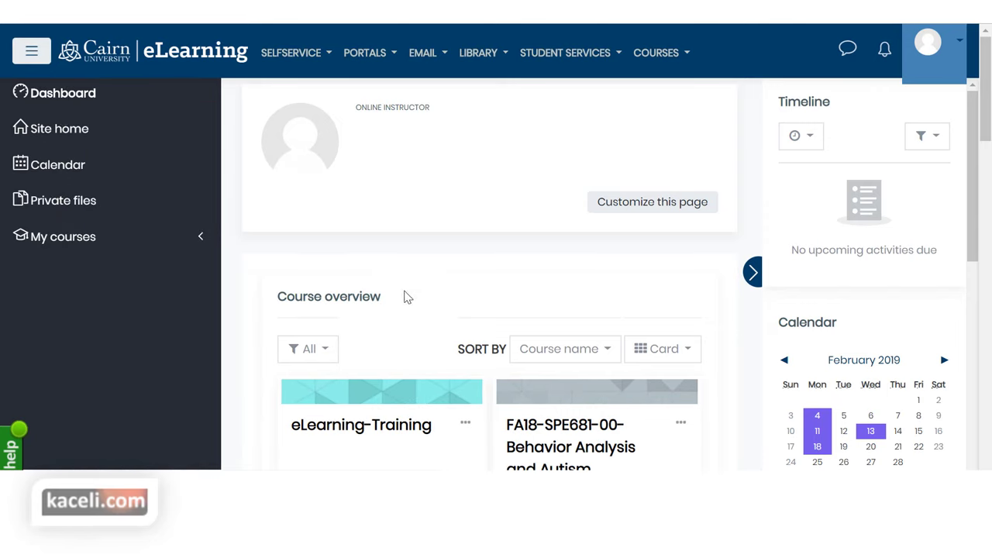
Look through the course overview and the full row of recently accessed courses on the dashboard
scroll(398, 299, down, 2)
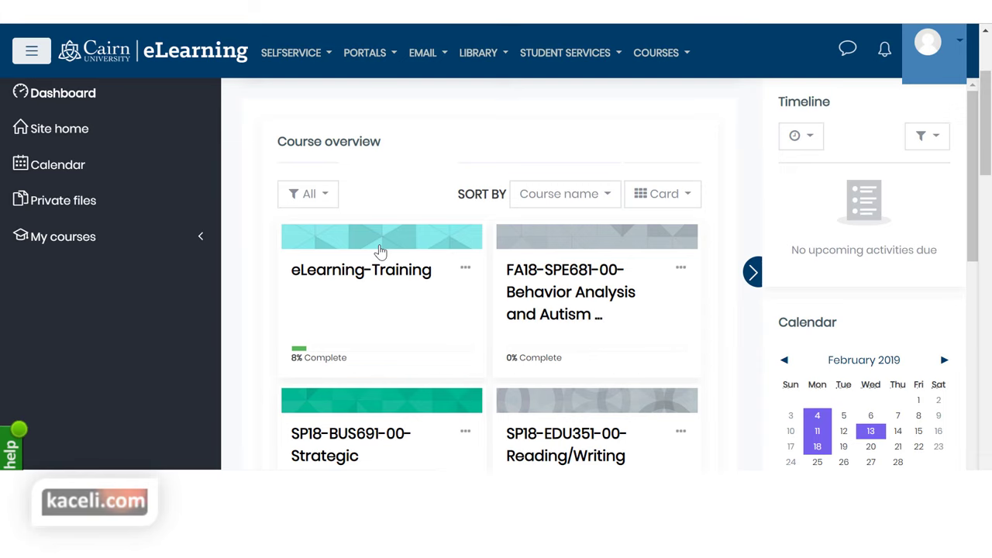
scroll(395, 326, down, 9)
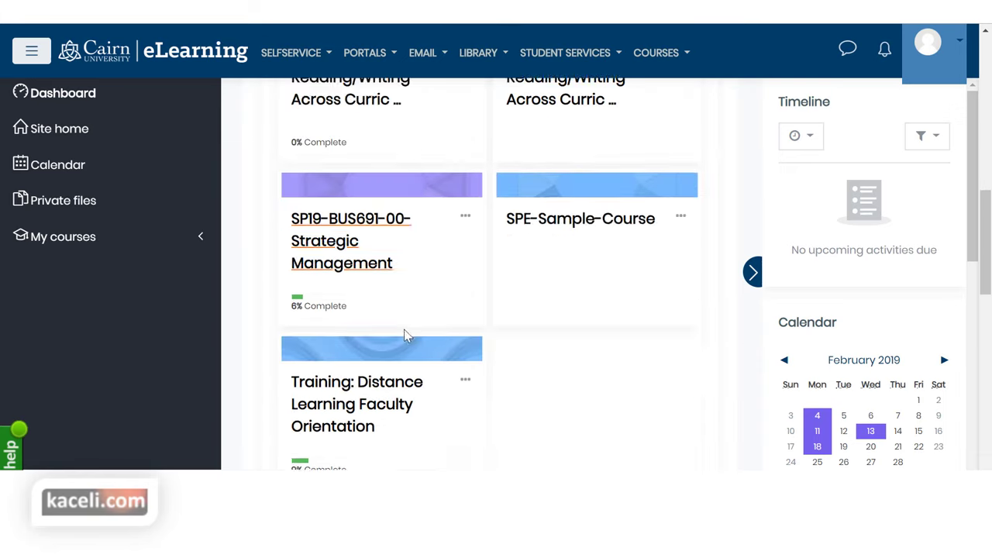
scroll(402, 341, down, 3)
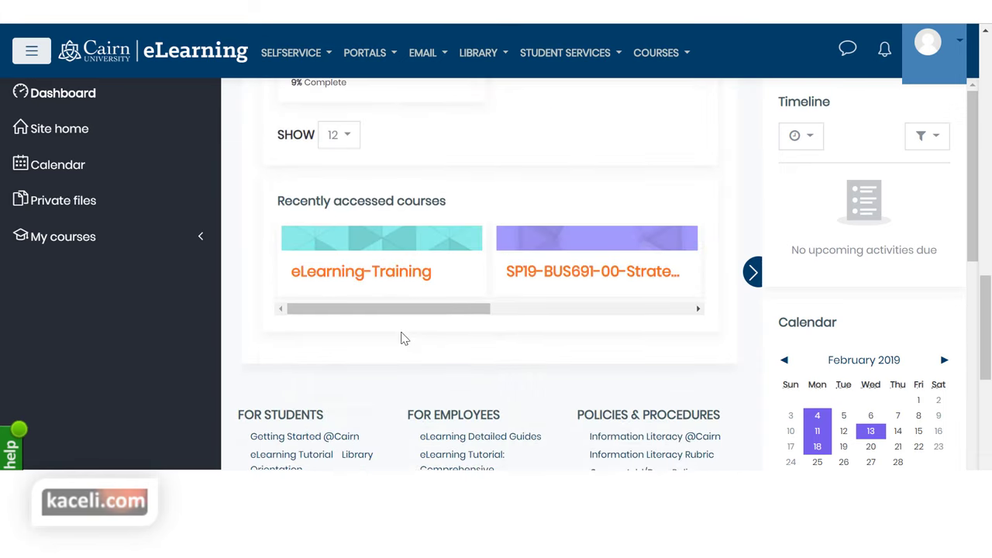
click(457, 266)
scroll(454, 213, up, 1)
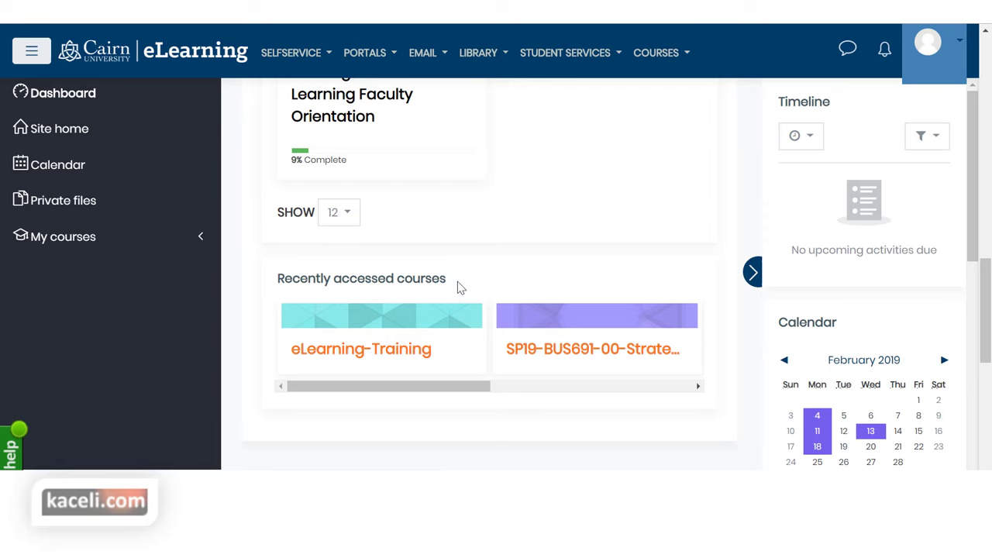
drag(458, 284, 276, 283)
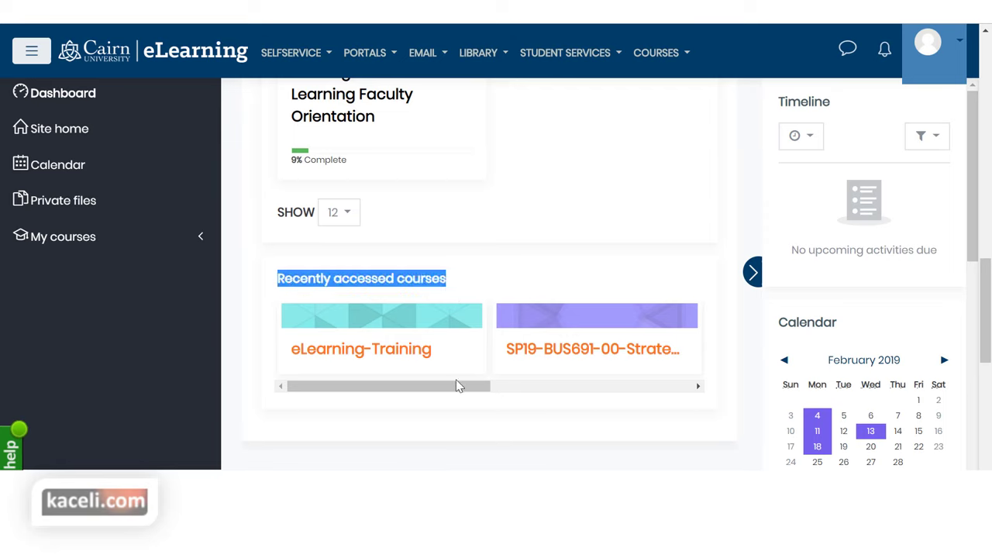
drag(467, 386, 671, 394)
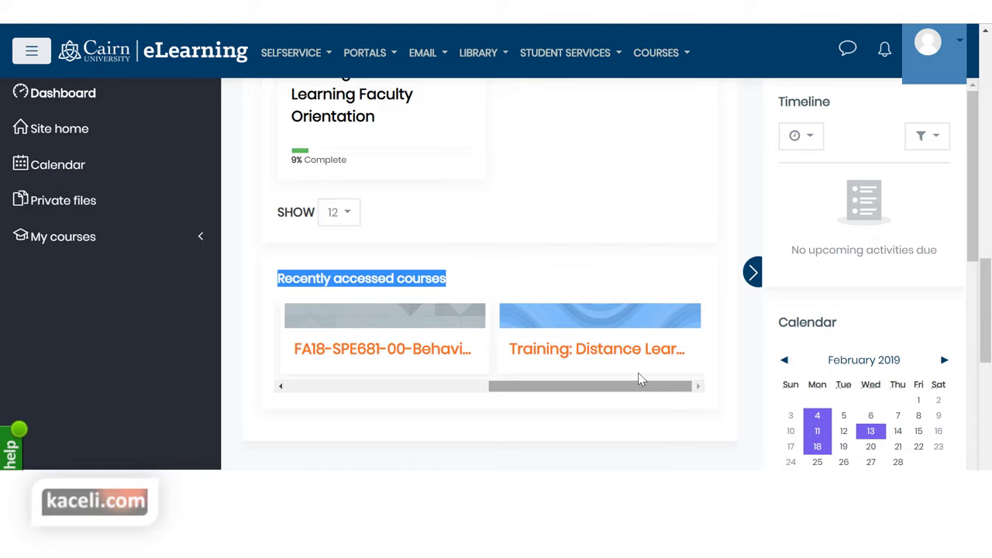
click(521, 269)
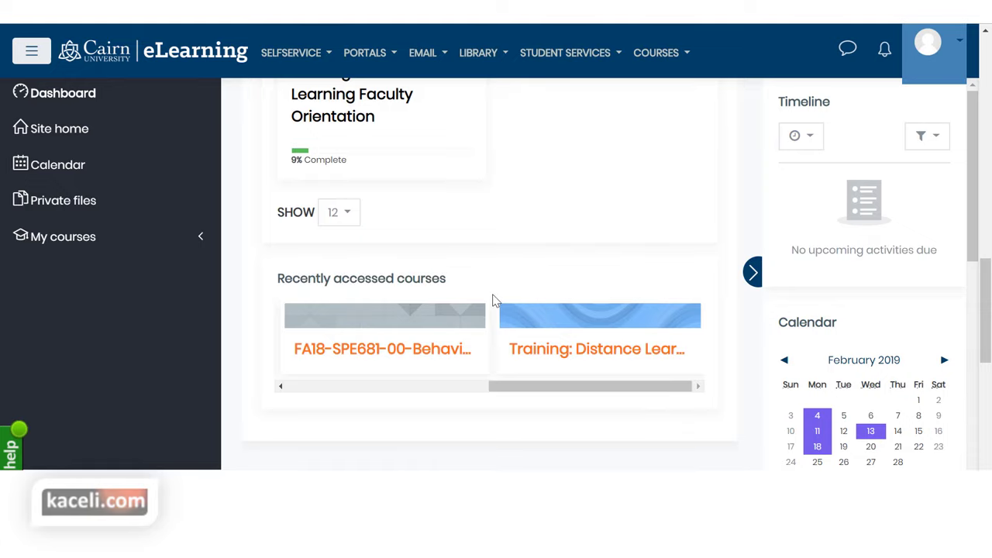
Filter the course overview to In progress courses and look through the filtered list
scroll(491, 301, up, 10)
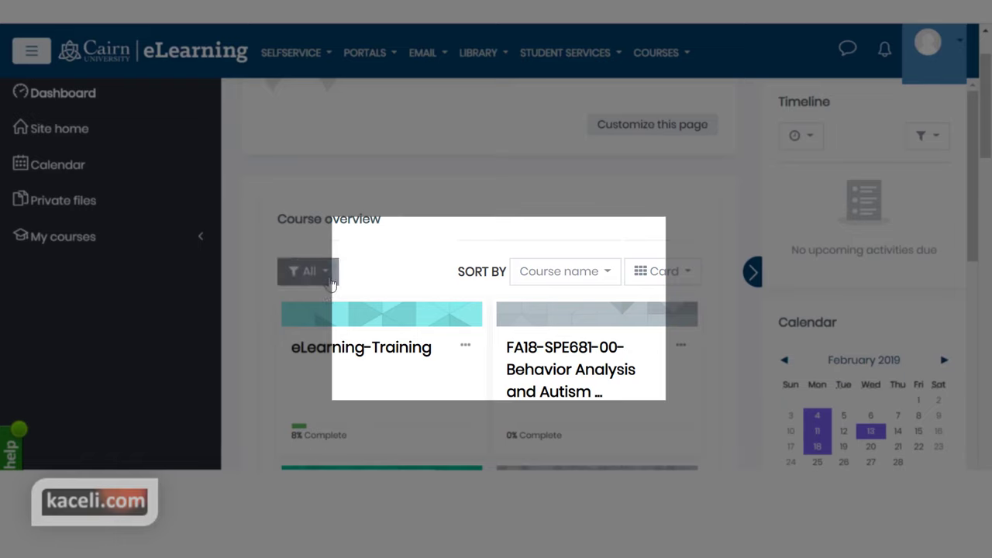
click(330, 281)
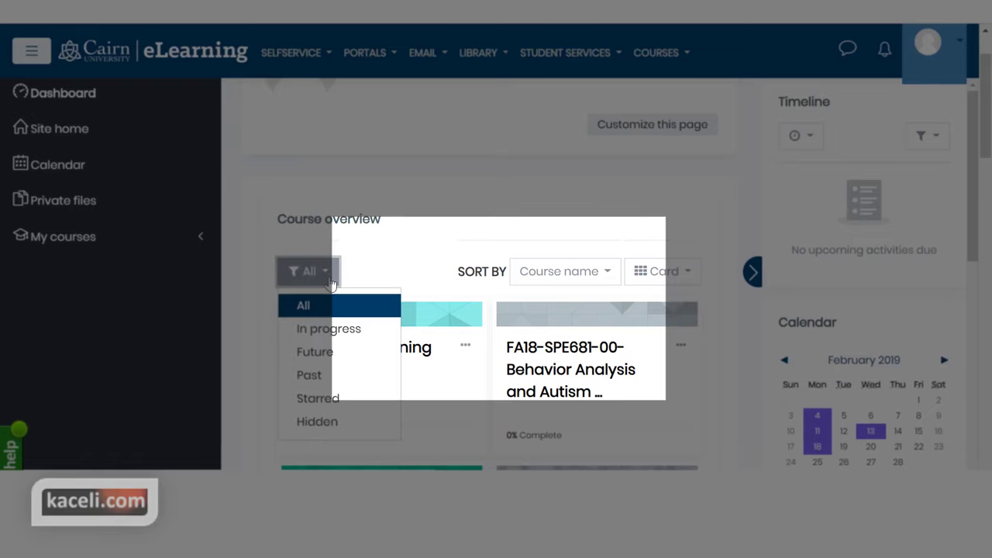
click(327, 330)
scroll(395, 328, down, 5)
scroll(374, 265, up, 3)
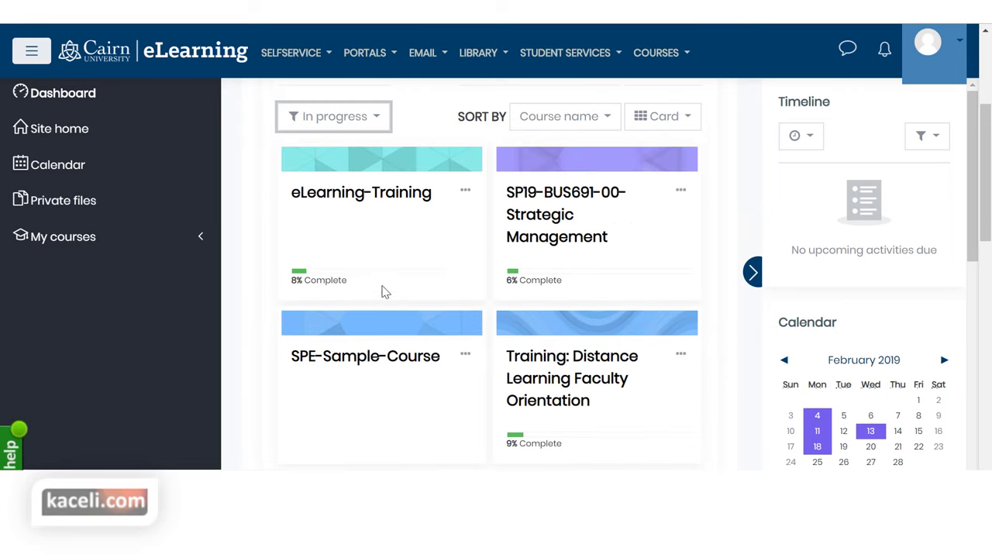
scroll(388, 289, up, 2)
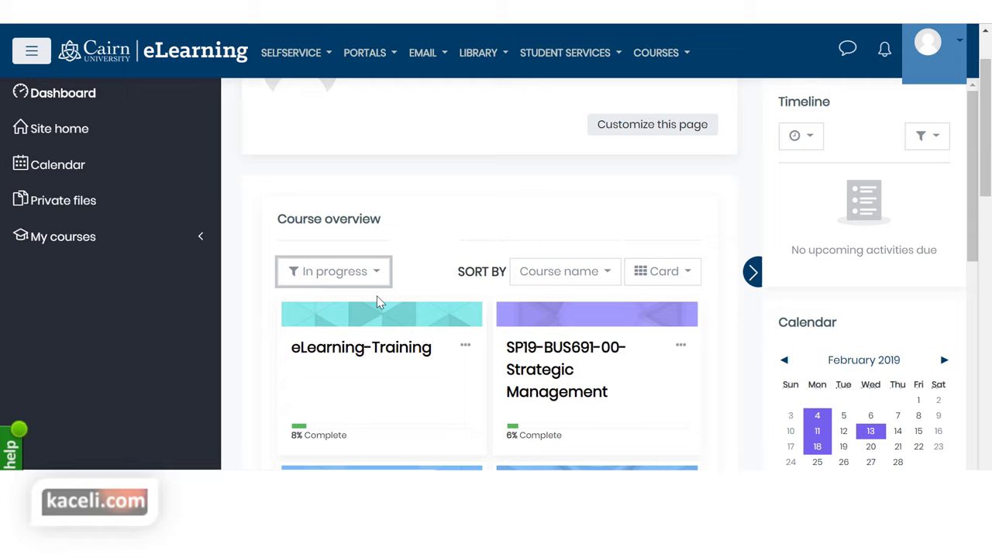
Open the SP19-BUS691-00-Strategic Management course and look at its course administration options
click(535, 355)
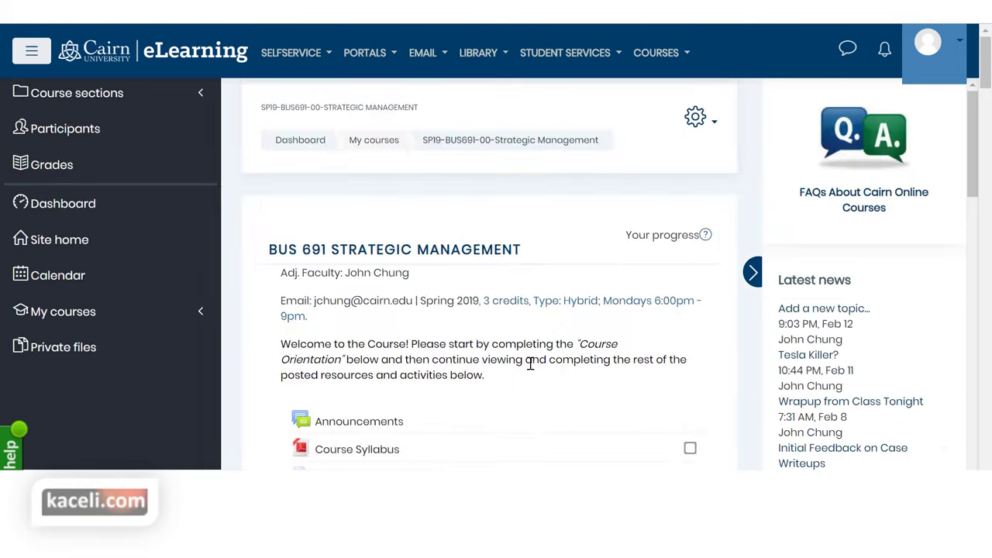
click(696, 117)
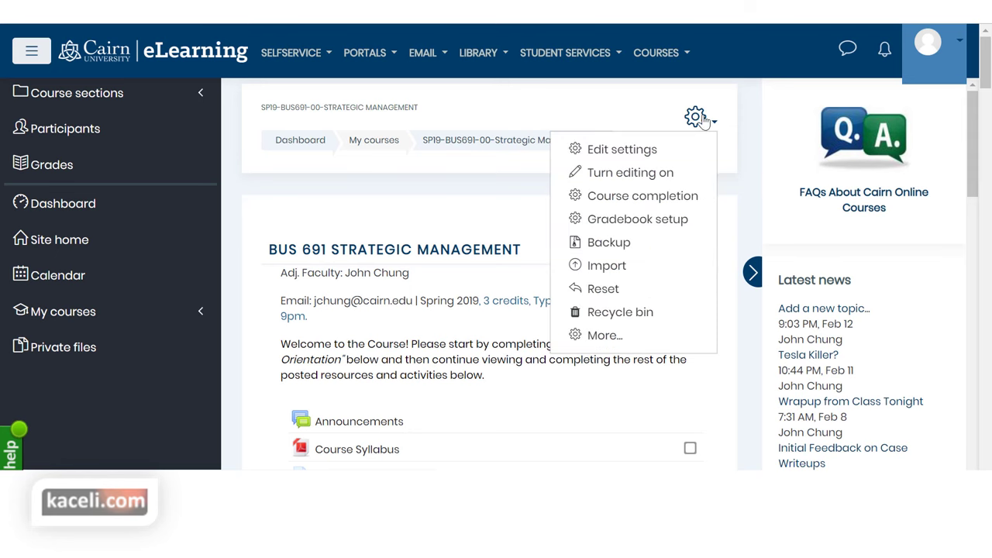
click(627, 155)
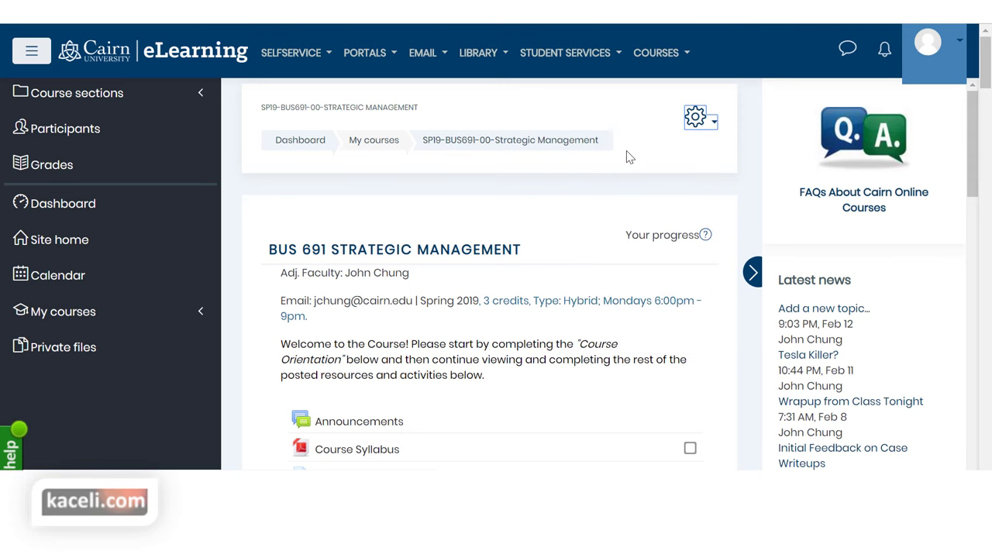
Filter the dashboard's course overview to In progress and star the SP19-BUS691-00-Strategic Management course
scroll(453, 392, down, 2)
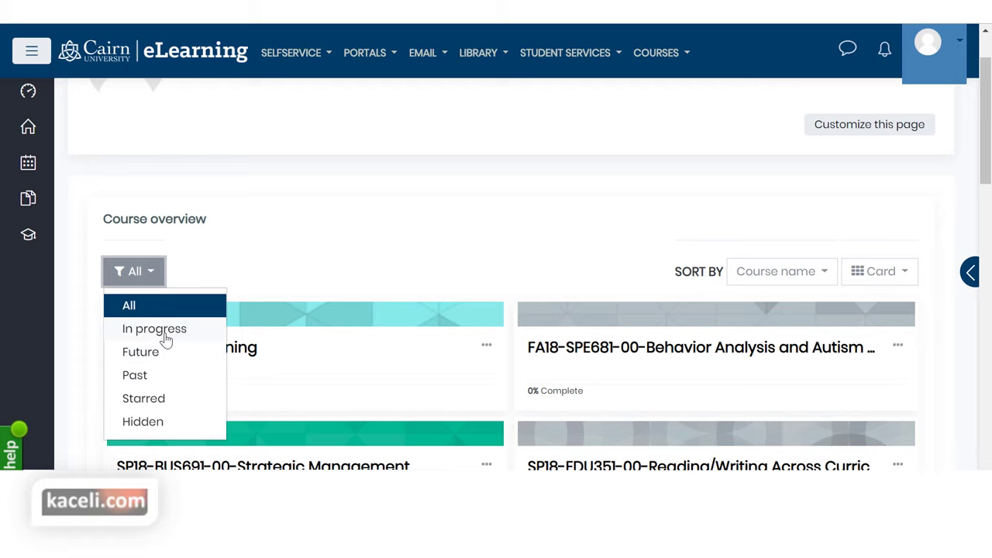
click(171, 333)
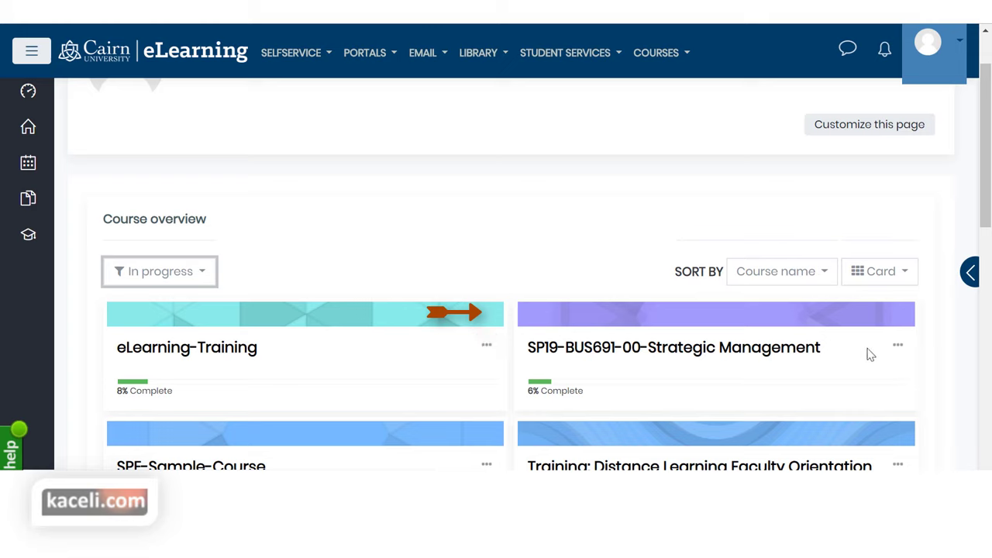
click(902, 351)
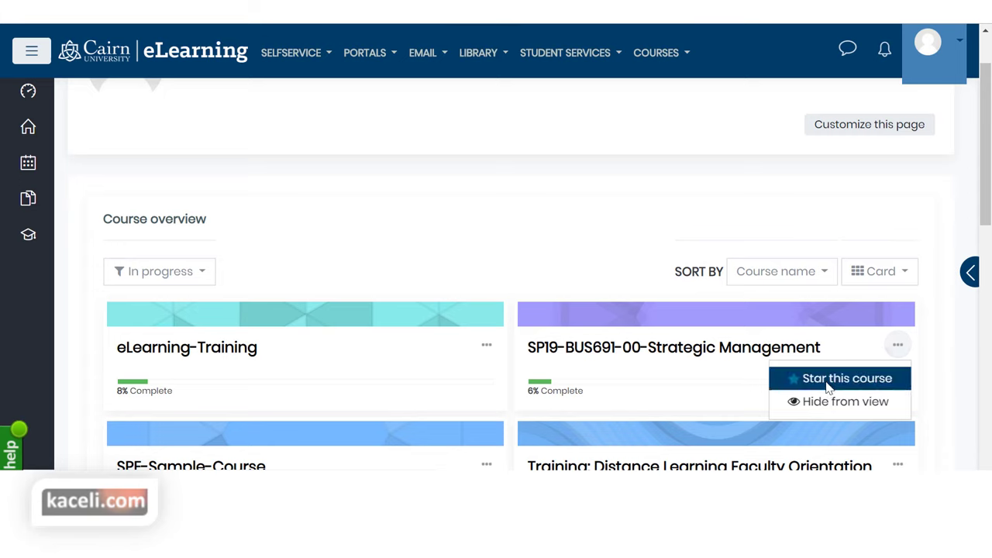
click(826, 379)
Hide the Training: Distance Learning Faculty Orientation course from the course overview
scroll(681, 399, down, 2)
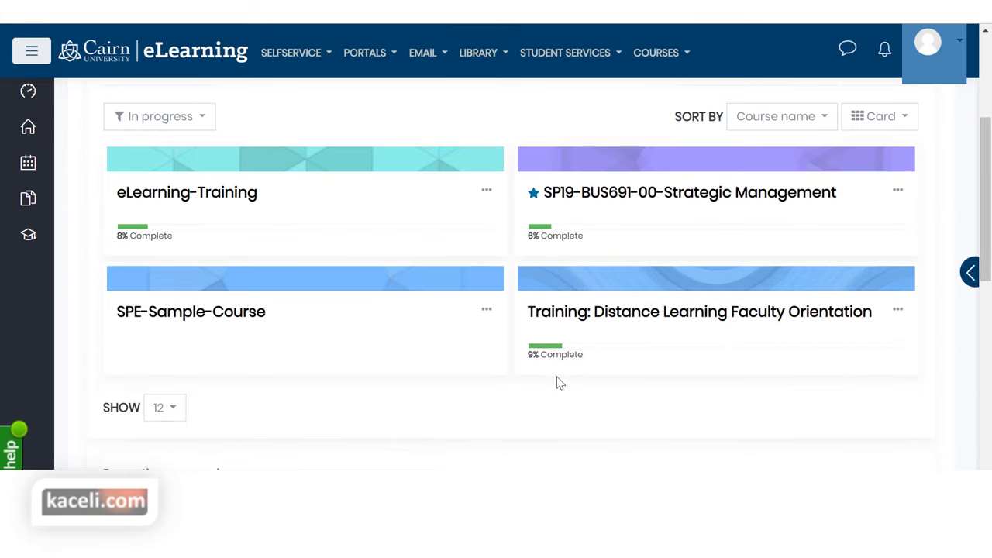
click(897, 309)
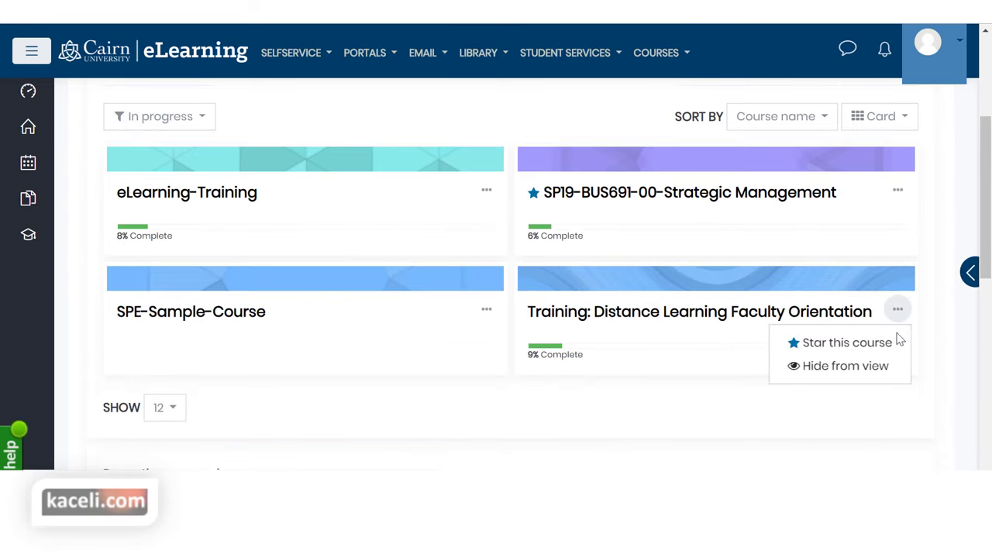
click(826, 374)
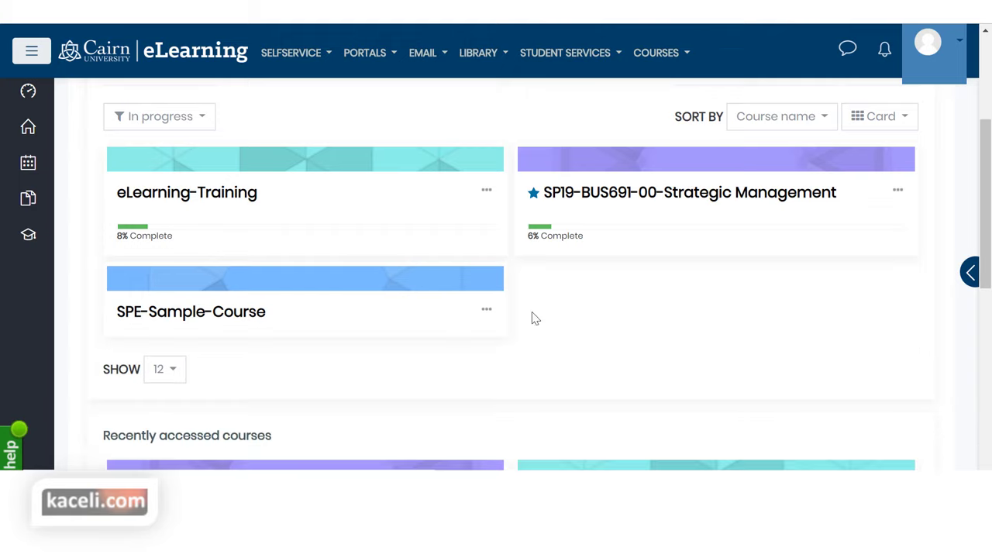
View the Hidden courses in the course overview, and switch the filter to All
click(203, 118)
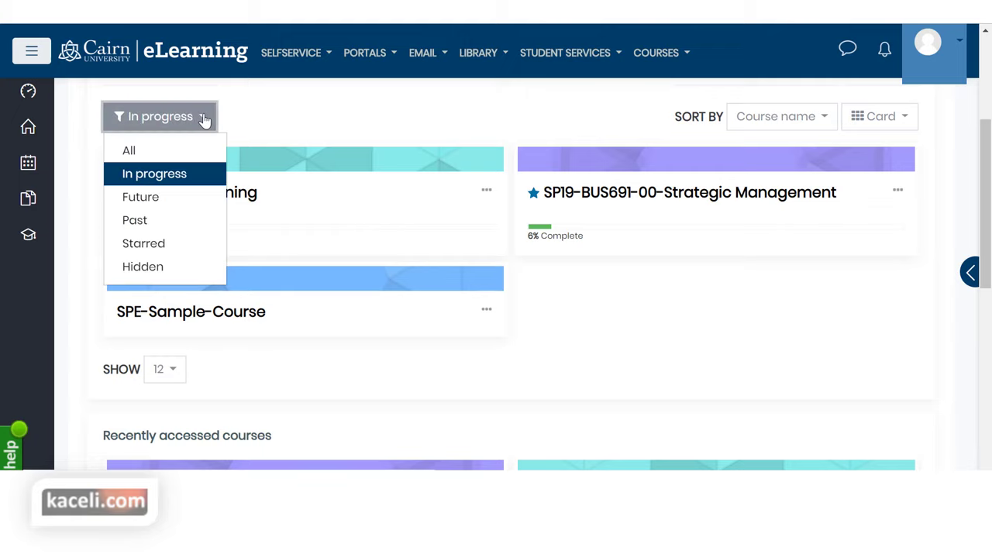
click(143, 266)
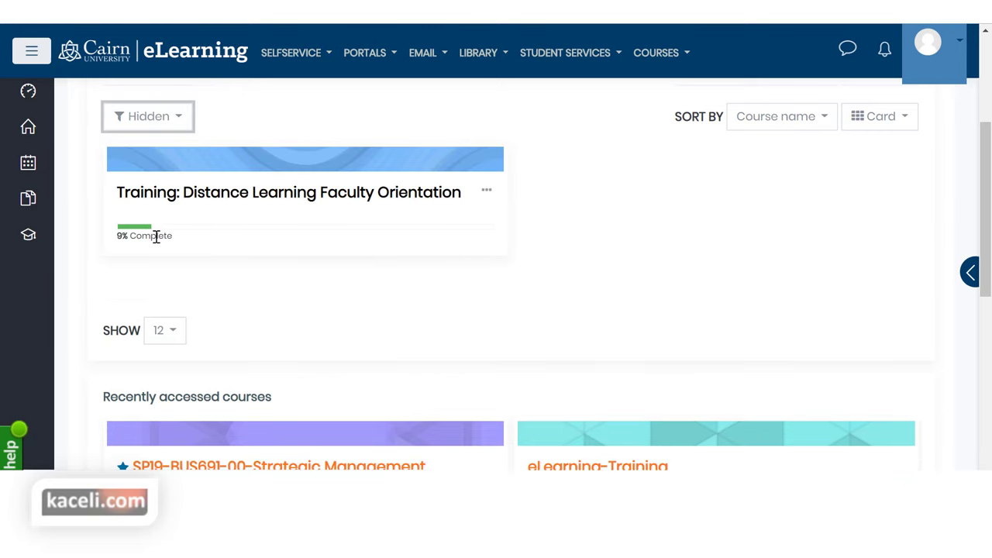
click(180, 124)
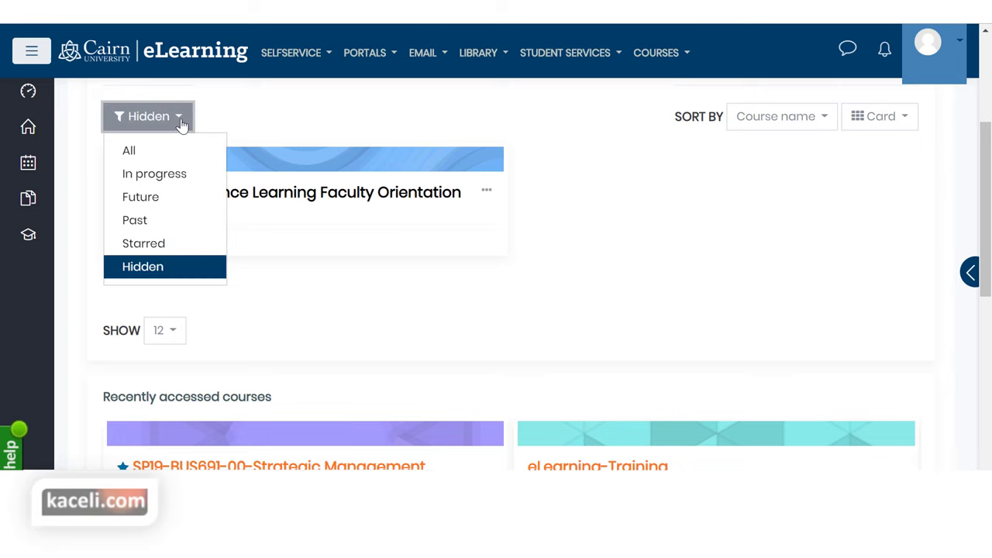
click(137, 155)
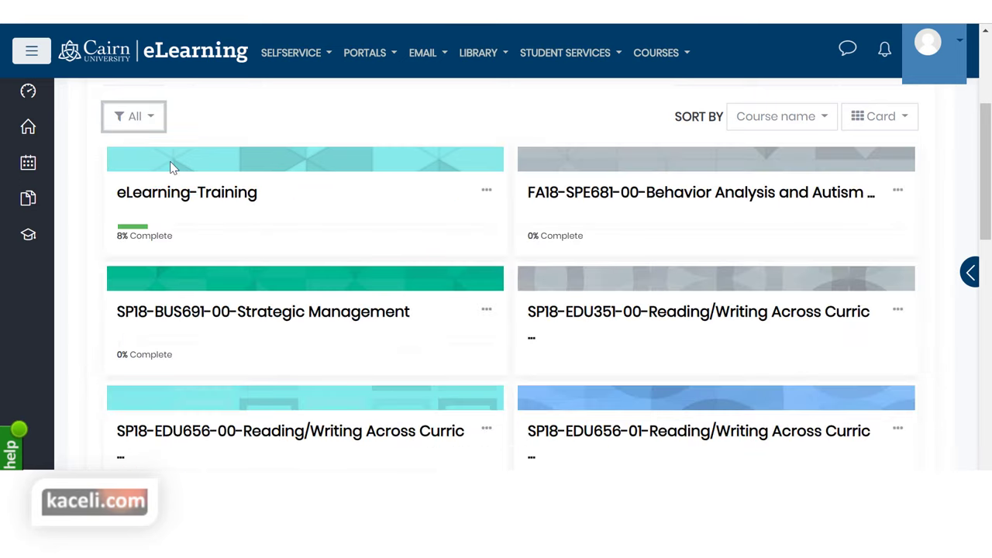
Filter the course overview to Hidden and show the Training: Distance Learning Faculty Orientation course again
click(153, 122)
click(143, 266)
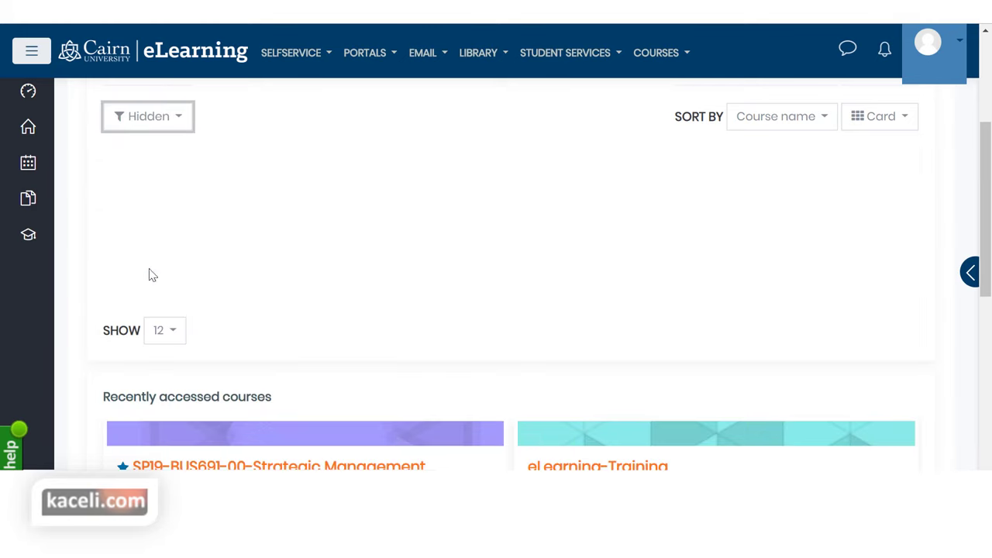
click(487, 192)
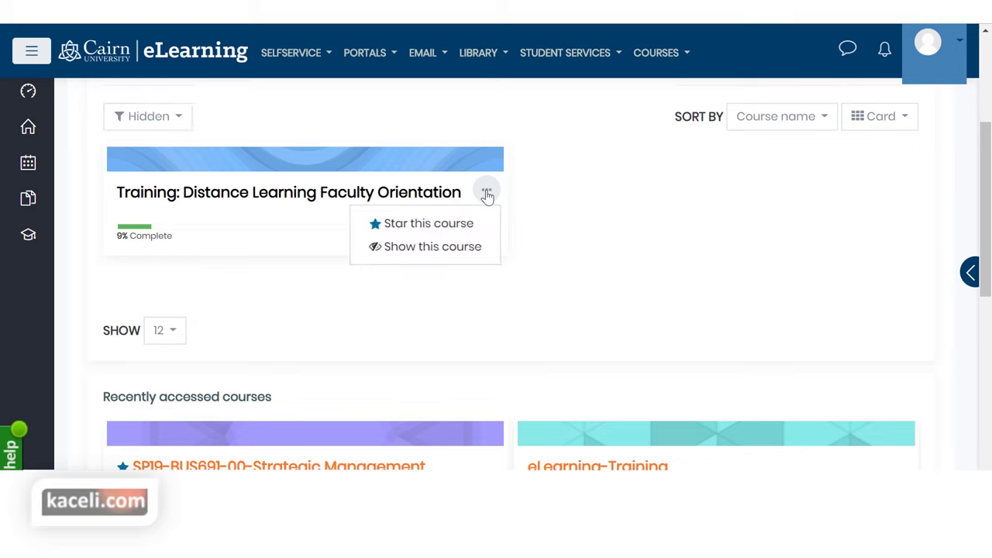
click(411, 248)
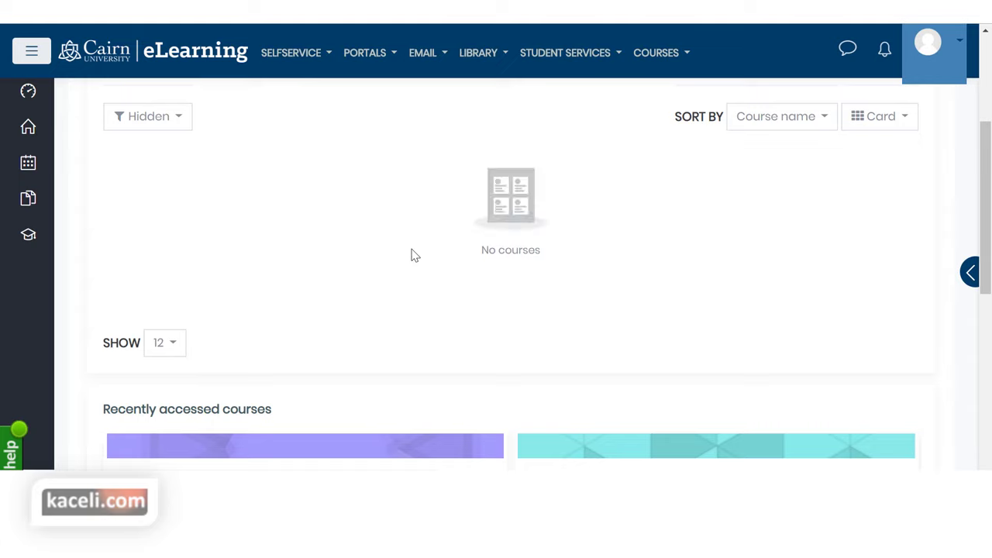
Switch the course overview filter to In progress and star the SPE-Sample-Course
click(177, 120)
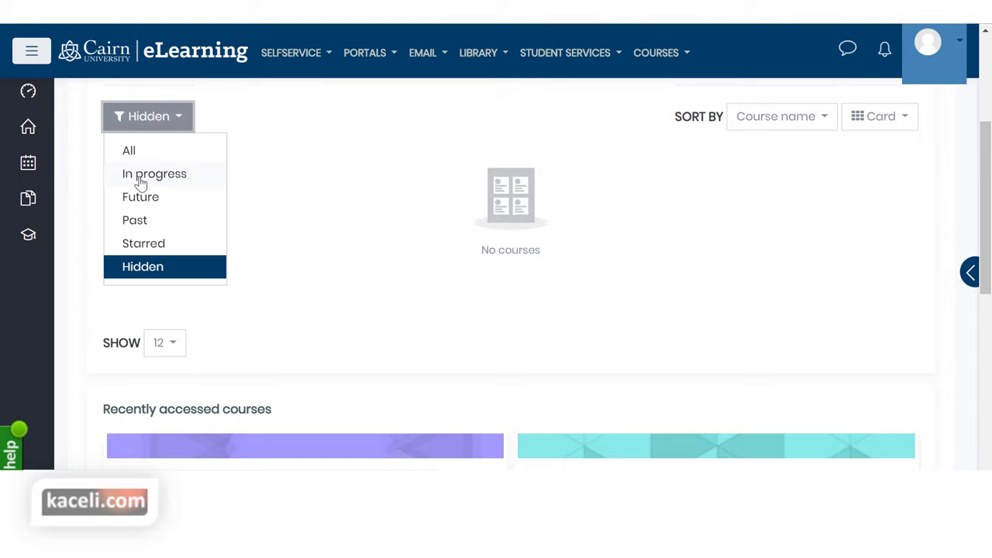
click(140, 176)
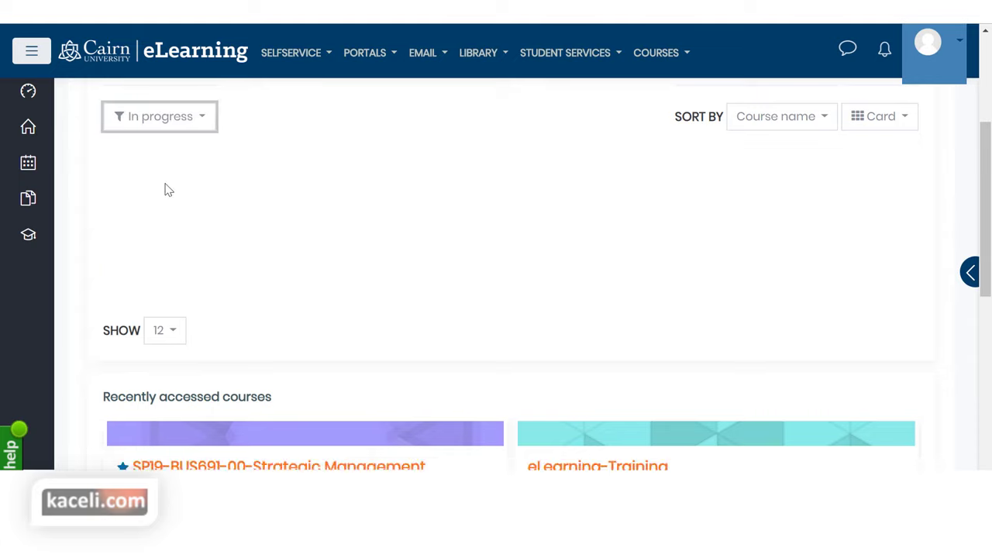
click(200, 124)
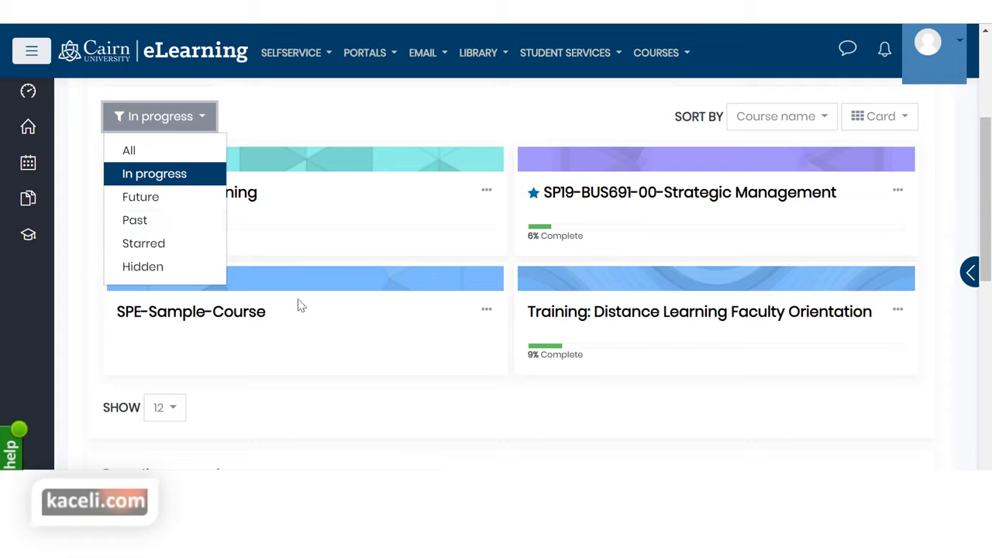
click(403, 349)
click(482, 311)
click(403, 344)
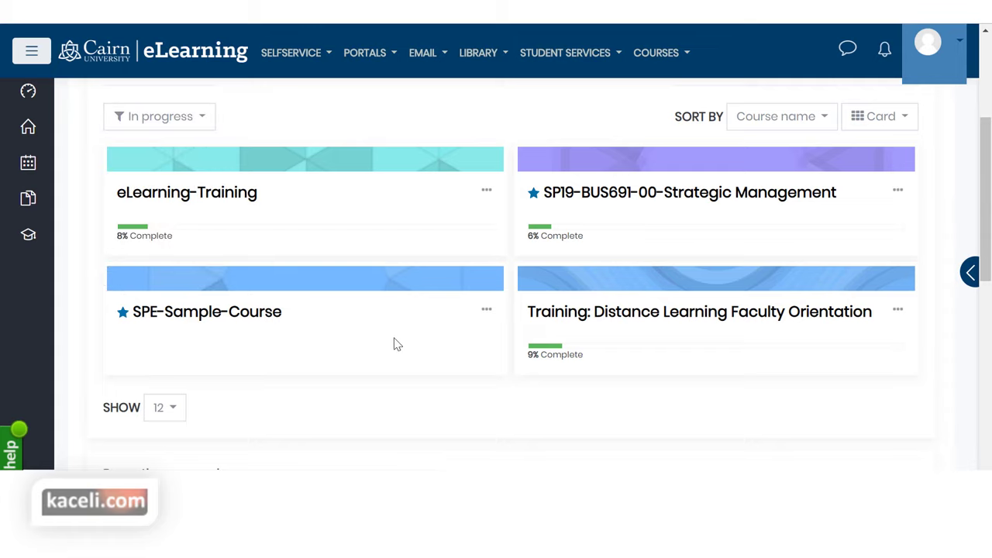
View only the Starred courses in the course overview, and return the filter to In progress
click(205, 124)
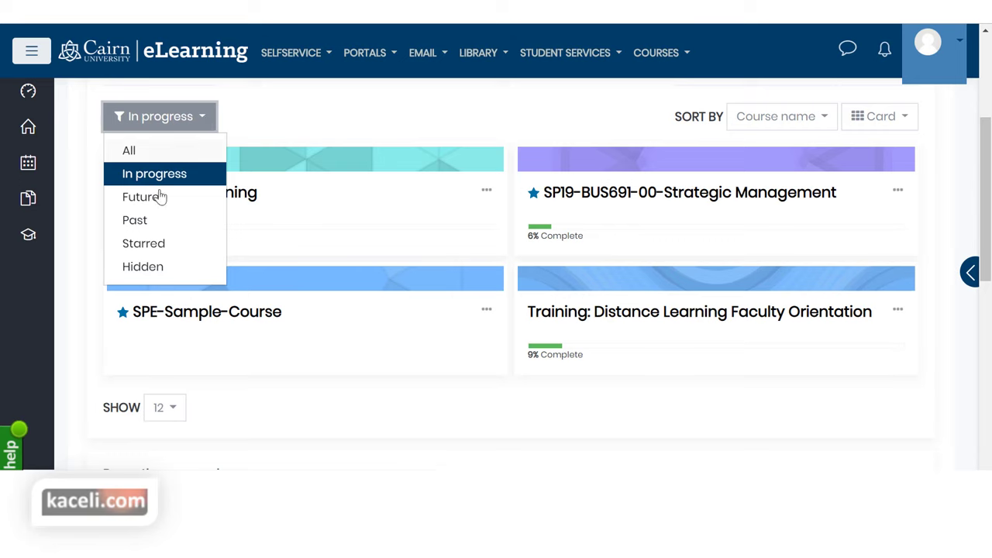
click(145, 245)
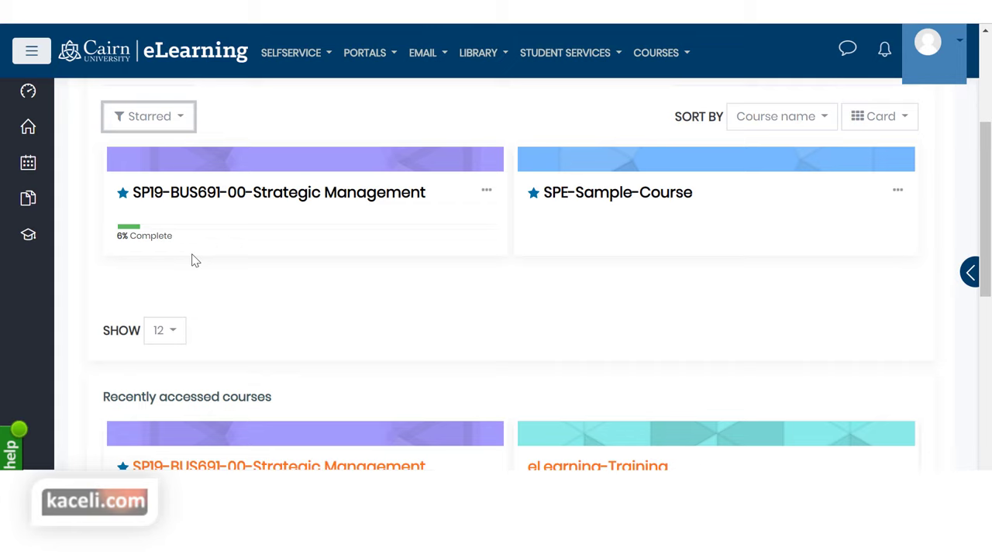
click(177, 124)
click(159, 176)
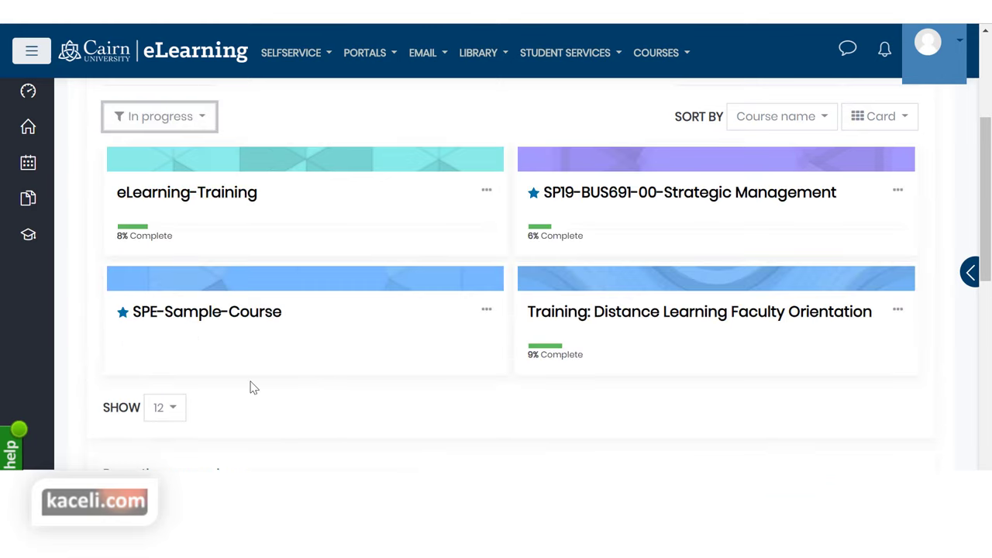
View the choices for how many courses the course overview shows, and leave the setting unchanged
click(184, 407)
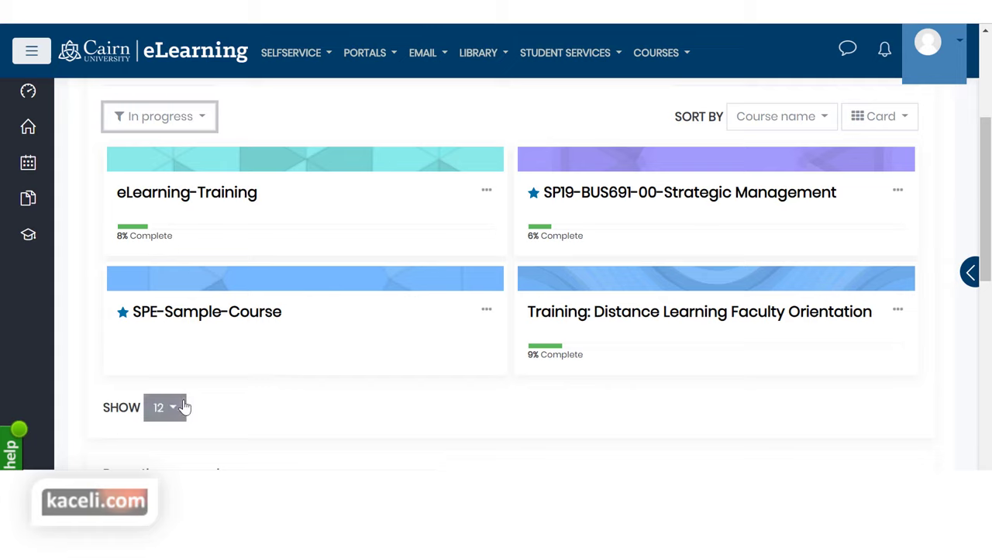
click(180, 410)
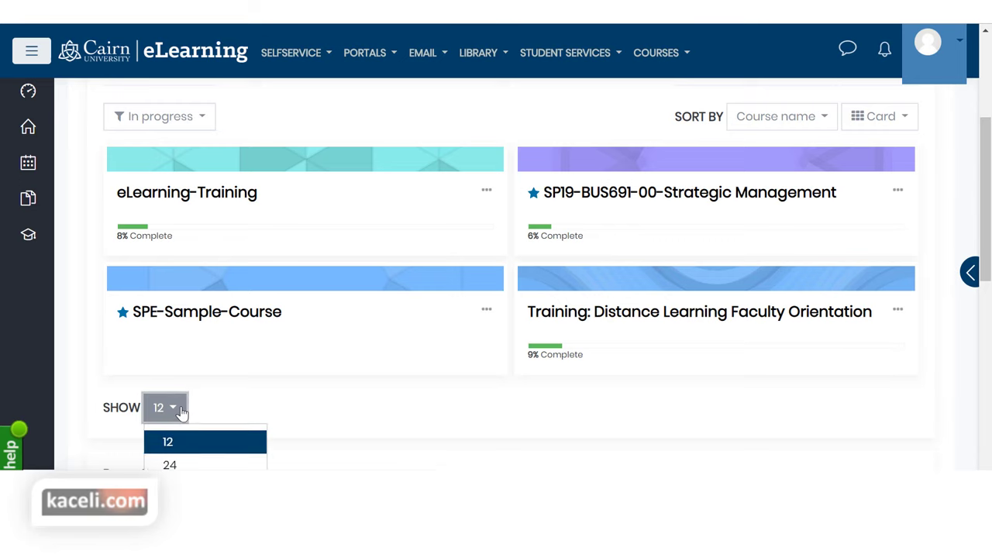
scroll(283, 416, down, 1)
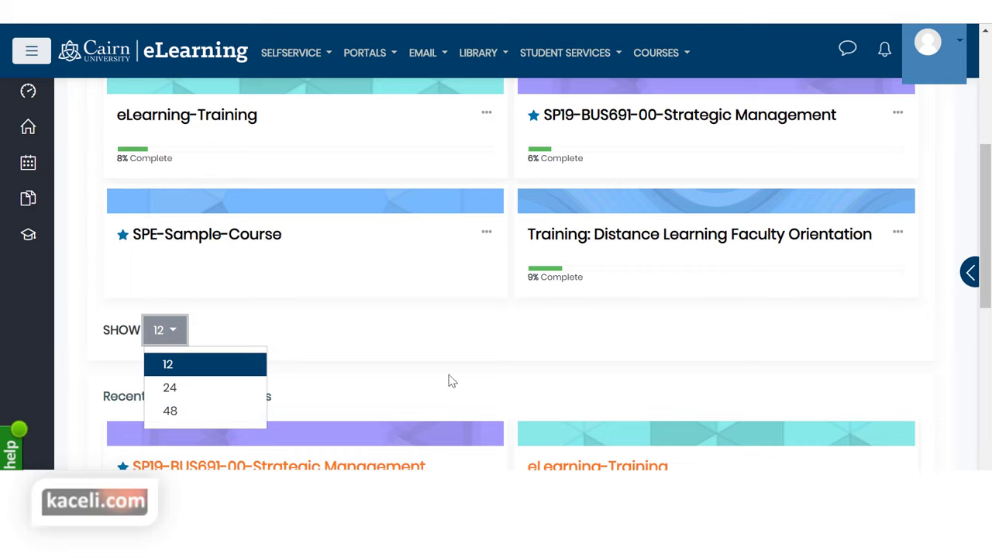
click(801, 348)
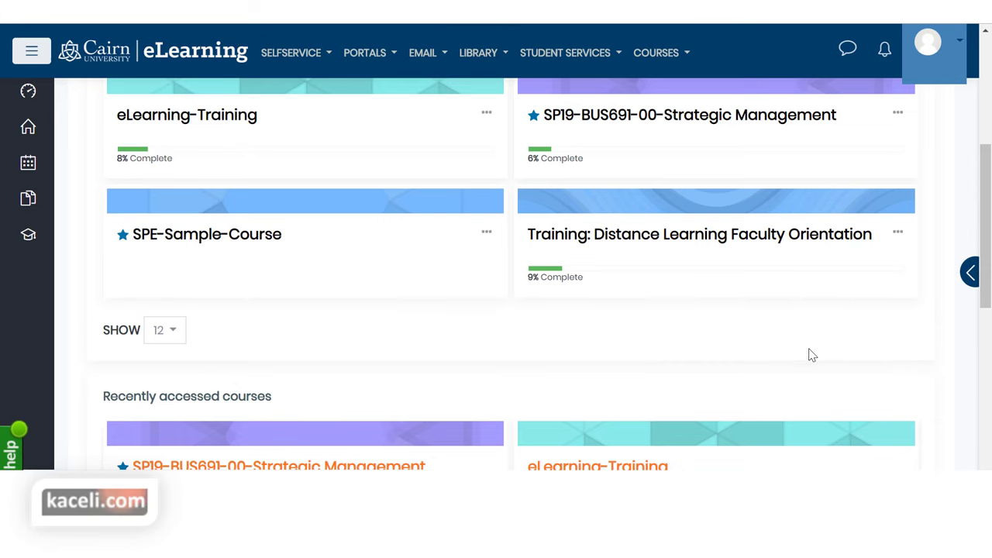
Sort the courses in the course overview by Last accessed
scroll(777, 354, up, 3)
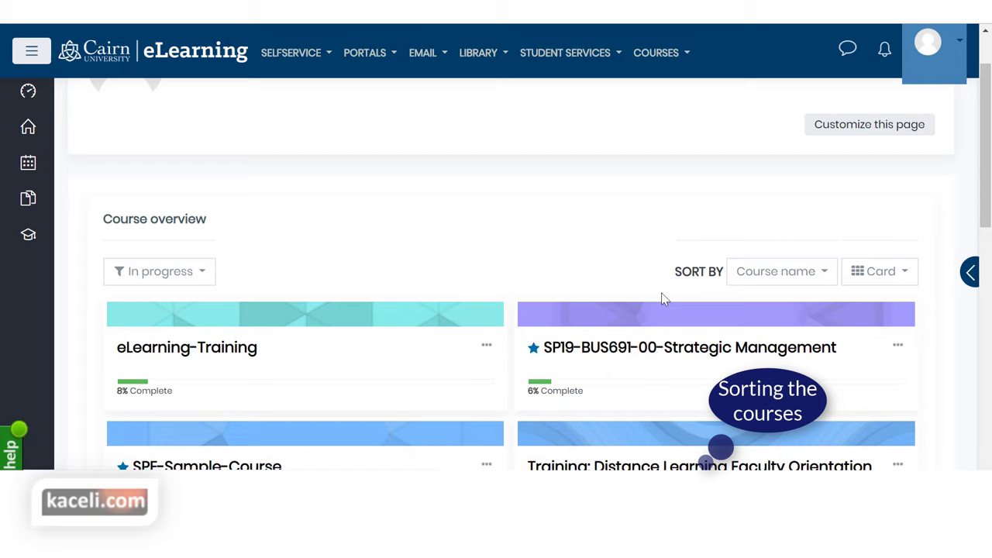
click(823, 281)
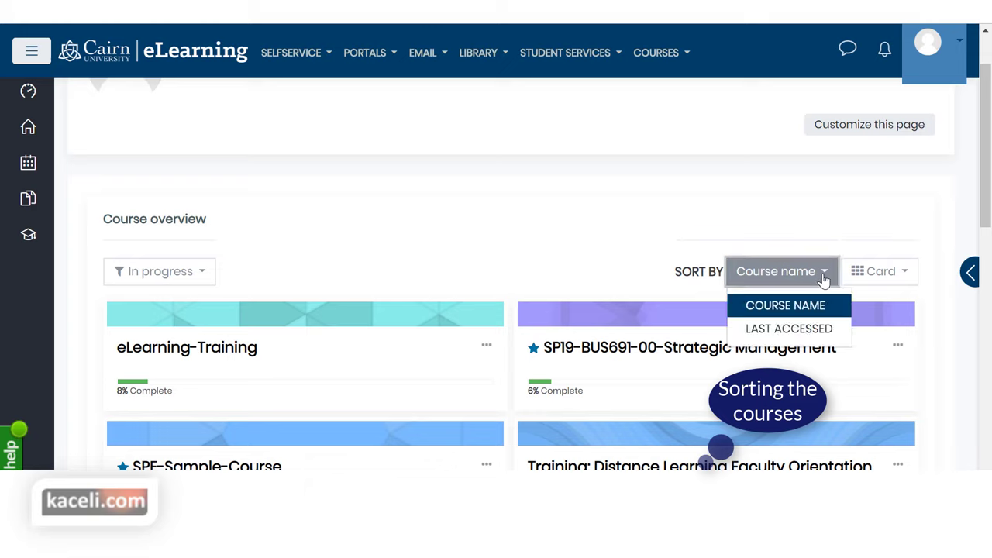
click(776, 331)
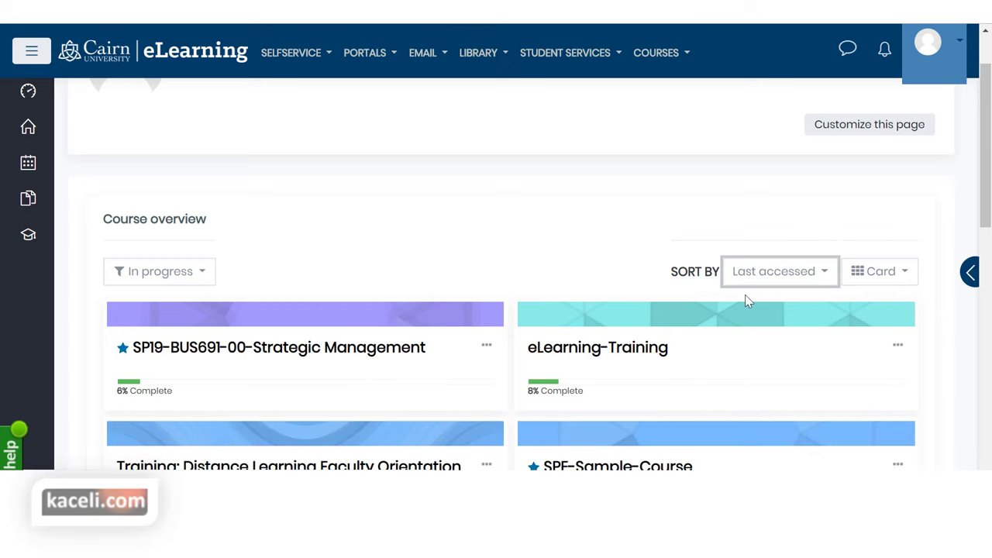
click(787, 285)
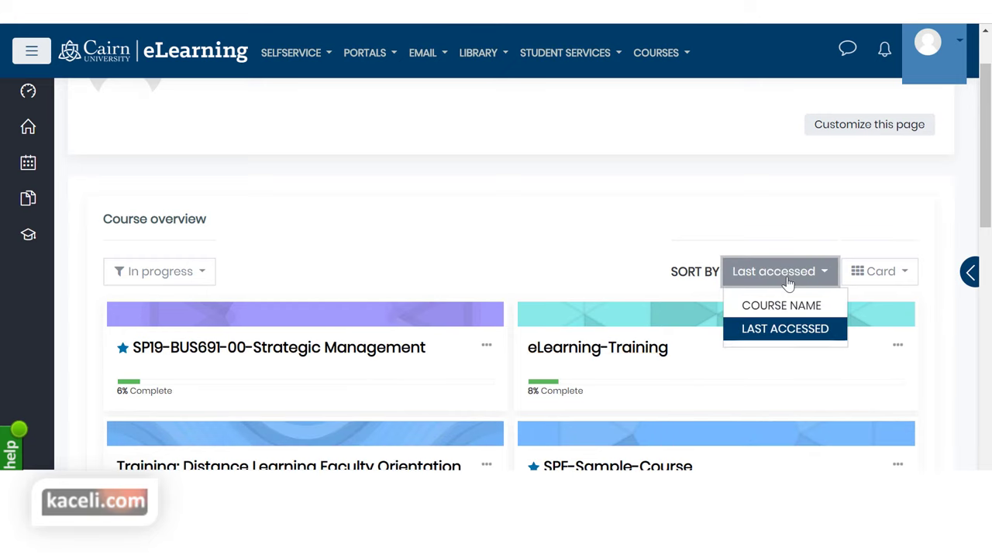
click(837, 259)
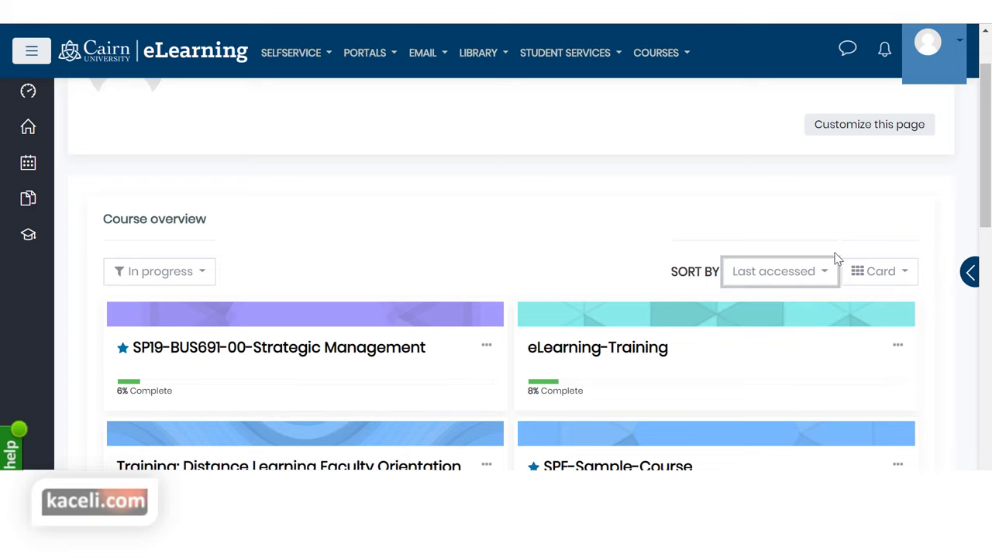
Check the completion progress of the Strategic Management course, and display the course overview in the List layout
click(905, 278)
click(905, 278)
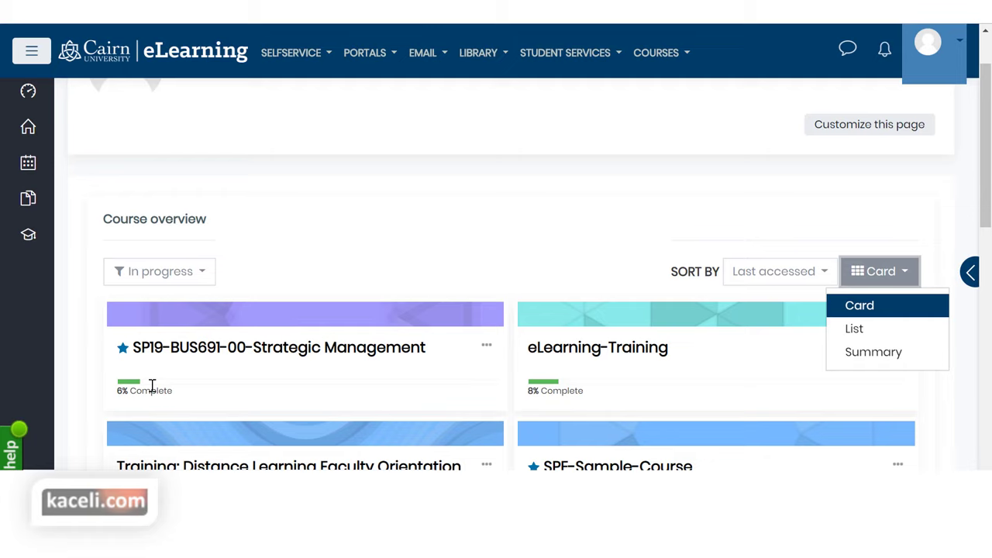
drag(183, 396, 121, 387)
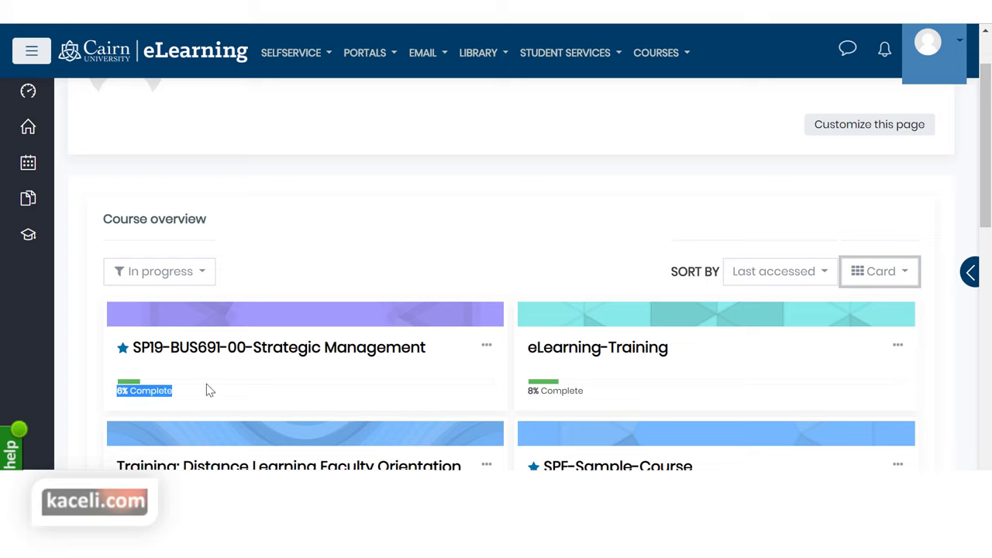
click(897, 281)
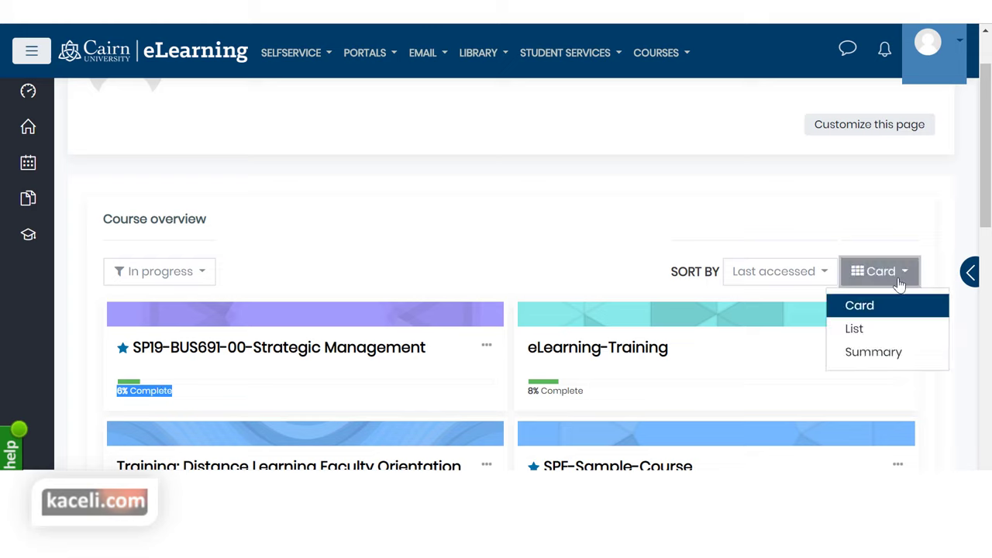
click(854, 330)
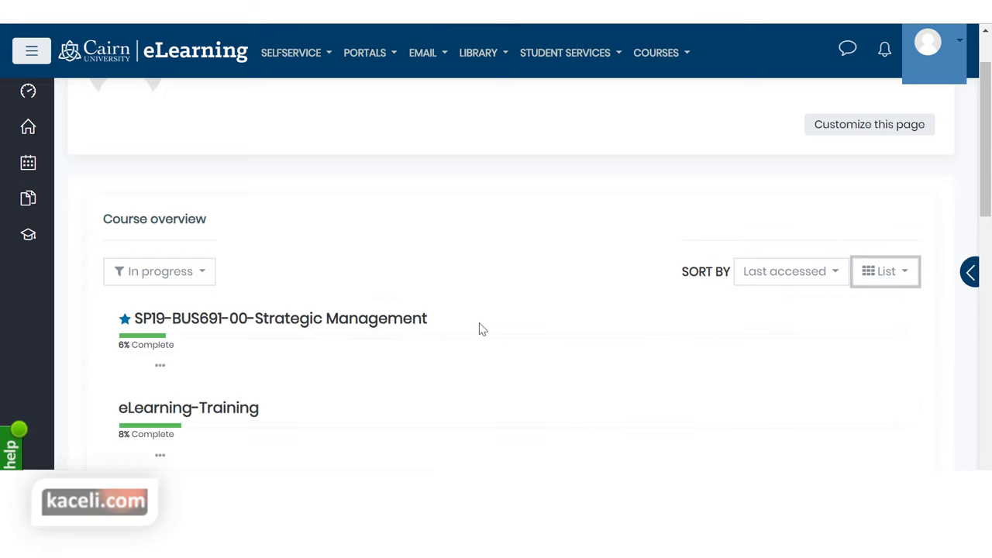
scroll(484, 322, down, 2)
scroll(190, 303, down, 2)
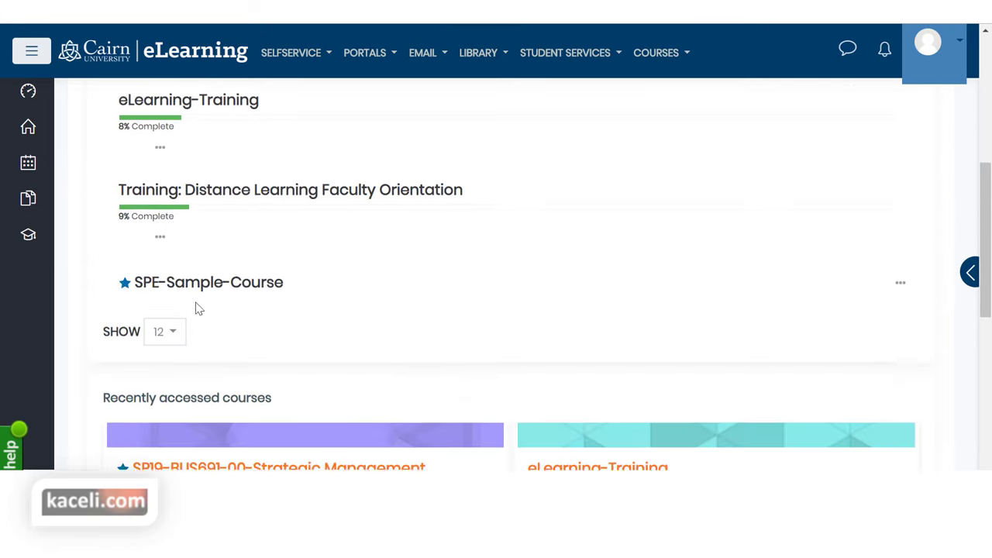
scroll(267, 318, up, 3)
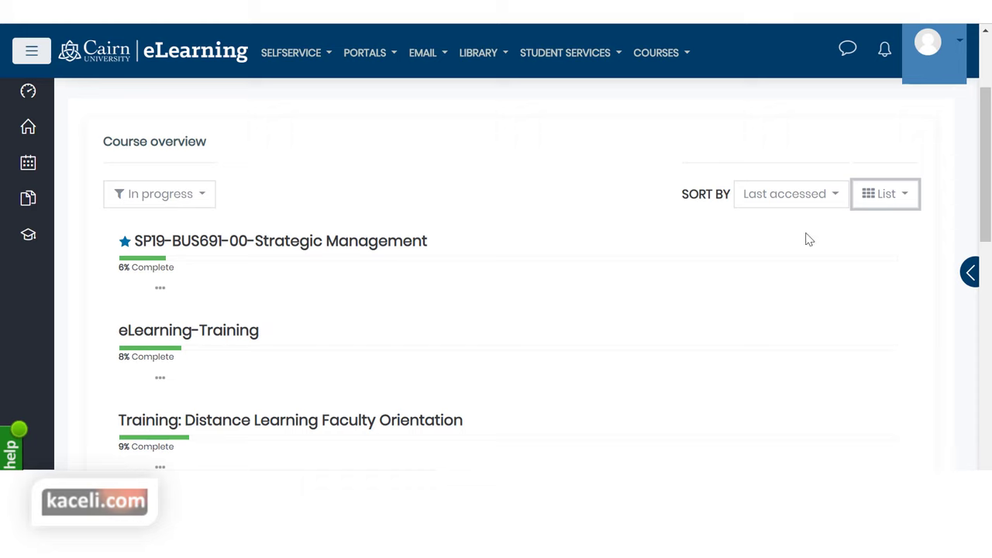
Display the course overview in the Summary layout and read the description of the Training: Distance Learning Faculty Orientation course
click(887, 198)
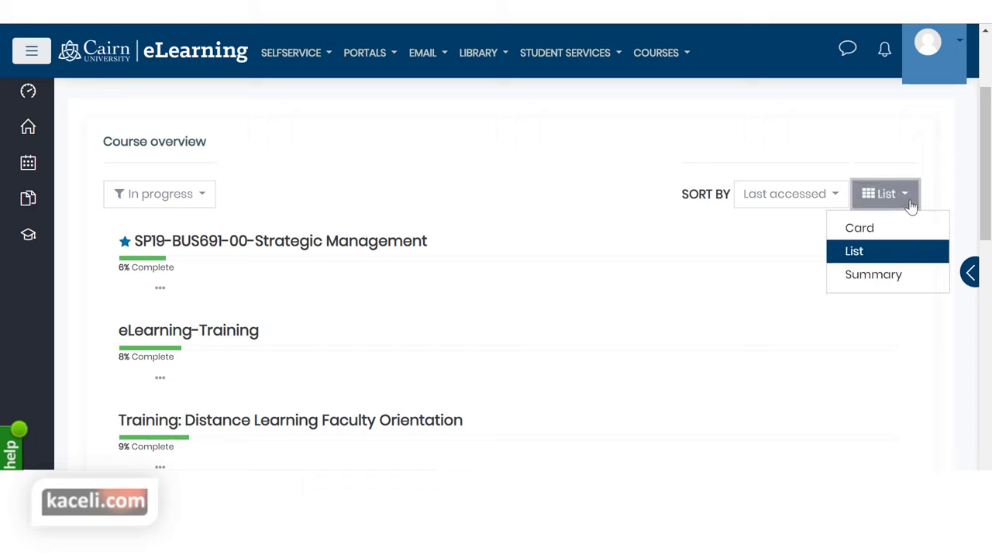
click(873, 276)
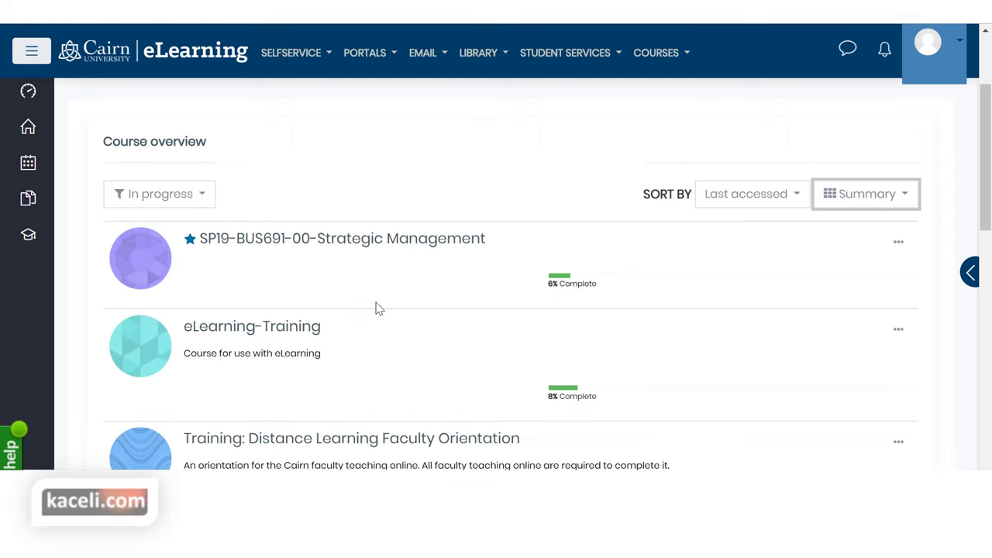
scroll(353, 322, down, 1)
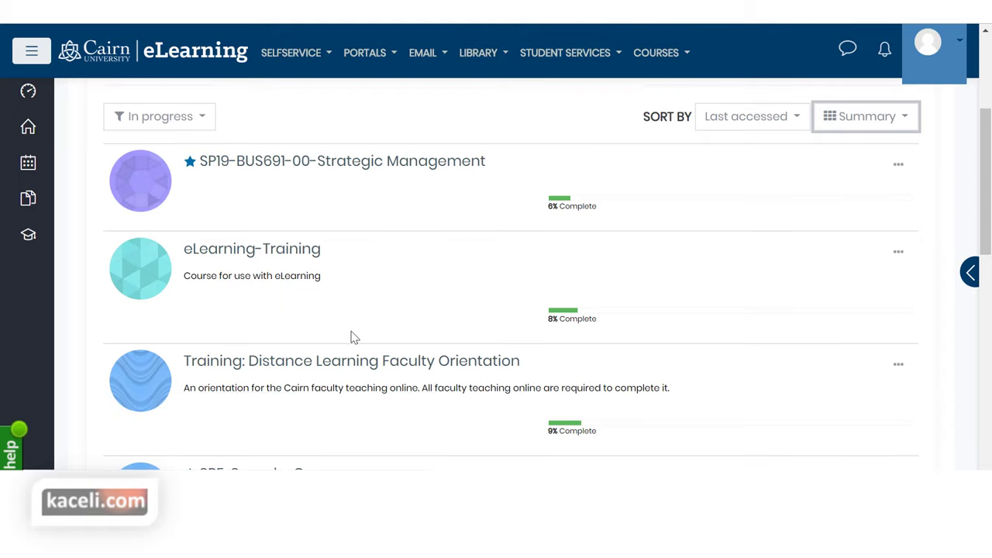
scroll(351, 334, down, 2)
drag(524, 207, 191, 206)
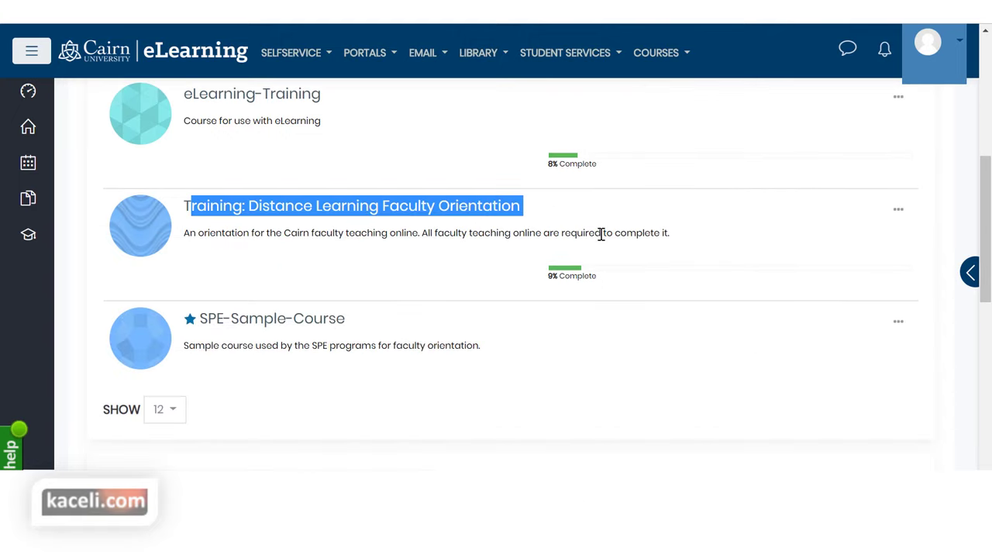
drag(666, 233, 264, 253)
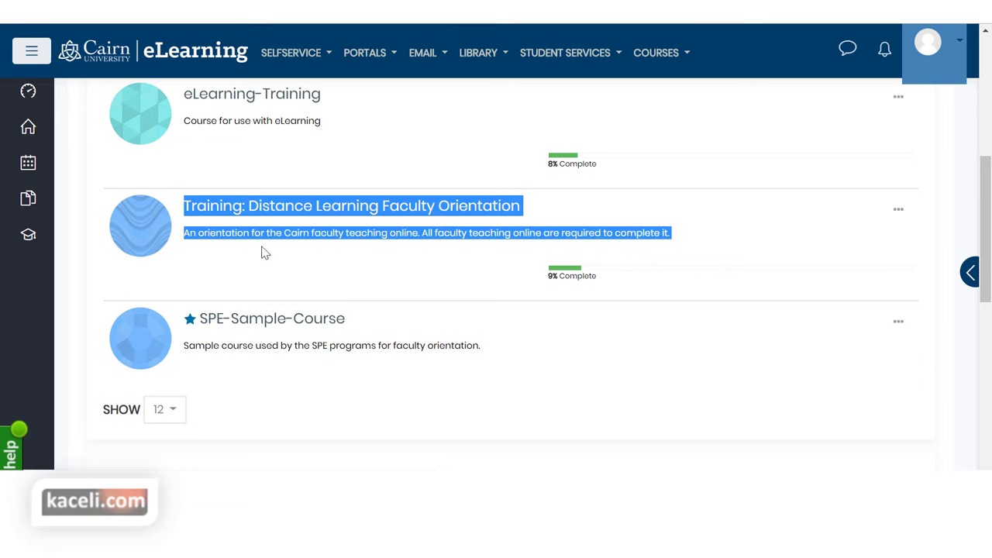
click(313, 252)
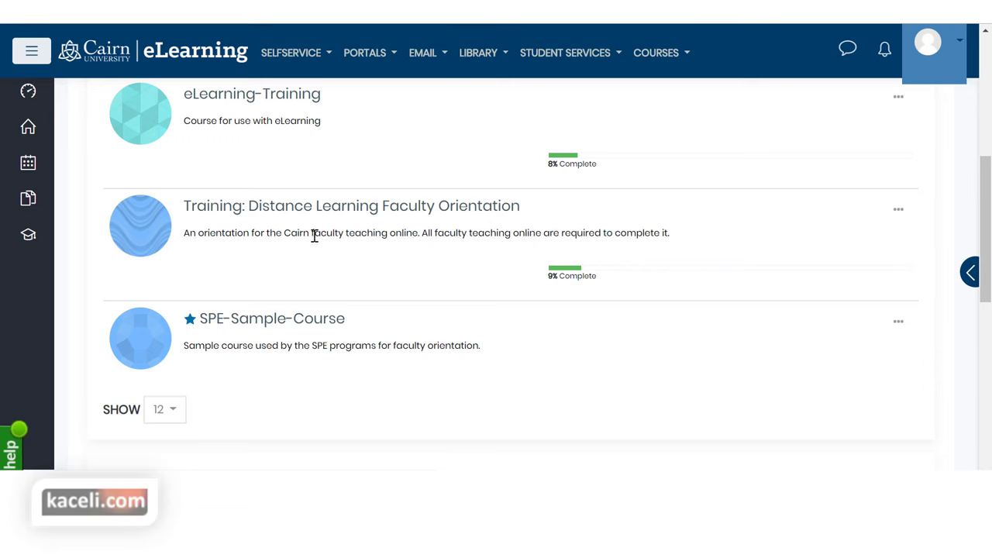
drag(187, 236, 682, 242)
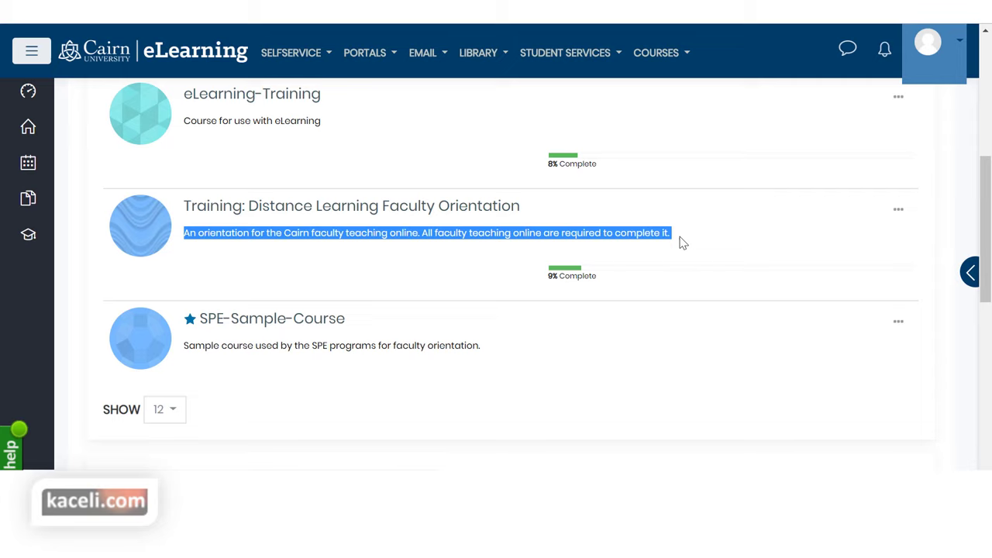
Set the course overview layout back to Card
scroll(442, 308, up, 5)
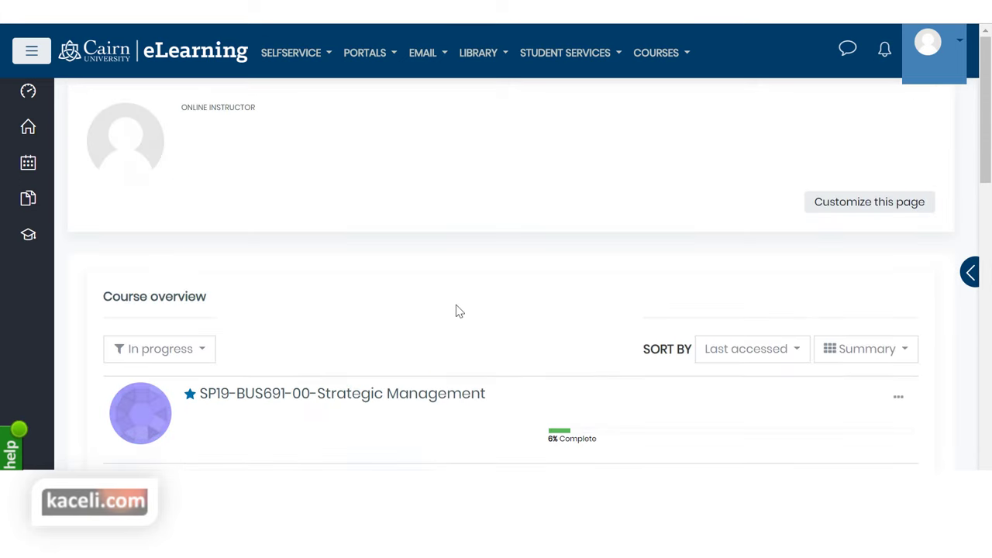
scroll(510, 341, down, 1)
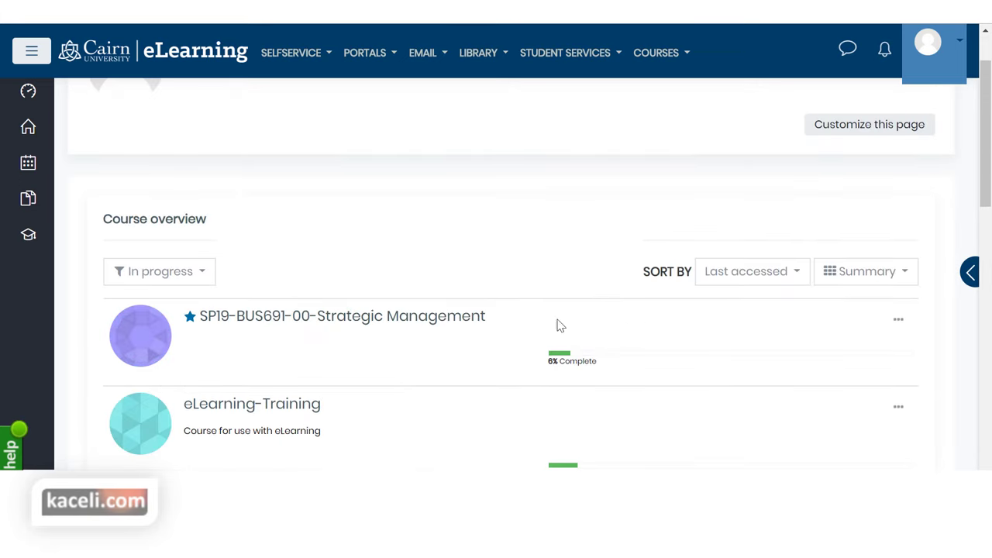
click(879, 281)
click(849, 306)
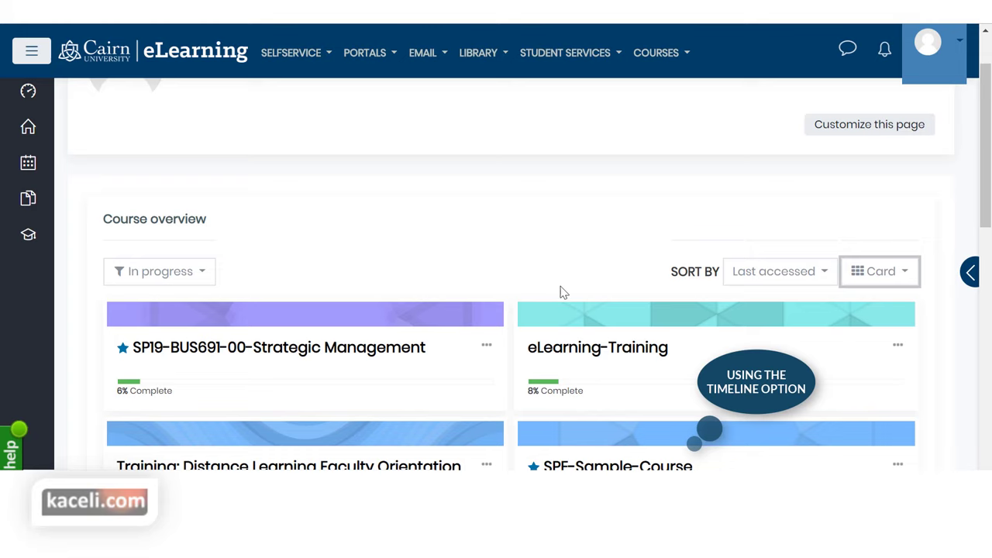
Expand the dashboard's side blocks and view the Timeline's due-date filters and sorting options
click(969, 272)
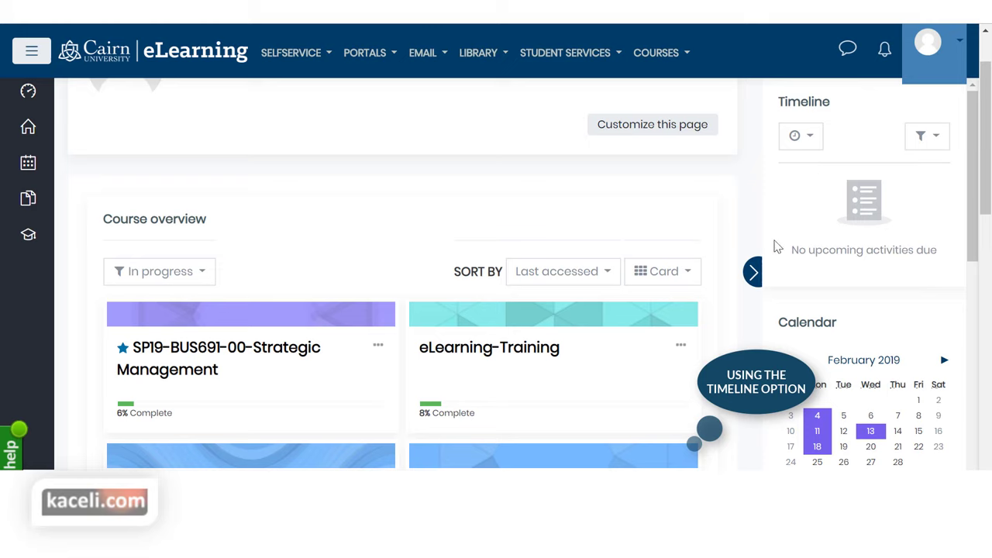
click(813, 145)
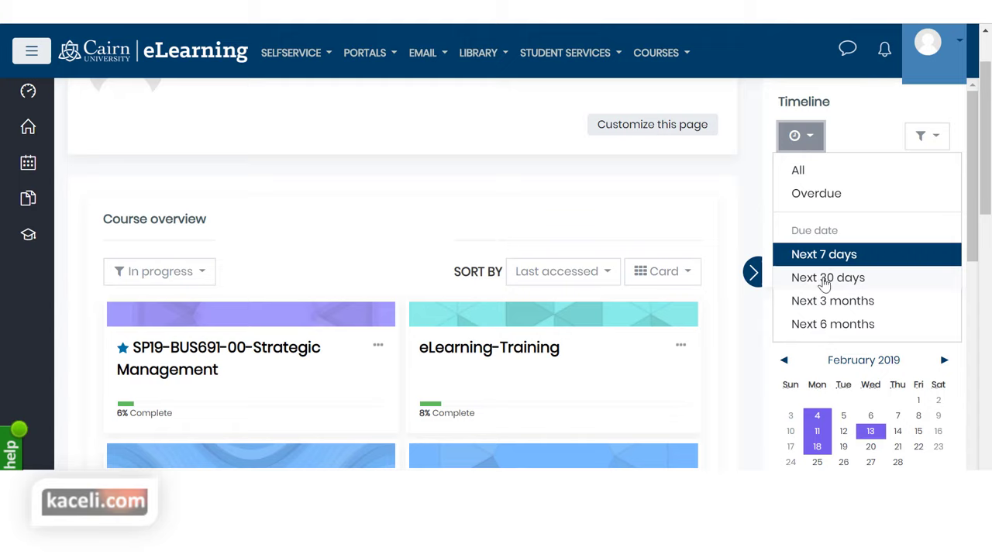
click(757, 206)
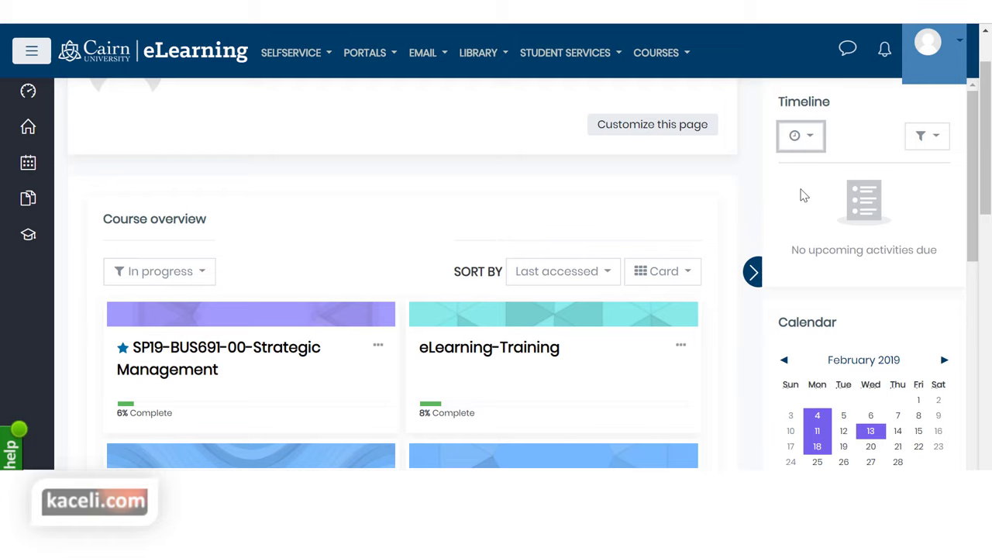
click(938, 144)
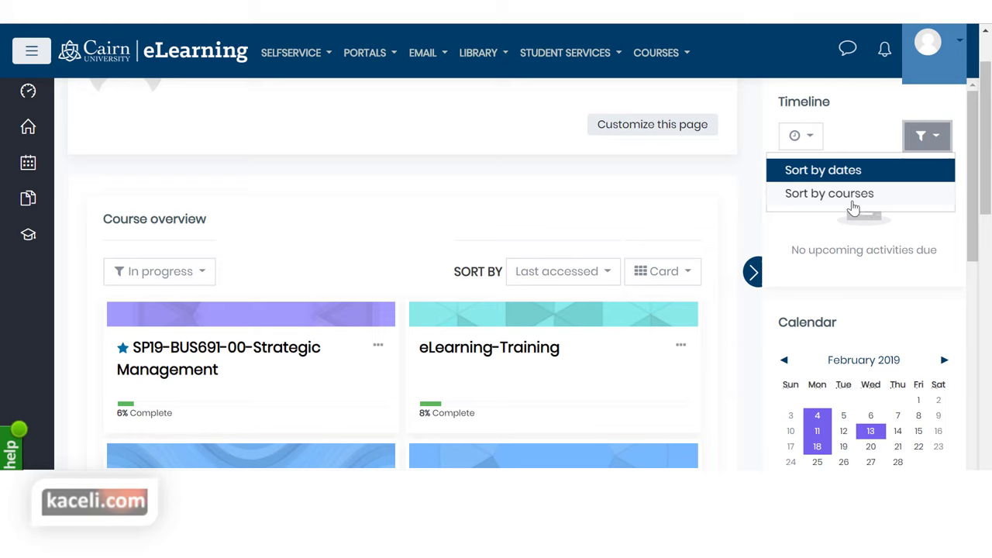
click(899, 306)
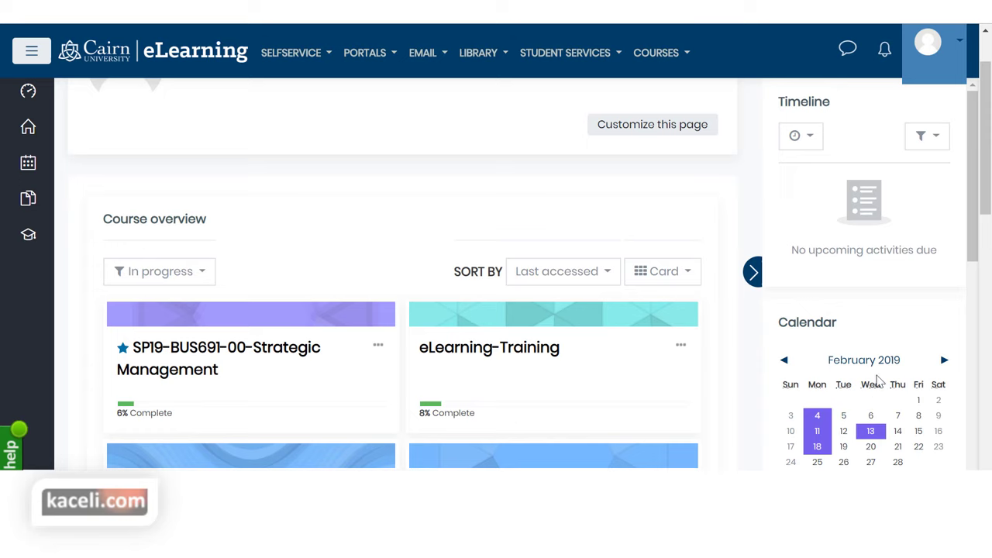
Look over the Calendar and Upcoming events blocks and the Recently accessed courses on the dashboard
scroll(839, 327, down, 2)
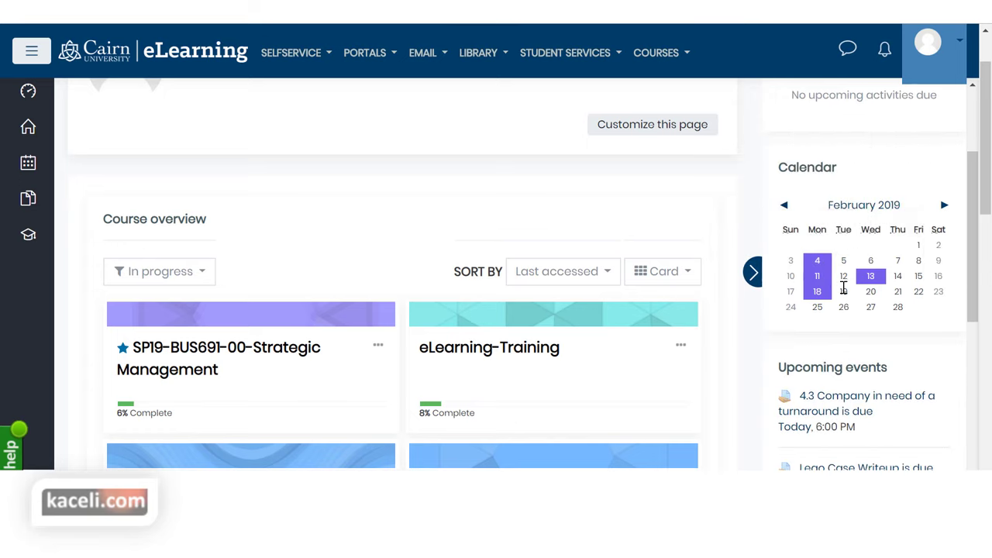
scroll(819, 310, up, 2)
scroll(315, 259, down, 5)
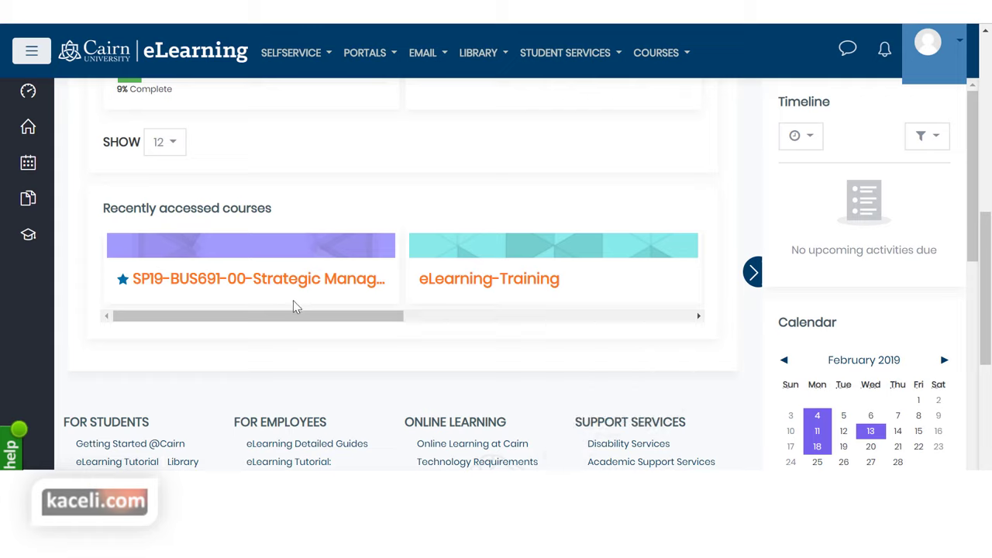
drag(323, 328, 200, 326)
scroll(330, 351, up, 7)
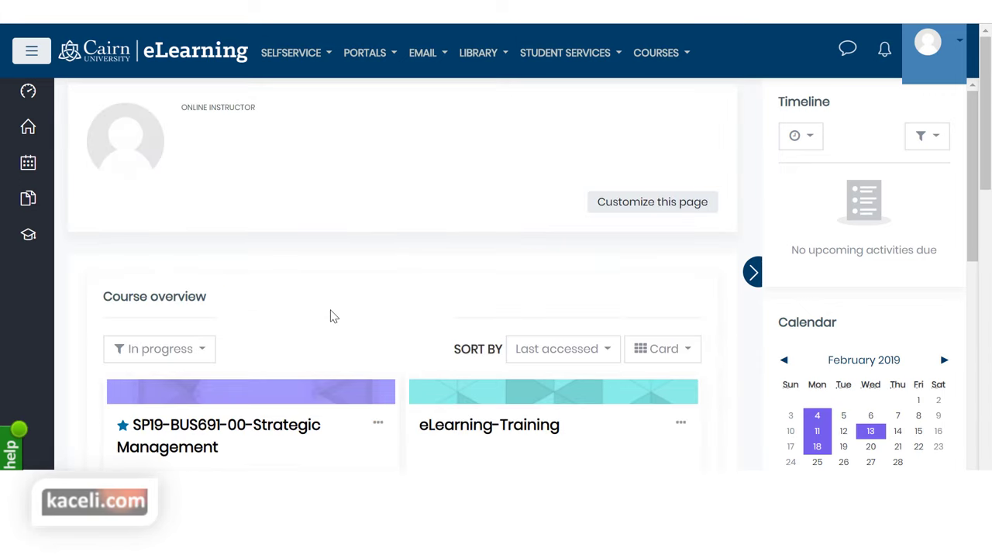
Turn on customization of the dashboard page and locate the option for adding a block
click(652, 203)
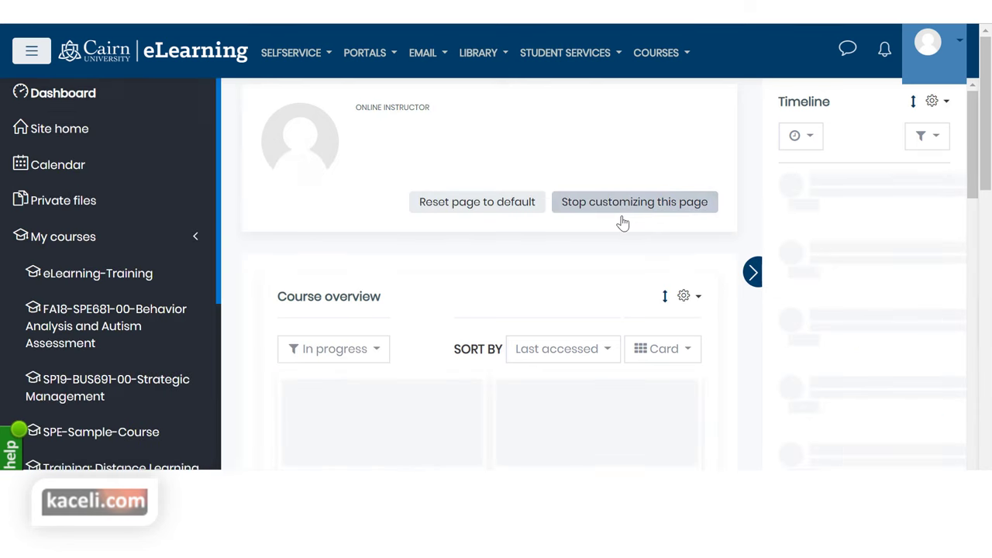
scroll(496, 329, down, 3)
scroll(488, 329, down, 10)
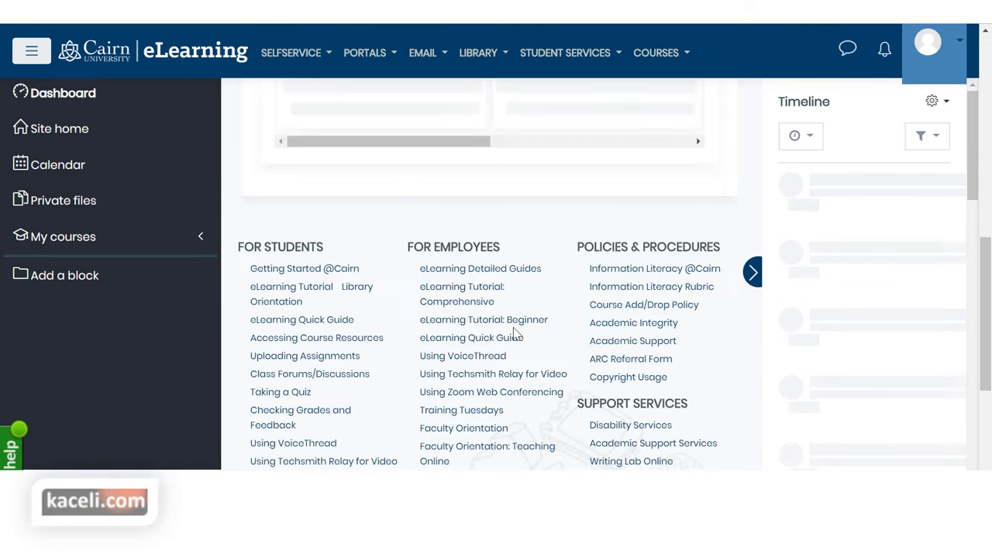
Move the Recently accessed courses block above the Course overview block on the dashboard
scroll(517, 329, up, 8)
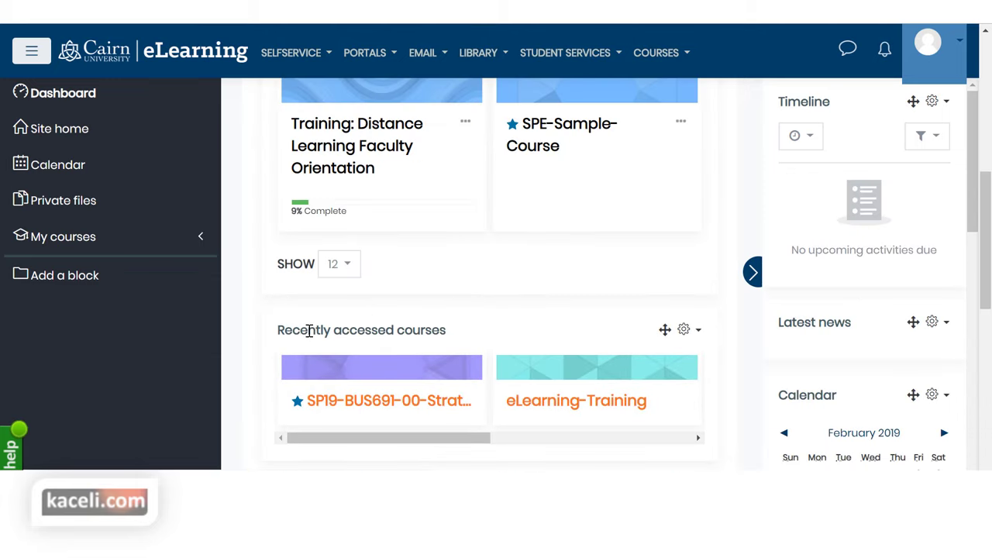
drag(308, 330, 446, 331)
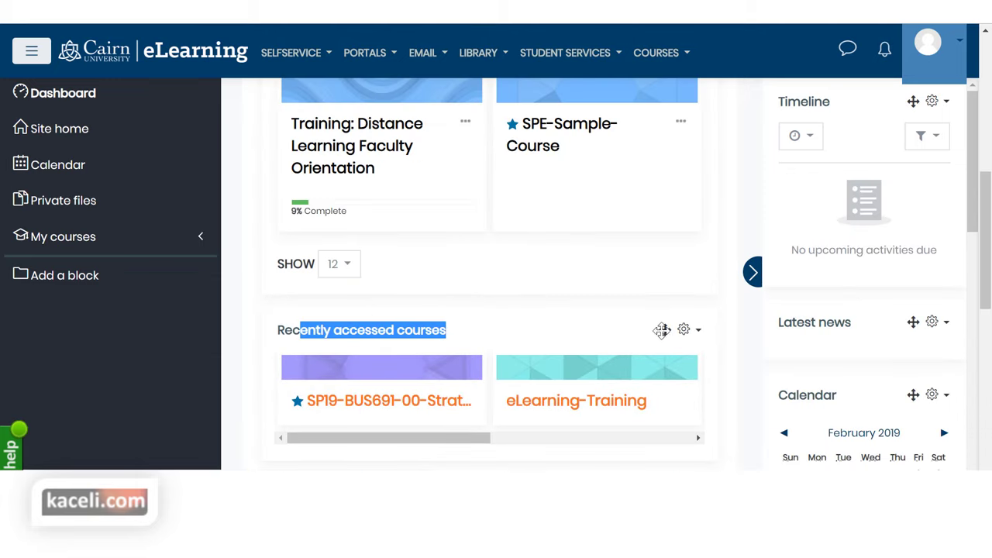
drag(664, 329, 633, 113)
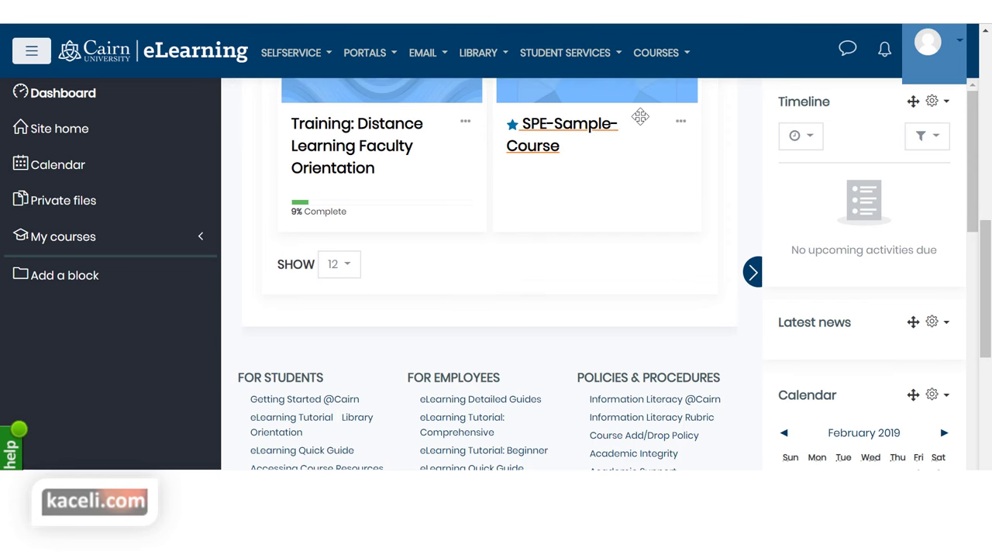
Stop customizing the dashboard page and look over the new block order
scroll(638, 213, up, 8)
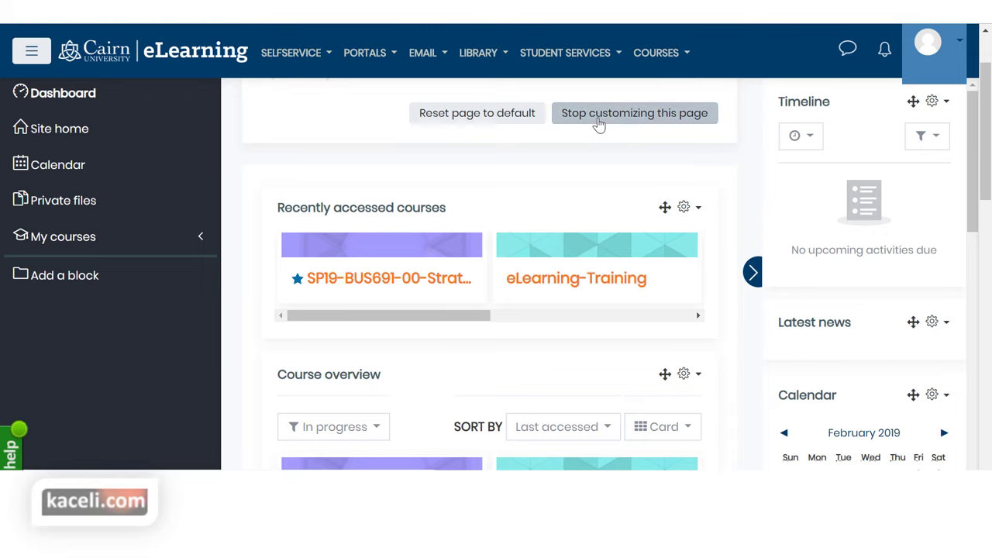
click(598, 124)
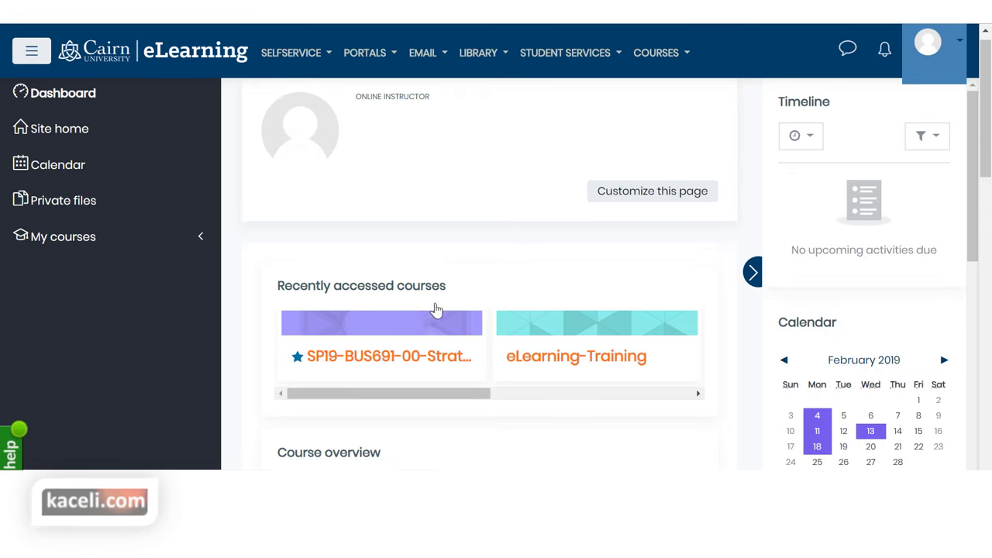
scroll(457, 318, down, 1)
drag(459, 324, 365, 335)
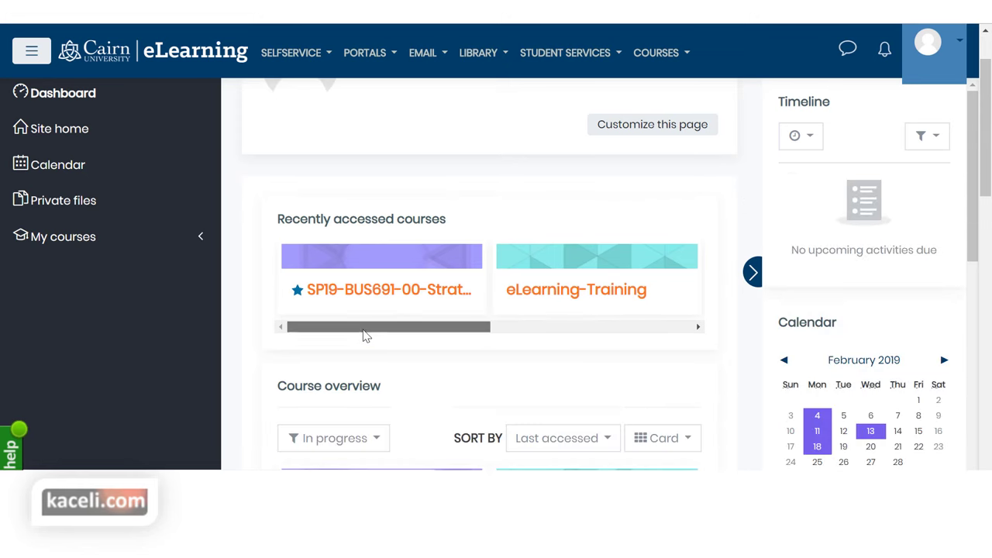
scroll(411, 361, down, 1)
scroll(406, 363, down, 3)
scroll(426, 401, down, 2)
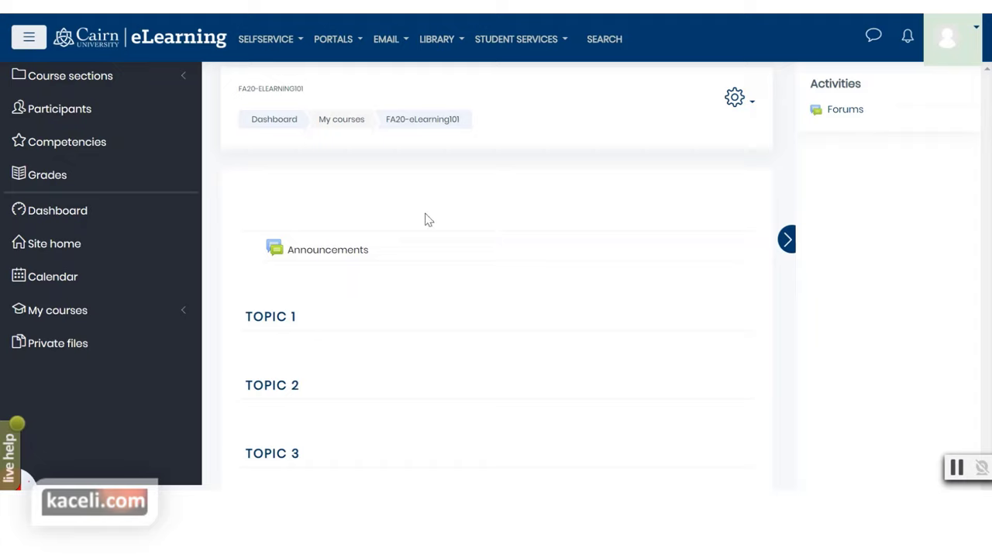
Open the Participants list of the FA20-eLearning101 course and look through the enrolled users and their roles
click(68, 114)
scroll(430, 271, down, 5)
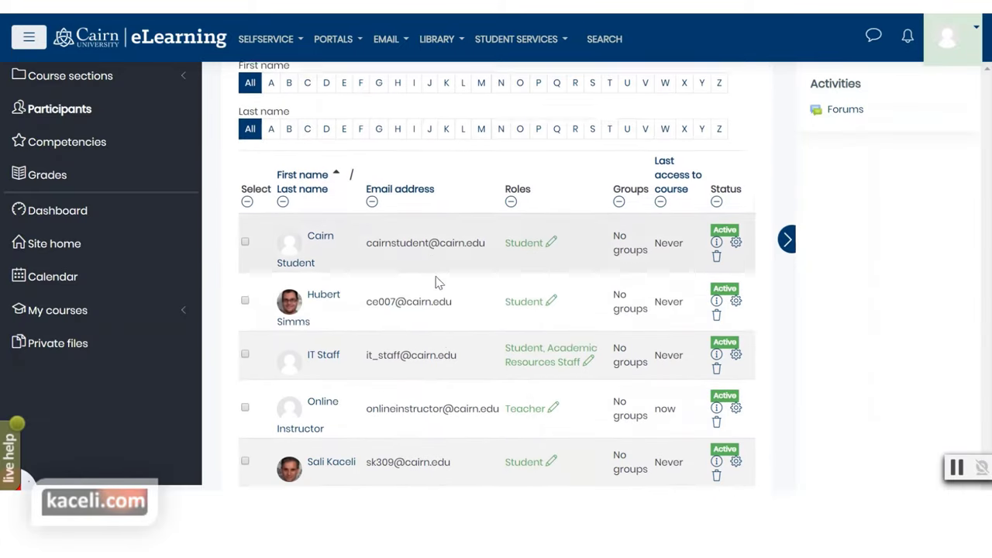
scroll(454, 299, down, 4)
scroll(456, 318, up, 7)
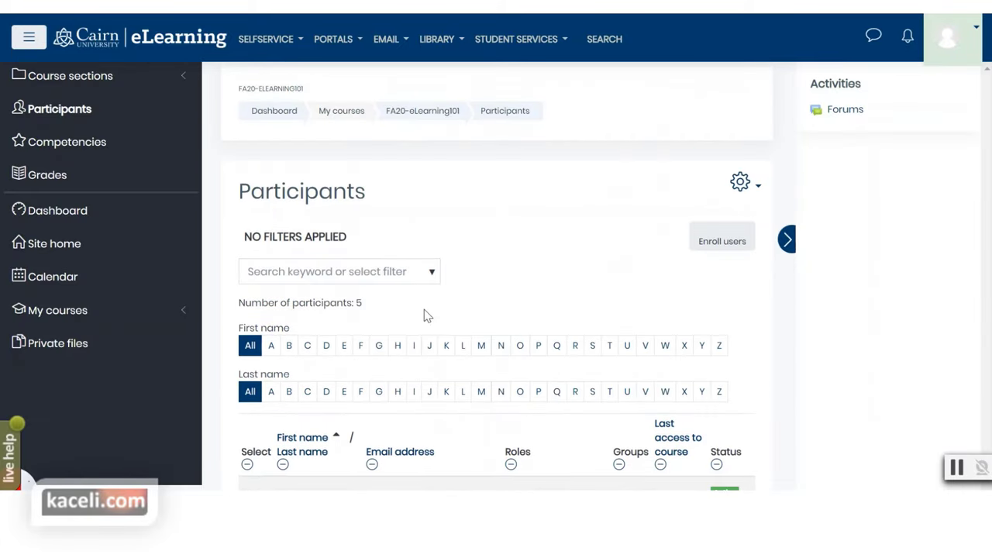
Filter the course participants by the Student role and look over the filtered list
click(433, 276)
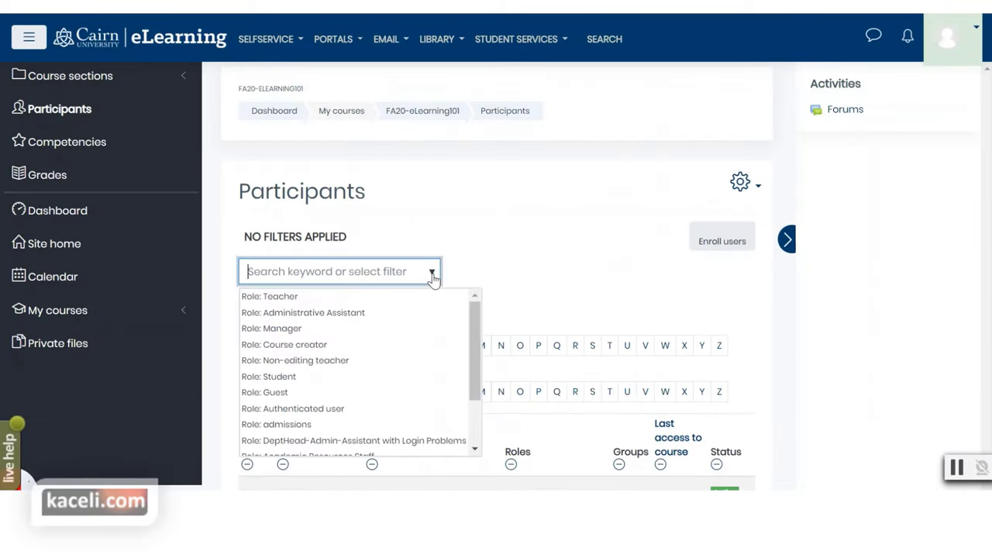
click(280, 378)
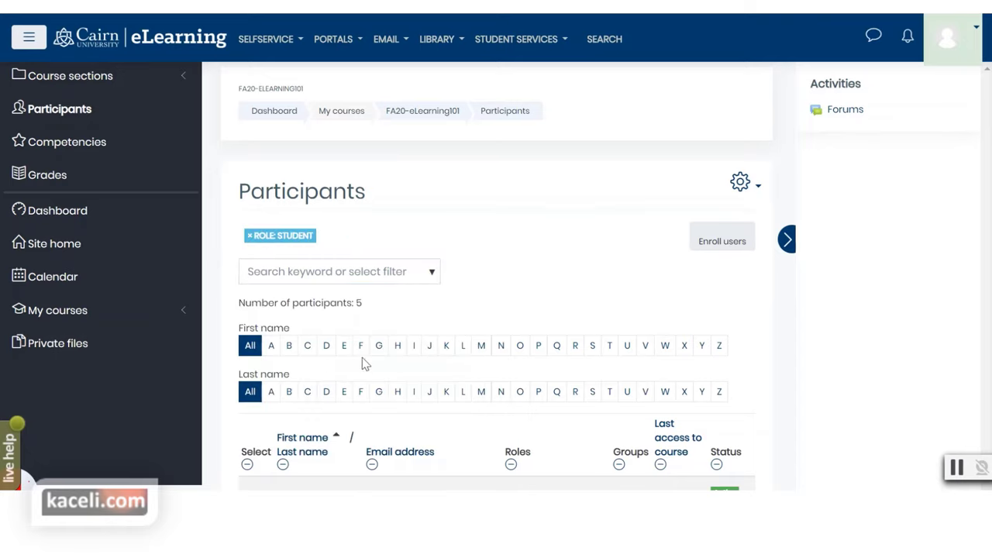
scroll(377, 343, down, 5)
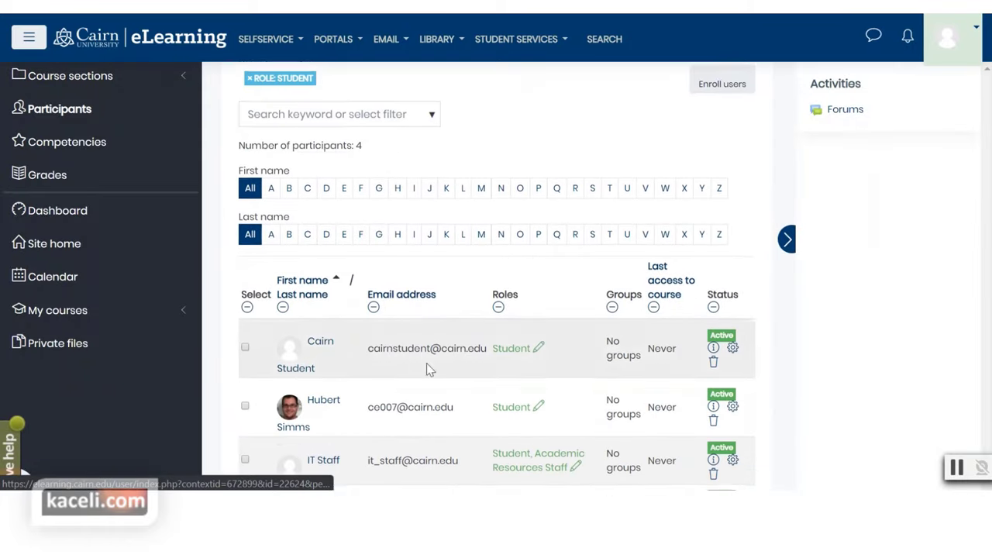
scroll(414, 351, up, 5)
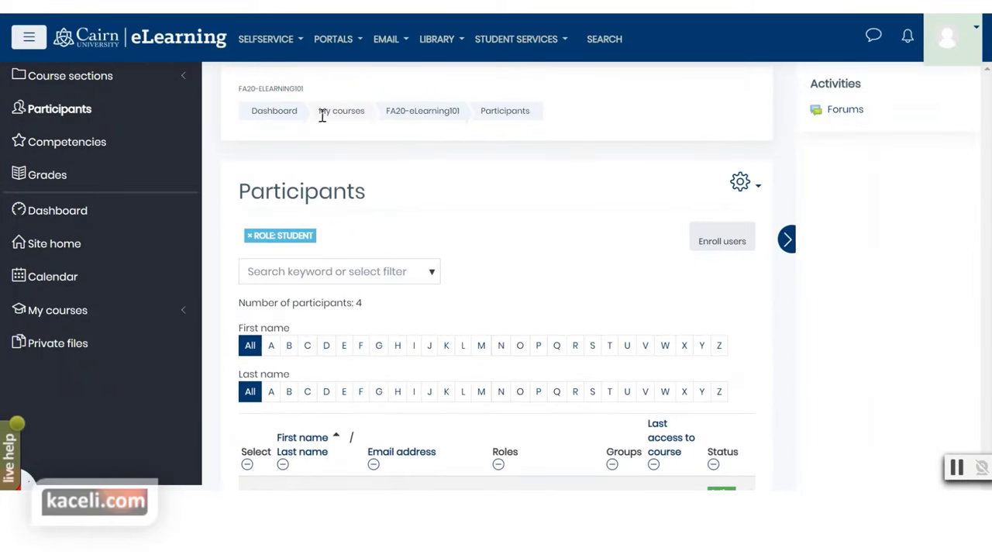
Return from Participants to the FA20-eLearning101 course page and look over its topics
drag(564, 122, 334, 117)
click(233, 117)
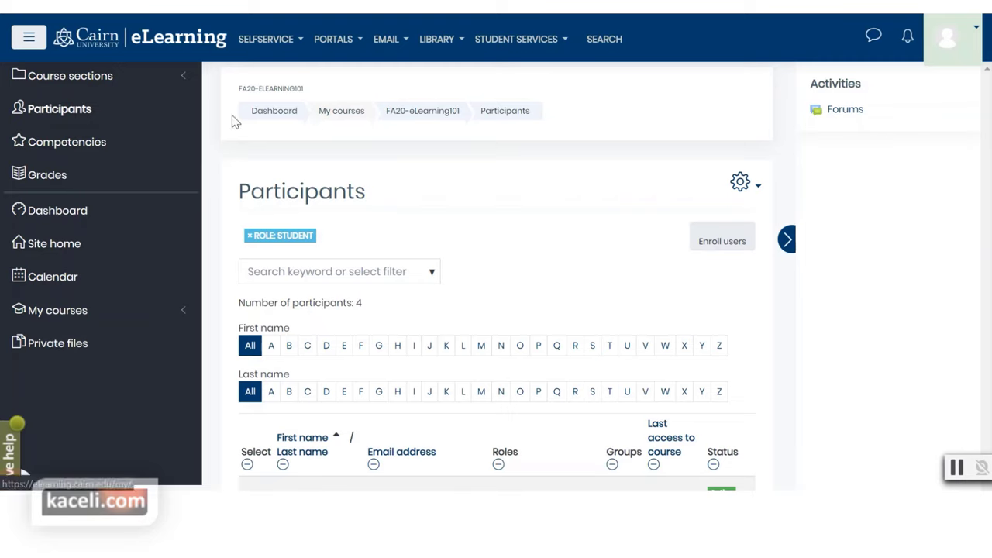
click(413, 116)
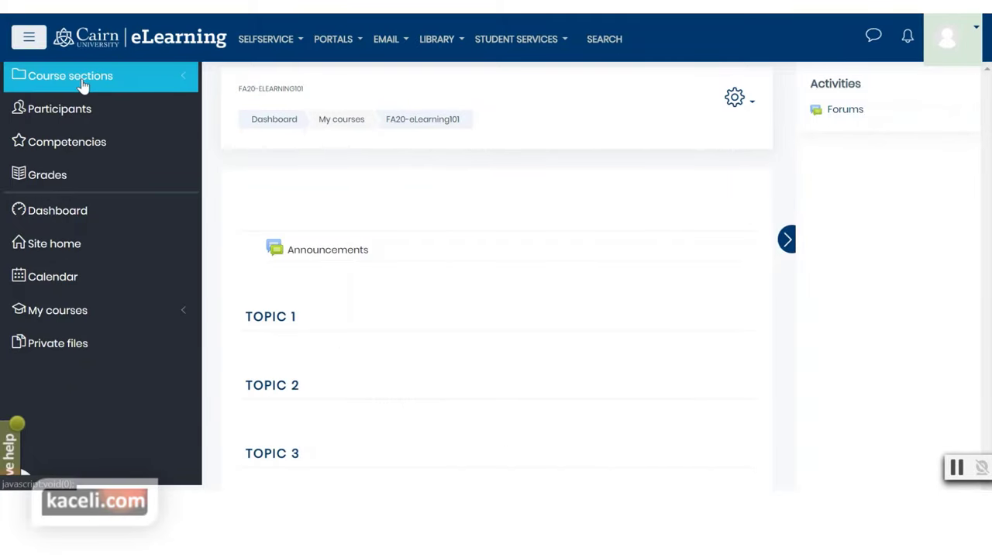
scroll(358, 256, down, 1)
scroll(358, 270, down, 4)
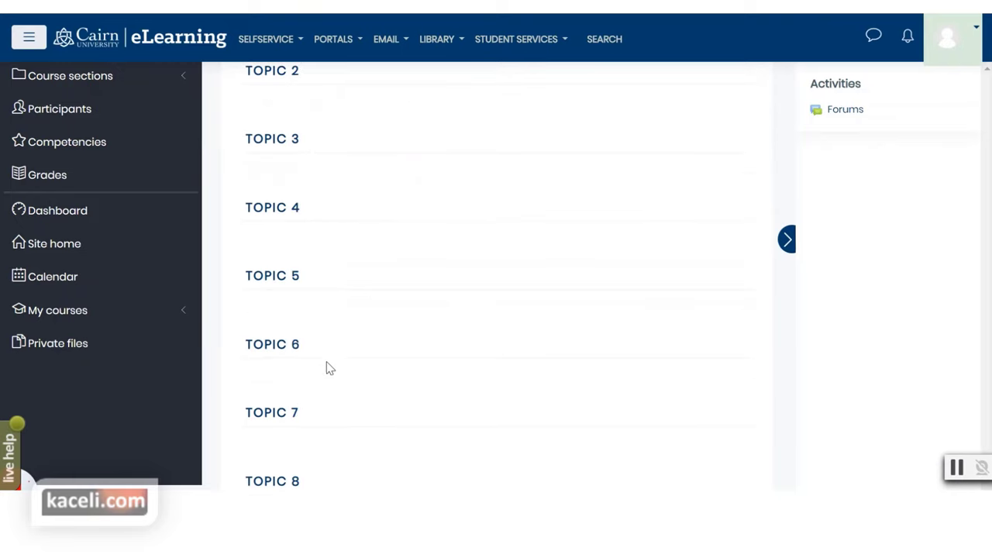
Expand the list of course sections to view its topics and collapse it again
click(100, 88)
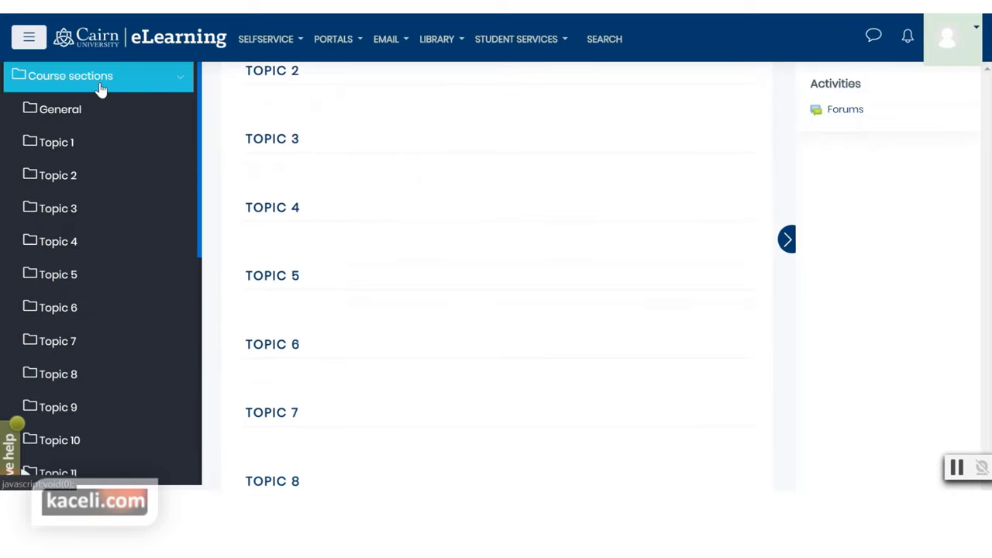
click(100, 88)
click(100, 87)
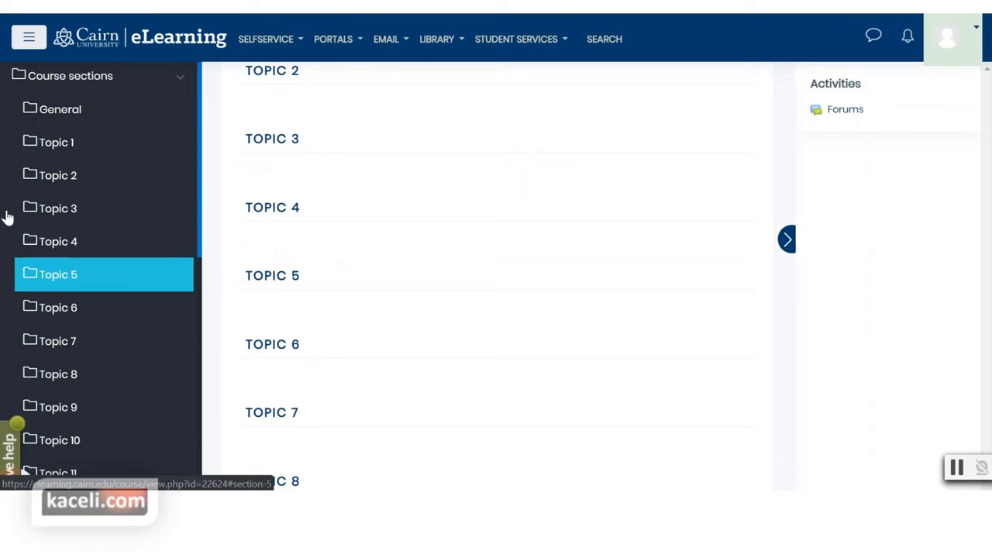
click(132, 89)
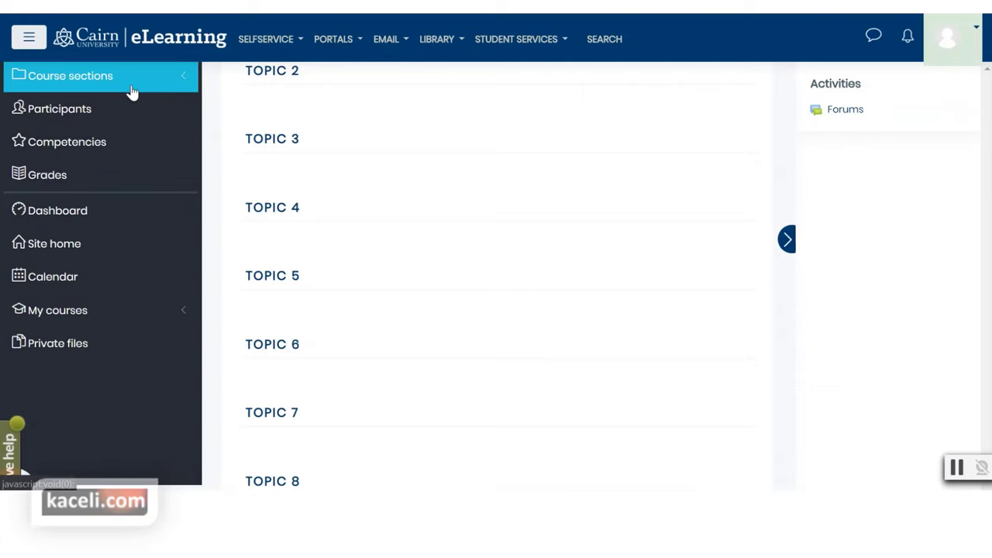
View the Grader report in the course's Grades and go back to the course page
click(51, 178)
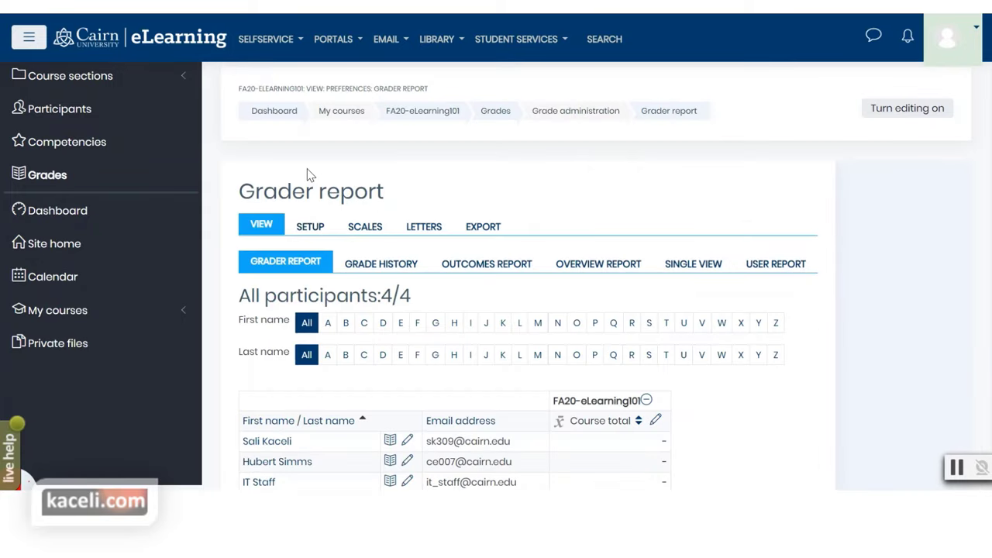
key(alt+Left)
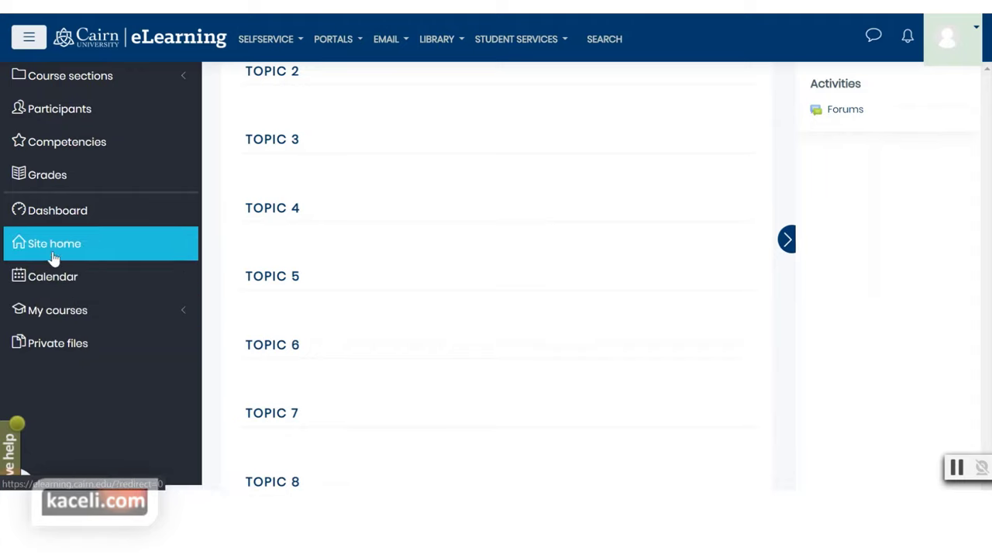
Collapse the navigation drawer to icons and hide the Activities block to widen the course content
click(34, 44)
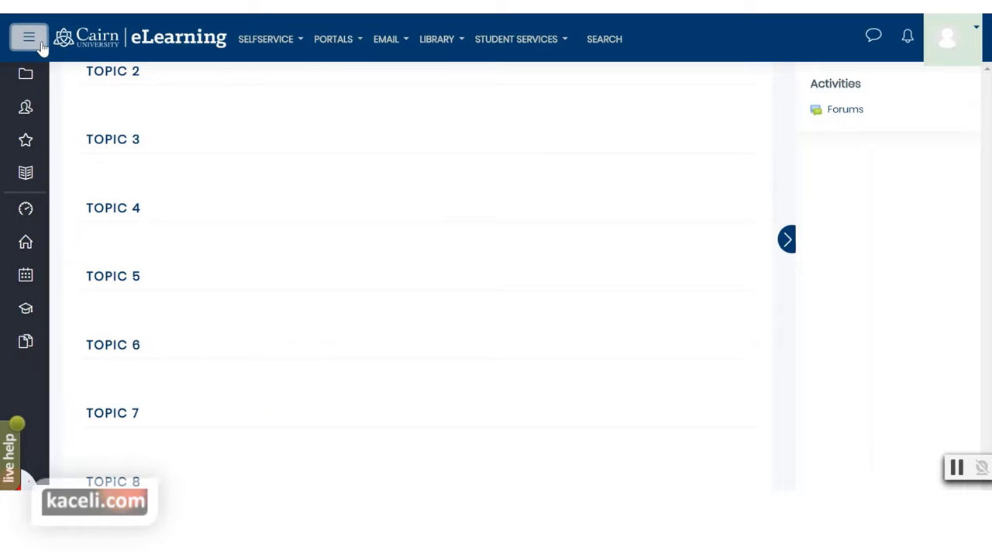
scroll(923, 249, up, 4)
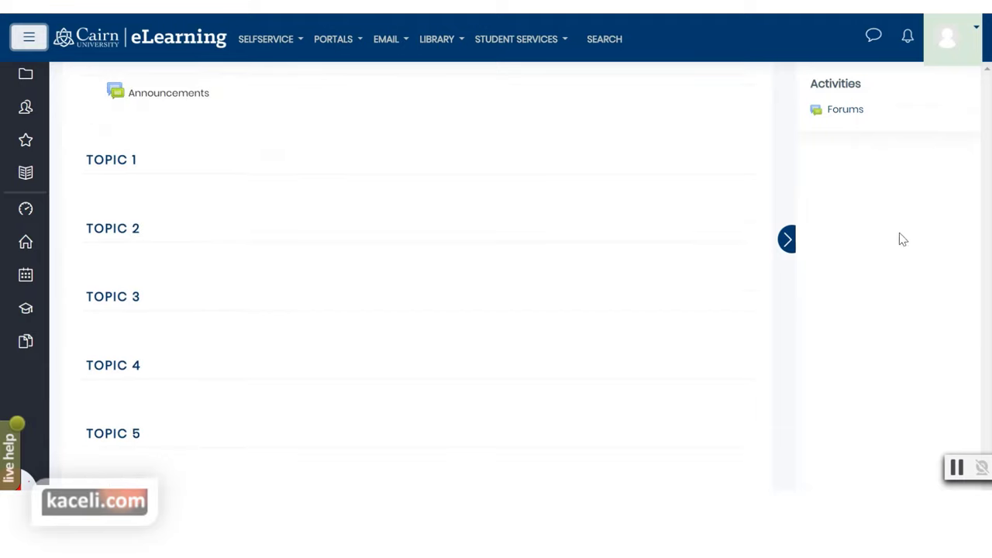
click(783, 240)
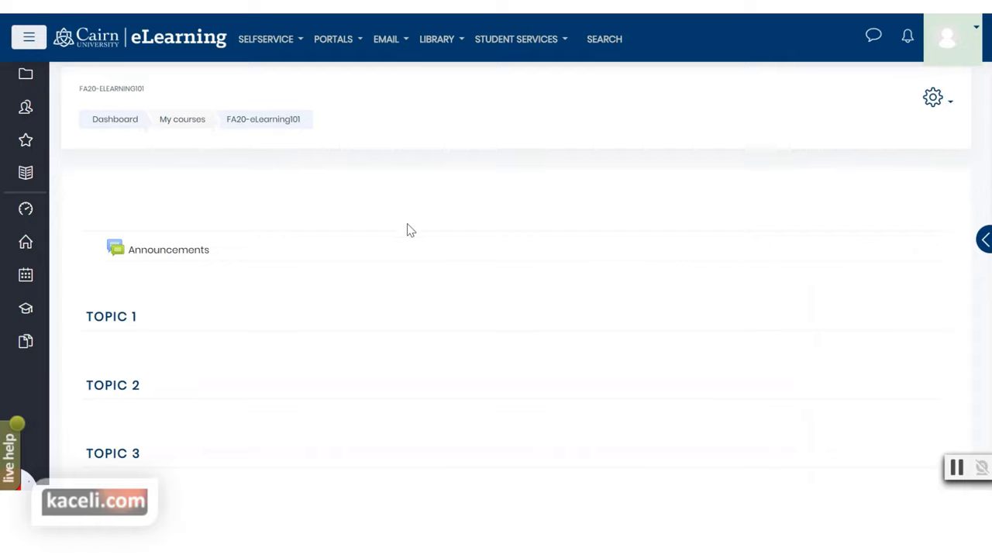
Look through the widened course page from Announcements down to the last topic and the page footer
scroll(628, 259, down, 10)
scroll(627, 260, up, 10)
scroll(399, 282, down, 10)
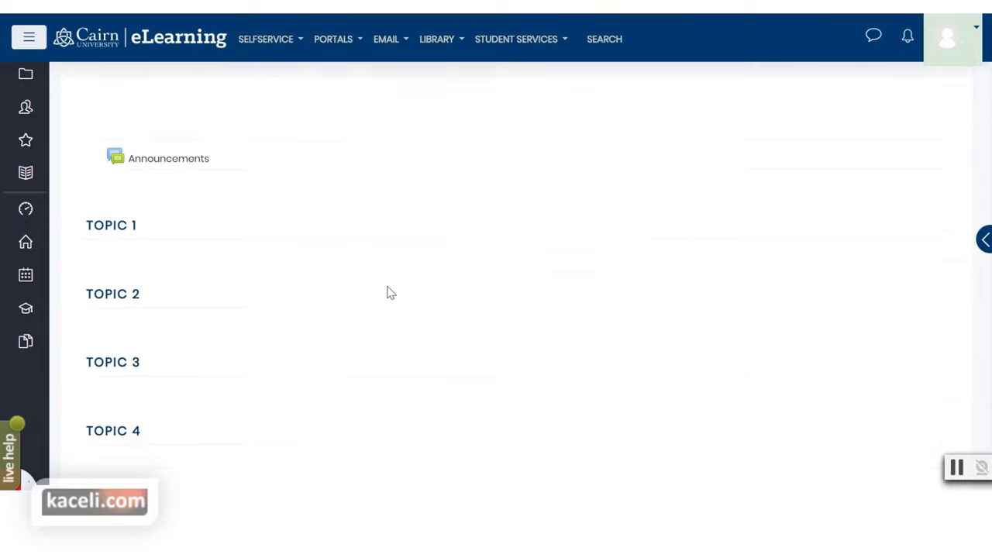
scroll(380, 345, down, 3)
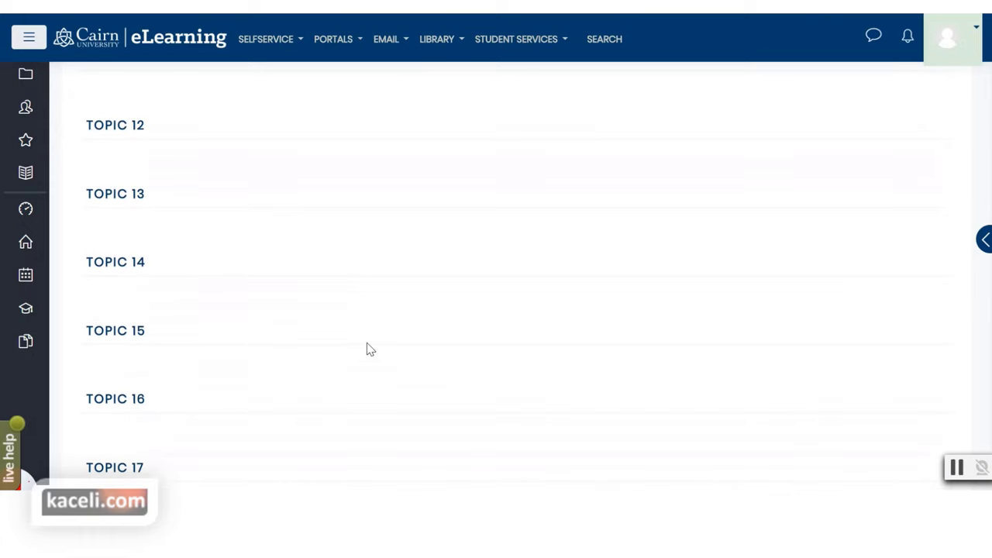
scroll(369, 349, down, 3)
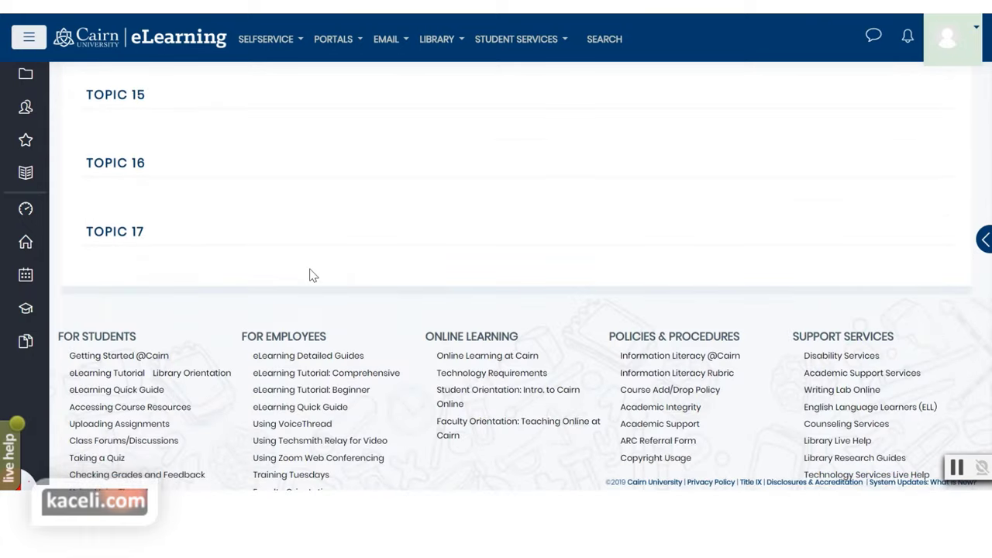
Open the course's Edit settings page and review the general name, category, visibility and date fields
scroll(352, 234, up, 15)
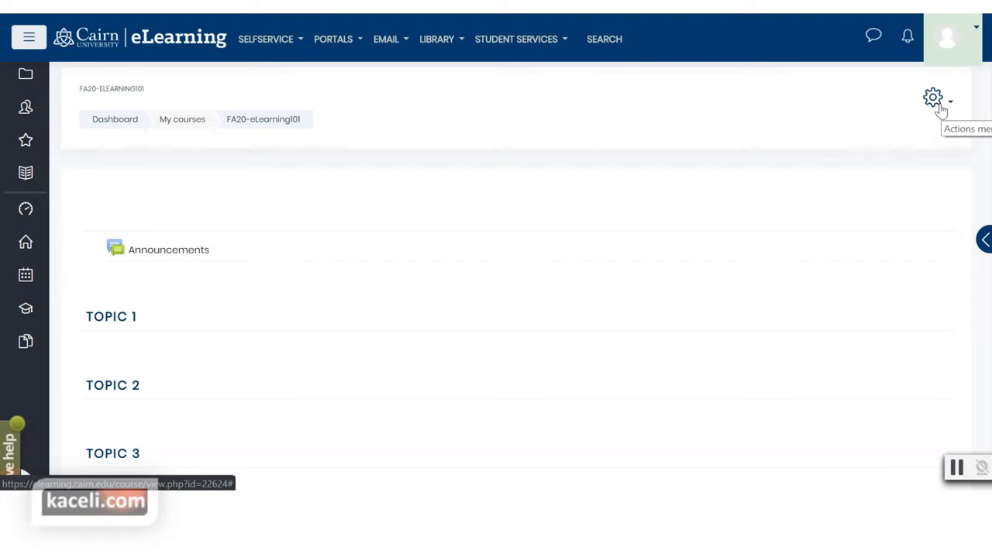
click(932, 98)
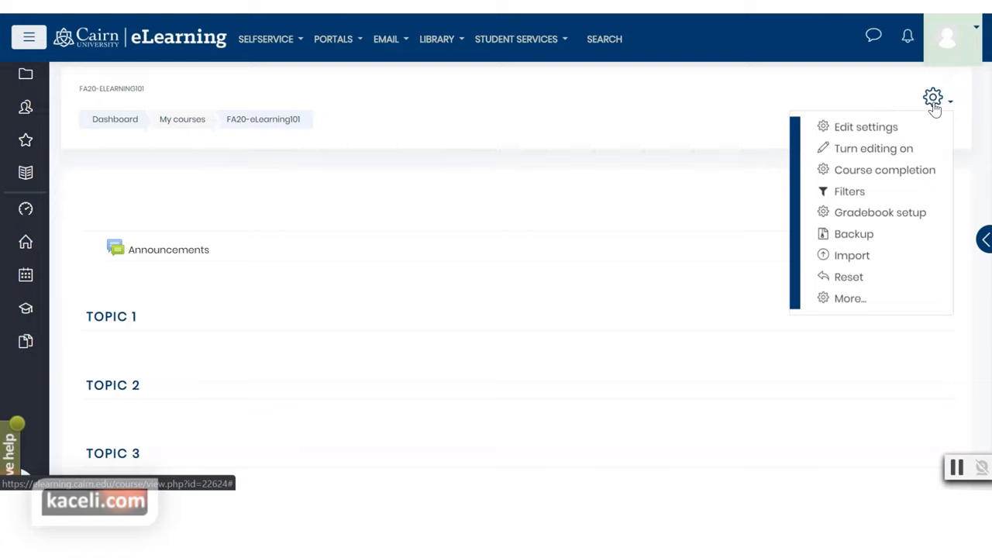
click(872, 132)
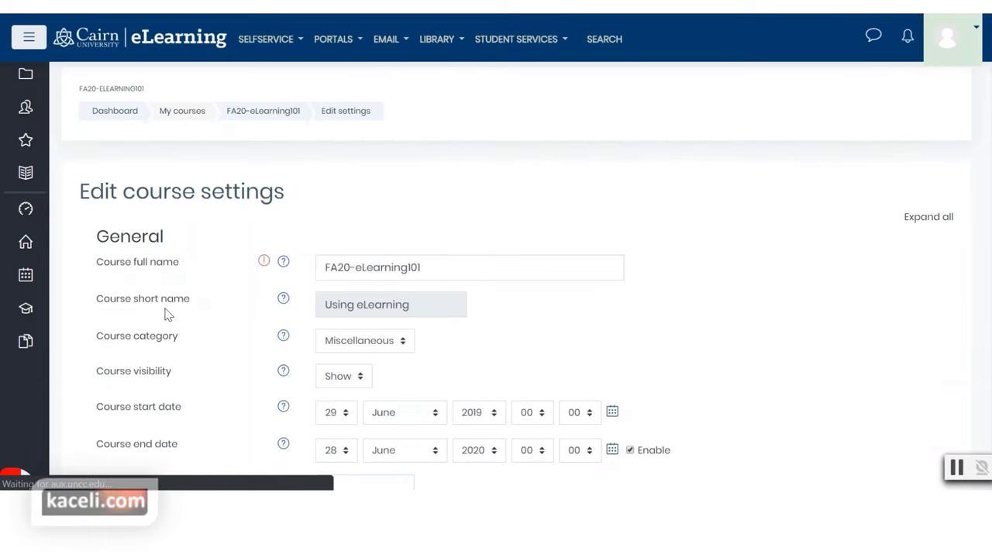
scroll(465, 350, down, 3)
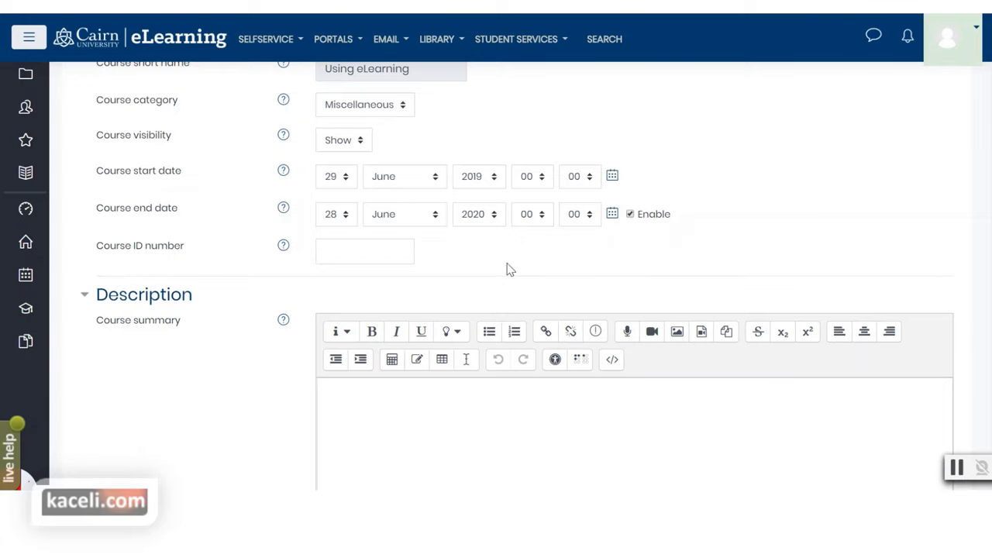
Fill in the course summary with the 3-credit online course description beginning "This online course is designed to provide the student with the necessary skills"
click(469, 414)
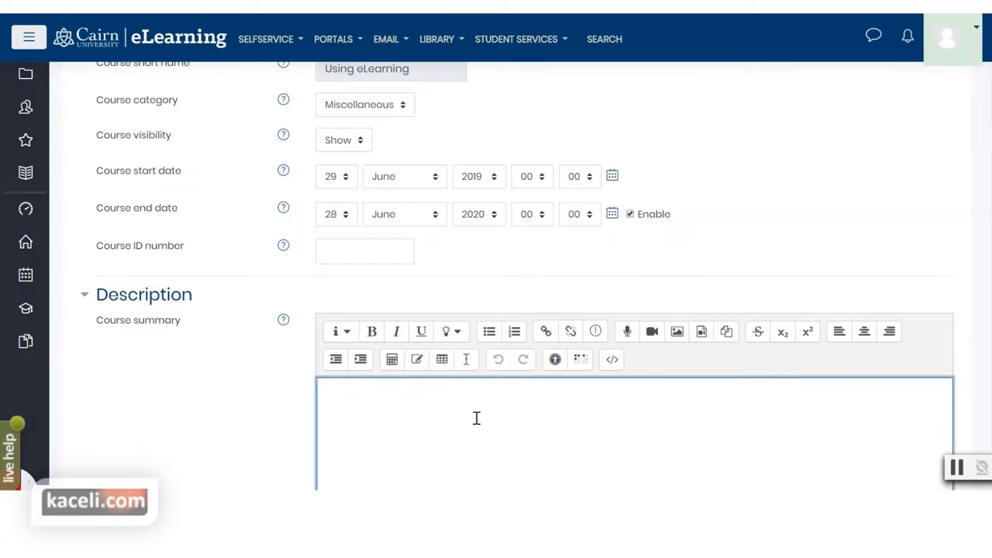
scroll(465, 396, down, 1)
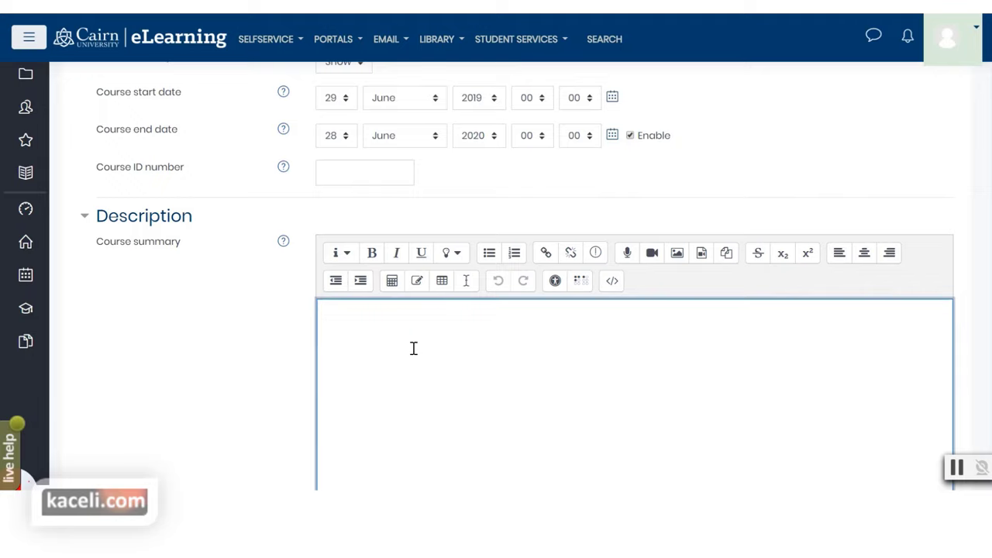
text(This online course is designed to provide the student with the necessary skills to efficiently and effectively operate a personal computer using Microsoft Office.  This course provides an overview of microcomputer applications including a brief introduction to computer concepts, Microsoft Windows, Microsoft Word, Microsoft Excel, Microsoft Access, Microsoft PowerPoint, integration of the applications and information security. This course will also equip the student with concepts of research methods and the use of the online library databases.  3 Credits. Online.)
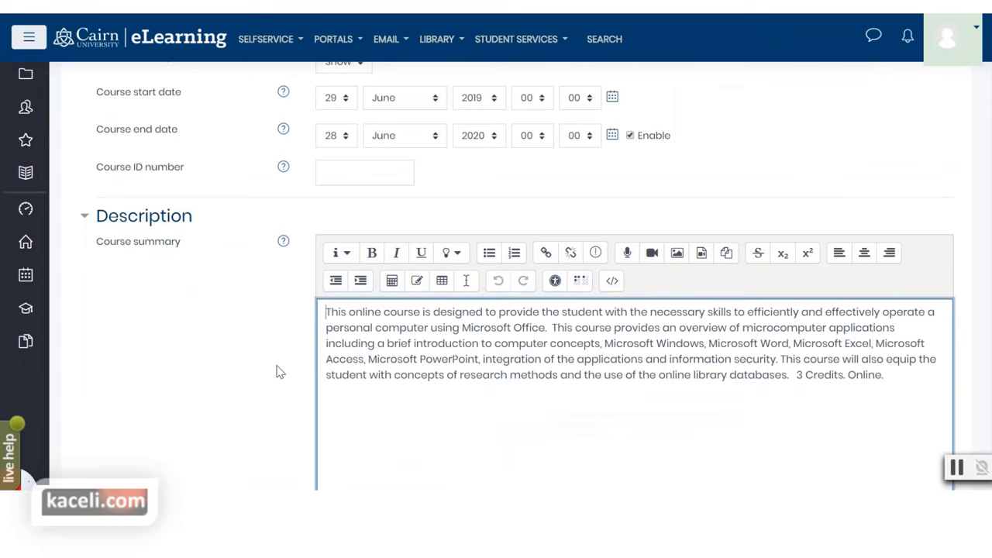
scroll(279, 372, down, 2)
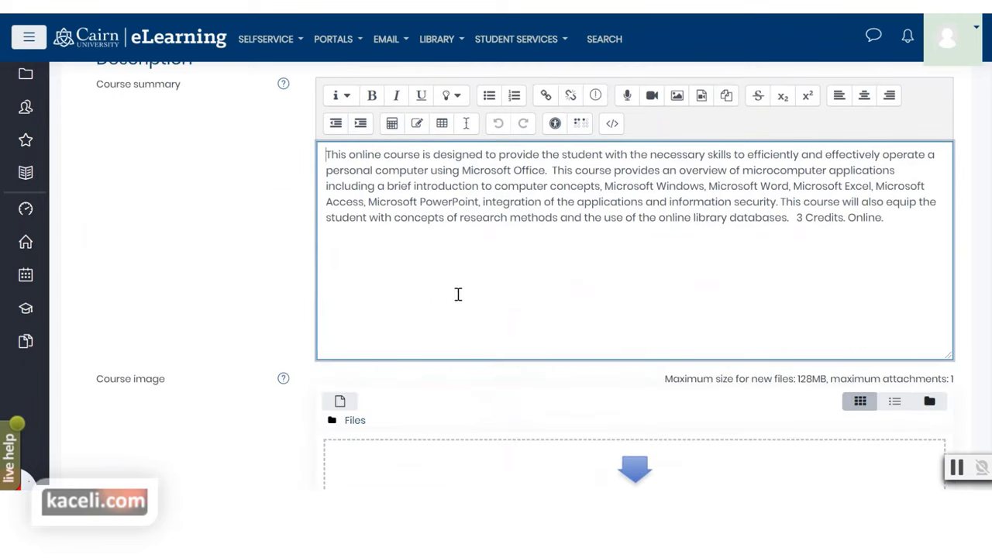
Save the edited course settings, leaving the course image and remaining setting groups as they are, and display the course
scroll(458, 294, down, 3)
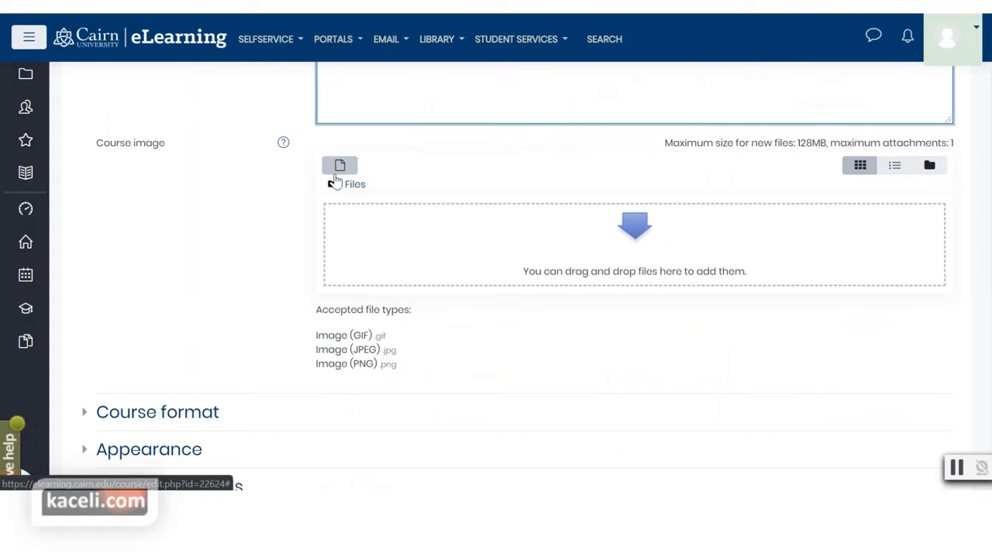
scroll(395, 268, down, 2)
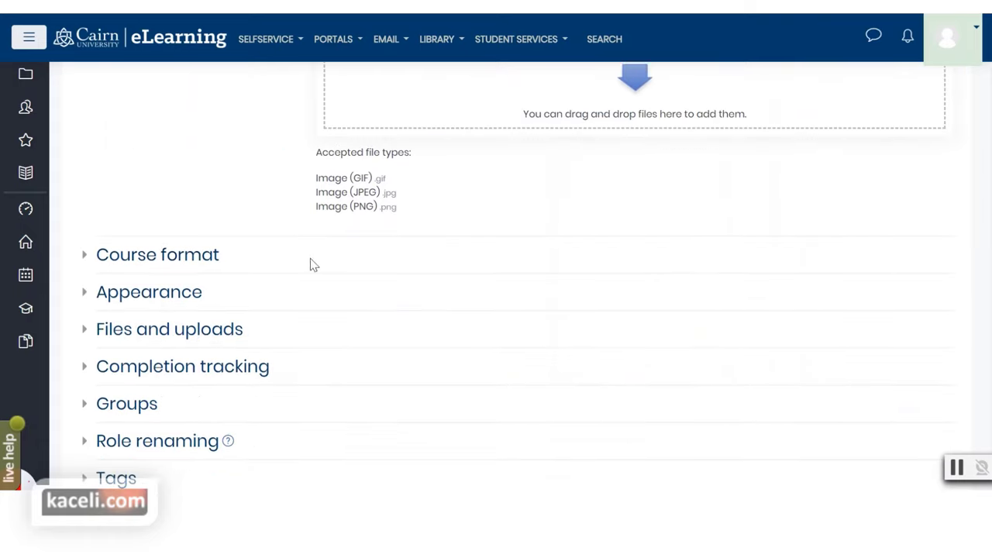
scroll(310, 265, down, 2)
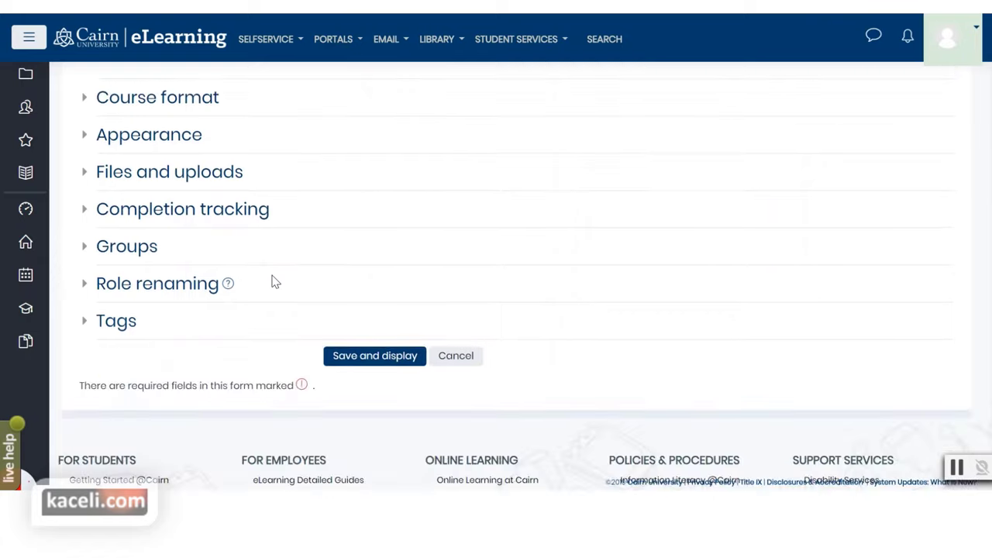
click(365, 361)
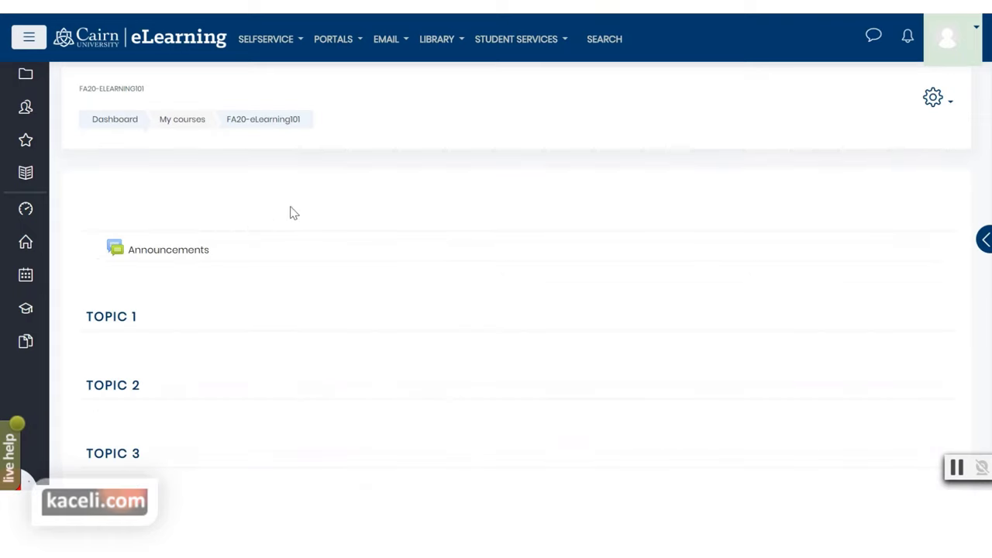
Turn editing on for the FA20-eLearning101 course and check the editing controls on its first topics
click(933, 98)
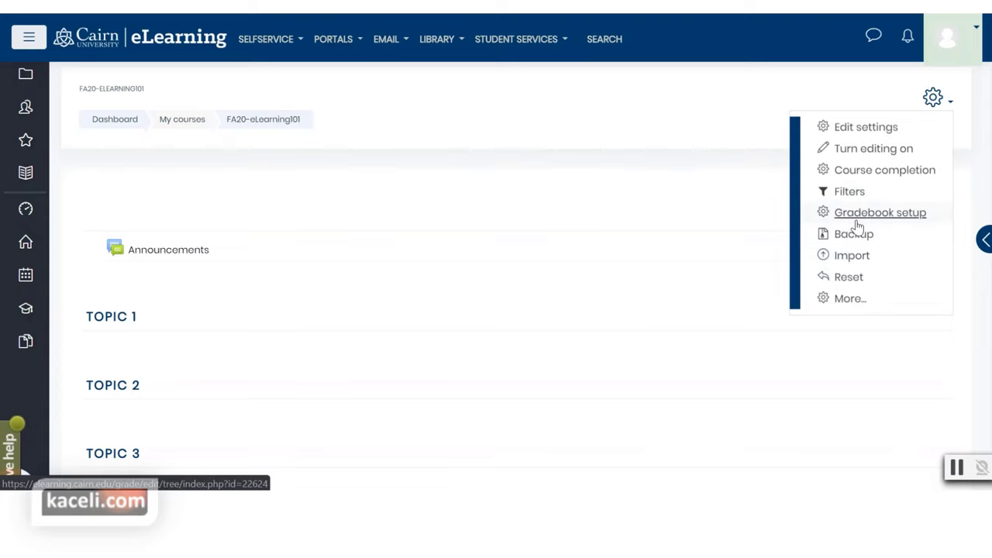
click(853, 156)
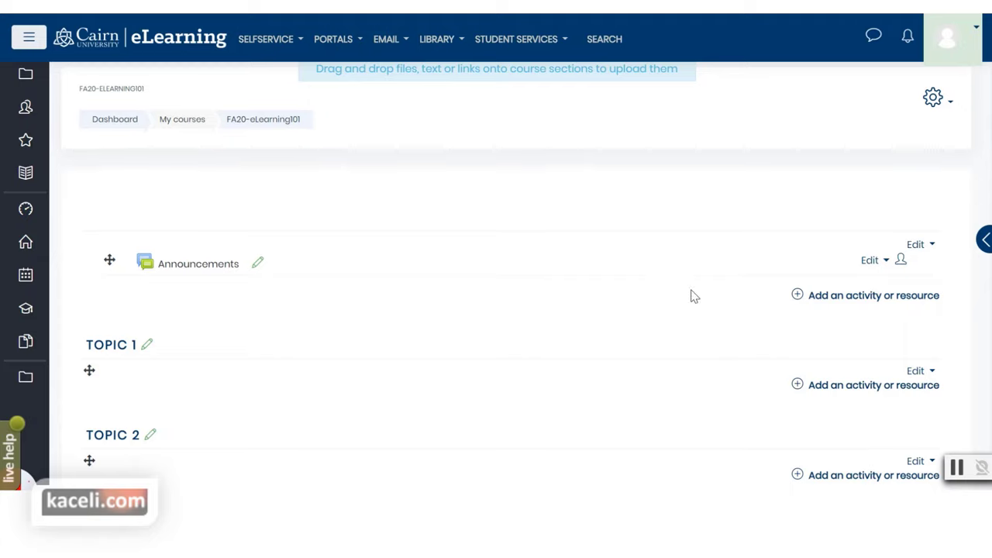
scroll(287, 316, down, 1)
scroll(287, 316, down, 2)
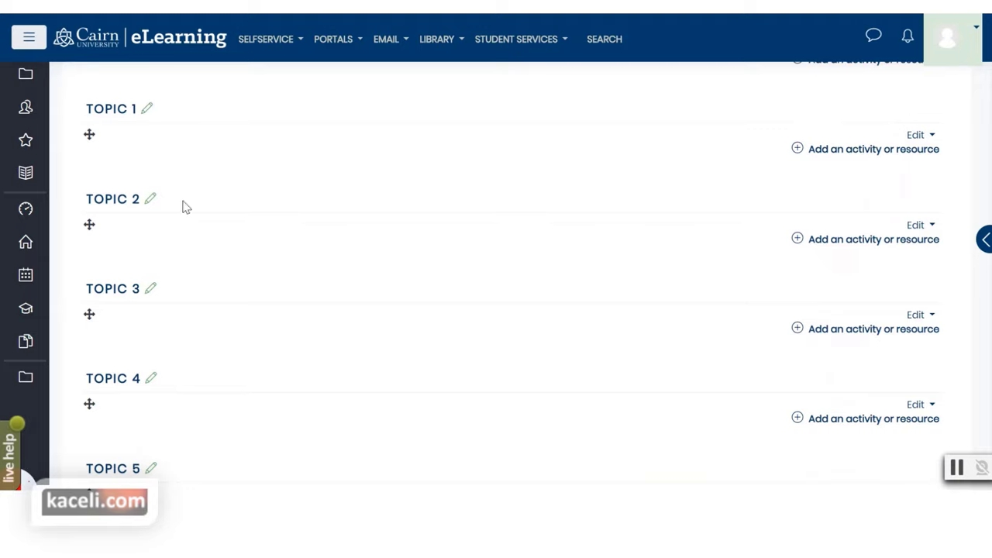
scroll(512, 286, up, 2)
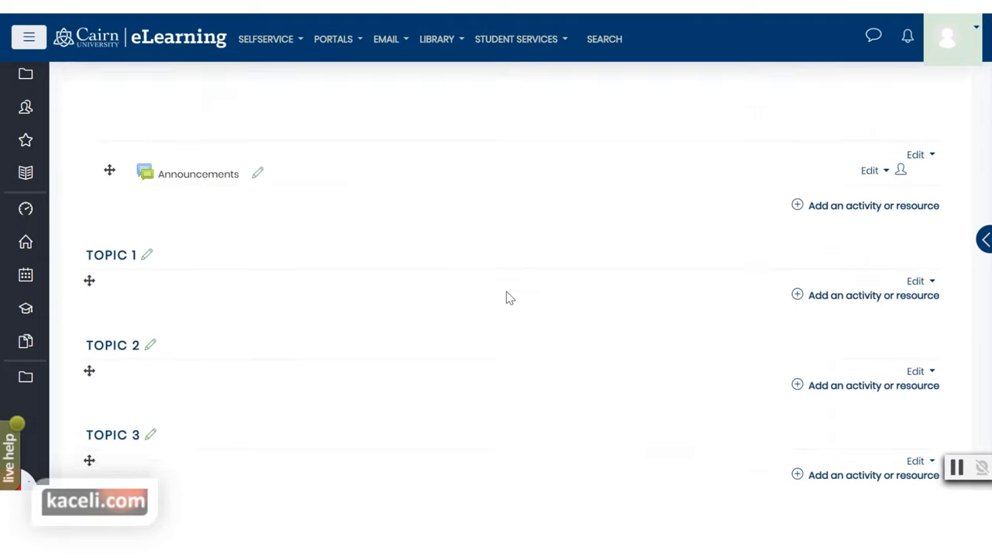
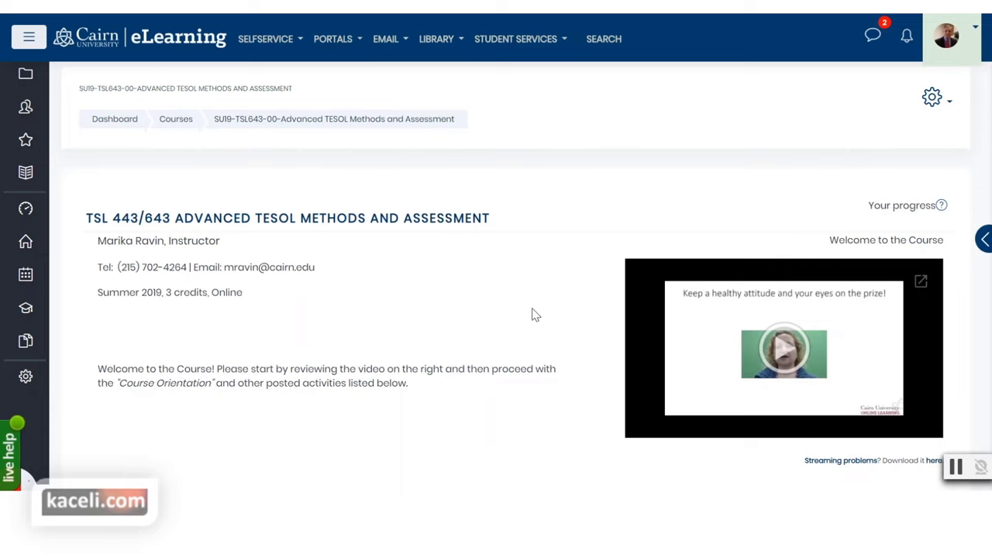
Examine the Advanced TESOL Methods and Assessment course's welcome area, orientation items and Unit 1 activities
scroll(388, 303, down, 1)
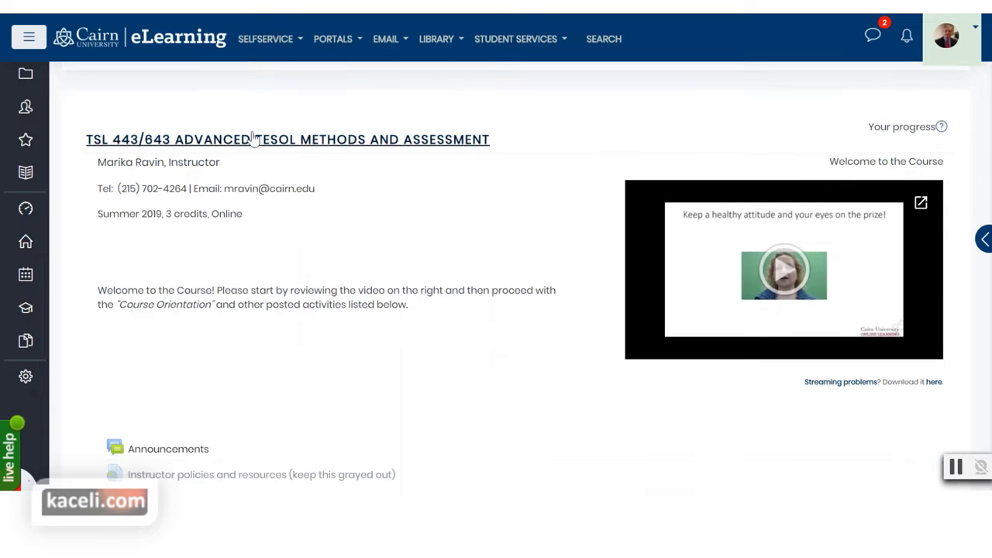
scroll(306, 249, down, 2)
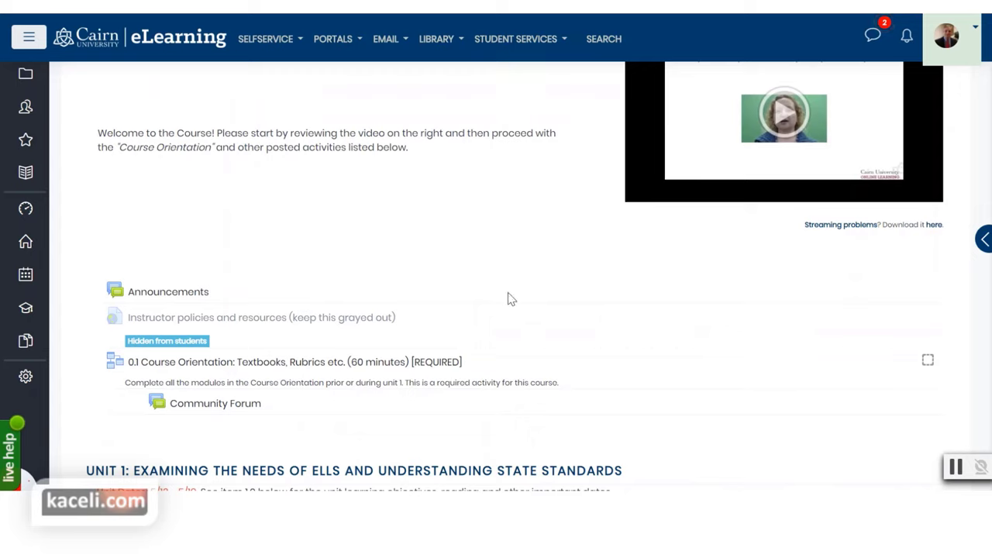
scroll(198, 302, down, 1)
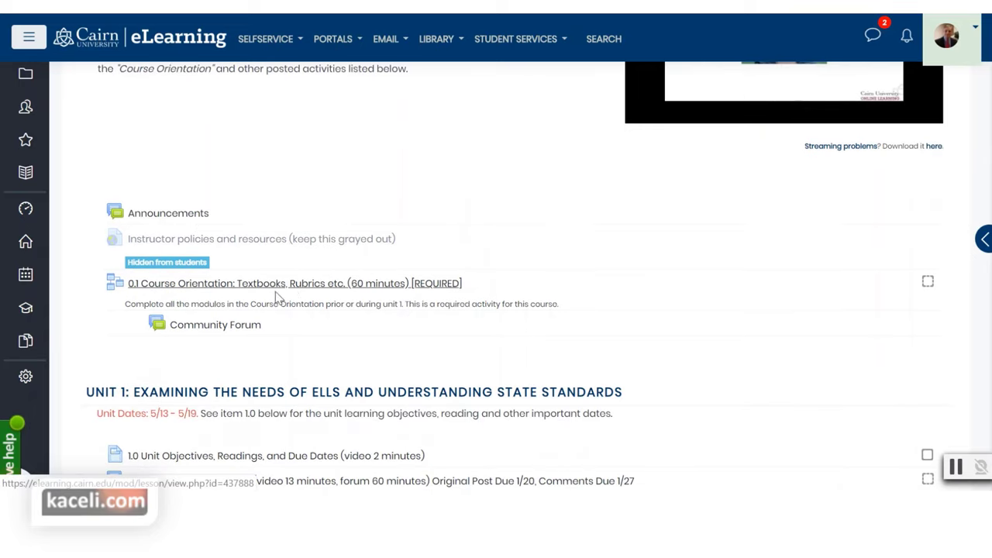
scroll(209, 310, down, 2)
scroll(465, 325, down, 2)
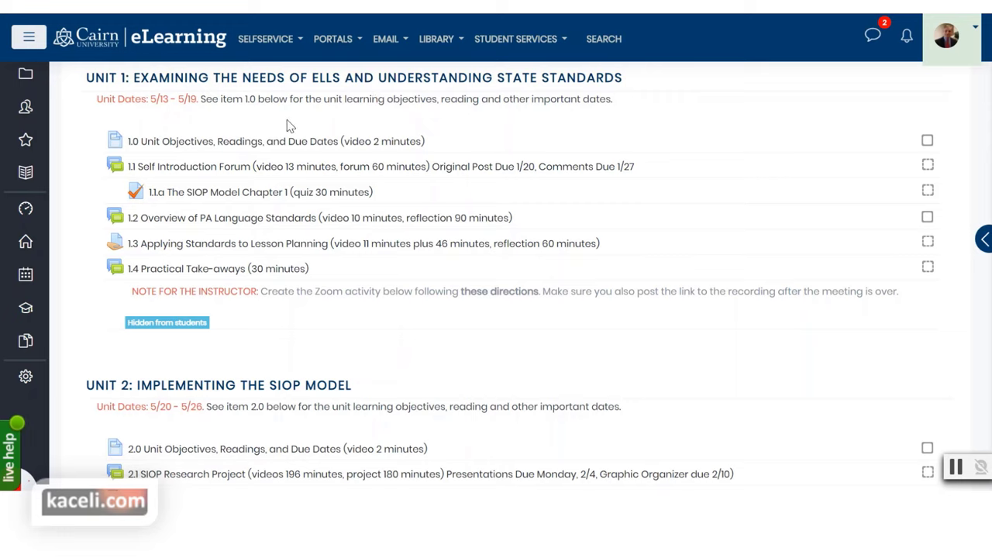
drag(216, 101, 323, 100)
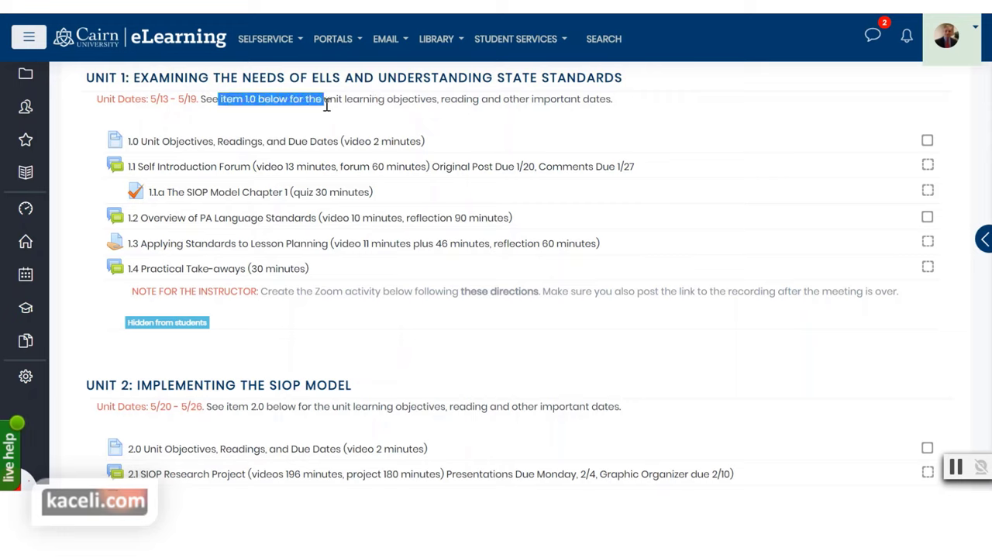
click(346, 98)
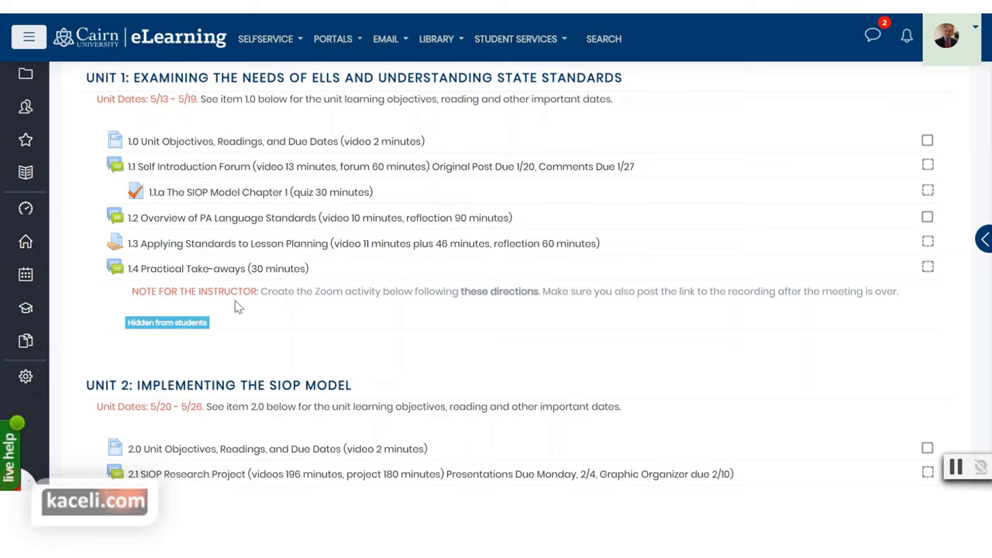
scroll(233, 310, down, 1)
scroll(190, 218, up, 1)
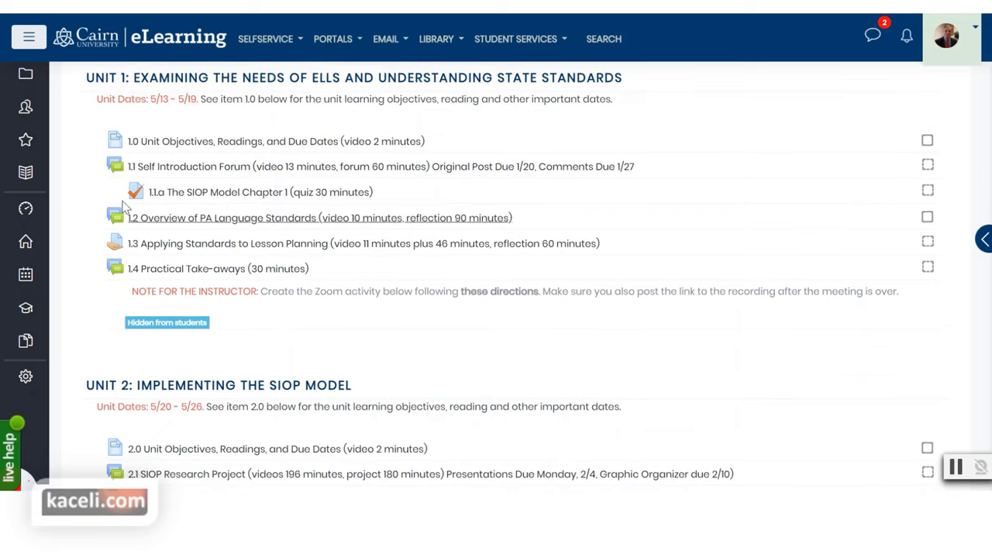
Review the TESOL course's Units 2 to 4 and its list of course sections, and return to the course heading
scroll(163, 256, down, 3)
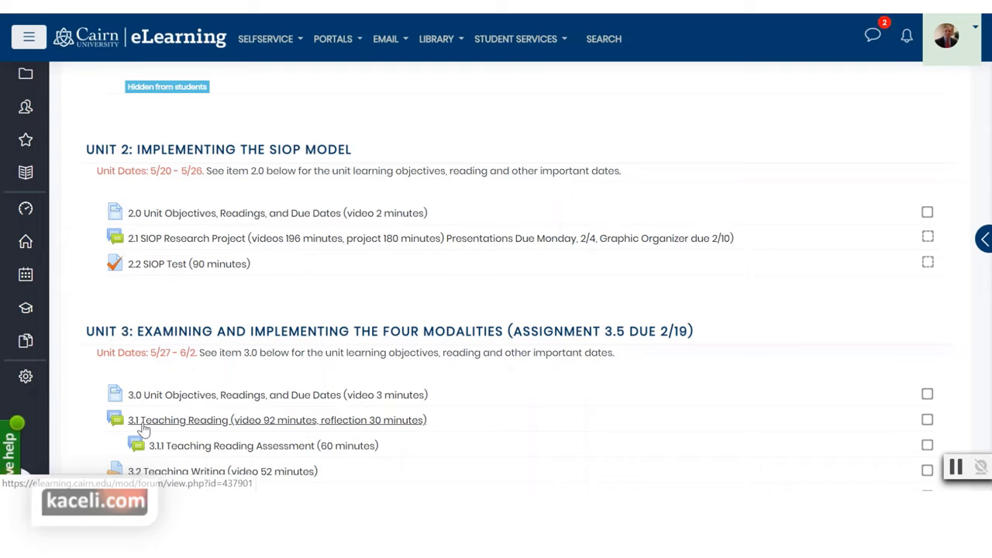
scroll(341, 388, down, 3)
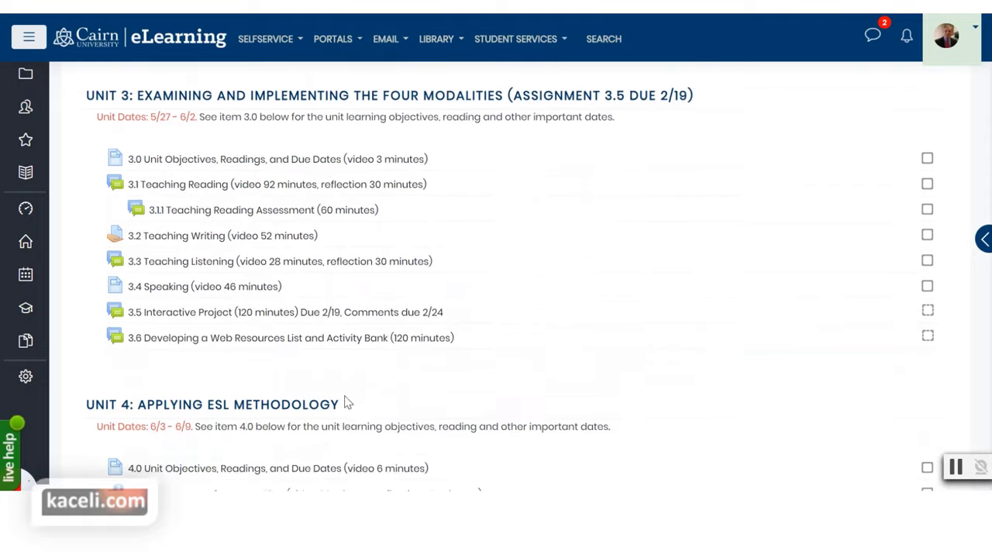
scroll(347, 402, down, 3)
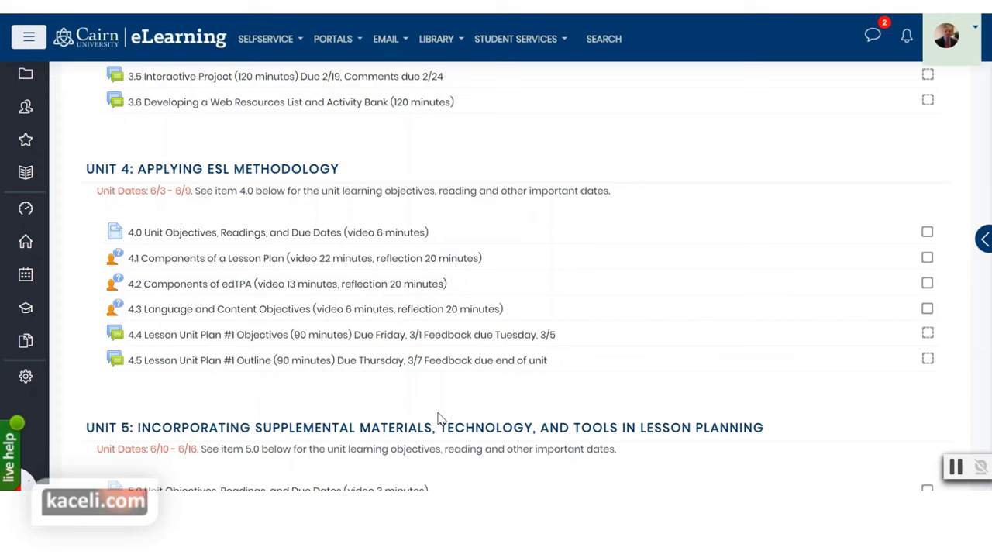
scroll(171, 294, up, 5)
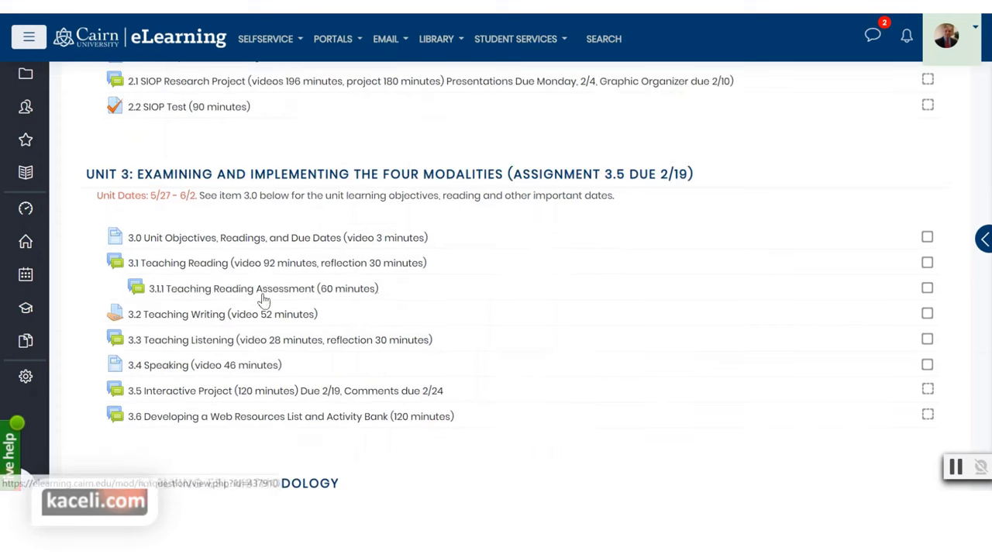
scroll(256, 301, up, 1)
click(26, 76)
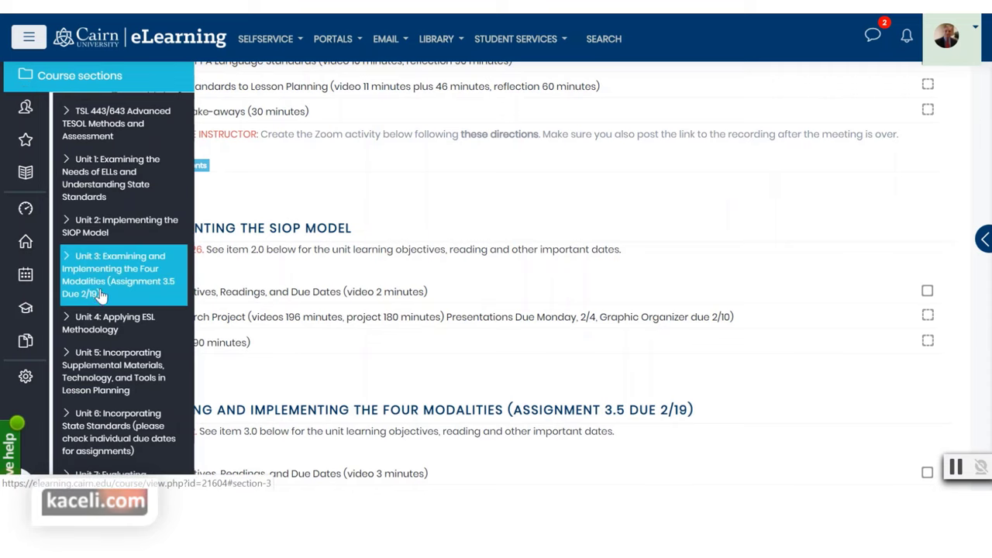
click(543, 240)
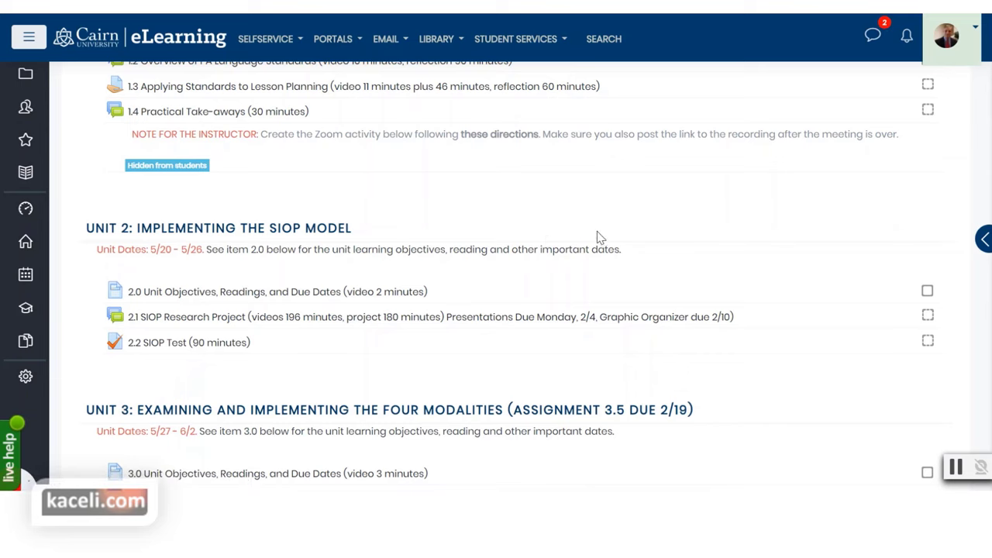
scroll(583, 203, up, 7)
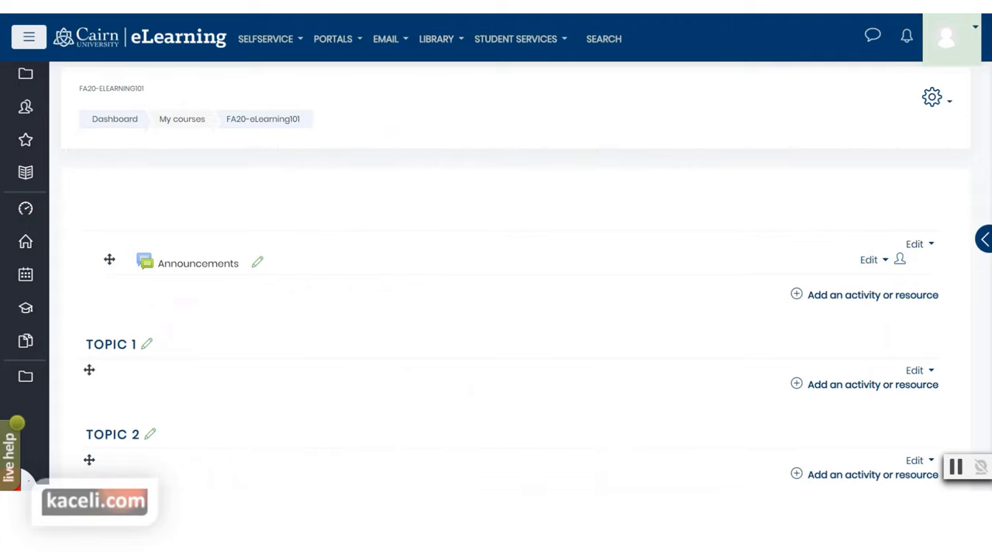
In the FA20-eLearning101 course, turn editing off and back on
click(180, 110)
click(934, 99)
click(895, 153)
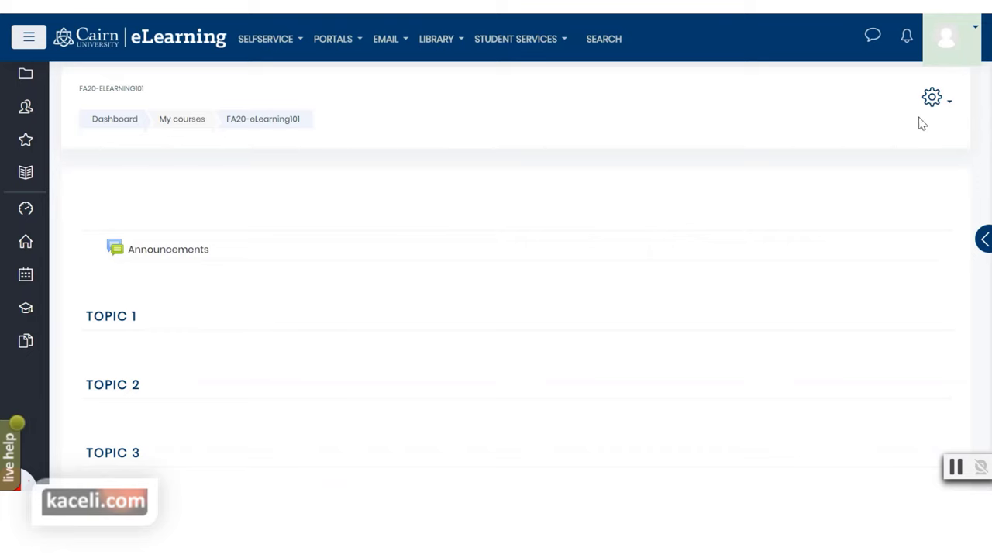
click(932, 97)
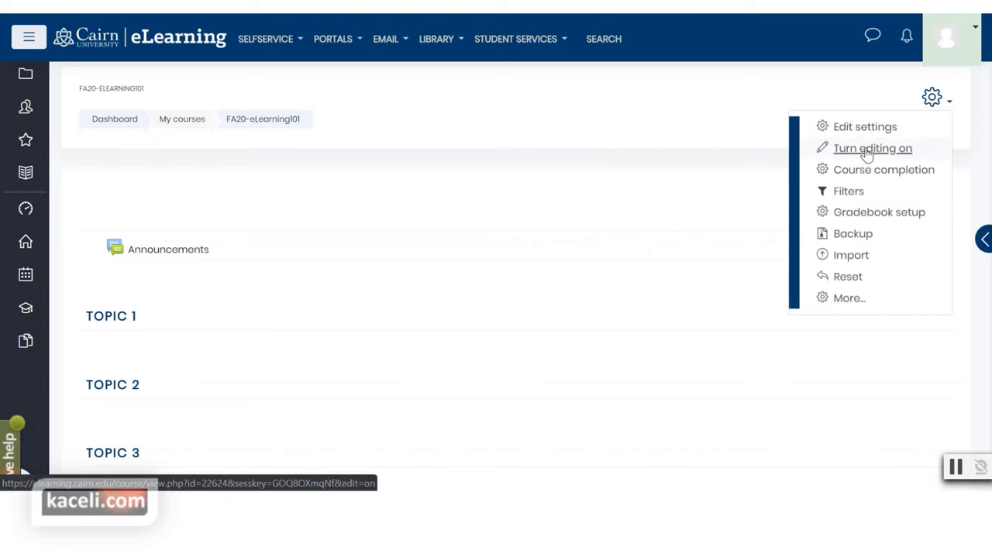
click(866, 150)
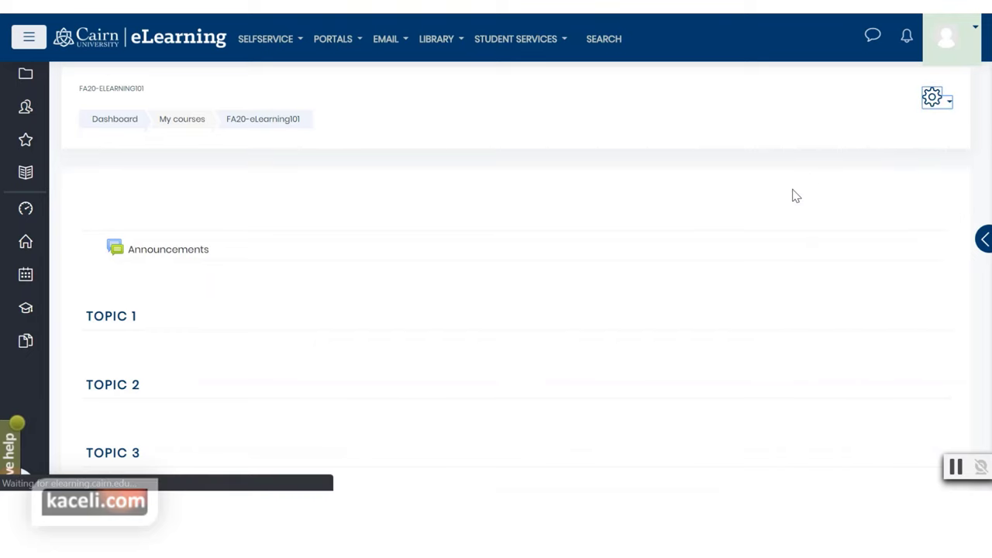
Add 3 new topics after Topic 17 at the end of the course
scroll(310, 331, down, 2)
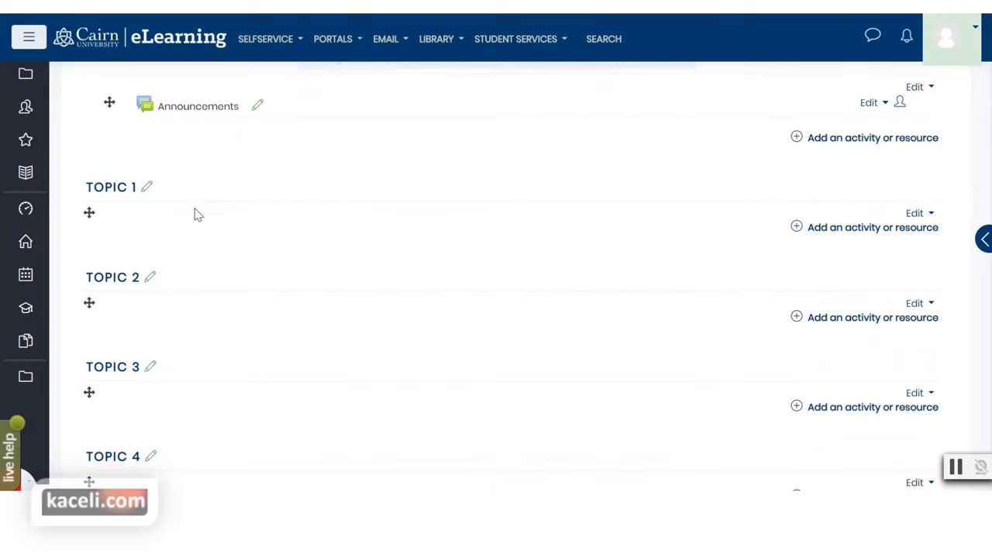
scroll(308, 255, down, 9)
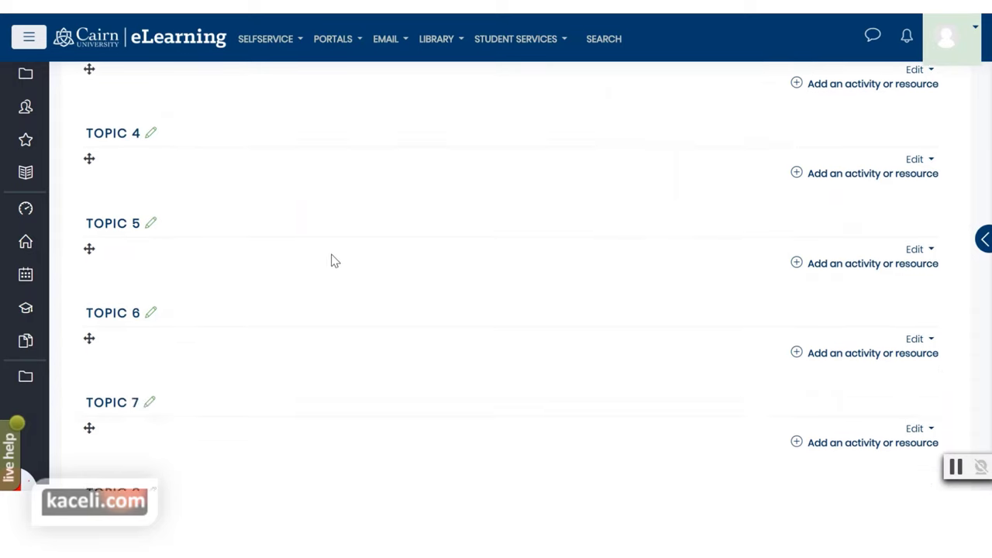
scroll(359, 269, down, 3)
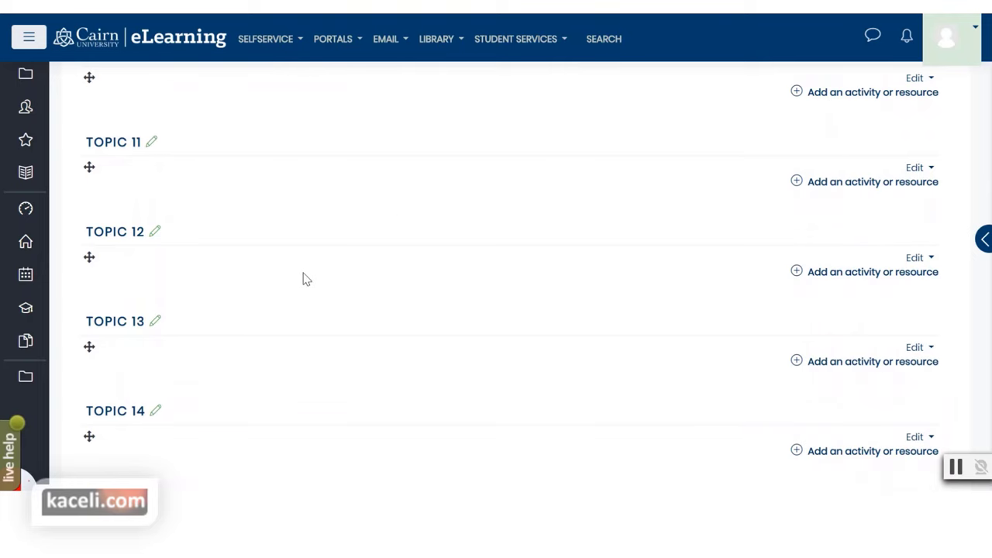
scroll(306, 279, down, 5)
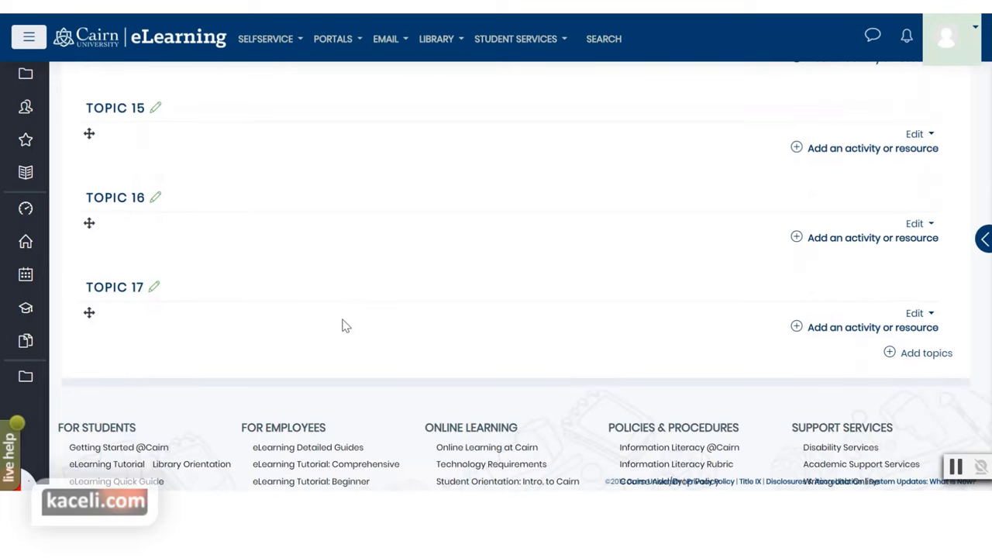
mouse_move(130, 311)
click(915, 358)
text(3)
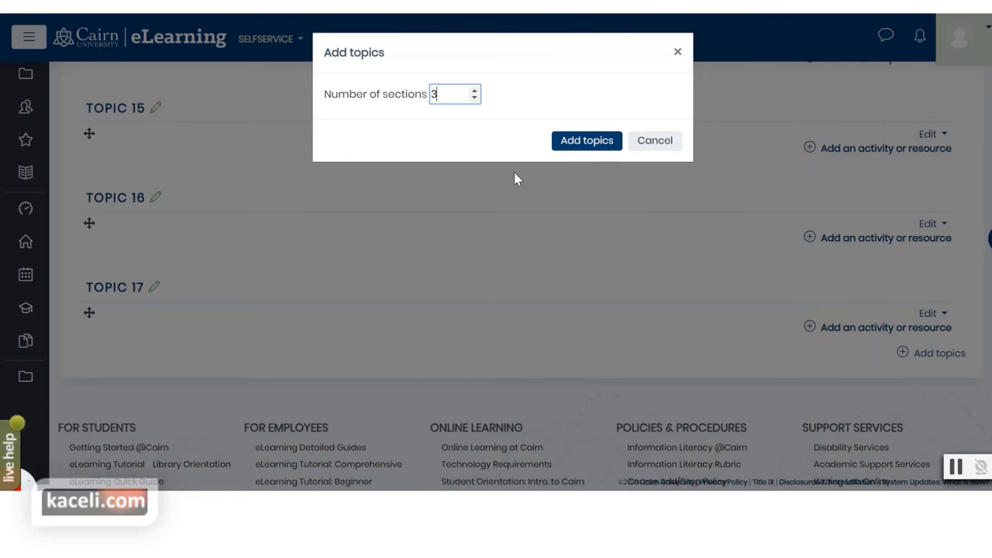
click(577, 148)
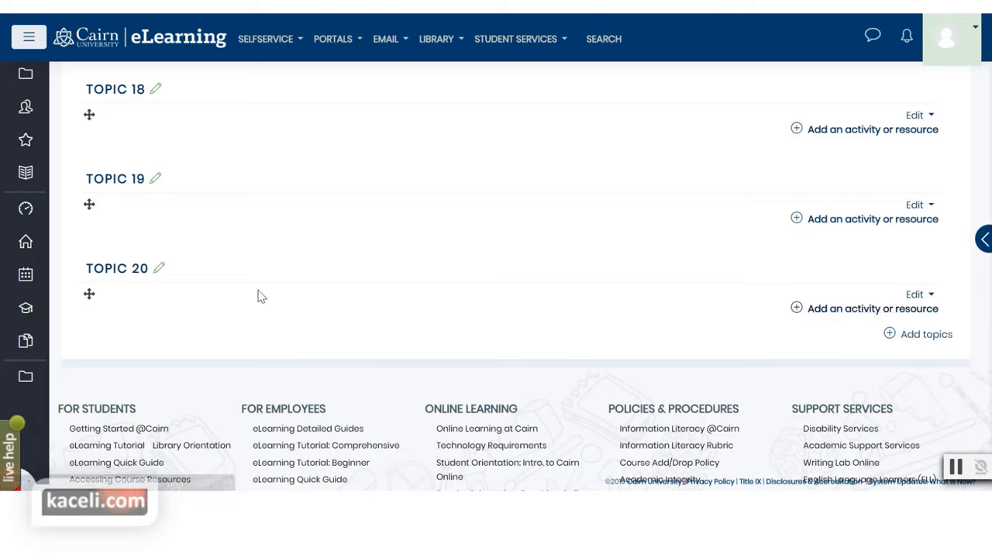
Delete Topic 20 from the course and return to the first topics
click(918, 296)
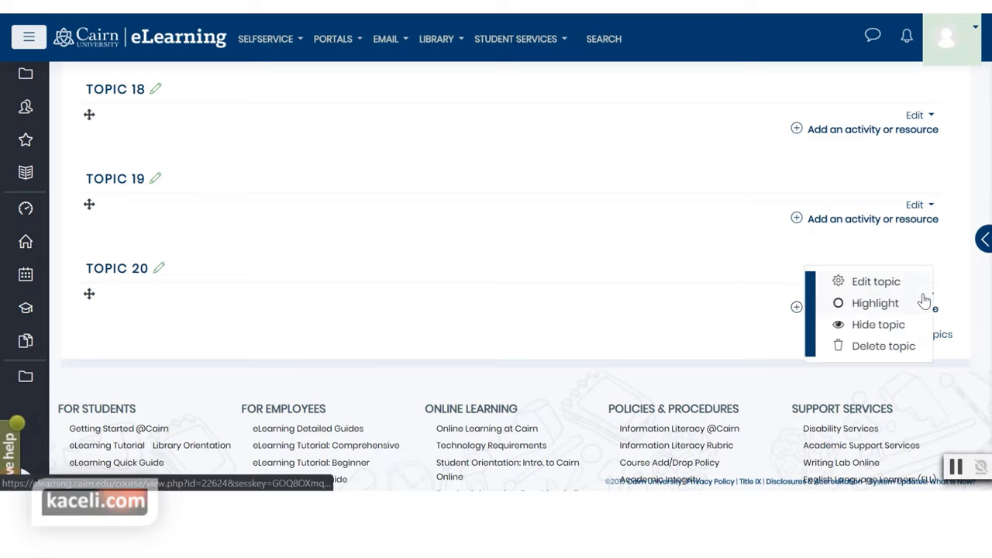
click(869, 346)
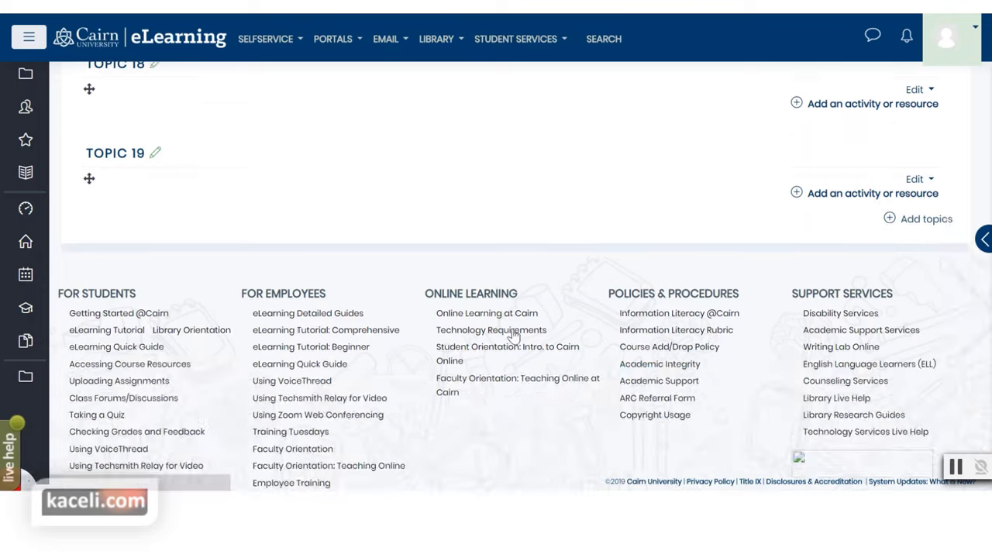
scroll(523, 333, up, 8)
scroll(523, 334, up, 15)
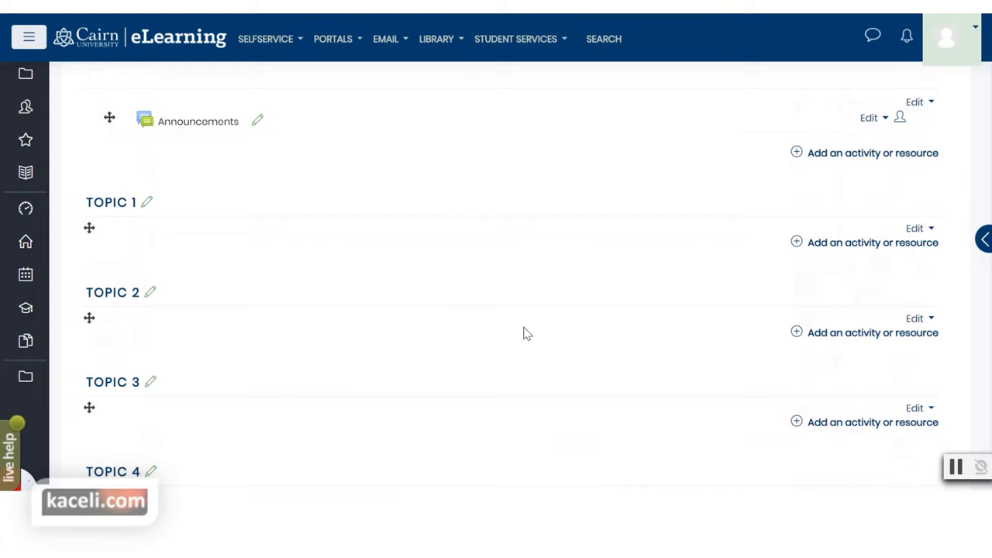
Examine the course's General section and Topic 1, including the edit options offered for Topic 1
scroll(523, 333, up, 3)
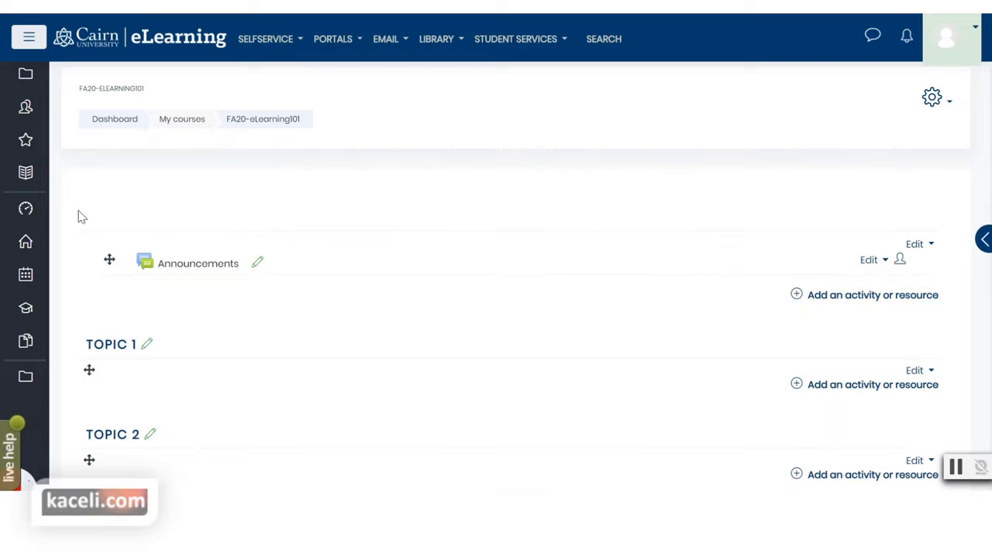
drag(80, 215, 177, 311)
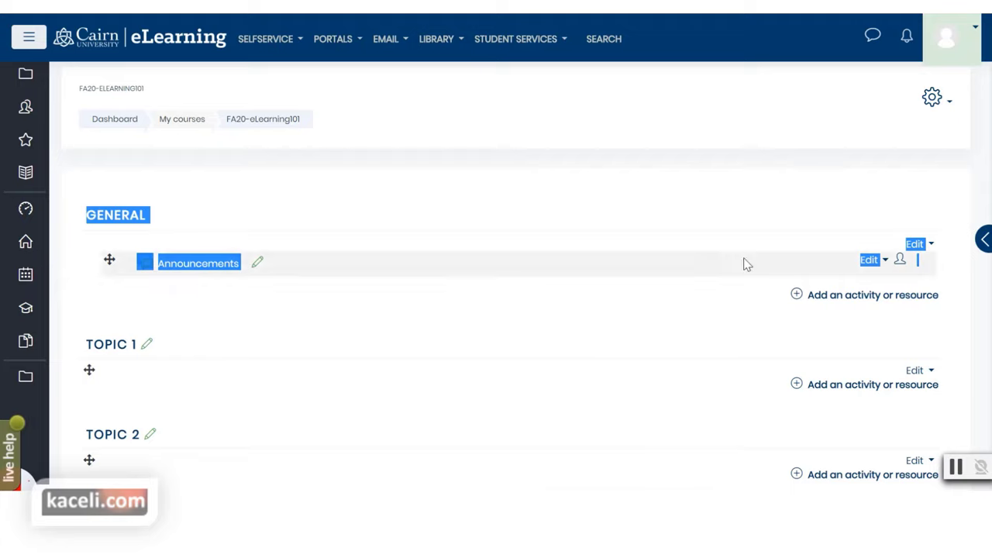
click(720, 336)
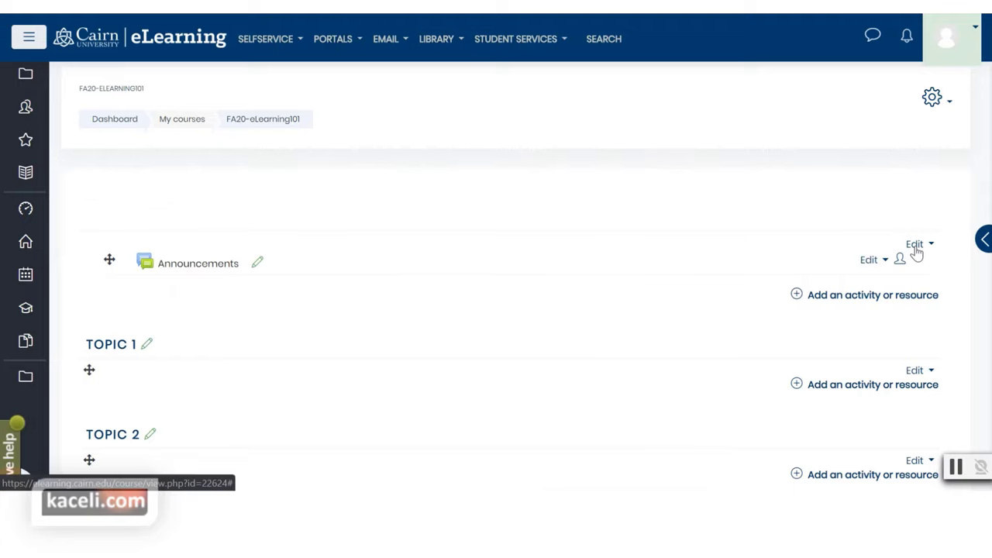
drag(70, 341, 104, 399)
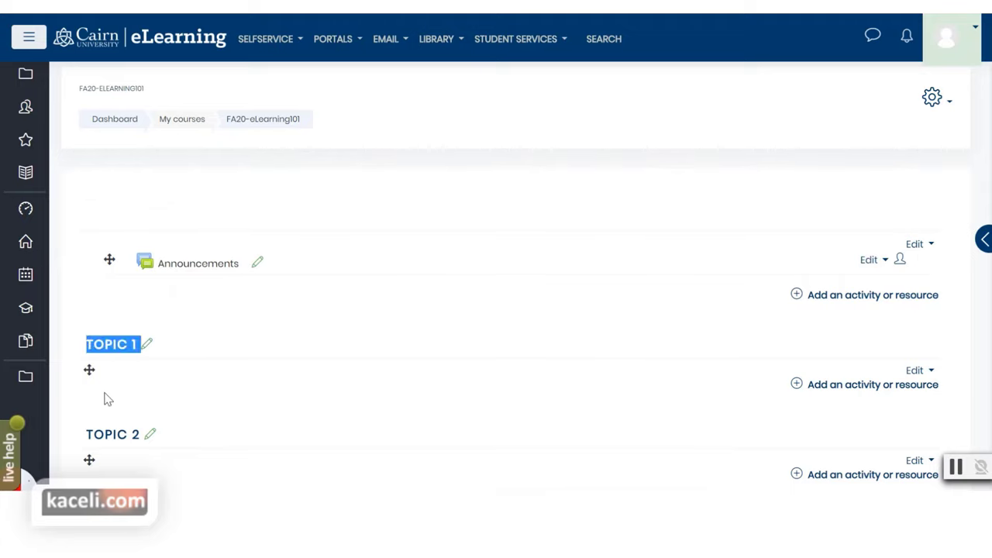
click(915, 371)
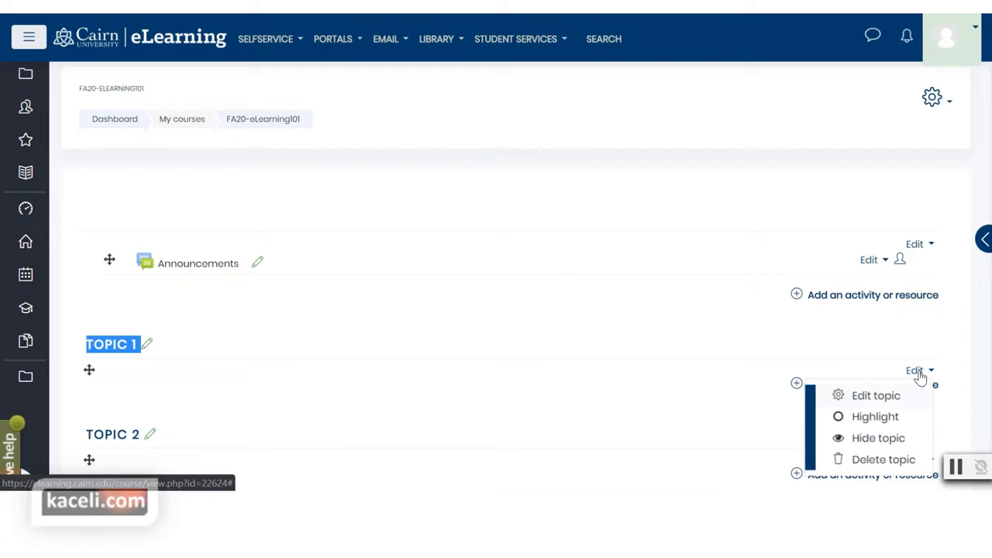
click(717, 327)
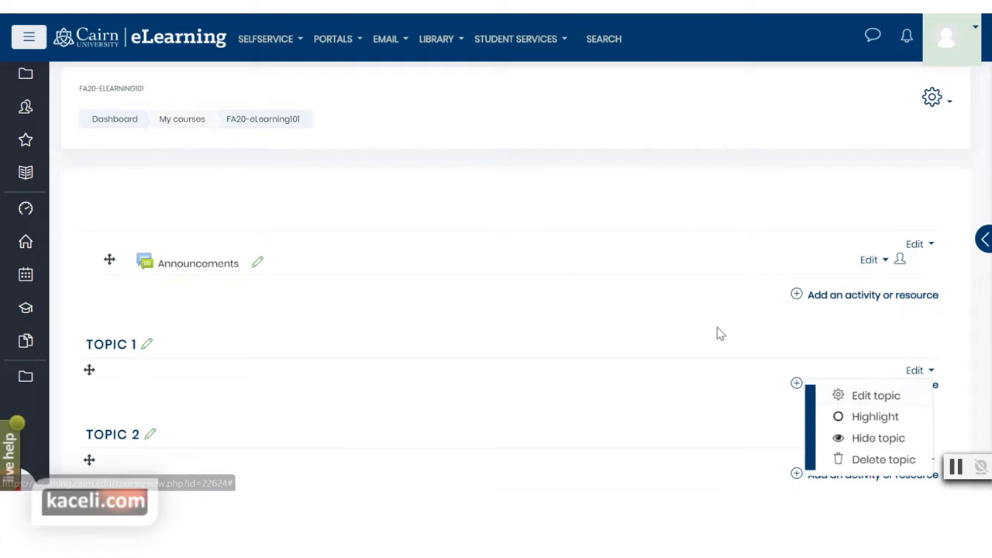
Edit the General section and give it the custom name "eLearning 101 - Introduction to eLearning"
click(916, 248)
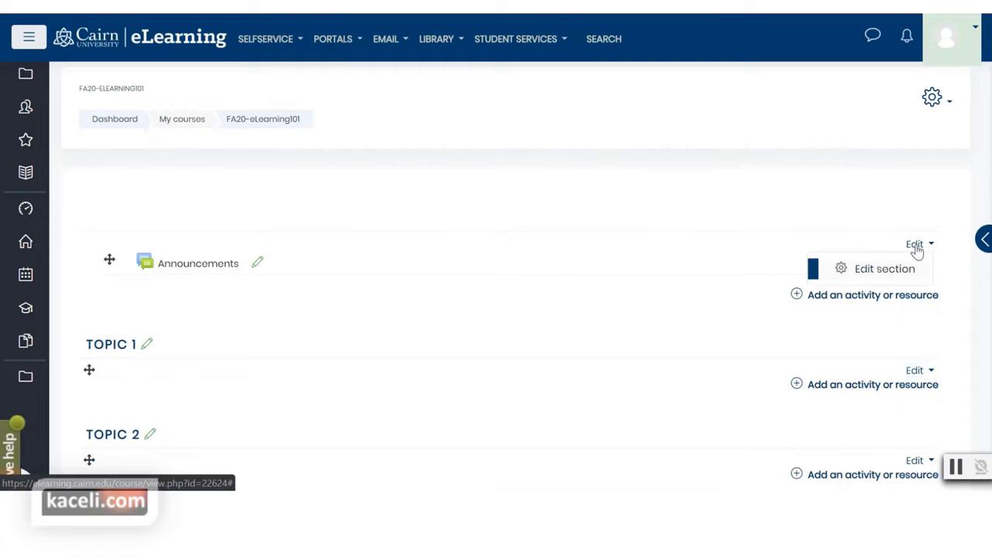
click(876, 273)
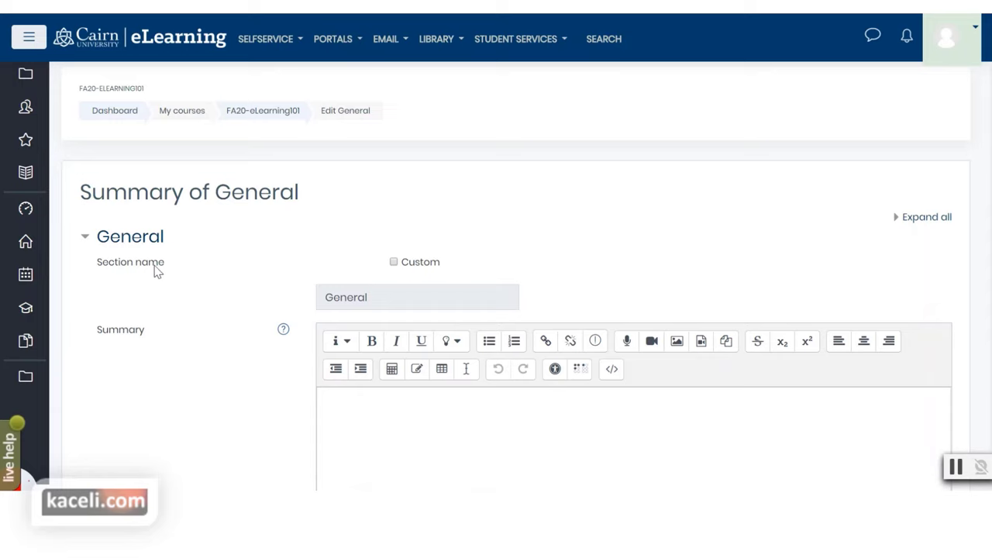
click(394, 262)
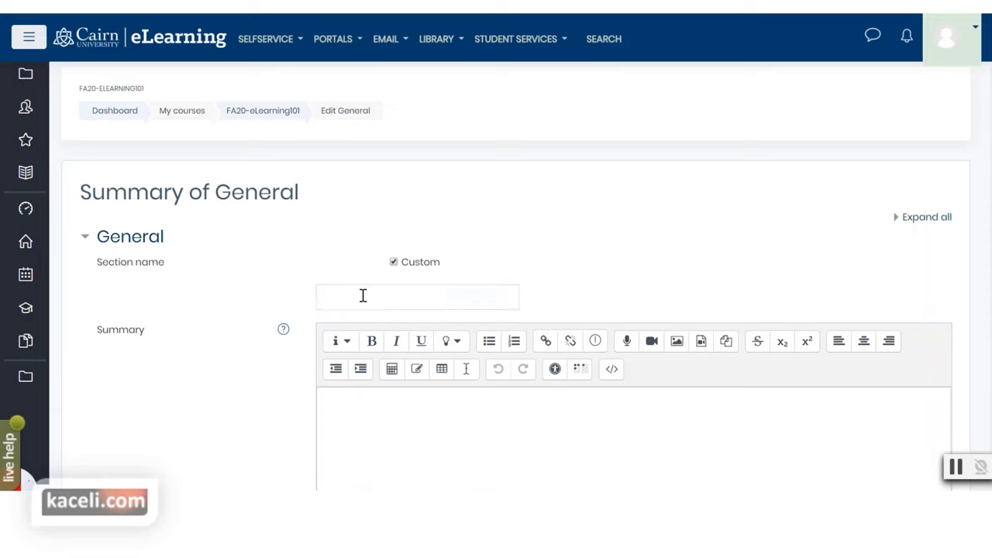
click(425, 297)
text(eLearning)
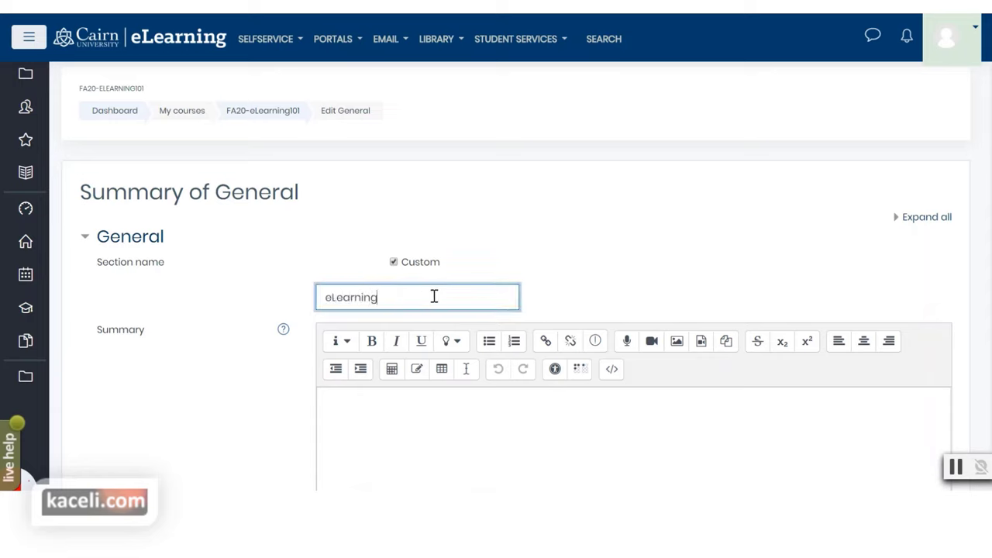
text( 101 - Introduction )
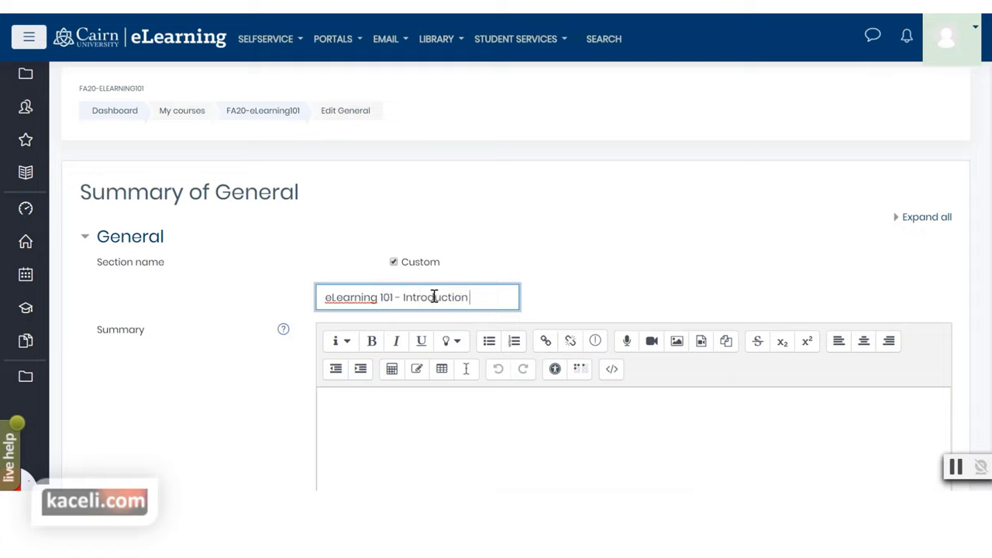
text(to eLearning)
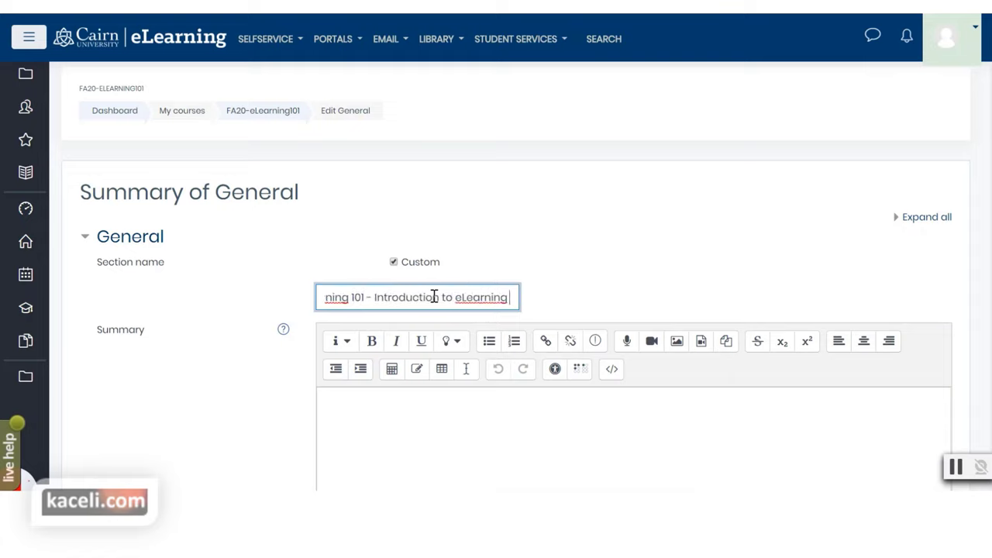
key(BackSpace)
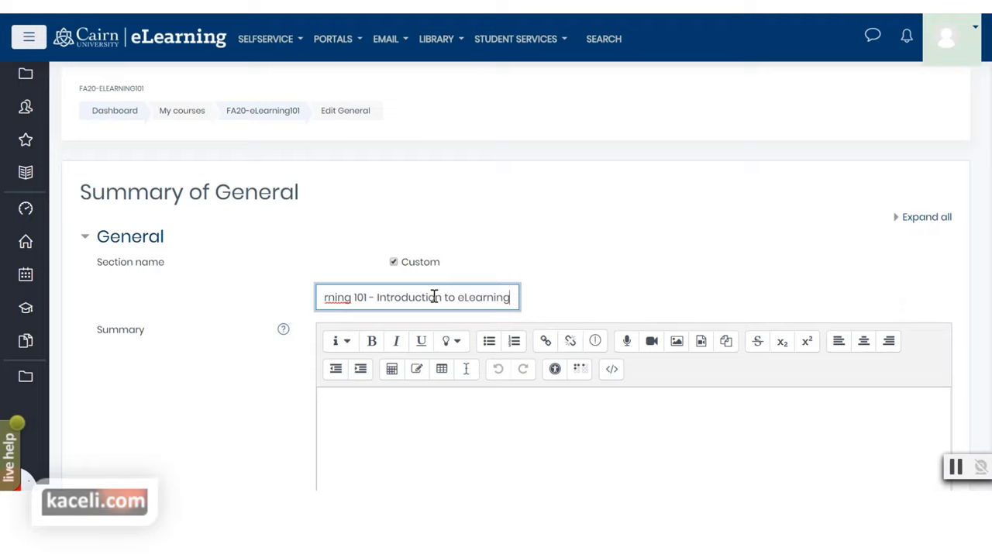
Start the section summary with the instructor's name followed by ", Instructor", and add separate lines reading "Email:" and "Telephone:"
click(413, 416)
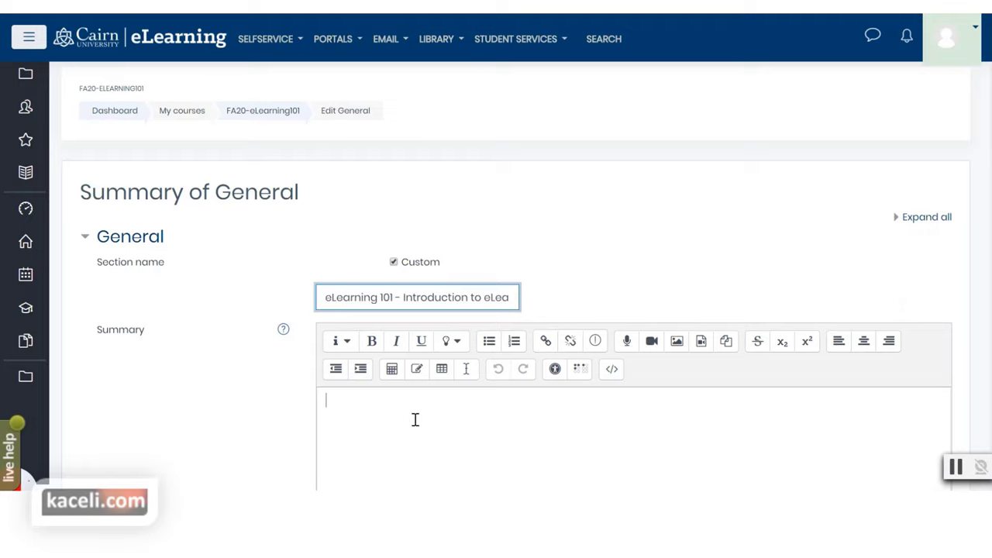
scroll(435, 424, down, 2)
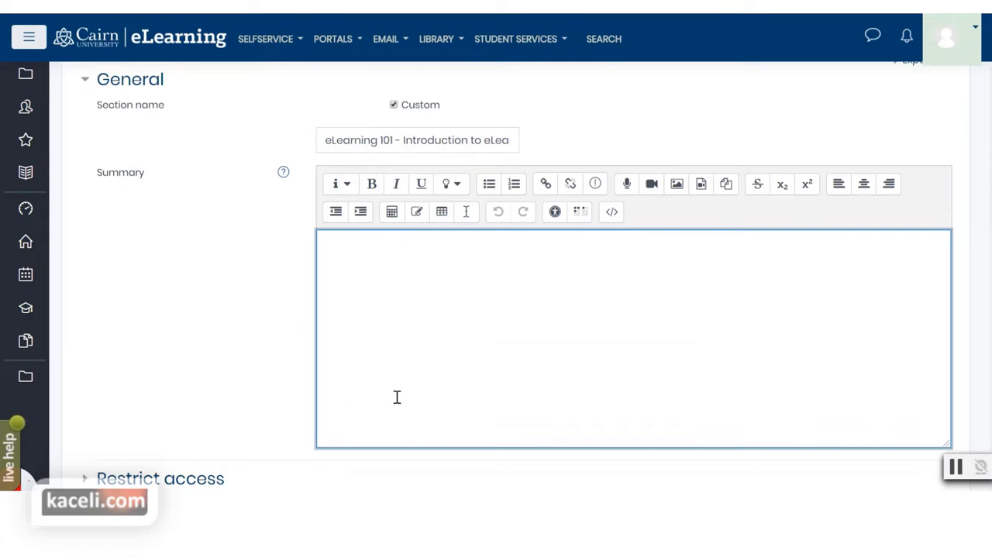
text(Sali Kaceli, Instruc)
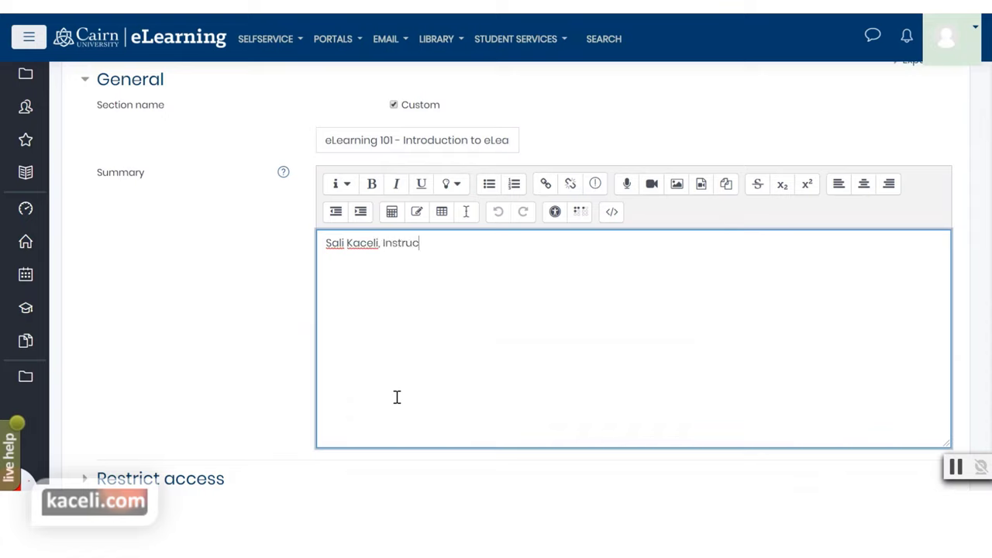
text(tor email)
key(BackSpace)
key(BackSpace)
key(BackSpace)
text(Email: T)
text(elephone:)
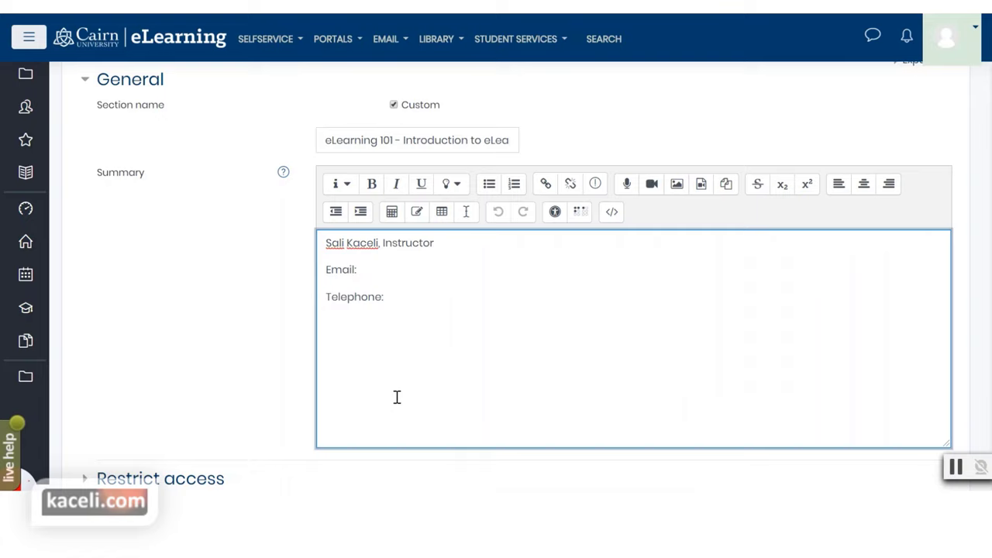
Add a line below the telephone entry reading "Welcome to the course! Please start with the syllabus below."
text(Pleases)
key(BackSpace)
key(BackSpace)
key(BackSpace)
key(BackSpace)
key(BackSpace)
key(BackSpace)
text(We)
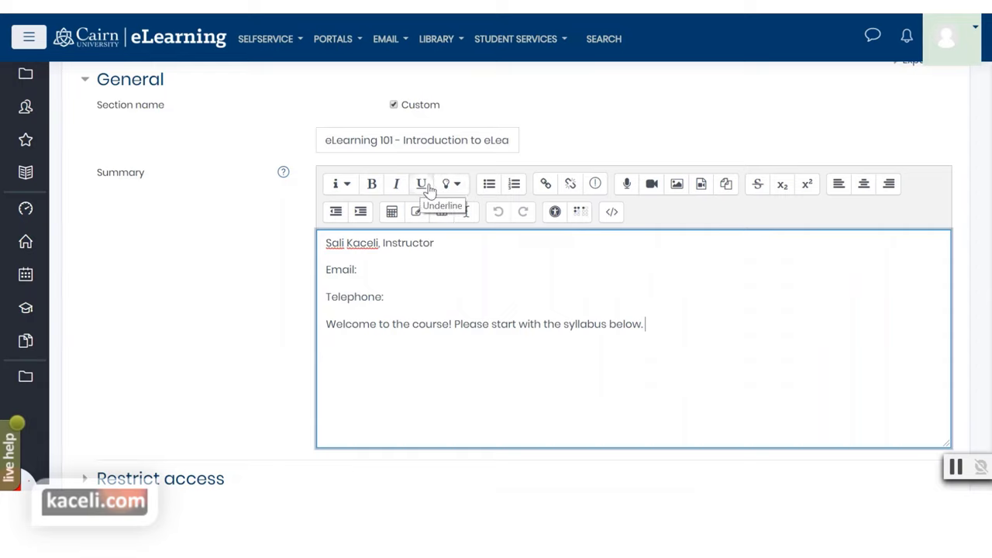
Underline the welcome sentence in the summary and save the section's changes
click(451, 248)
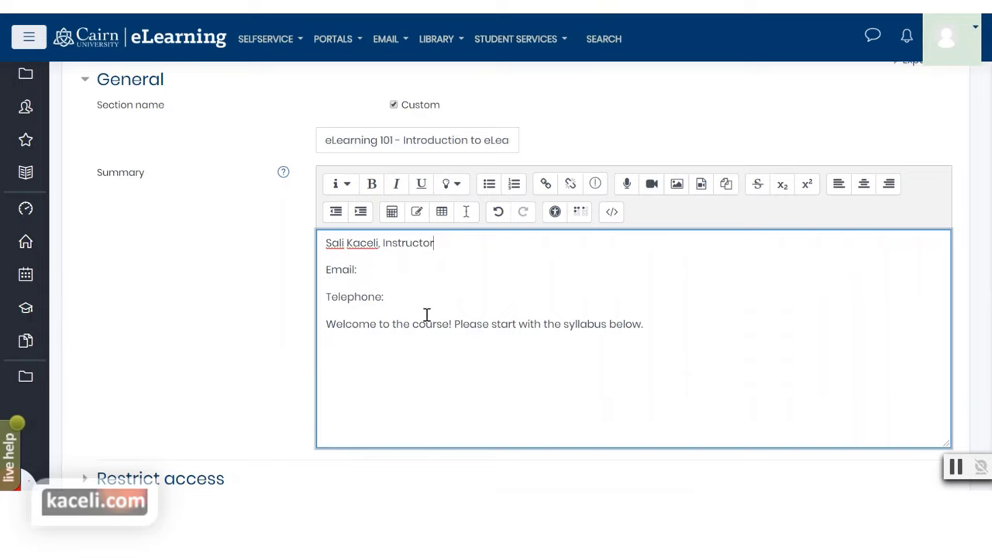
drag(664, 331, 324, 329)
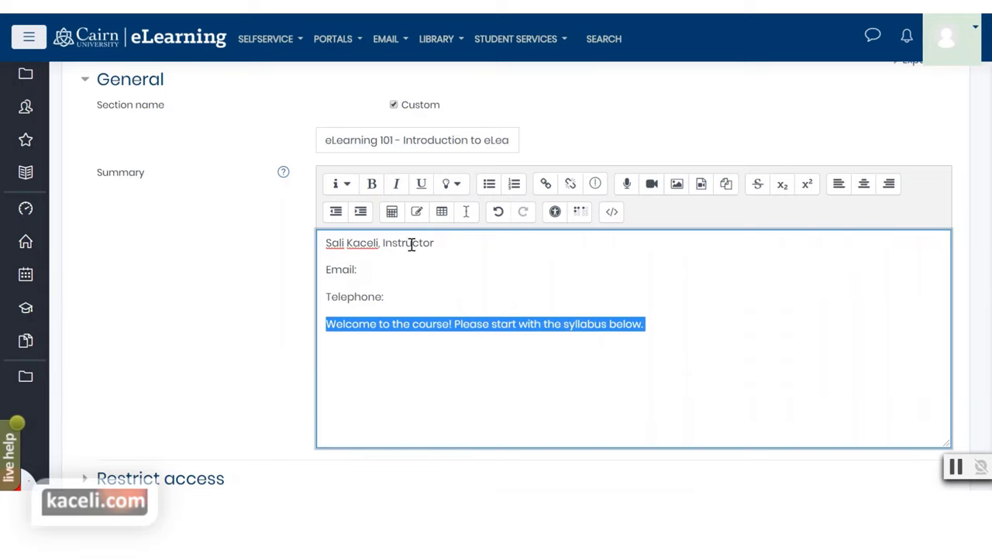
click(421, 185)
click(445, 355)
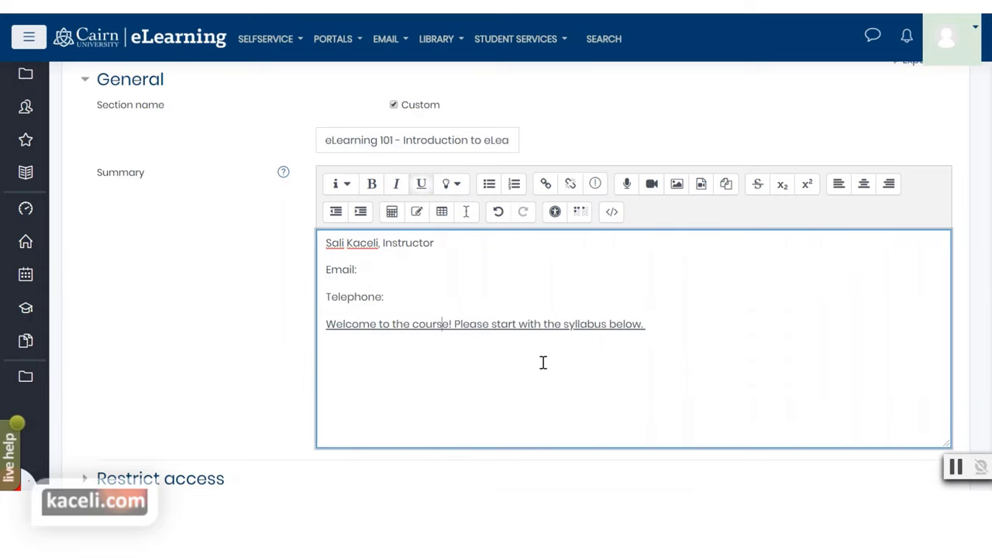
click(570, 397)
scroll(472, 316, down, 2)
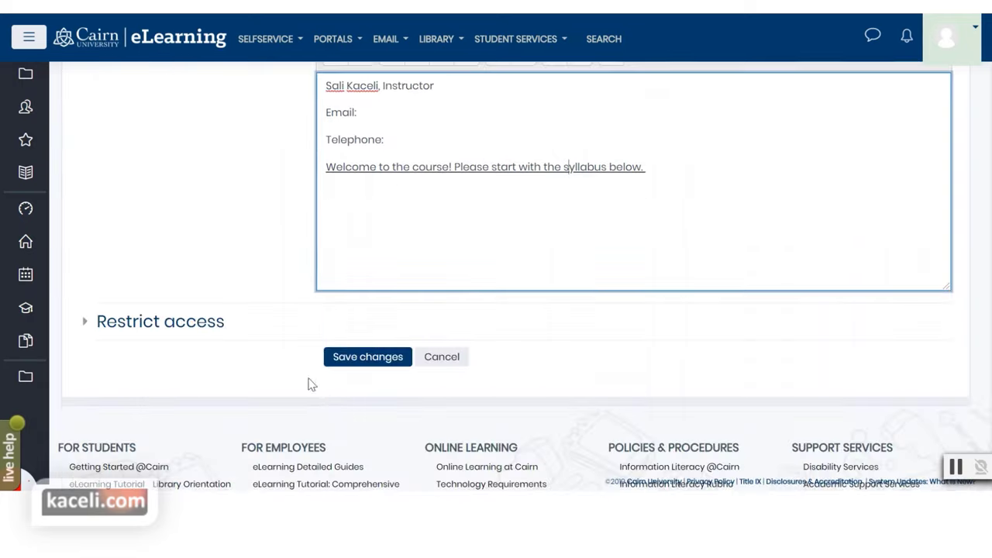
click(371, 361)
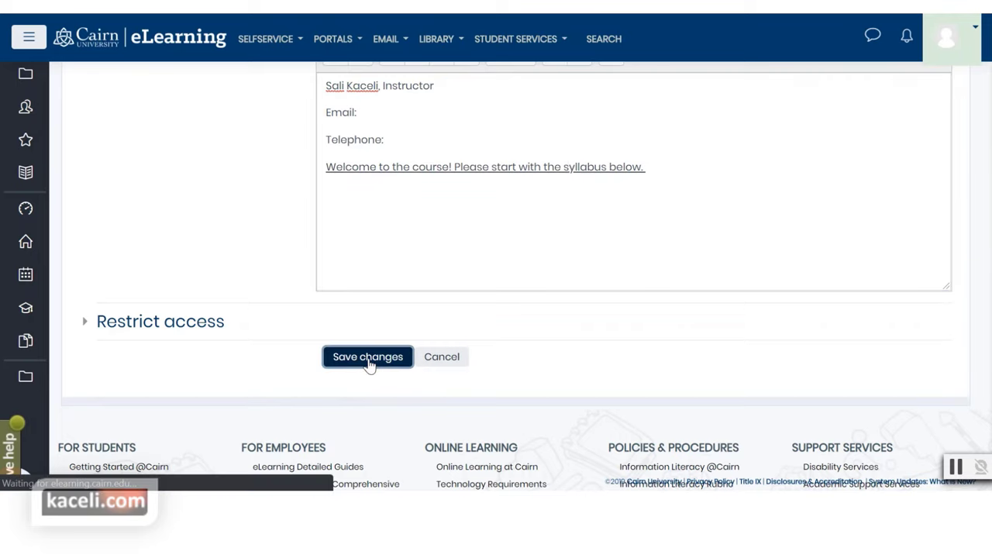
Rename Topic 1 as "Unit 1: Introducing eLearning Concepts" directly on the course page
scroll(294, 248, up, 2)
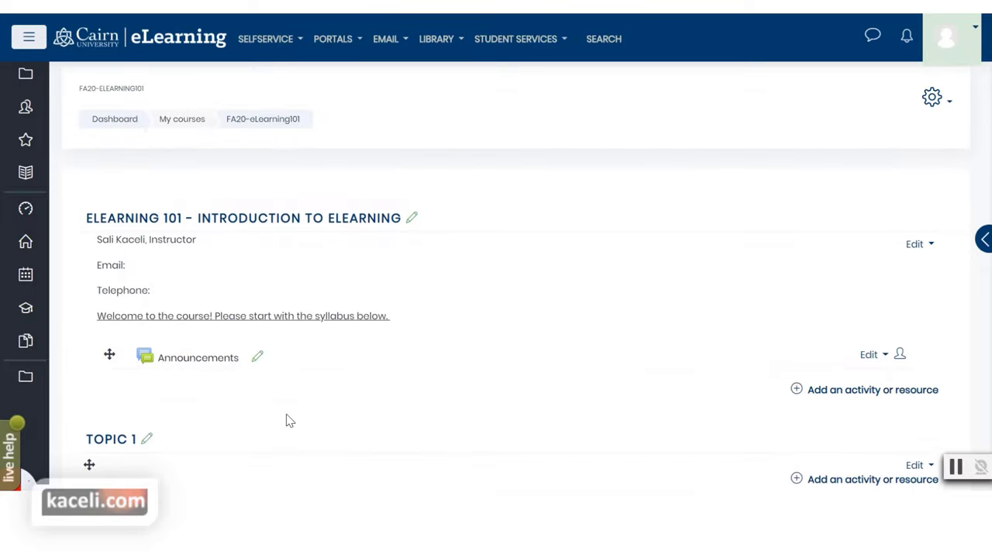
scroll(302, 421, down, 1)
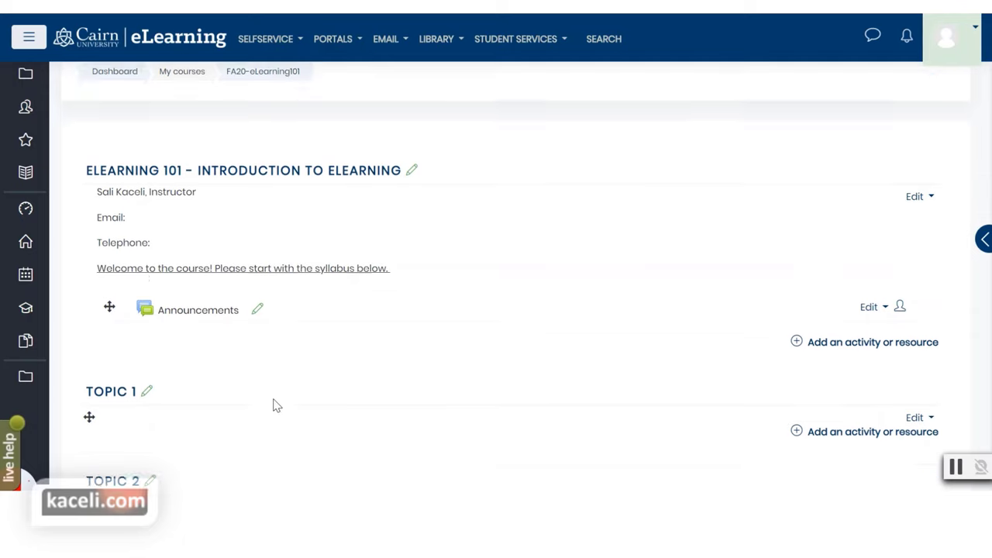
scroll(232, 357, down, 1)
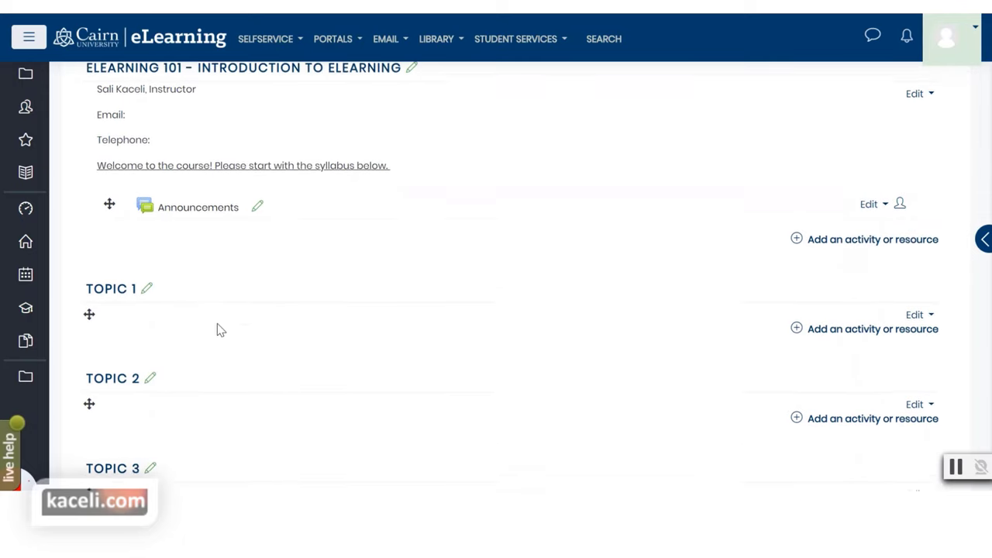
click(147, 284)
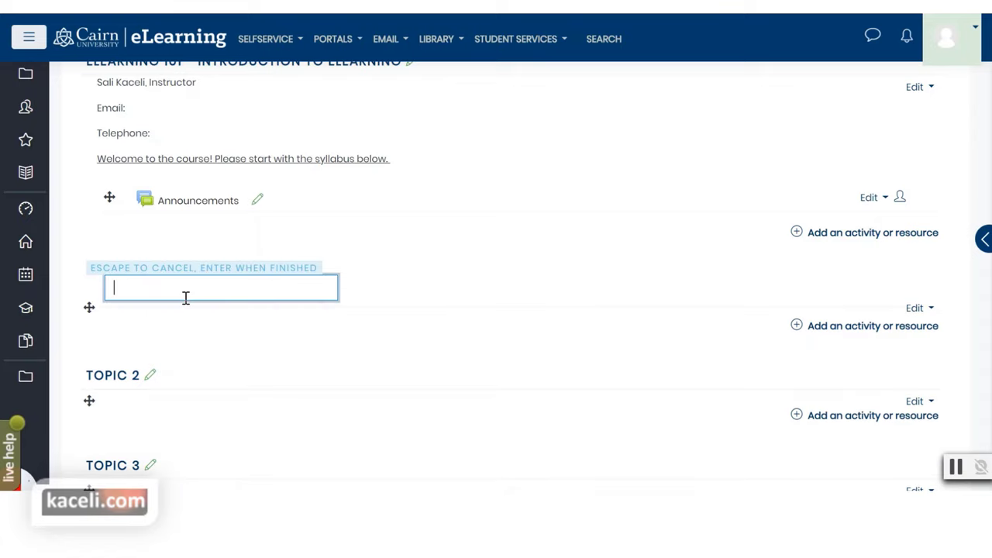
text(Unit 1: Introducing eLearning Concepts)
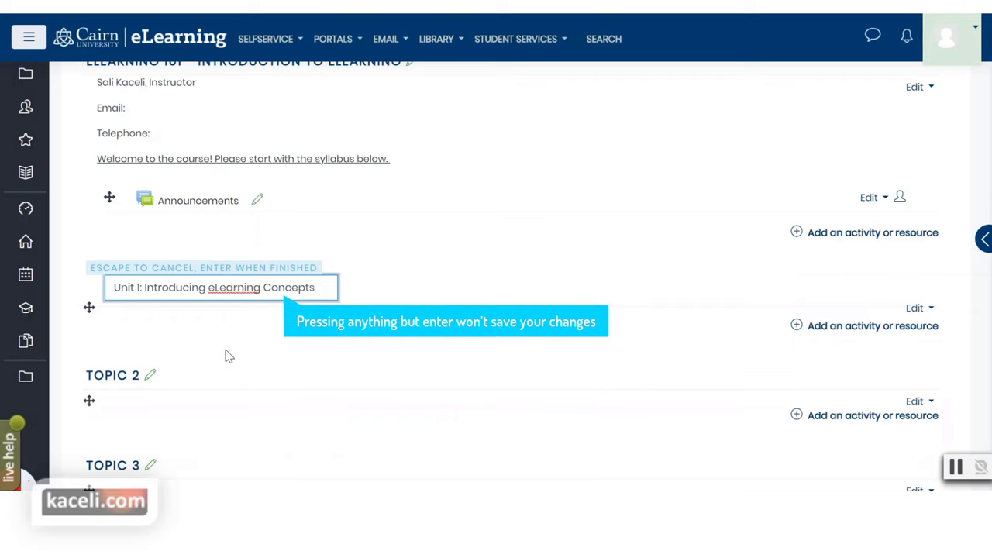
key(Return)
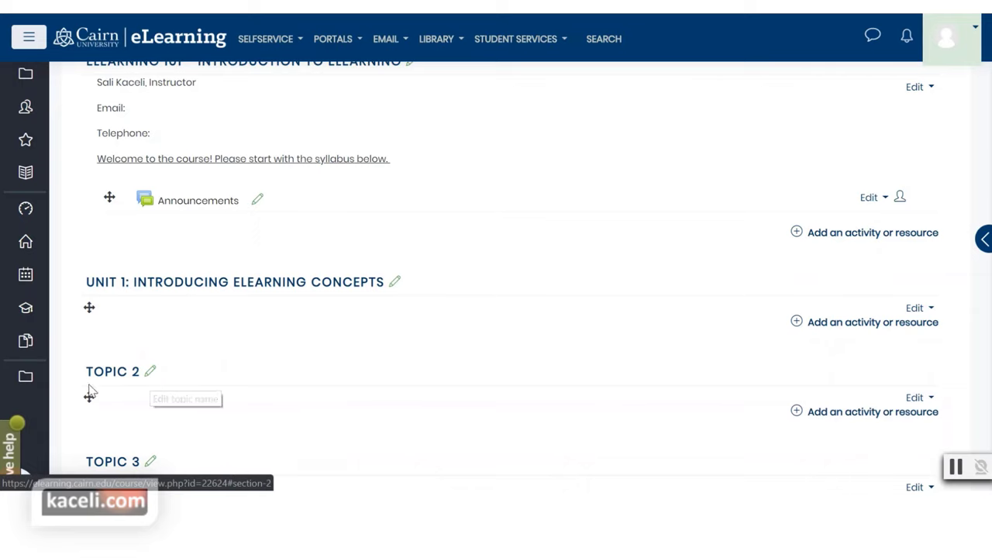
Review the course's topic sections and examine the activities and resources that can be added to the introductory section
scroll(343, 416, down, 2)
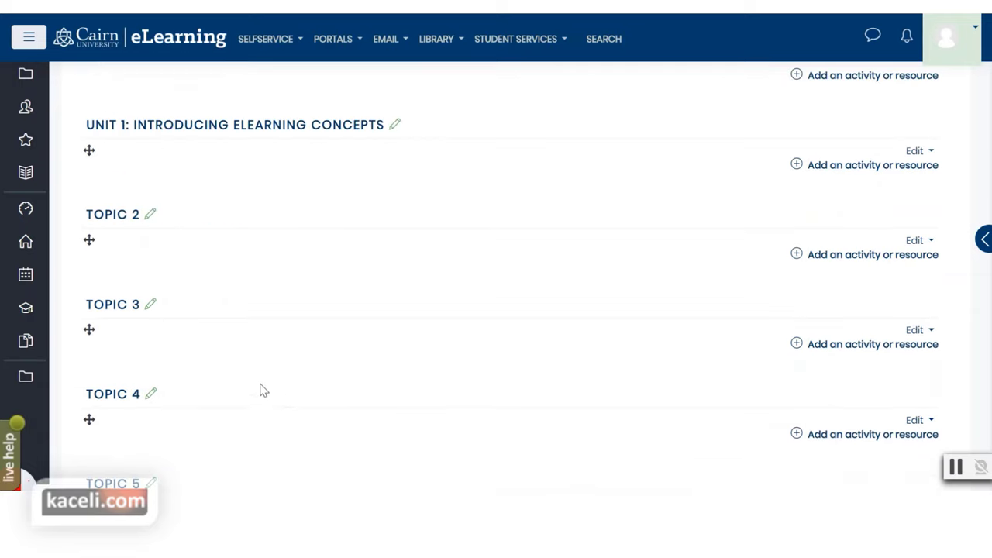
scroll(284, 405, down, 2)
scroll(281, 408, up, 6)
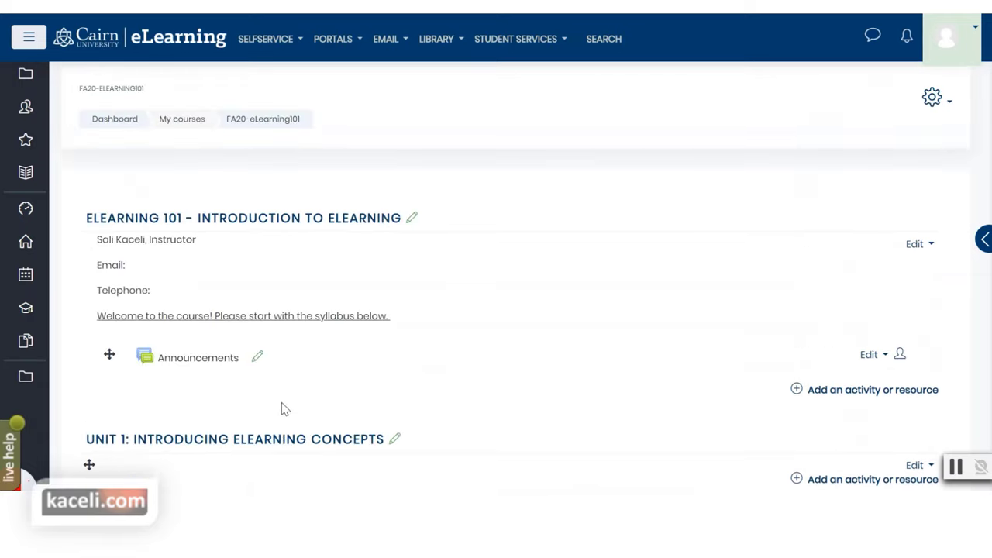
scroll(465, 346, down, 1)
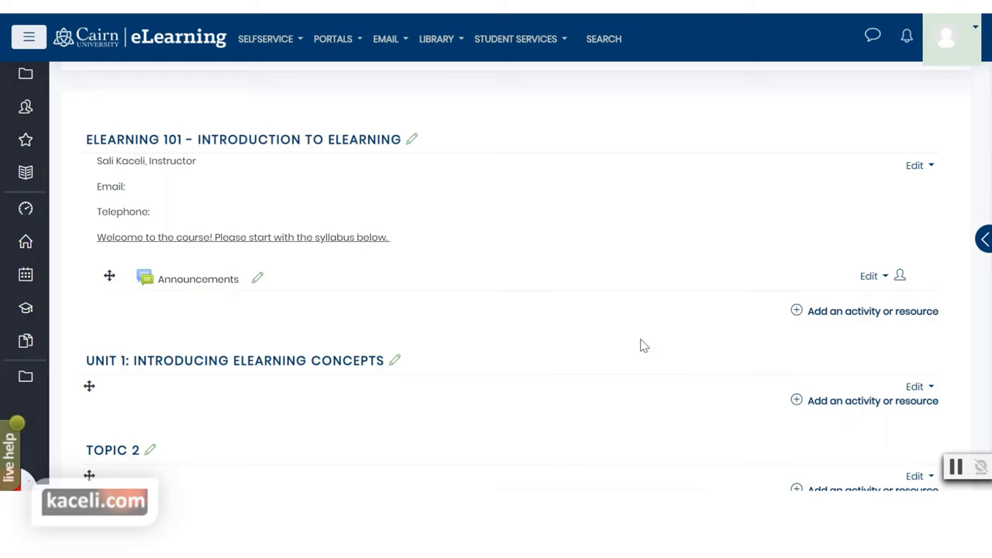
click(840, 318)
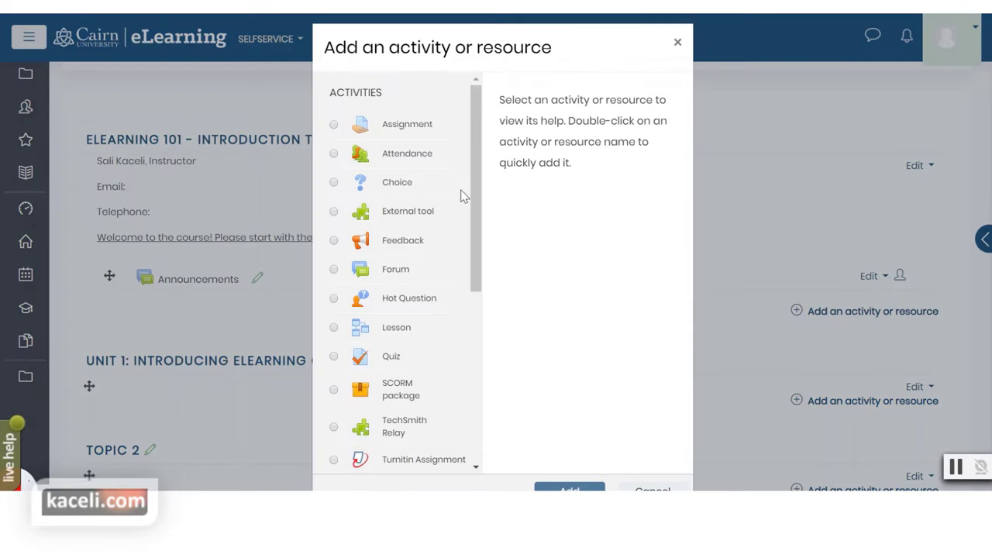
mouse_move(481, 207)
mouse_down()
mouse_move(471, 267)
mouse_move(483, 392)
mouse_move(476, 200)
mouse_up()
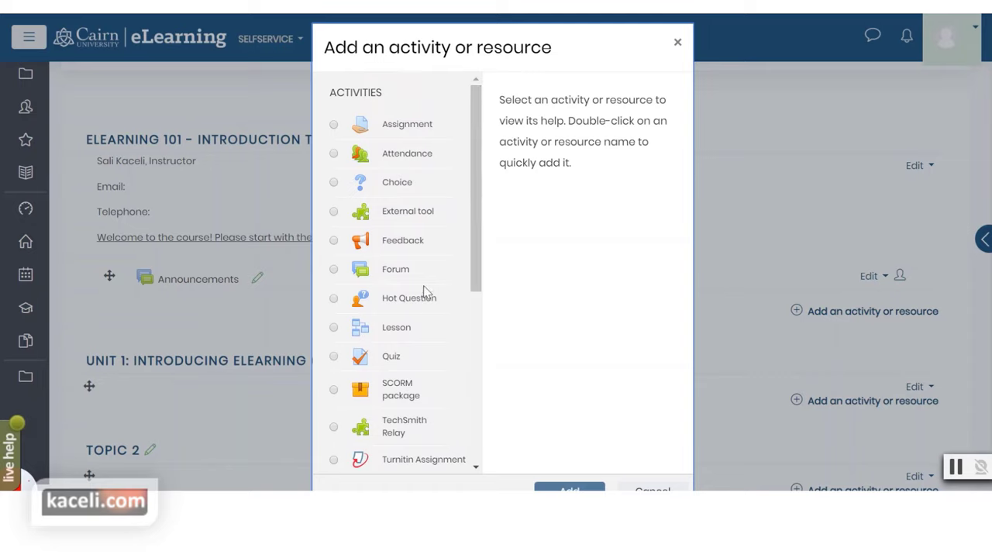
drag(468, 282, 480, 255)
drag(571, 42, 568, 16)
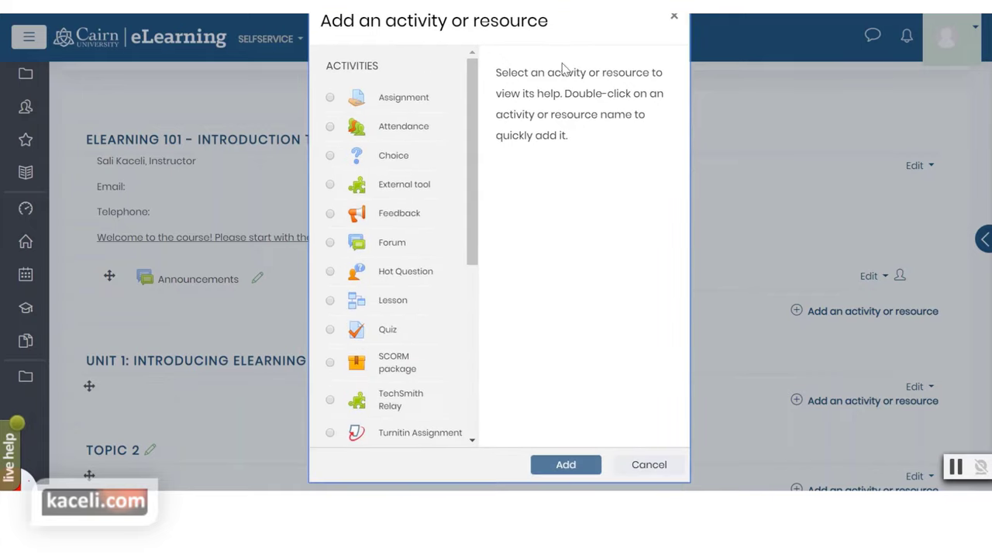
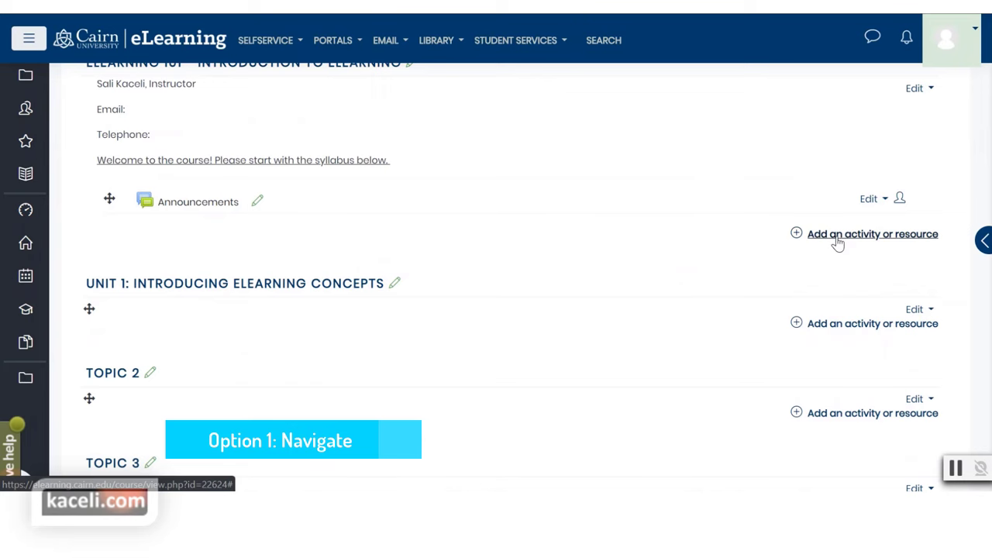
Start a new File resource in the introductory course section and name it "Course Syllabus"
click(837, 242)
drag(472, 209, 501, 438)
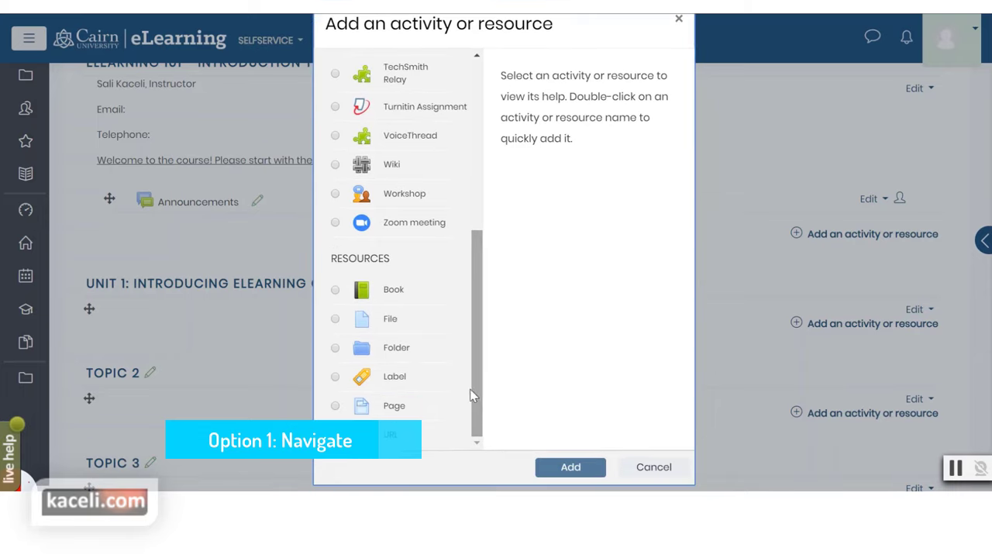
click(335, 318)
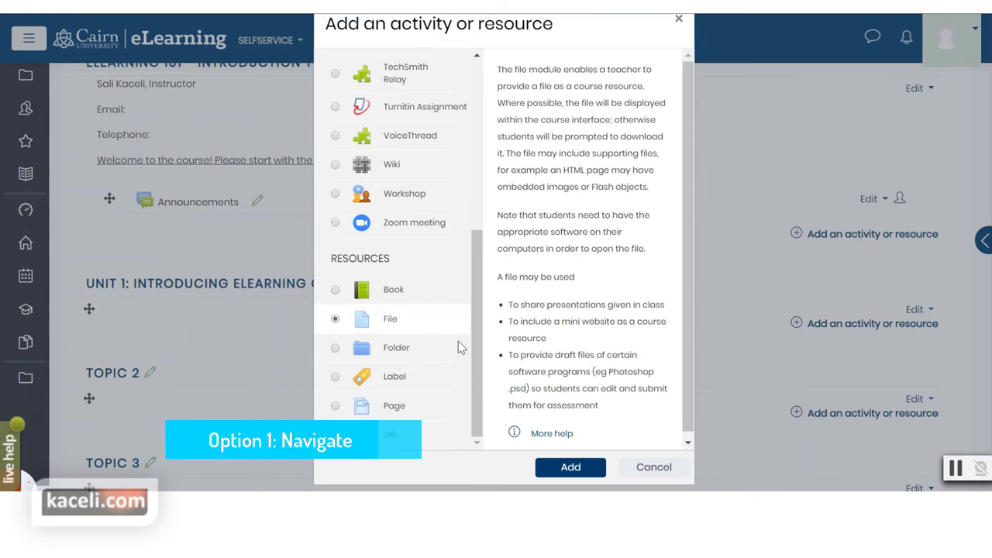
click(573, 467)
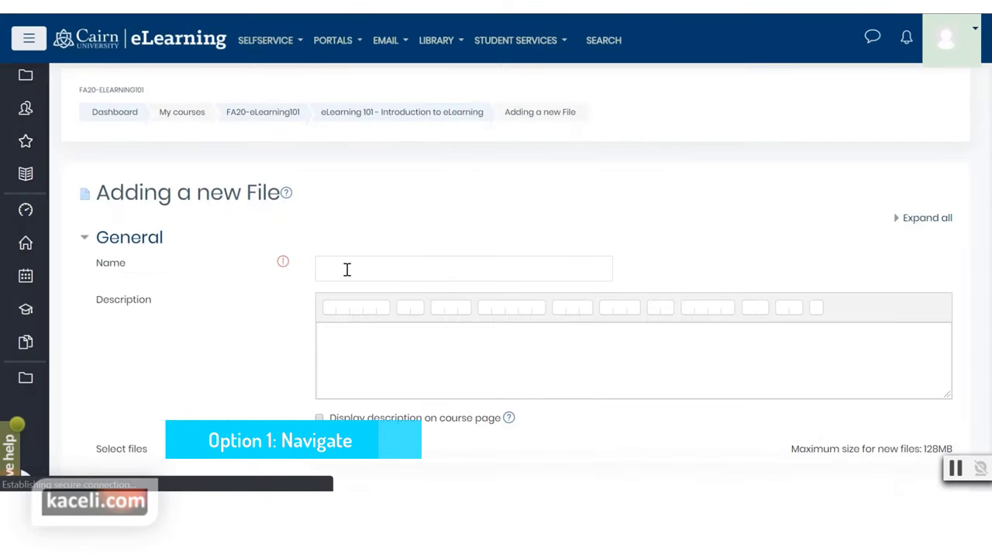
click(348, 269)
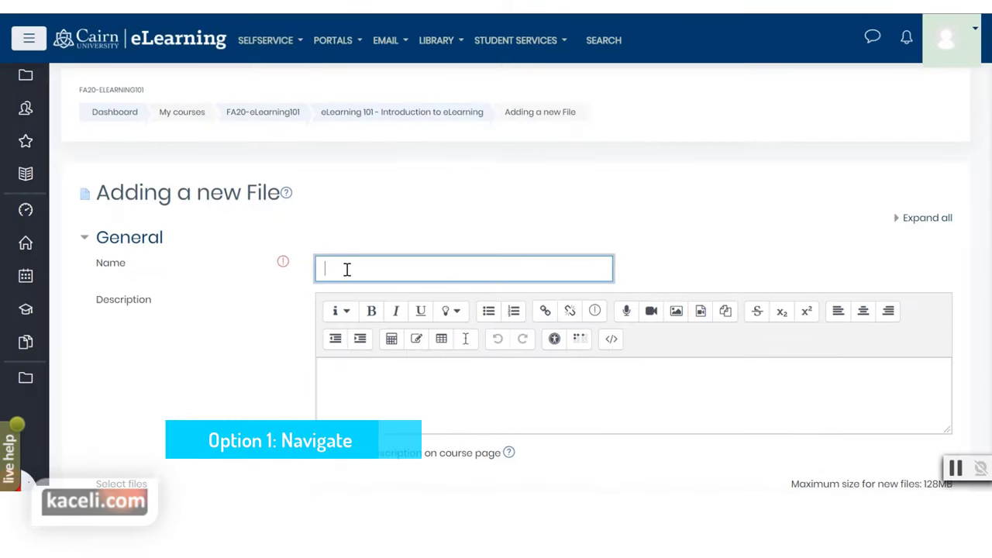
text(Course Syllabus)
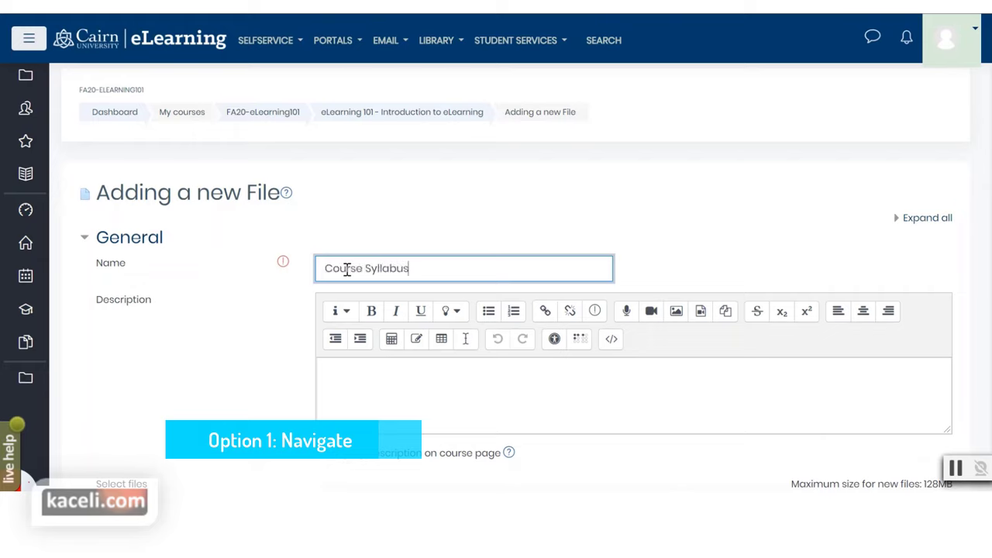
Enter the description "Please review the syllabus prior to the first class." and enable its display on the course page
click(224, 370)
click(362, 379)
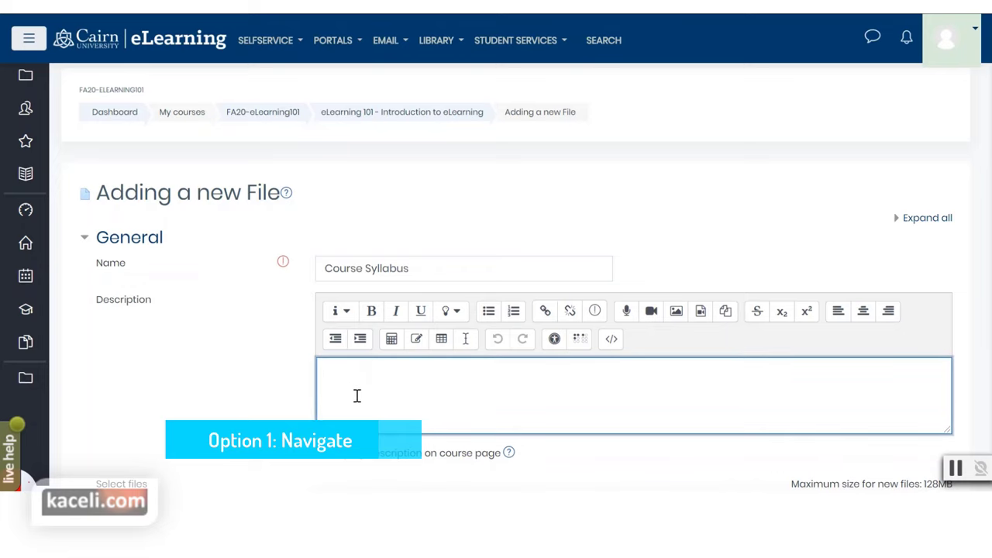
scroll(357, 396, down, 1)
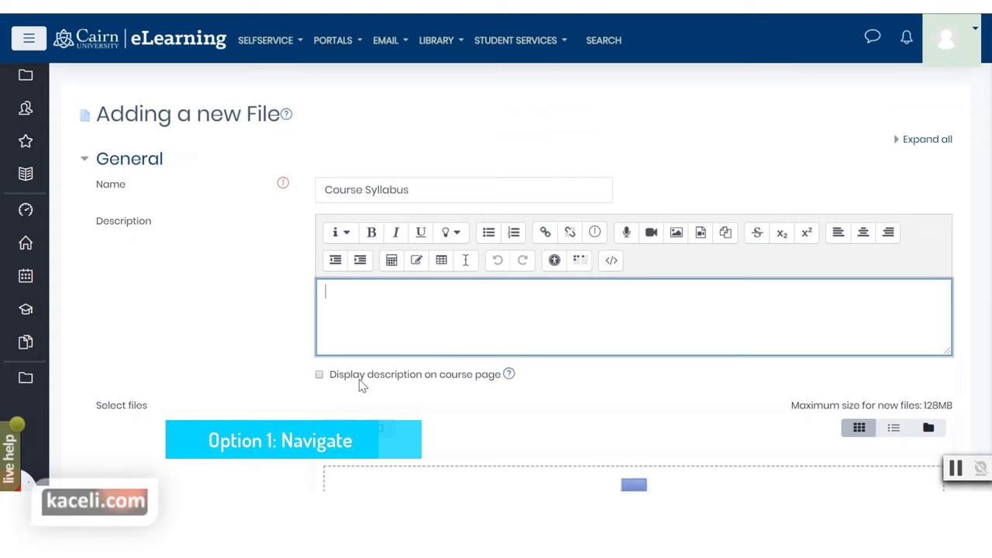
text(Please rev)
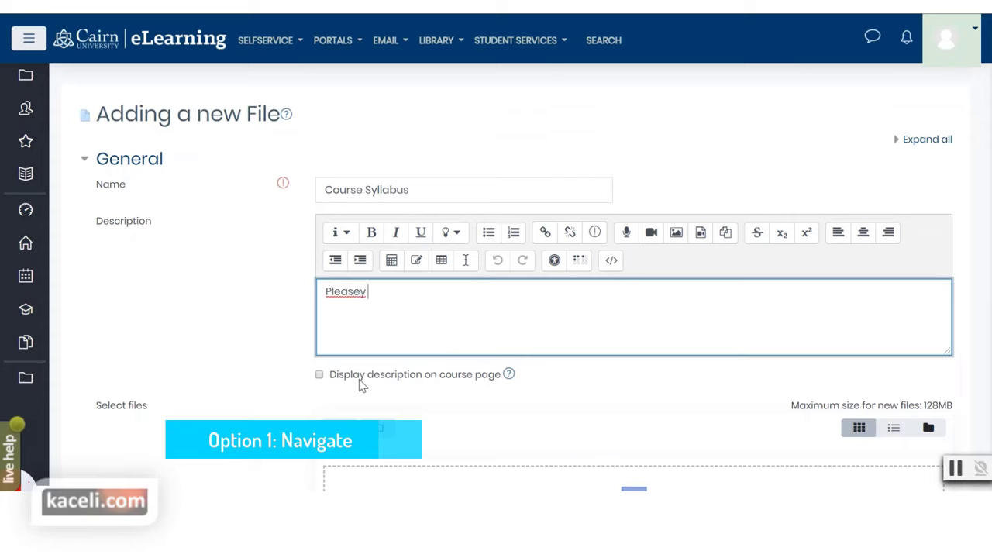
key(BackSpace)
key(BackSpace)
key(BackSpace)
key(BackSpace)
text(reveiw)
key(BackSpace)
key(BackSpace)
text(w the syll)
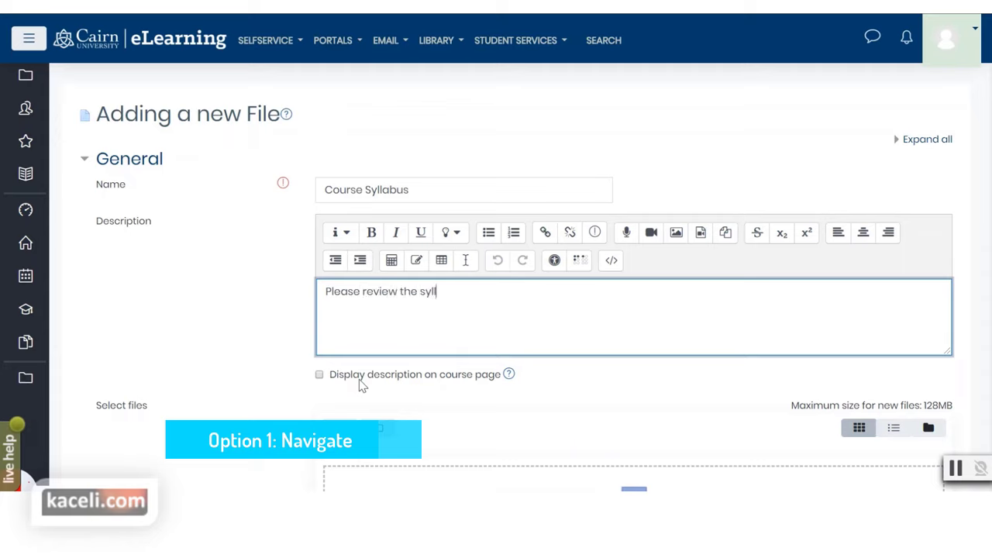
text(abus prior to the )
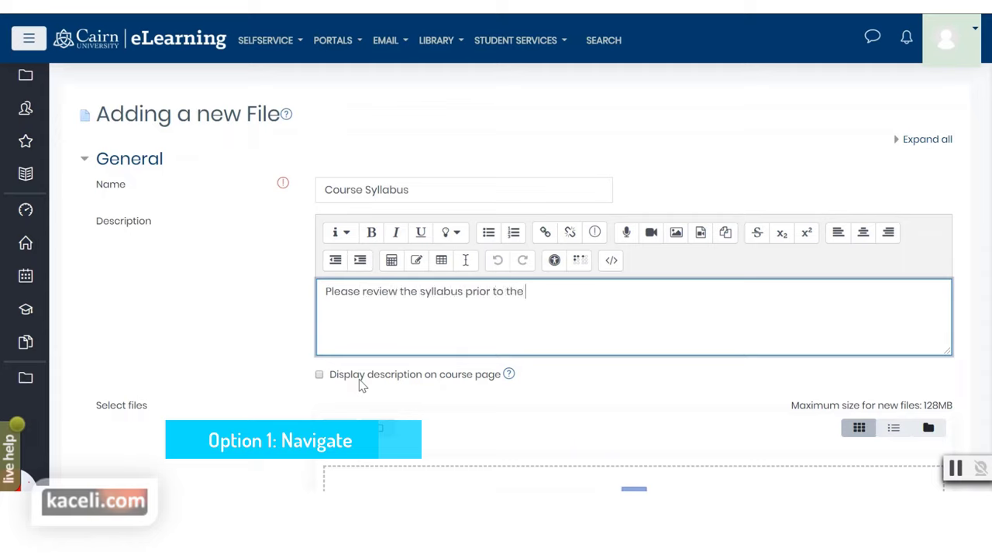
text(first class.)
click(319, 376)
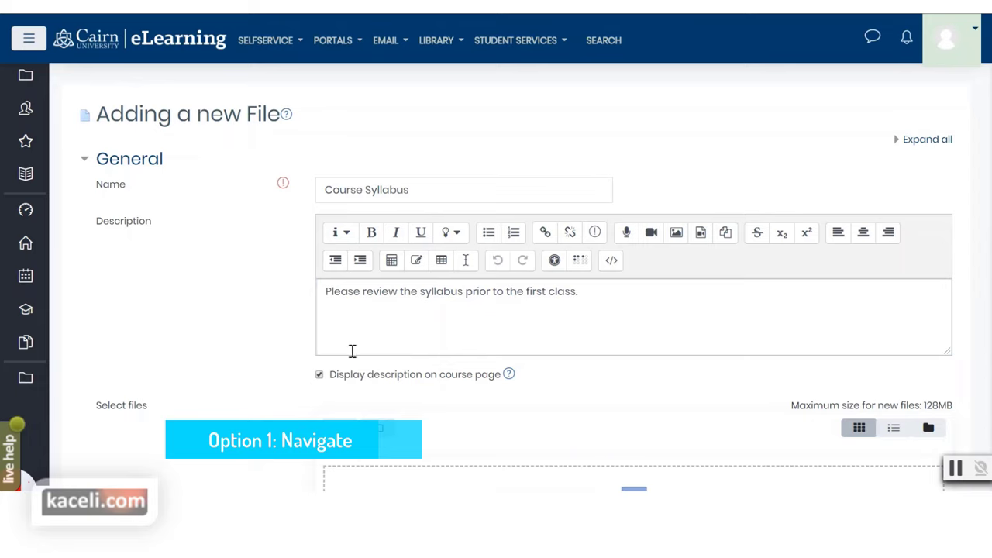
Upload BUS111-SP20-Online.pdf from the eLearning Working Files folder in Documents as the resource's file
scroll(250, 317, down, 2)
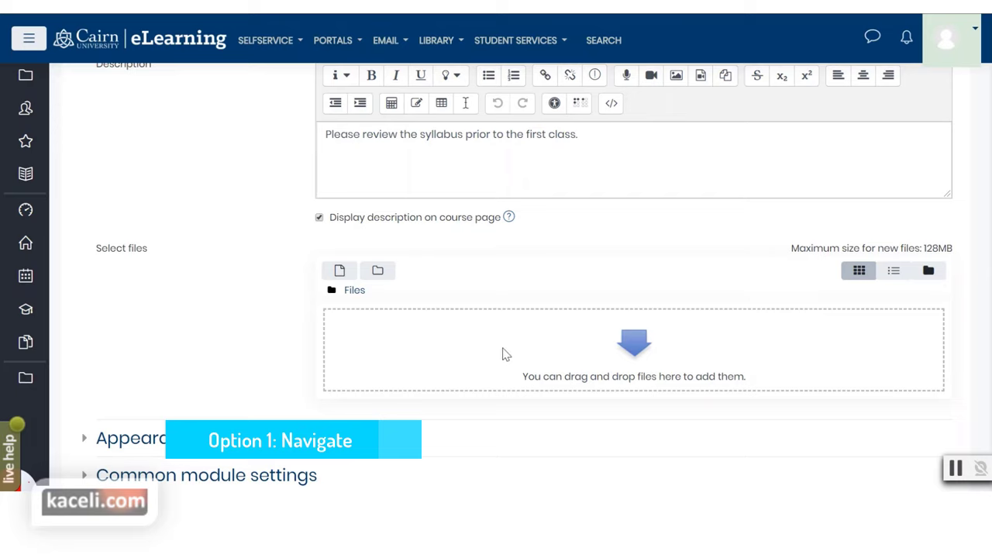
click(343, 273)
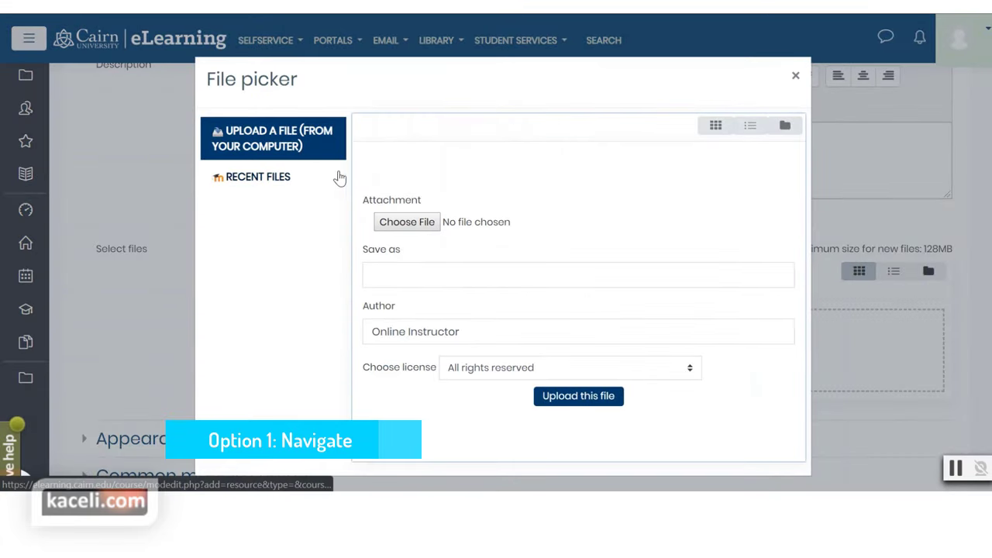
click(396, 224)
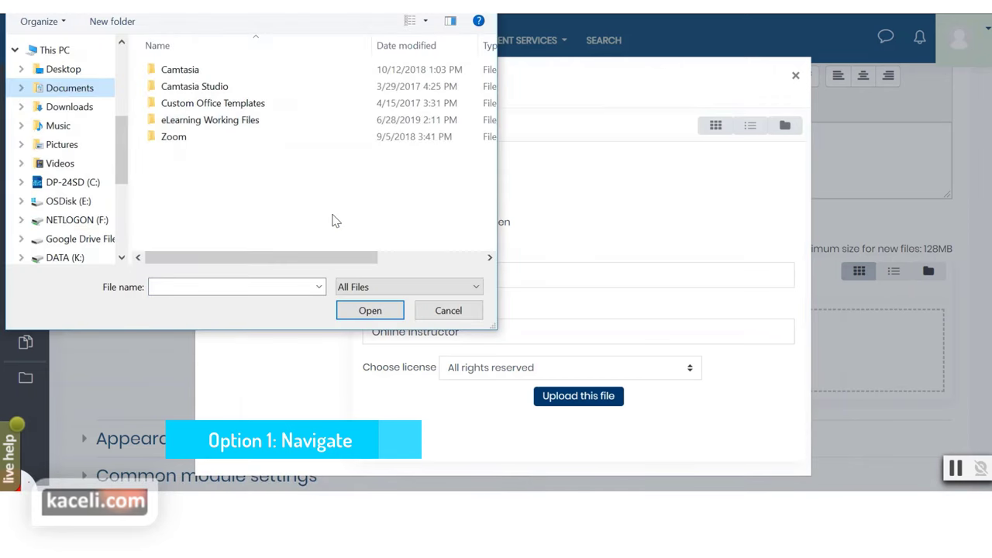
double_click(202, 124)
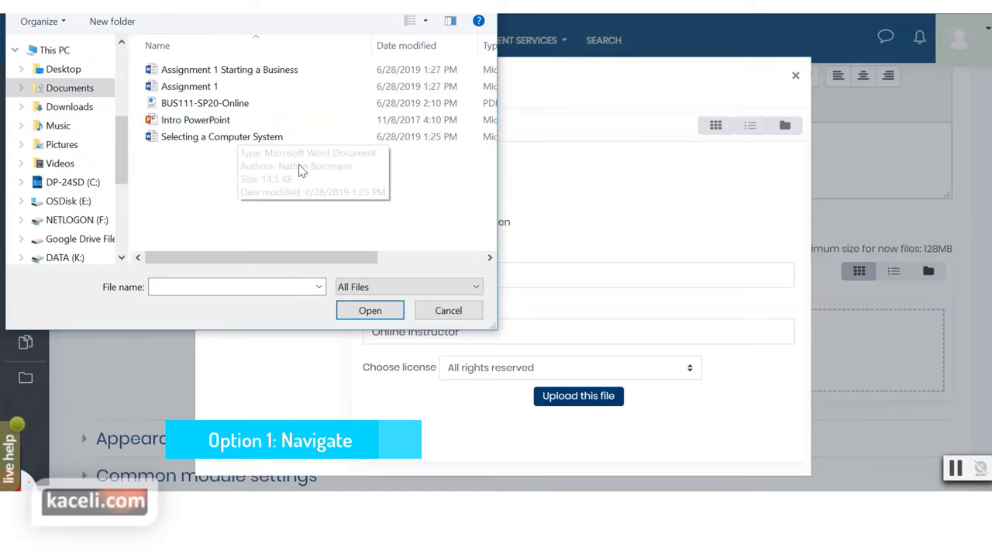
click(208, 106)
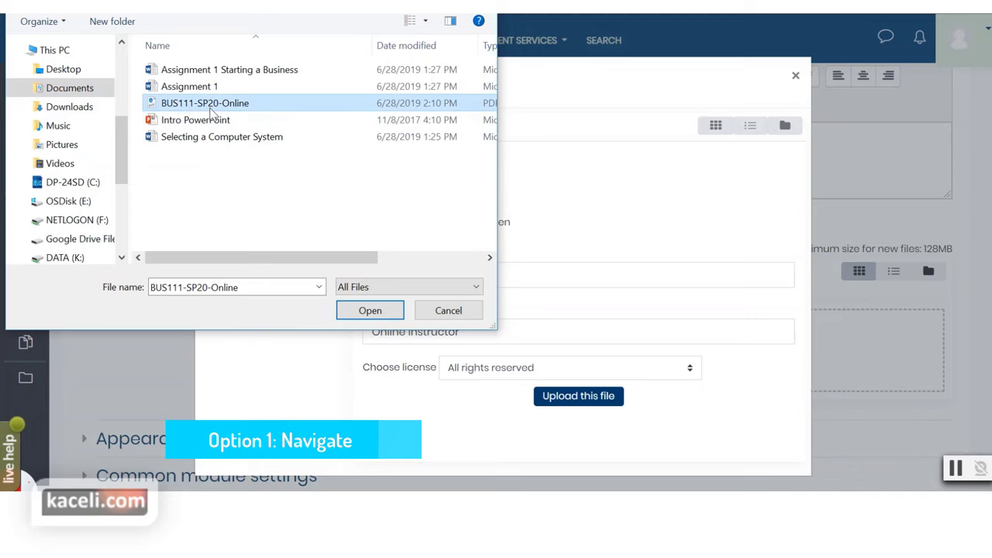
double_click(212, 114)
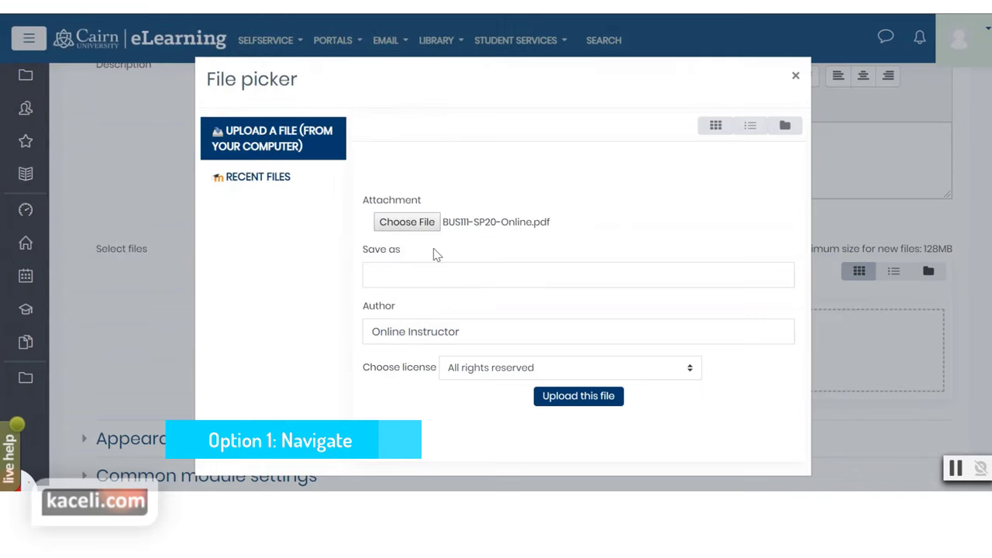
click(586, 406)
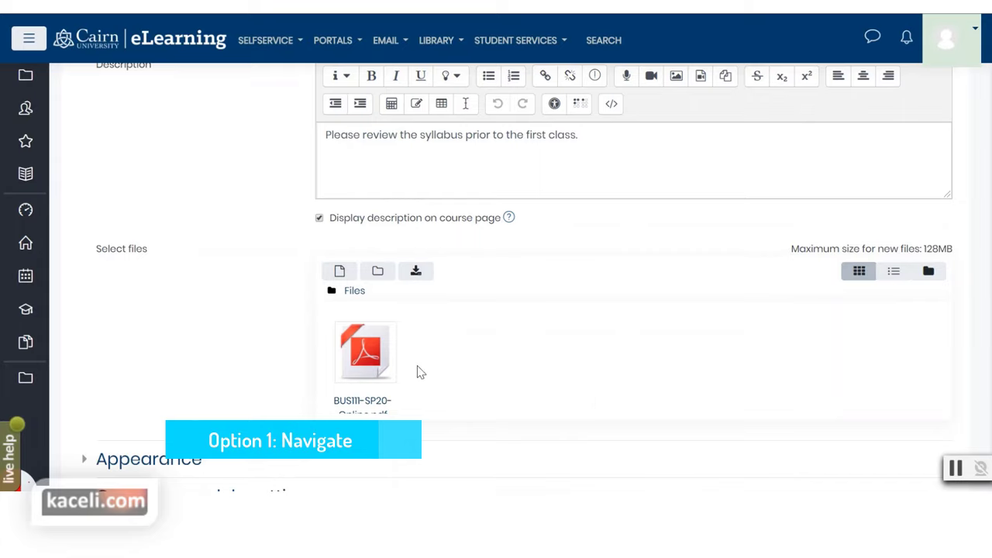
Save the Course Syllabus resource and return to the course page
scroll(421, 372, down, 5)
scroll(327, 285, down, 1)
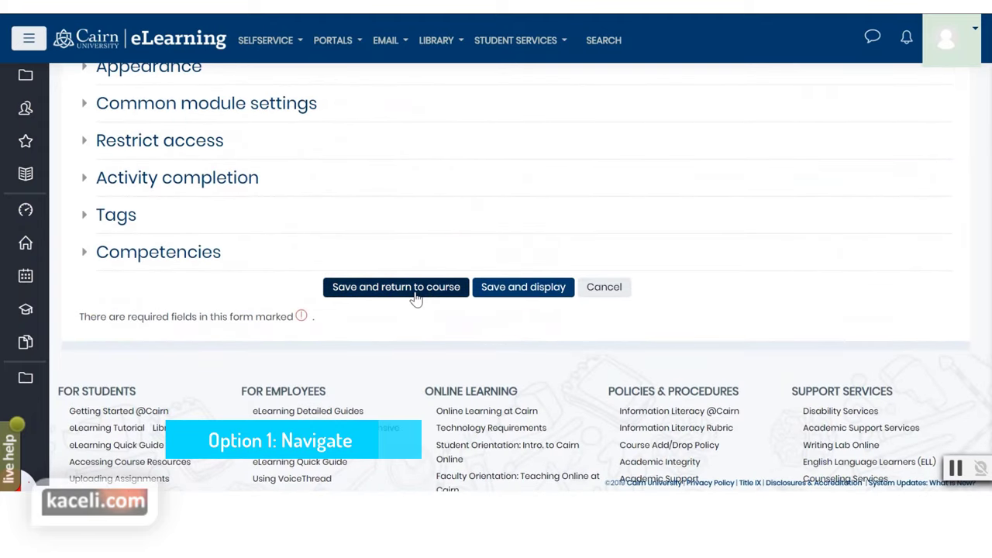
scroll(266, 207, up, 3)
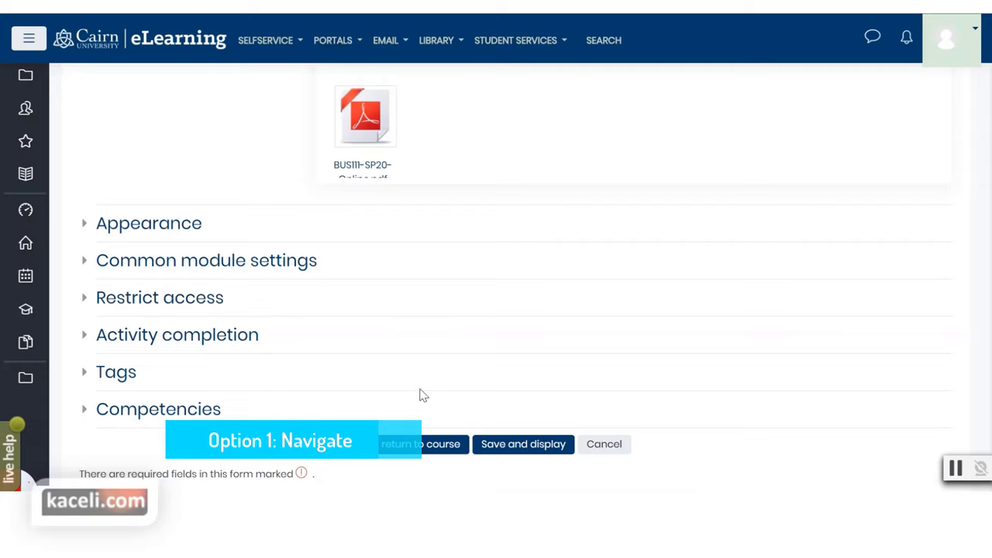
click(402, 453)
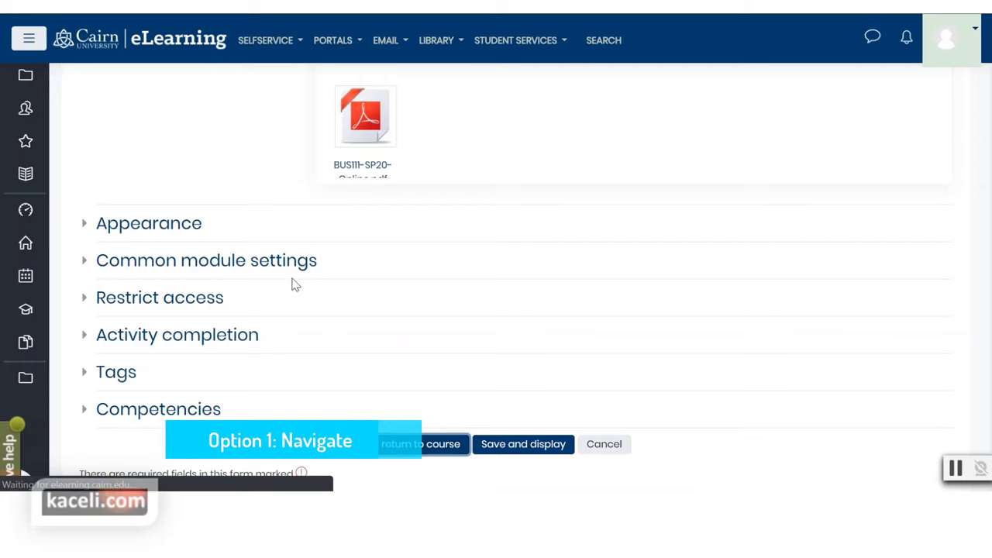
scroll(305, 305, down, 2)
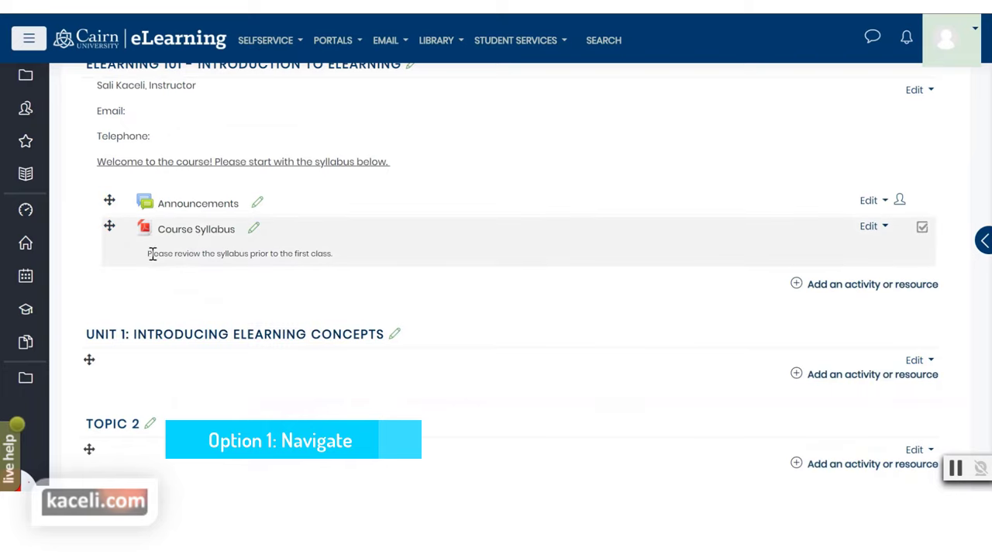
Check the description shown below the Course Syllabus and open the syllabus file from the course page
drag(348, 266, 150, 259)
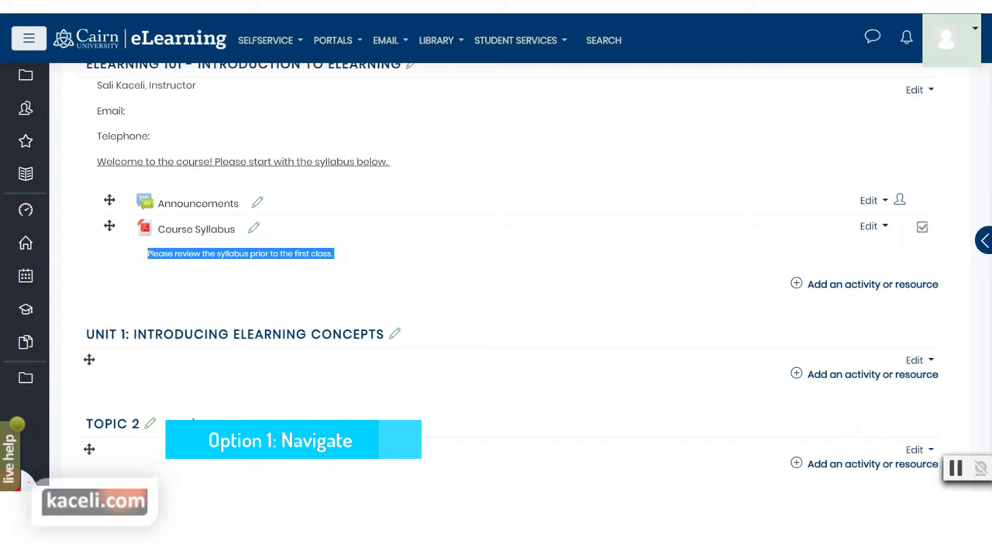
click(171, 316)
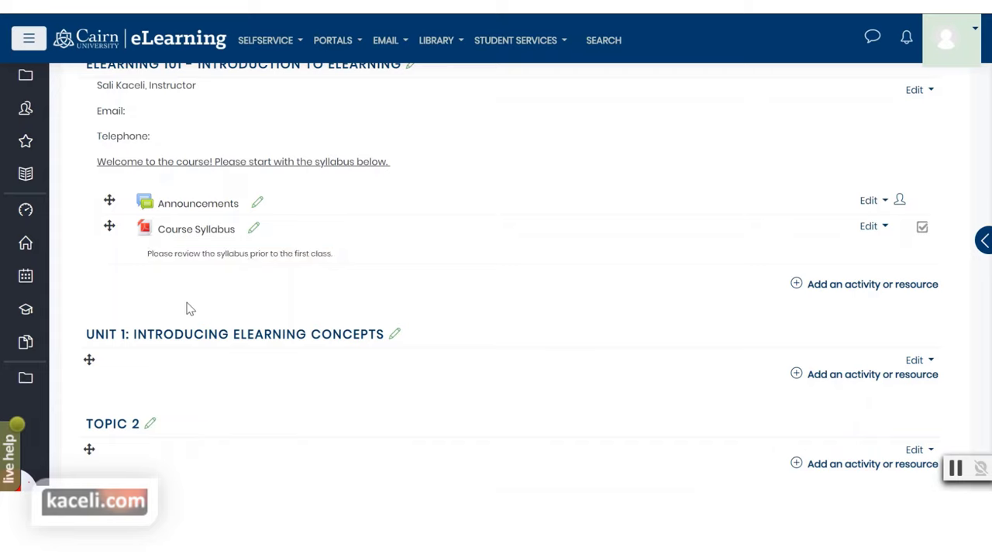
click(195, 233)
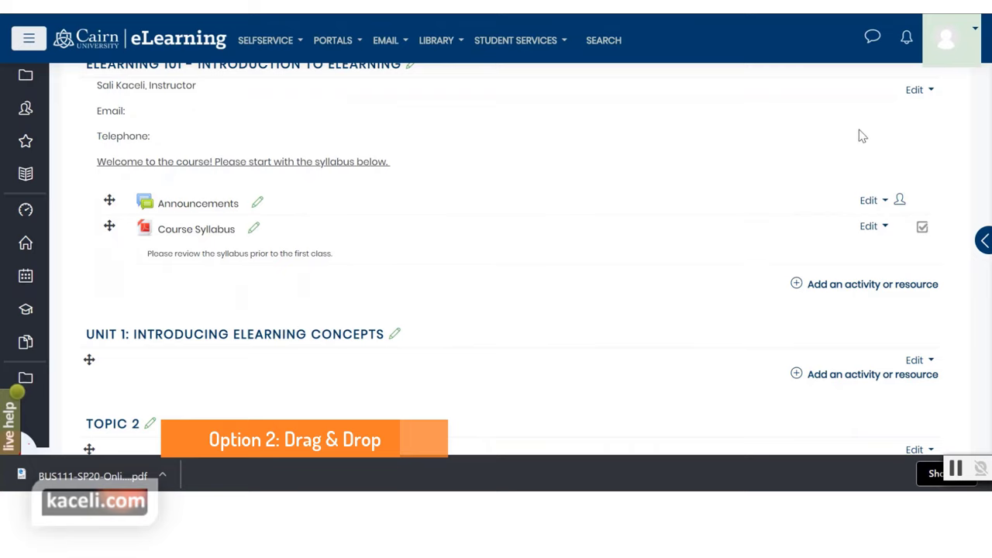
Add the BUS111-SP20-Online PDF from the eLearning Working Files folder to the eLearning 101 section, below Course Syllabus, by dropping it in
scroll(829, 224, up, 2)
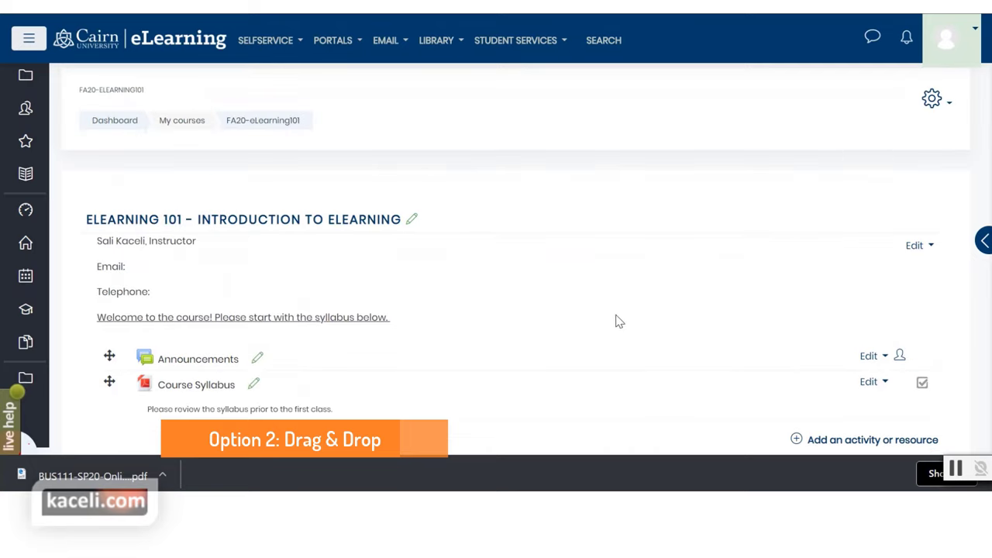
scroll(559, 341, down, 1)
scroll(559, 346, down, 2)
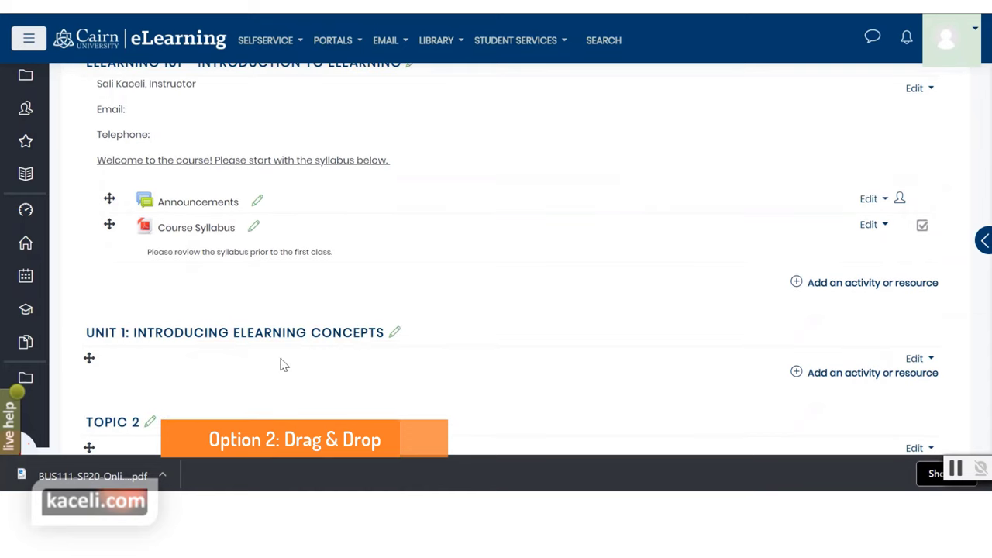
key(alt+Tab)
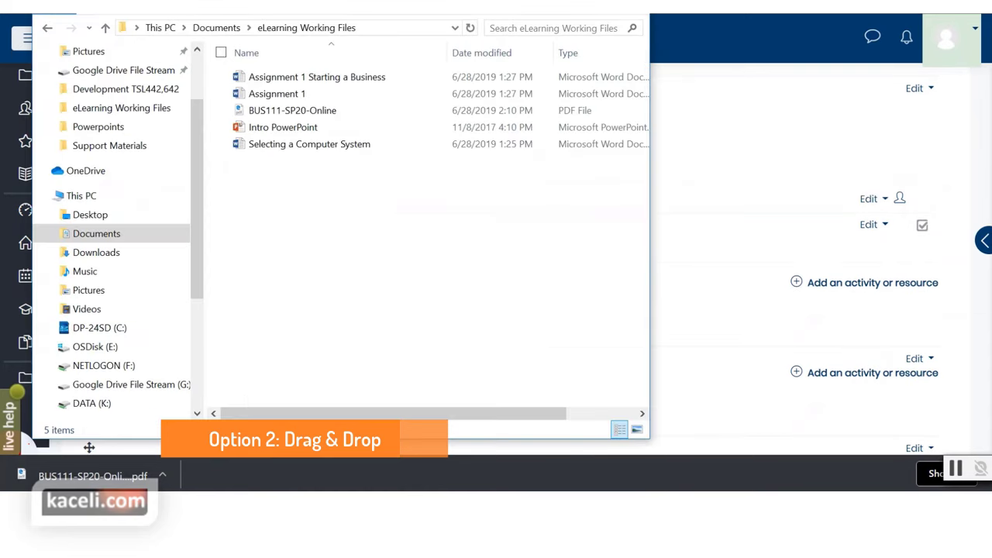
drag(299, 1, 697, 16)
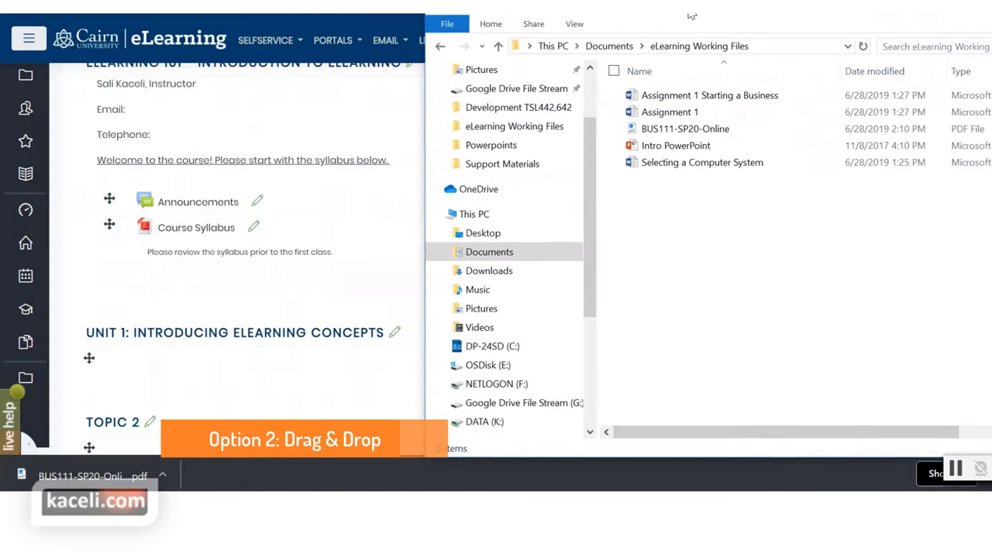
mouse_move(519, 17)
mouse_down()
mouse_move(400, 17)
mouse_move(510, 14)
mouse_up()
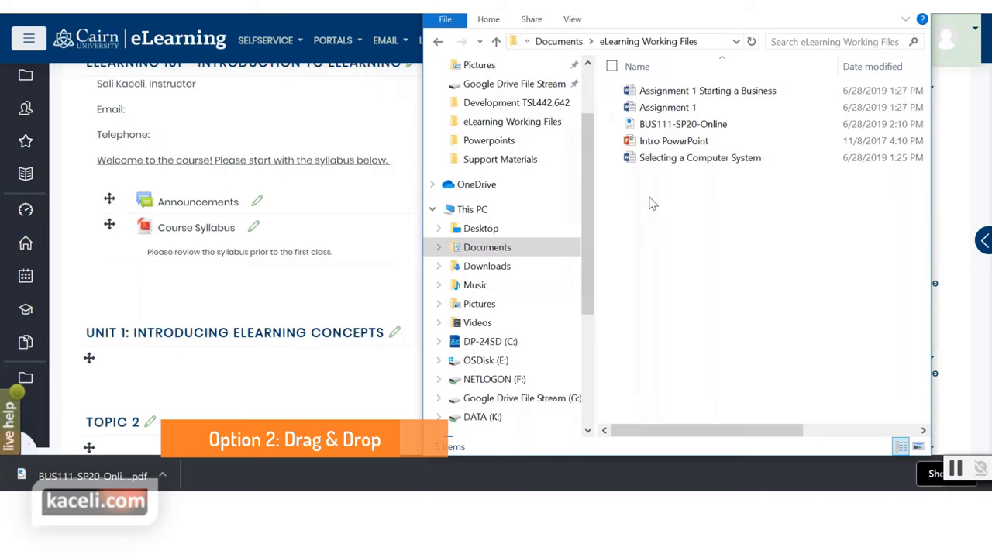
drag(684, 126, 267, 290)
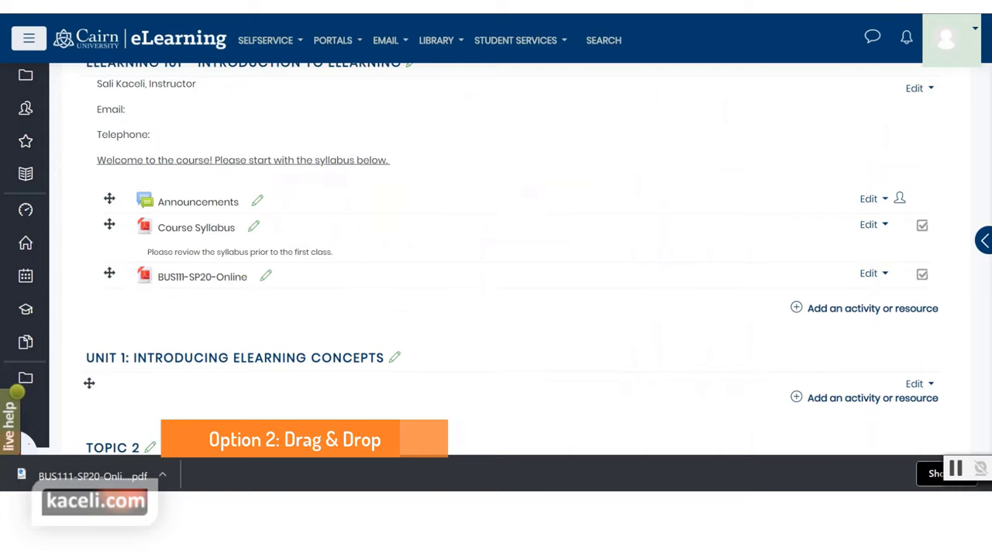
Add the Intro PowerPoint file from the eLearning Working Files folder to Unit 1: Introducing eLearning Concepts
mouse_move(174, 504)
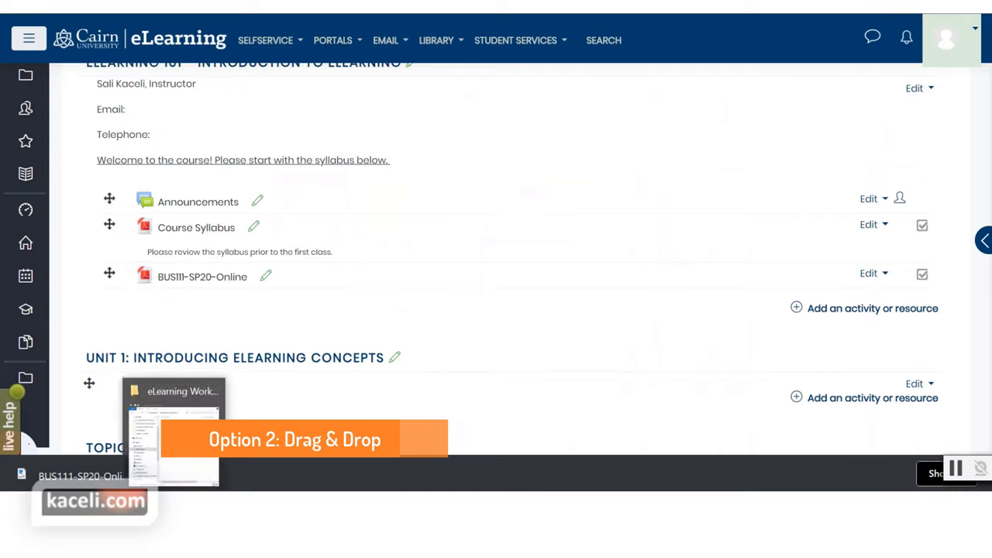
click(173, 434)
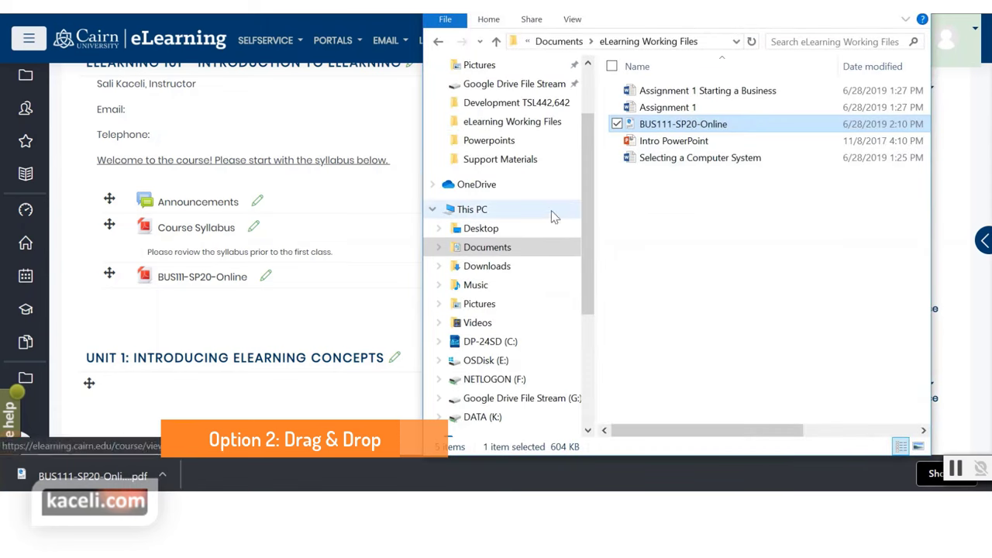
click(668, 141)
drag(668, 141, 281, 403)
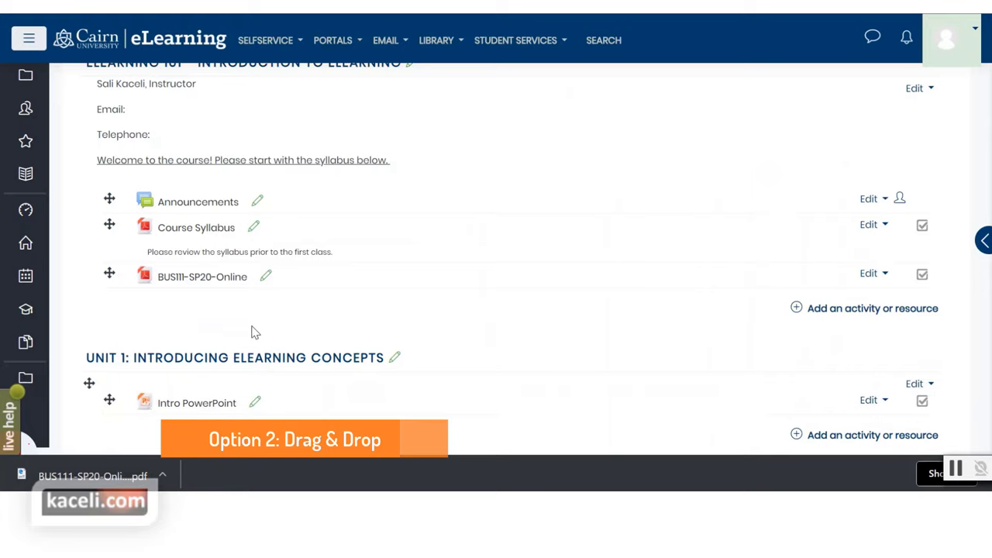
Rename the BUS111-SP20-Online resource as "Course Syllabus - Updated"
click(266, 279)
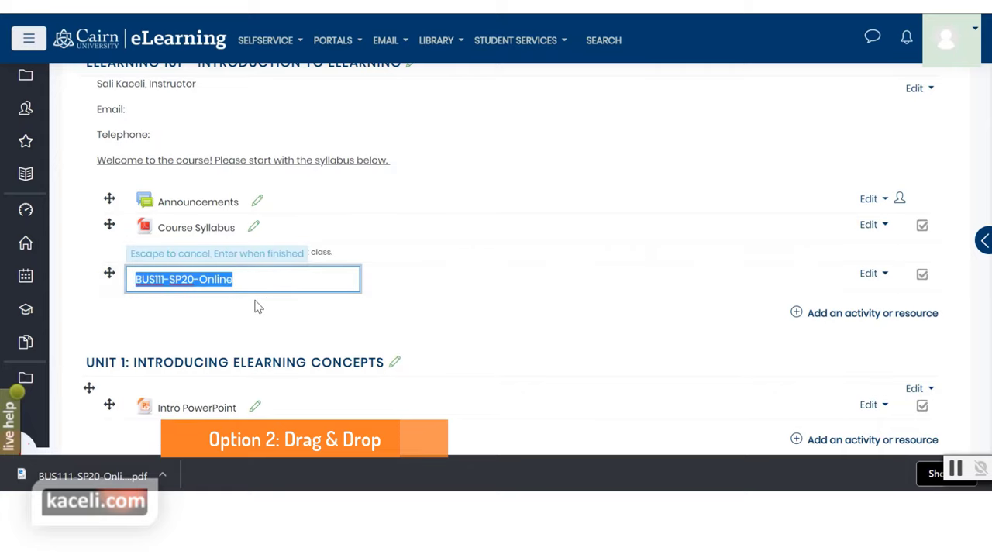
text(Course Sylla)
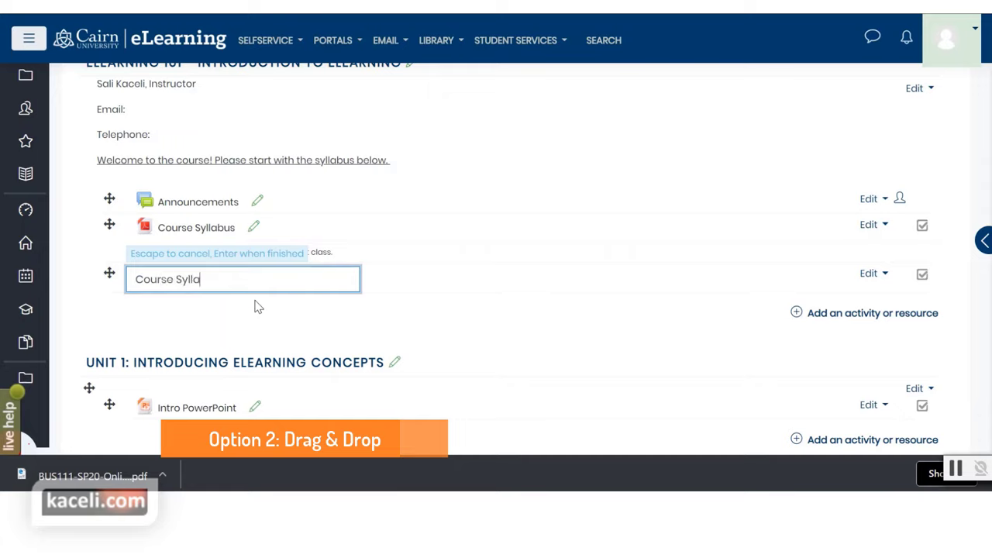
text(bus - Updated)
key(Return)
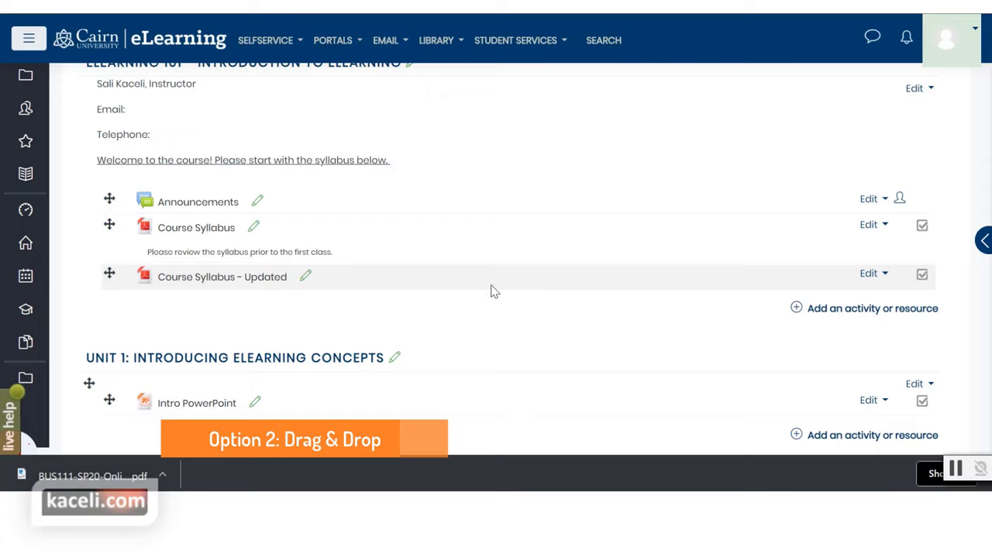
click(869, 275)
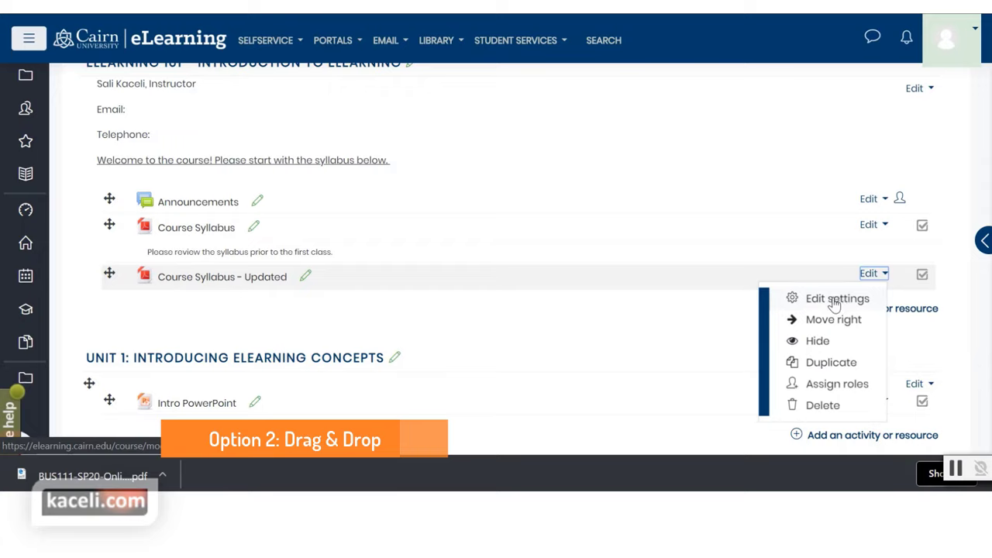
click(423, 324)
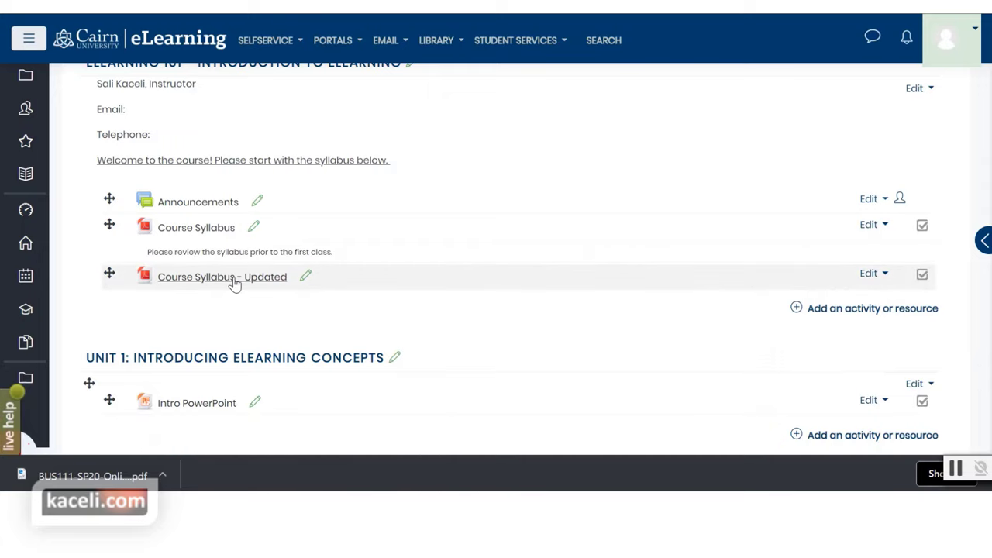
click(866, 276)
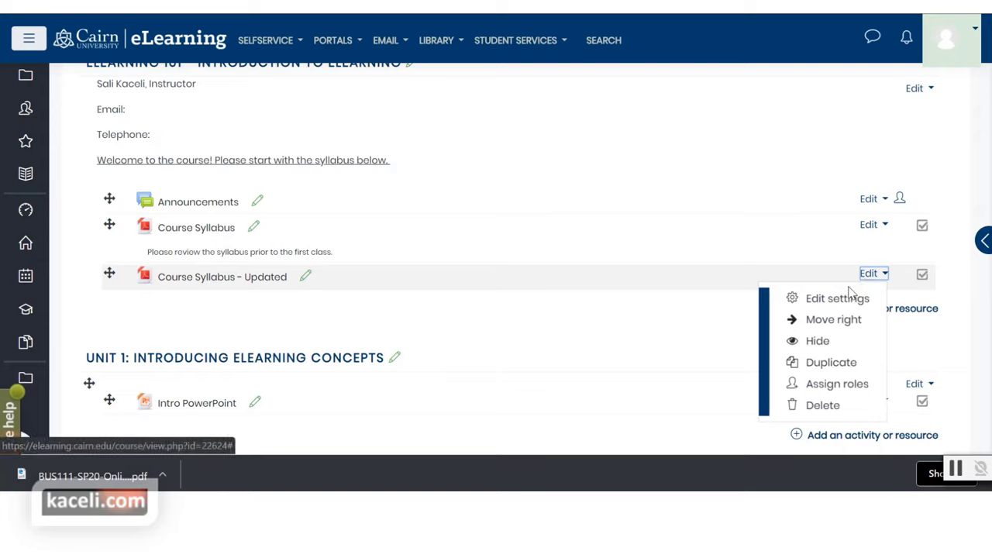
click(612, 325)
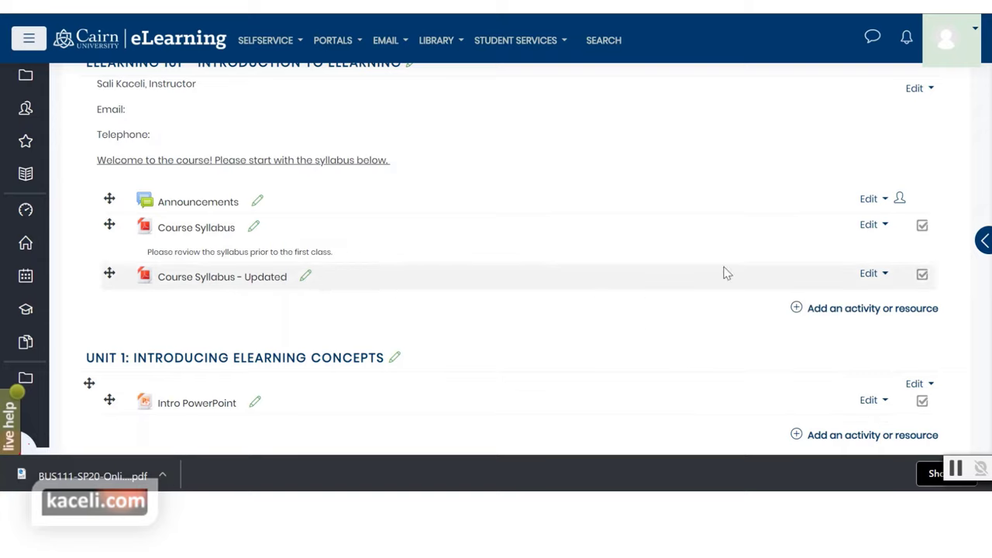
Delete the Course Syllabus - Updated resource from the eLearning 101 section and confirm the deletion
click(868, 277)
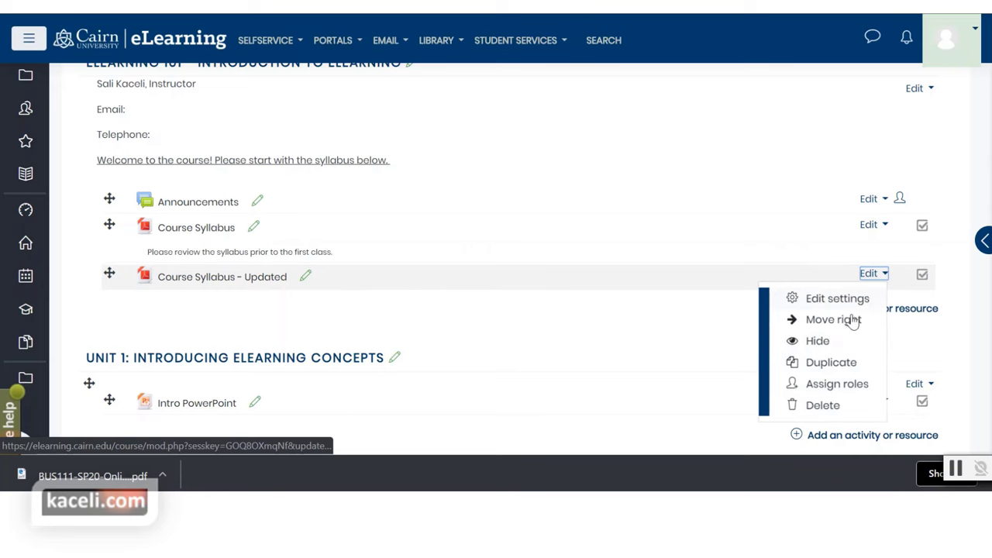
click(823, 413)
click(432, 316)
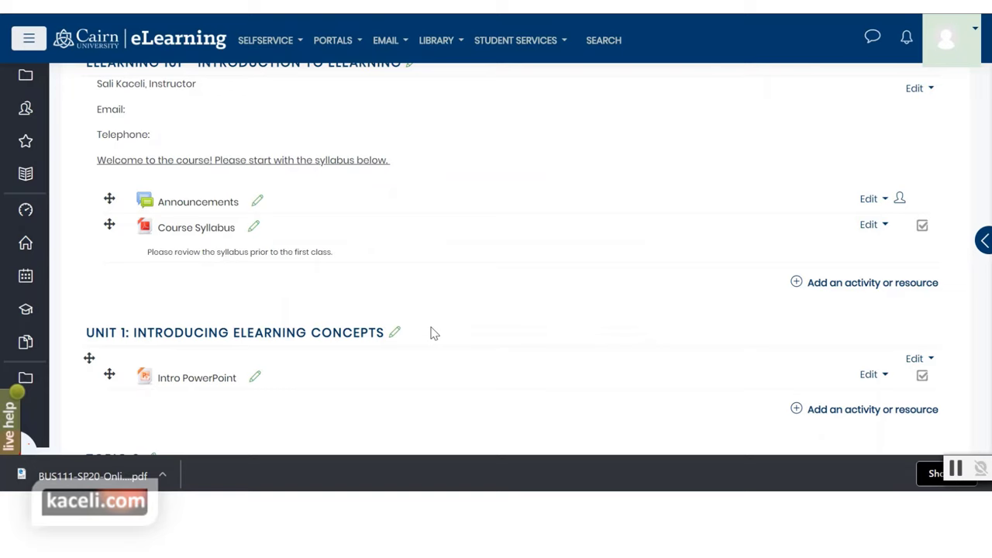
Switch to the eLearning Working Files folder window and select all five files in it
scroll(434, 333, down, 2)
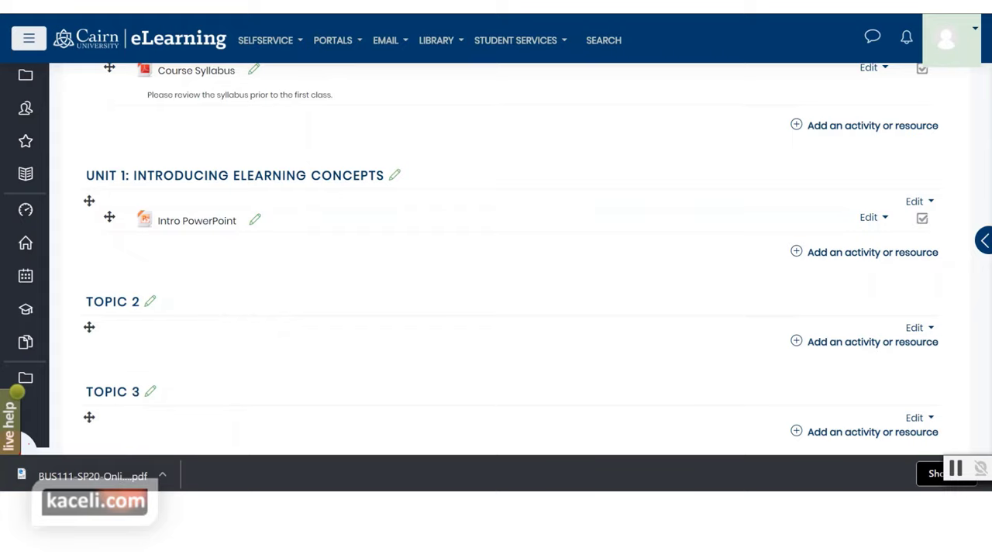
click(174, 430)
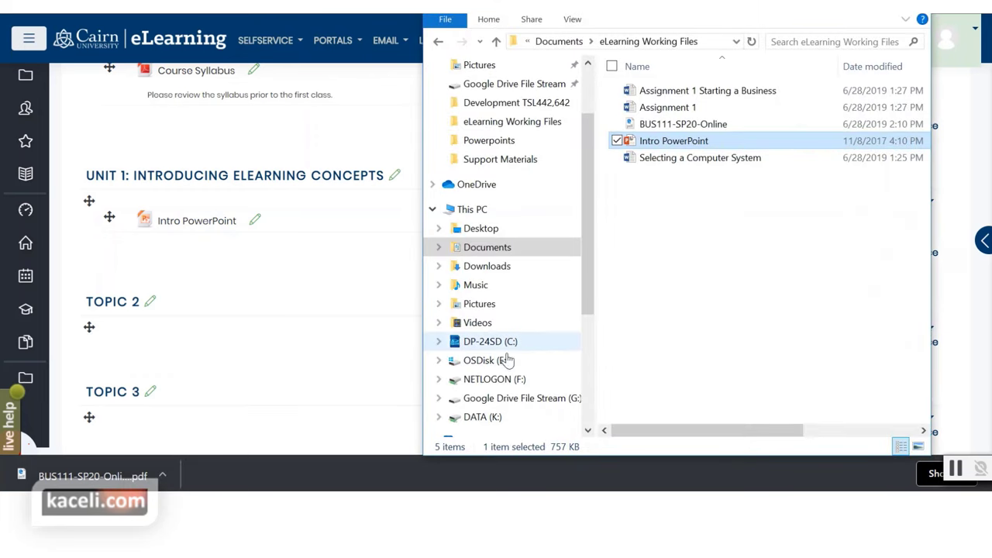
click(747, 209)
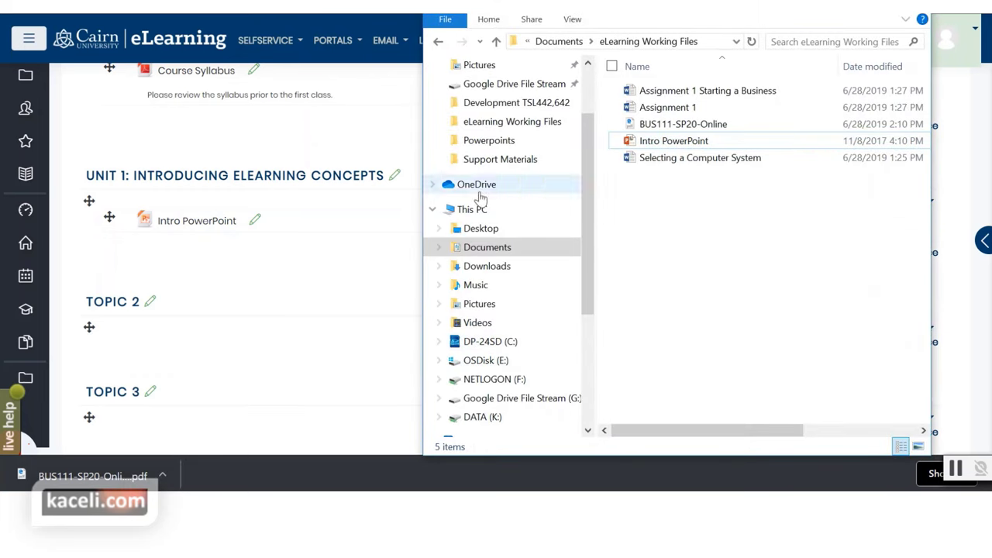
drag(711, 200, 674, 229)
click(728, 248)
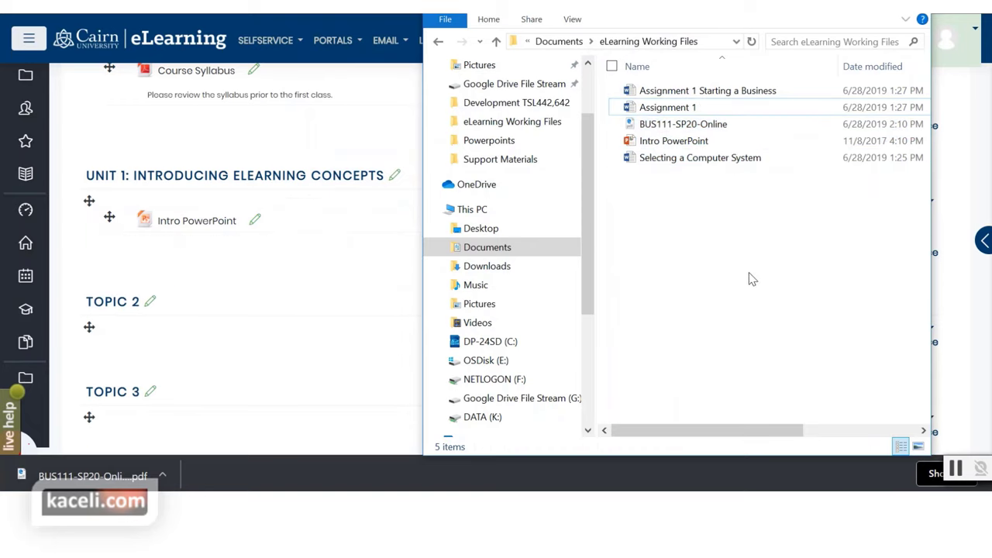
drag(750, 281, 685, 86)
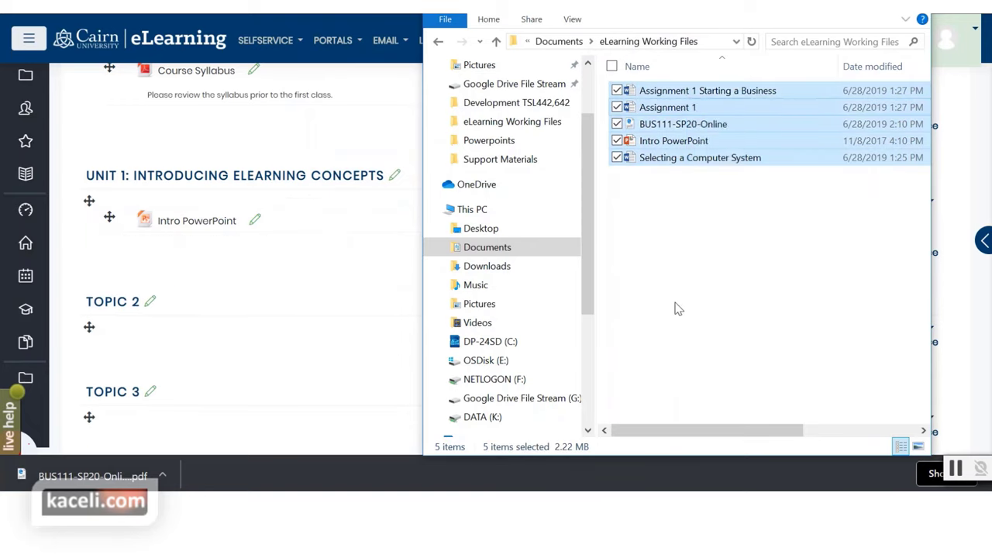
Try a range selection from Selecting a Computer System to Assignment 1, and an individual selection of those two plus BUS111-SP20-Online
click(678, 308)
click(677, 157)
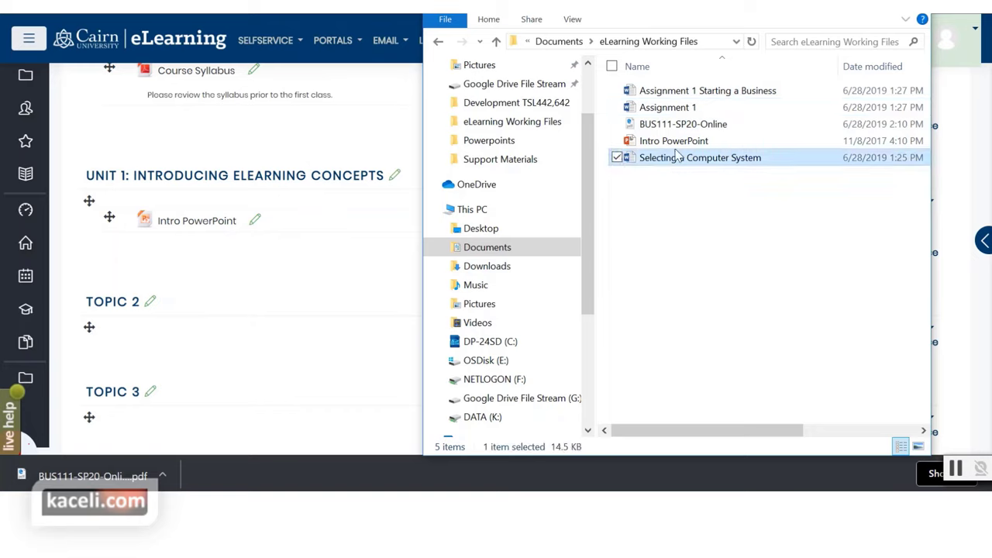
shift+click(668, 109)
click(677, 160)
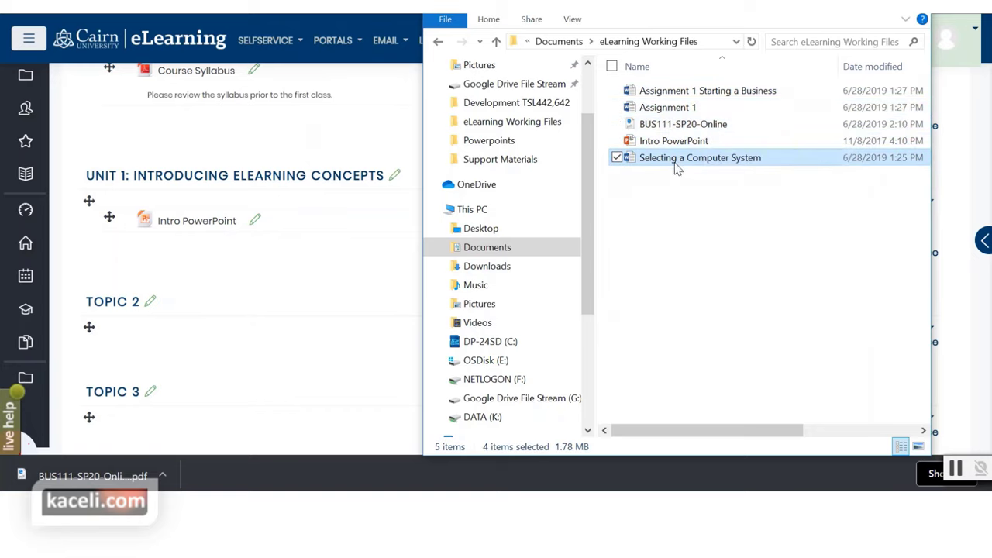
ctrl+click(686, 132)
ctrl+click(687, 110)
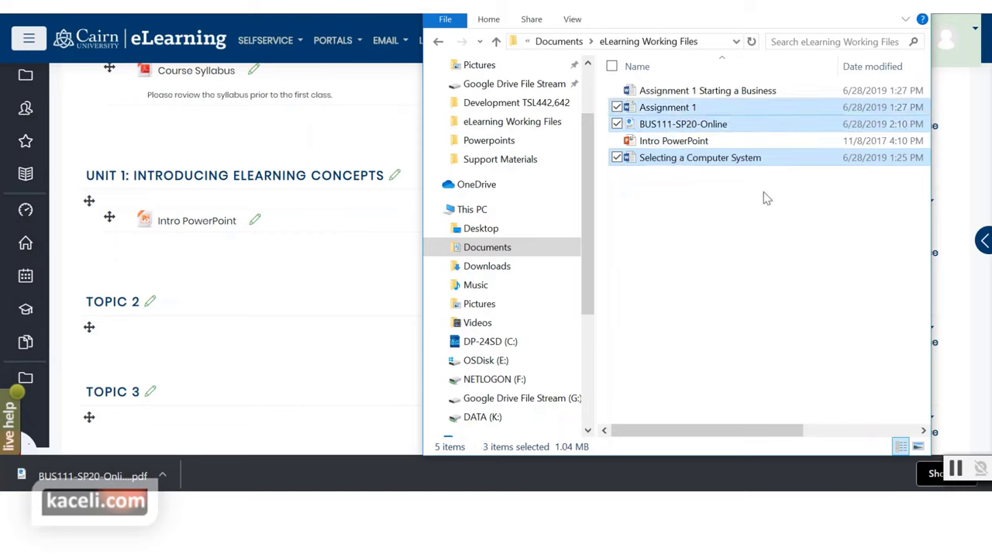
Add all five files from the eLearning Working Files folder to Unit 1: Introducing eLearning Concepts at once
click(740, 247)
drag(717, 204, 684, 111)
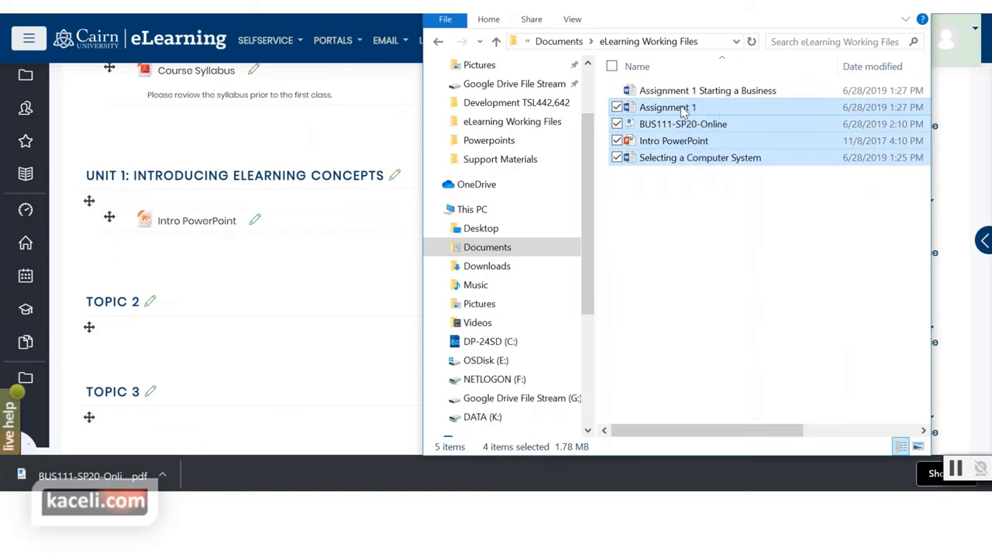
click(708, 195)
drag(743, 194, 296, 259)
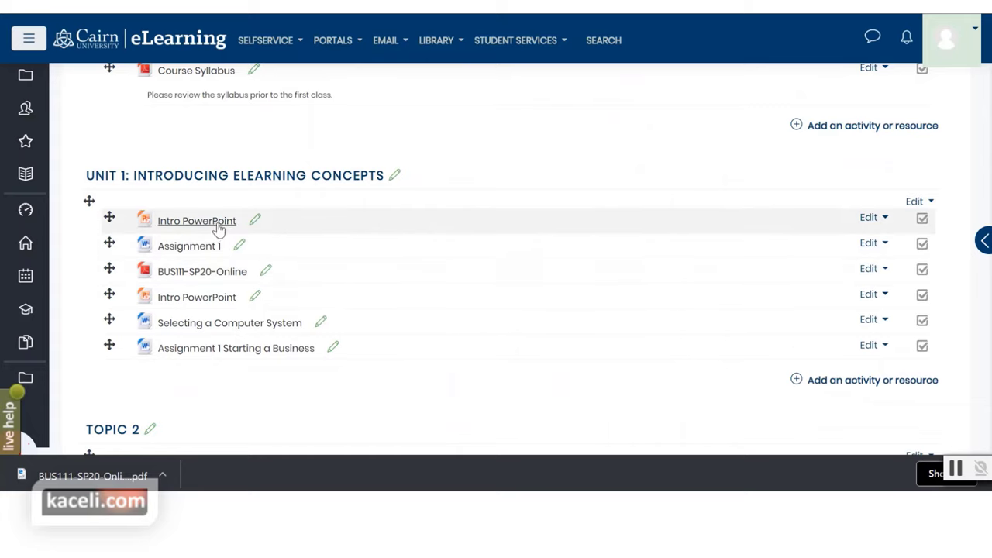
Rename the first Intro PowerPoint resource in Unit 1 as "1.1 Intro PowerPoint"
click(255, 221)
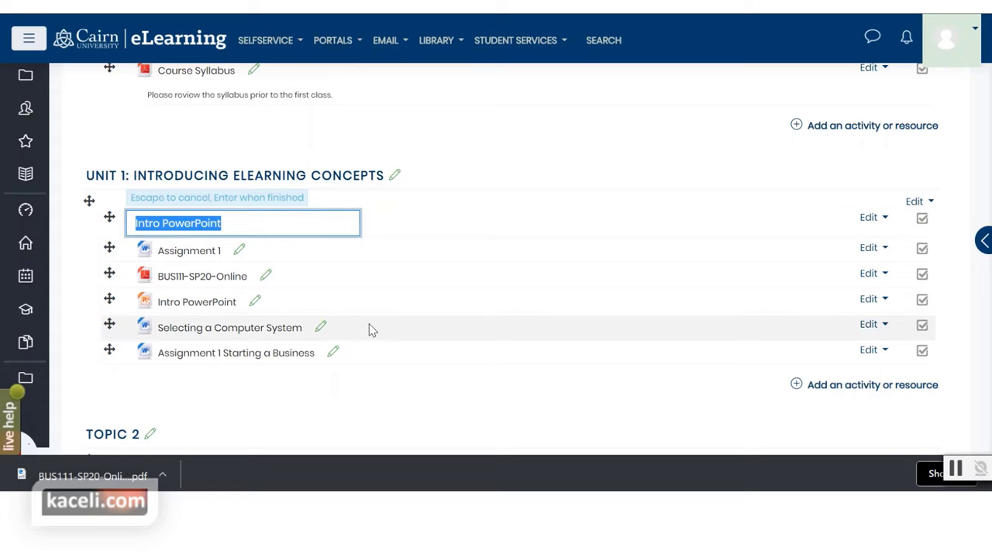
key(Home)
text(1.1)
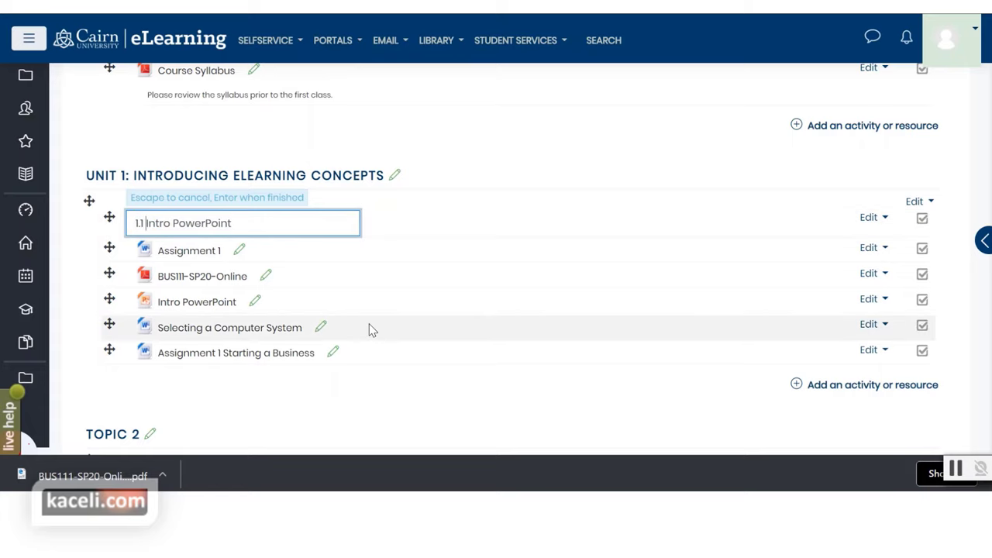
key(Return)
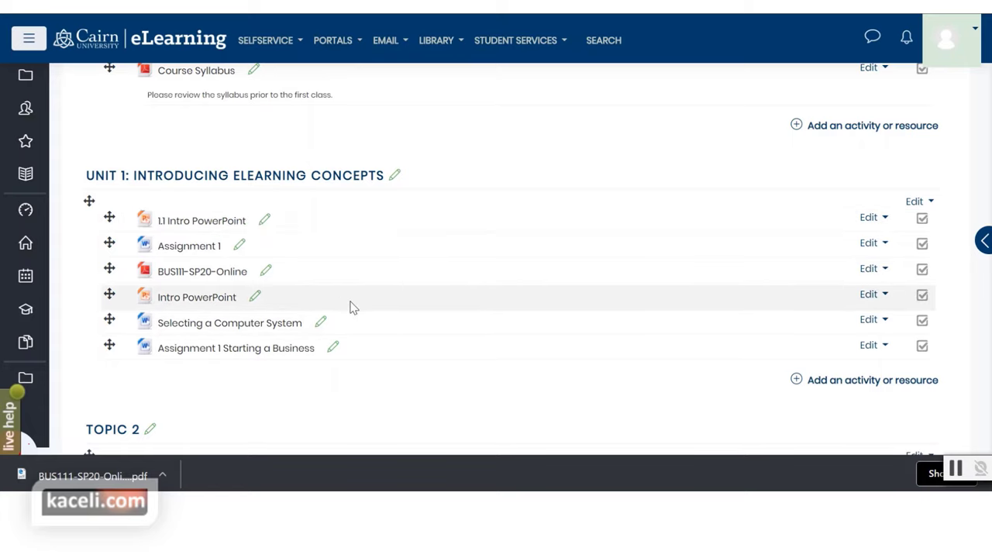
Rename the Assignment 1 resource in Unit 1 as "1.2 Assignment 1"
click(241, 247)
key(Home)
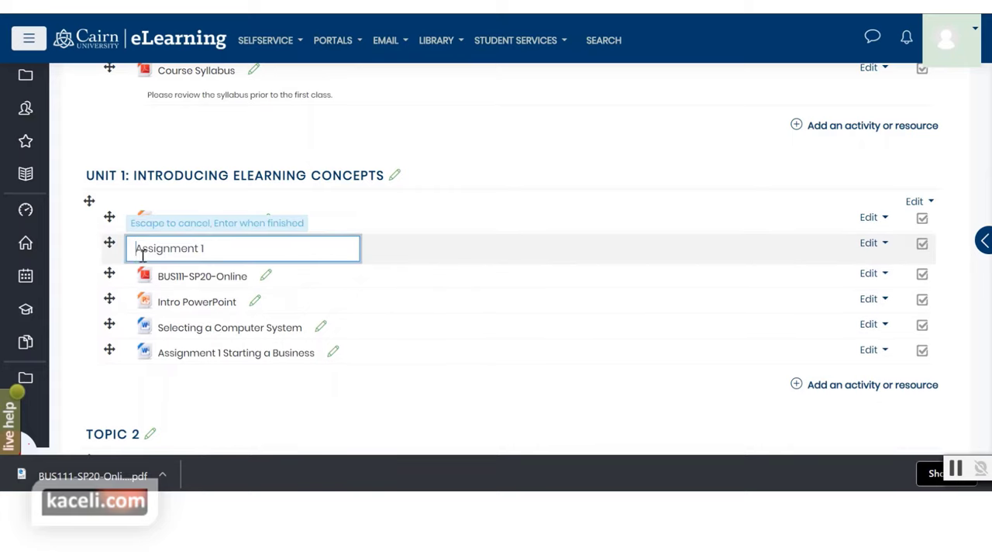
text(1.2)
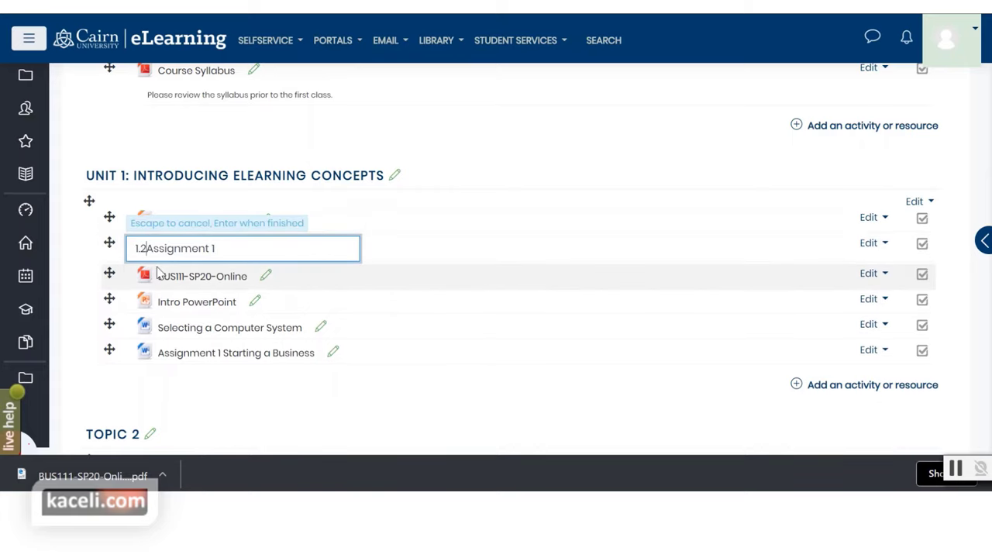
key(Return)
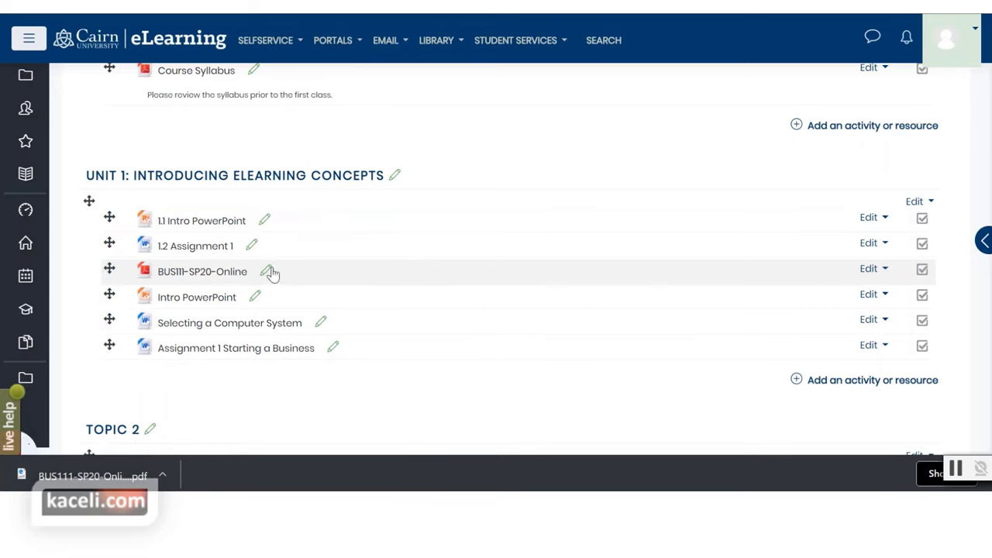
Delete the BUS111-SP20-Online resource from Unit 1: Introducing eLearning Concepts
click(870, 271)
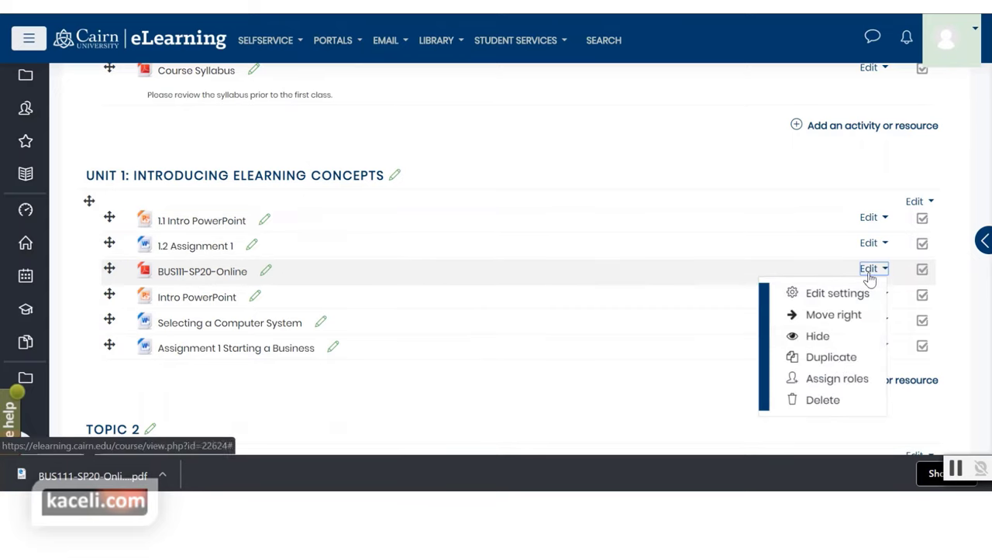
click(826, 400)
click(456, 324)
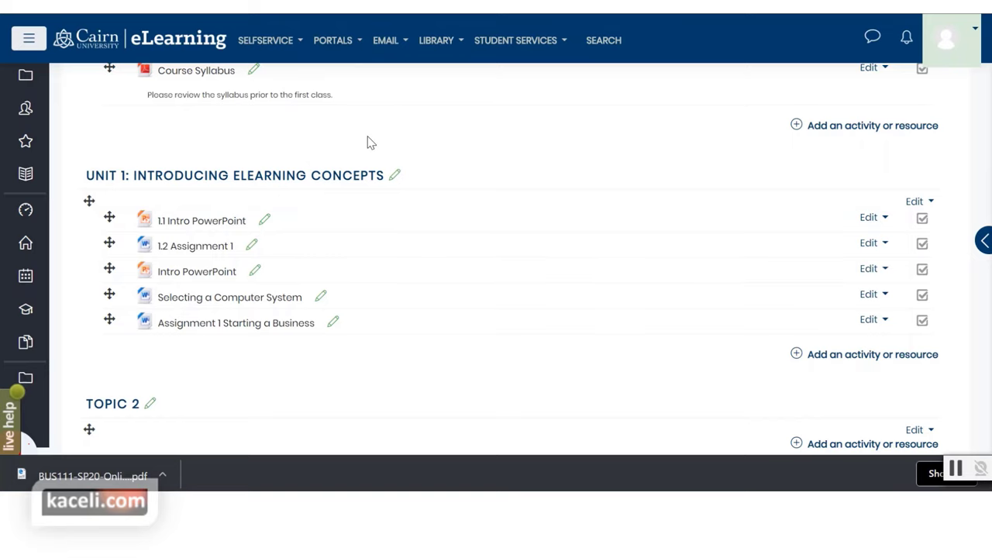
scroll(405, 151, up, 1)
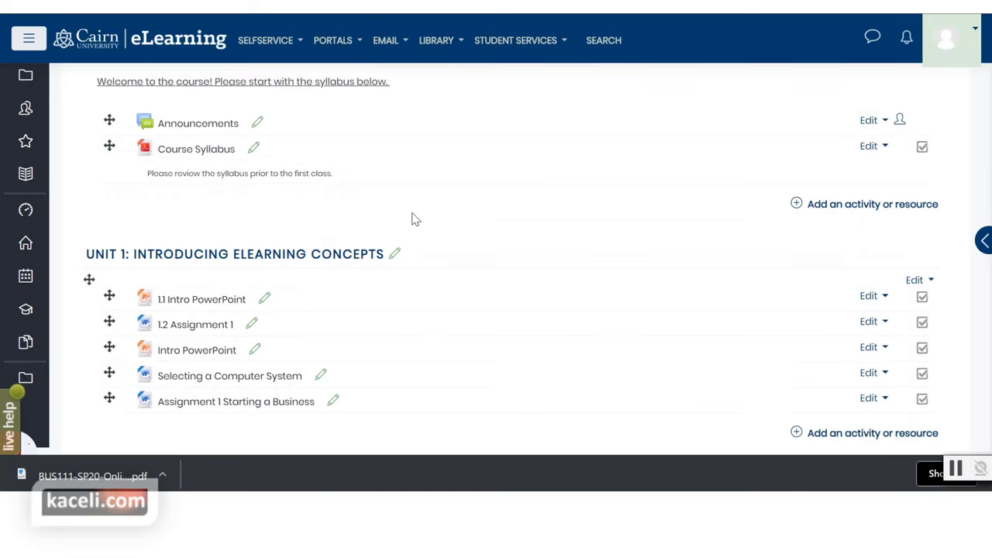
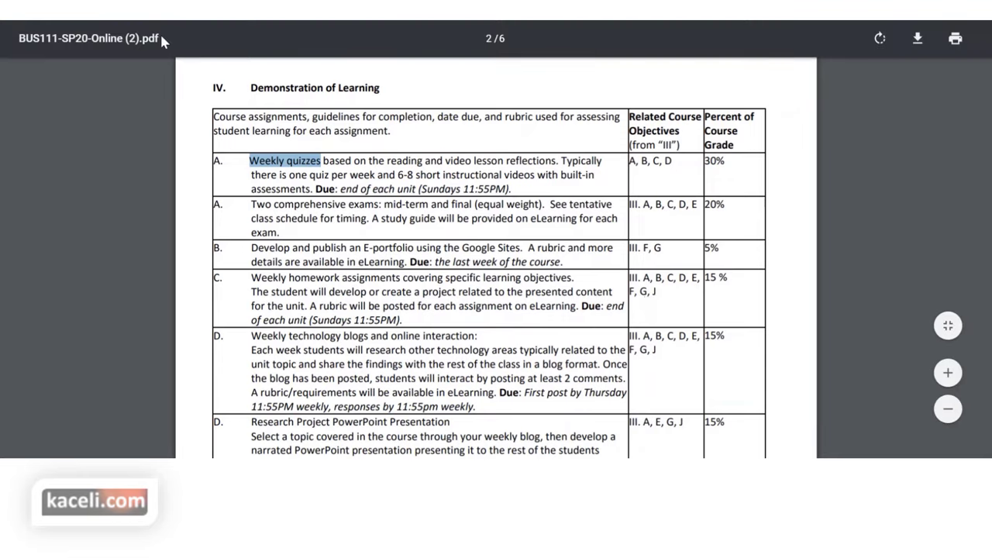
Close the syllabus PDF and look over the course's administration options without choosing one
key(ctrl+w)
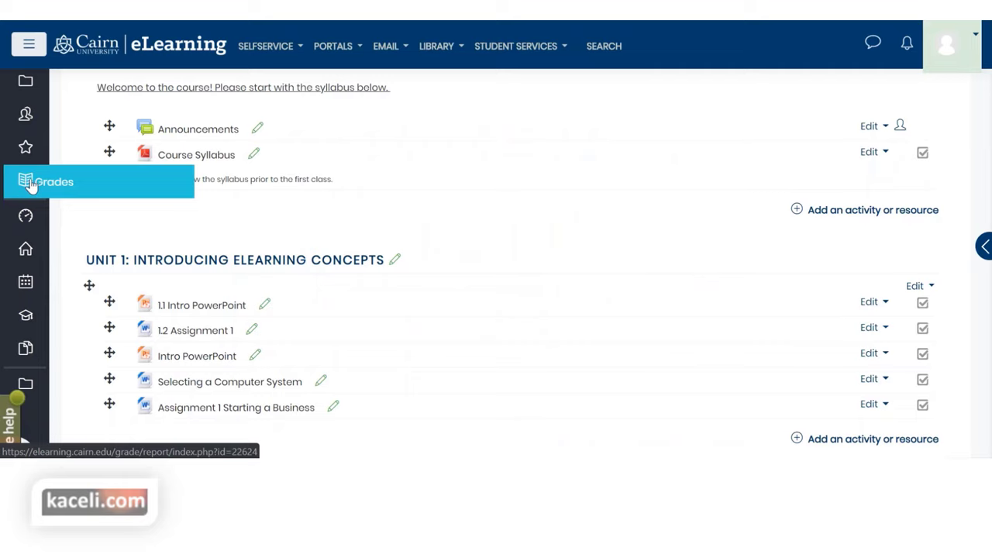
scroll(837, 206, up, 3)
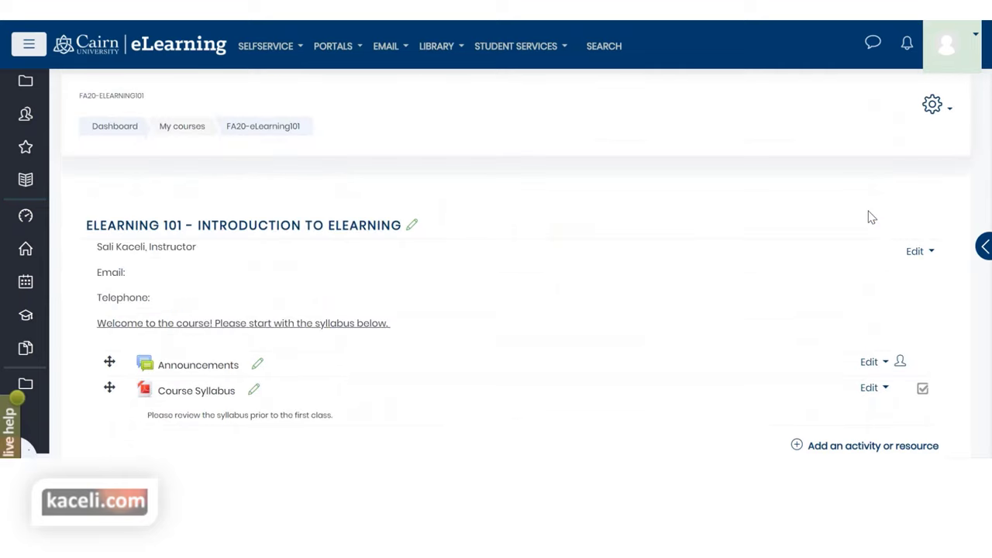
click(932, 107)
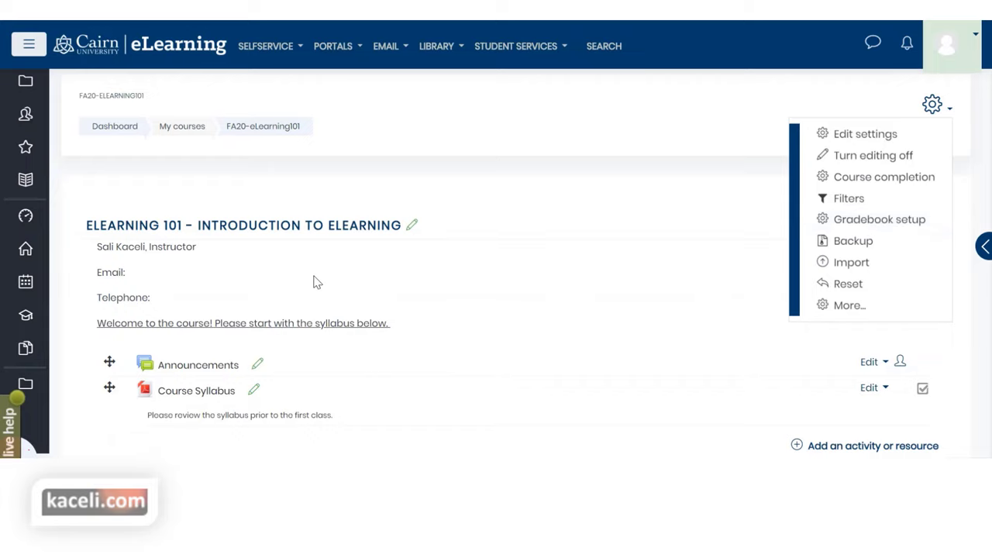
click(200, 279)
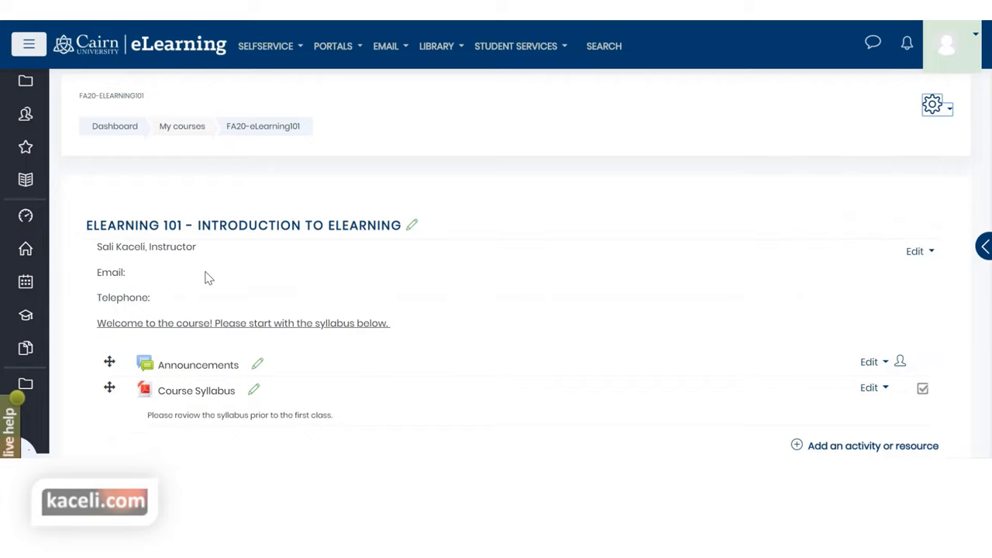
Go to the course's grades, open the gradebook setup and highlight the FA20-eLearning101 course category
click(30, 190)
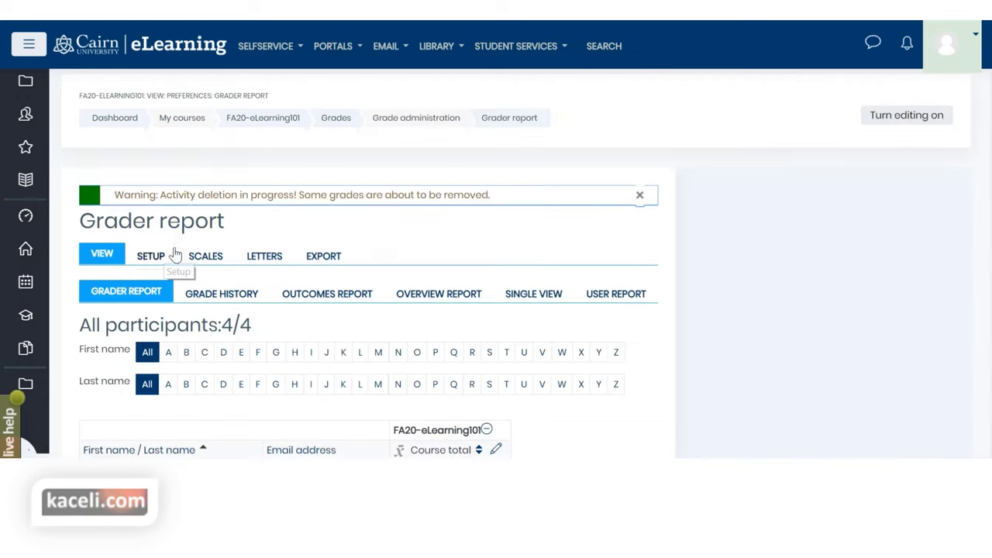
scroll(256, 240, down, 1)
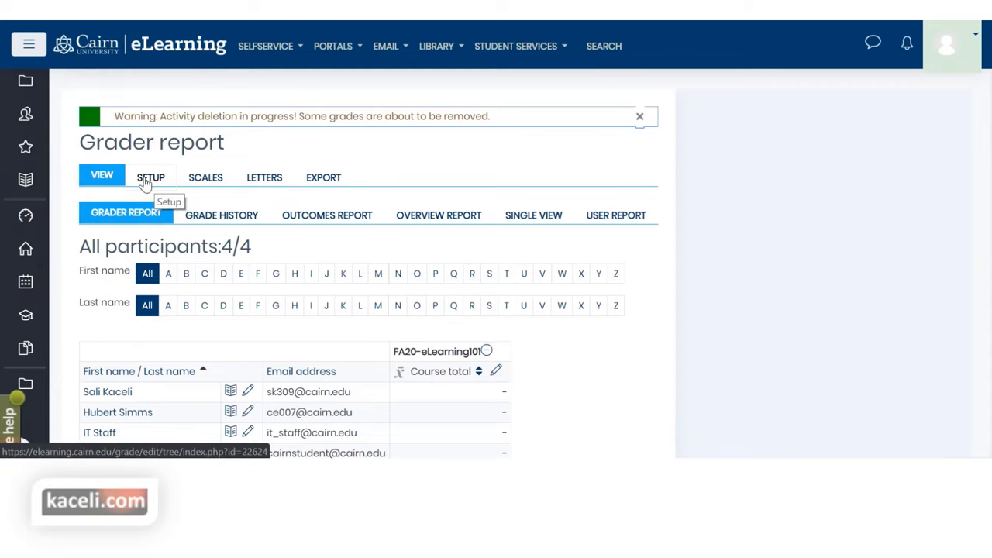
click(153, 180)
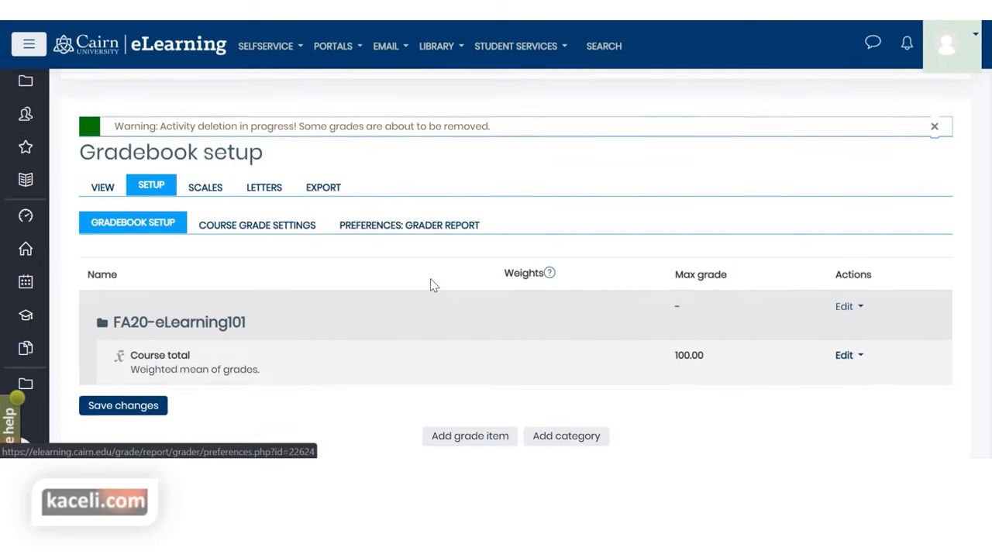
scroll(431, 281, down, 2)
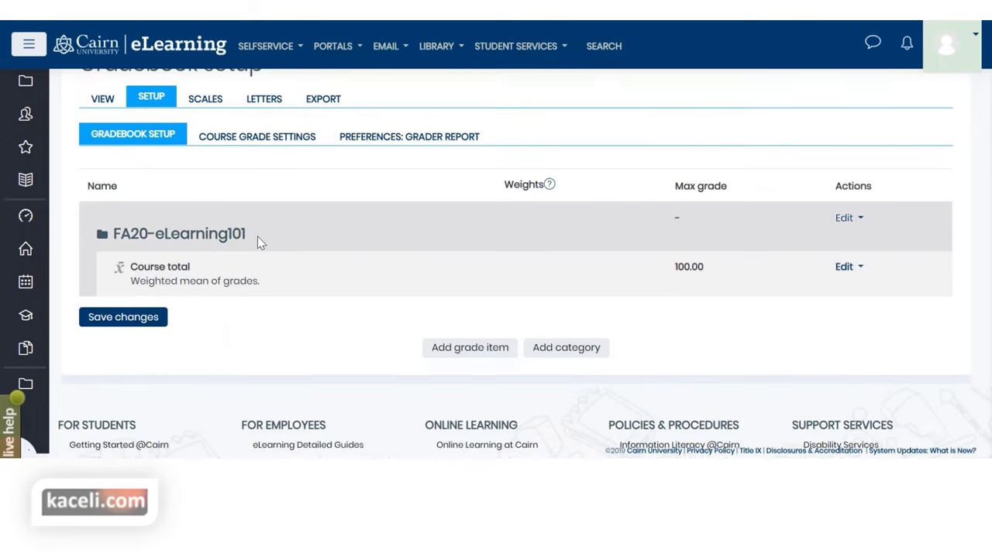
drag(256, 236, 113, 235)
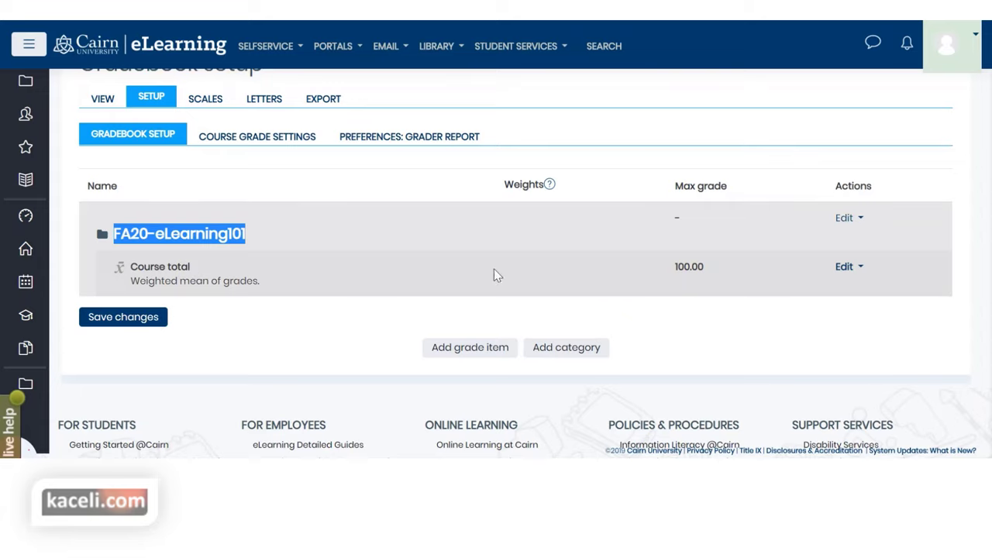
Start a new grade category and name it "Quizzes"
click(567, 352)
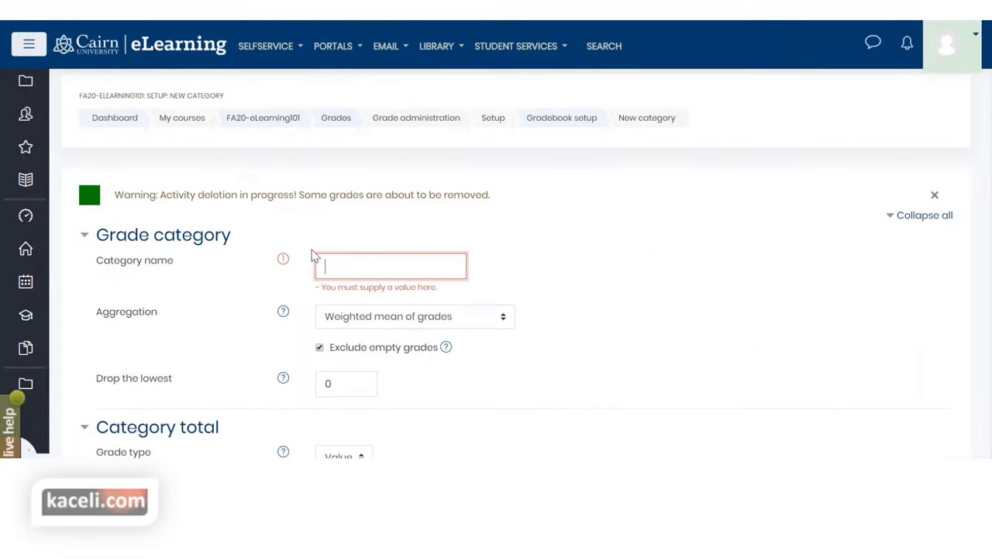
click(327, 264)
text(Test)
key(ctrl+a)
key(BackSpace)
text(Quizzes)
click(627, 288)
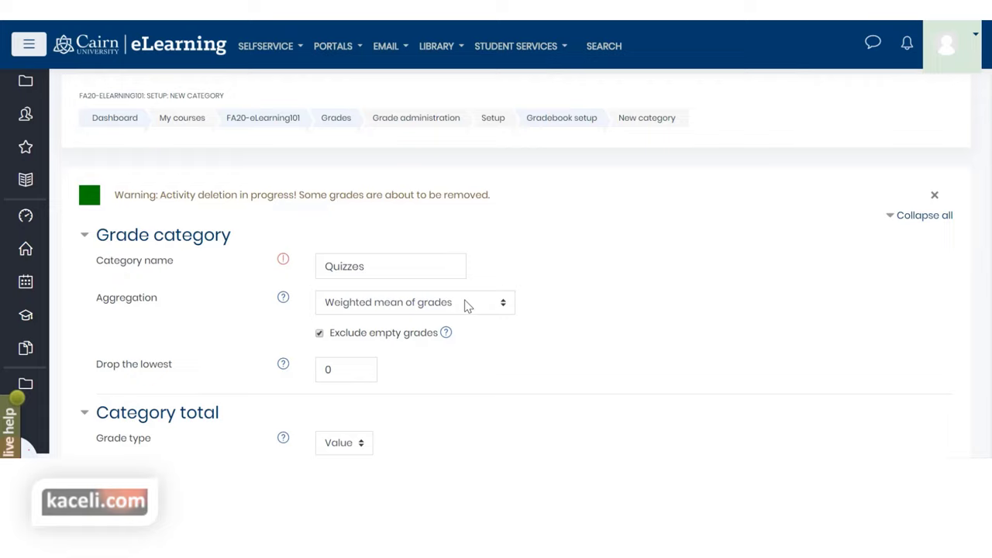
Set the Quizzes category's aggregation to Simple weighted mean of grades
click(401, 307)
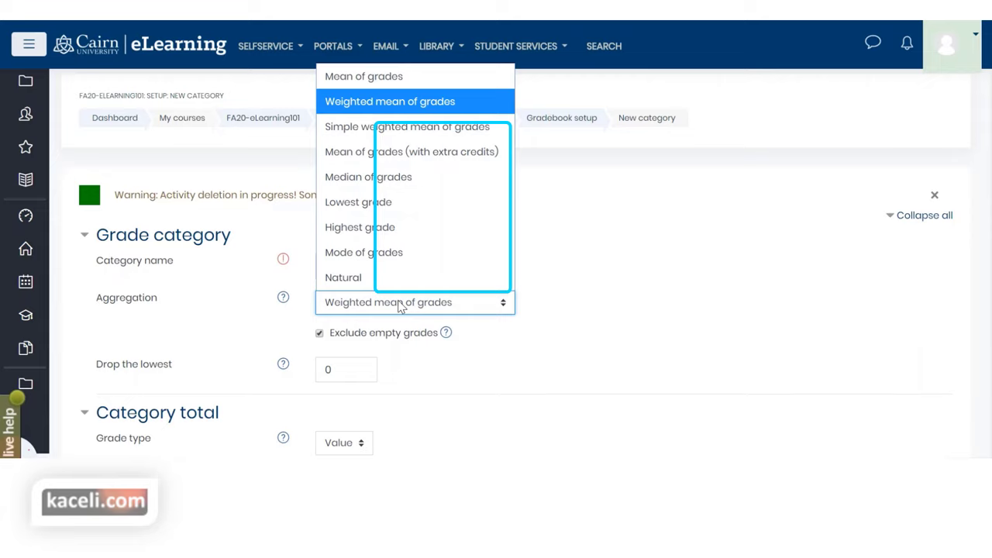
click(361, 128)
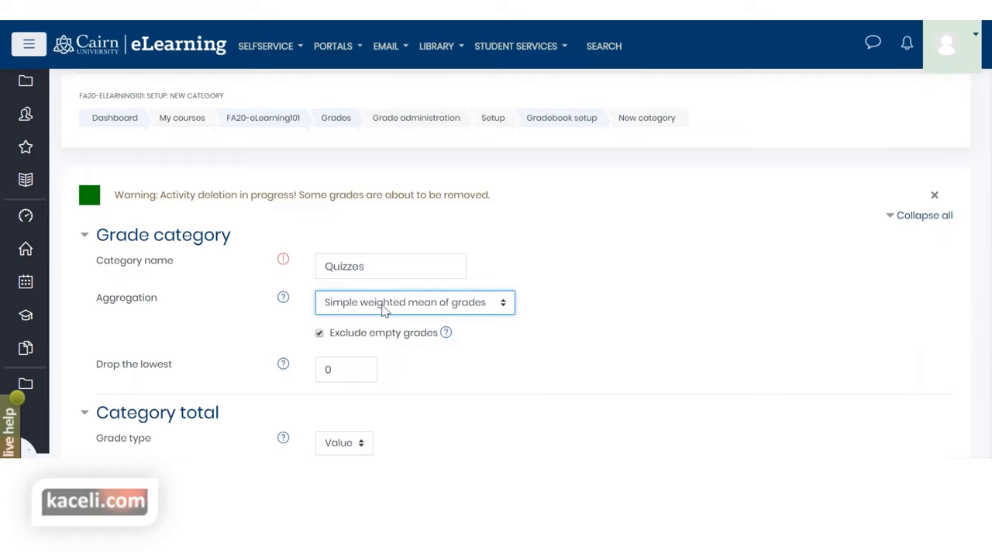
click(383, 309)
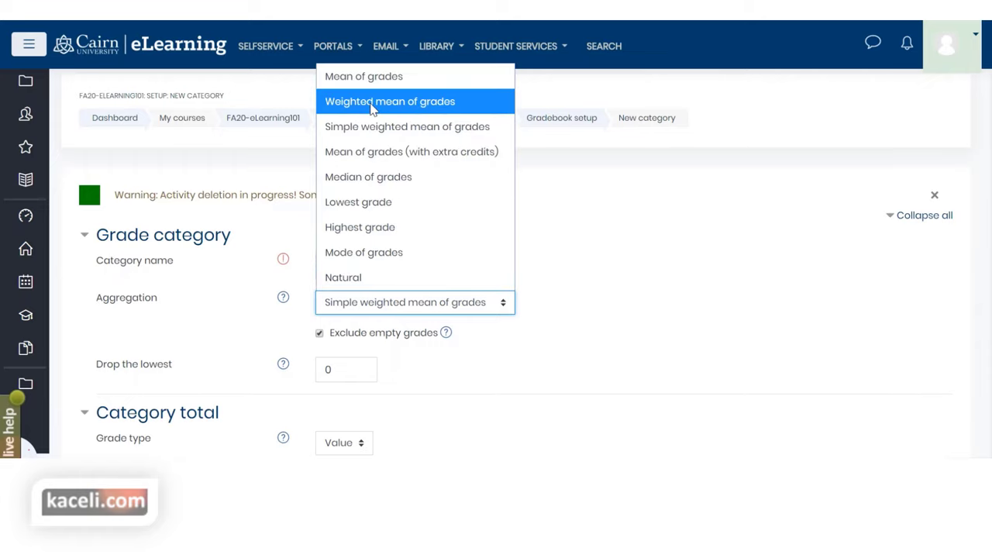
click(361, 128)
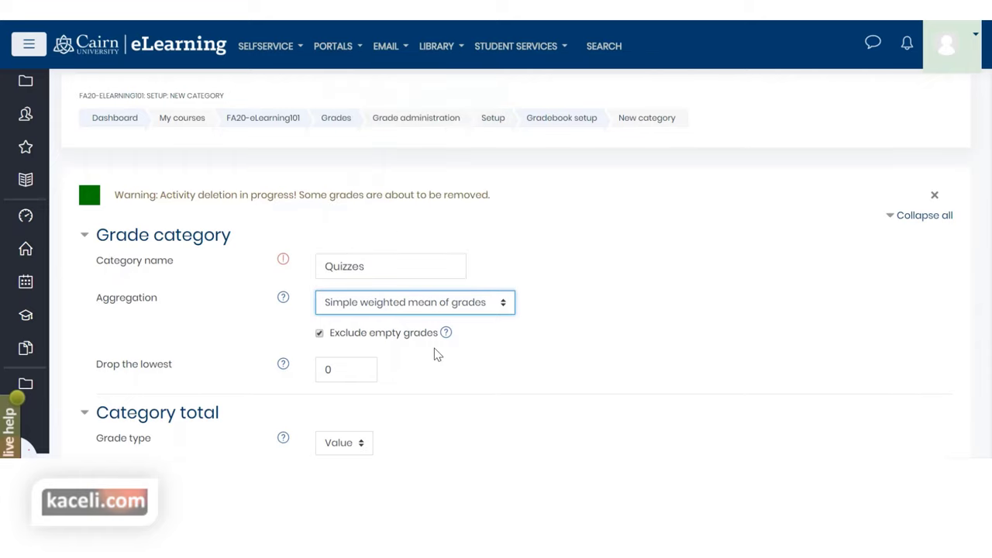
Try dropping the 1 lowest grade in the Quizzes category, and return the setting to 0
click(344, 373)
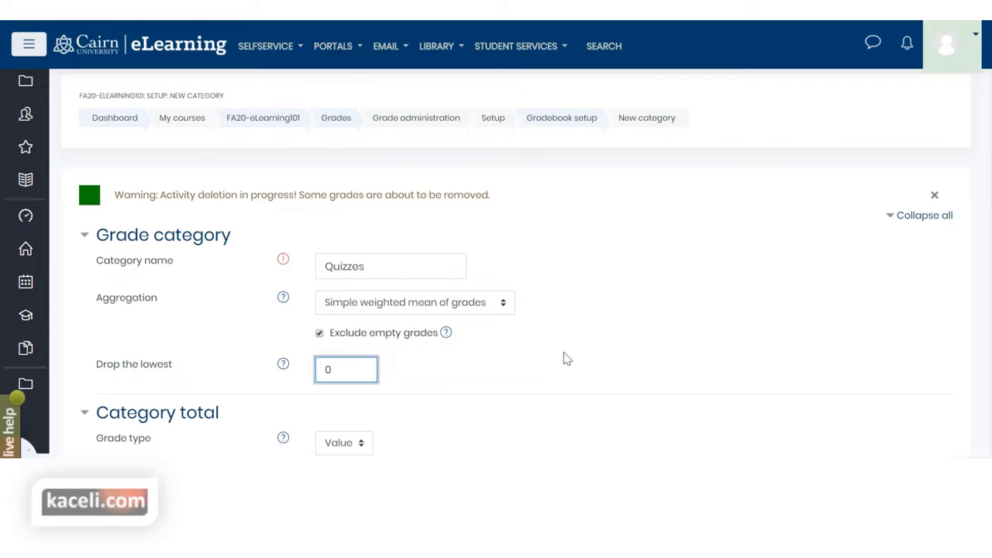
scroll(605, 322, down, 1)
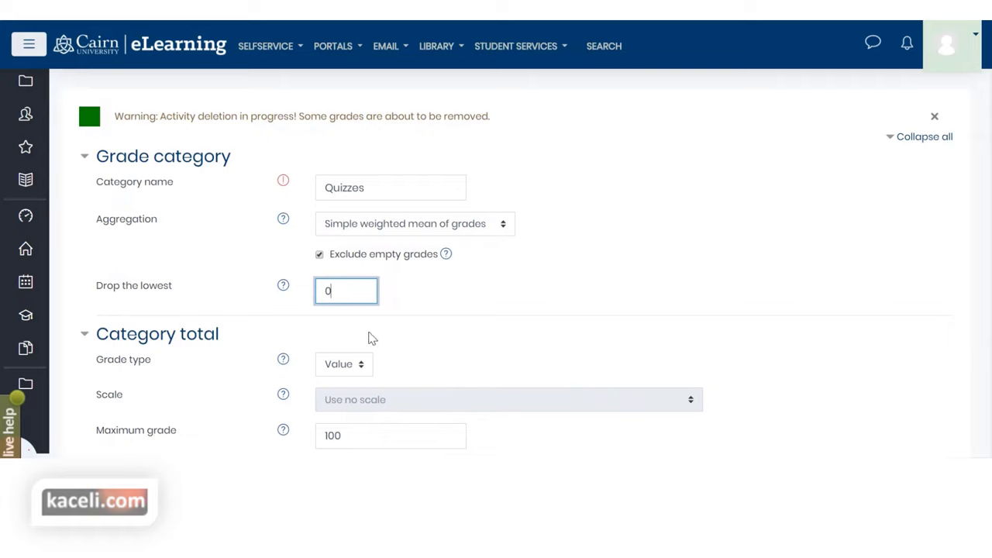
double_click(324, 290)
key(BackSpace)
text(1)
scroll(643, 294, down, 1)
drag(332, 212, 308, 218)
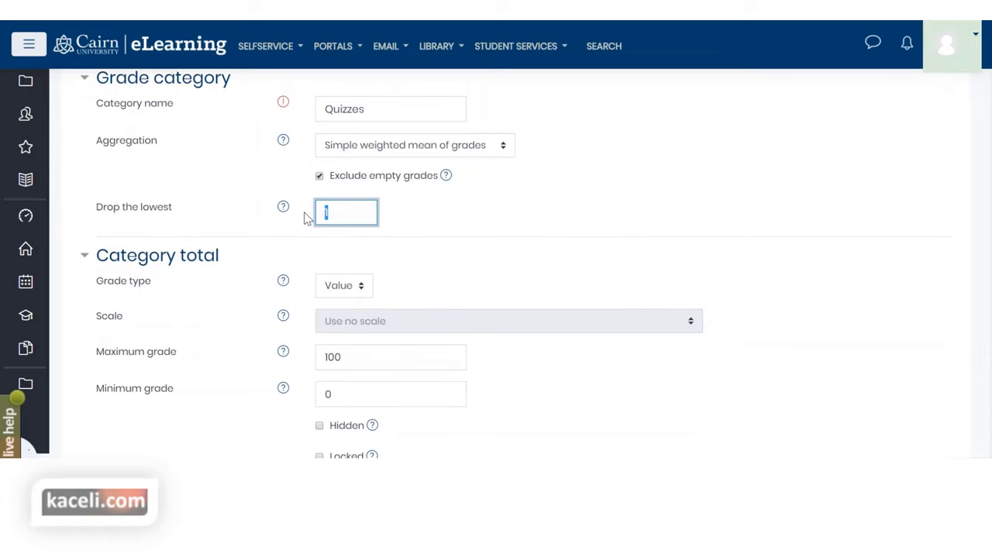
text(0)
Save the Quizzes category and check its placement and aggregation under FA20-eLearning101 in the gradebook setup
scroll(534, 255, down, 3)
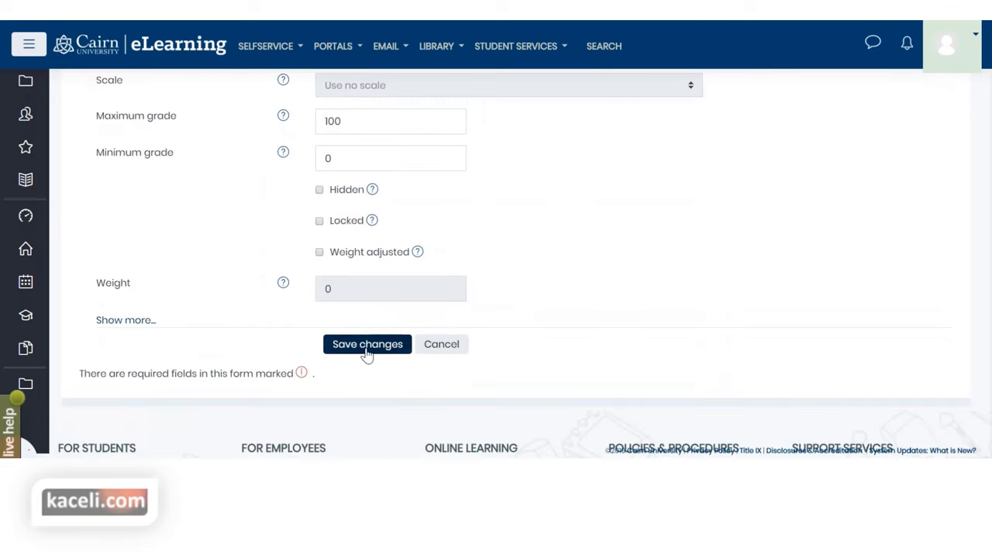
click(369, 347)
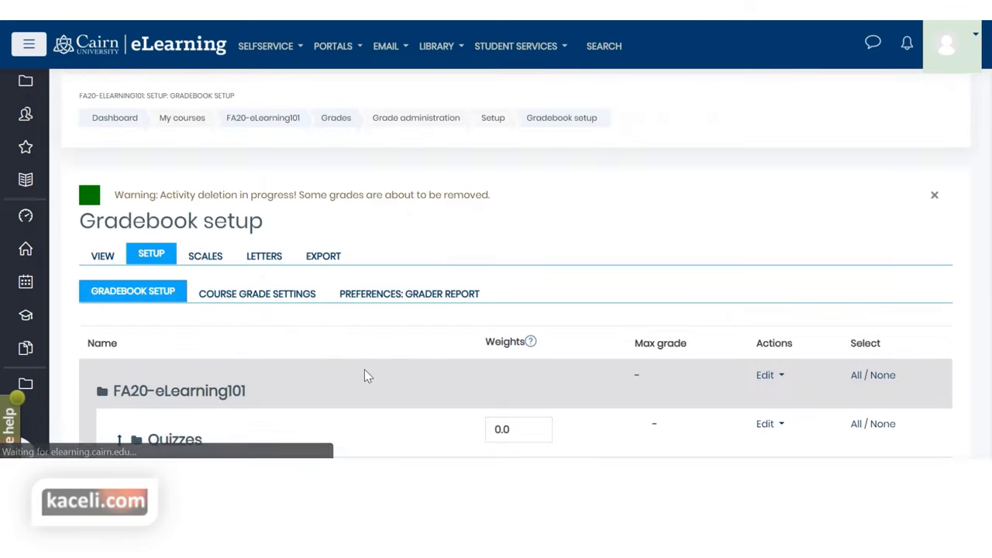
scroll(441, 354, down, 3)
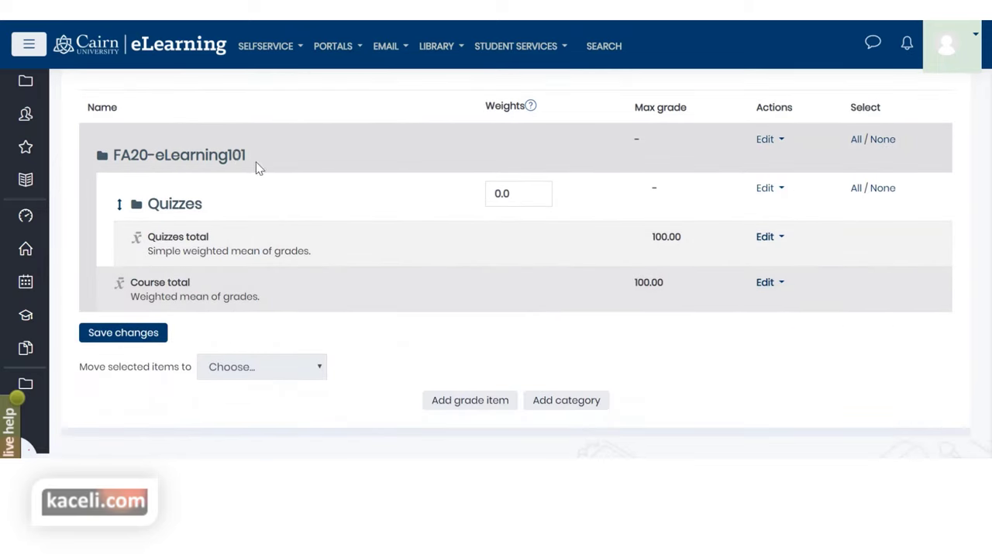
drag(256, 161, 177, 161)
drag(204, 205, 145, 205)
double_click(165, 252)
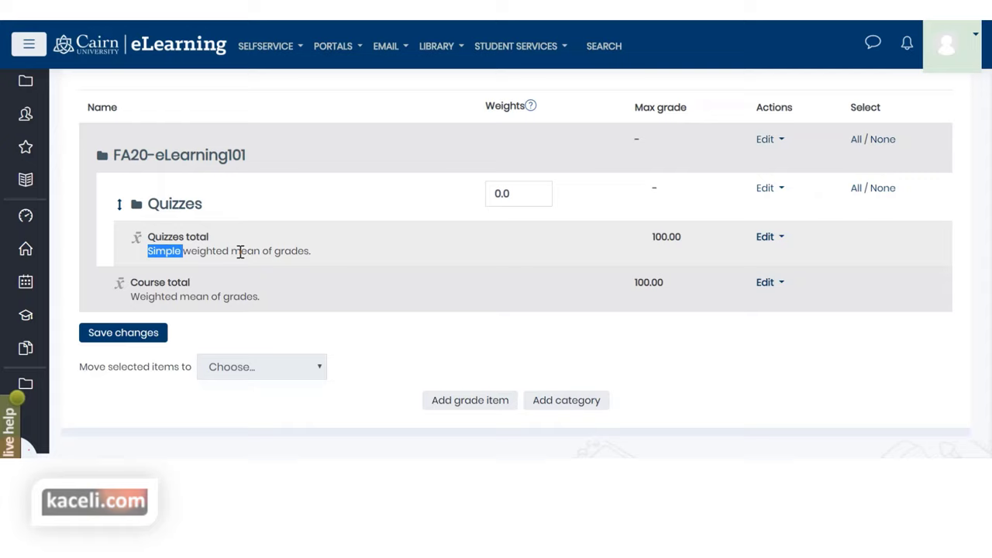
Switch to the syllabus PDF and highlight the two comprehensive exams in the Demonstration of Learning table
click(442, 261)
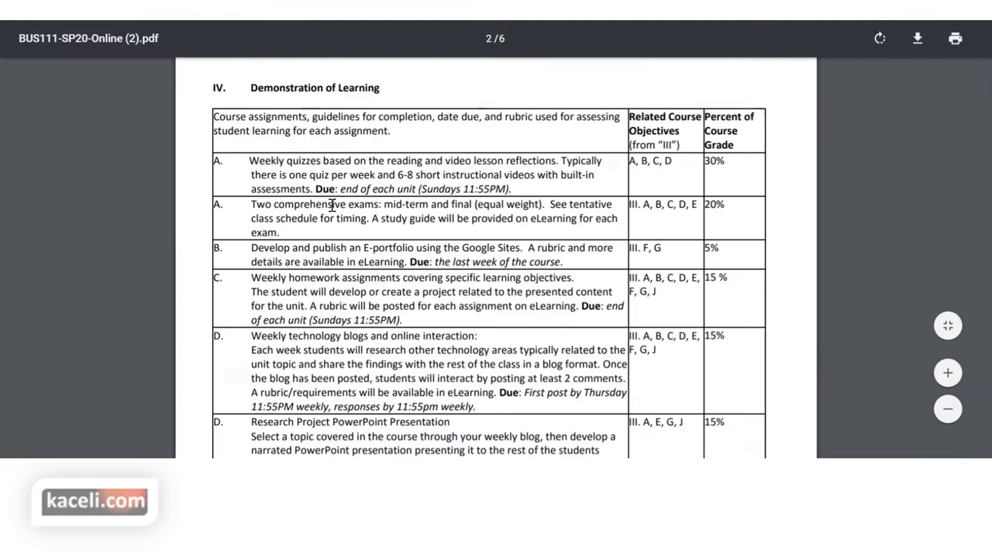
double_click(332, 205)
click(301, 210)
drag(250, 204, 375, 204)
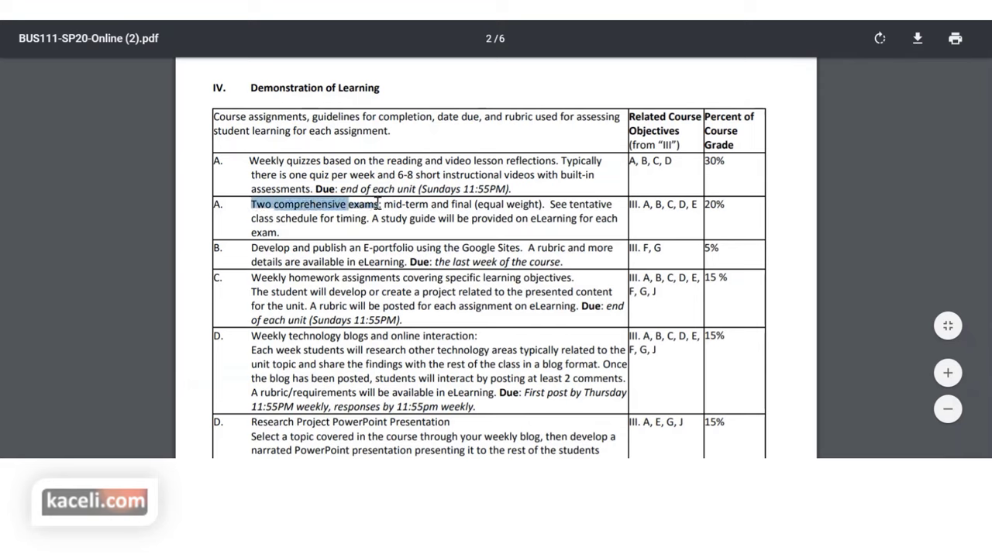
drag(379, 204, 384, 205)
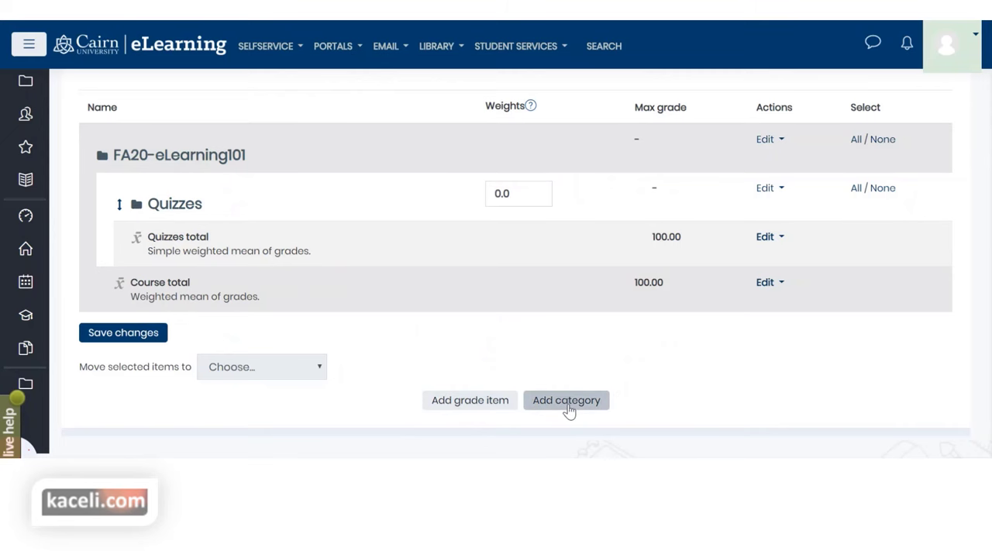
Add and save a grade category named "Exams" that uses Simple weighted mean of grades as its aggregation
click(568, 400)
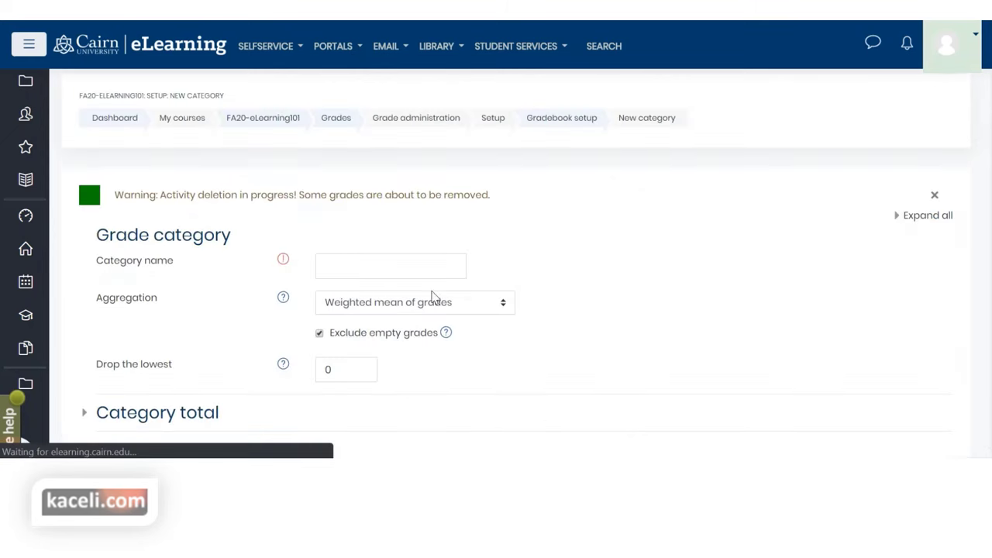
click(376, 267)
text(Exams)
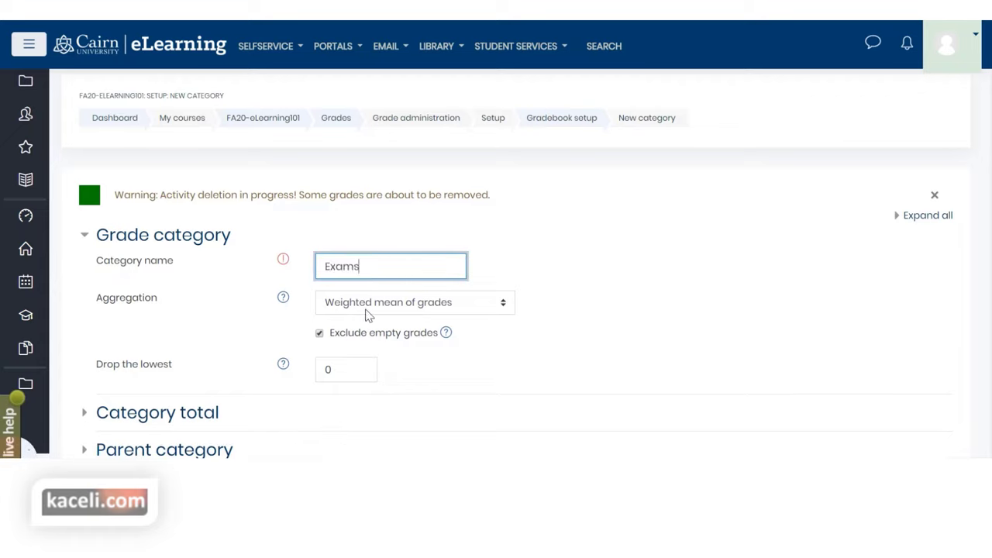
click(374, 305)
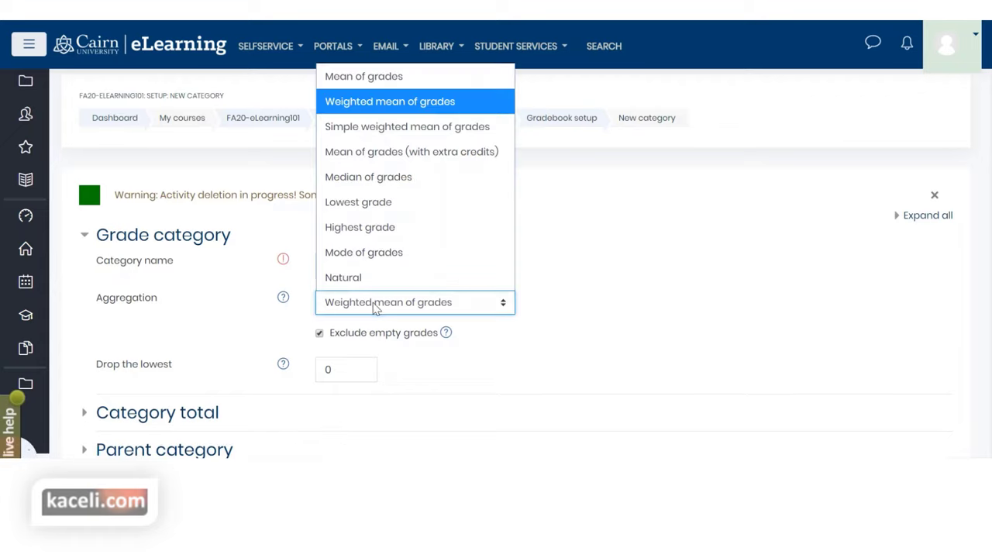
click(373, 130)
scroll(465, 349, down, 2)
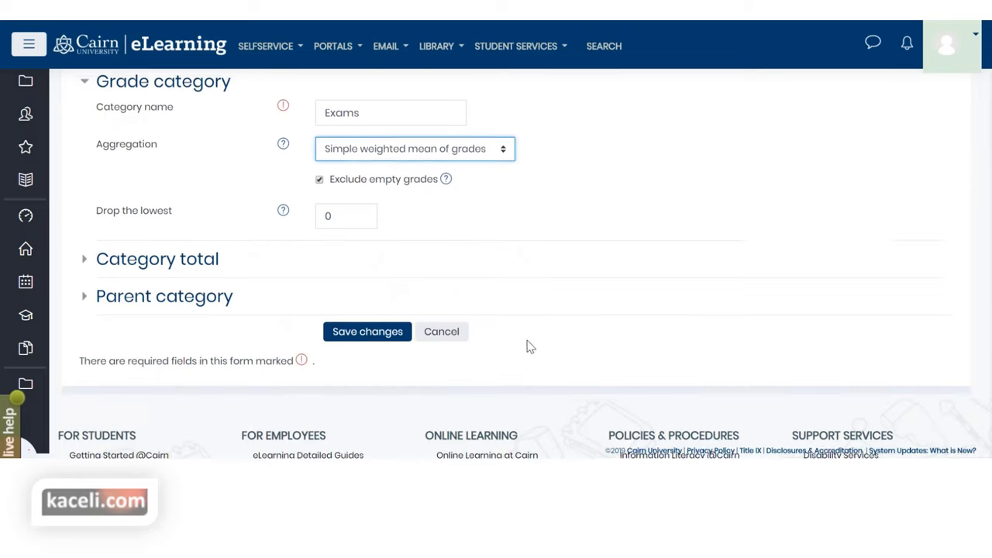
click(369, 328)
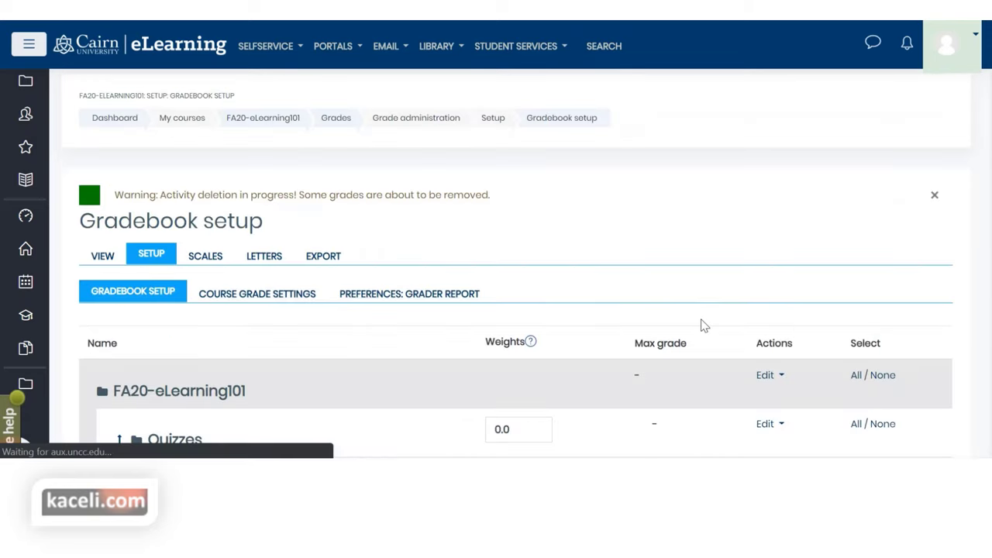
scroll(672, 353, down, 3)
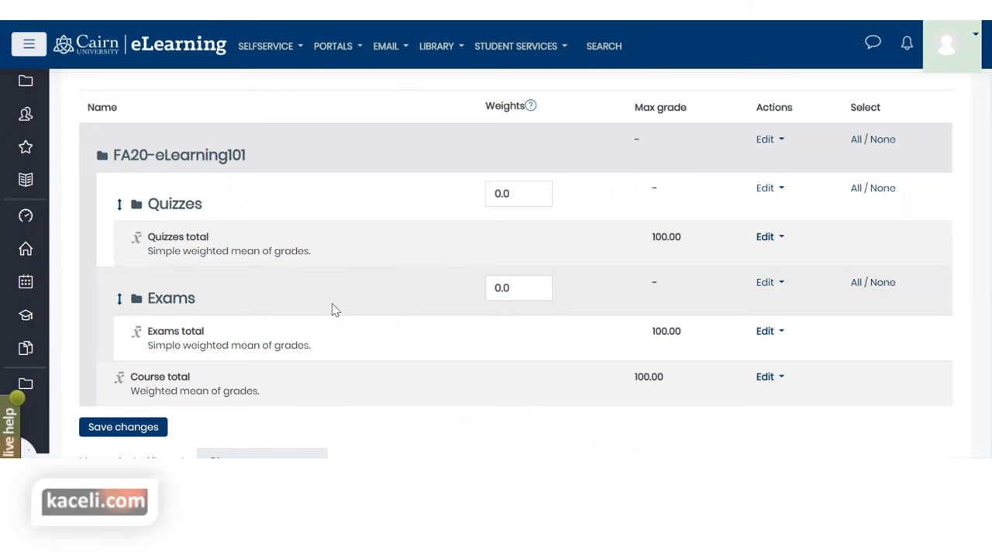
Add and save a grade category named "ePortfolio" that uses Simple weighted mean of grades as its aggregation
scroll(409, 312, down, 2)
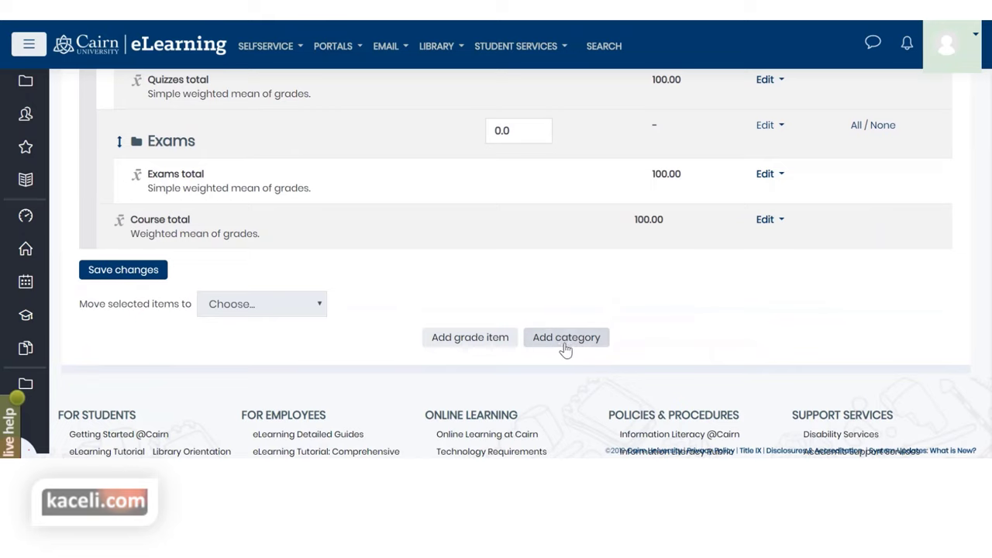
click(565, 341)
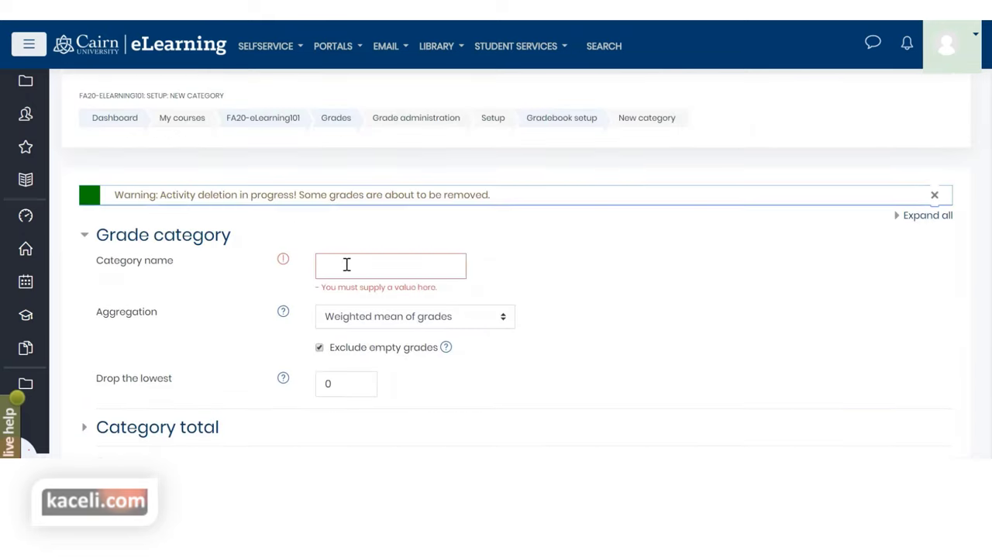
click(346, 264)
text(e)
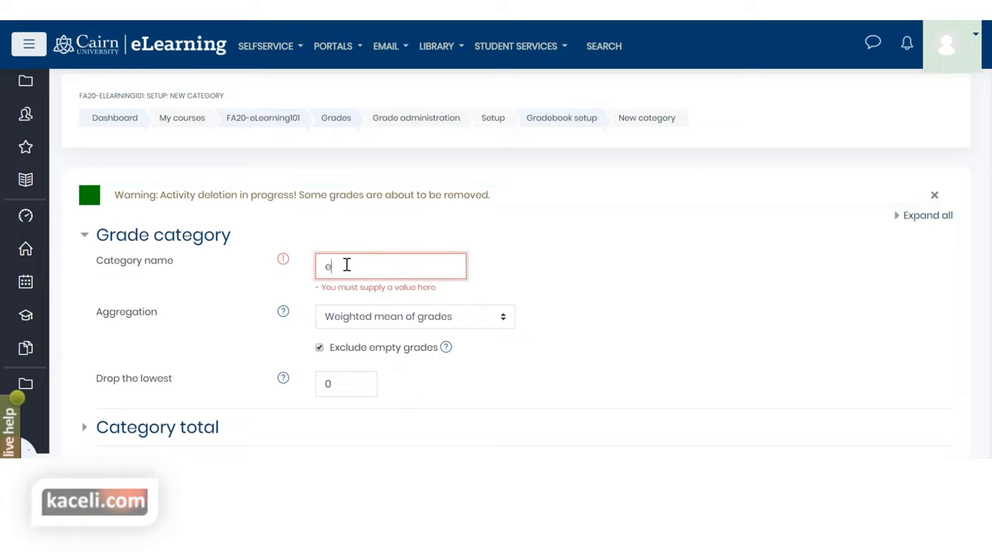
text(Portfolio)
click(379, 318)
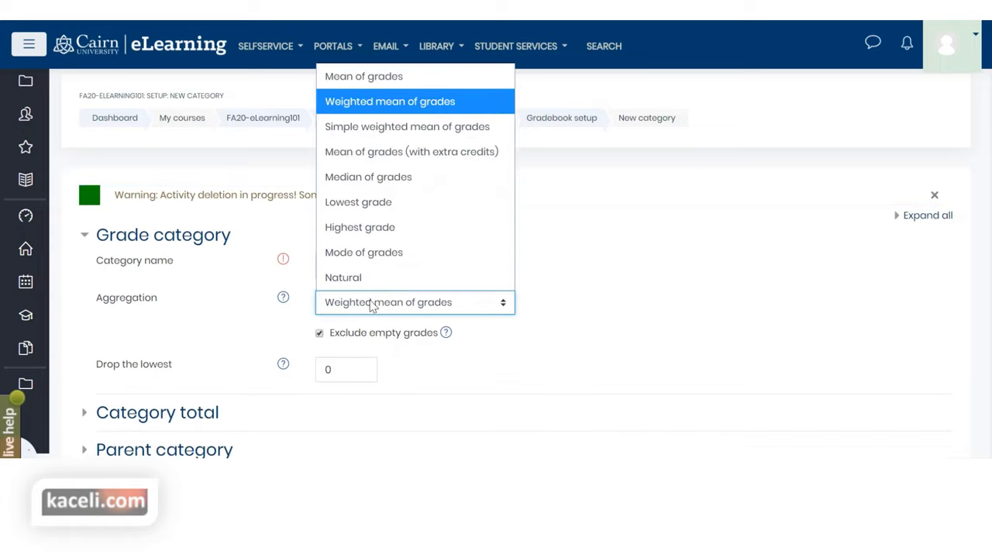
click(359, 128)
scroll(678, 313, down, 4)
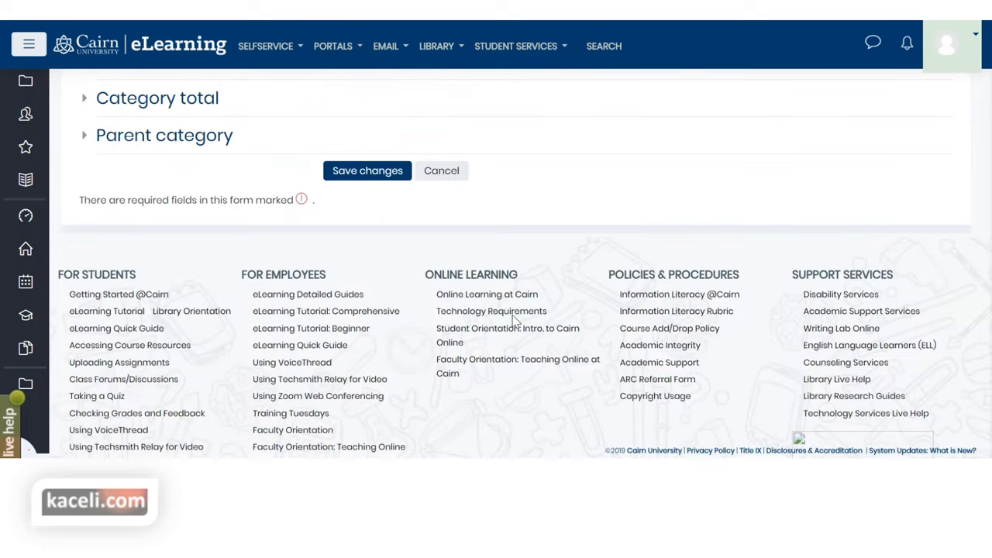
click(397, 176)
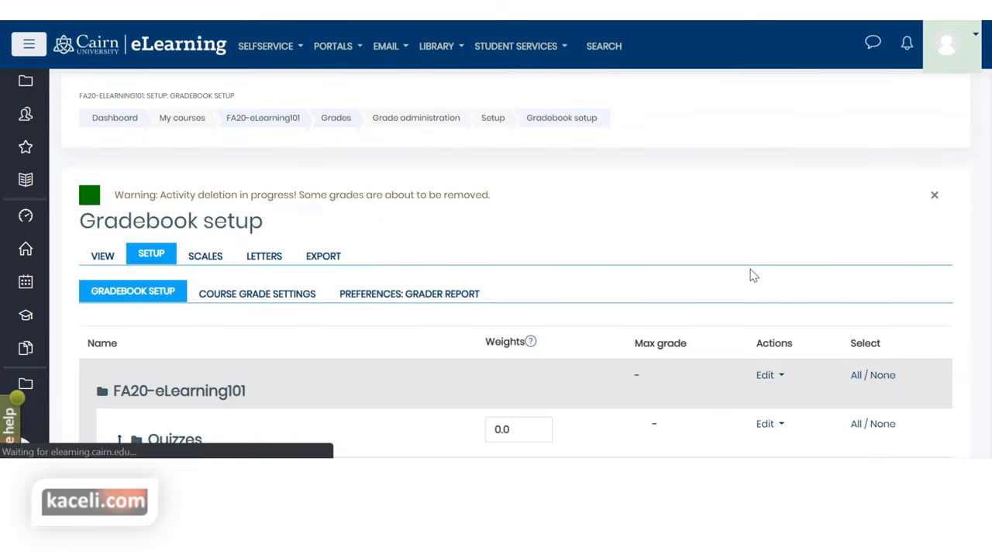
Add and save a grade category named "Homework Assignments" with Simple weighted mean of grades as its aggregation
scroll(648, 279, down, 2)
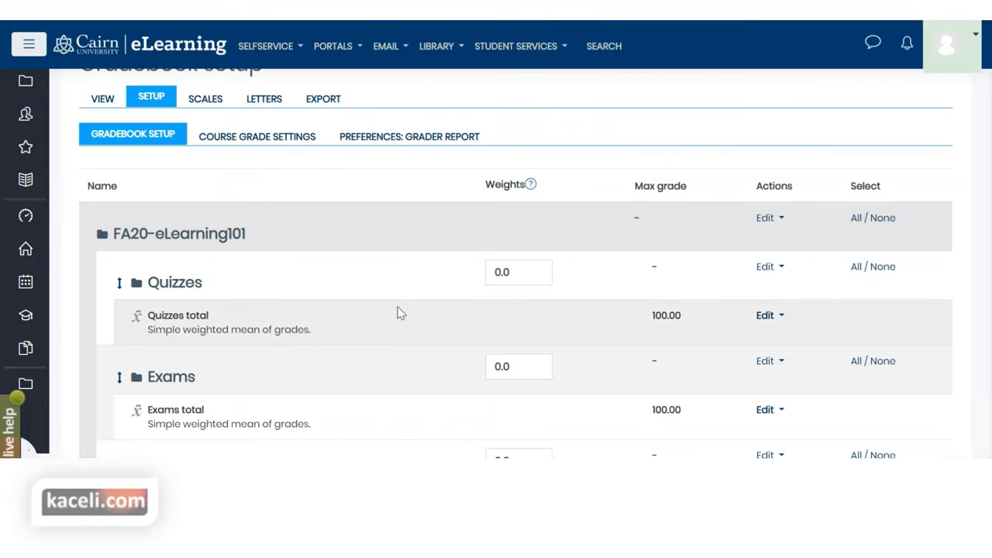
scroll(398, 313, down, 3)
click(548, 431)
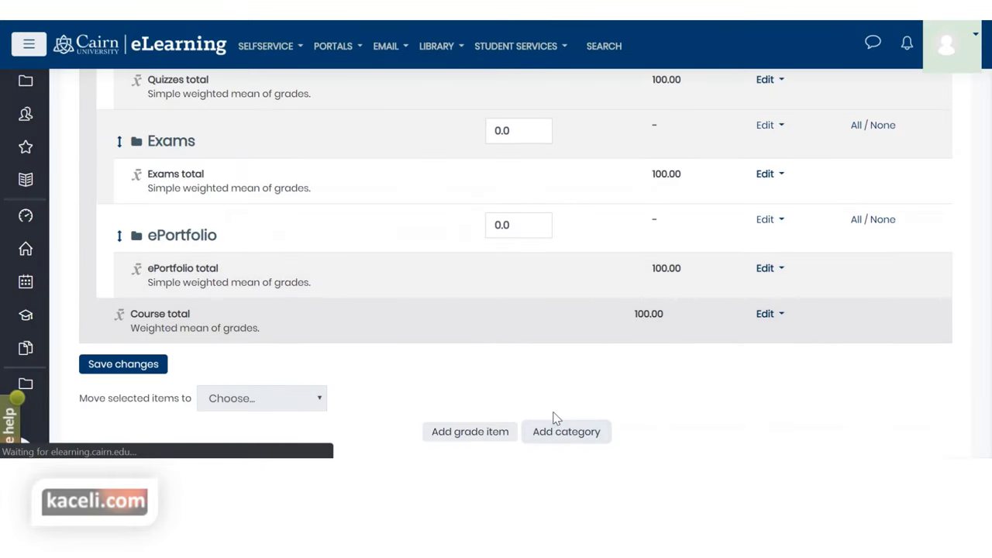
click(361, 268)
text(Ho)
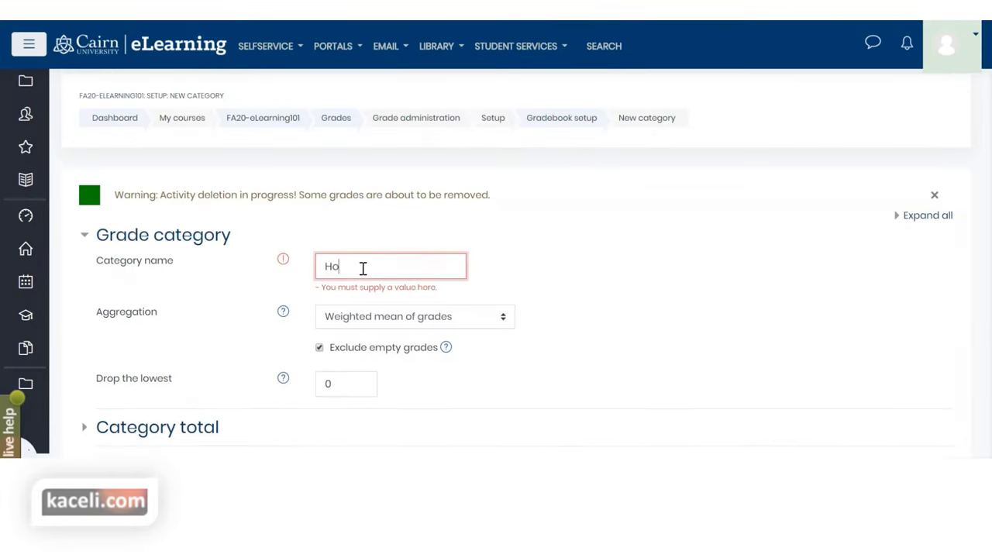
text(mework Assignments)
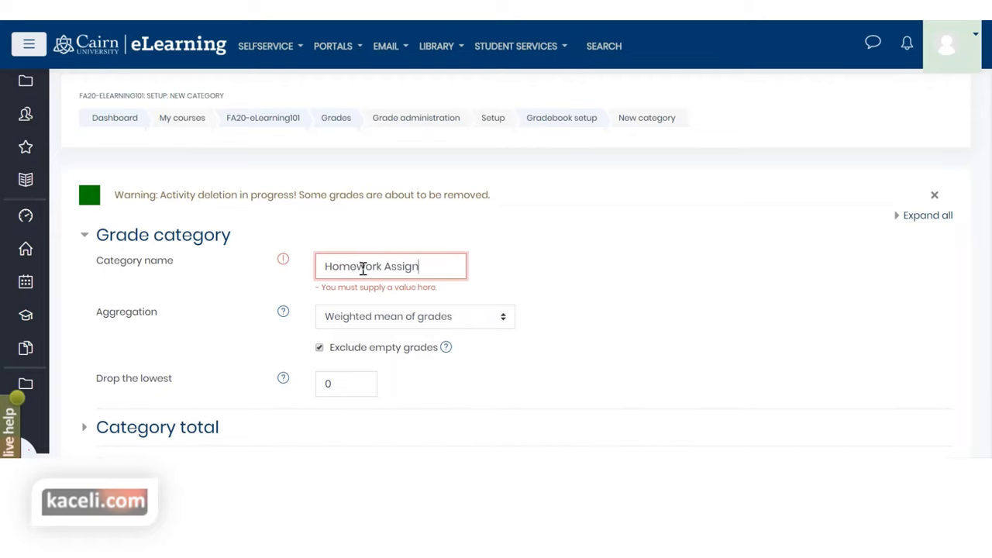
click(365, 316)
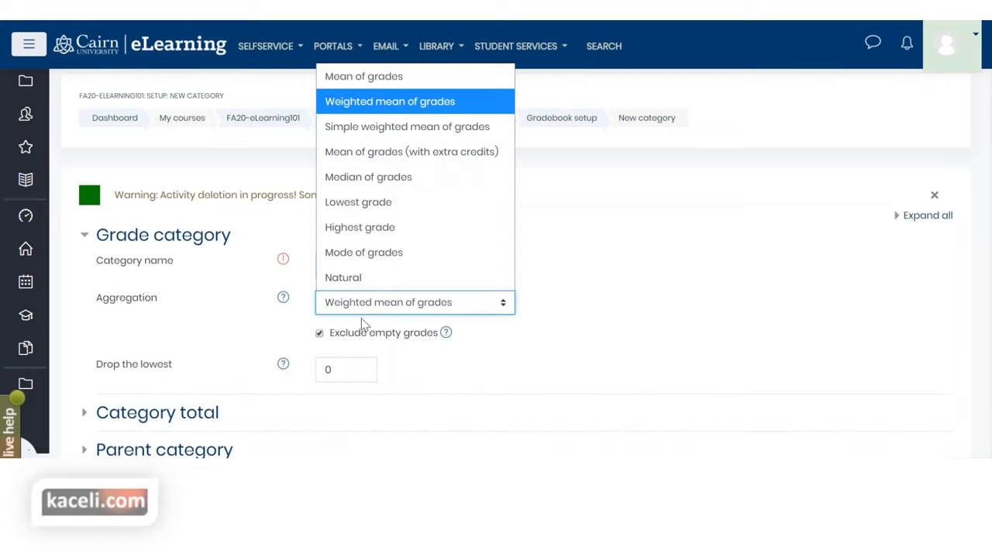
click(358, 134)
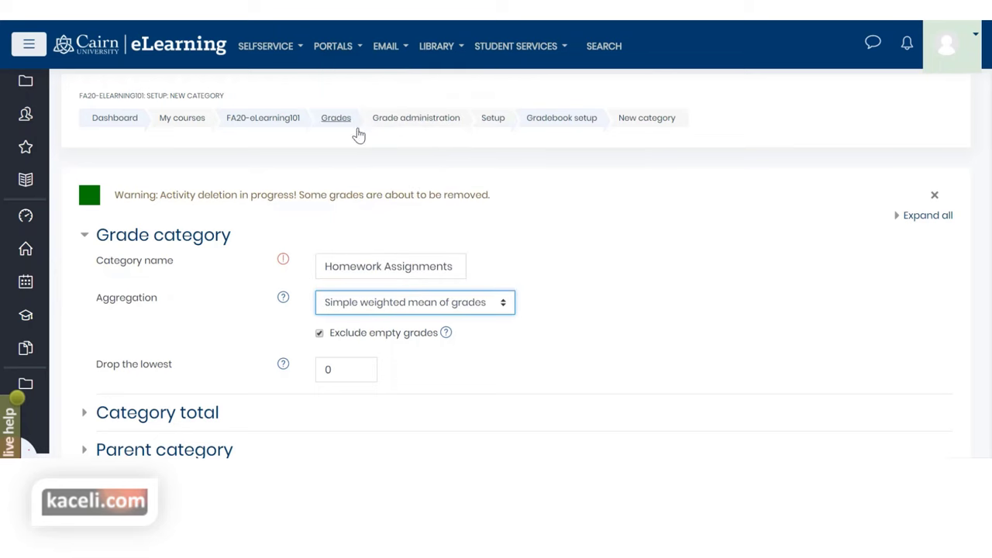
scroll(612, 314, down, 2)
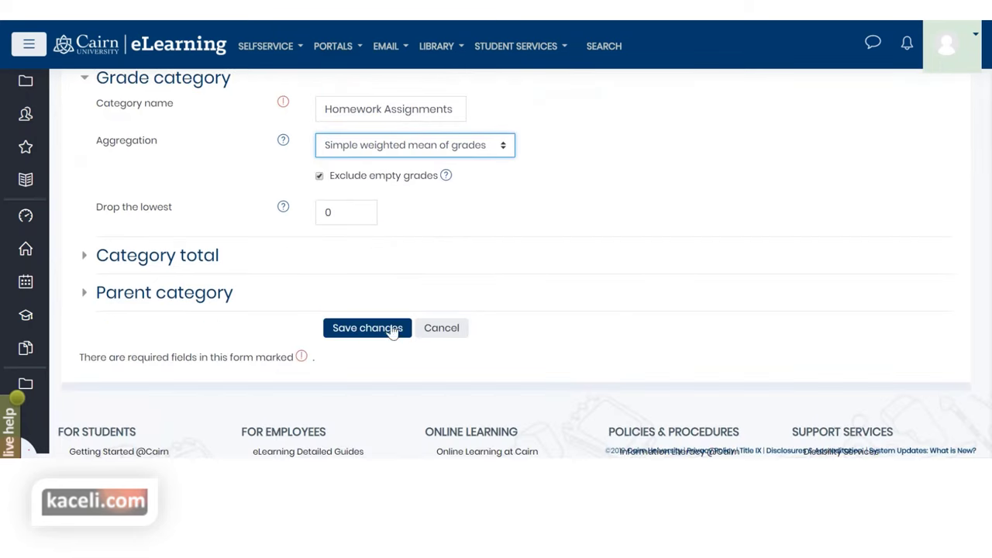
click(392, 328)
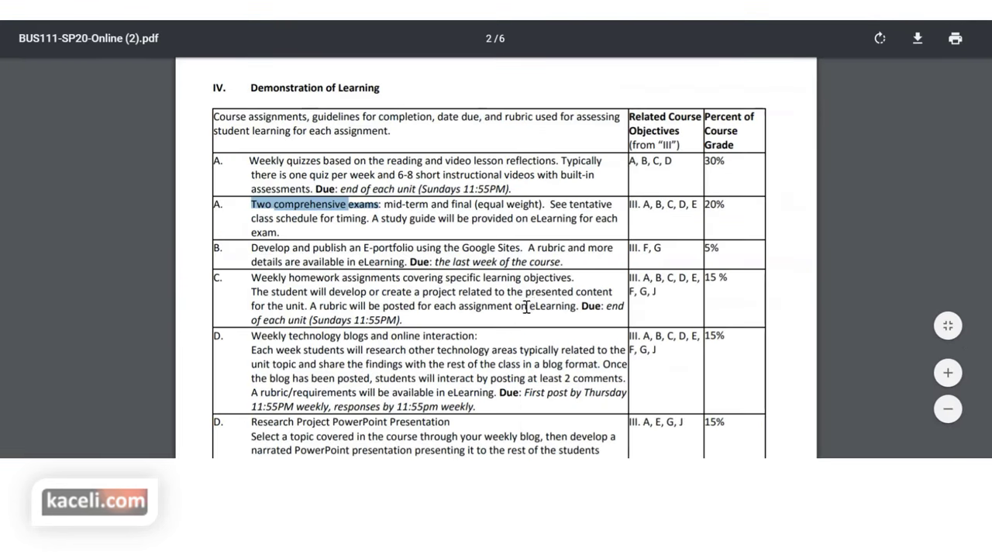
Review the remaining syllabus assignments, and add and save a "Research Projects" grade category aggregated by Simple weighted mean of grades
scroll(526, 307, down, 1)
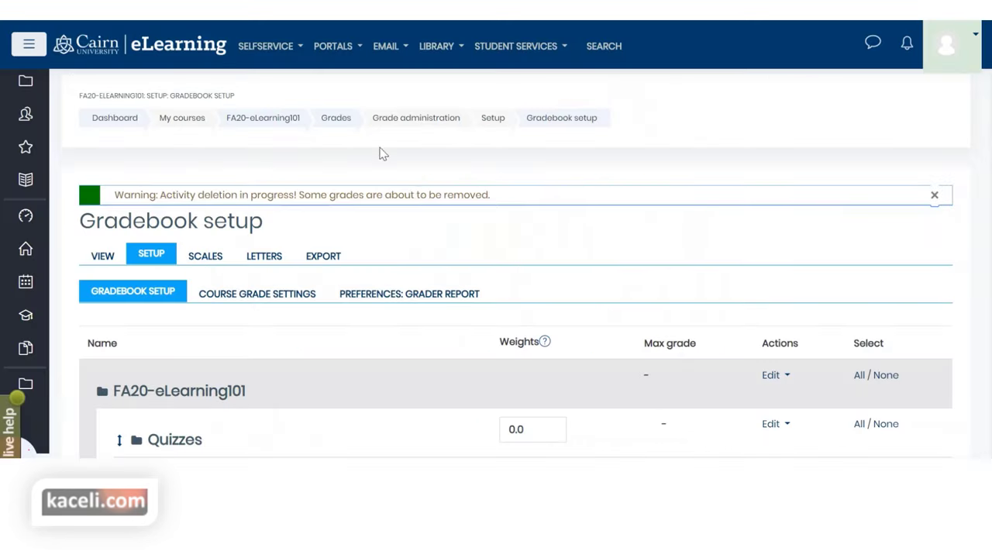
scroll(498, 275, down, 10)
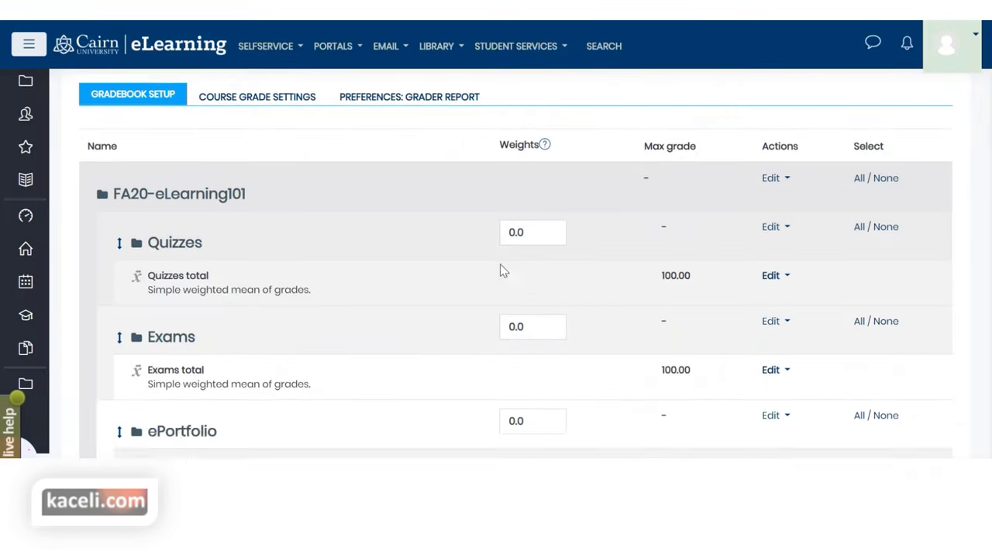
scroll(465, 310, down, 1)
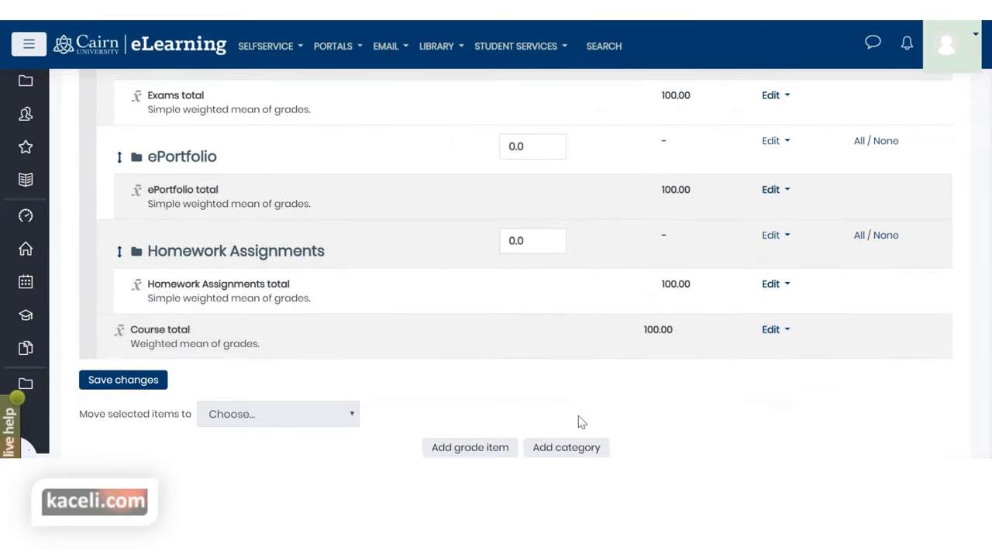
click(565, 439)
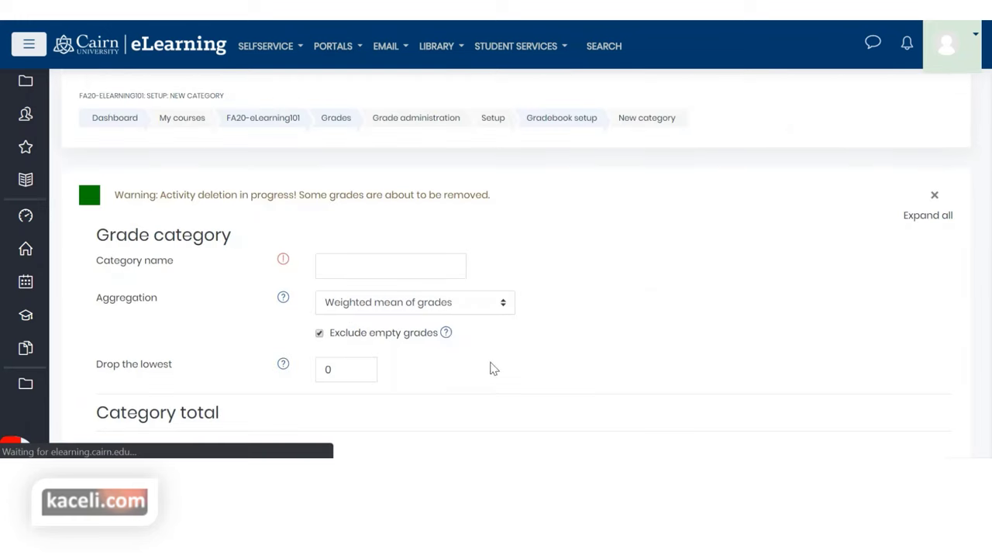
click(372, 262)
text(Res)
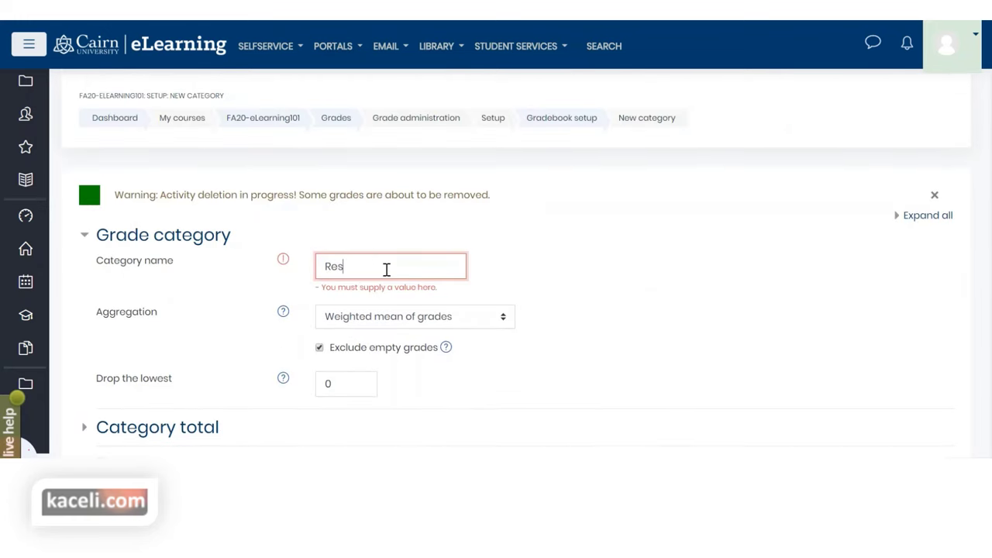
text(earch Projects)
click(443, 323)
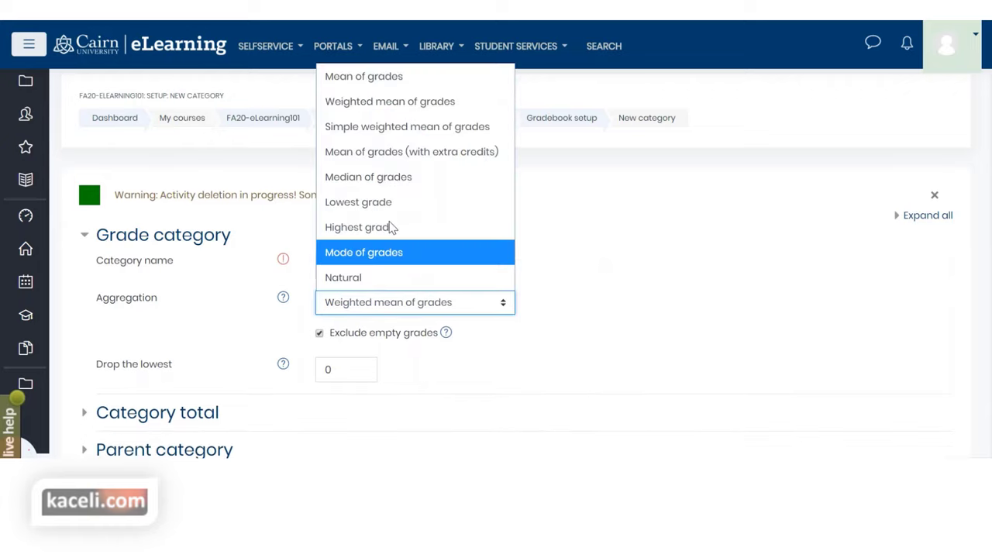
click(368, 132)
scroll(592, 244, down, 5)
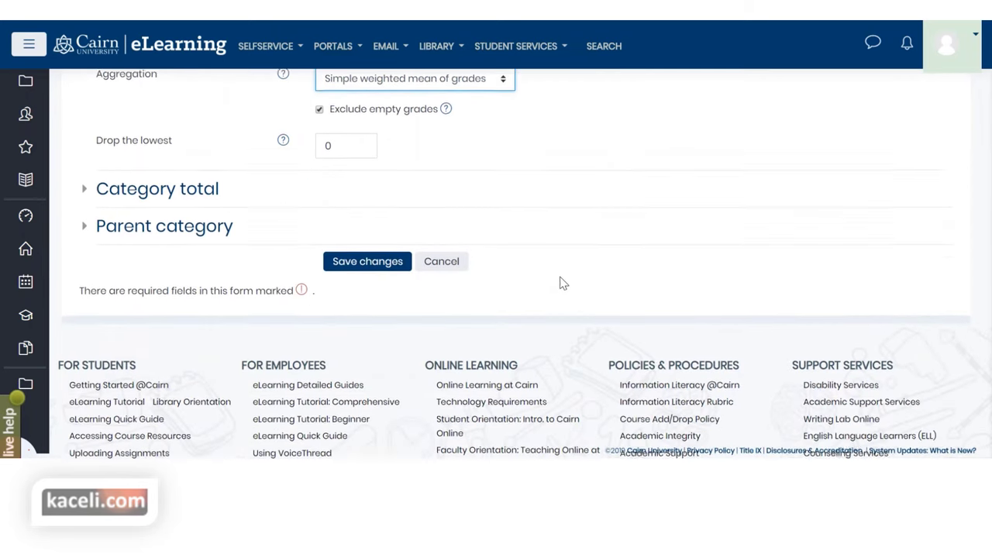
click(367, 251)
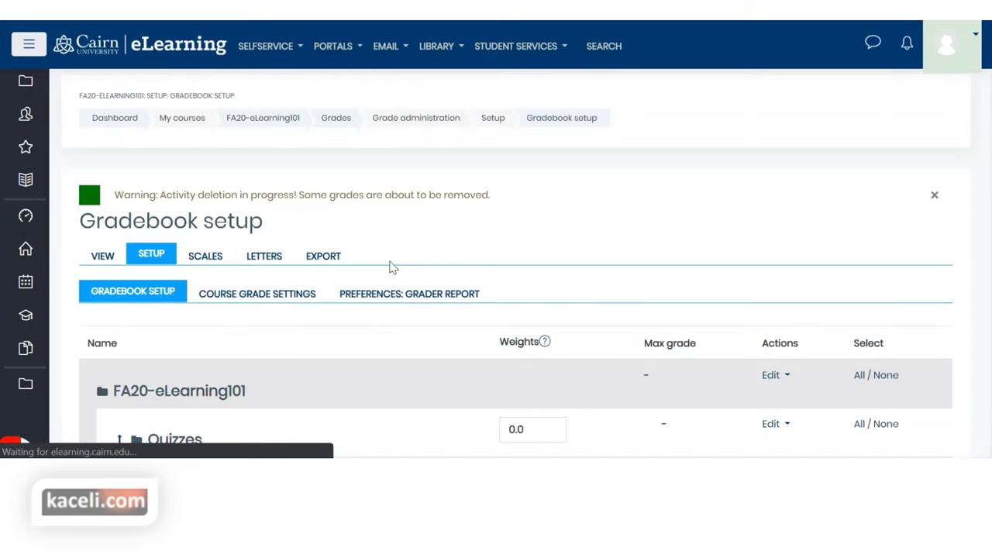
Consult the syllabus grade percentages, and set the gradebook weights to 30 for Quizzes and 20 for Exams
scroll(479, 298, down, 2)
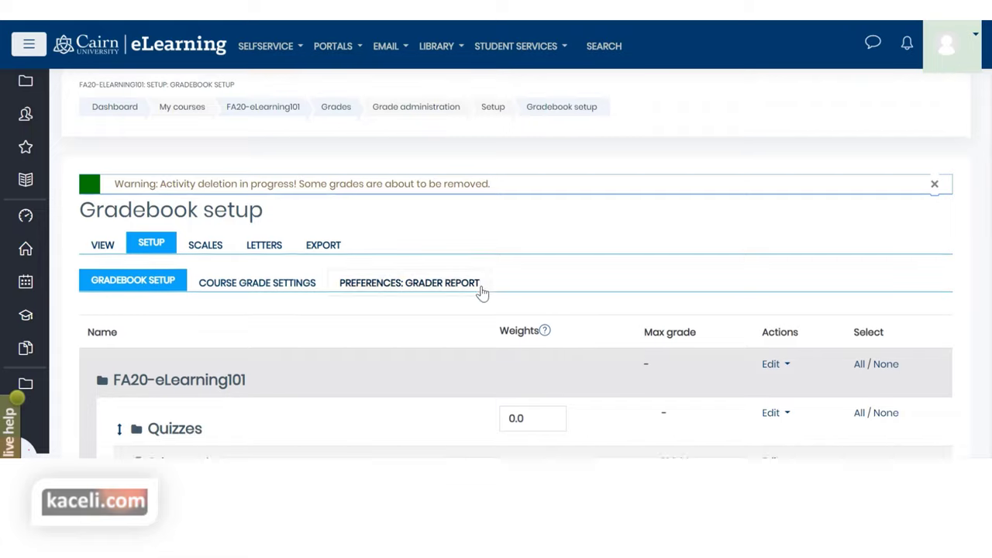
scroll(457, 318, down, 2)
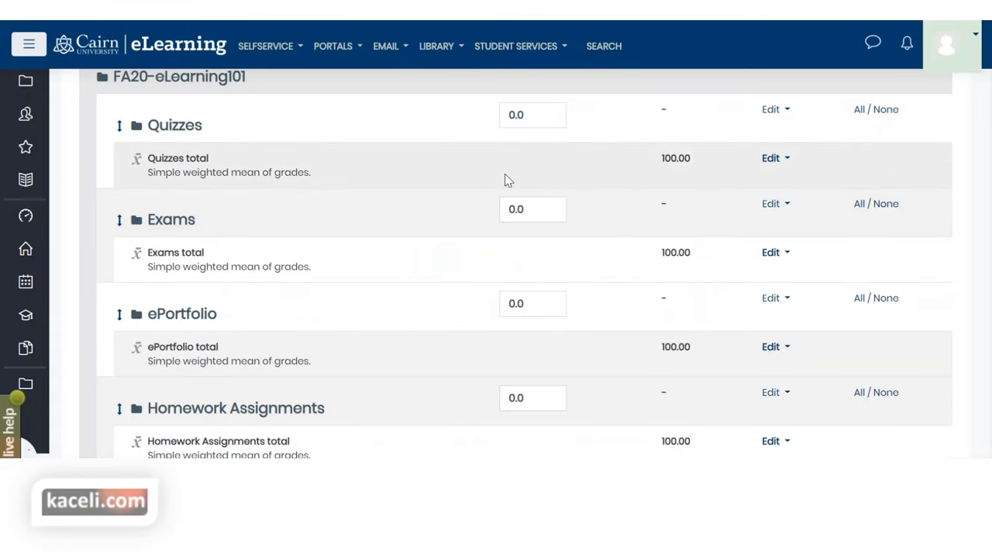
scroll(504, 176, up, 1)
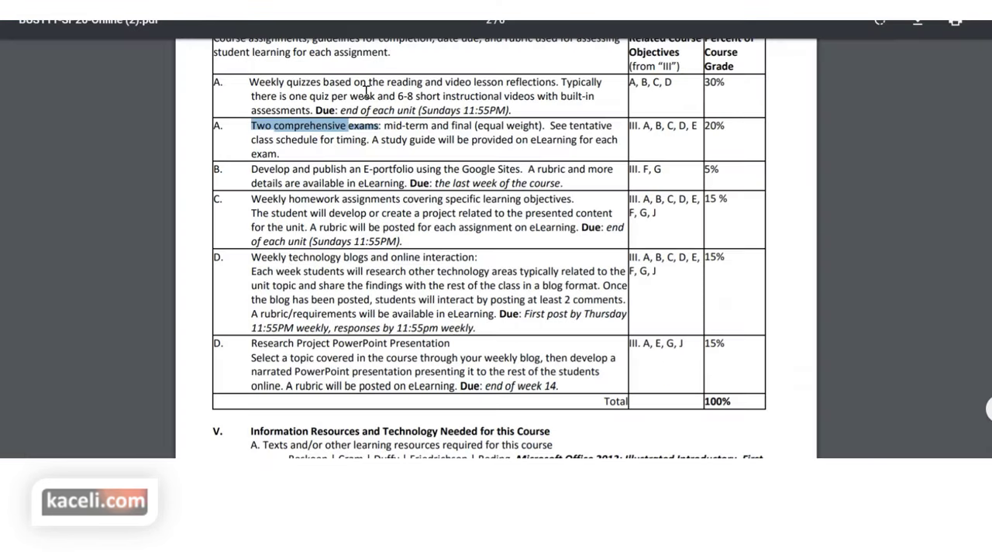
scroll(732, 253, up, 2)
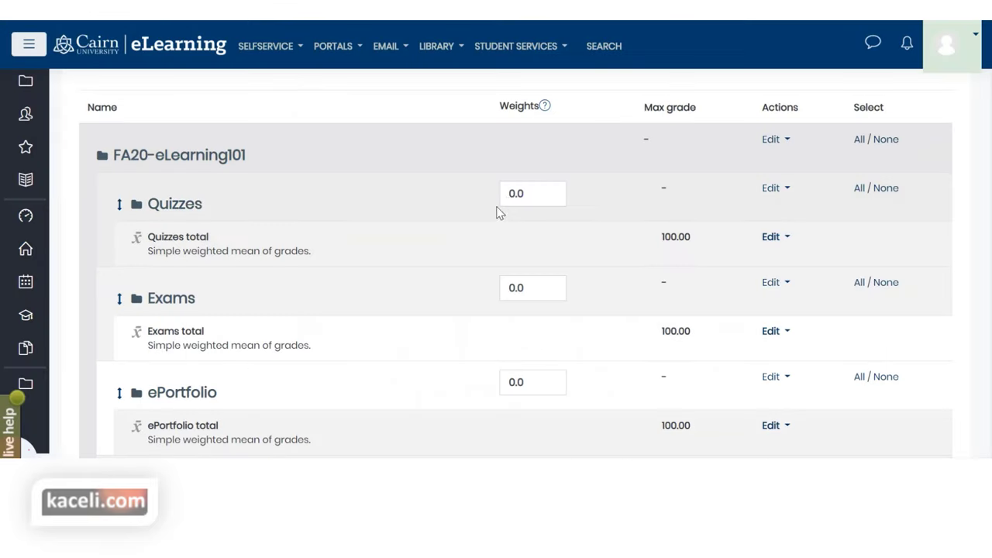
click(501, 195)
drag(501, 195, 546, 192)
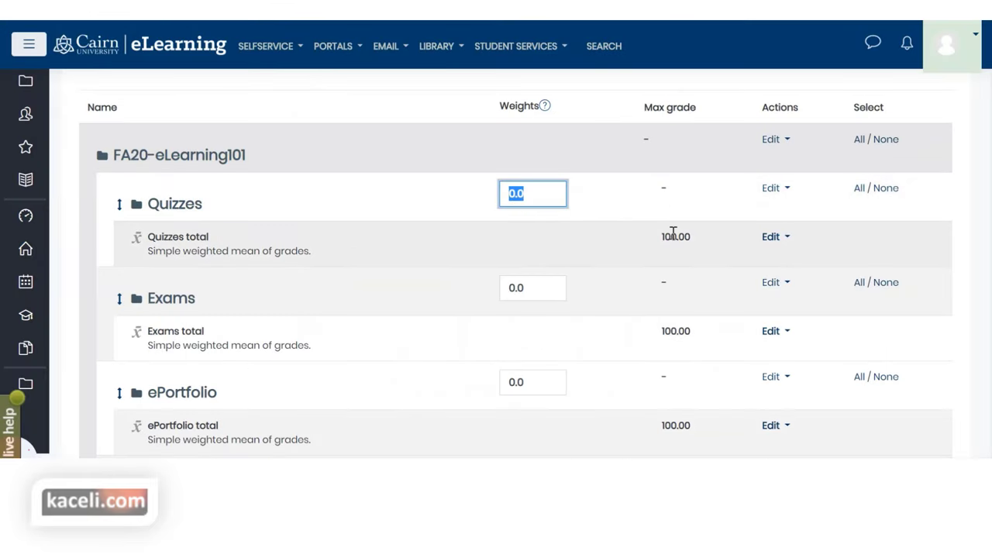
text(30)
drag(543, 294, 475, 300)
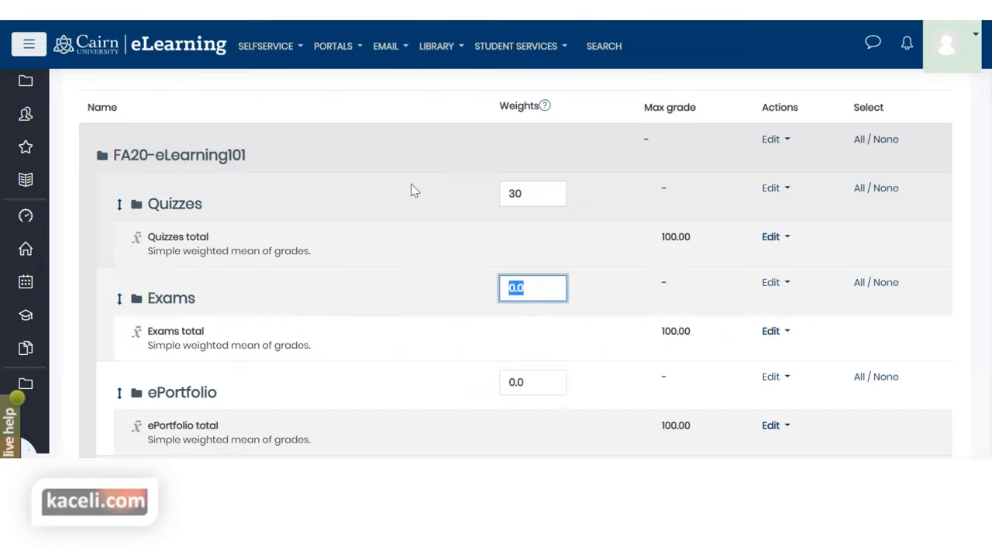
text(20)
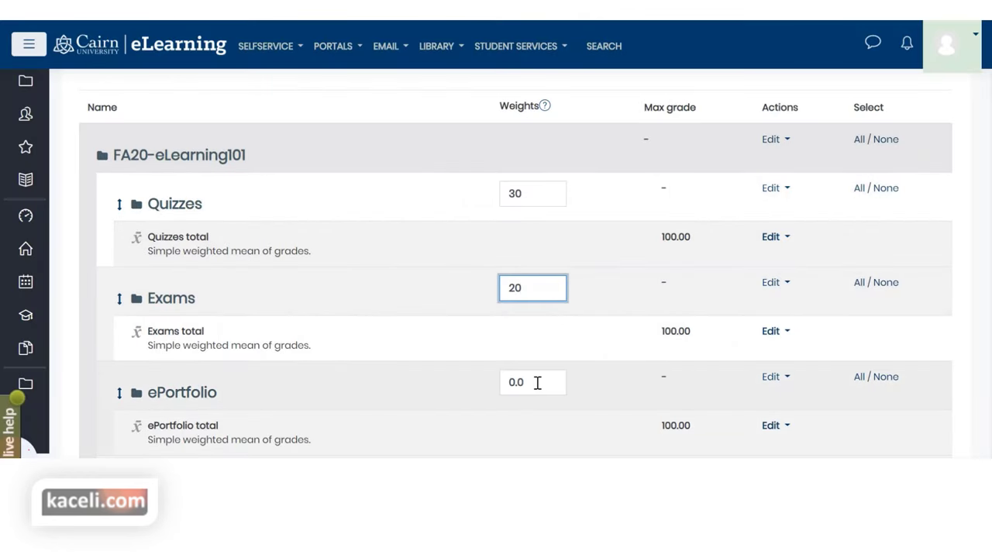
Set the gradebook weights to 5 for the ePortfolio category and 15 for Homework Assignments
drag(535, 381, 505, 385)
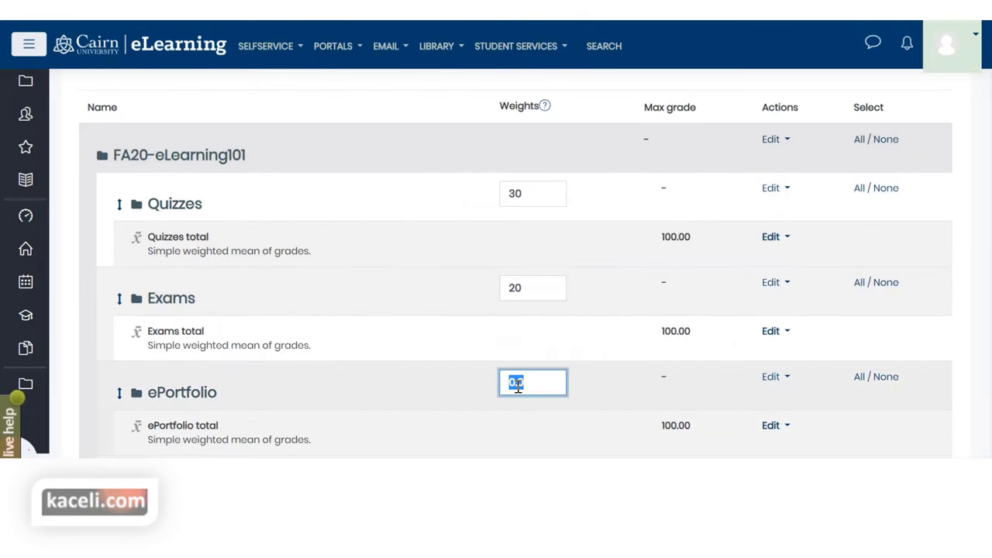
text(5)
scroll(570, 389, down, 1)
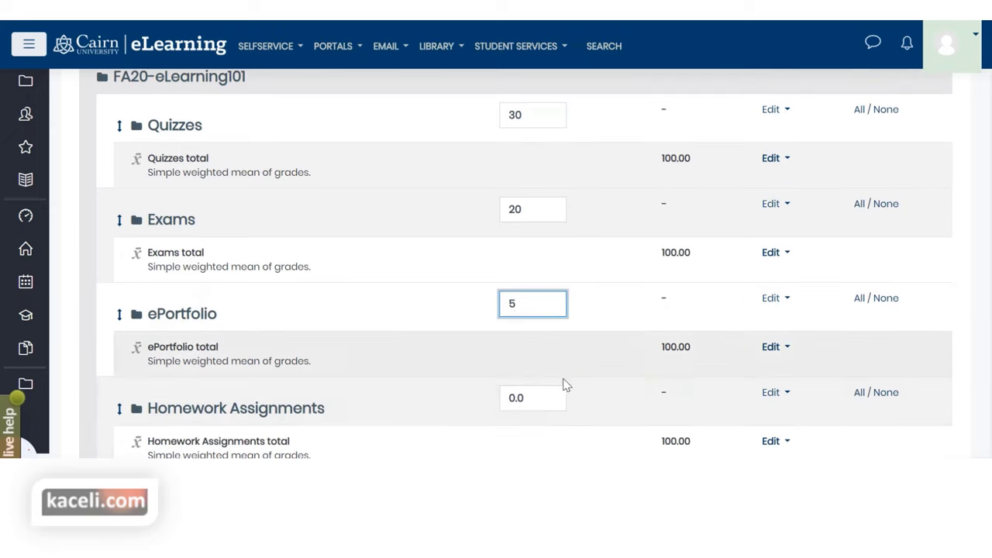
click(518, 397)
drag(503, 398, 545, 400)
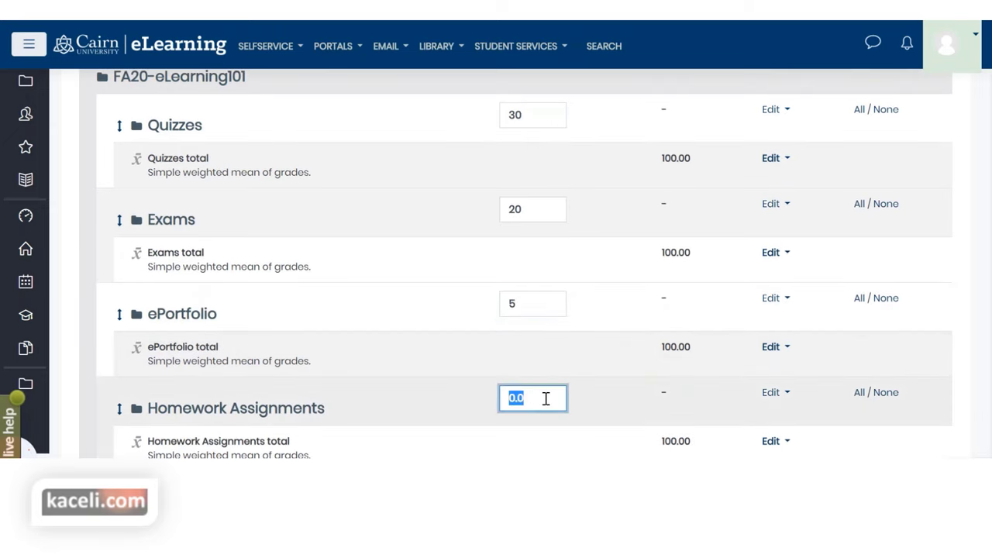
text(15)
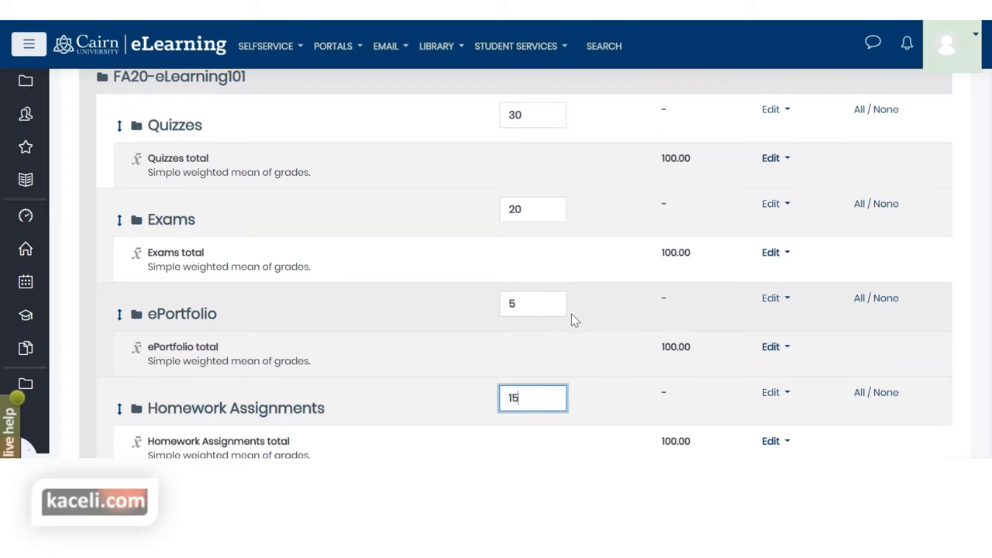
Set the gradebook weight for Research Projects to 30, and save the category weights
scroll(581, 336, down, 2)
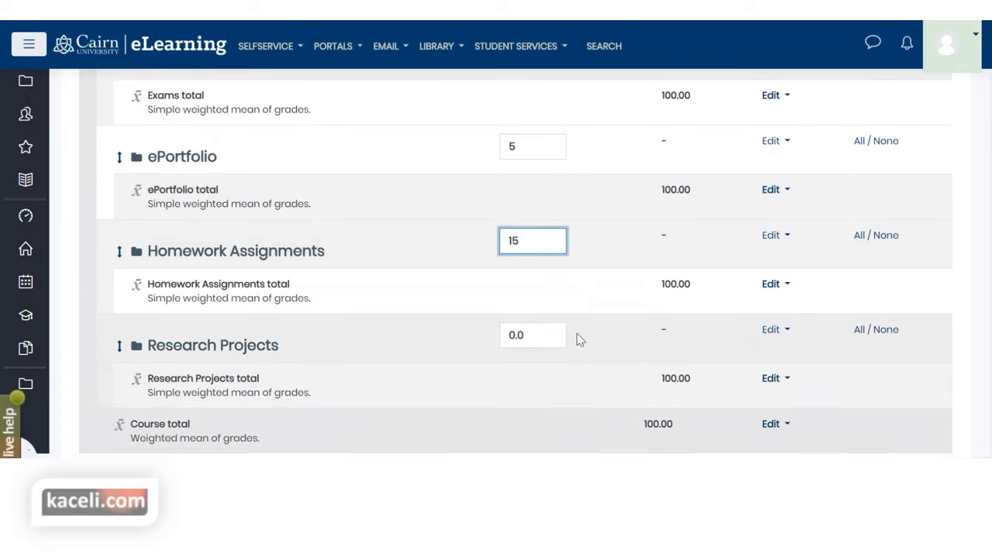
click(535, 337)
double_click(530, 336)
text(3)
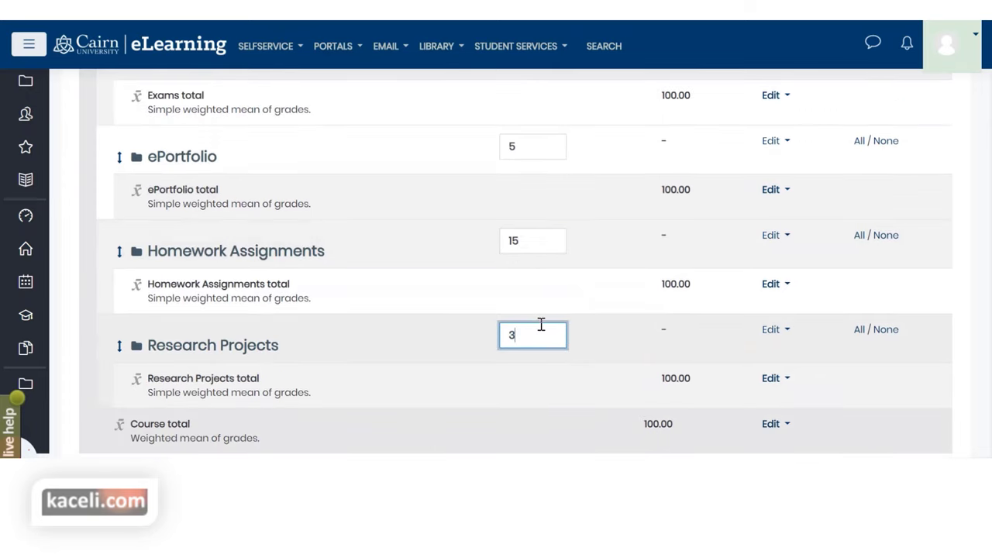
text(0)
scroll(559, 260, up, 1)
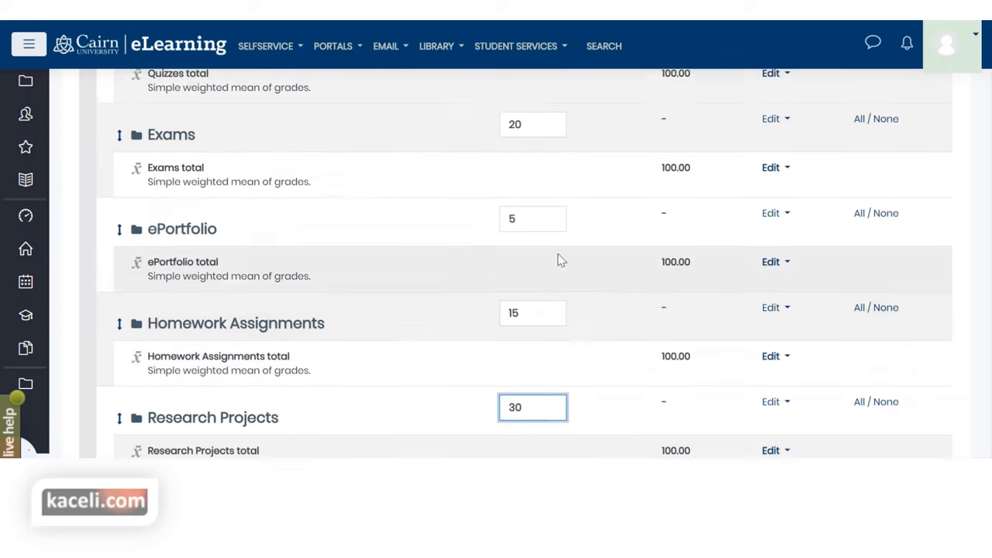
scroll(560, 260, up, 2)
scroll(527, 255, down, 2)
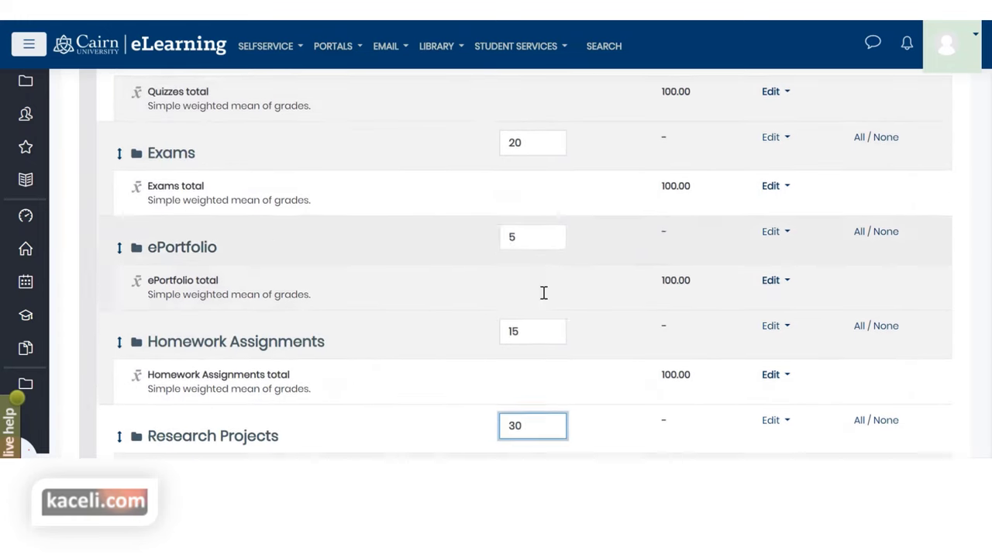
scroll(544, 293, down, 3)
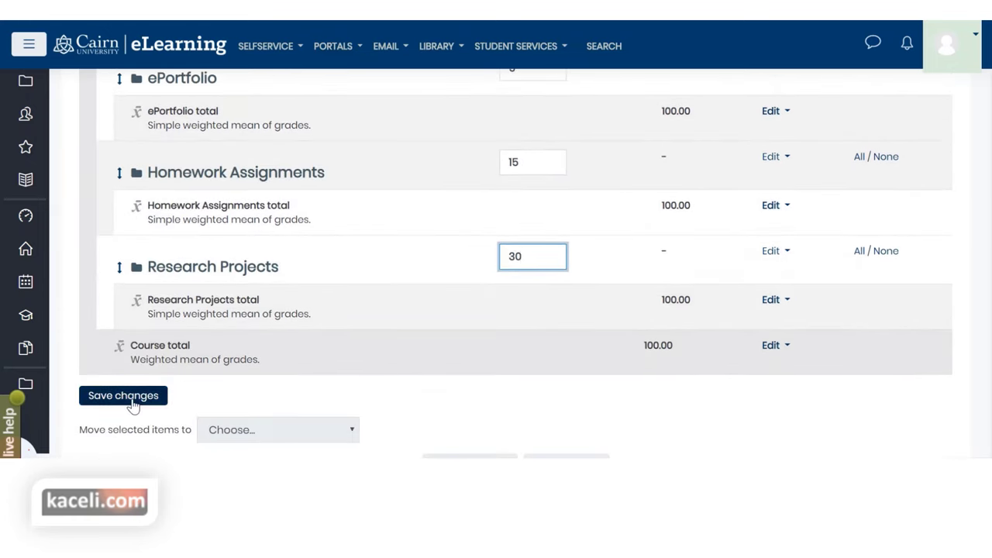
click(124, 396)
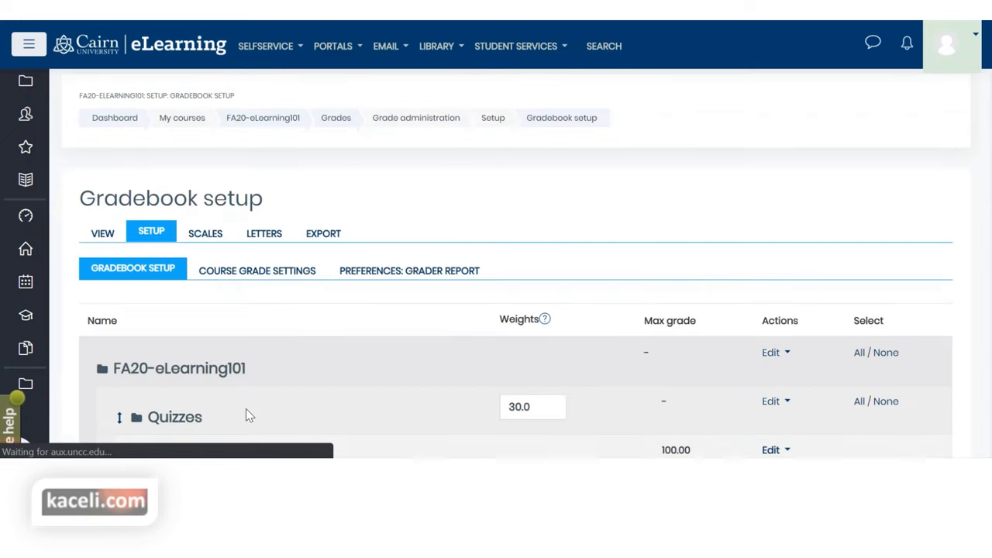
Review the saved weights and the aggregation method listed under each grade category, from Quizzes through Research Projects
scroll(241, 338, down, 3)
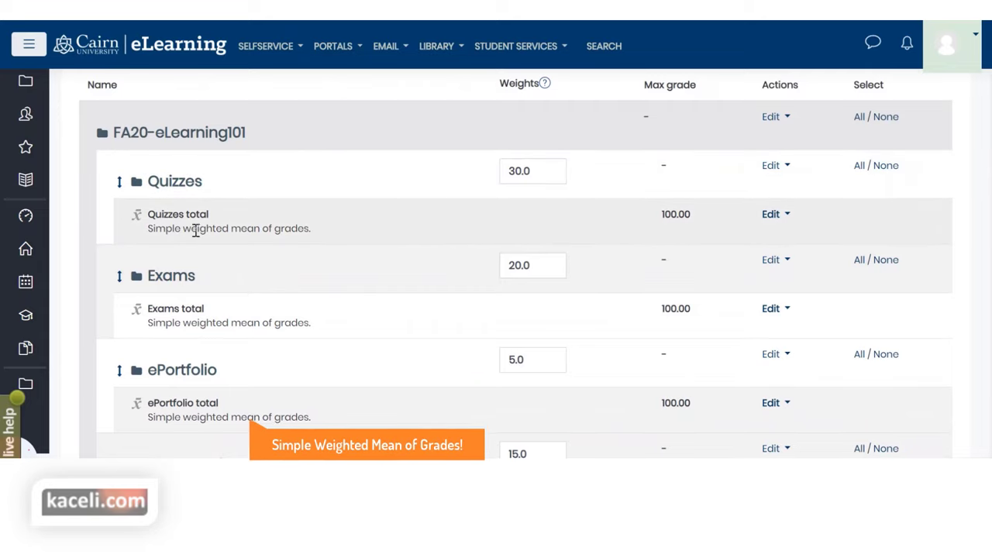
drag(199, 228, 156, 226)
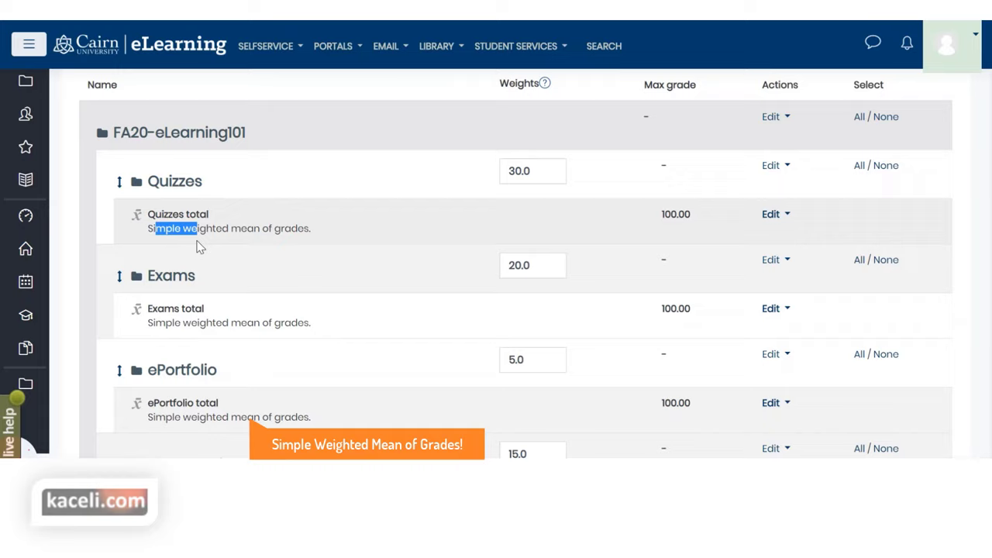
click(309, 249)
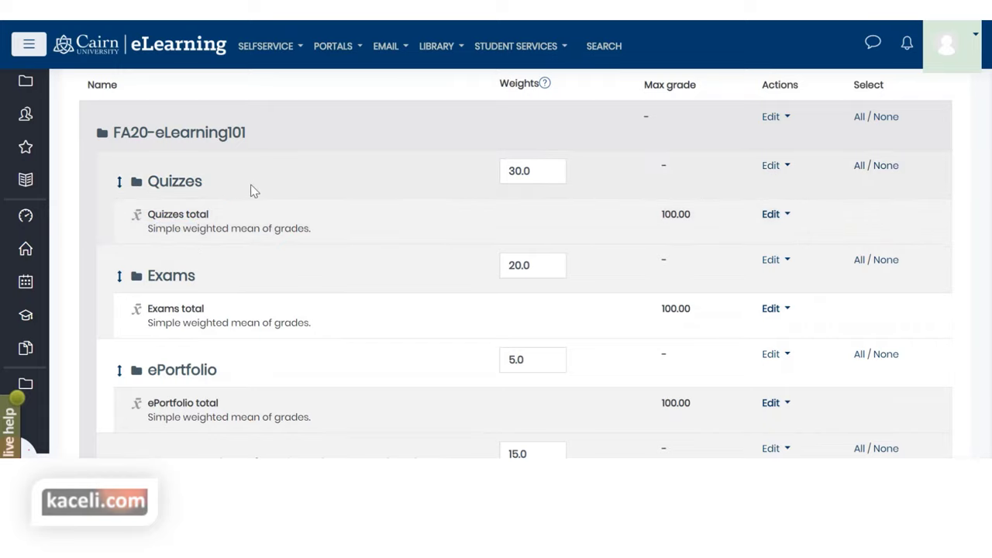
drag(196, 276, 147, 276)
click(165, 324)
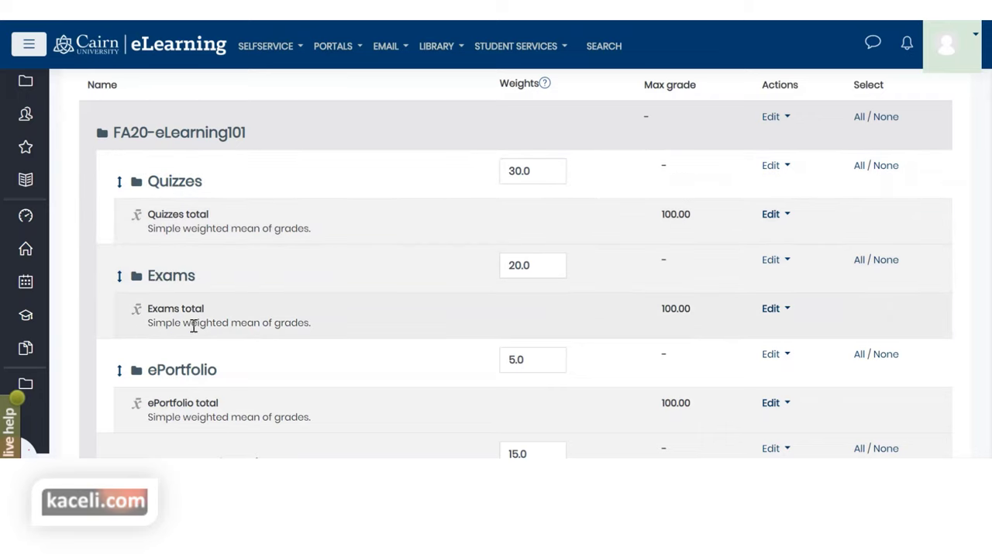
scroll(106, 298, down, 1)
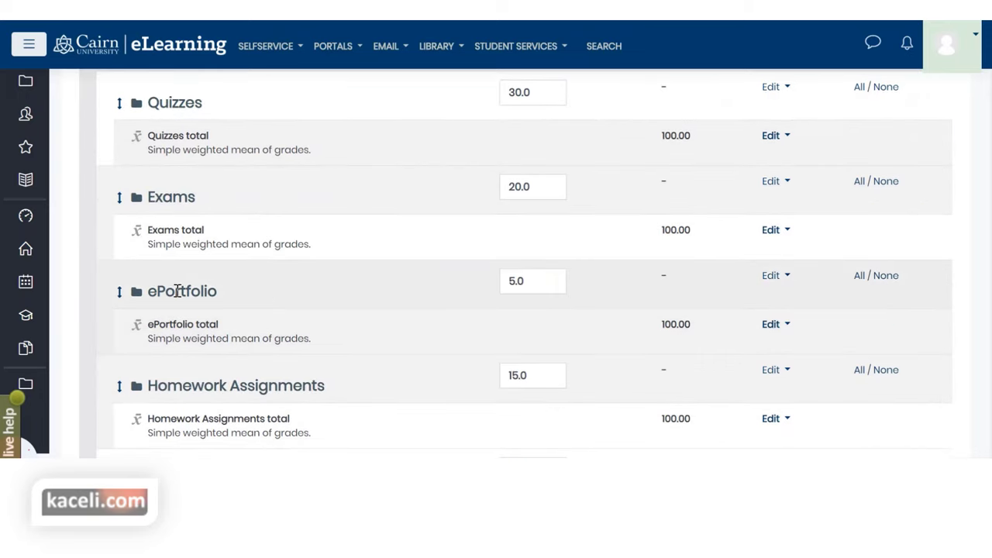
drag(215, 339, 268, 340)
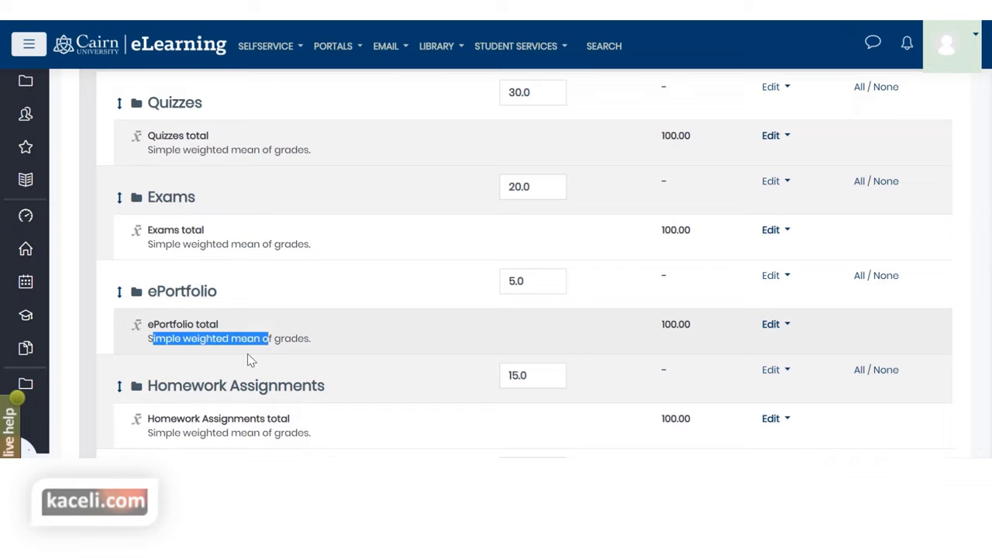
scroll(269, 341, down, 3)
scroll(302, 277, down, 3)
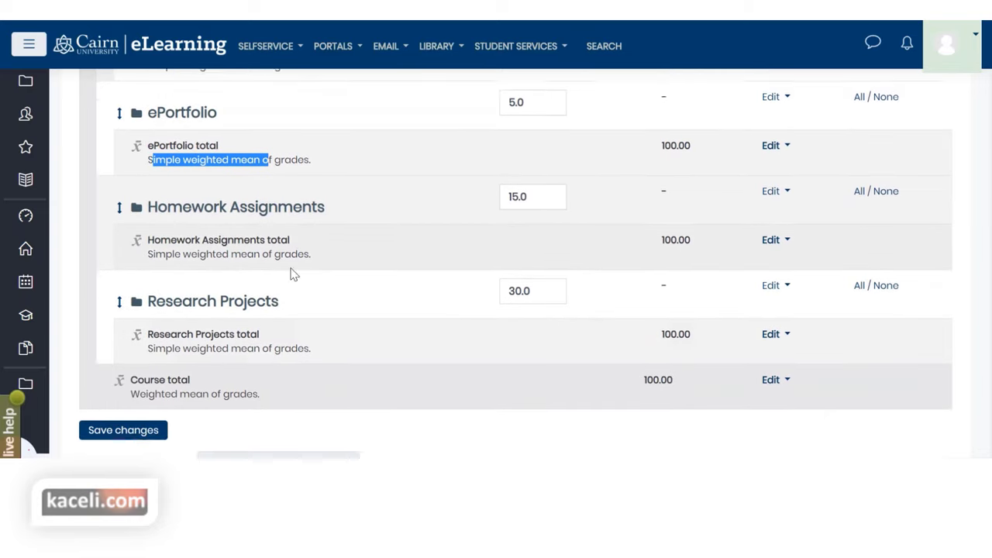
scroll(341, 262, up, 3)
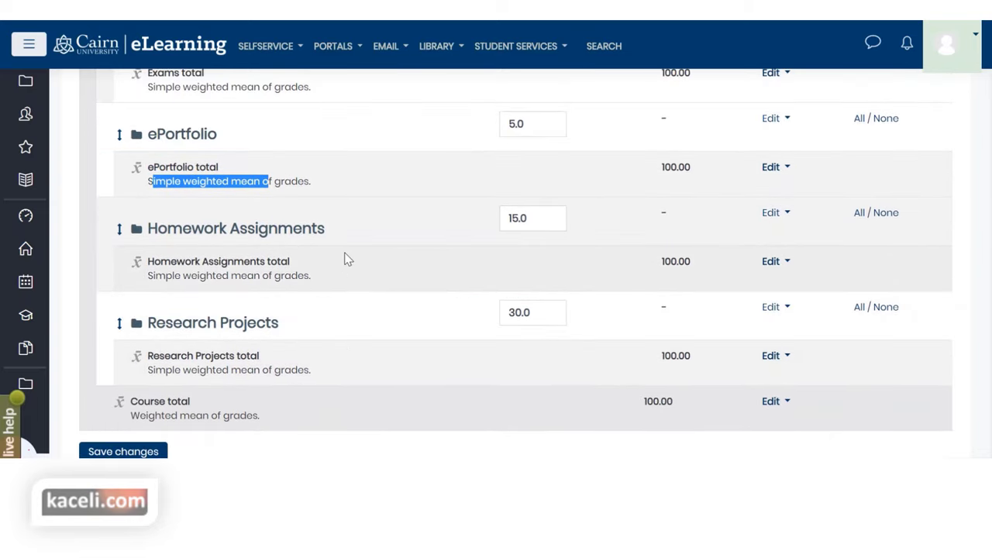
scroll(348, 261, up, 1)
scroll(355, 286, down, 1)
scroll(350, 289, up, 1)
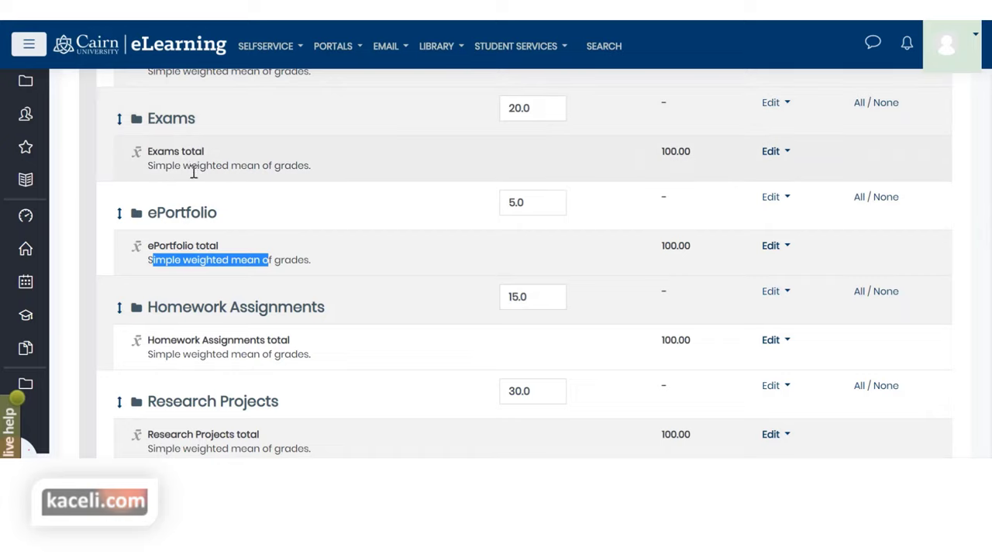
Inspect the Exams category's aggregation, view it in the category's edit settings, and return to the gradebook setup to review the remaining categories
click(156, 169)
double_click(158, 167)
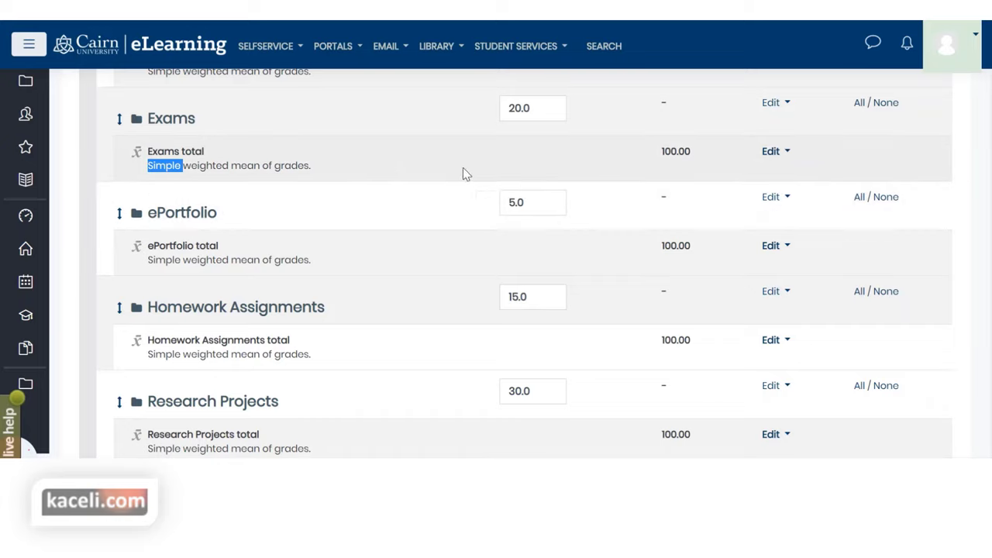
double_click(179, 118)
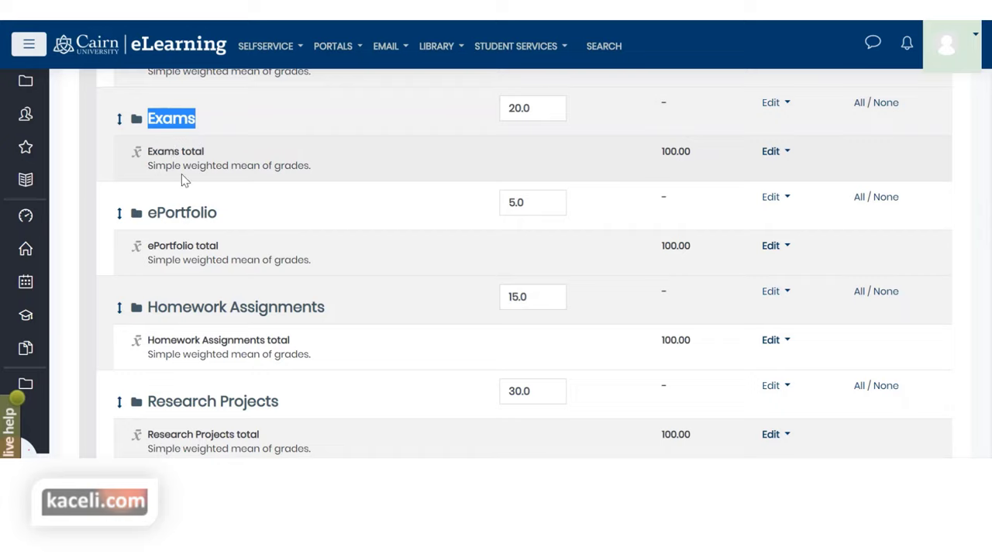
mouse_move(172, 165)
mouse_down()
mouse_move(330, 173)
mouse_move(161, 171)
mouse_up()
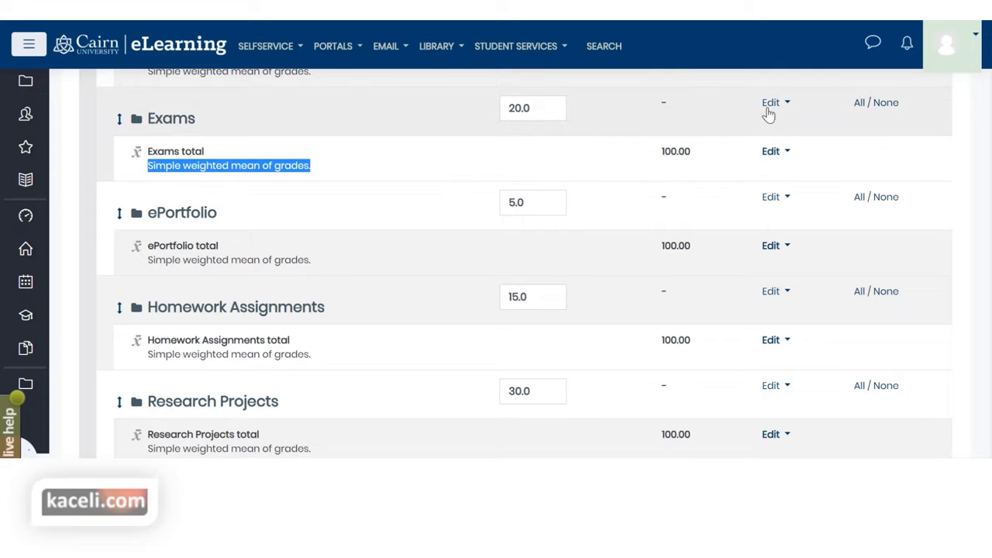
drag(220, 120, 145, 118)
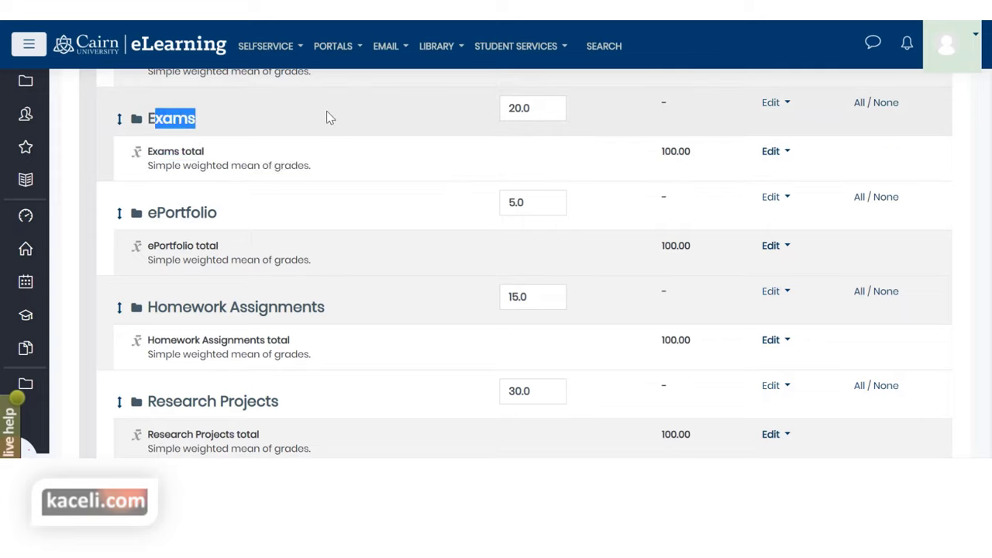
click(771, 104)
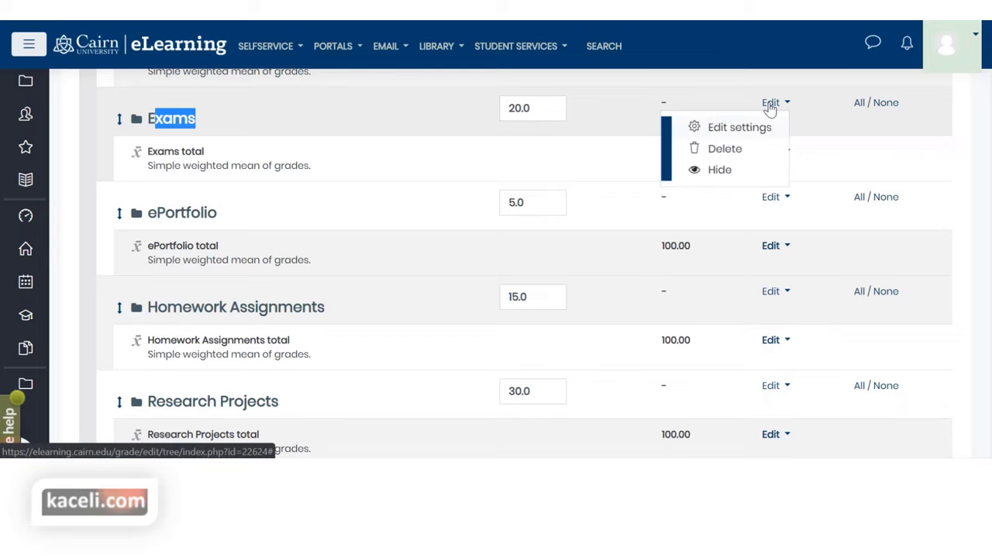
click(727, 131)
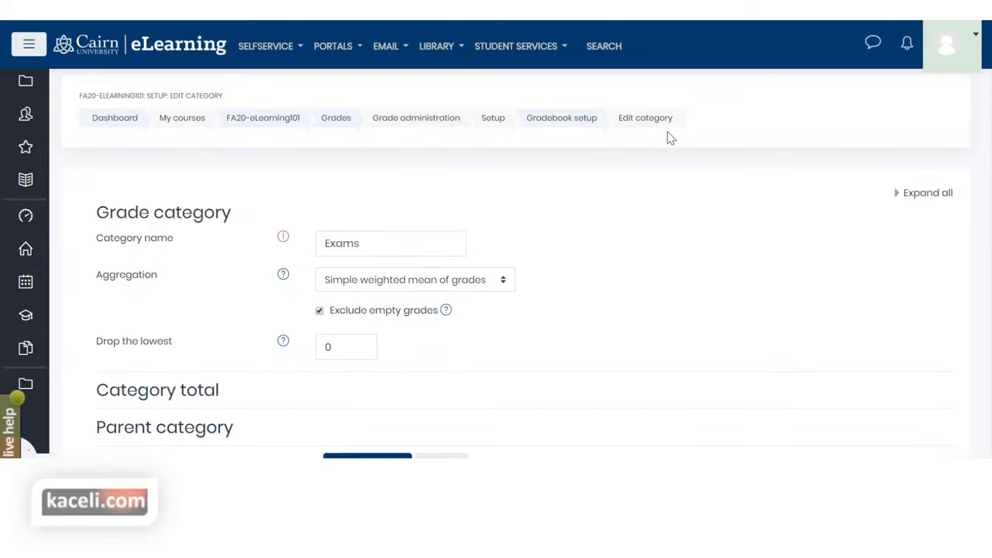
click(356, 289)
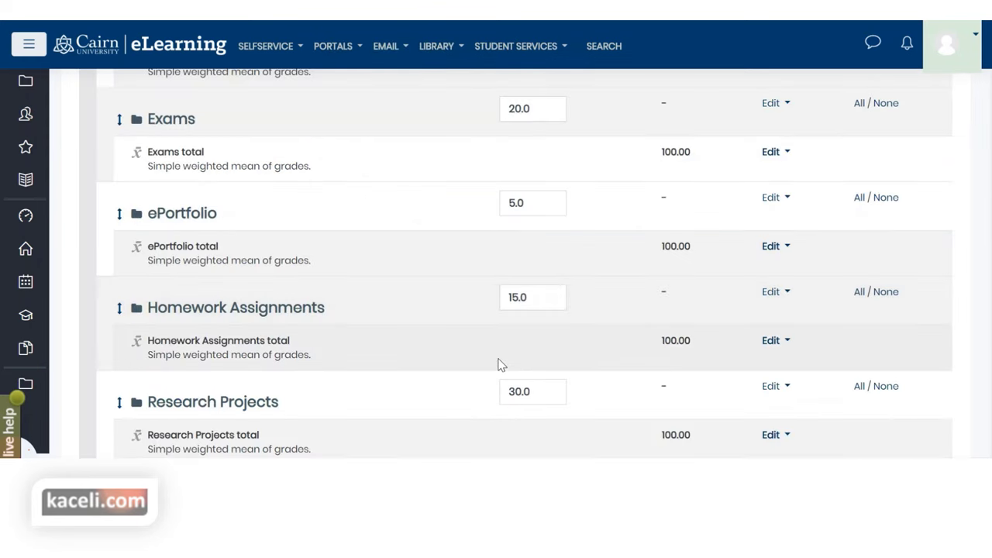
scroll(485, 288, down, 1)
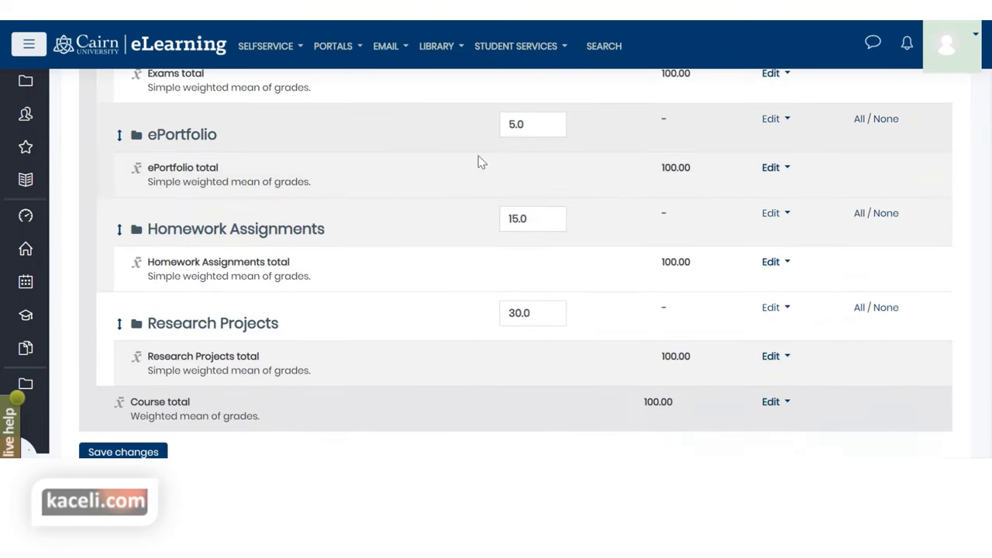
scroll(519, 279, down, 2)
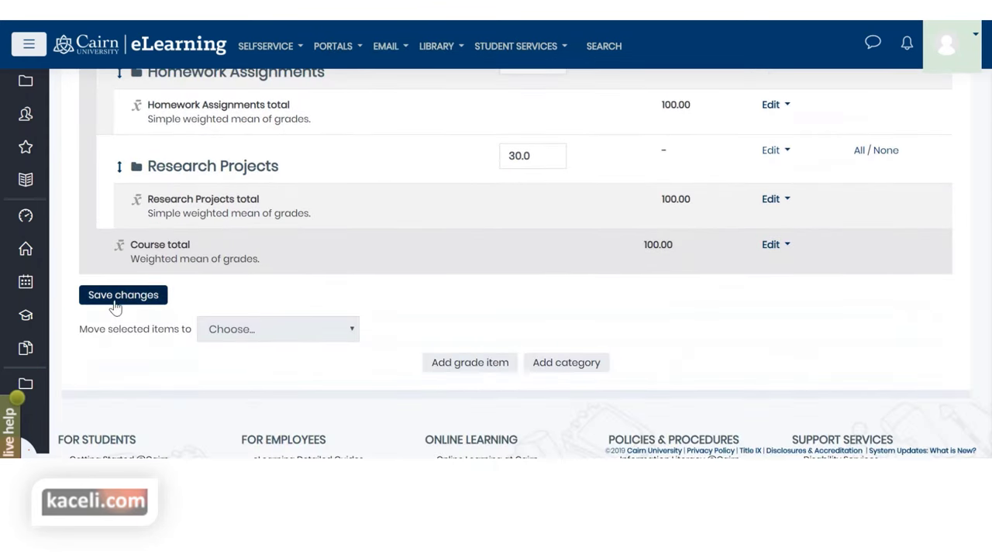
Save the category weights in the gradebook setup
click(120, 302)
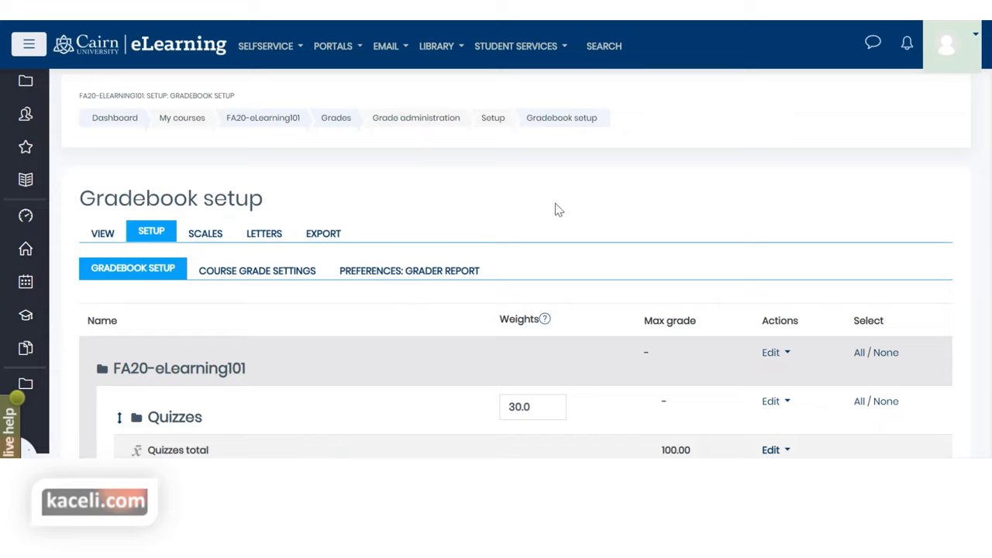
Open the course's grade letters and examine the lowest percentage assigned to each letter from A to F
click(266, 236)
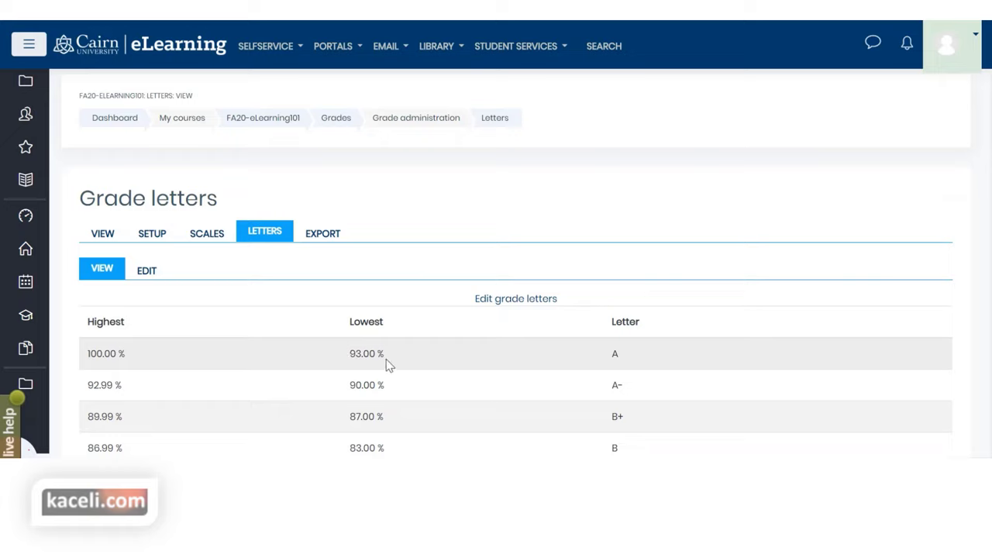
drag(388, 364, 344, 365)
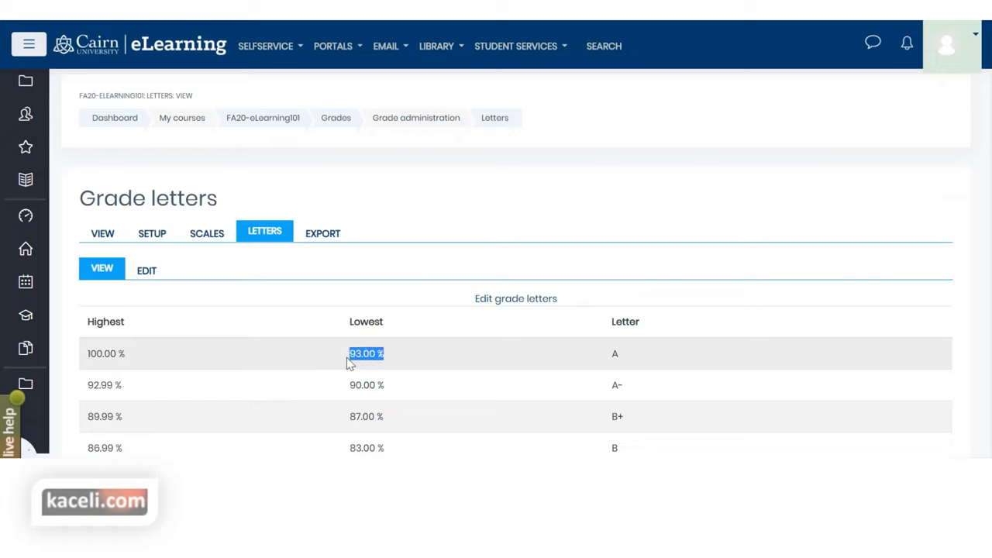
drag(623, 365, 601, 357)
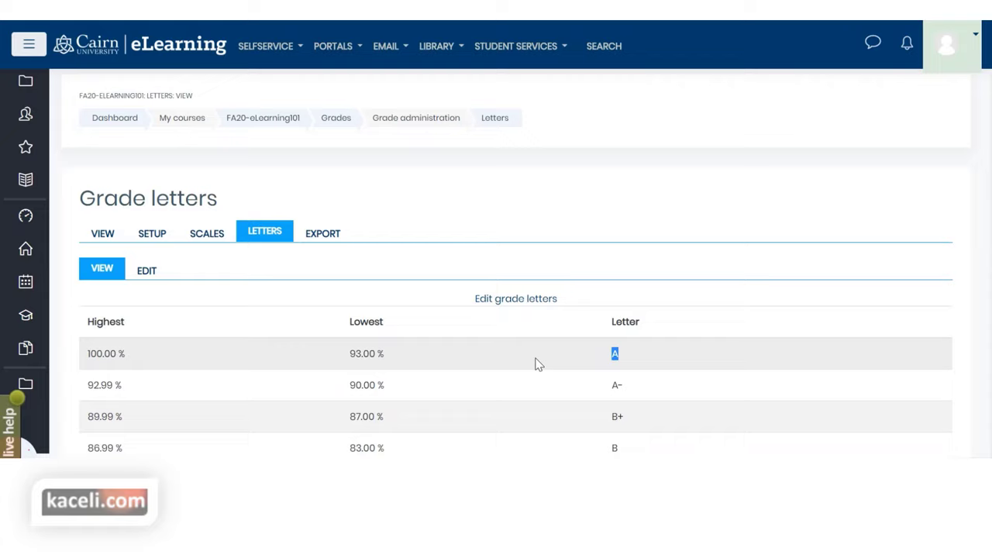
click(430, 390)
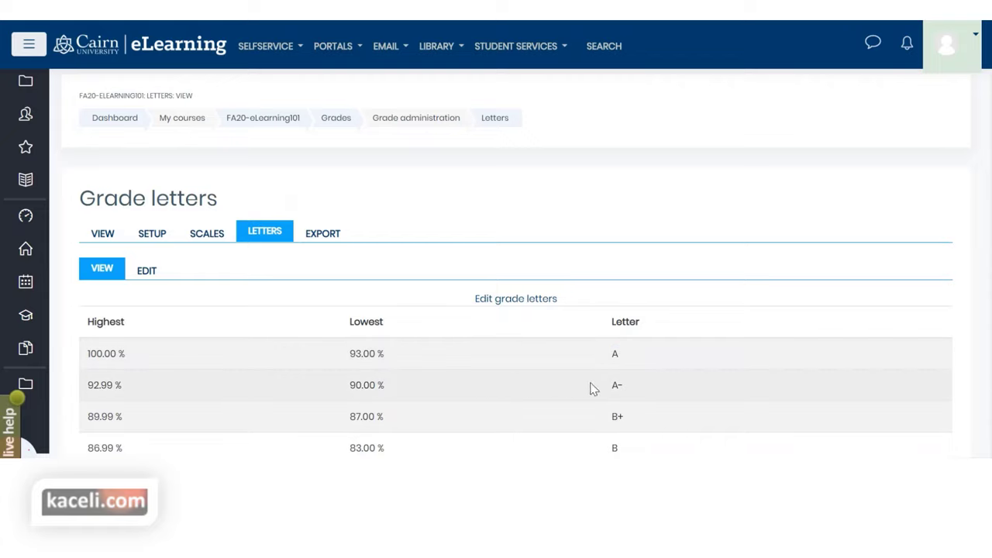
drag(379, 379, 370, 348)
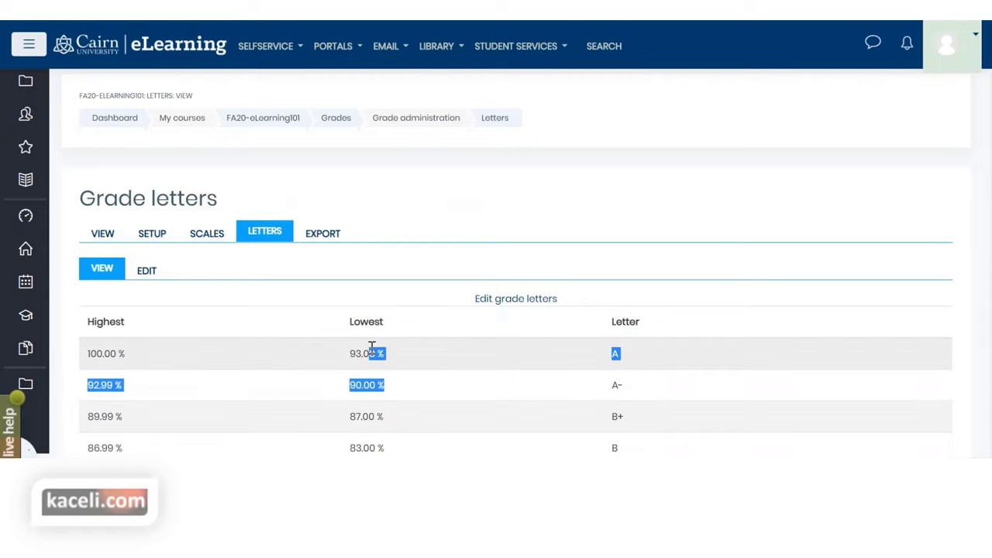
click(620, 385)
scroll(570, 370, down, 1)
scroll(569, 370, down, 3)
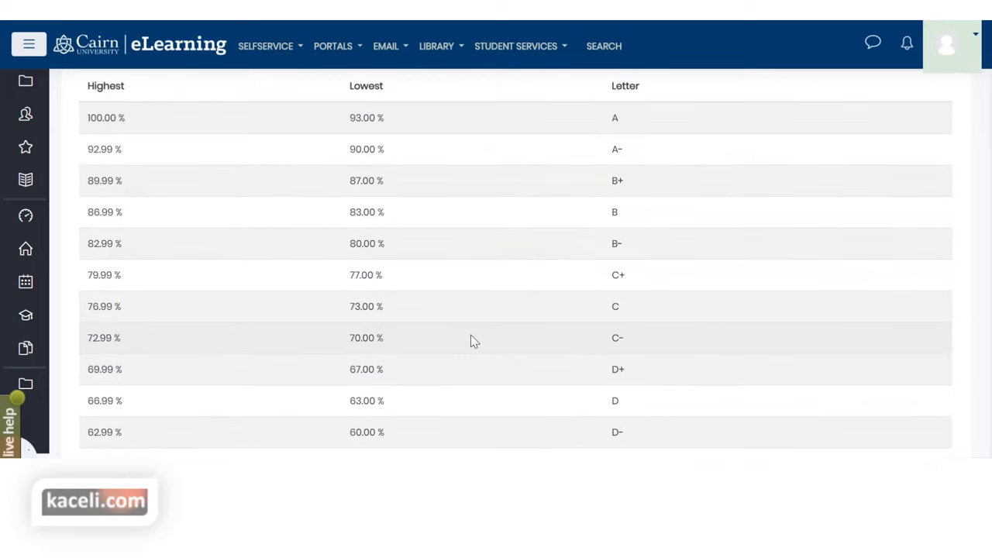
scroll(438, 307, down, 1)
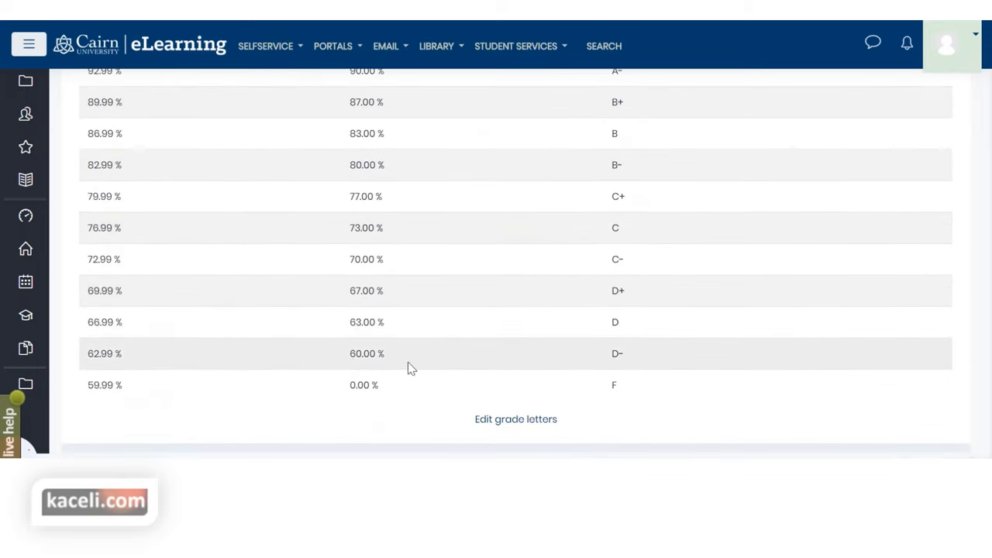
scroll(410, 367, up, 5)
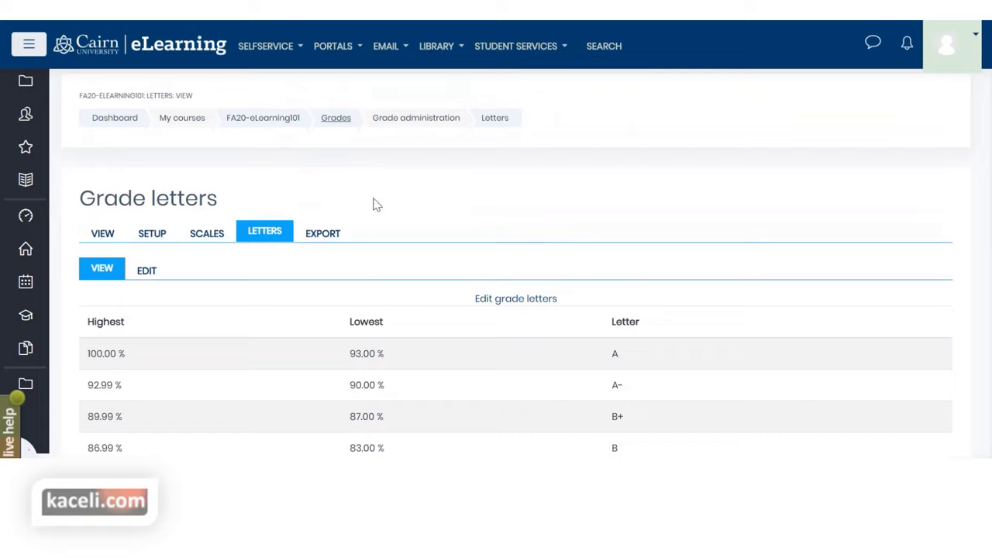
Edit the grade letters to override the site defaults and save the changes
click(502, 300)
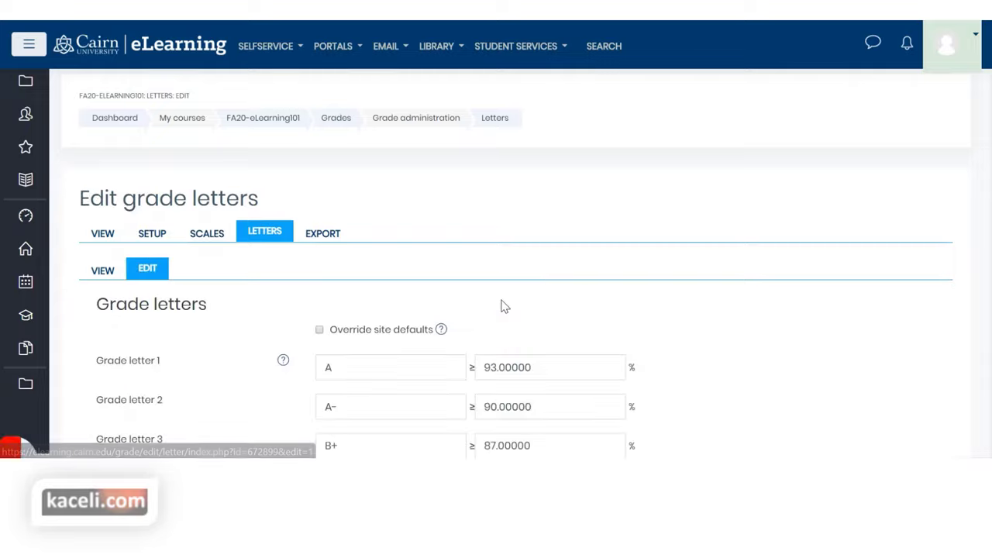
click(320, 330)
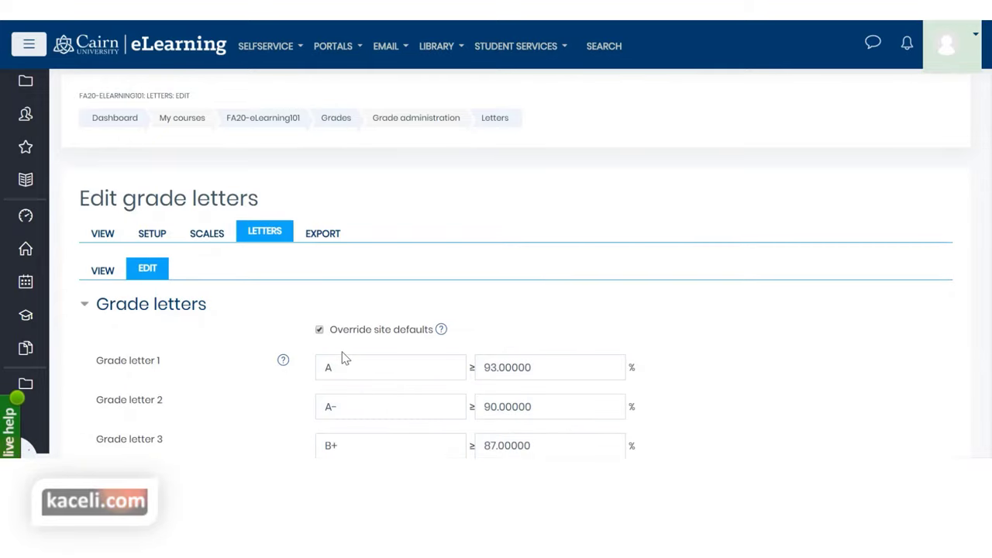
click(494, 372)
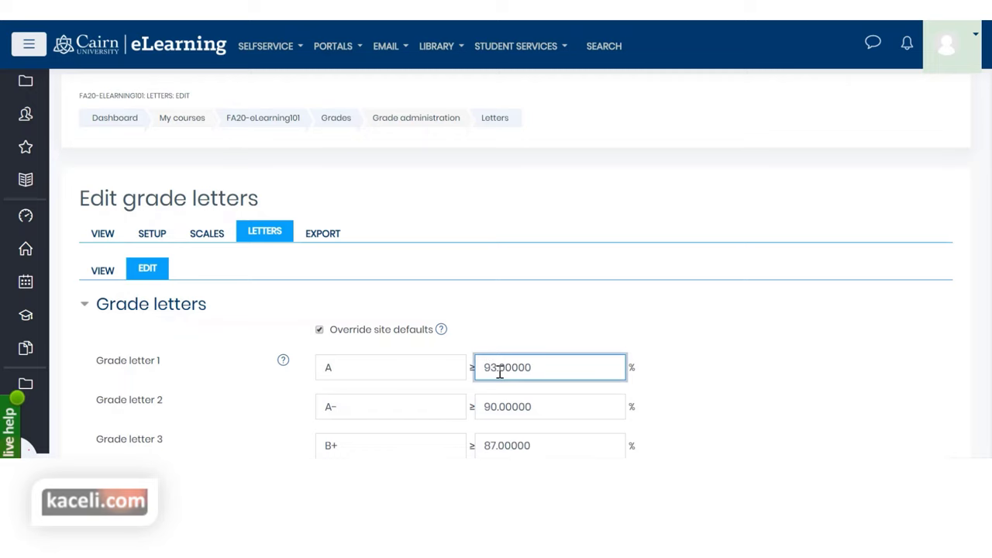
click(321, 188)
scroll(439, 326, down, 11)
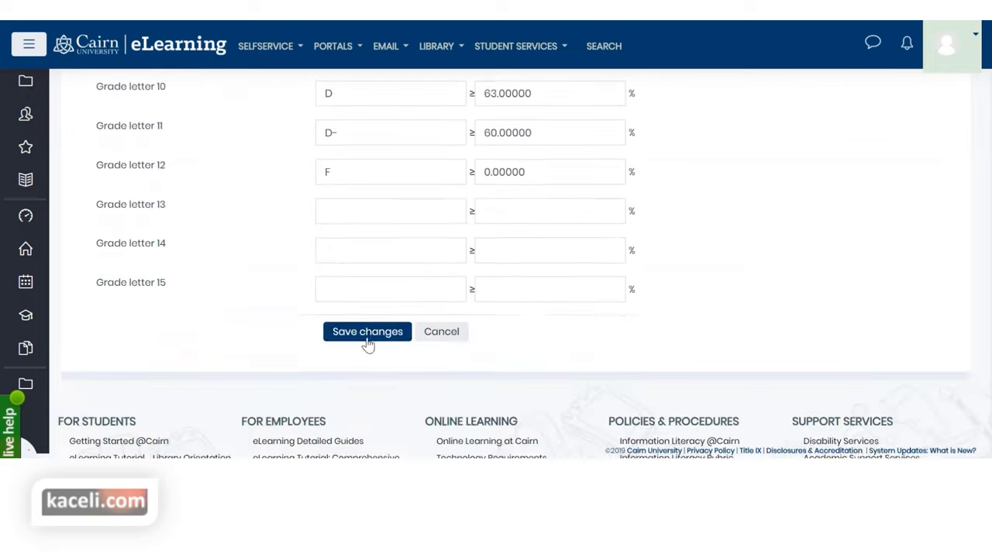
scroll(360, 283, up, 2)
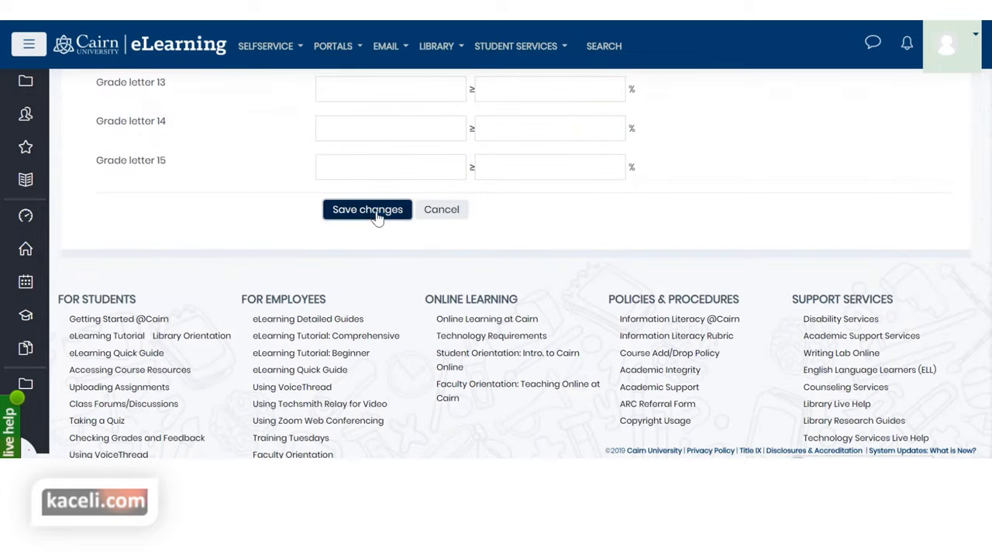
click(379, 214)
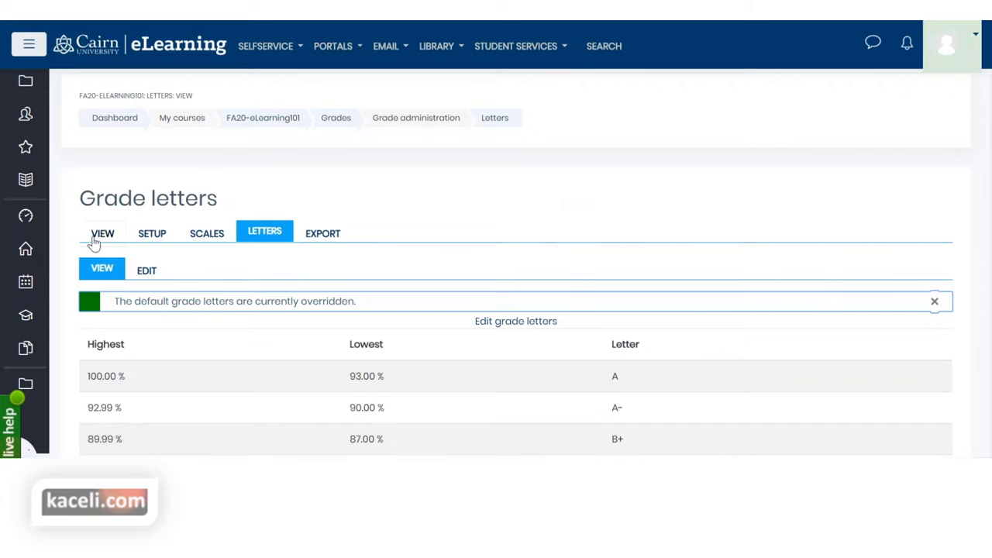
Review the grader report's participants and grade category columns
scroll(713, 355, down, 3)
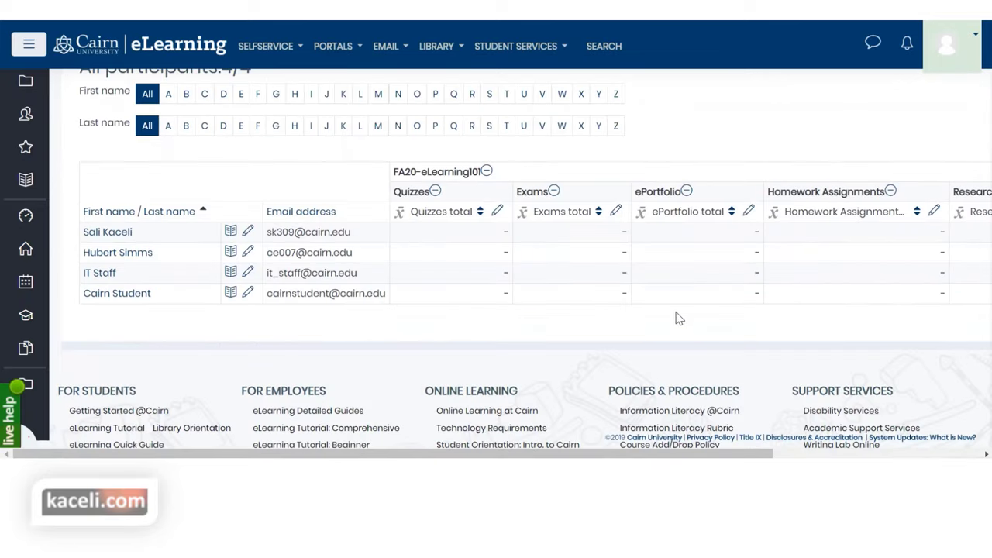
scroll(671, 319, up, 3)
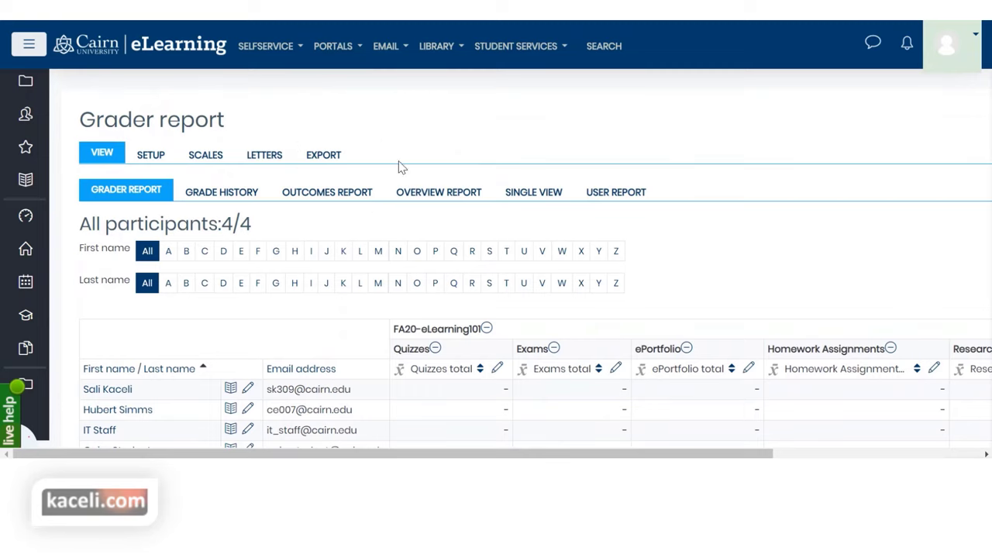
scroll(398, 166, up, 1)
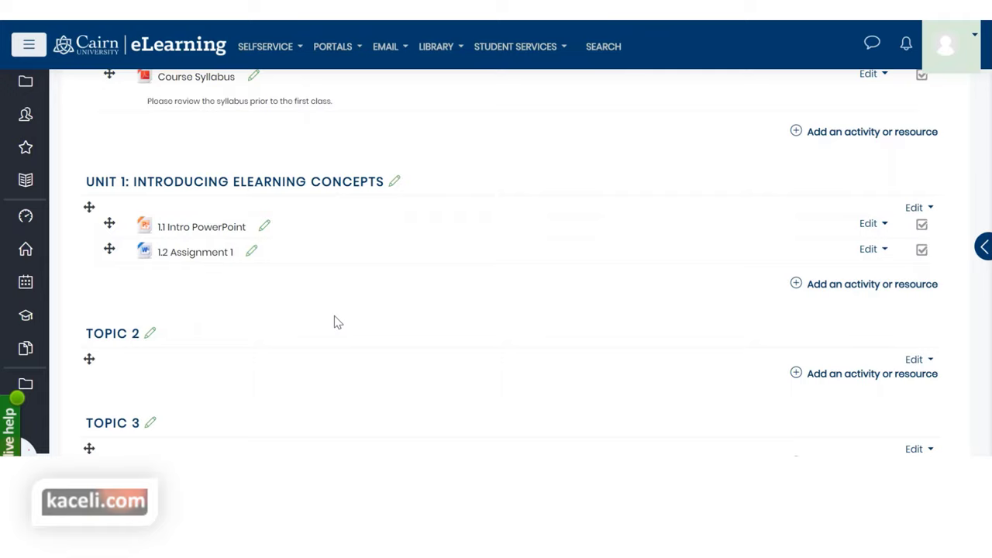
Examine the activities and resources that can be added to Unit 1, then close the list without adding any
click(846, 291)
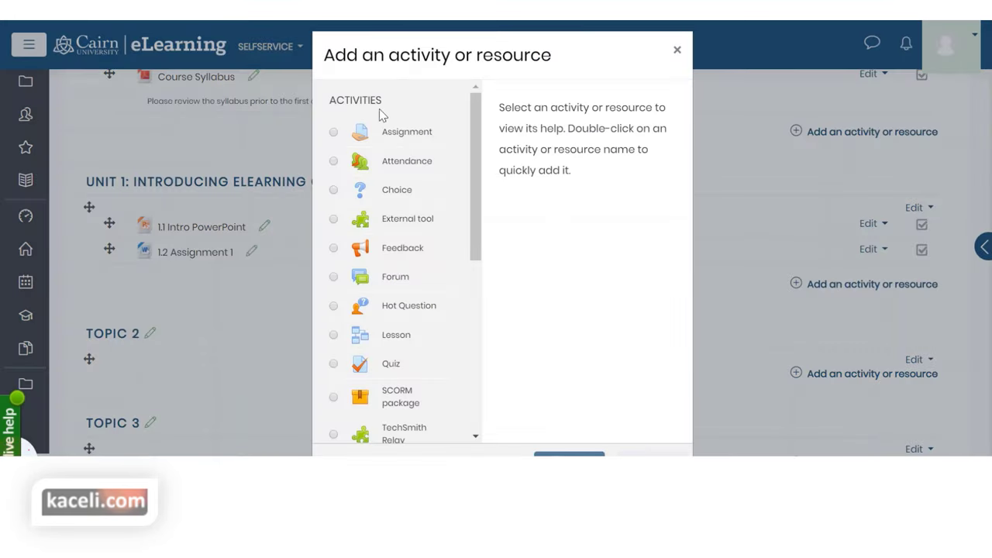
drag(478, 193, 481, 237)
drag(482, 242, 493, 383)
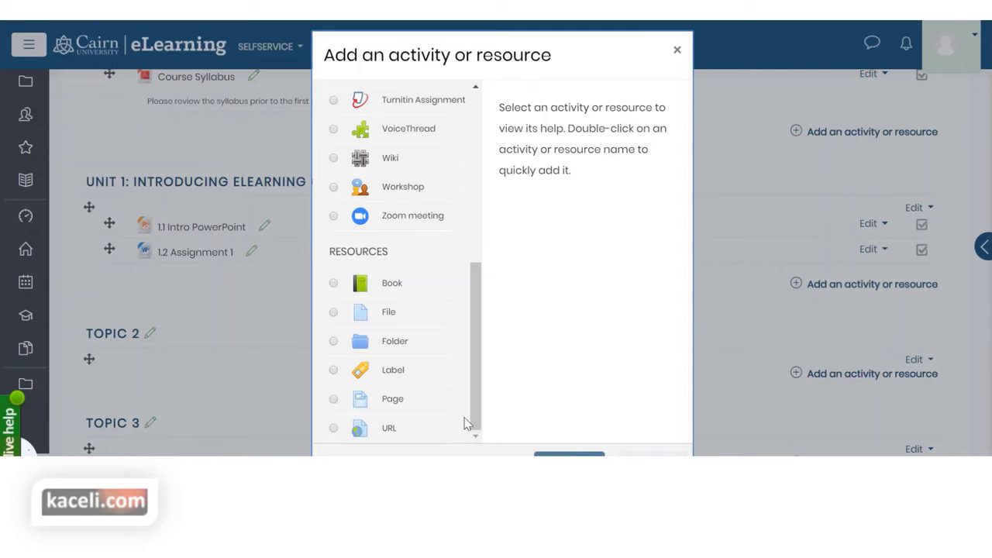
drag(567, 55, 572, 40)
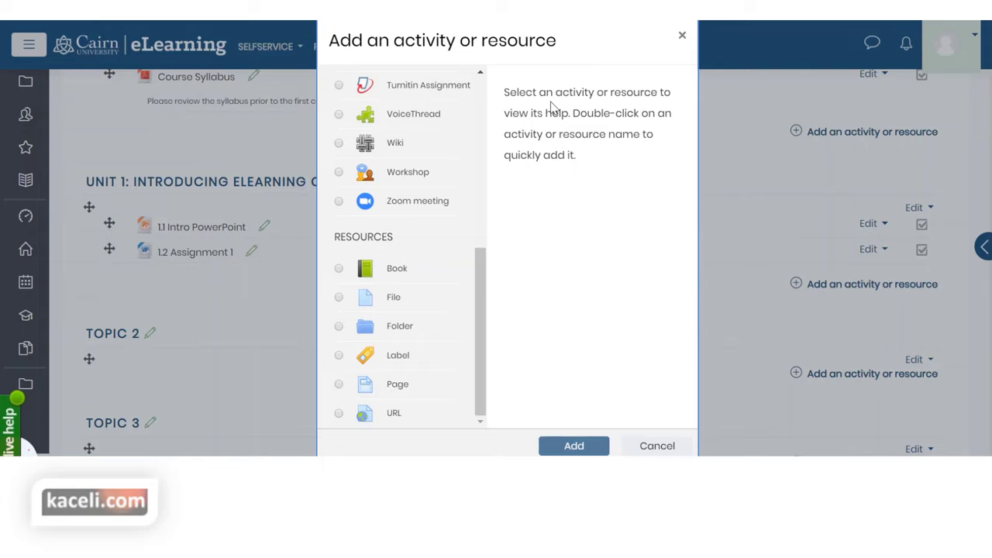
click(650, 448)
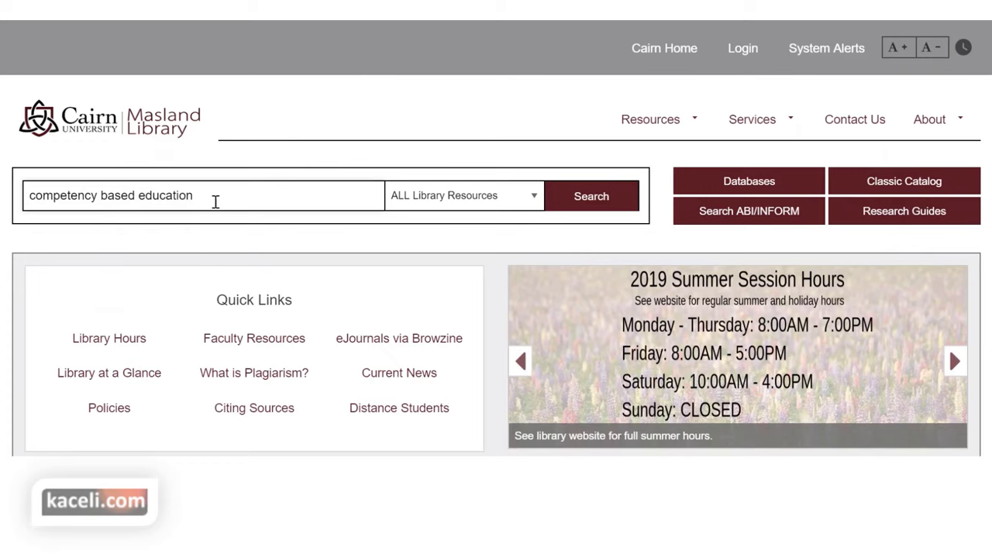
Search all library resources for "competency based education" and view the PDF full text of "Enthusiasts, skeptics, and cautious explorers"
click(589, 201)
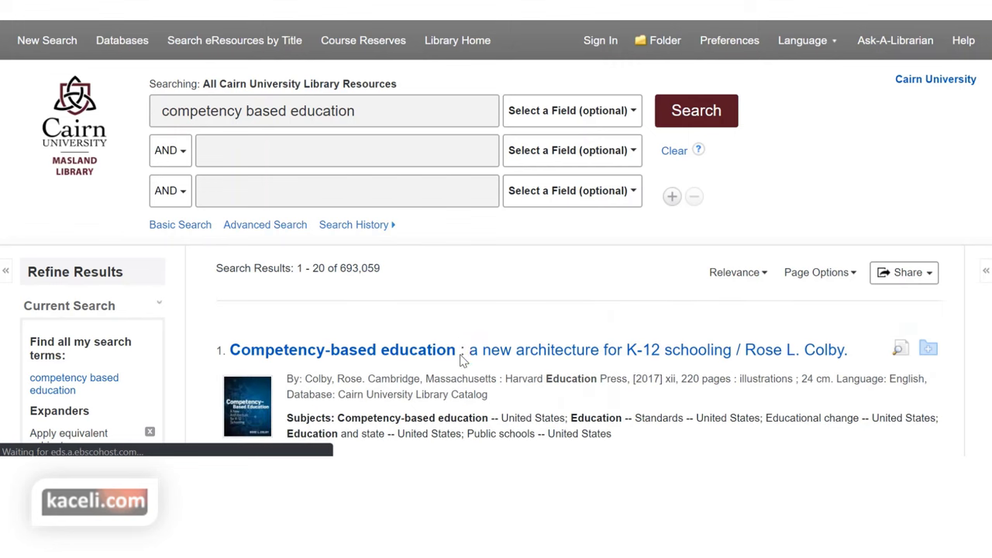
scroll(446, 351, down, 5)
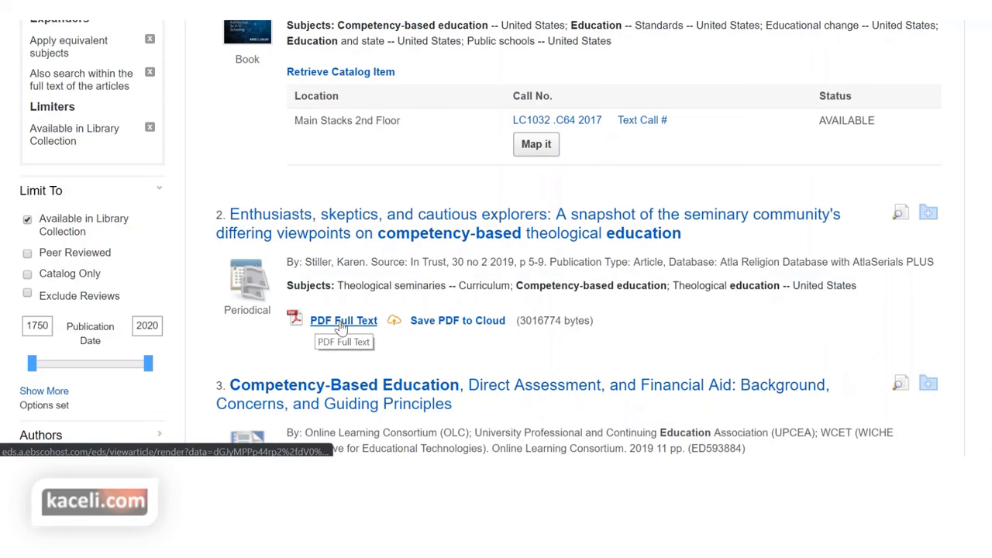
scroll(422, 290, down, 1)
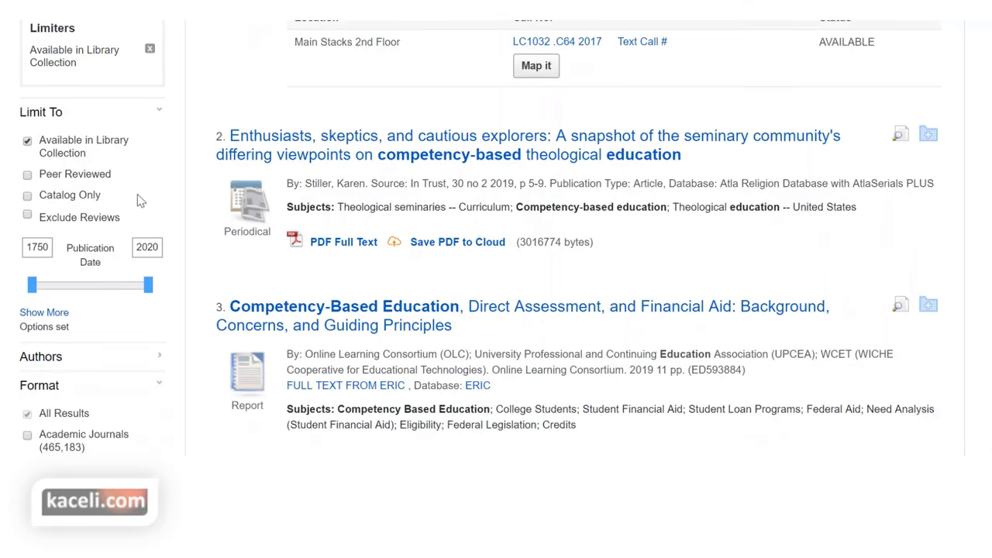
scroll(155, 194, up, 3)
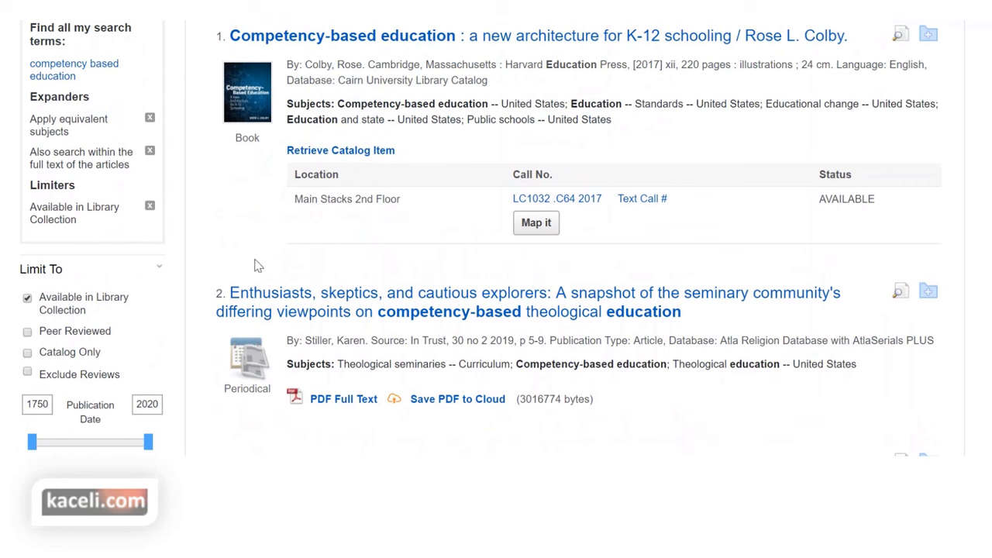
scroll(445, 377, down, 8)
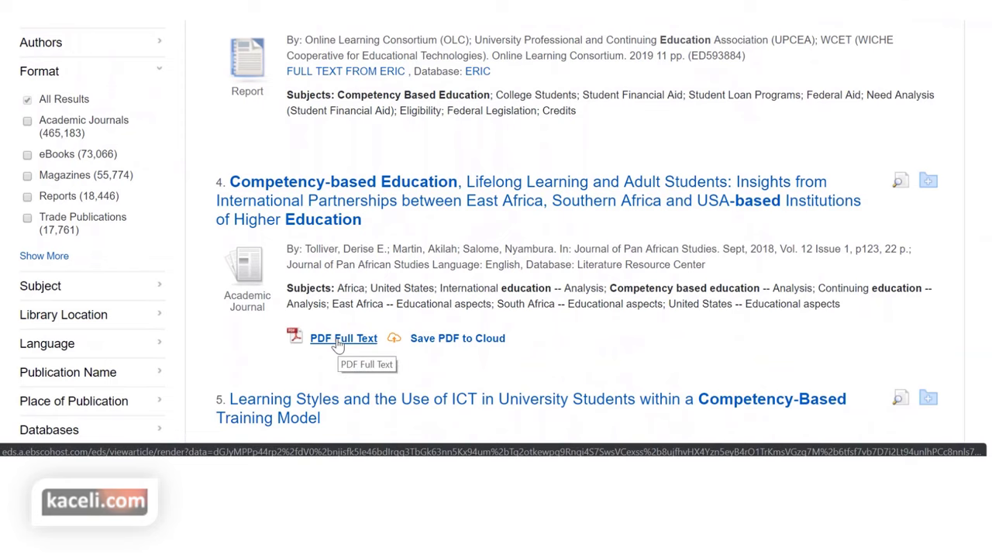
click(341, 346)
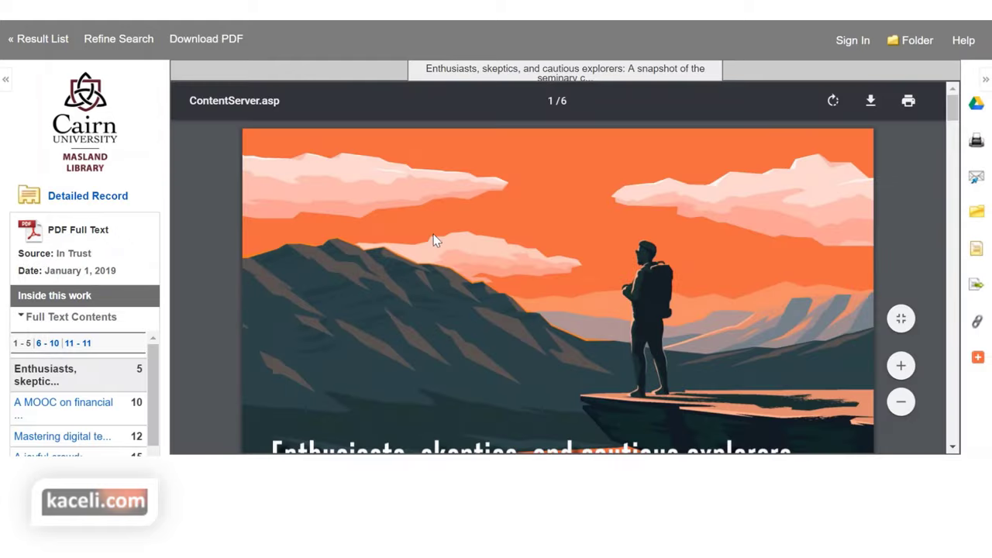
scroll(465, 348, down, 4)
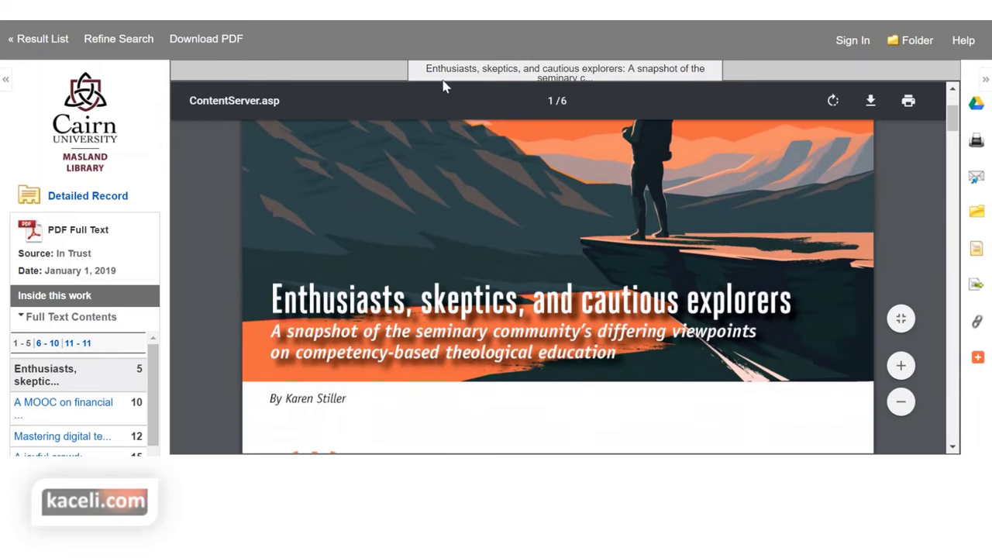
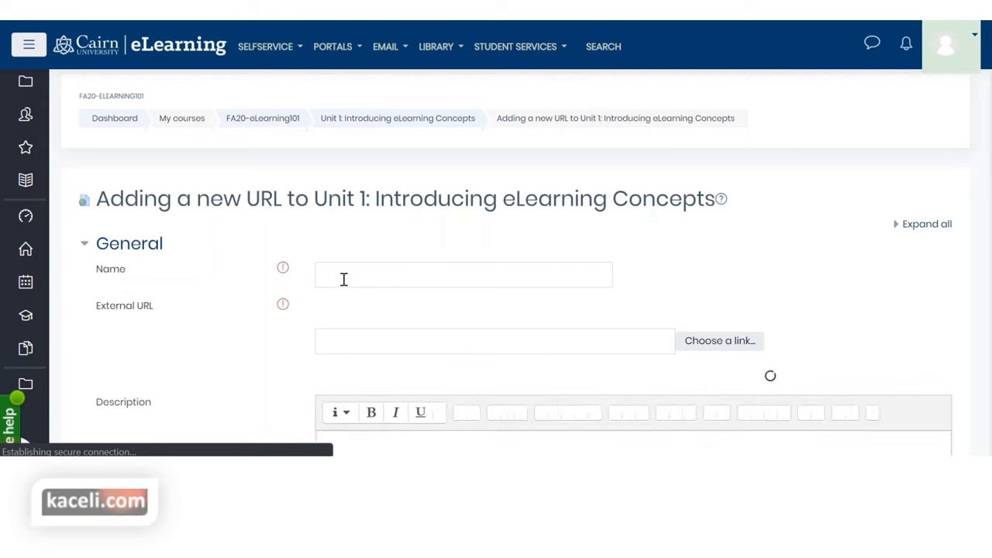
Name the new URL resource in Unit 1 "Link to Competency Based Education Article"
click(343, 281)
text(Link to)
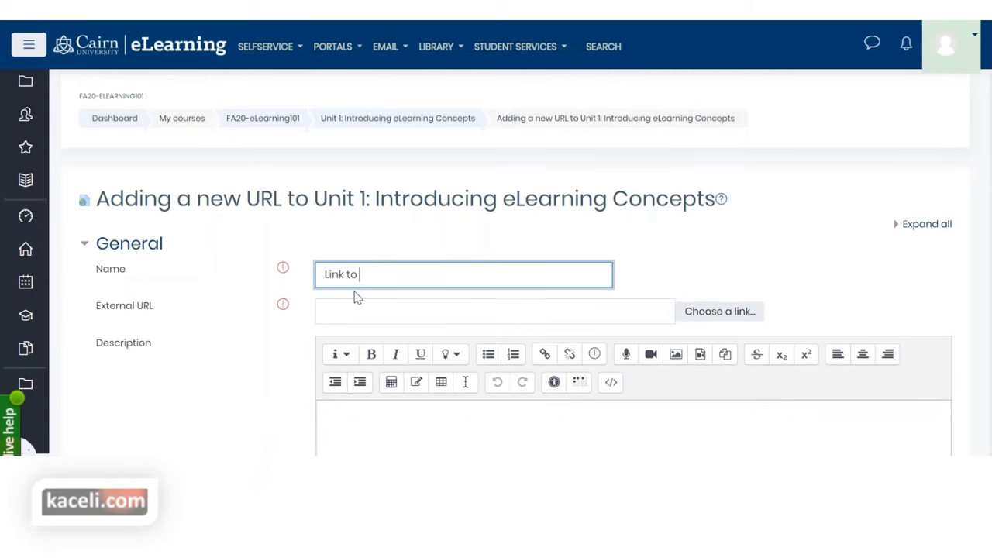
text( Competency Base)
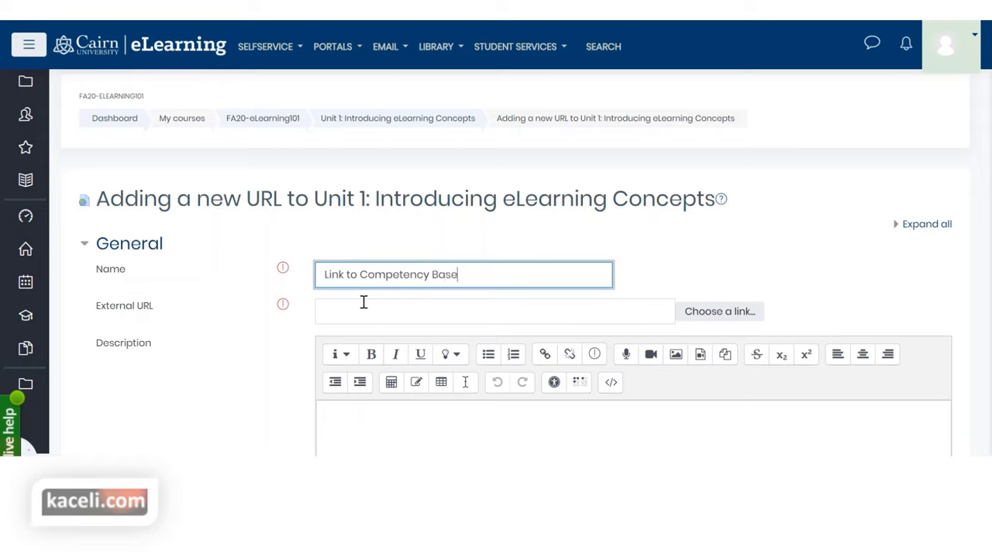
text(d Educaton)
text(on A)
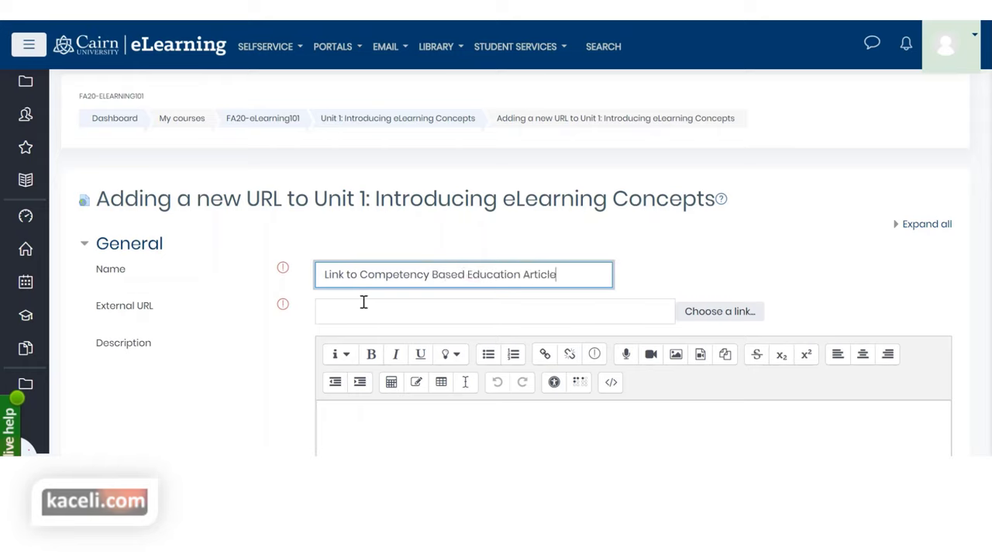
Paste the library article's permalink as the external URL, then save the resource and return to the course
click(390, 317)
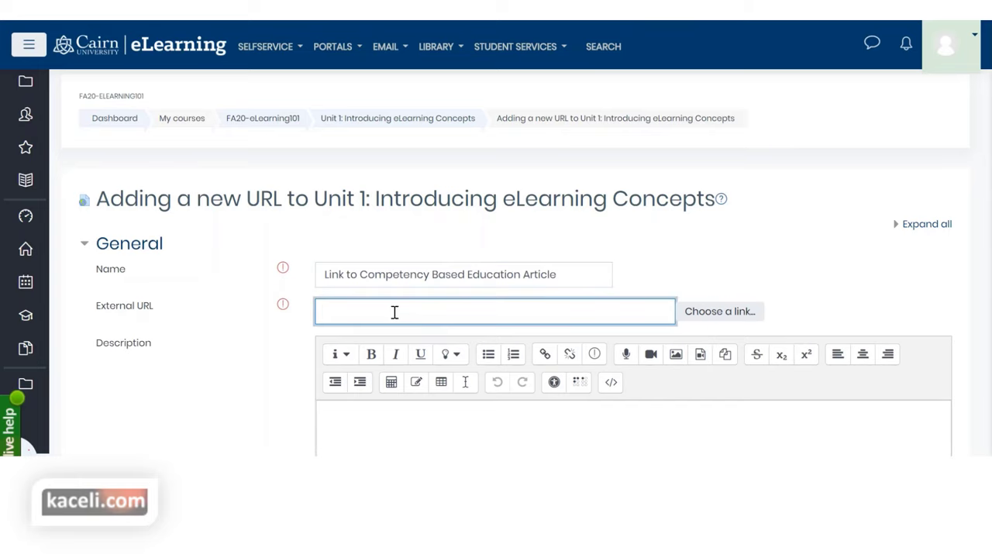
scroll(391, 312, down, 2)
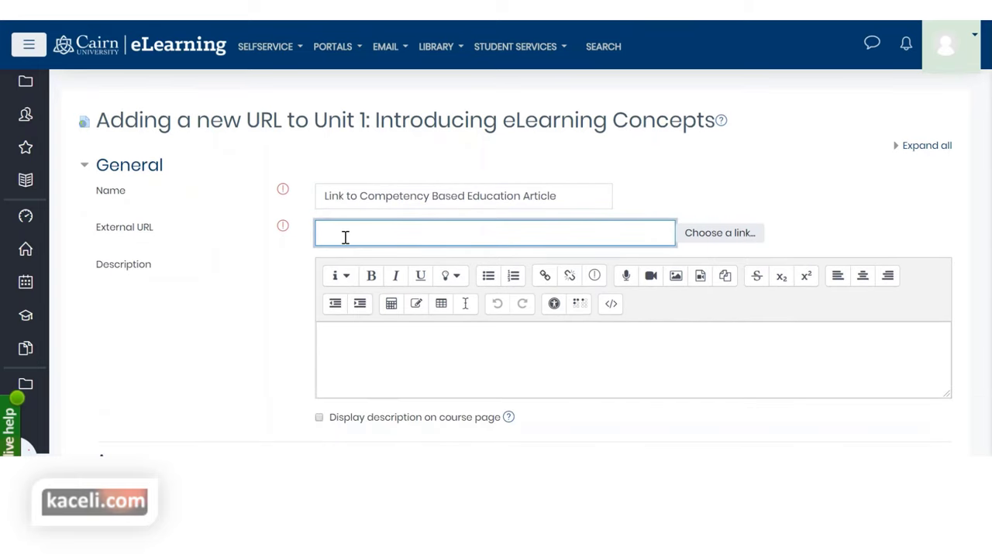
key(ctrl+v)
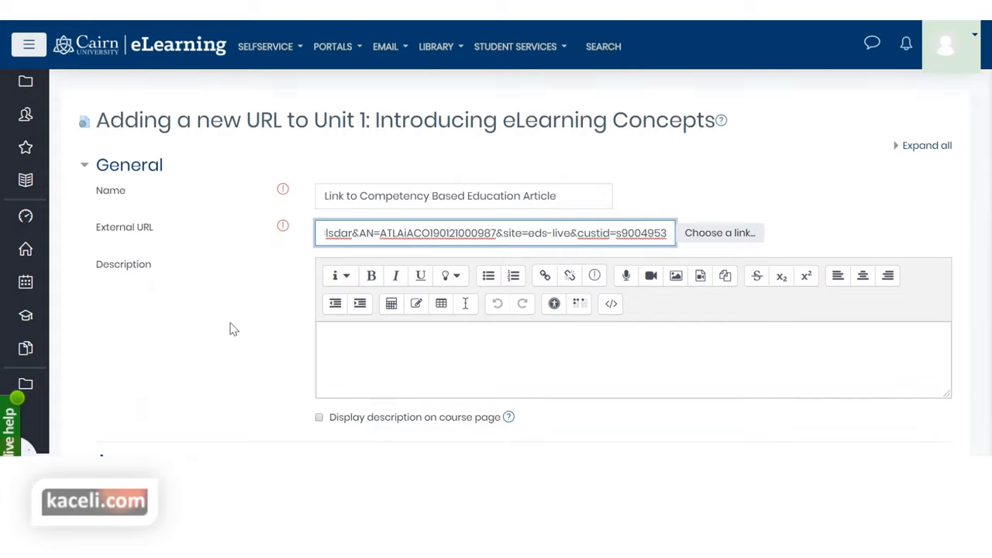
scroll(228, 322, down, 2)
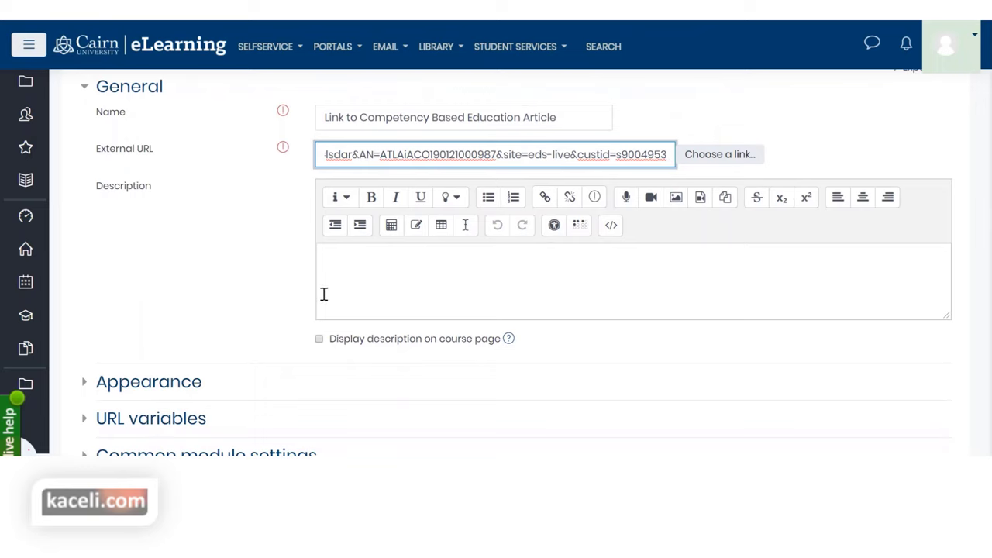
scroll(328, 314, down, 4)
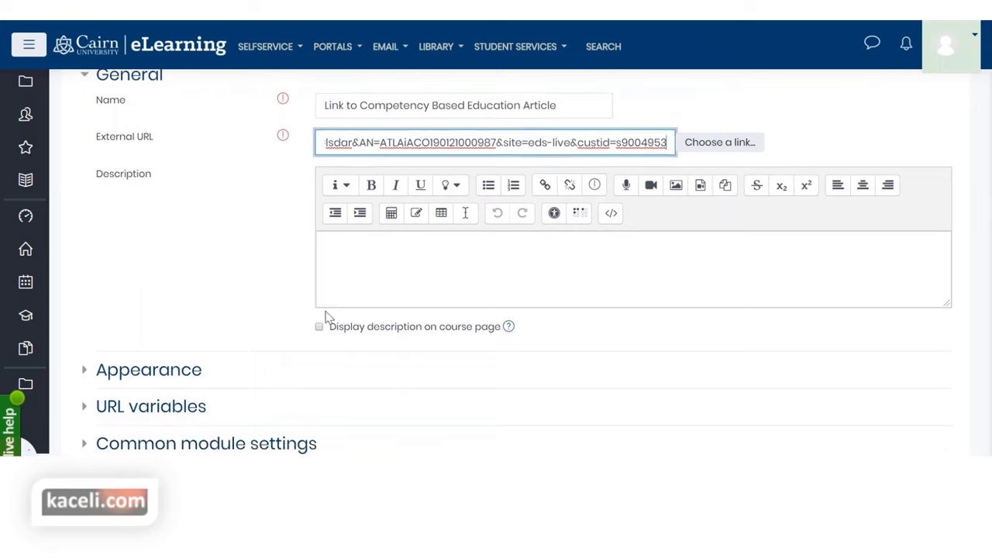
click(375, 327)
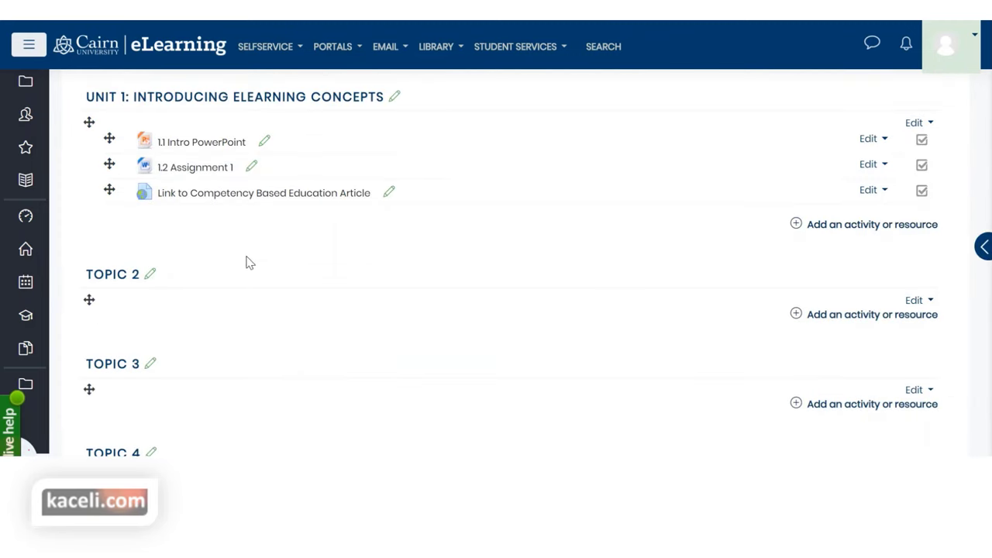
Prefix the article link's name in Unit 1 with "1.3" so it reads "1.3 Link to Competency Based Education Article"
click(389, 192)
click(138, 196)
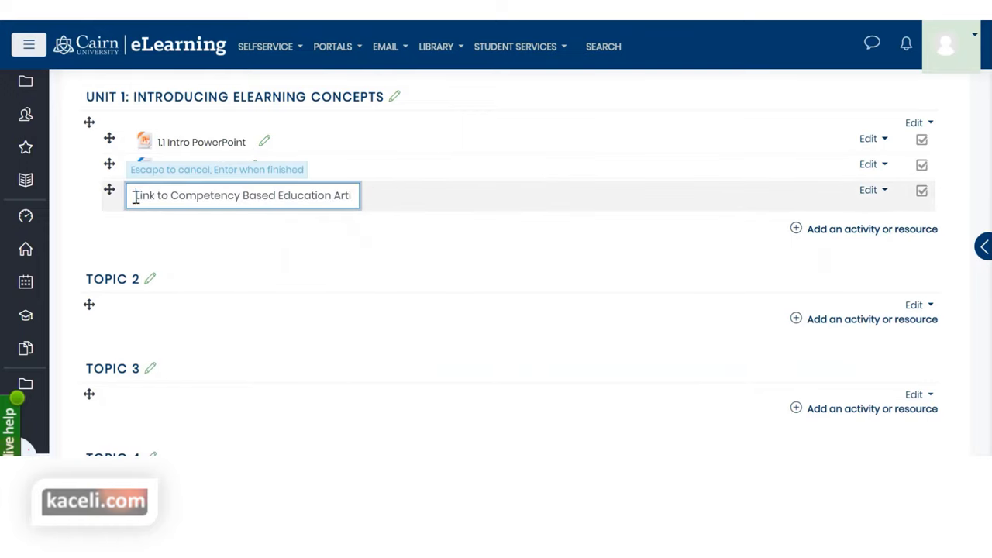
text(1.3)
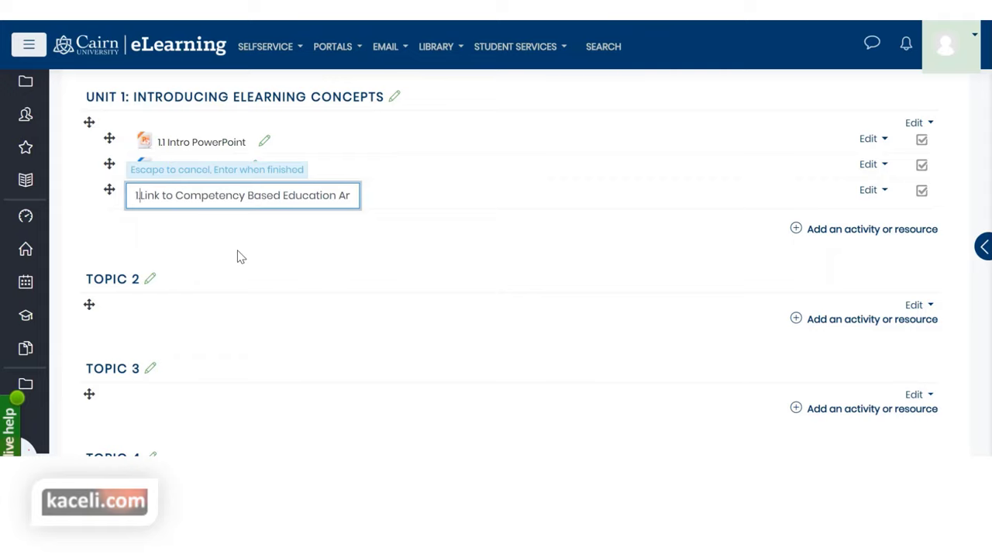
key(Return)
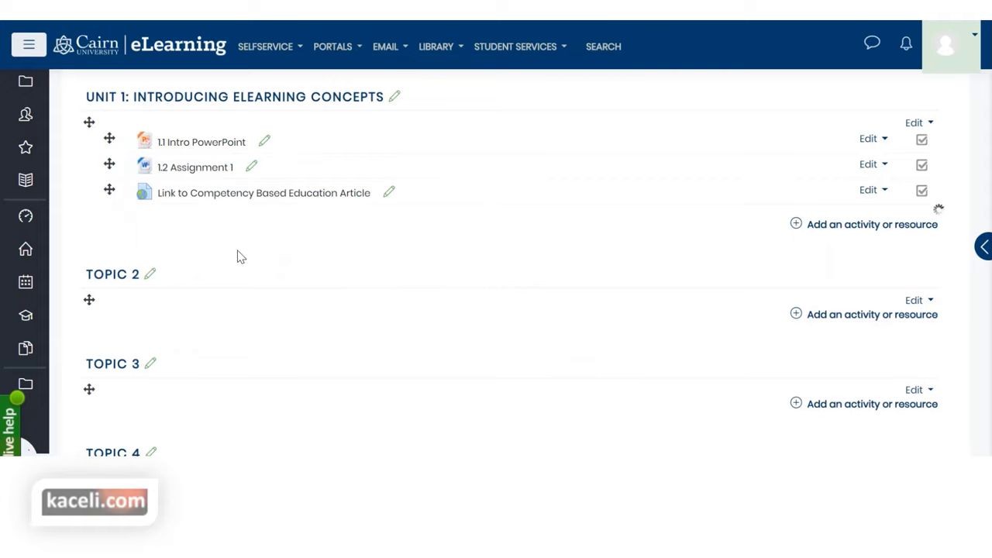
Test the article link in Unit 1 and look over the library's detailed record for the article
click(287, 200)
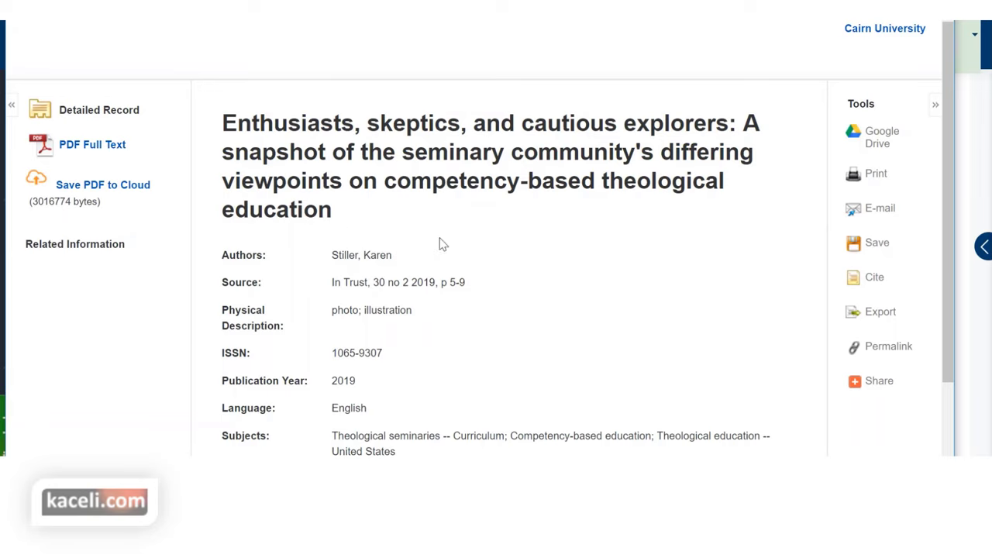
scroll(440, 248, down, 2)
scroll(441, 260, down, 1)
scroll(437, 266, up, 3)
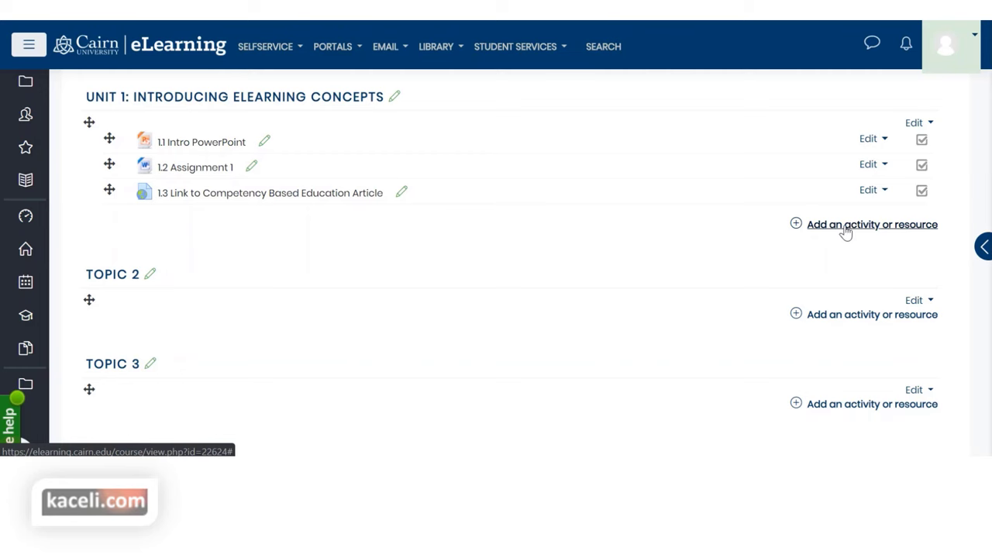
Add a new Page resource to Unit 1: Introducing eLearning Concepts
click(796, 226)
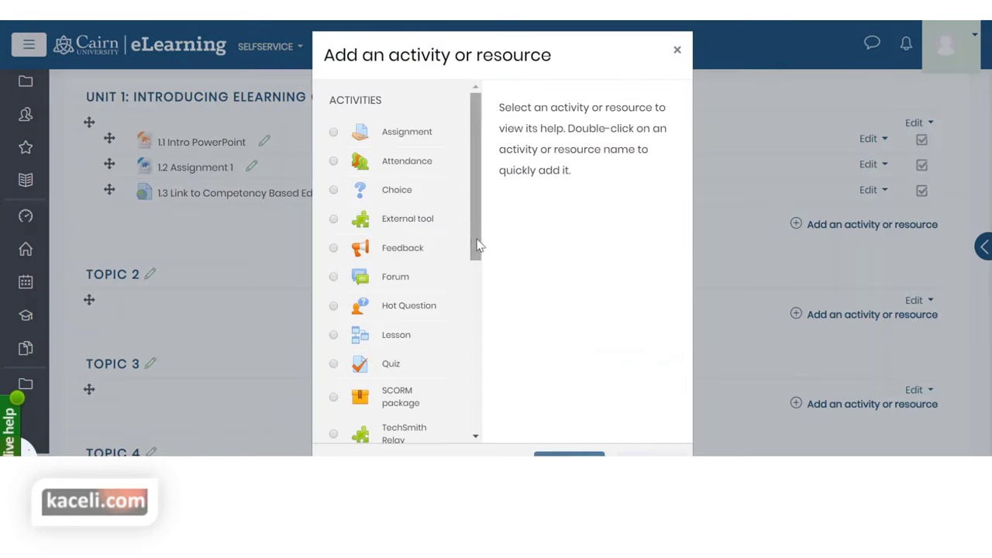
drag(476, 249, 459, 443)
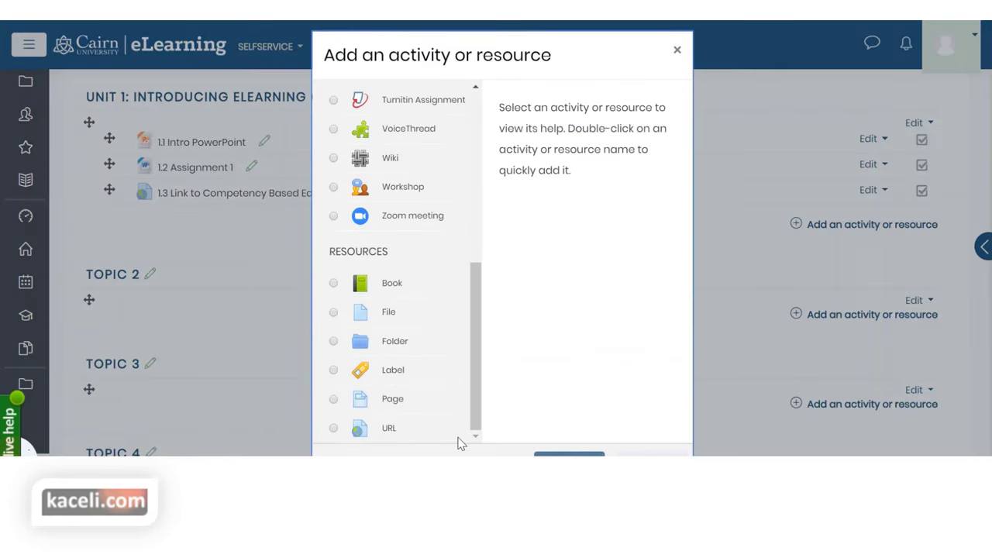
click(333, 399)
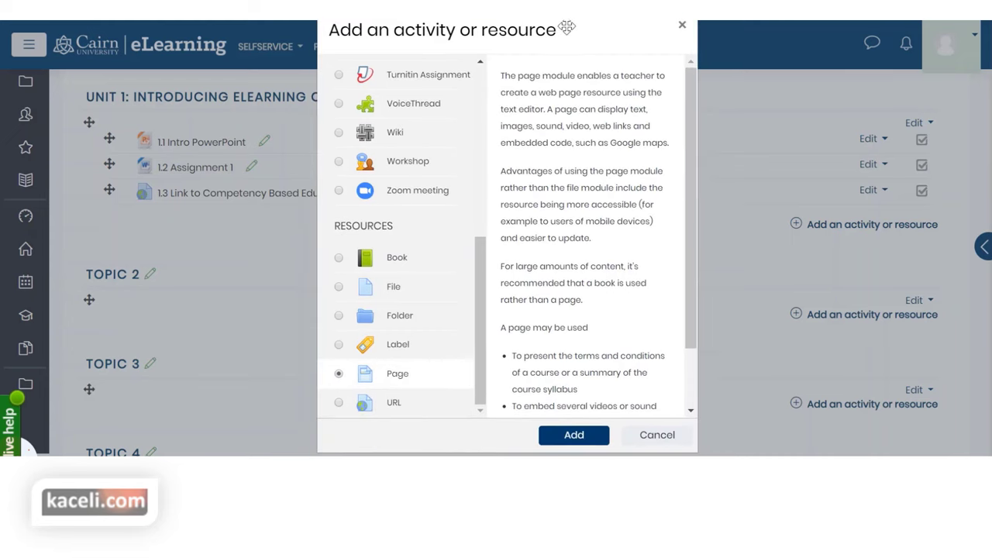
click(574, 437)
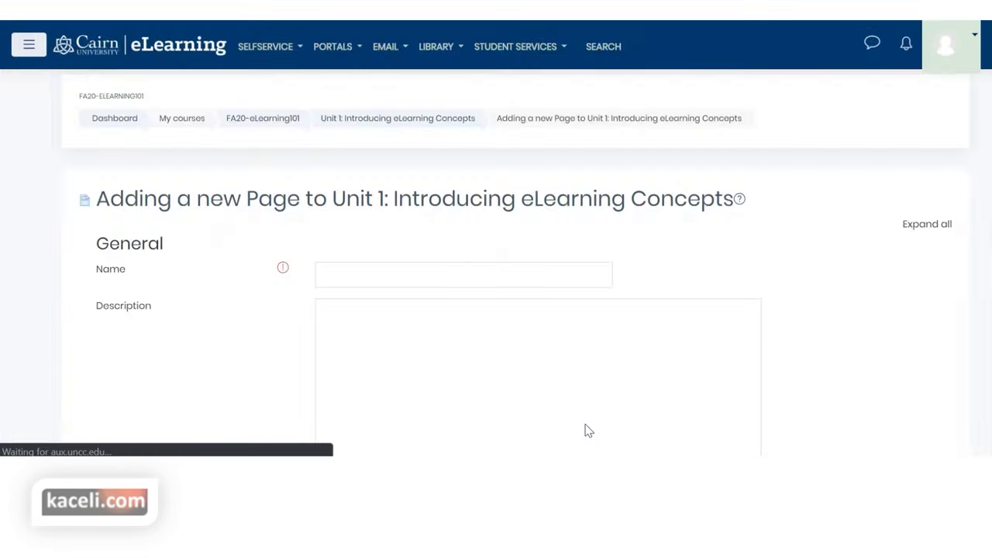
Name the new page "Using Web Pages and Embedded Videos"
click(336, 280)
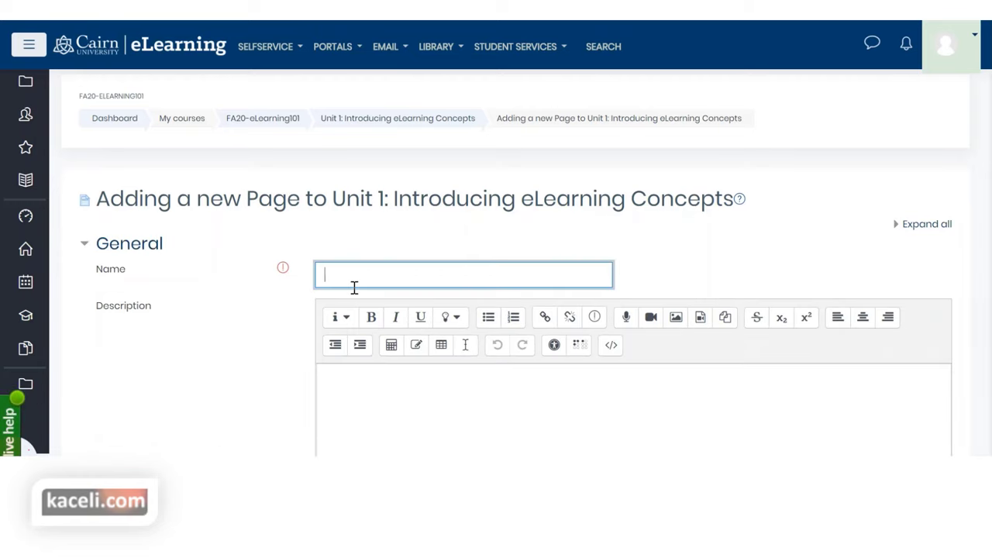
scroll(299, 289, down, 1)
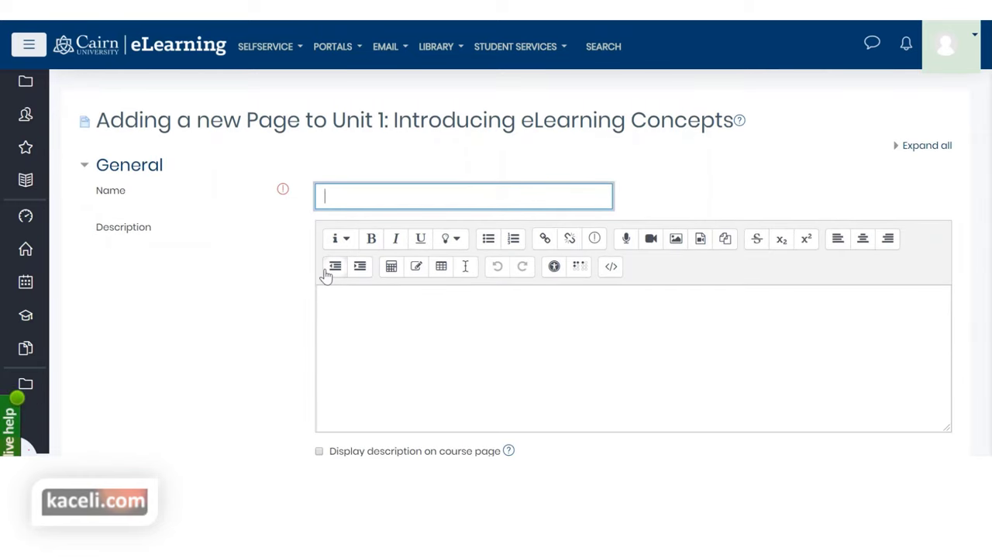
text(Using Web Pages )
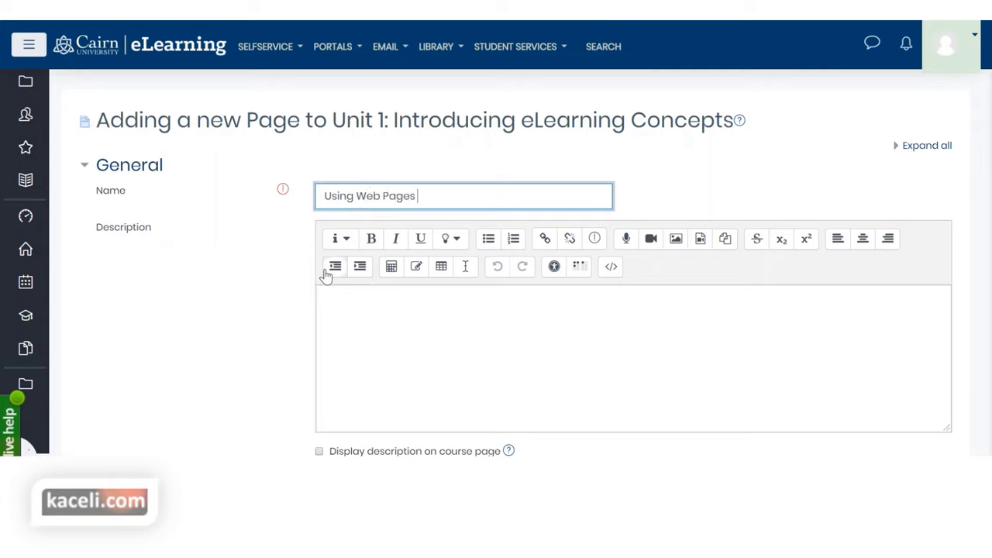
text(and)
text(ideos)
click(387, 332)
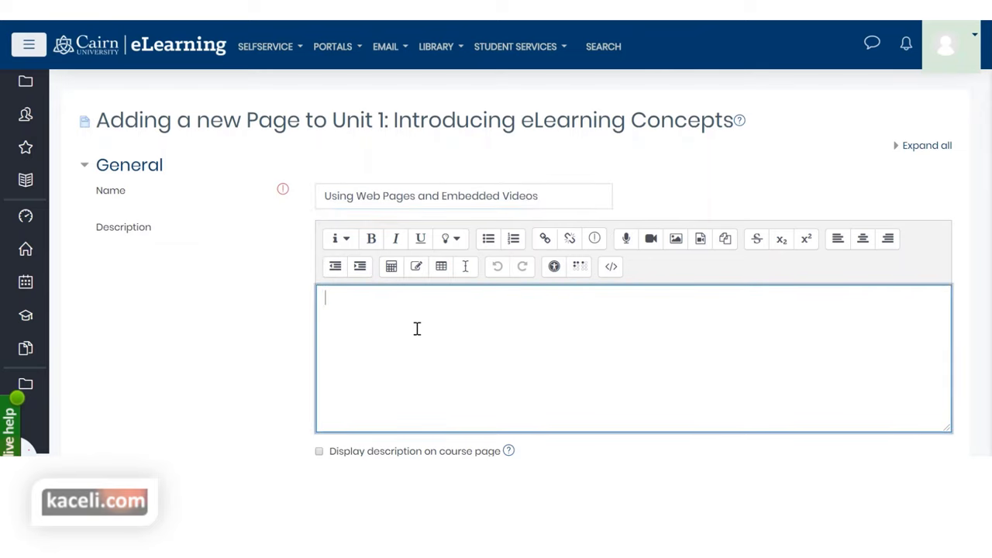
Fill the page content with the weekly introduction paragraph beginning "This week we will start the course by covering some essential computer concepts"
scroll(413, 325, down, 2)
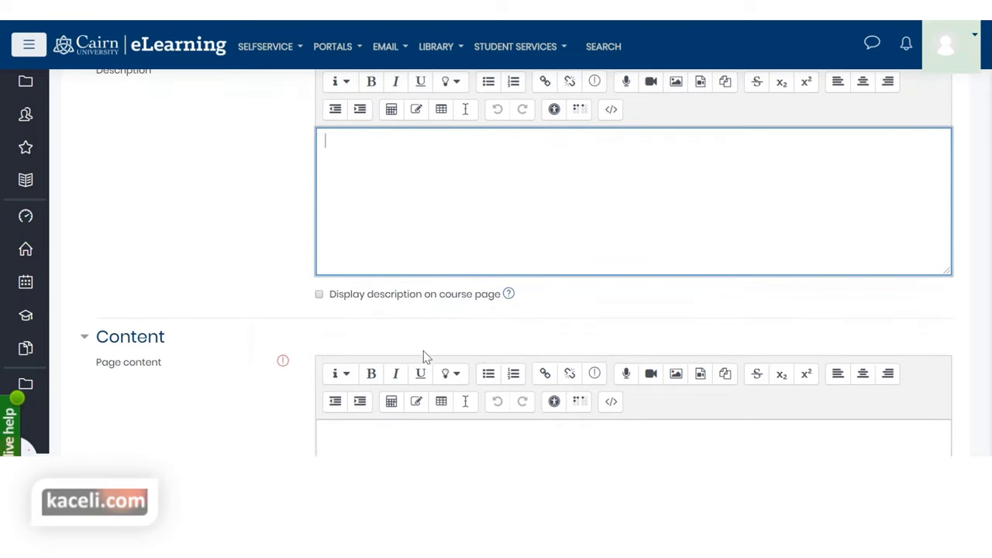
scroll(423, 350, down, 1)
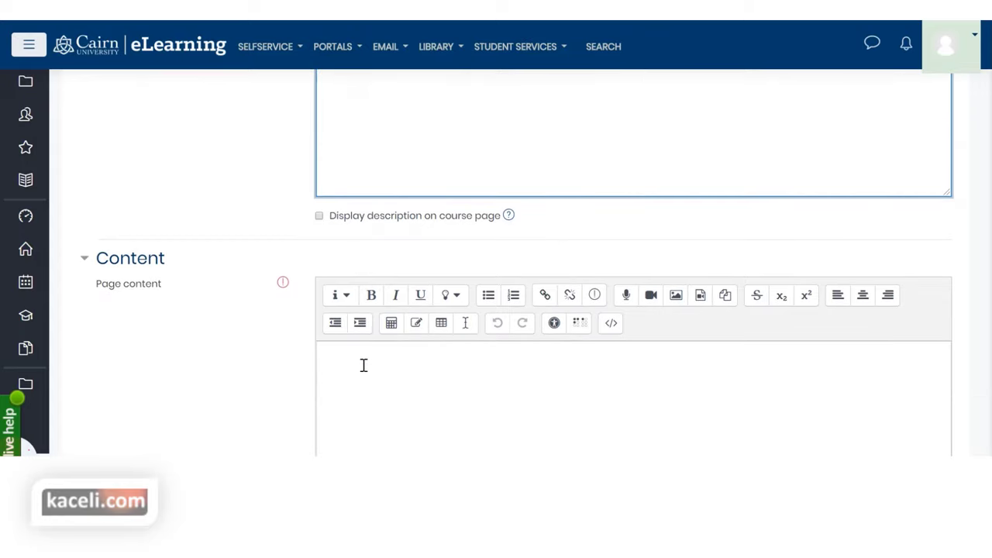
scroll(370, 363, down, 1)
scroll(370, 362, down, 1)
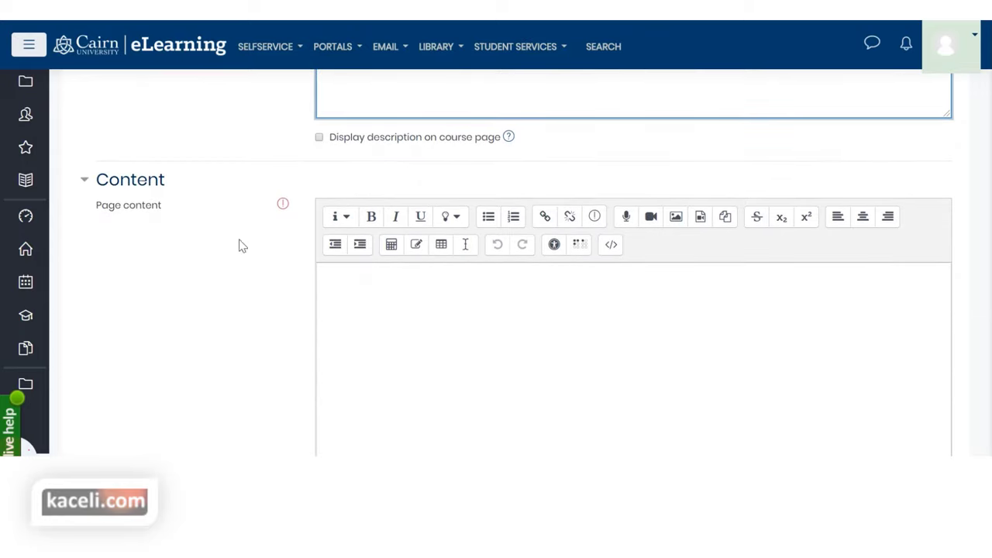
scroll(332, 283, up, 3)
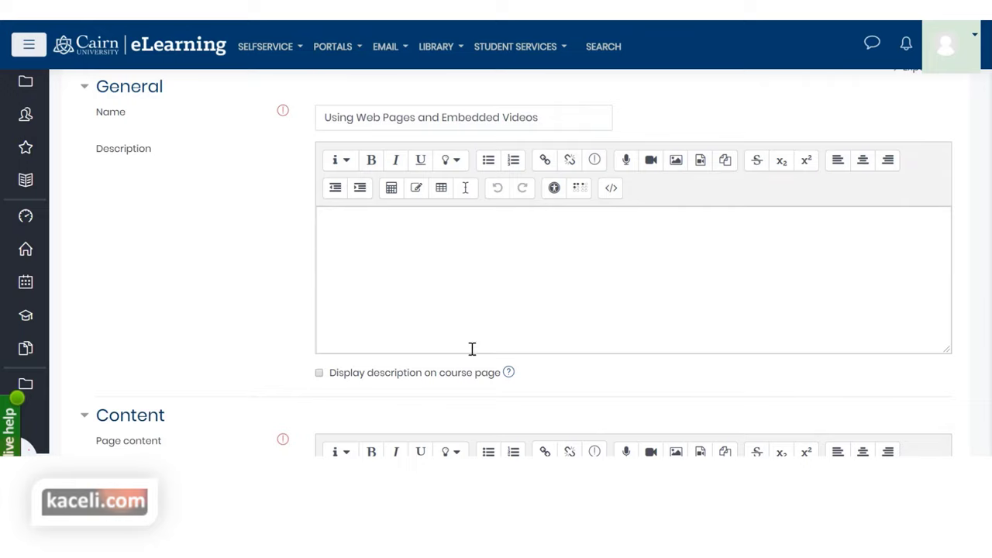
scroll(585, 341, down, 2)
click(563, 344)
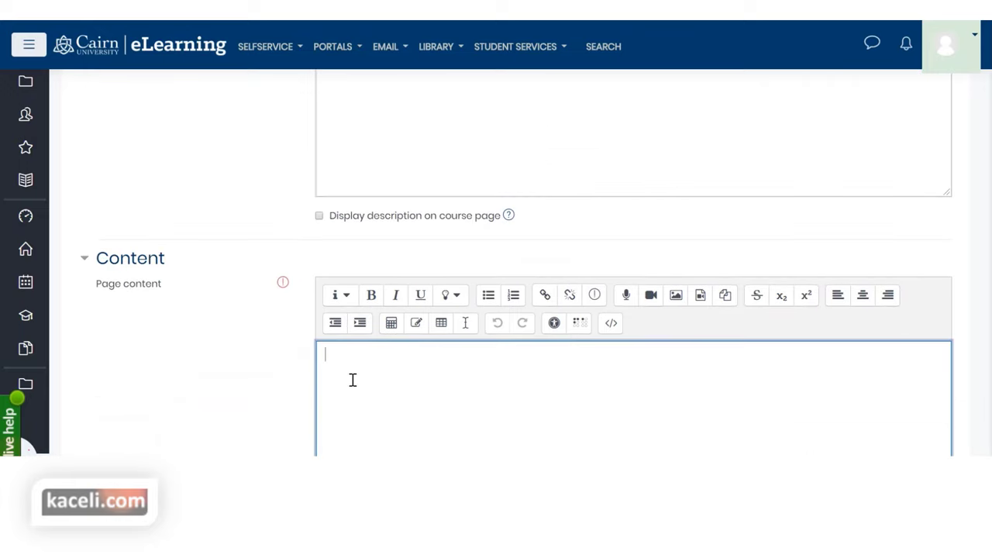
scroll(325, 366, down, 1)
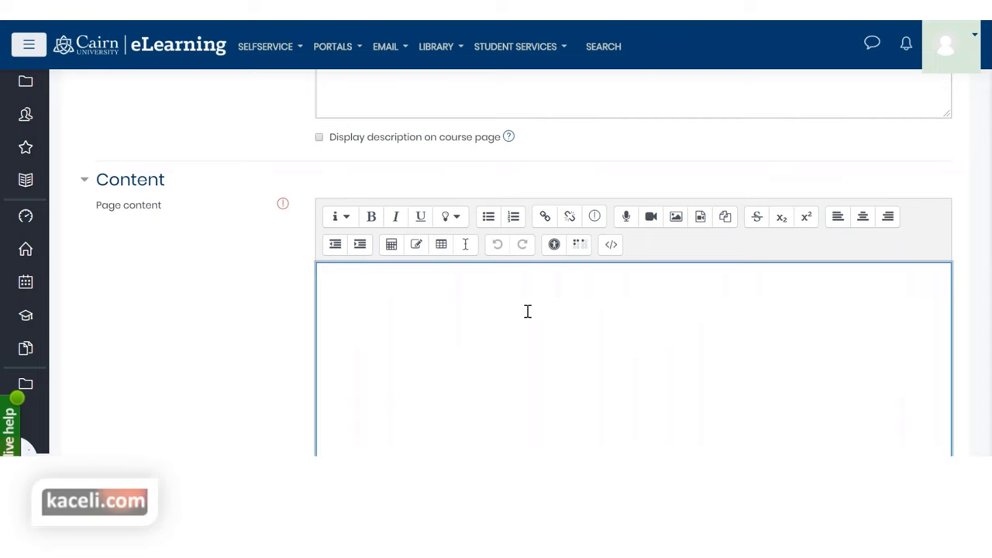
text(his week we will start the course by covering some essential computer concepts so that we somewhat understand what computers do and what some of the components are. We will start with the basics and then build on that in understanding some of the network concepts and then expand into understanding some of the Internet related concepts and technologies. It is best to start with the reading the textbook earlier in the week, then start viewing the videos throughout the week. I suggest that you allocate at least 1.5 hours each day for this course. Then sometime midweek (or the latest by Thursday), start working on the forum/blog. To receive text message reminders)
click(487, 311)
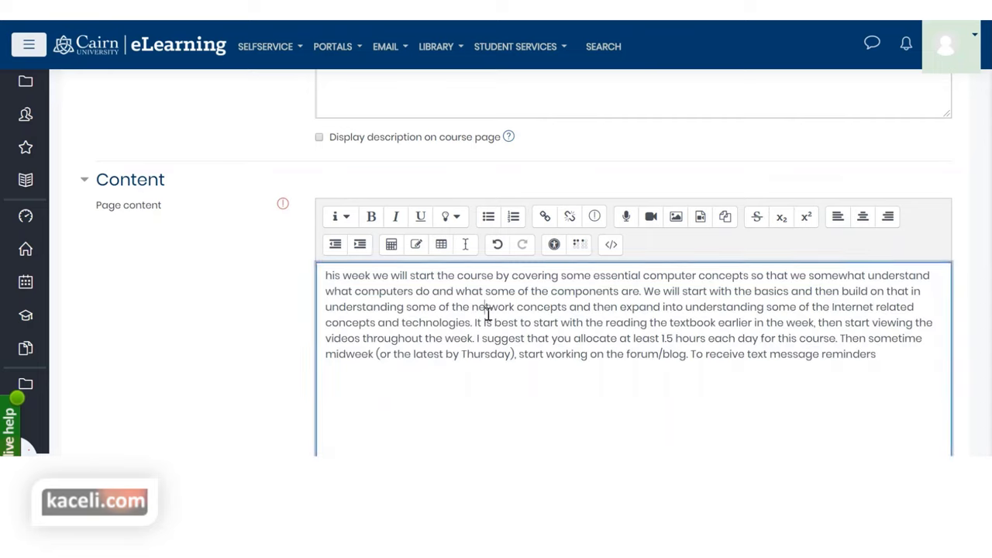
text(T)
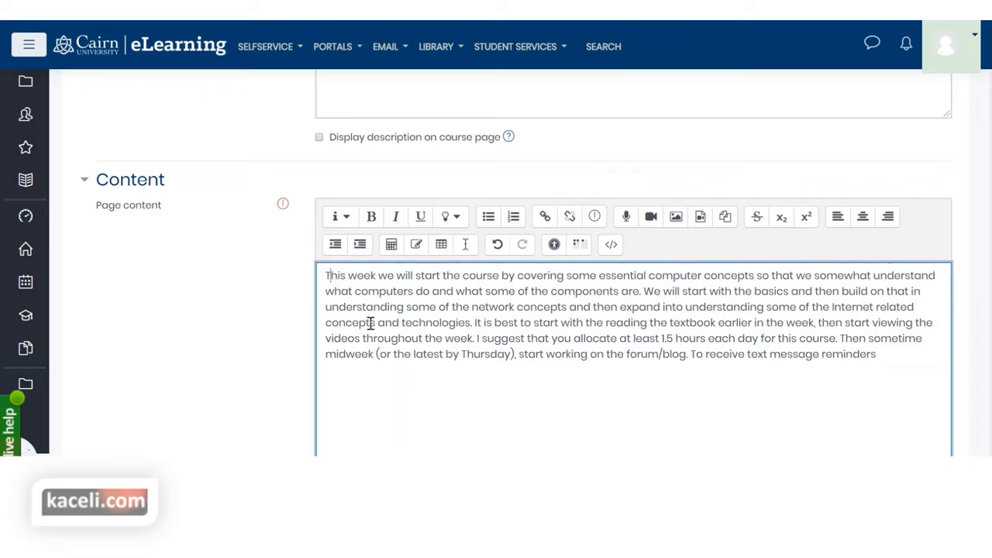
Insert the line "Important information for this week:" above the paragraph and format it as Heading (small)
click(327, 277)
text(Important information for this week:)
drag(517, 279, 338, 261)
click(345, 218)
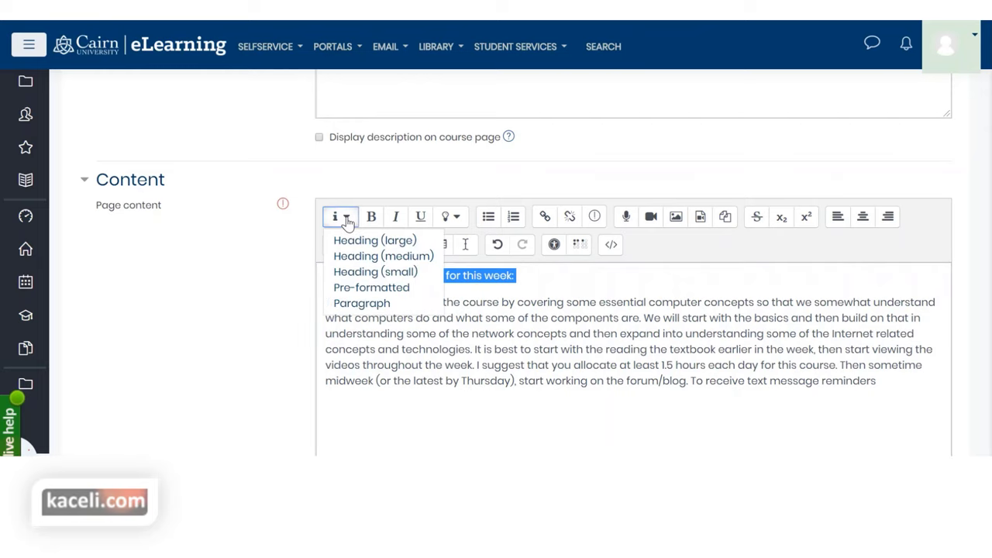
click(360, 273)
click(461, 296)
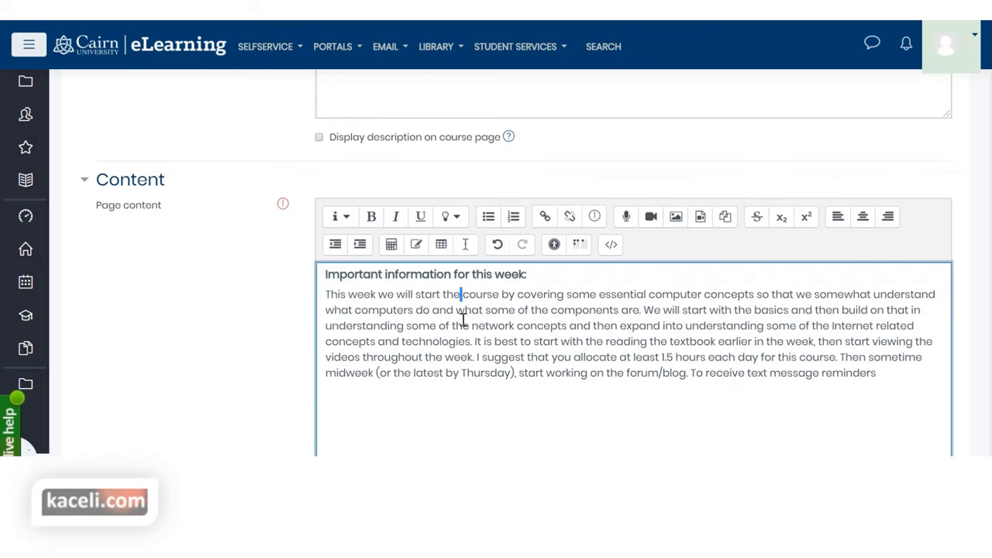
click(456, 390)
drag(599, 295, 755, 296)
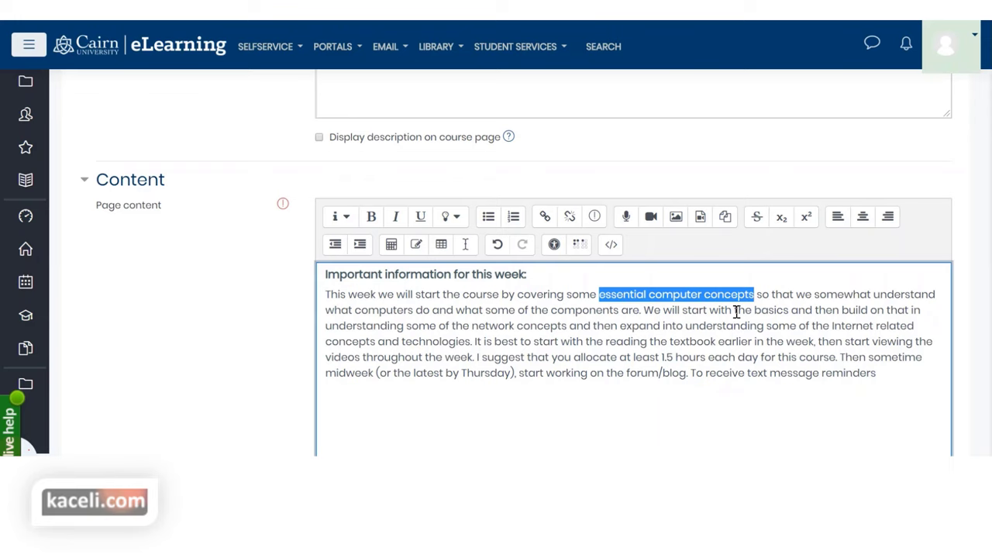
click(545, 219)
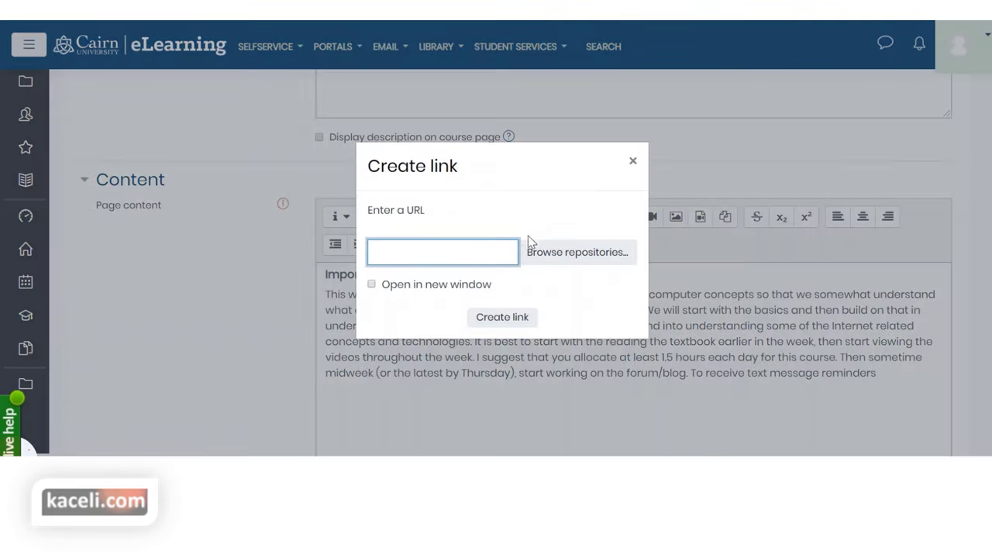
text(https://lib.cairn.edu)
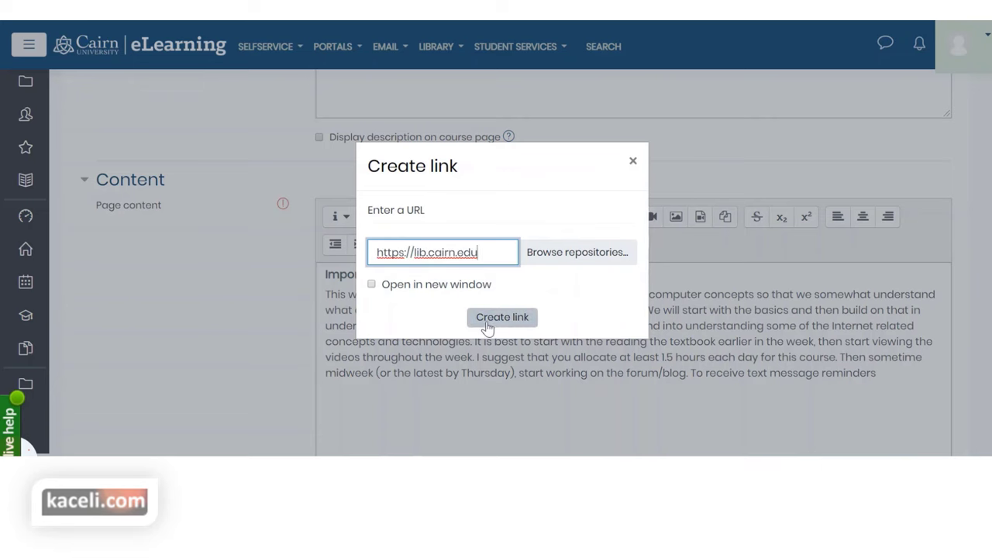
click(502, 317)
click(781, 308)
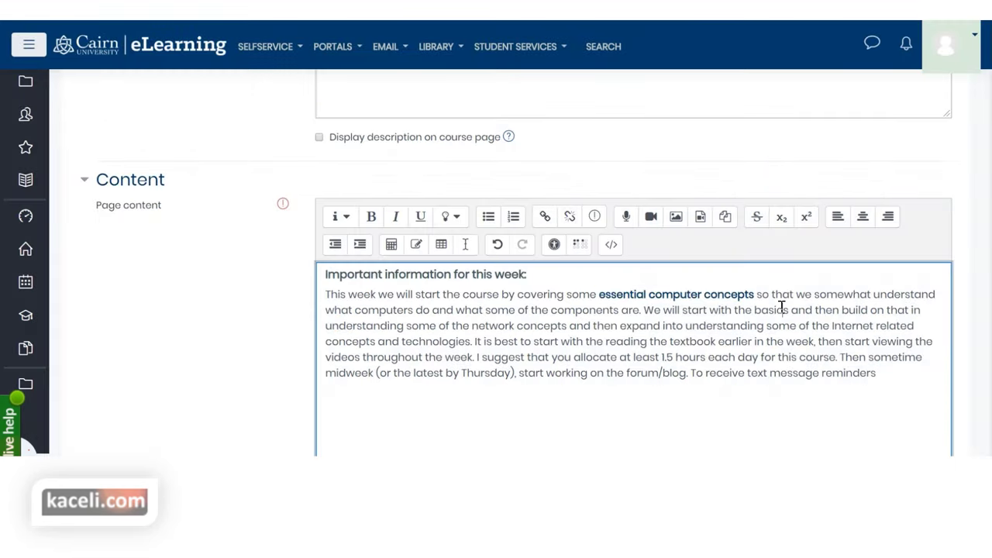
double_click(829, 298)
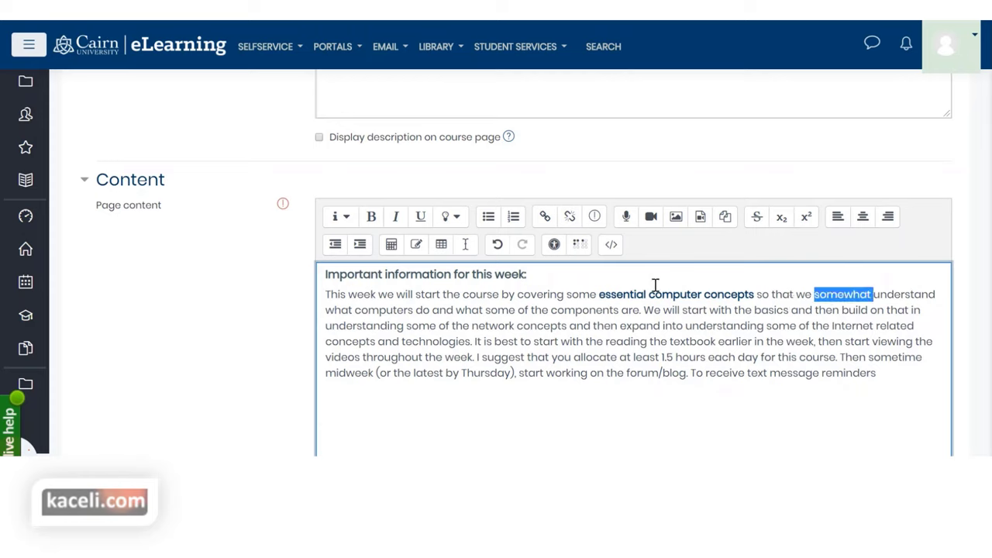
click(427, 324)
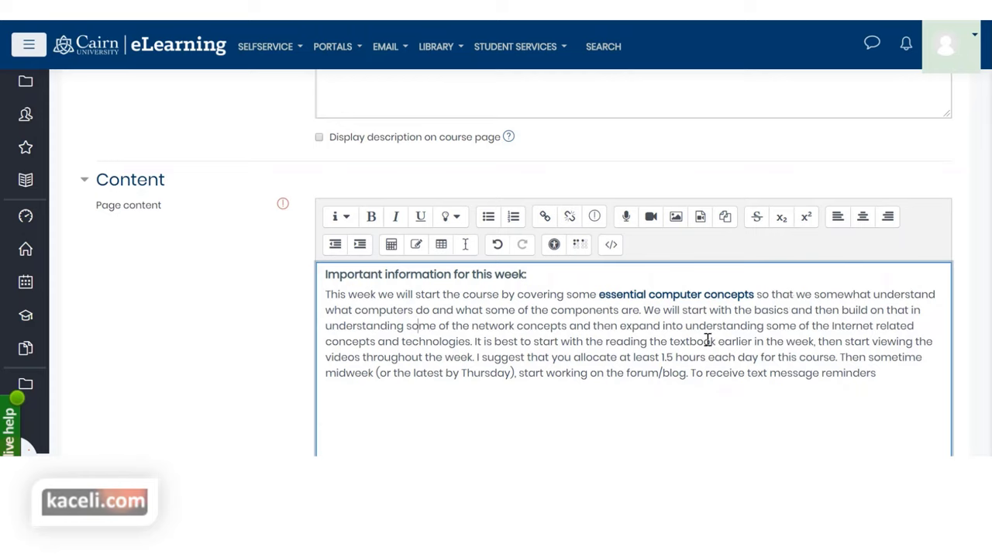
Link the words "reading the textbook" to an uploaded copy of the Word file "Assignment 1 Starting a Business"
drag(716, 342, 611, 346)
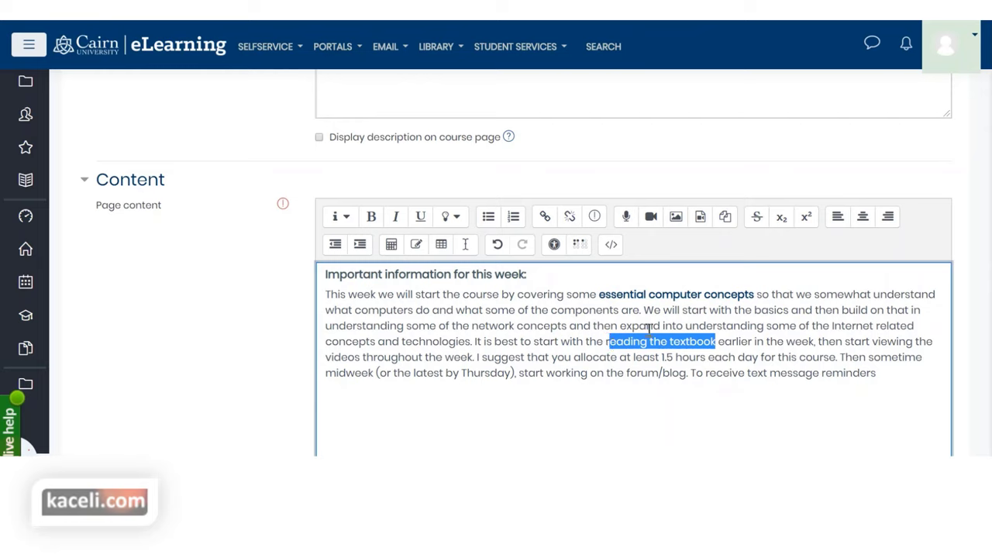
click(624, 341)
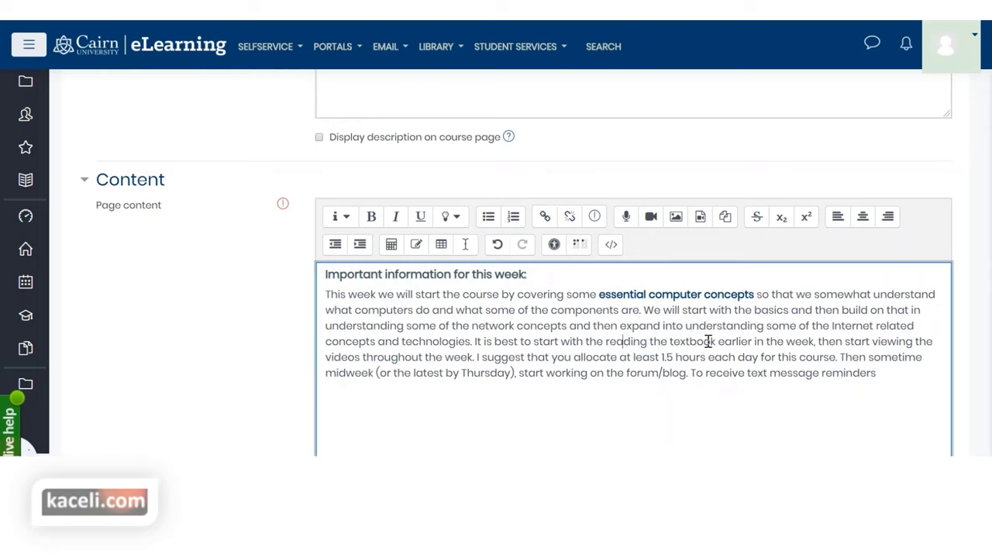
drag(714, 342, 611, 342)
click(545, 216)
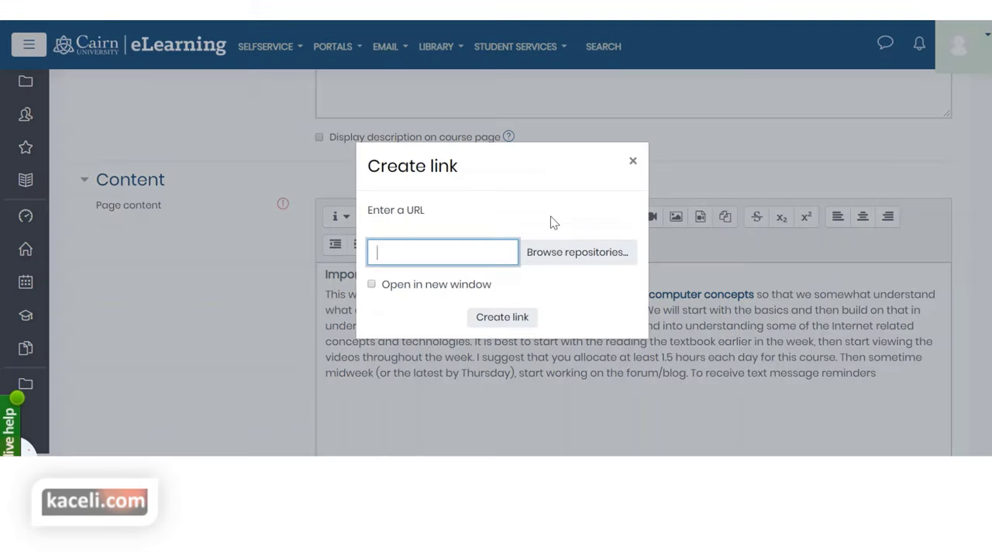
click(563, 260)
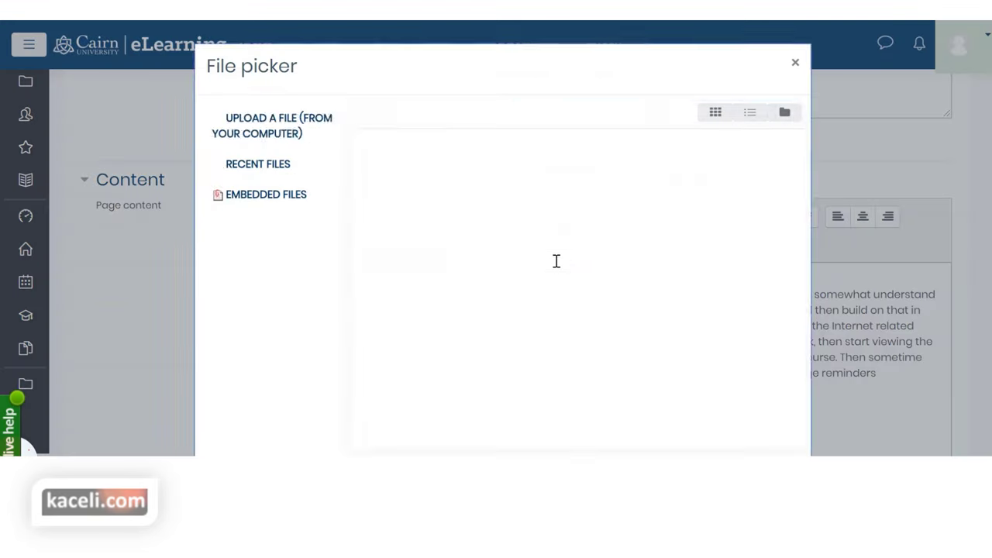
click(429, 210)
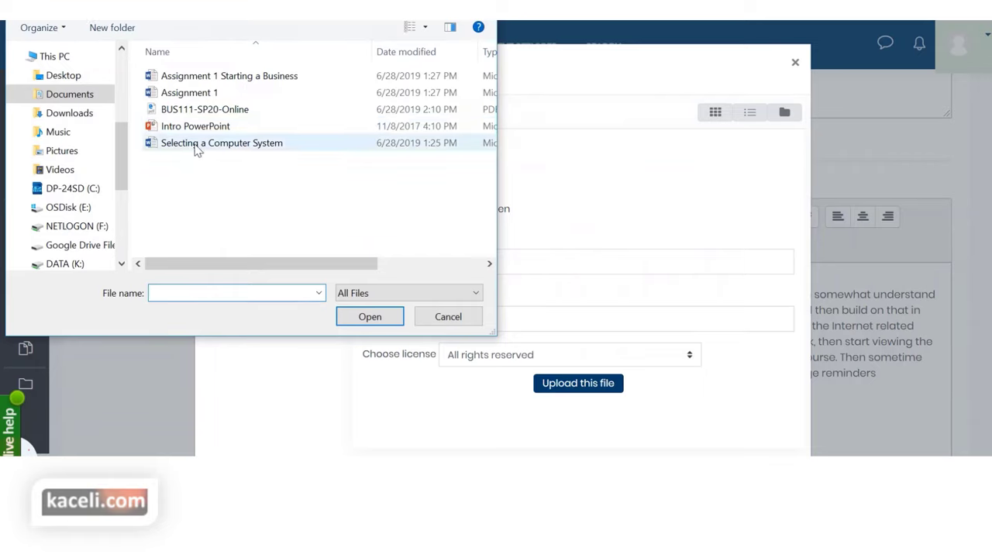
click(203, 81)
double_click(201, 80)
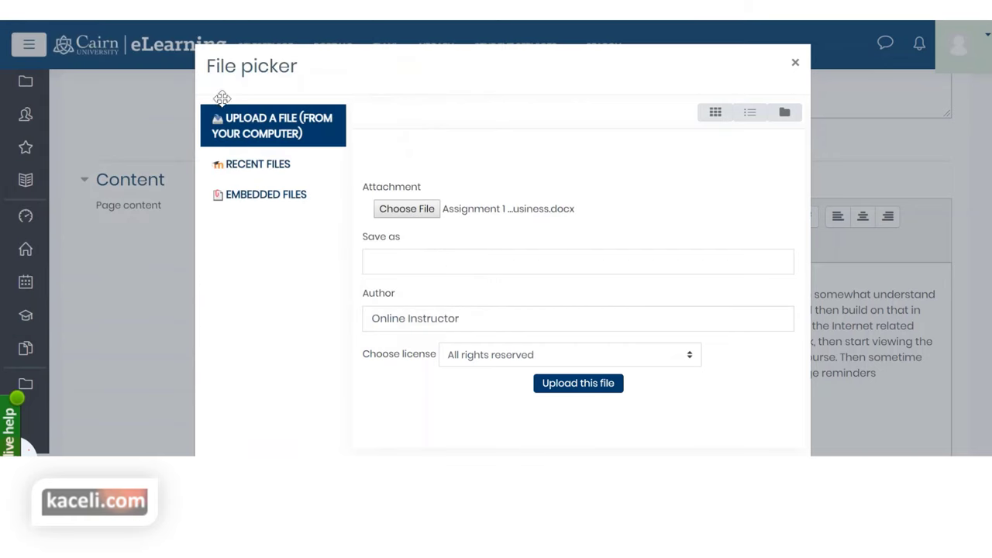
click(578, 382)
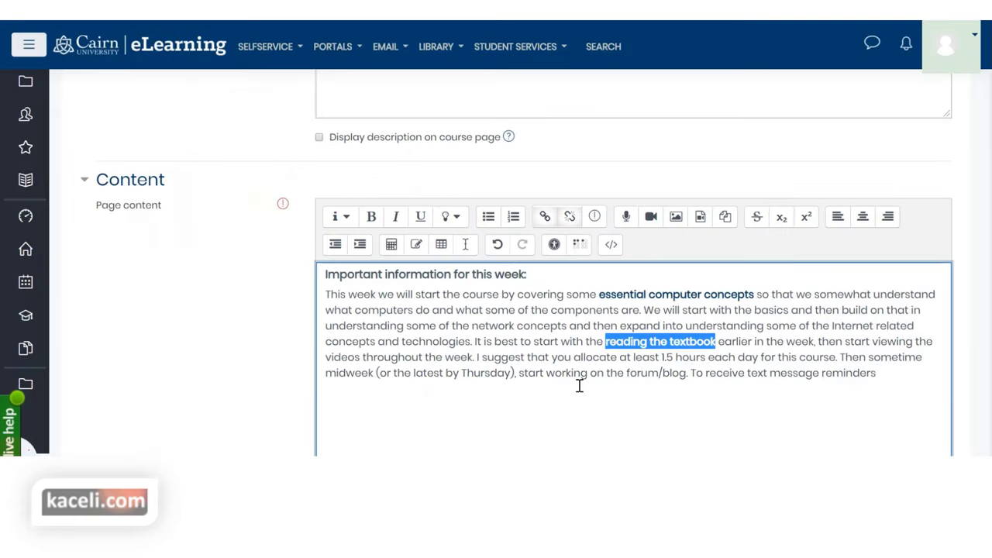
drag(518, 374, 525, 374)
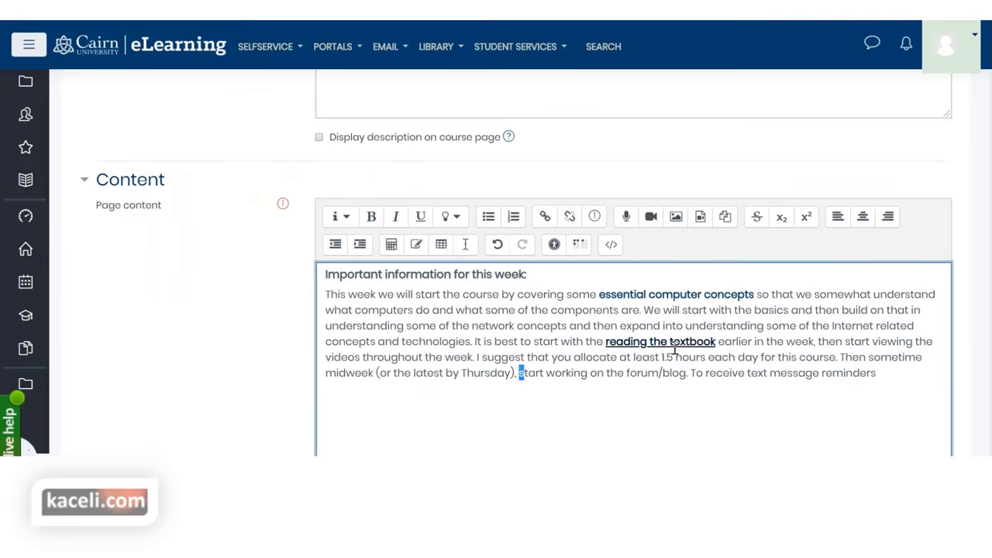
click(431, 398)
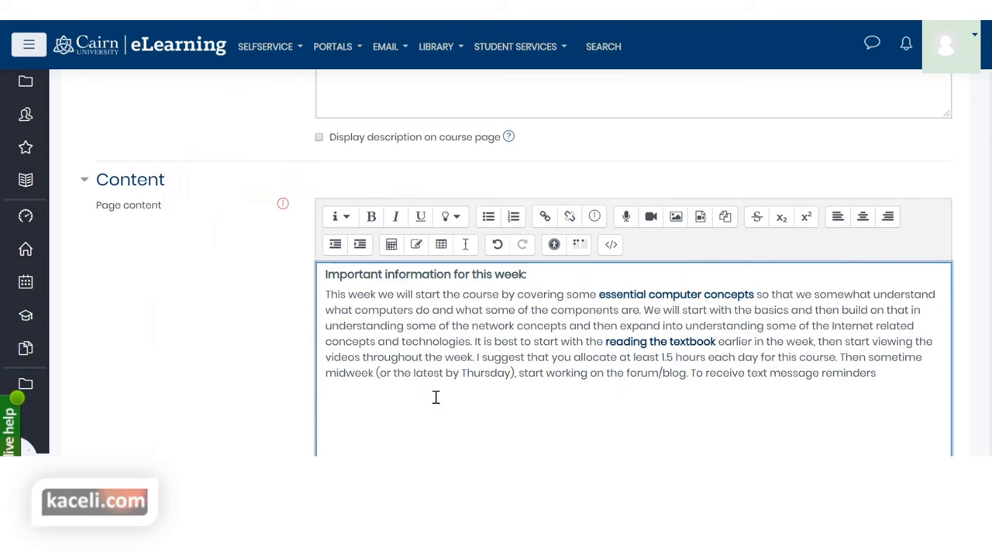
Check the page content for accessibility problems
scroll(449, 395, down, 1)
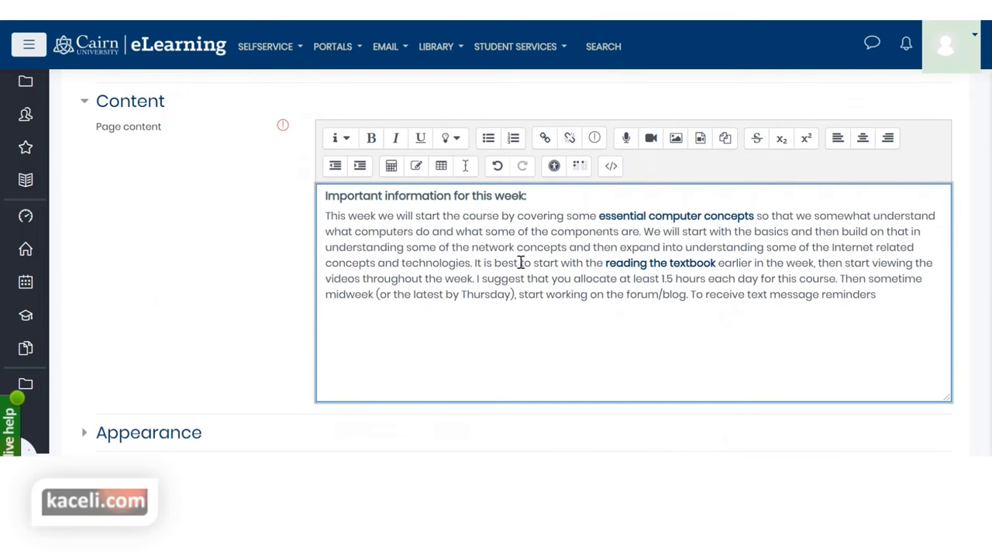
click(554, 167)
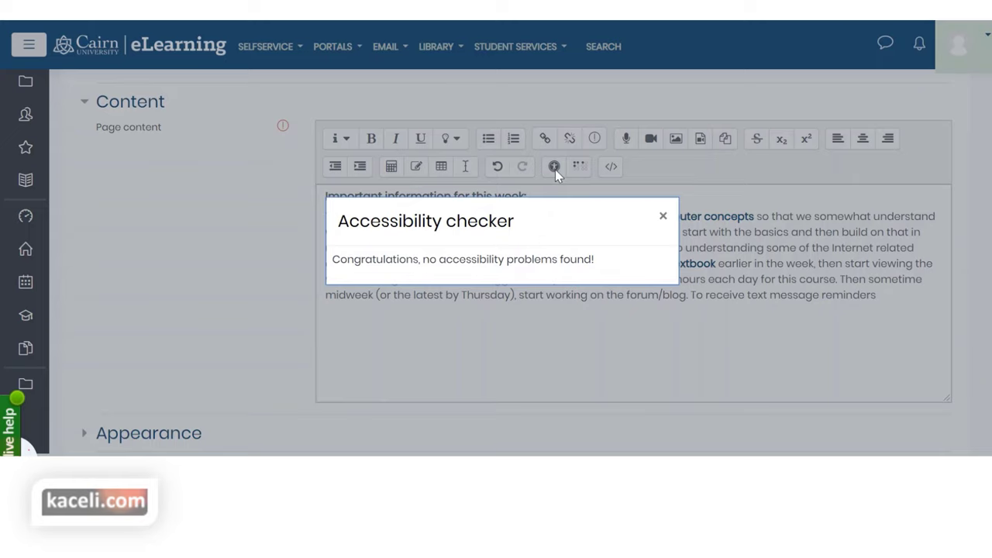
click(663, 217)
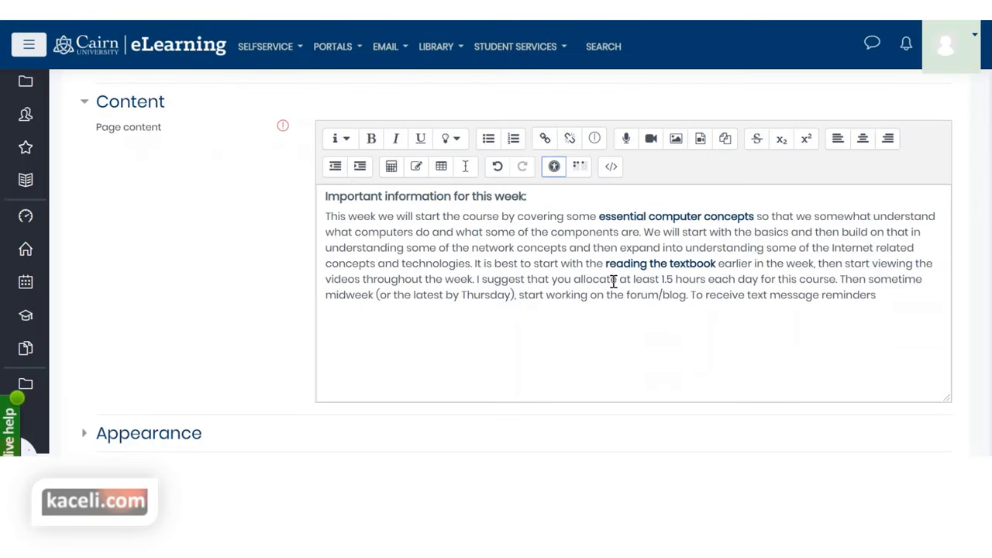
click(534, 283)
Save the page, view "Using Web Pages and Embedded Videos" from the course, and return to Unit 1
scroll(455, 310, down, 3)
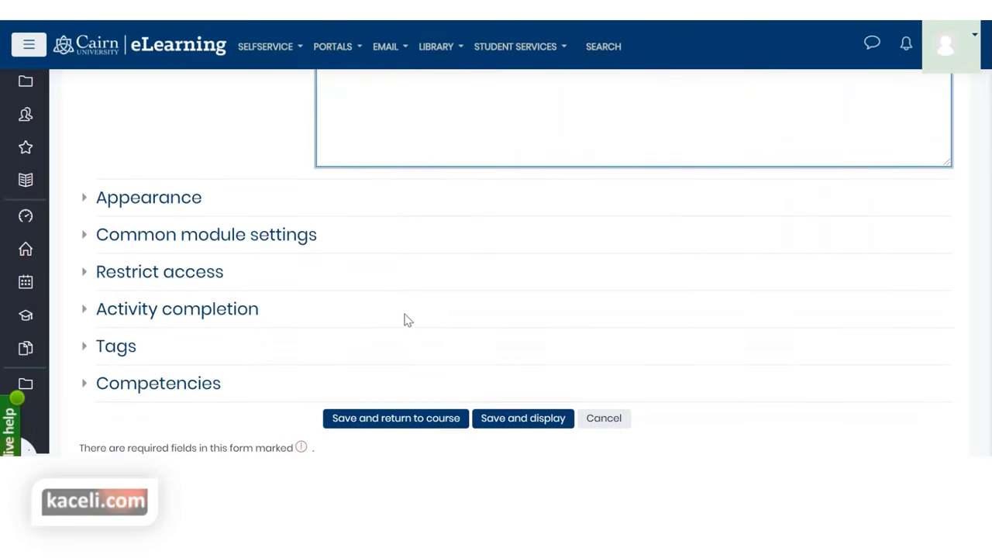
click(399, 422)
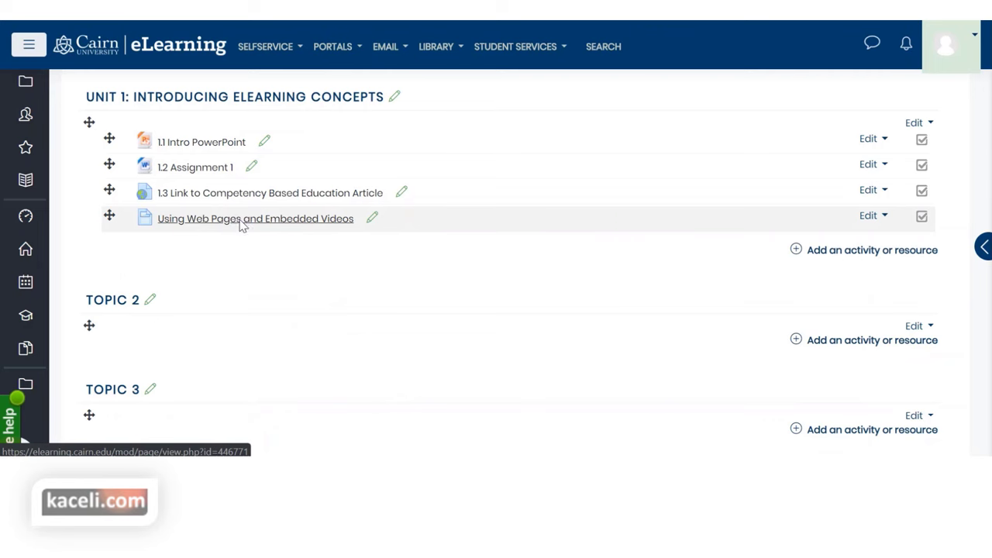
click(243, 227)
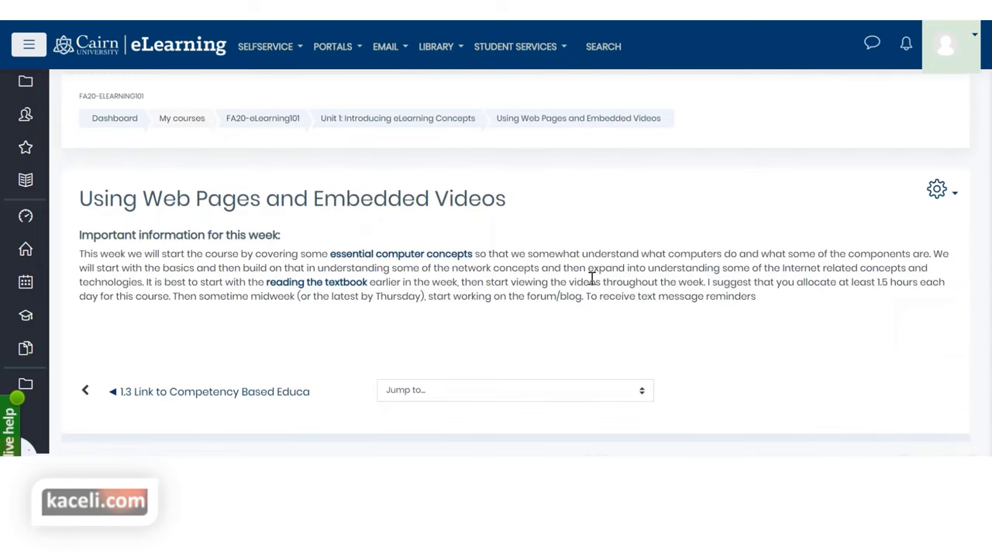
click(394, 124)
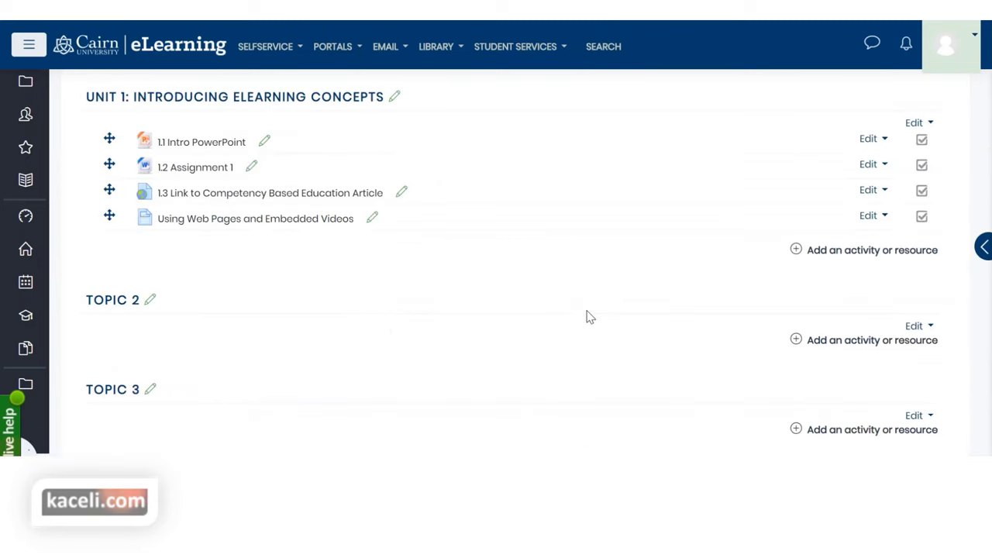
Rename the web page item in Unit 1 to "1.4 Using Web Pages and Embedded Videos"
click(372, 218)
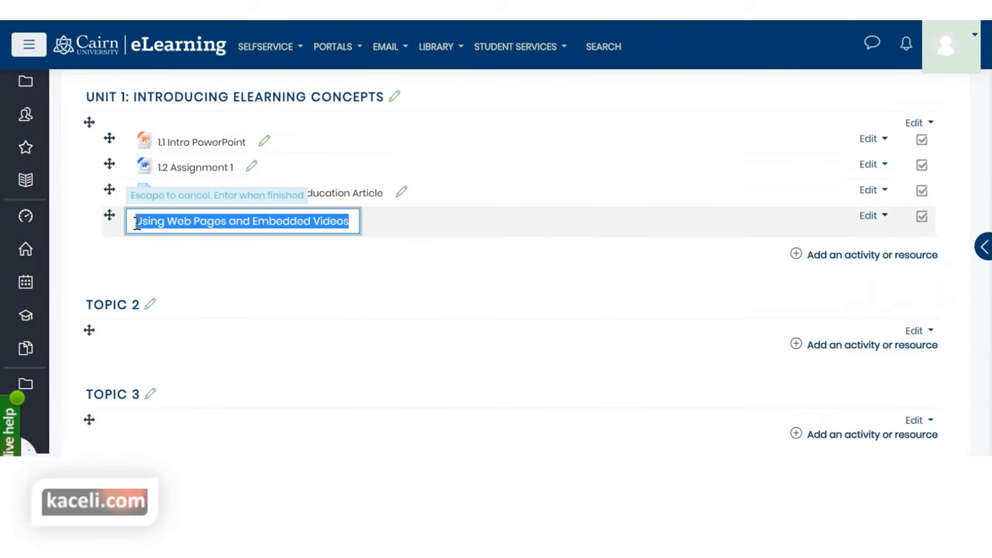
key(Home)
text(1.4)
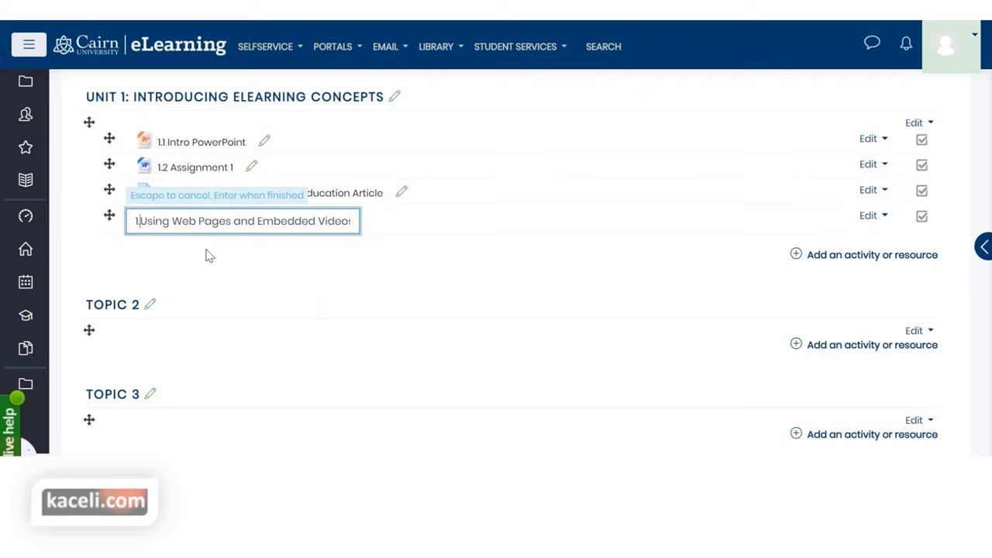
key(Return)
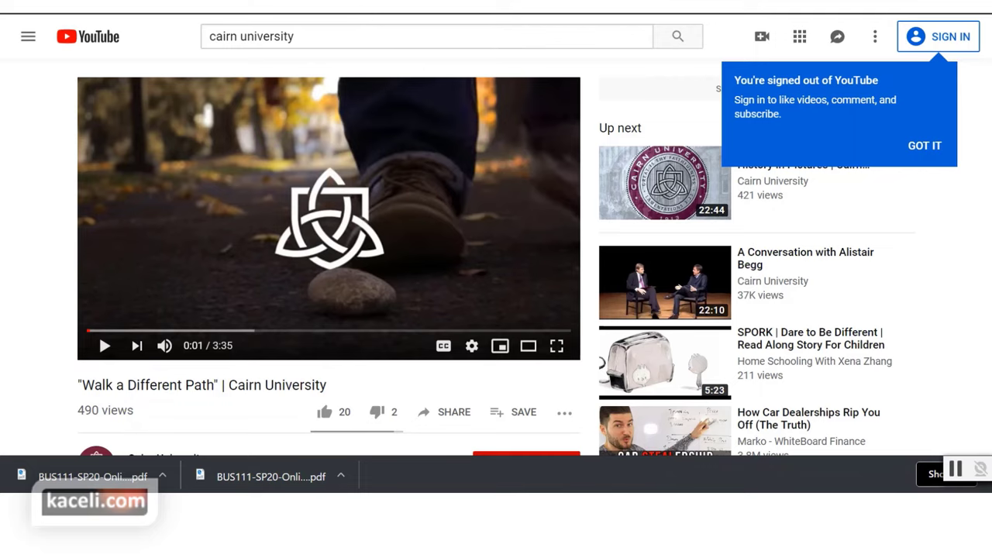
Copy the share link of the YouTube video "Walk a Different Path" | Cairn University
click(456, 420)
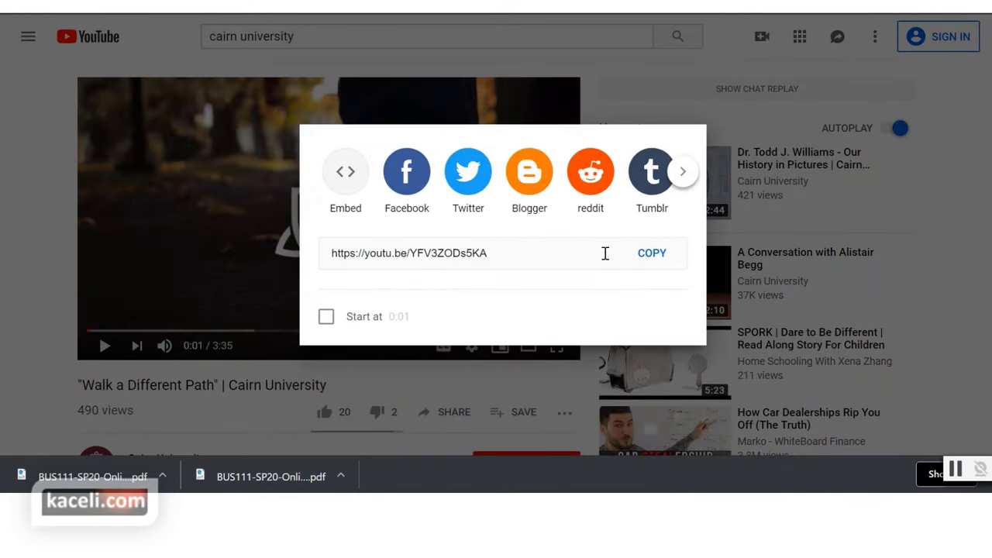
click(649, 255)
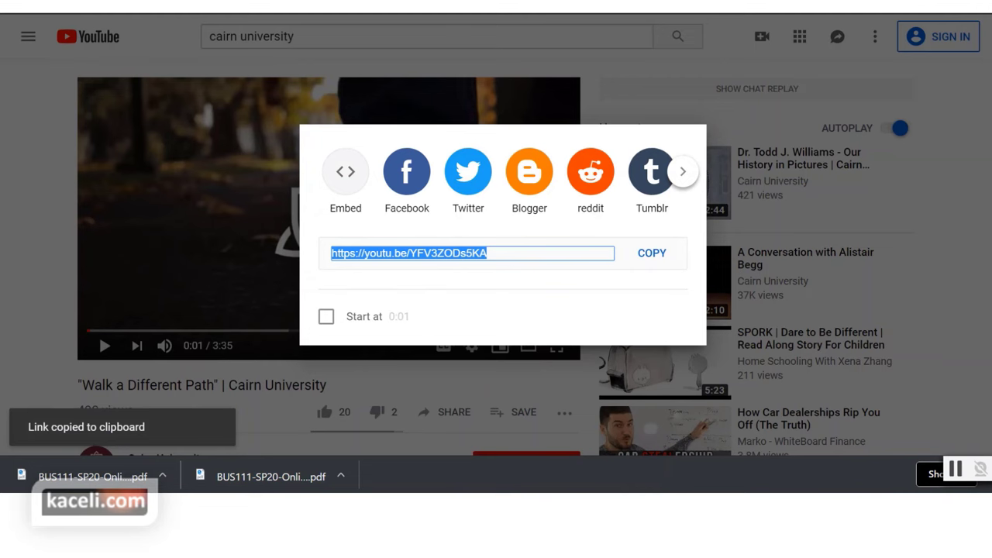
key(Escape)
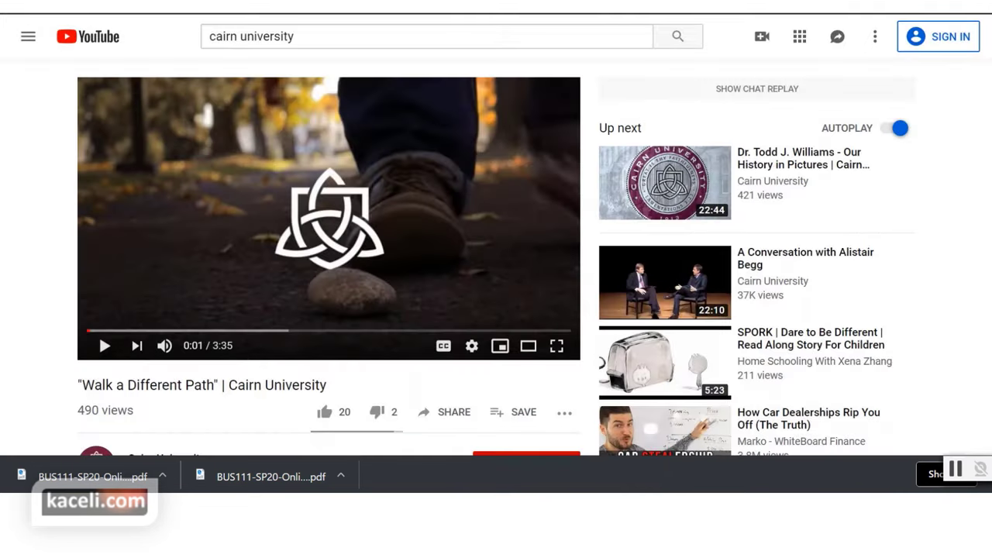
Switch back to the eLearning course and add a new URL resource to Unit 1: Introducing eLearning Concepts
key(ctrl+Tab)
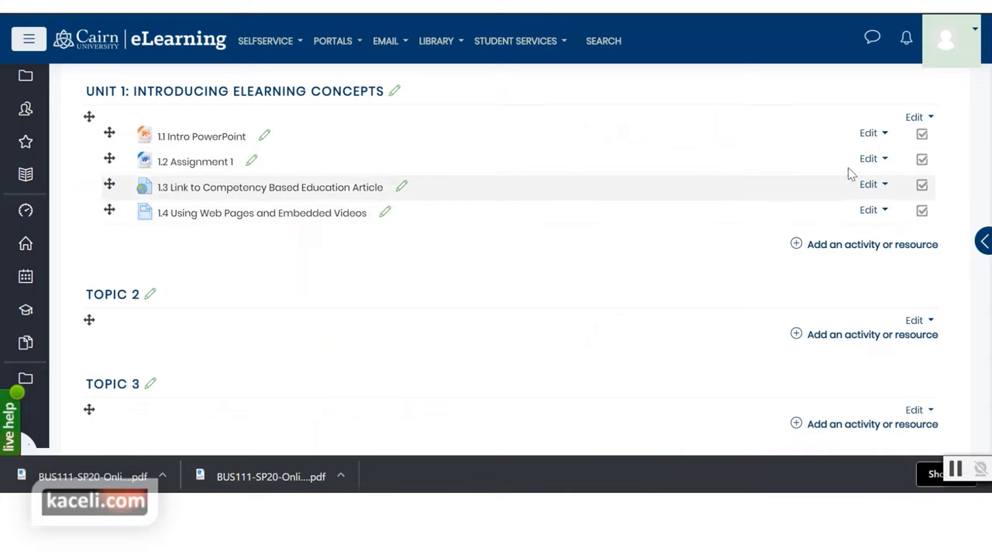
click(845, 248)
drag(479, 211, 481, 405)
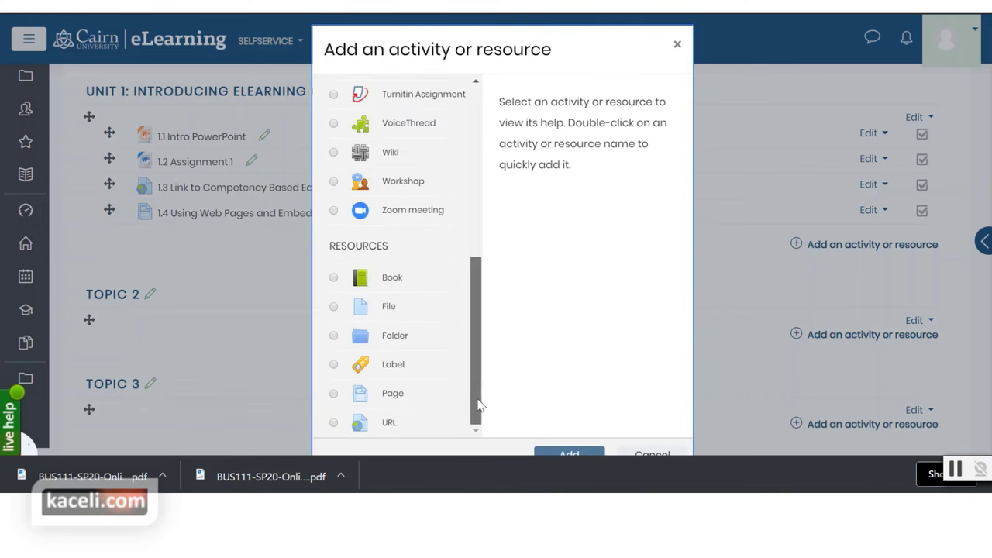
click(377, 423)
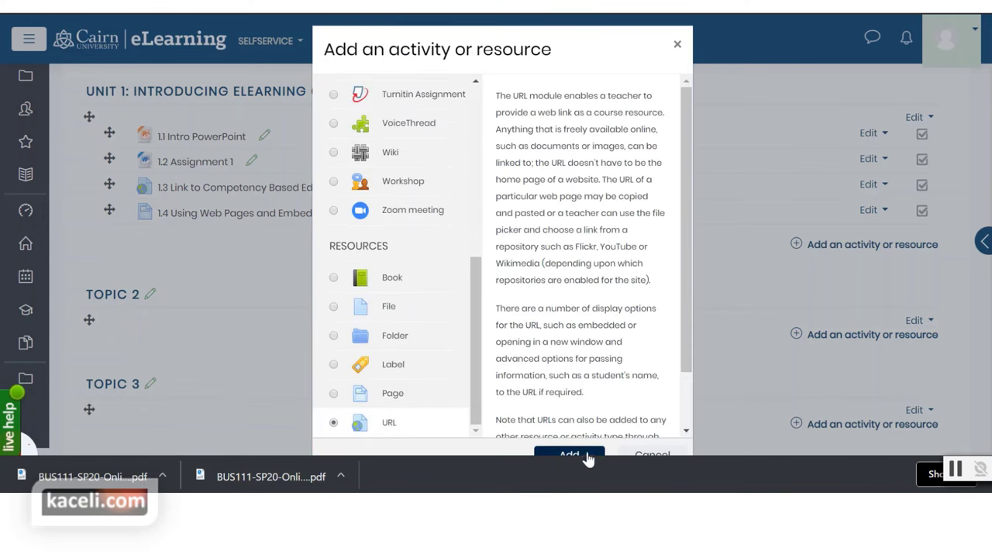
drag(571, 52, 564, 24)
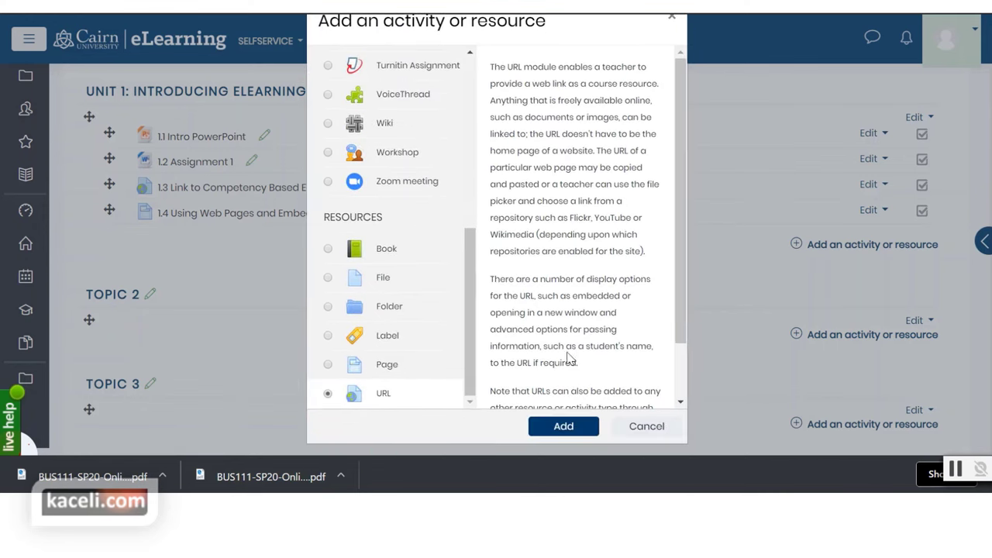
click(568, 425)
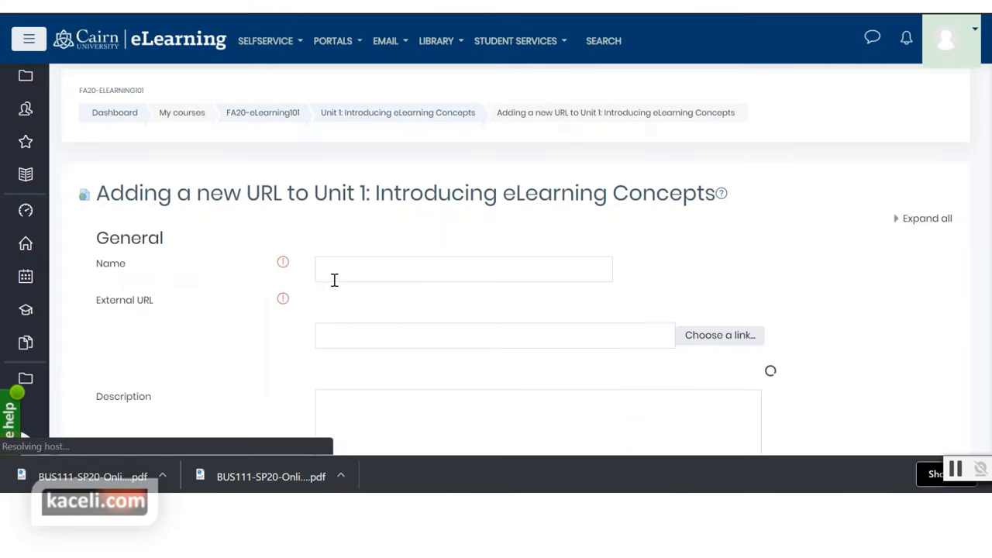
Name the new URL resource "Link to YouTube Video: Cairn - Walk a Different Path"
click(390, 280)
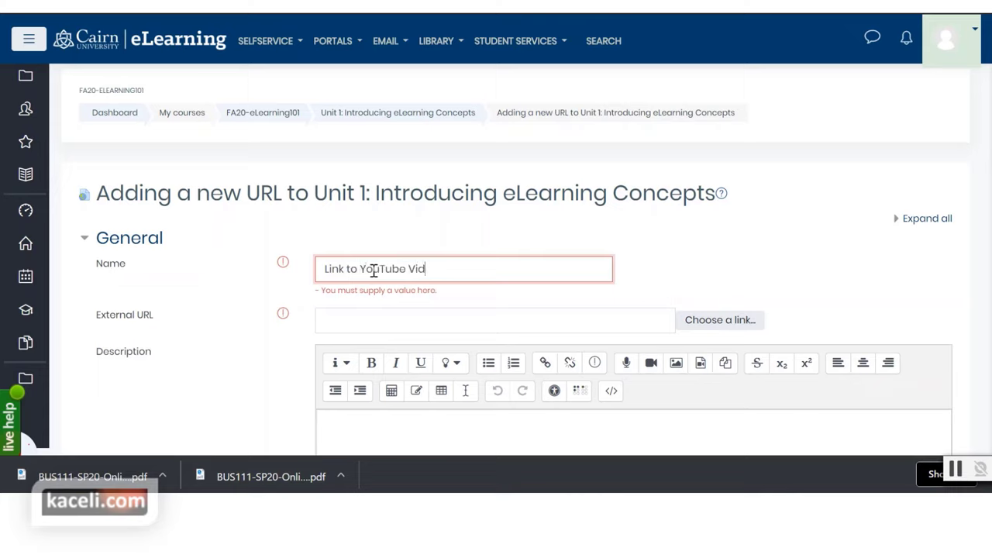
text(Link to YouTube Video: Cairn - Walk a Different Path)
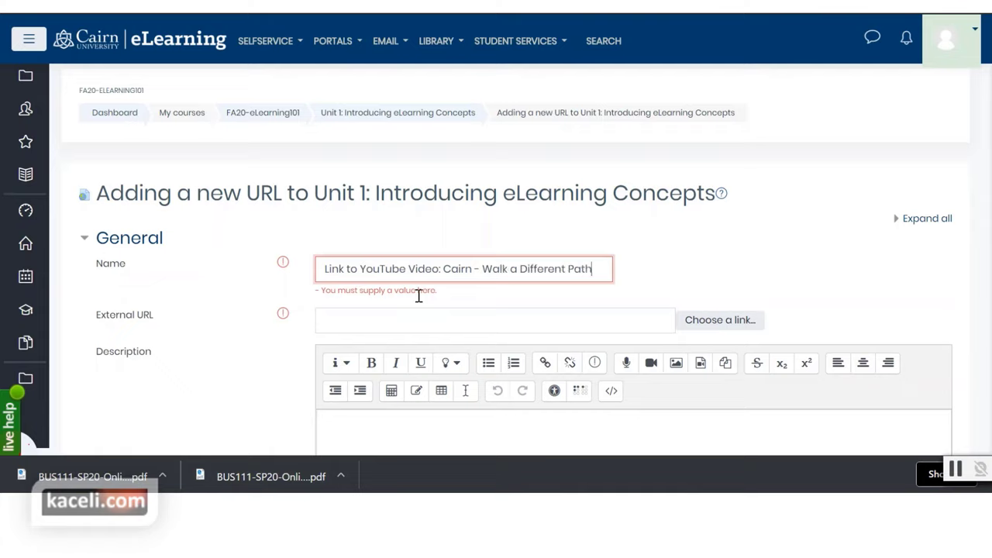
click(385, 318)
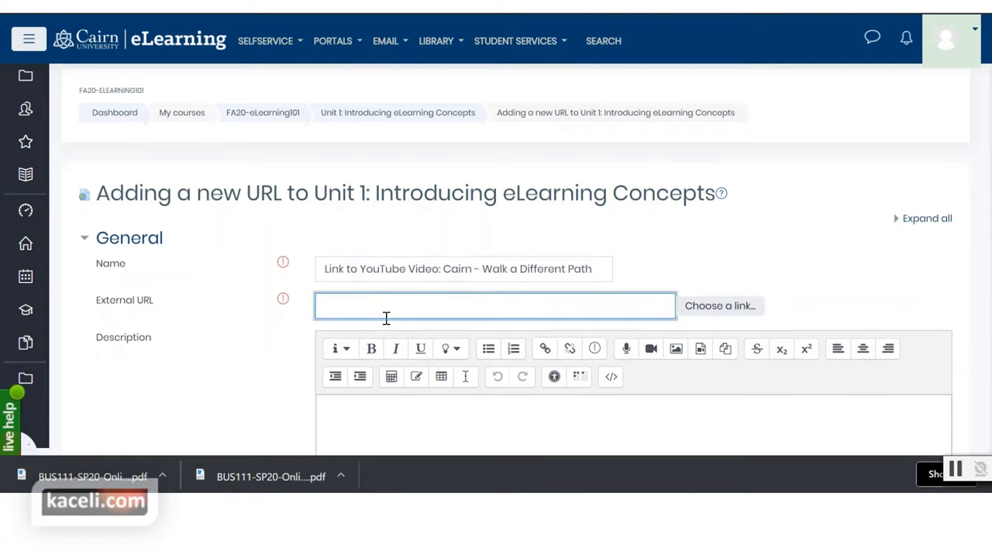
key(ctrl+v)
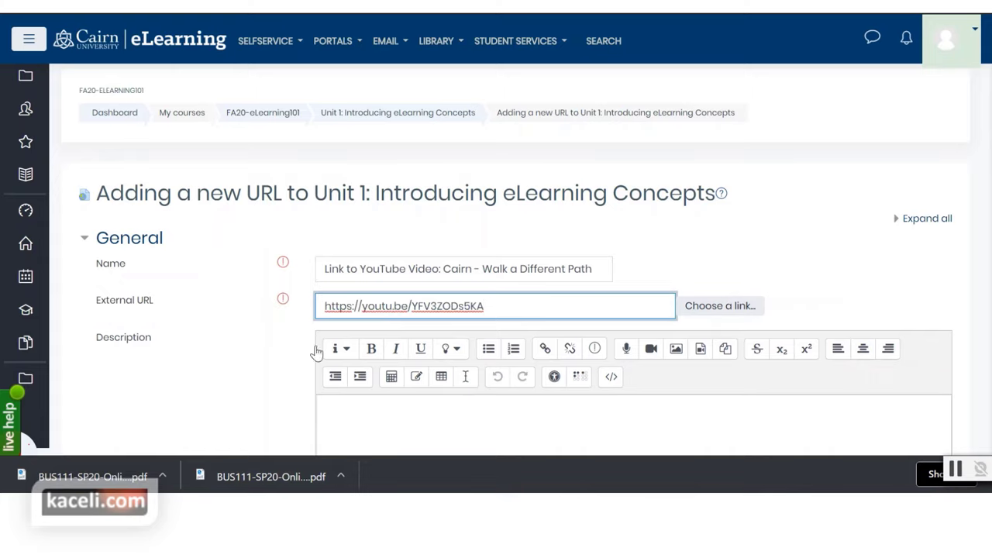
click(264, 375)
scroll(263, 375, down, 2)
scroll(263, 376, down, 3)
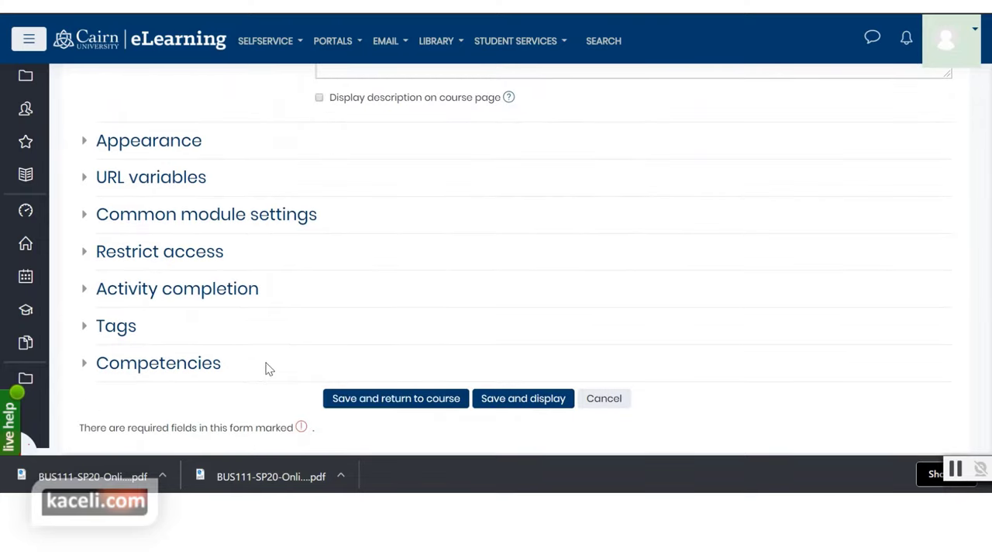
click(379, 409)
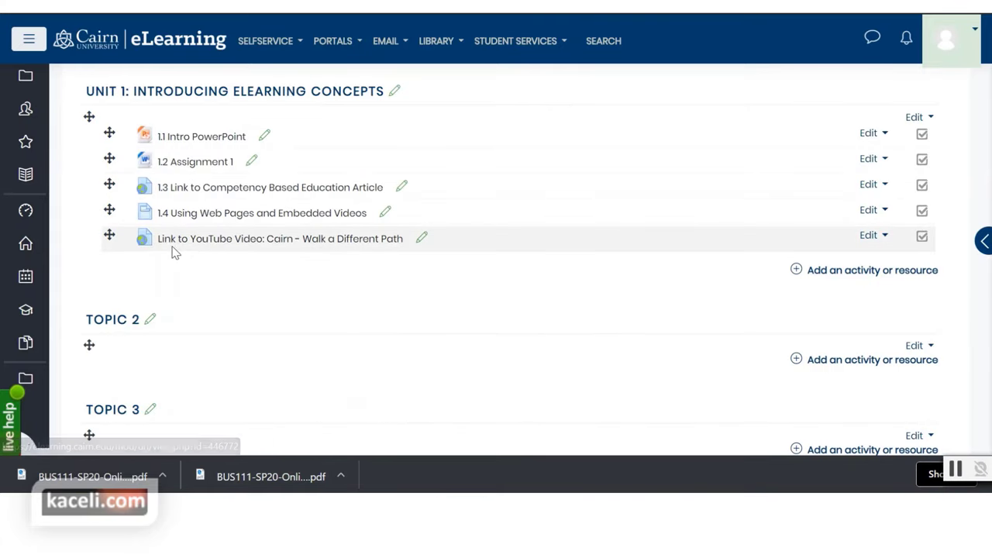
Rename the new YouTube link in Unit 1 to "1.5 Link to YouTube Video: Cairn - Walk a Different Path"
click(421, 239)
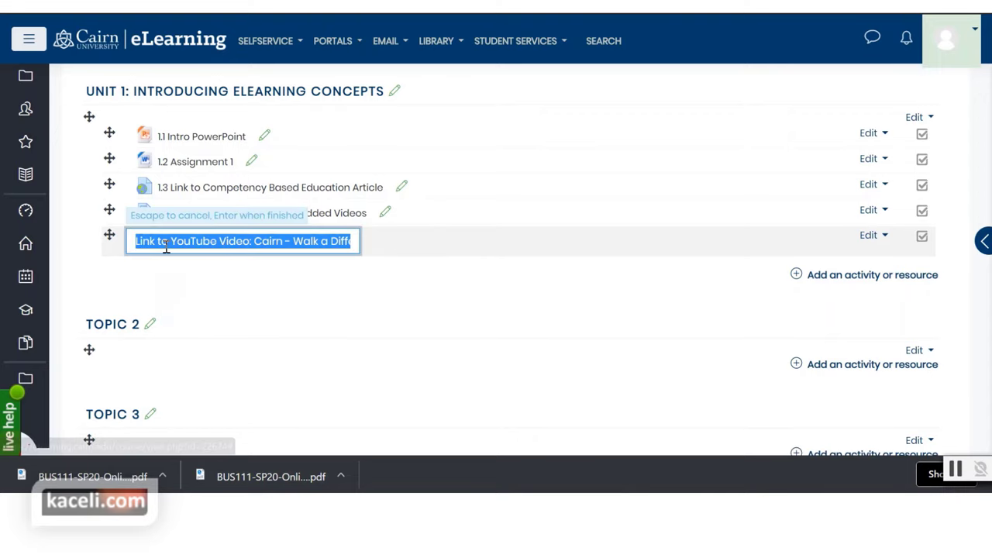
click(135, 241)
text(1.5)
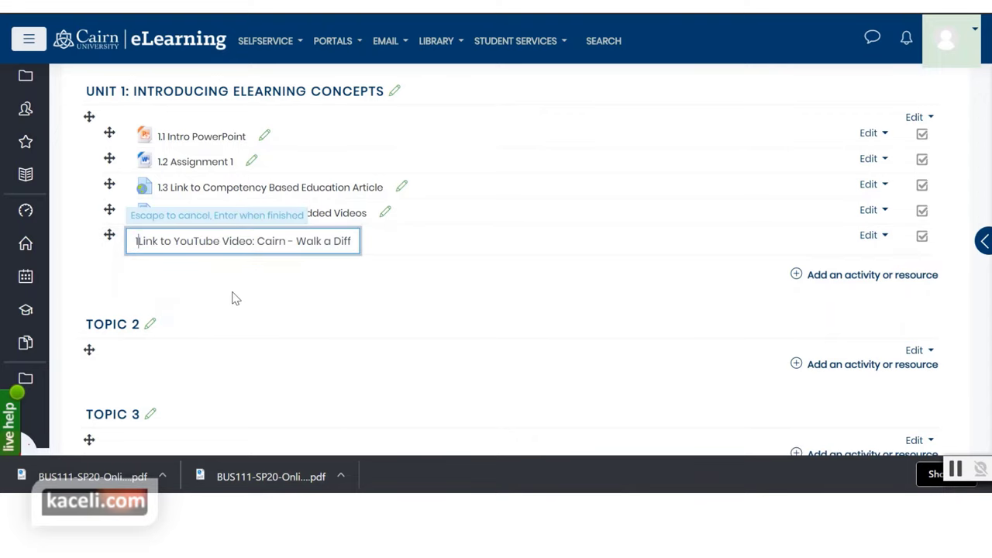
key(Return)
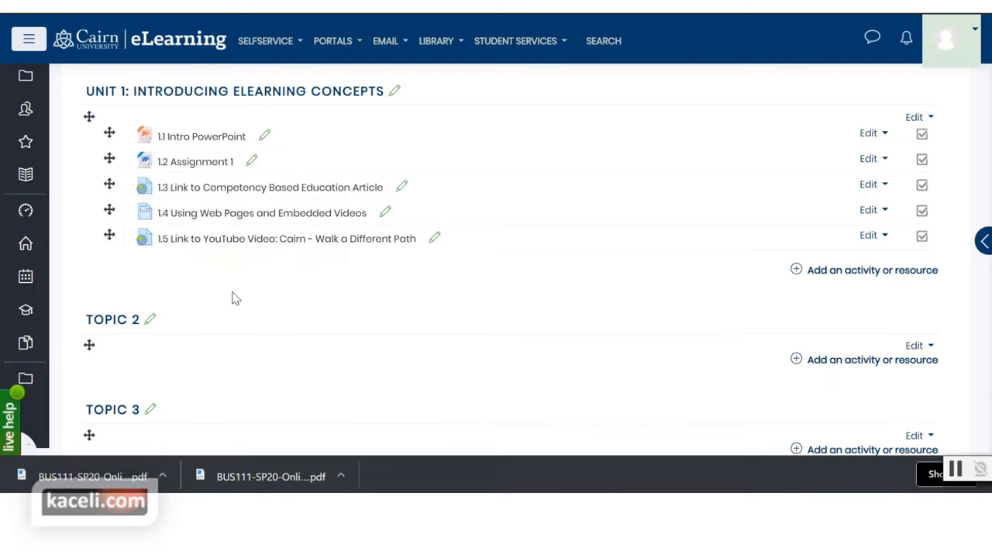
click(302, 242)
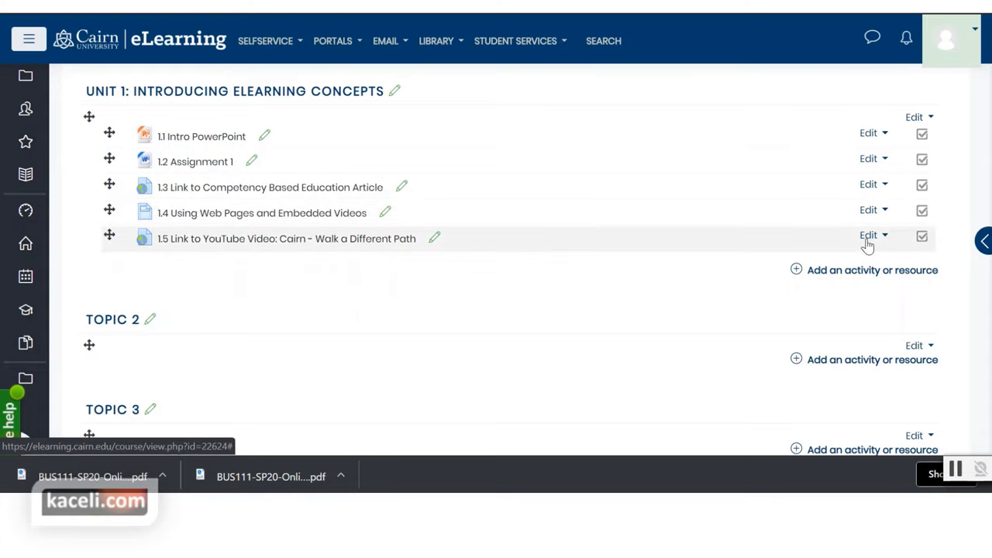
click(847, 277)
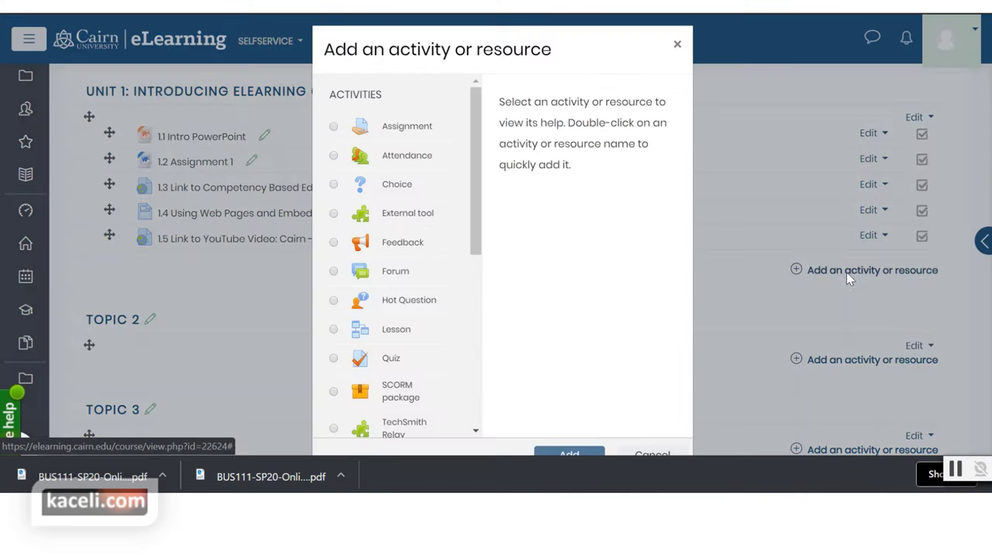
drag(476, 256, 465, 427)
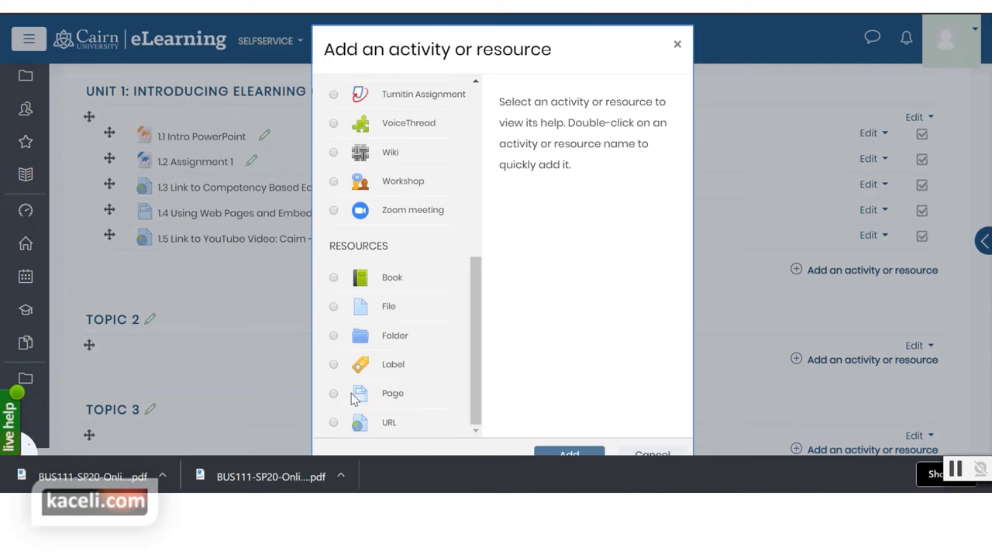
click(677, 45)
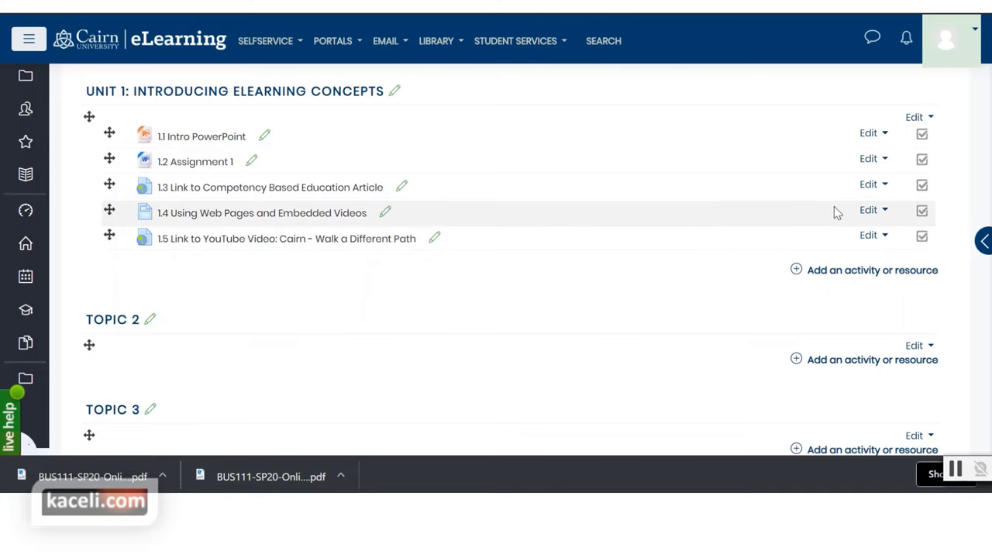
Open the settings of "1.4 Using Web Pages and Embedded Videos" and place the cursor after the heading in its page content
click(867, 210)
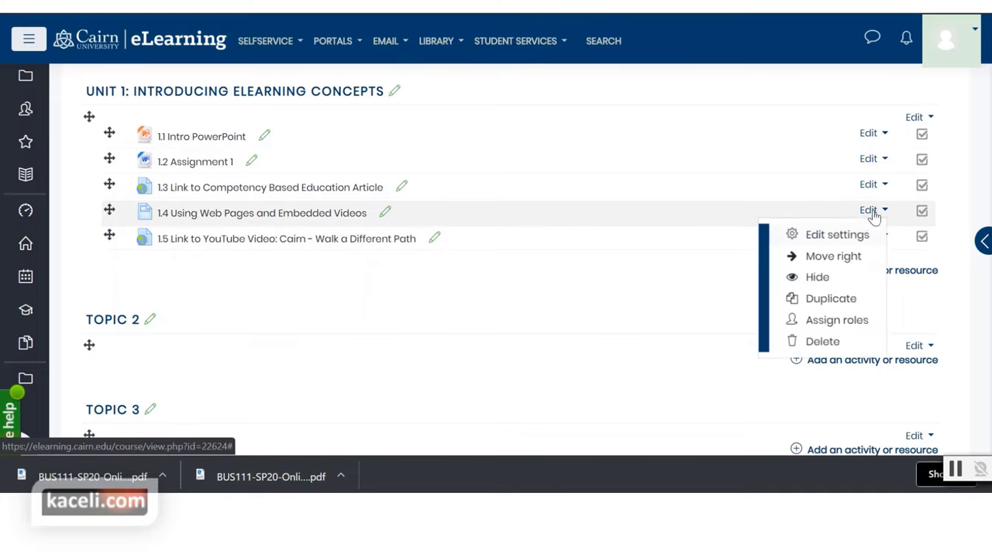
click(826, 242)
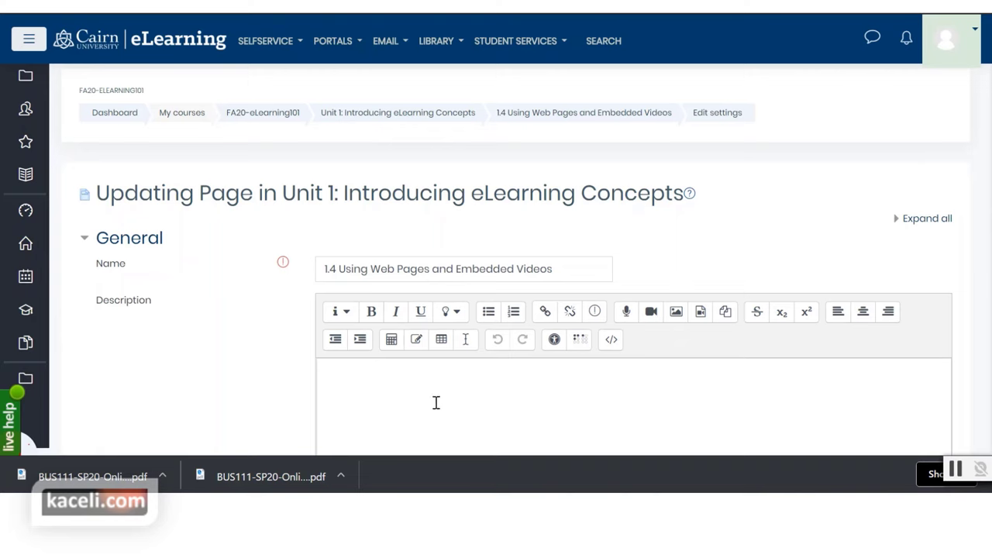
scroll(441, 401, down, 5)
scroll(419, 129, up, 1)
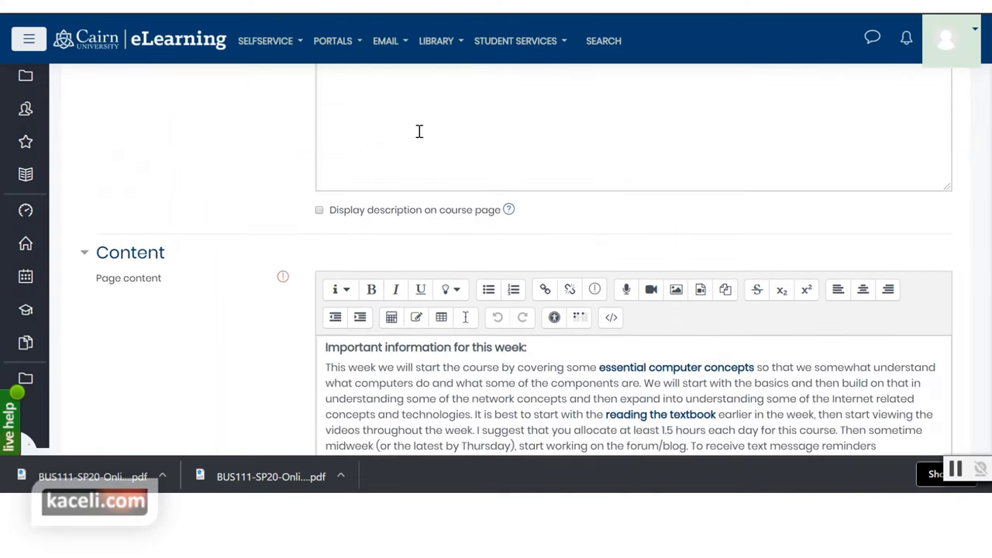
scroll(425, 364, down, 1)
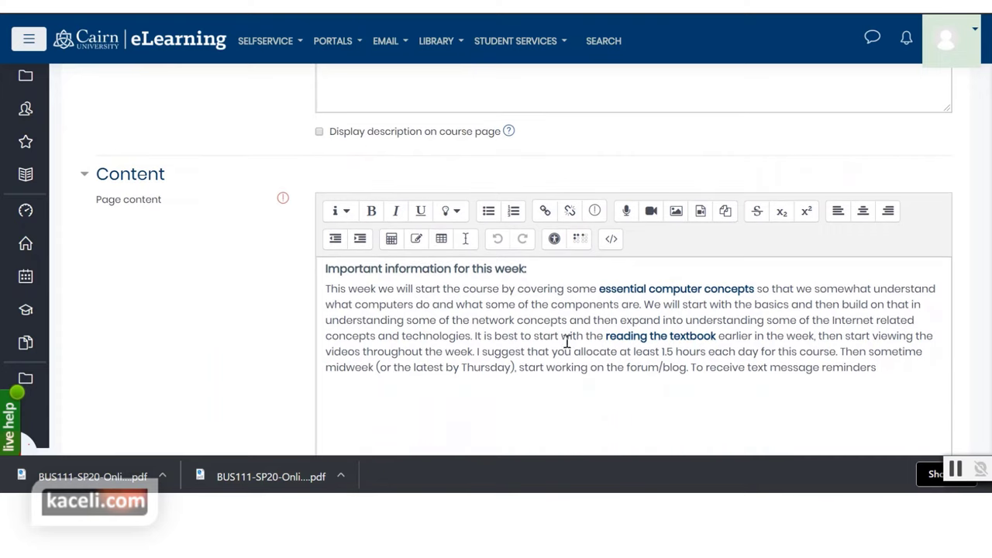
click(386, 389)
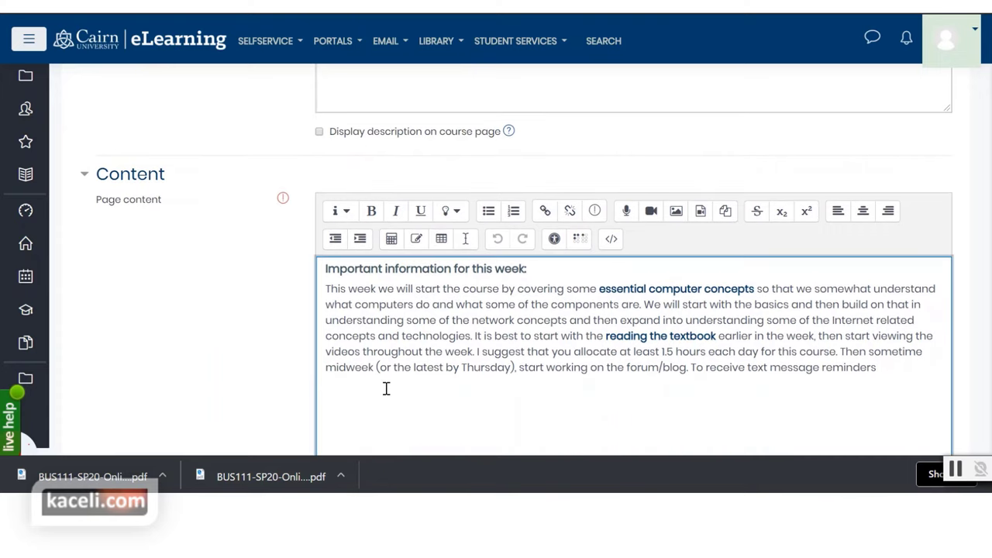
click(548, 276)
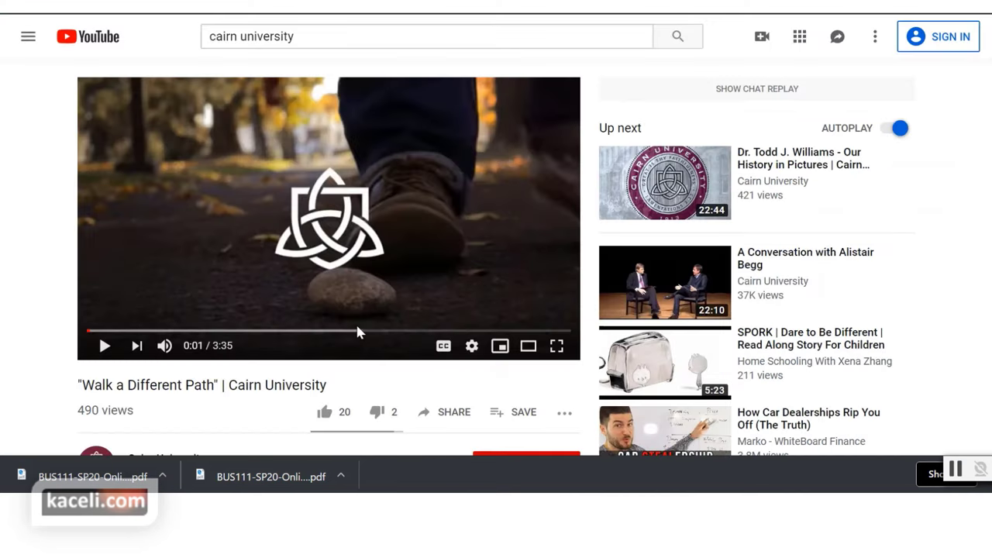
Switch to YouTube and copy the embed code of the "Walk a Different Path" video from its sharing options
click(457, 415)
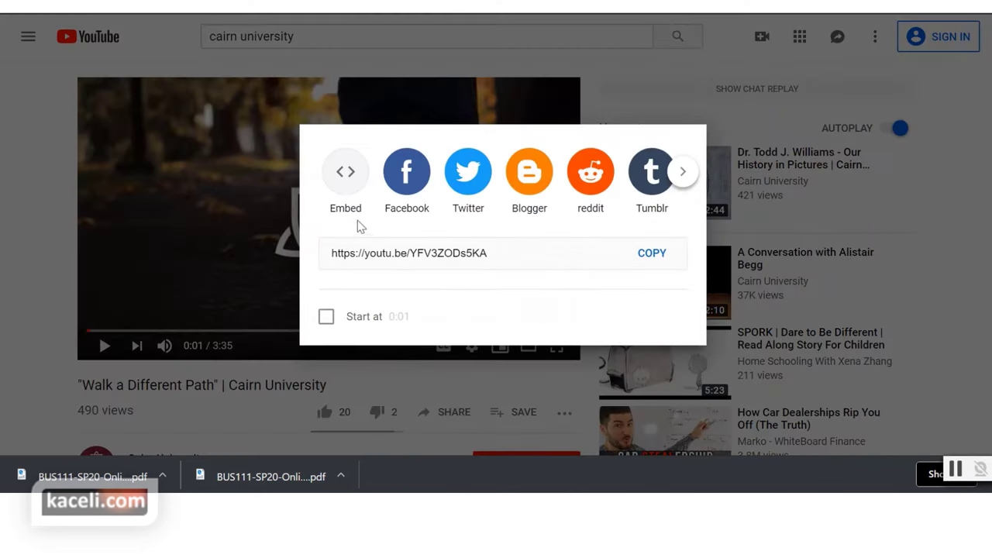
click(344, 172)
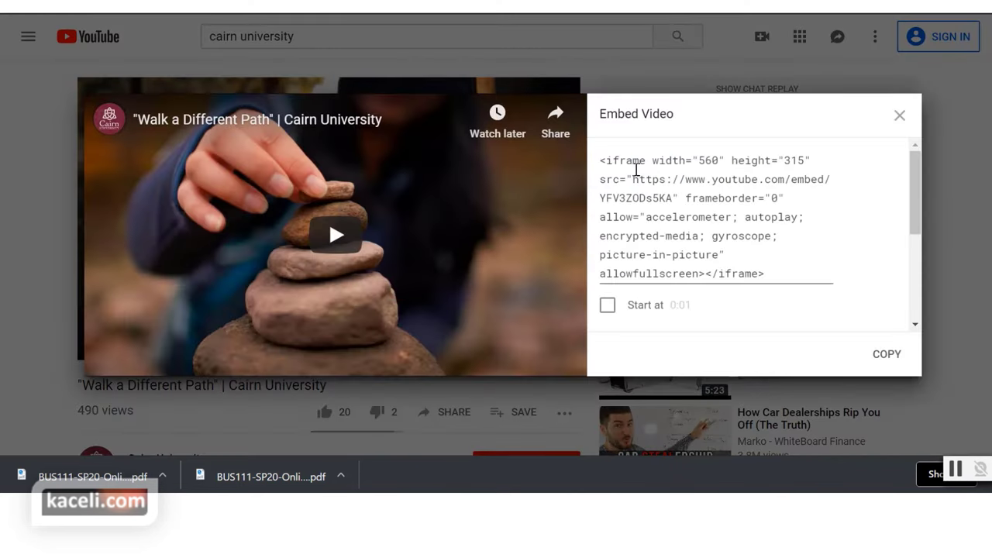
click(704, 160)
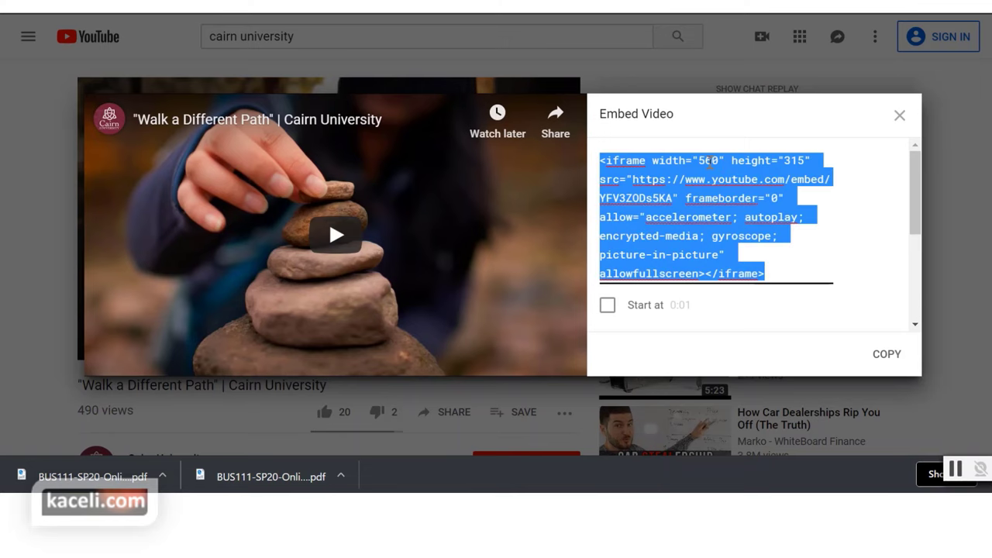
click(709, 160)
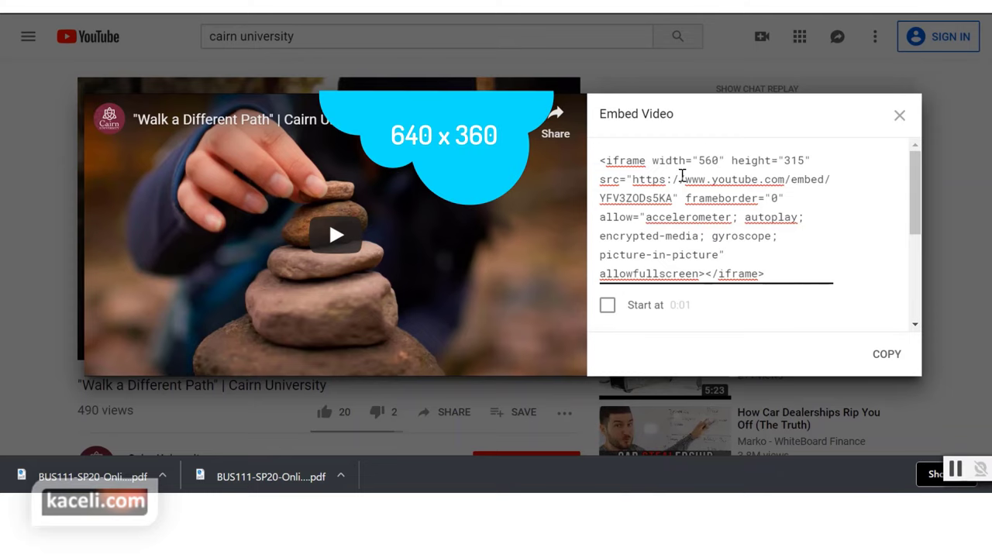
click(637, 179)
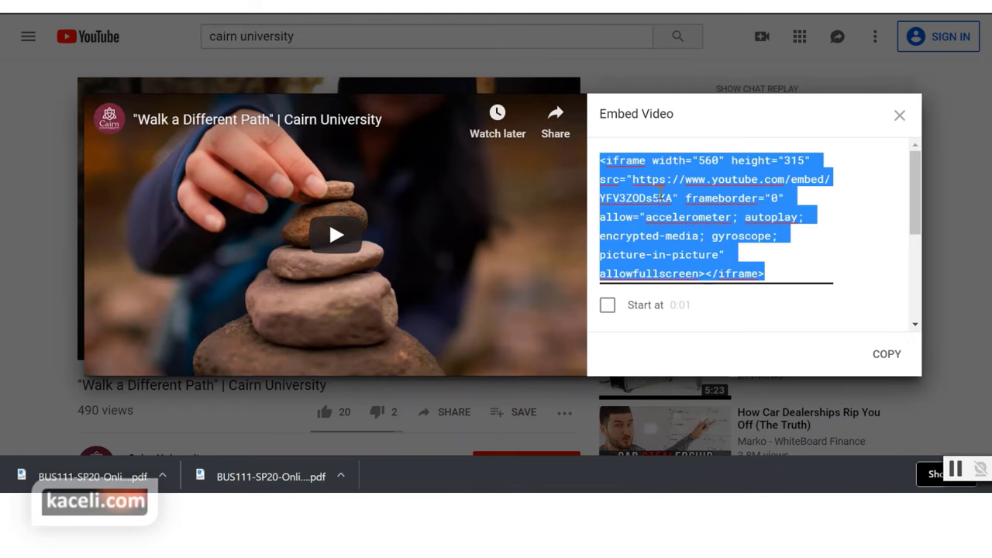
click(885, 355)
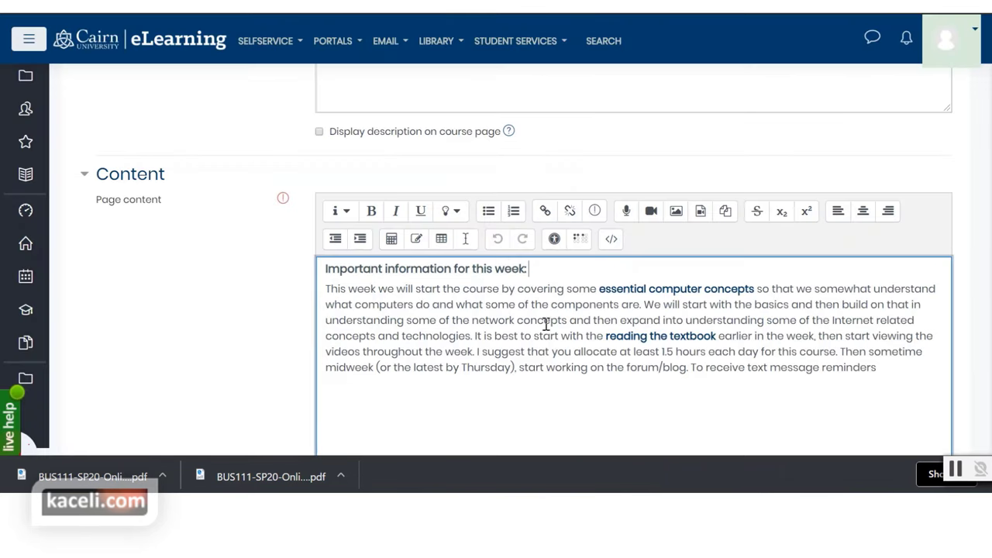
Return to the page settings and add two blank lines below the last paragraph of the page content
click(541, 366)
scroll(434, 339, up, 1)
scroll(435, 339, down, 1)
click(355, 395)
click(904, 367)
key(Return)
key(Return)
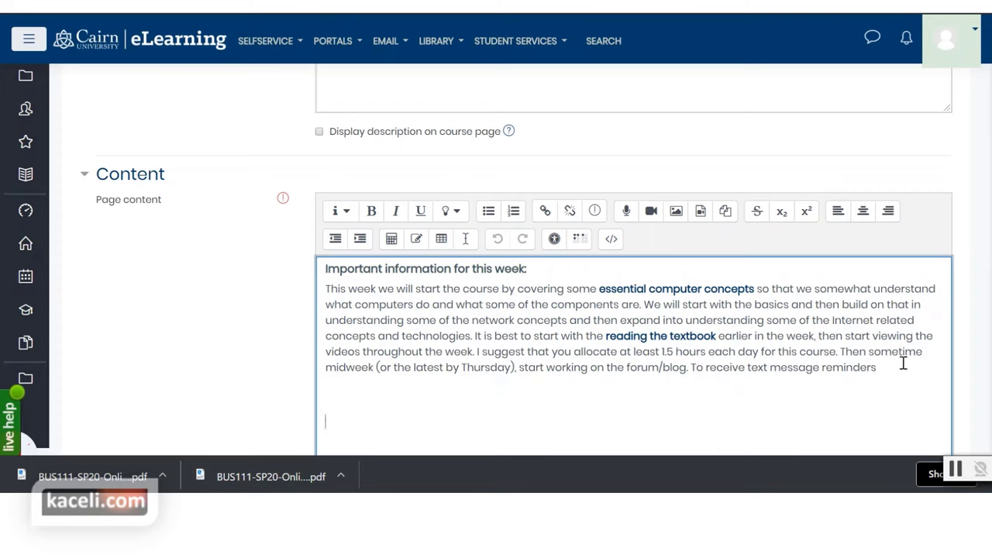
Paste the video's iframe embed code into the page content's HTML source below the "Important information for this week:" heading, and return to the visual view
click(612, 241)
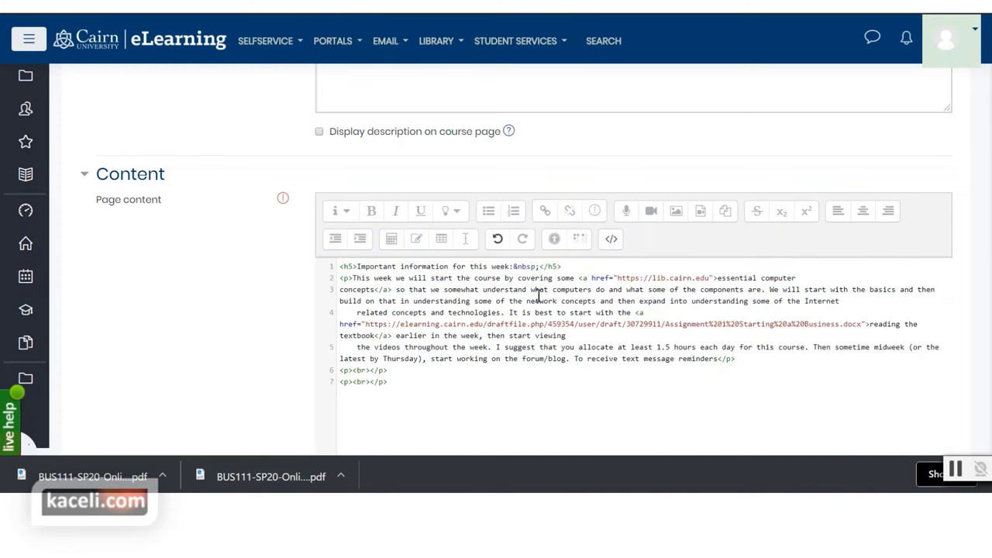
click(408, 382)
click(580, 268)
key(Return)
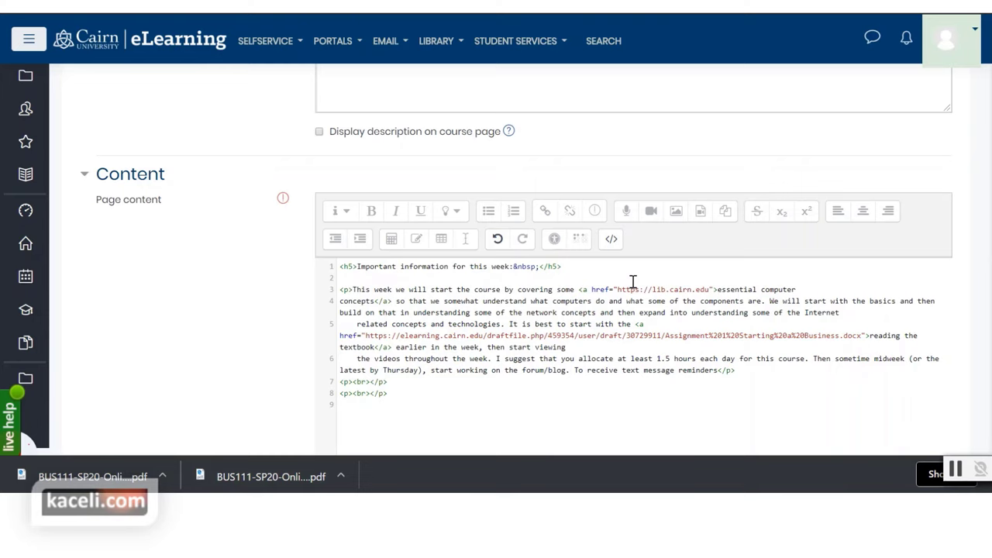
key(ctrl+v)
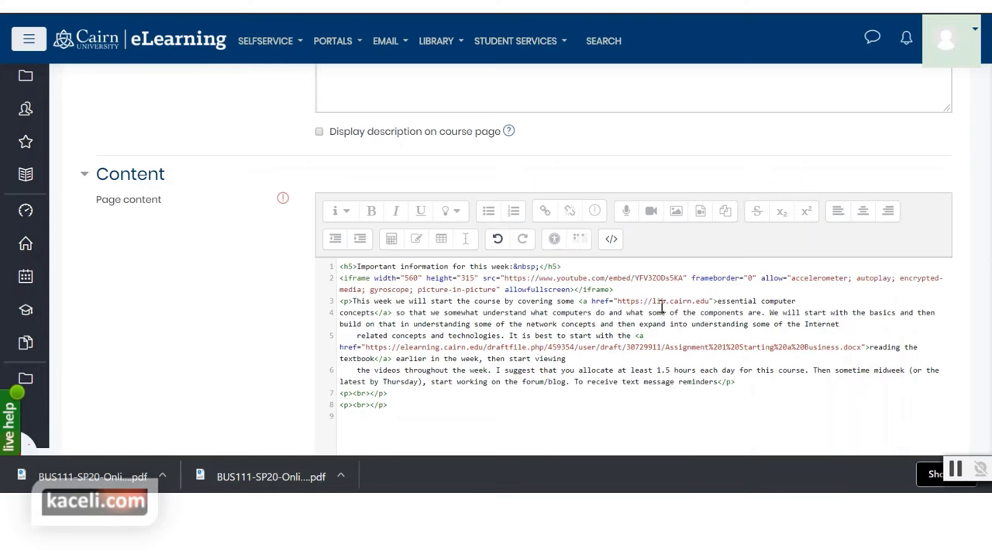
key(Return)
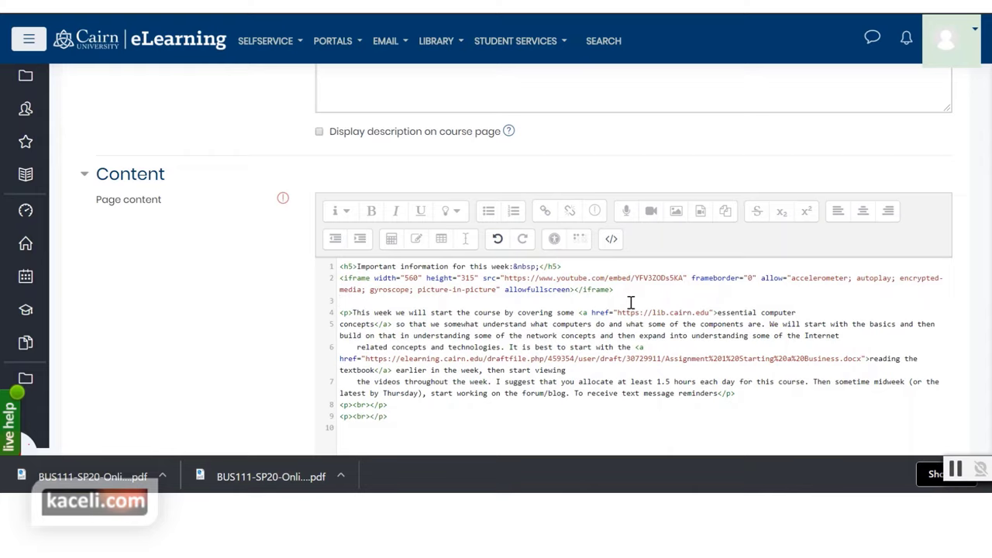
click(613, 243)
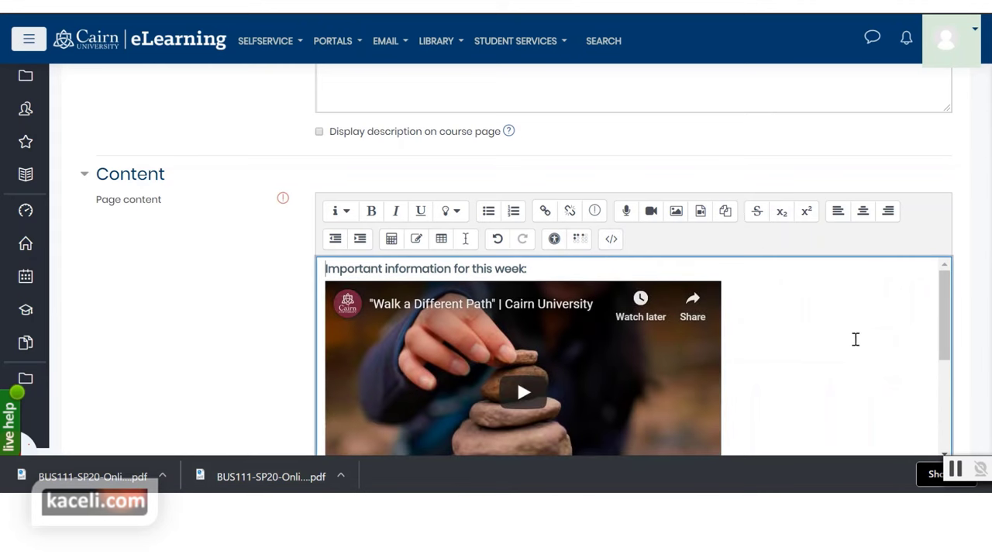
Check the page content around the embedded video, save the page and return to the course's Unit 1 items
scroll(798, 347, down, 3)
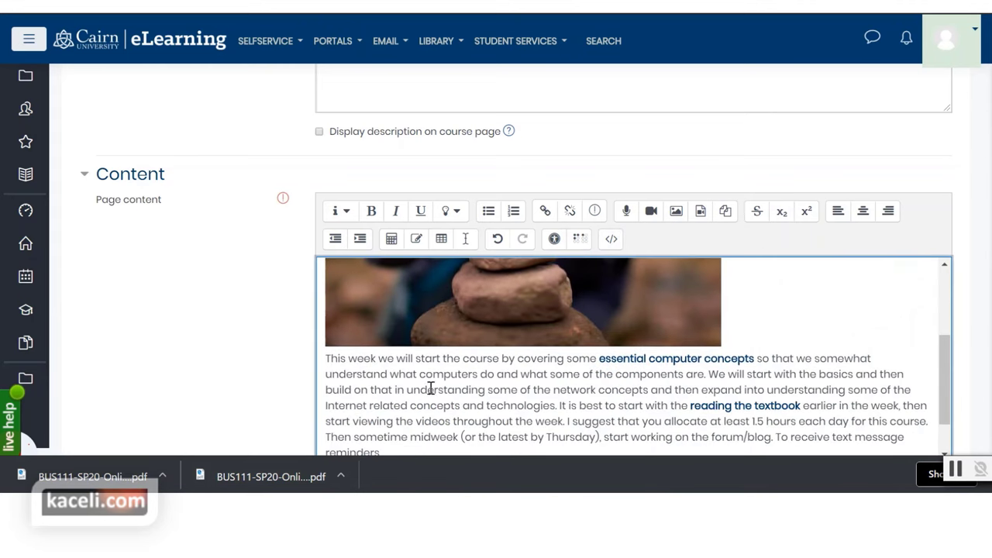
scroll(452, 389, down, 4)
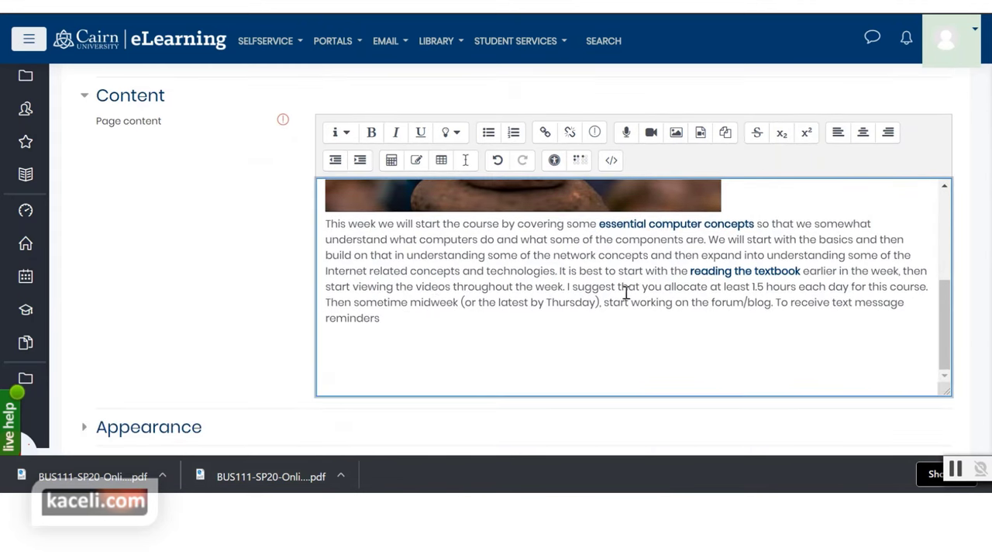
scroll(582, 294, up, 1)
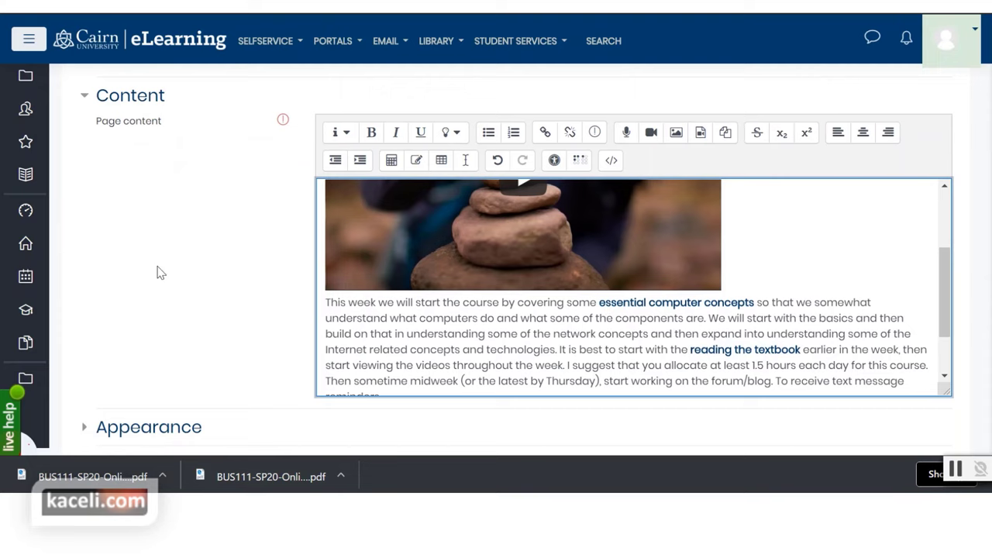
scroll(233, 310, down, 4)
click(404, 341)
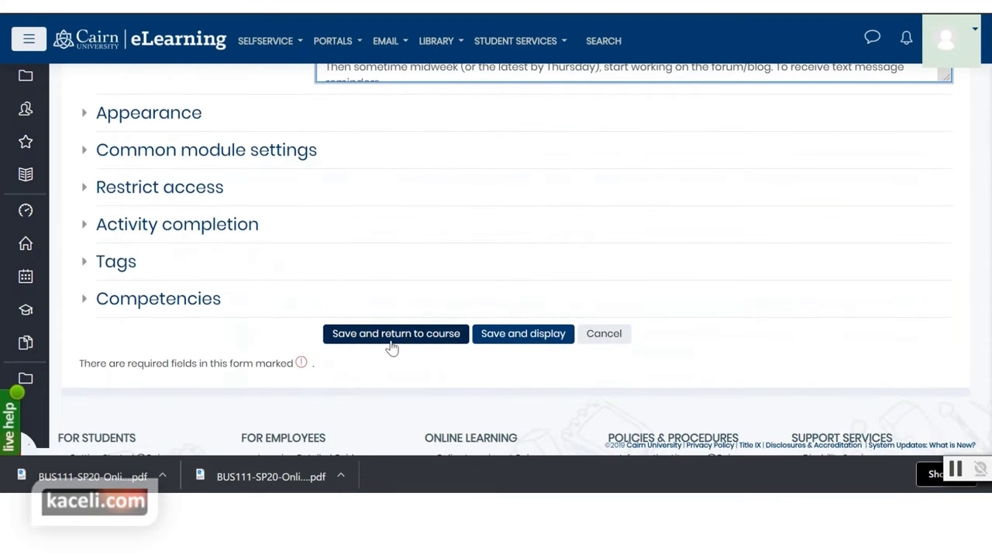
click(393, 345)
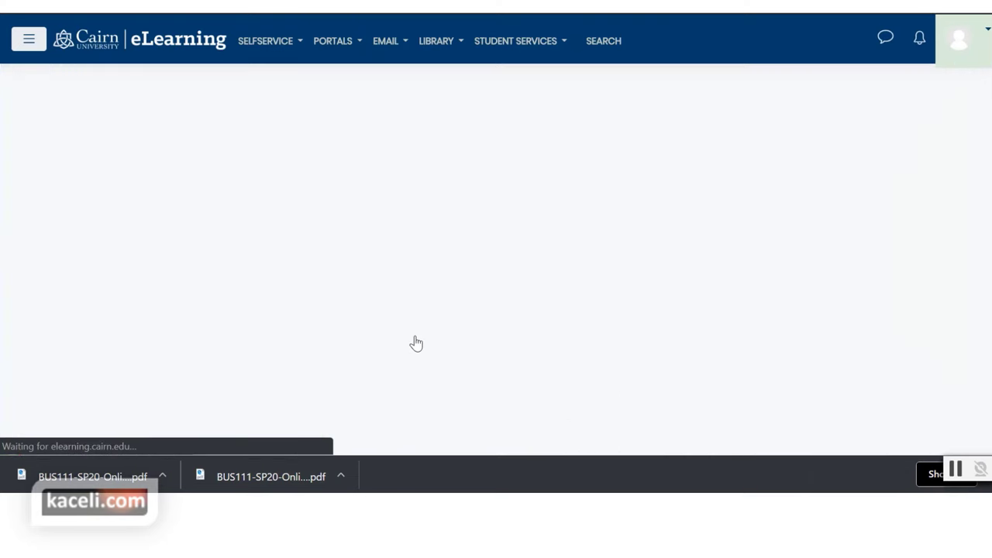
scroll(412, 341, down, 8)
scroll(272, 287, up, 2)
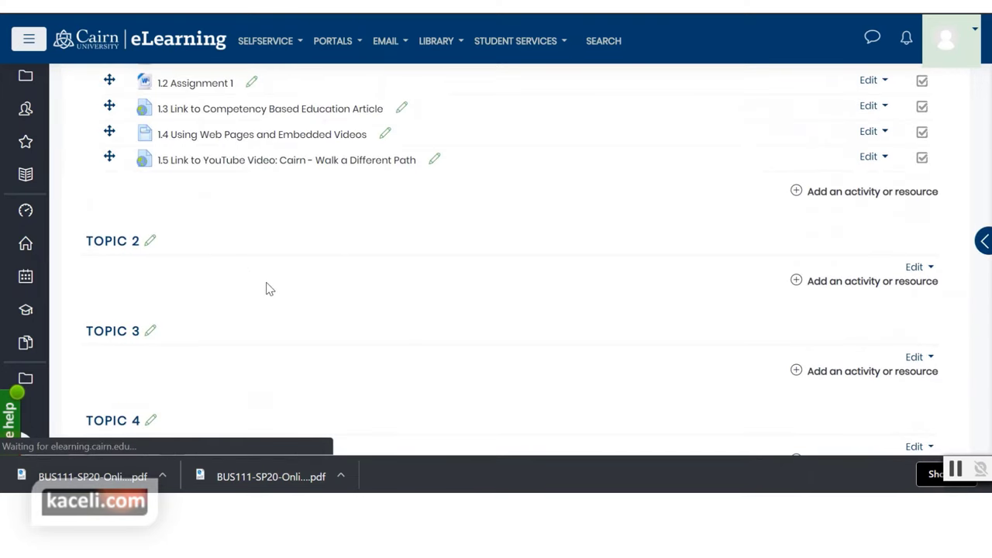
Open the "1.4 Using Web Pages and Embedded Videos" page from Unit 1 and review the embedded video and the paragraph below it
scroll(232, 240, up, 1)
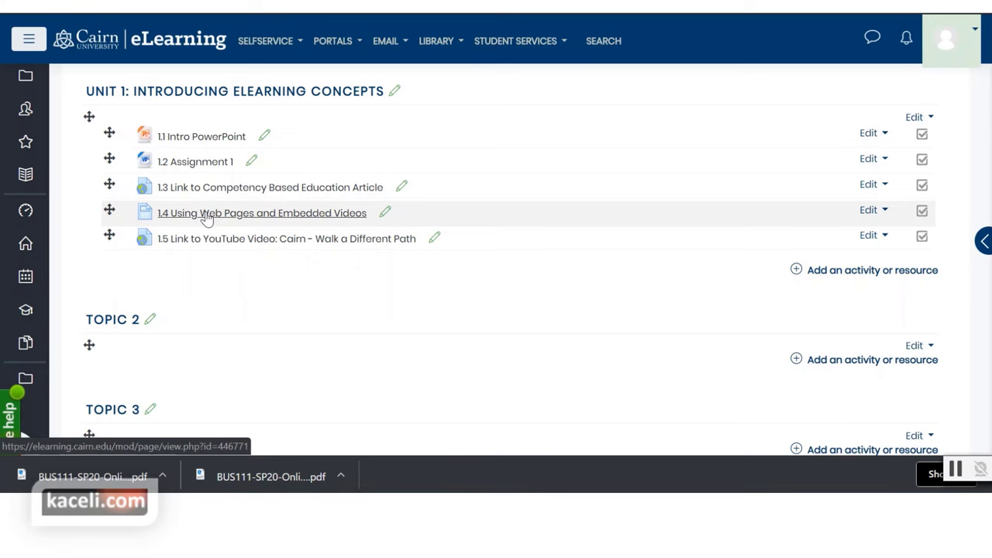
click(207, 217)
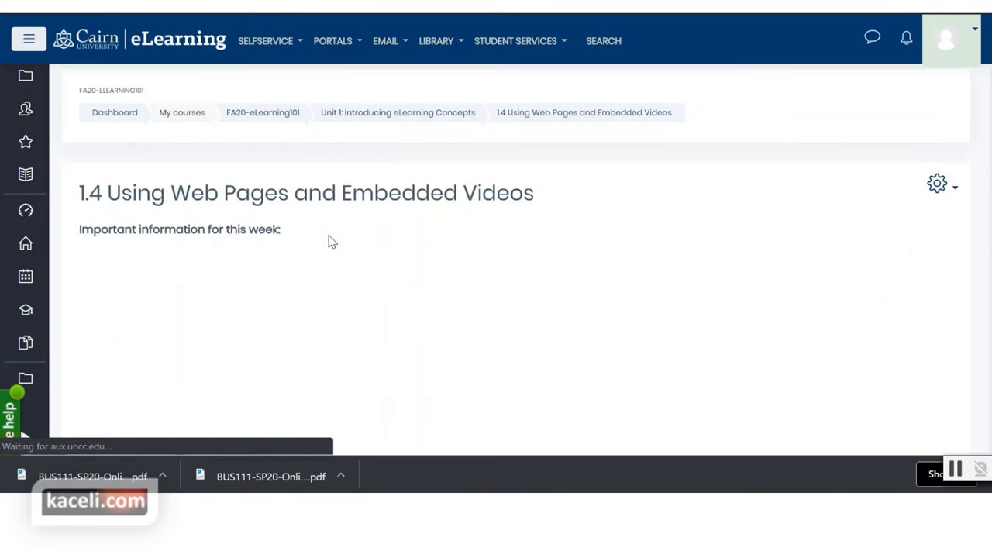
scroll(326, 194, down, 2)
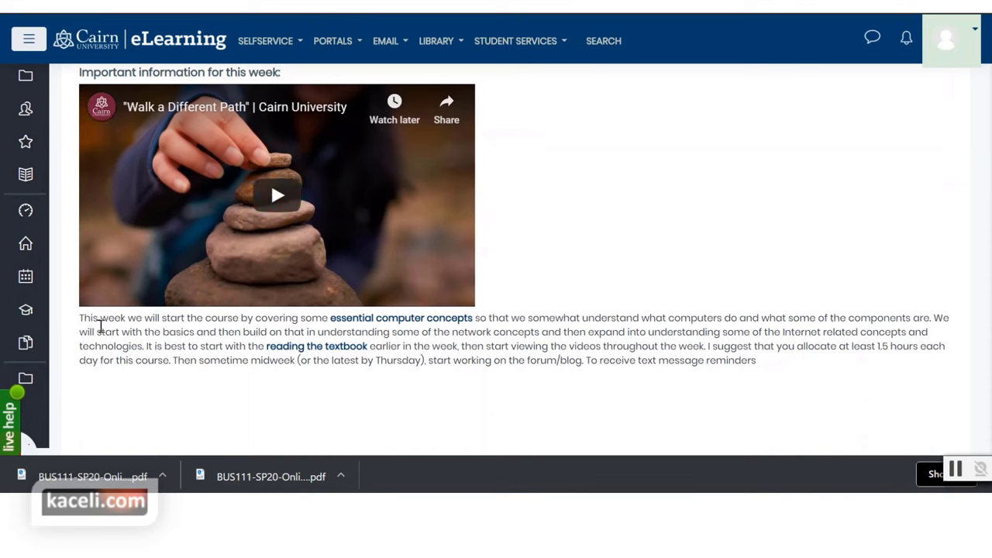
drag(102, 319, 370, 385)
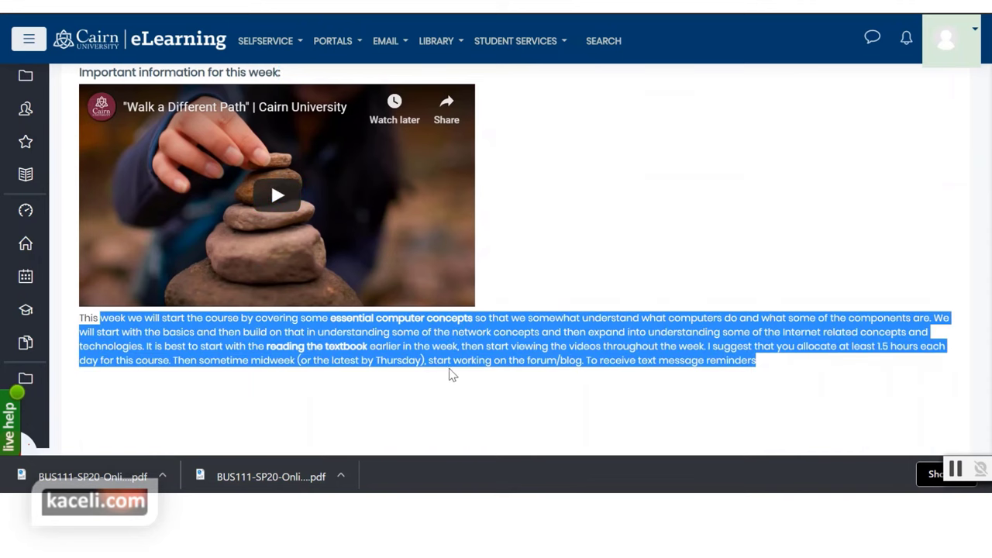
click(555, 386)
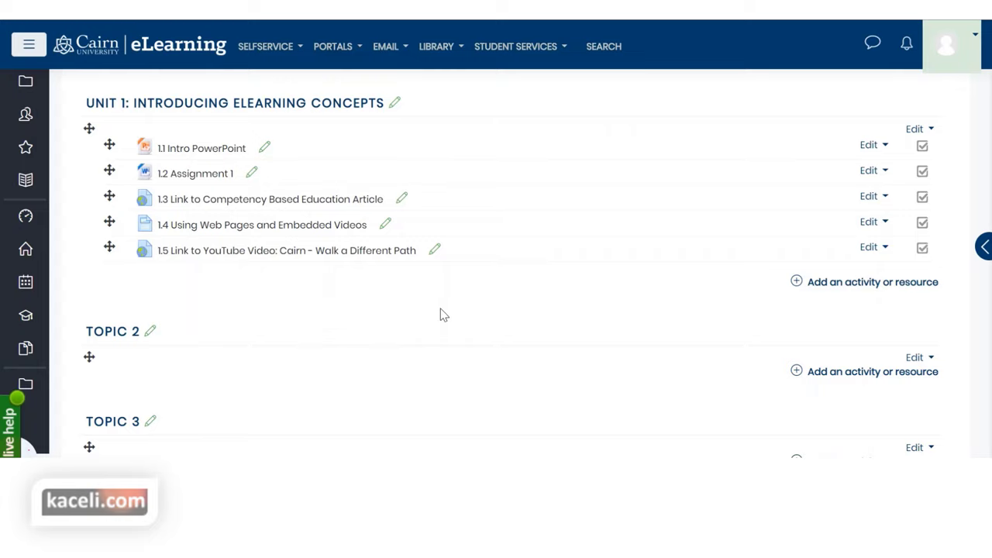
Add a new Assignment activity to Unit 1: Introducing eLearning Concepts
click(871, 283)
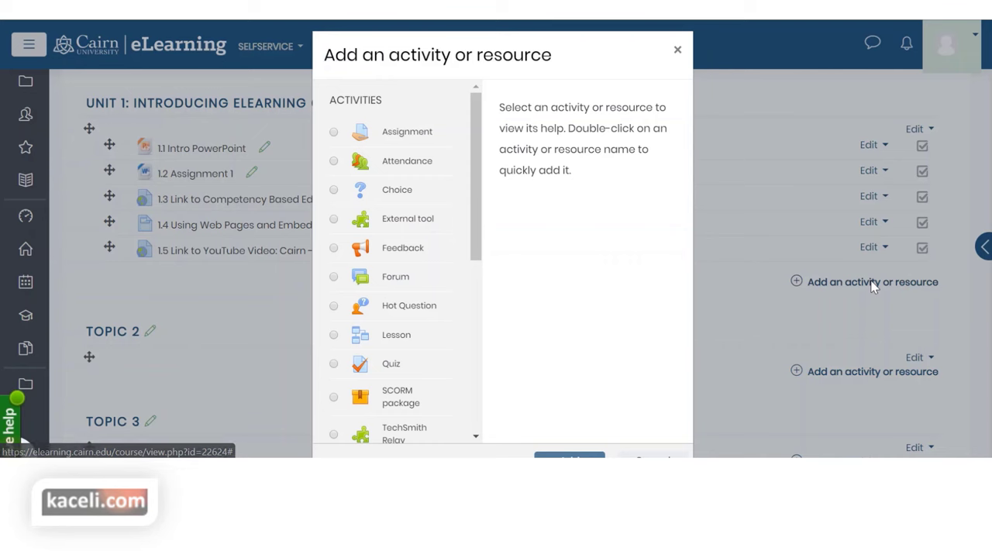
click(389, 134)
drag(560, 55, 567, 28)
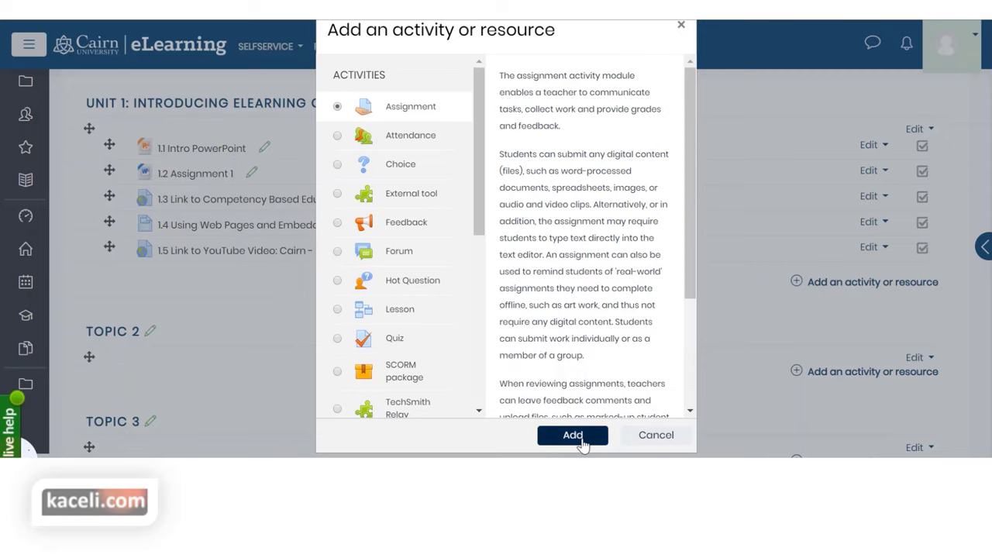
click(575, 436)
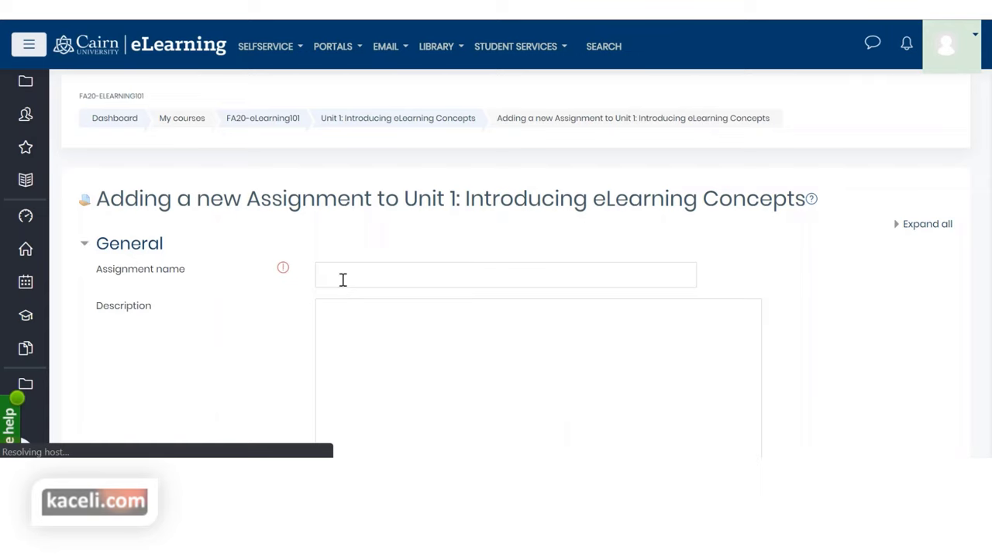
Name the assignment "Assignment 1: 5 Page Research Paper"
click(351, 276)
scroll(555, 299, down, 1)
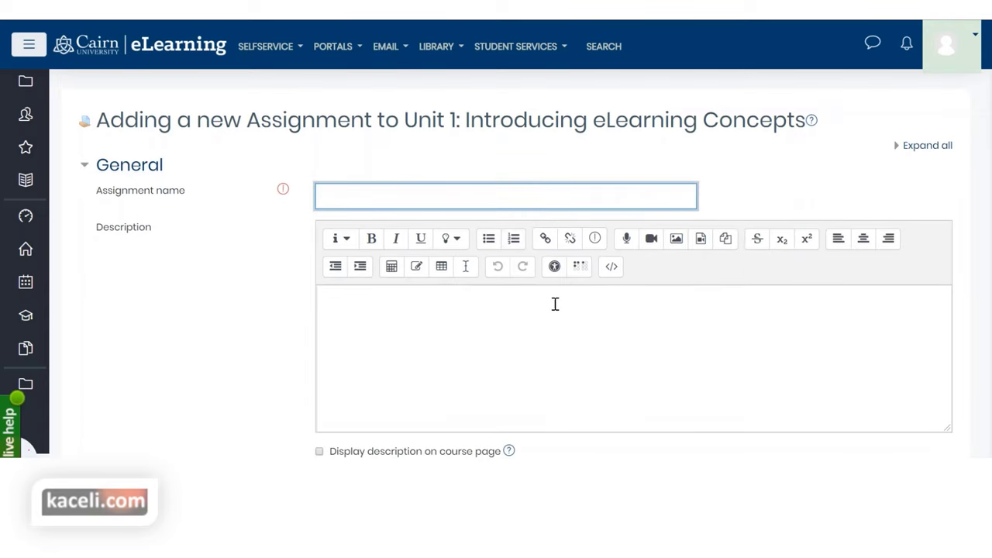
text(Assignment 1: 5 Page Research Paper)
Paste the copied assignment instructions into the description and check the pasted text and table
click(472, 322)
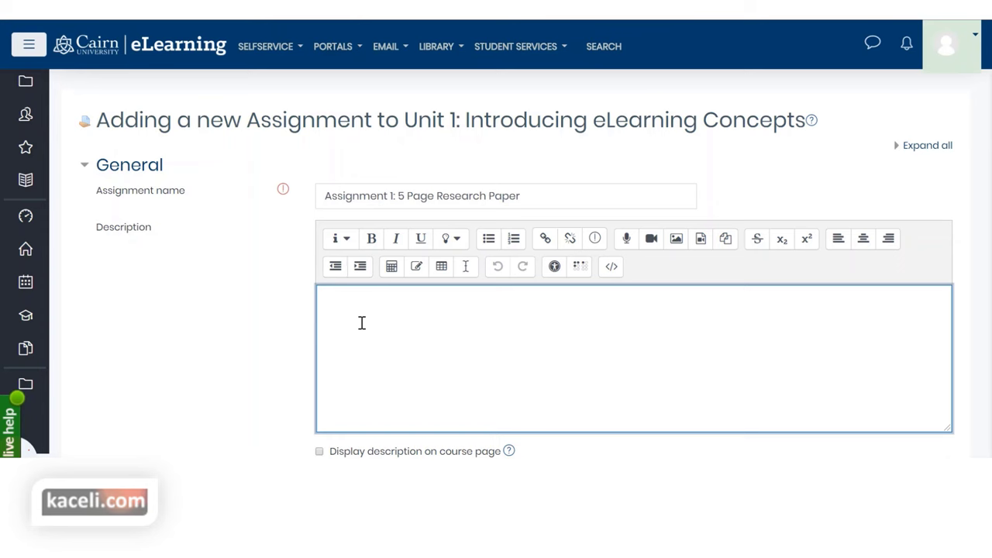
key(ctrl+v)
scroll(598, 376, up, 2)
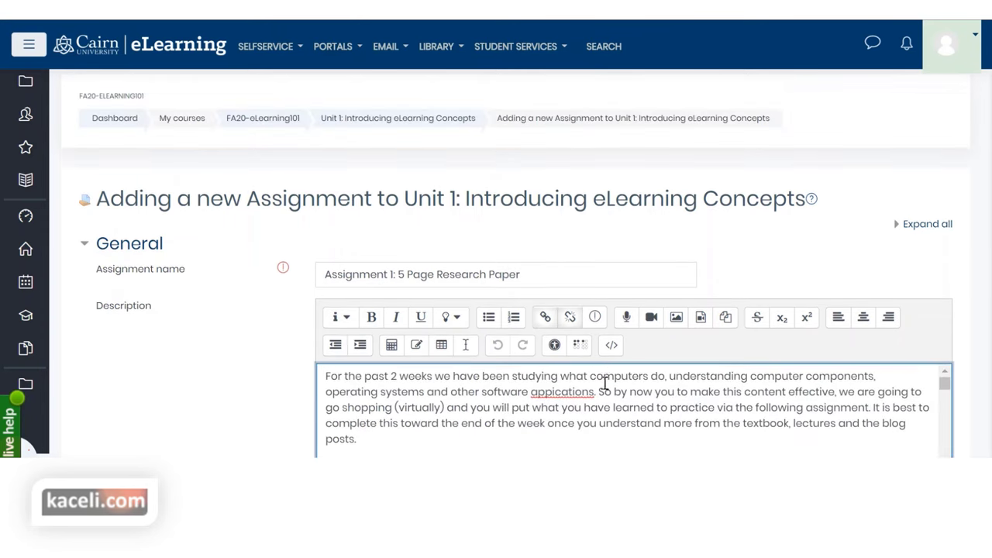
scroll(604, 382, down, 10)
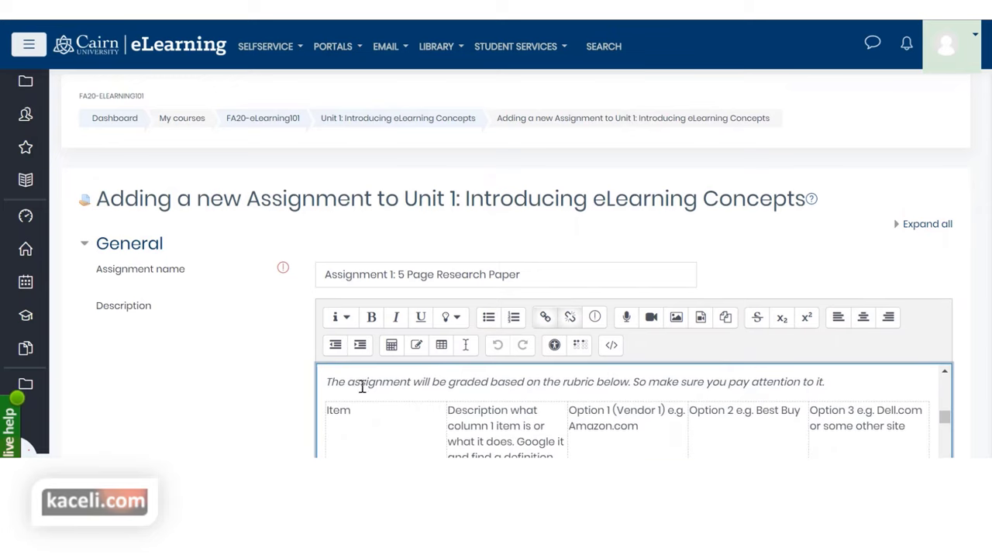
scroll(240, 370, down, 3)
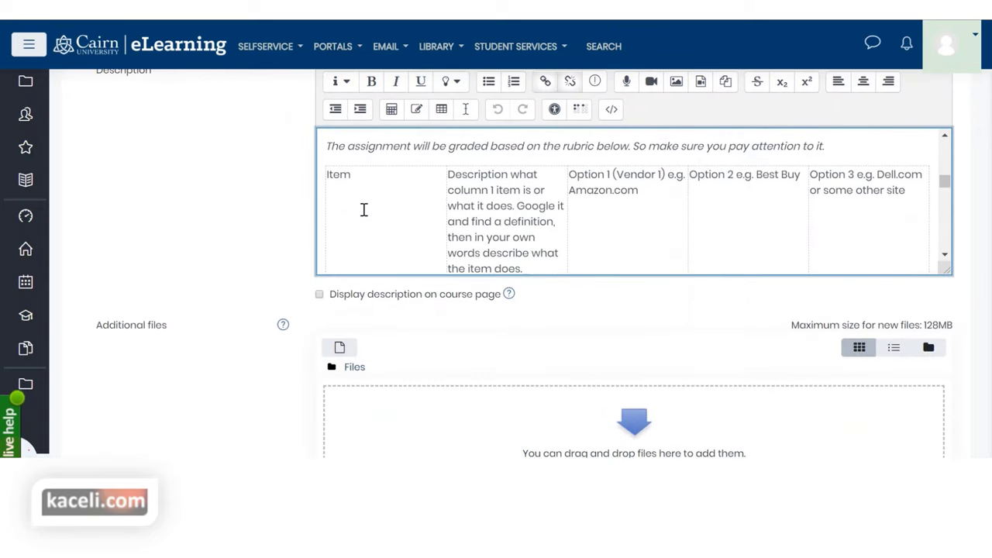
scroll(516, 190, down, 1)
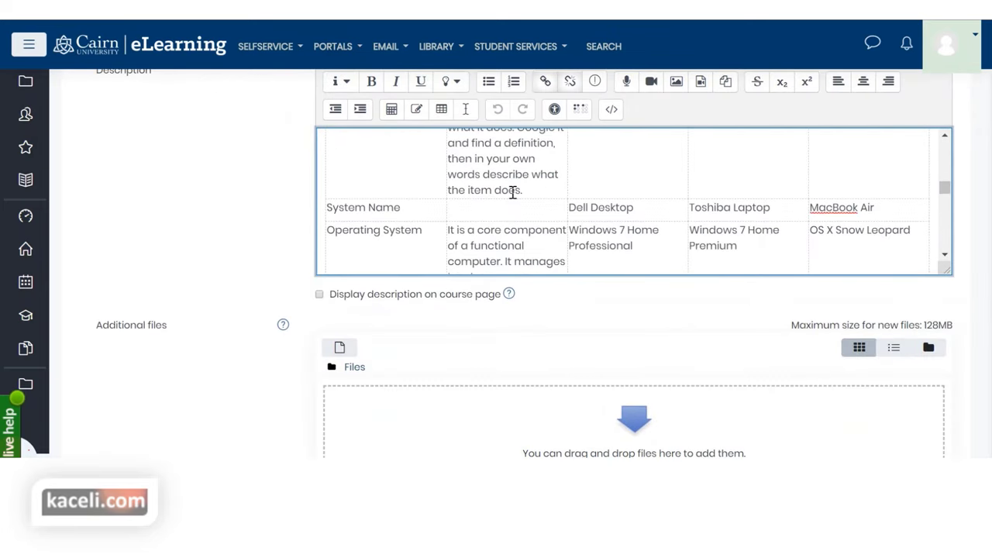
scroll(512, 192, down, 10)
Attach the Assignment 1 Word document from the eLearning Working Files folder to the assignment's additional files, and return to the form
scroll(445, 220, down, 5)
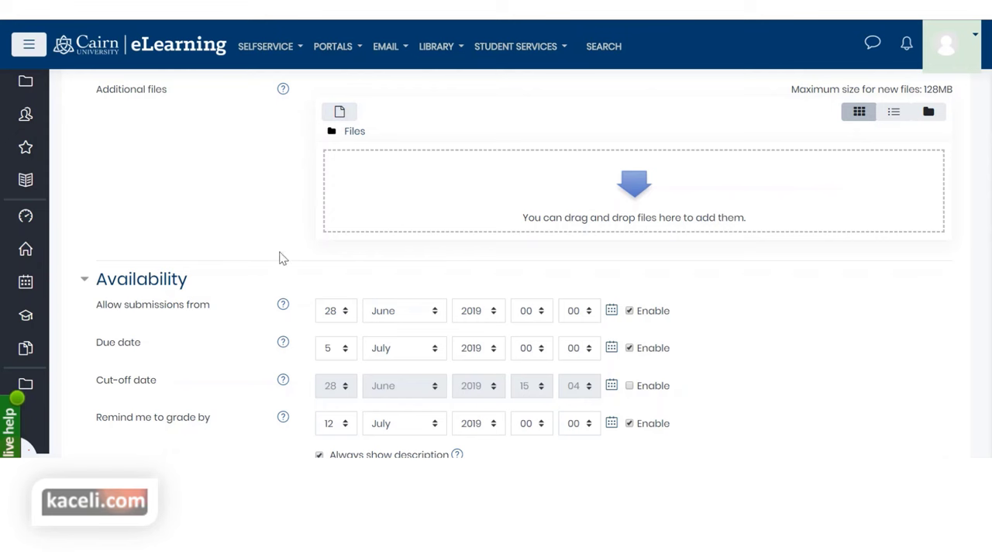
key(alt+Tab)
click(719, 255)
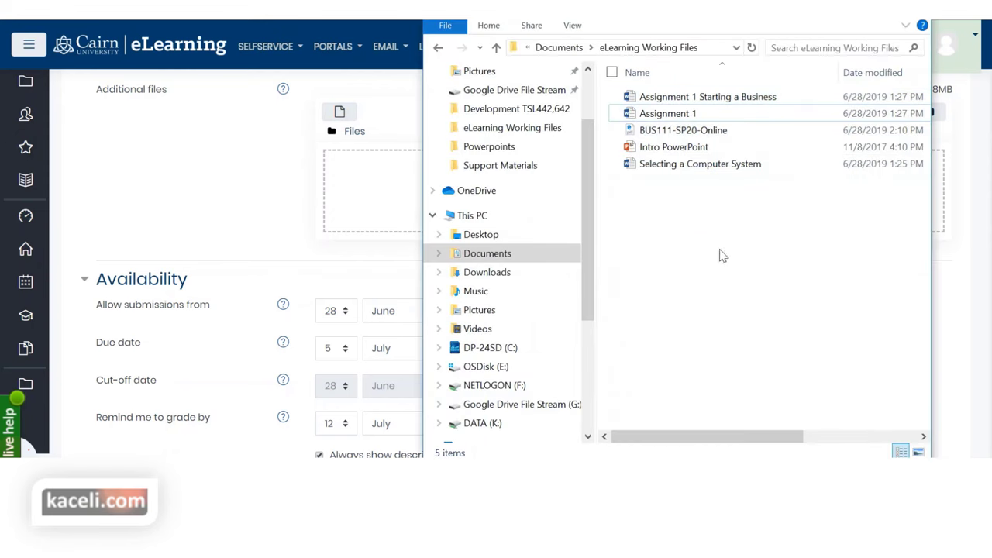
click(686, 115)
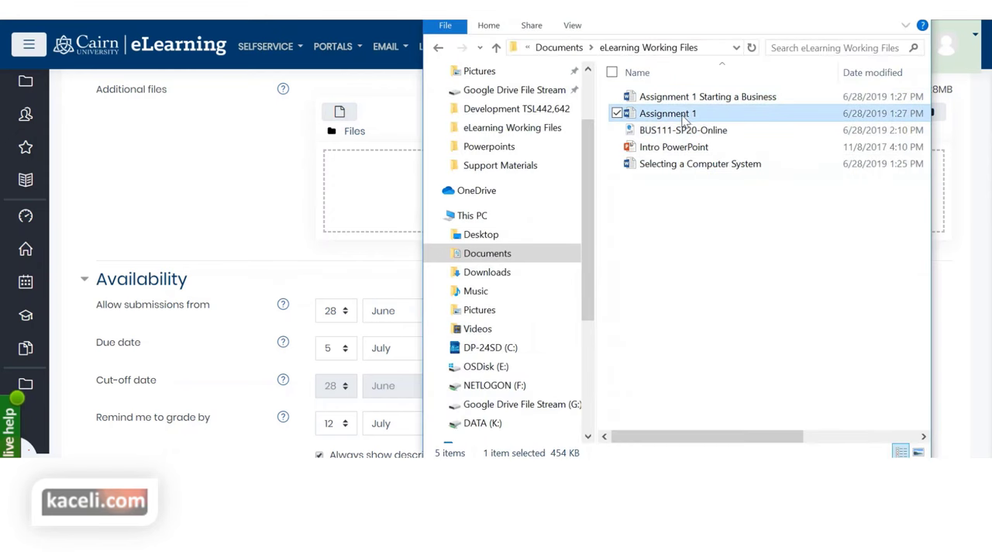
drag(686, 116, 386, 205)
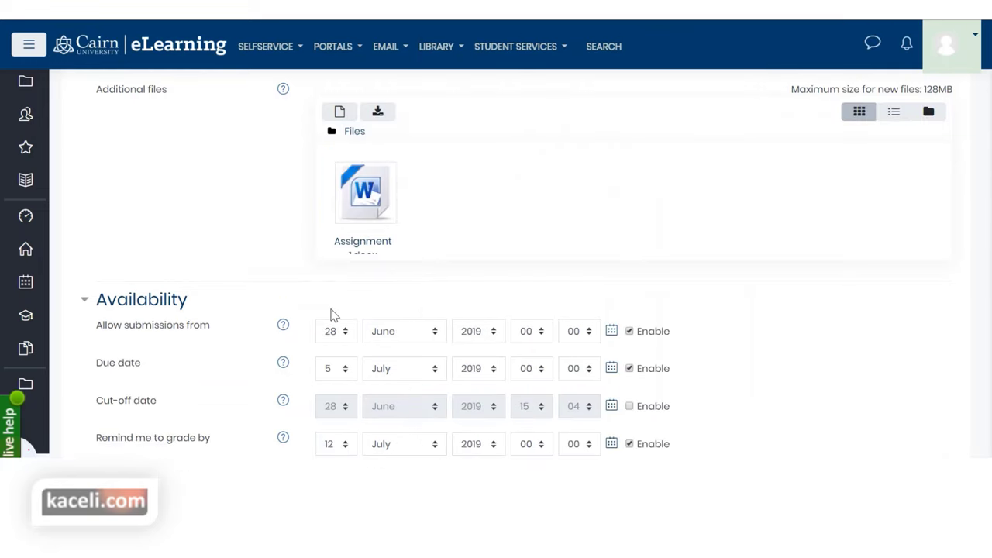
key(alt+Tab)
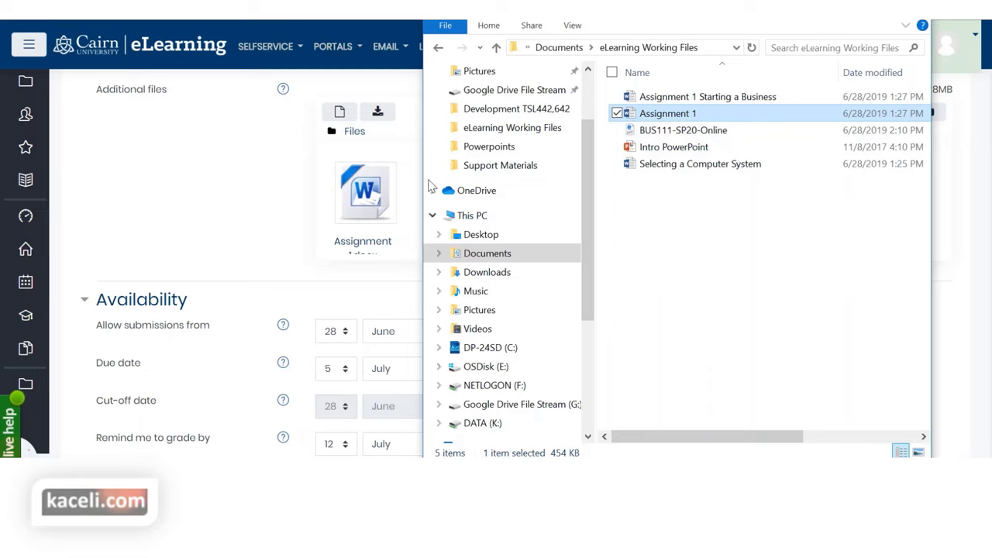
click(244, 219)
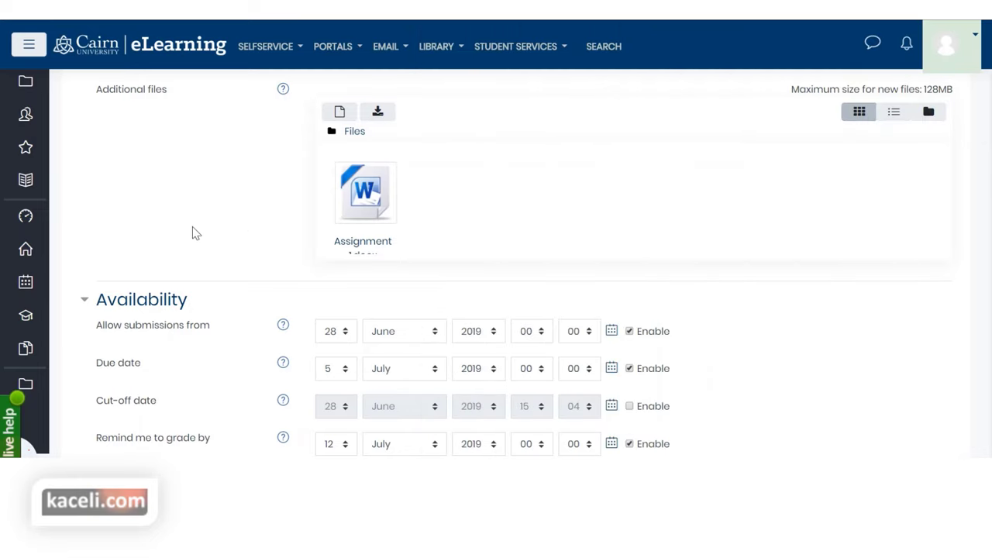
Set the due date's year to 2020, and switch the cut-off date on and back off
scroll(200, 183, down, 2)
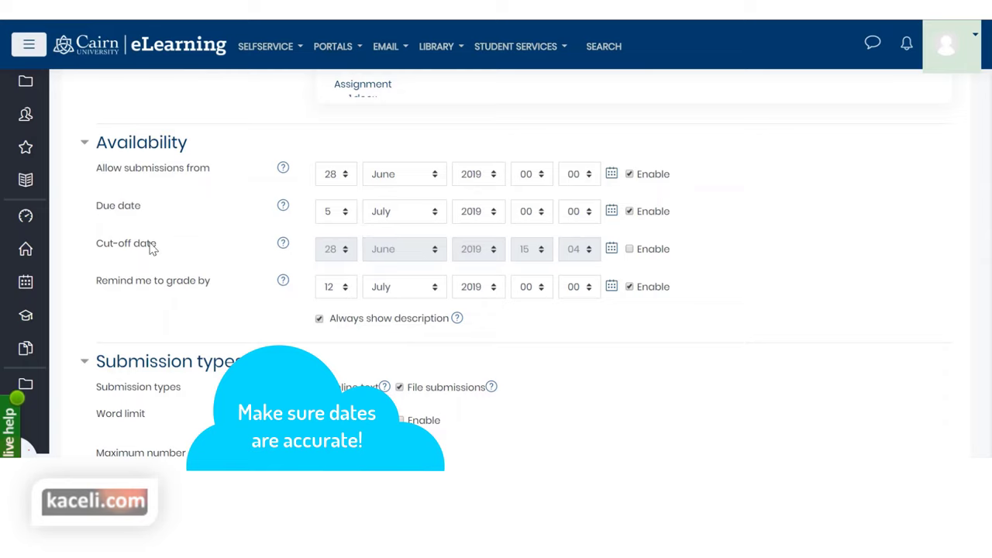
click(481, 217)
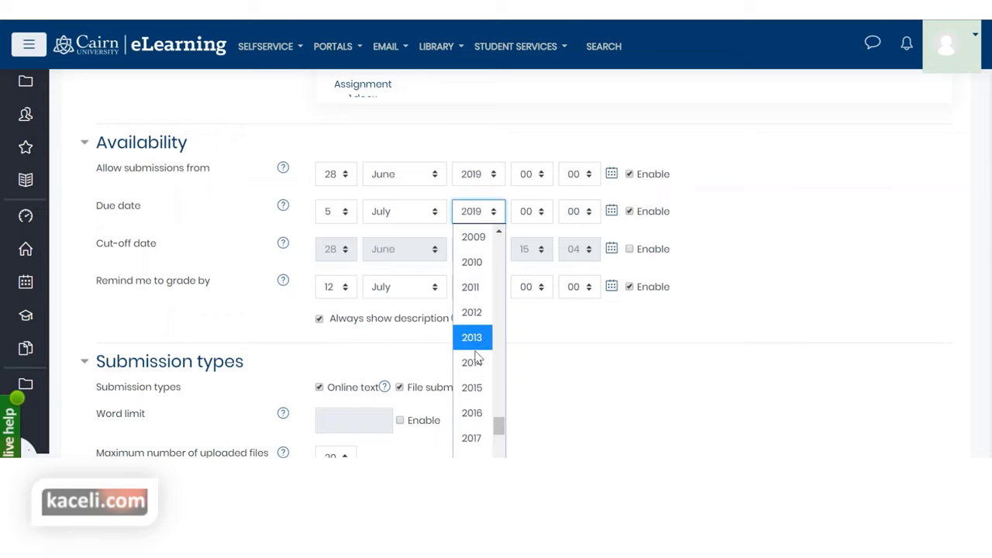
scroll(473, 387, down, 1)
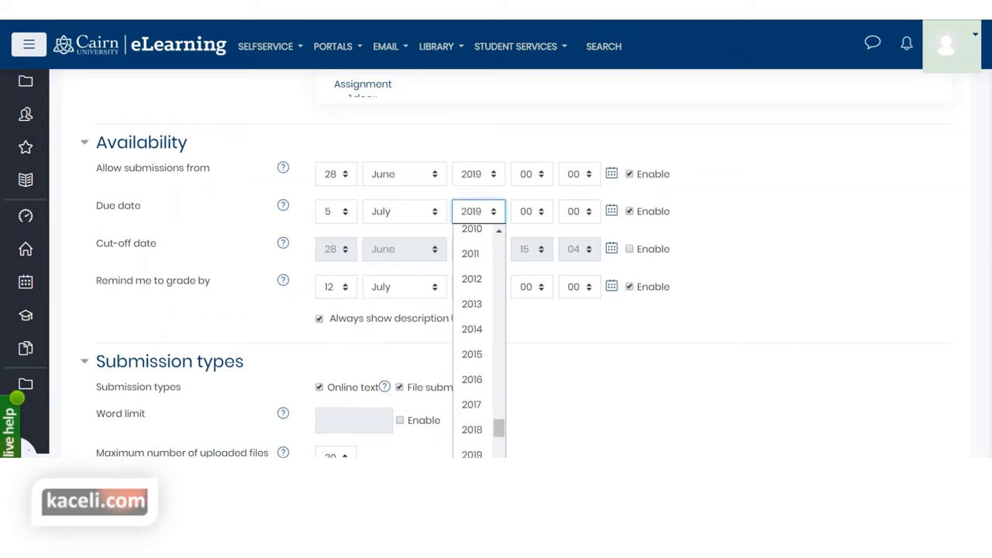
click(471, 449)
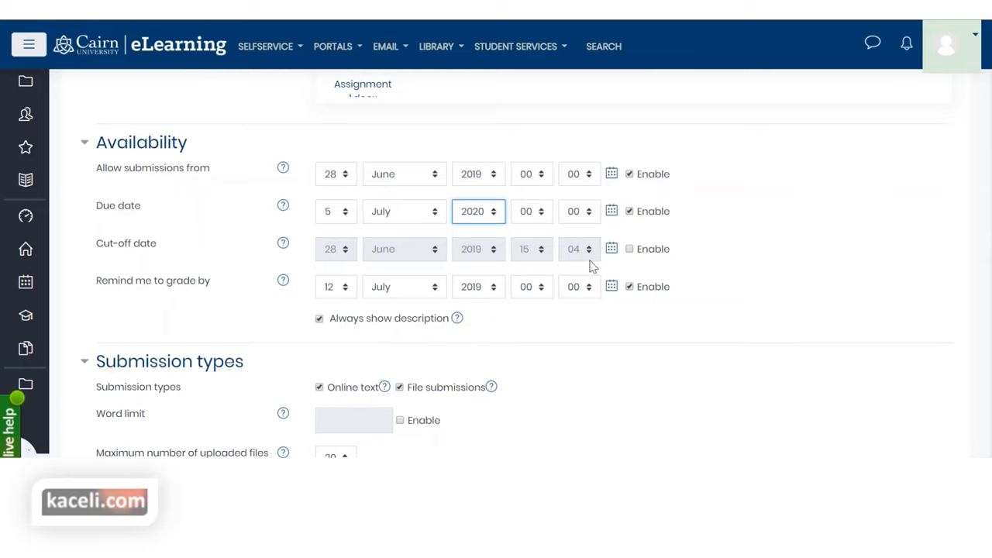
click(629, 250)
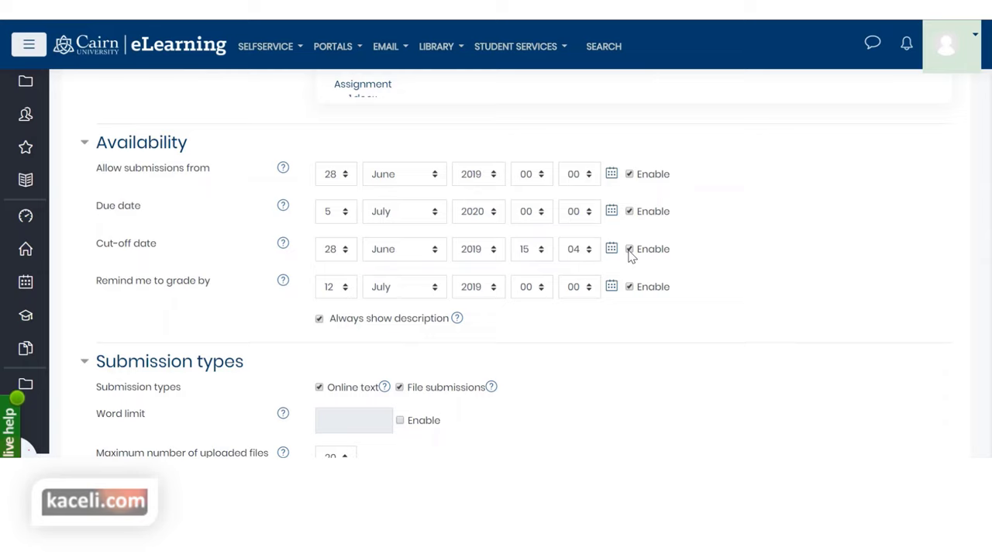
click(629, 250)
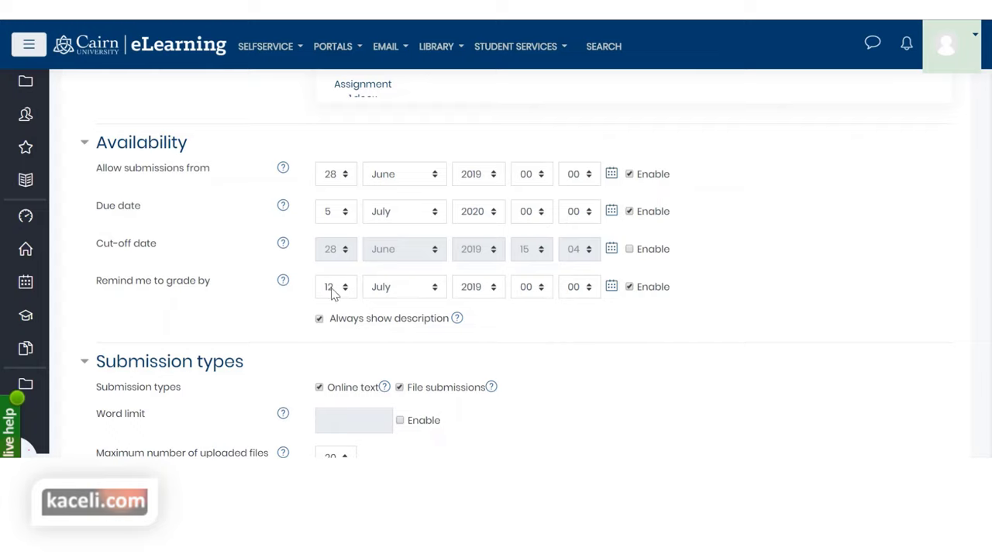
Review the grading reminder and submission type settings, switching Online text off and back on
scroll(713, 359, down, 1)
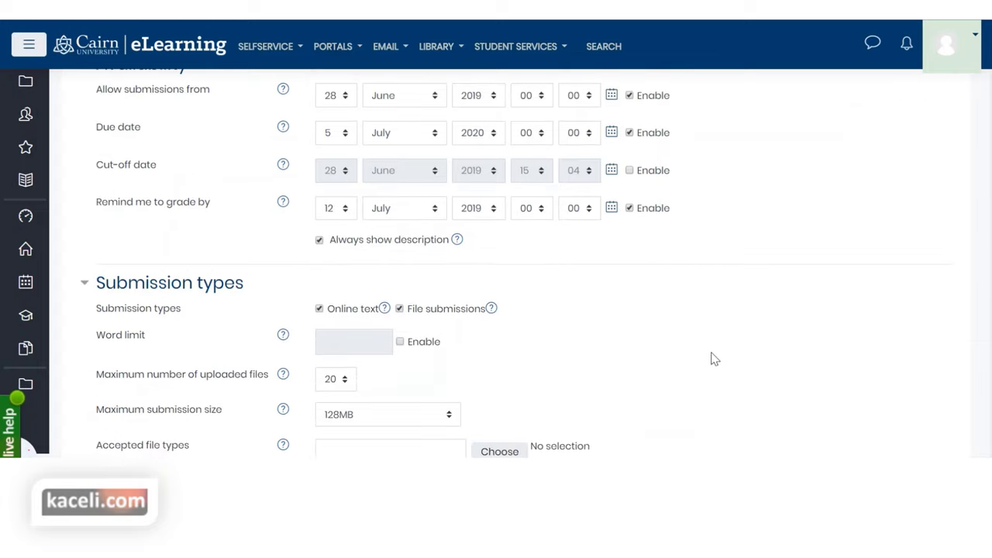
scroll(298, 324, up, 1)
scroll(719, 344, down, 1)
scroll(610, 332, down, 1)
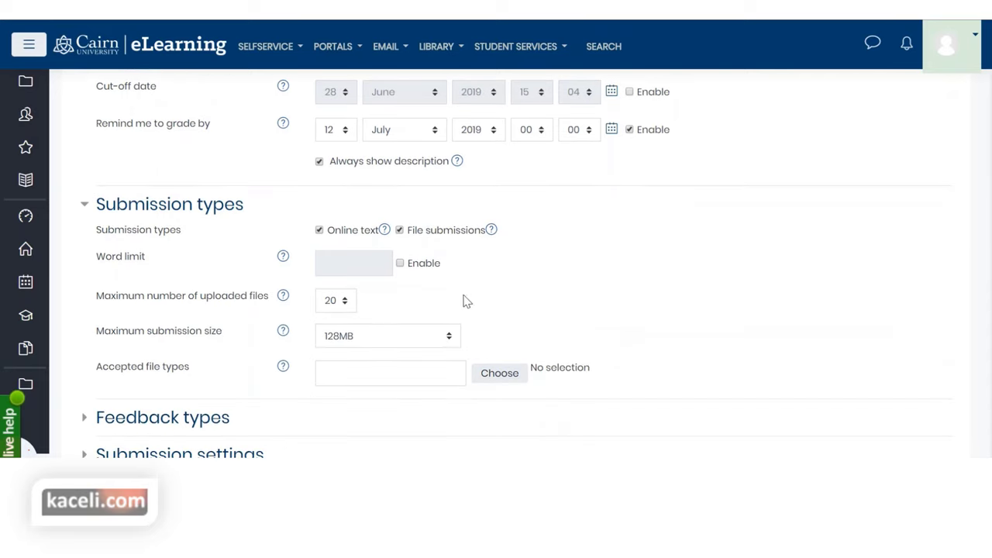
click(320, 232)
click(319, 230)
scroll(549, 297, down, 1)
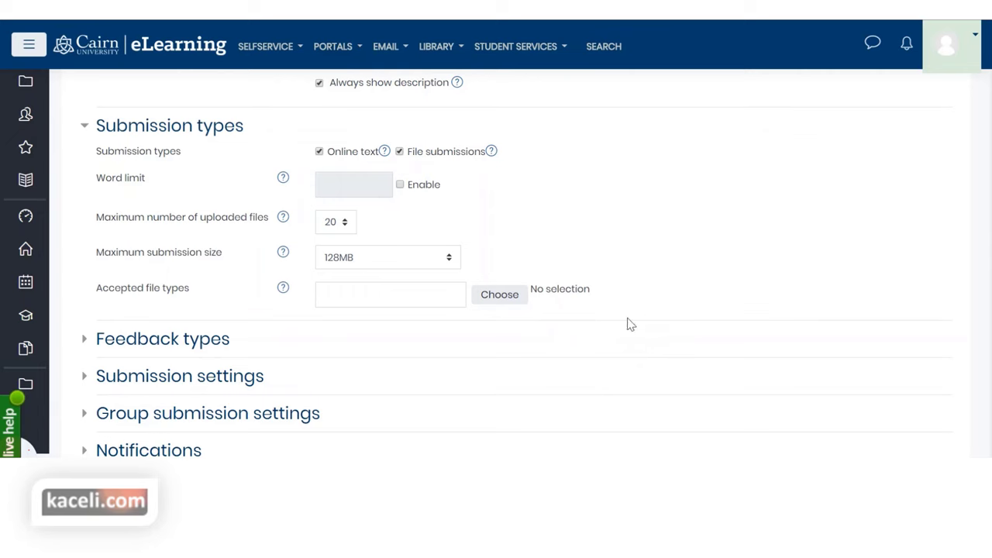
Expand and review the assignment's submission settings, feedback types and group submission settings
scroll(593, 329, down, 2)
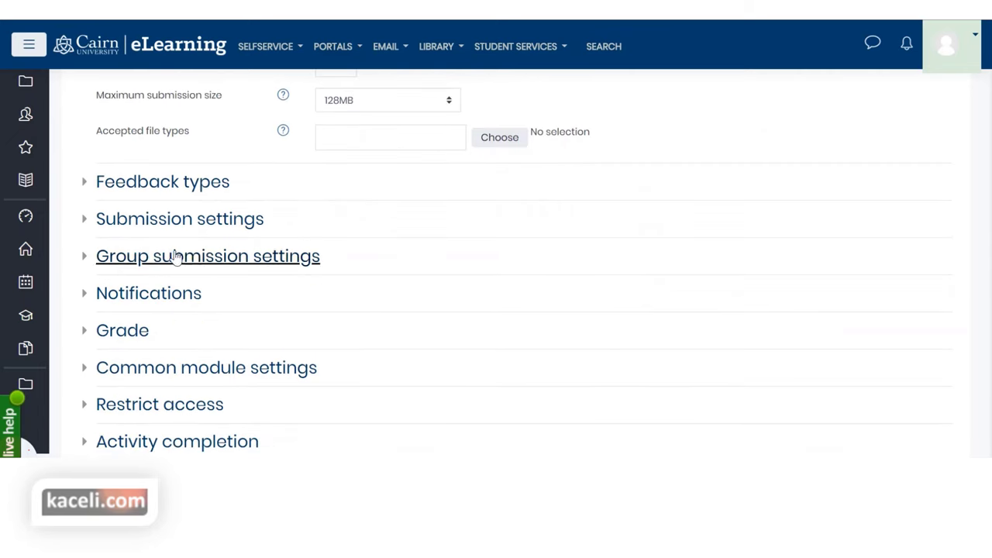
click(133, 214)
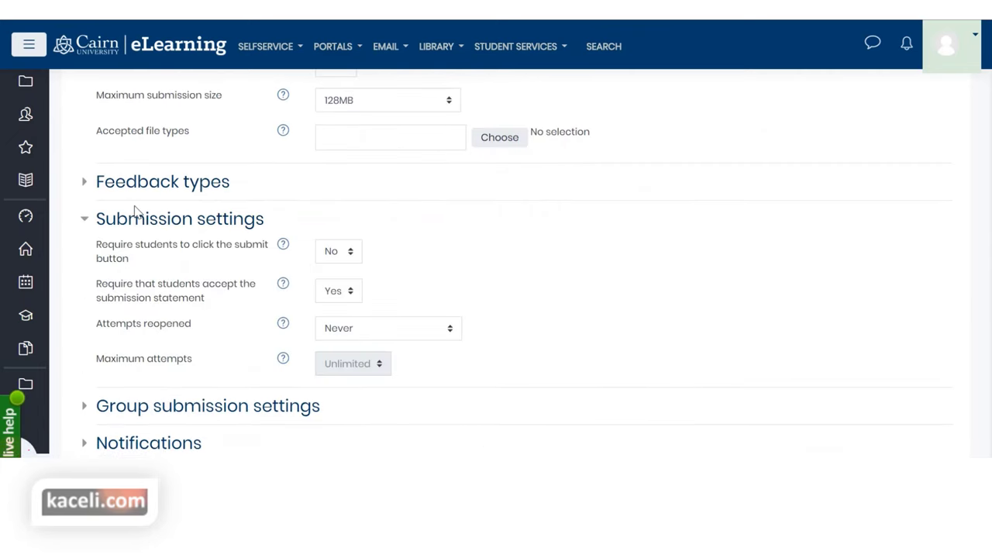
click(151, 190)
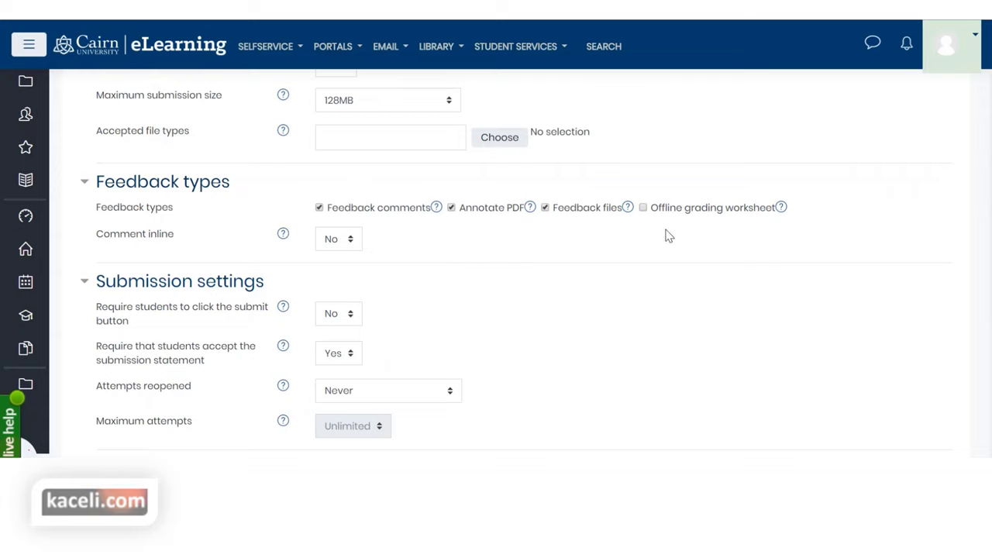
scroll(489, 300, down, 1)
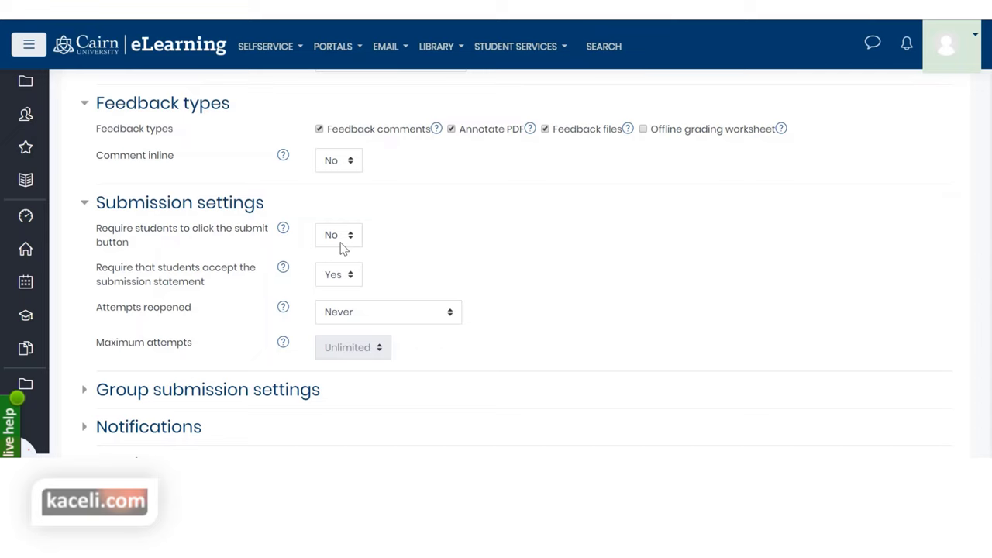
scroll(419, 251, down, 2)
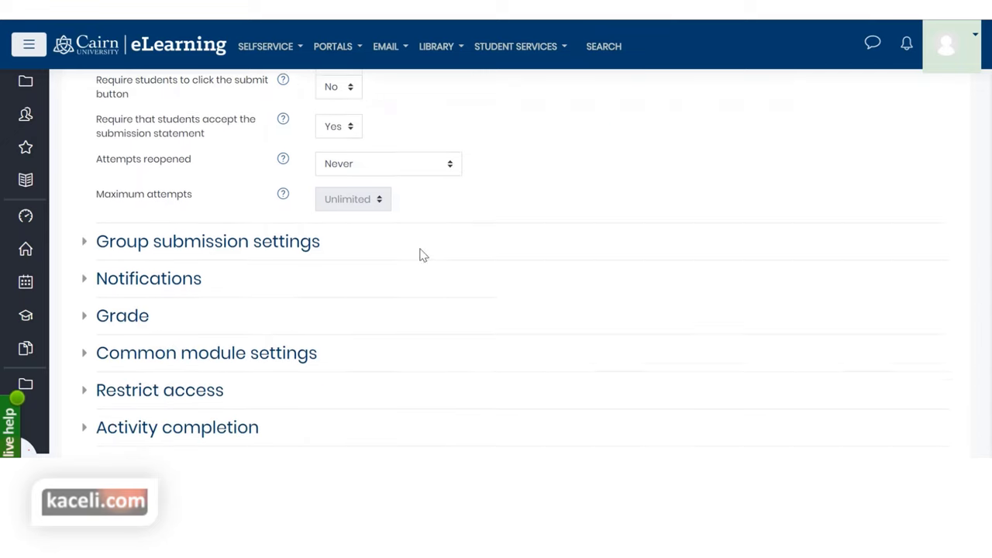
click(233, 238)
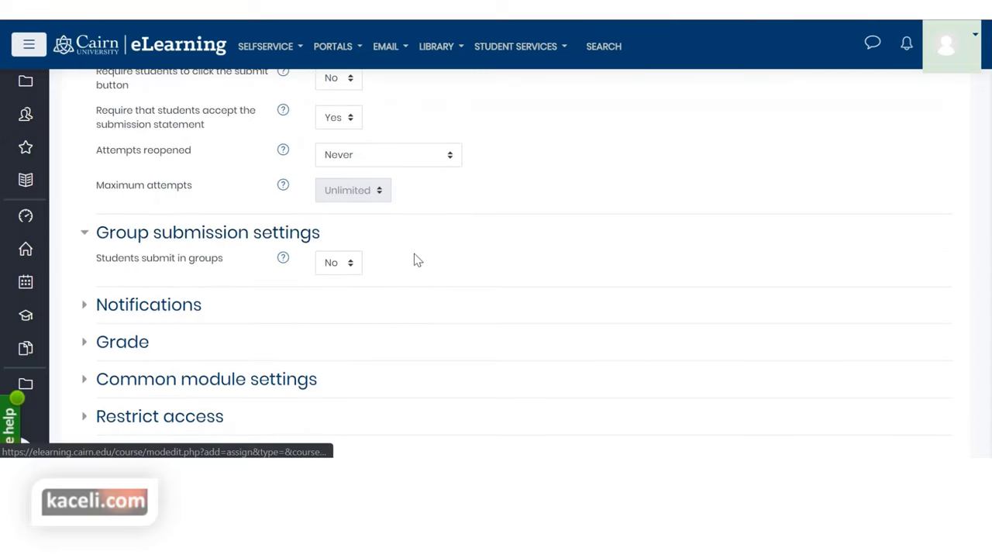
Expand the assignment's Notifications settings and review the grader and student notification options
click(169, 309)
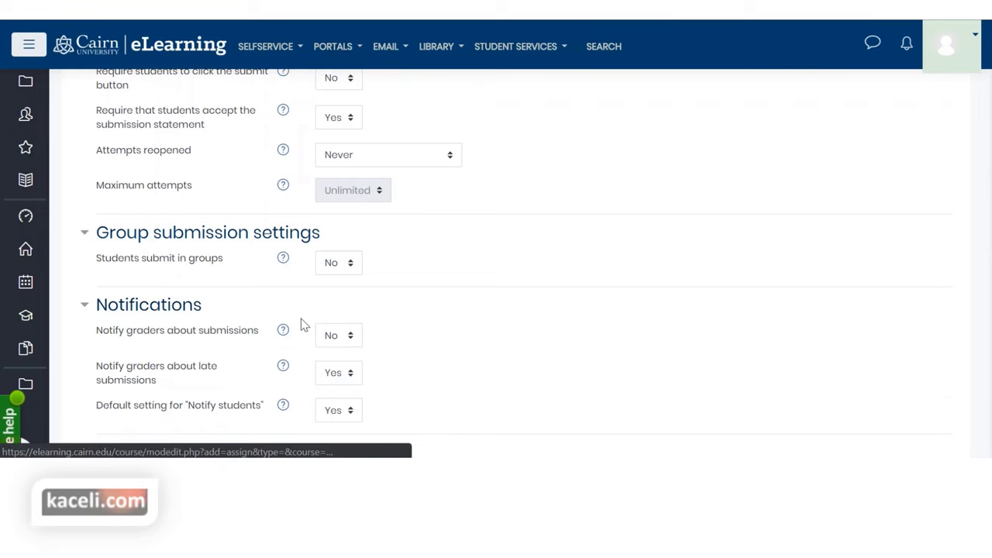
scroll(439, 327, down, 1)
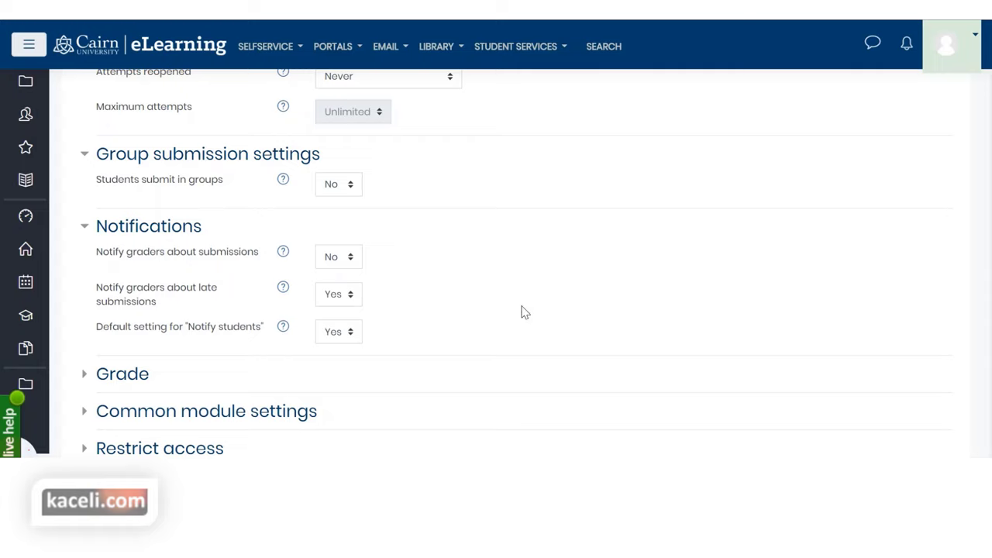
scroll(416, 264, down, 3)
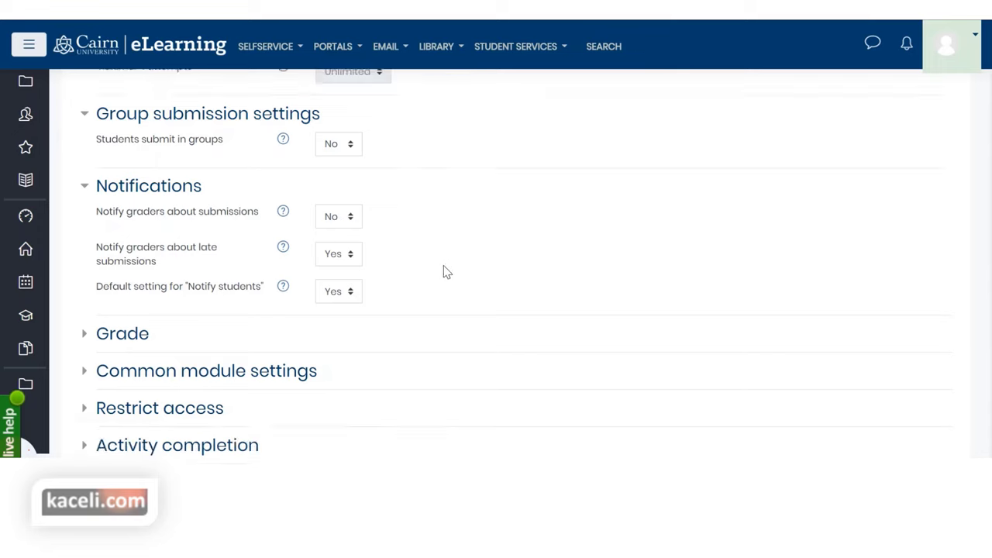
Expand the assignment's Grade settings and review the available grade types and the maximum grade
click(124, 220)
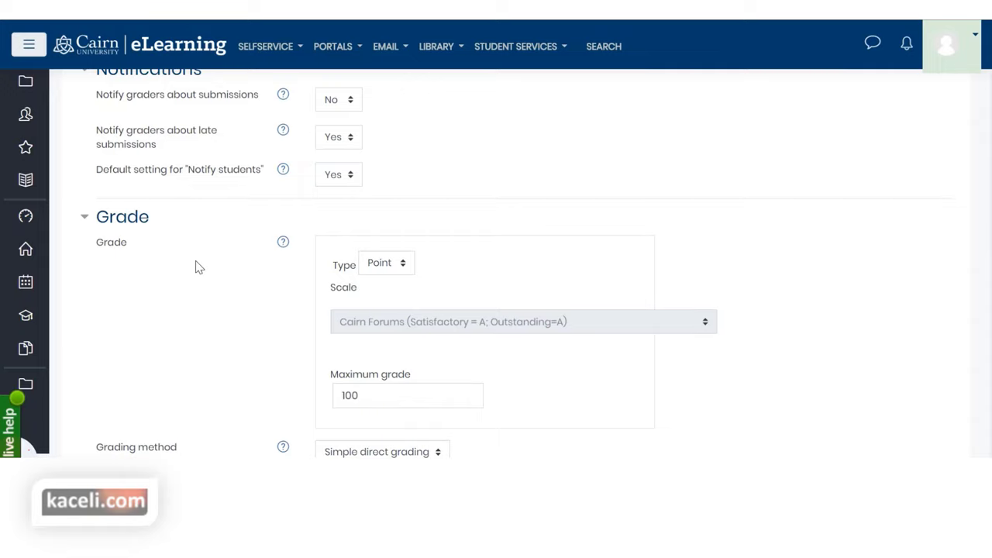
click(380, 265)
click(379, 265)
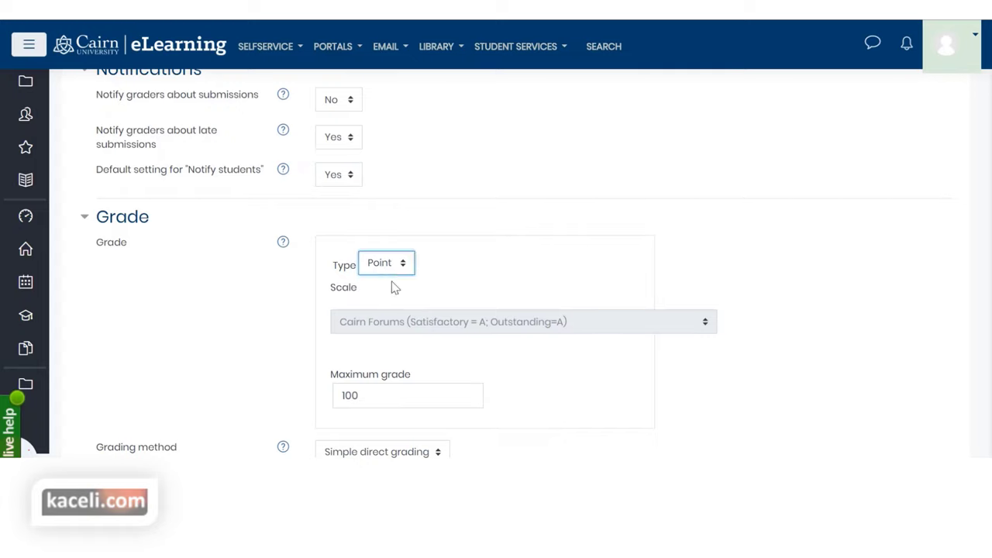
click(370, 396)
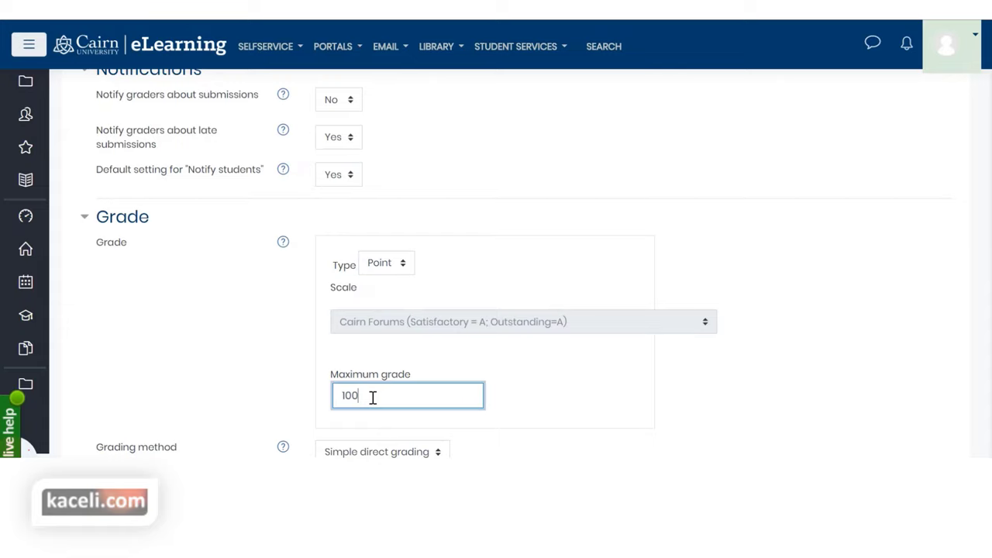
click(386, 267)
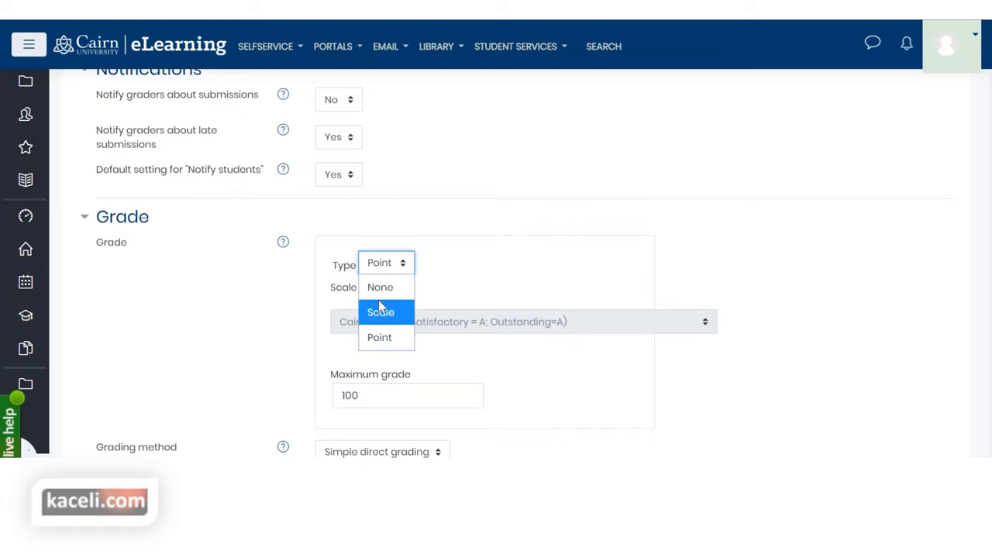
click(565, 268)
scroll(642, 388, down, 2)
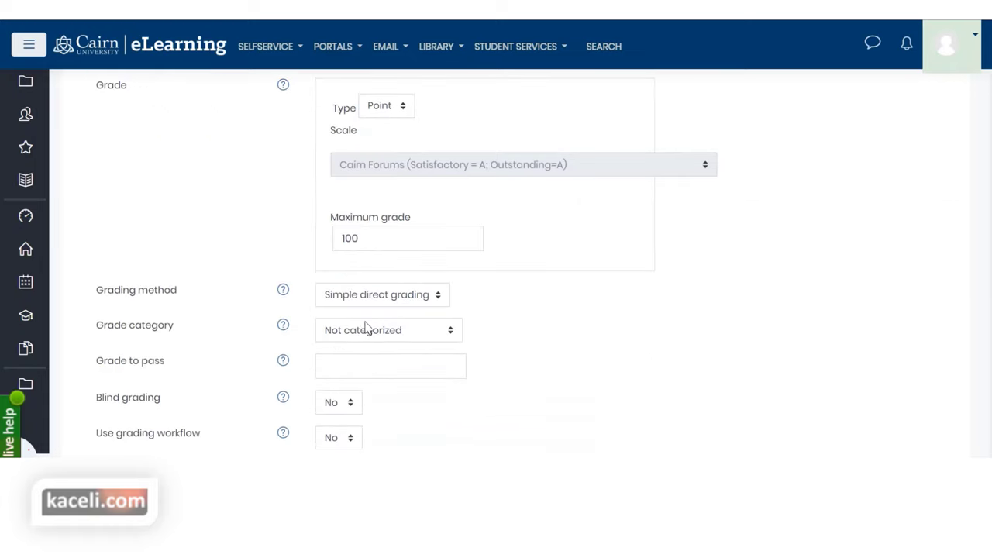
Examine the grading method options for the assignment, including the grading guide and rubric
click(374, 296)
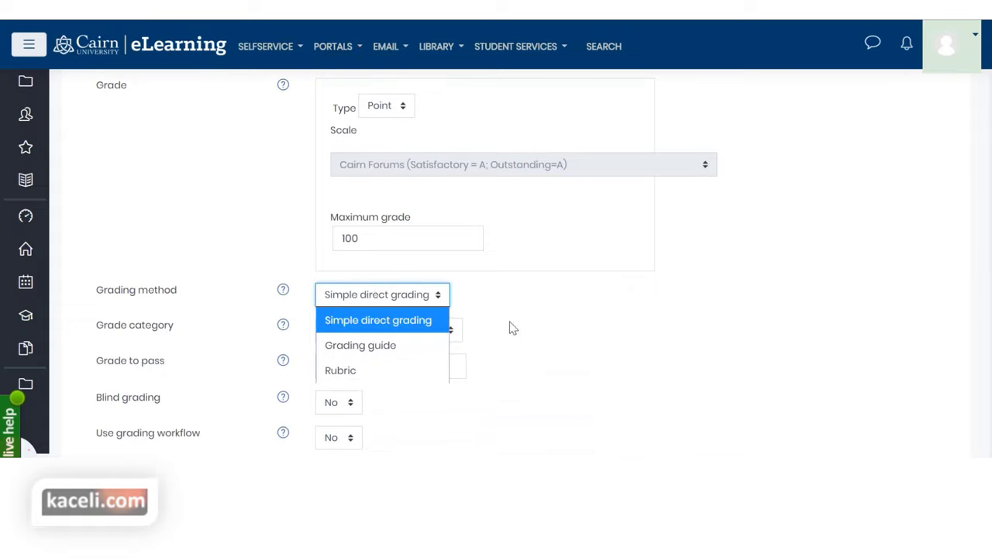
click(551, 322)
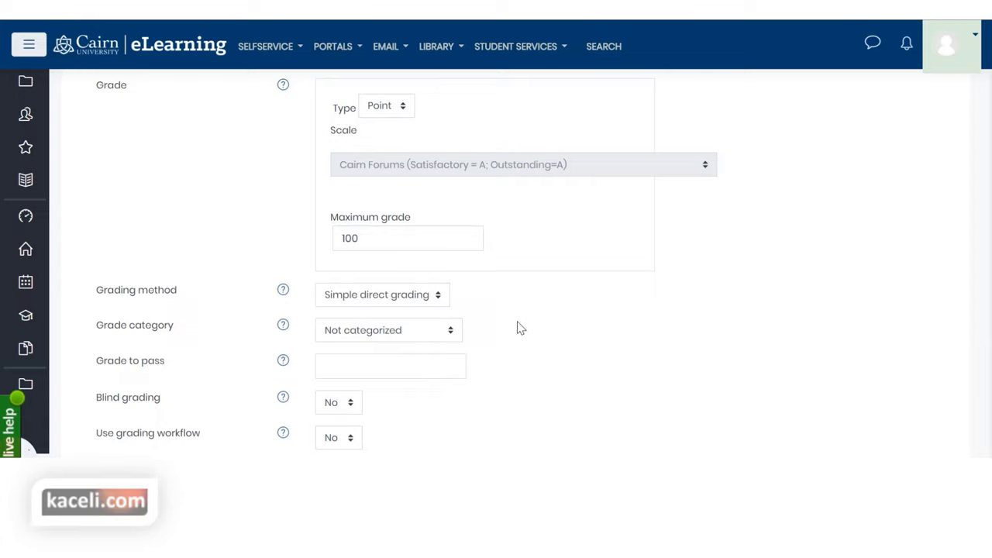
click(398, 299)
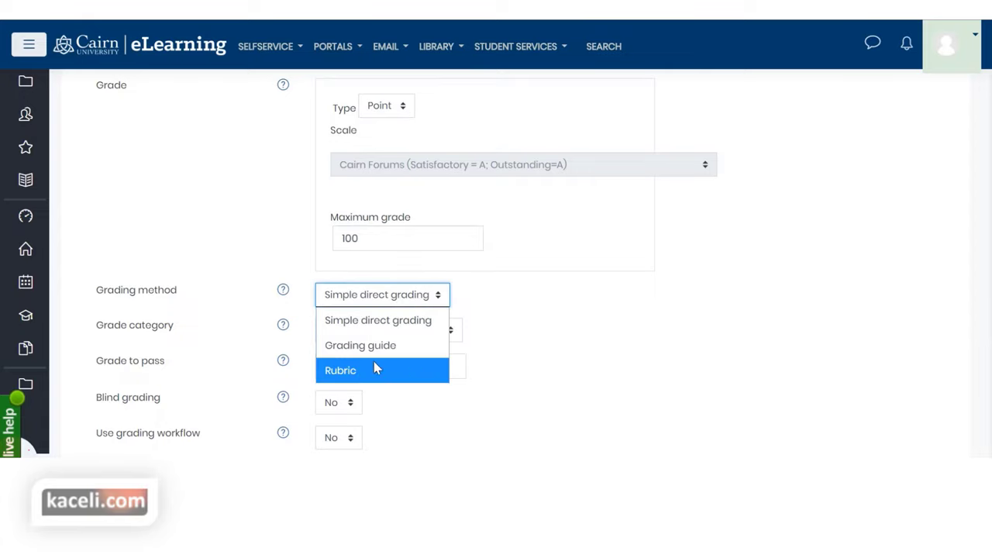
click(574, 334)
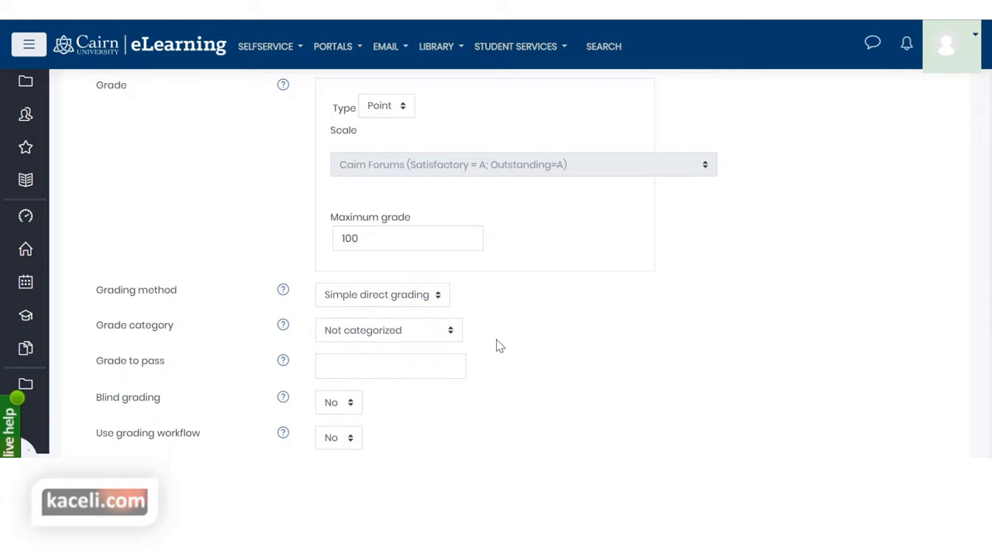
Set the assignment's grade category to Research Projects
click(346, 338)
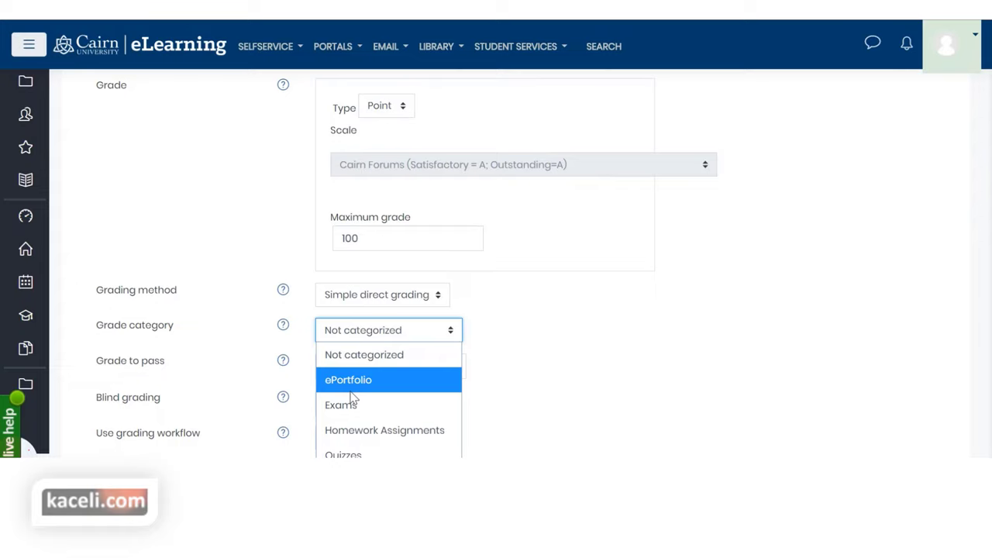
click(380, 435)
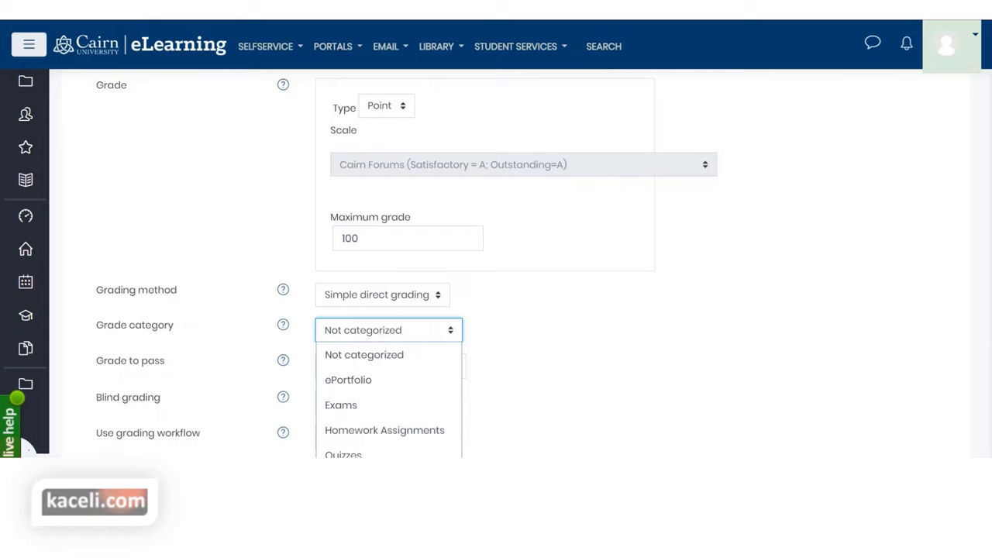
click(445, 390)
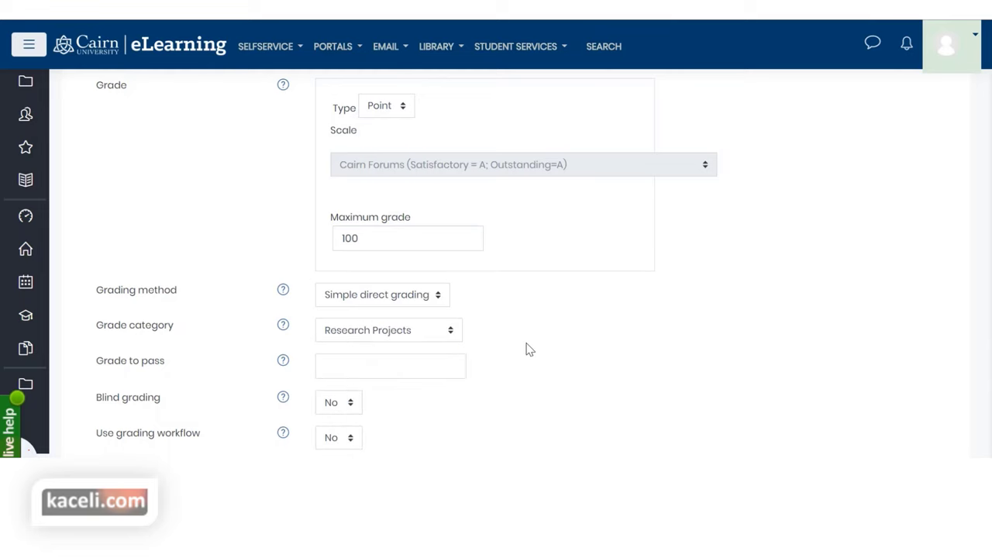
Review the access restriction and activity completion settings, then save the assignment and return to the course
scroll(524, 357, down, 2)
scroll(500, 359, down, 2)
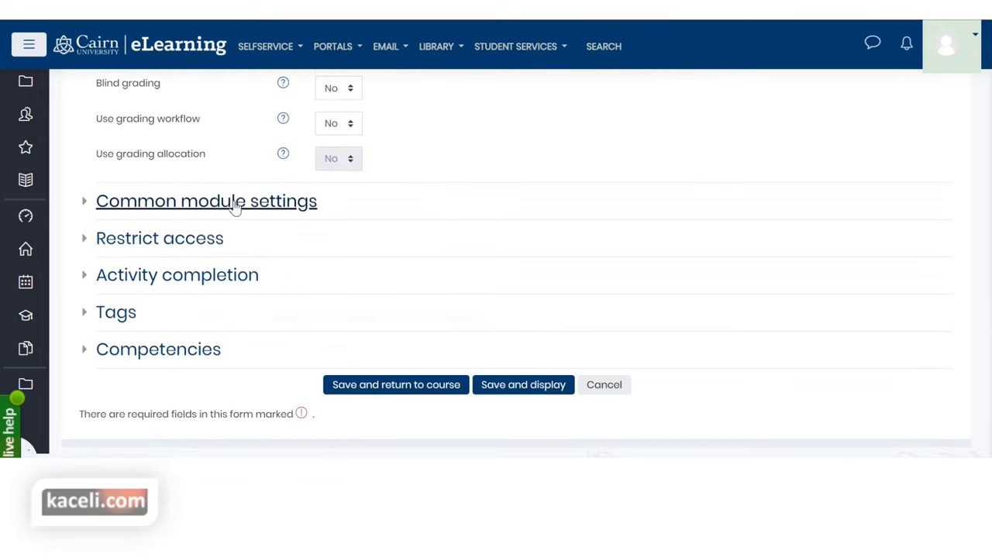
click(151, 238)
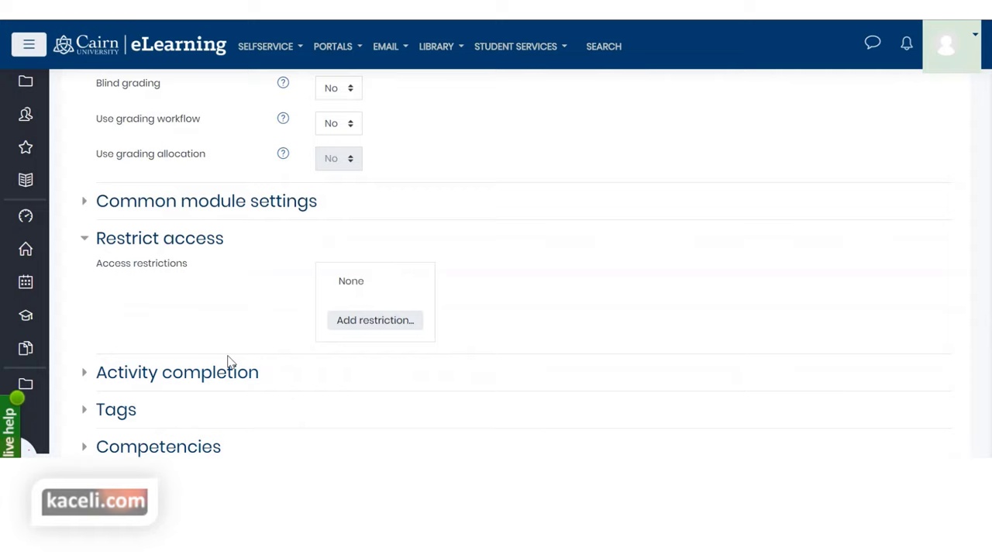
scroll(279, 314, down, 1)
click(213, 303)
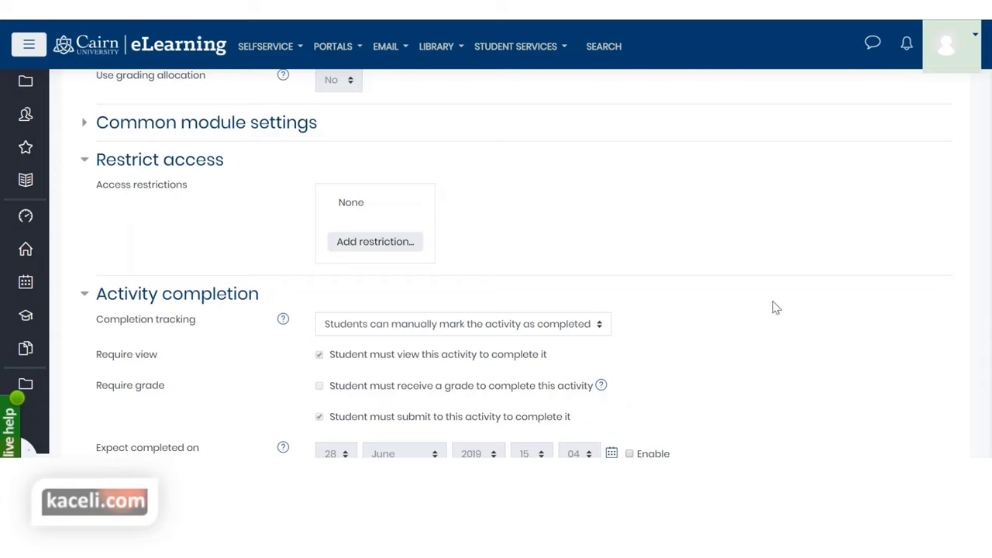
scroll(775, 307, down, 3)
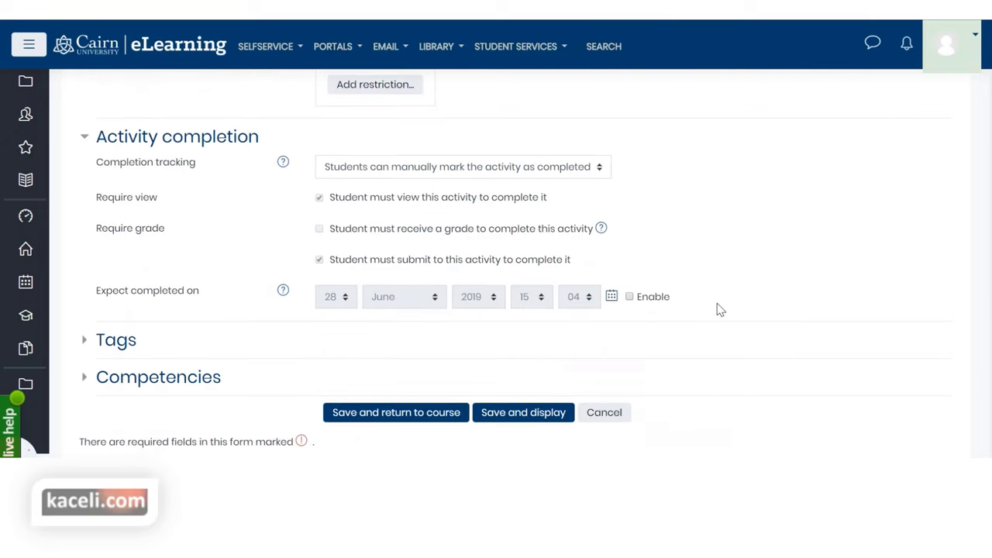
click(402, 418)
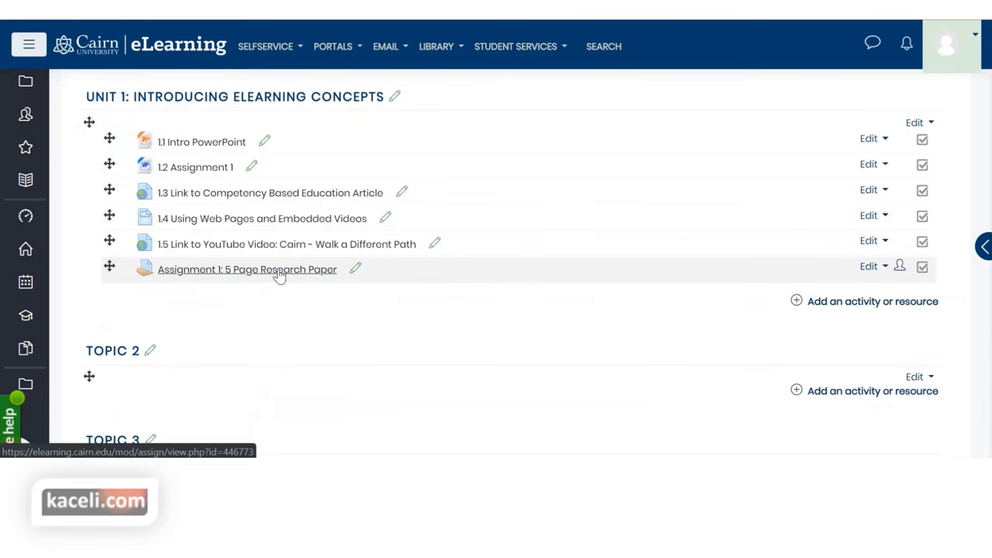
Rename the research paper assignment in Unit 1 as "1.6 Assignment 1: 5 Page Research Paper"
click(355, 269)
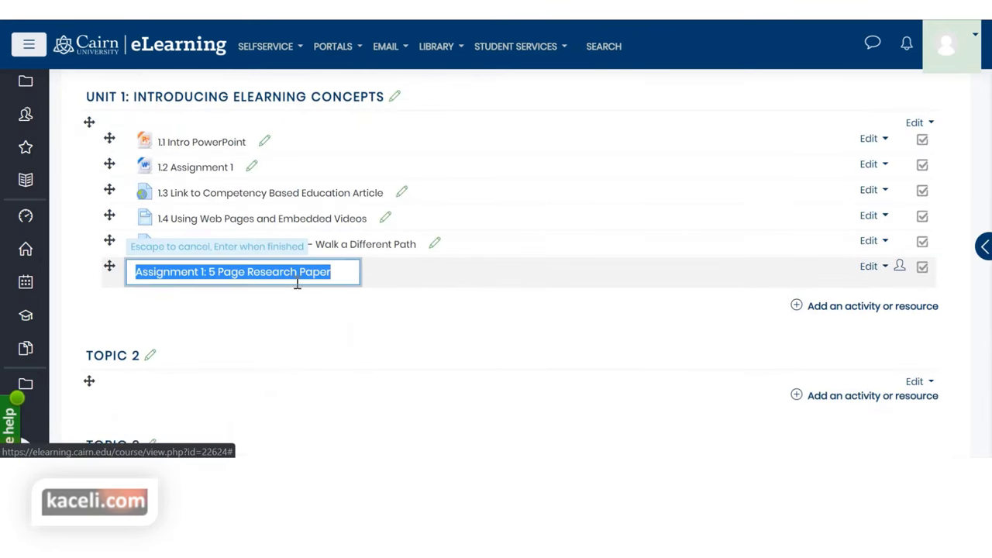
click(137, 273)
text(1.6)
key(Return)
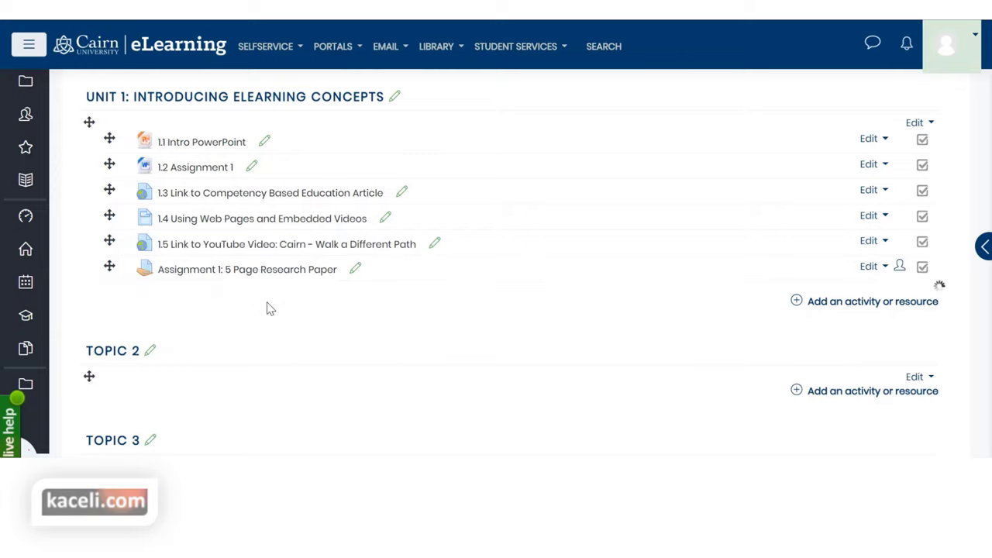
click(363, 270)
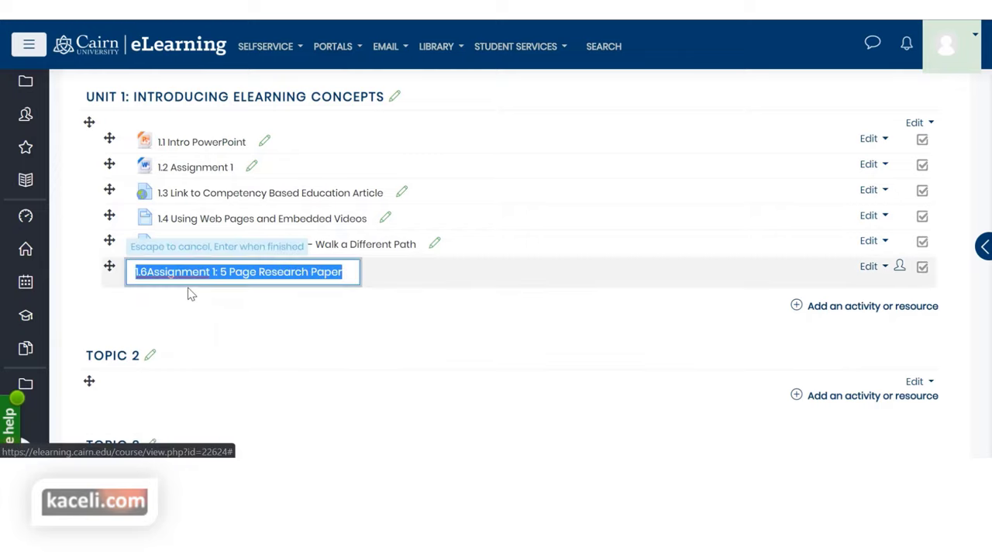
click(148, 273)
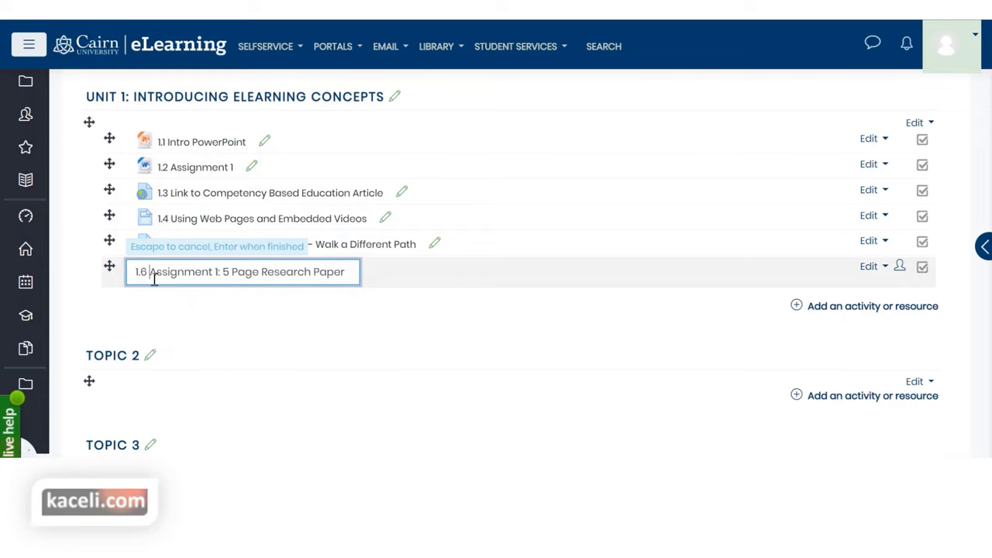
key(Return)
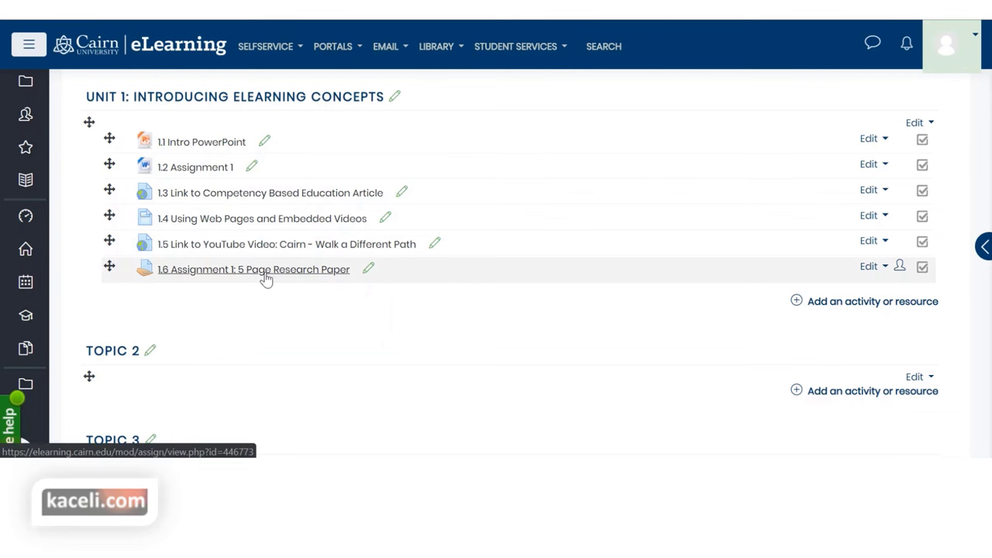
Open the 1.6 research paper assignment and review its description and component table as the instructor
click(266, 278)
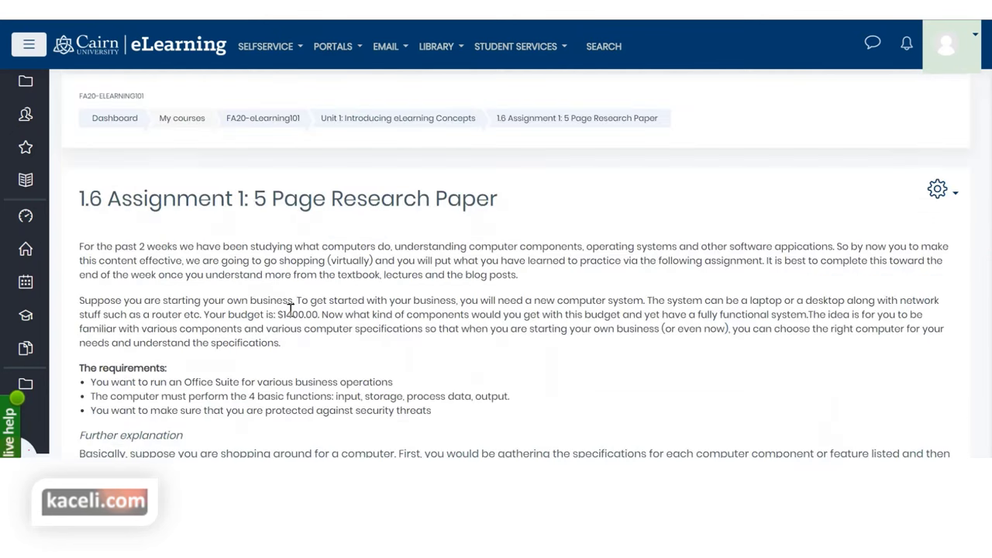
scroll(290, 309, down, 2)
scroll(271, 268, down, 10)
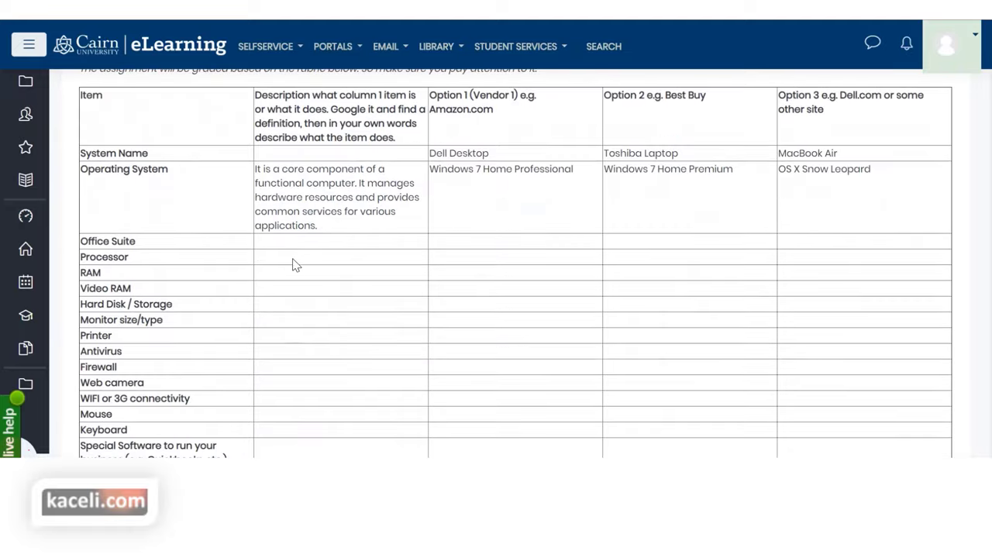
scroll(271, 268, down, 3)
scroll(255, 237, up, 2)
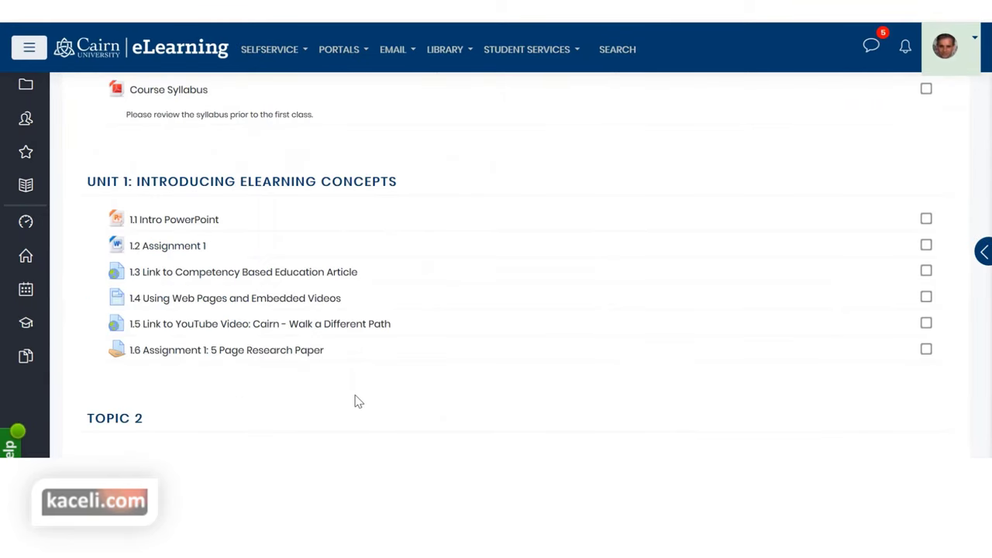
In the student's view of the course, open the 1.6 research paper assignment and review its instructions and submission status
scroll(411, 395, down, 1)
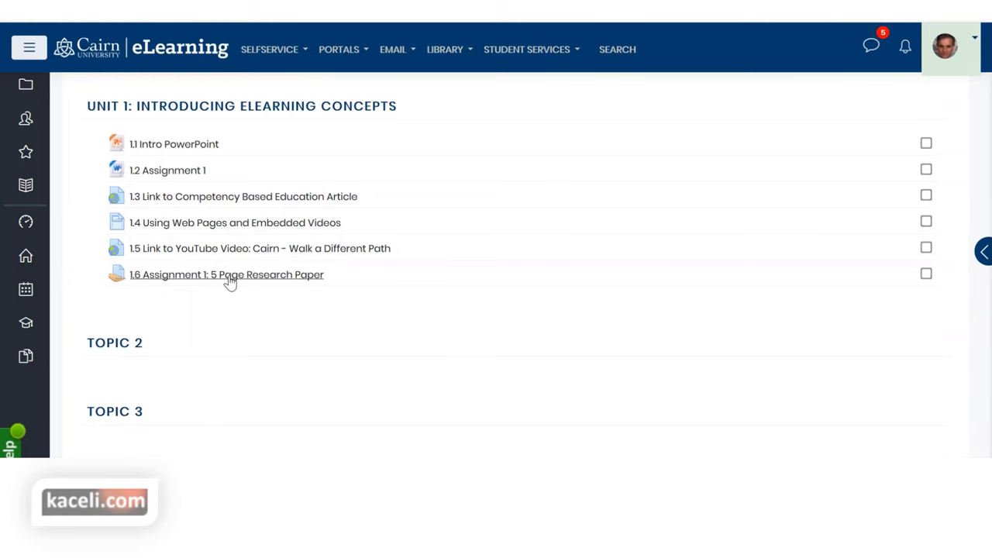
click(232, 284)
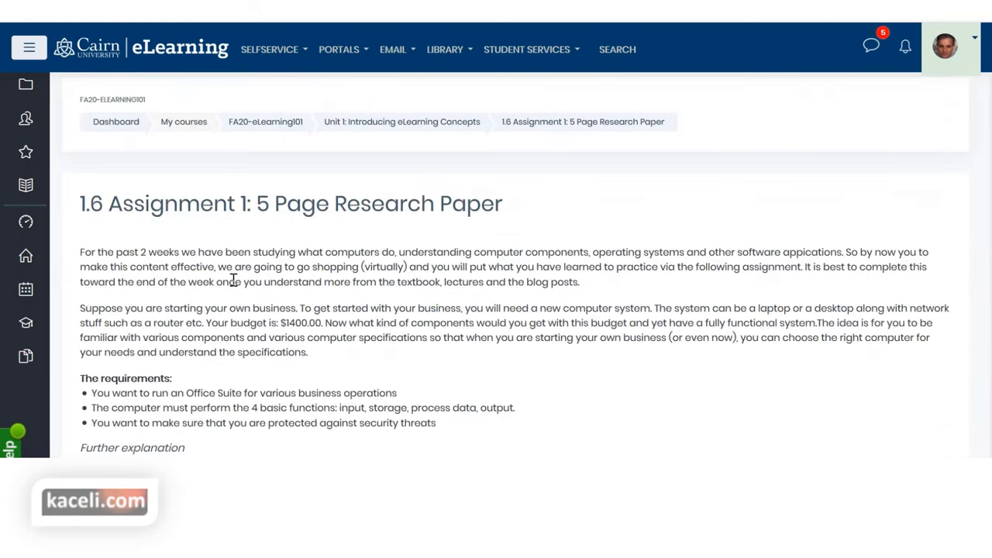
scroll(291, 319, down, 1)
scroll(290, 320, down, 5)
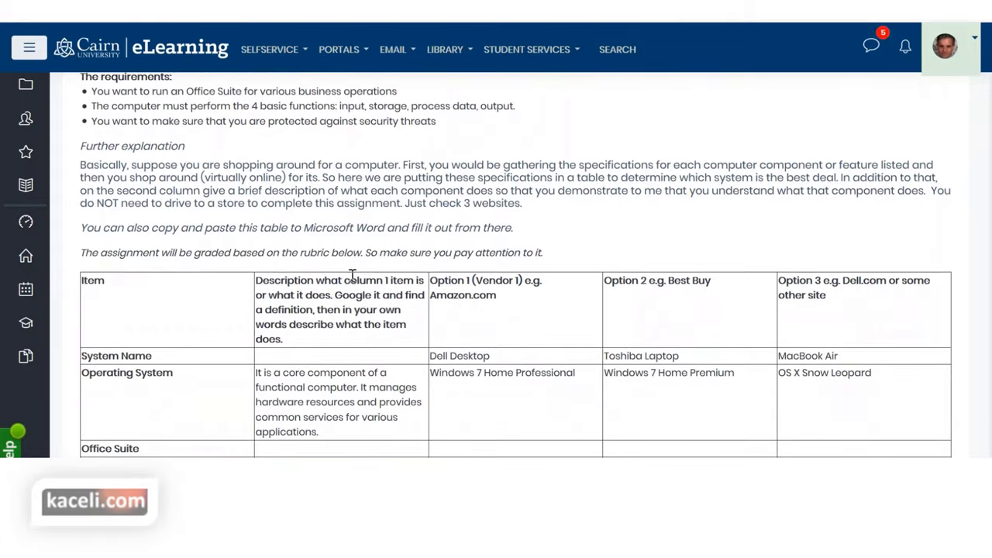
scroll(434, 257, down, 7)
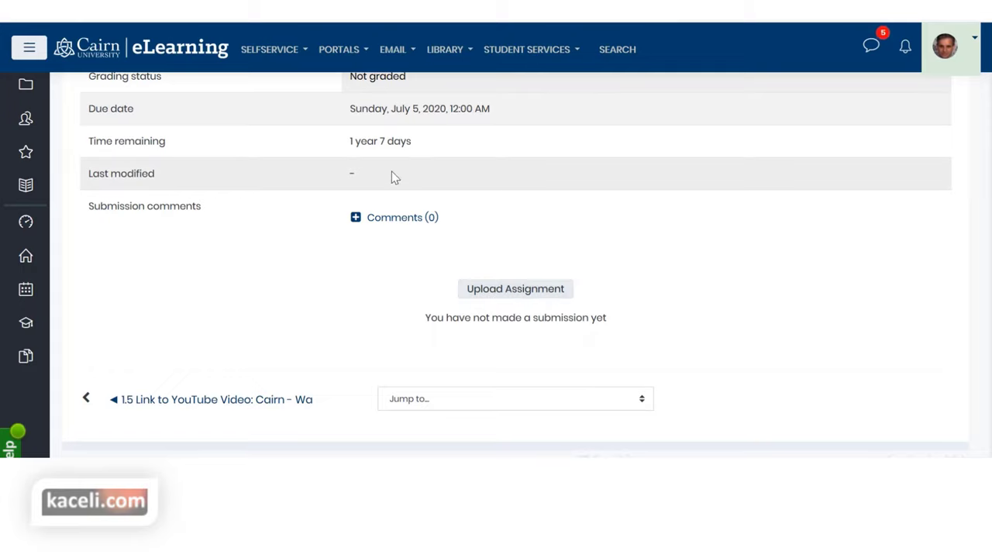
Examine the time remaining for the student's research paper submission
drag(430, 153, 347, 145)
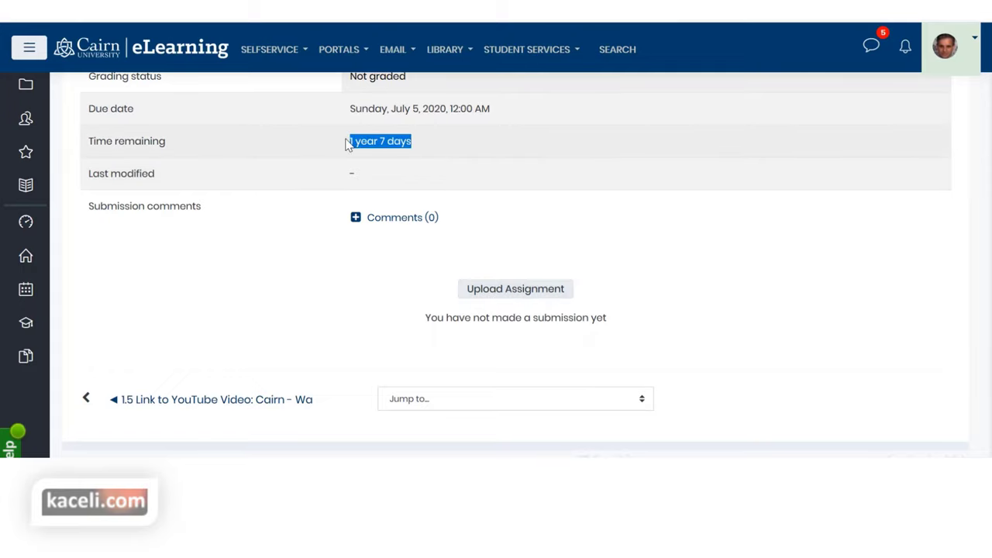
click(416, 148)
double_click(412, 147)
click(421, 146)
drag(421, 146, 349, 141)
click(370, 141)
double_click(369, 141)
click(369, 141)
double_click(369, 140)
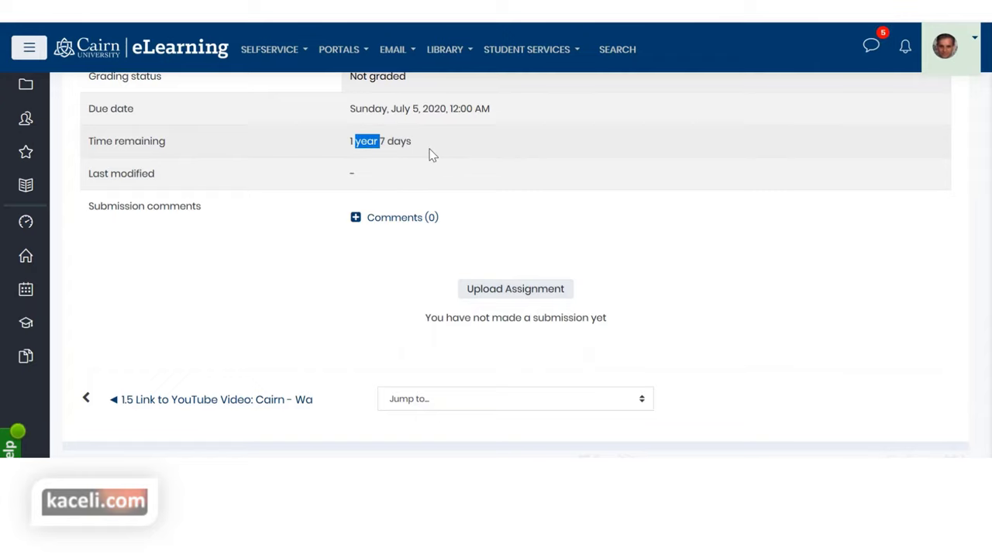
Start the student's submission for the research paper and accept the statement that the assignment is the student's own work
click(508, 299)
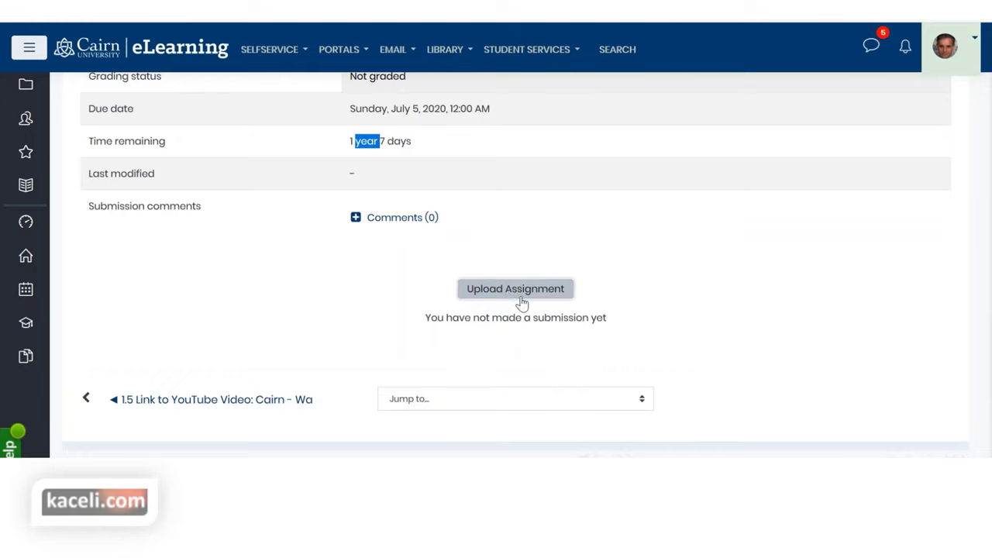
scroll(349, 333, down, 15)
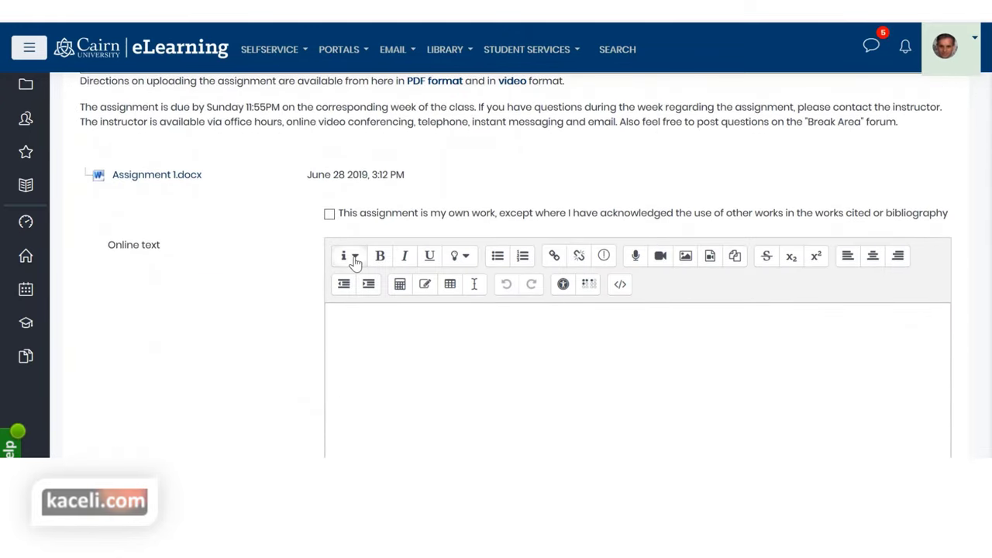
click(329, 213)
click(326, 332)
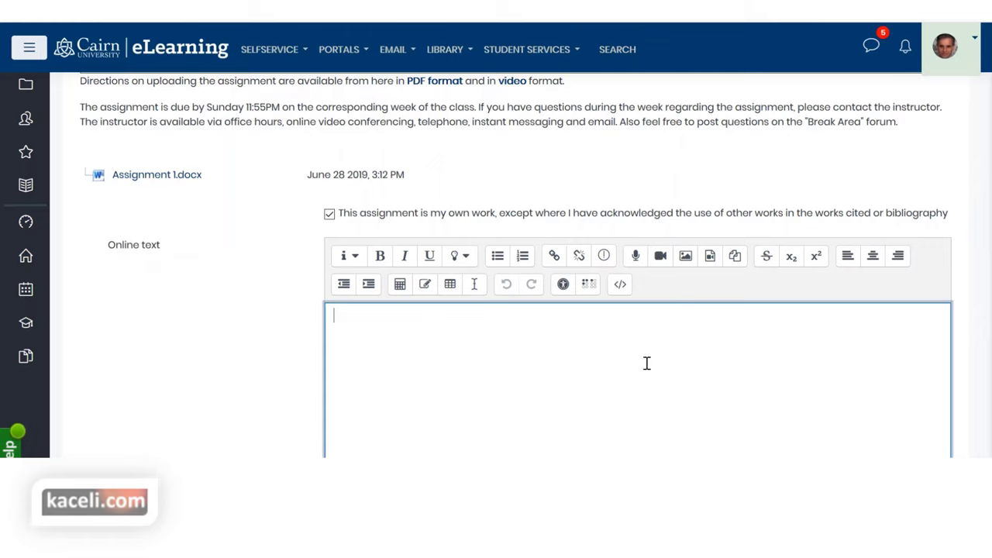
Attach Assignment 1 Starting a Business from the eLearning Working Files folder as the file submission and save the changes
scroll(646, 363, down, 4)
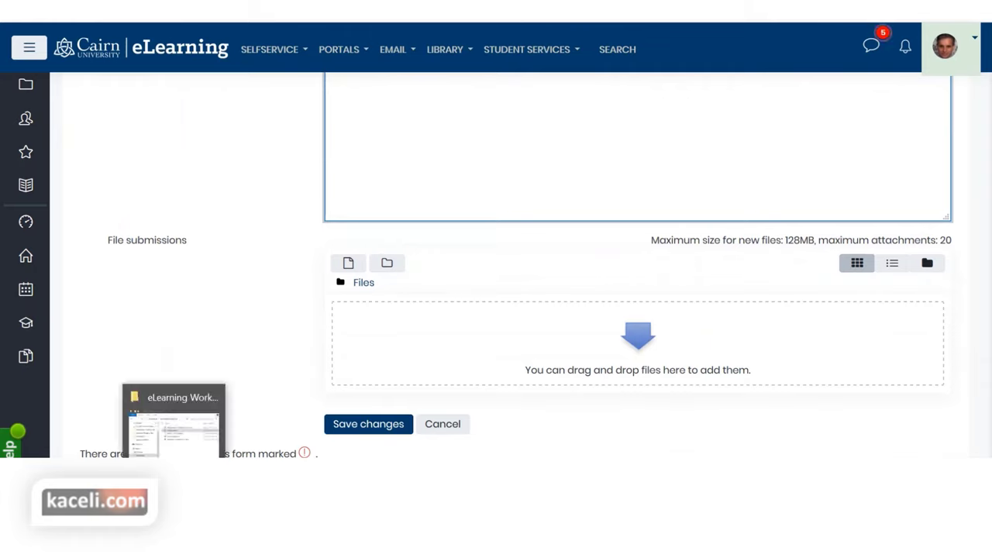
click(174, 422)
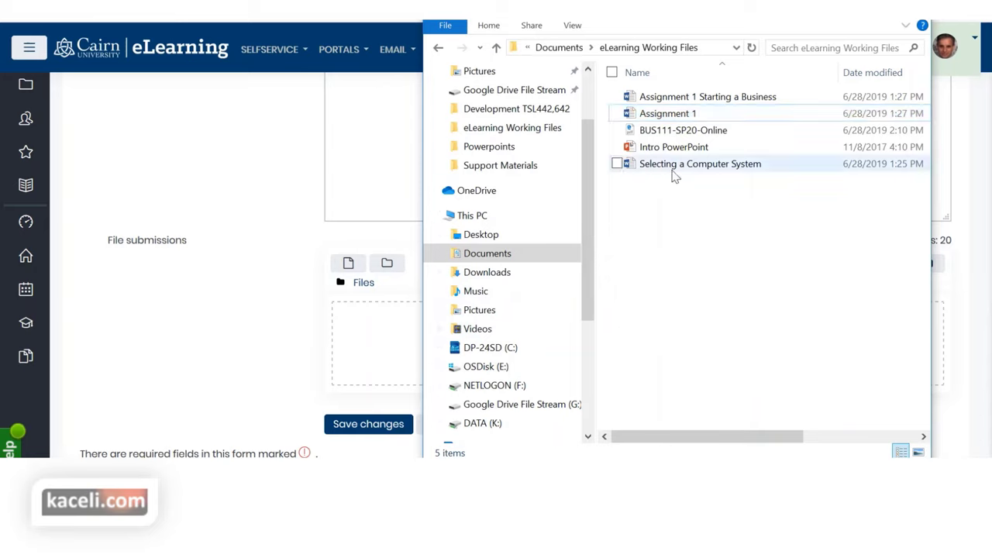
click(684, 101)
drag(685, 101, 376, 341)
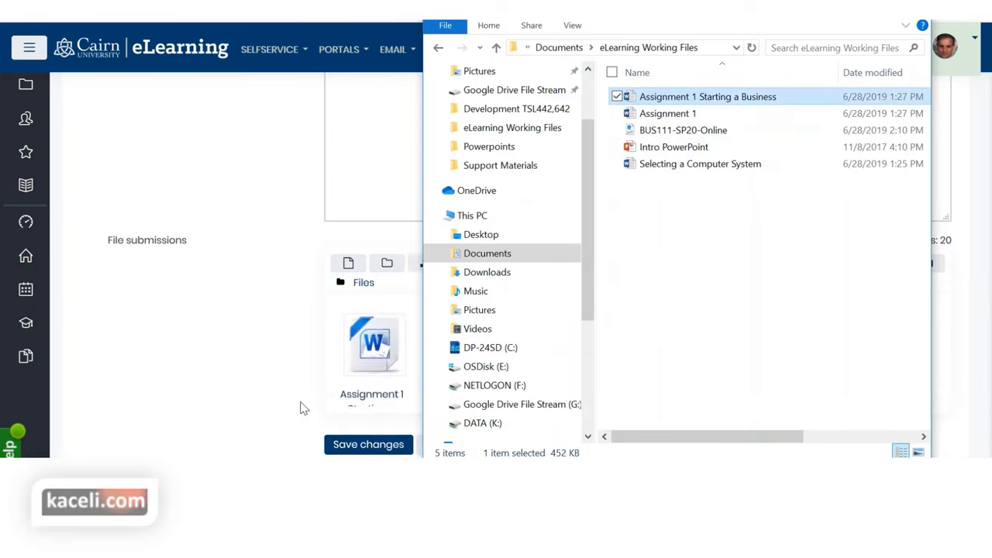
click(302, 410)
click(361, 446)
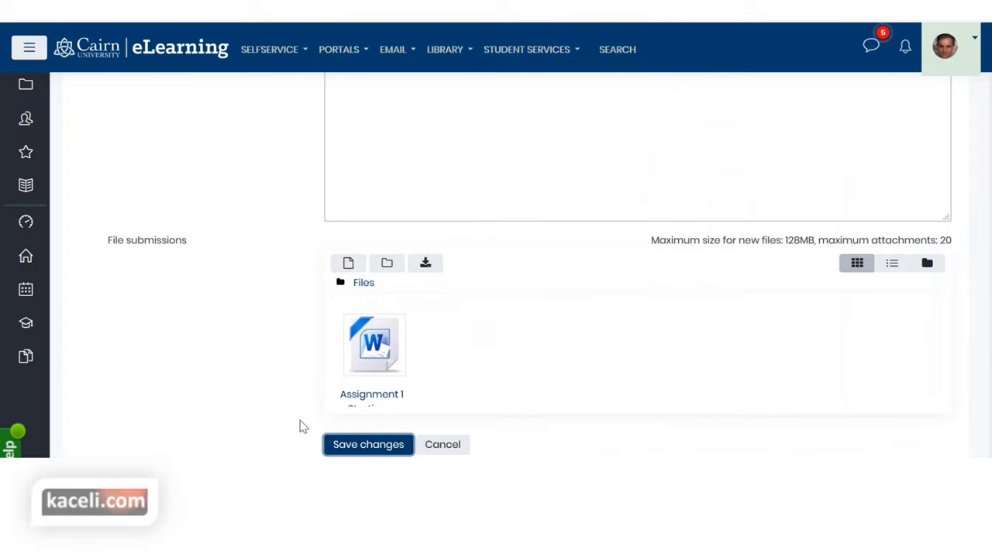
Review the student's submission status, the submitted file and the option for editing the submission
scroll(298, 345, down, 6)
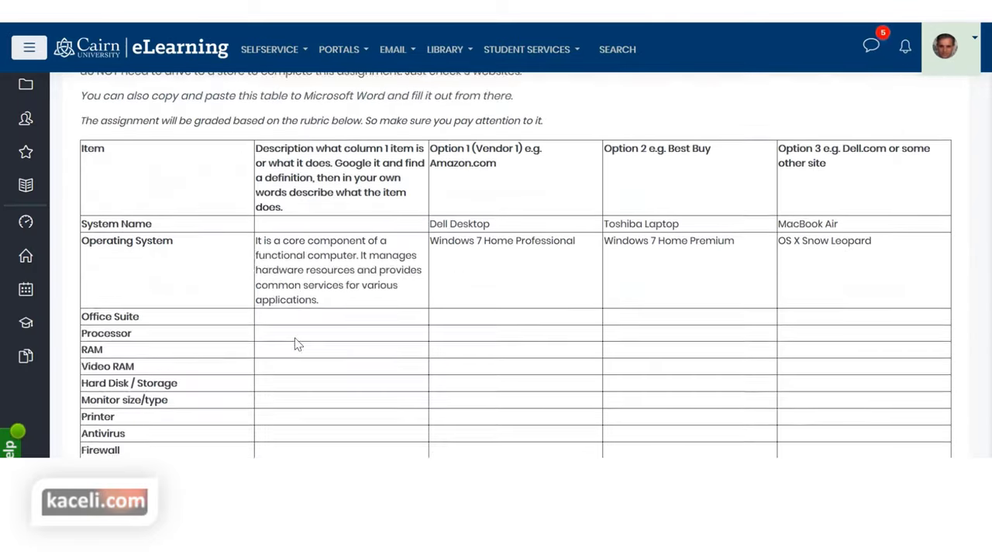
scroll(298, 345, down, 10)
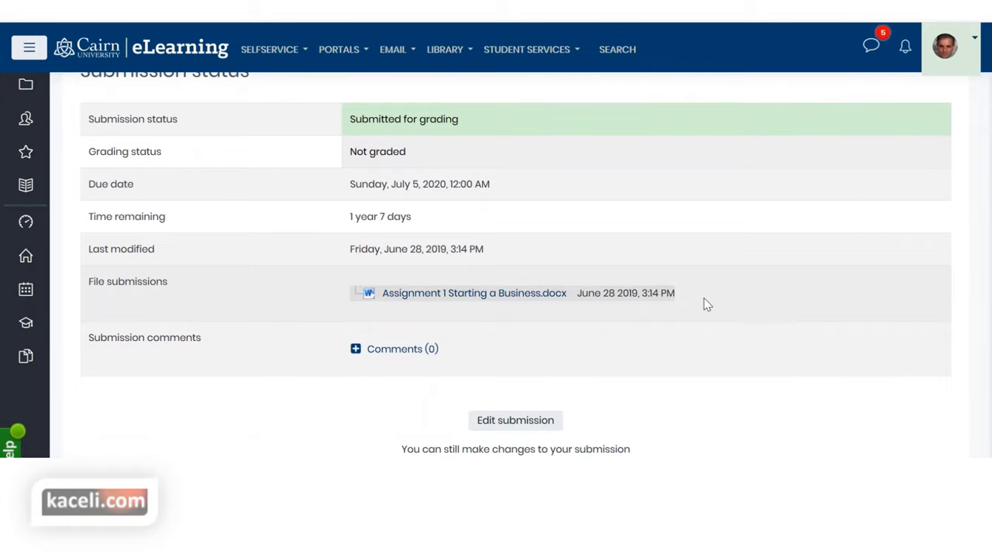
mouse_move(704, 304)
mouse_down()
mouse_move(647, 290)
mouse_move(553, 290)
mouse_move(686, 299)
mouse_up()
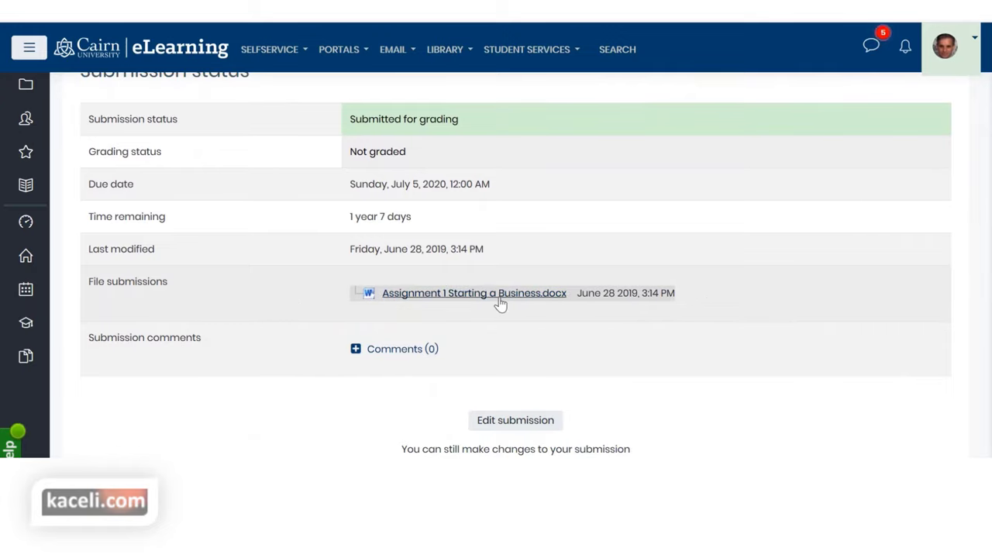
click(502, 425)
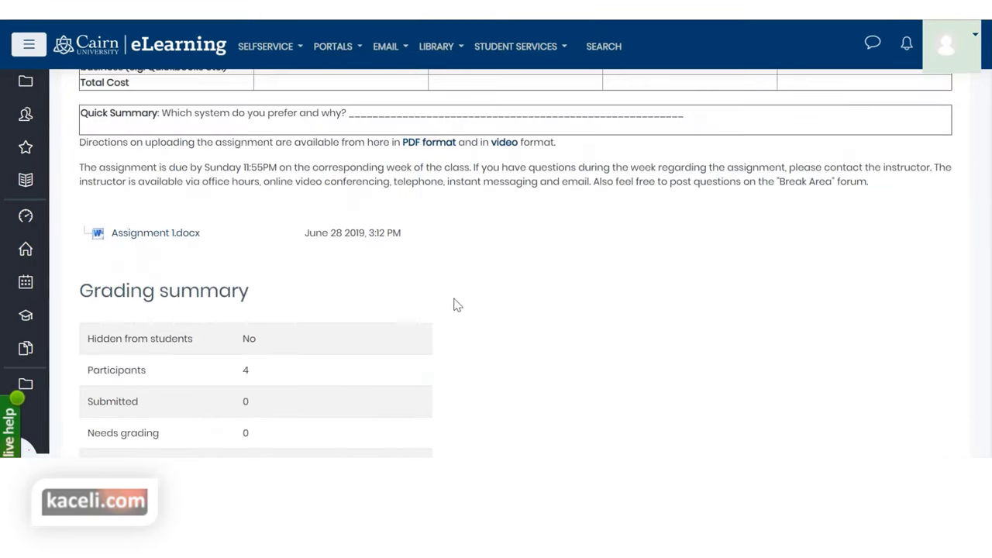
In the instructor's view, return from the research paper assignment to Unit 1 and start adding a Label resource there
scroll(455, 297, up, 15)
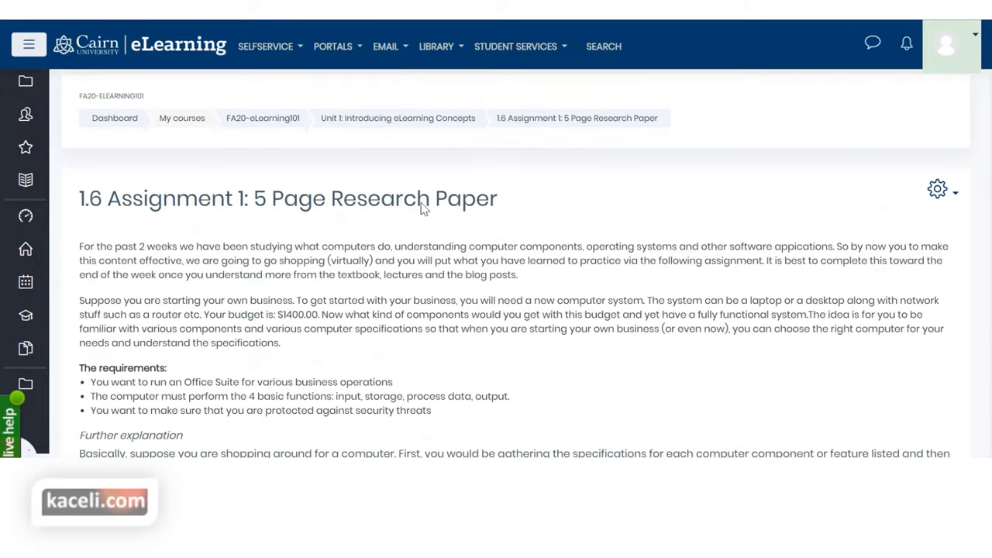
click(393, 121)
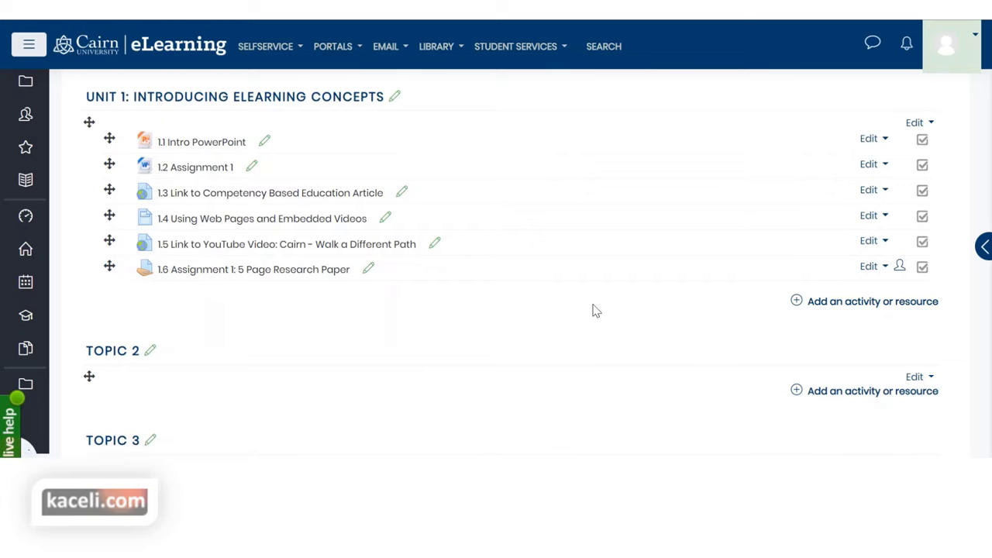
click(863, 313)
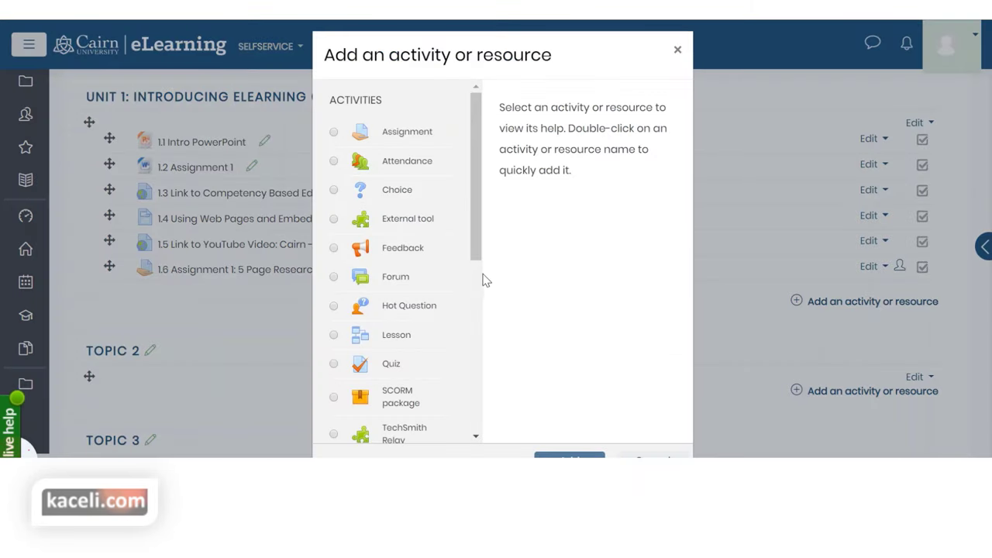
drag(477, 251, 472, 417)
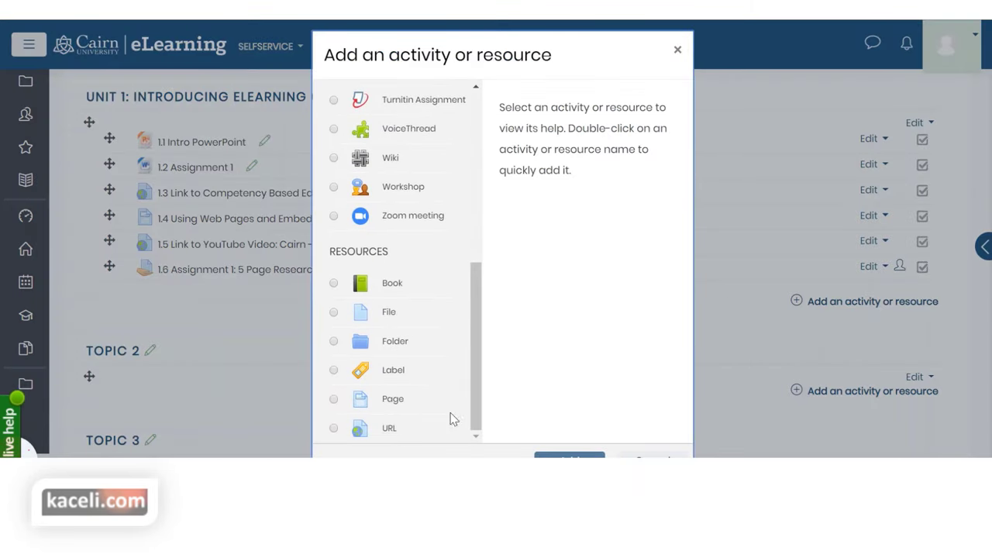
click(395, 373)
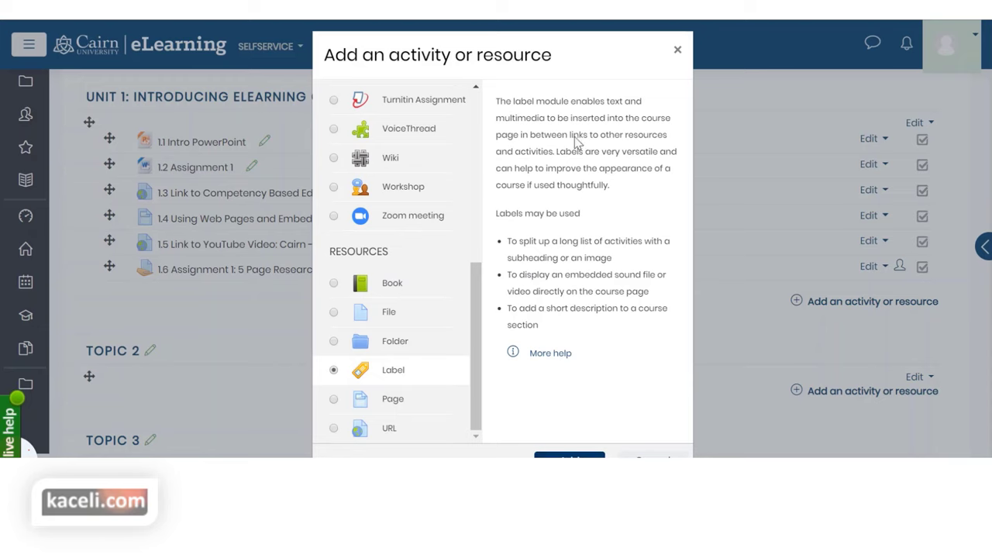
drag(587, 54, 586, 34)
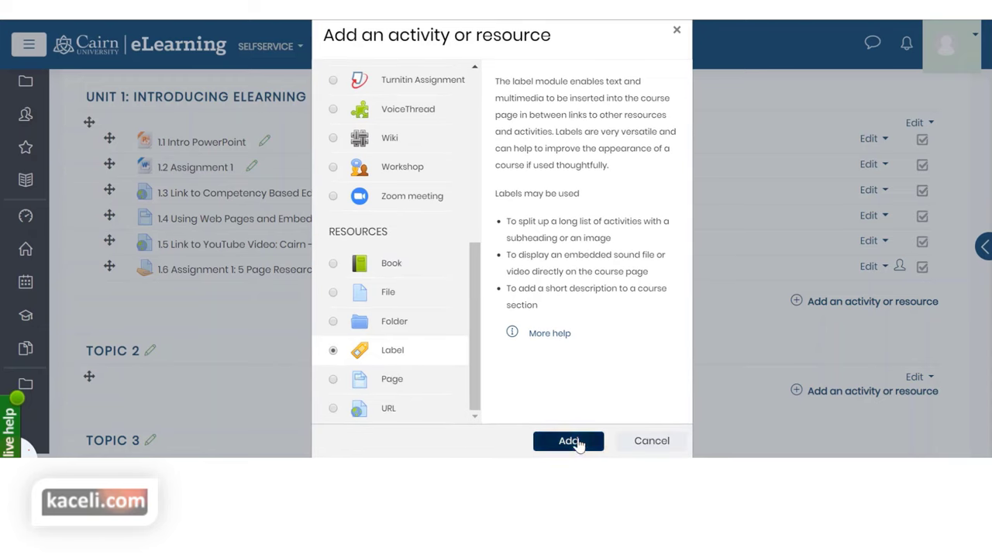
click(573, 440)
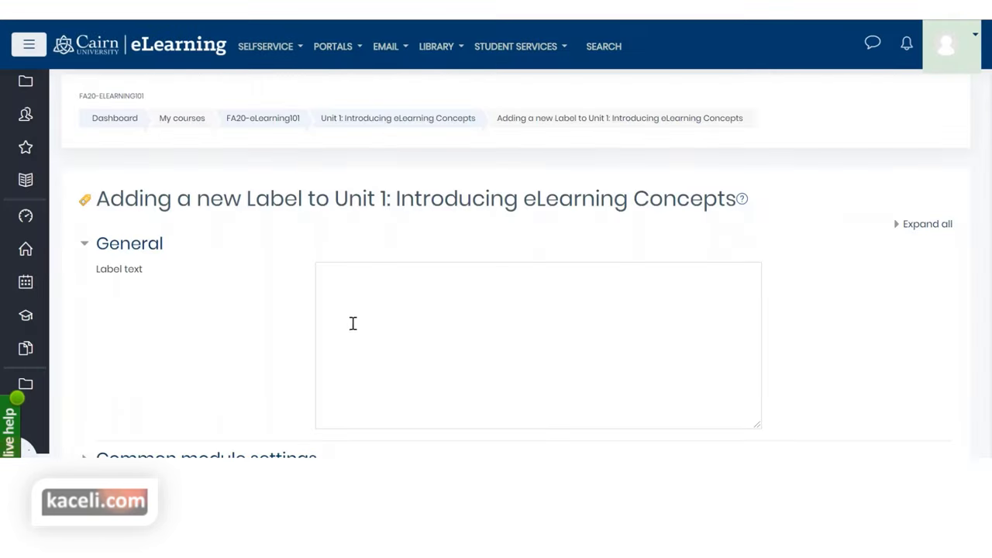
Enter "Assignments:" as the label text and format it as Heading (medium)
click(386, 353)
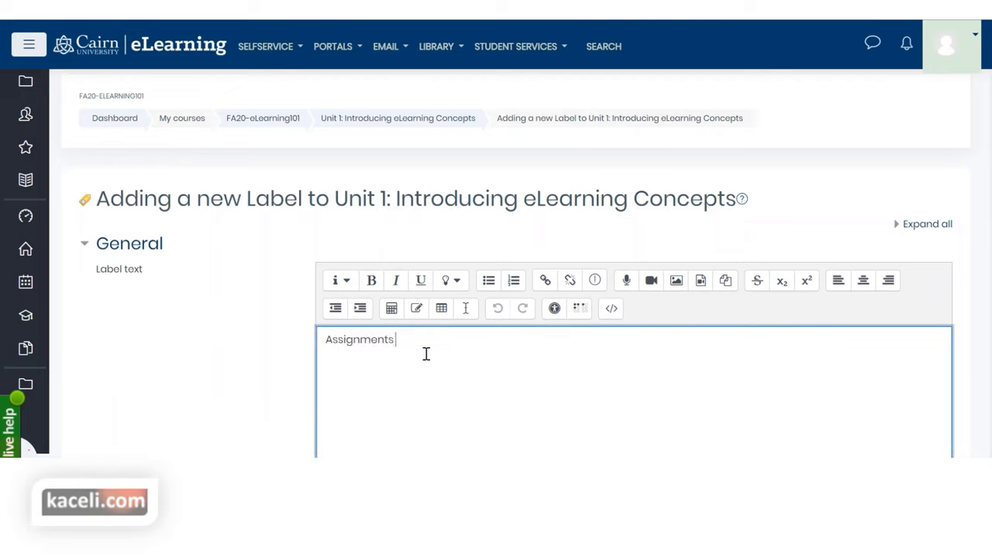
click(341, 280)
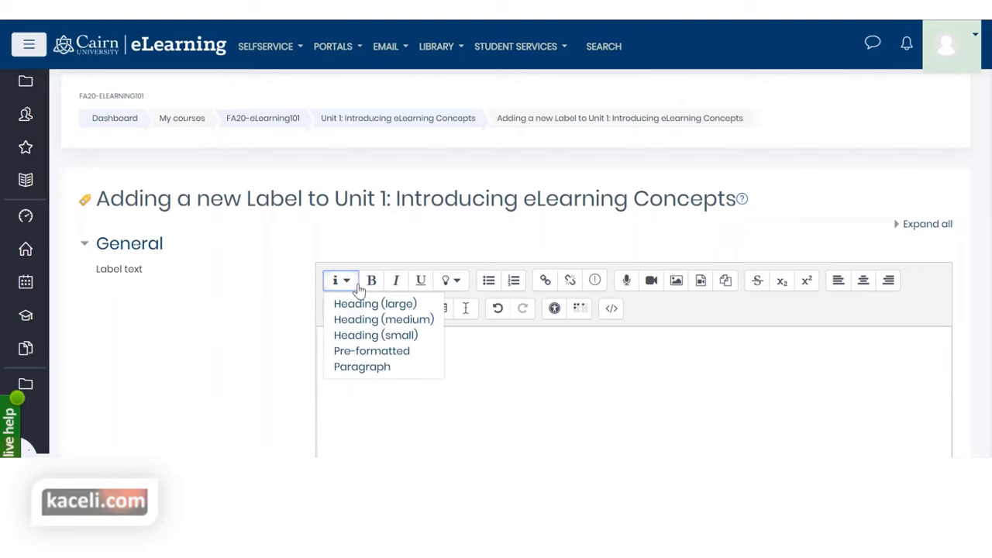
click(376, 320)
click(468, 374)
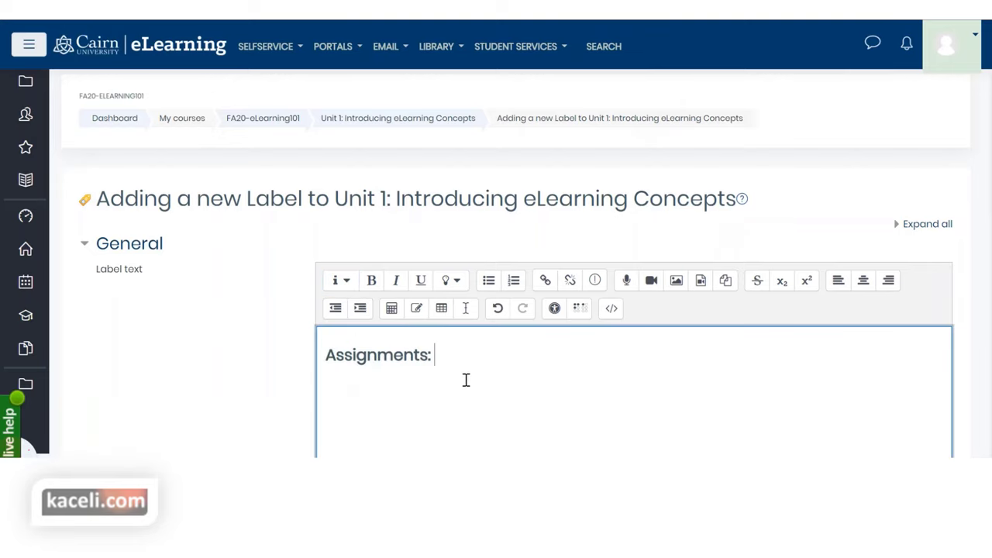
Reformat the "Assignments:" label text as Heading (small)
scroll(264, 372, down, 3)
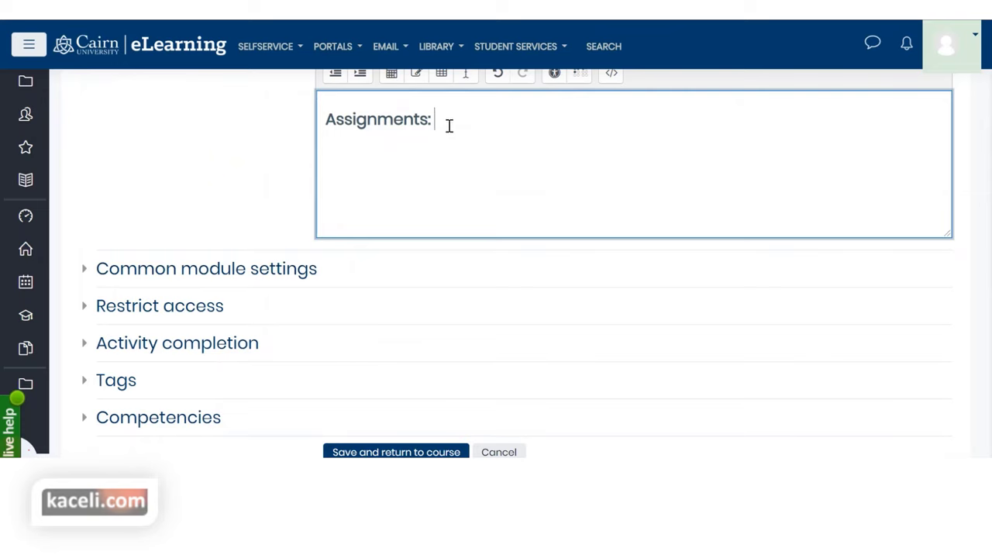
drag(449, 126, 317, 126)
scroll(372, 225, up, 2)
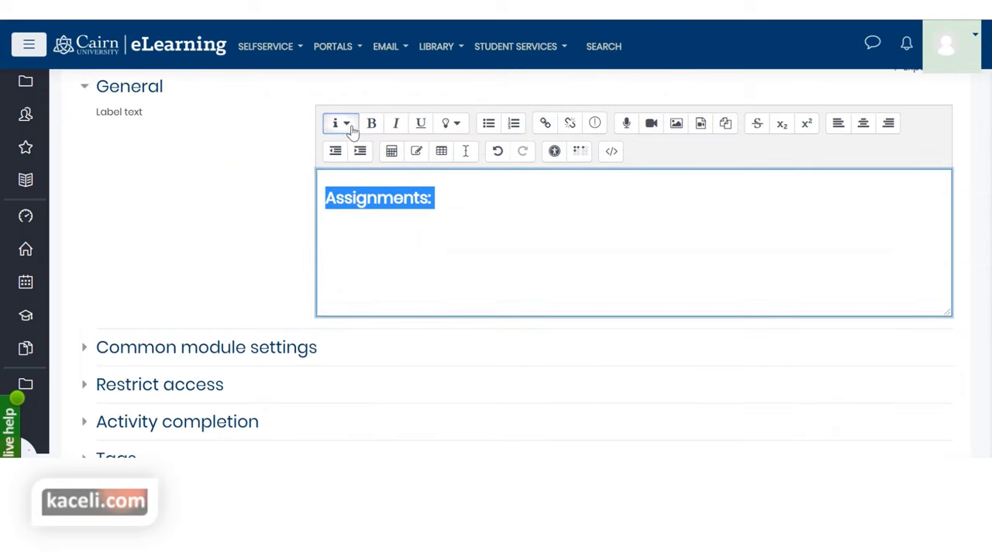
click(351, 130)
click(368, 178)
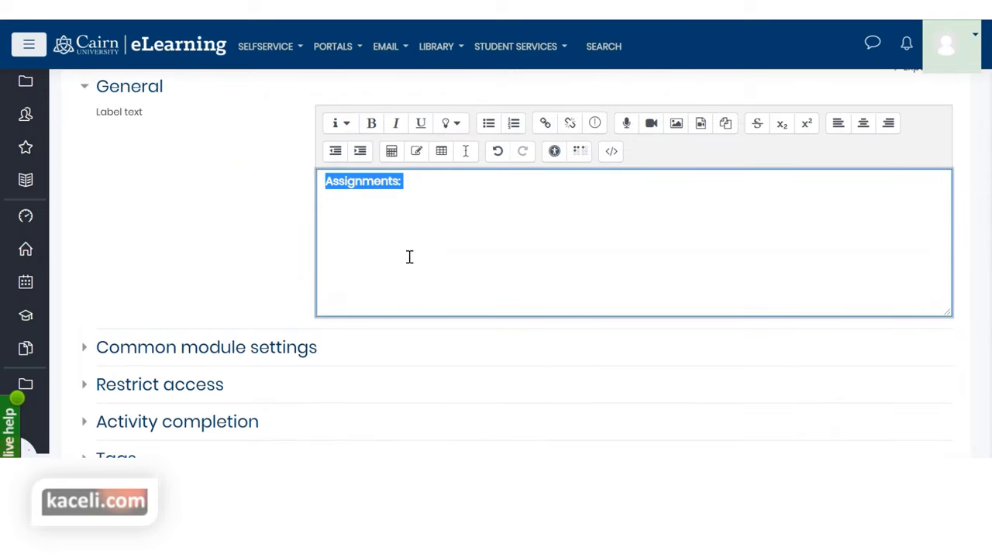
Save the label to the course and move it directly above 1.6 Assignment 1: 5 Page Research Paper in Unit 1
click(271, 262)
scroll(328, 315, down, 4)
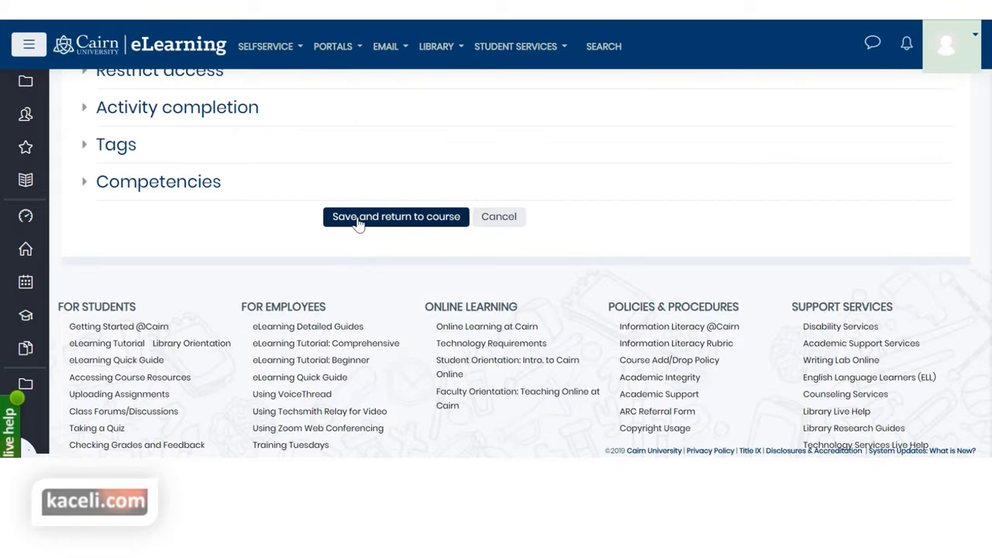
click(362, 223)
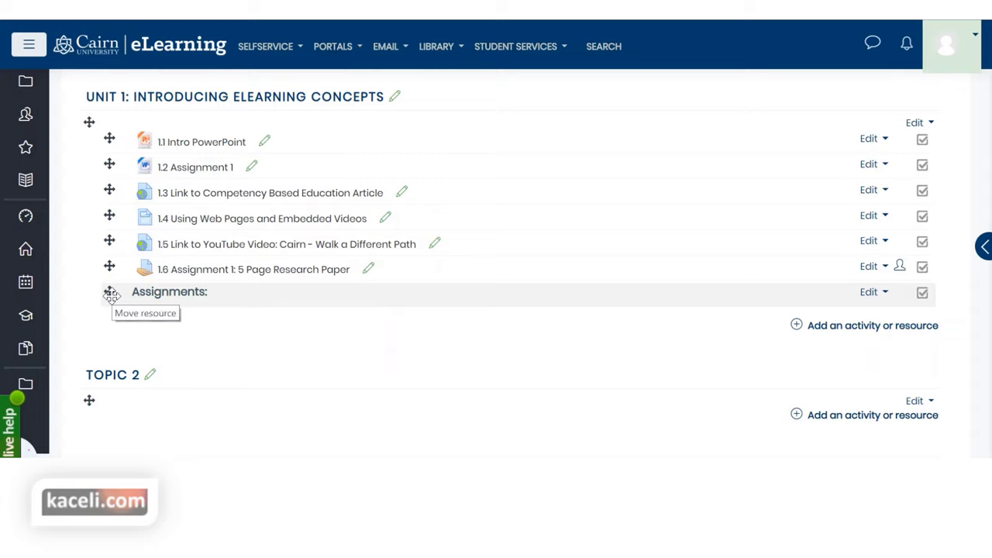
drag(111, 292, 109, 270)
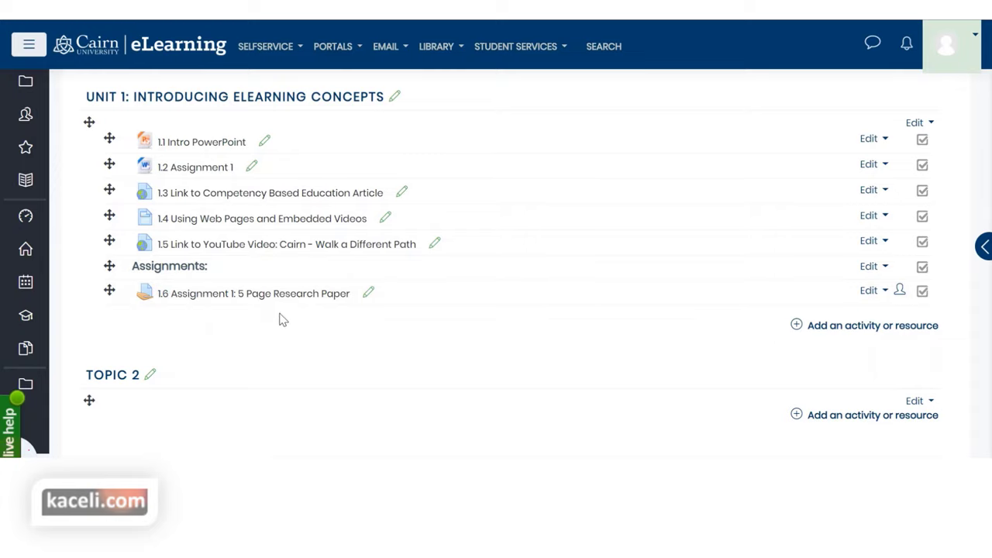
Hide 1.6 Assignment 1: 5 Page Research Paper from students, and show it again
click(873, 292)
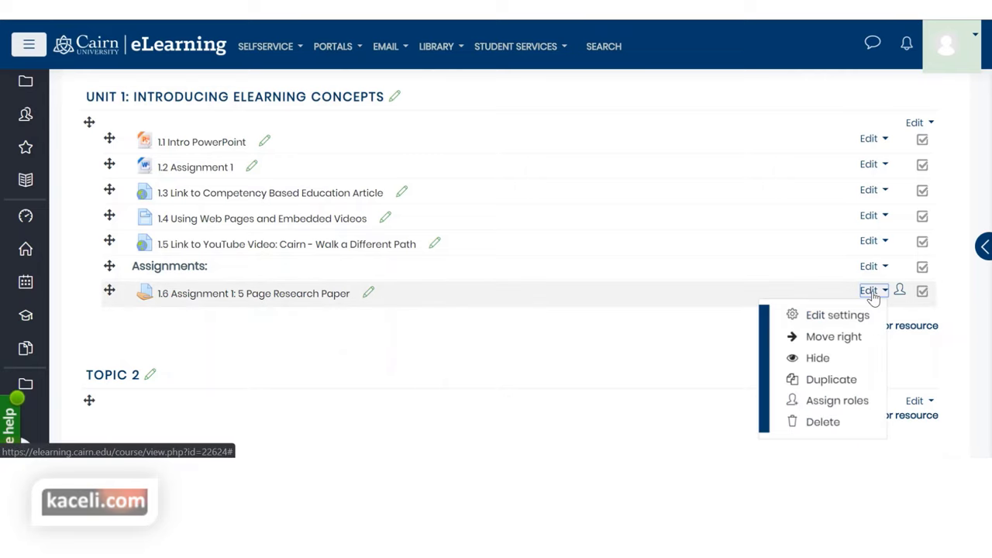
click(806, 362)
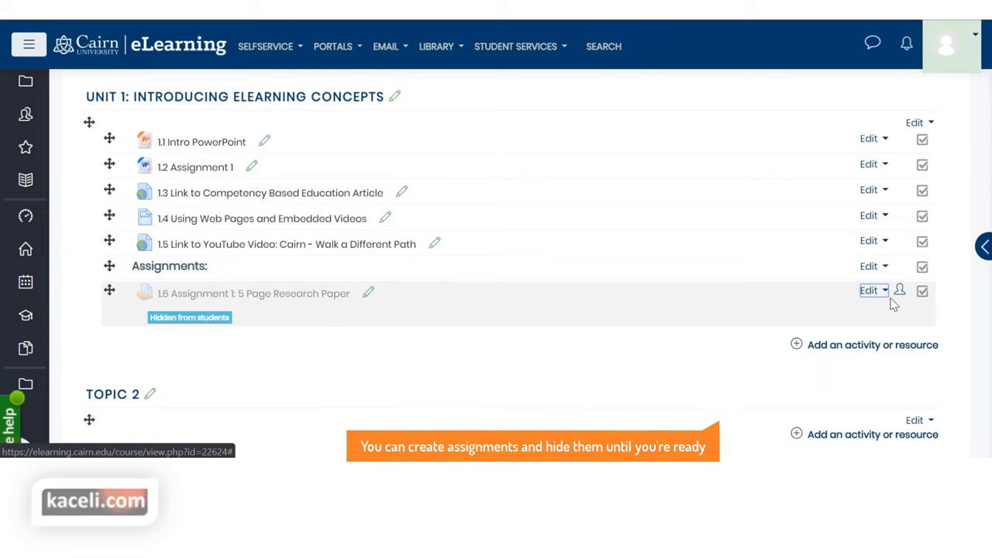
click(878, 293)
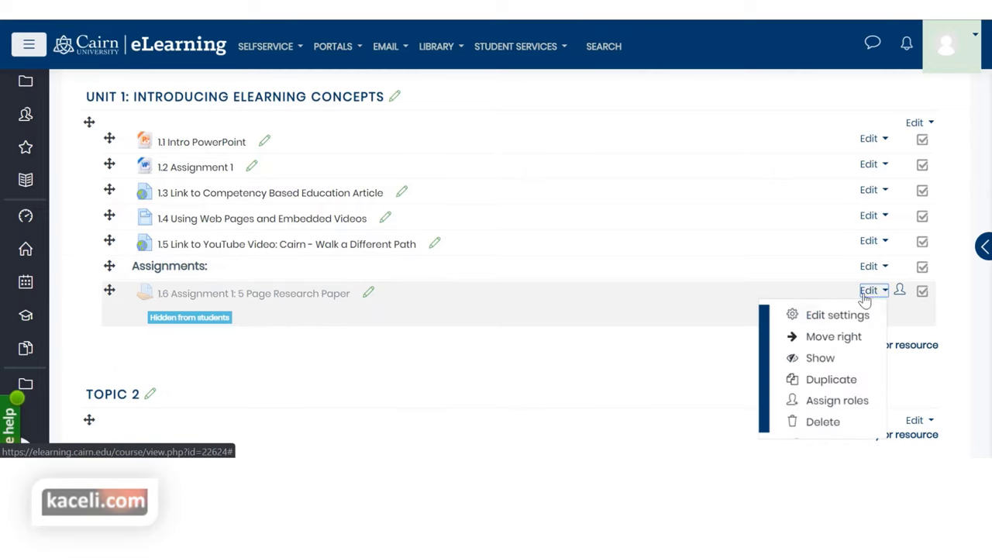
click(815, 361)
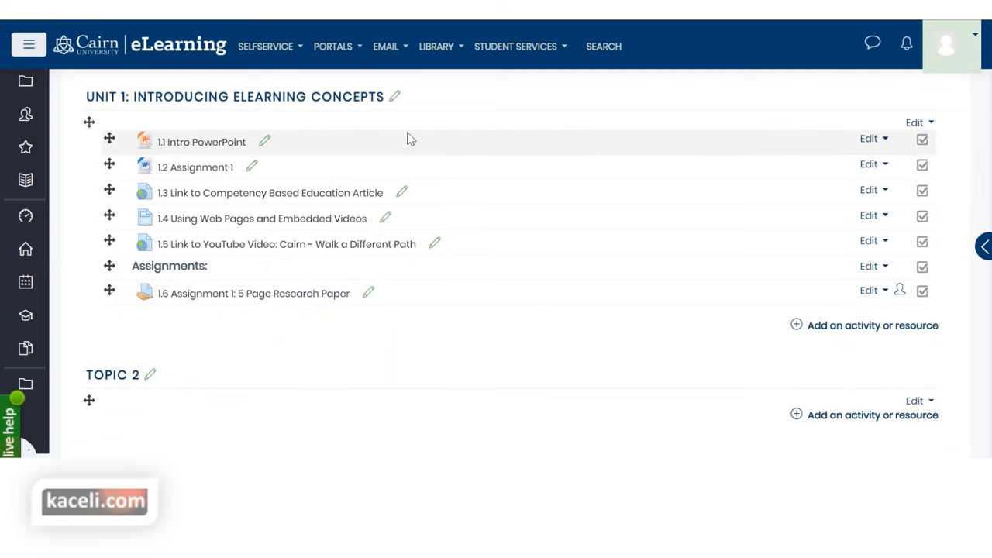
Hide the entire Unit 1: Introducing eLearning Concepts topic from students, and show it again
scroll(818, 148, up, 1)
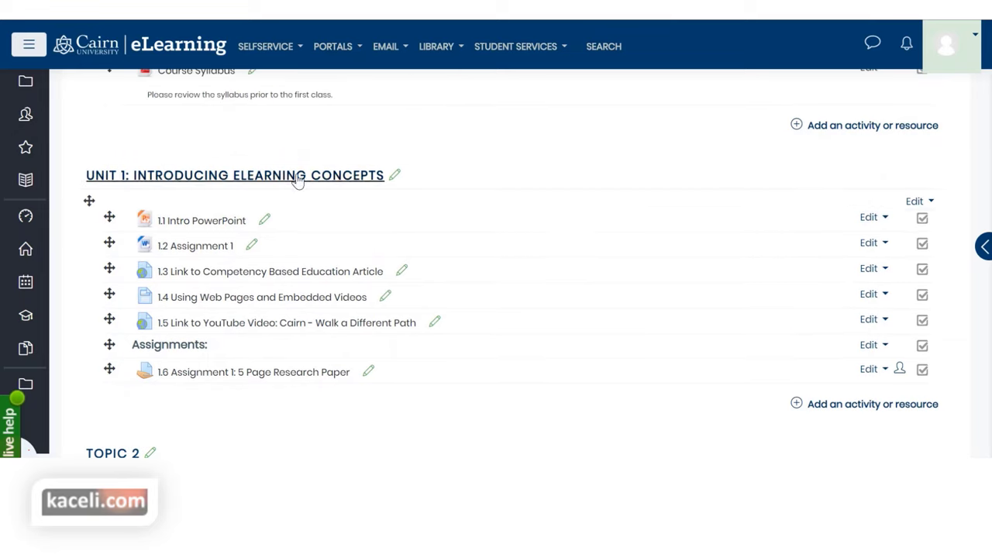
click(917, 205)
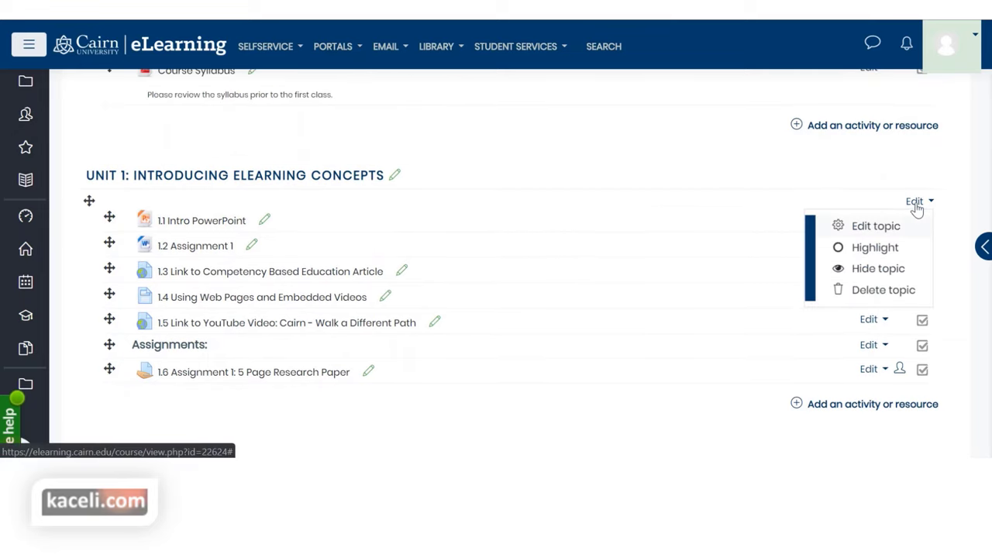
click(867, 268)
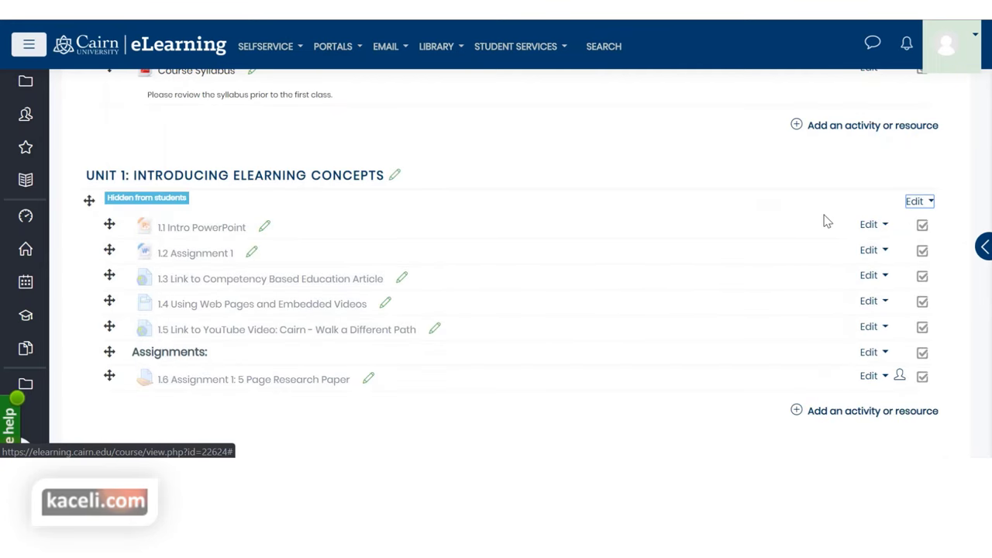
click(916, 203)
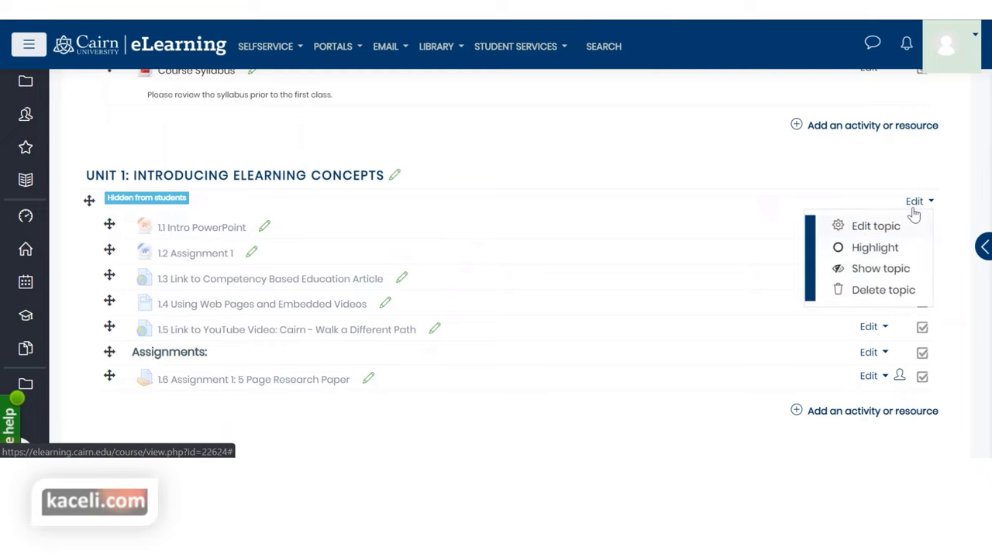
click(881, 269)
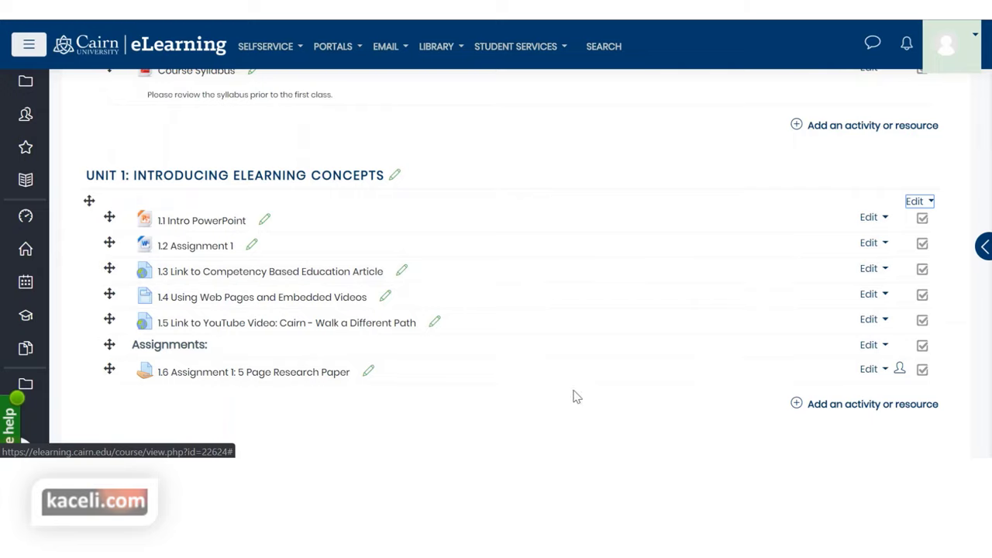
click(496, 421)
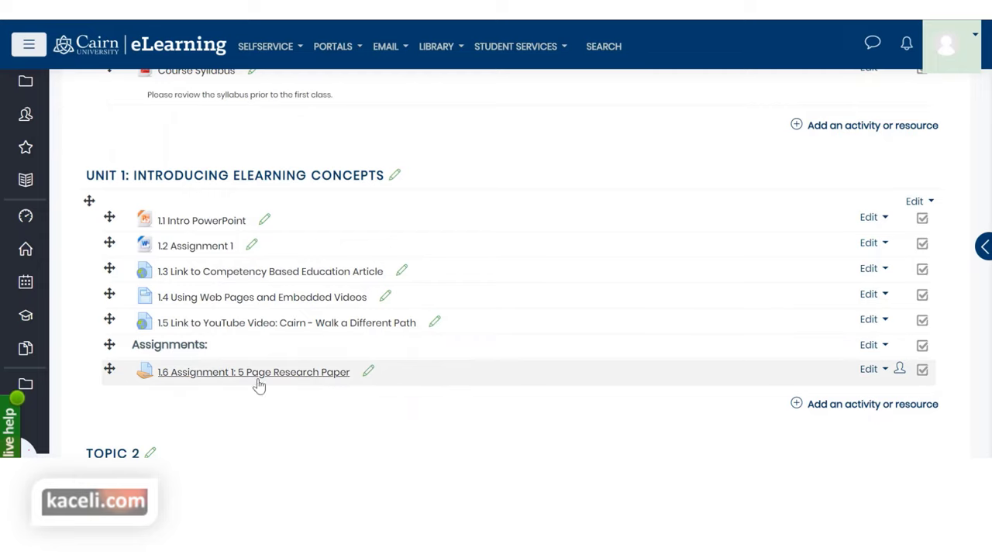
Look over the editing options for 1.6 Assignment 1: 5 Page Research Paper and open its settings
click(870, 370)
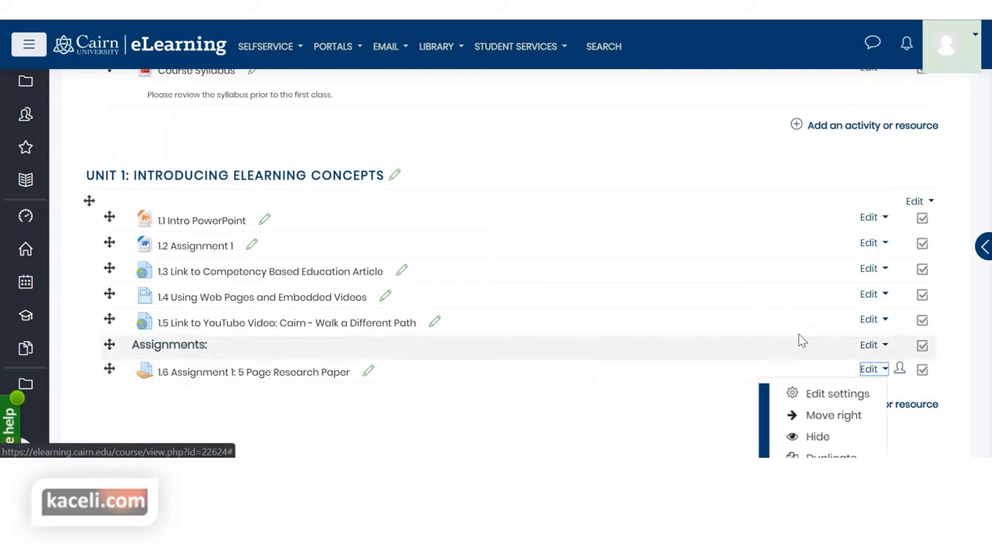
scroll(794, 333, down, 1)
scroll(788, 327, down, 1)
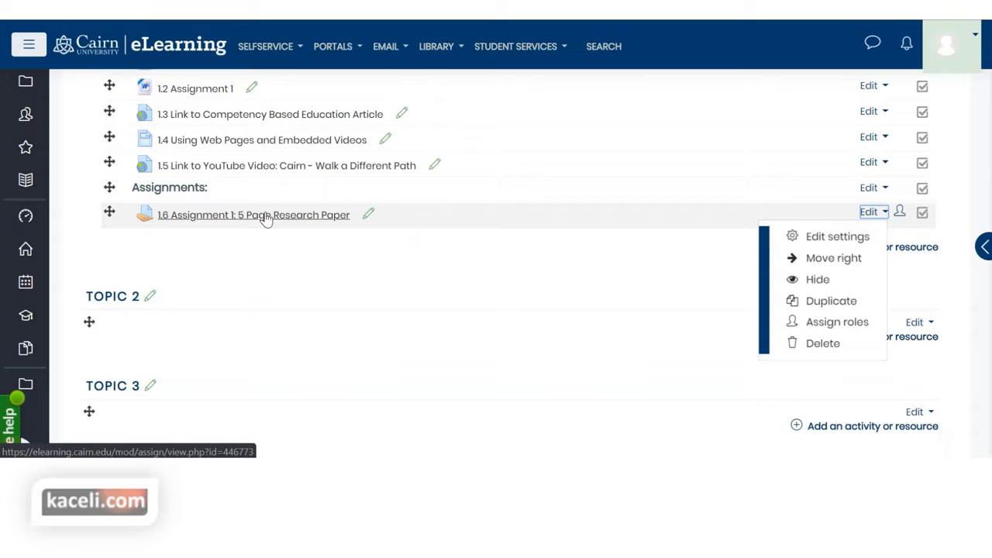
click(372, 255)
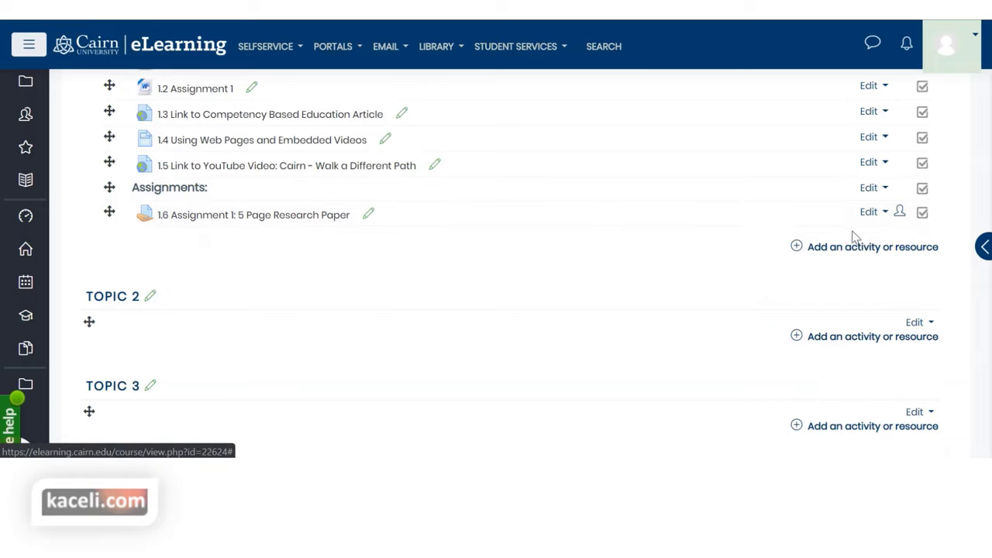
click(870, 215)
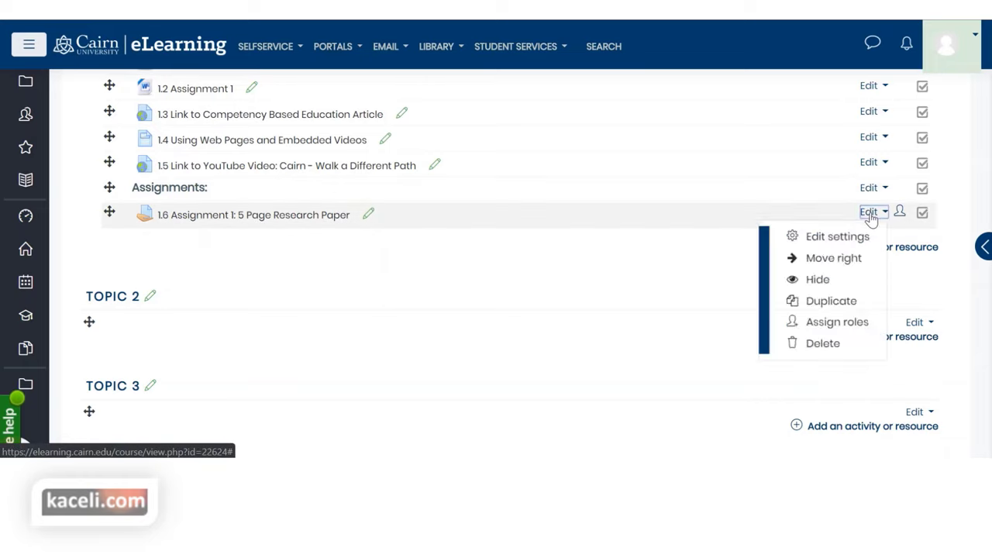
click(826, 239)
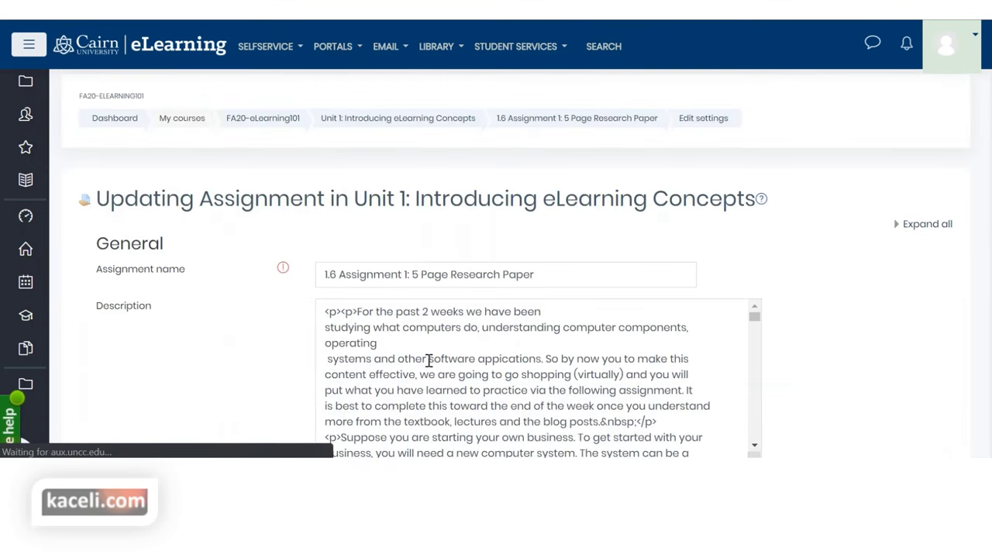
Review the assignment's description, additional files and availability dates, and save it unchanged to return to the course
scroll(368, 366, down, 3)
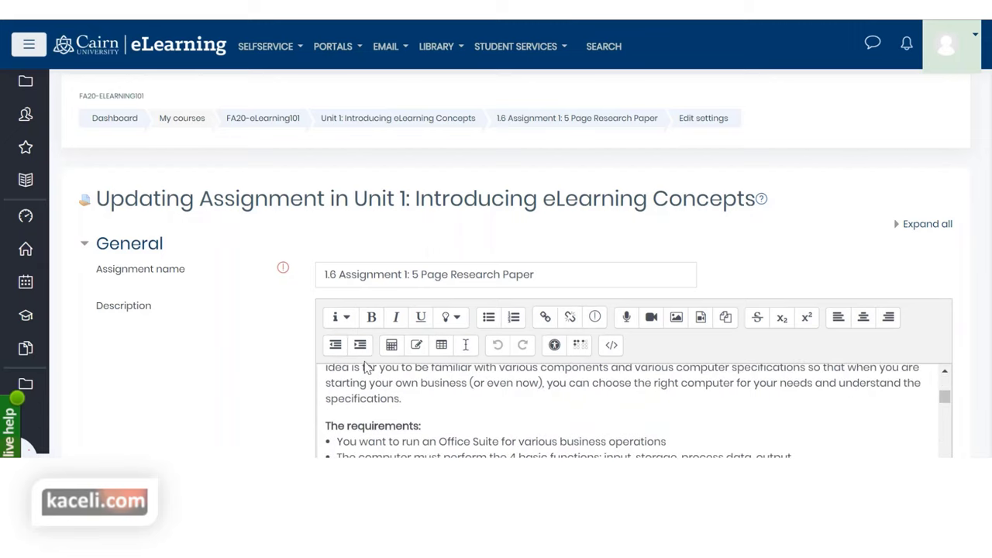
scroll(237, 367, down, 2)
scroll(488, 255, up, 3)
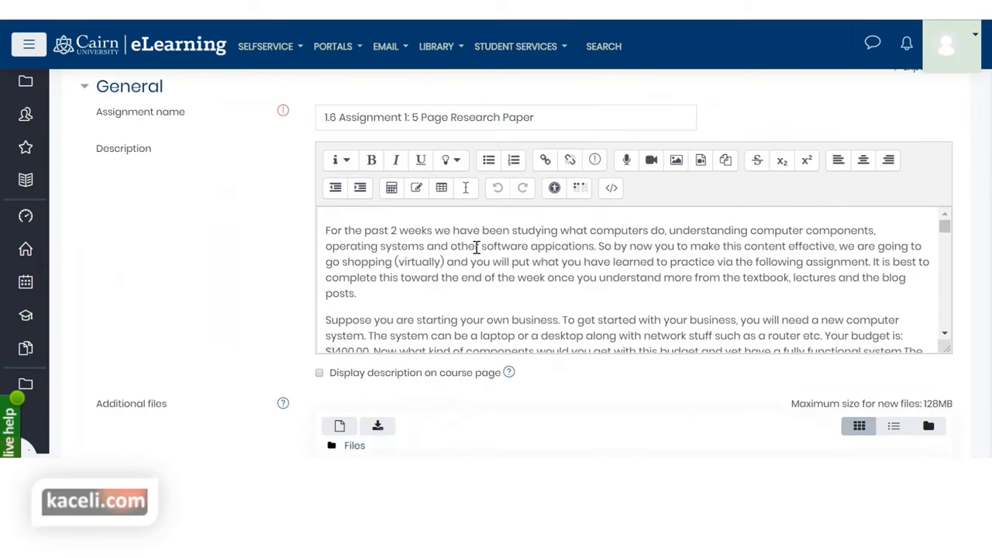
click(546, 243)
scroll(288, 256, down, 15)
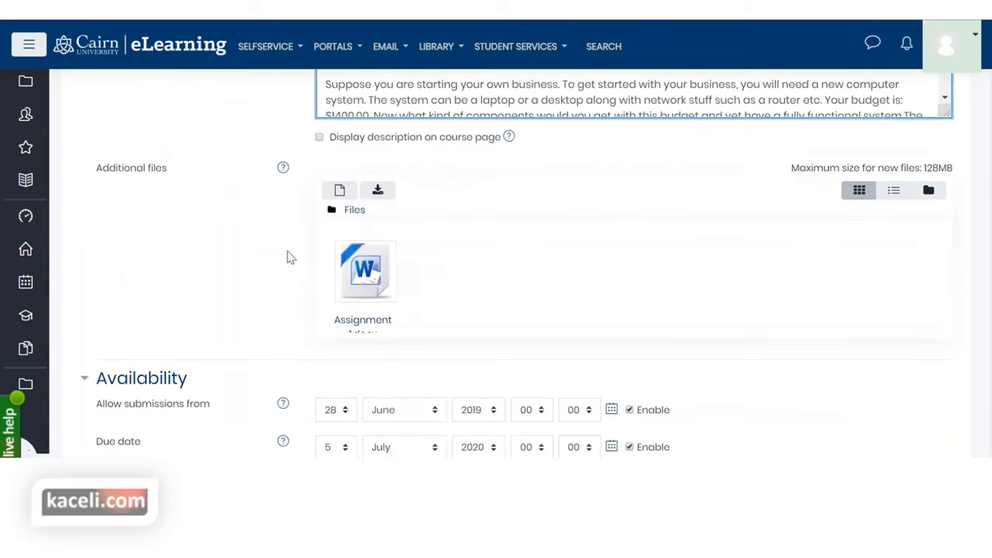
scroll(275, 286, down, 2)
scroll(275, 290, up, 5)
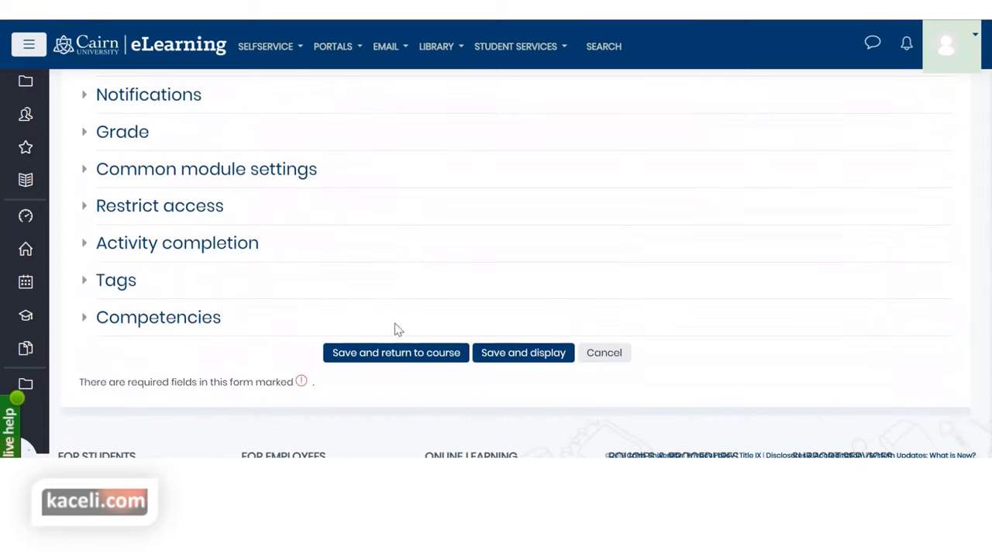
click(399, 355)
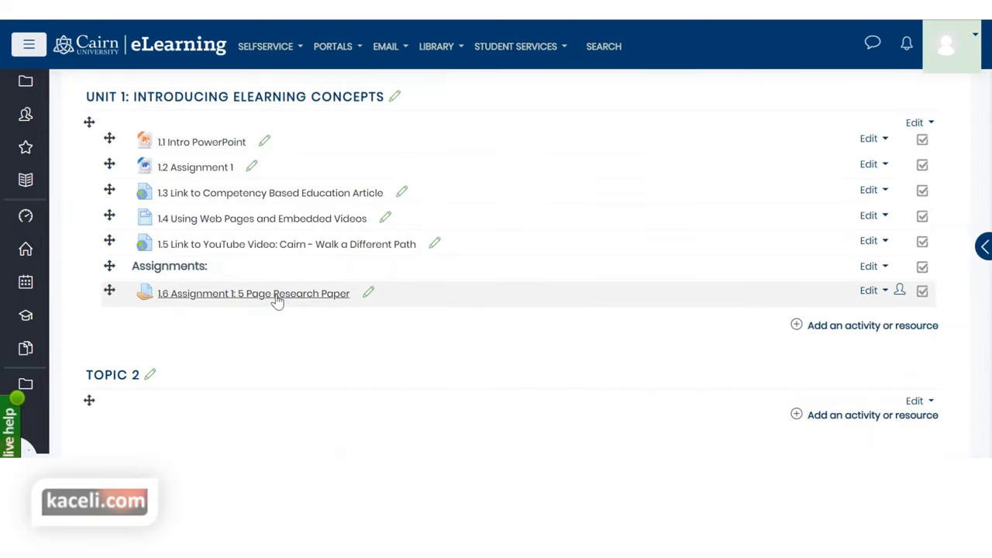
Open the settings of 1.6 Assignment 1 from the assignment's own page, and return to Unit 1
click(277, 299)
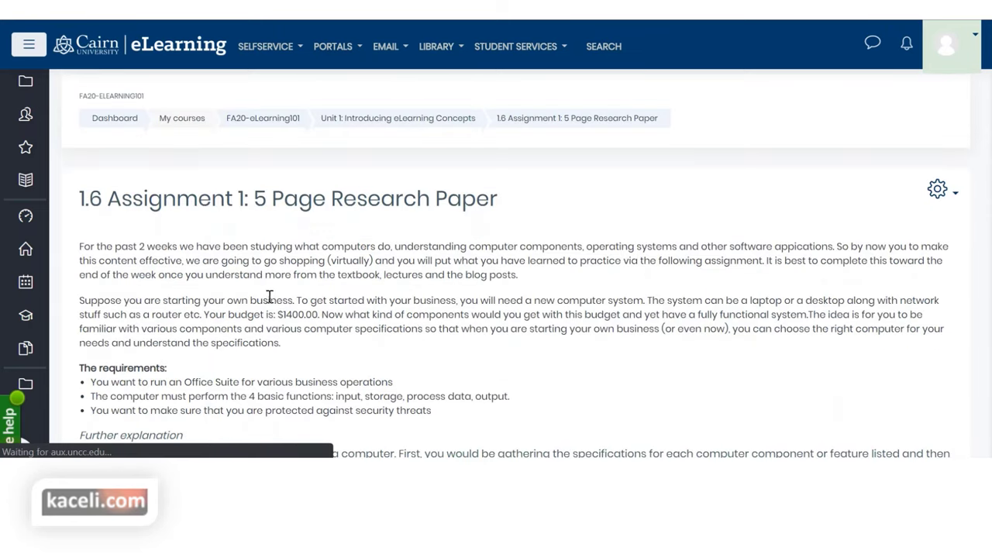
click(940, 189)
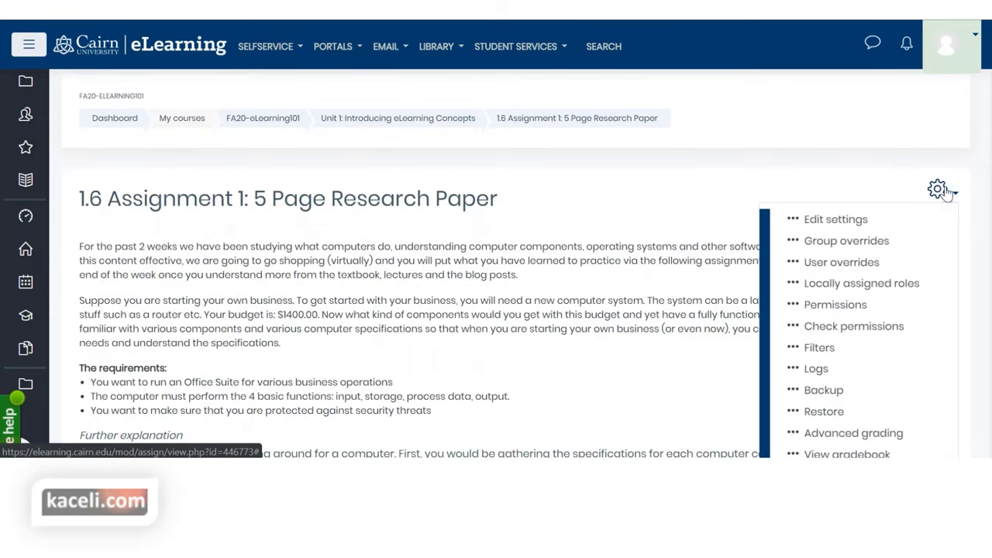
click(852, 220)
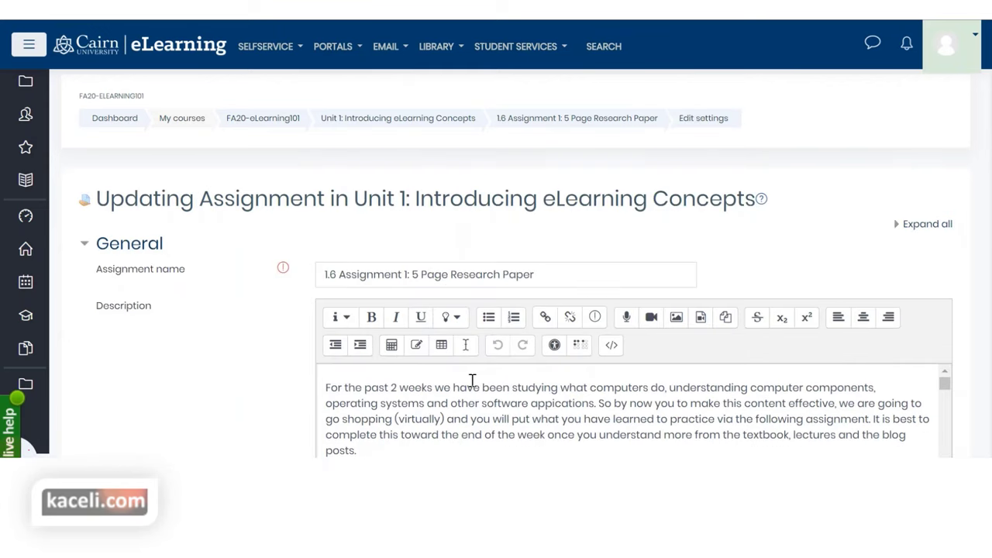
click(354, 120)
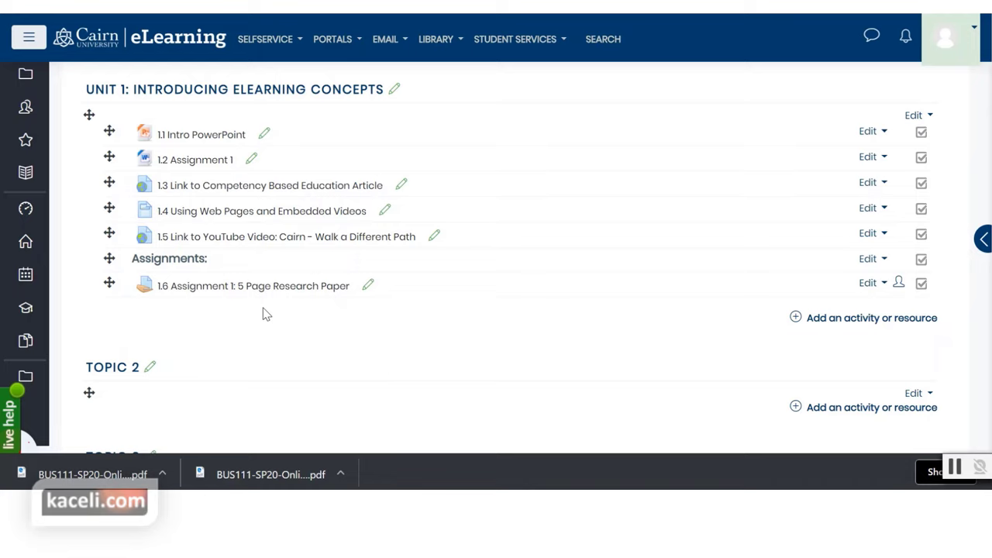
Open 1.6 Assignment 1: 5 Page Research Paper and view all of its submissions
scroll(265, 310, up, 1)
scroll(275, 341, down, 1)
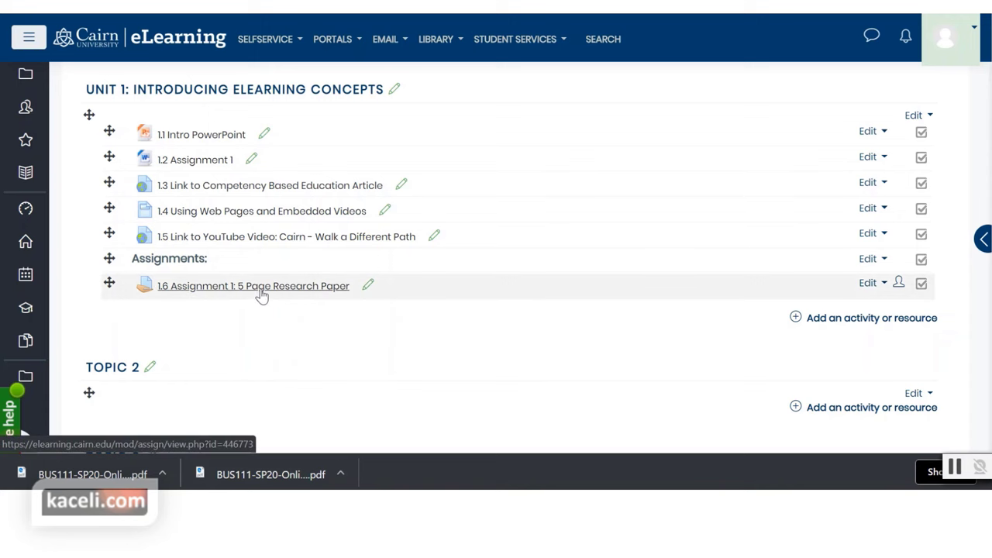
click(355, 296)
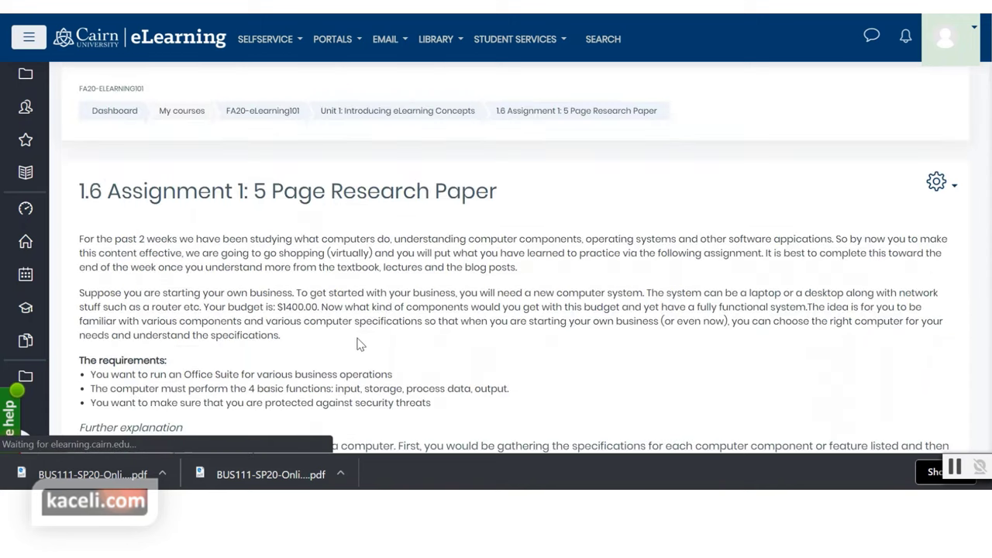
scroll(284, 184, down, 2)
scroll(410, 261, down, 11)
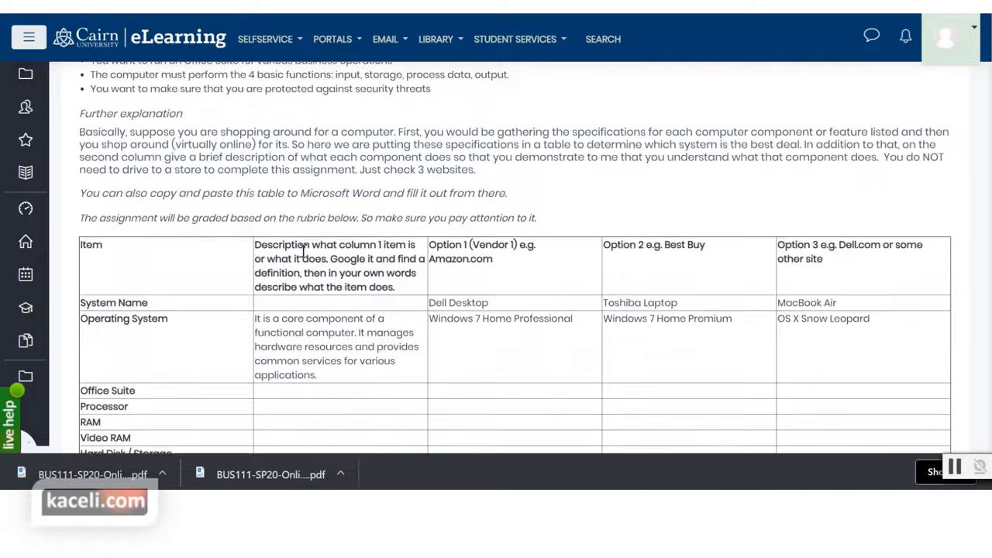
scroll(380, 261, down, 3)
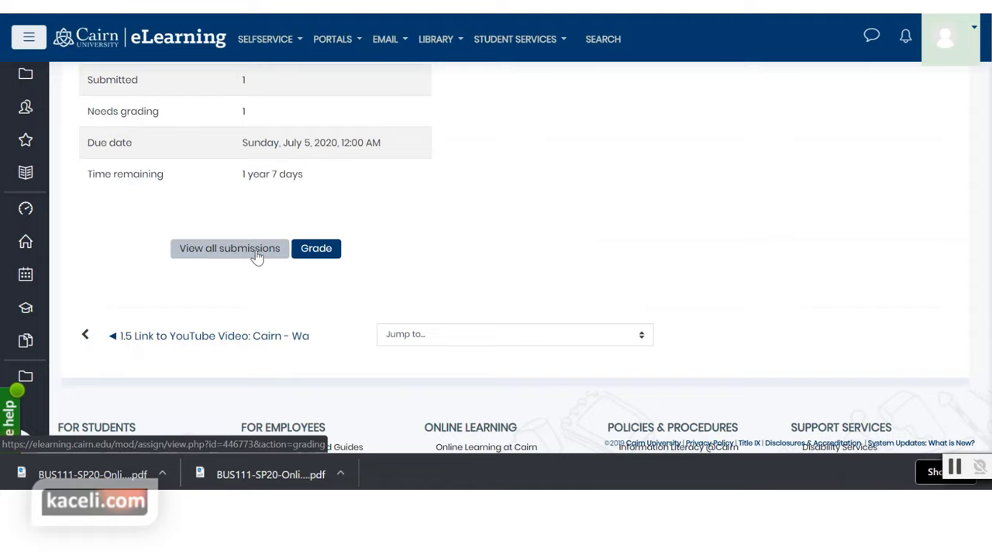
click(237, 258)
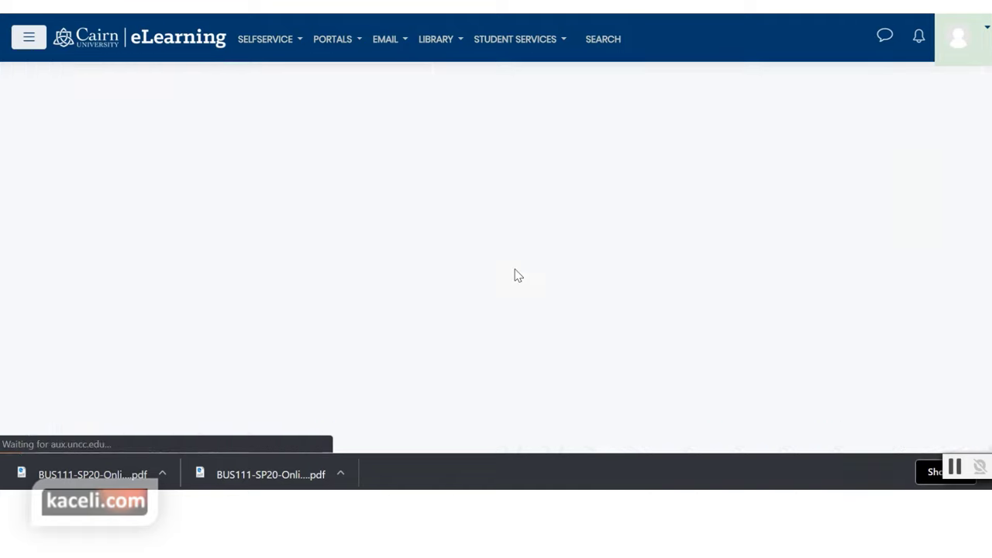
Check the status and last modified date of the submission containing Assignment 1 Starting a Business.docx, and open it for grading
scroll(314, 310, down, 2)
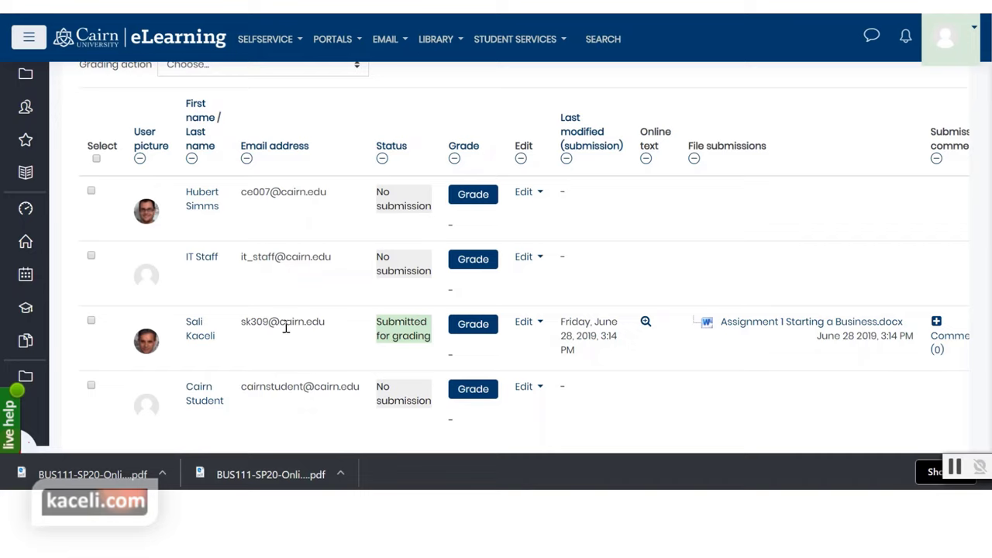
drag(423, 326, 382, 324)
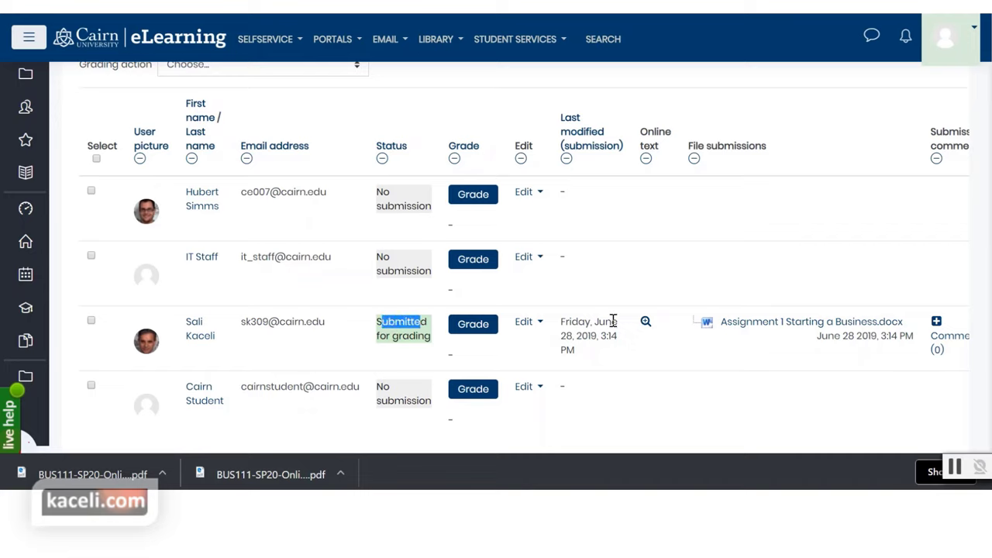
drag(616, 338, 560, 336)
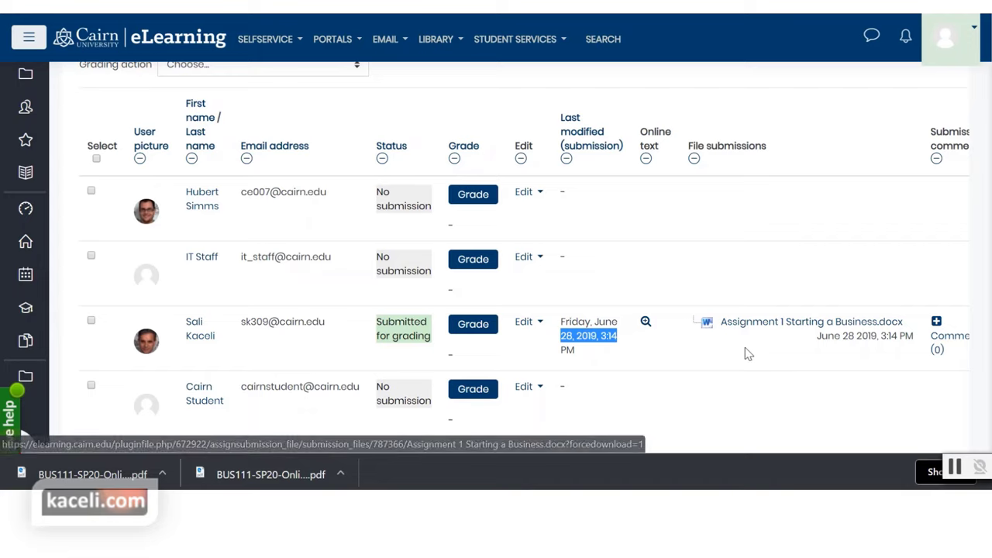
click(470, 333)
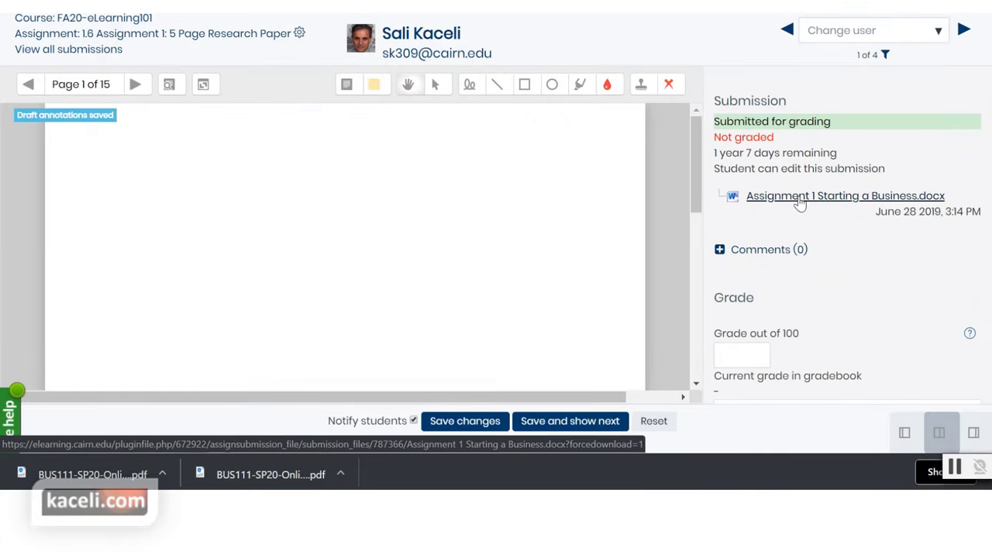
Examine the submission's grading options: the submitted file, the grade field out of 100, the feedback comments and the feedback files area
scroll(833, 248, down, 1)
click(741, 273)
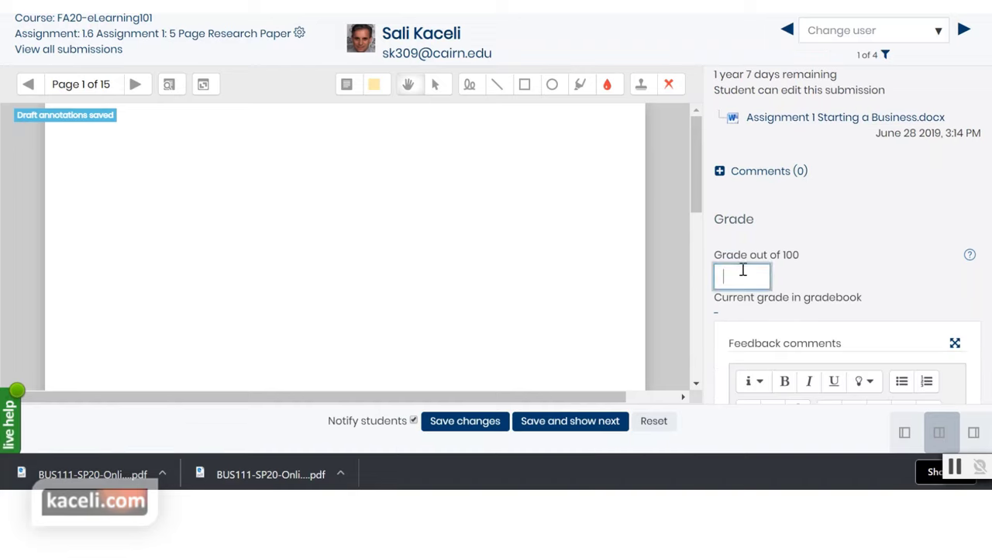
scroll(761, 280, down, 3)
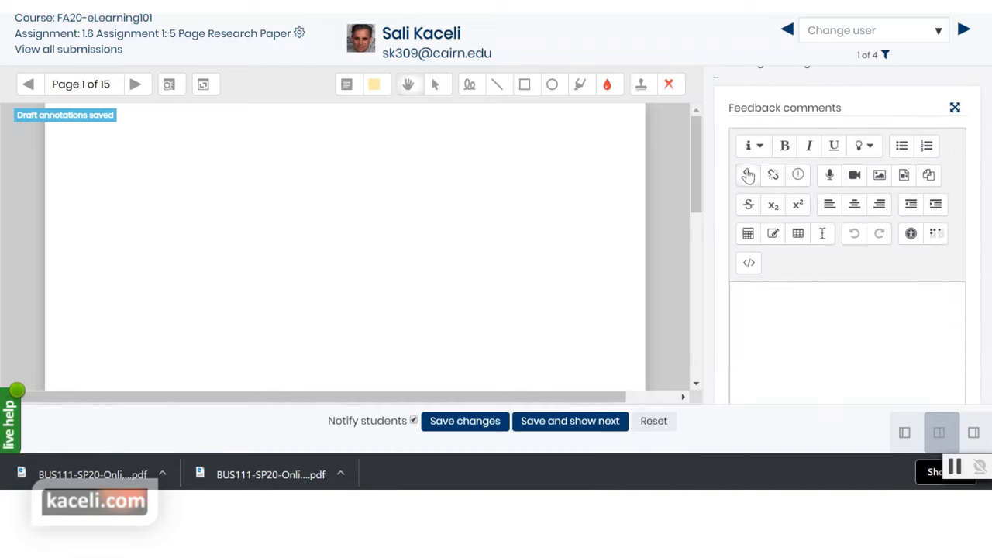
drag(848, 112, 733, 114)
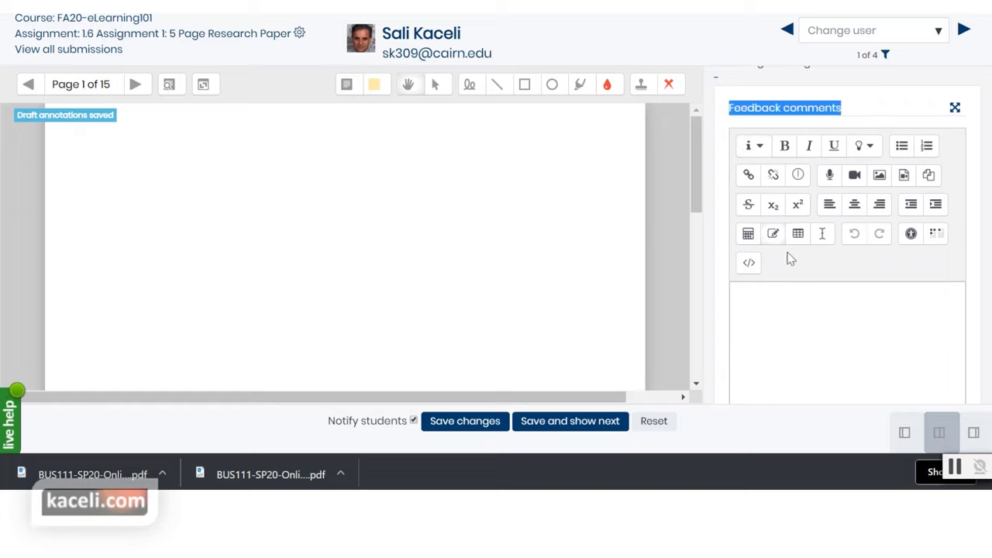
click(797, 322)
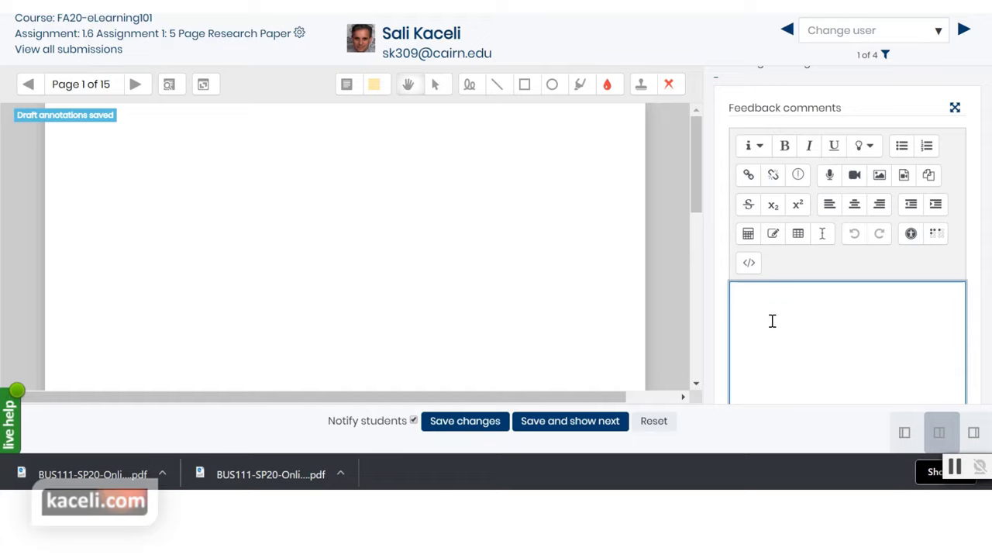
scroll(777, 317, up, 2)
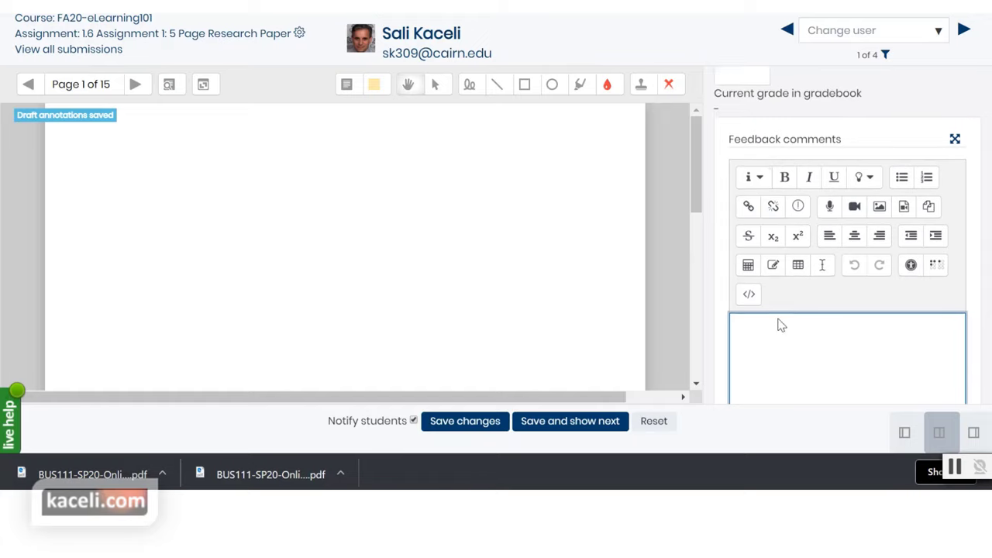
scroll(843, 317, down, 2)
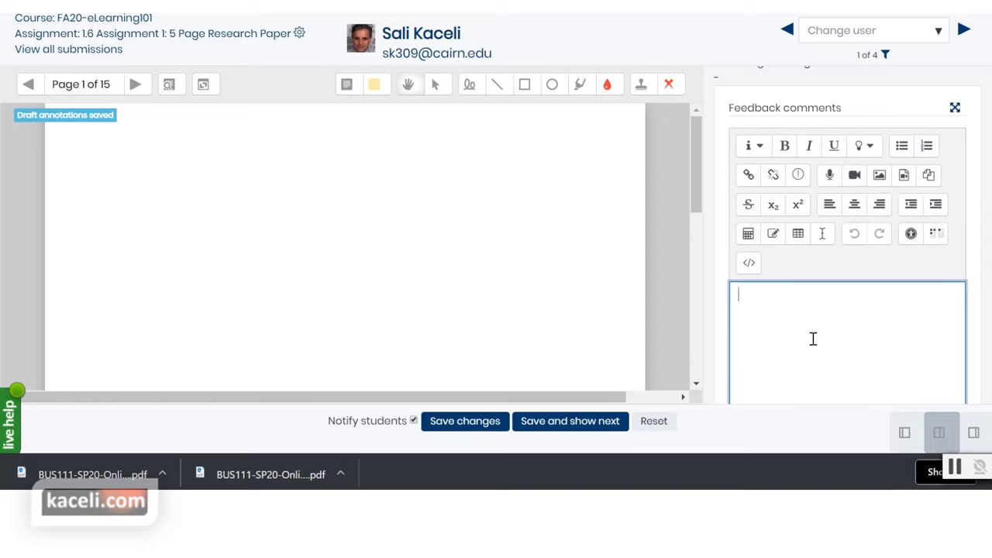
scroll(813, 339, down, 5)
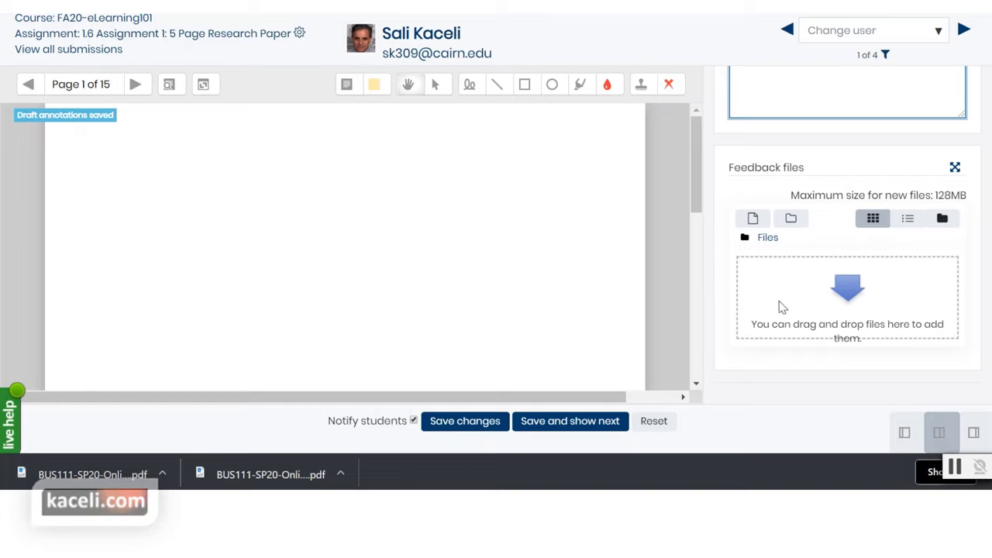
scroll(782, 310, up, 10)
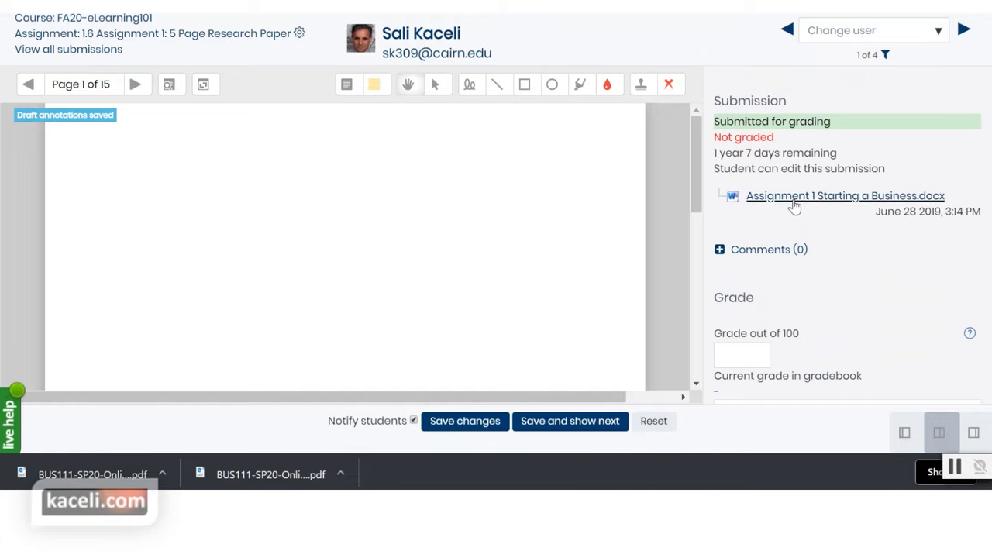
scroll(821, 220, down, 10)
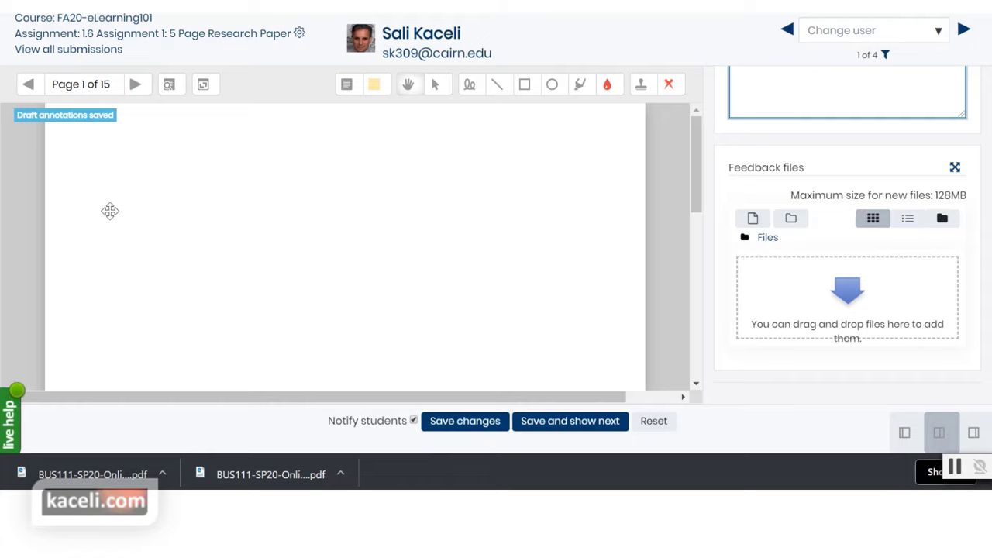
Page through the submitted paper to page 5 and look over its Steps to Starting a Business section
click(134, 84)
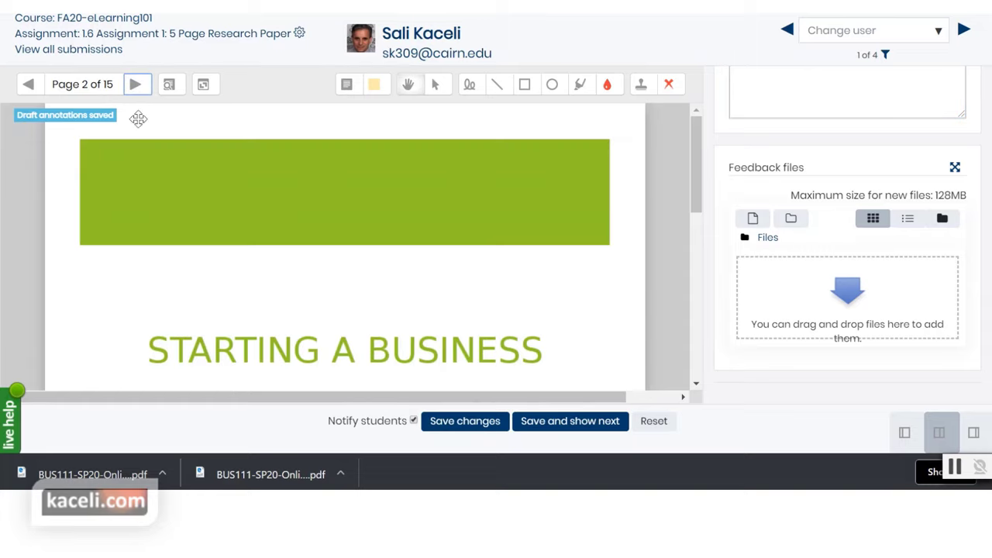
scroll(326, 292, down, 6)
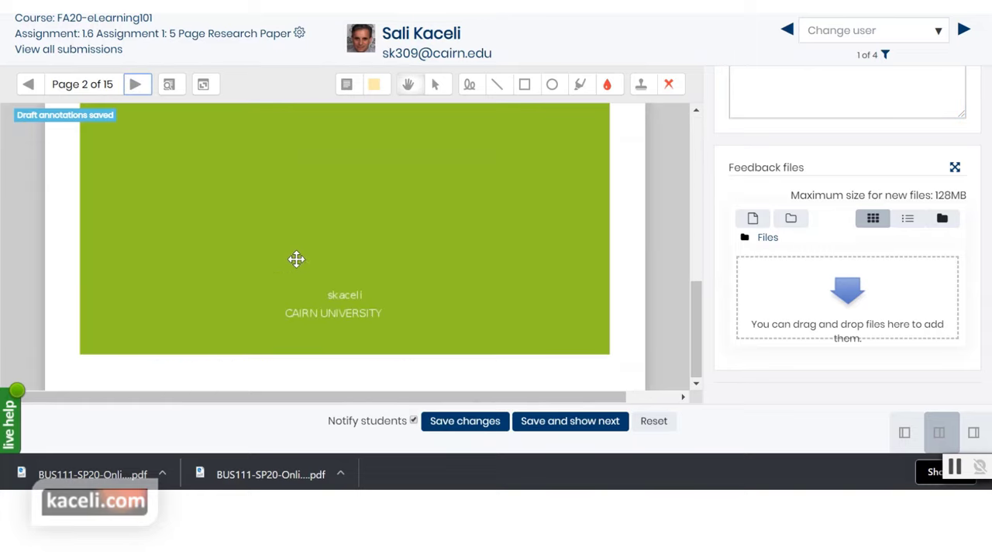
click(137, 87)
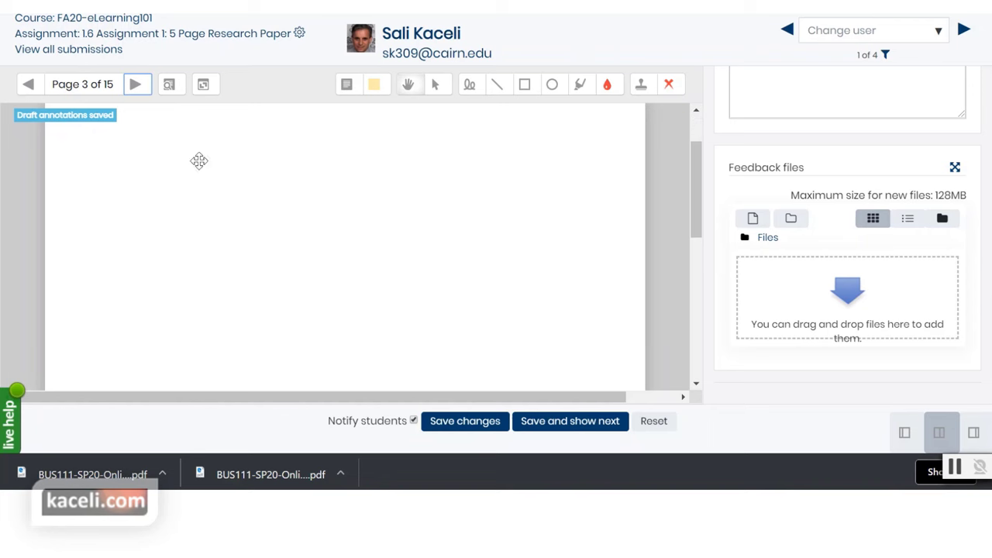
click(141, 90)
click(136, 85)
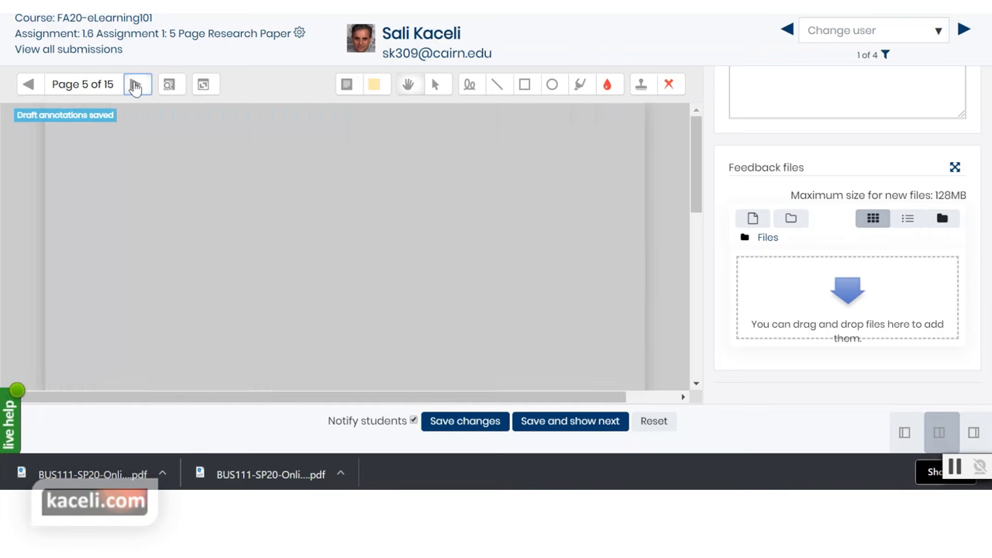
scroll(341, 279, down, 10)
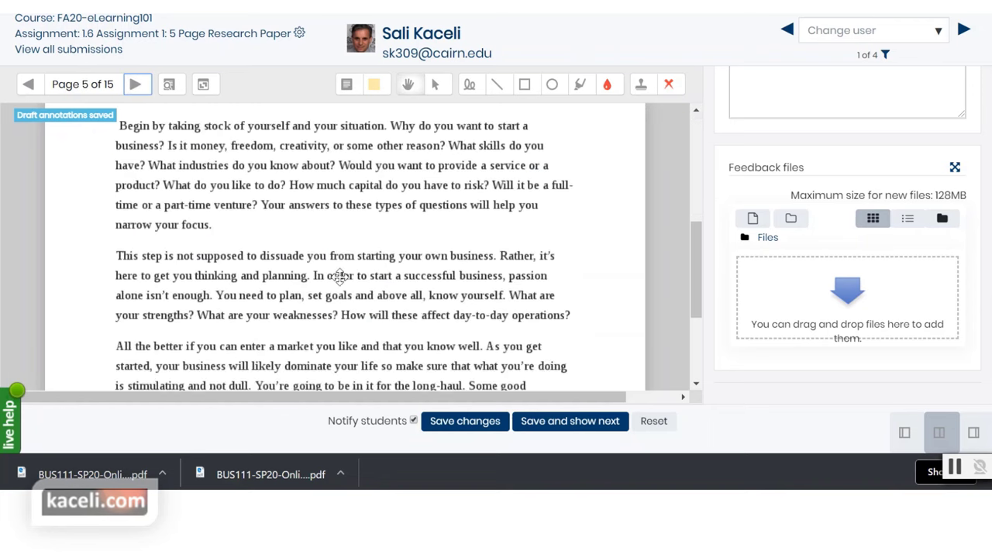
scroll(335, 279, up, 5)
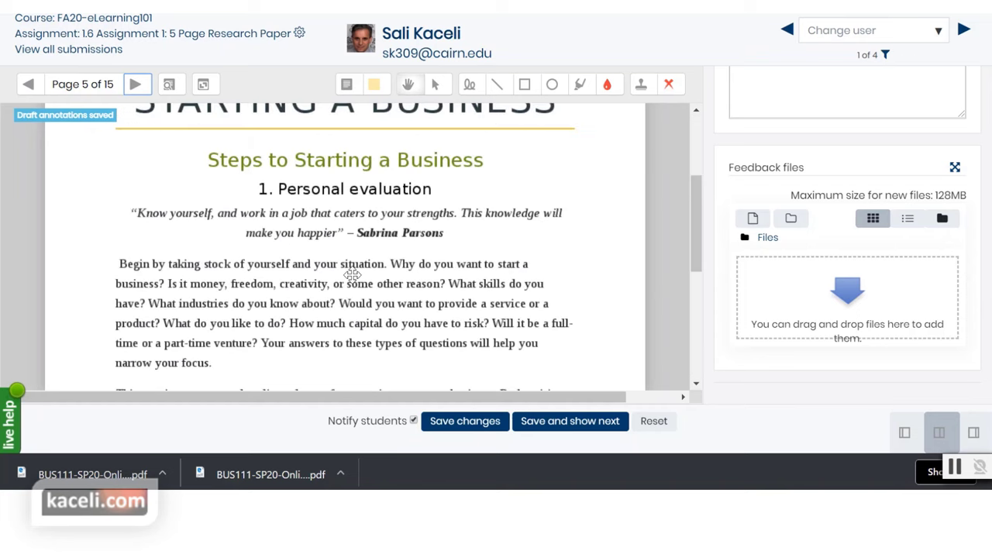
scroll(353, 274, up, 2)
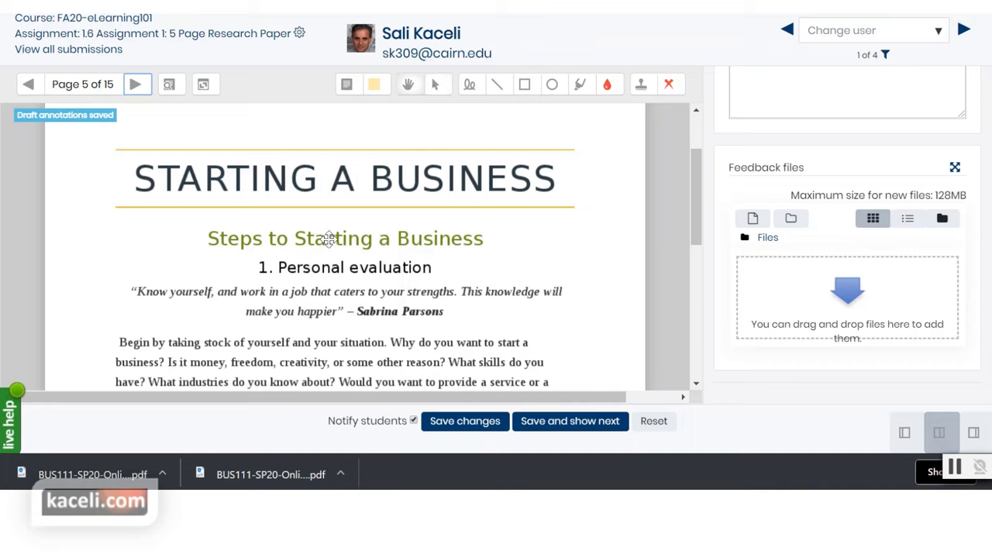
Add the comment "Where is the name and student information?" above the page 5 title, and draw a blank comment box beside the Personal evaluation heading
click(348, 91)
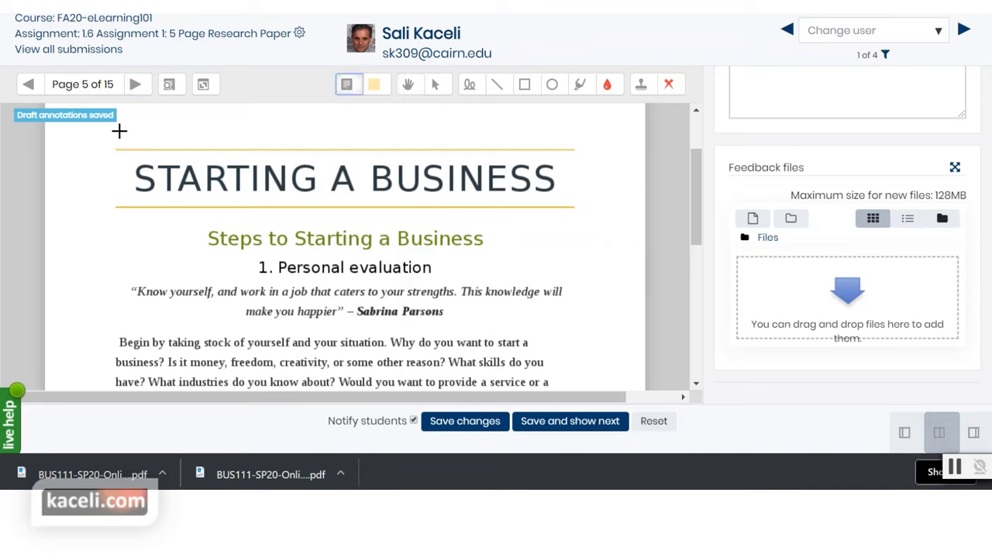
drag(125, 118, 286, 213)
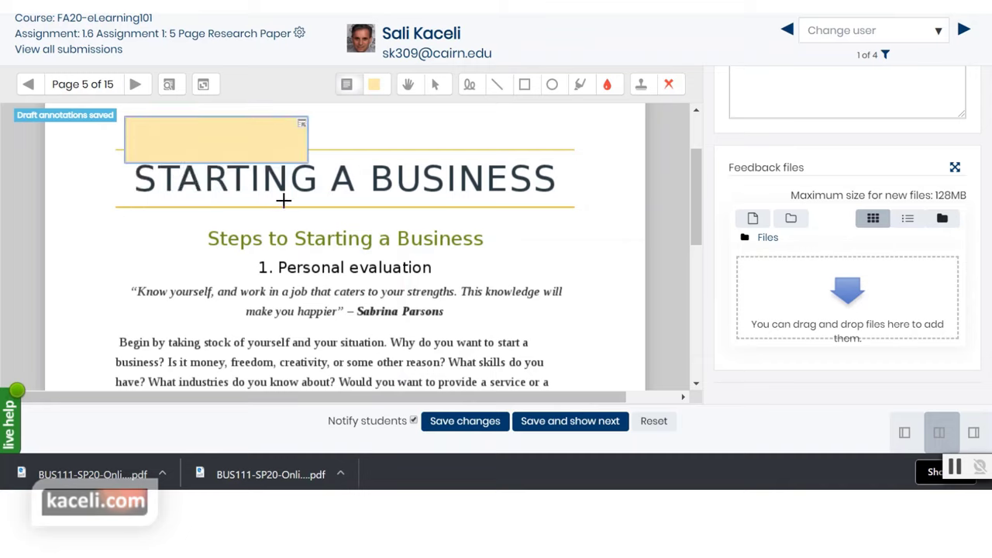
text(Whe)
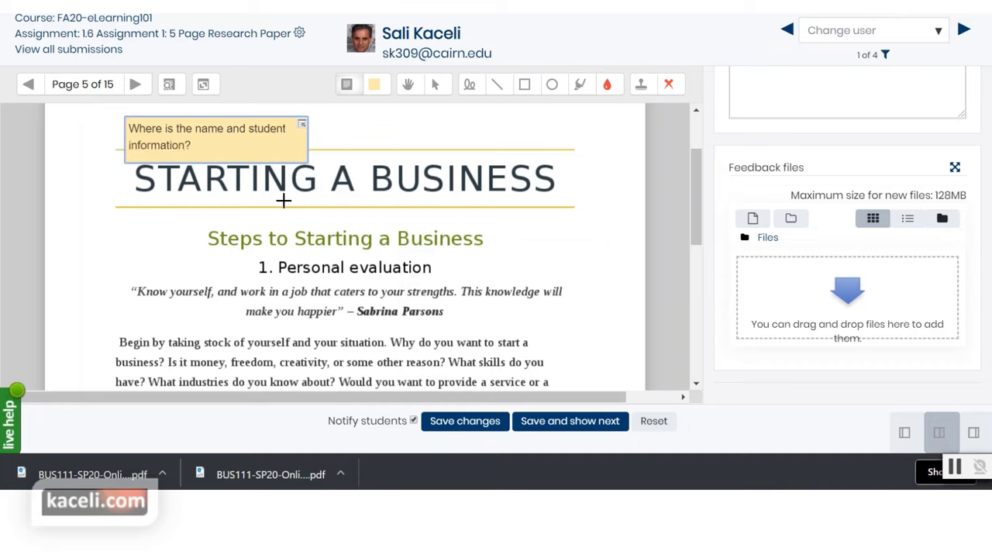
click(372, 138)
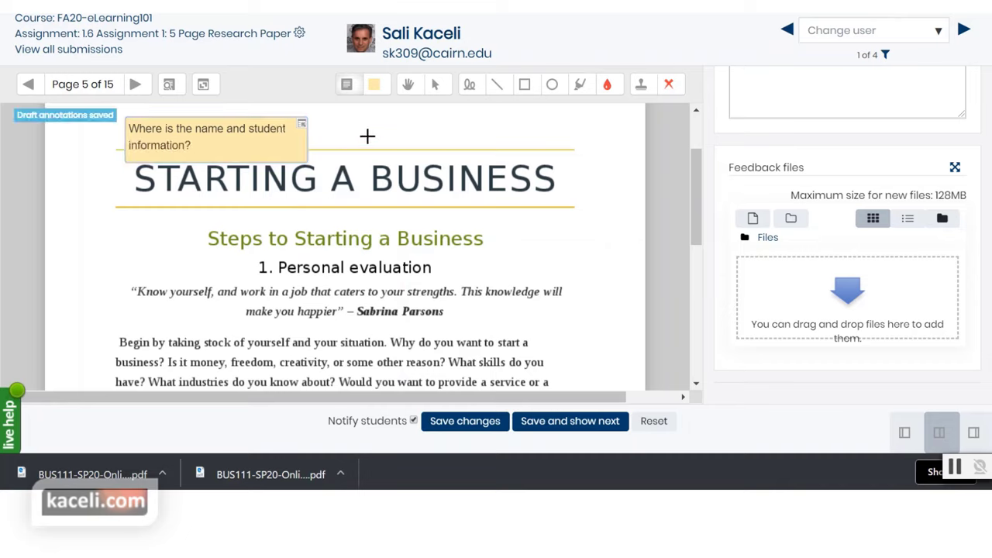
click(135, 124)
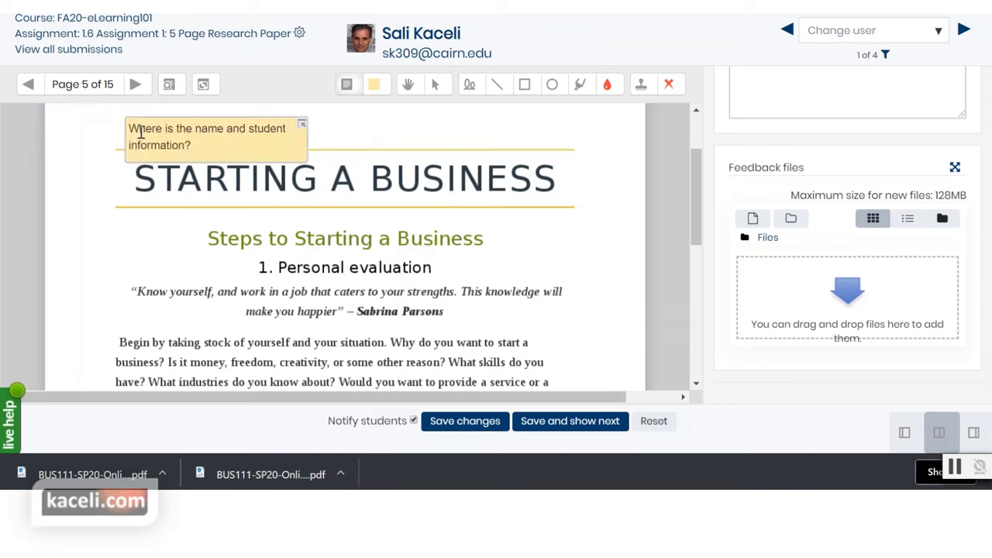
click(696, 291)
drag(545, 250, 626, 328)
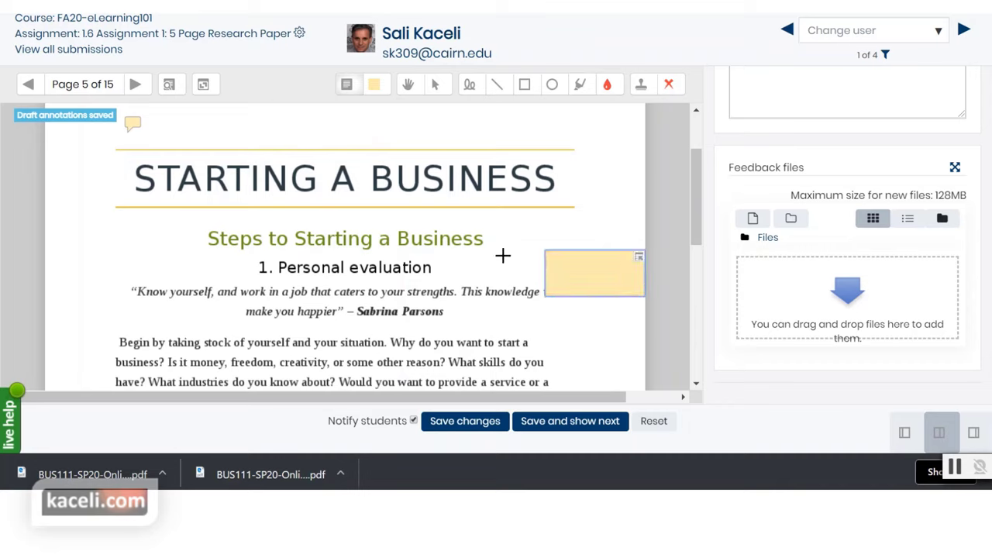
Circle the word "Steps" and underline "evaluation" in red freehand on page 5, and select the comment tool
click(470, 90)
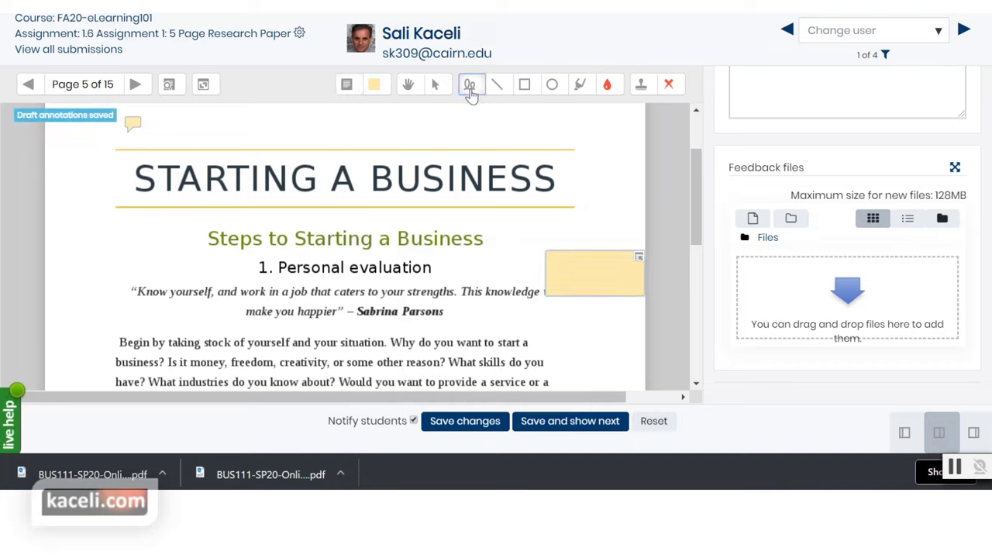
mouse_move(250, 225)
mouse_down()
mouse_move(195, 239)
mouse_move(265, 252)
mouse_move(229, 229)
mouse_up()
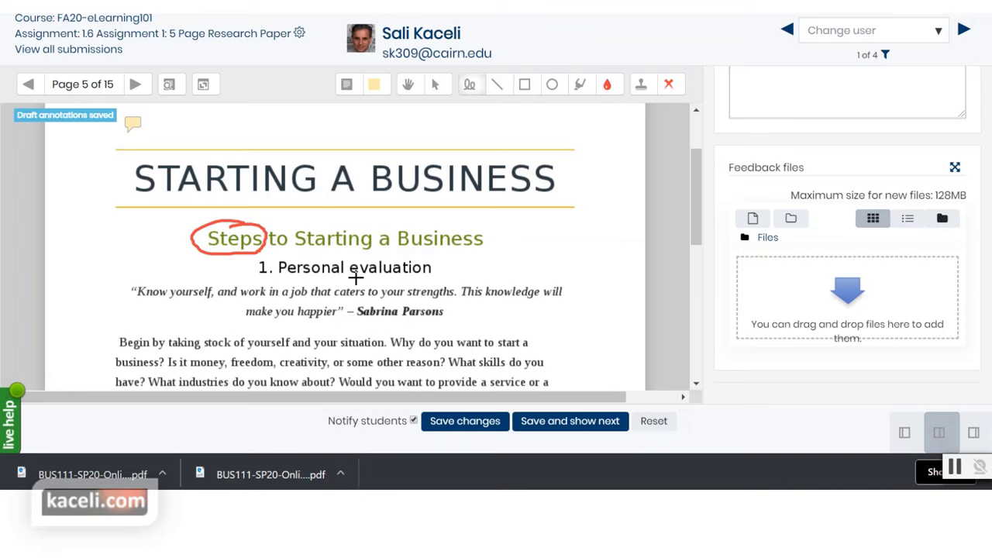
drag(356, 277, 431, 278)
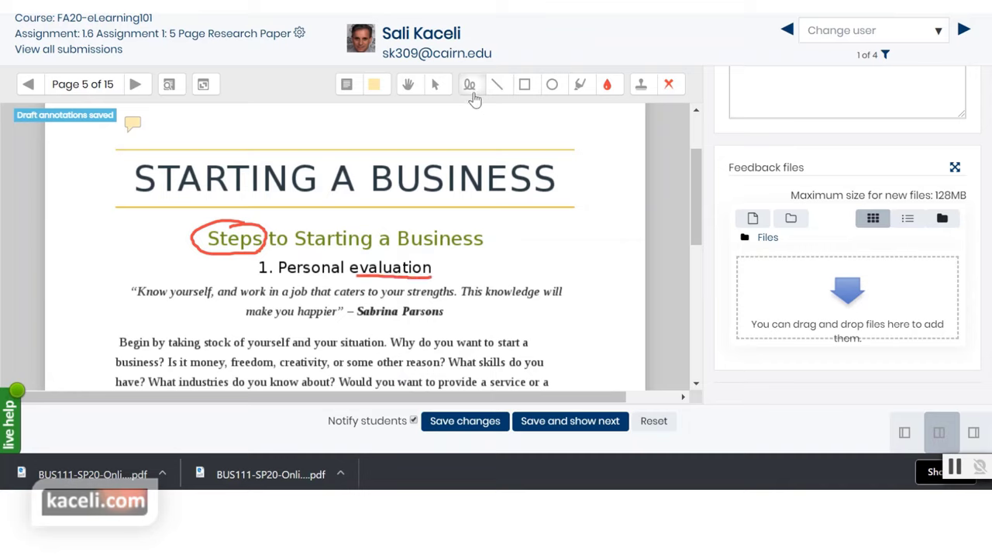
click(347, 84)
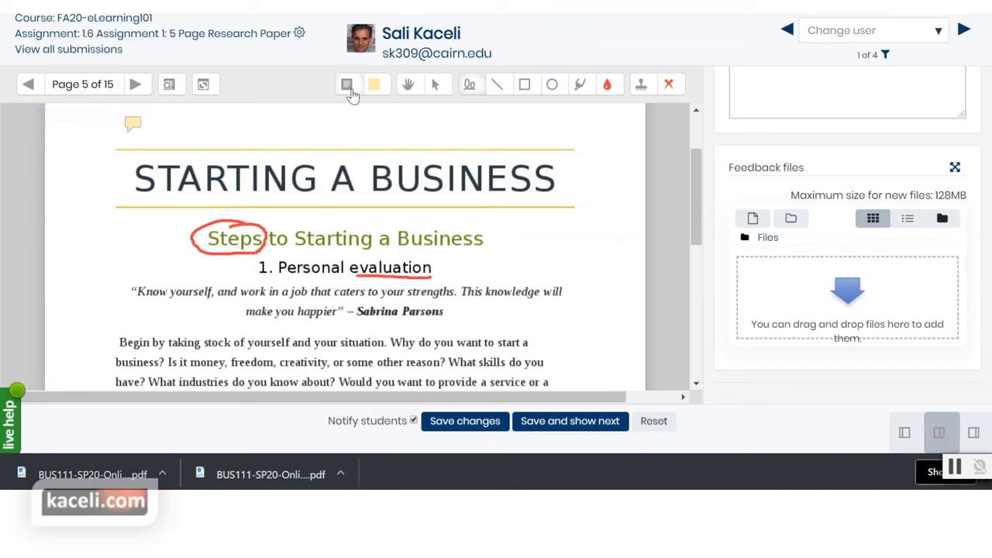
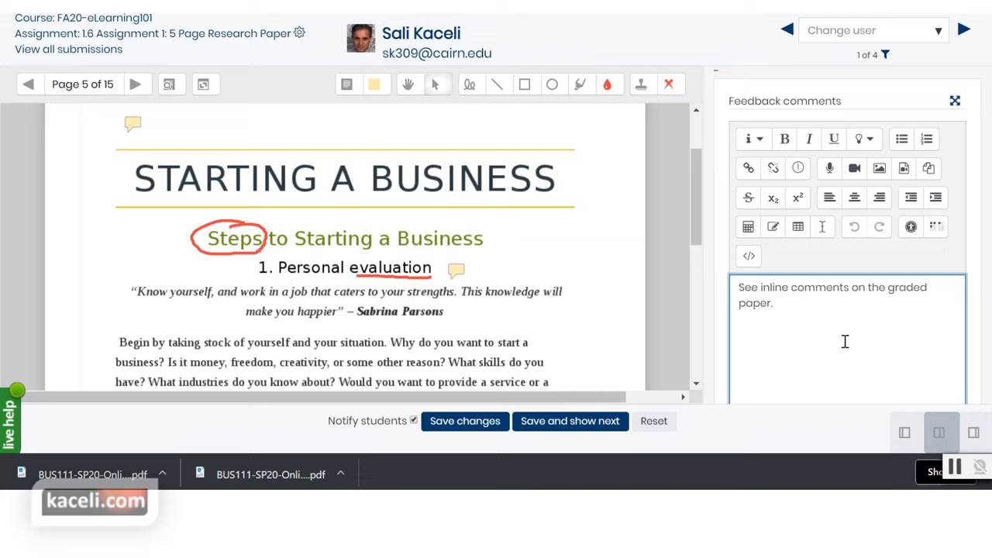
Look over the feedback comments and files area, save the submission's grade and feedback, and dismiss the confirmation
scroll(843, 339, down, 3)
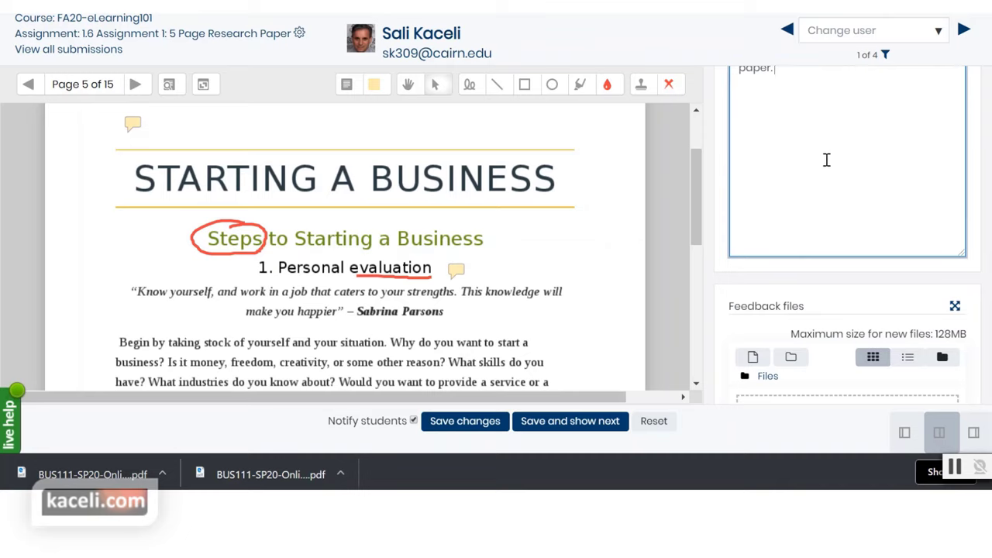
scroll(827, 159, down, 2)
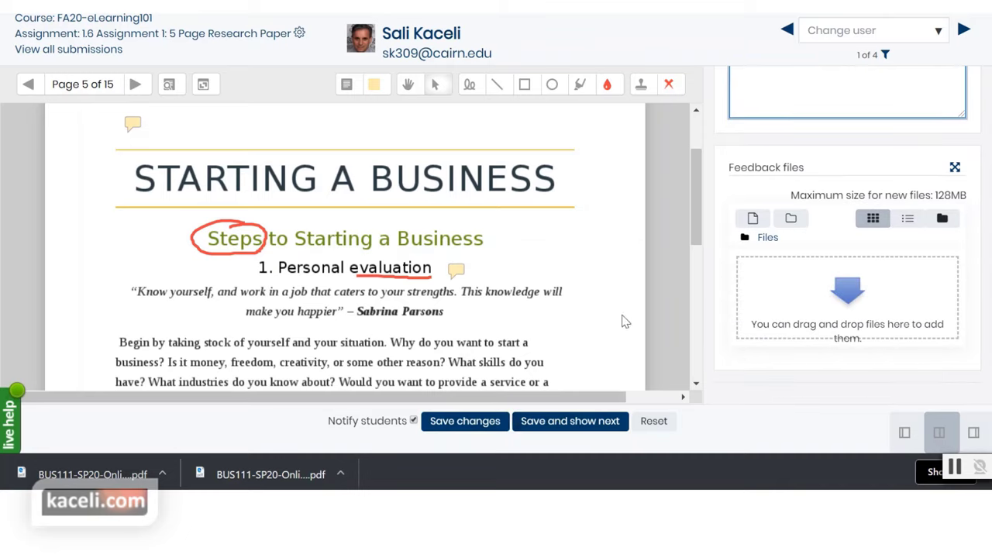
click(583, 426)
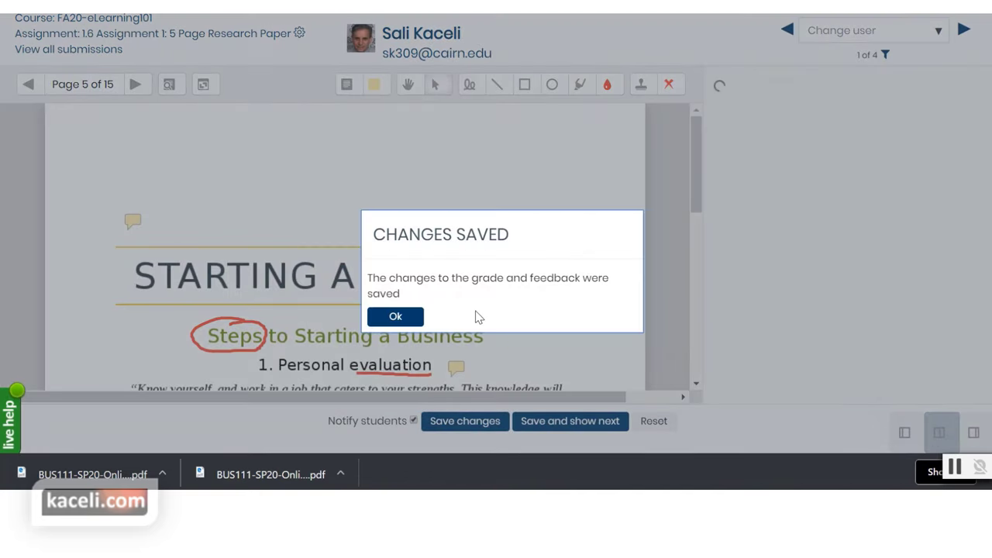
click(410, 318)
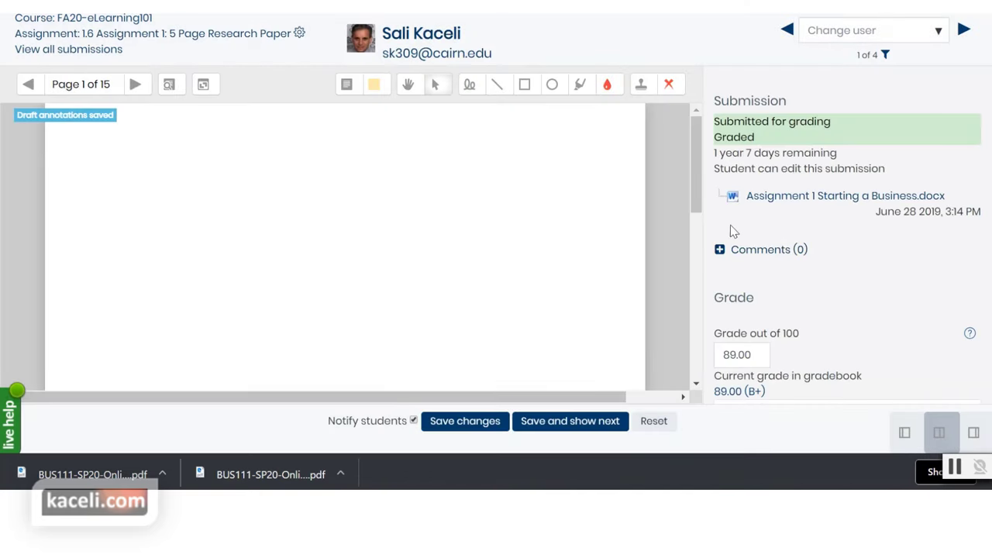
Download Assignment 1 Starting a Business.docx, open it in Word, and add a comment on the first page reading "Sdfsfdsf" with "sdf" below it
click(784, 199)
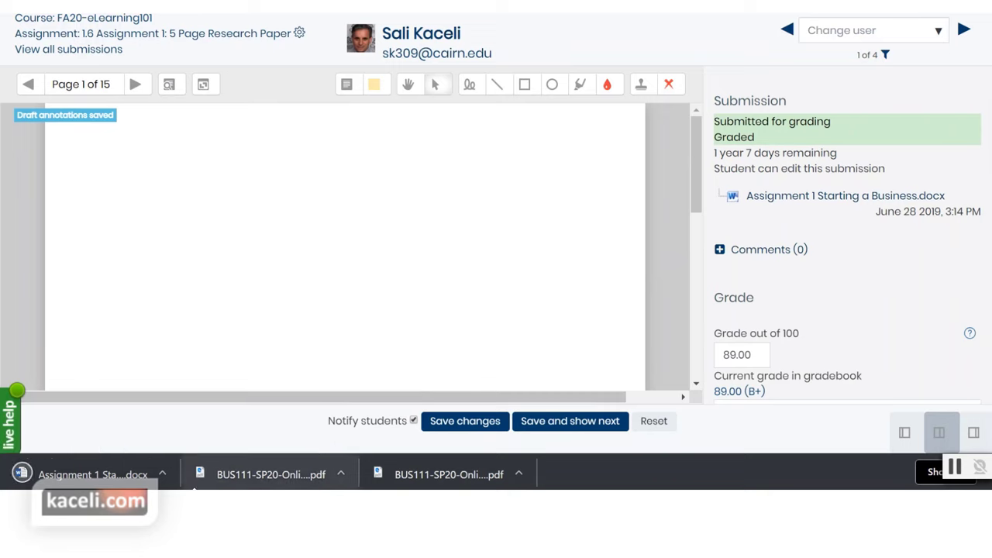
click(93, 474)
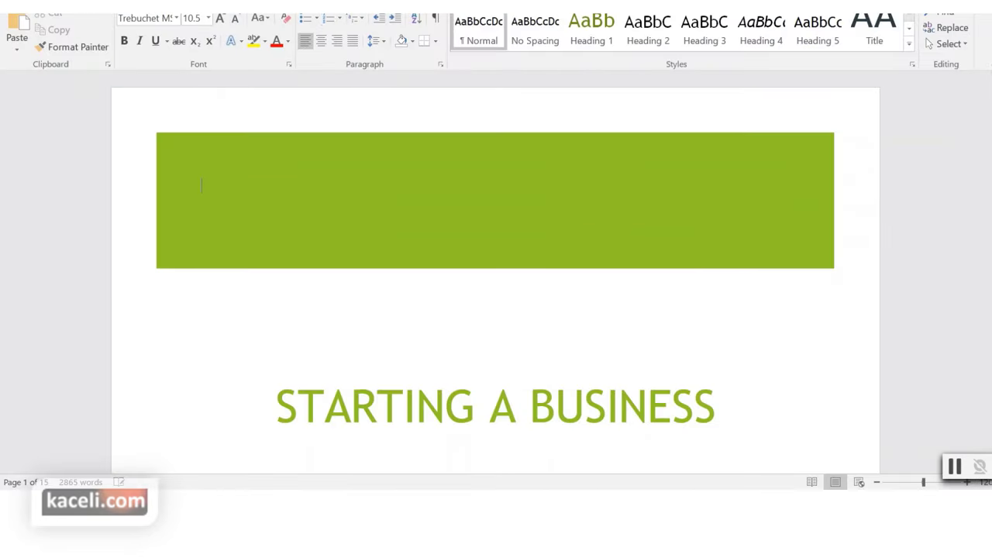
click(330, 4)
click(273, 32)
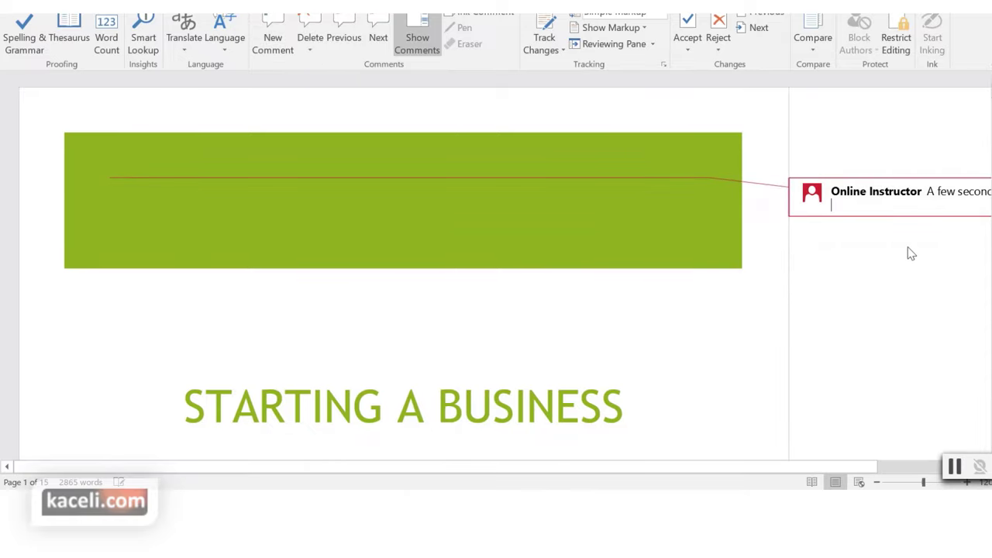
text(sdfsfdsf)
key(Return)
text(sdfs)
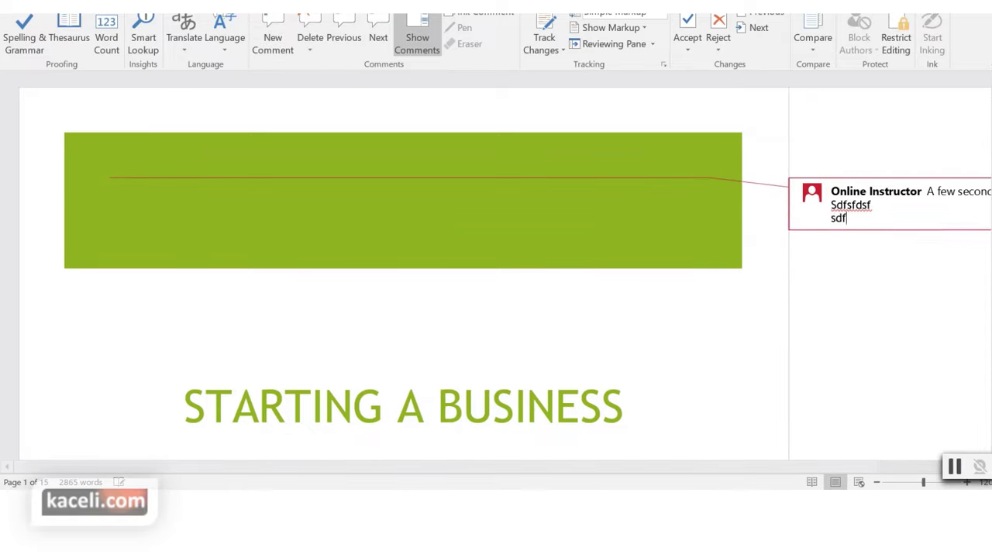
Extend the first-page comment with the lines "fsd", "Fs", "Fds", "F", "Sf", "Sdf" and "sfsd", and return to the document title
key(Return)
text(fsd)
key(Return)
text(fs fds f sf sdf sfsd)
scroll(668, 312, down, 3)
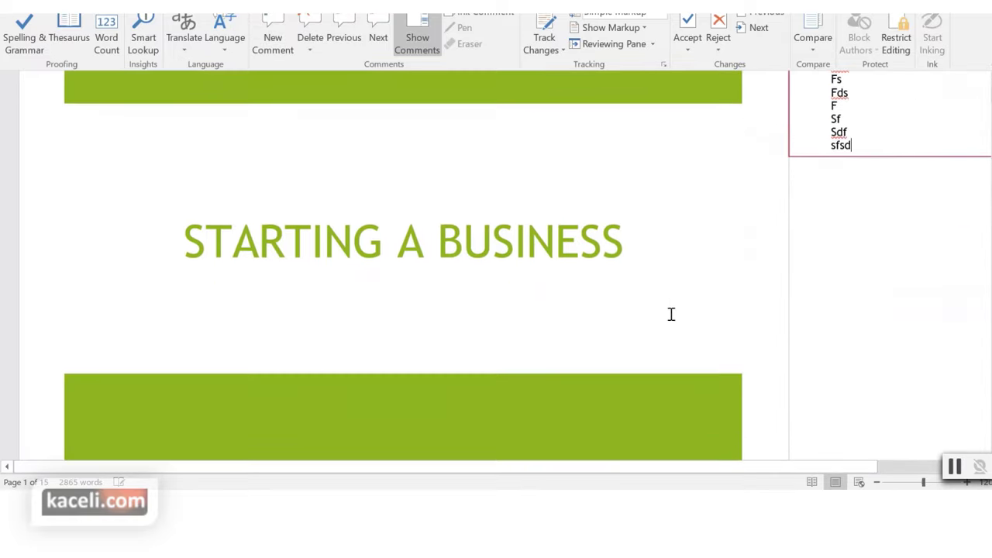
click(628, 227)
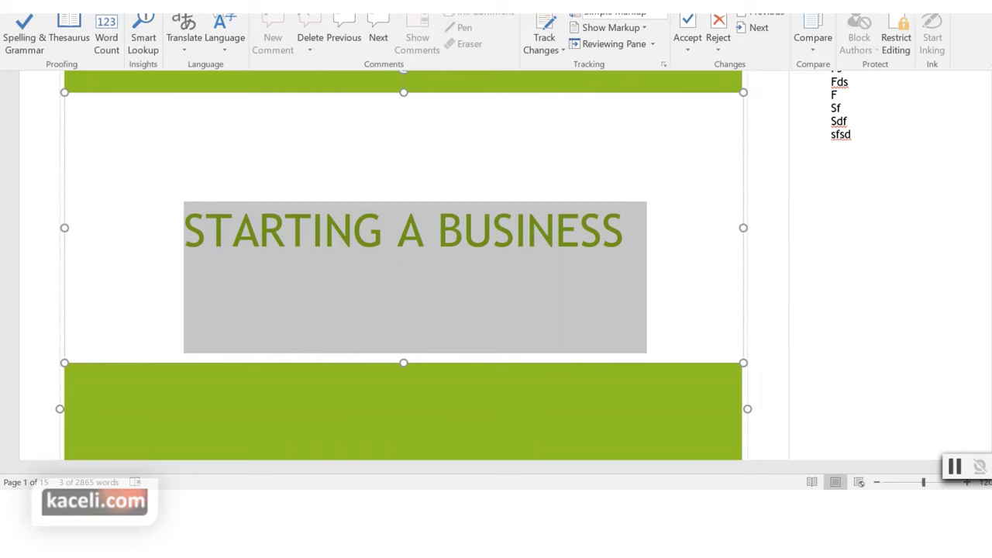
Save the commented document as a Word Document named Assignment 1 Starting a Business in the Downloads folder
key(alt+f)
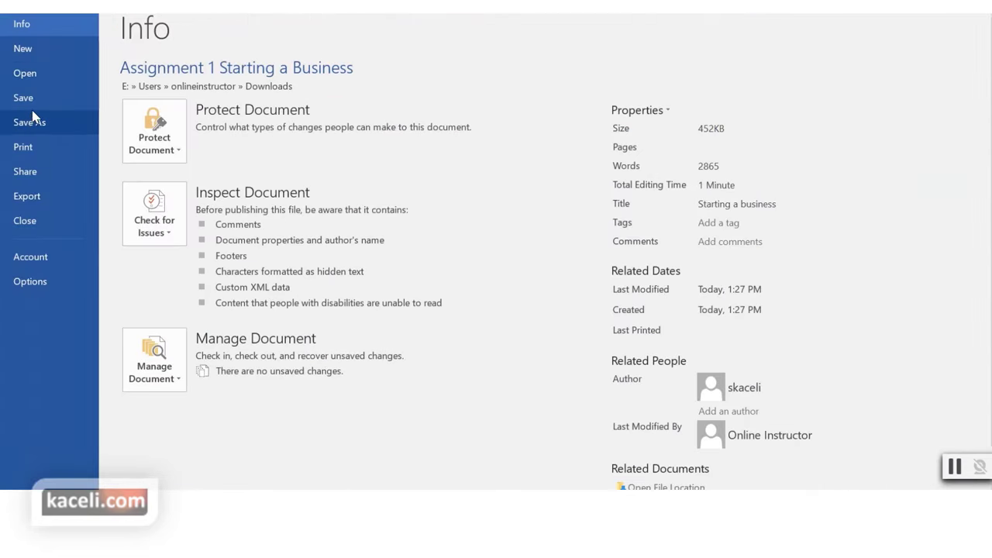
click(76, 122)
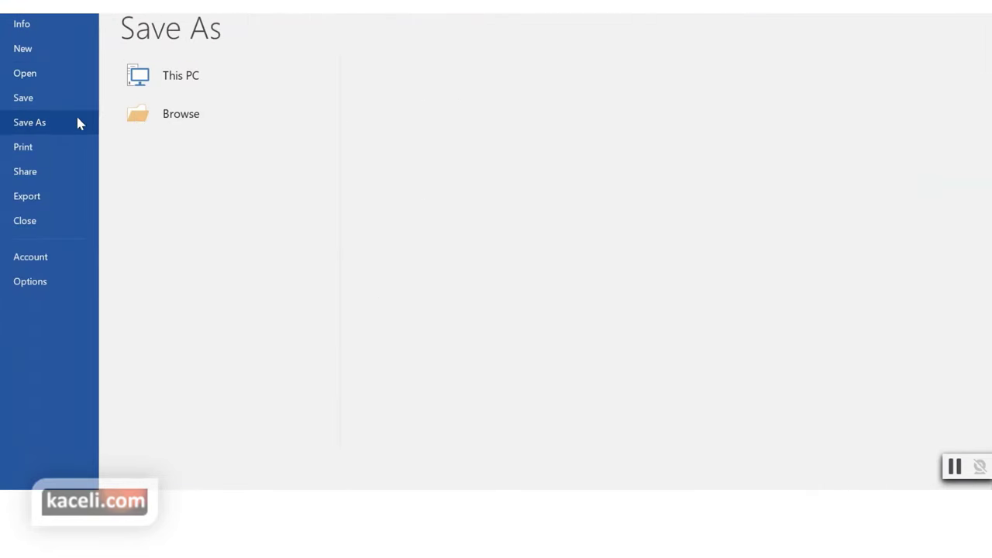
click(291, 115)
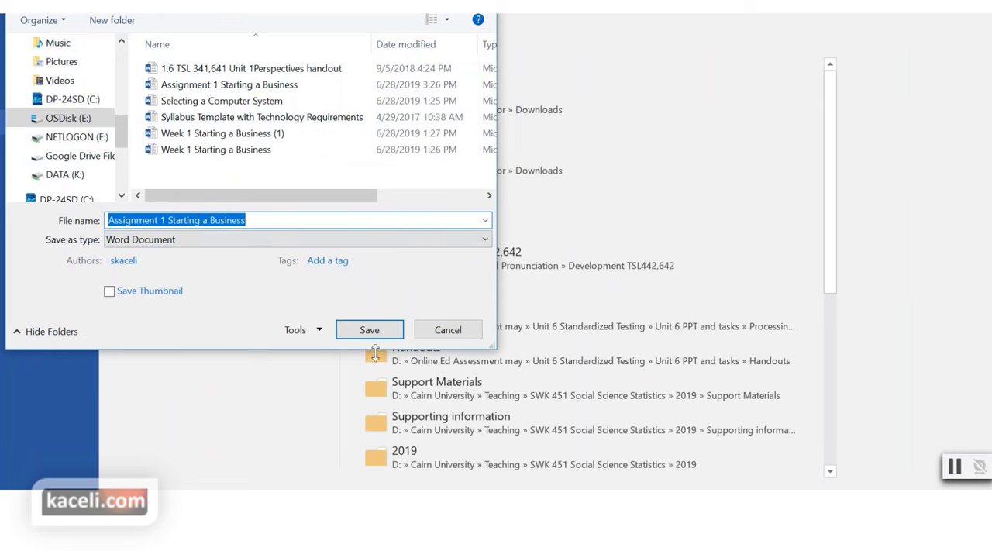
click(369, 332)
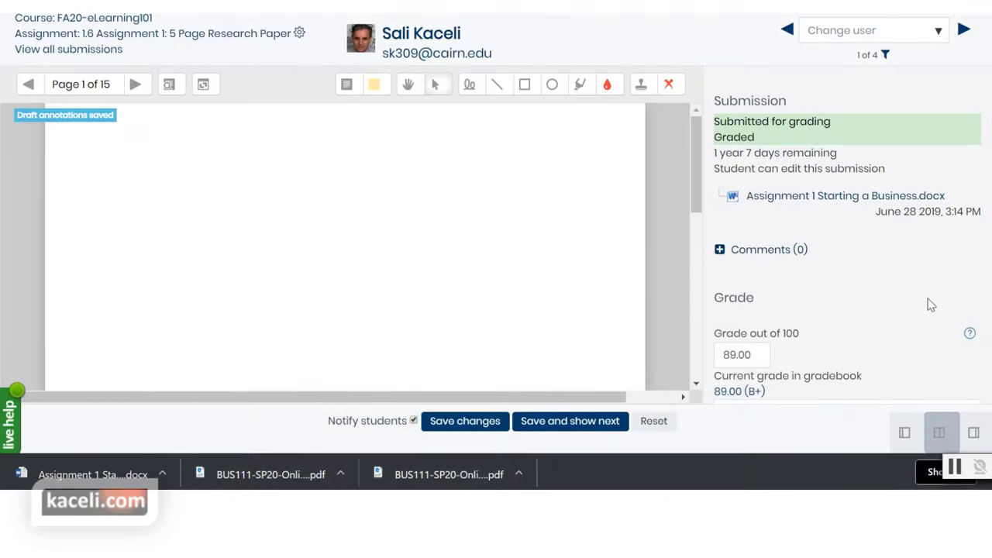
In the browser, upload the commented Assignment 1 Starting a Business document from Downloads to the submission's feedback files
scroll(870, 314, down, 10)
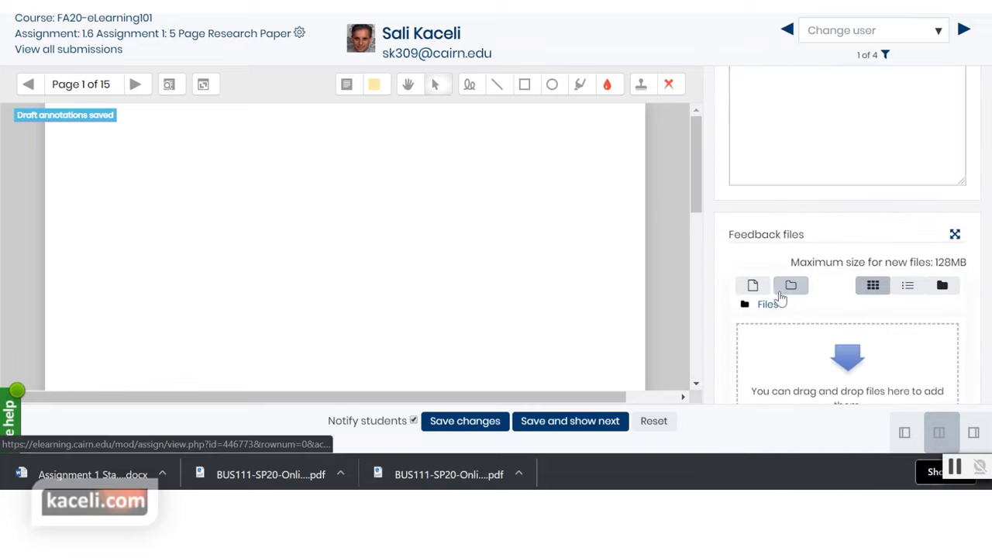
click(752, 286)
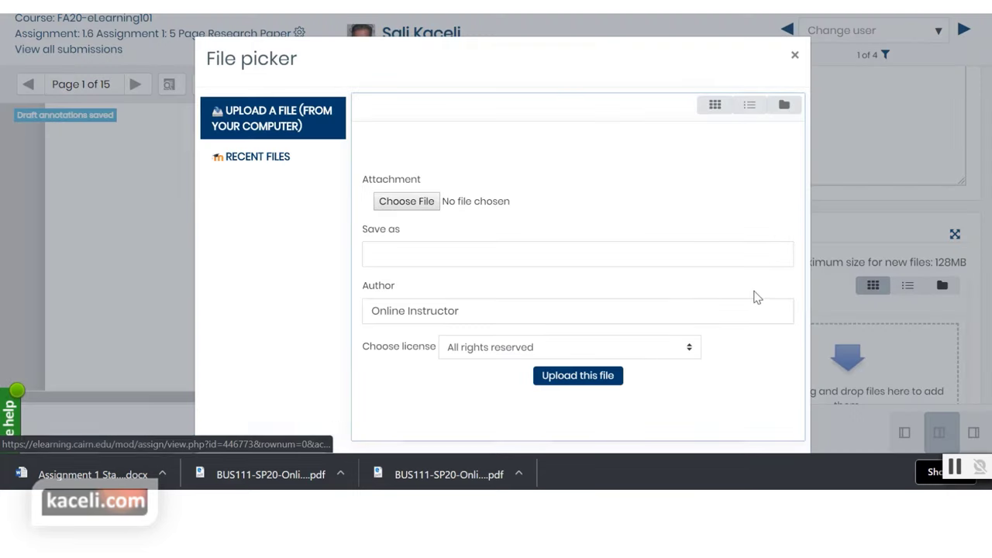
click(416, 203)
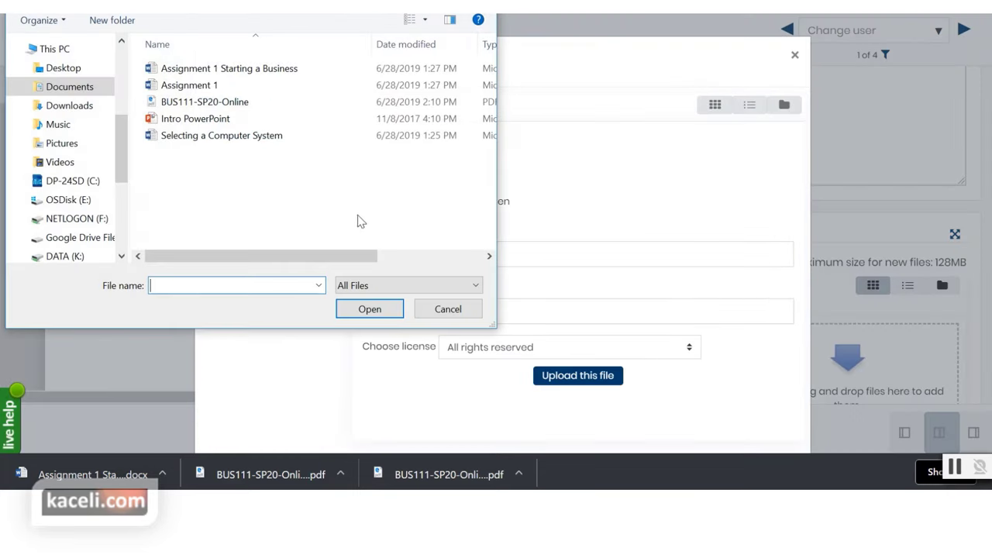
click(54, 105)
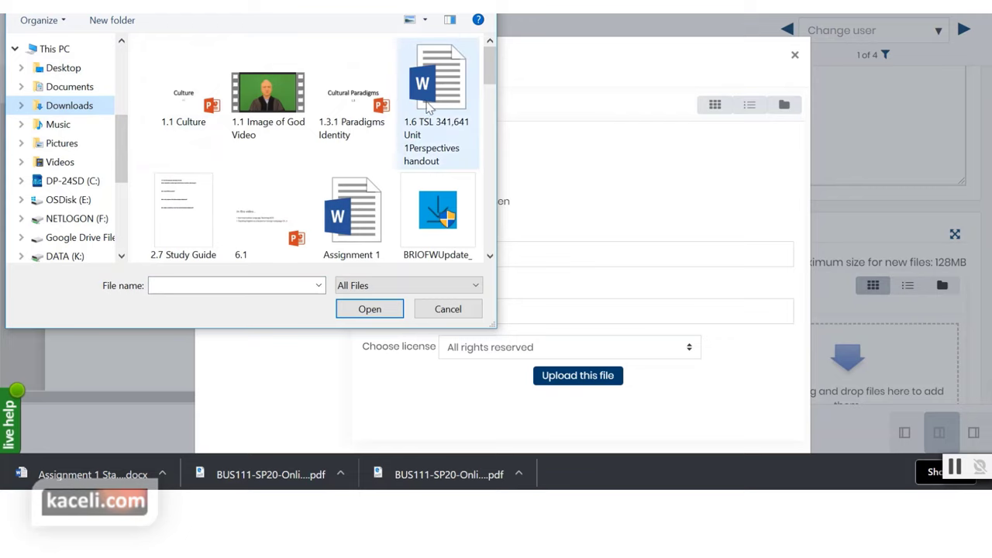
scroll(379, 168, down, 1)
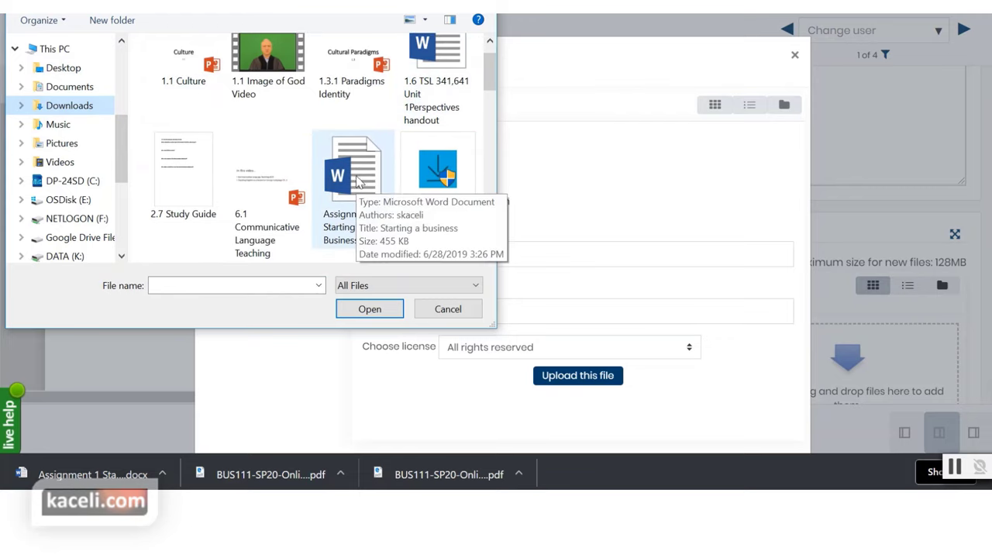
scroll(388, 182, down, 2)
click(353, 97)
double_click(353, 97)
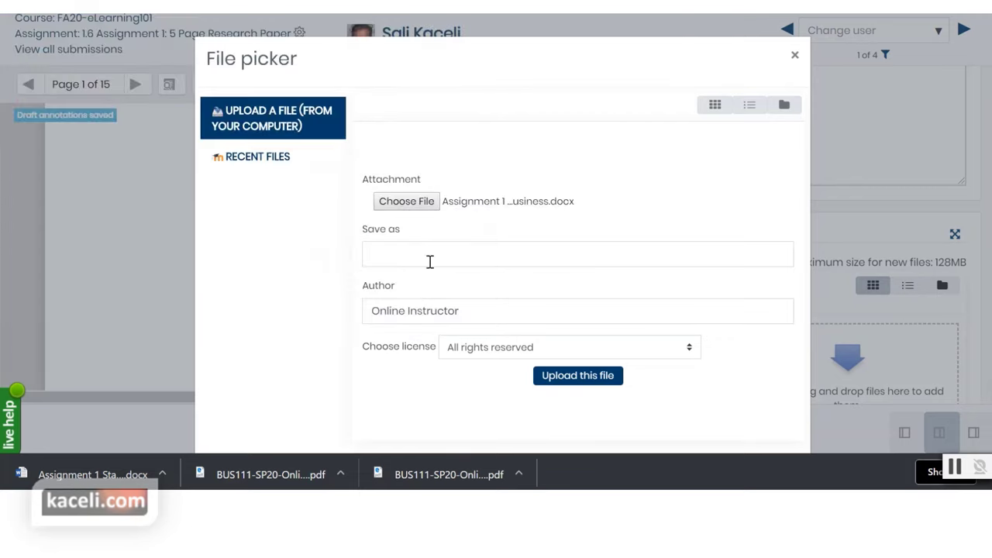
click(554, 377)
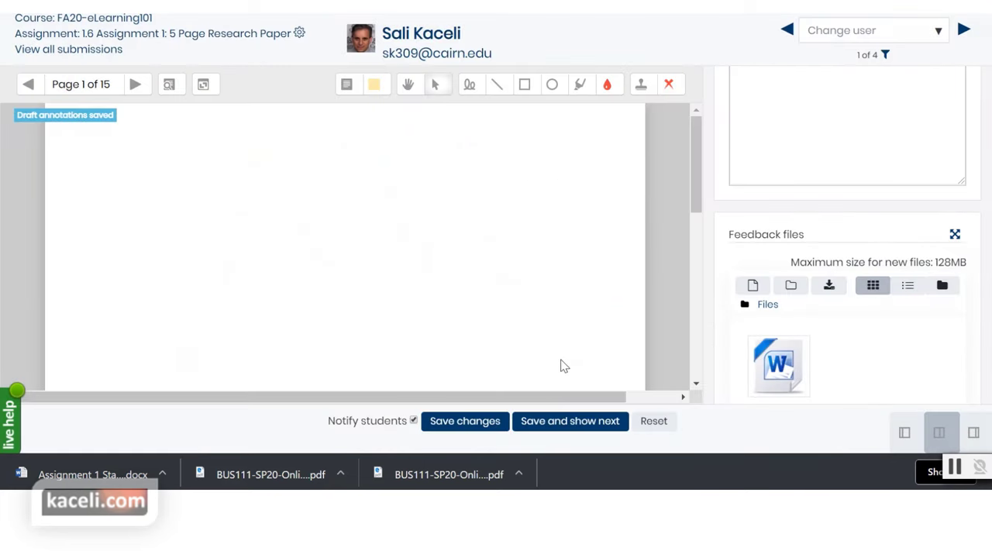
Save the submission's grading changes with the attached feedback file and dismiss the confirmation
scroll(852, 323, down, 1)
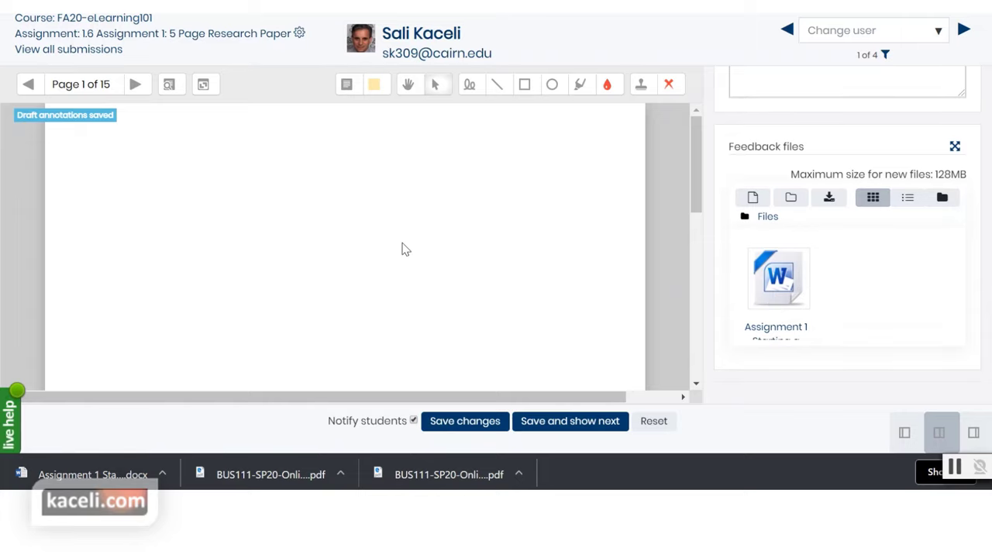
click(486, 427)
click(394, 316)
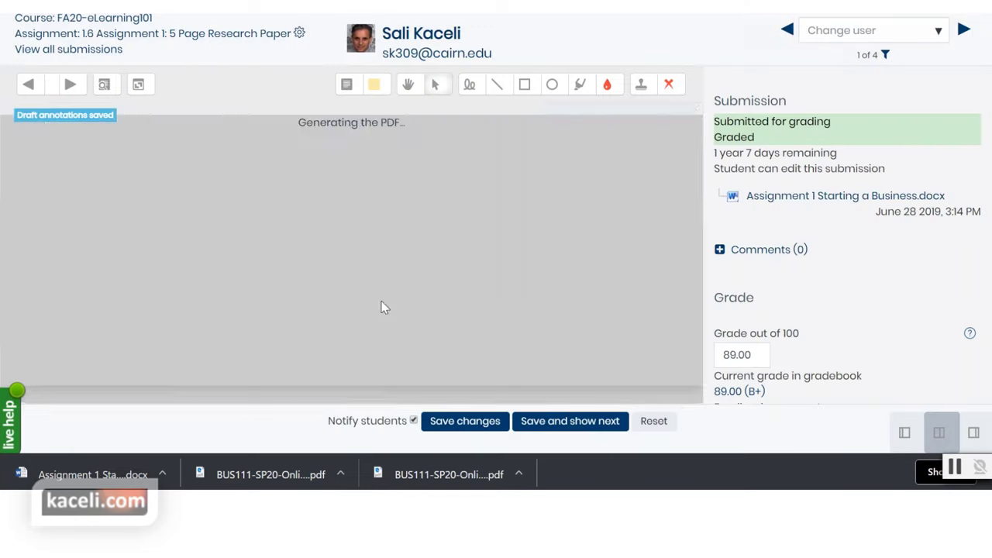
Review the page 5 annotations and feedback files, save the grading, and advance to the next student
click(135, 84)
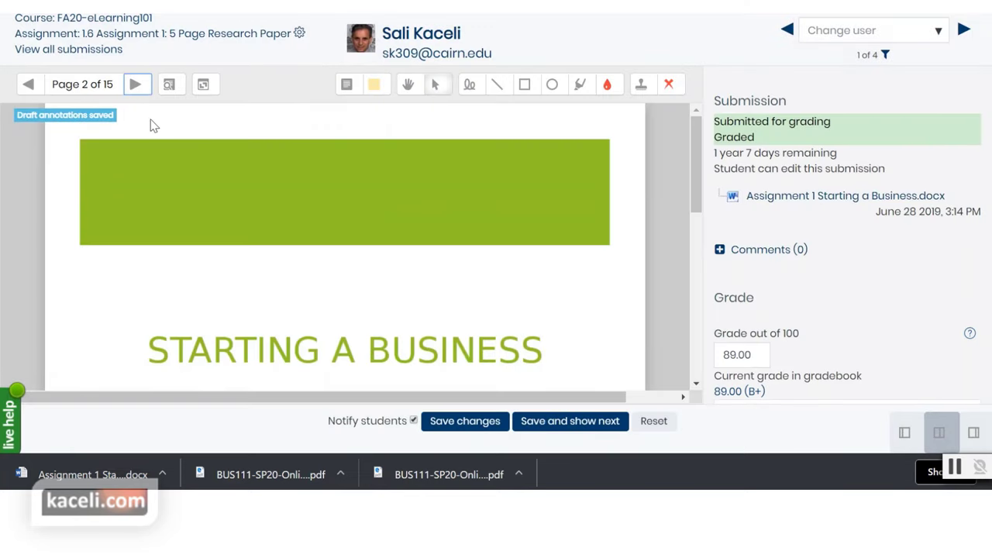
click(135, 83)
scroll(341, 306, down, 10)
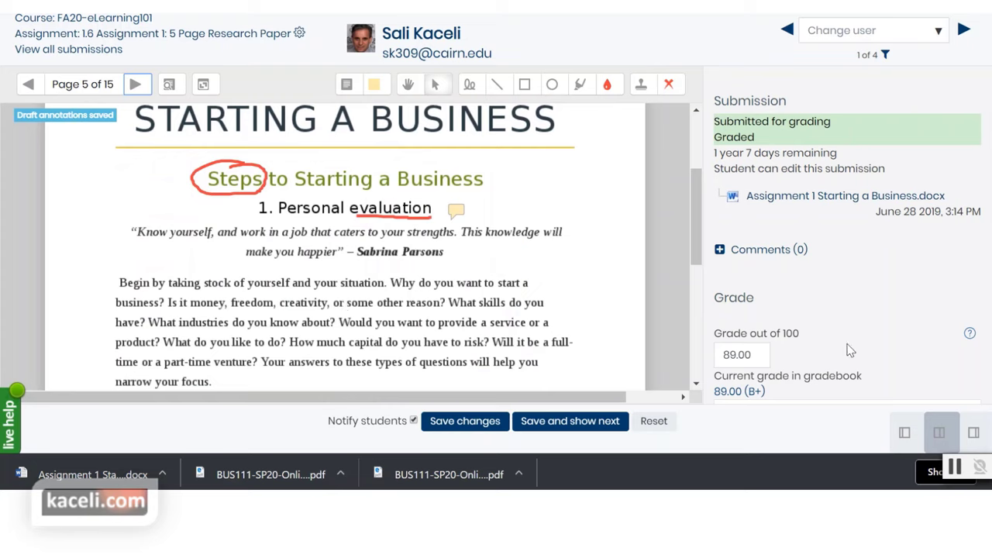
scroll(845, 345, down, 7)
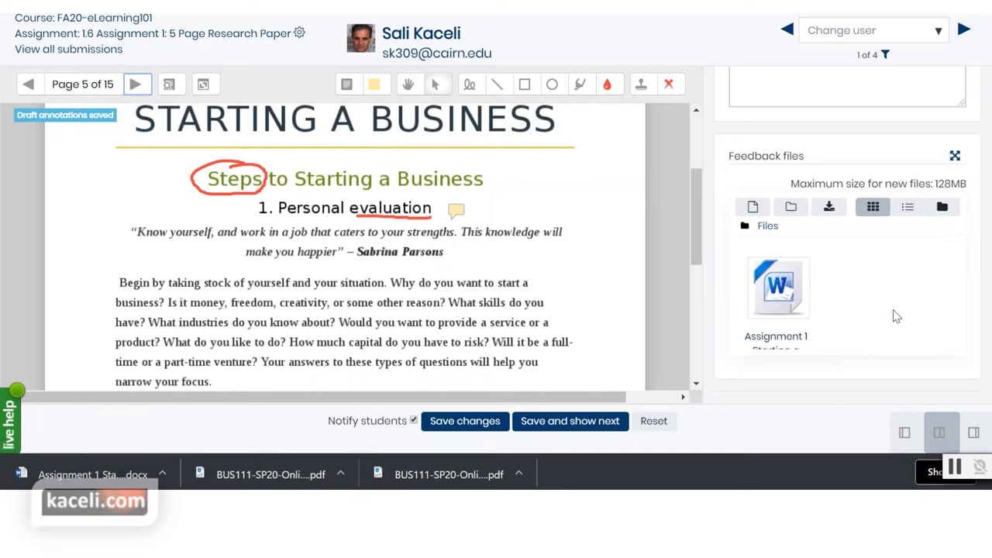
click(939, 35)
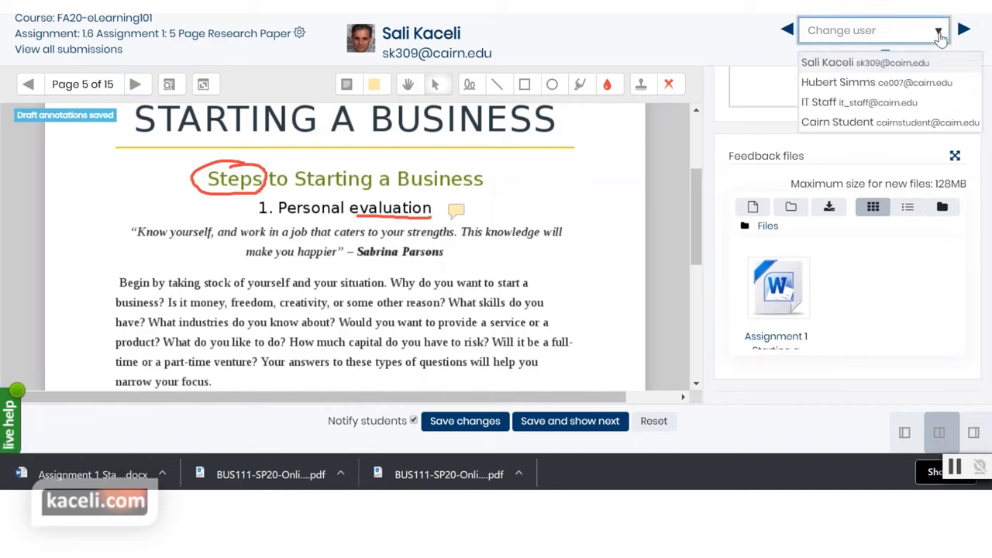
click(573, 432)
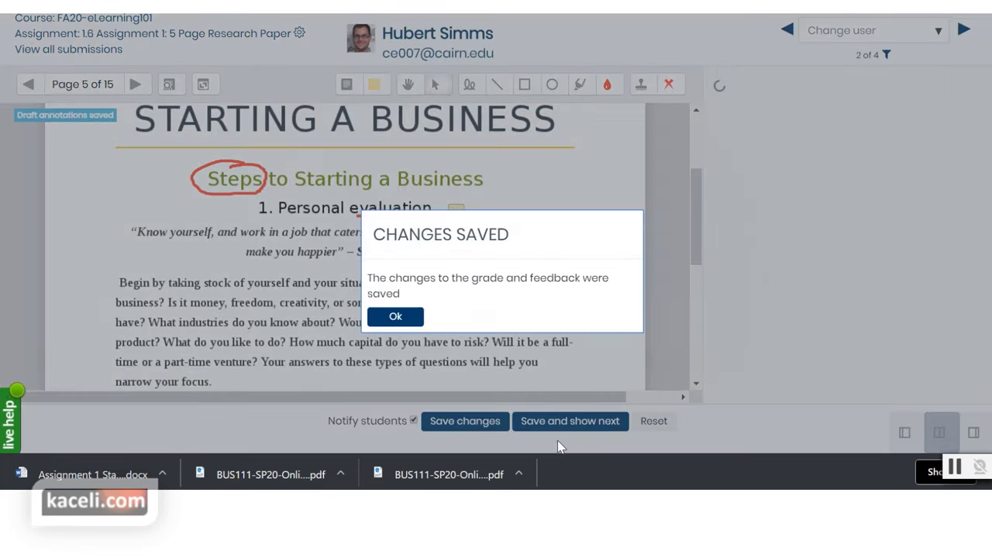
click(379, 318)
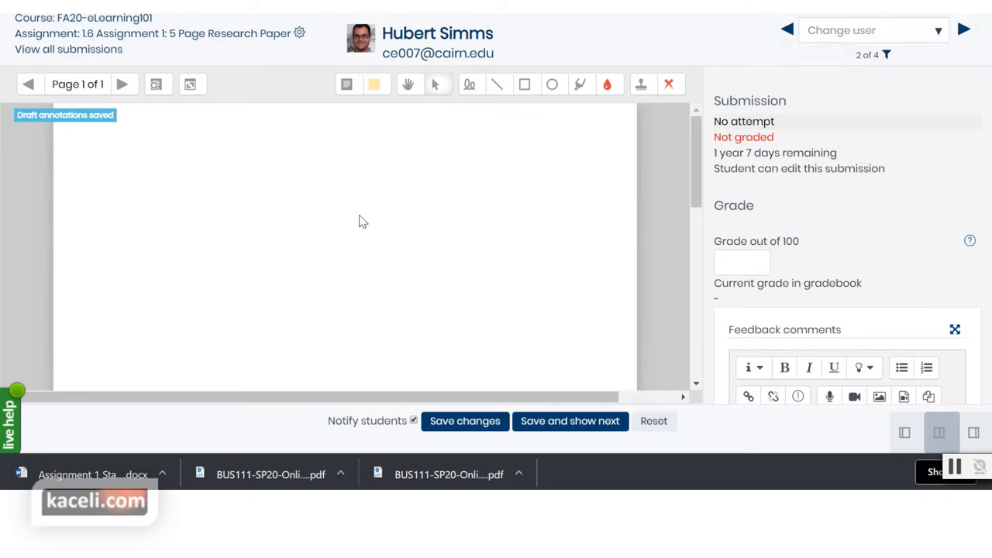
Return to the 1.6 Assignment 1: 5 Page Research Paper page and open the list of all submissions
click(117, 39)
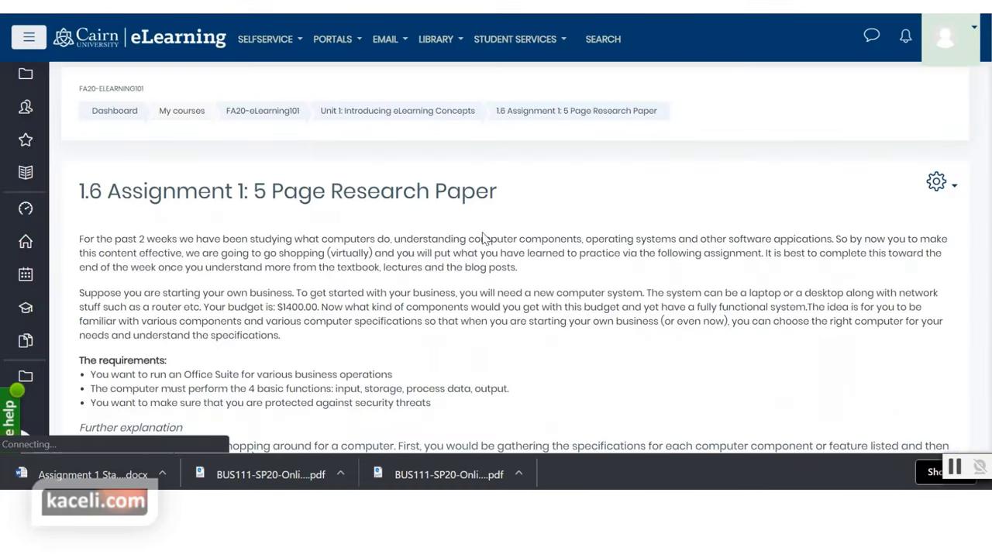
scroll(446, 251, down, 5)
scroll(445, 252, down, 15)
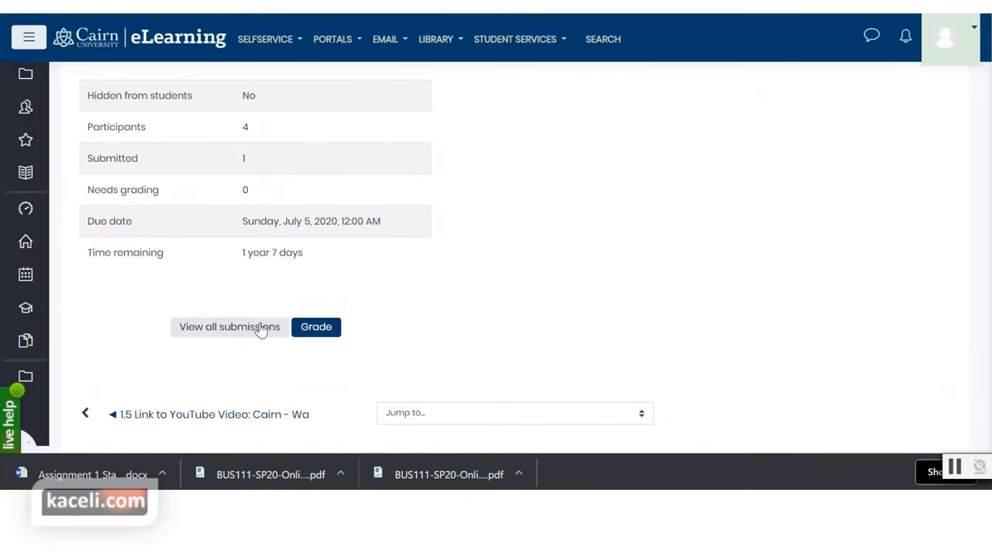
click(229, 327)
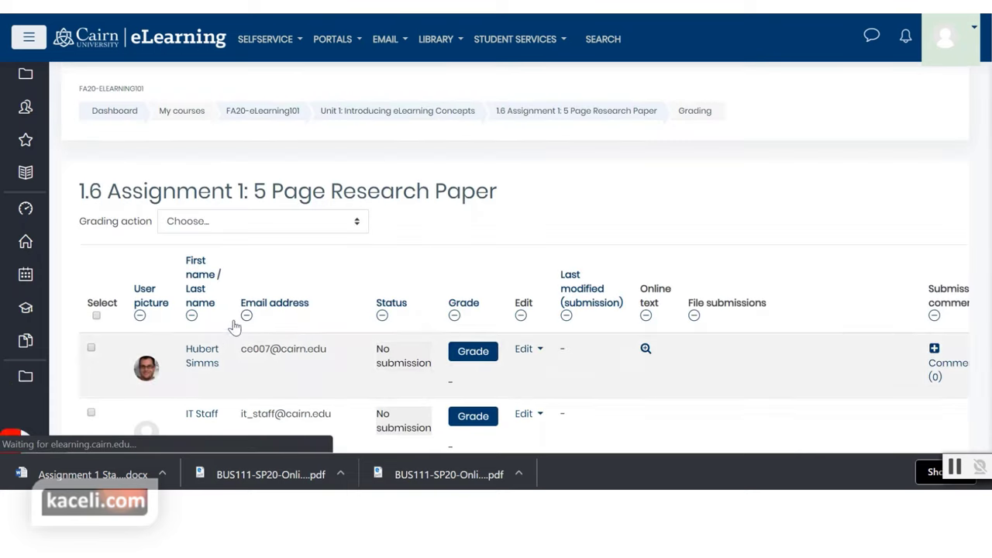
Look over each student's submission status, grade and files in the grading table, and the options below it
scroll(337, 323, down, 2)
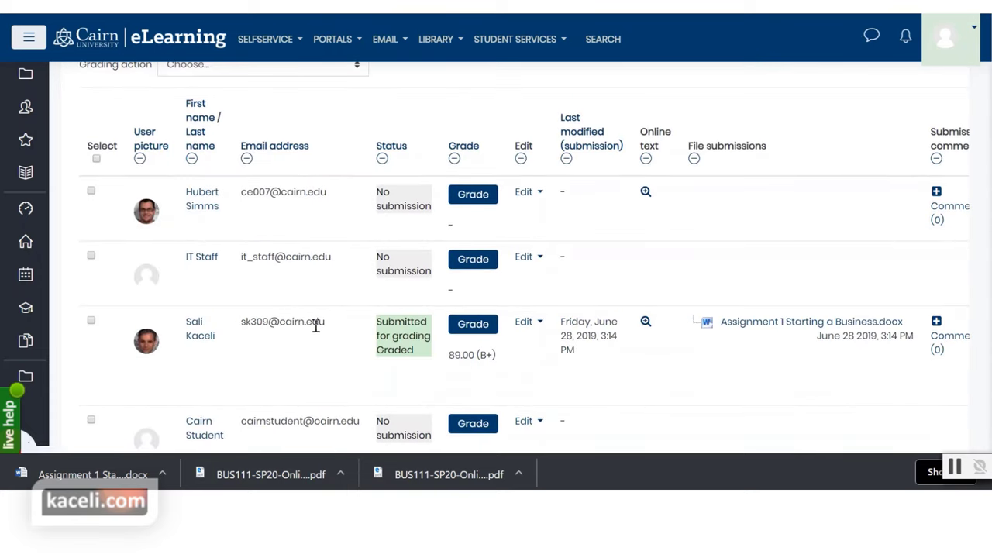
scroll(317, 328, down, 1)
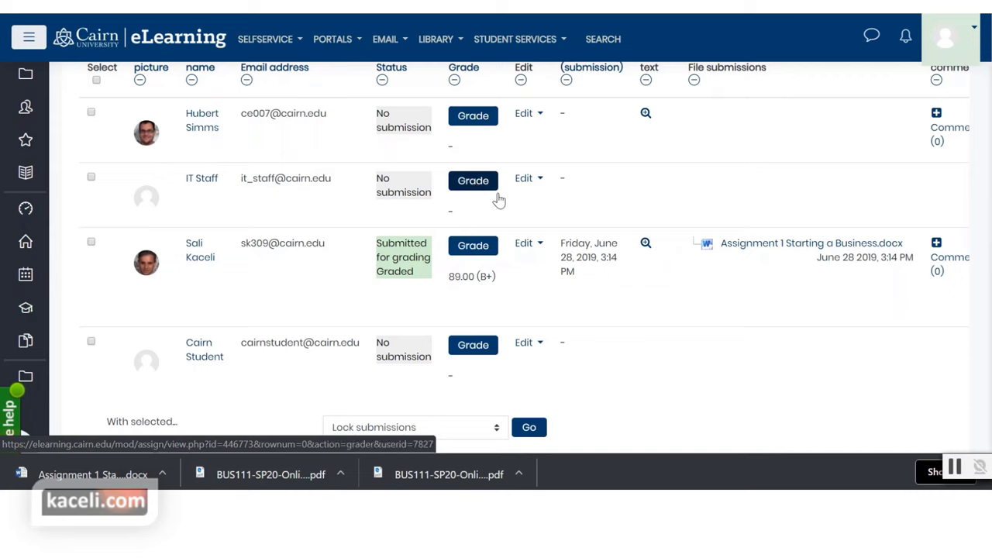
scroll(460, 259, up, 1)
scroll(529, 317, down, 2)
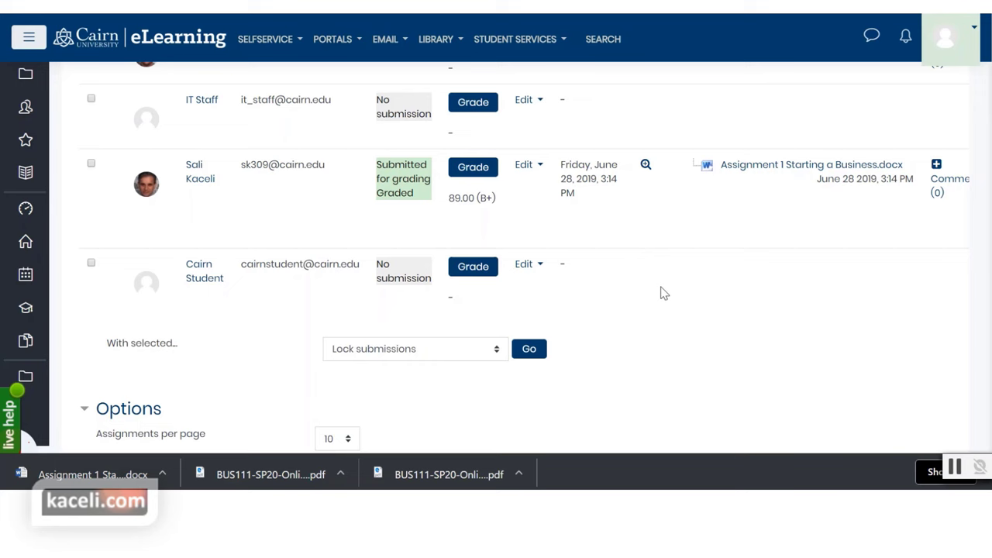
scroll(664, 293, down, 2)
scroll(686, 283, up, 5)
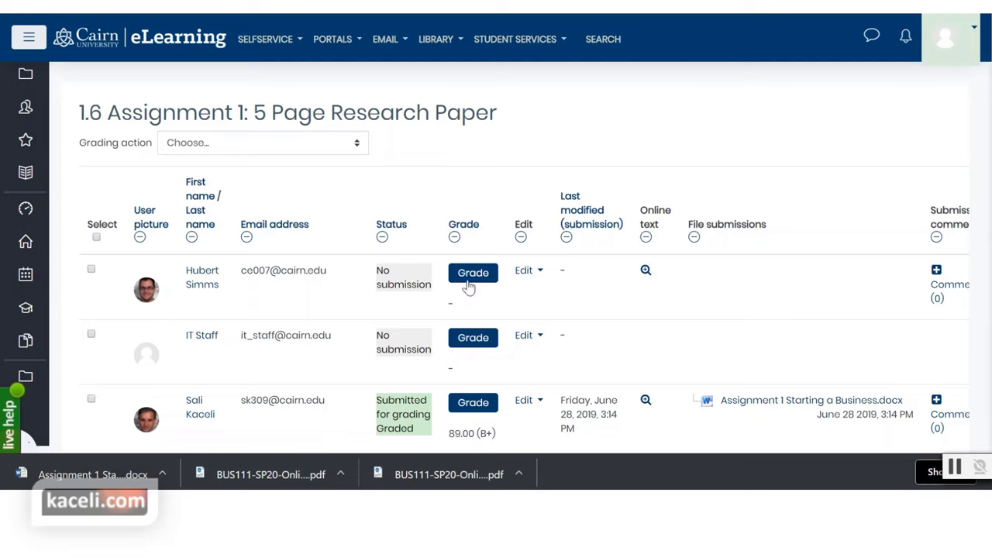
scroll(470, 192, down, 1)
scroll(467, 183, down, 5)
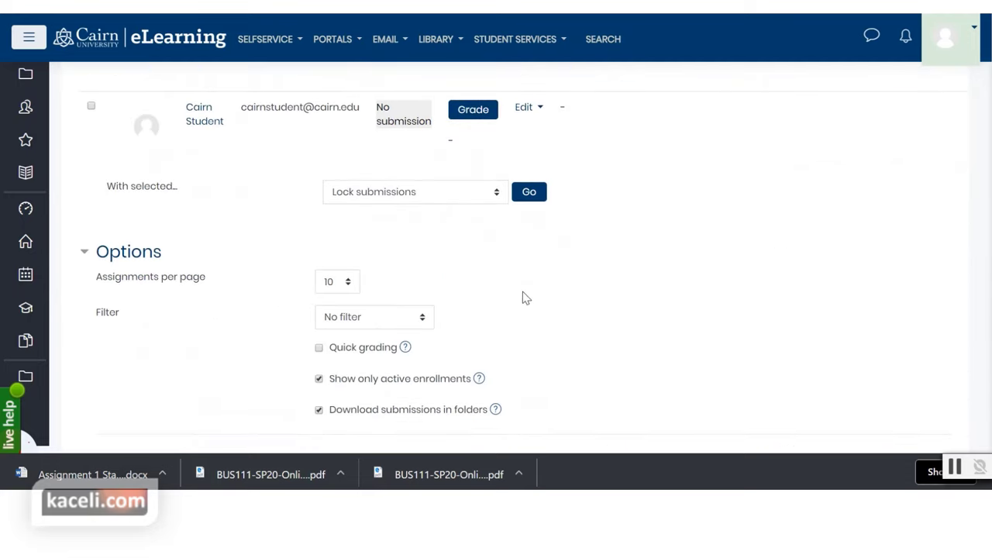
scroll(519, 292, up, 7)
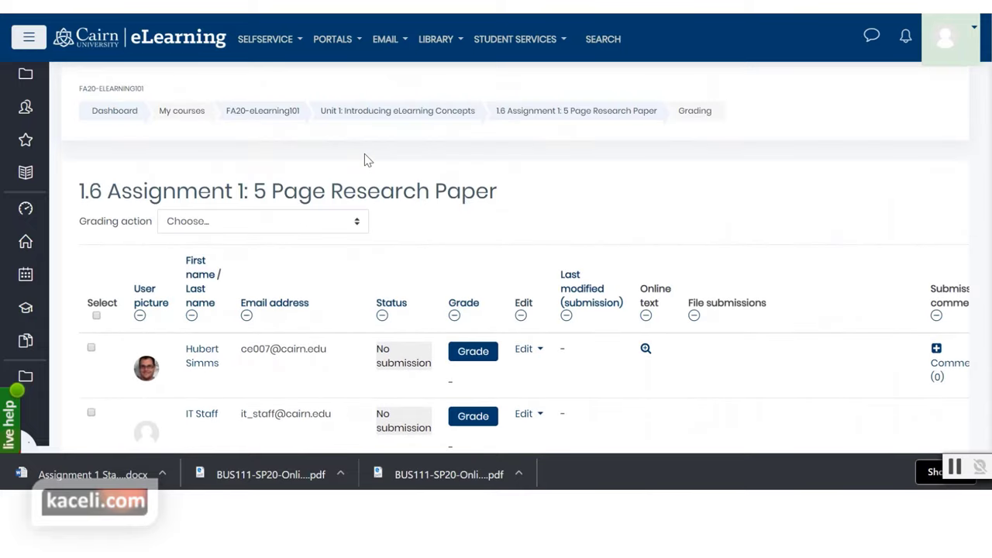
Go to the 1.6 Assignment 1: 5 Page Research Paper page and view all its submissions
click(529, 111)
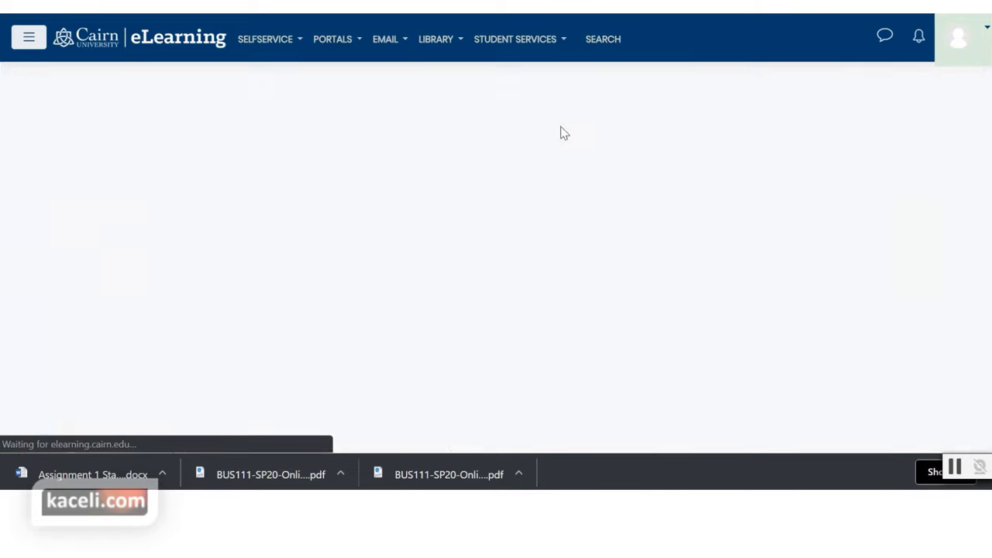
scroll(326, 250, down, 4)
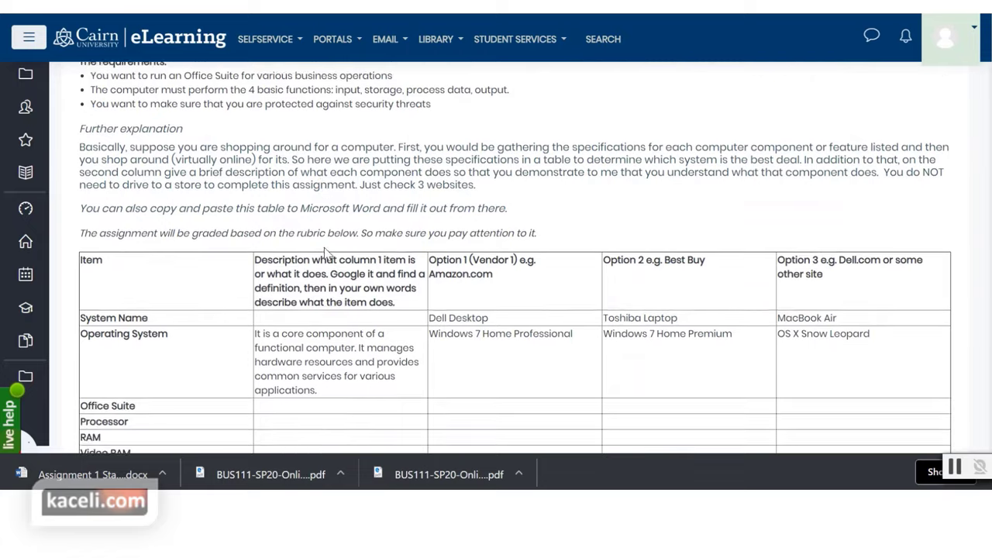
scroll(326, 251, down, 6)
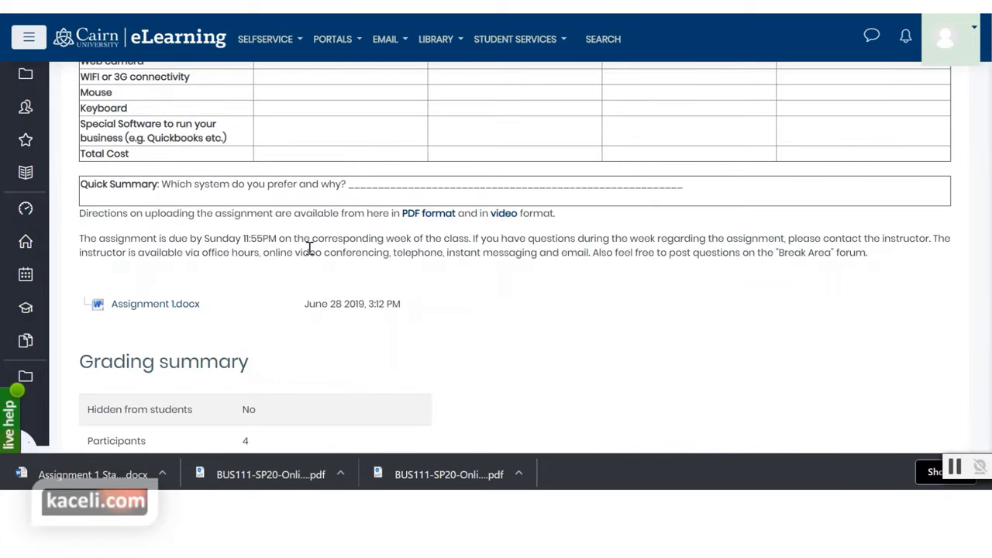
scroll(219, 273, down, 3)
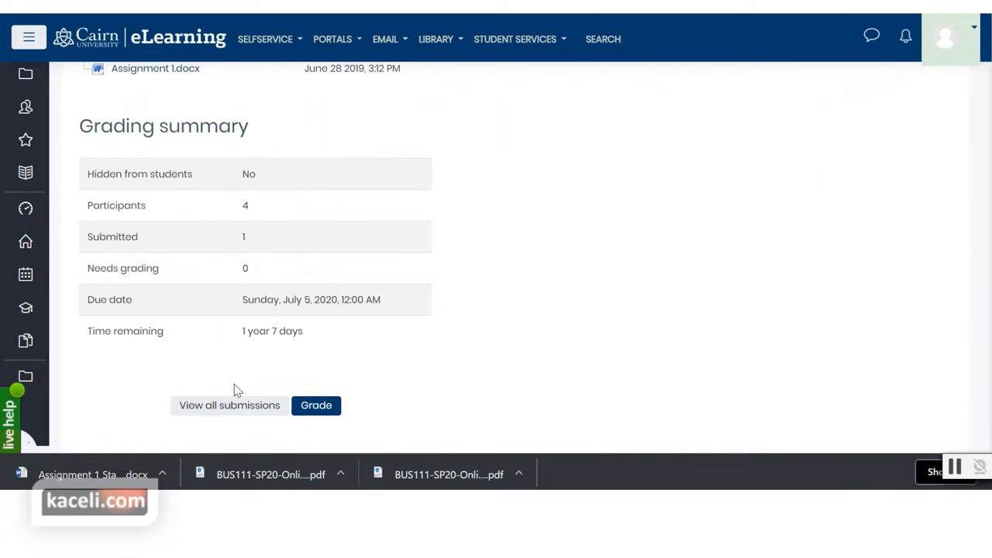
click(216, 413)
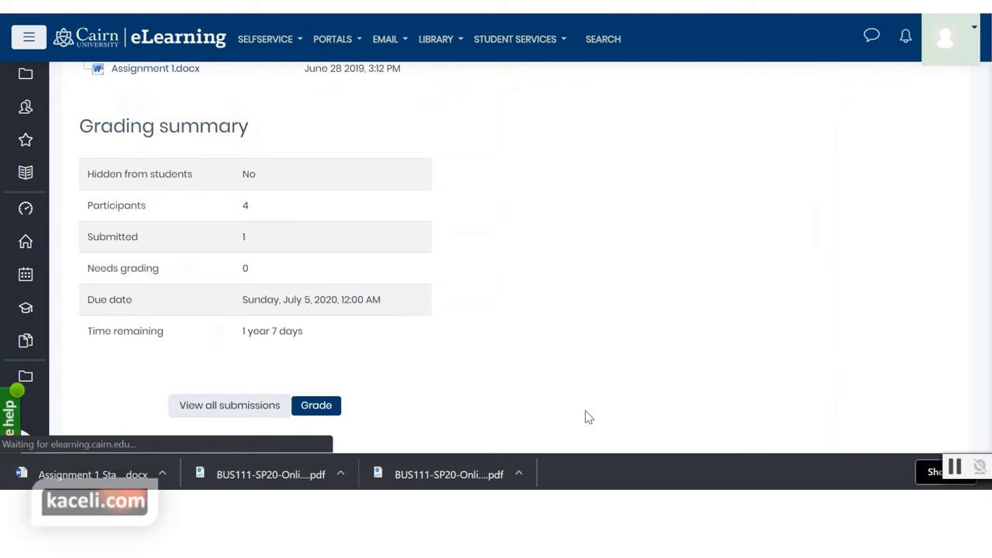
Enable quick grading in the options of the submissions table
scroll(341, 238, down, 5)
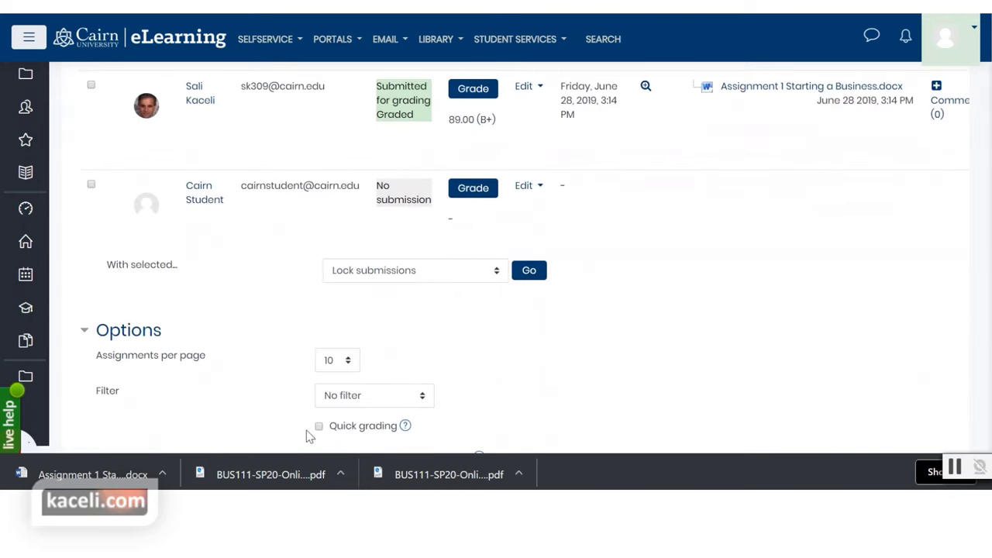
scroll(474, 395, down, 1)
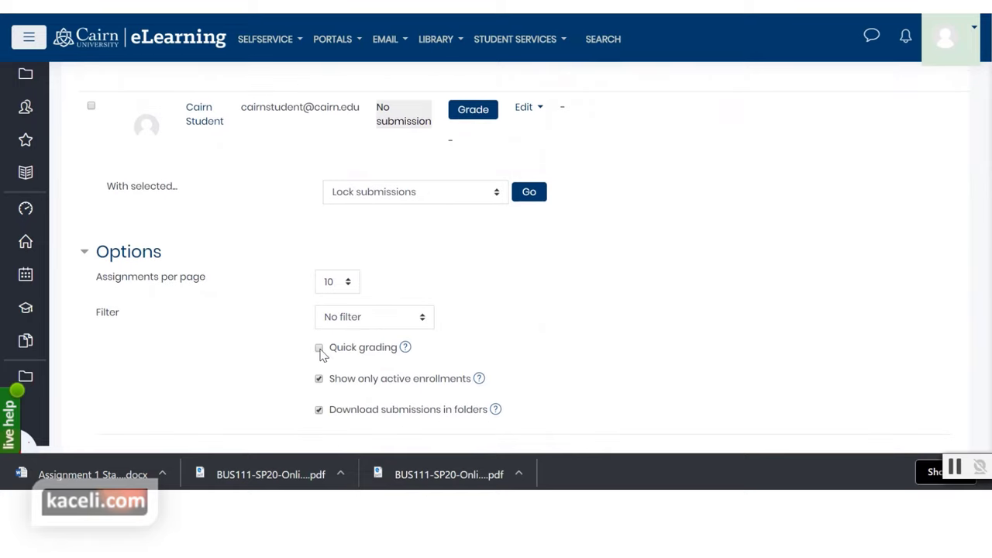
click(320, 349)
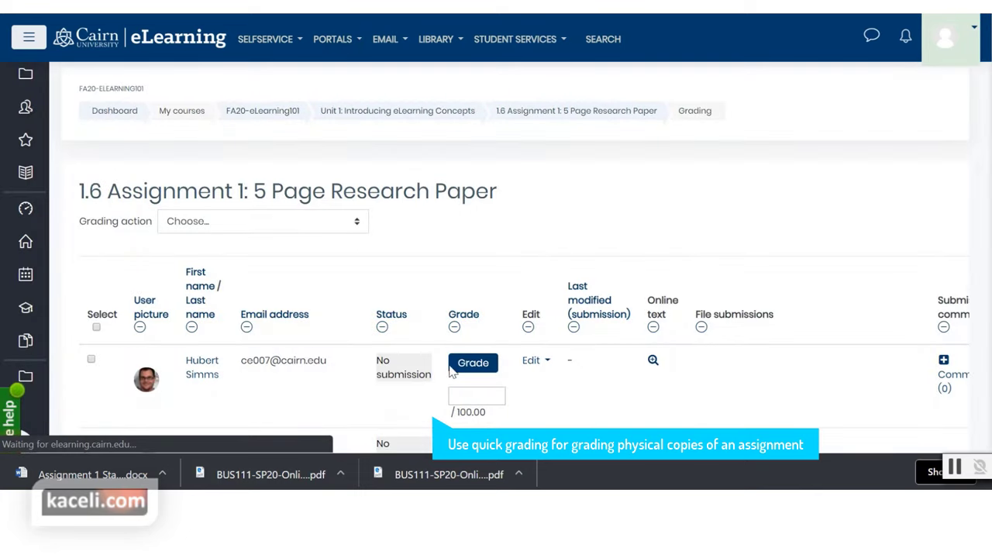
Enter quick grades of 87 for the first participant, 78 for the second and 23 for the last one
scroll(505, 364, down, 1)
click(465, 315)
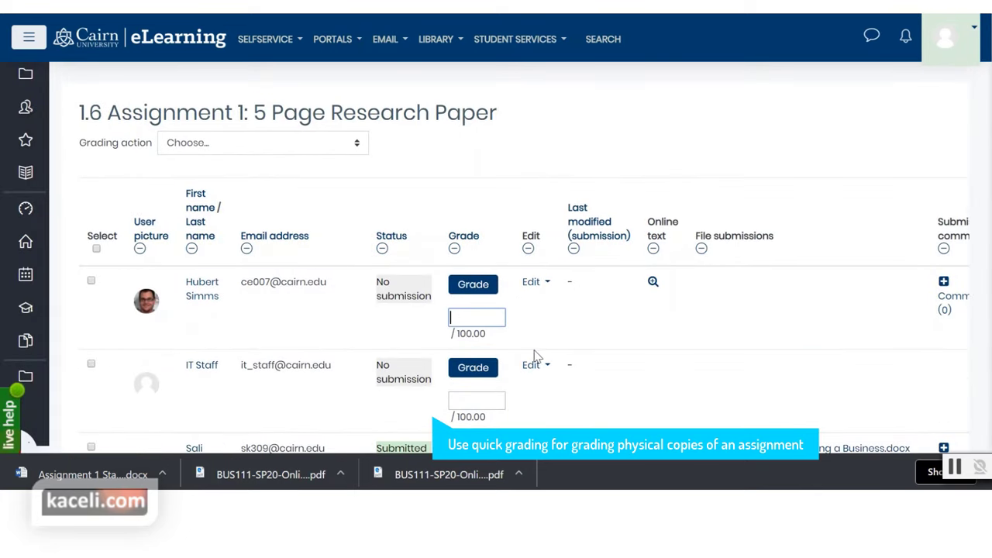
scroll(547, 354, down, 1)
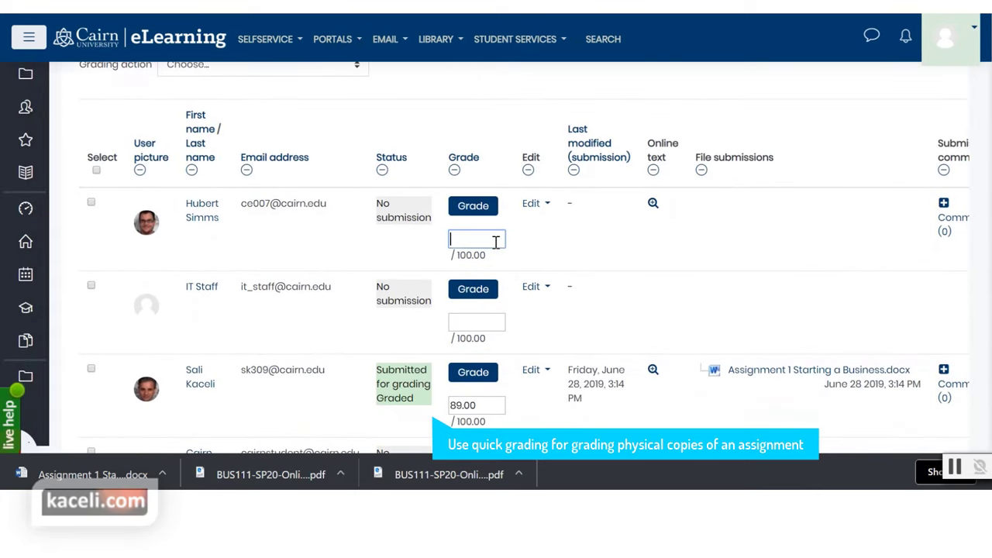
scroll(468, 314, down, 1)
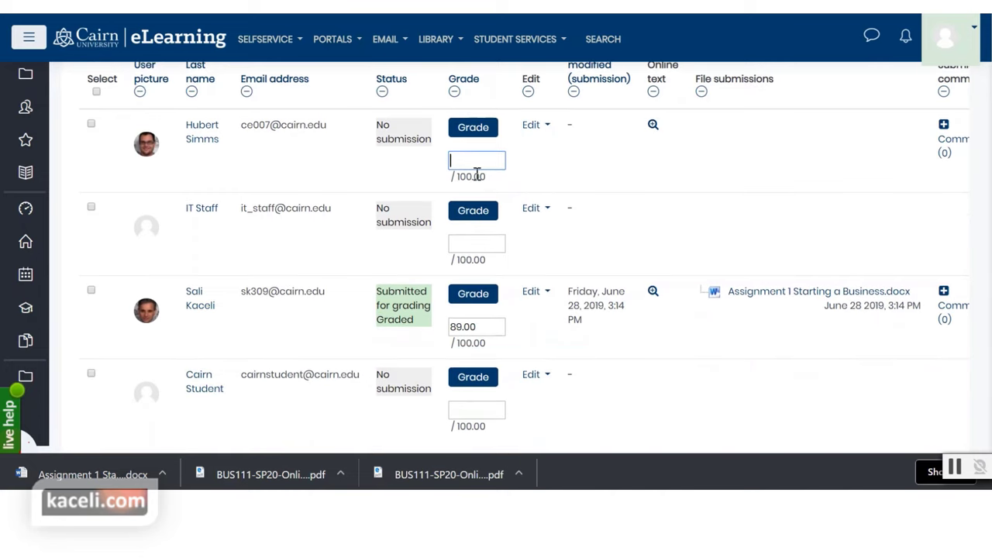
click(468, 245)
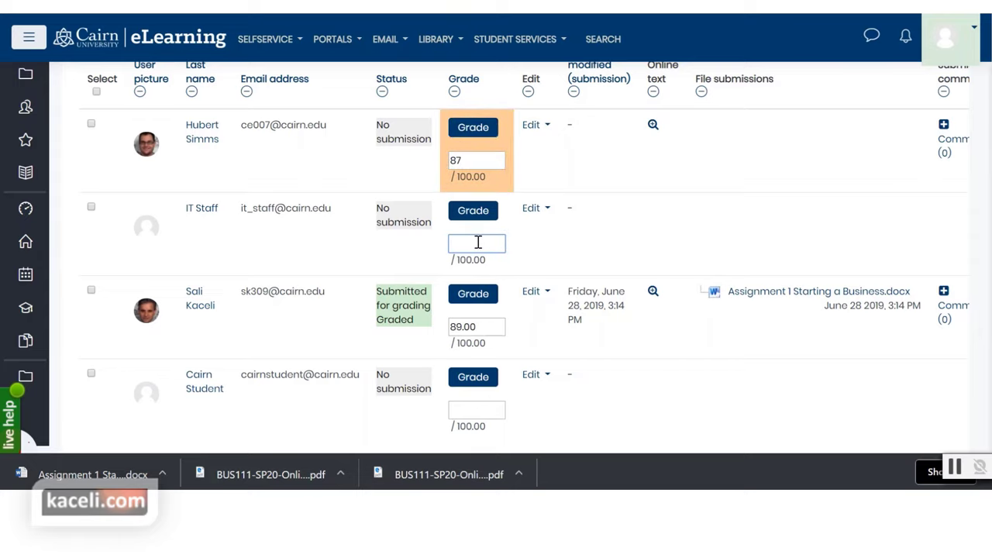
click(457, 414)
scroll(529, 387, down, 1)
text(23)
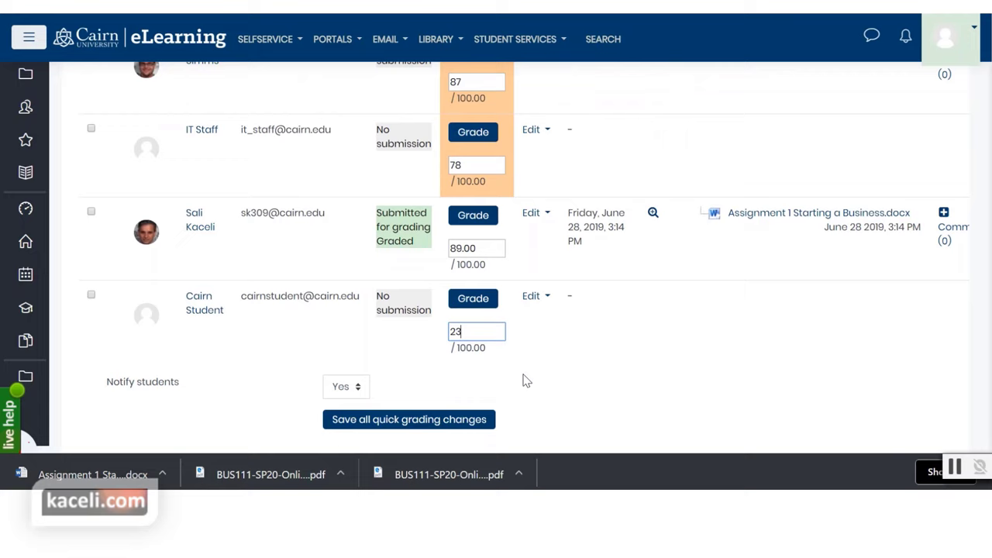
click(579, 354)
Save all quick grading changes and continue back to the submissions table
scroll(612, 345, down, 1)
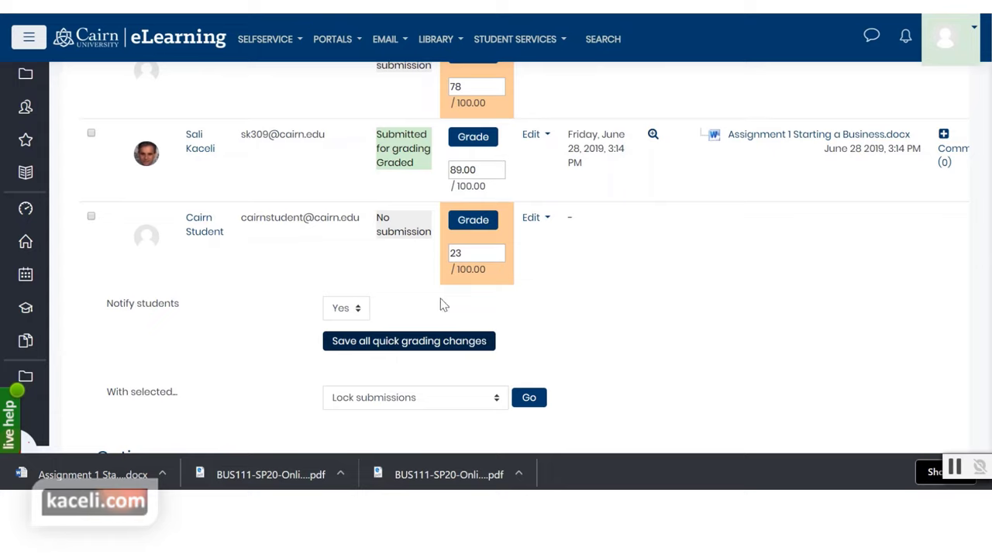
click(369, 343)
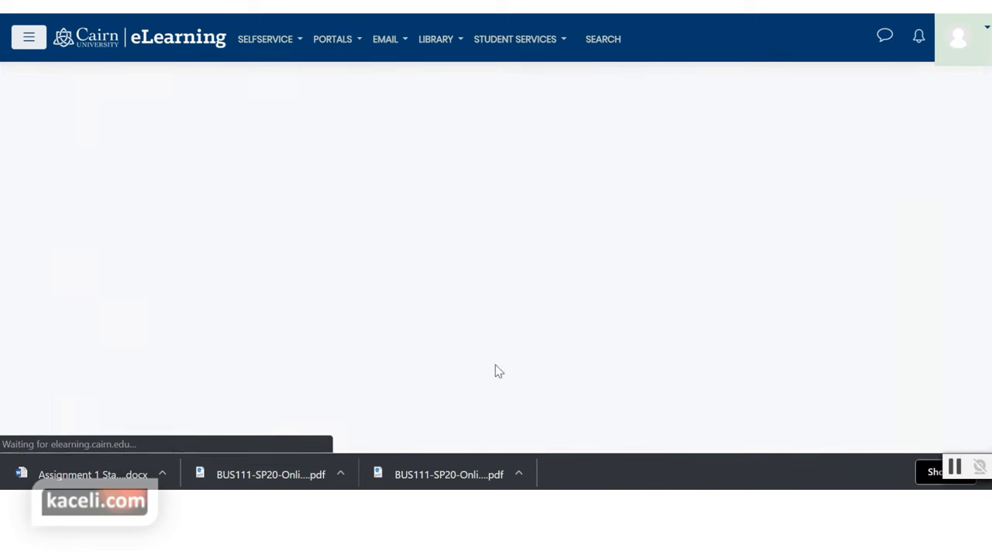
scroll(454, 350, down, 5)
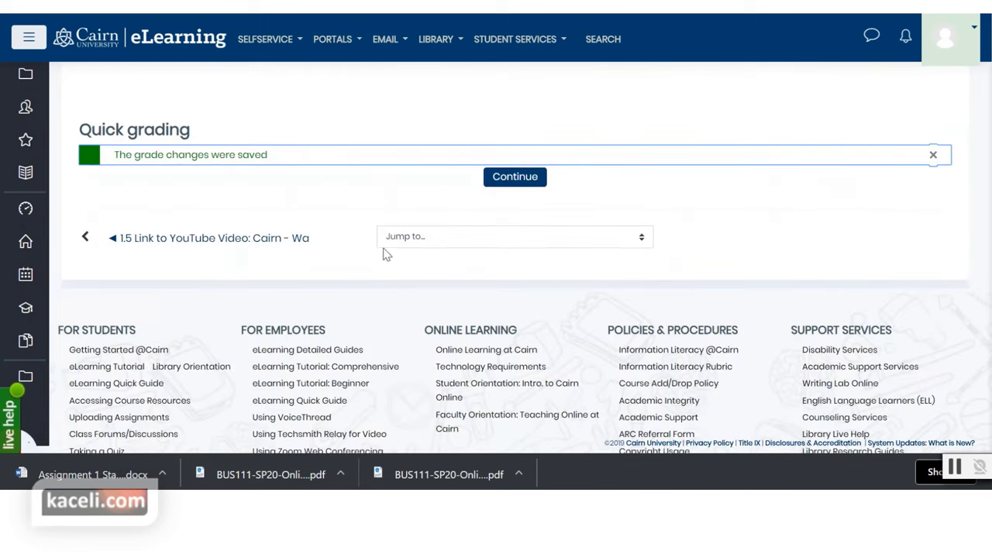
click(514, 177)
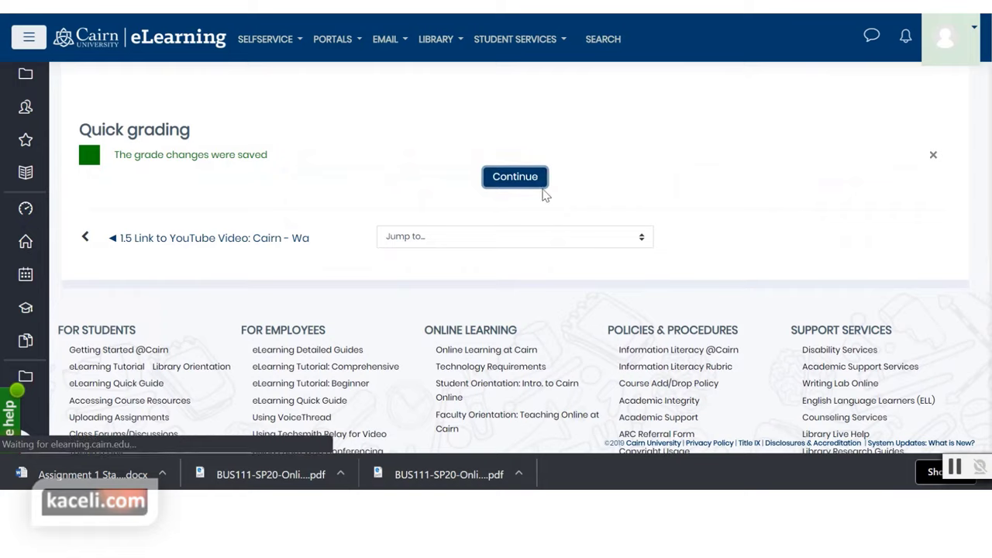
Set the number of assignments per page to All in the grading table options
scroll(505, 251, down, 4)
scroll(422, 274, down, 4)
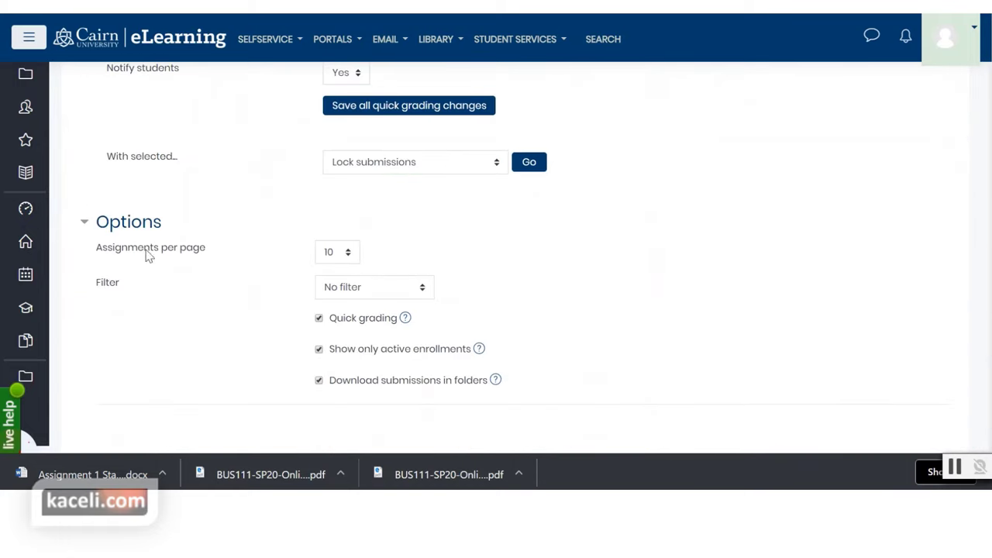
click(332, 256)
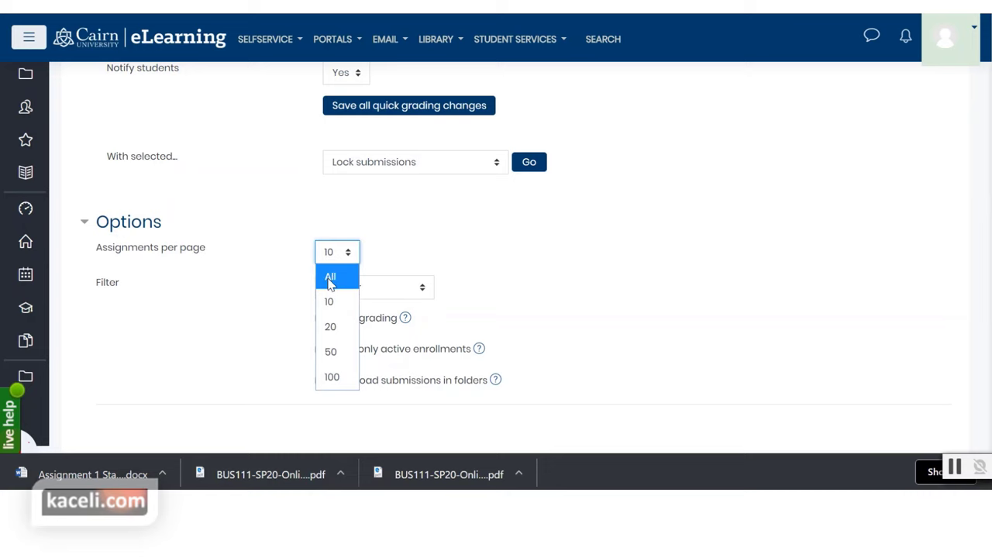
click(330, 278)
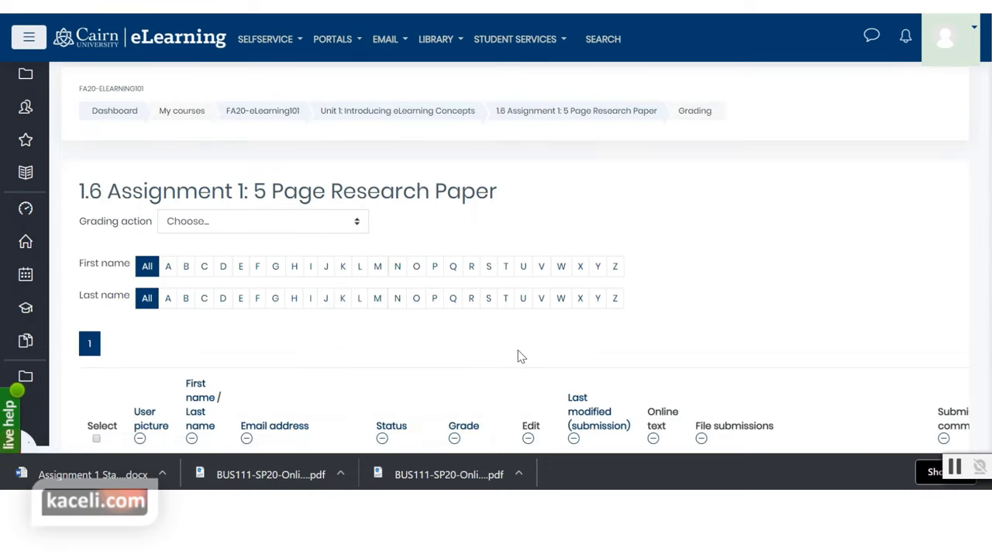
Download all submissions of the assignment with the grading action and open the downloaded zip archive
scroll(508, 359, down, 2)
scroll(507, 359, down, 2)
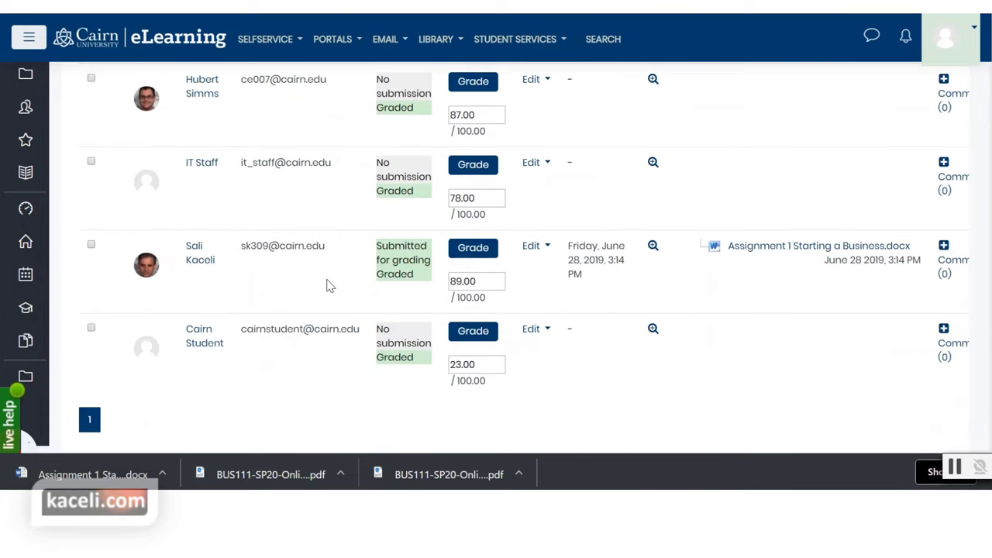
scroll(499, 299, up, 4)
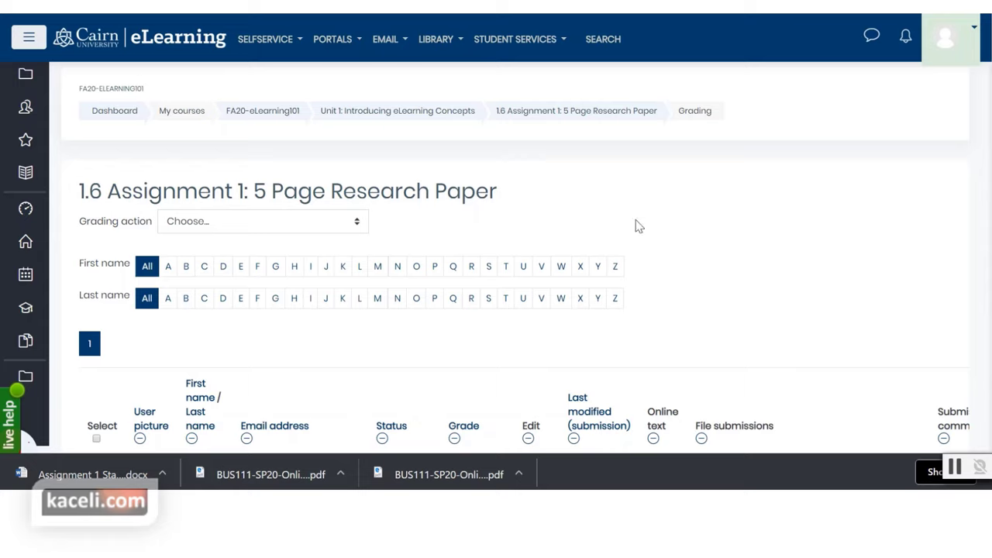
click(299, 229)
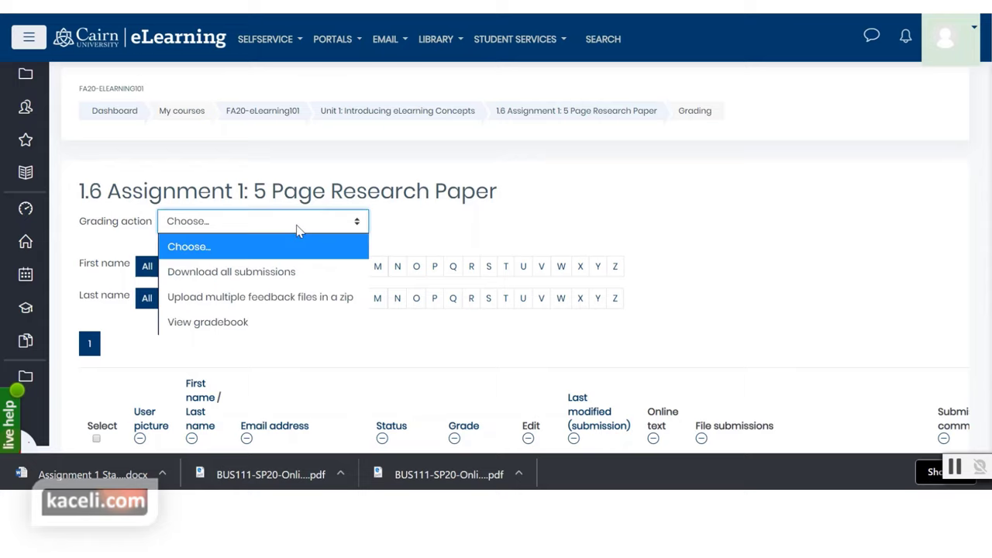
click(271, 278)
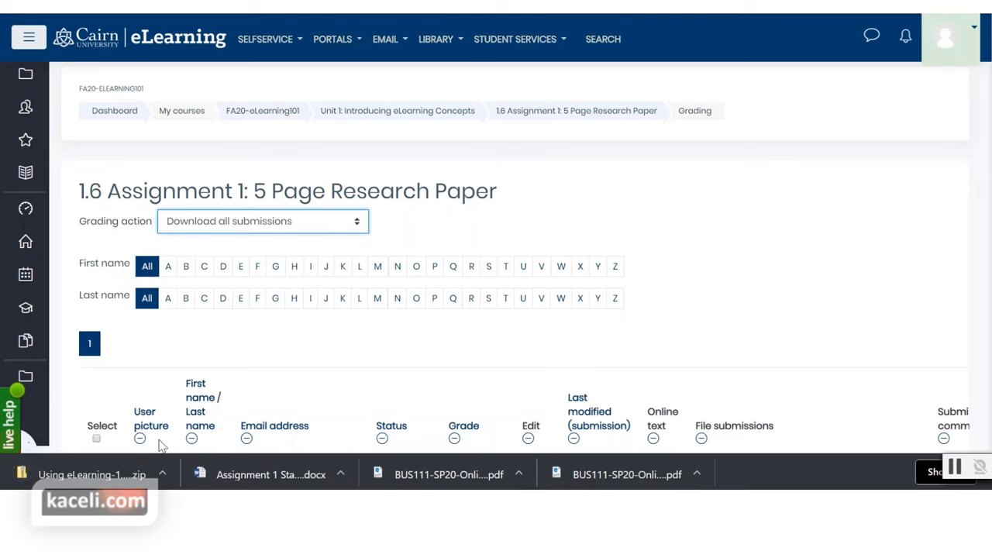
click(116, 474)
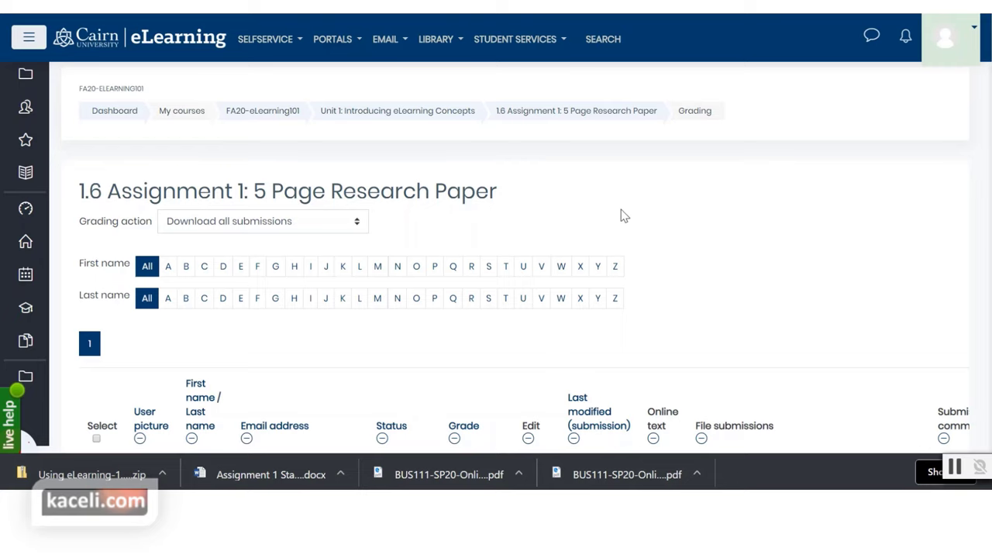
Go to the FA20-eLearning101 course, open its grades and examine the grader report across all grade categories
scroll(702, 223, down, 3)
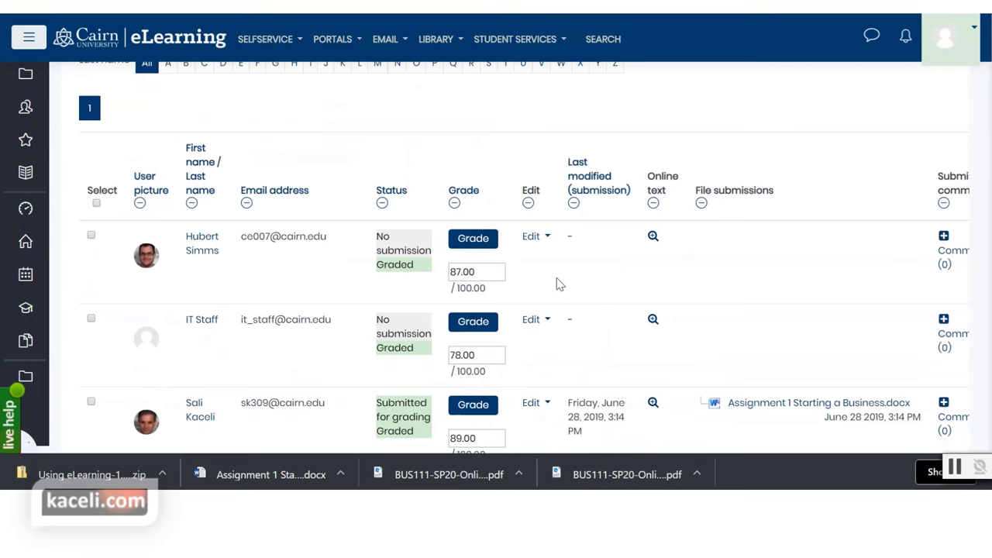
scroll(351, 118, up, 3)
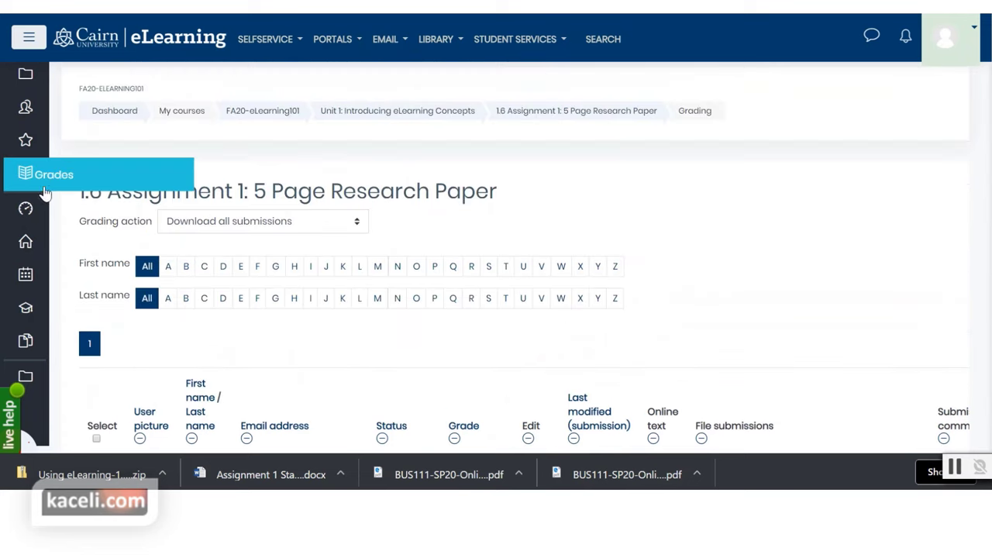
click(264, 113)
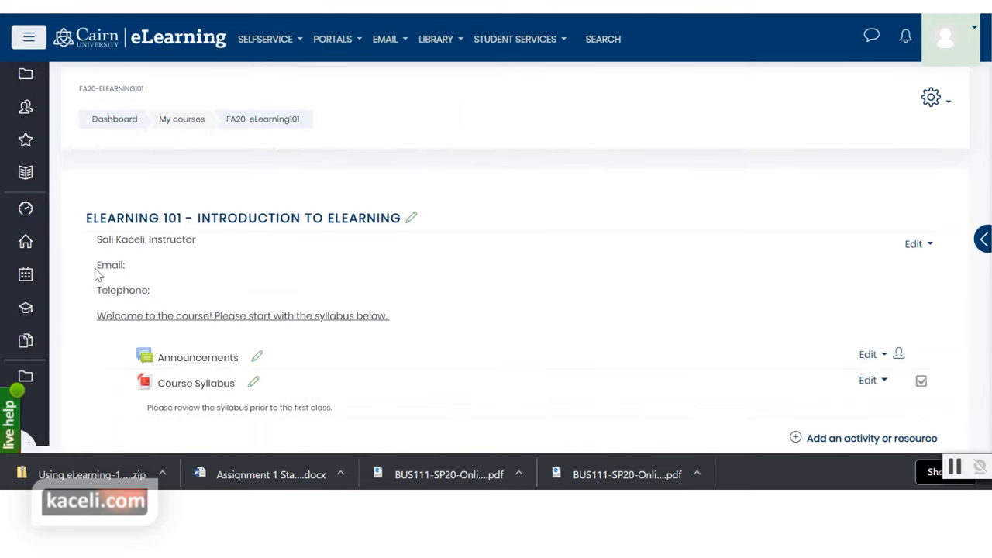
click(27, 177)
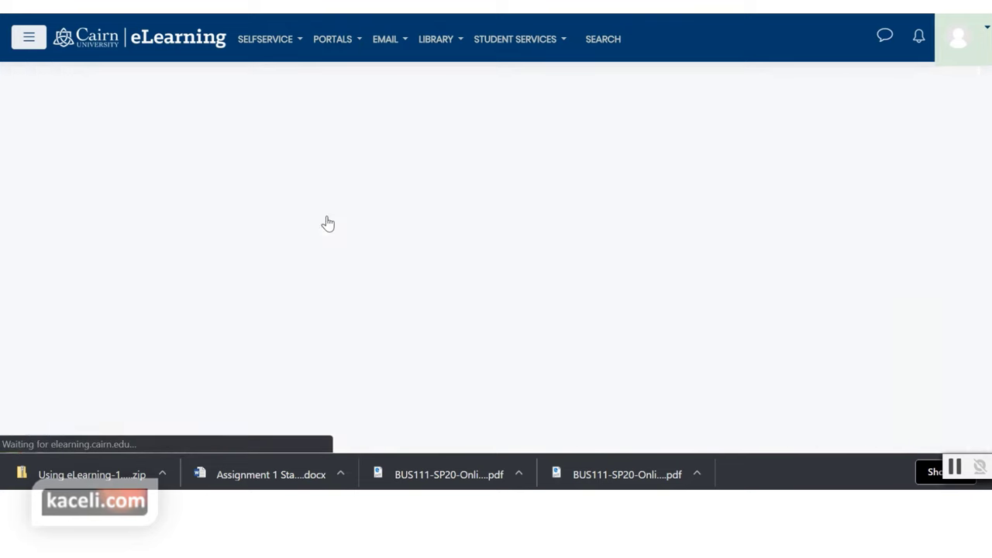
scroll(371, 295, down, 2)
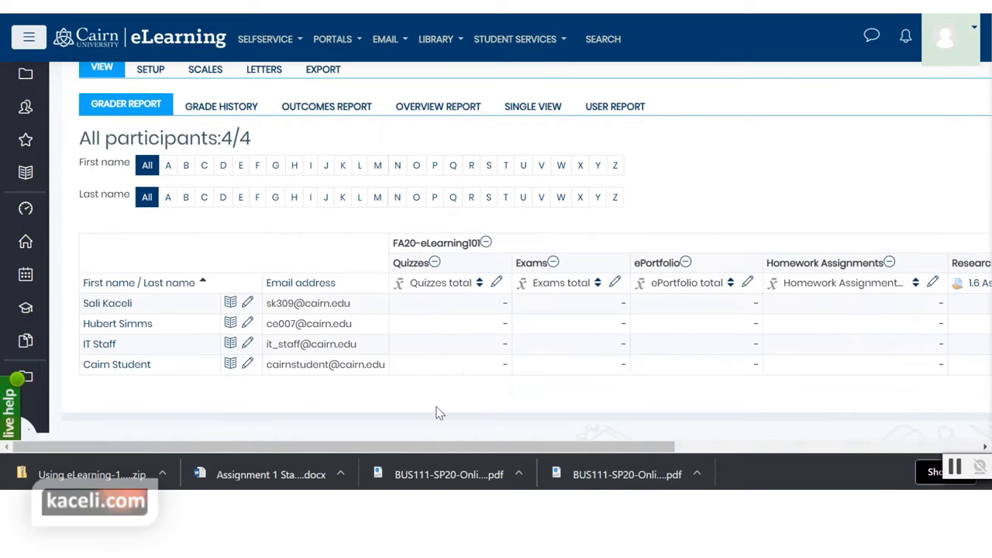
drag(629, 449, 862, 447)
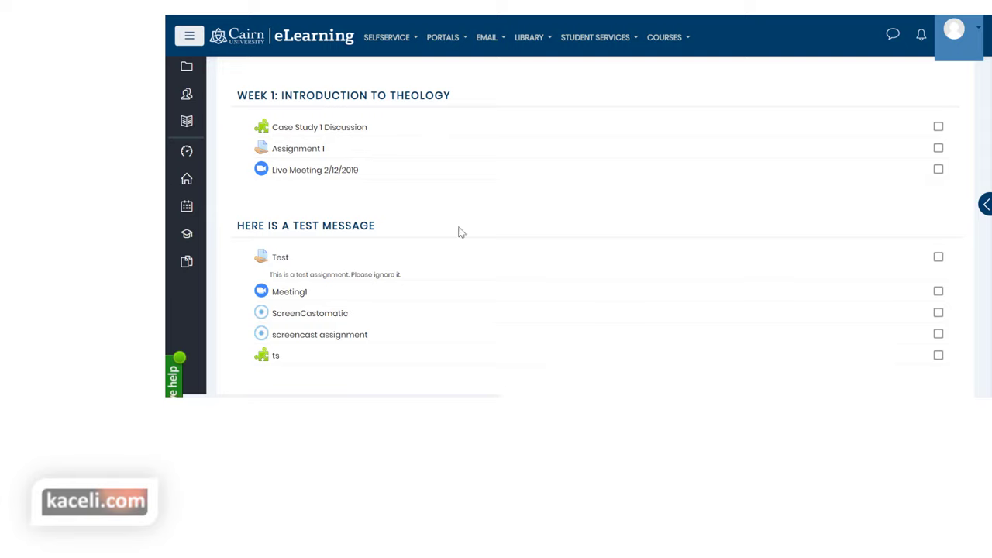
View all submissions of Assignment 1 under Week 1, open the submitted Paper 1.docx for grading and show its page 2
click(302, 152)
scroll(442, 231, down, 3)
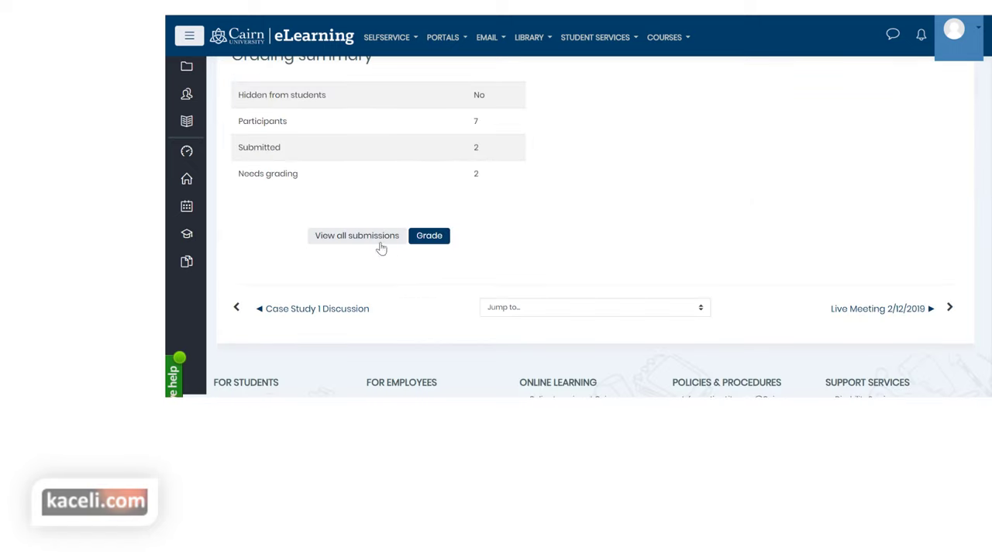
click(380, 246)
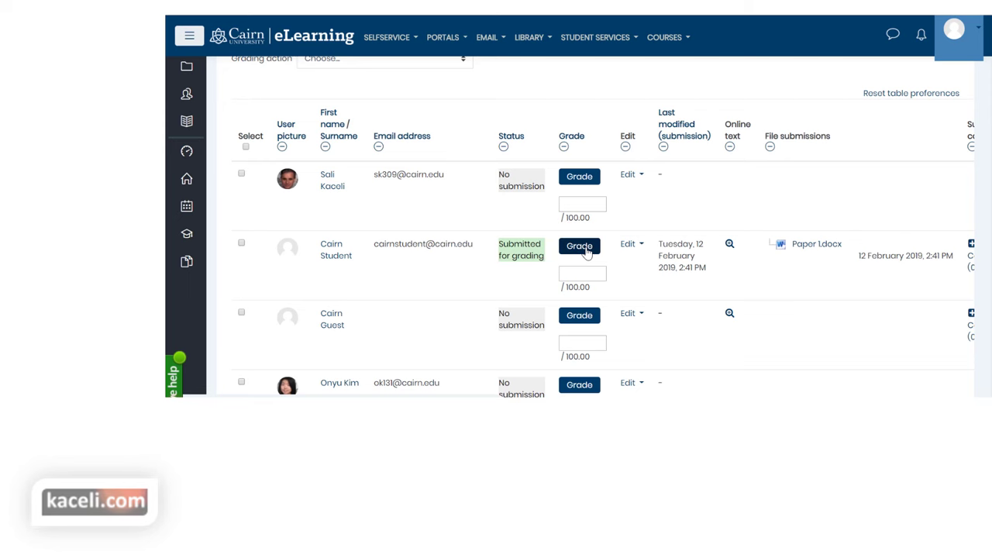
click(583, 246)
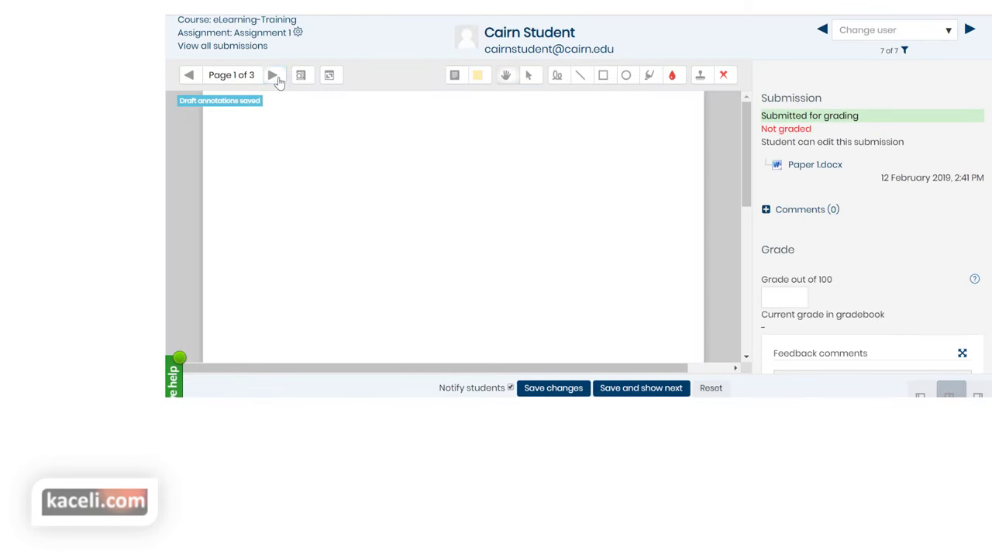
click(273, 76)
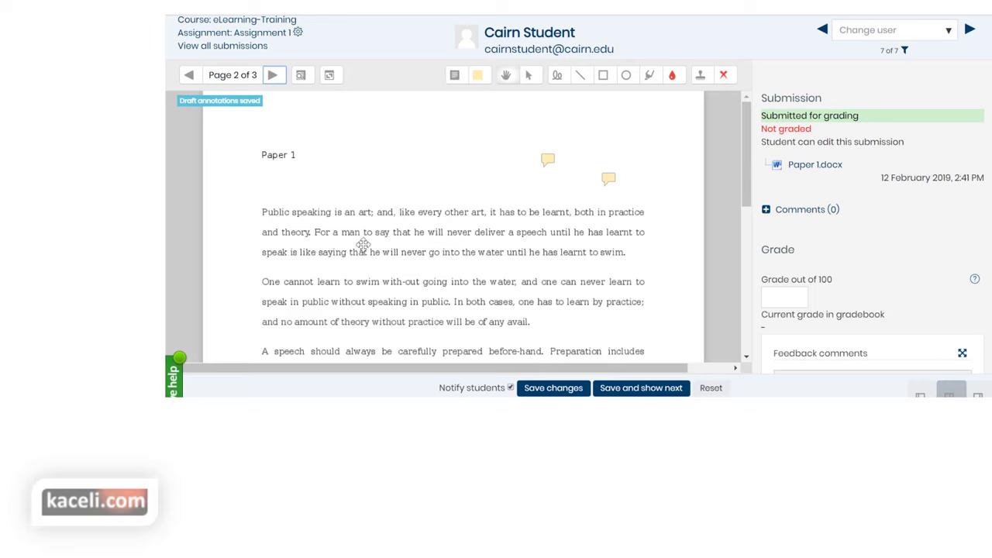
Draw an empty comment box beside the Paper 1 heading on page 2 of the submission
click(454, 75)
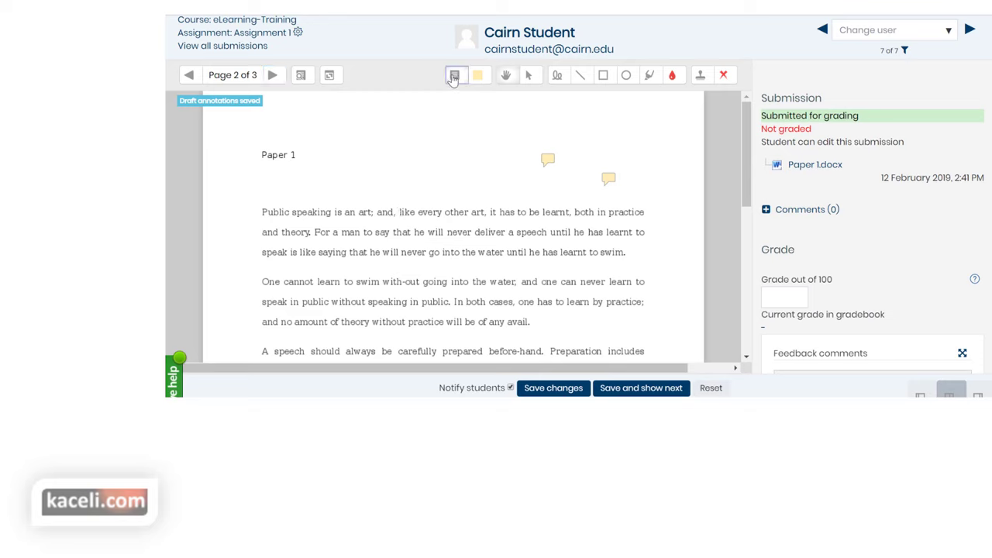
drag(345, 134, 468, 183)
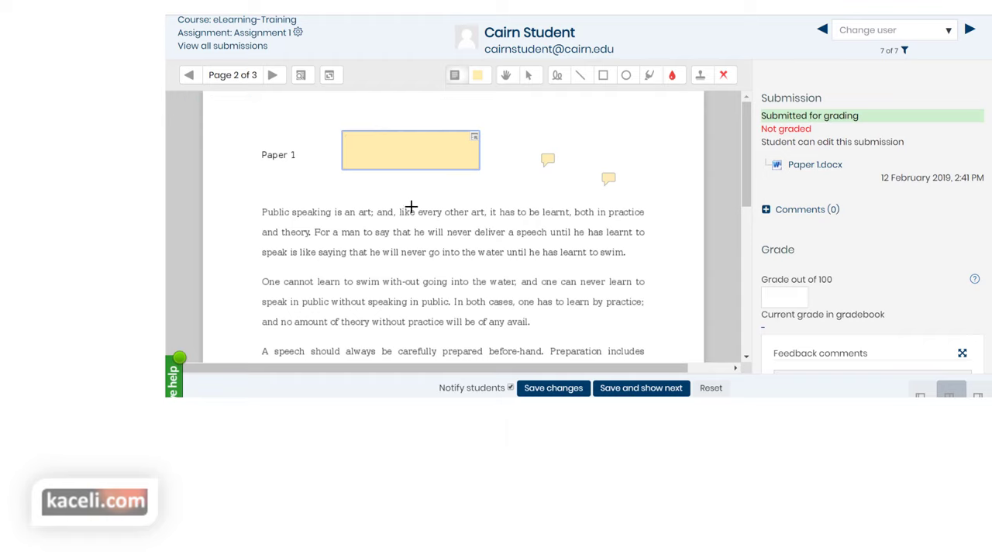
Enter 89 as the grade out of 100 for the student's submission
click(793, 296)
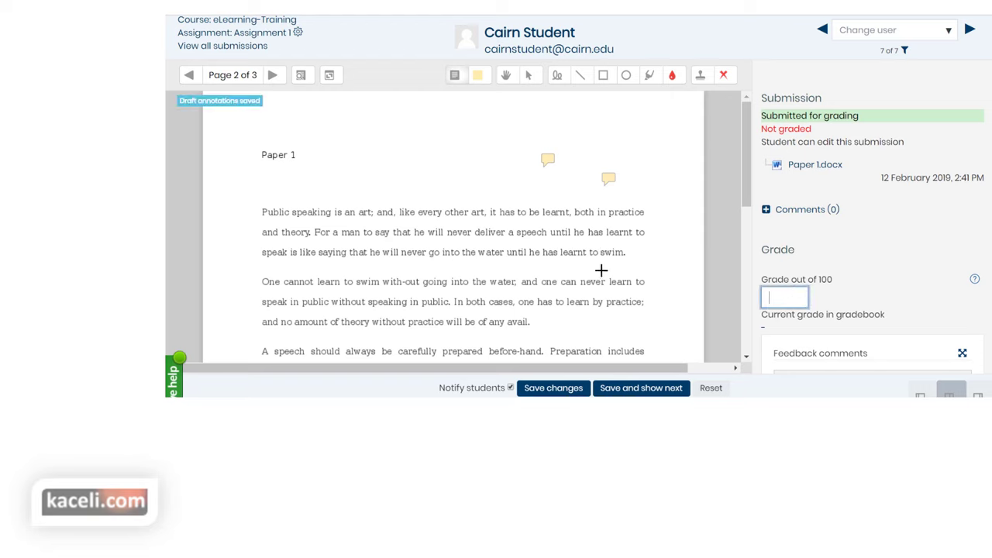
scroll(593, 279, down, 6)
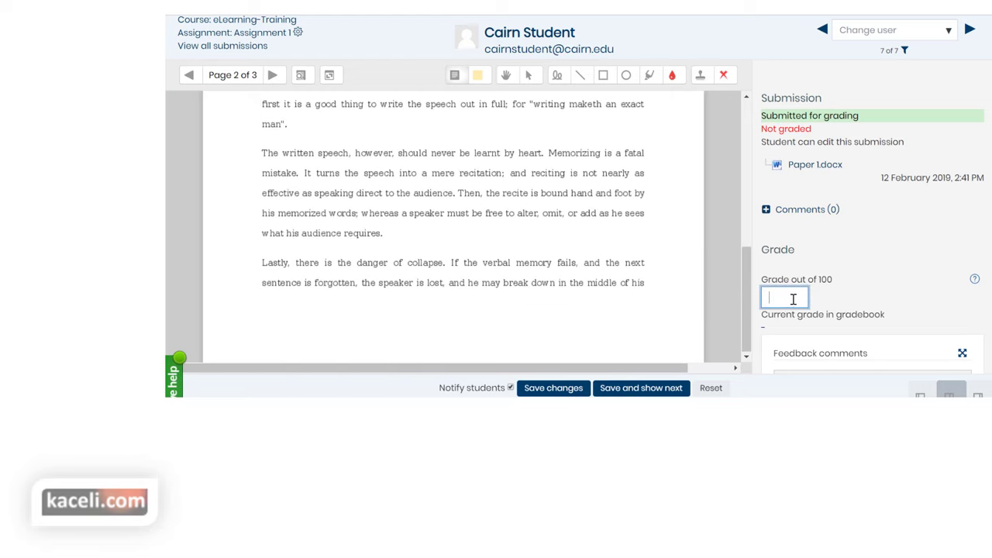
scroll(793, 298, down, 1)
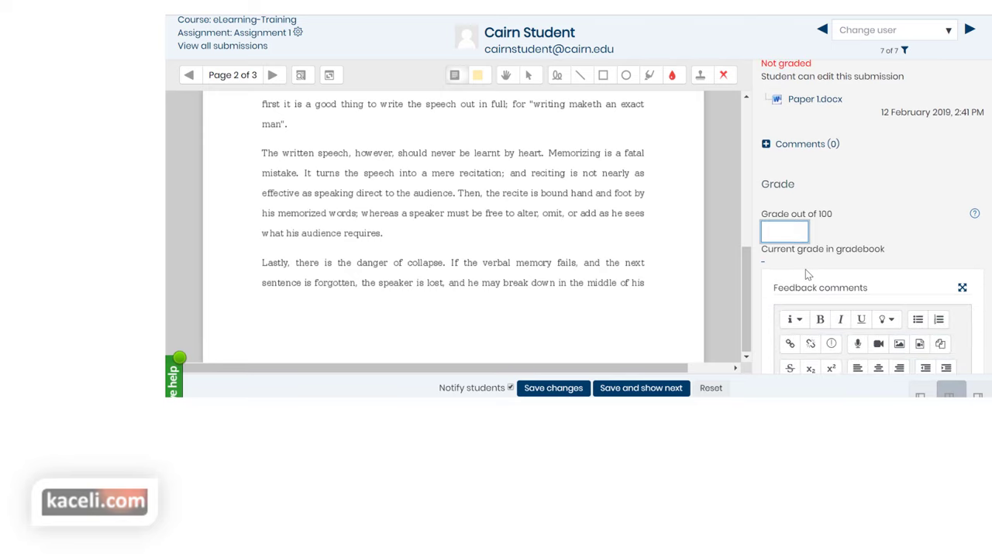
text(89)
Record a short video message for the feedback comments and stop the recording
scroll(833, 236, down, 2)
scroll(811, 320, down, 1)
click(808, 322)
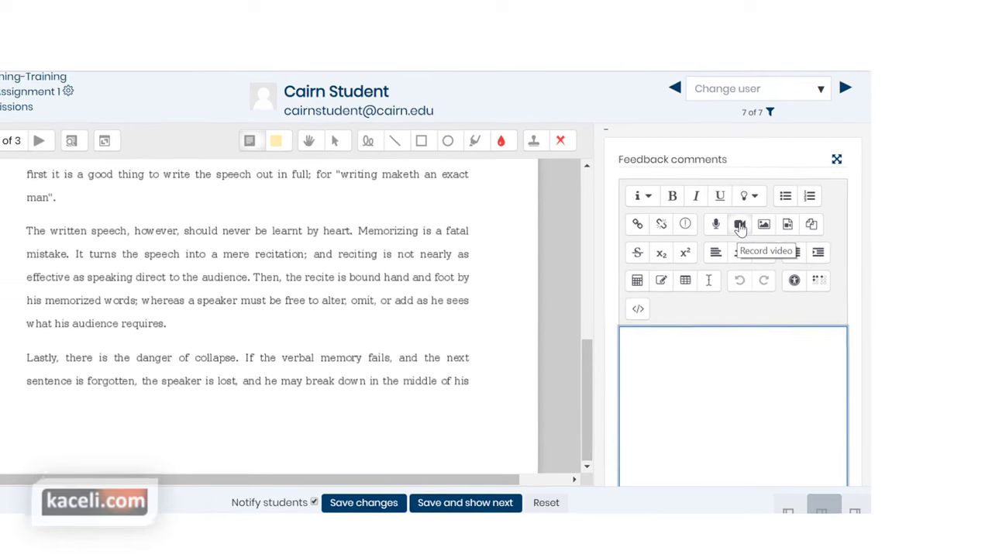
click(696, 243)
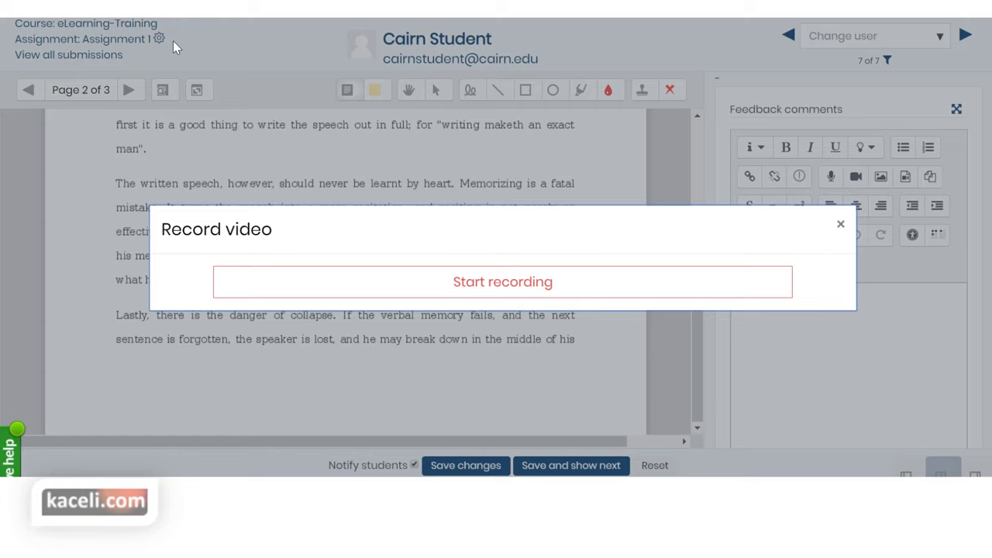
click(481, 289)
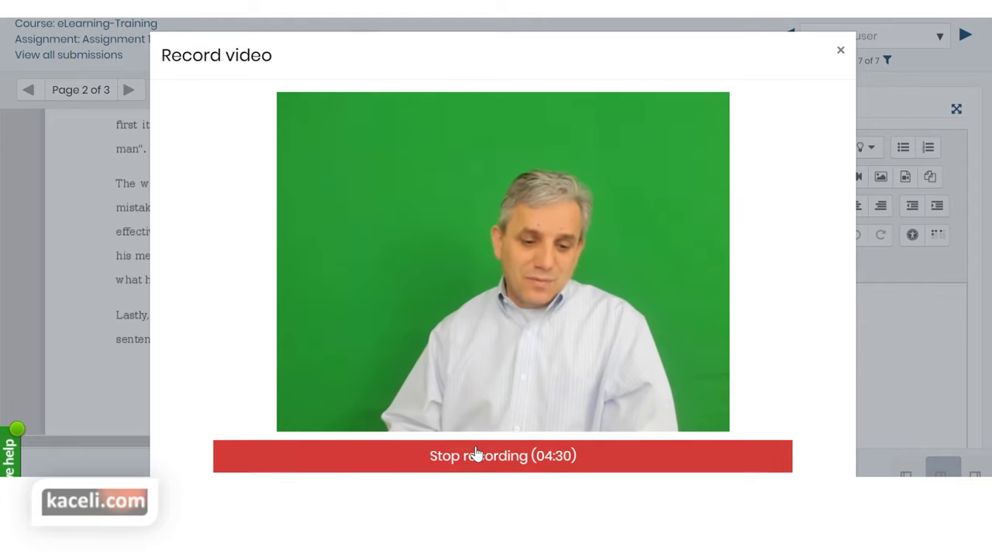
click(475, 457)
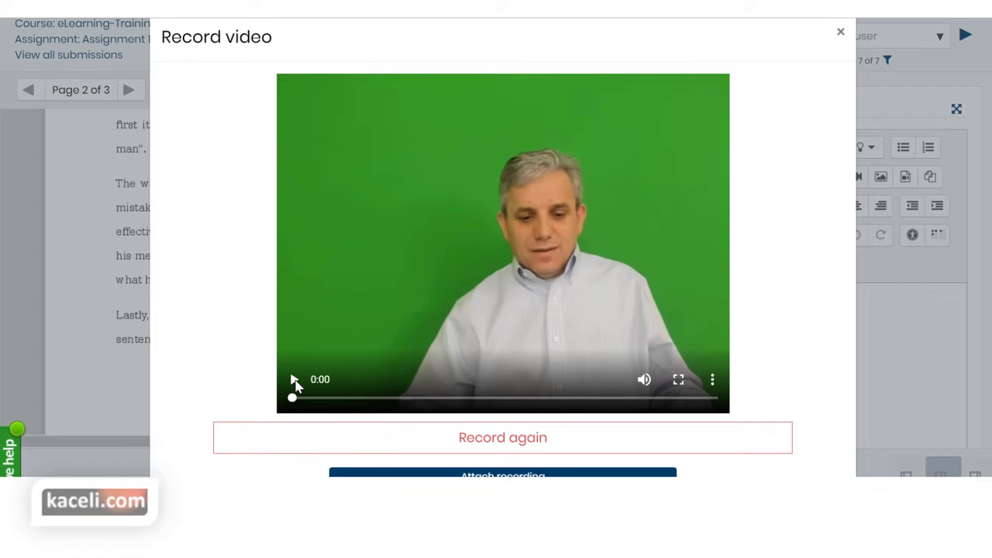
Preview the start of the recorded video and attach the recording to the feedback comments
click(294, 379)
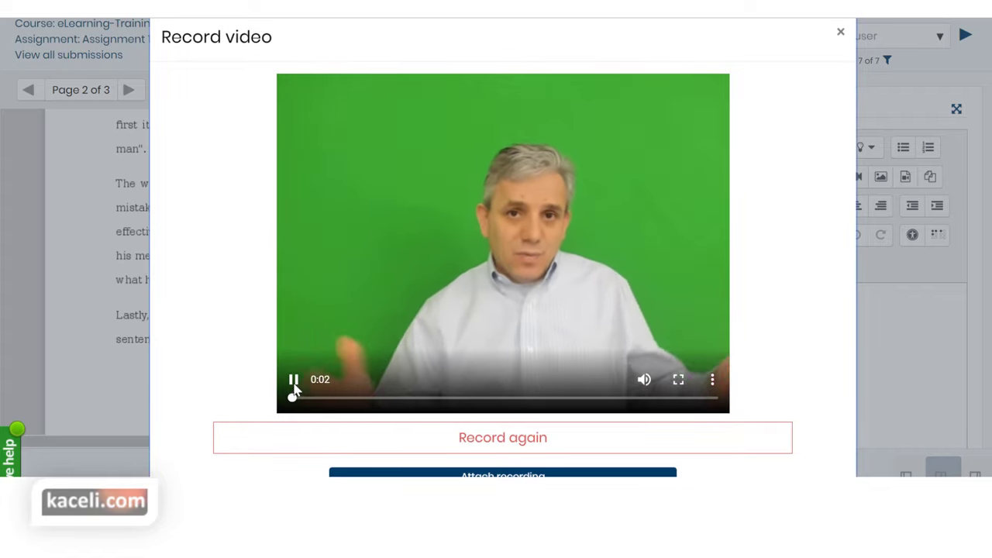
click(294, 382)
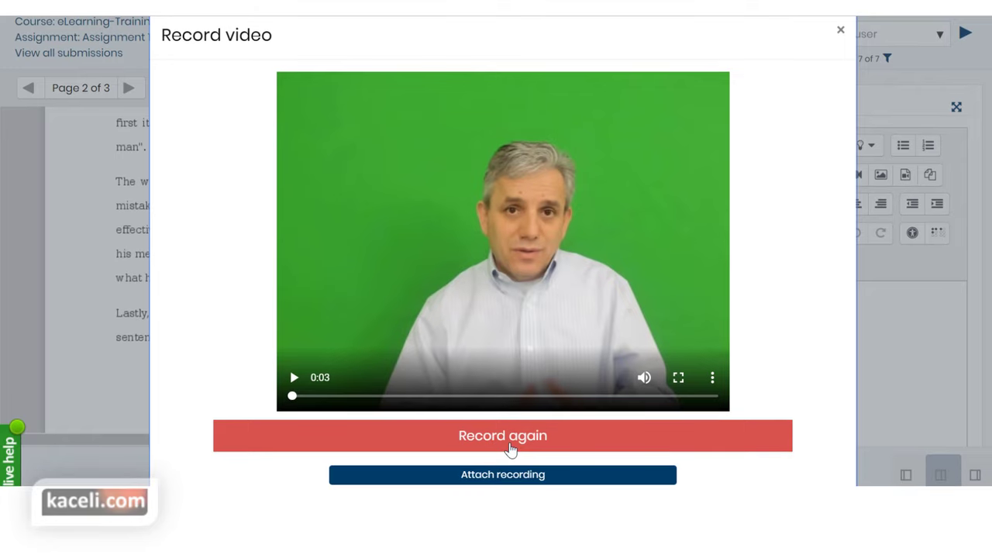
click(481, 480)
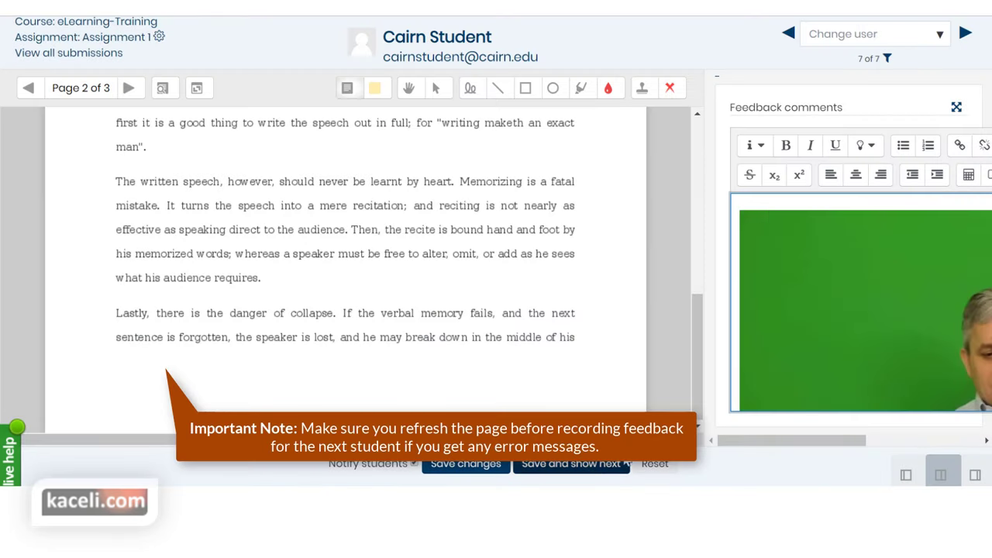
Save the grade and video feedback and continue to the next student
scroll(890, 311, down, 1)
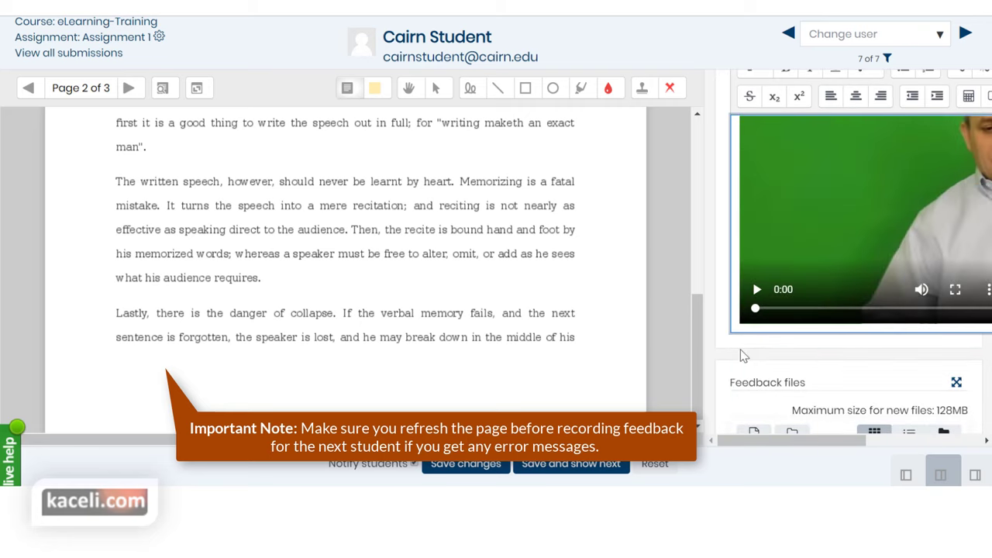
click(540, 468)
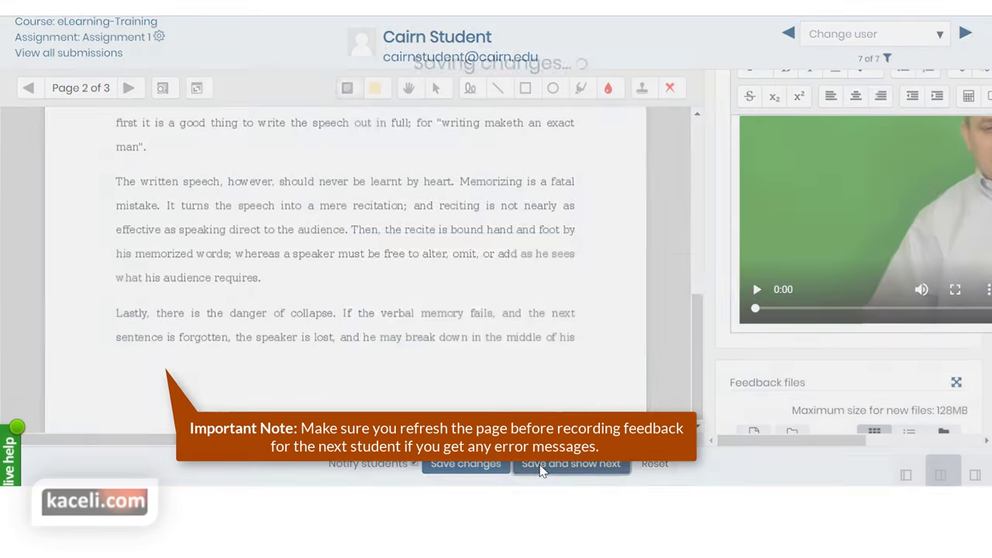
click(384, 338)
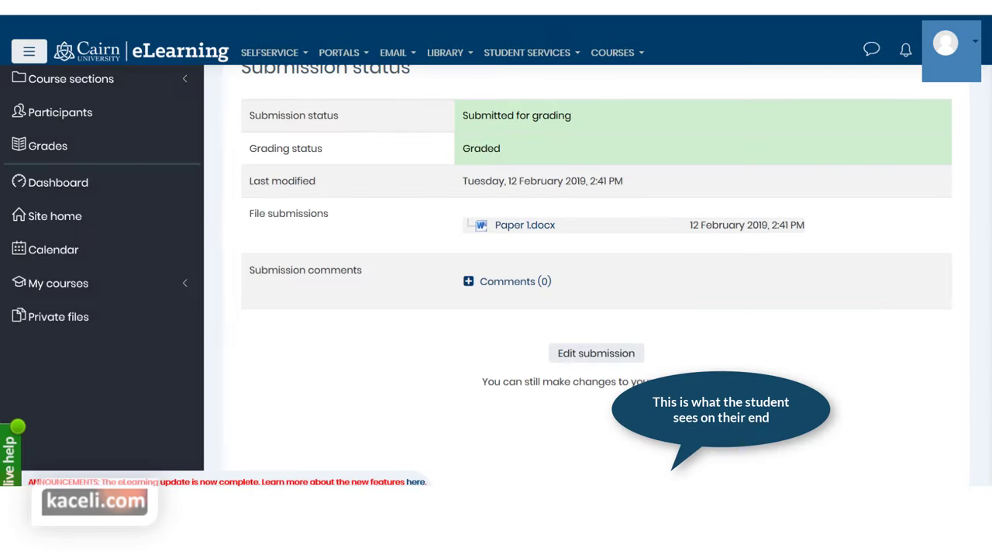
In the student's view, return to the eLearning-Training course and open Assignment 1 under Week 1: Introduction to Theology
scroll(305, 447, up, 3)
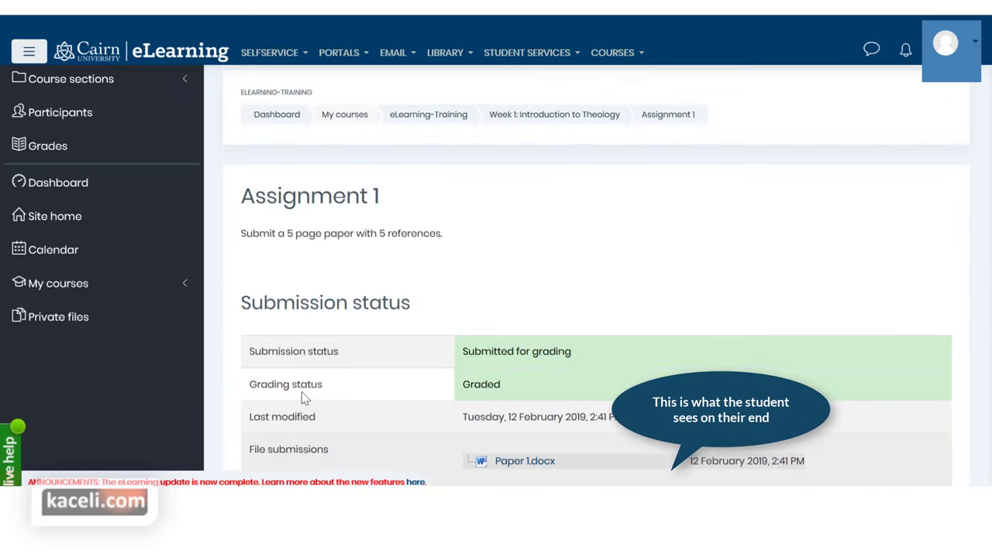
click(433, 116)
scroll(358, 360, down, 5)
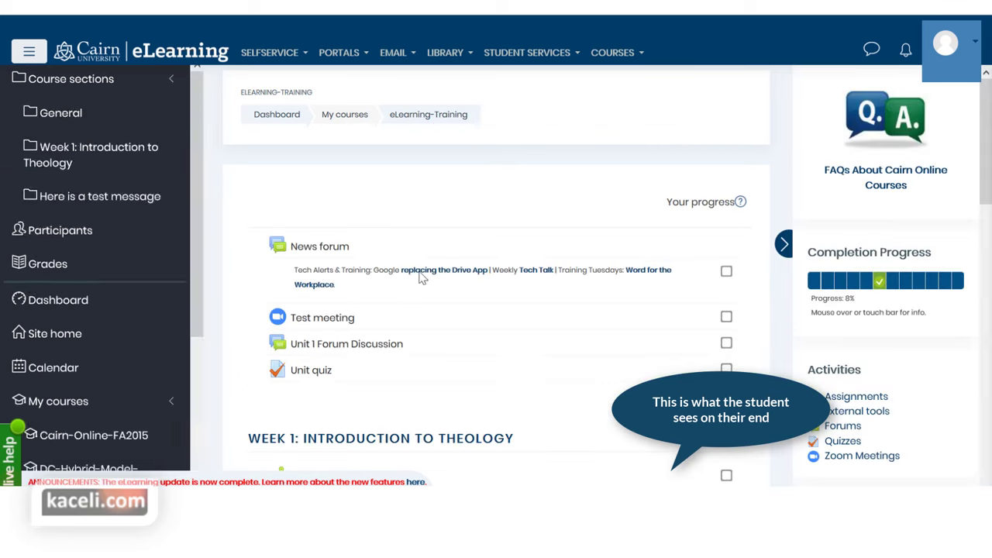
click(314, 270)
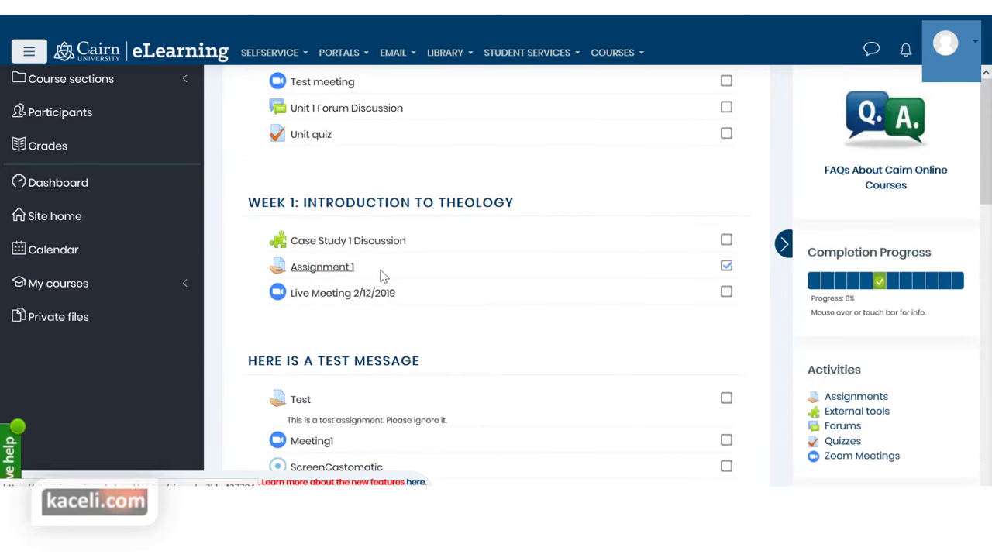
Examine the assignment's grading status and feedback section, and play part of the feedback video
scroll(423, 322, down, 3)
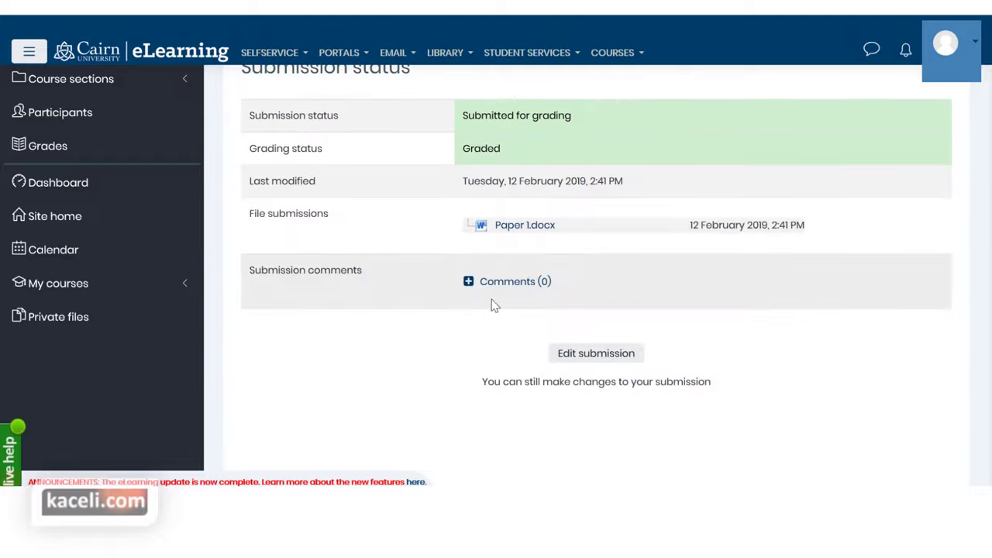
drag(511, 153, 456, 148)
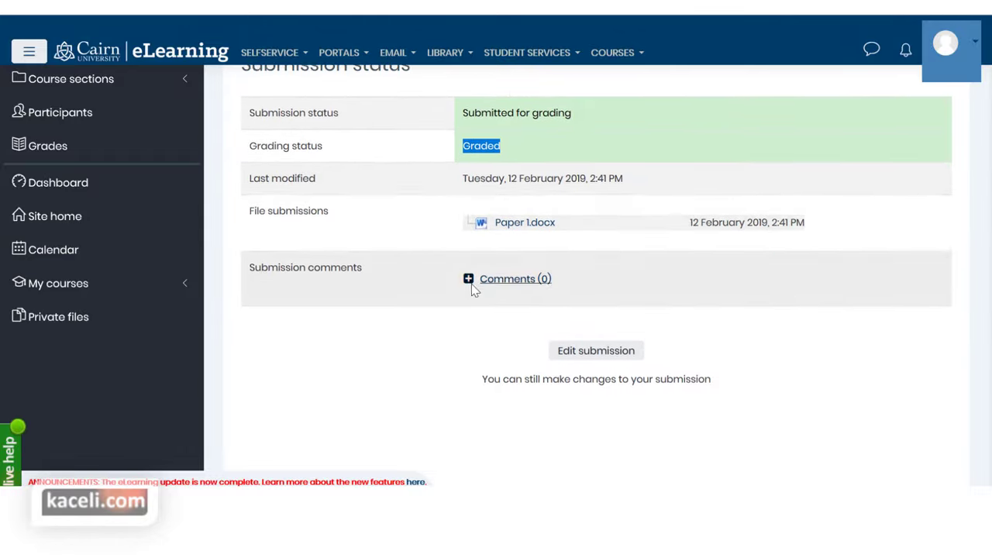
scroll(465, 287, down, 4)
scroll(480, 293, down, 2)
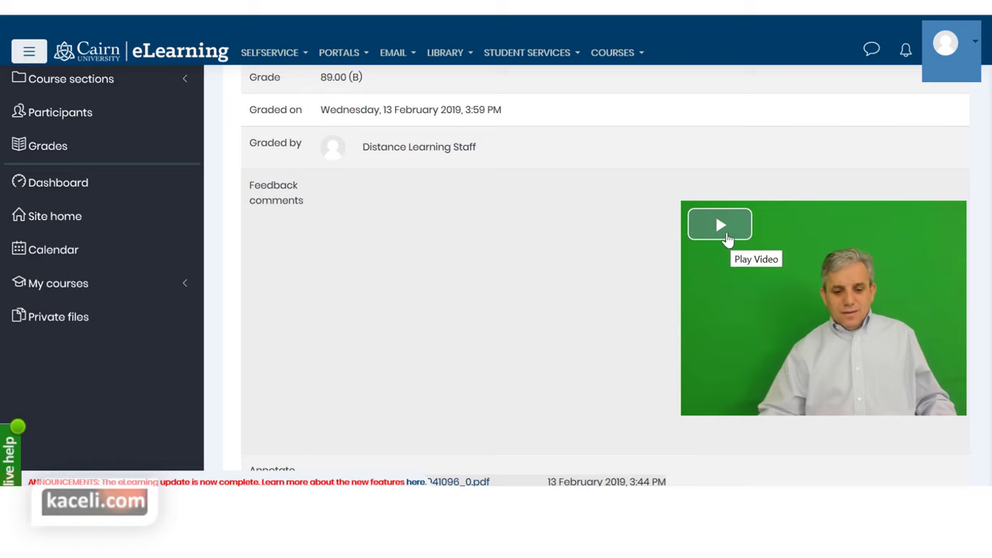
click(721, 227)
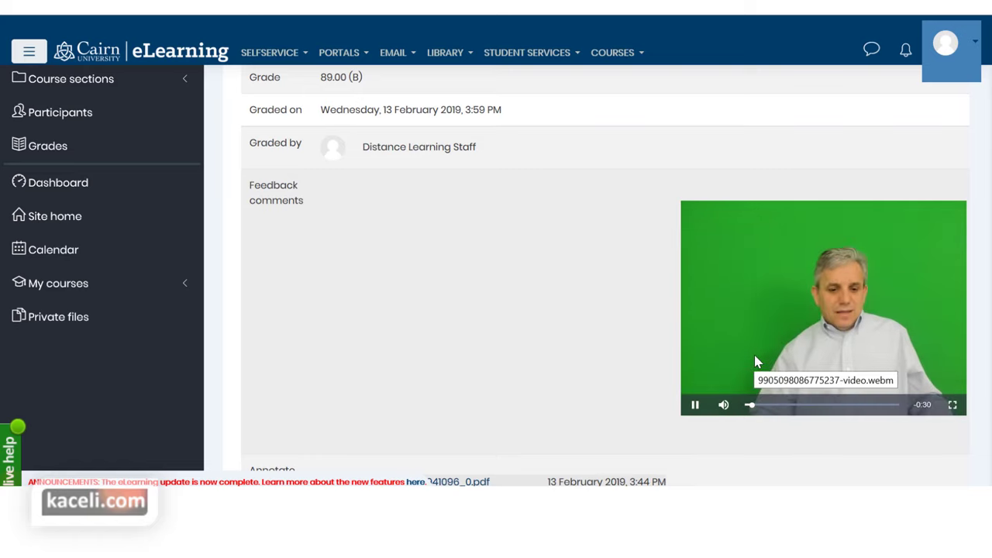
click(699, 412)
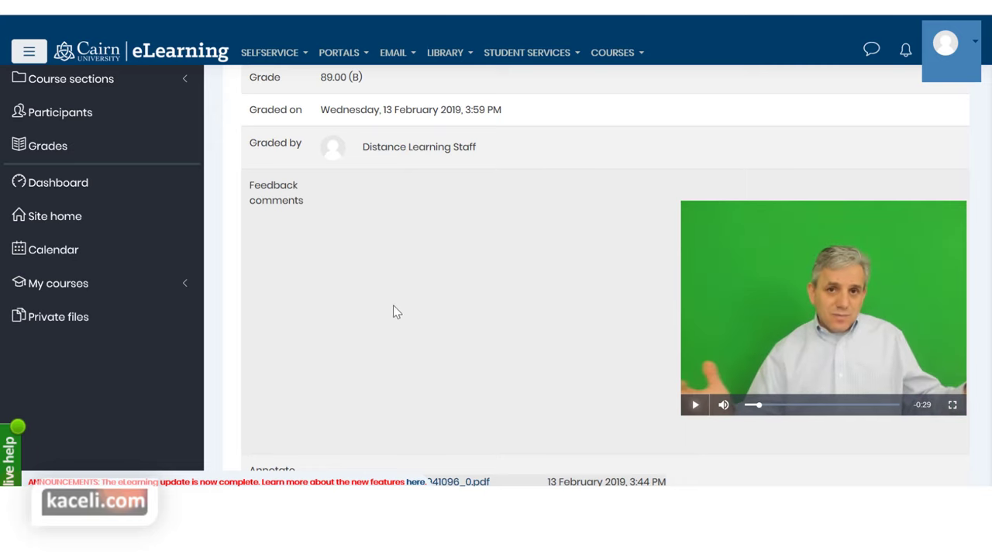
Open the student's course grades and examine the Assignment 1 grade and video feedback in the user report
scroll(384, 322, up, 4)
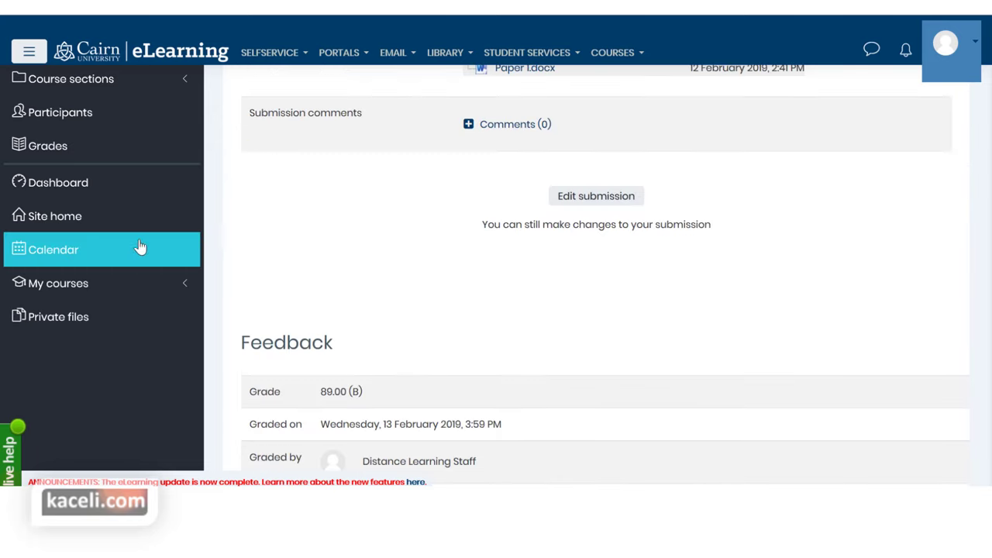
click(87, 155)
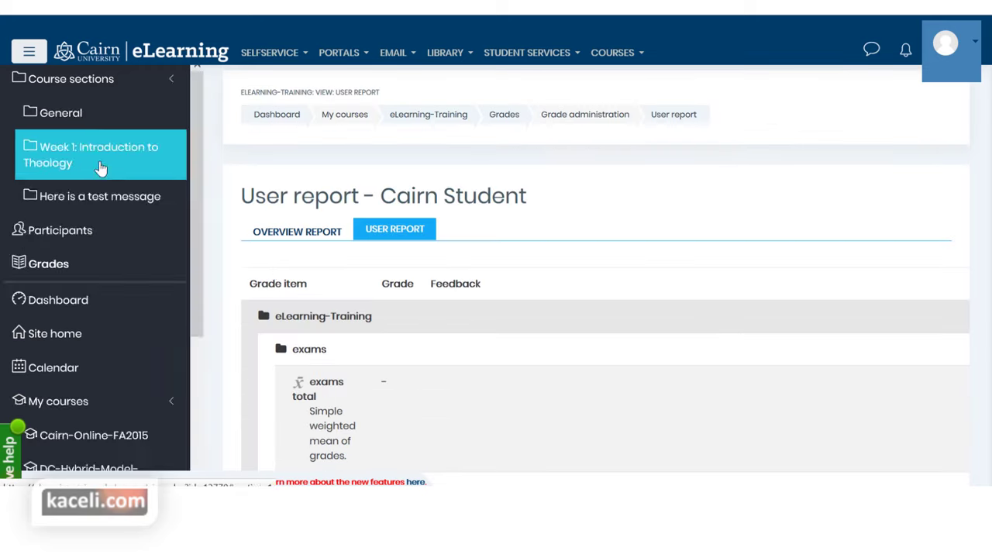
scroll(481, 312, down, 7)
scroll(495, 327, down, 8)
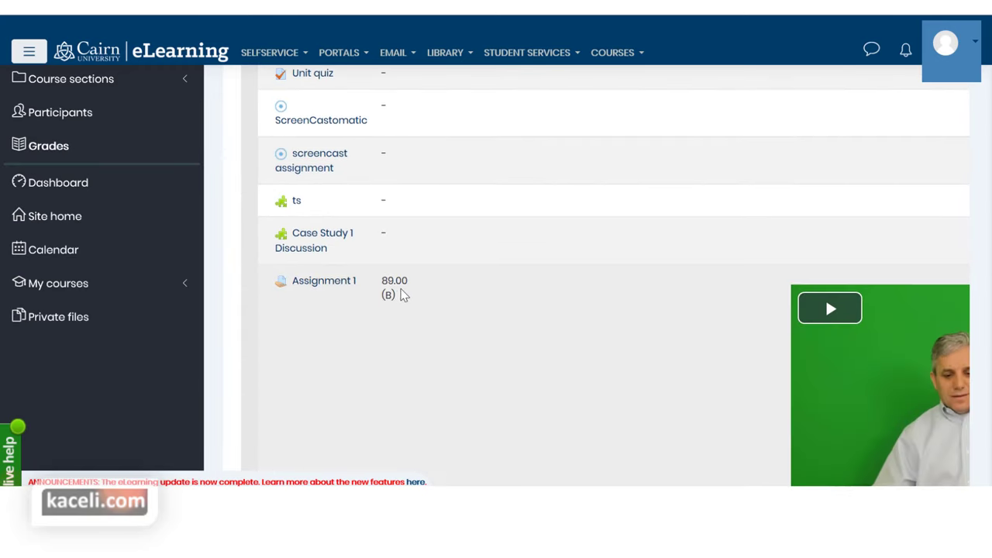
drag(404, 299, 379, 281)
scroll(798, 356, down, 2)
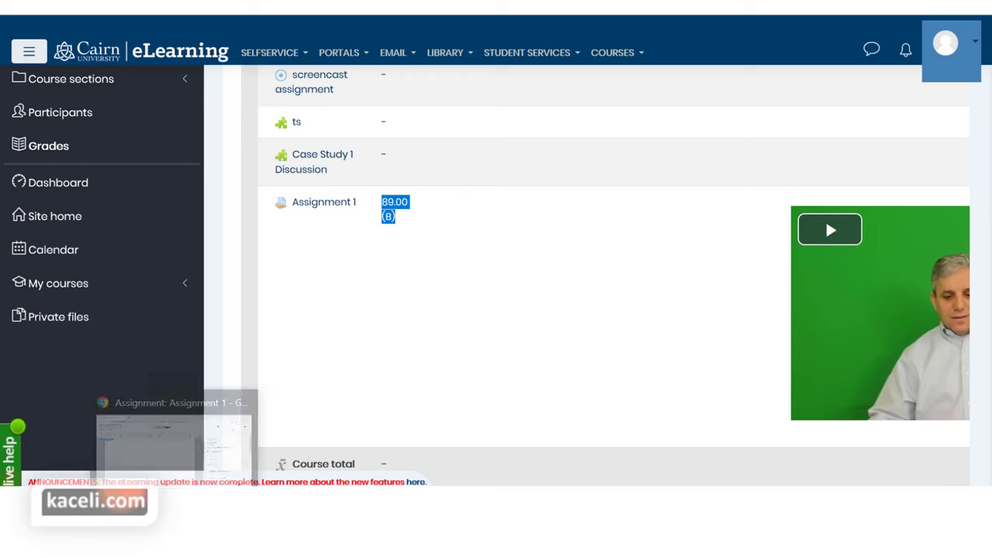
Switch back to the Assignment 1 grading window, return to the previously graded student and delete the video from the feedback comments
click(175, 442)
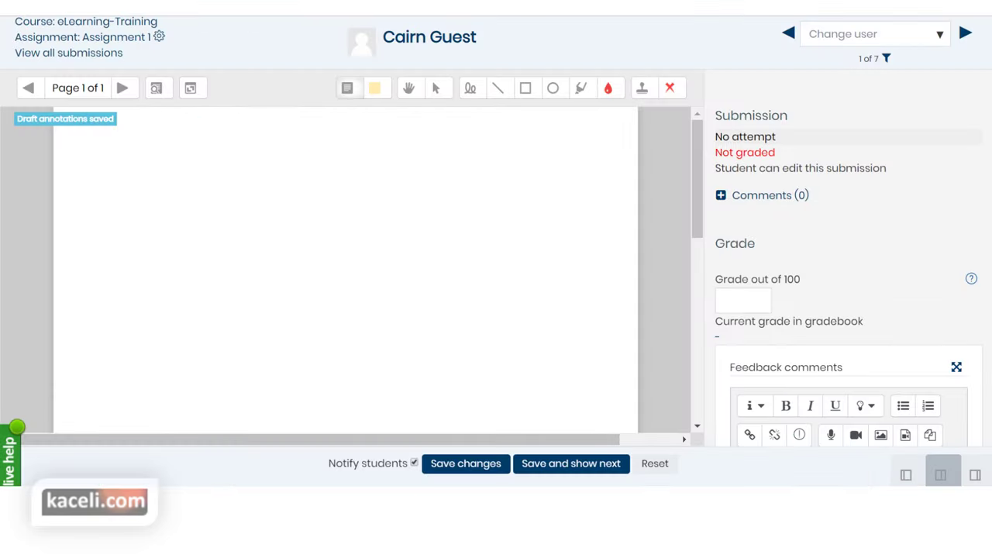
click(786, 33)
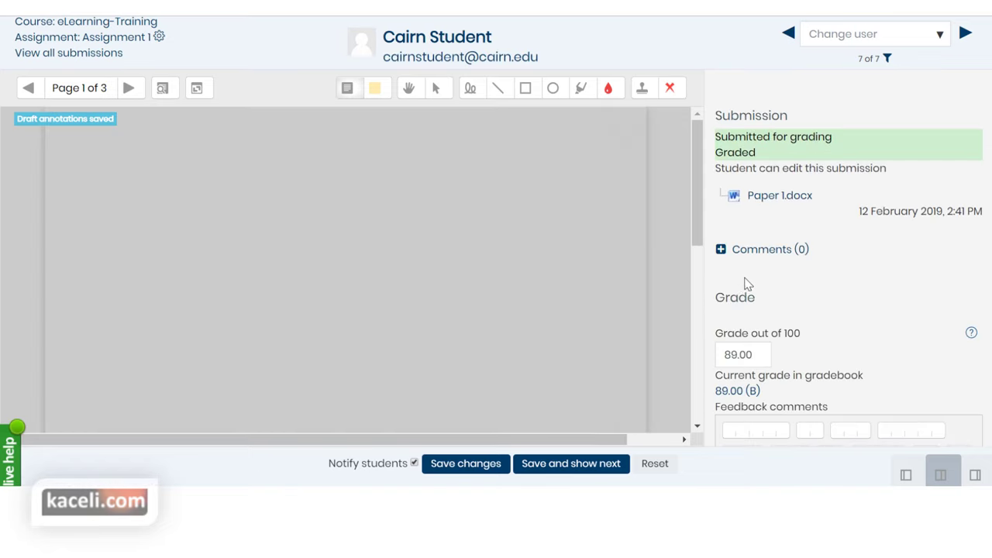
scroll(853, 329, down, 4)
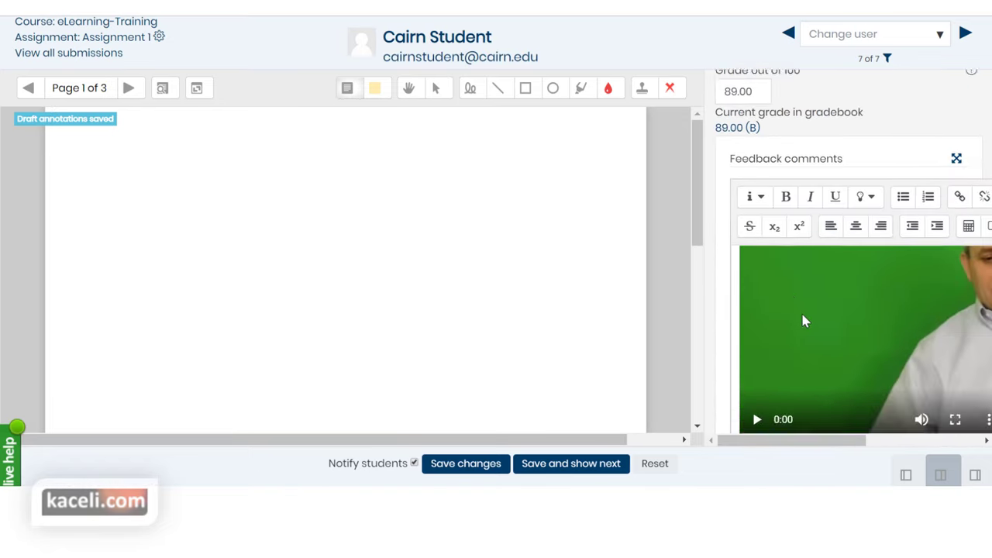
scroll(800, 311, down, 3)
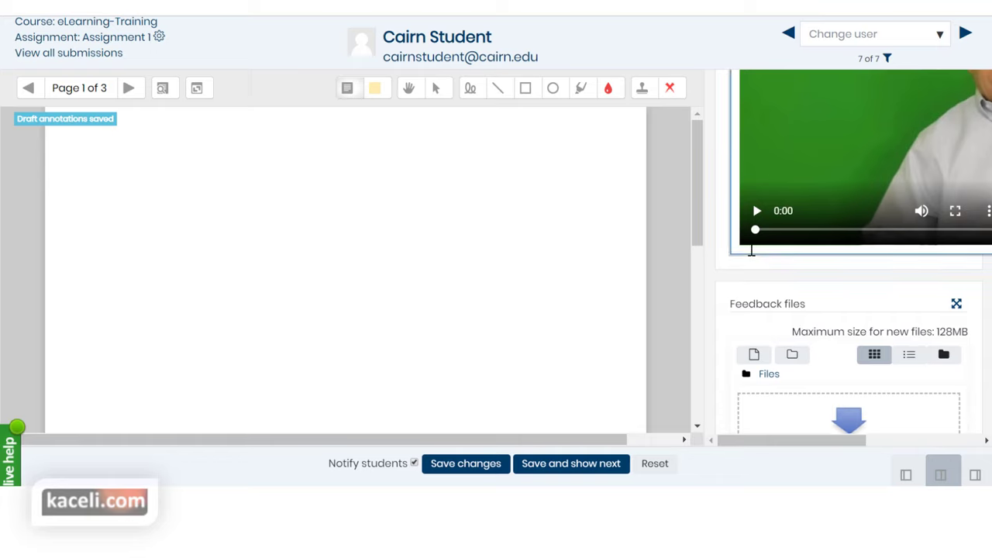
key(Delete)
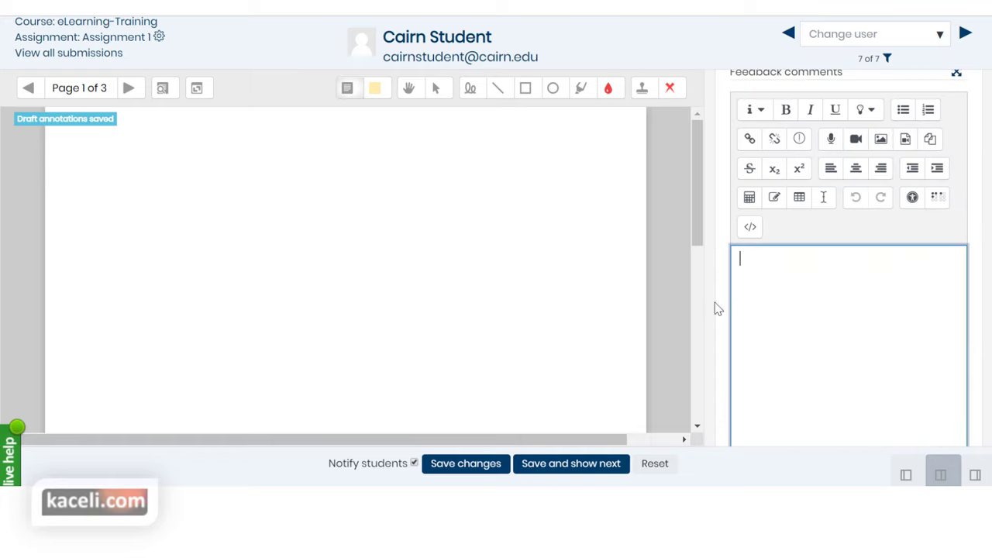
Record a short audio message for the feedback comments and stop the recording
click(831, 141)
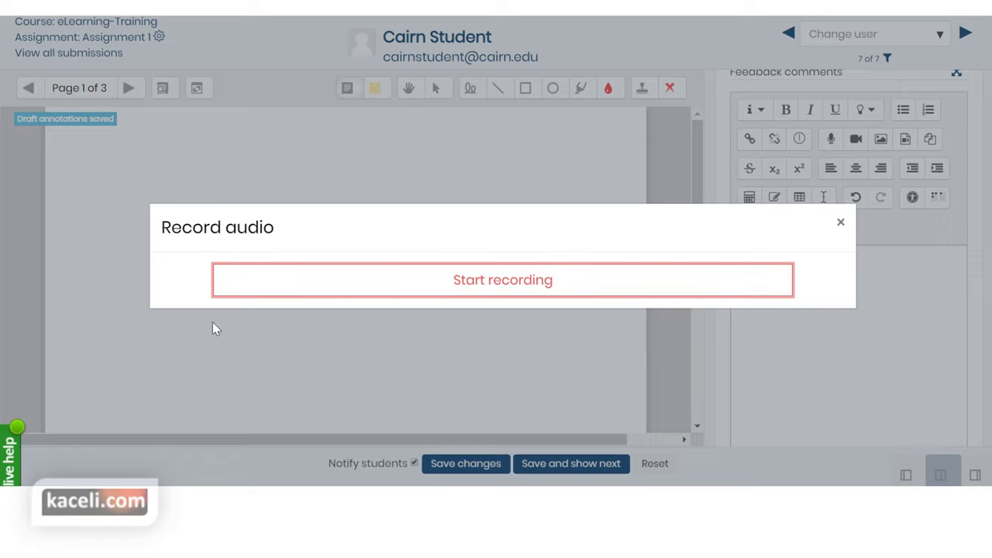
click(498, 288)
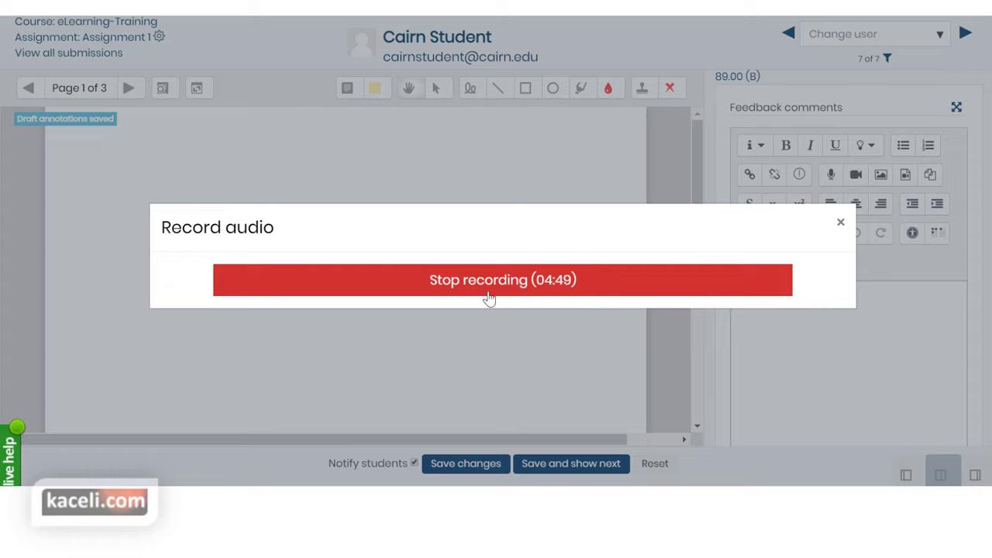
click(459, 287)
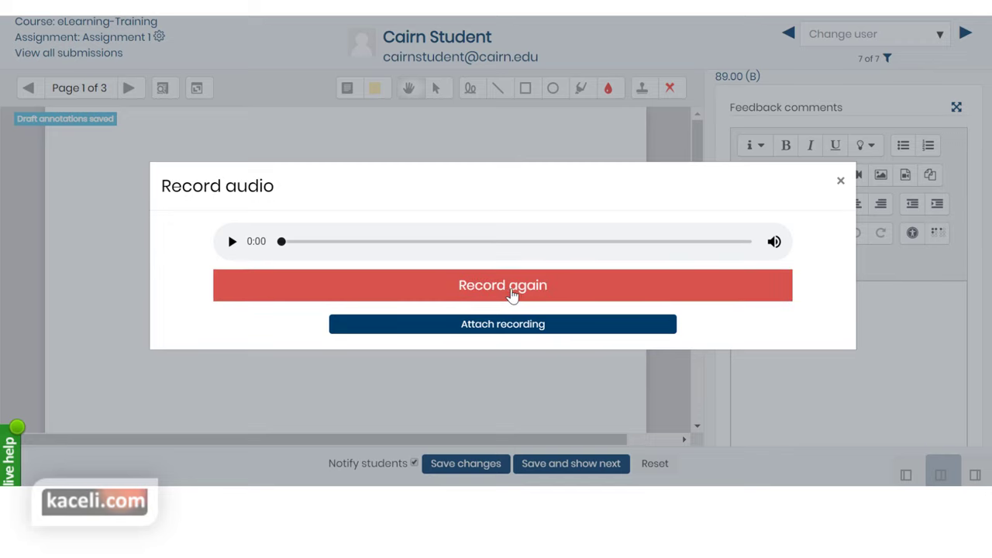
Attach the audio recording to the feedback comments and save the grading changes
click(511, 331)
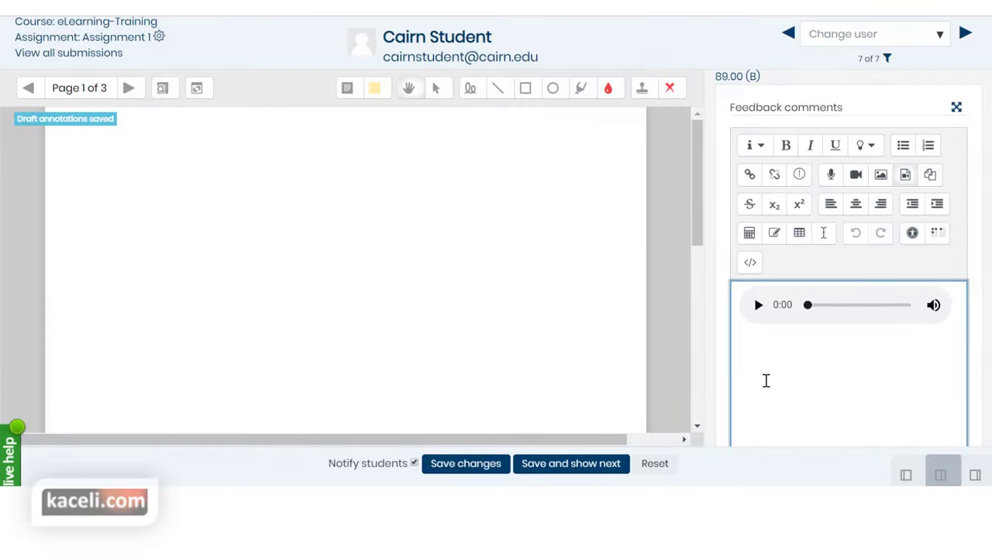
click(477, 468)
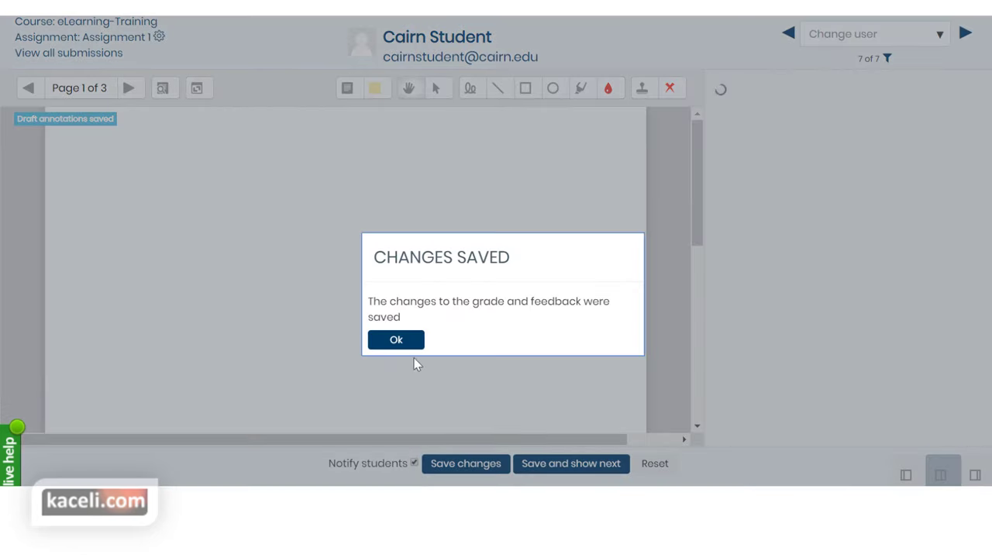
click(412, 341)
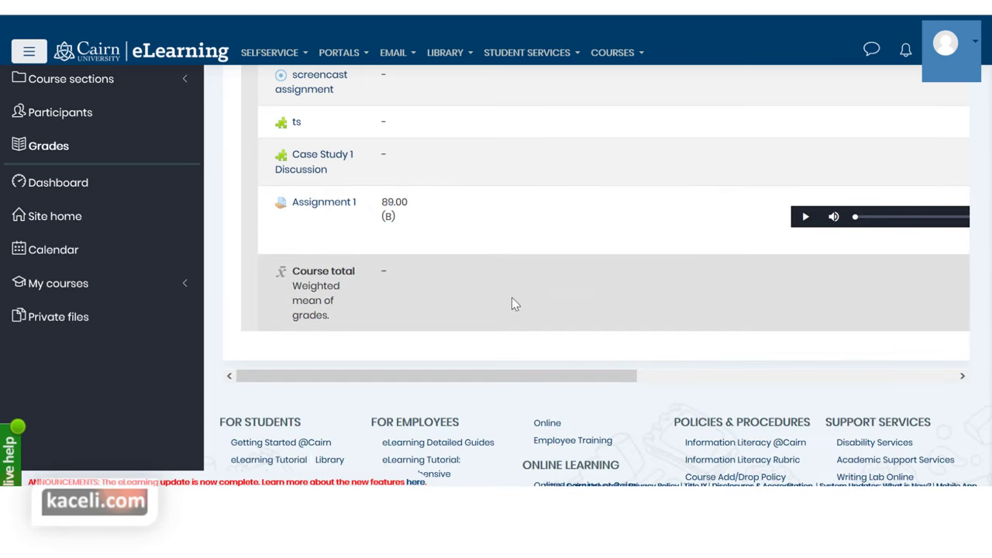
Examine the Assignment 1 grade in the student's user report and play part of its audio feedback
scroll(458, 233, up, 1)
scroll(456, 248, up, 1)
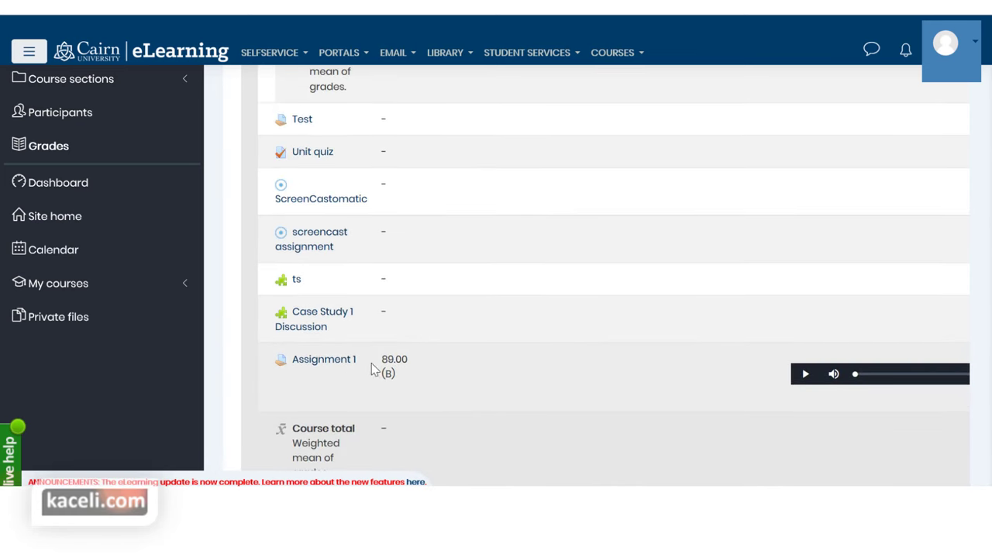
drag(421, 376, 396, 367)
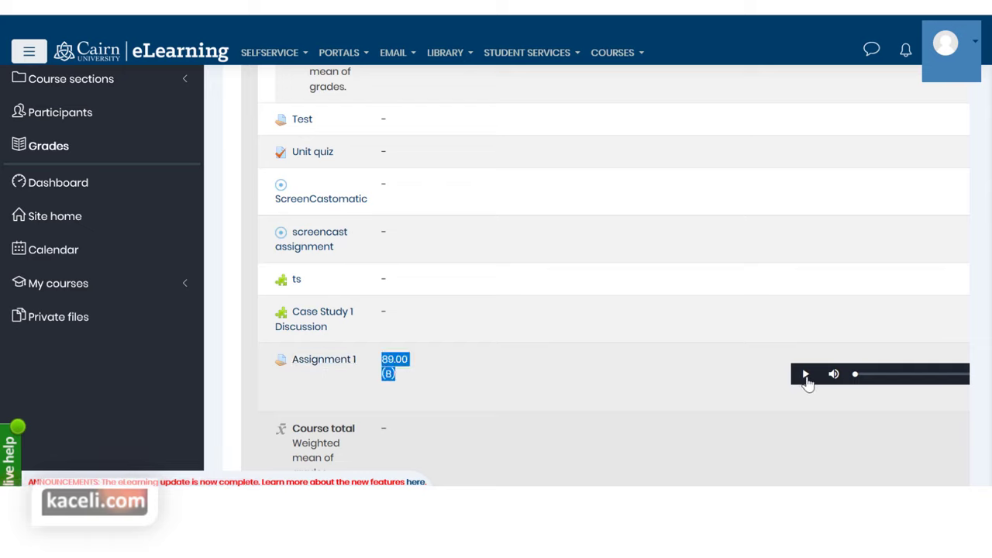
click(805, 375)
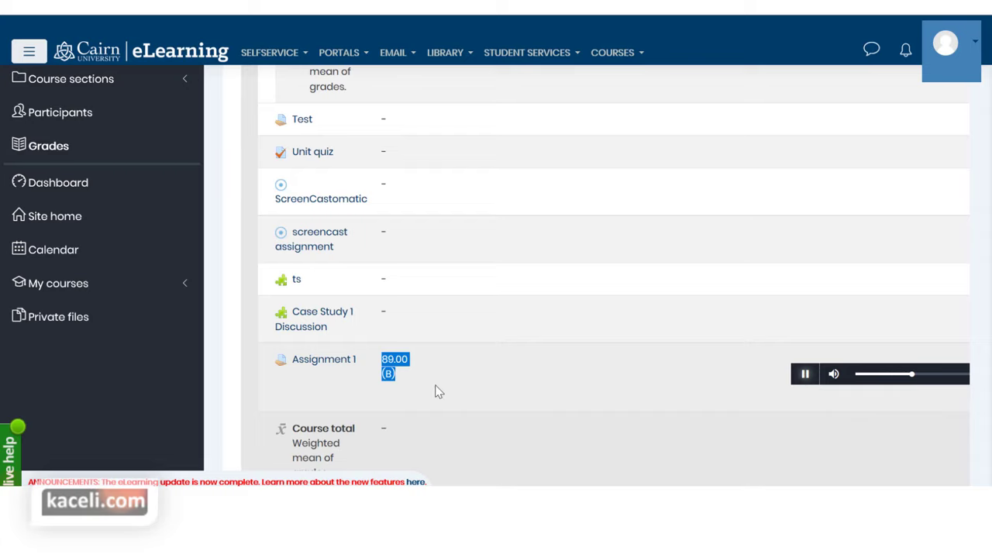
click(806, 375)
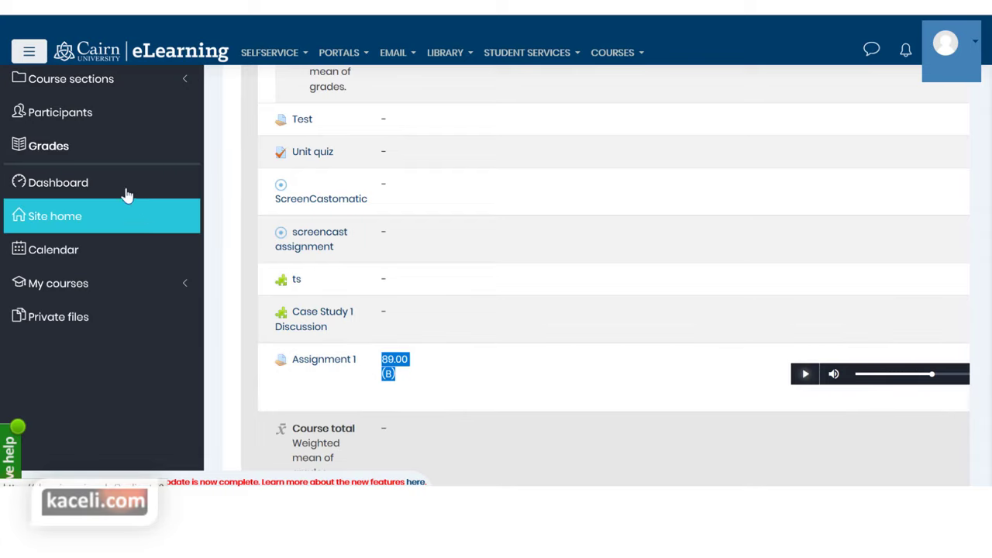
Return to the eLearning-Training course as the student, open Assignment 1 and examine its submission status, grade and feedback comments
scroll(434, 175, up, 15)
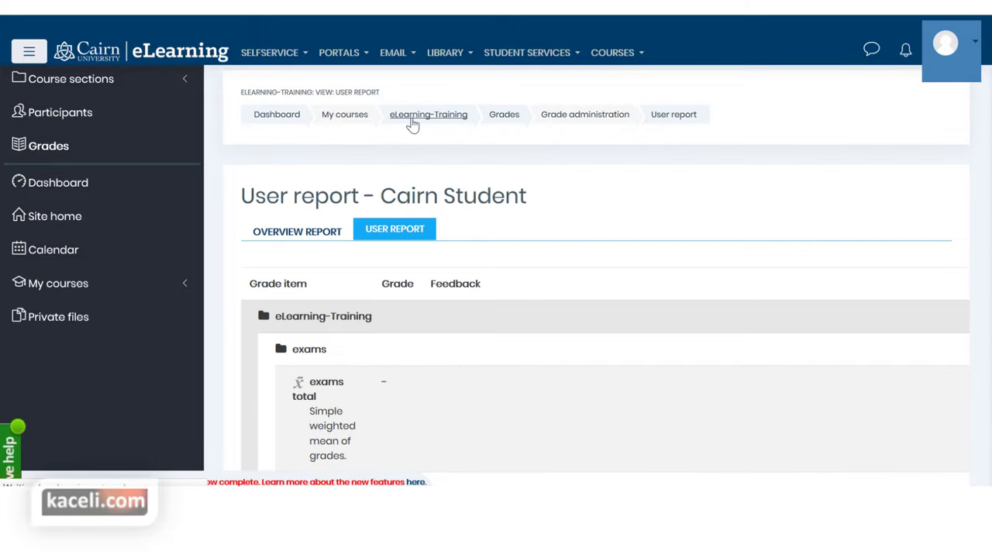
click(409, 124)
scroll(399, 279, down, 1)
scroll(388, 303, down, 3)
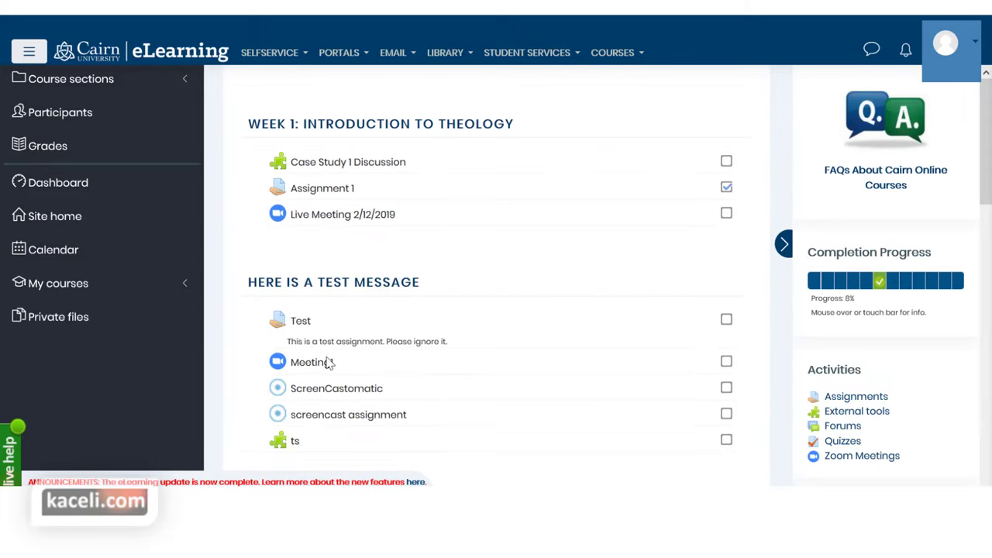
click(341, 194)
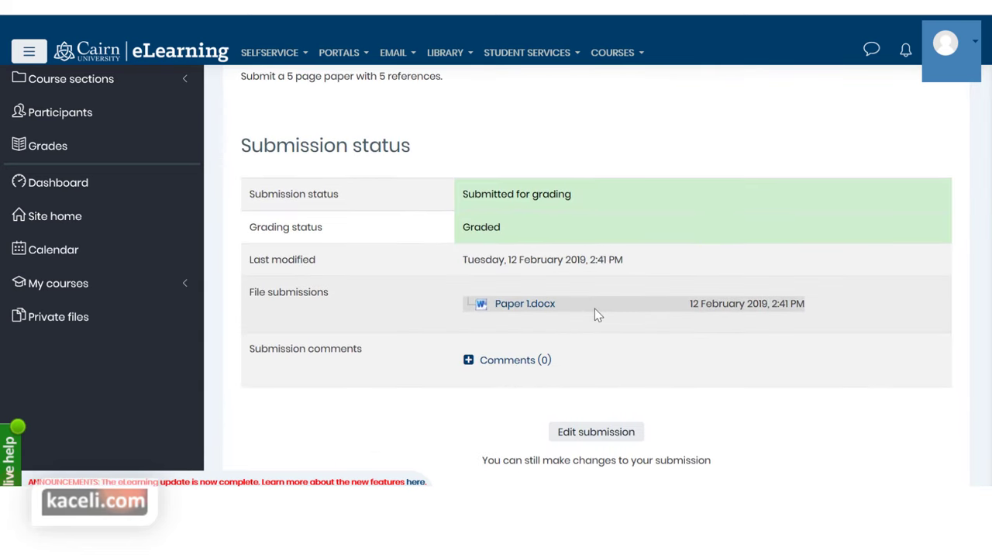
scroll(527, 365, down, 3)
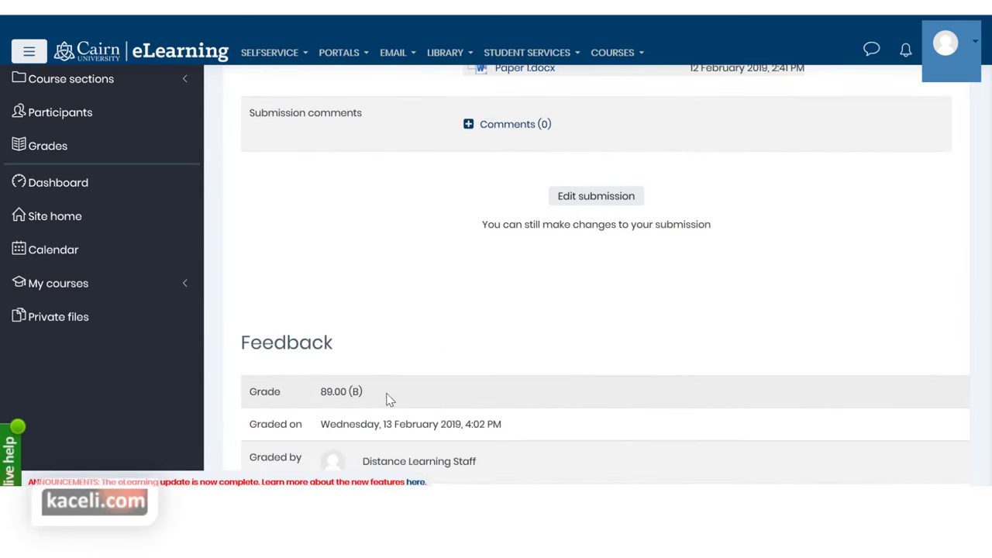
triple_click(341, 391)
scroll(453, 396, down, 3)
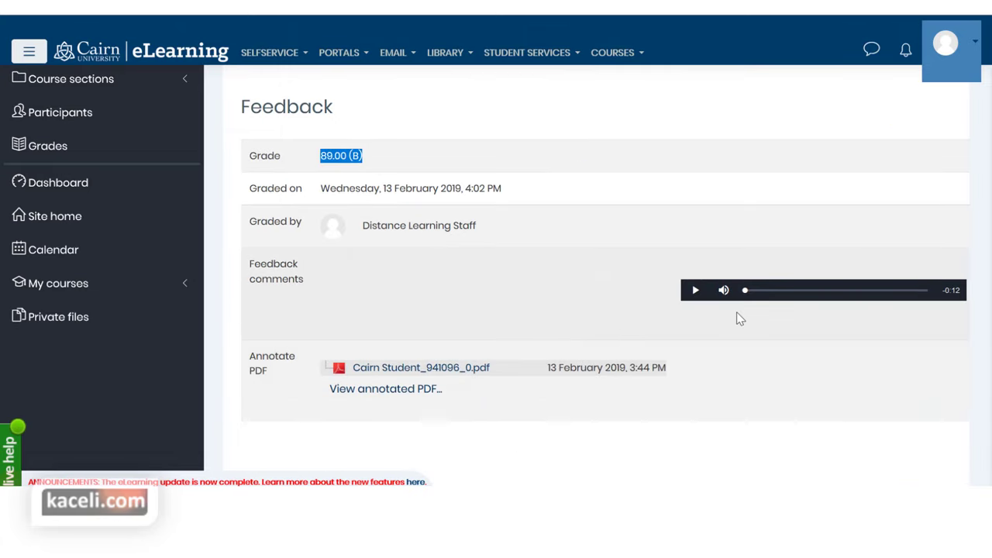
mouse_move(719, 299)
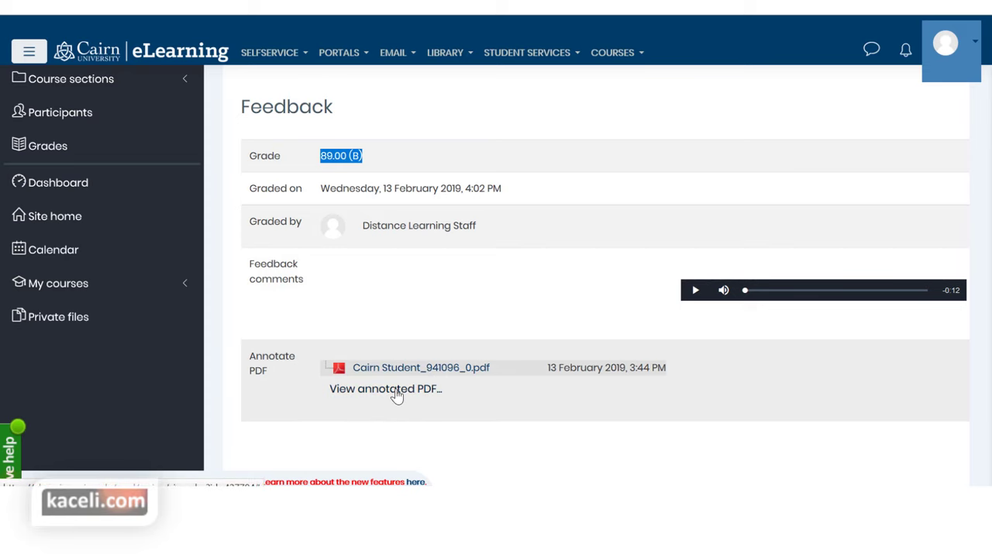
View the annotated PDF of the submission, check the comment on page 2 and close the viewer
click(397, 396)
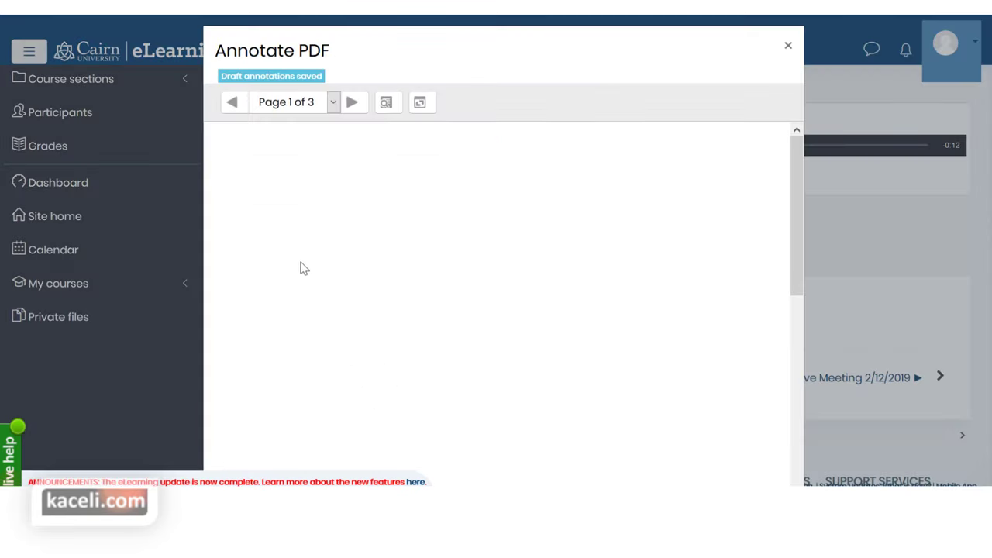
click(350, 102)
click(614, 207)
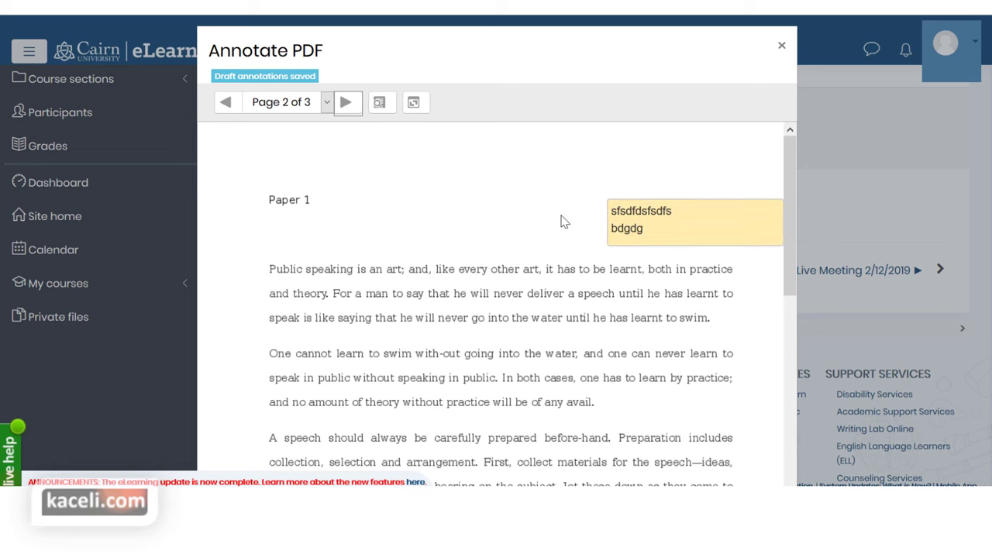
click(563, 221)
click(781, 45)
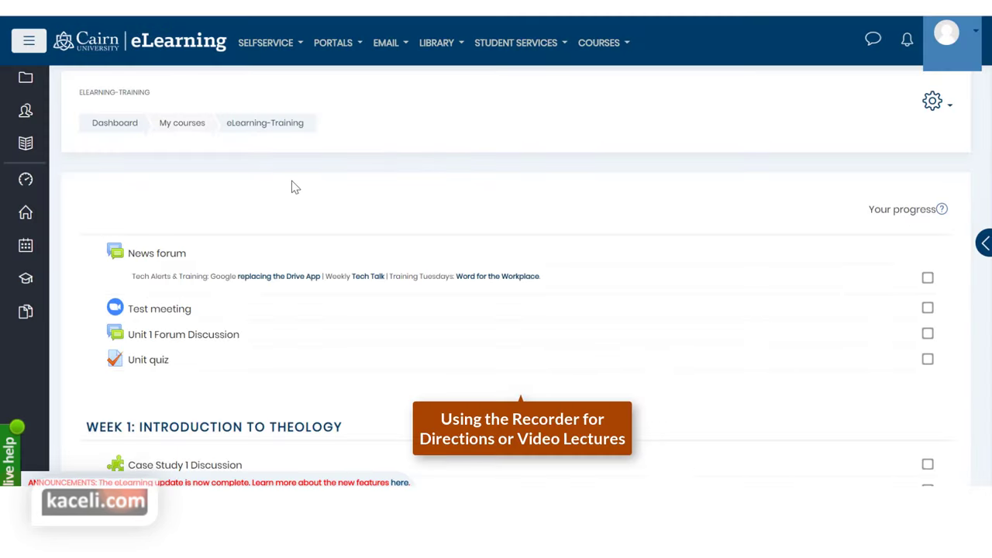
Open the settings of Assignment 1 in Week 1 for editing from the instructor's course page
scroll(286, 310, down, 3)
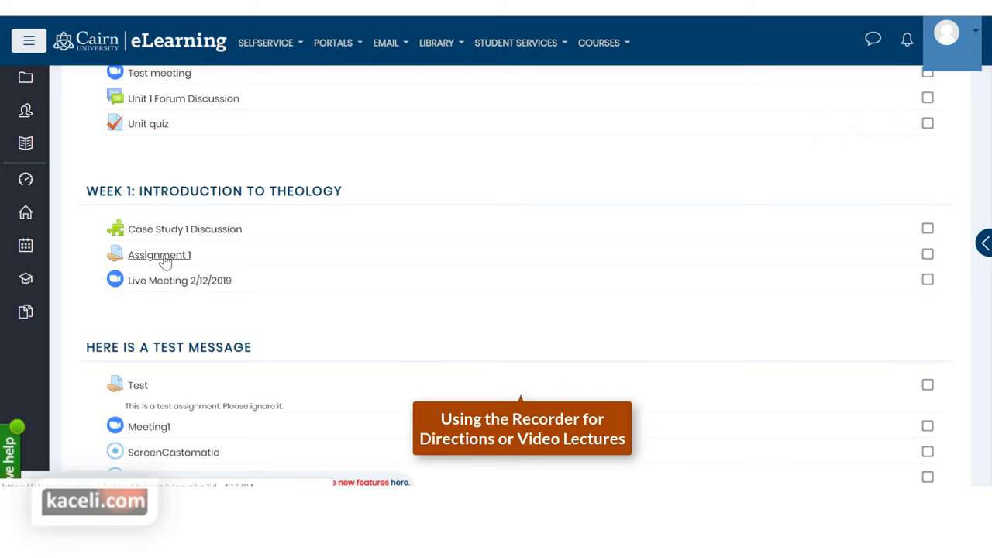
click(165, 262)
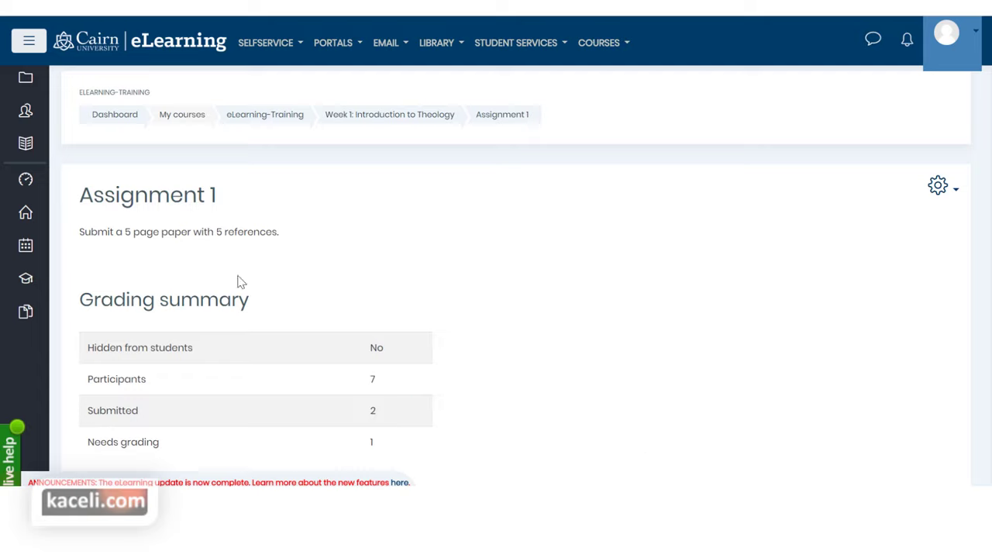
click(938, 193)
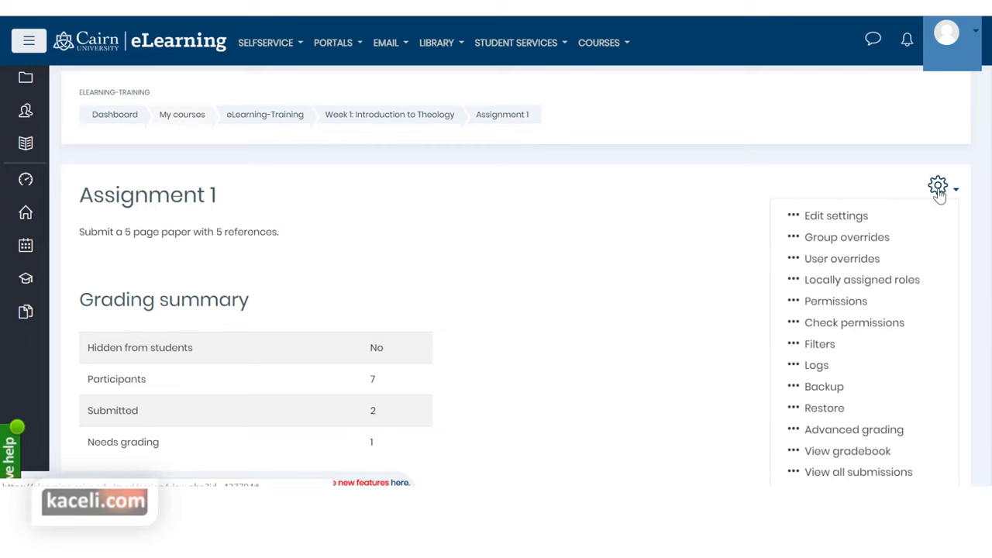
click(836, 218)
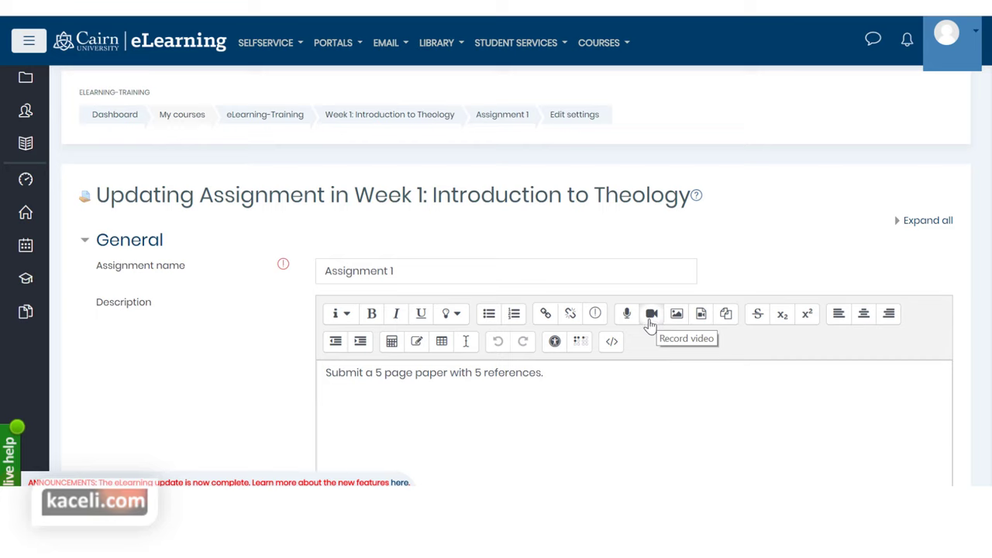
Insert a blank line above the assignment description text, then record a short video there and attach it
click(322, 376)
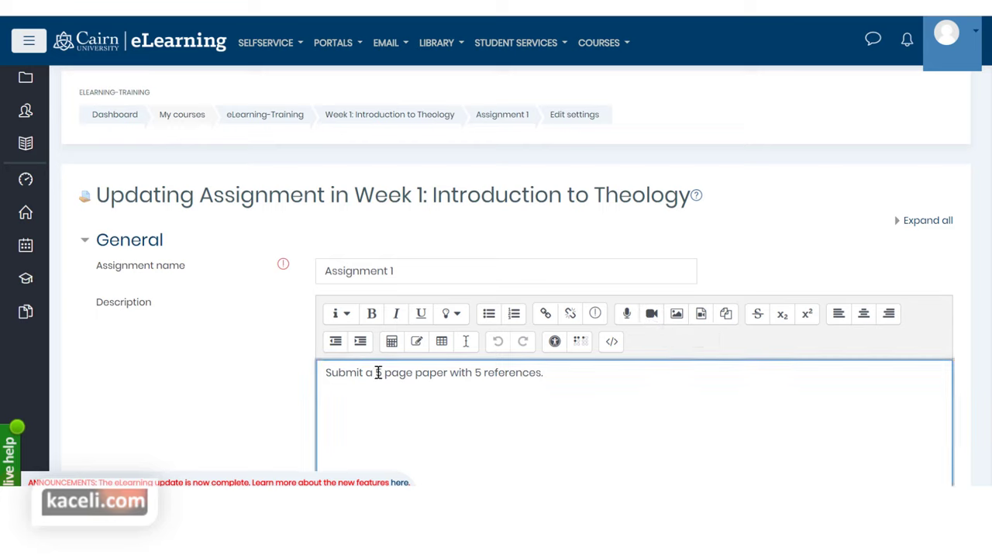
key(Return)
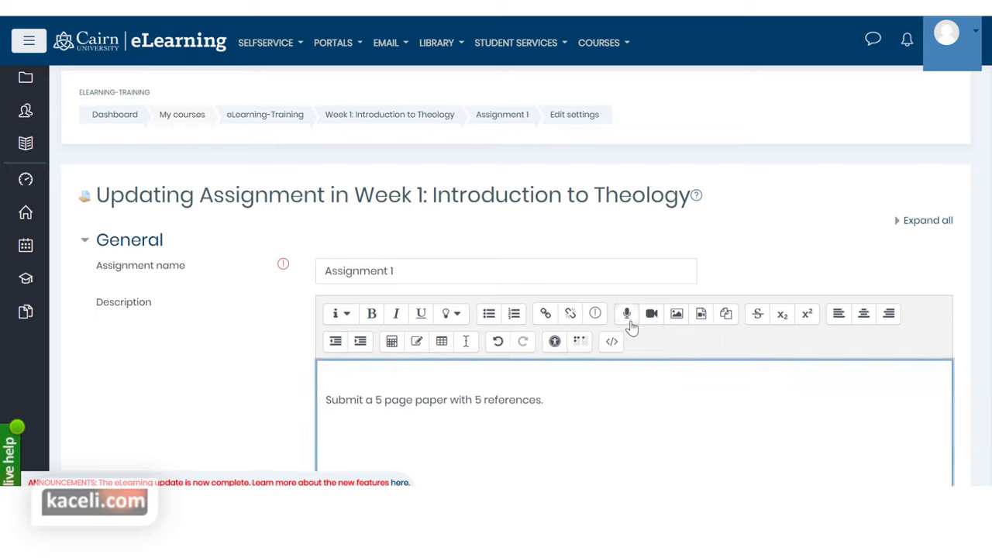
click(652, 317)
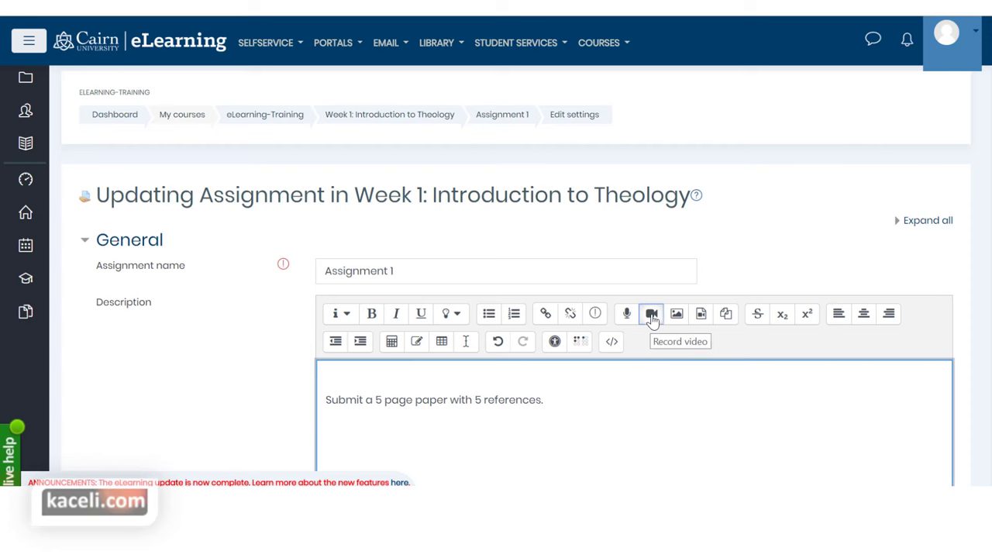
click(502, 279)
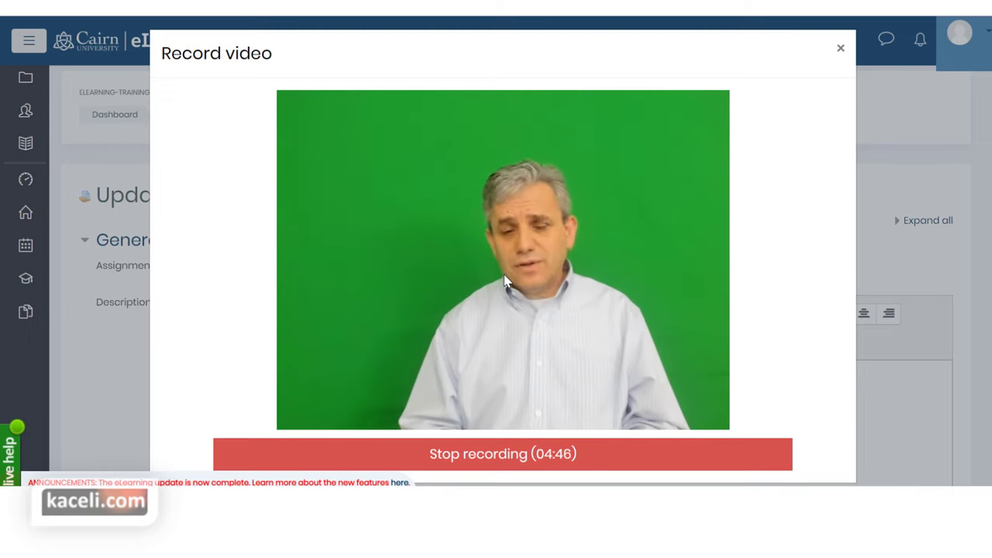
click(496, 455)
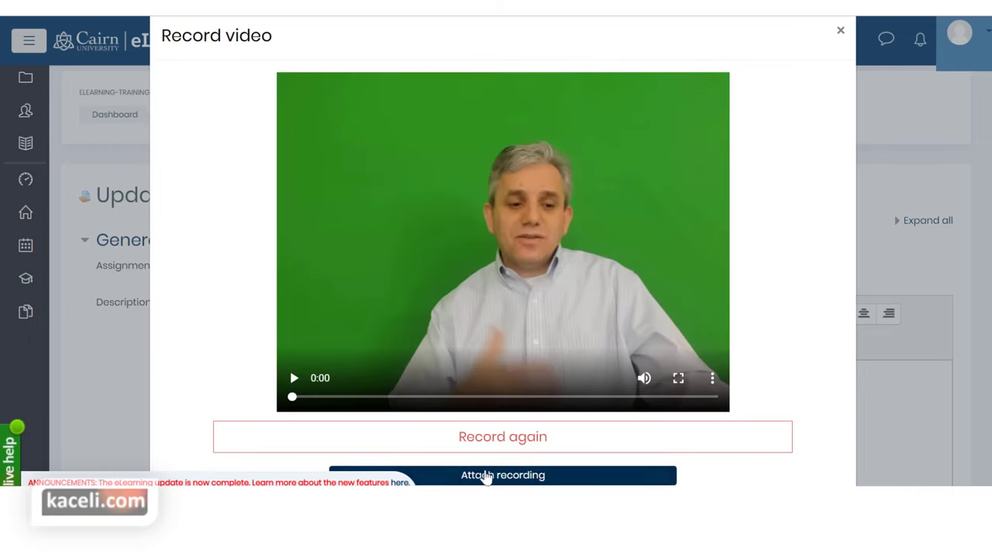
click(482, 478)
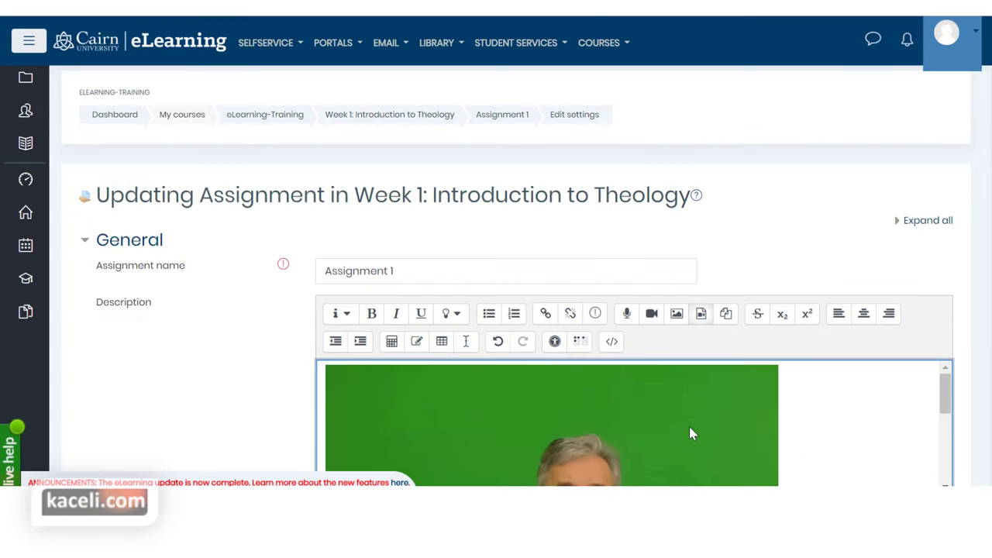
Check the video in the description, save the assignment settings and display Assignment 1 with its video
scroll(692, 434, down, 3)
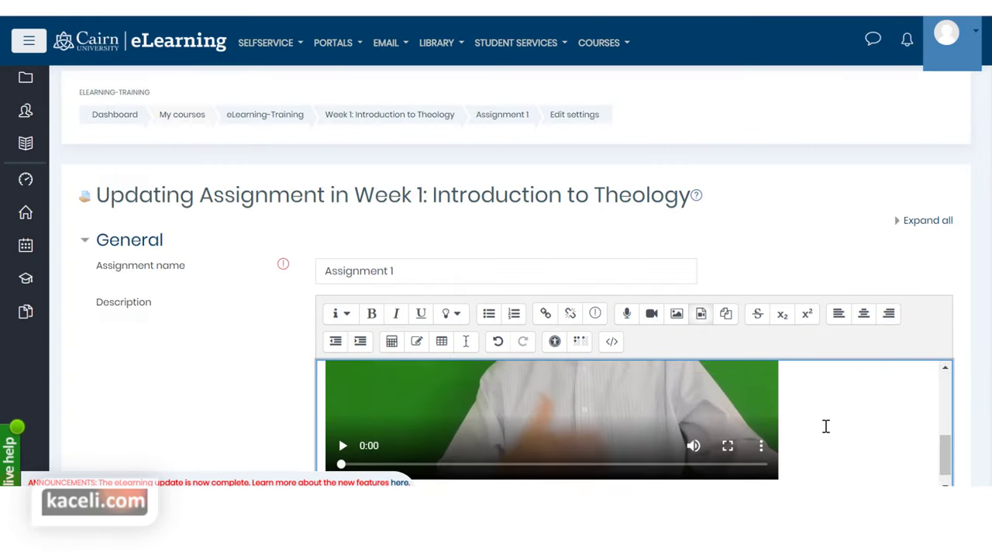
scroll(825, 427, up, 2)
scroll(790, 434, down, 3)
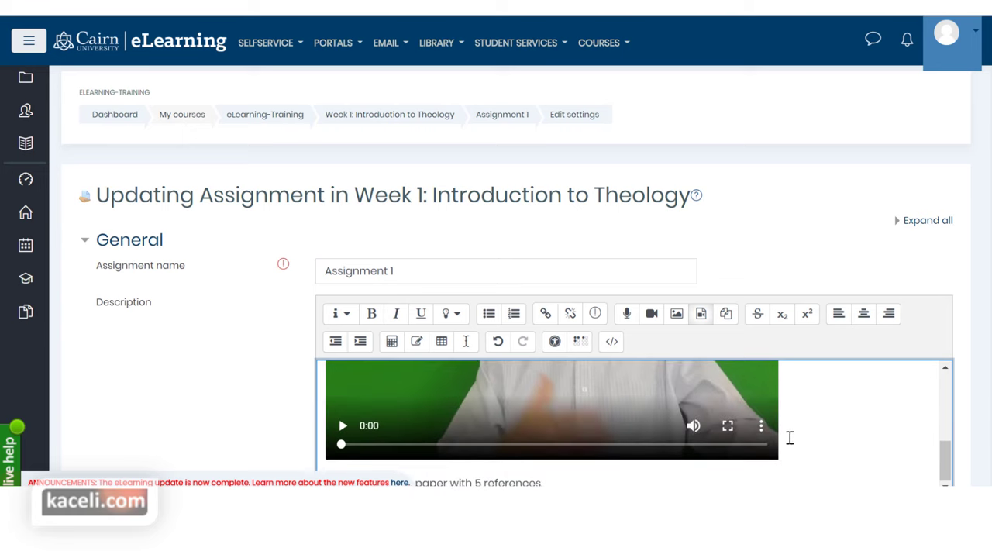
scroll(790, 438, down, 2)
scroll(427, 372, down, 12)
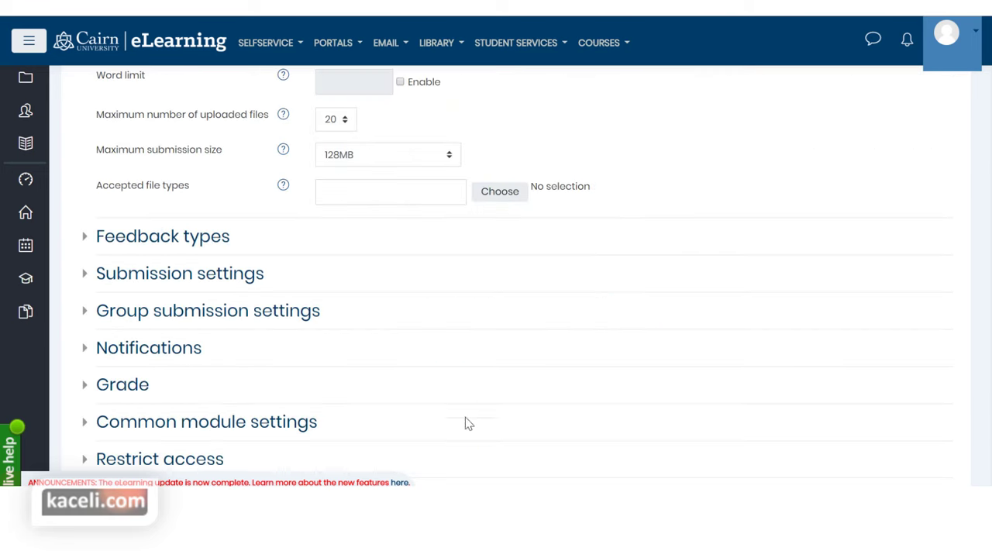
scroll(468, 388, down, 5)
click(524, 179)
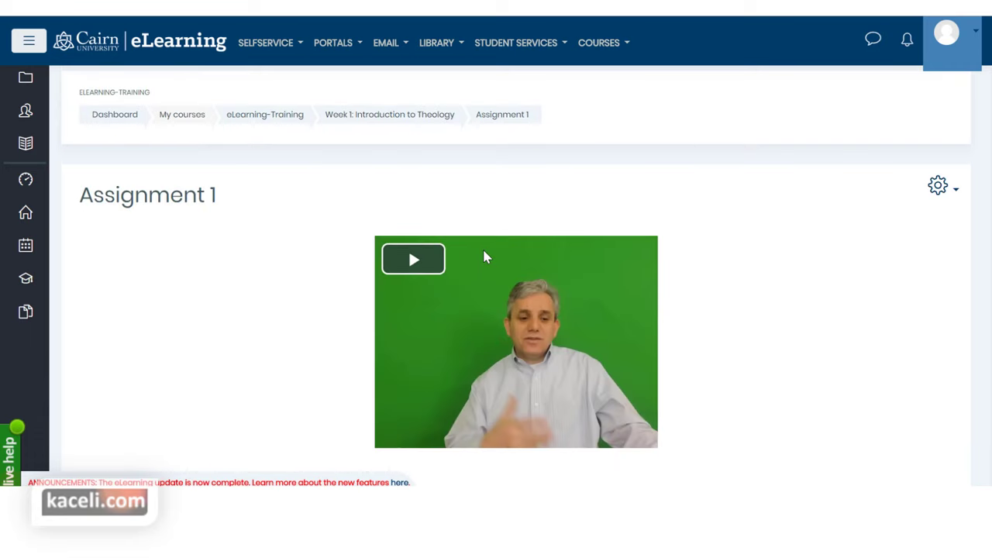
click(485, 256)
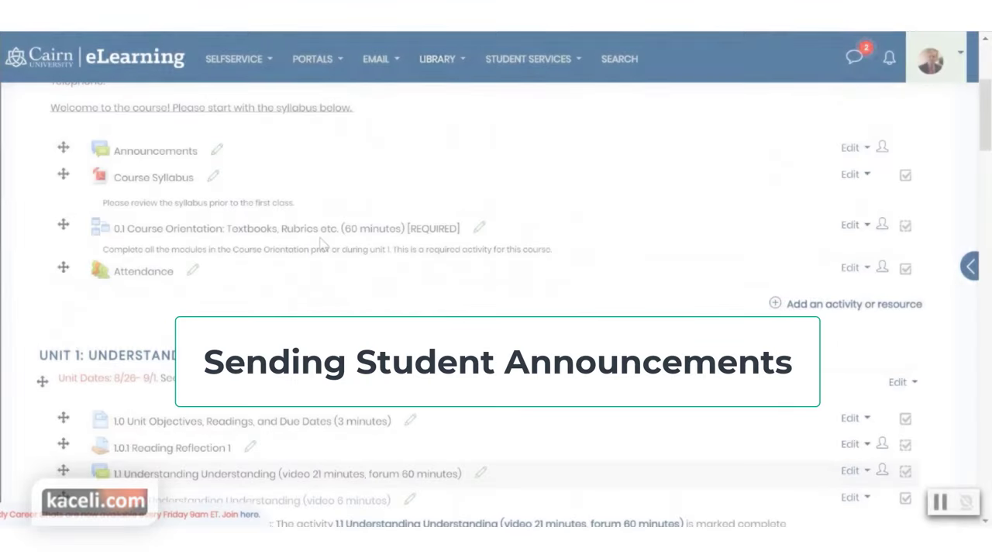
Open the Announcements forum of the eLearning 101 course and start a new topic
scroll(319, 243, up, 2)
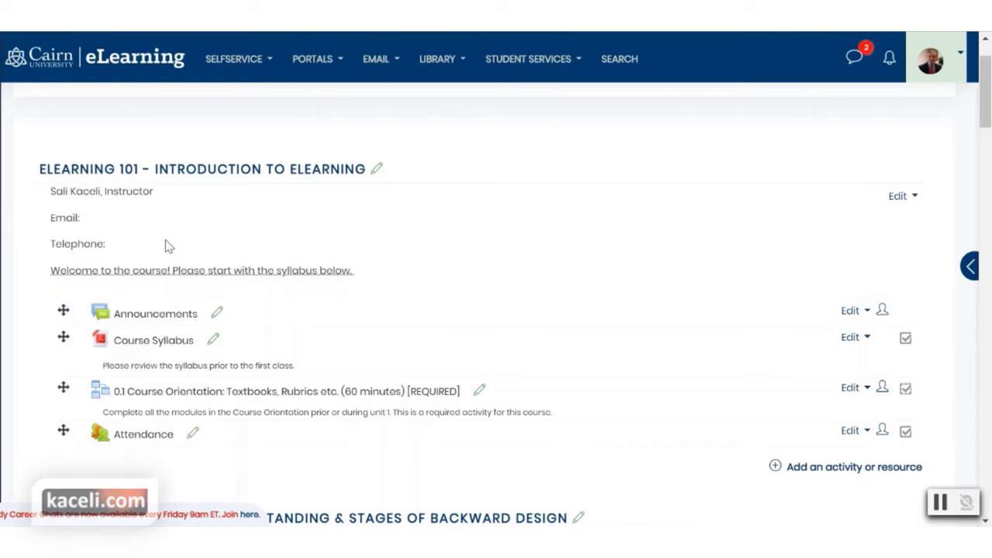
click(155, 314)
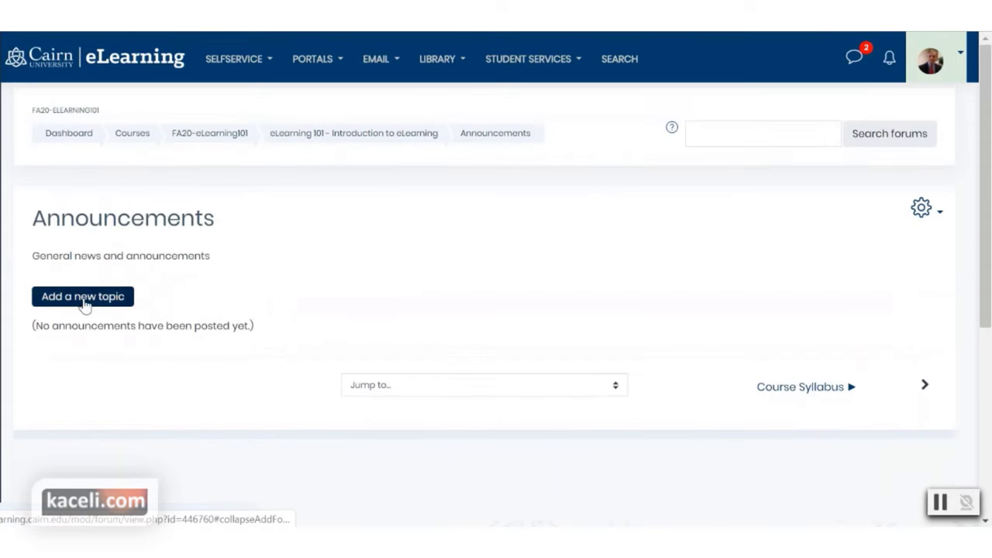
click(82, 302)
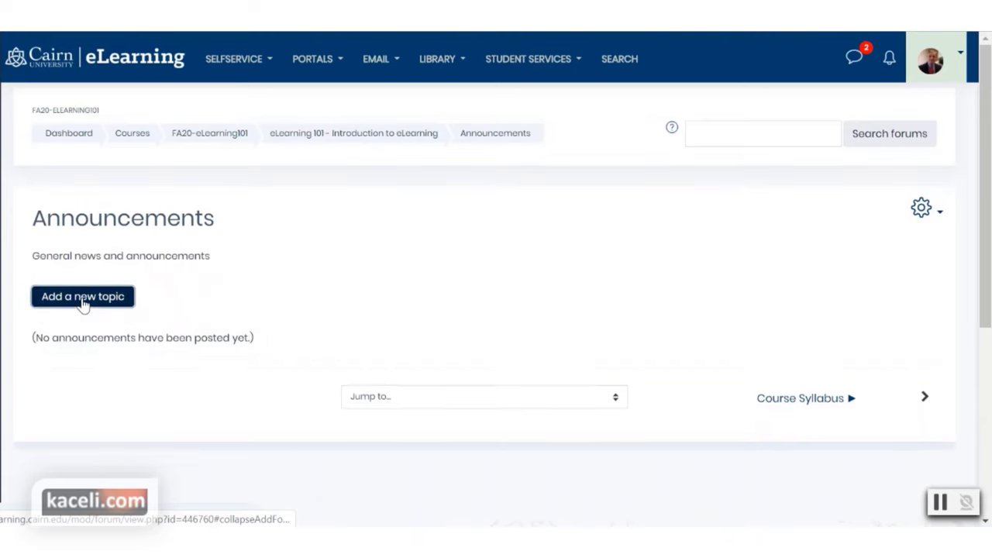
click(313, 326)
scroll(213, 343, down, 2)
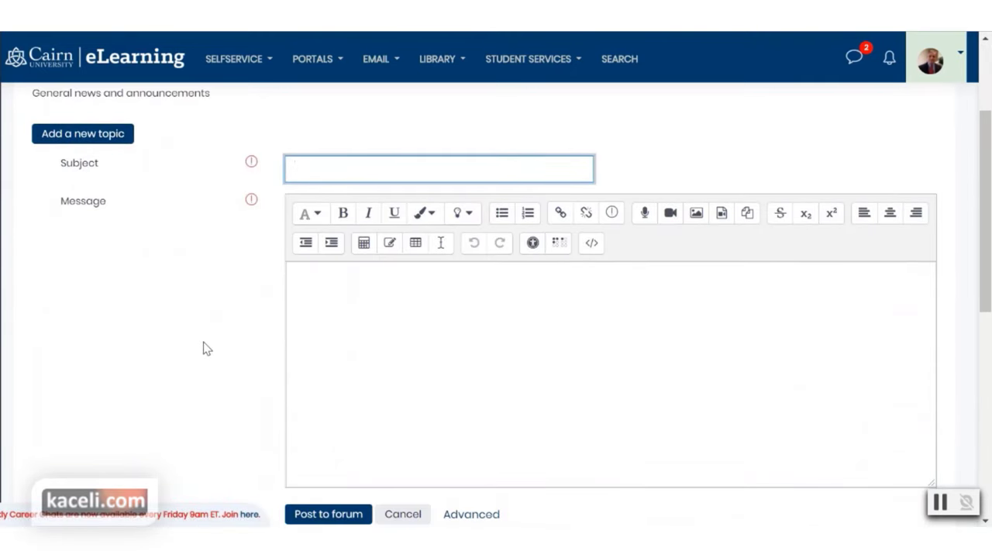
Enter the subject "Welcome to the Course." and paste the prepared welcome letter to students as the announcement message
text(Welcome to the Course.)
click(373, 339)
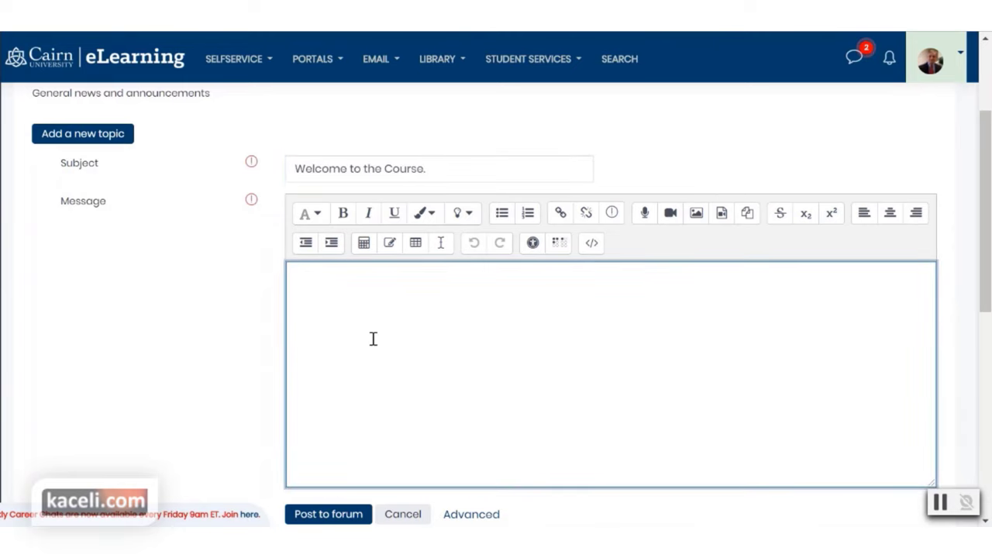
key(ctrl+v)
scroll(361, 365, up, 10)
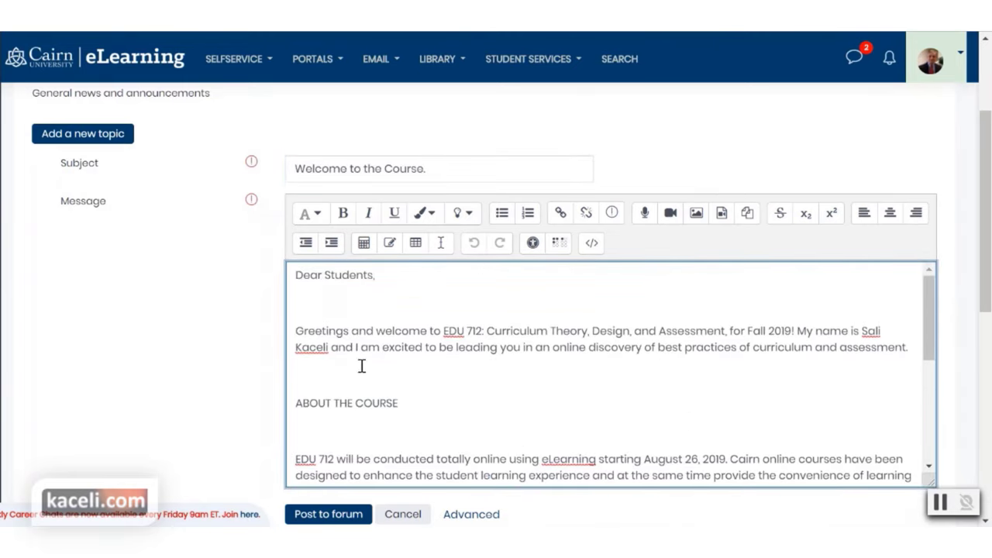
Remove the blank lines between the message paragraphs, from the greeting down to the closing sentence about contacting the instructor
key(Delete)
click(307, 342)
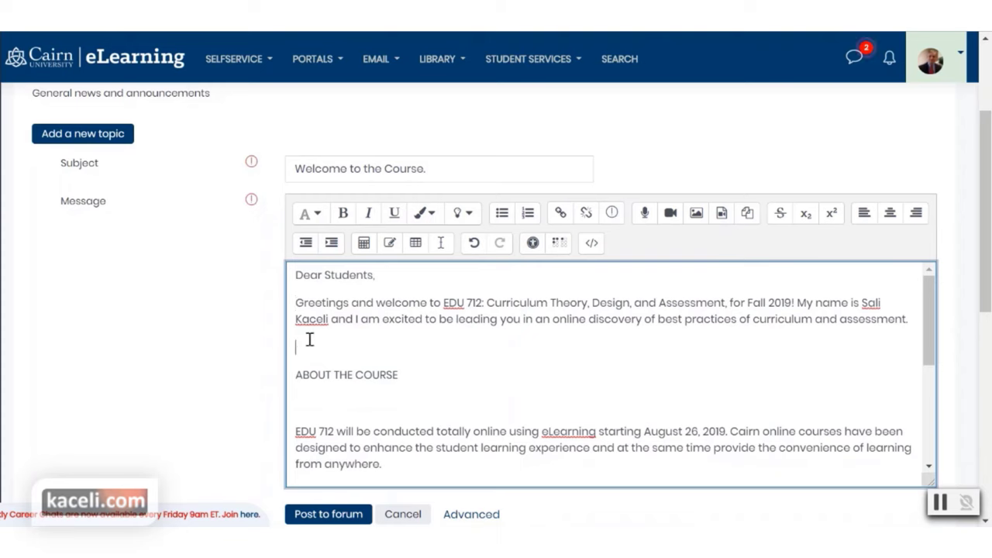
key(Delete)
click(307, 372)
key(Delete)
click(295, 431)
key(Delete)
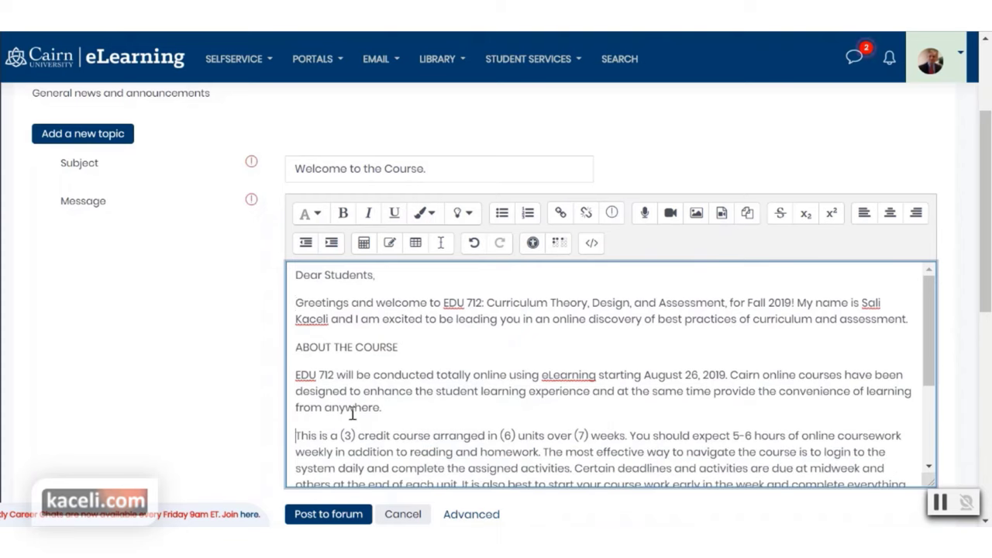
scroll(349, 407, down, 3)
click(304, 376)
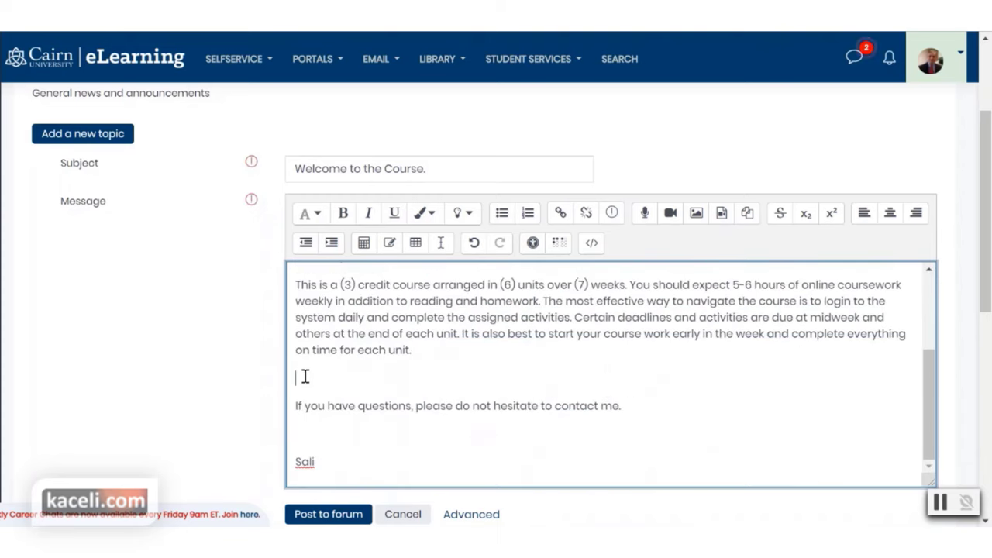
key(Delete)
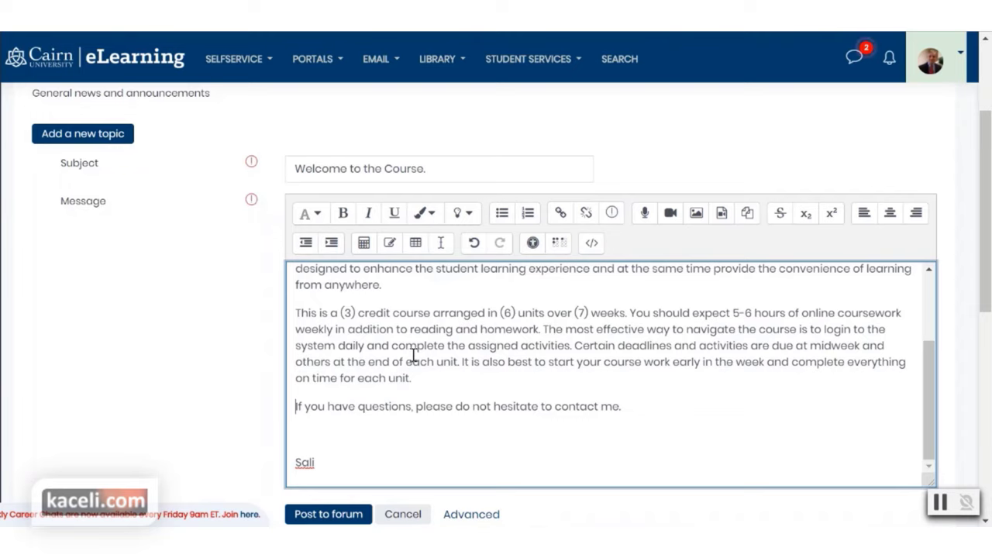
Look over the advanced options of the announcement, including attachment, pinning and tags, and post it to the forum
scroll(404, 362, down, 3)
click(469, 355)
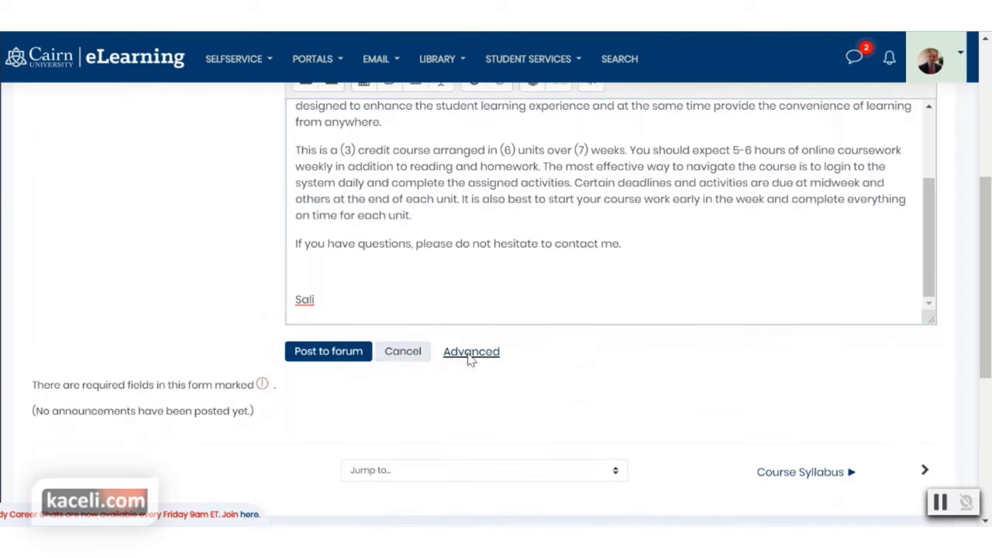
scroll(250, 361, down, 5)
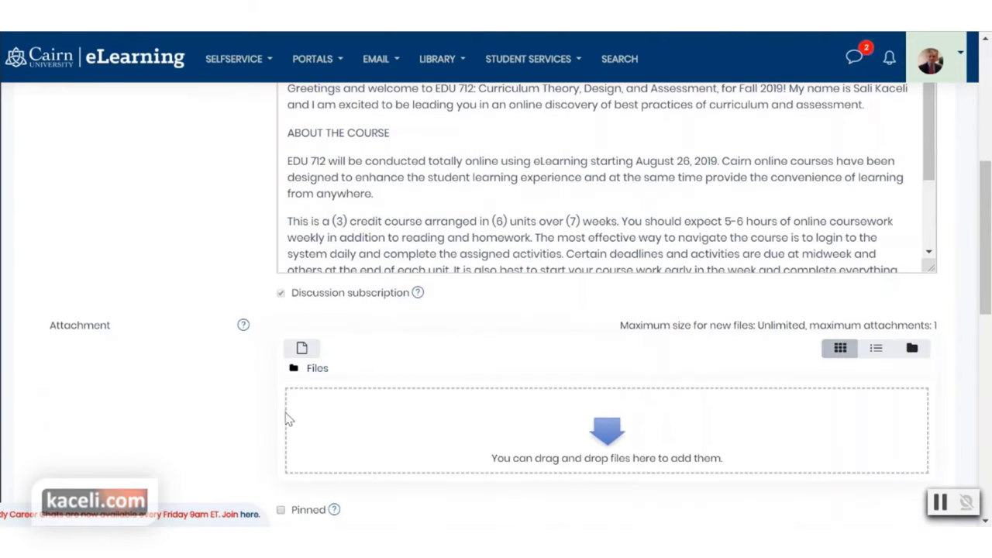
scroll(475, 383, down, 2)
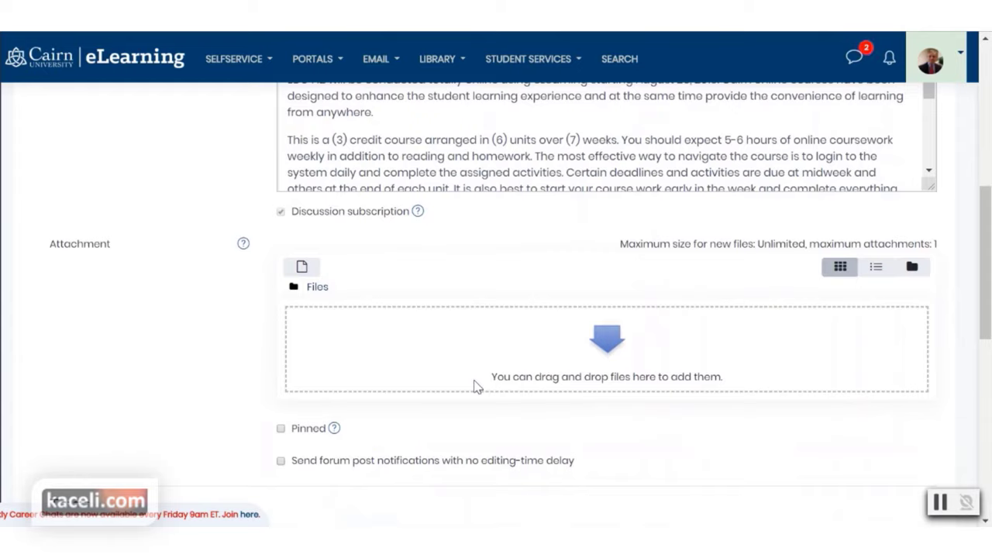
scroll(476, 383, down, 3)
scroll(474, 388, down, 2)
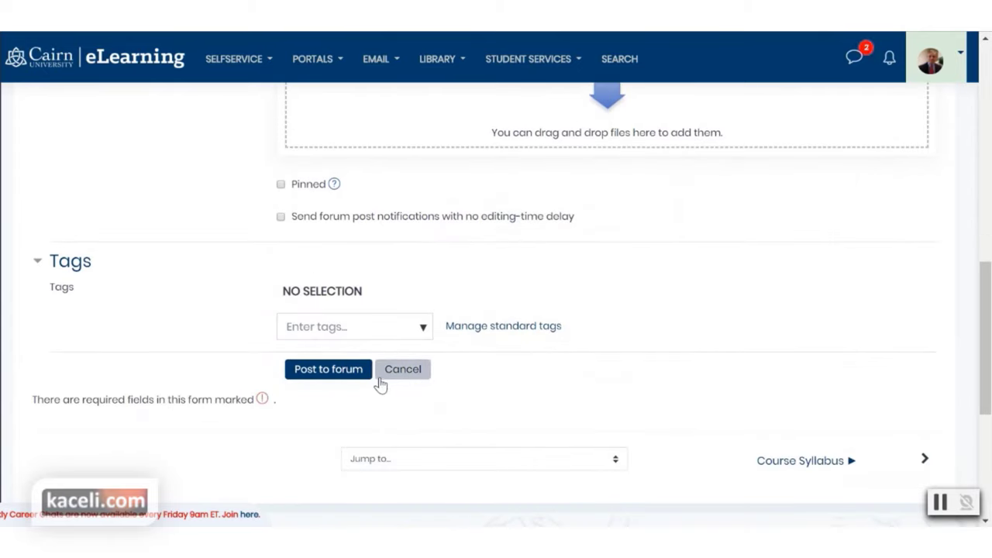
click(328, 370)
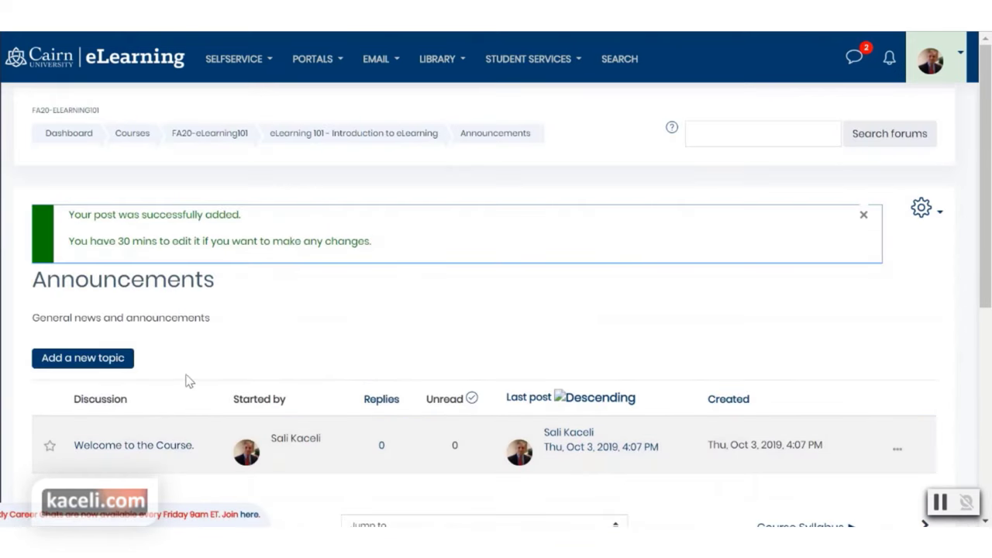
Open the posted "Welcome to the Course." announcement and examine its full text
scroll(201, 374, down, 1)
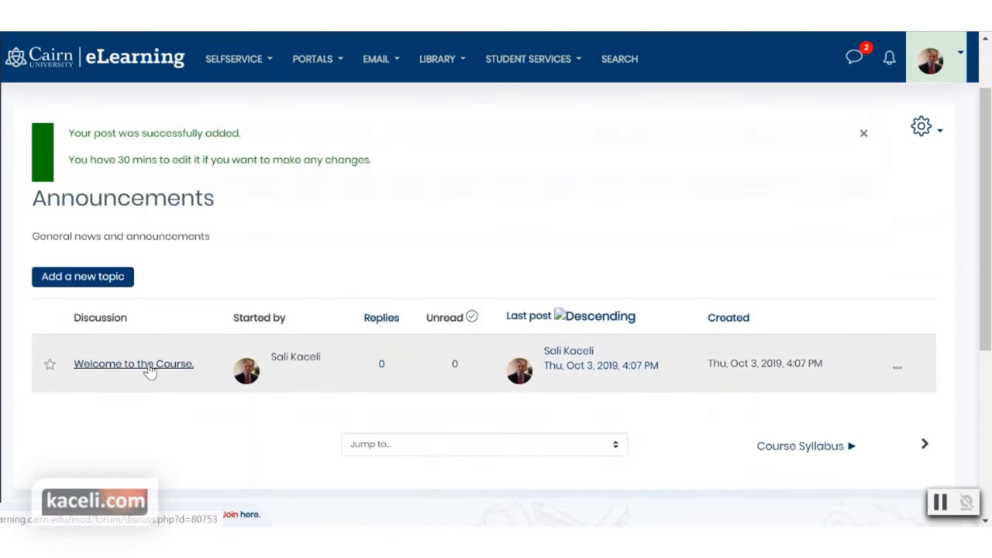
click(146, 369)
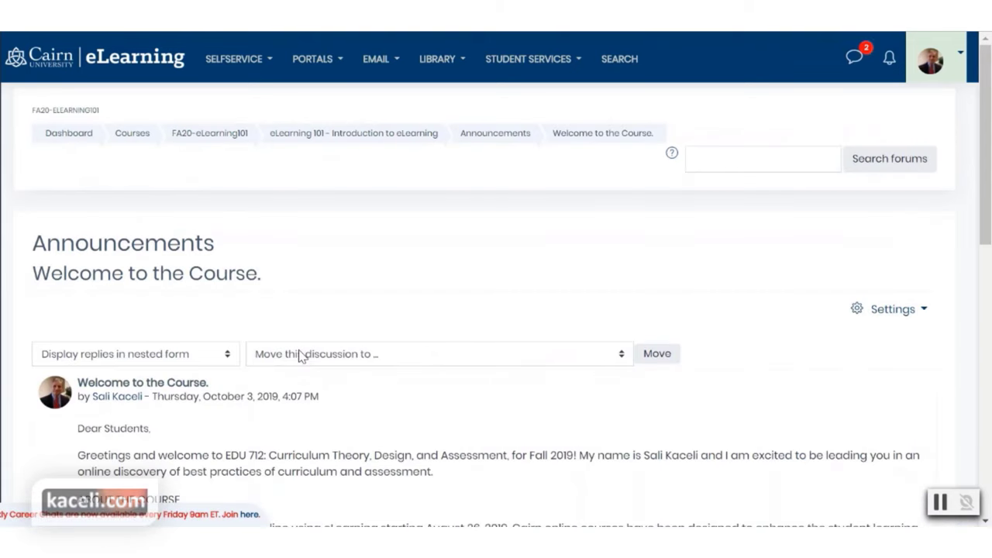
scroll(286, 343, down, 5)
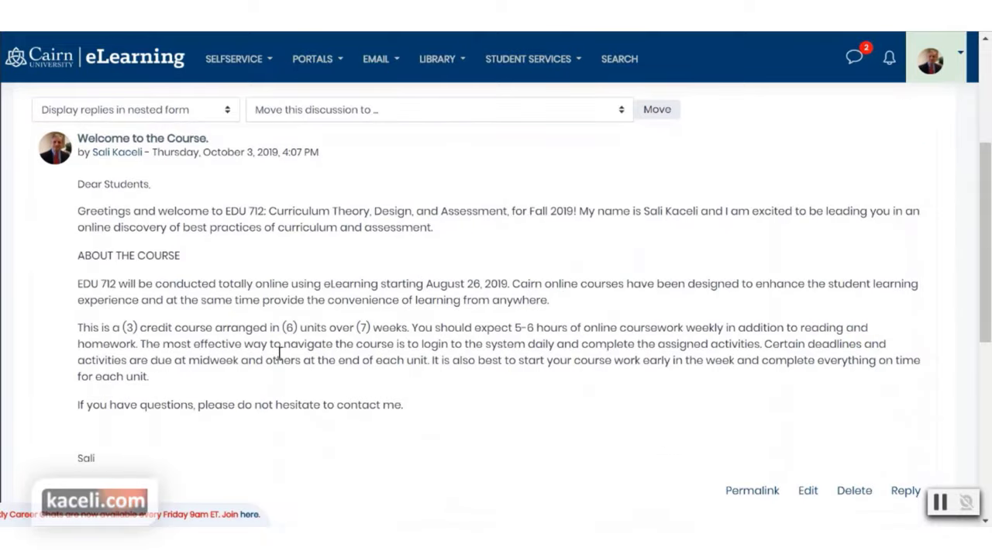
scroll(265, 348, up, 3)
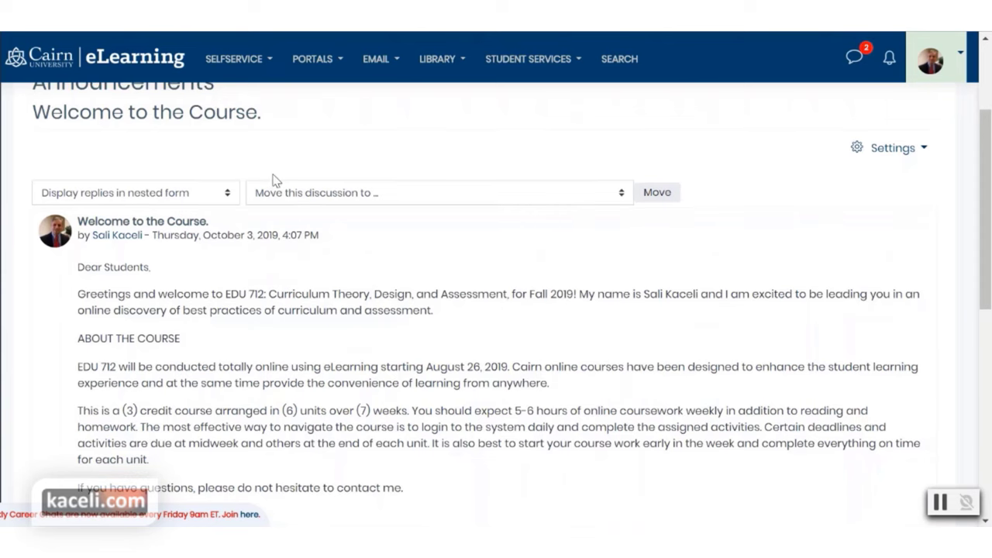
scroll(268, 189, up, 2)
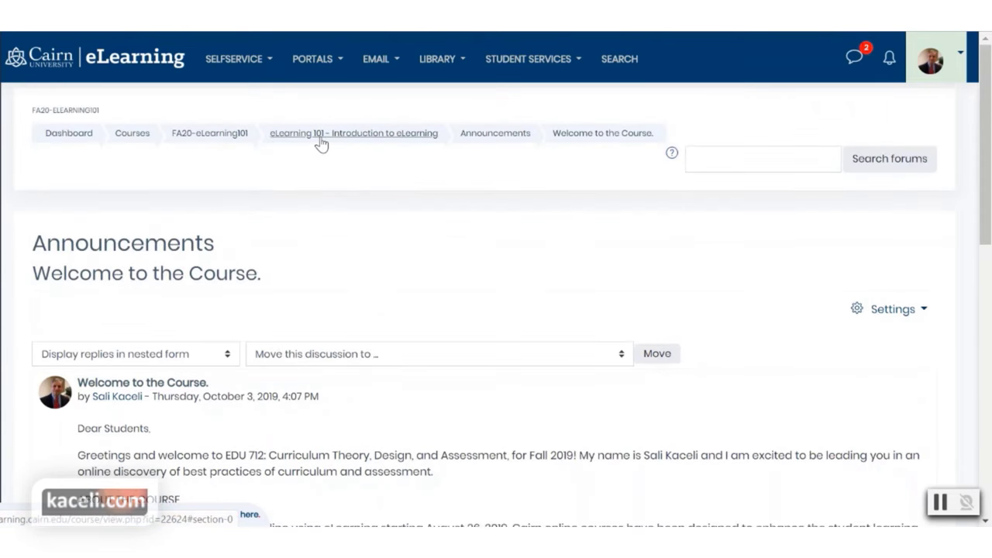
Return to the eLearning 101 course page and reveal the side blocks with the Latest news list
click(378, 136)
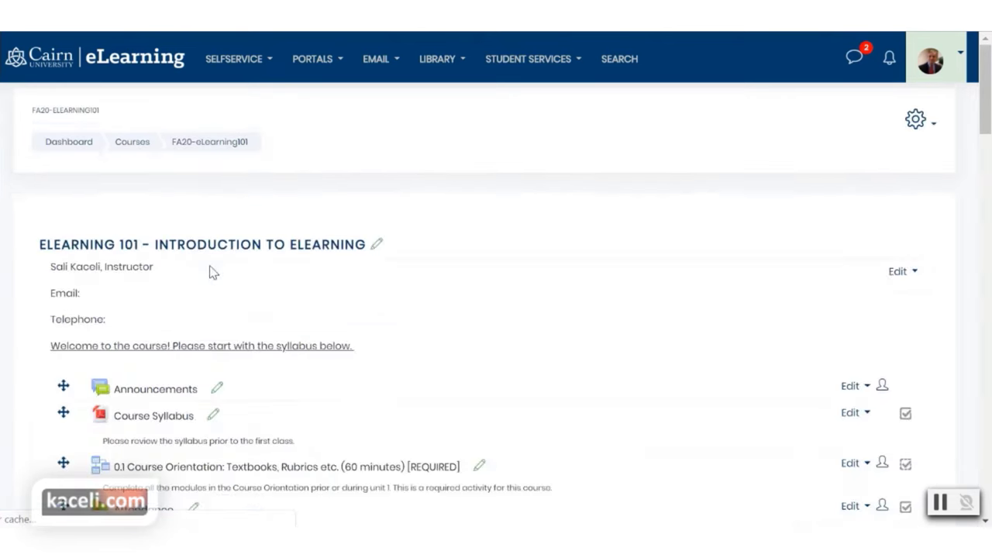
scroll(149, 272, down, 2)
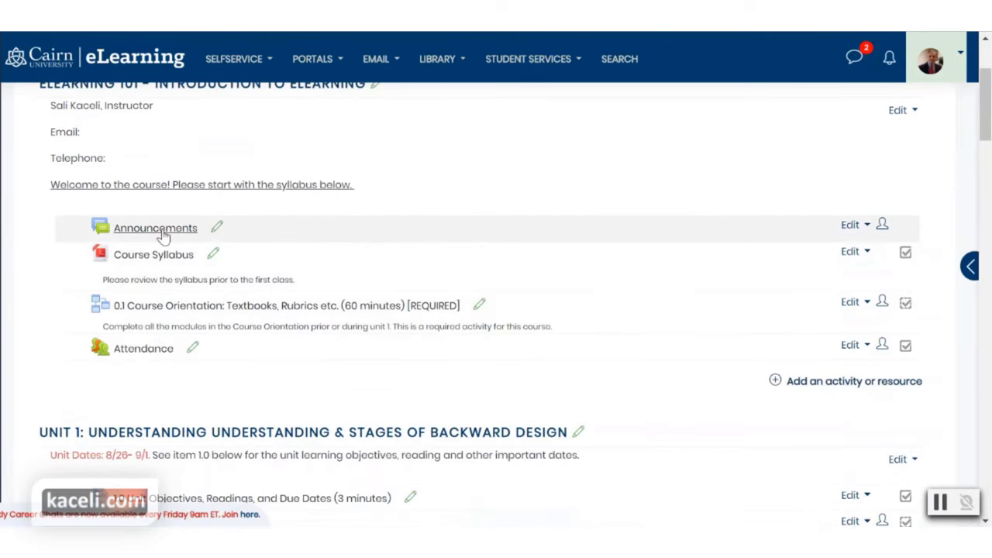
click(158, 228)
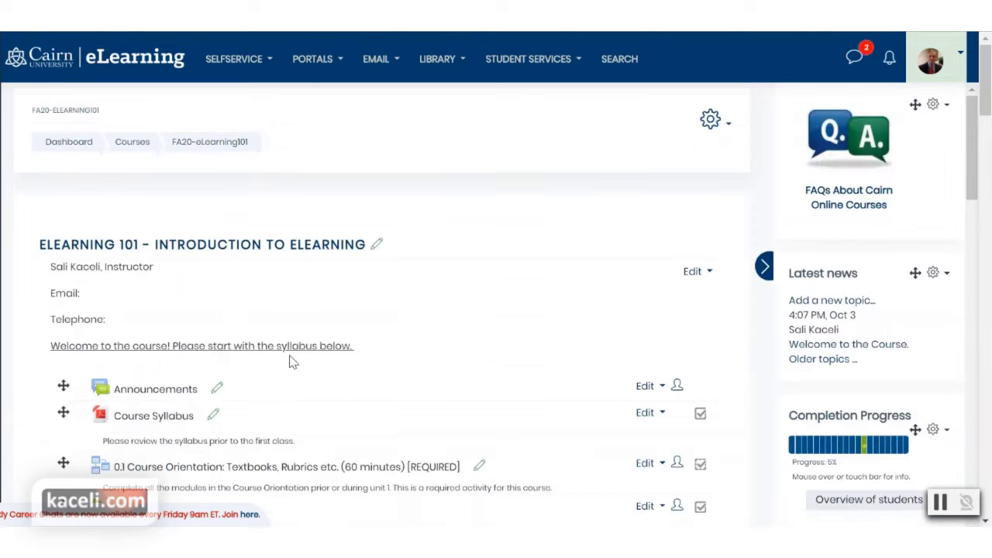
click(767, 268)
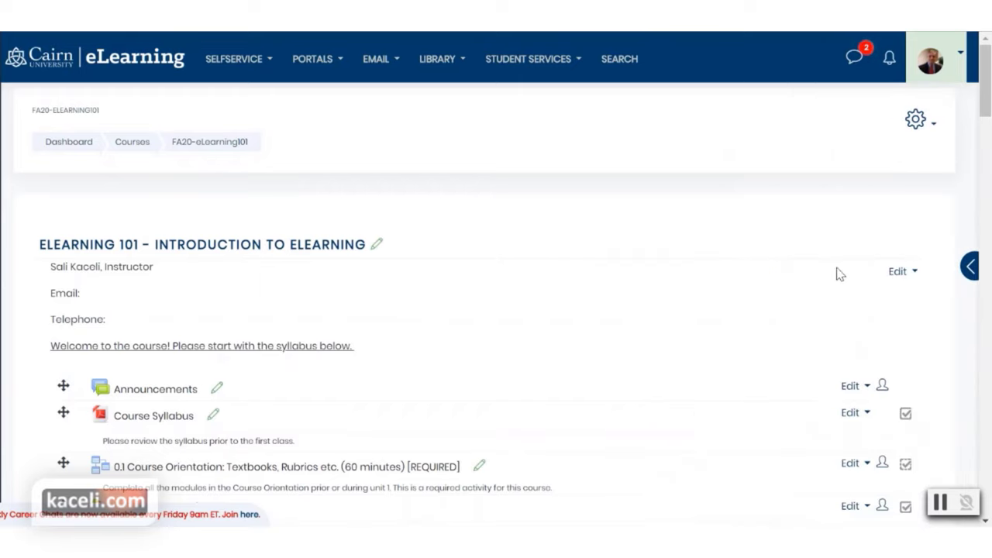
click(969, 267)
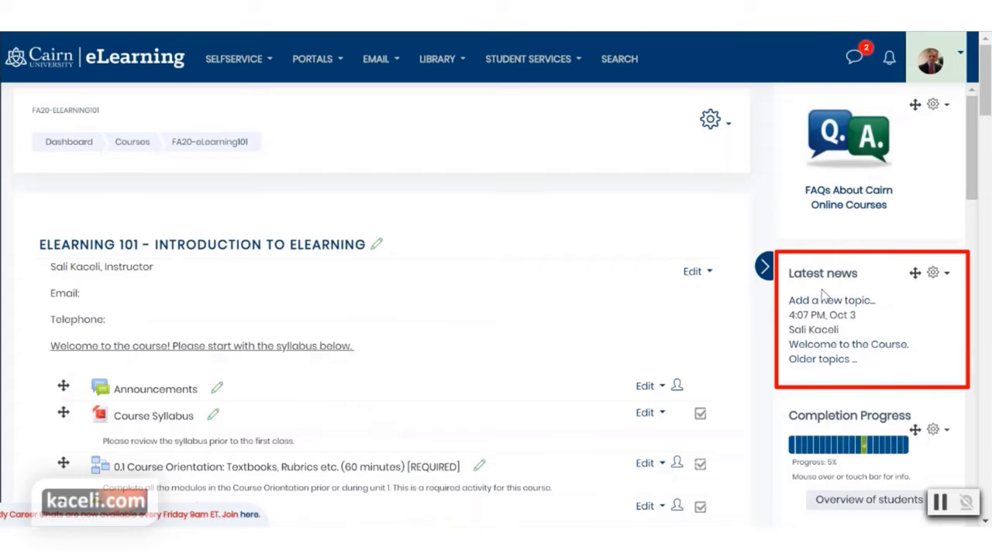
View the new topic form reached from the Latest news block and go back to the course page
click(823, 298)
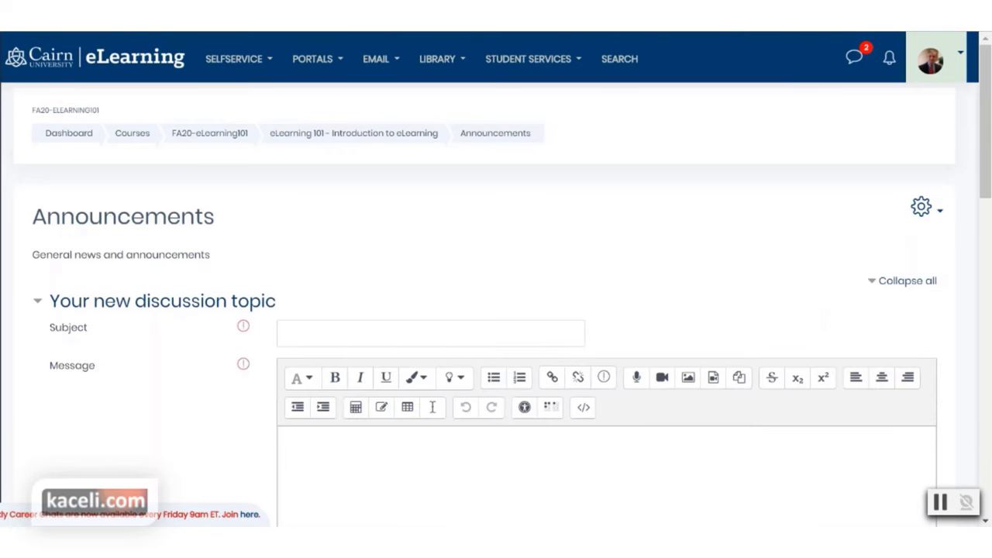
key(alt+Left)
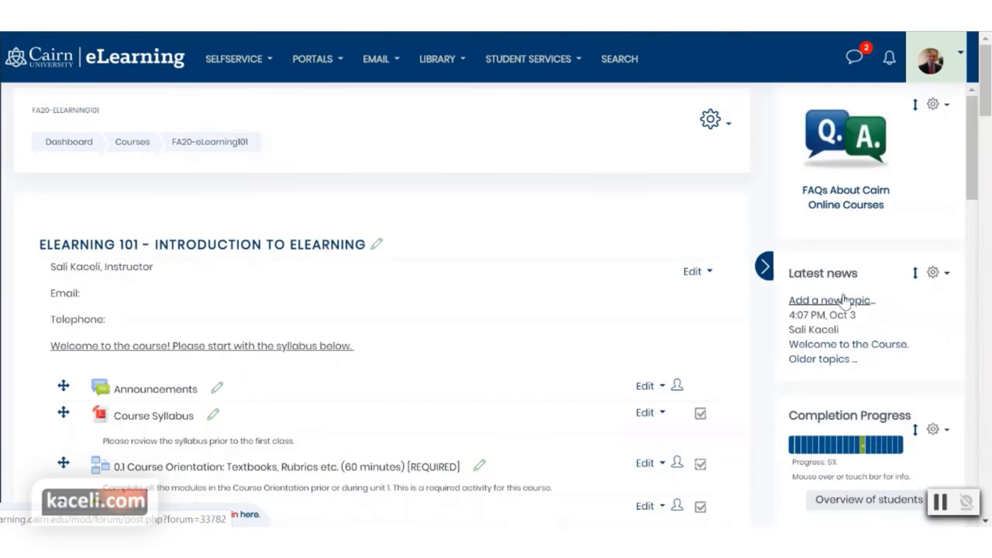
click(822, 348)
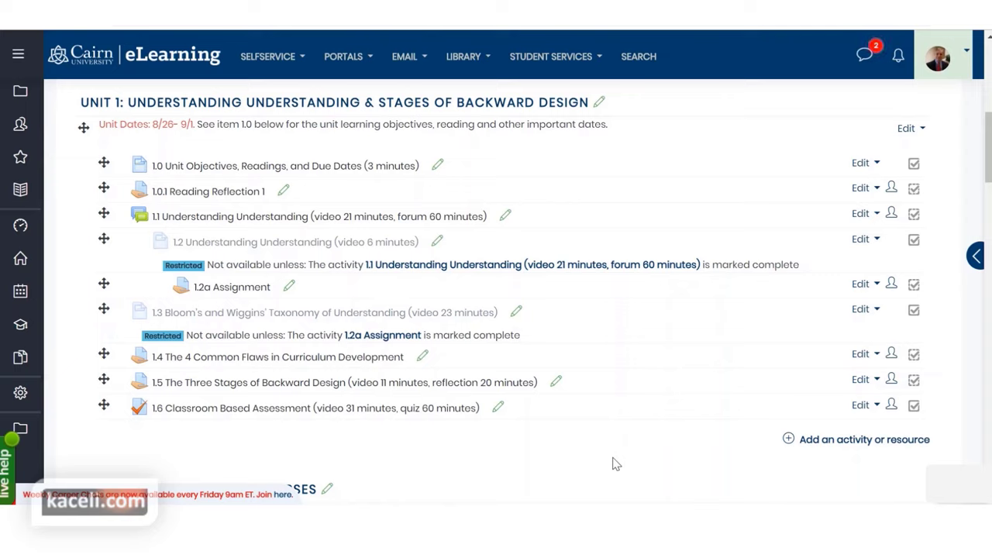
Add a Forum activity to Unit 1 and name it "1.7 Week 1 Forum Discussion"
click(827, 448)
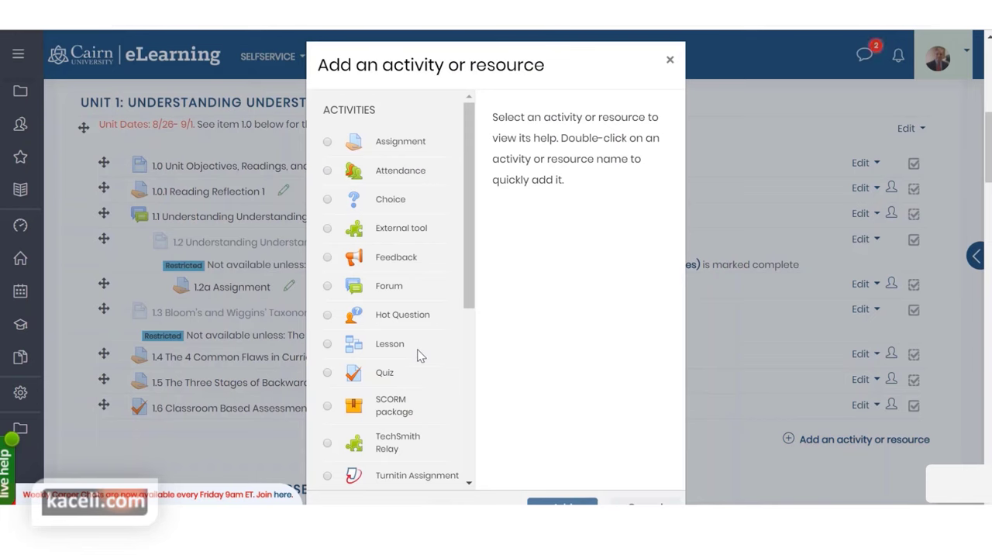
scroll(415, 405, down, 5)
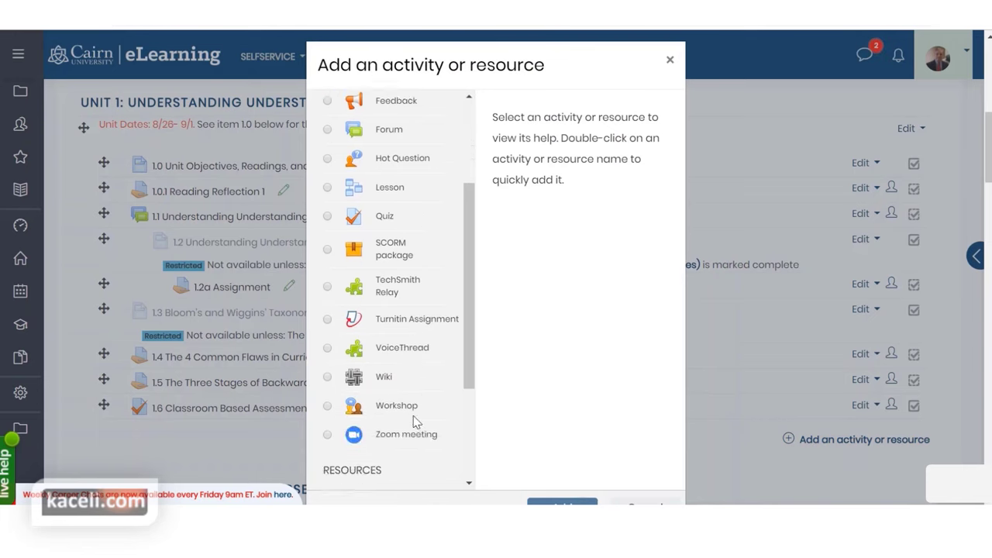
click(387, 132)
click(566, 473)
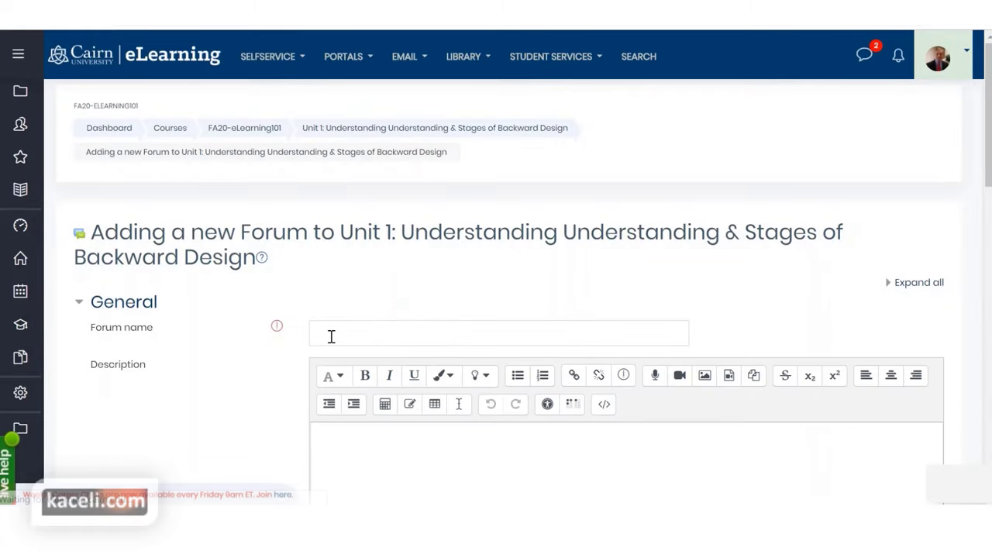
click(374, 340)
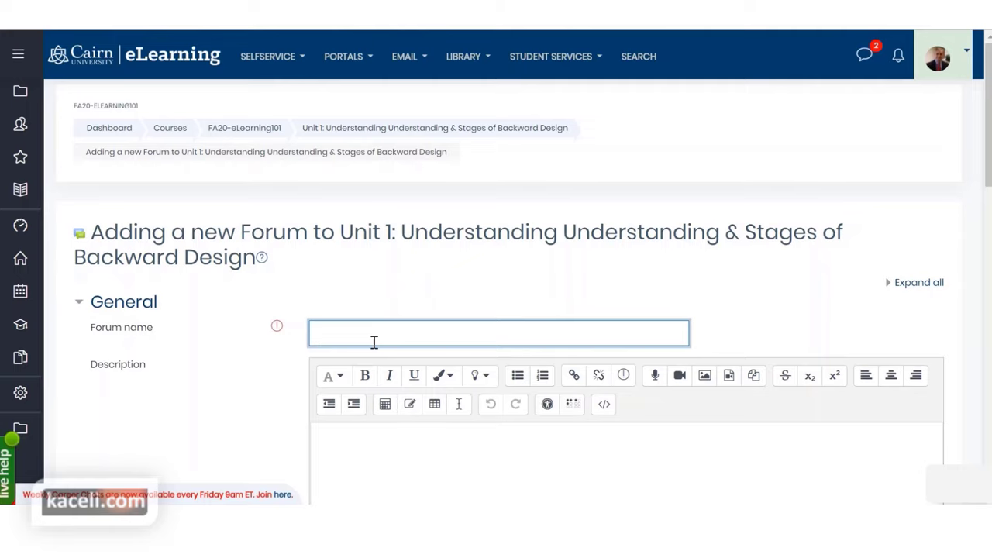
text(1.7)
text(Week 1 Forum Discussion)
Paste the prepared reflection questions on how students demonstrate understanding into the forum description and review them
click(379, 434)
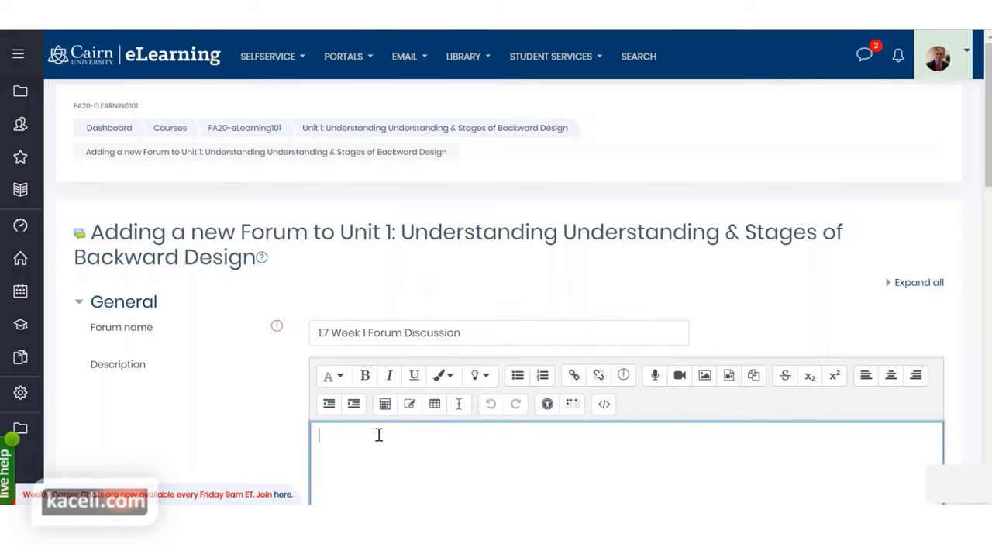
scroll(374, 436, down, 3)
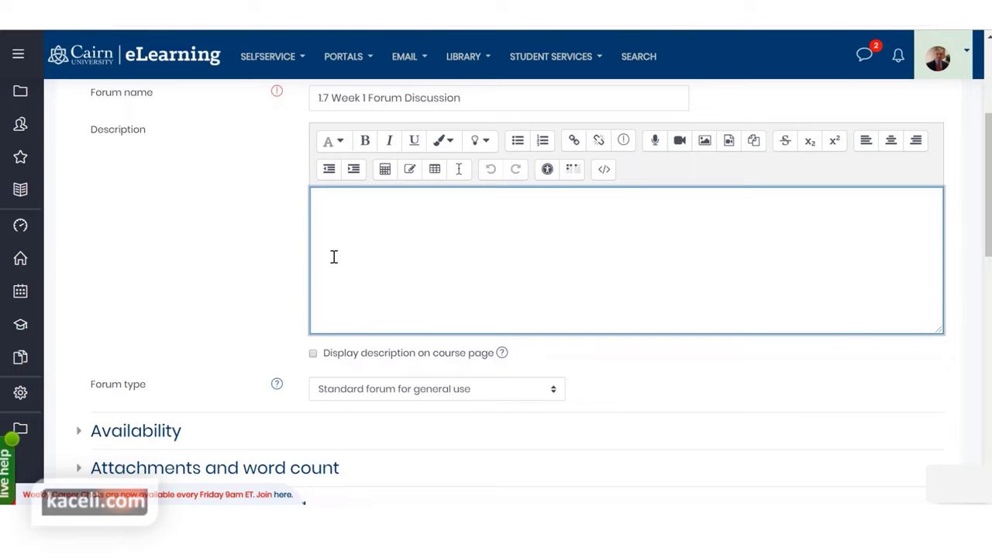
key(ctrl+v)
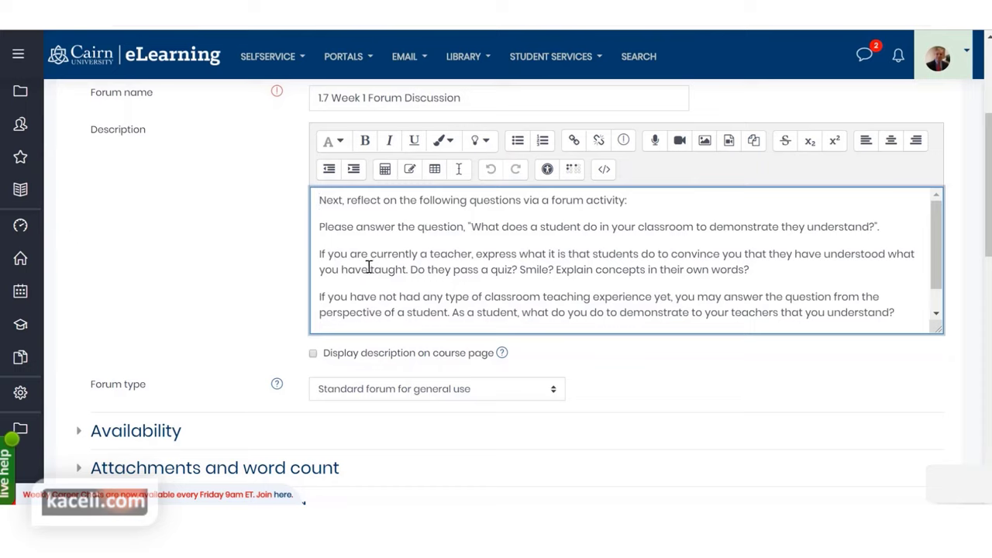
scroll(368, 267, down, 1)
scroll(365, 267, up, 1)
scroll(399, 268, down, 3)
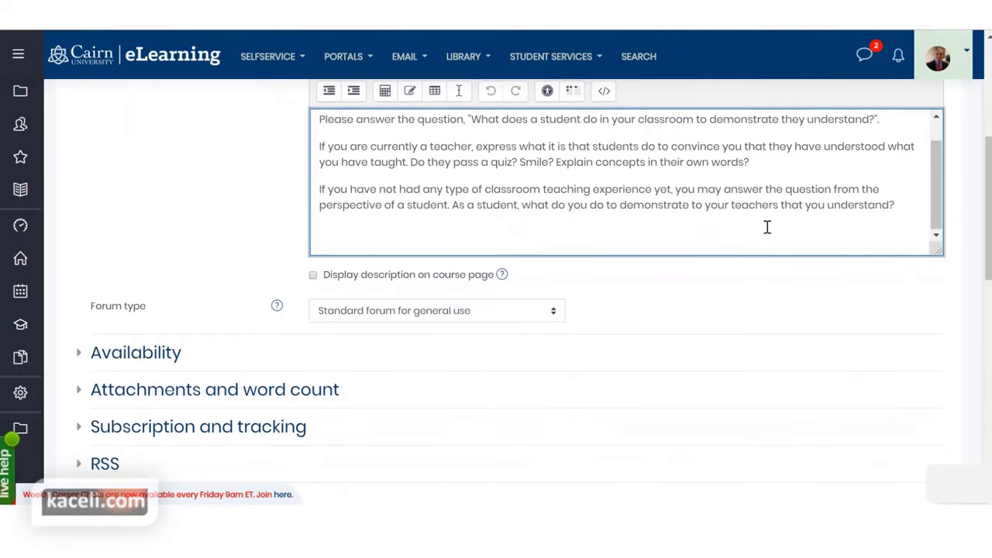
Append "Post your initial discussion and then respond to at least two peers in the class." and "Grading: 80 points for the initial post, 10 points for responses."
click(902, 211)
key(Return)
key(Return)
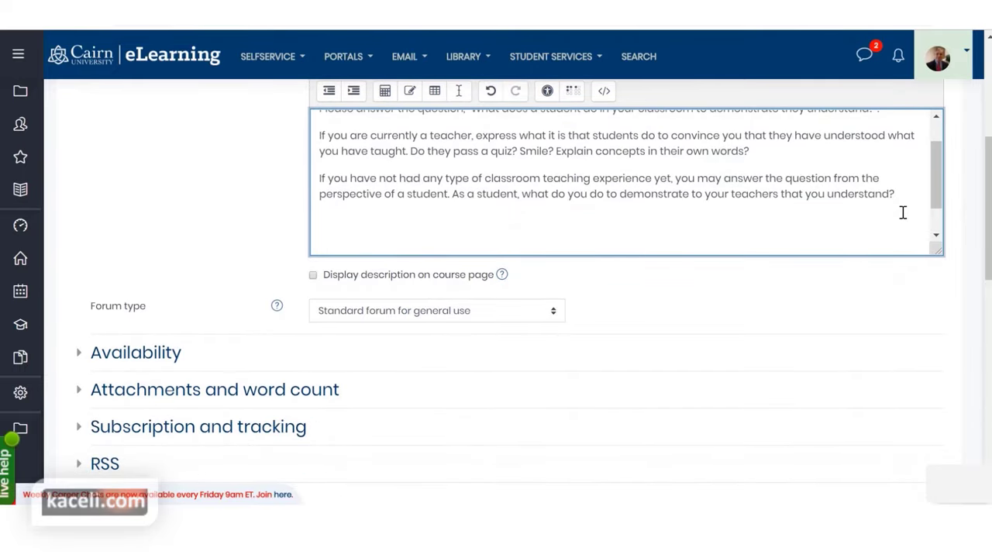
text(Post your initial discussion and then respond to at least two peers in the class. Grading: 80 points for the initial post, 10 points for responses.)
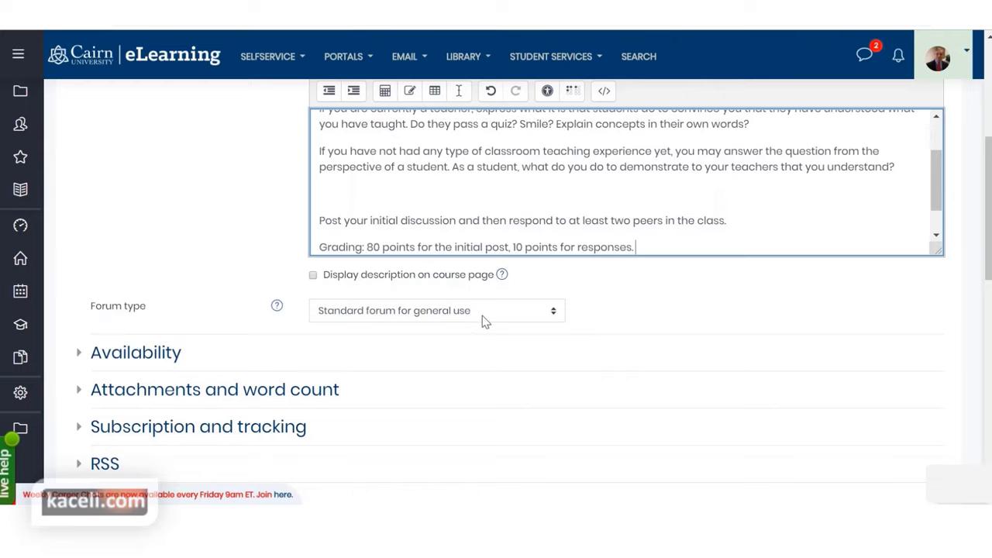
Review the available forum types and read the help explanation of each one, keeping the standard forum for general use
click(361, 317)
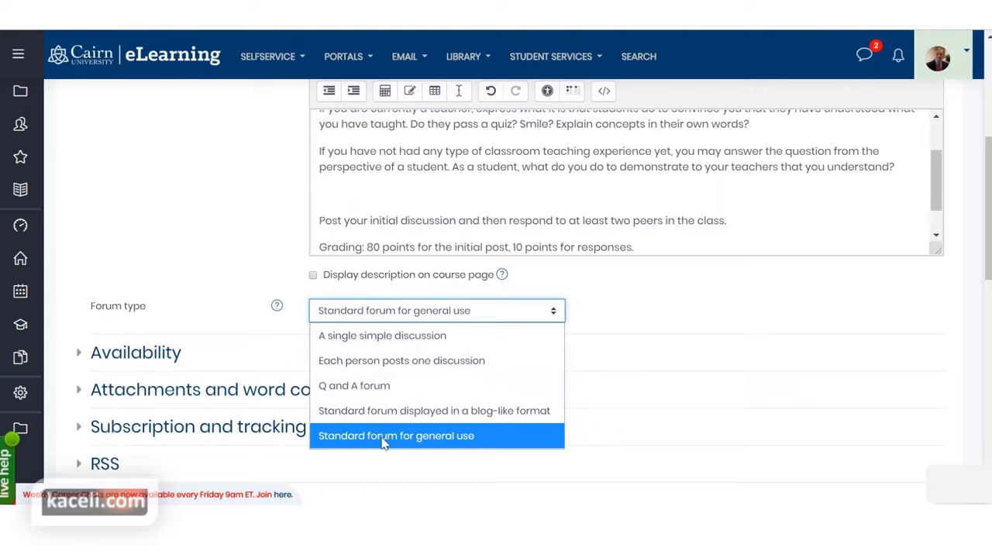
click(317, 314)
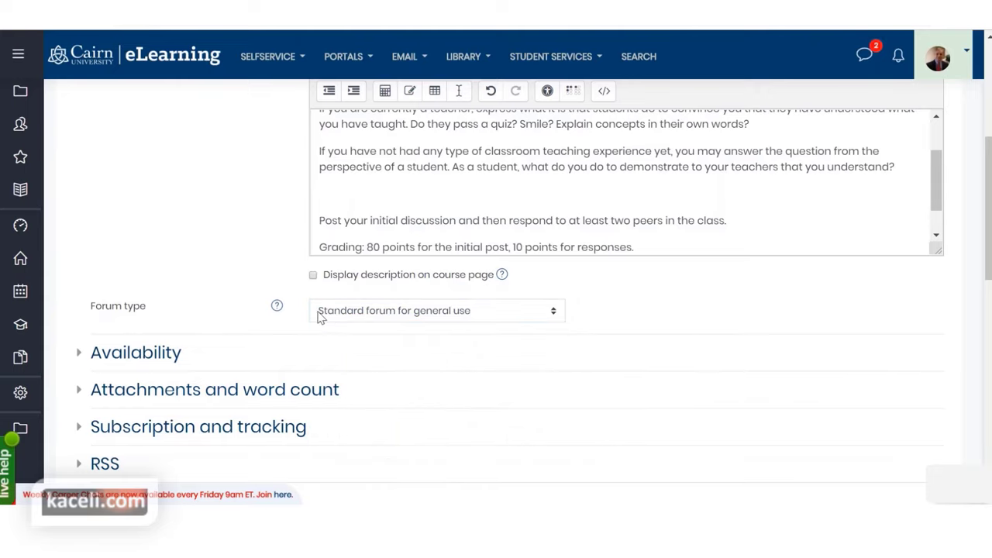
click(277, 308)
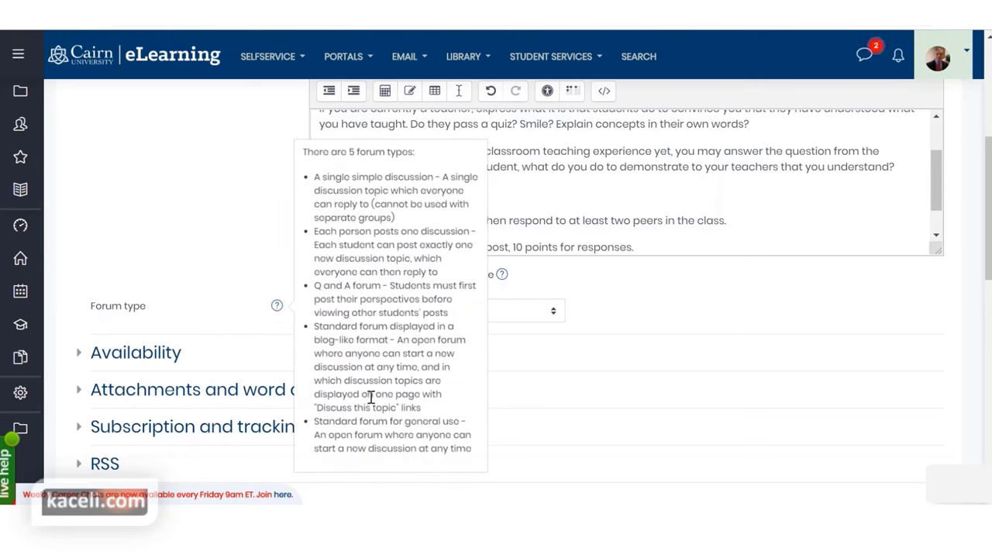
click(222, 261)
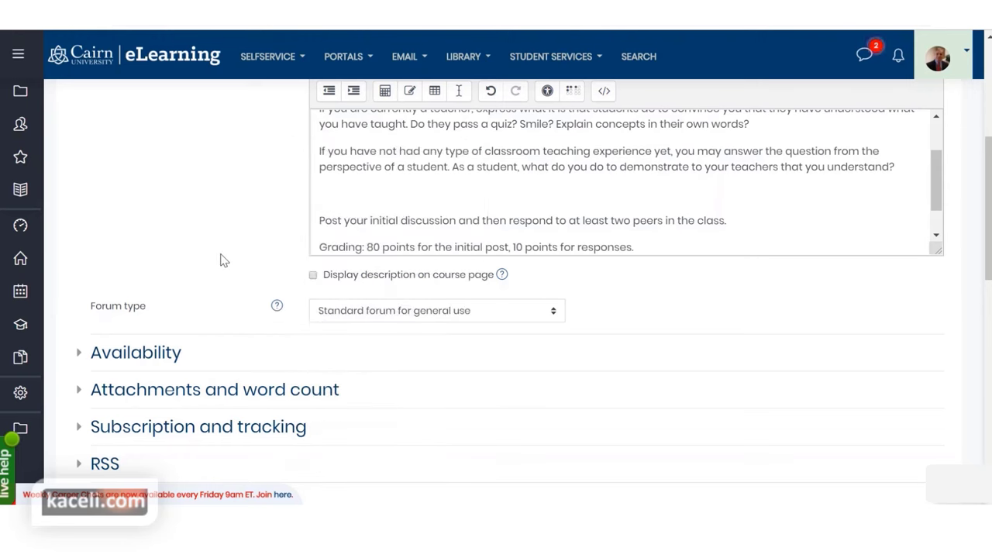
View the forum's Availability settings for the due date and cut-off date
click(127, 355)
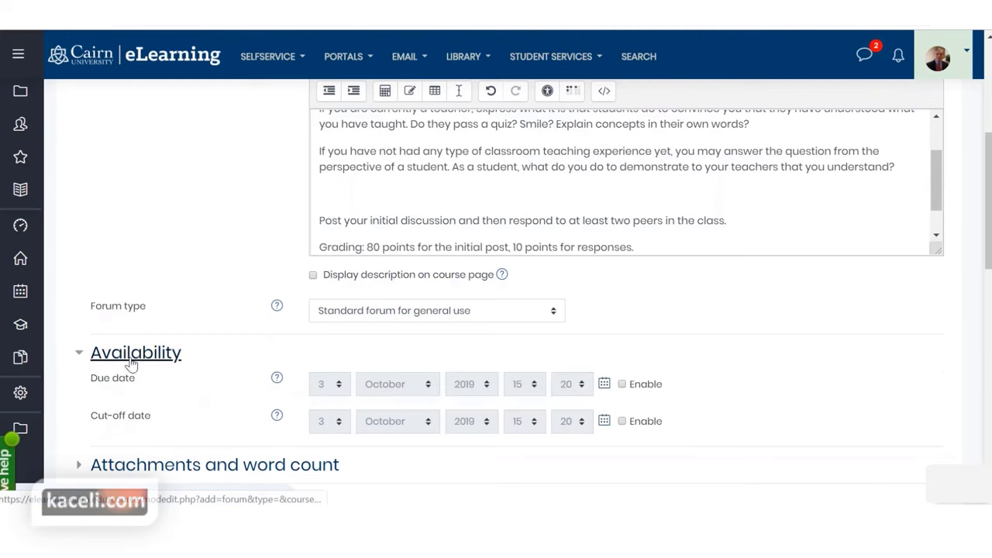
scroll(155, 368, down, 1)
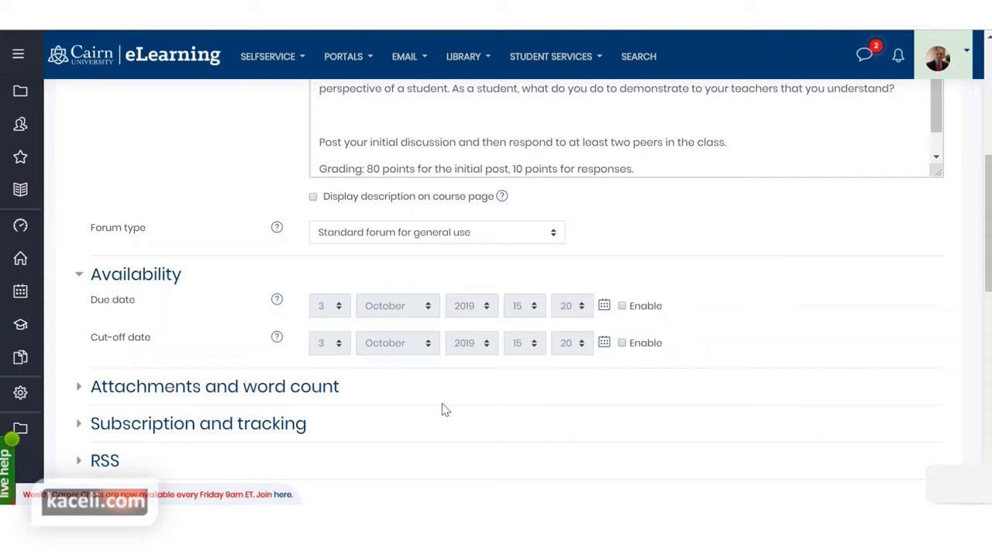
scroll(354, 409, down, 1)
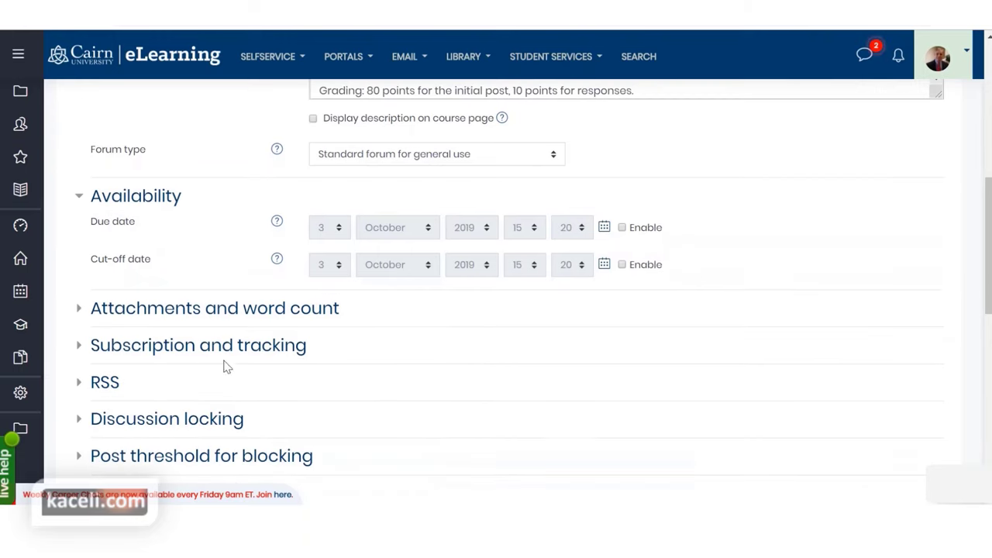
Set Display word count to Yes in the forum's Attachments and word count settings
click(82, 311)
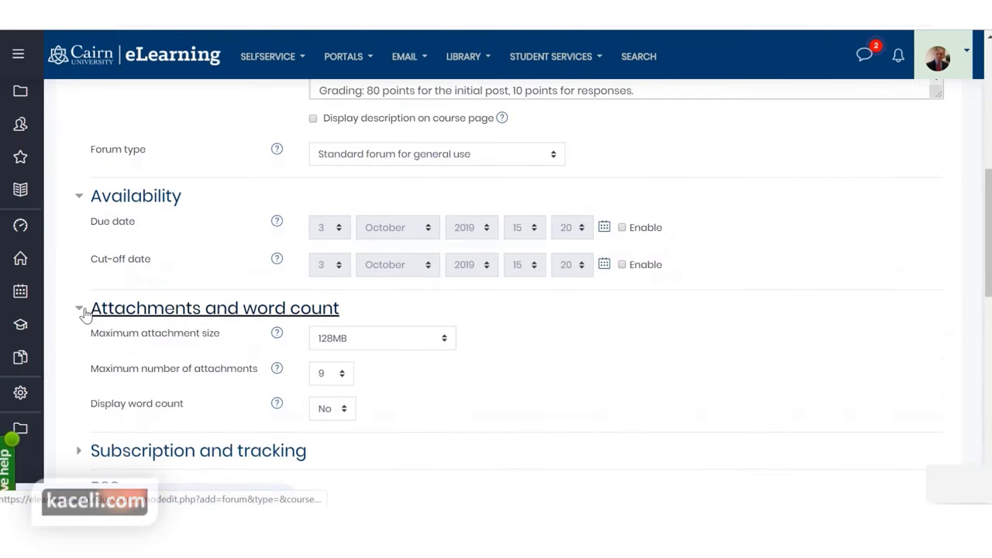
scroll(421, 403, down, 1)
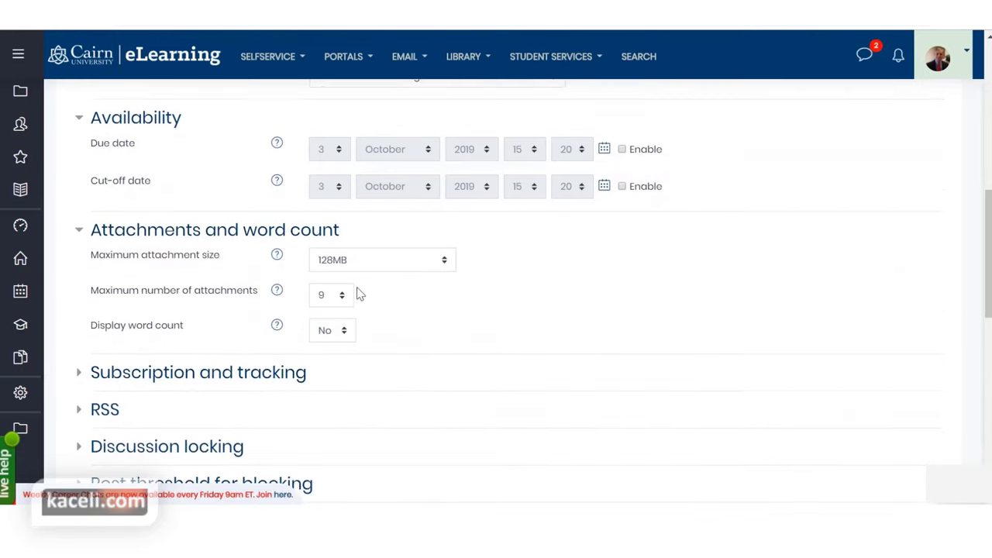
scroll(434, 341, down, 1)
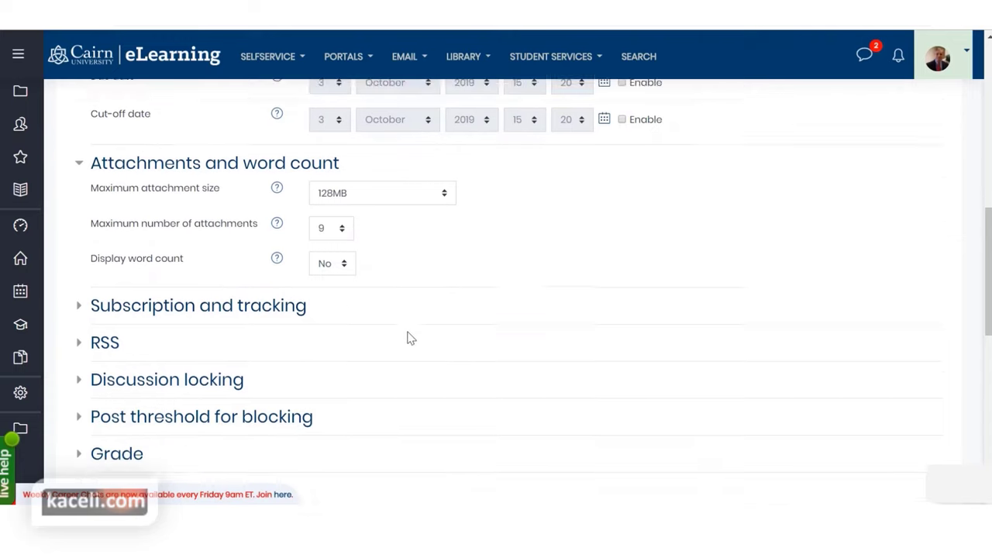
click(333, 258)
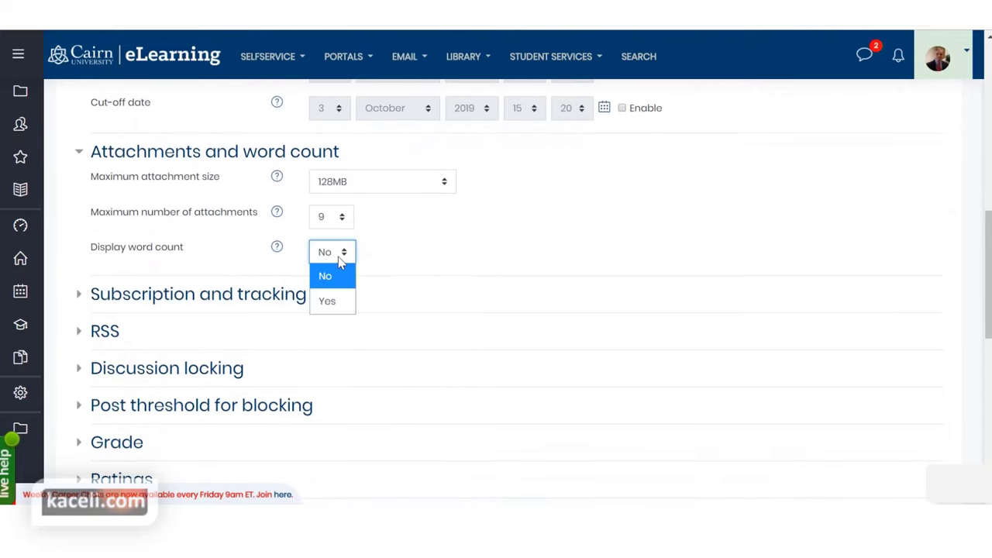
click(328, 305)
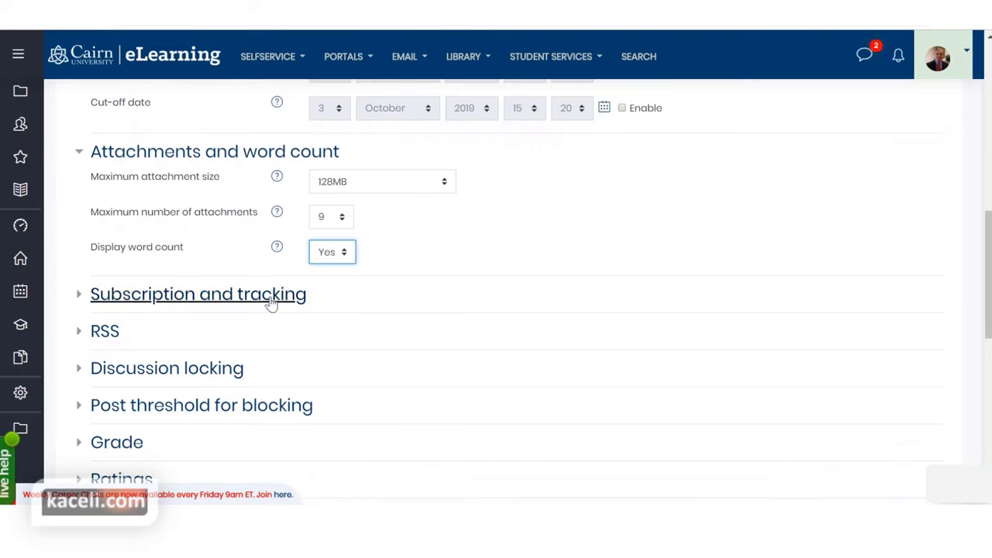
Examine the subscription mode and the read tracking options in the Subscription and tracking settings
click(81, 299)
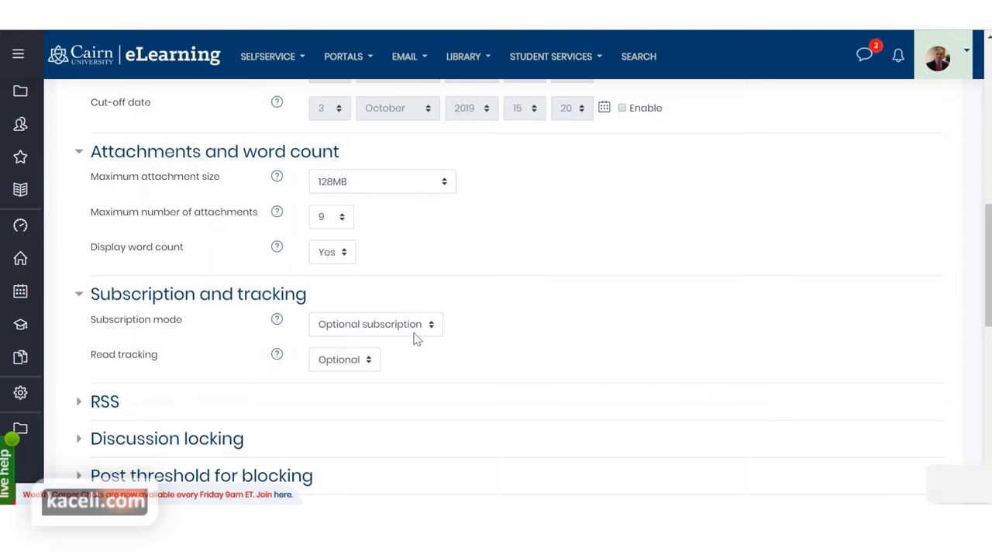
scroll(416, 338, down, 1)
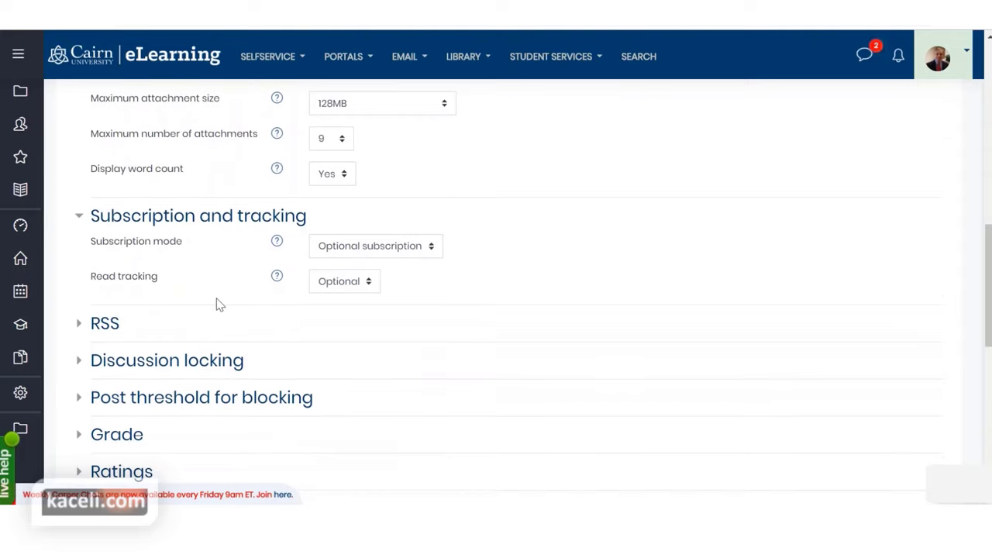
click(364, 287)
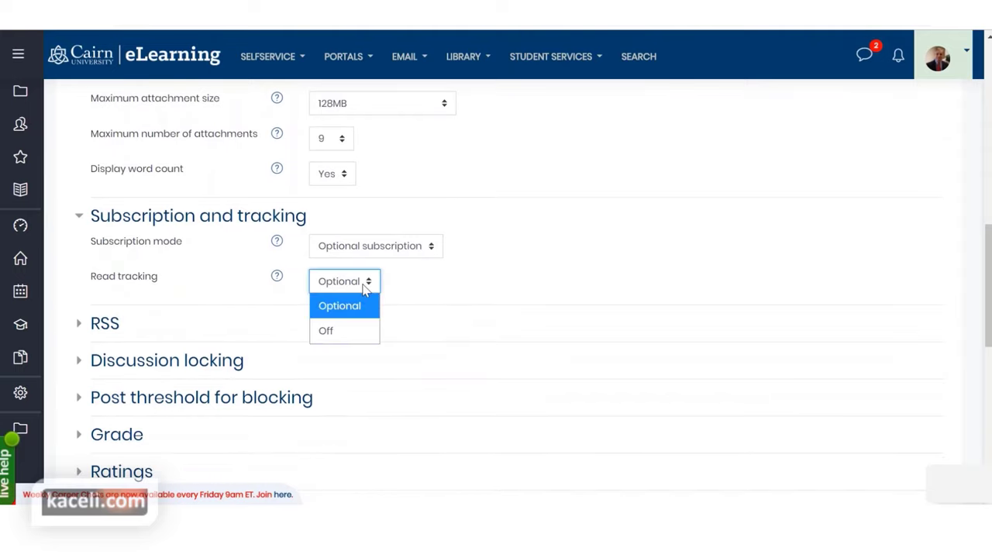
click(432, 289)
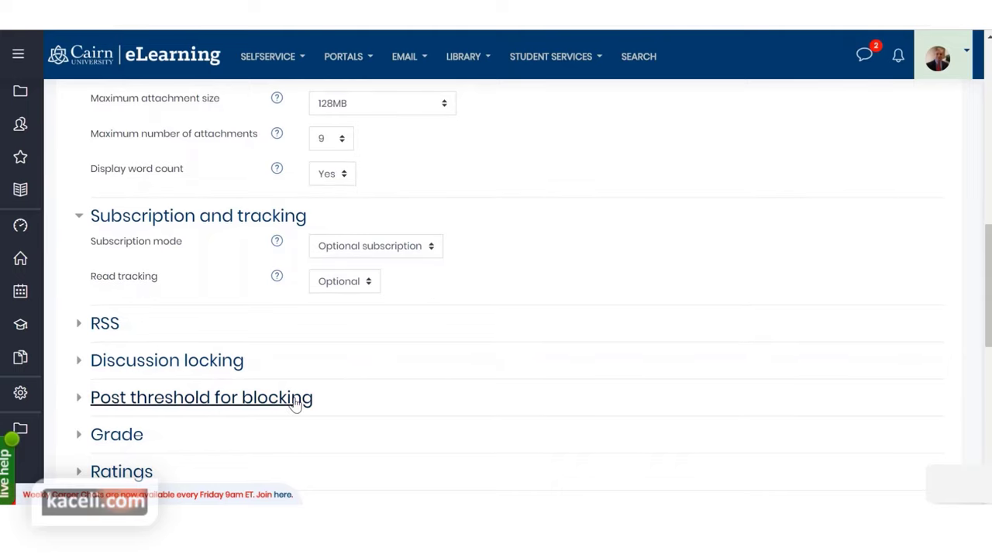
Set the forum's grade category to Homework Assignments
scroll(106, 310, down, 1)
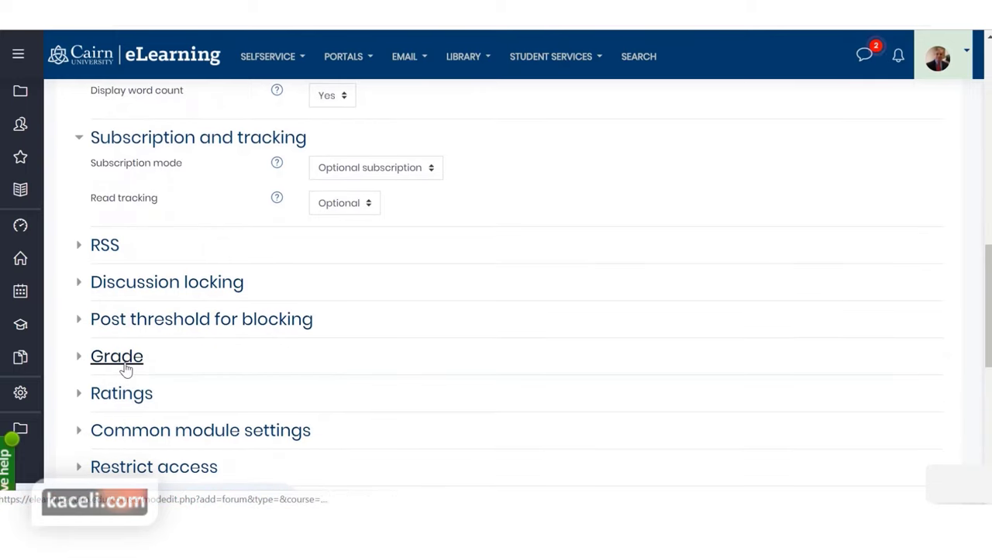
click(78, 360)
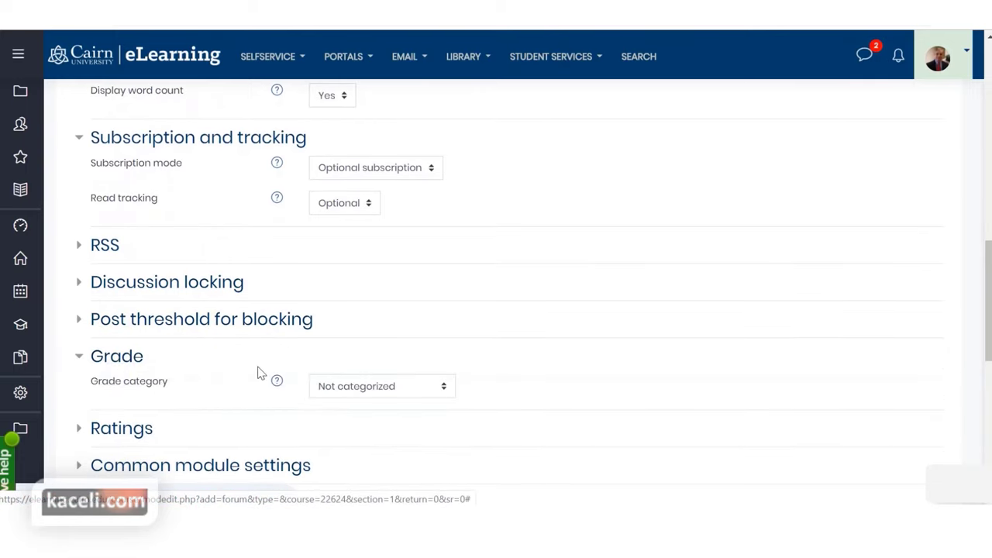
click(357, 390)
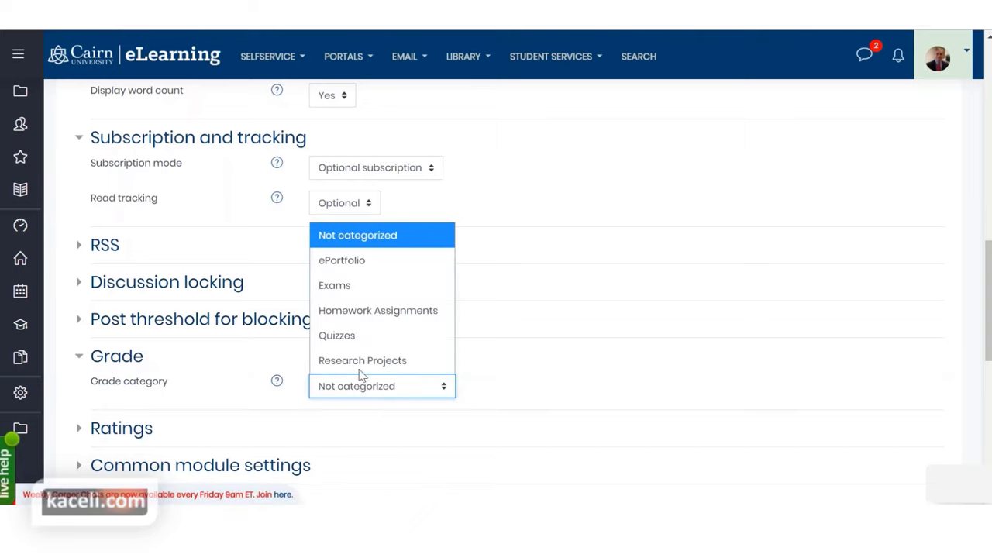
click(369, 321)
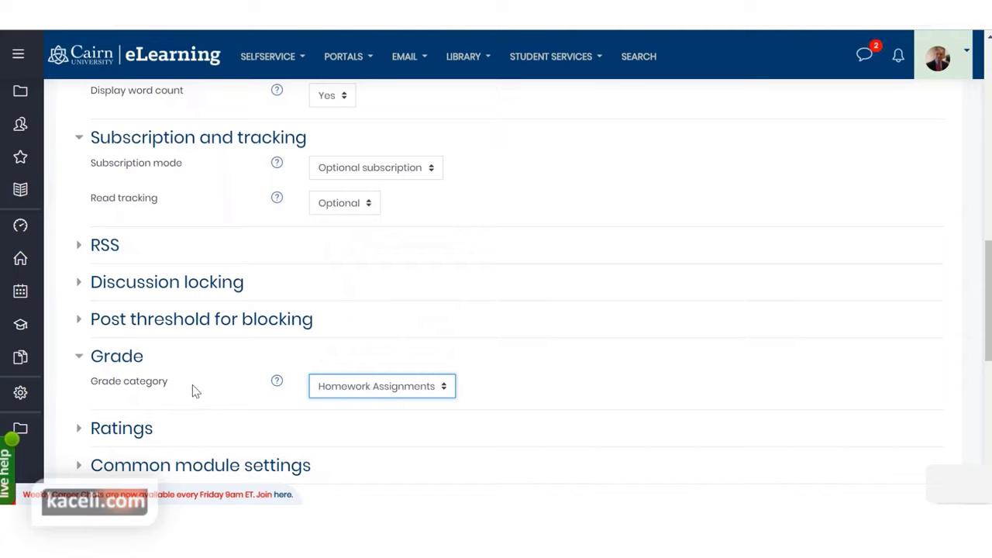
Set the Ratings aggregate type to Sum of ratings and review the scale against the grading instructions in the description
click(131, 431)
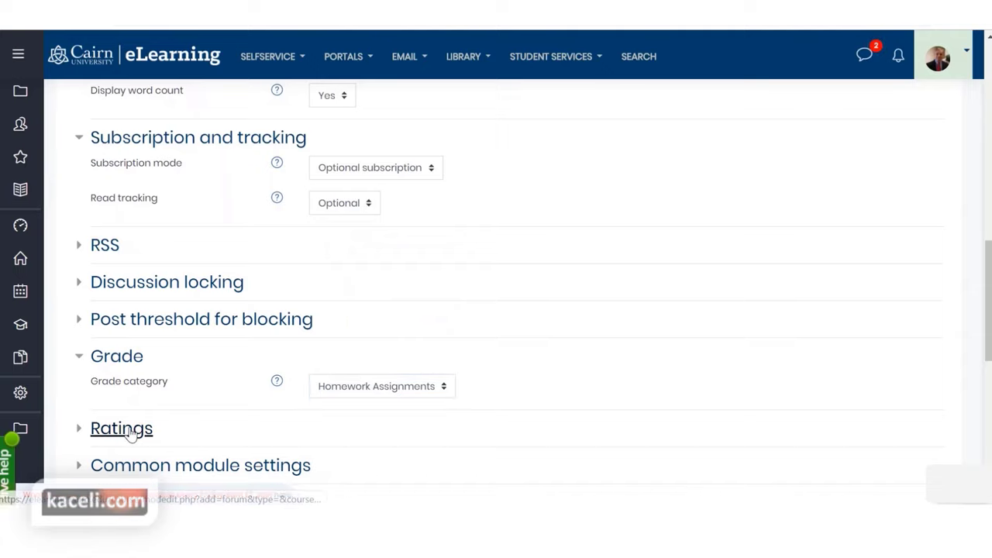
scroll(232, 426, down, 1)
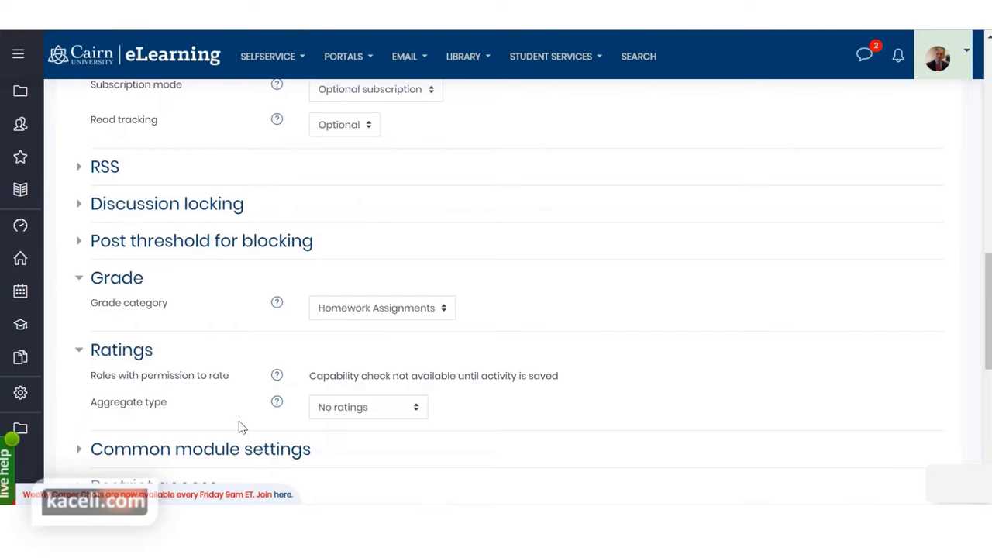
click(371, 414)
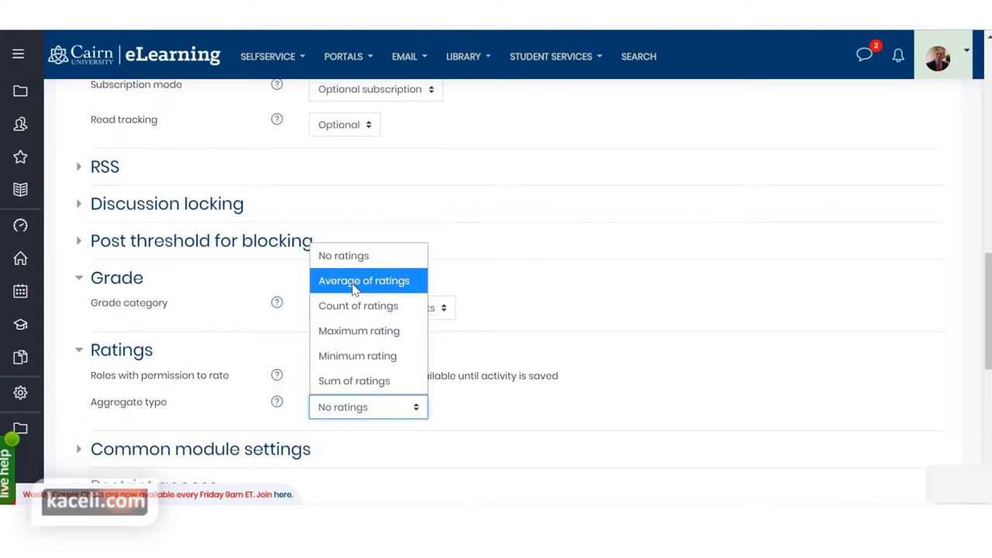
click(348, 380)
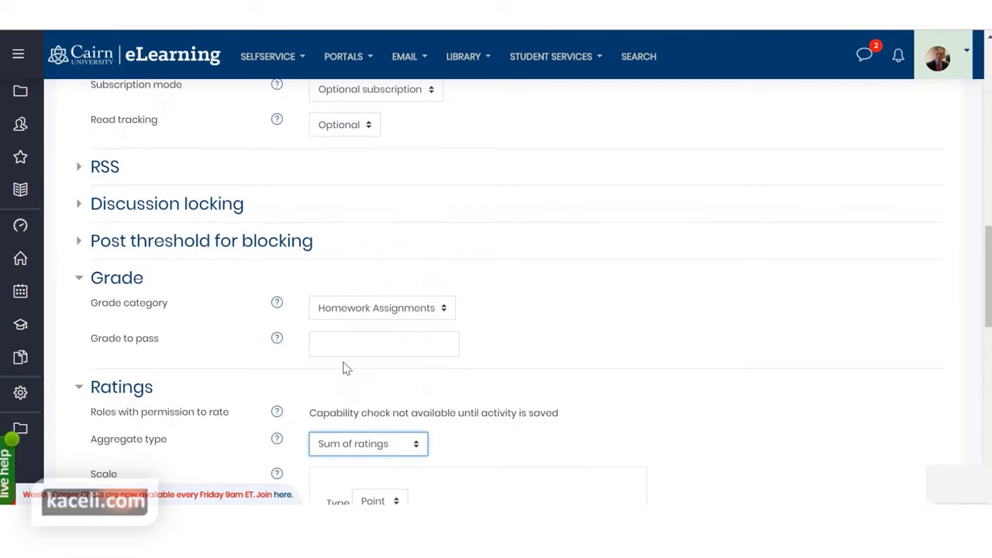
scroll(450, 437, down, 2)
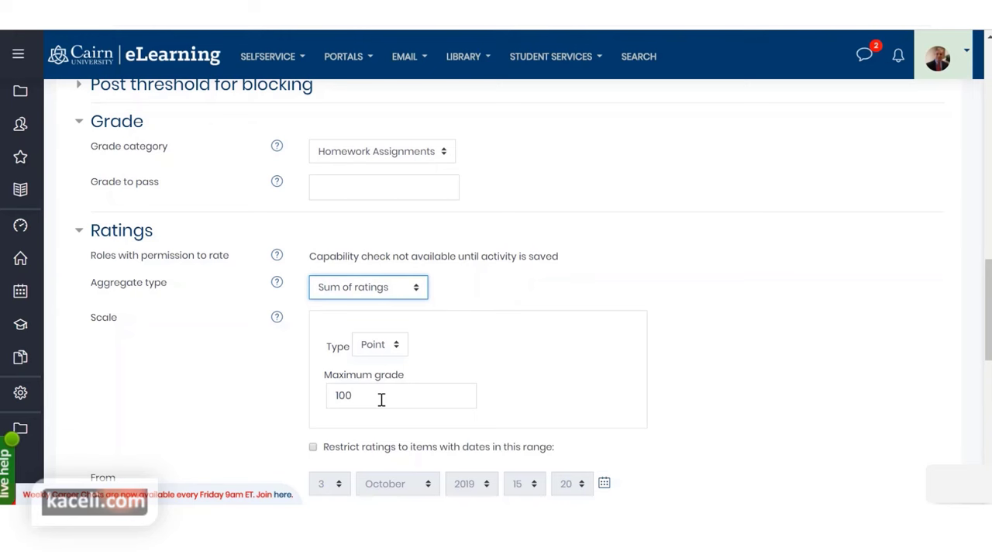
scroll(427, 370, up, 10)
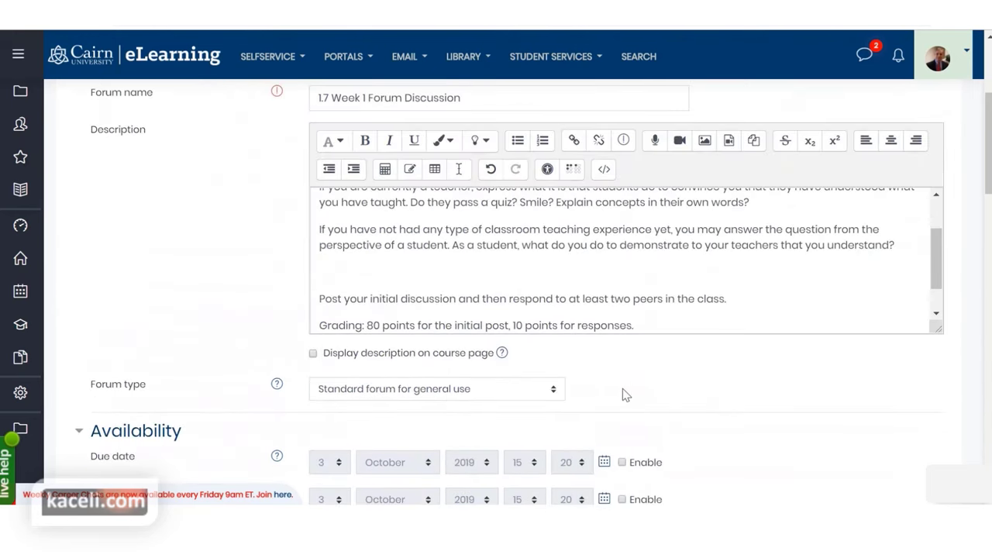
scroll(626, 395, down, 9)
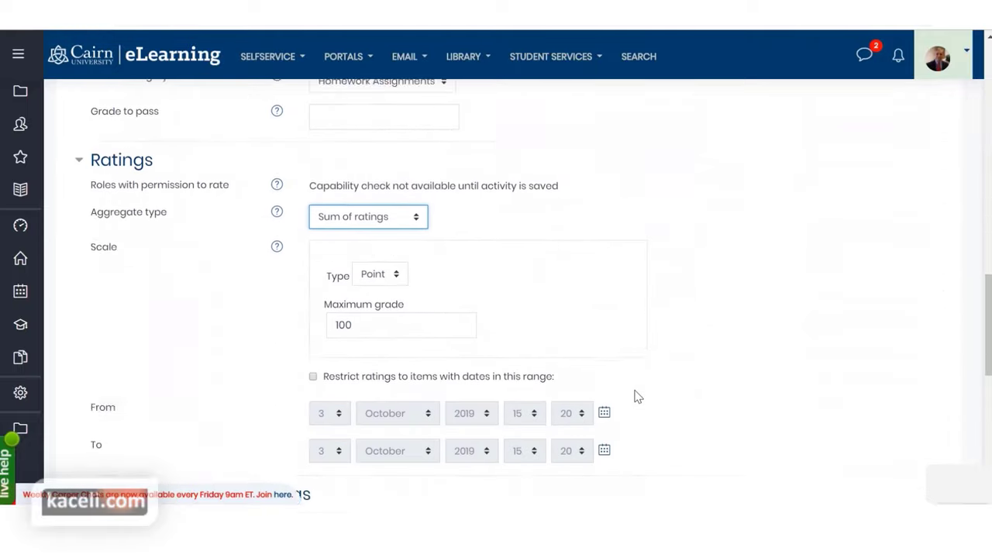
scroll(634, 397, down, 1)
Change the rating scale type to Scale and view the list of predefined grading scales
click(394, 238)
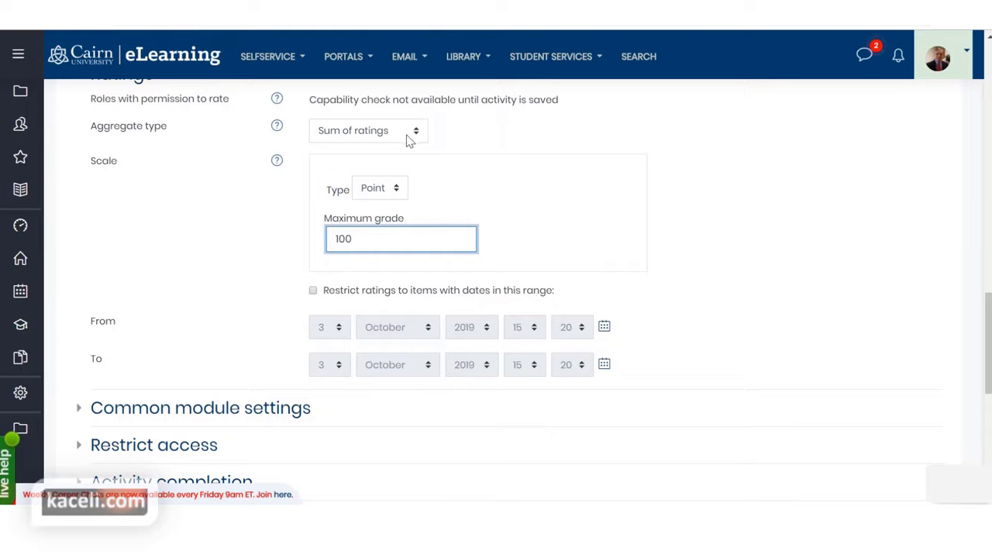
click(396, 189)
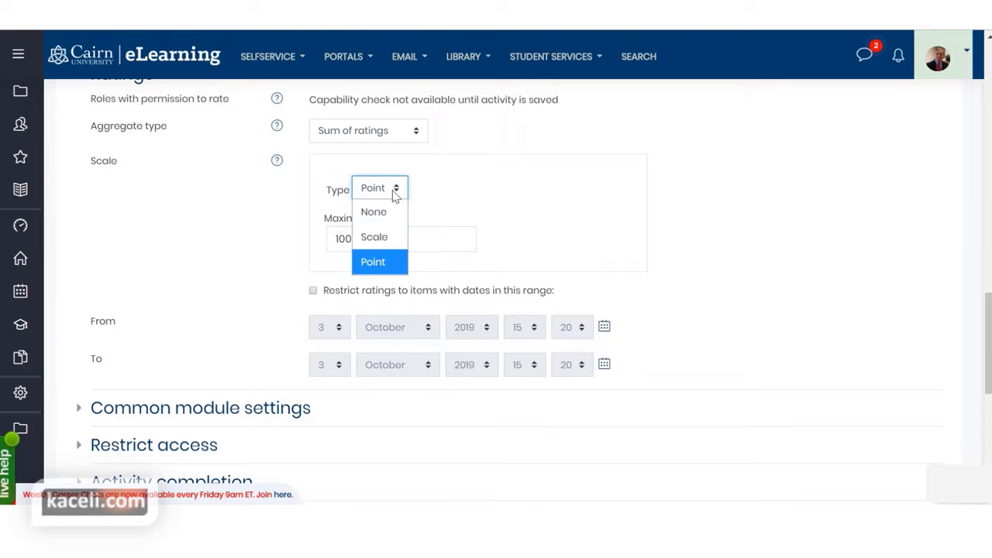
click(386, 240)
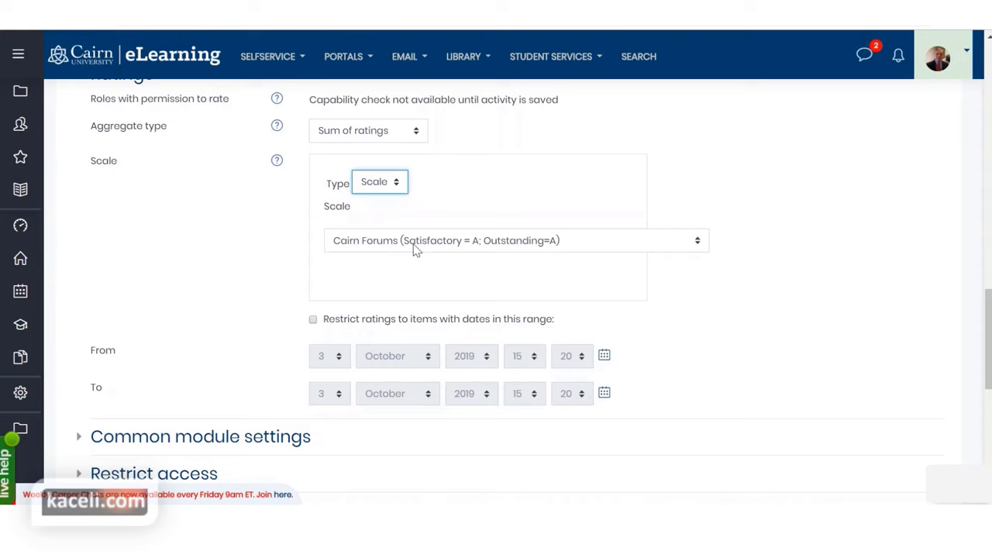
click(414, 245)
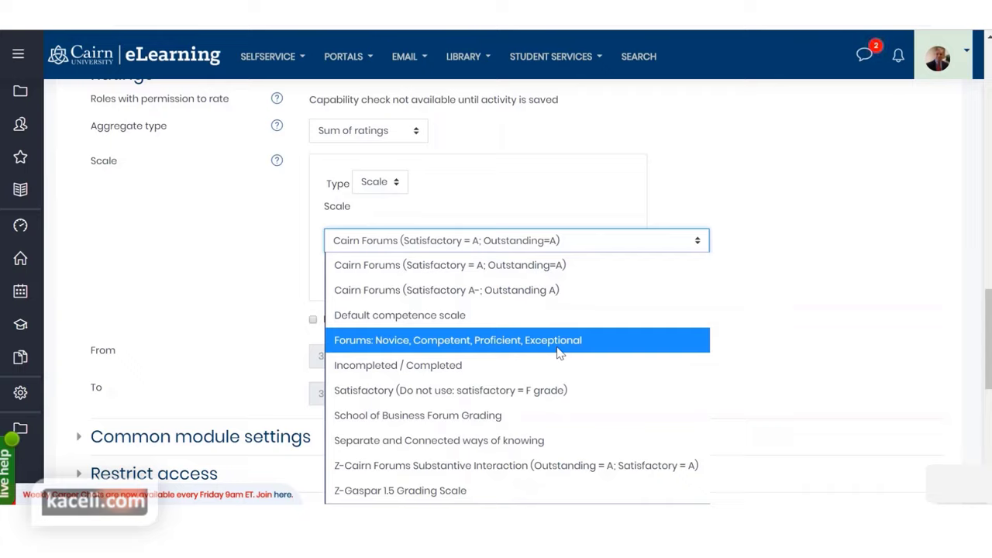
click(255, 302)
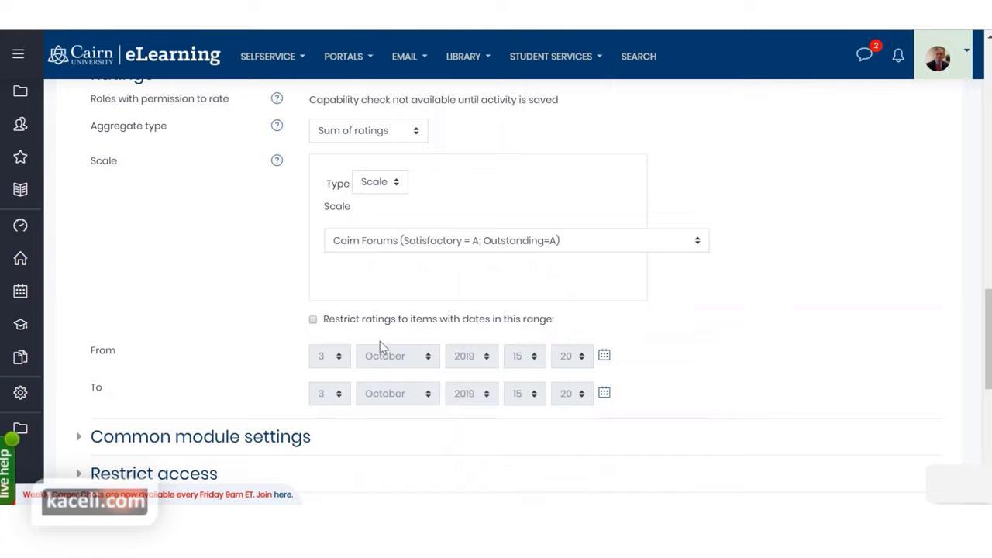
Return the rating scale type to Point and go to the Maximum grade value
click(397, 183)
click(383, 257)
click(375, 239)
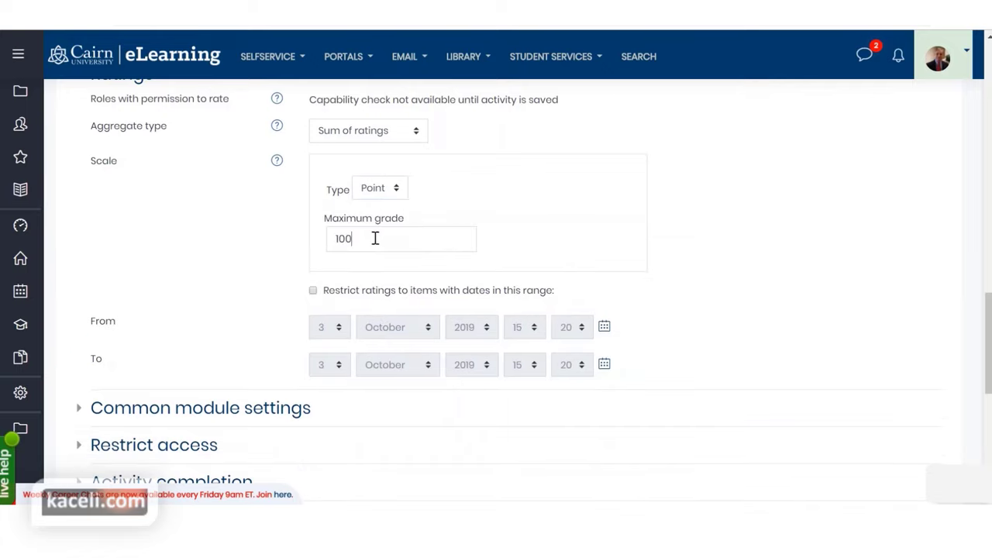
Set the forum's activity completion tracking to Show activity as complete when conditions are met
scroll(740, 303, down, 2)
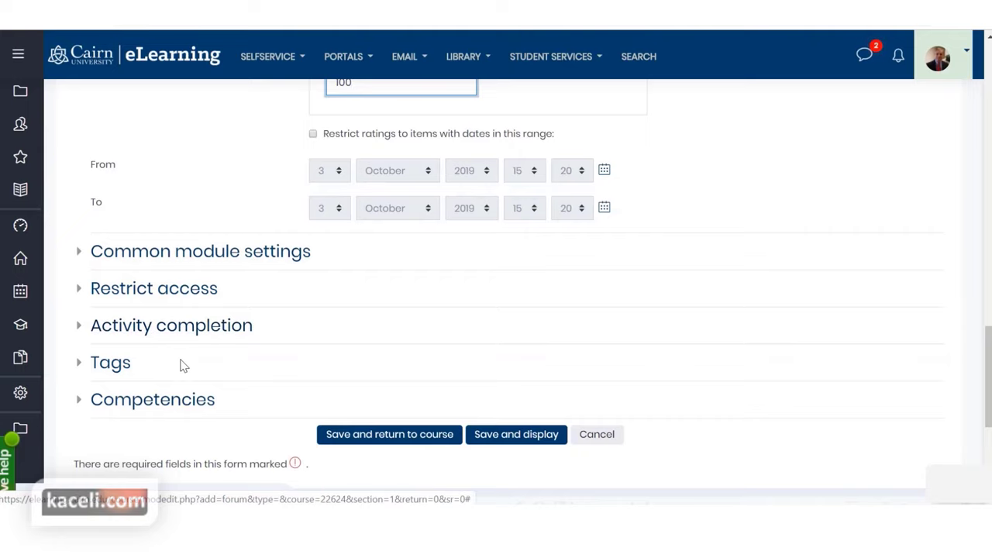
click(146, 328)
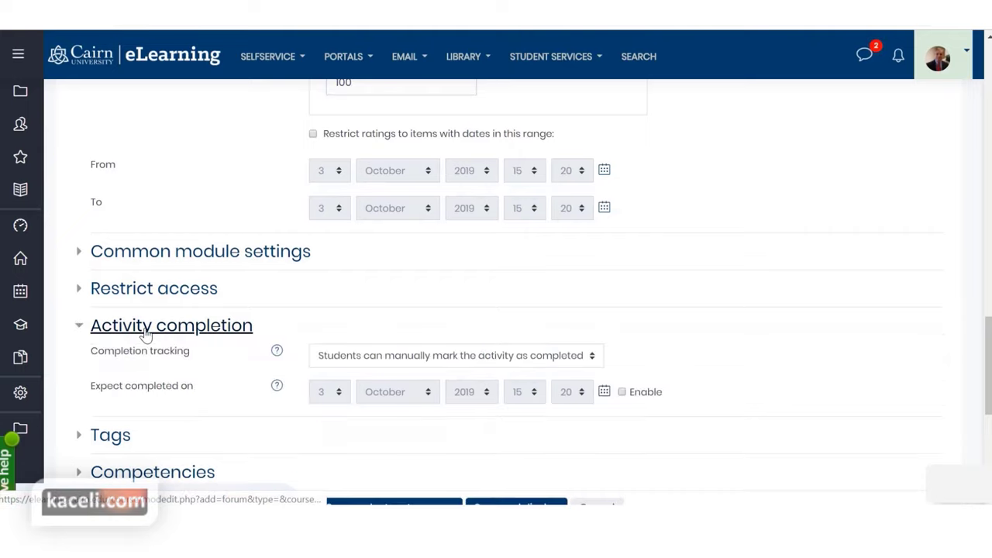
scroll(364, 331, down, 1)
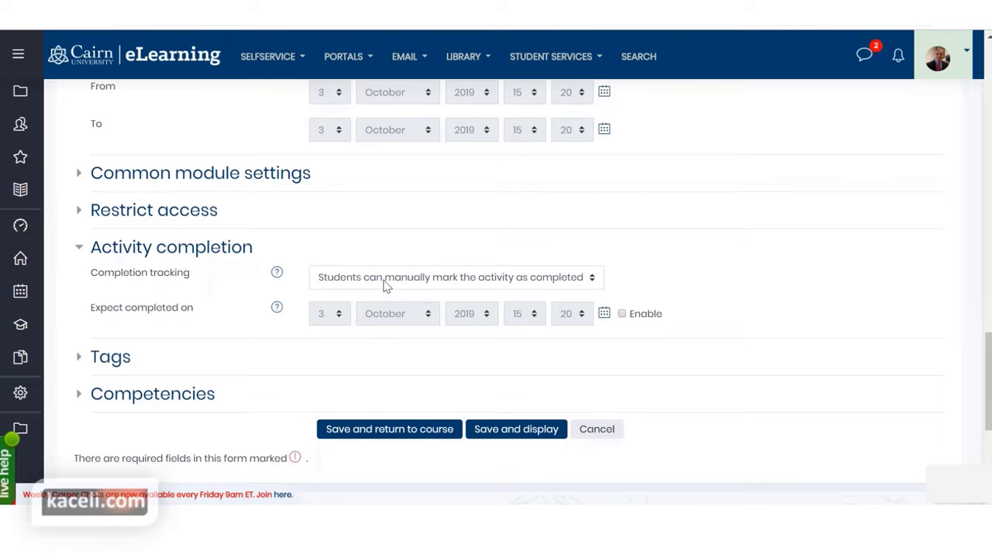
click(385, 285)
click(385, 352)
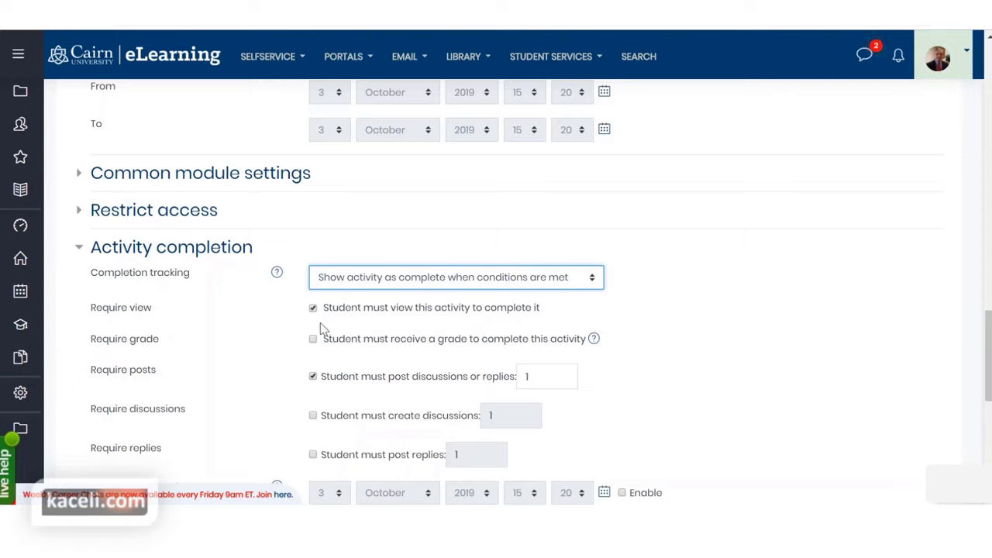
Require students to post 3 discussions or replies, and save the forum, returning to the course
click(539, 377)
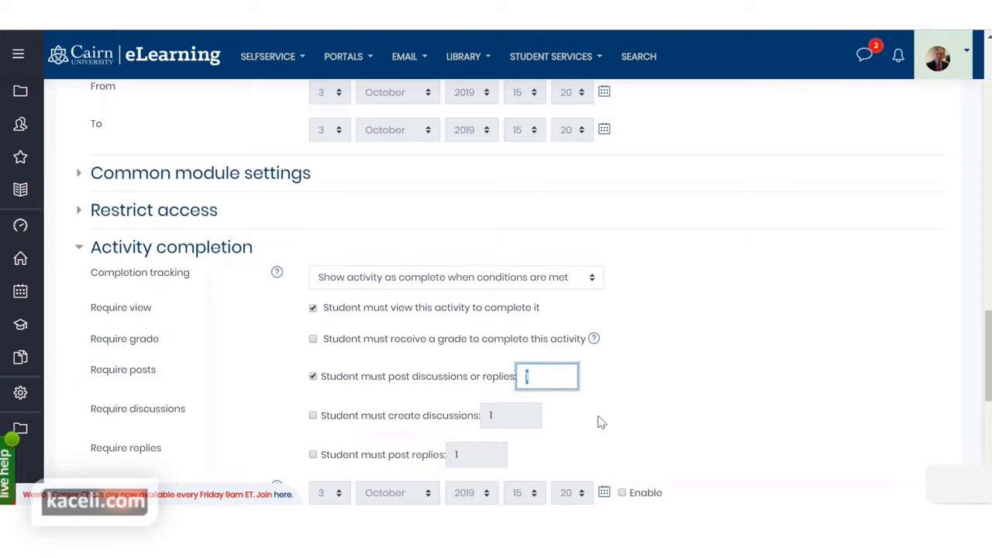
text(3)
scroll(660, 353, down, 1)
scroll(660, 354, down, 2)
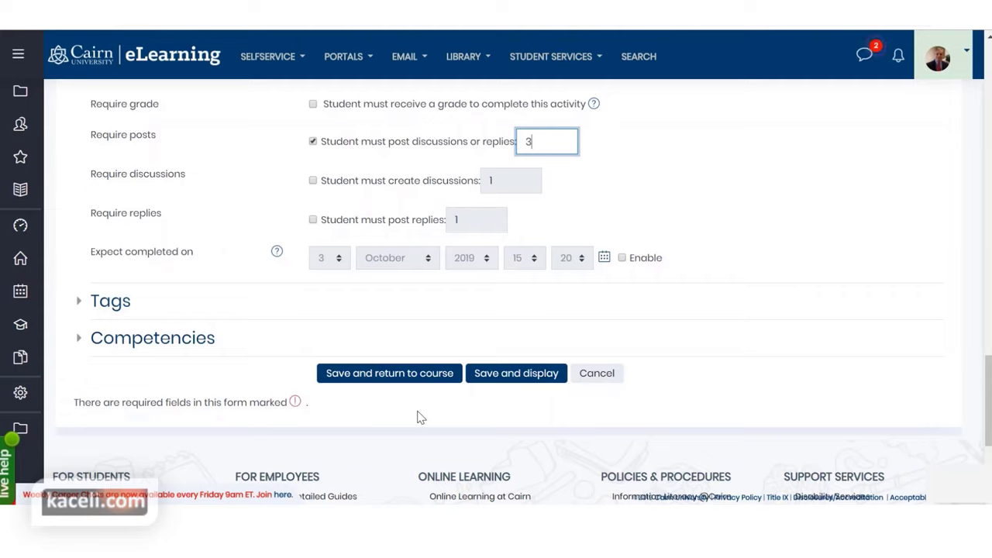
click(375, 376)
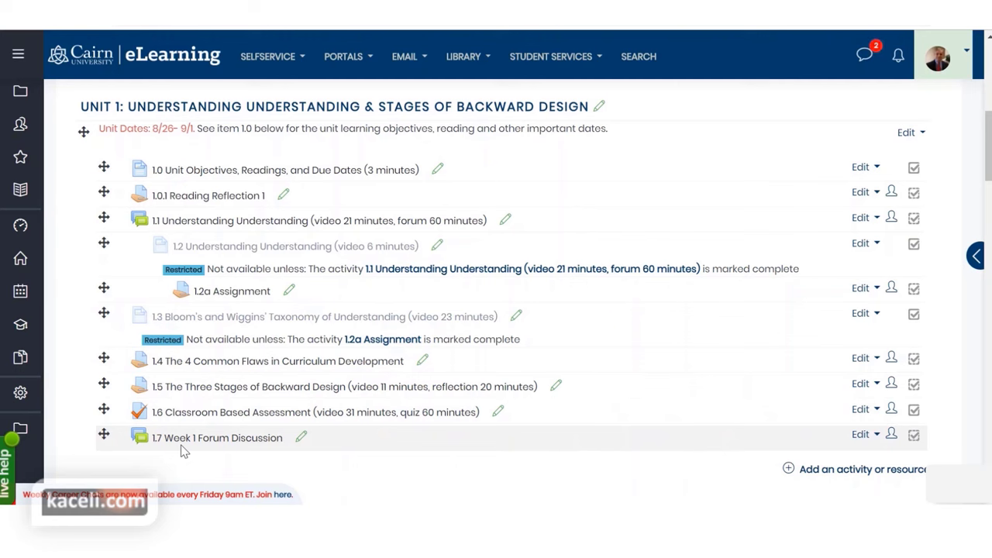
Open the 1.7 Week 1 Forum Discussion and review its questions and grading instructions
click(218, 439)
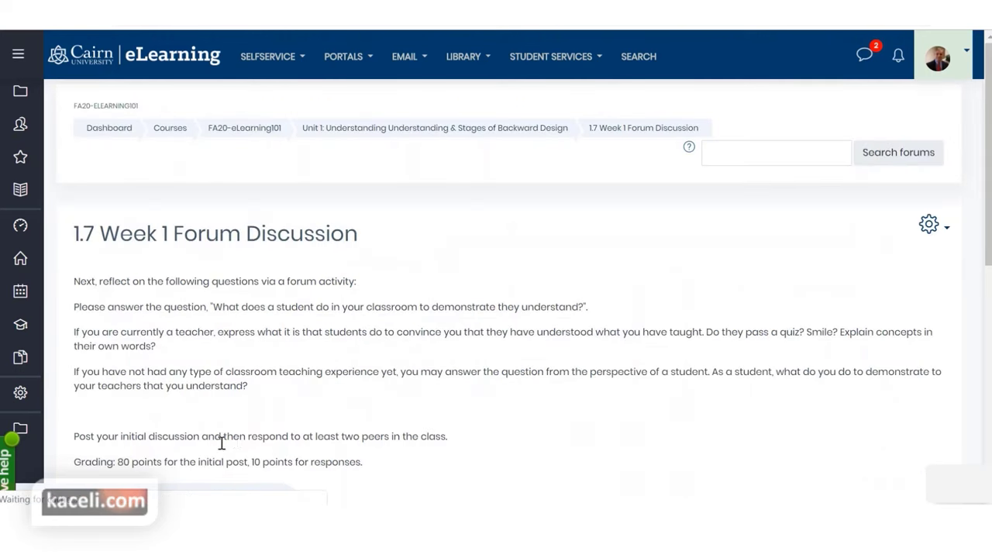
drag(147, 286, 248, 387)
scroll(284, 410, down, 1)
scroll(283, 411, down, 3)
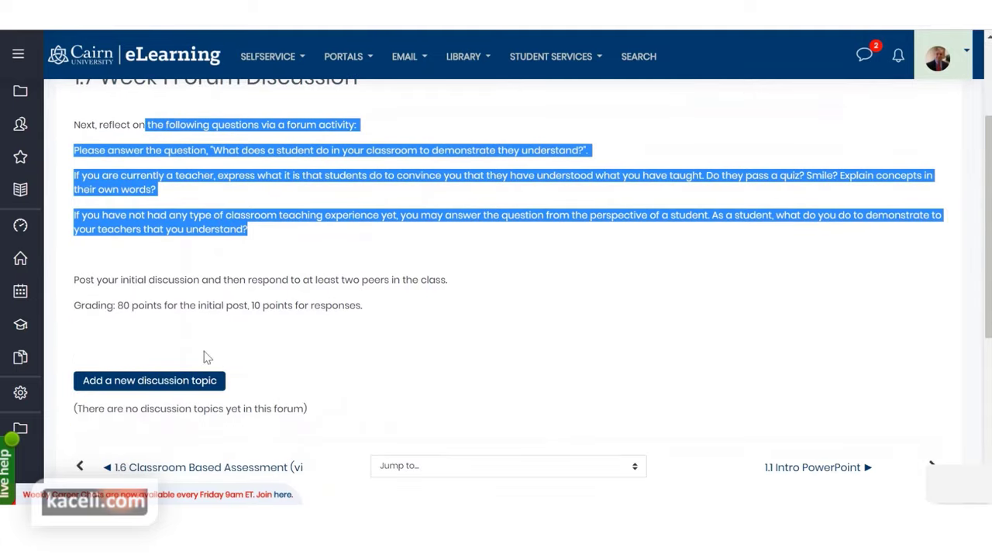
click(346, 303)
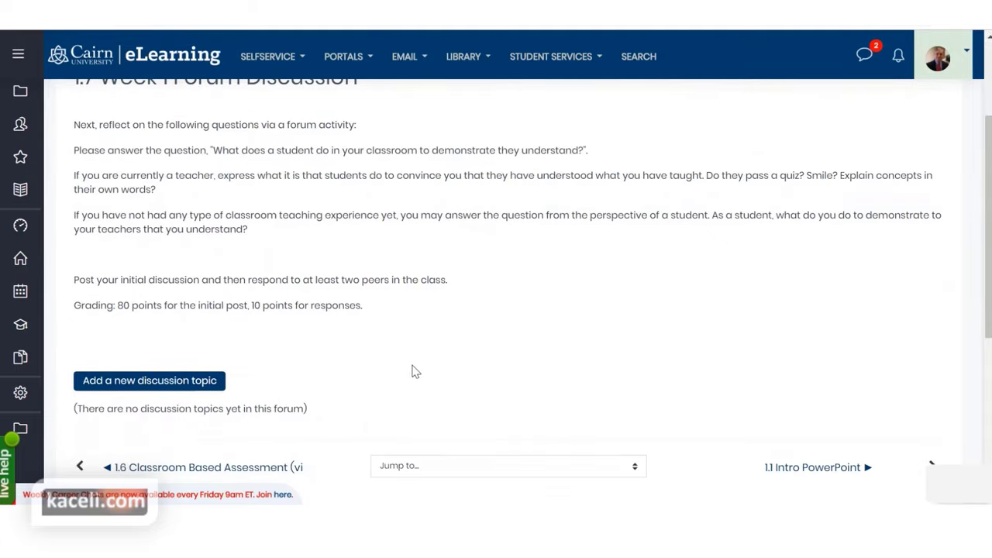
Start a new discussion topic in the forum and look over its subject, message and posting options
click(118, 384)
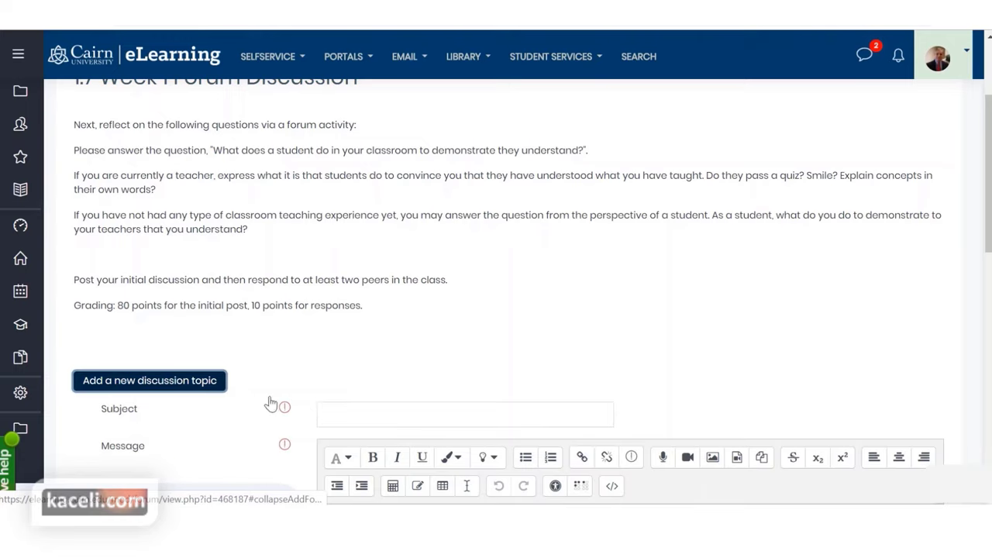
scroll(310, 387, down, 2)
click(362, 256)
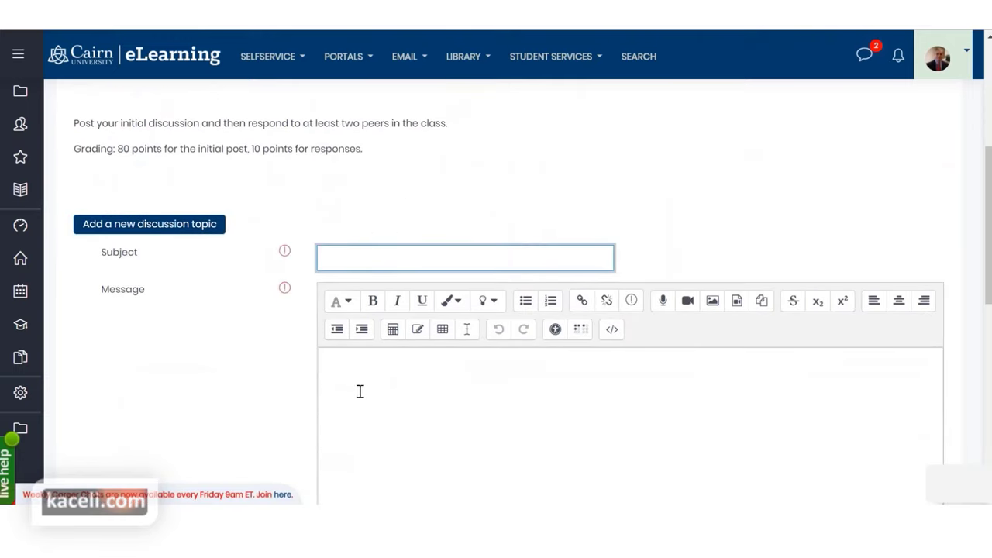
click(389, 381)
scroll(279, 411, down, 3)
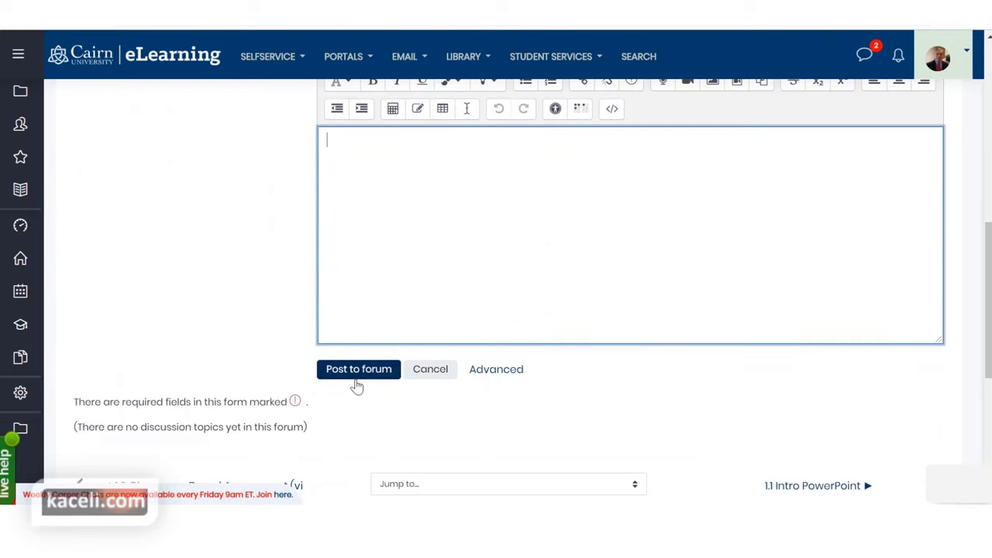
scroll(263, 448, up, 3)
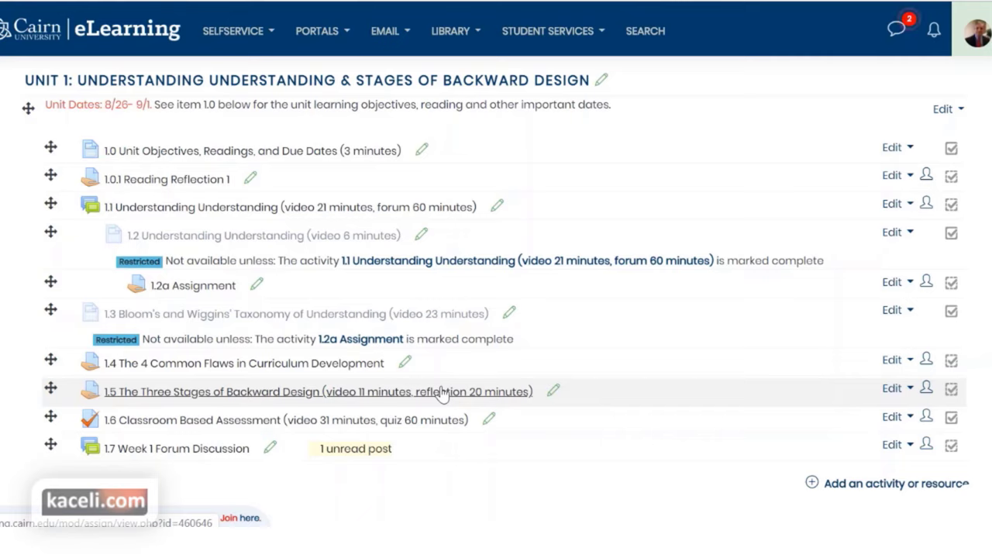
Reopen the 1.7 Week 1 Forum Discussion from Unit 1 and review its instructions and submitted discussions
click(199, 449)
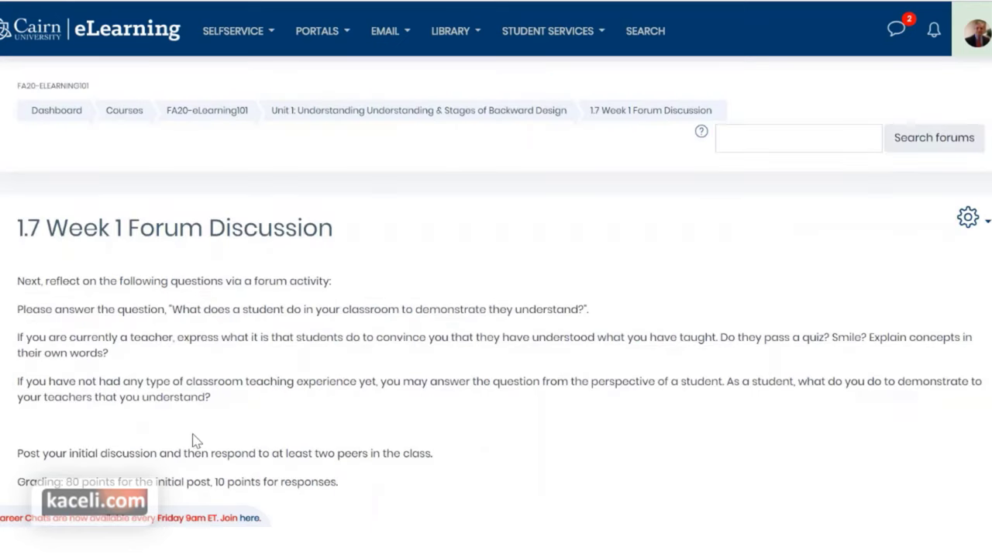
scroll(186, 434, down, 1)
drag(342, 396, 97, 223)
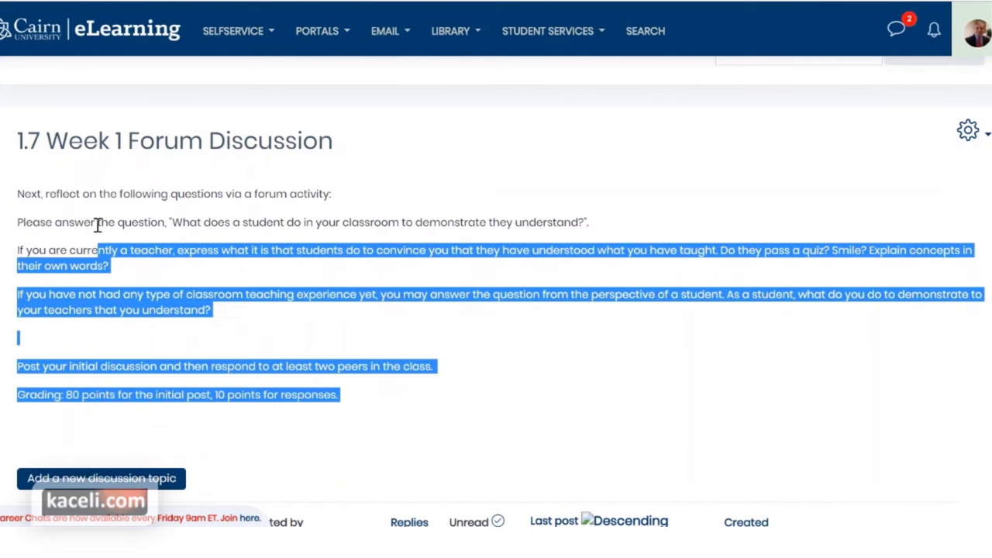
scroll(217, 340, down, 3)
click(242, 232)
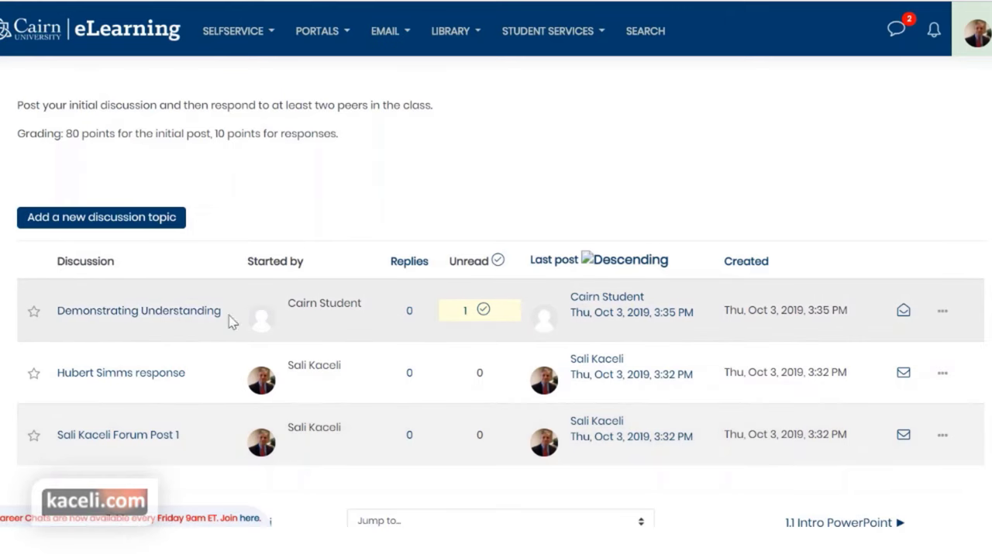
Open the Demonstrating Understanding discussion and read the student's post
click(116, 318)
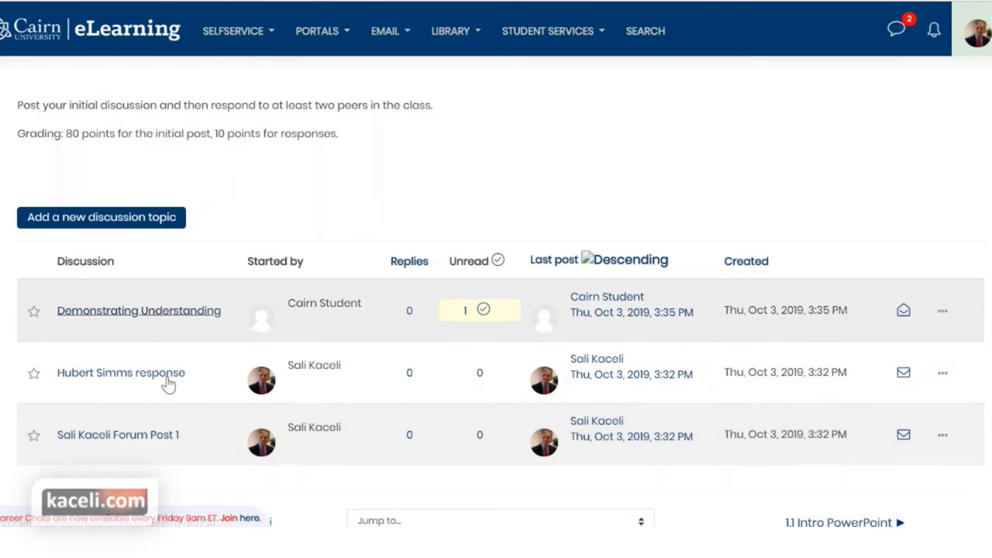
scroll(287, 396, down, 2)
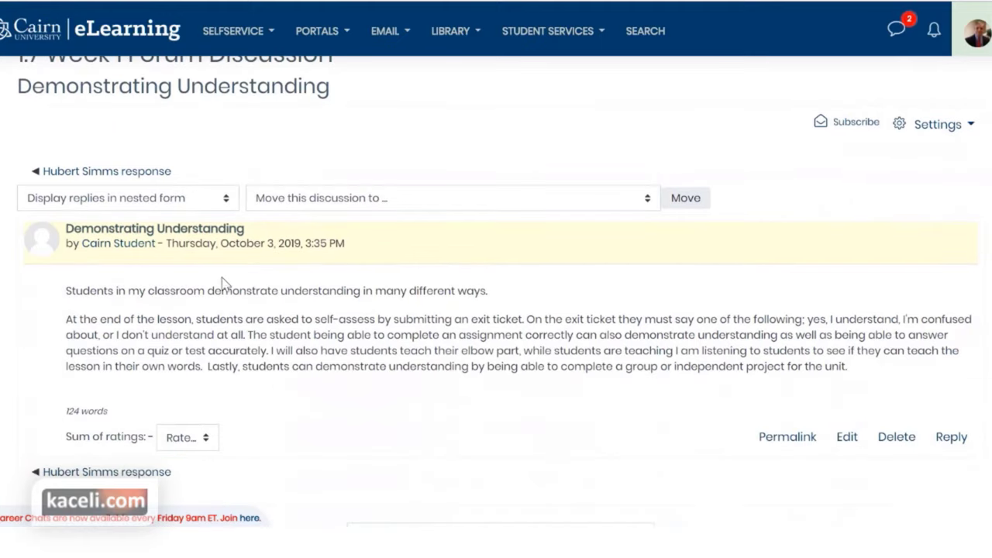
scroll(197, 310, down, 2)
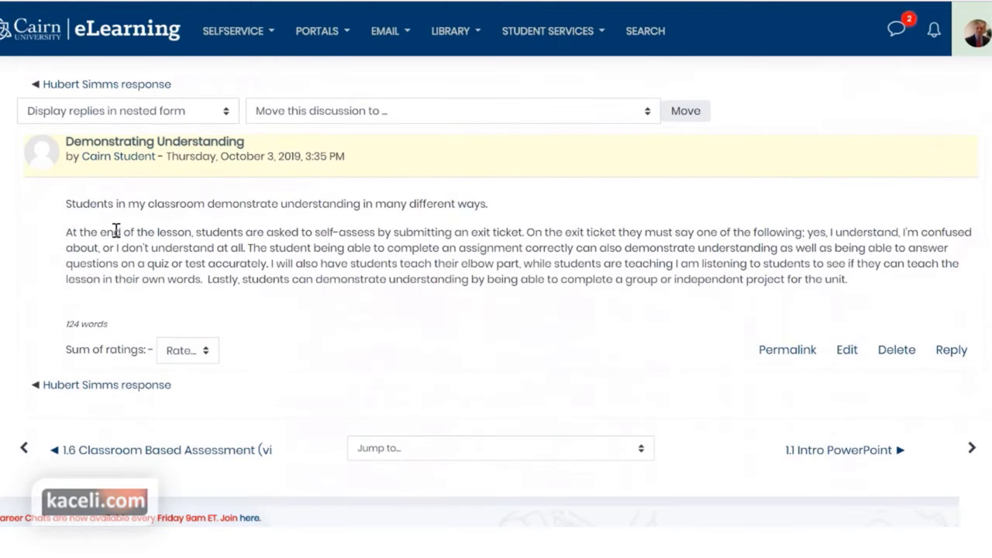
click(118, 230)
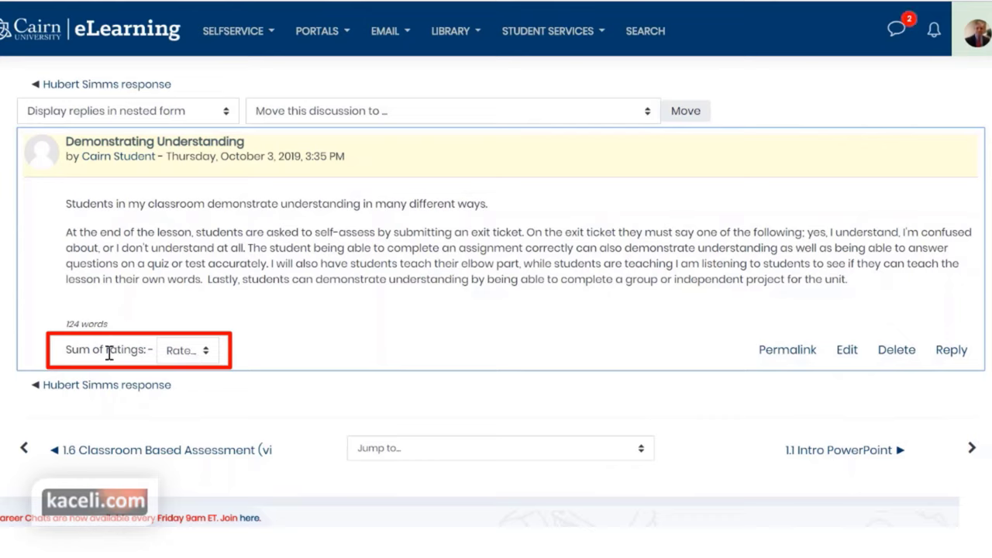
Rate the student's Demonstrating Understanding post 76
click(206, 353)
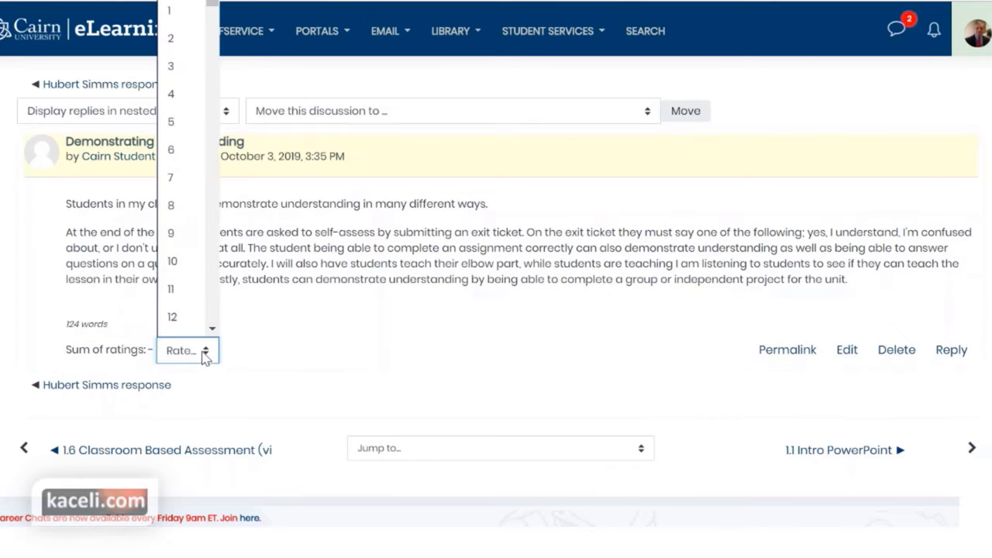
scroll(194, 124, down, 1)
drag(213, 8, 221, 195)
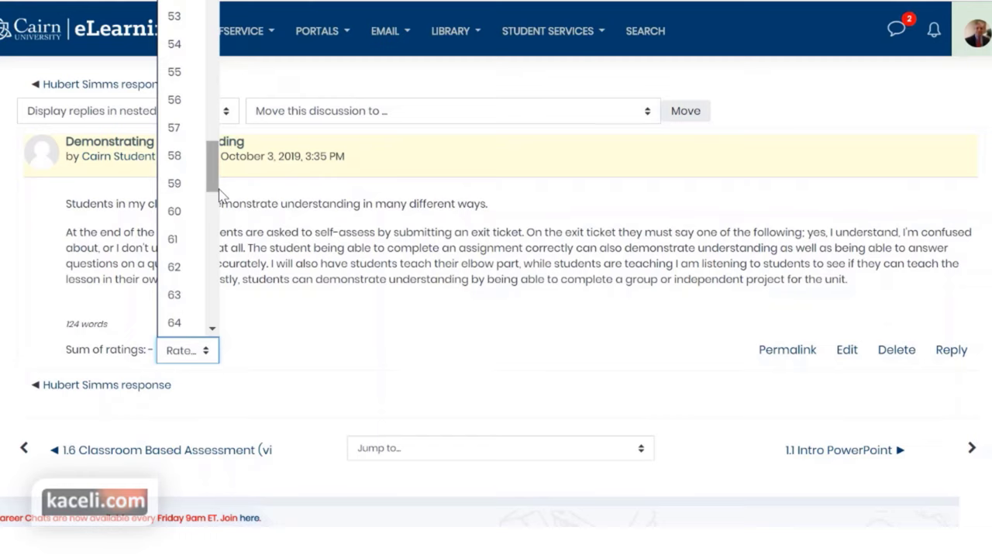
drag(215, 190, 215, 251)
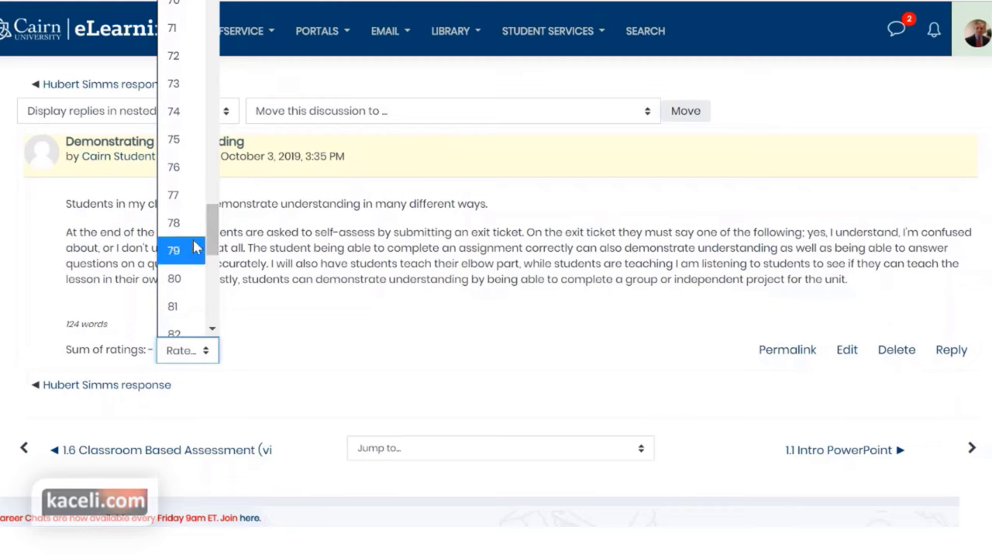
click(186, 172)
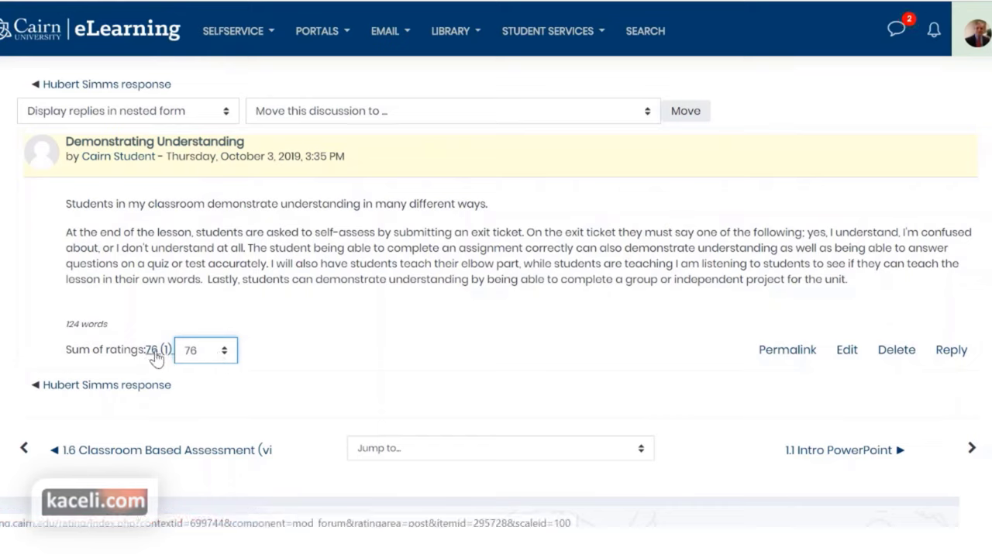
click(372, 286)
click(284, 399)
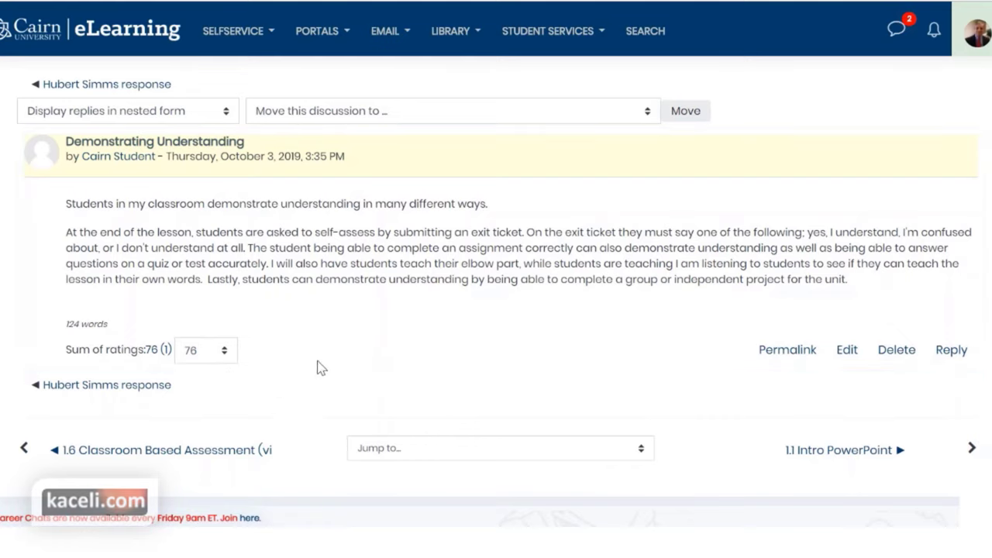
Submit a private reply to the student's post: "We also needed to cover body language in the classroom..."
click(951, 353)
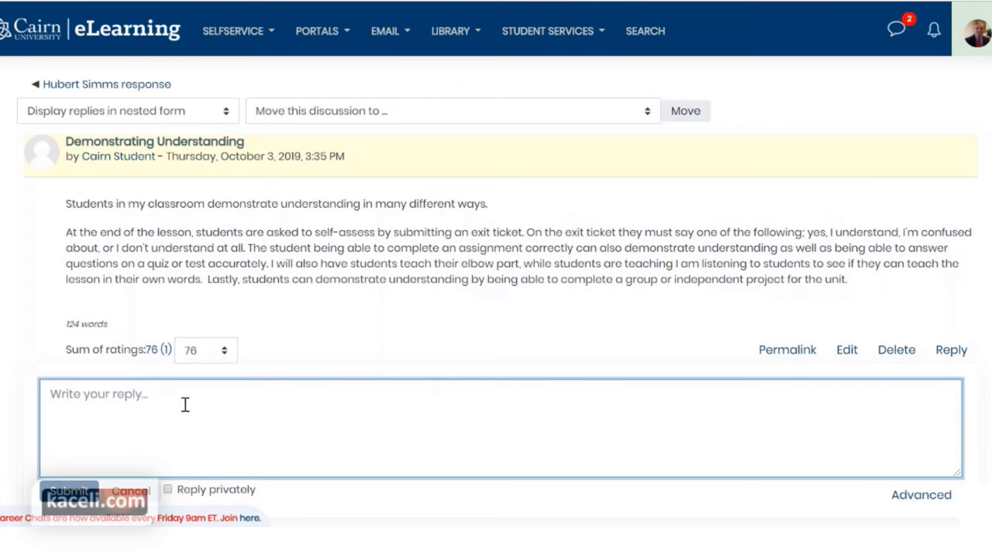
scroll(248, 444, down, 2)
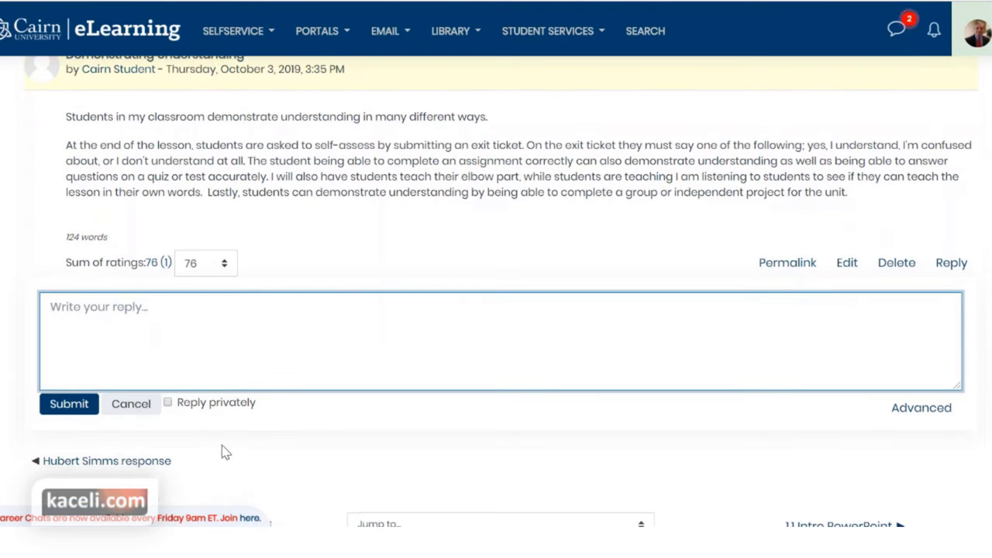
click(168, 406)
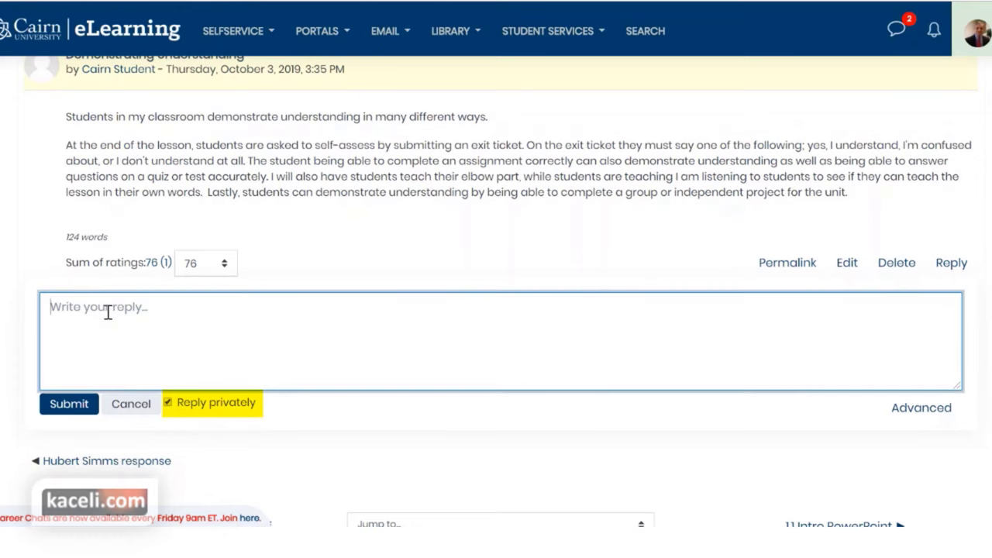
text(We also needed to cover body language in the classroom...)
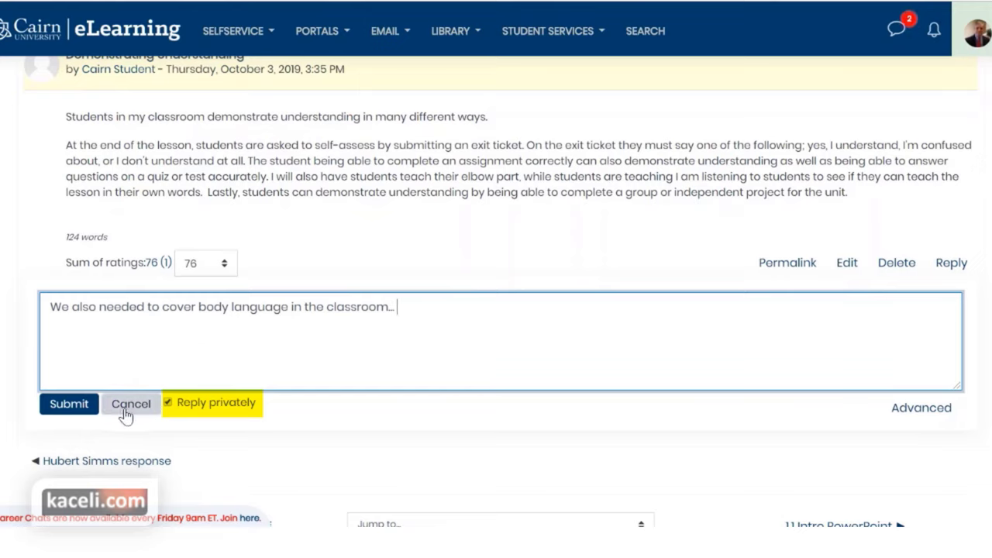
click(69, 408)
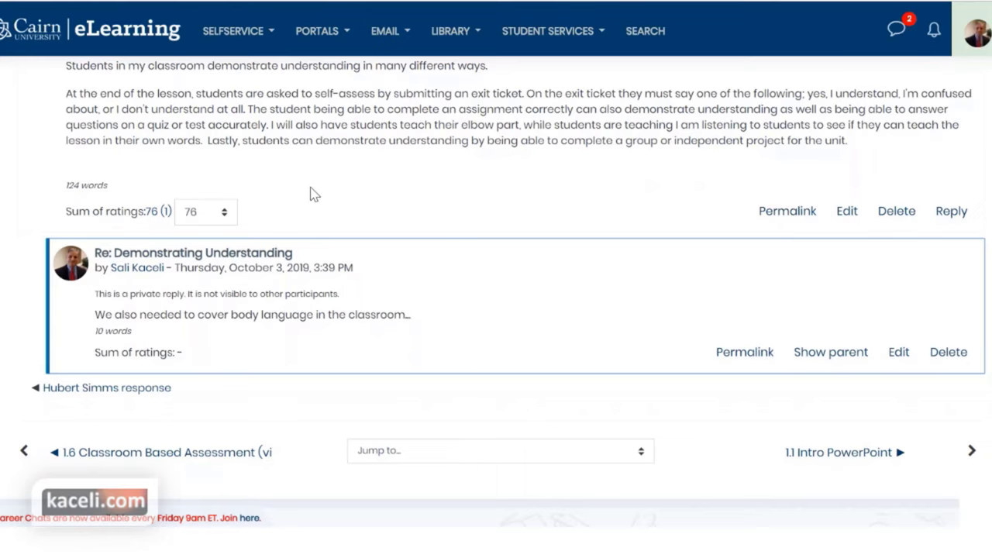
Submit a public reply to the student's original post saying "Good point" followed by the student's first name
click(953, 214)
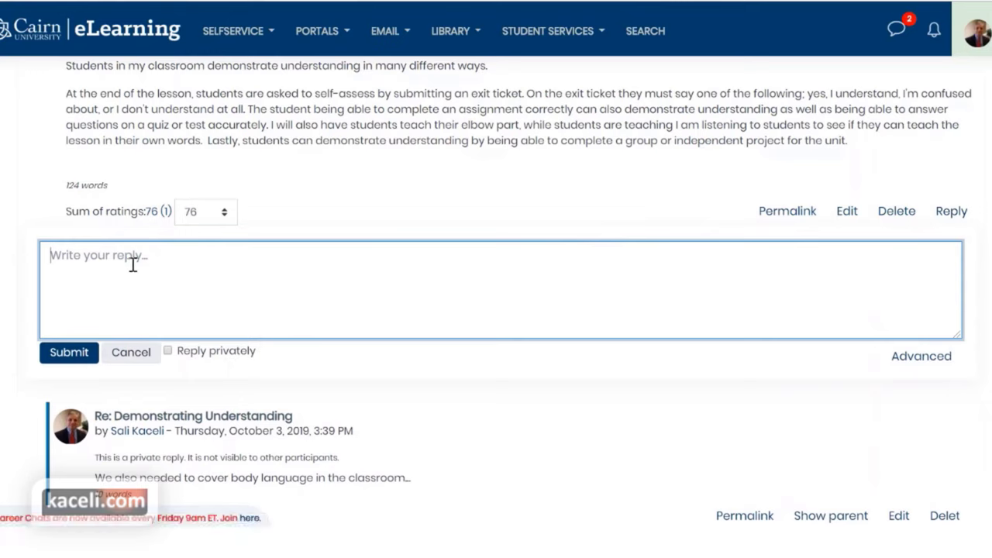
text(Good point John.)
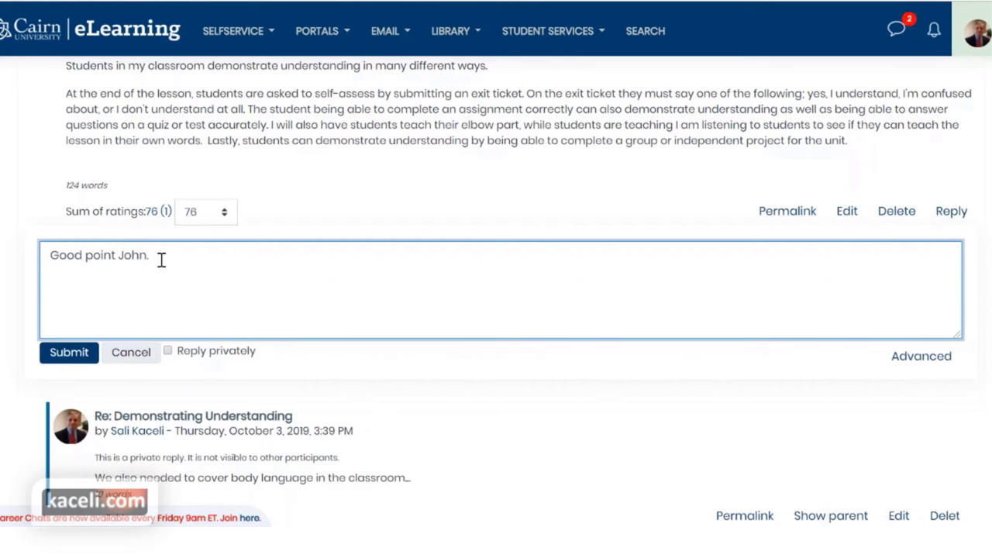
click(70, 353)
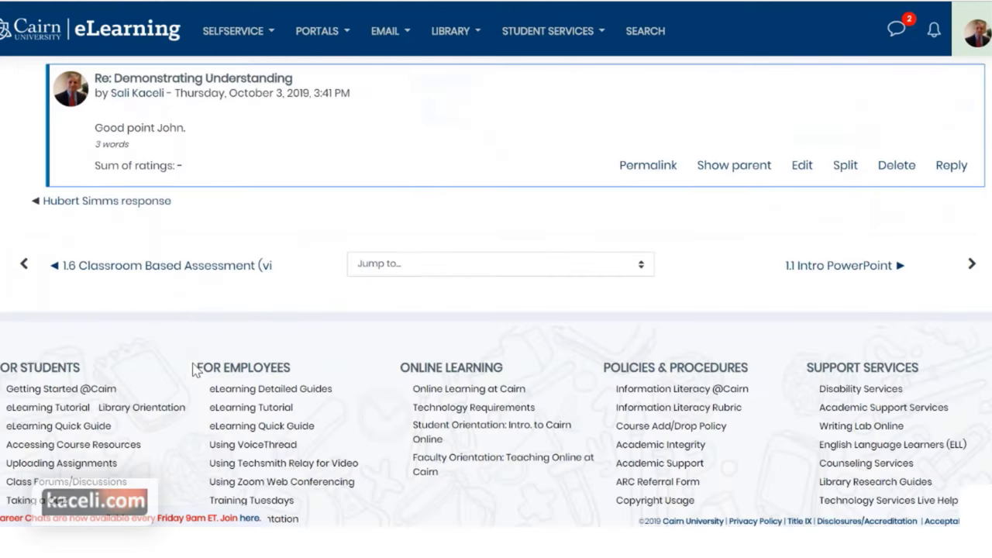
scroll(162, 370, up, 2)
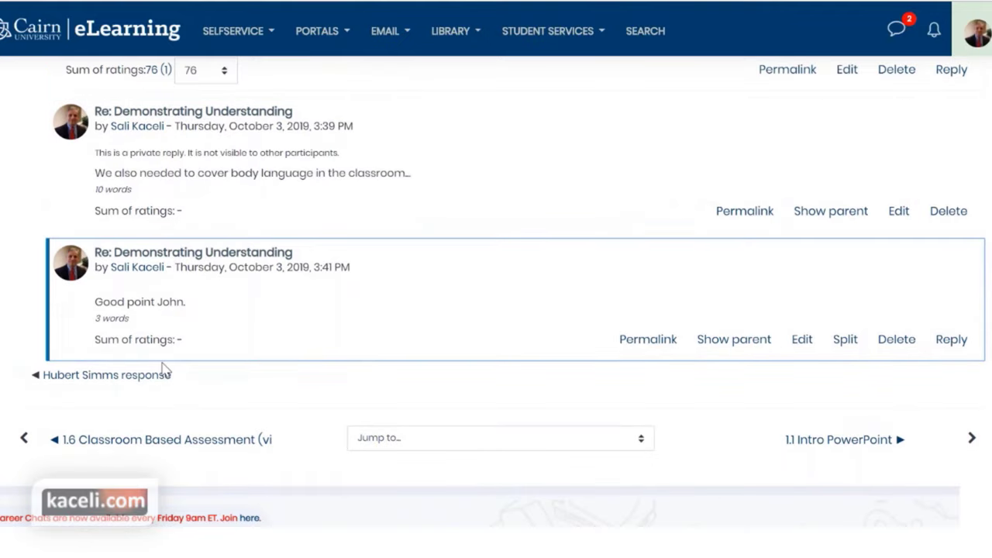
Highlight the notice on the instructor's first reply that marks it as private and hidden from other participants
click(195, 154)
drag(347, 158, 110, 152)
double_click(141, 152)
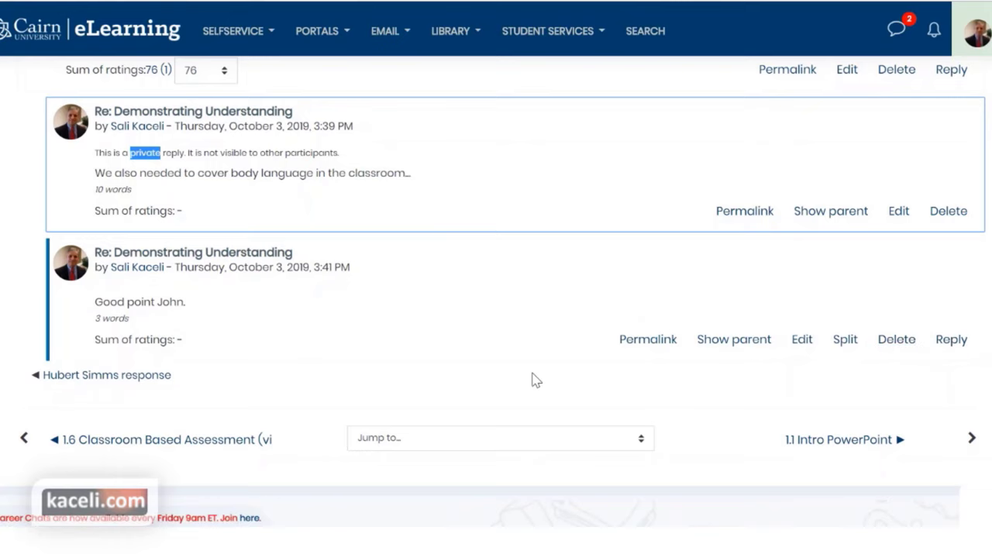
scroll(302, 369, up, 3)
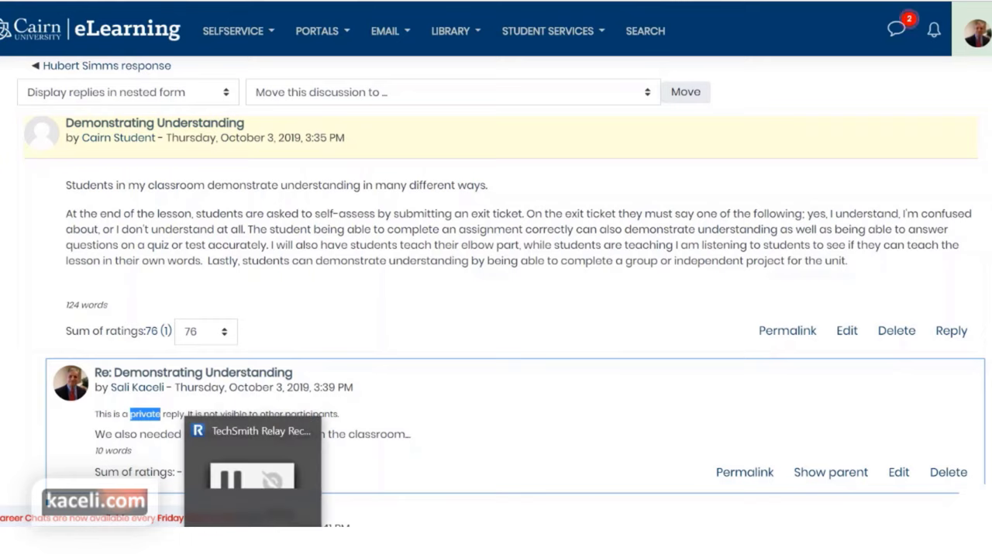
As the student, answer the public reply: "Good point. I was not thinking of evaluating the body language in determining whether the student is understanding the taught content."
mouse_move(147, 546)
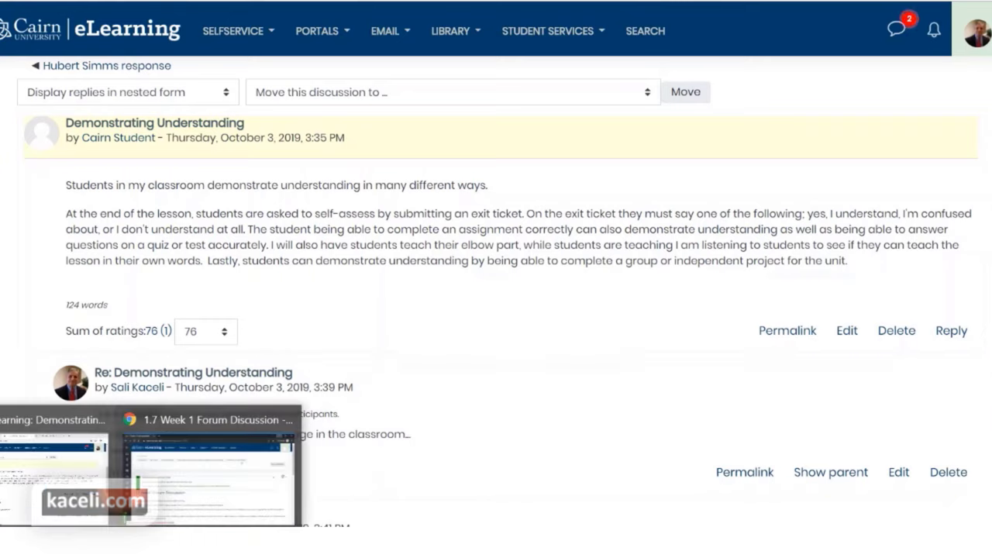
click(208, 465)
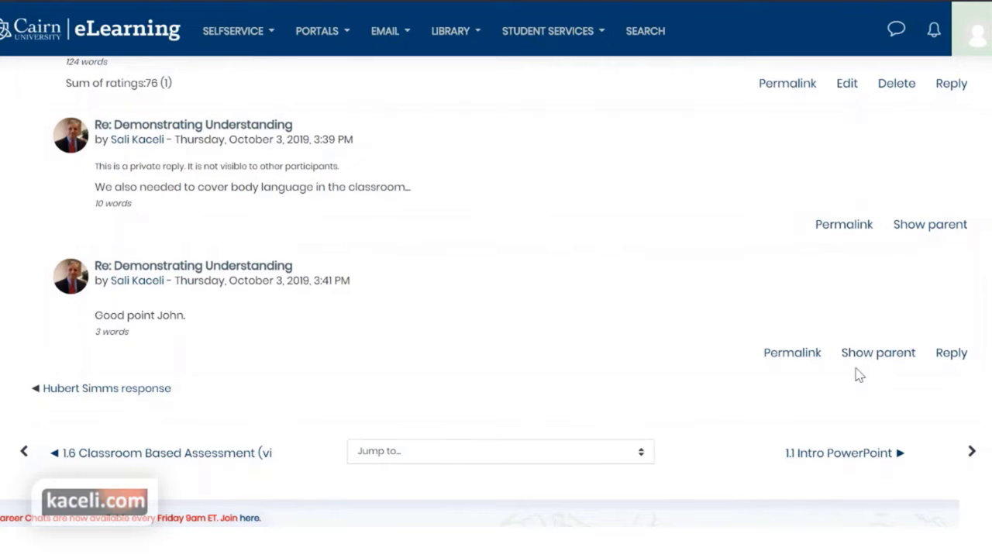
click(951, 355)
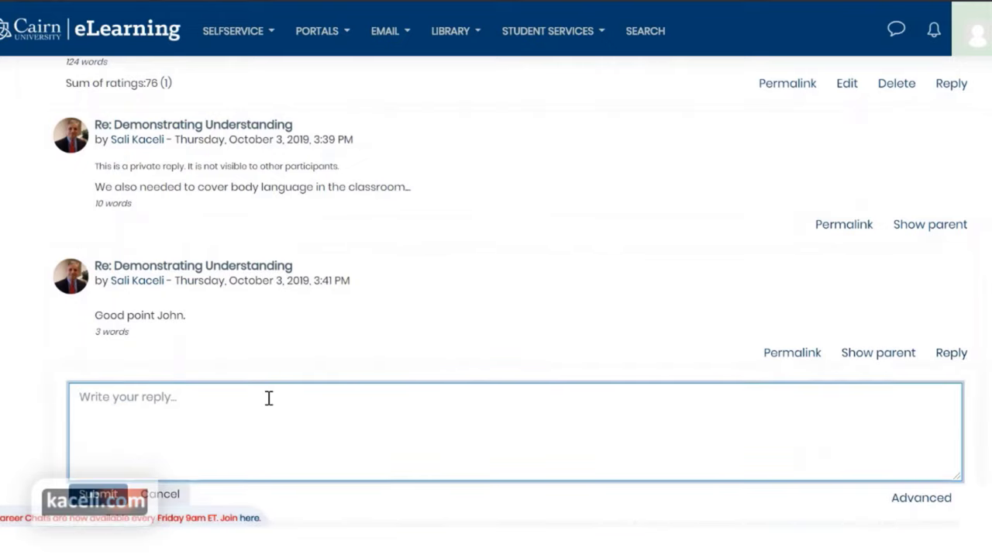
text(Good point. I was not thinking of evaluating the body language in determining whether the student is understanding the taught content.)
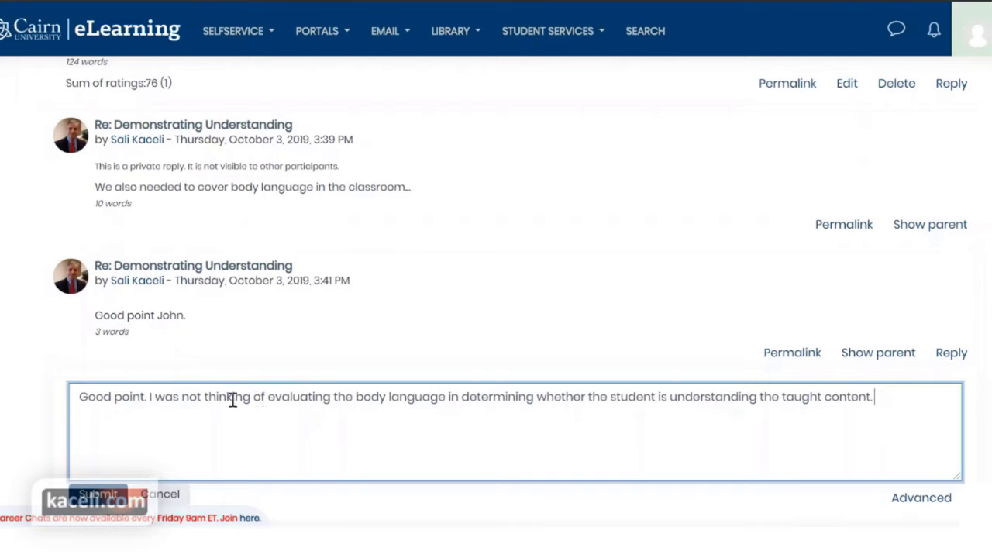
scroll(263, 385, up, 1)
scroll(290, 424, down, 2)
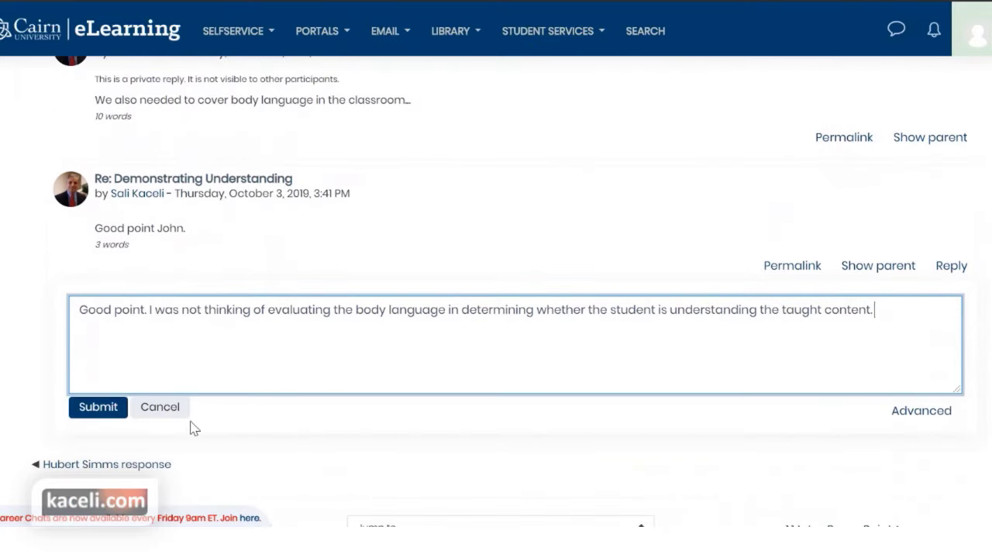
click(87, 417)
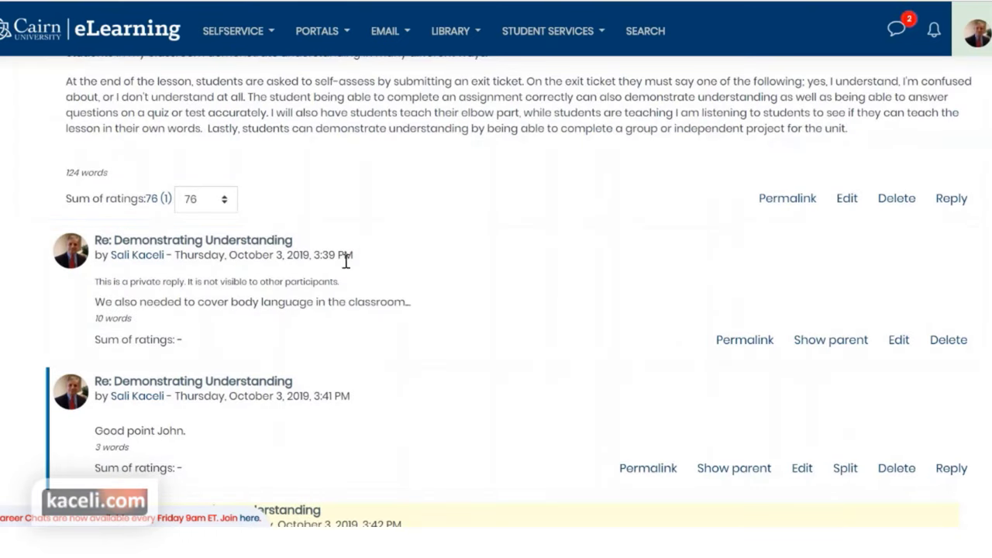
As the instructor, submit a public four-line placeholder reply to the student's newest post: "sdasdfsfsdfsfdsfdsfl;;sdjfds;fsd", "fsdfs", "df", "sd"
scroll(376, 261, down, 2)
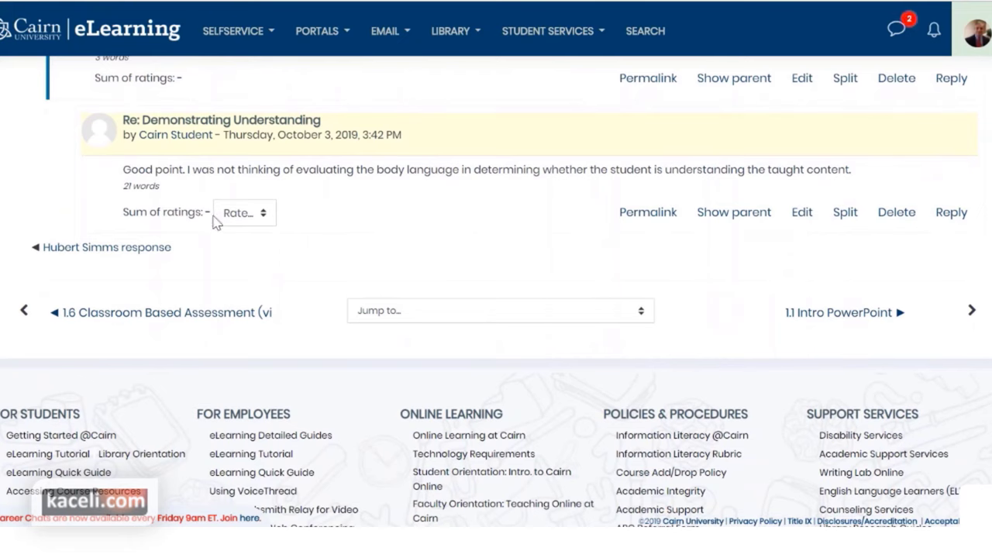
scroll(194, 209, up, 2)
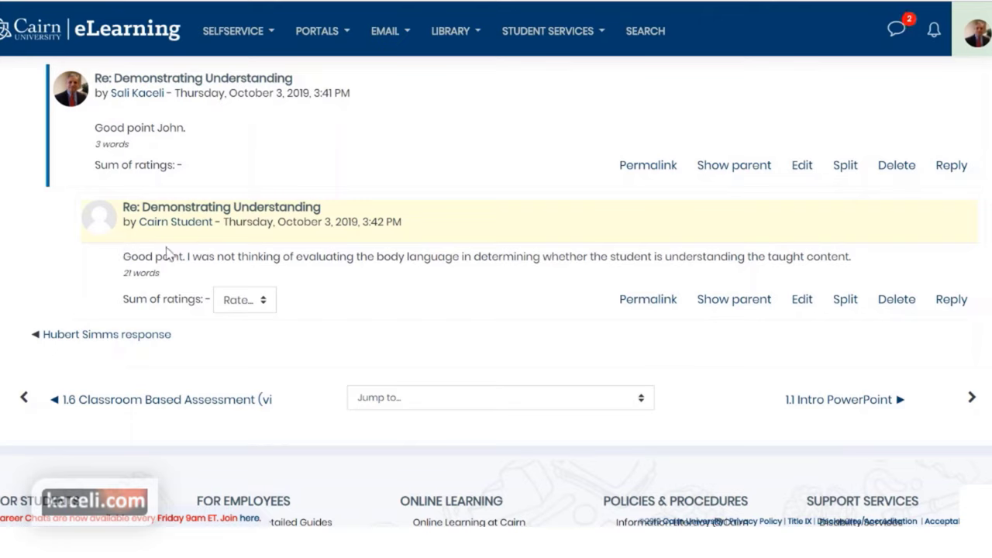
click(946, 301)
text(sdasdf)
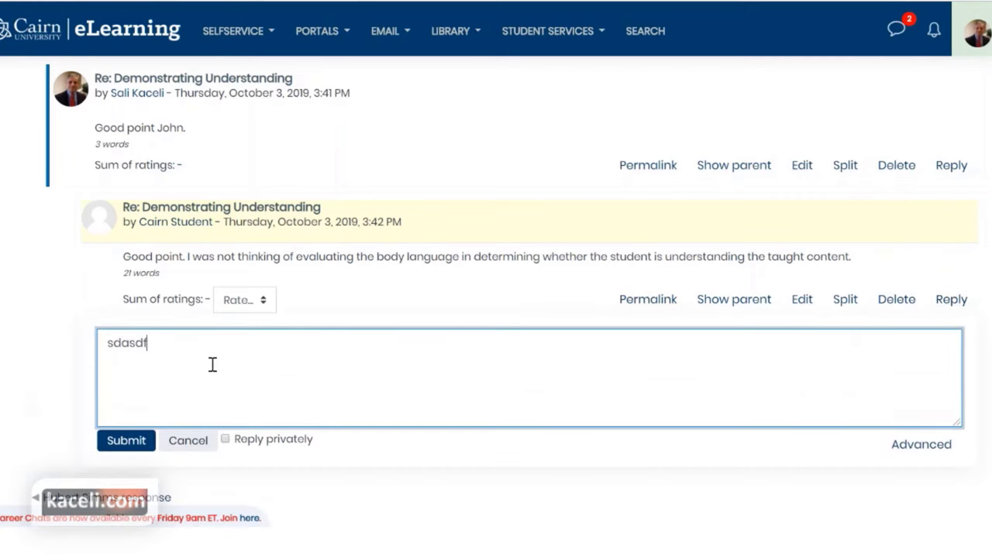
text(sfsdfsfdsfl::sdjfds:fsd)
key(Return)
text(fsdfs)
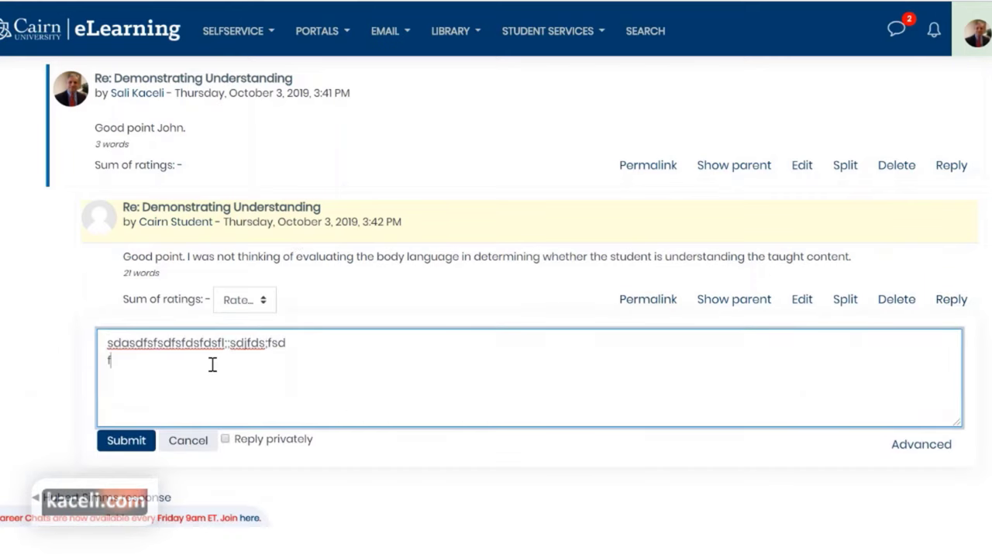
key(Return)
text(df)
key(Return)
text(sd)
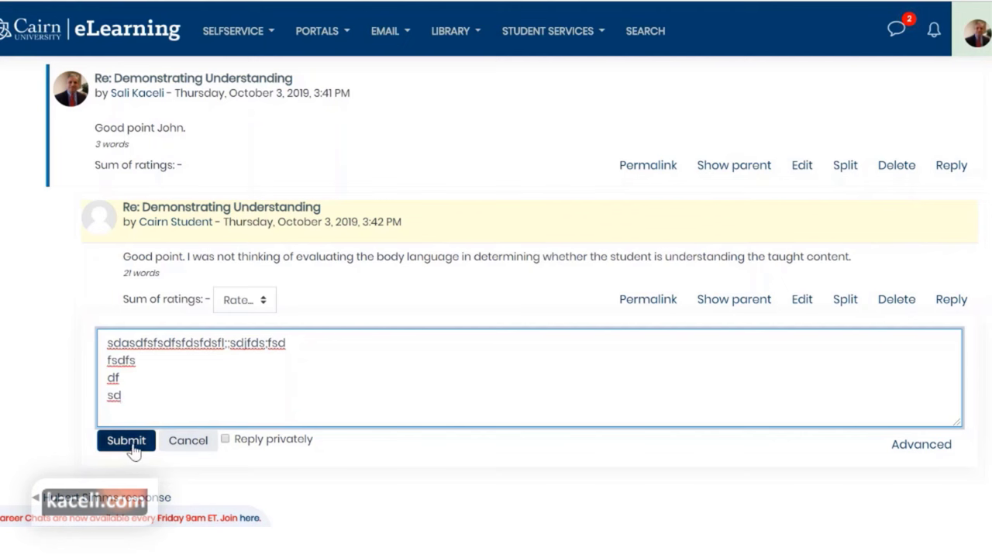
click(130, 443)
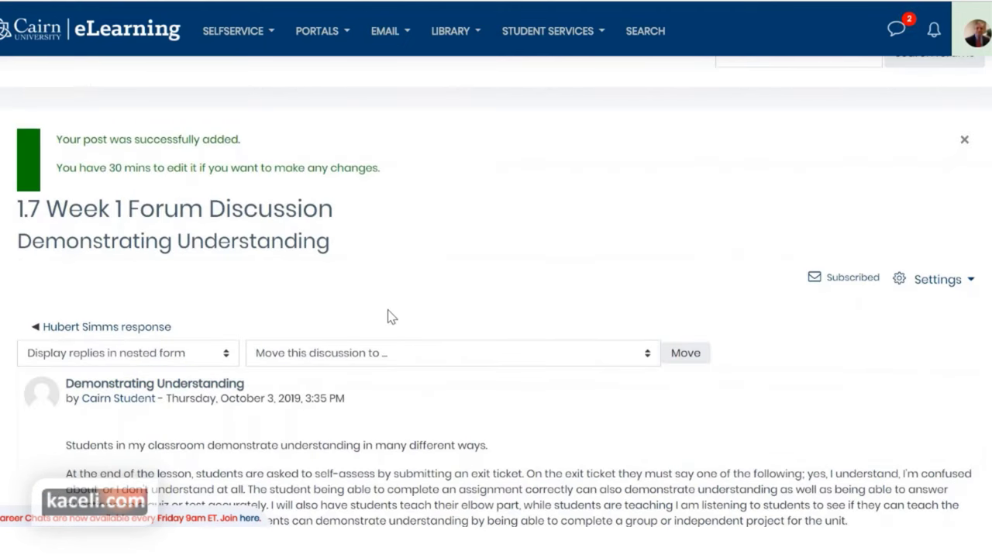
Return to the 1.7 Week 1 Forum Discussion and open each of its three discussions in a separate browser tab
scroll(395, 306, up, 2)
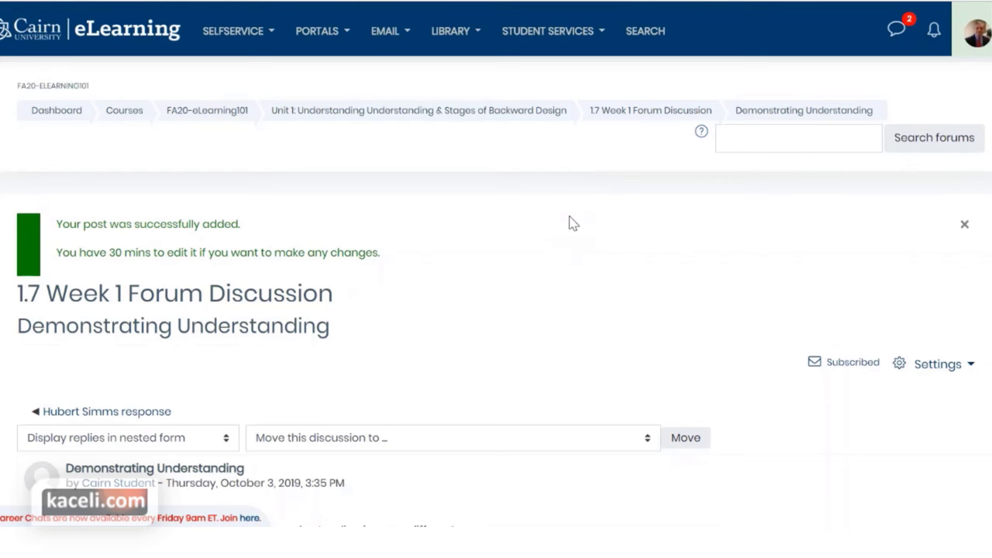
click(613, 115)
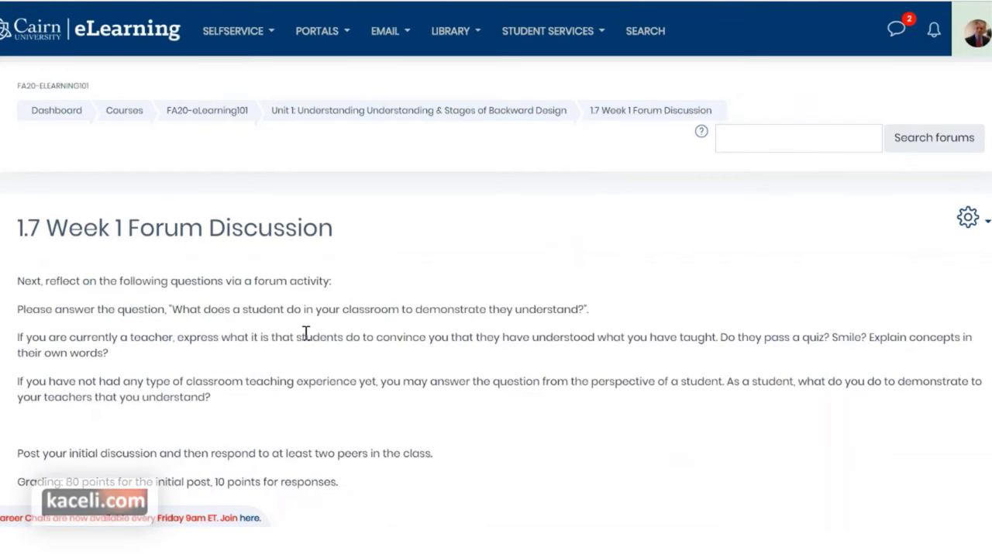
scroll(295, 310, down, 3)
scroll(190, 385, down, 3)
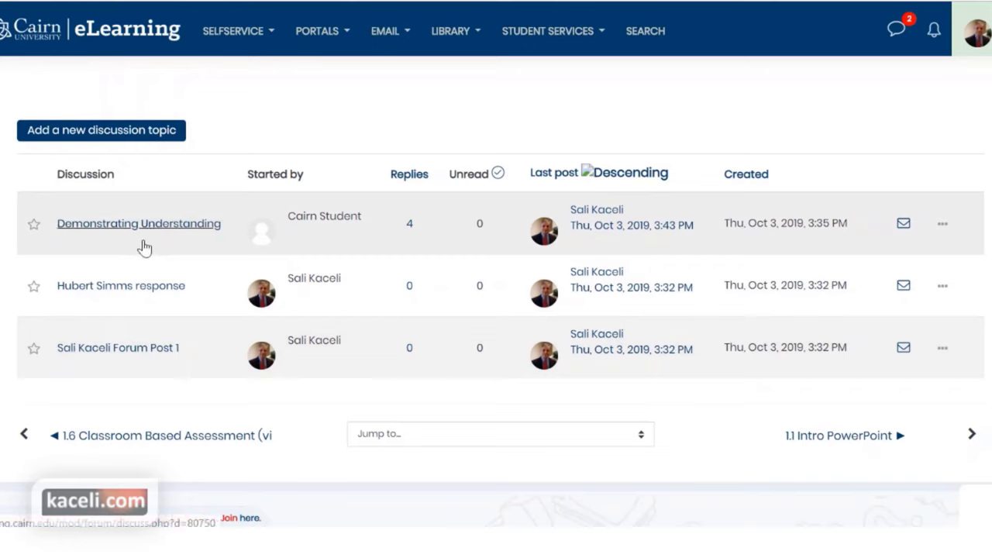
right_click(142, 232)
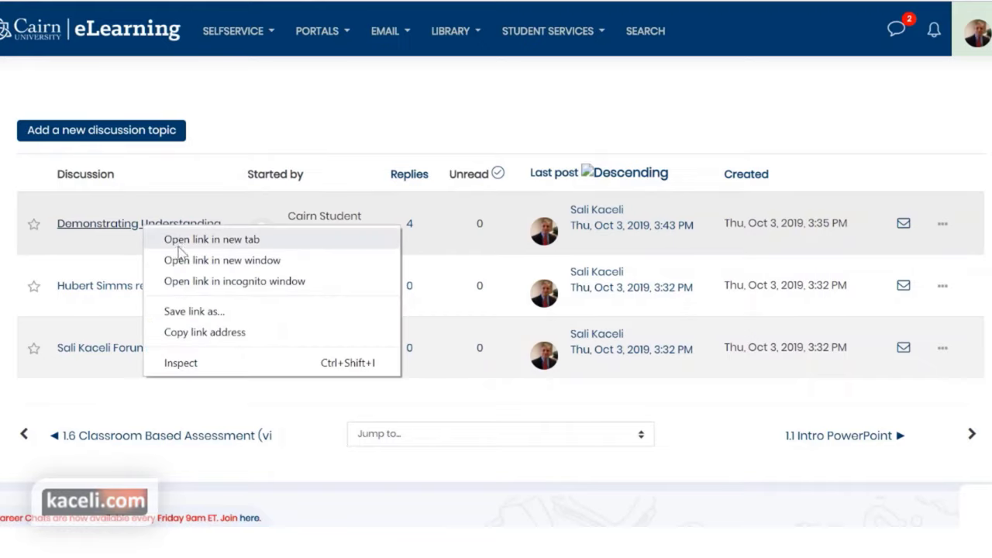
click(180, 247)
right_click(152, 286)
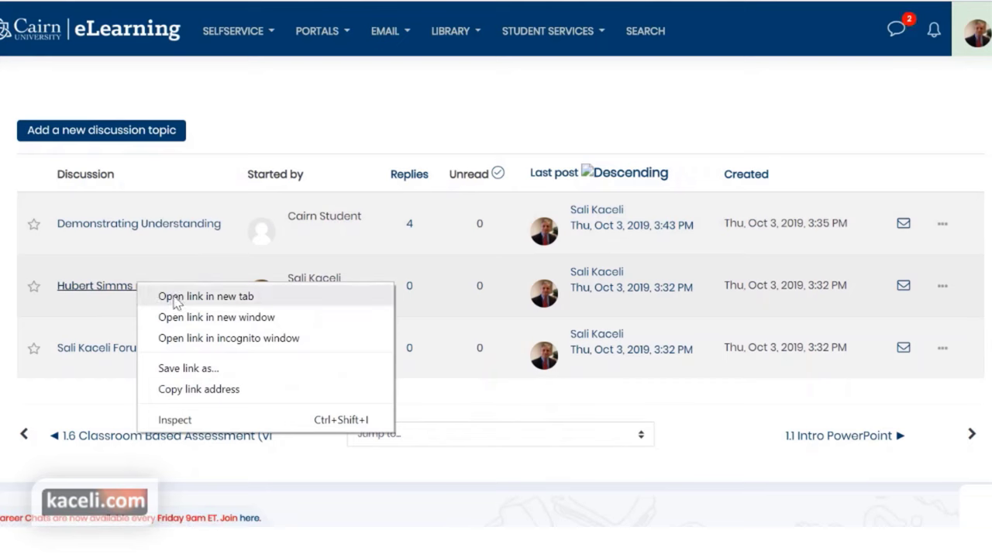
click(206, 298)
right_click(129, 353)
click(177, 365)
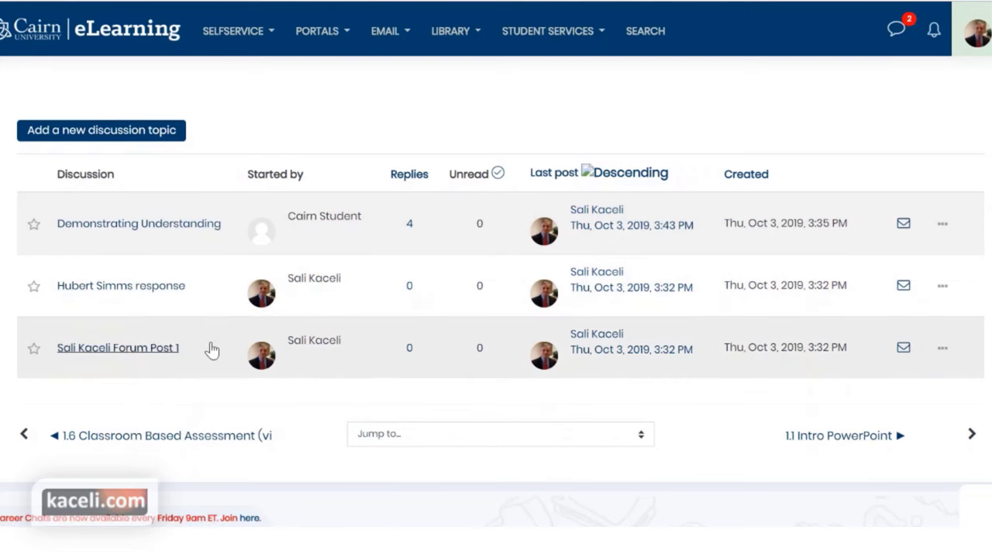
Review the posts and nested replies in the Demonstrating Understanding tab, and follow the link to the neighbouring discussion
key(ctrl+Tab)
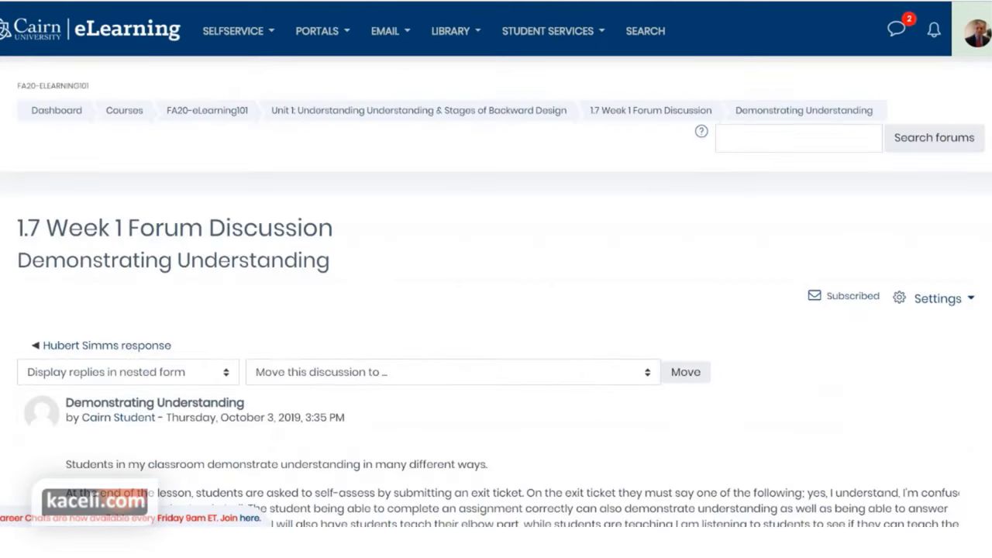
scroll(434, 237, down, 5)
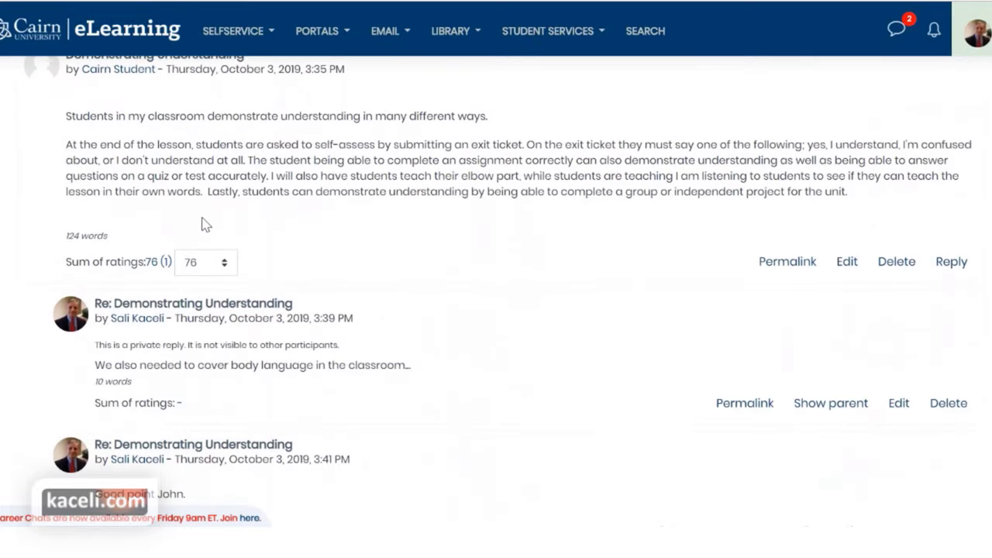
scroll(225, 339, down, 5)
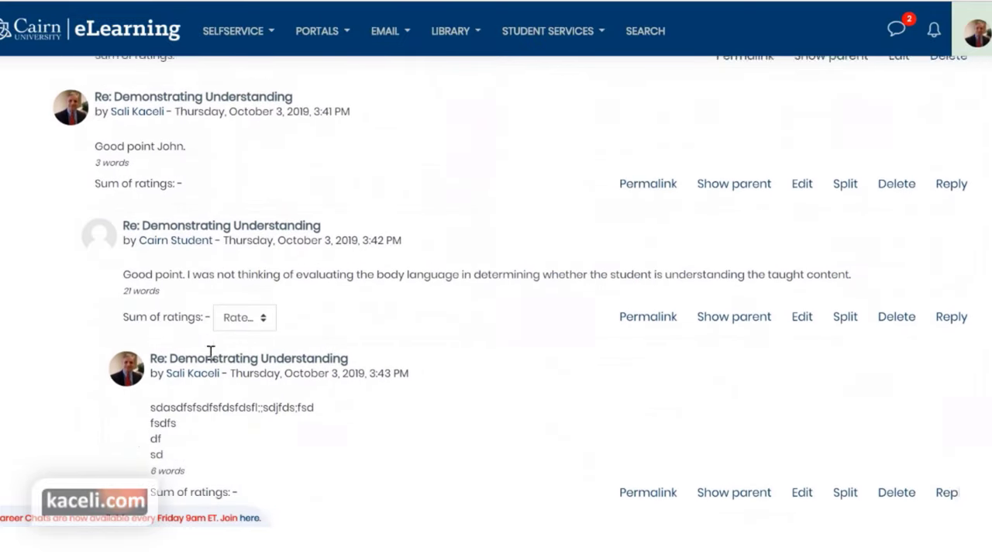
scroll(231, 348, down, 3)
scroll(410, 283, up, 7)
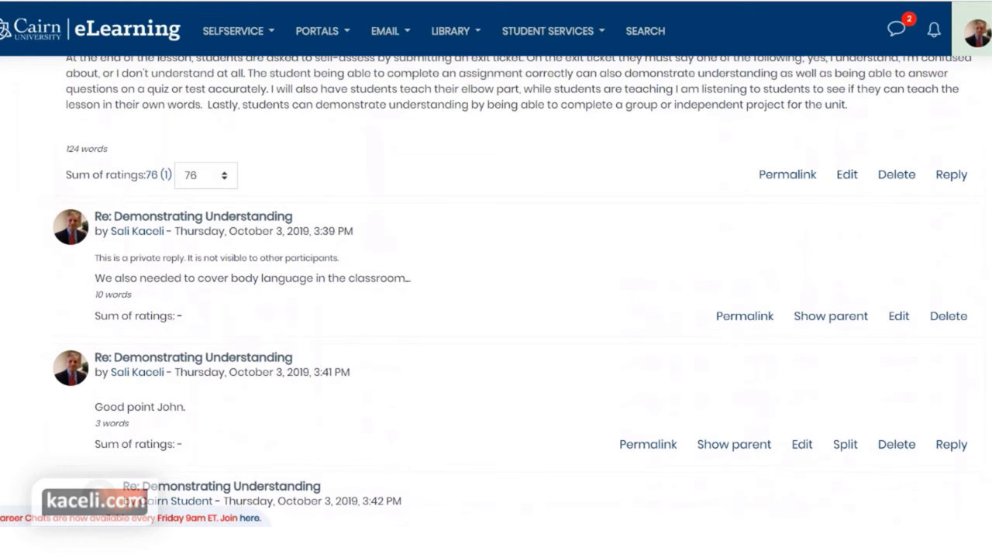
scroll(410, 284, up, 6)
key(alt+Left)
scroll(406, 261, up, 6)
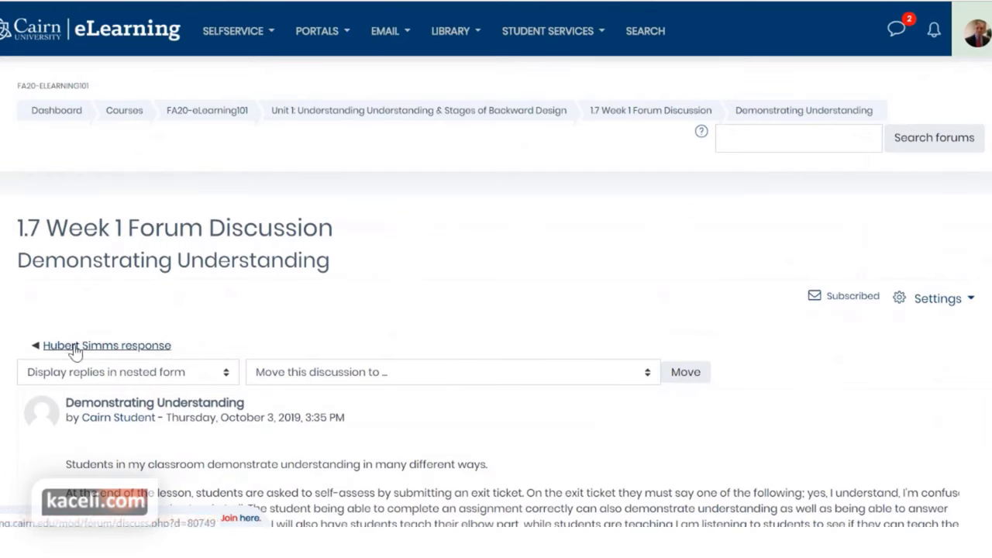
scroll(370, 334, down, 15)
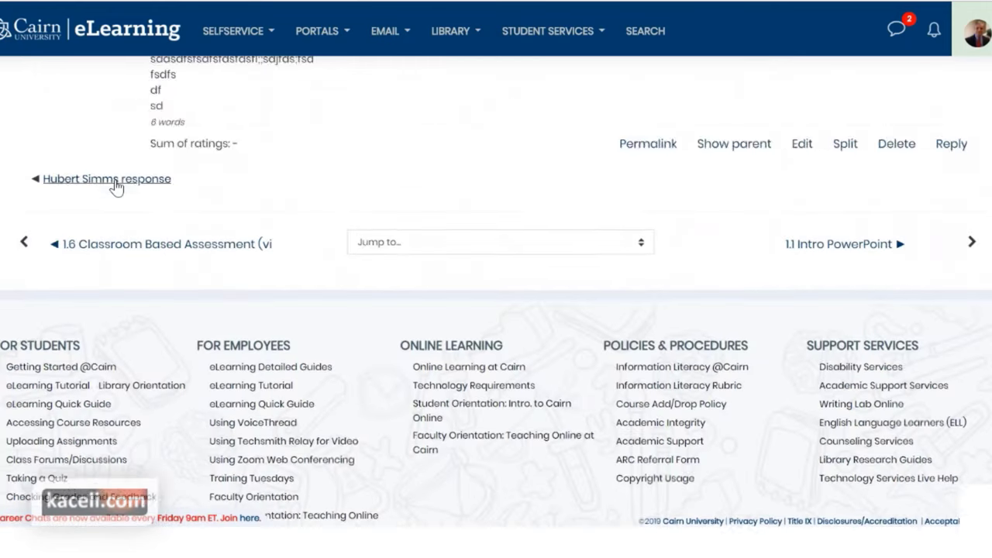
click(112, 186)
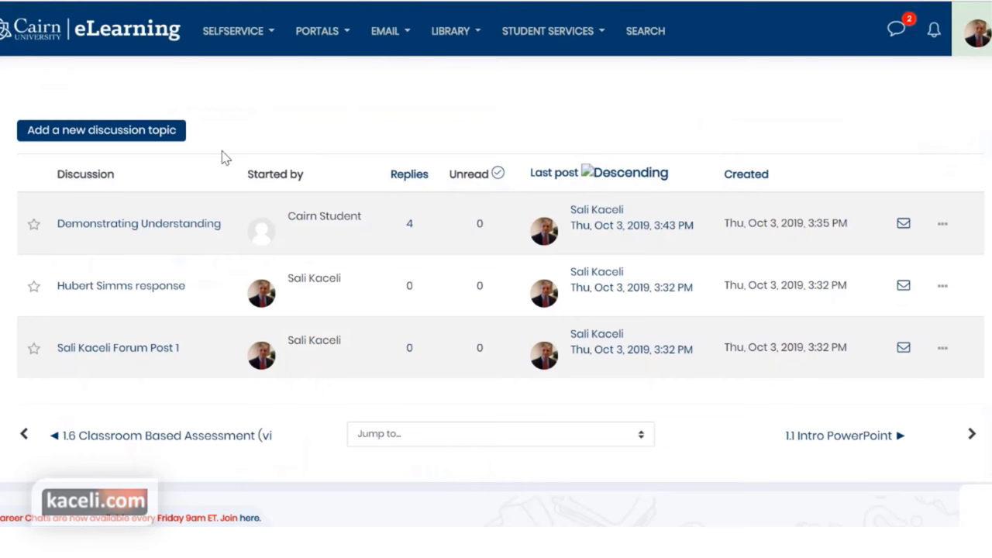
Reopen Demonstrating Understanding from the discussion list and examine the student's original post, its rating and the student's unrated follow-up reply
click(210, 227)
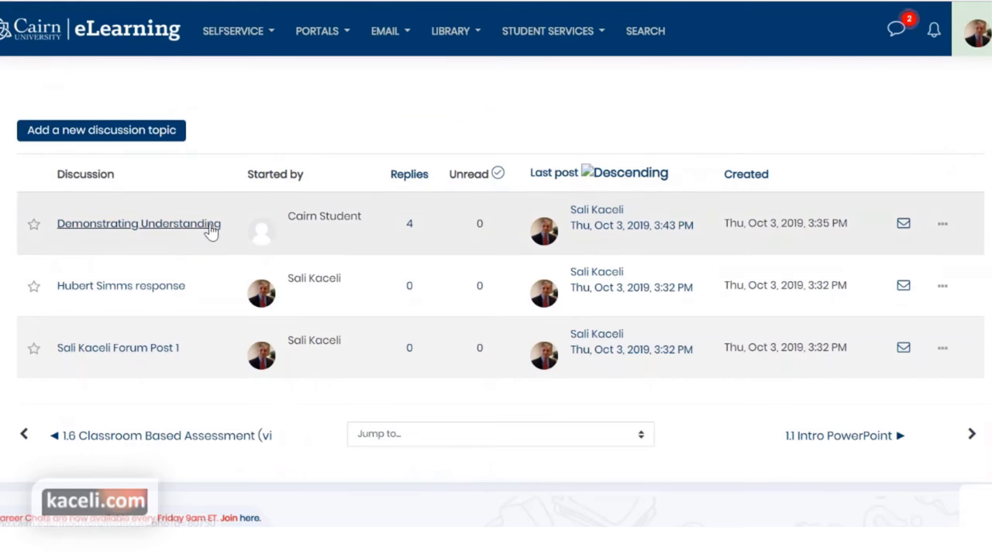
scroll(403, 321, down, 9)
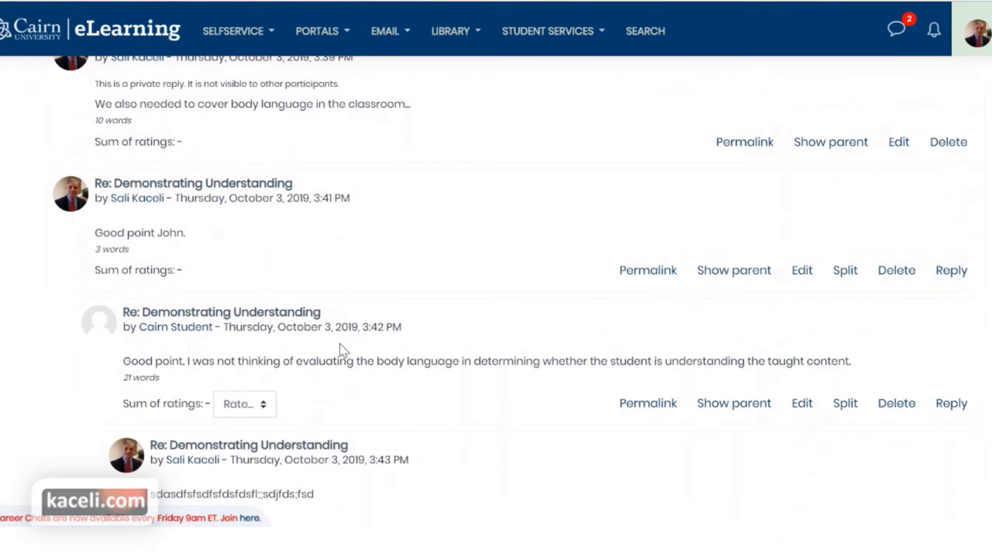
scroll(343, 351, up, 6)
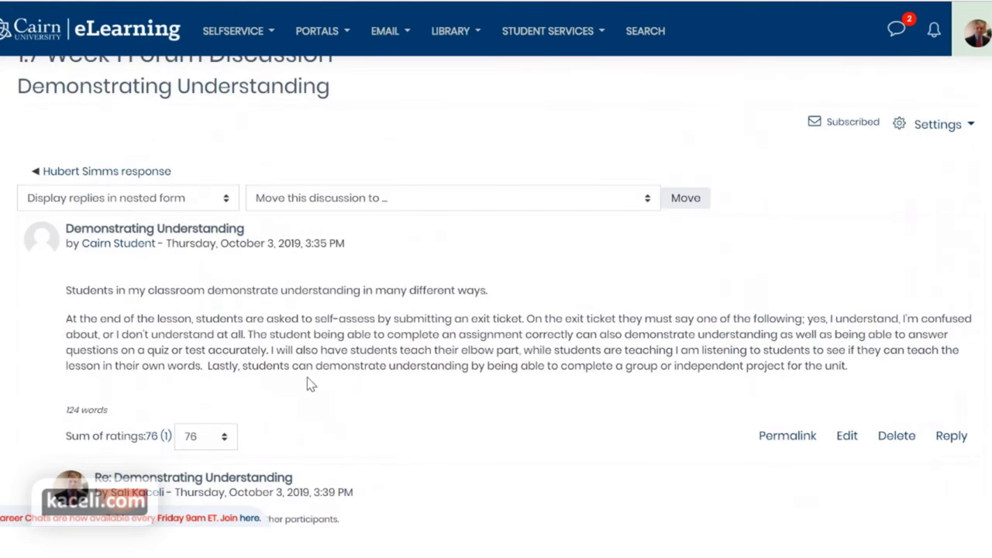
drag(310, 380, 118, 305)
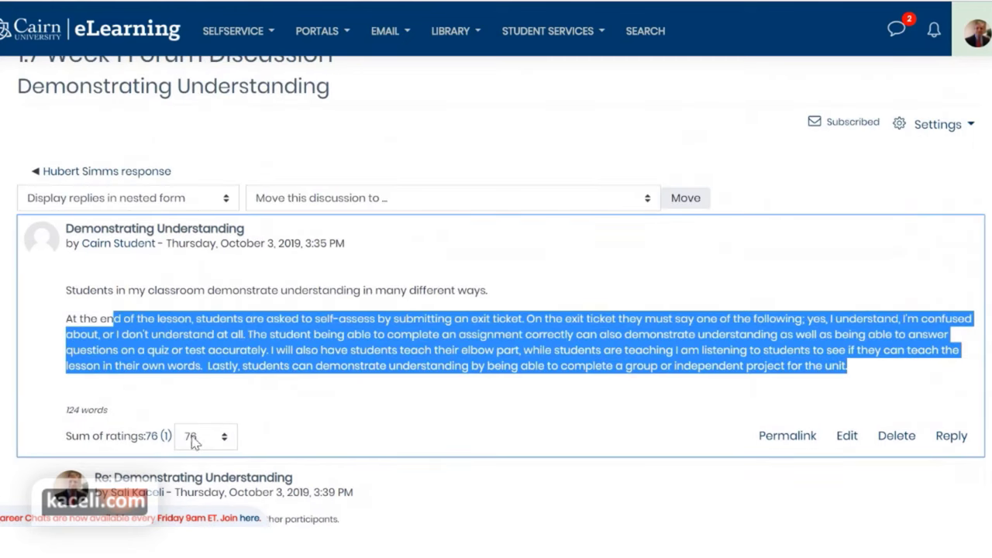
scroll(364, 396, down, 6)
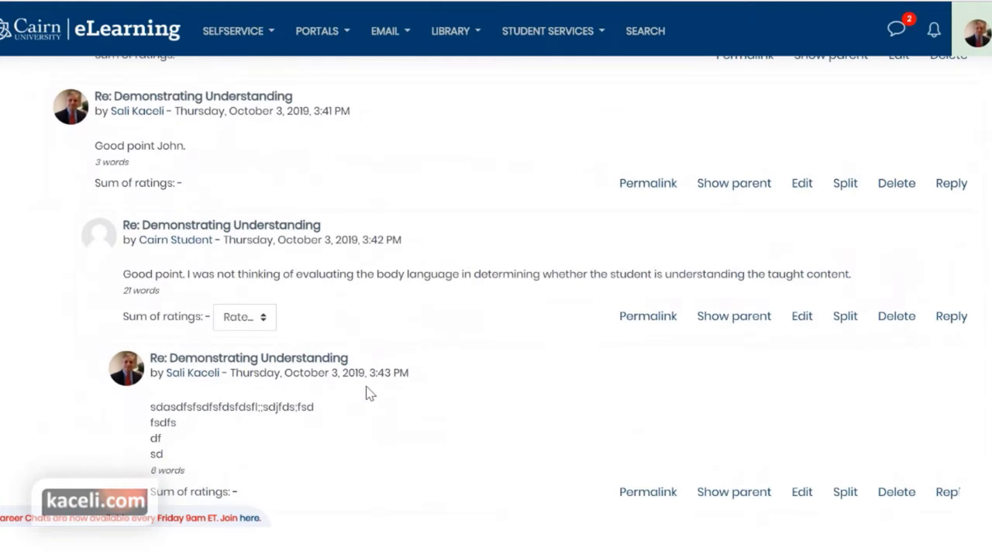
scroll(356, 388, down, 3)
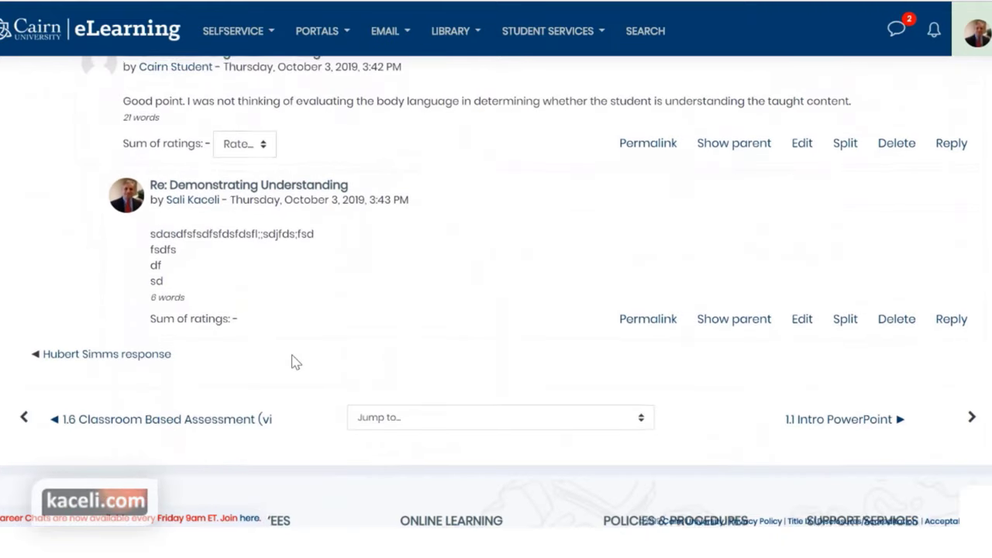
scroll(293, 361, up, 3)
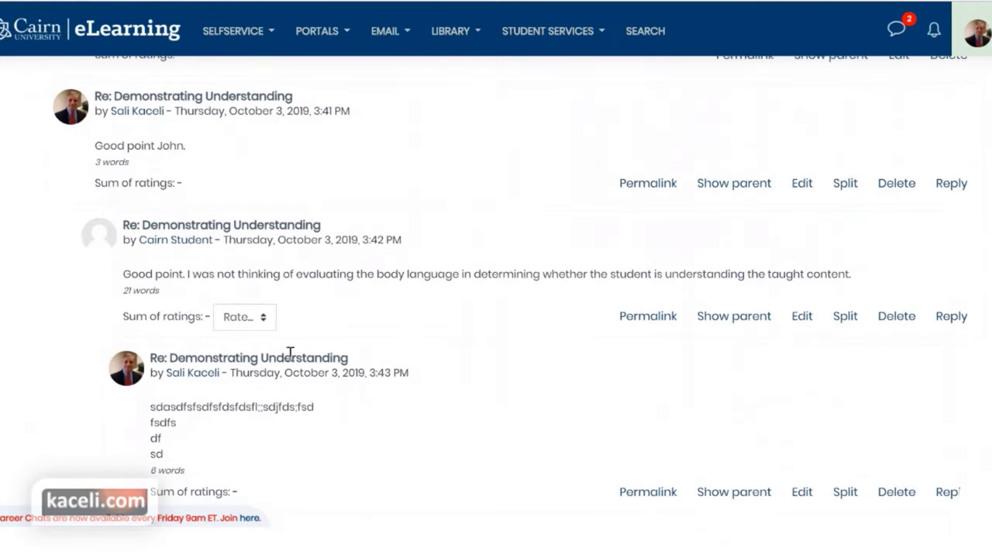
click(190, 273)
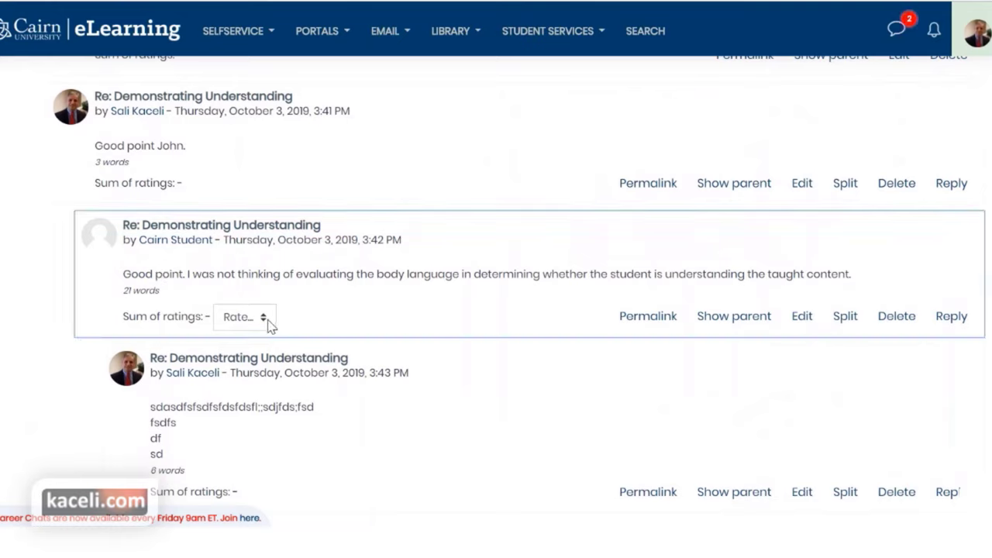
Give the student's follow-up reply about evaluating body language a rating of 9
click(264, 318)
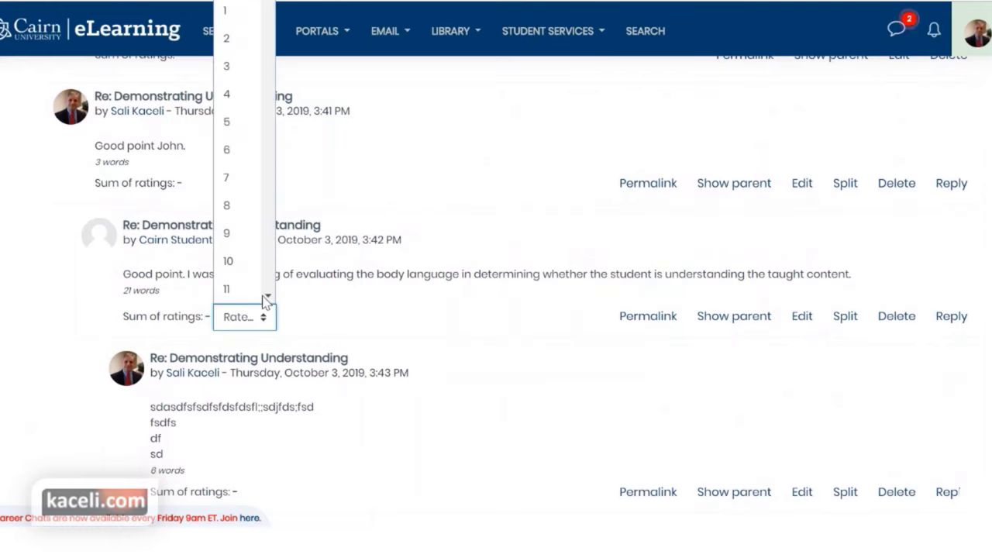
click(233, 232)
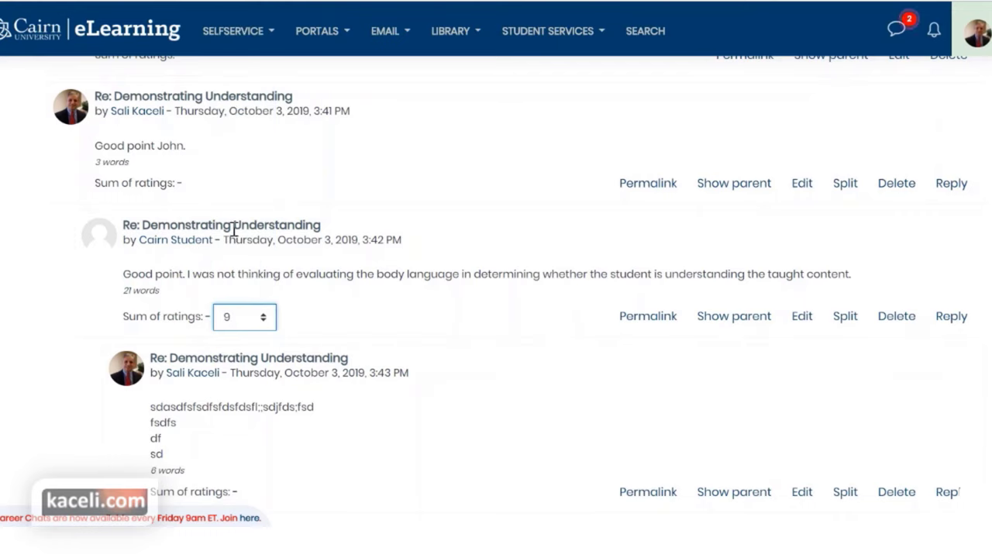
click(516, 349)
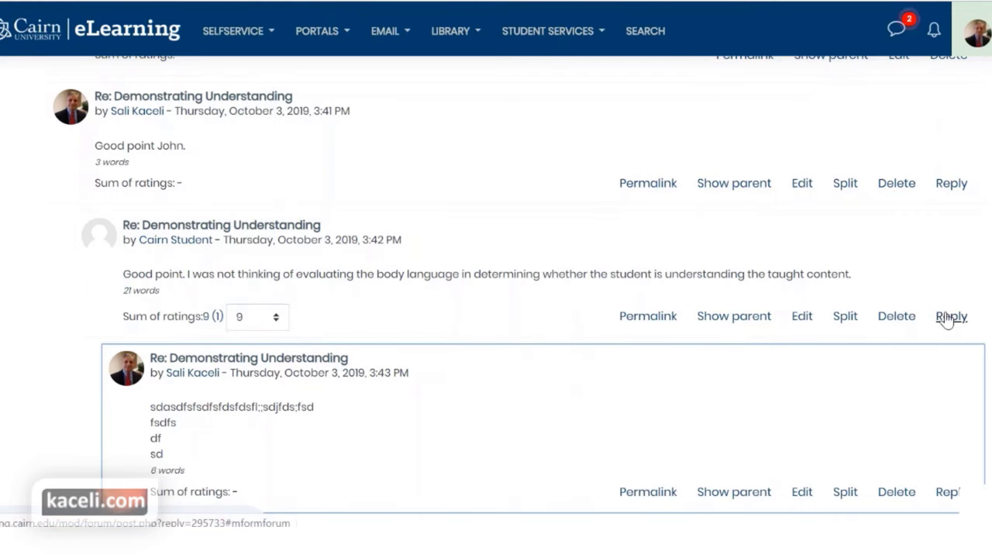
Go back to the FA20-eLearning101 course page and open the course's grader report
scroll(385, 344, down, 3)
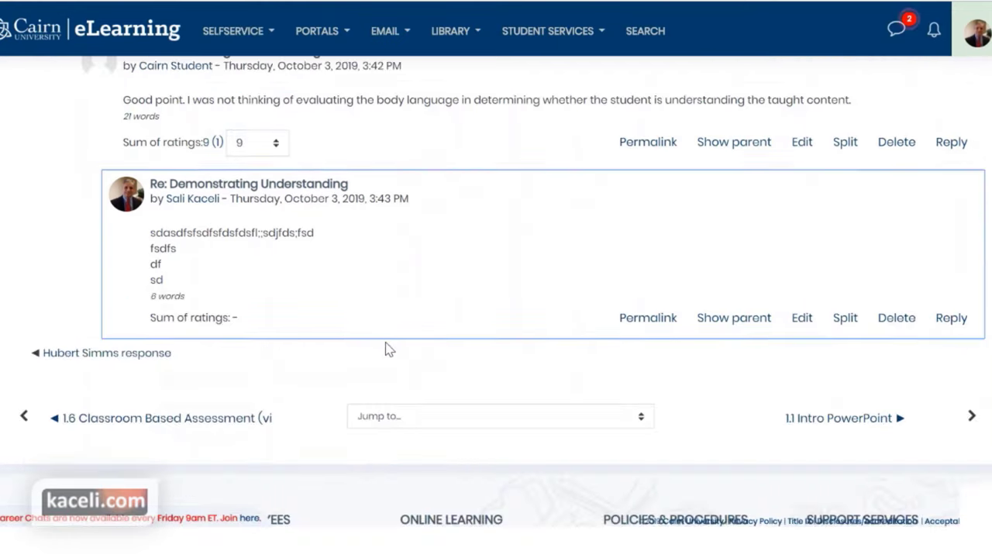
scroll(267, 442, down, 4)
scroll(399, 348, up, 8)
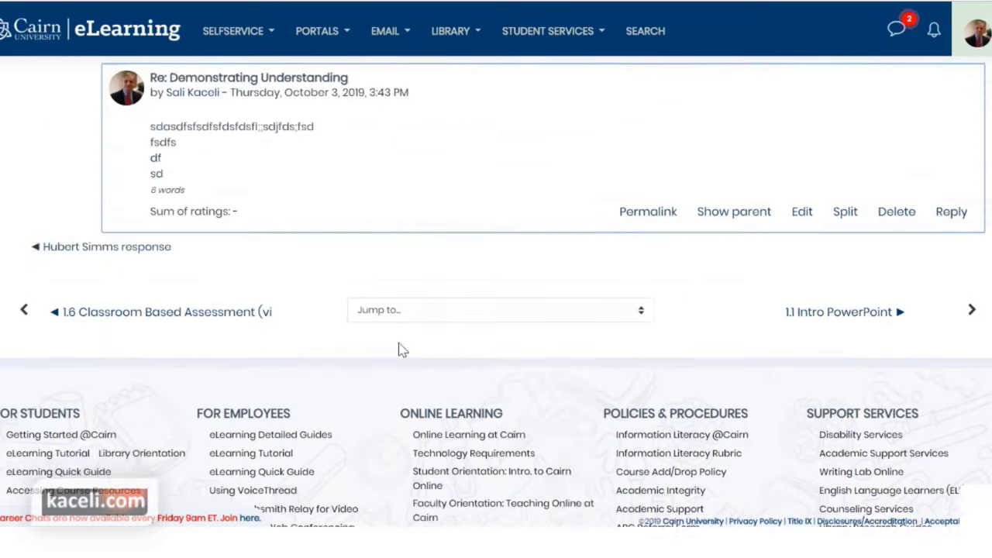
scroll(350, 301, up, 10)
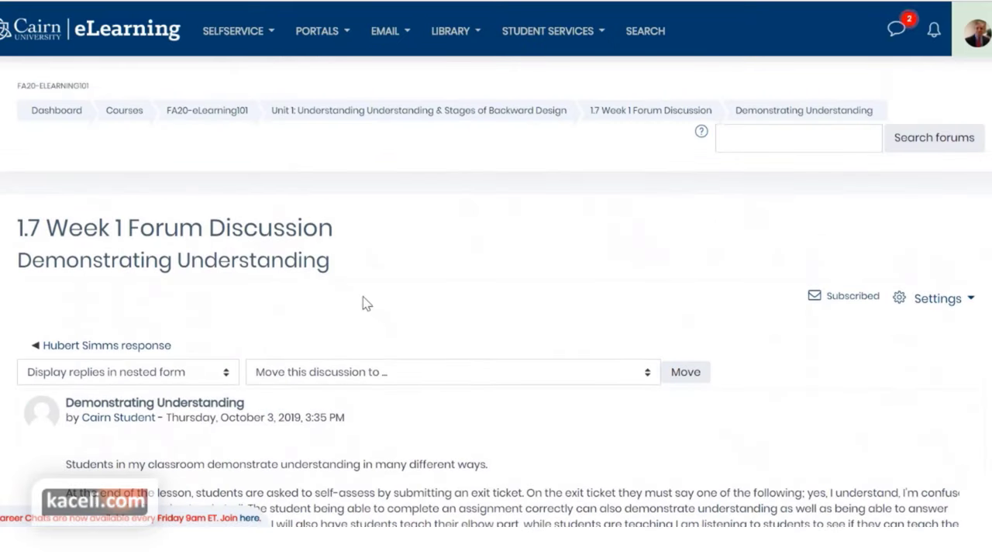
click(212, 117)
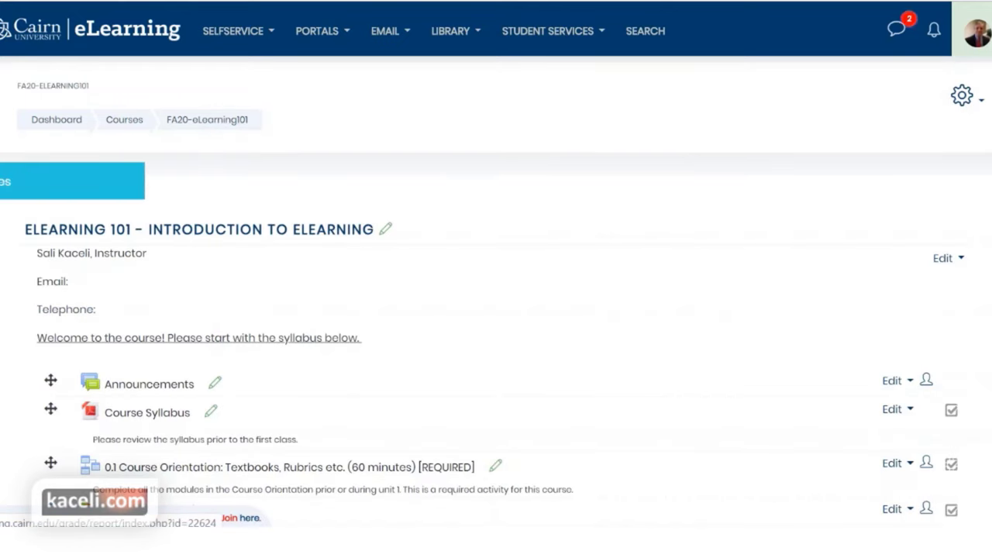
scroll(344, 393, down, 2)
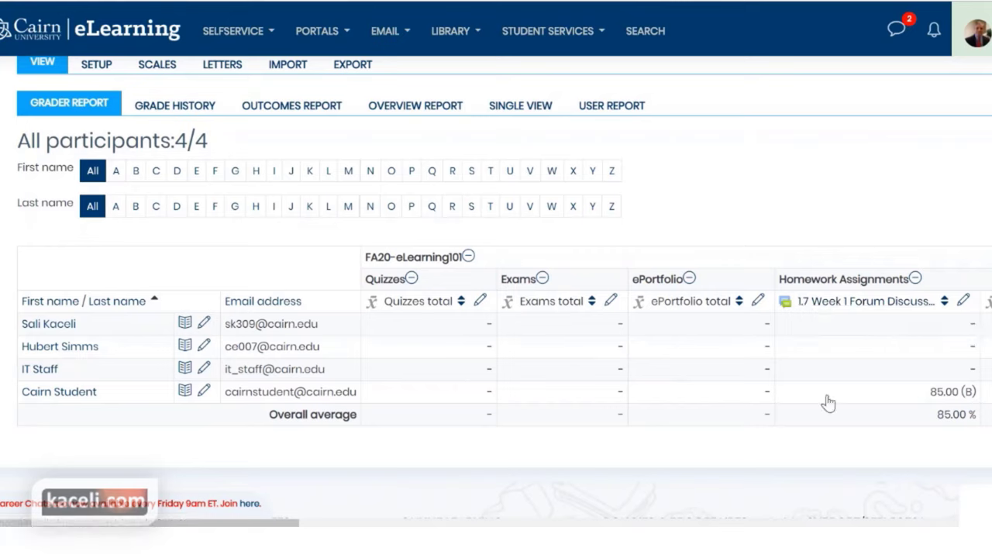
Override the student's 1.7 Week 1 Forum Discussion grade with 90 in the grader report, and return to the course page
click(932, 400)
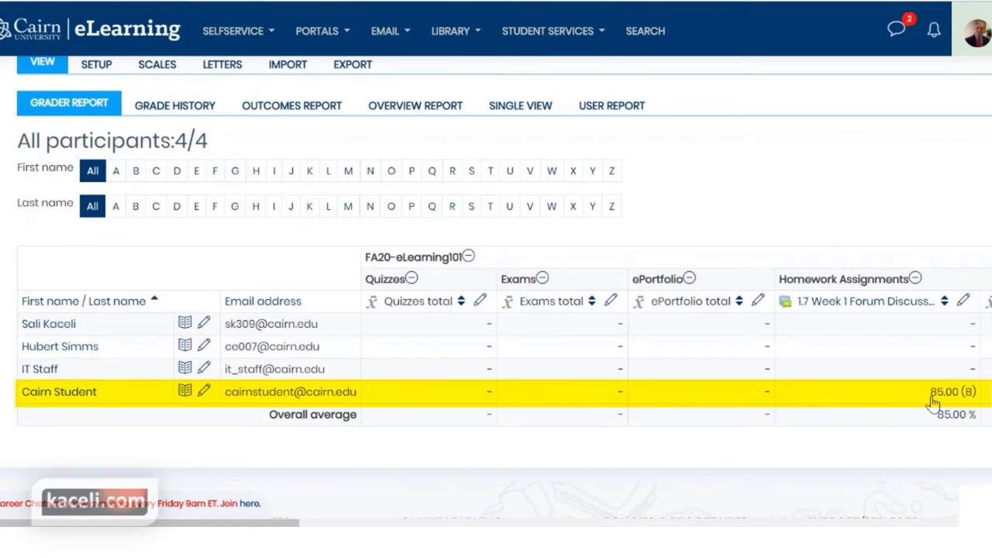
click(927, 396)
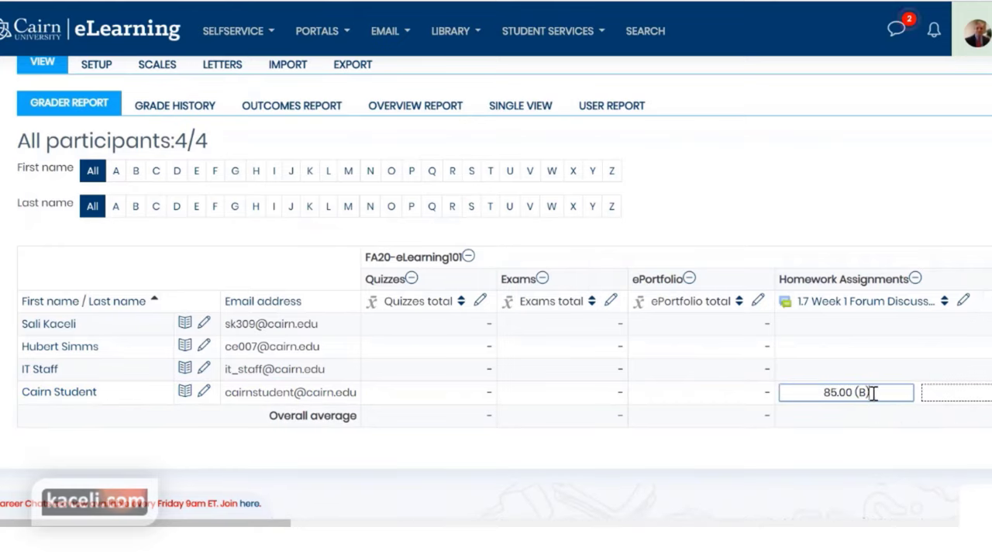
drag(876, 392, 818, 392)
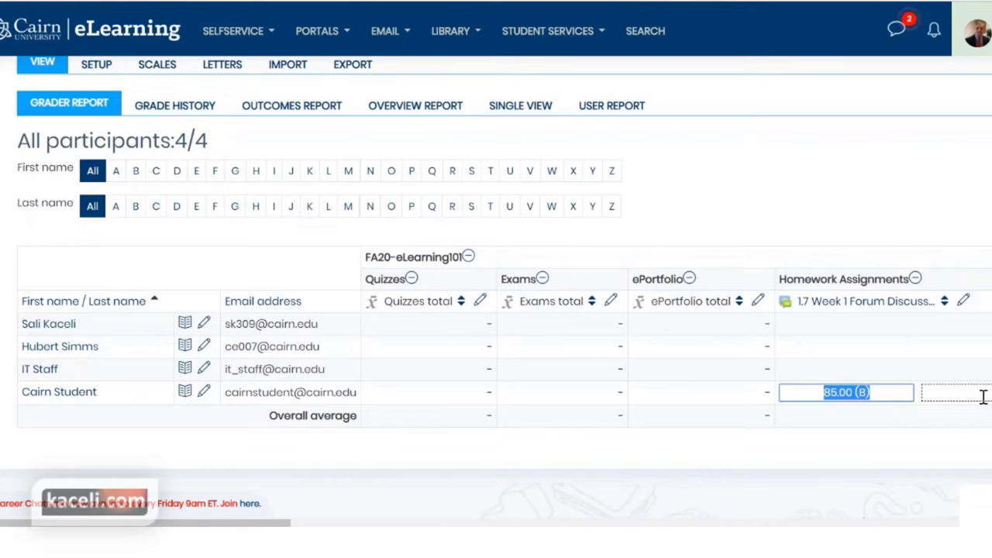
text(90)
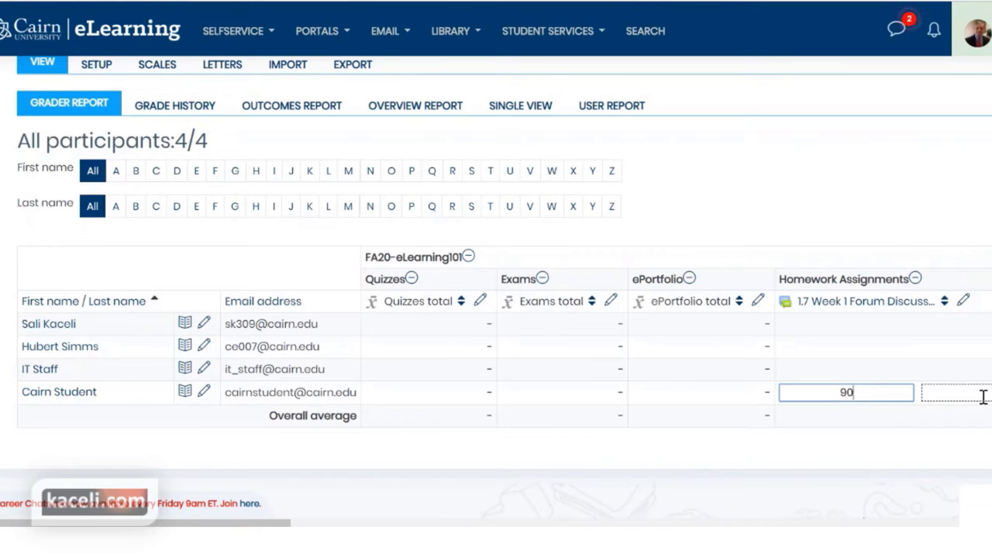
key(Return)
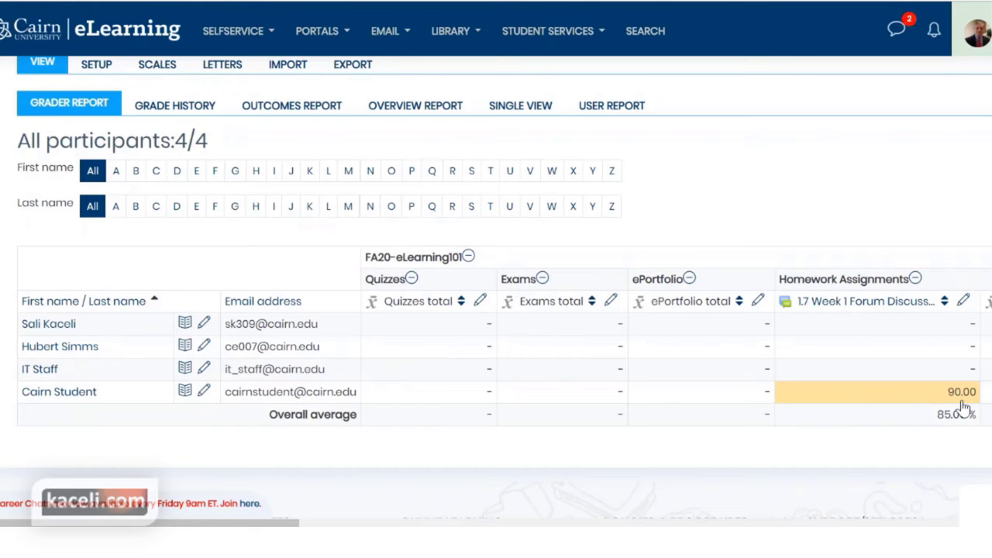
scroll(462, 323, up, 3)
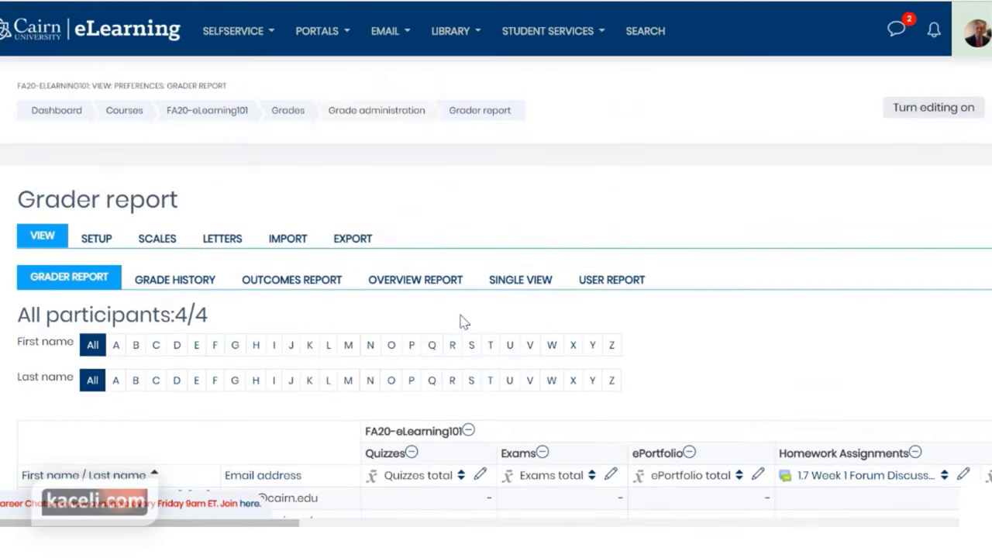
click(209, 113)
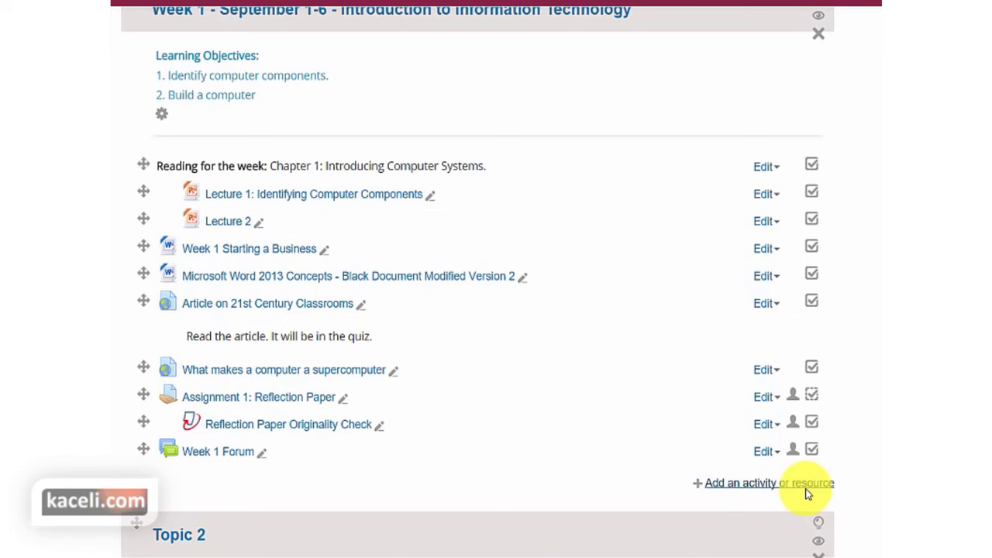
Add a new Quiz activity to the Week 1 - September 1-6 section of Using eLearning 101
scroll(582, 496, up, 6)
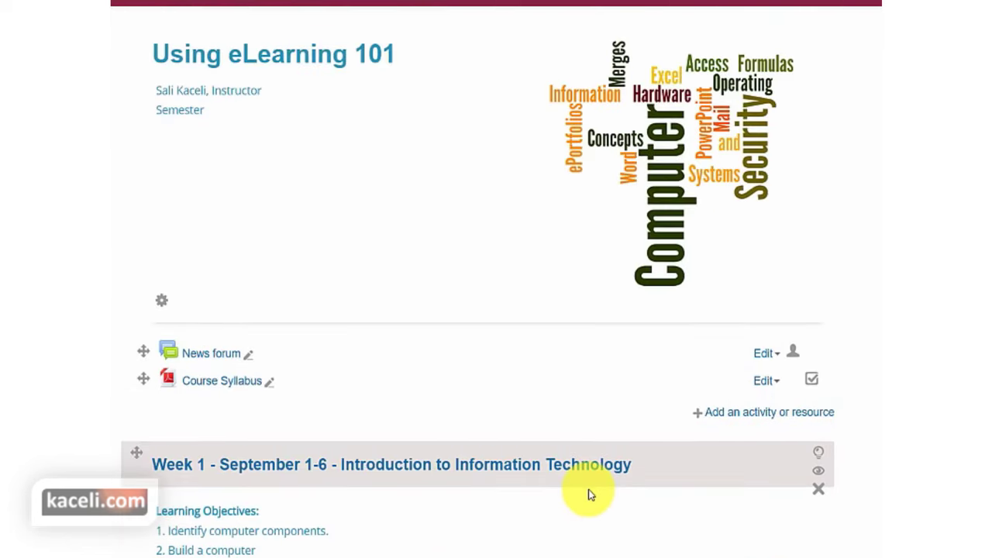
scroll(587, 496, down, 6)
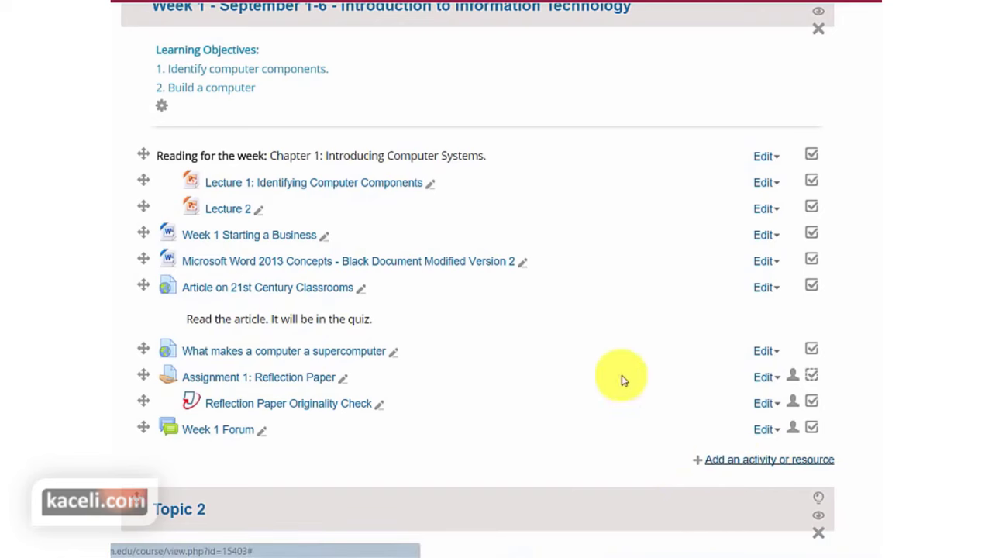
scroll(866, 153, up, 1)
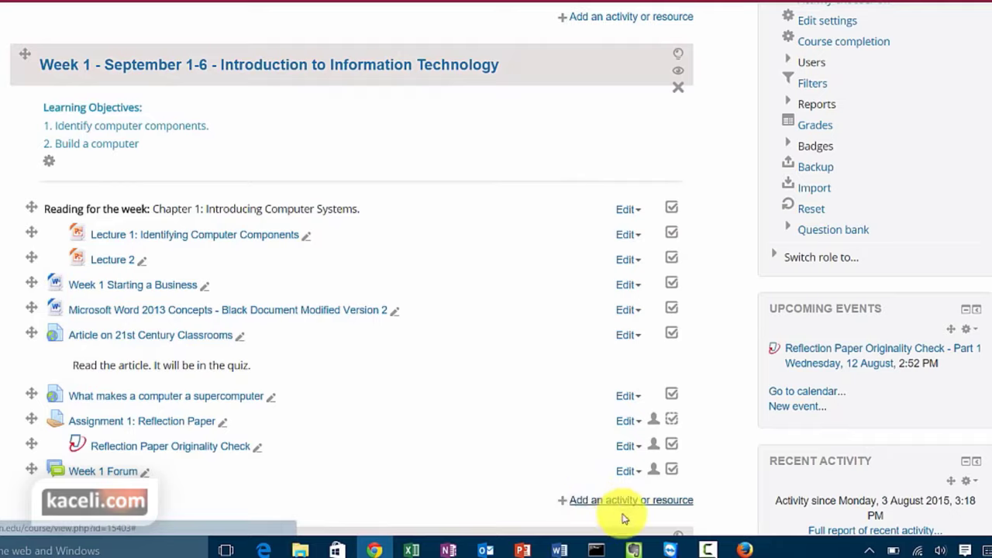
click(591, 503)
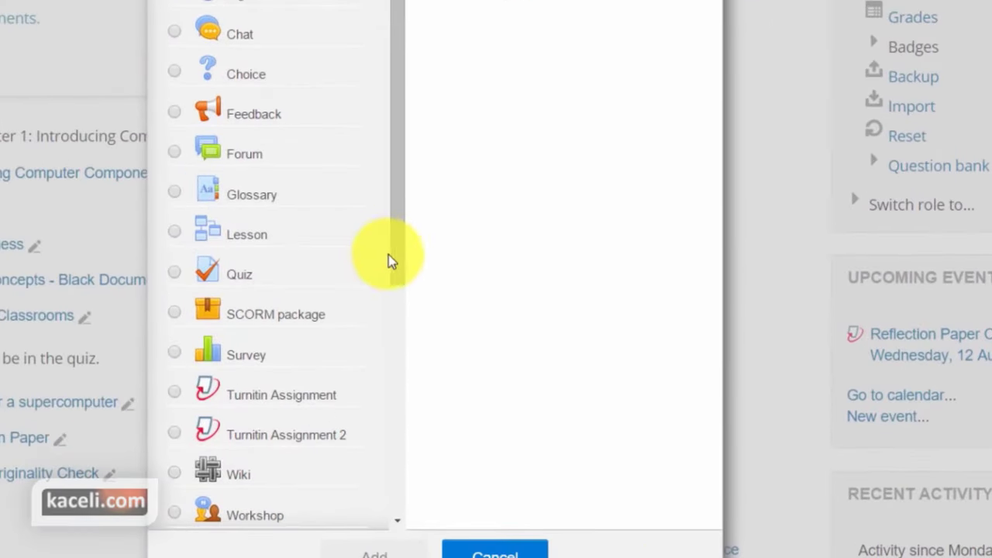
scroll(387, 283, down, 4)
scroll(374, 482, down, 2)
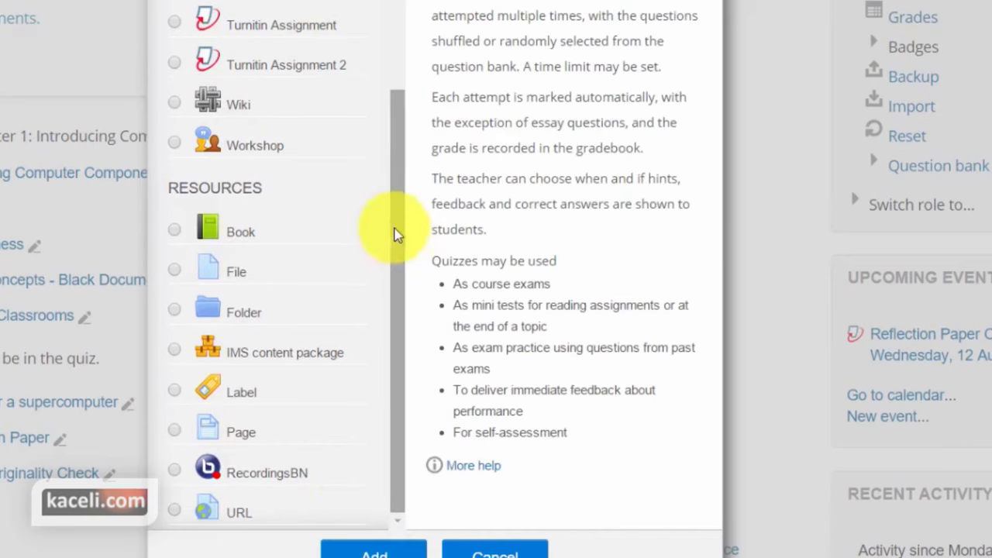
scroll(405, 189, up, 2)
click(387, 552)
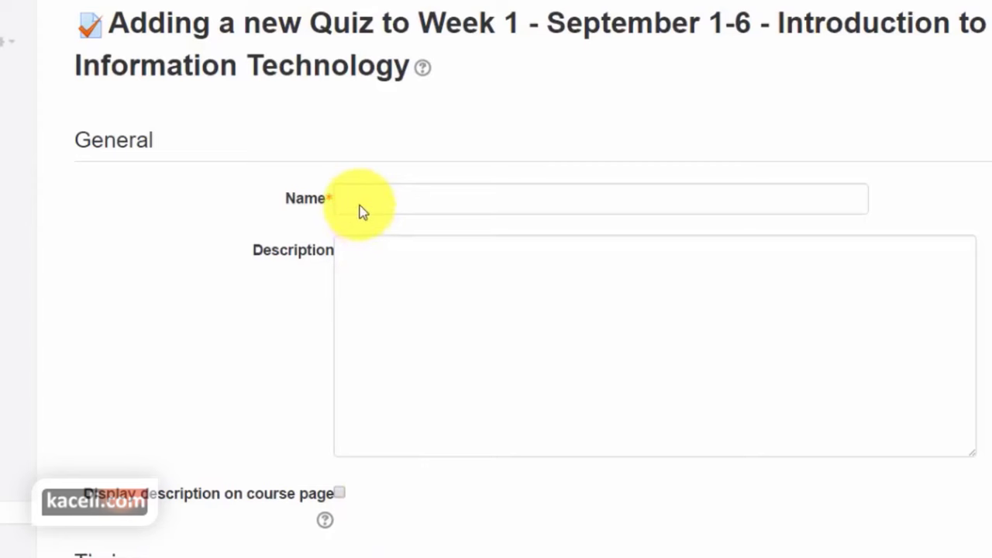
Name the quiz "Chapter 1 Quiz" and enter the description "Read chapter 1. 20 questions."
click(377, 213)
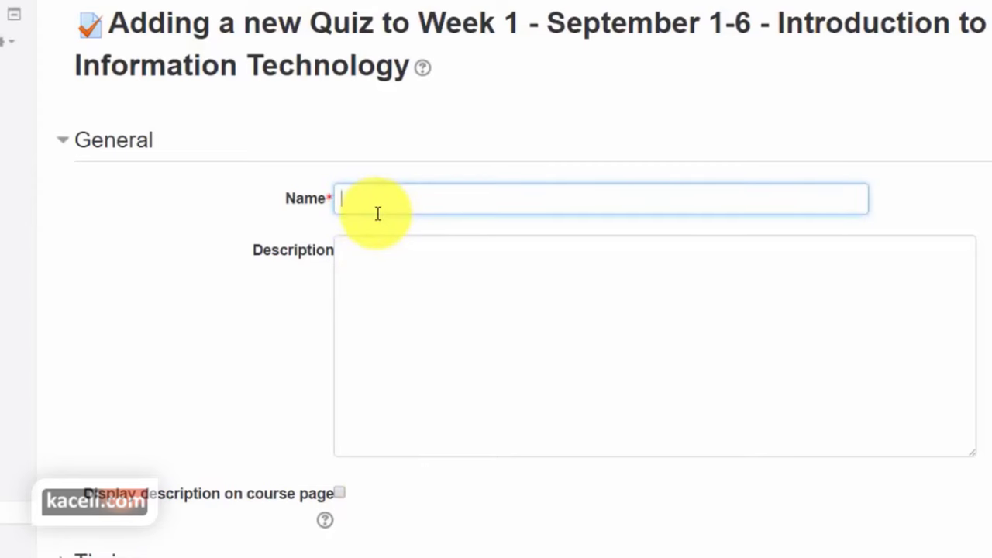
text(Chapter 1 Quiz)
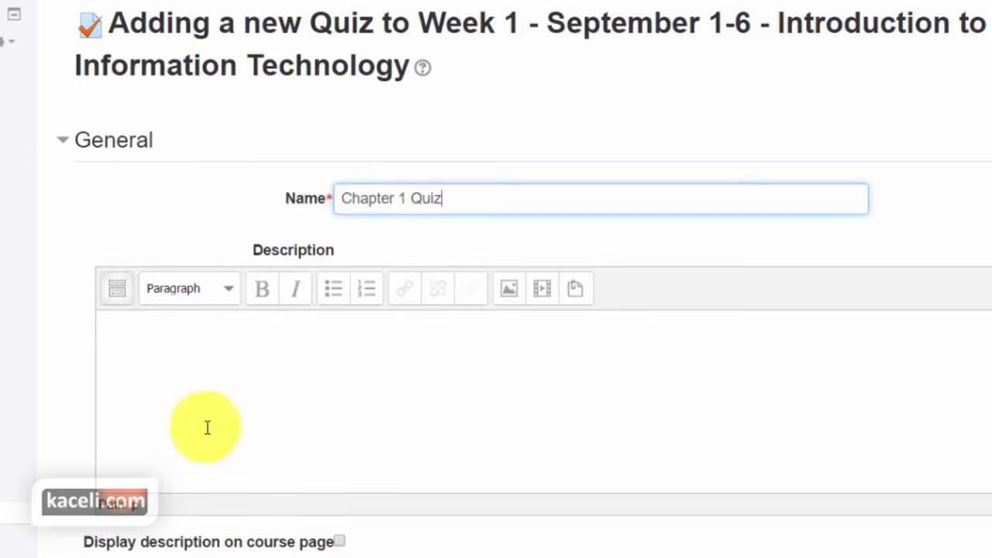
click(206, 427)
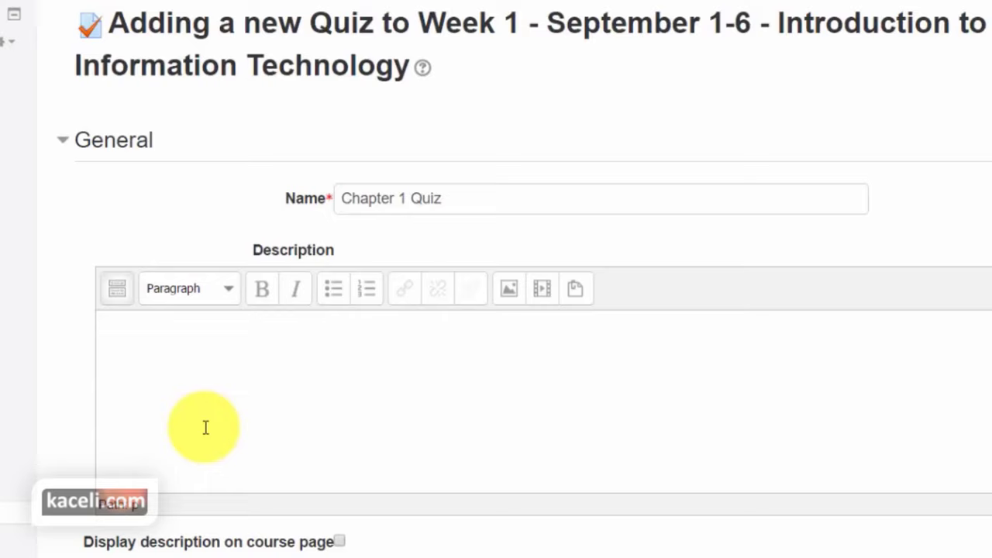
text(Read chapter 1. 20 questions.)
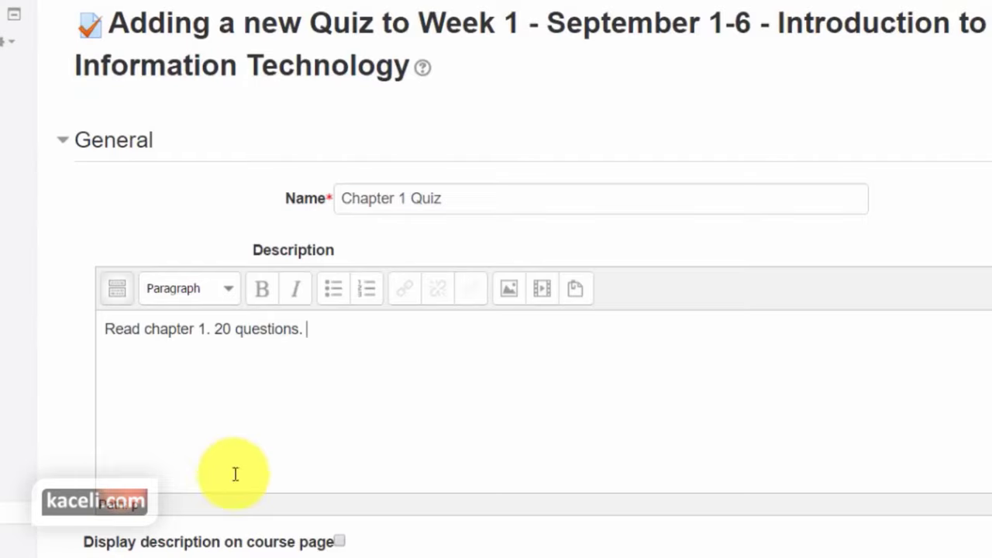
Look over the quiz's collapsed settings sections and expand all of them
scroll(235, 474, down, 3)
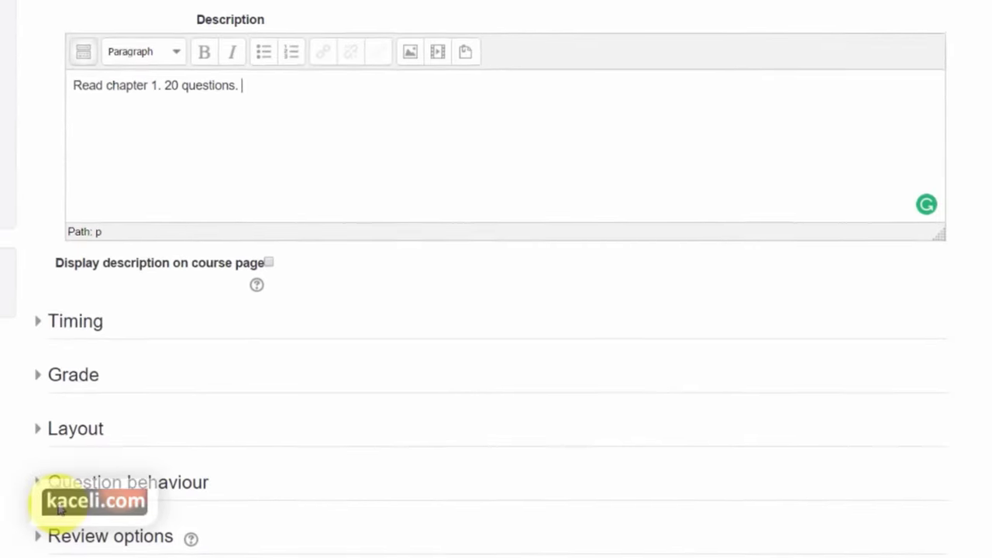
scroll(111, 498, down, 4)
scroll(379, 456, up, 9)
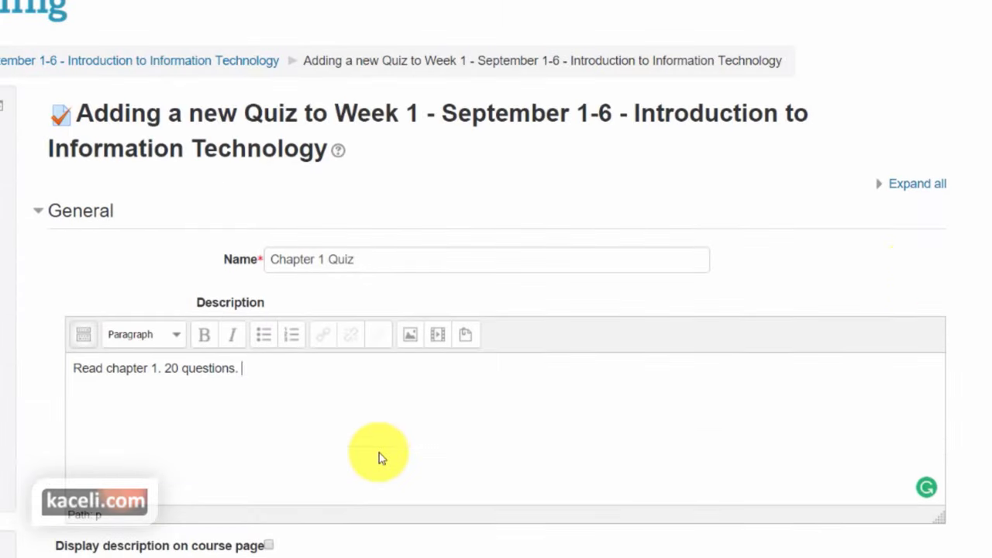
click(897, 186)
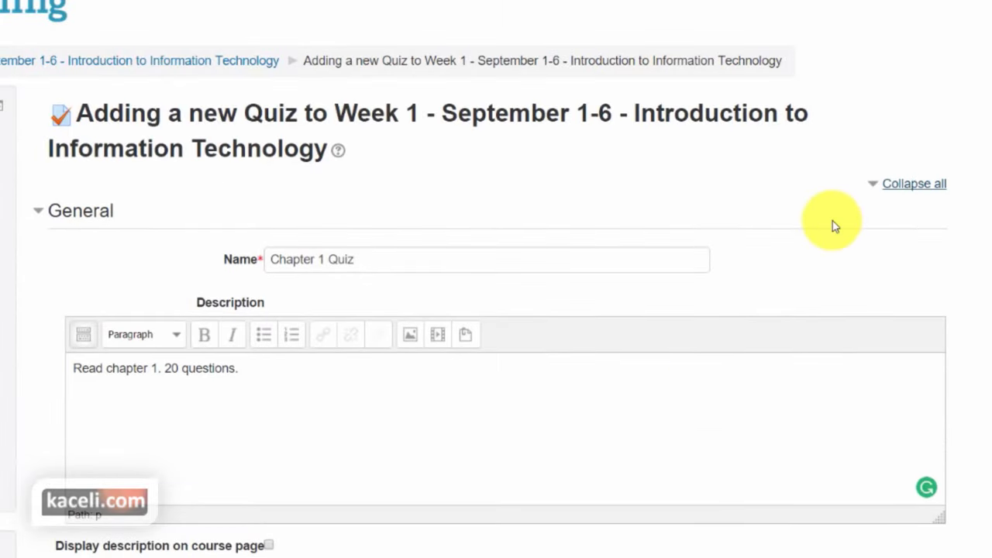
Schedule the quiz to open on 5 September 2016 at 15:21 and close at 16:21 that day, with a 20-minute time limit
scroll(819, 219, down, 4)
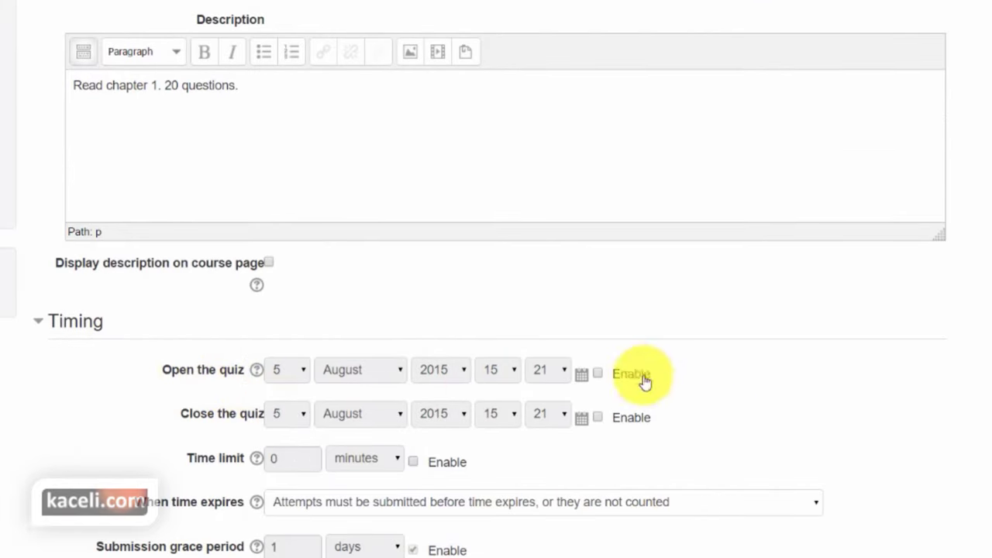
click(599, 376)
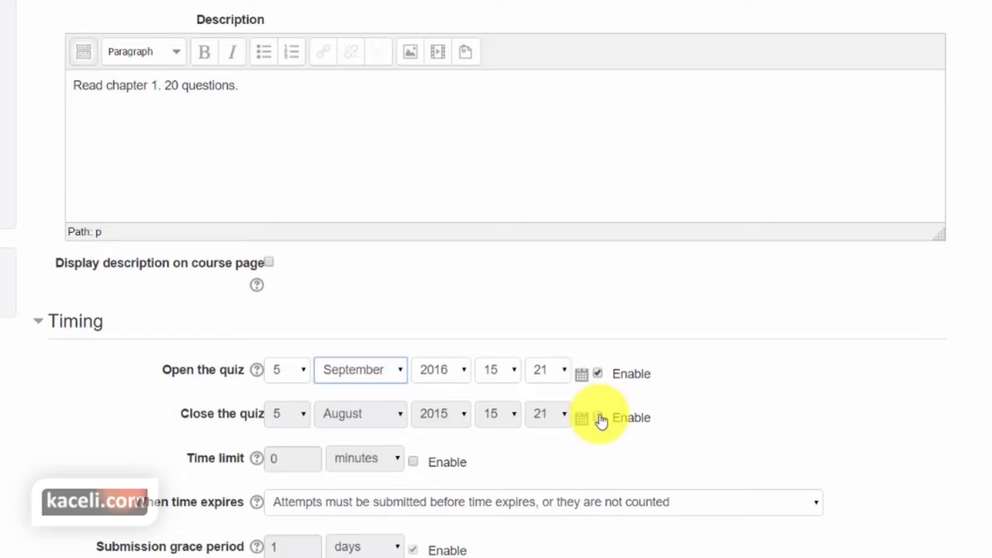
click(601, 419)
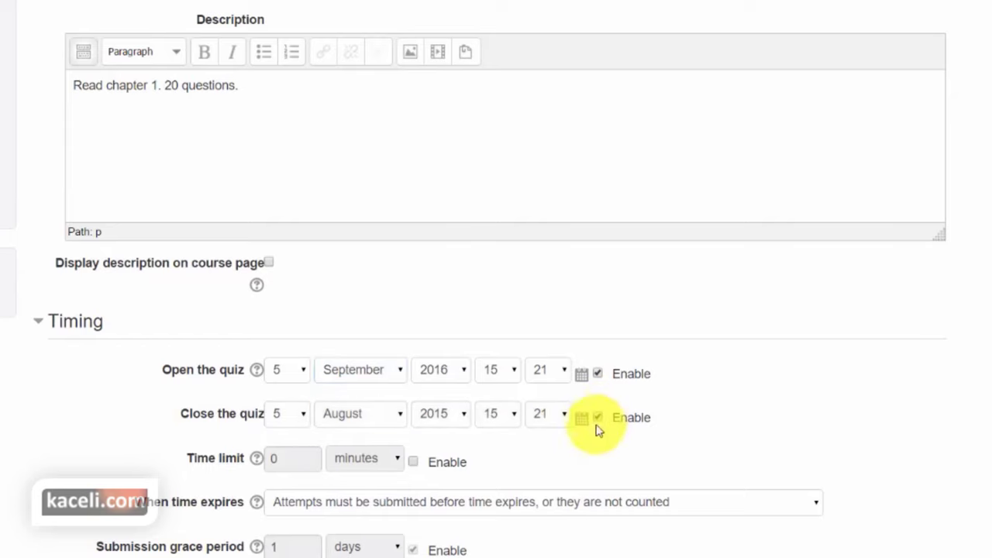
click(413, 462)
double_click(279, 458)
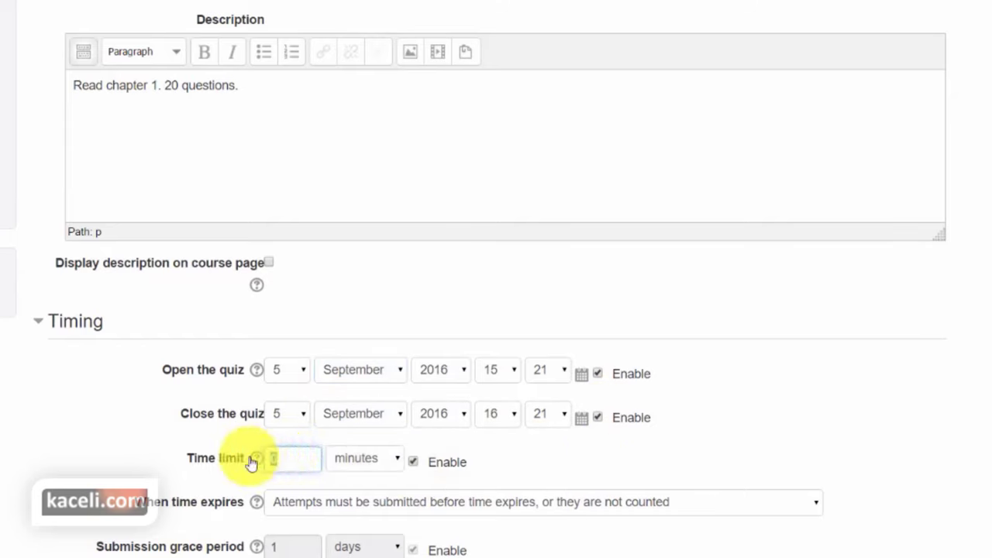
text(20)
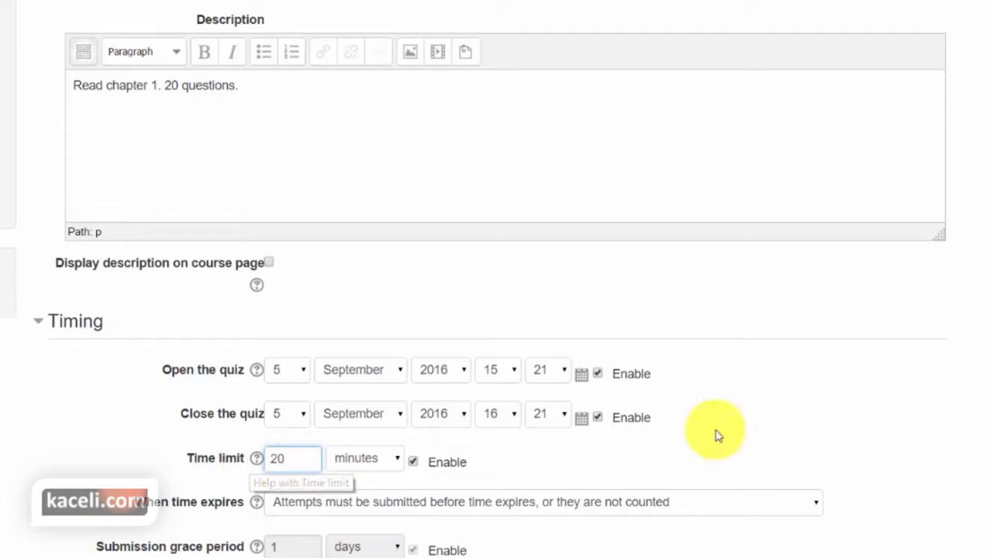
scroll(845, 477, down, 2)
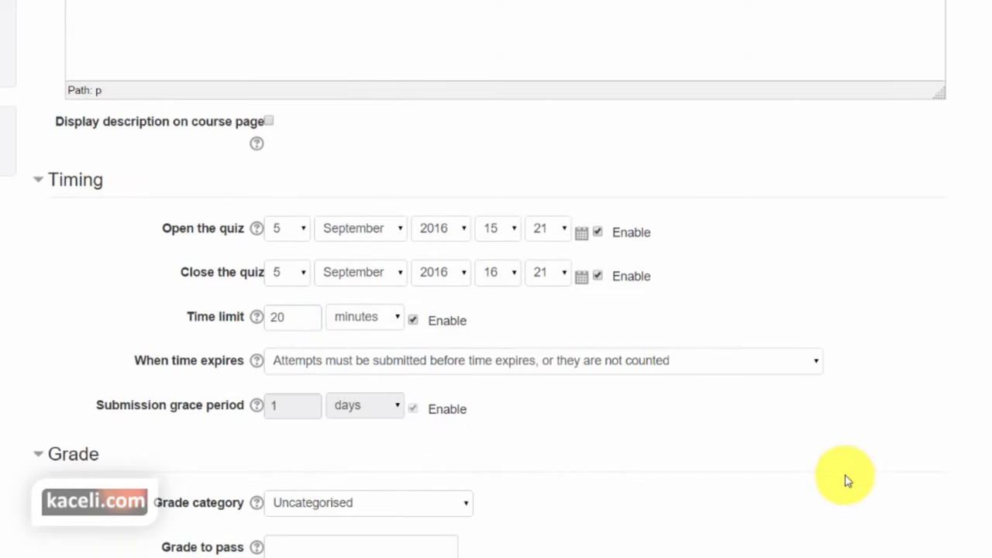
scroll(829, 476, down, 1)
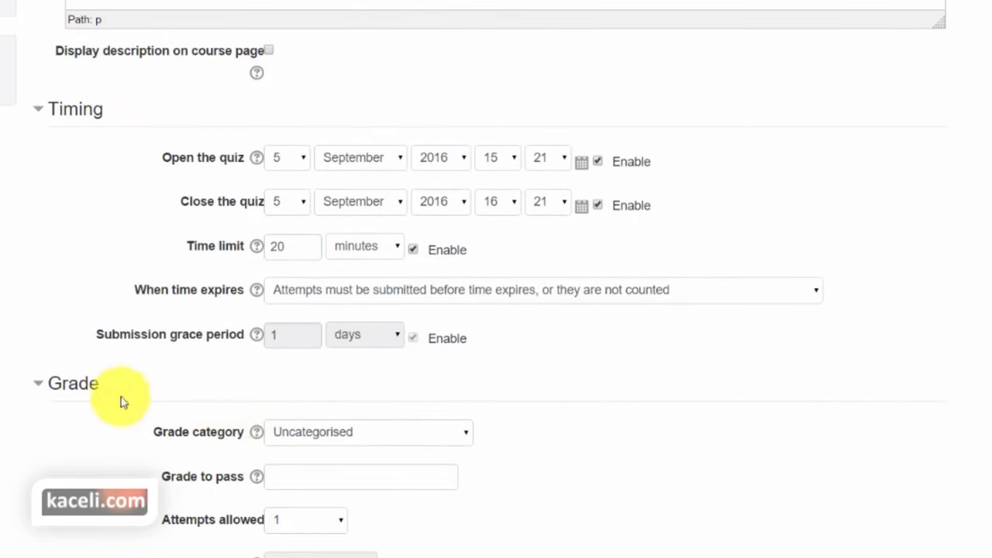
click(385, 442)
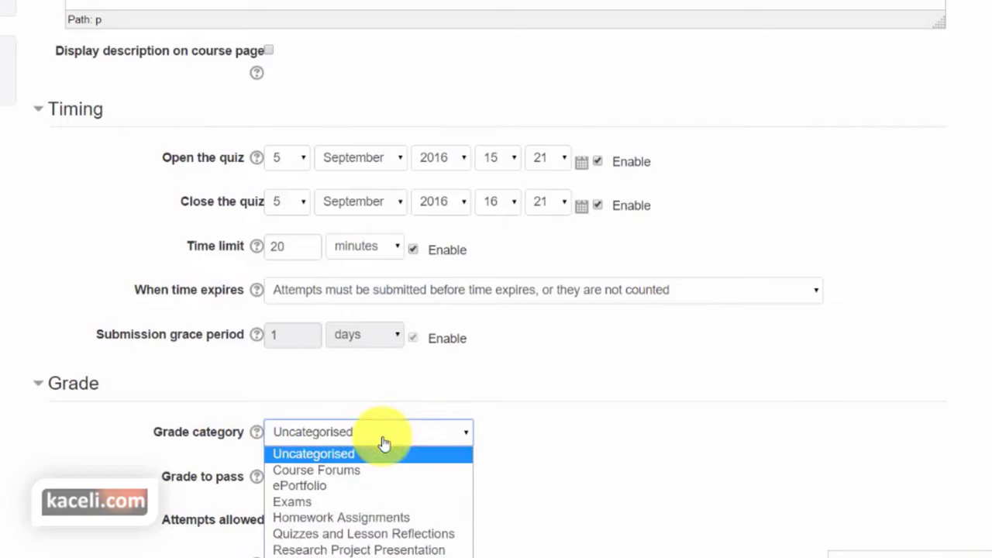
click(38, 385)
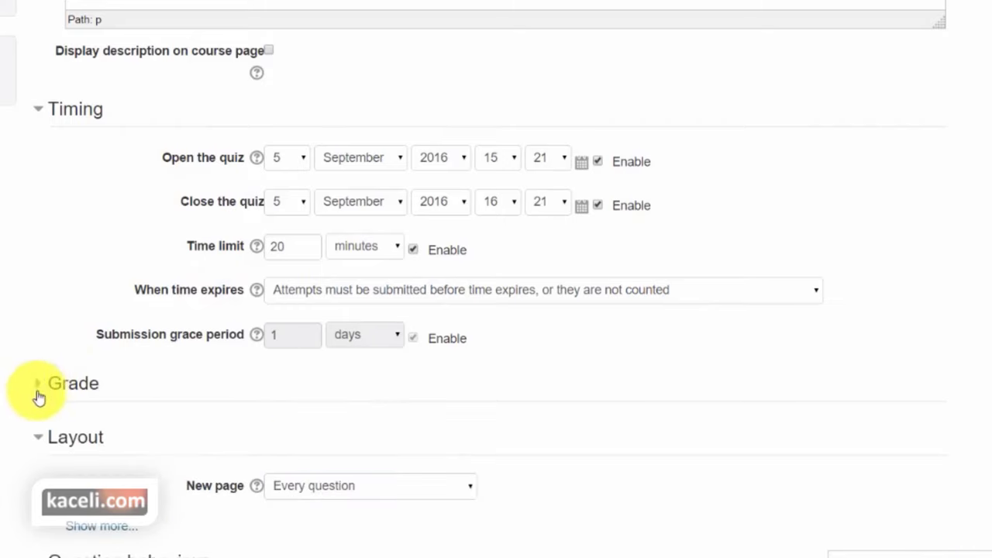
click(37, 386)
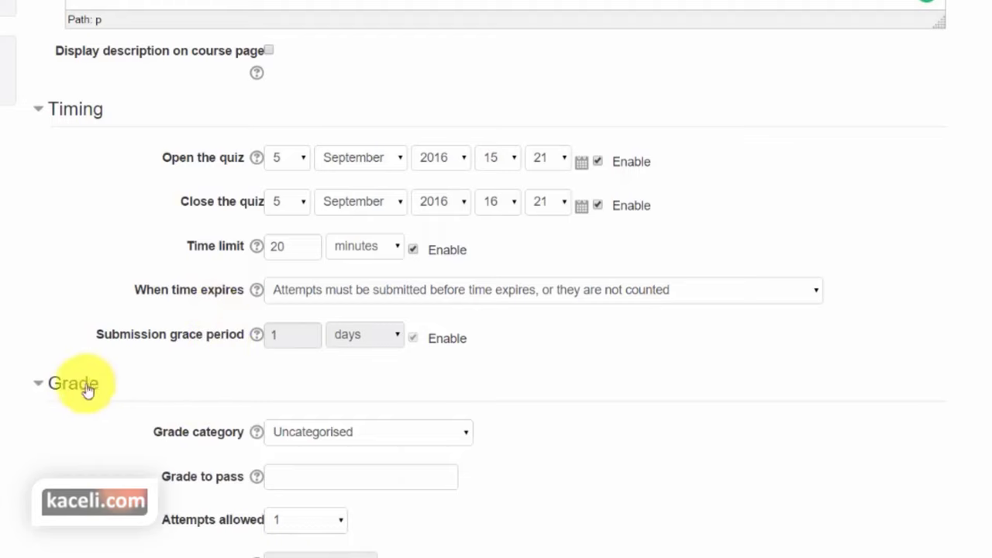
Assign the quiz to the Quizzes and Lesson Reflections grade category and leave the grade to pass blank
click(306, 438)
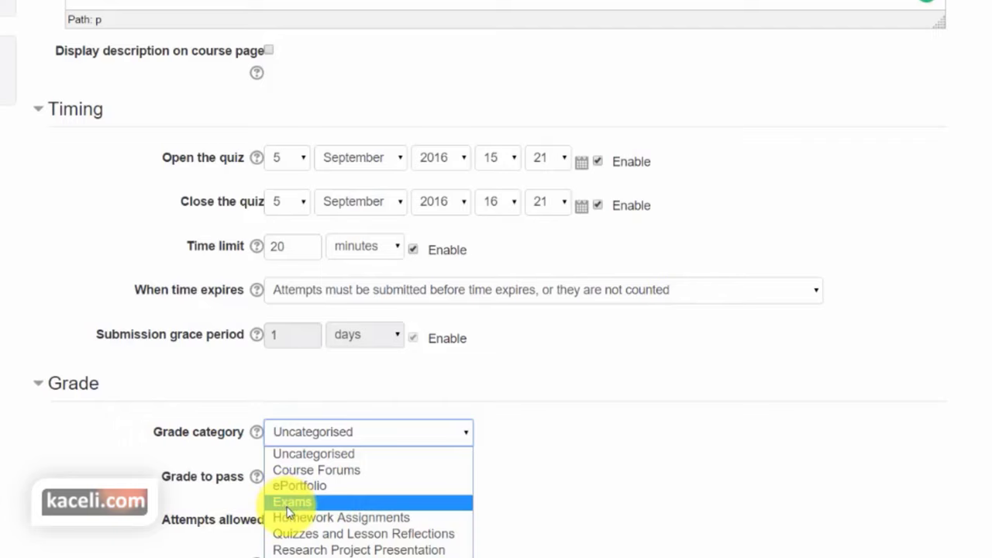
click(291, 503)
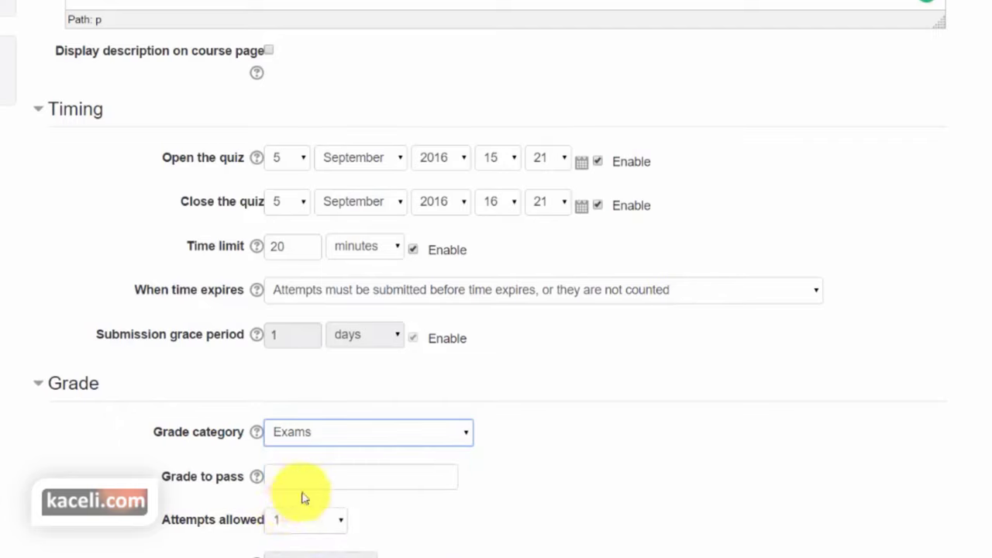
click(349, 432)
click(340, 533)
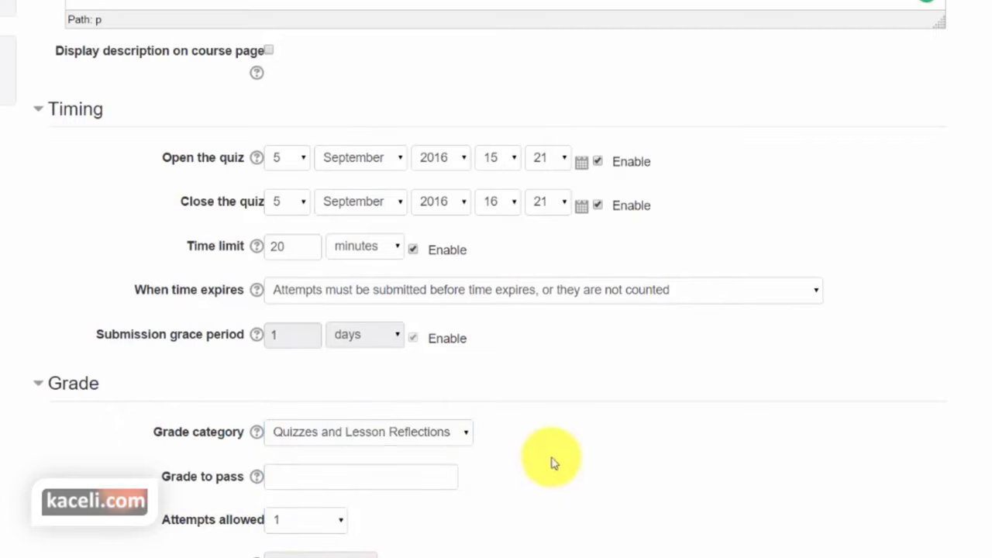
click(301, 473)
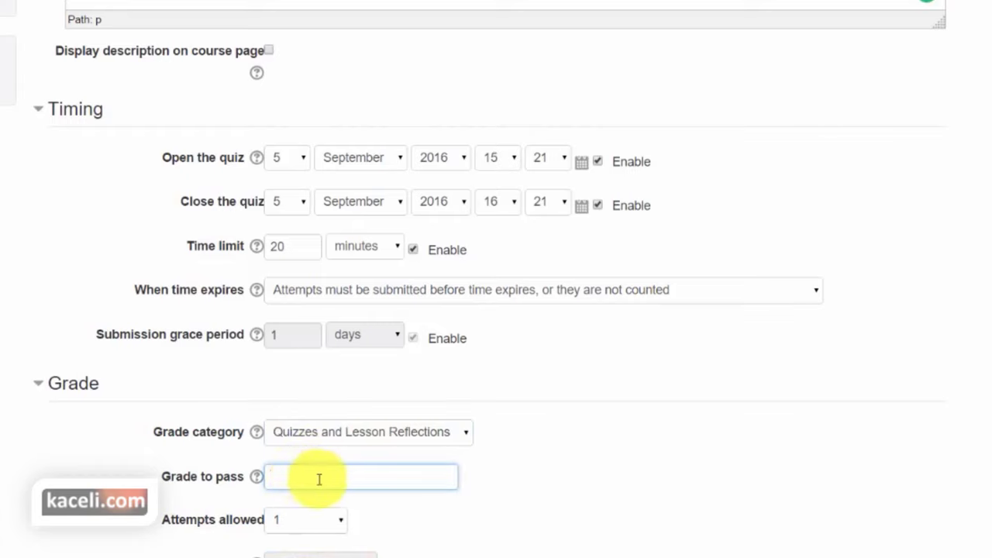
click(621, 502)
Allow 5 attempts at the quiz and set the grading method to Highest grade
scroll(624, 504, down, 1)
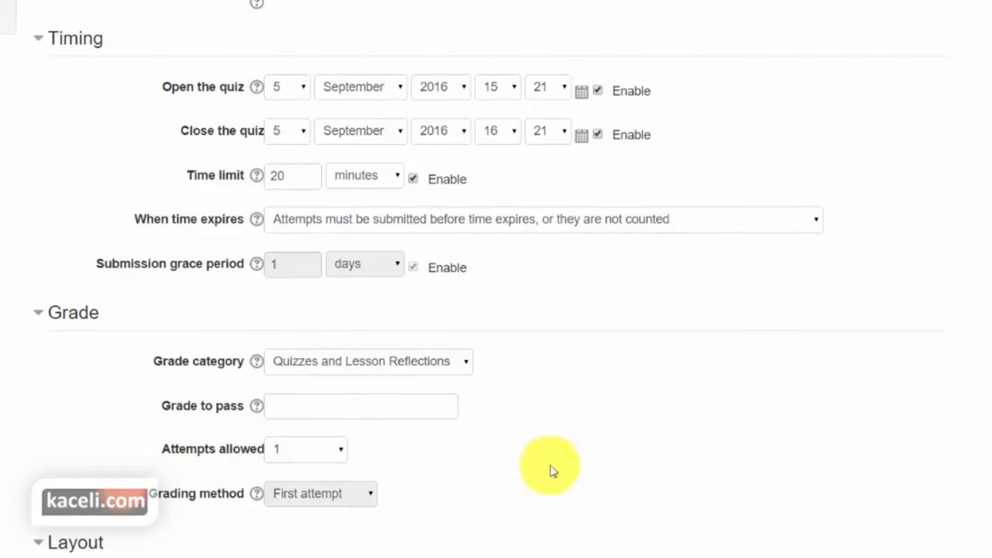
click(314, 461)
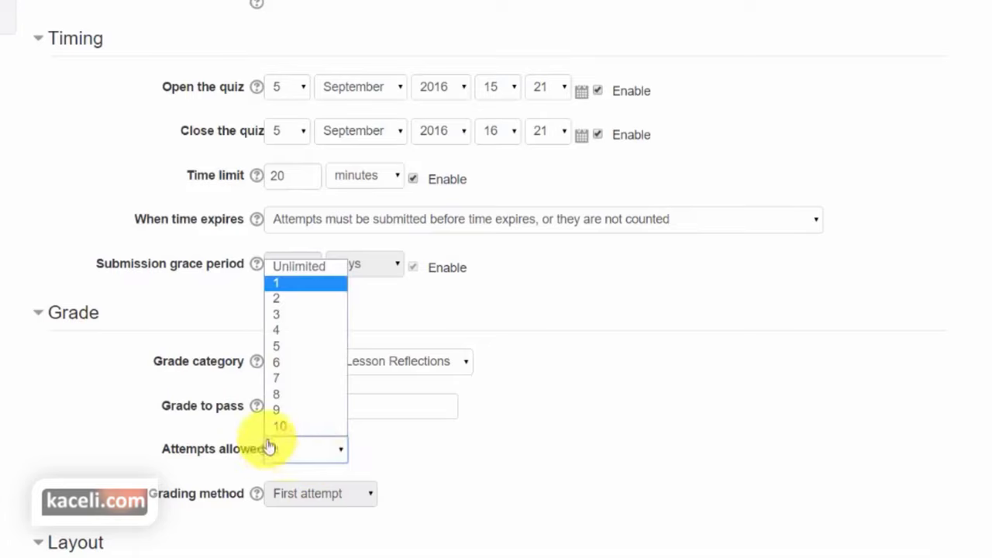
click(290, 359)
click(638, 465)
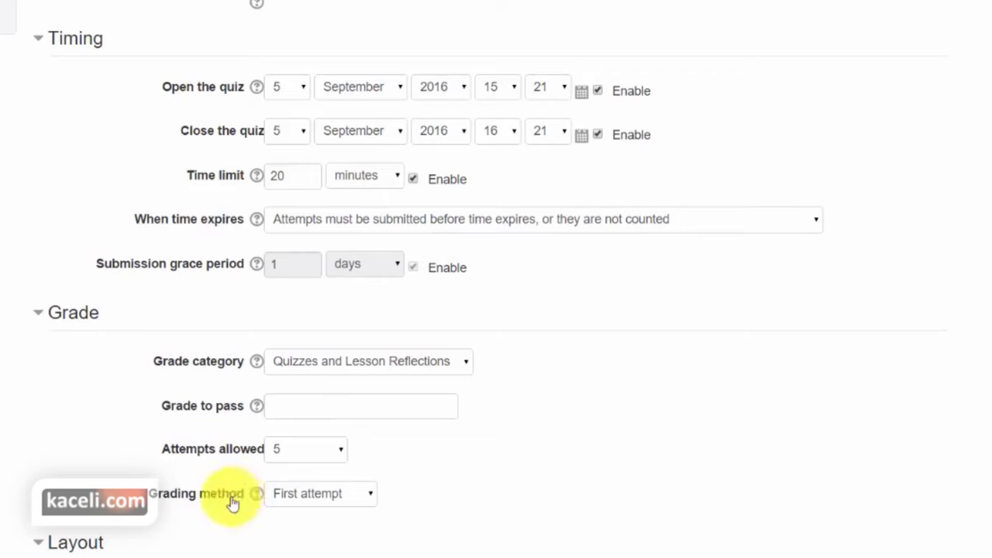
click(304, 496)
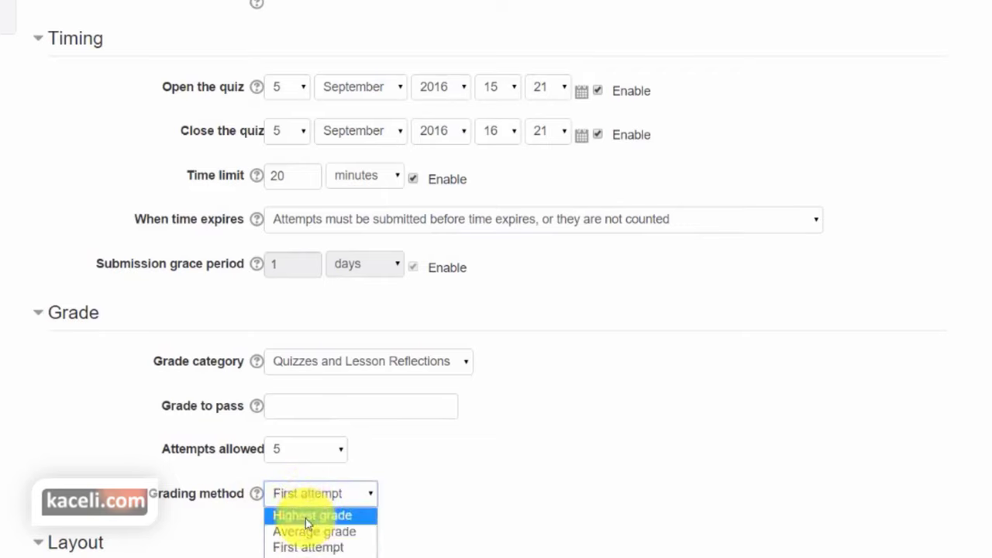
click(306, 517)
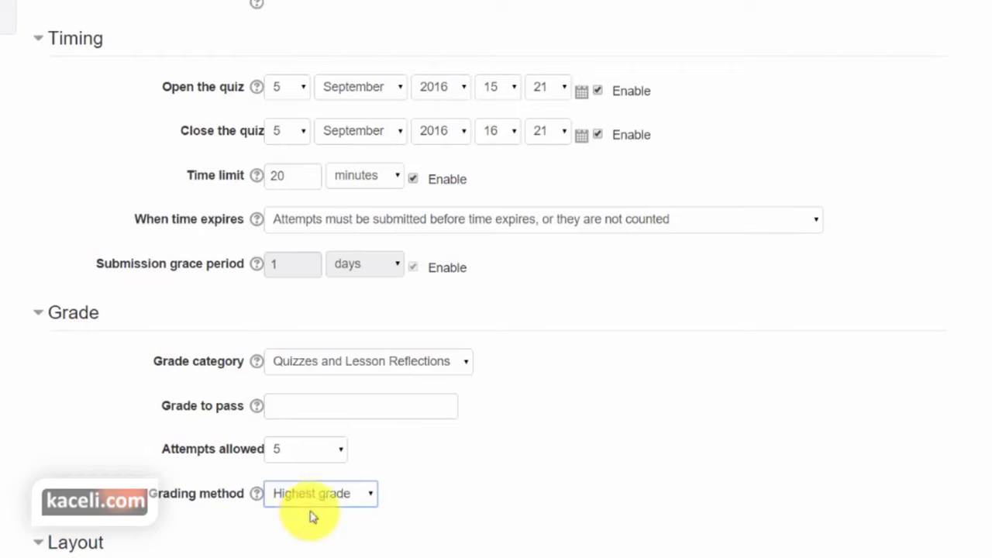
click(314, 496)
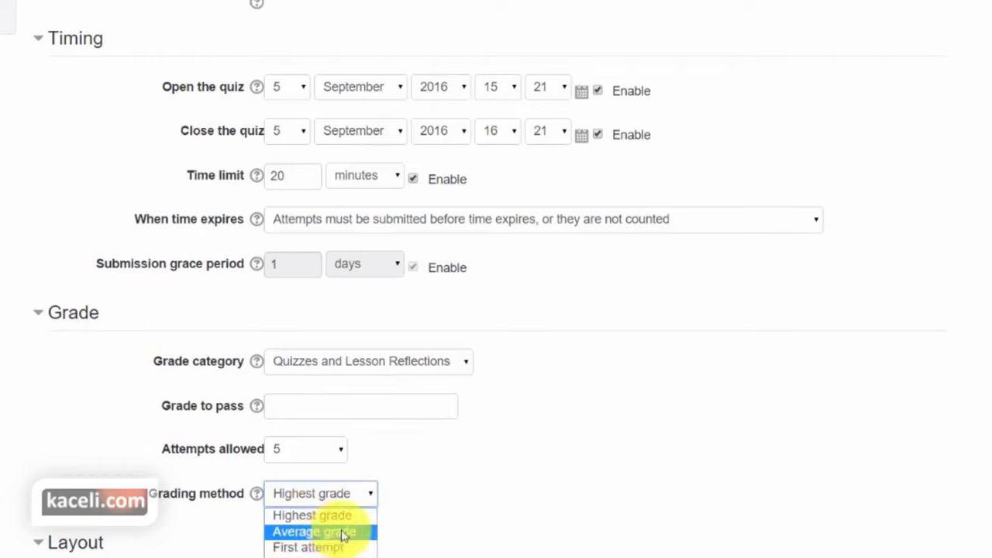
click(338, 517)
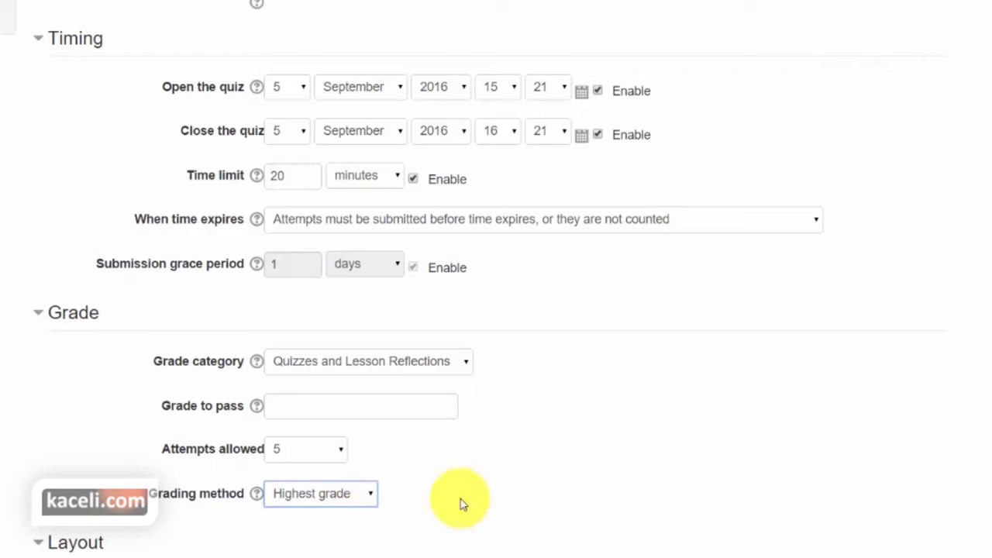
Start a new quiz page every 5 questions, then reveal the extra layout settings and keep the navigation method as Free
scroll(460, 496, down, 2)
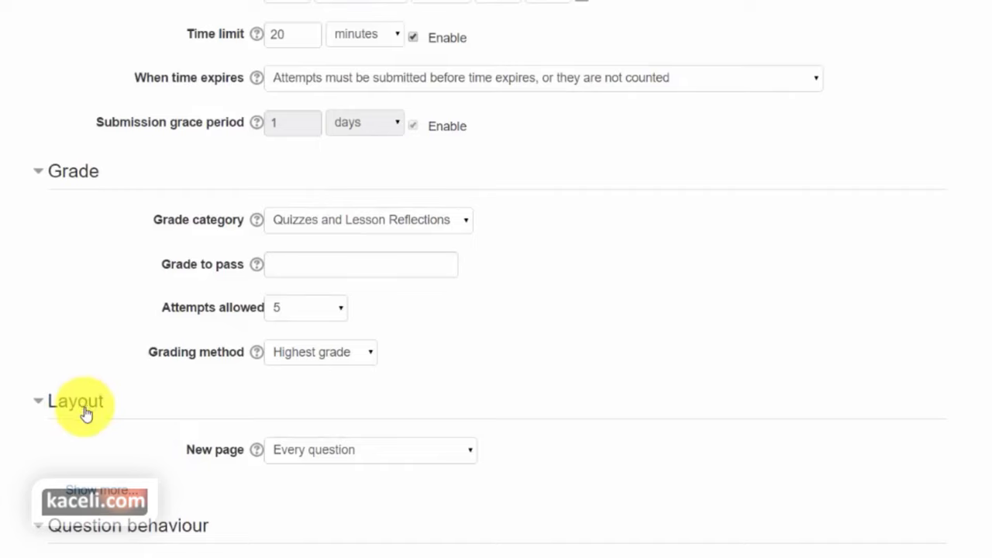
click(369, 459)
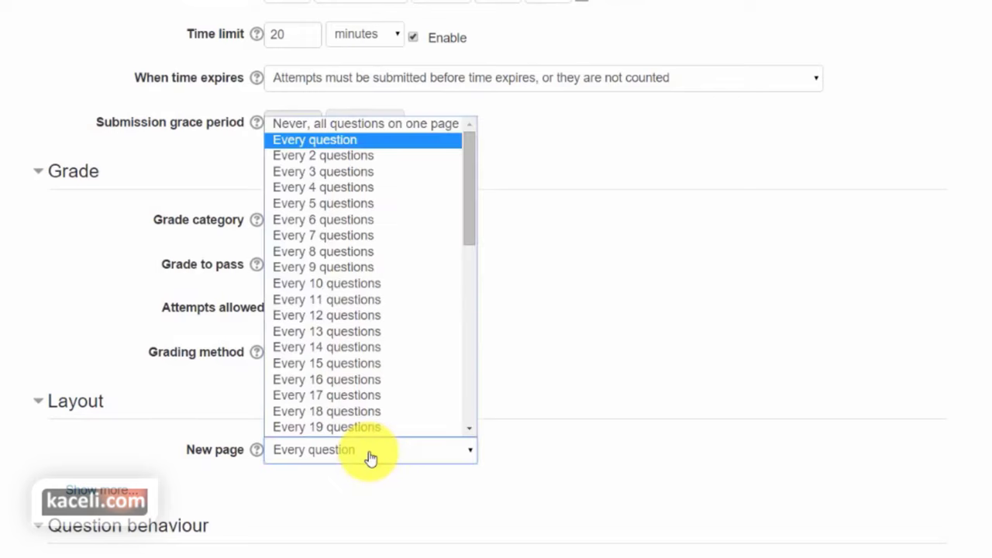
click(339, 205)
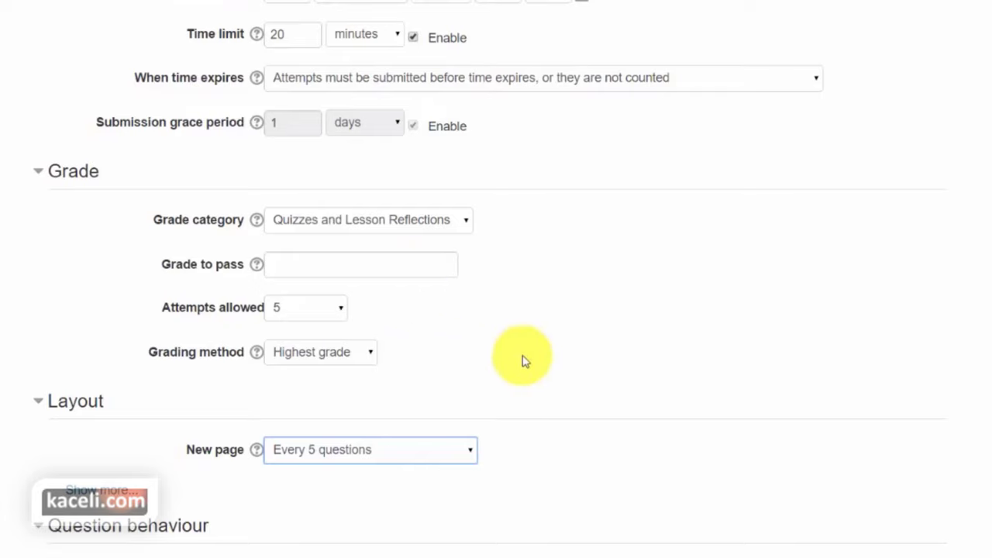
scroll(497, 412, down, 1)
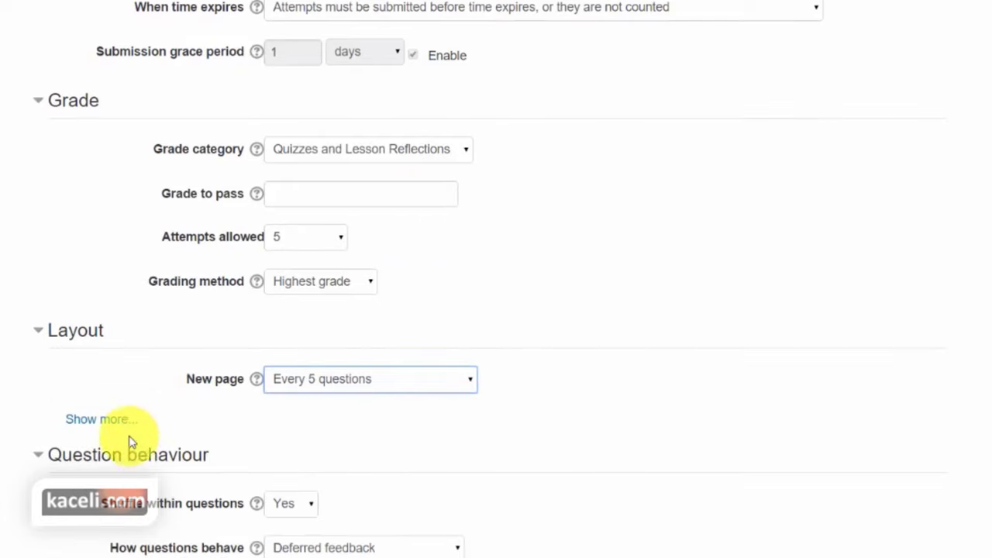
click(96, 422)
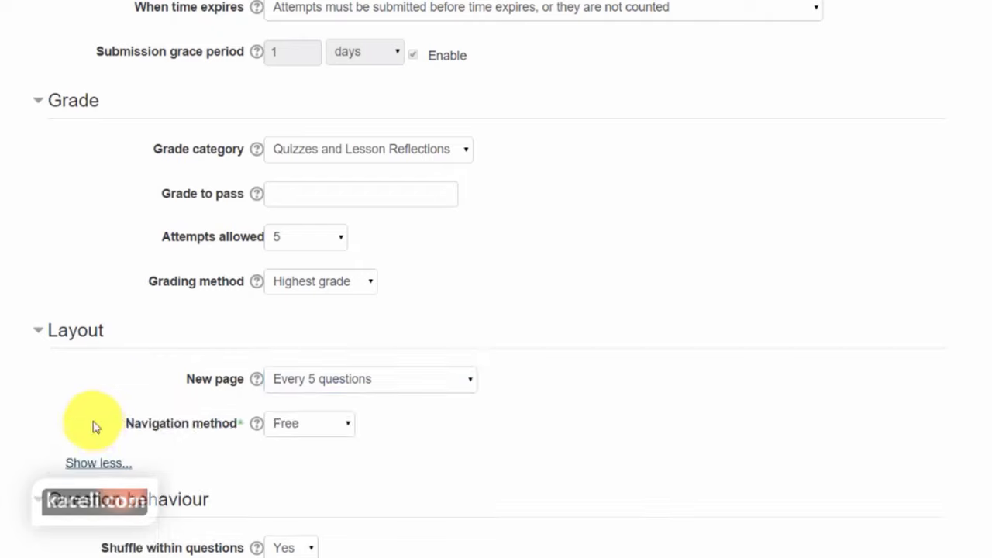
click(308, 434)
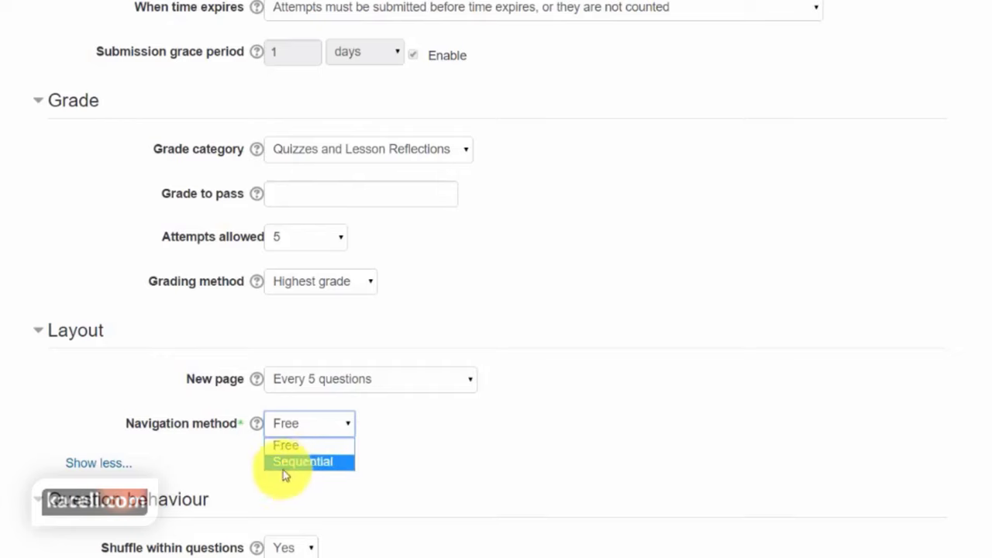
click(613, 469)
Examine the question behaviour choices, including how questions behave, and the review options for each stage of the quiz
scroll(613, 469, down, 2)
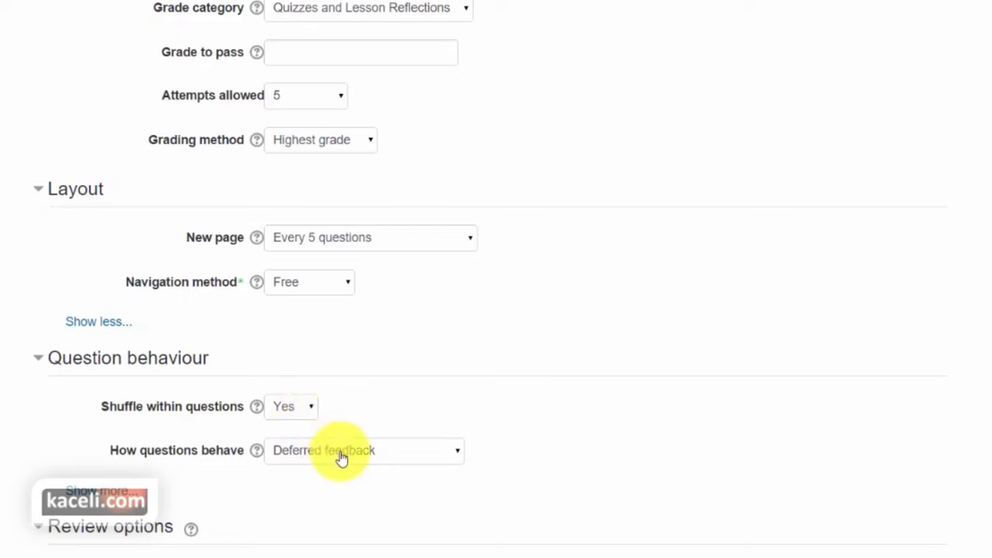
scroll(520, 496, down, 2)
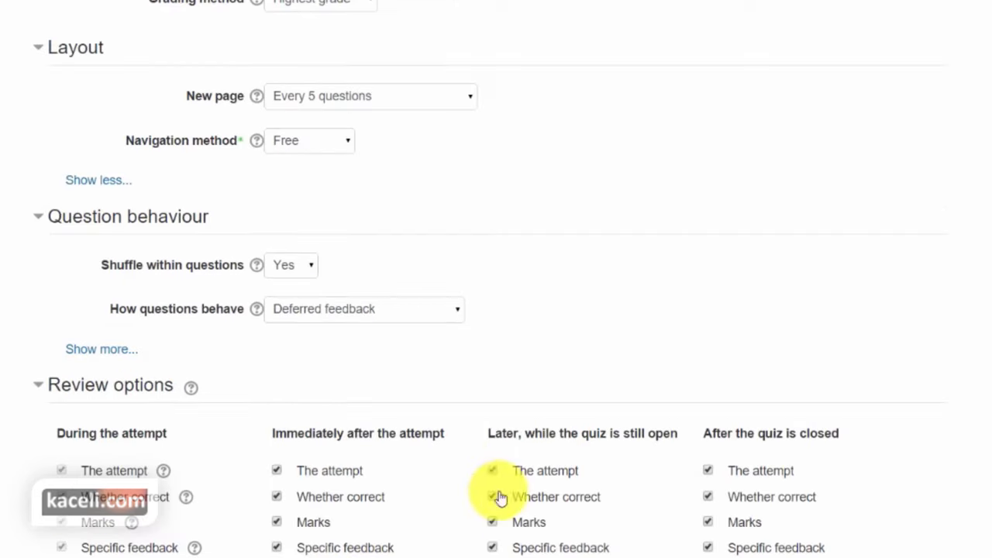
click(310, 324)
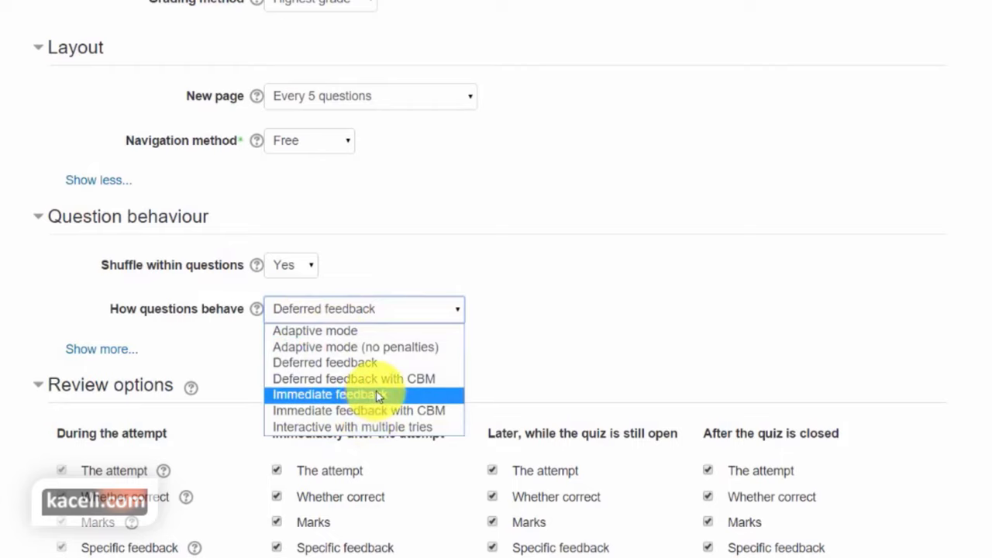
click(587, 332)
scroll(511, 403, down, 1)
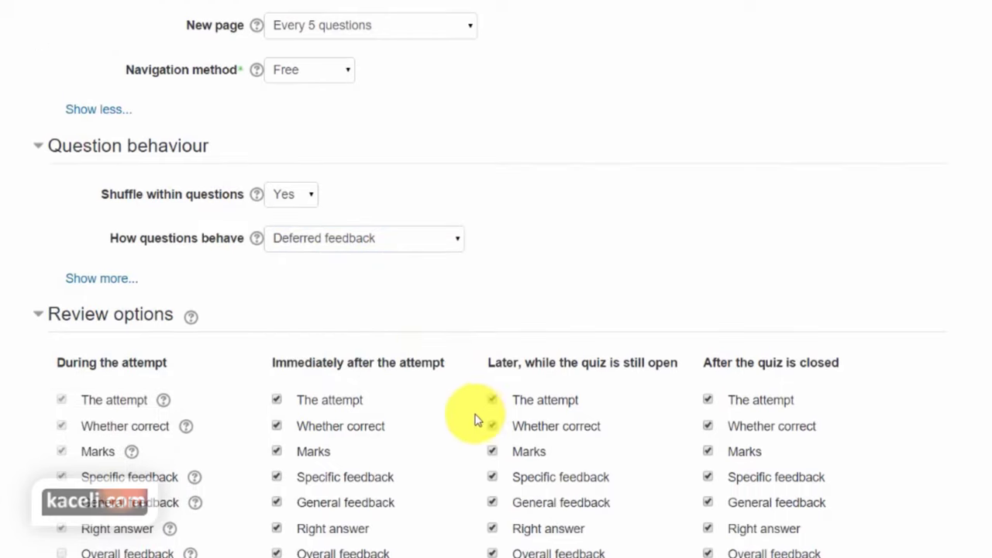
scroll(476, 419, down, 1)
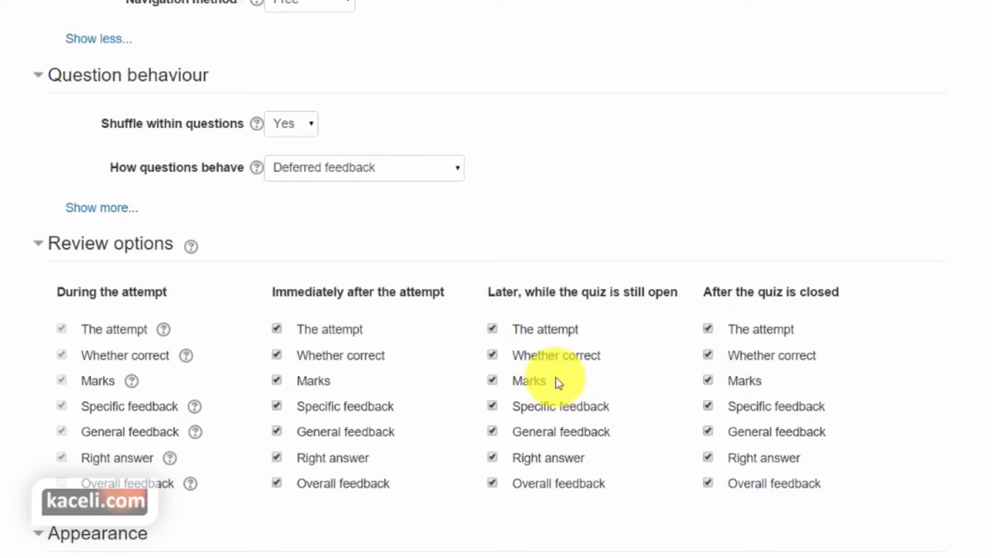
Look over the appearance settings and the extra restrictions on attempts, including the password requirement and enforced delays
scroll(527, 387, down, 3)
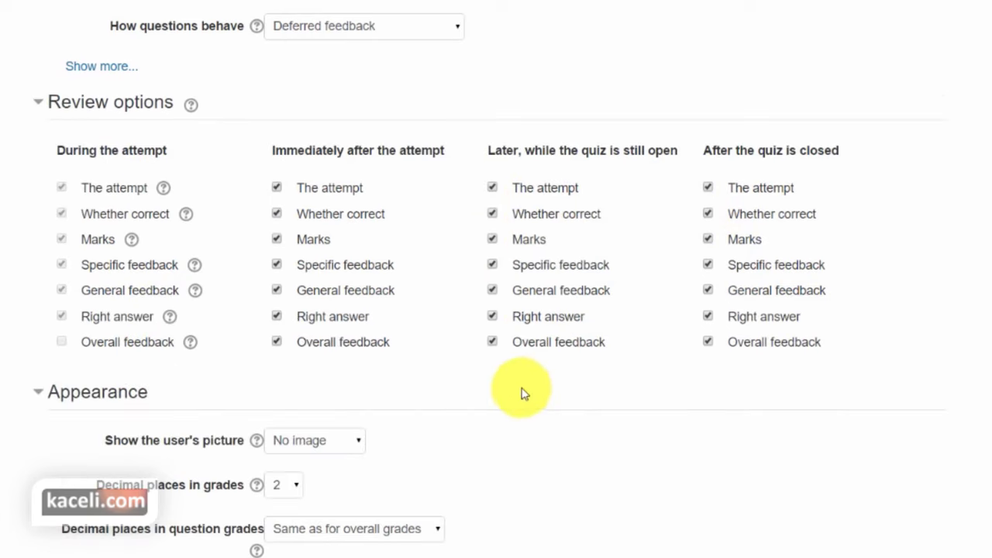
scroll(505, 399, down, 1)
scroll(496, 393, down, 2)
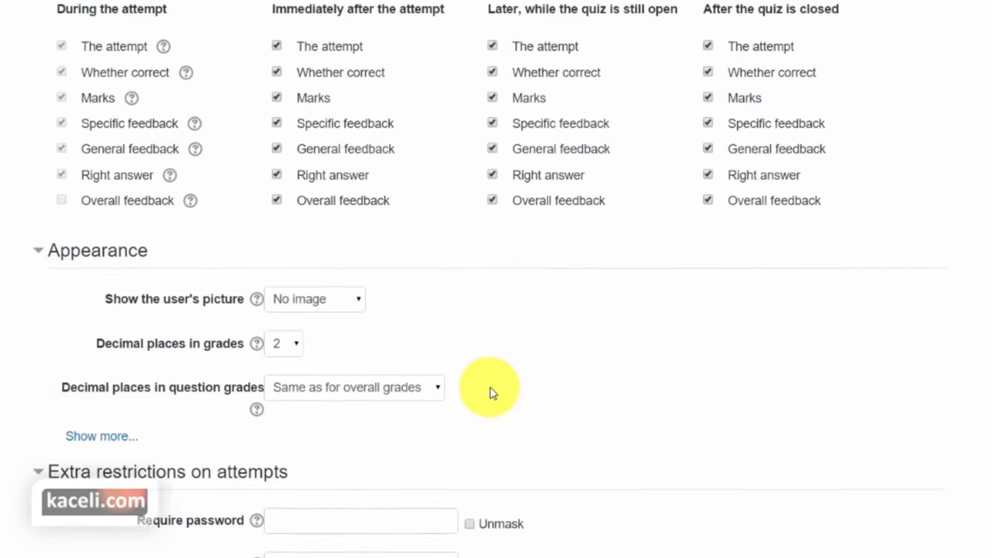
scroll(496, 394, down, 1)
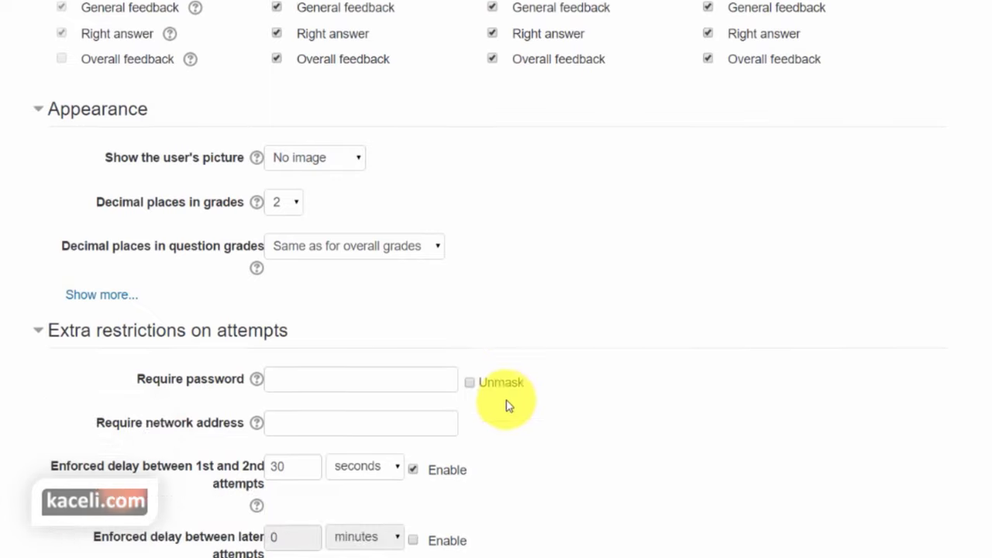
click(329, 385)
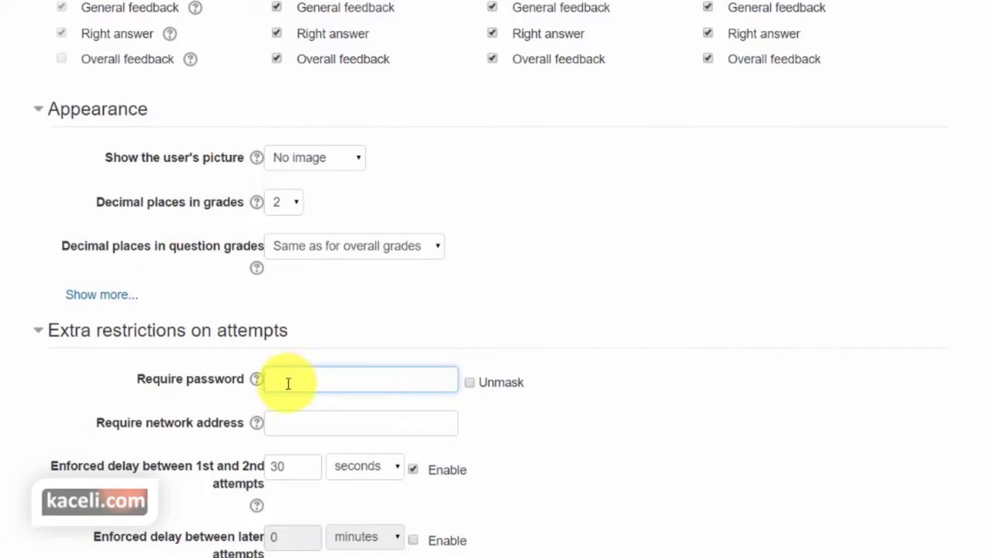
scroll(279, 392, down, 1)
scroll(310, 322, down, 1)
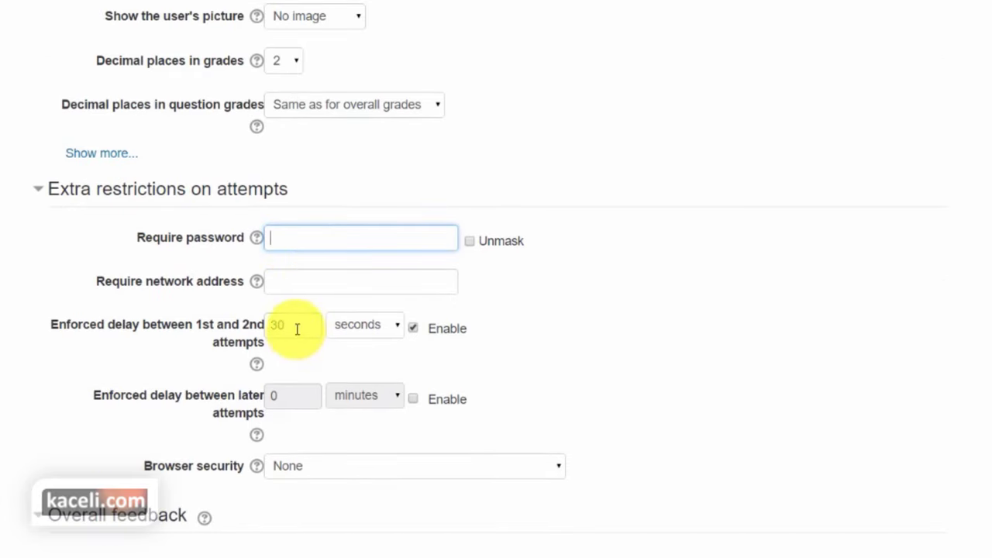
click(297, 329)
scroll(496, 364, down, 1)
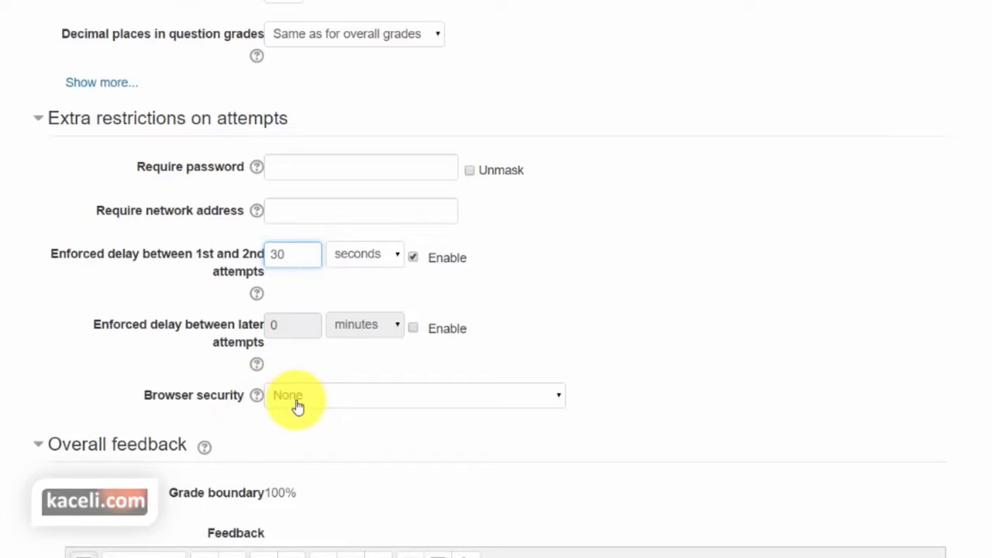
Set the first editable grade boundary in the overall feedback to 90, leaving the feedback text for the top range blank
scroll(303, 408, down, 4)
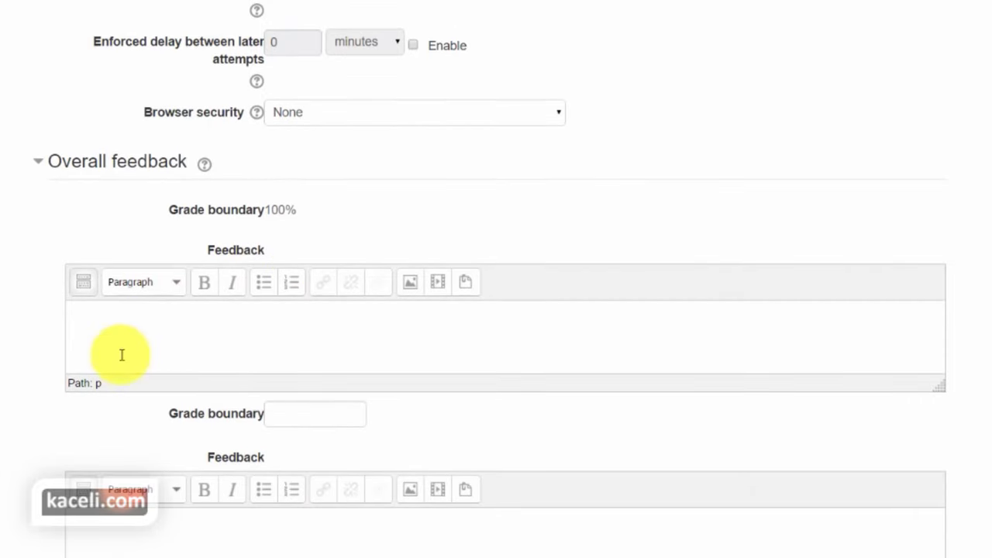
click(103, 332)
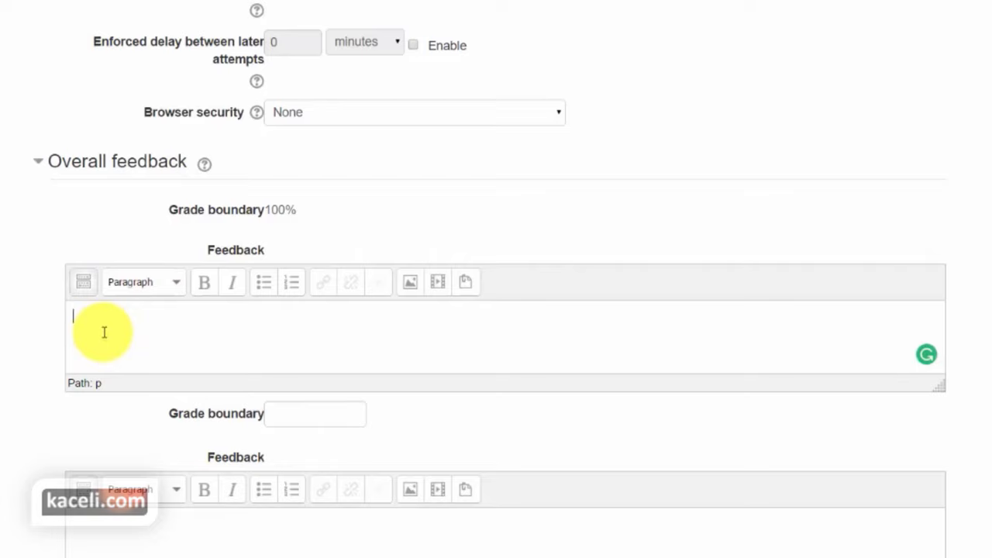
click(298, 417)
text(90)
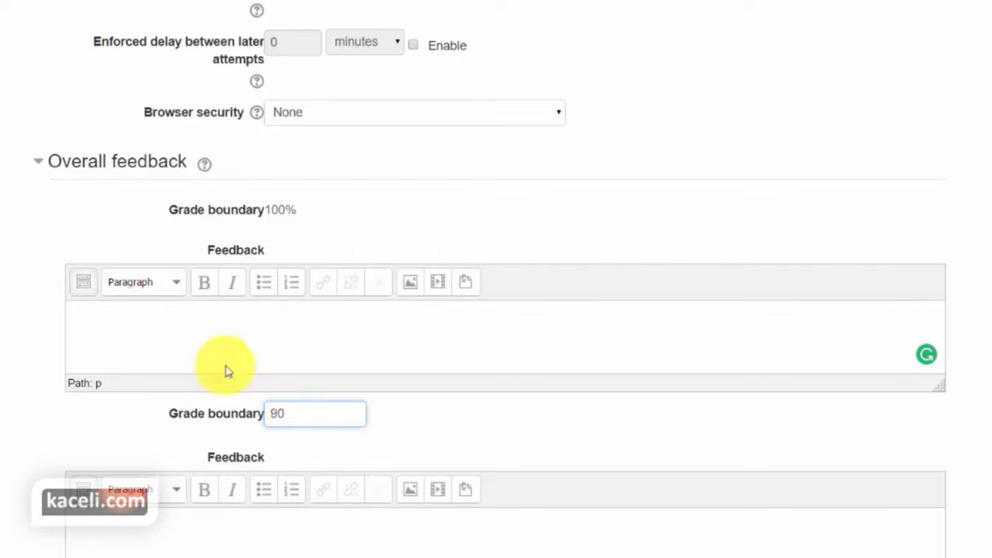
click(167, 329)
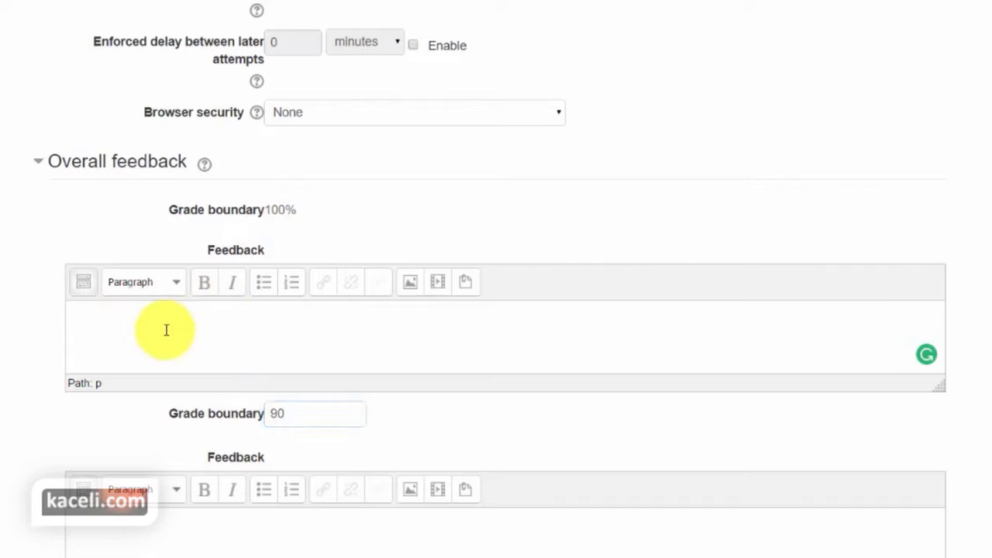
Look through the remaining feedback fields and module settings, and save the quiz, returning to the course page
scroll(166, 330, down, 3)
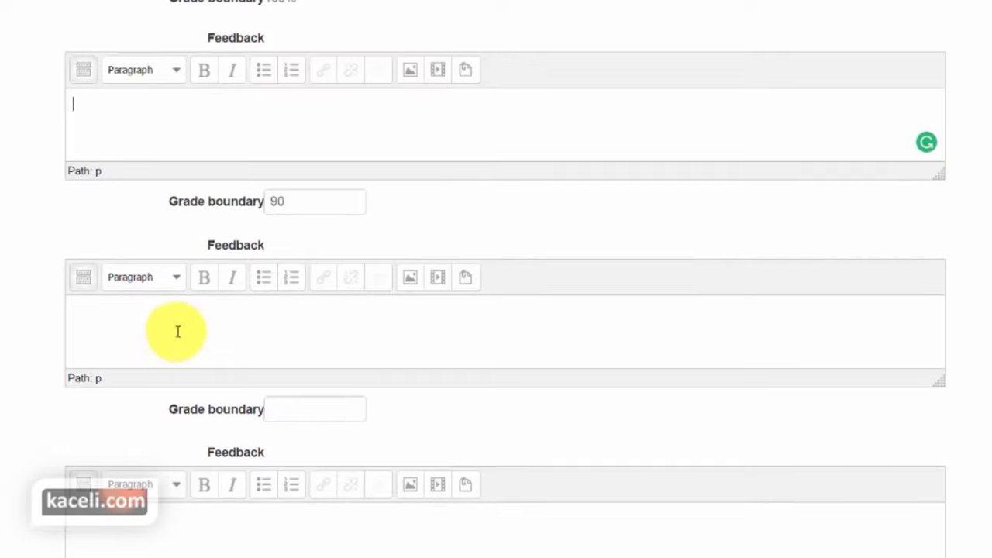
scroll(419, 531, down, 1)
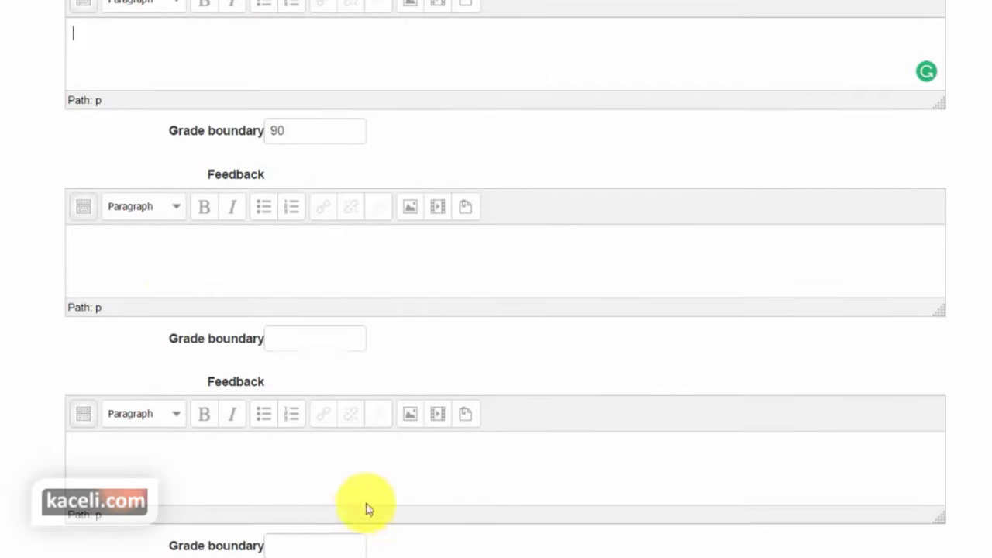
click(299, 546)
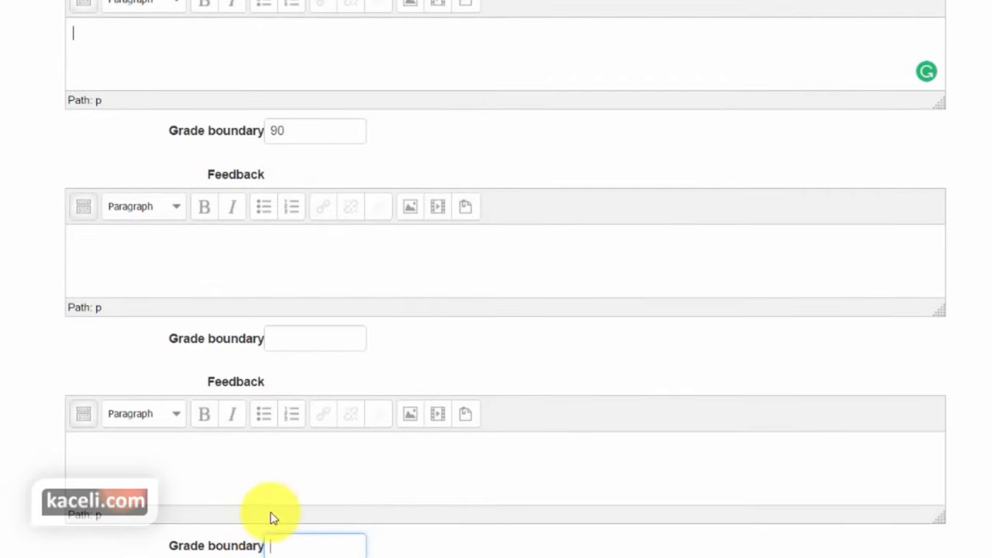
click(127, 459)
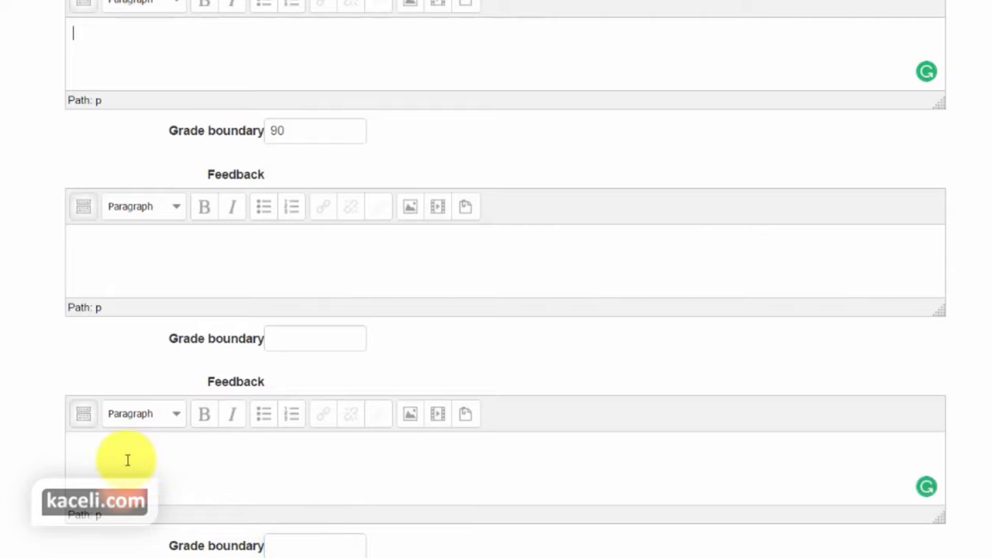
scroll(129, 460, down, 2)
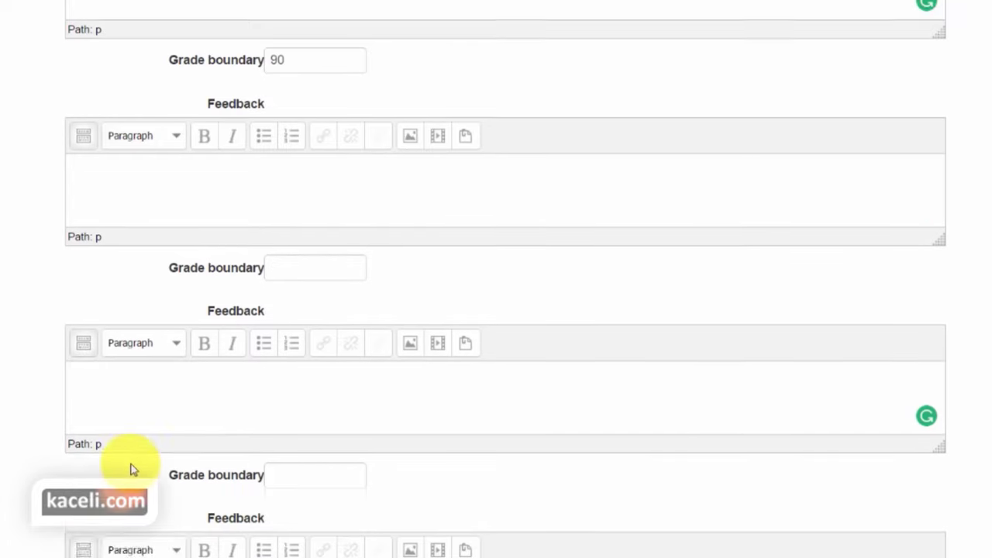
scroll(136, 460, down, 9)
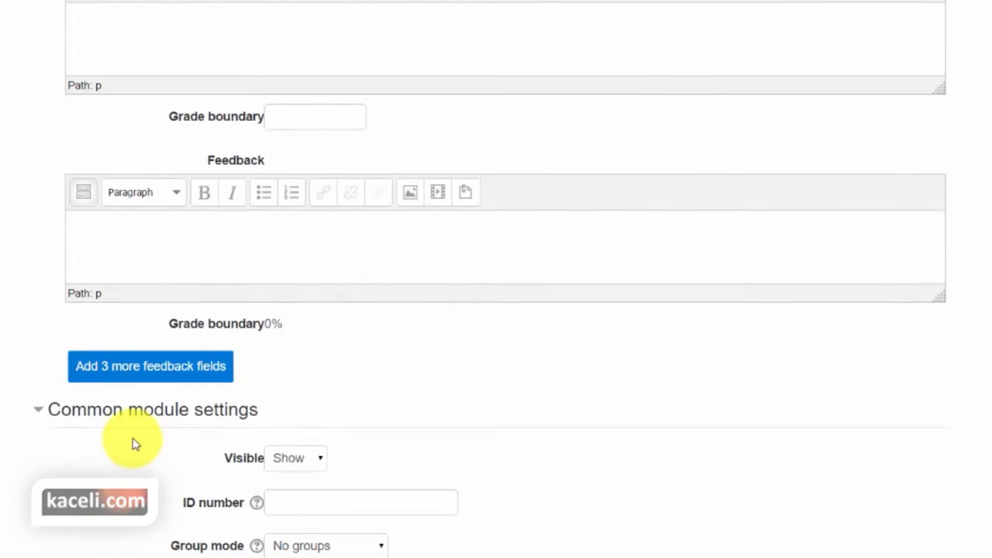
scroll(141, 444, down, 7)
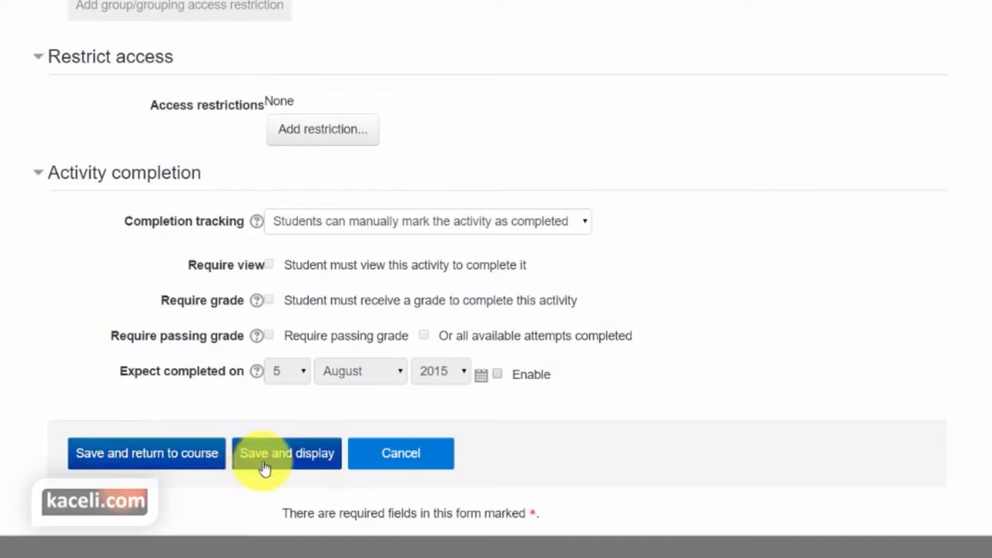
click(172, 465)
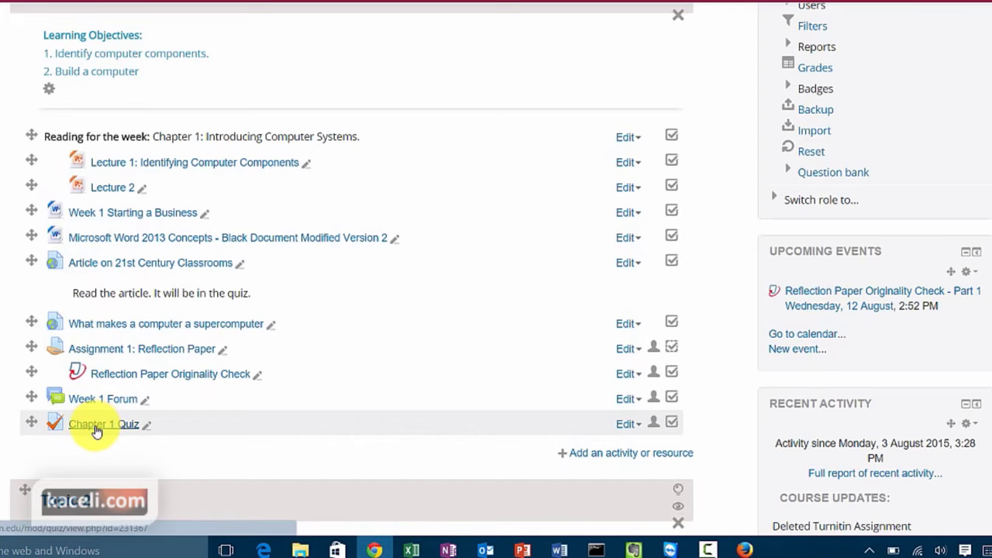
Open the Chapter 1 Quiz for editing and start a new Multiple choice question in it, ready for its question name
click(96, 431)
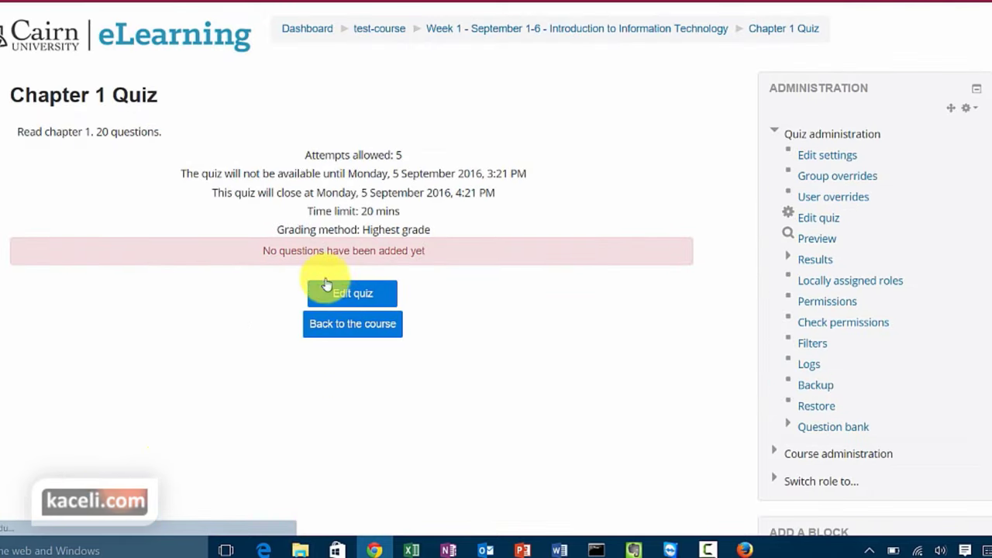
click(361, 300)
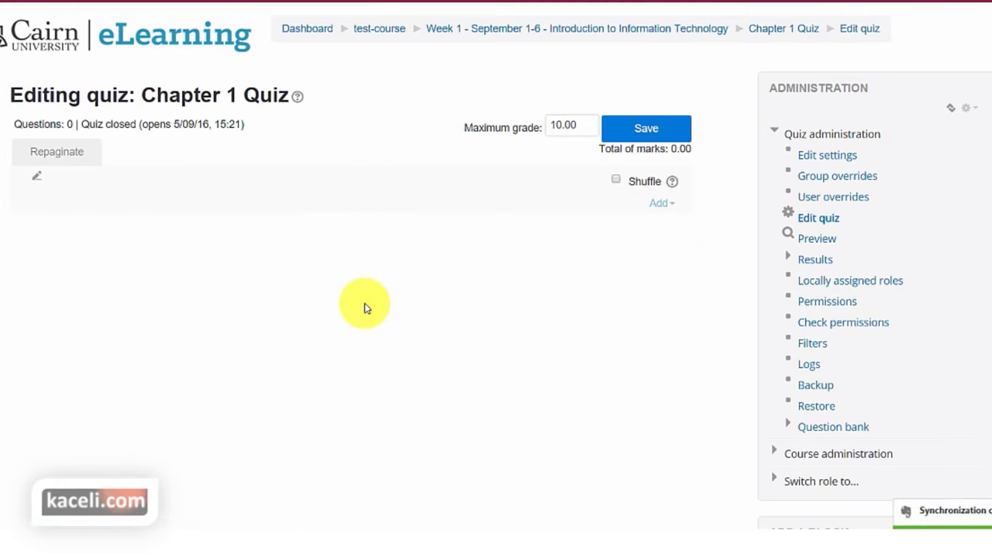
click(662, 206)
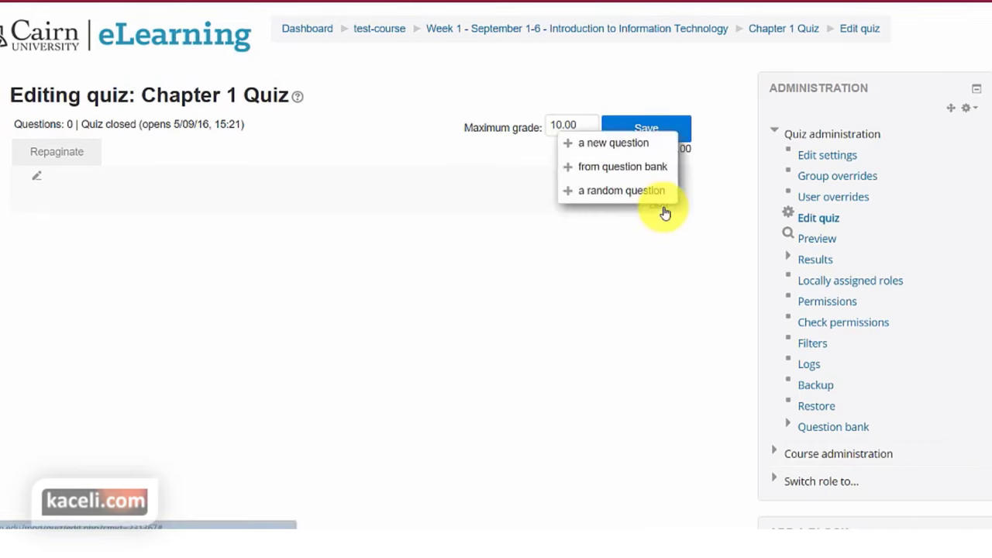
click(622, 145)
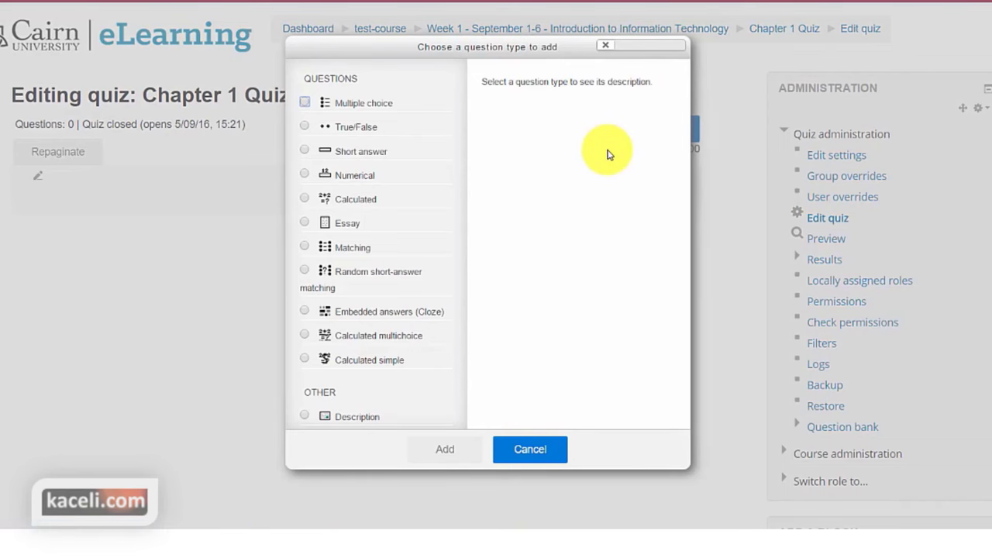
click(324, 102)
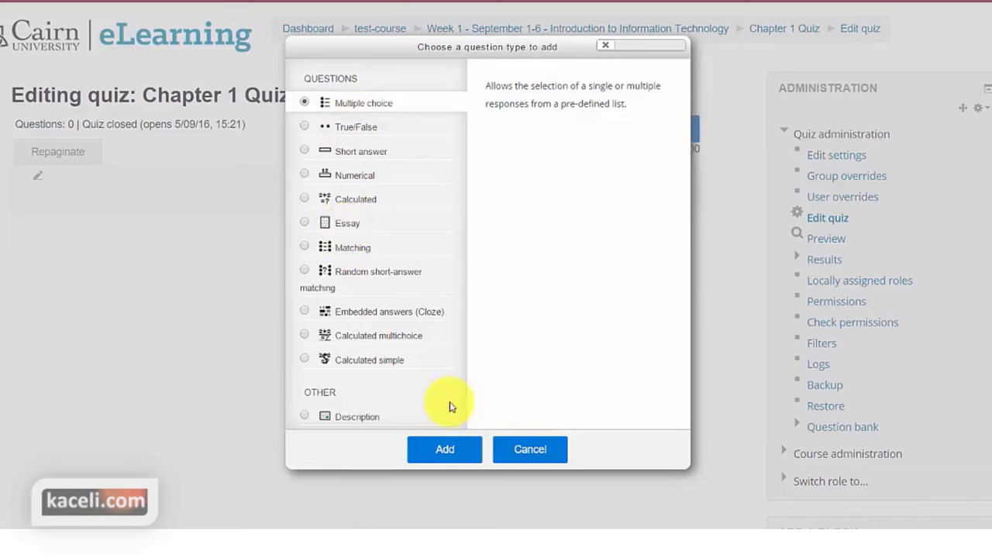
click(460, 453)
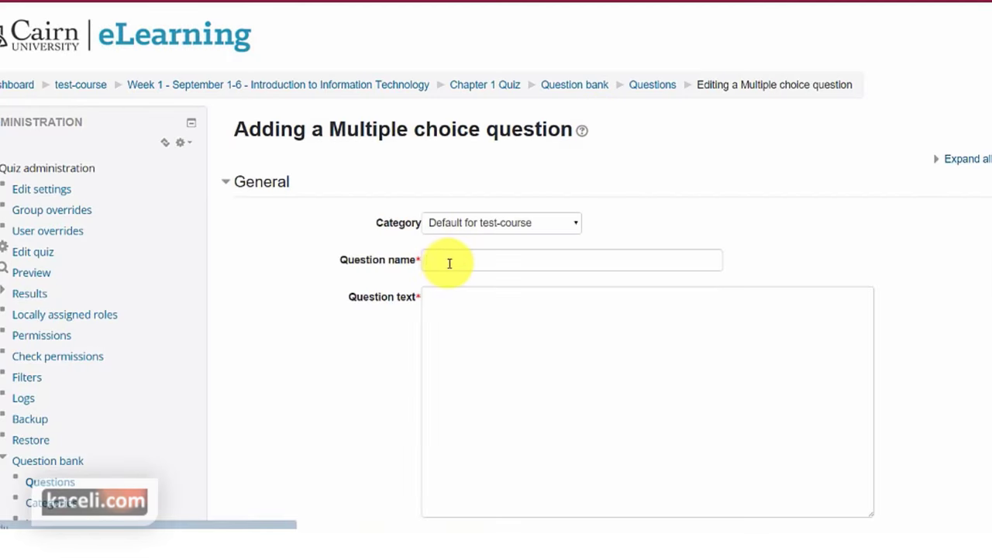
click(449, 263)
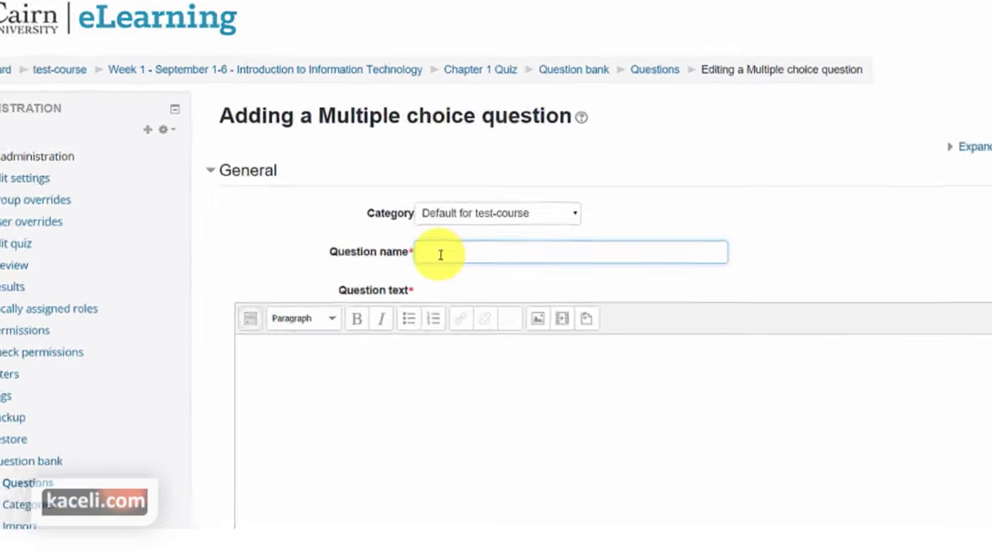
Name the question "Q1 Computers are" and enter the bold question text "Computers are electronic devices that perform the following function(s)"
text(Q1)
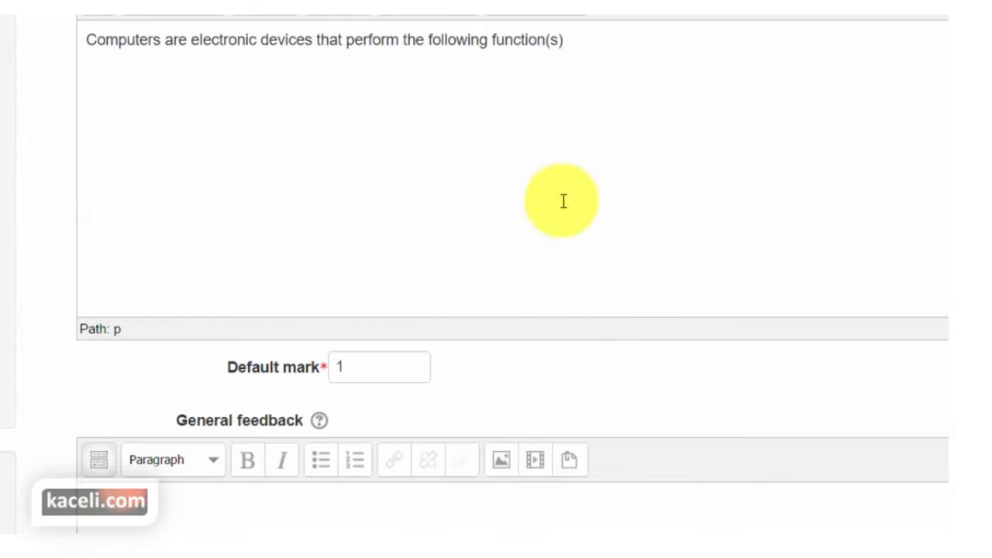
drag(572, 39, 426, 39)
drag(223, 31, 34, 31)
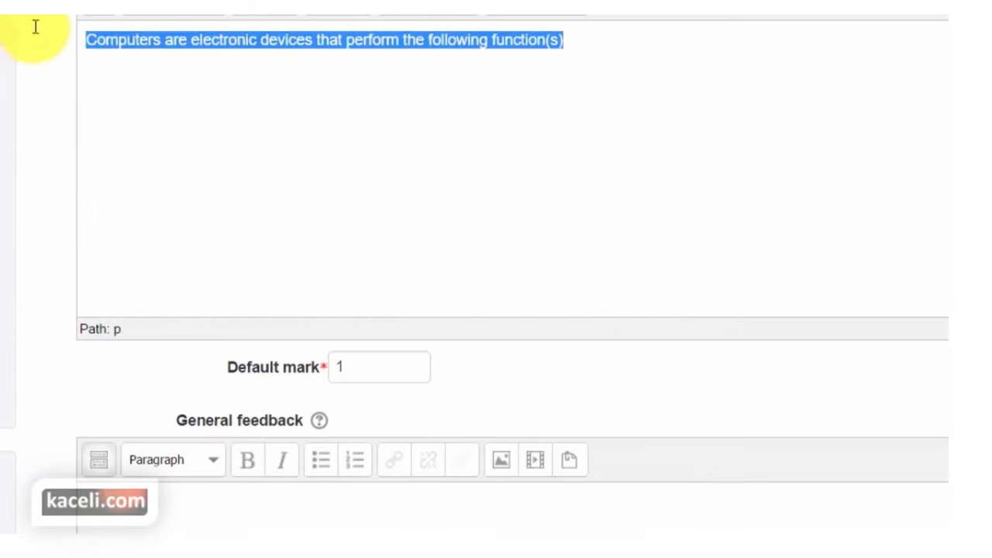
key(ctrl+b)
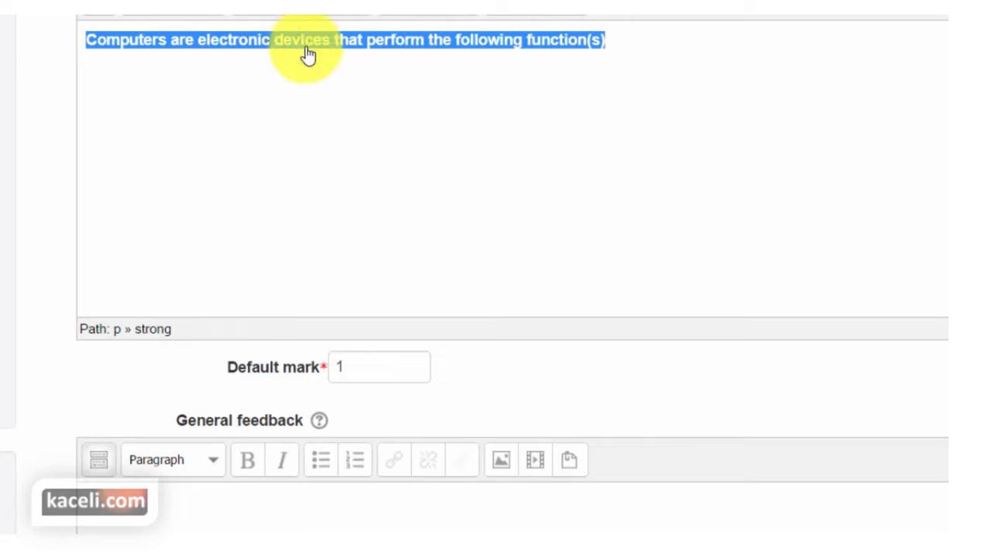
Enter "Input" as the answer text of Choice 1, leaving the general feedback empty
scroll(436, 179, down, 3)
scroll(263, 349, down, 5)
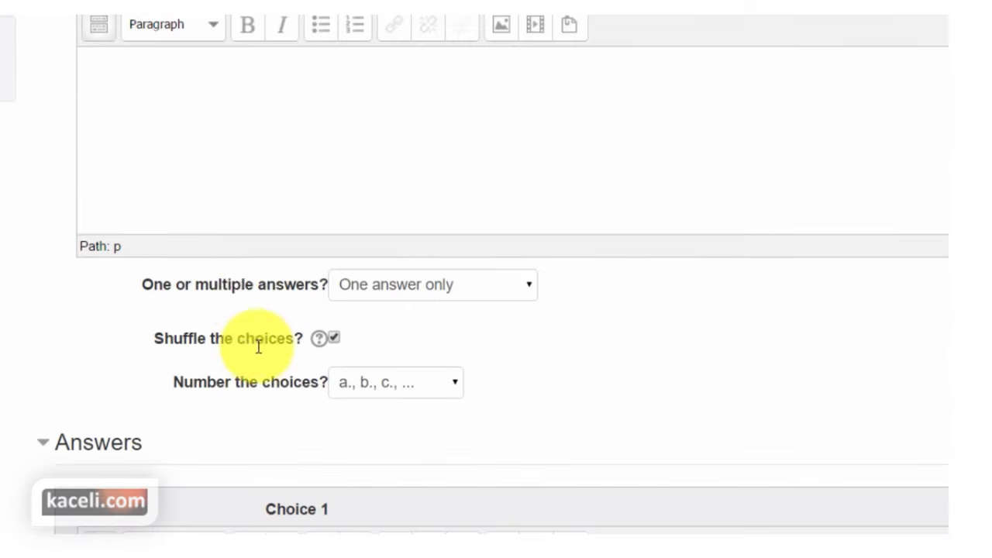
click(221, 145)
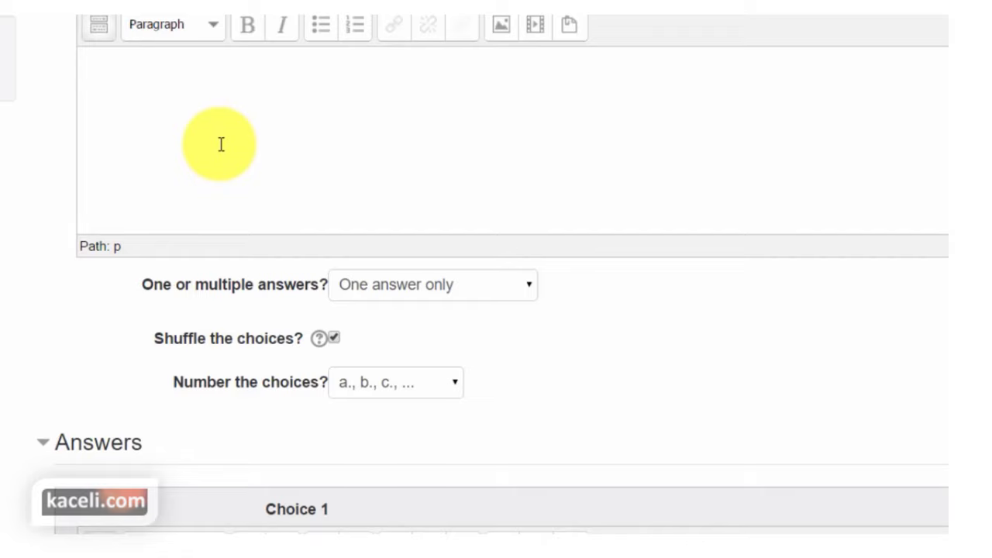
scroll(326, 186, down, 3)
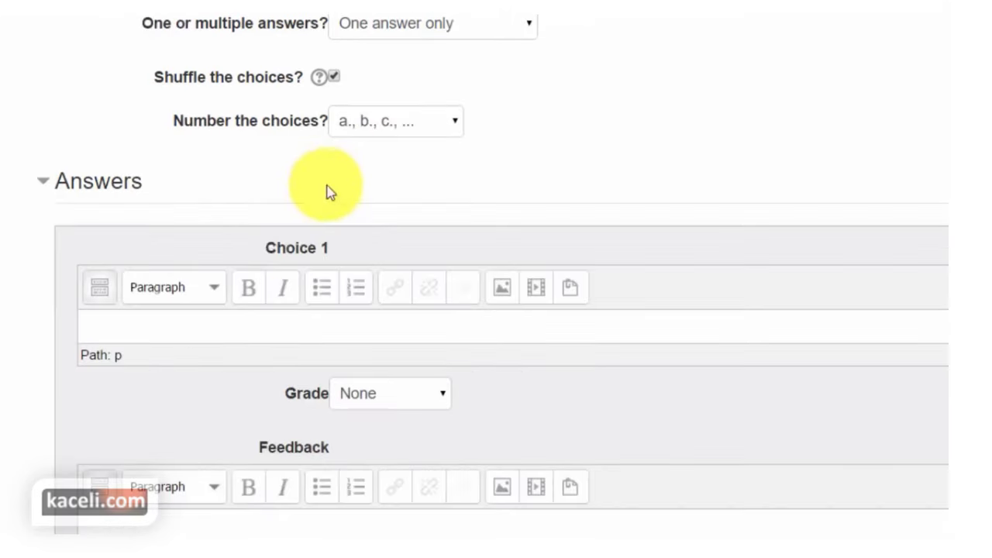
click(175, 331)
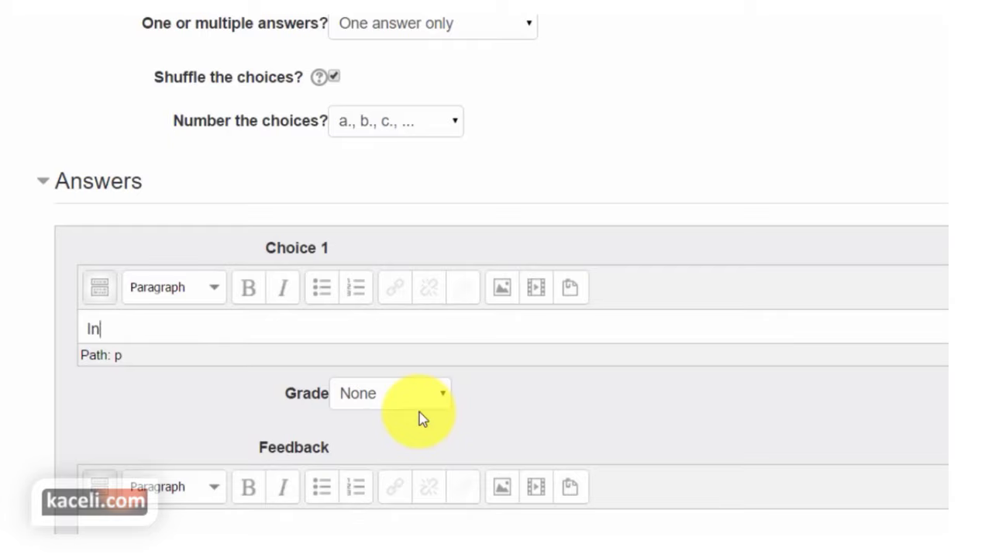
text(t)
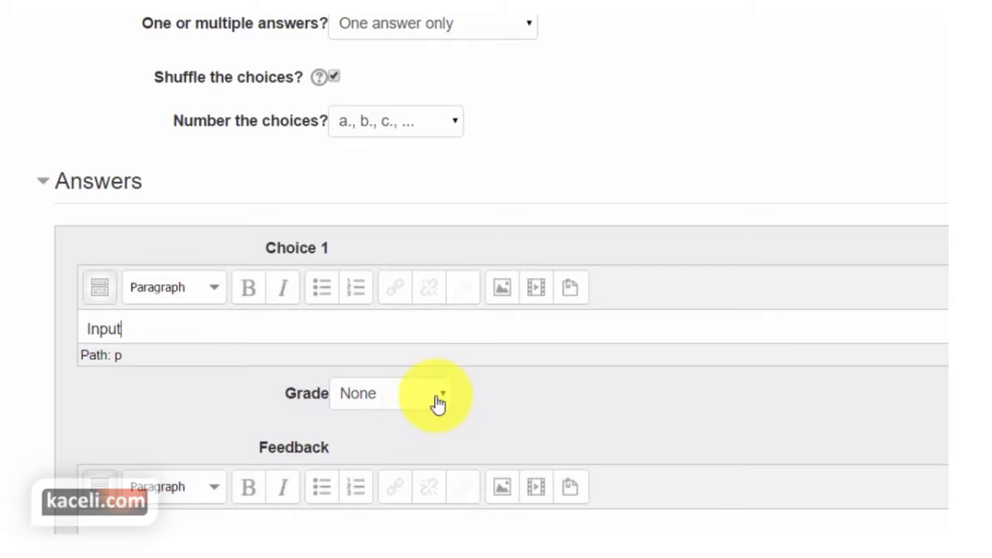
Enter "Output" as the answer text of Choice 2
scroll(436, 395, down, 1)
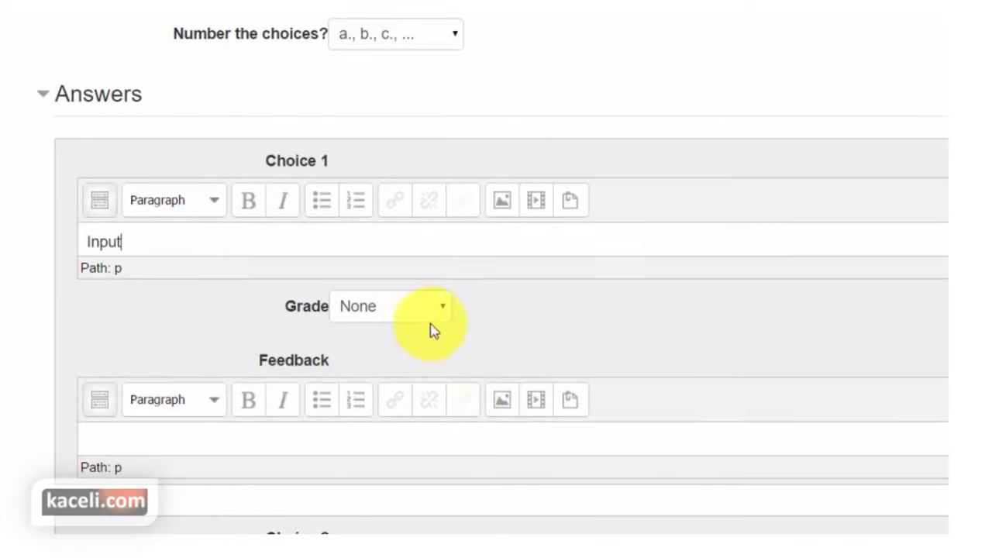
scroll(409, 328, down, 2)
scroll(243, 390, down, 2)
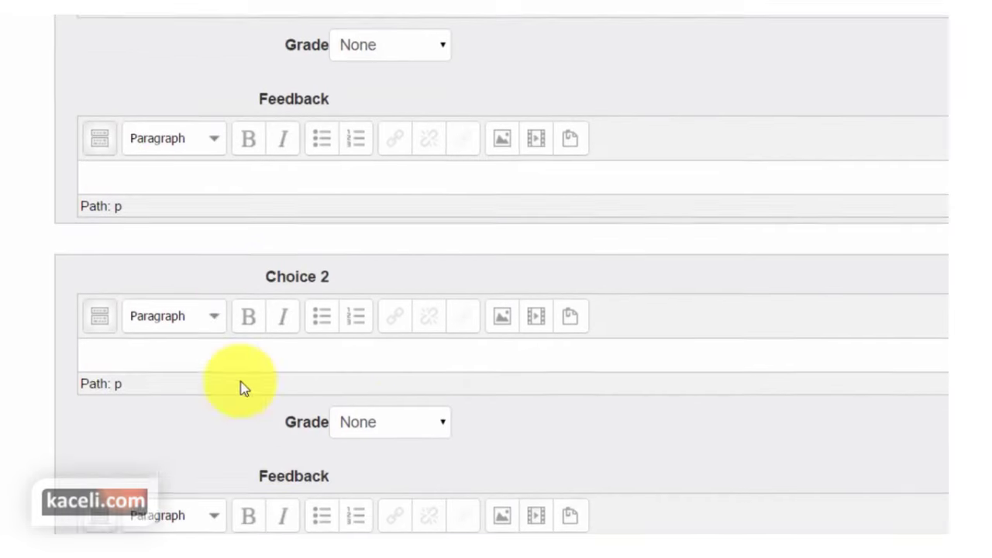
click(171, 267)
text(Output)
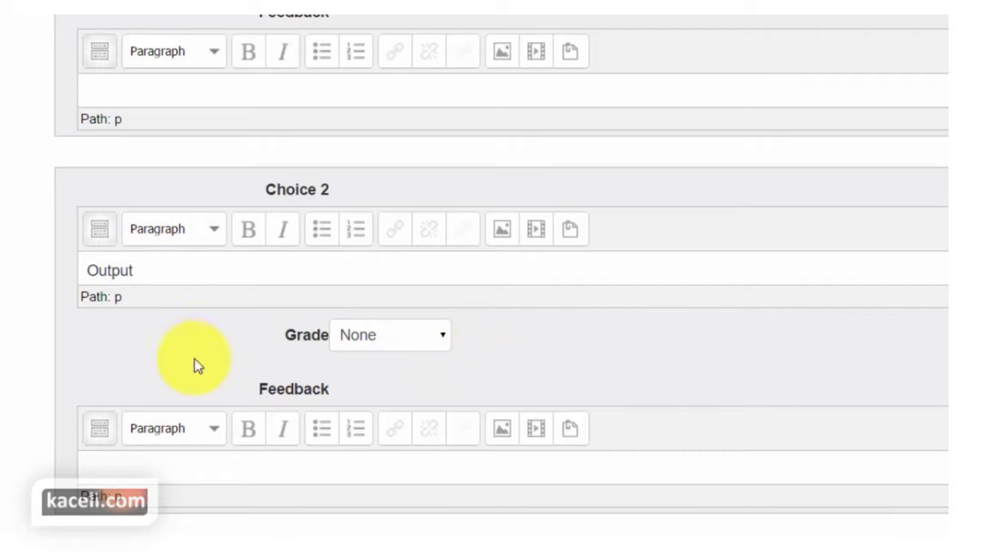
Fill in the answer text of Choice 3 and enter "Processing" as Choice 4
scroll(197, 366, down, 3)
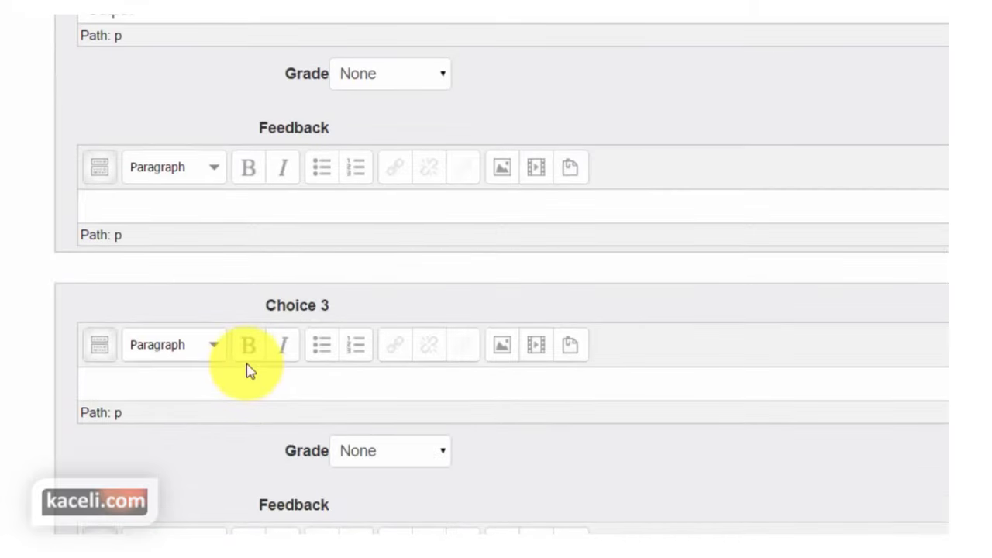
scroll(255, 368, down, 1)
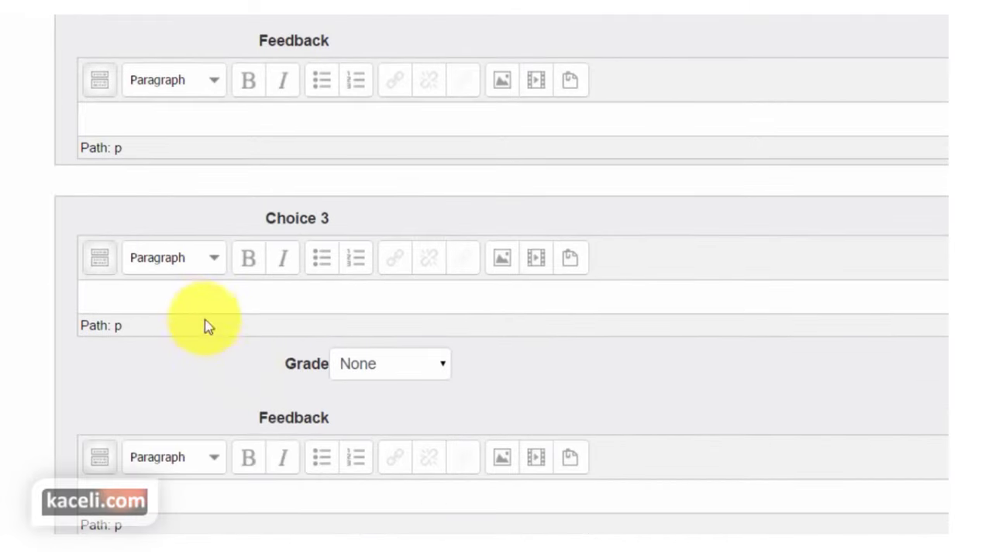
click(174, 297)
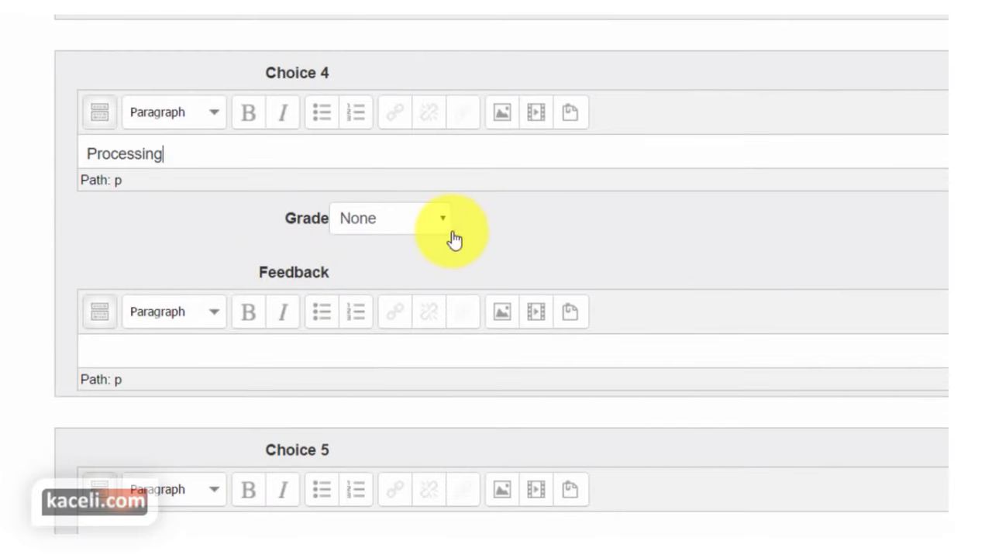
Enter "All of the above (or all listed option)" as Choice 5 and set its grade to 100%
scroll(453, 240, down, 2)
click(156, 363)
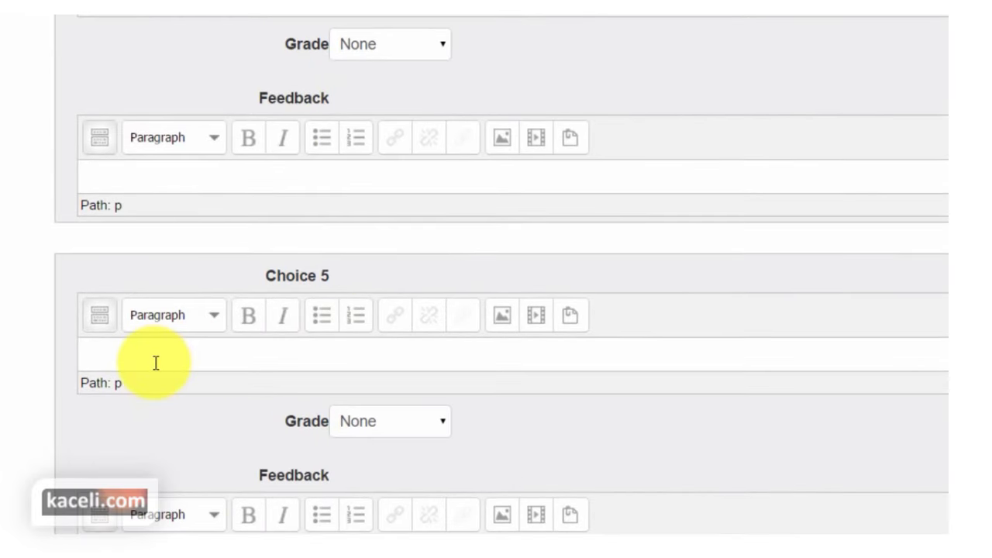
text(All of the above (or all listed option)
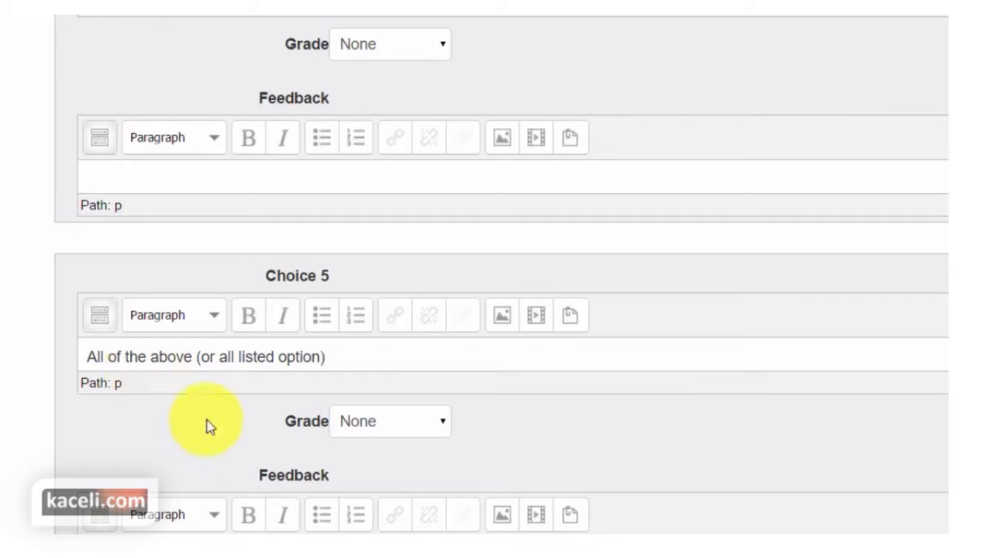
click(375, 432)
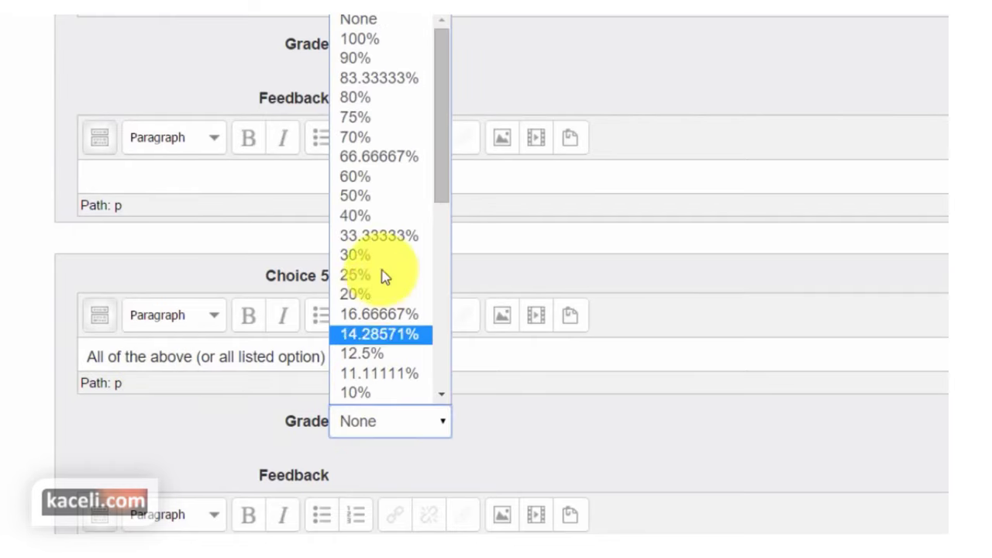
click(377, 39)
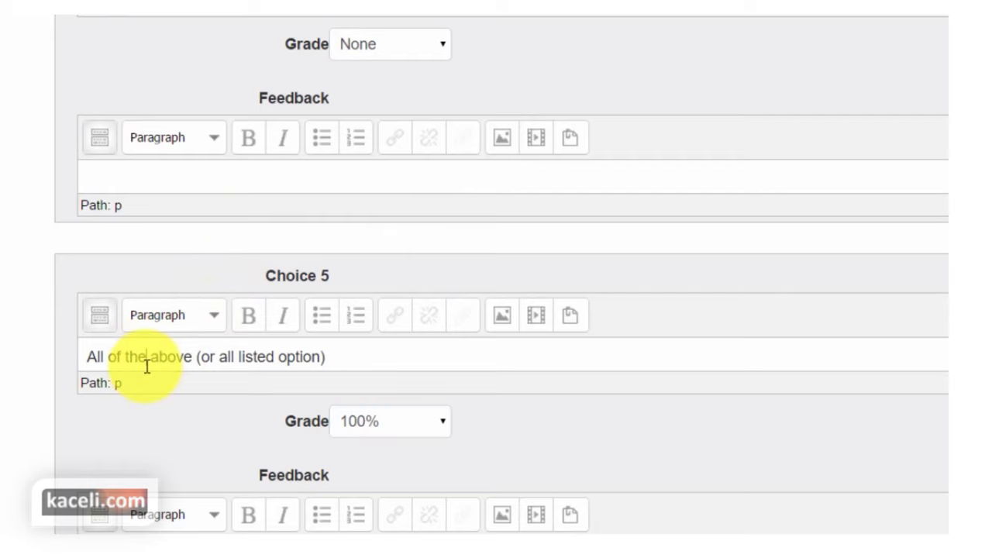
Check the entered answer choices and save the multiple choice question to the quiz
scroll(470, 175, up, 3)
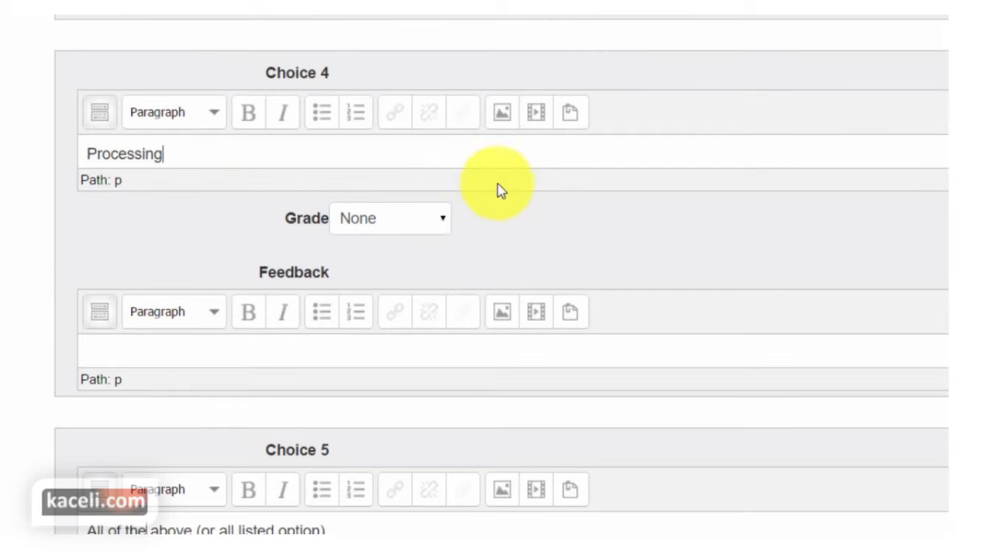
scroll(501, 191, down, 6)
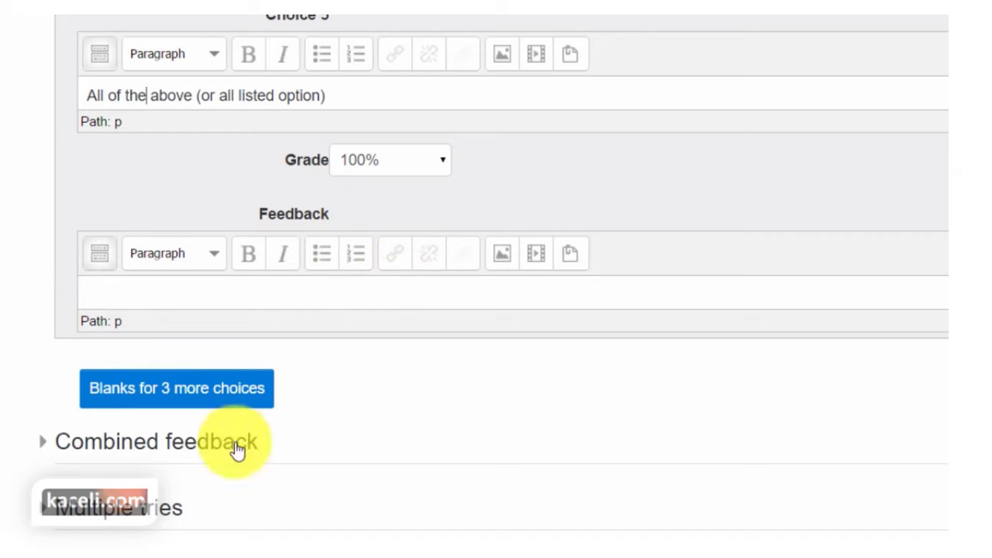
scroll(416, 250, down, 6)
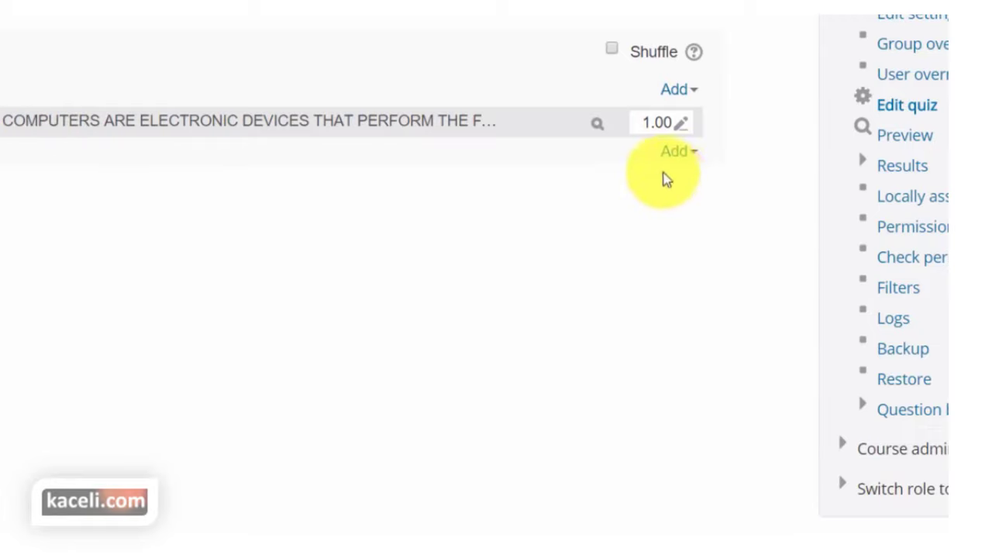
Add a new True/False question after the existing multiple choice question in the quiz
click(679, 155)
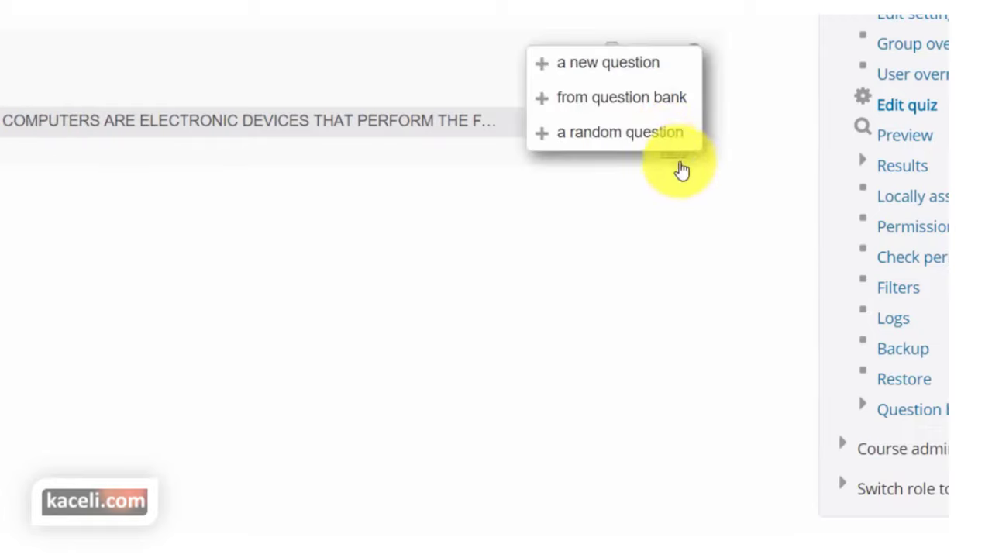
click(631, 66)
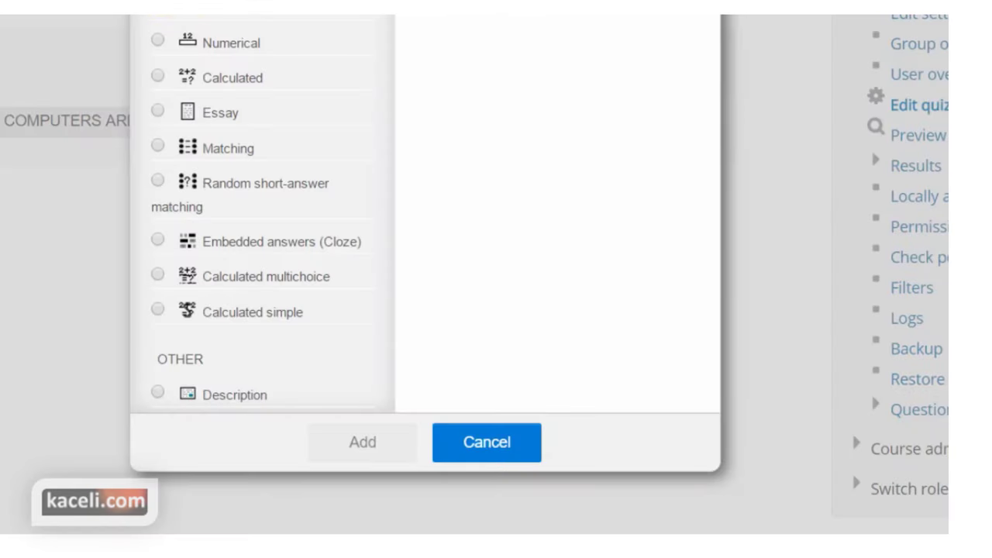
click(231, 37)
click(364, 446)
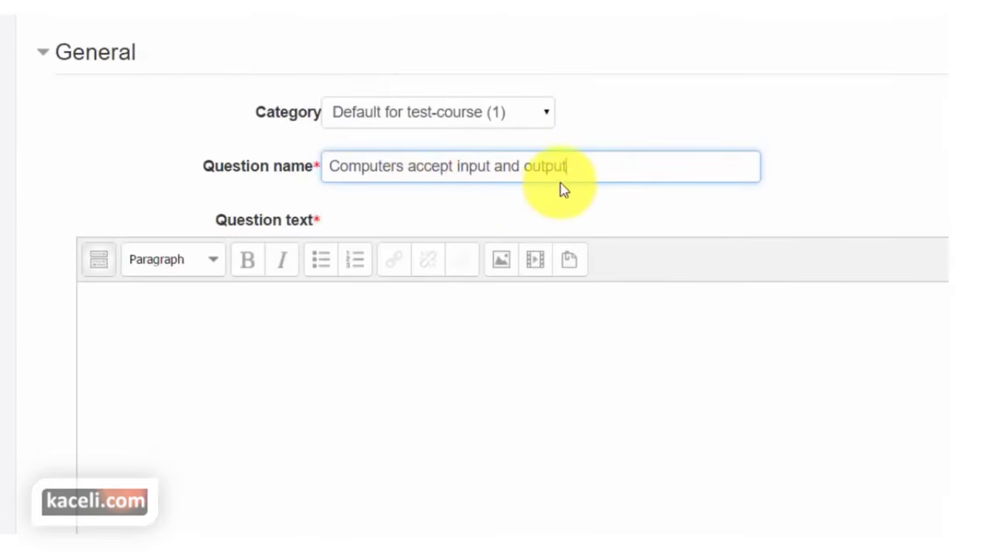
Name the question "Computers are electronic devices that accept input and output." and enter the question text "Computers are electronic devices that accept input and produce output."
triple_click(492, 166)
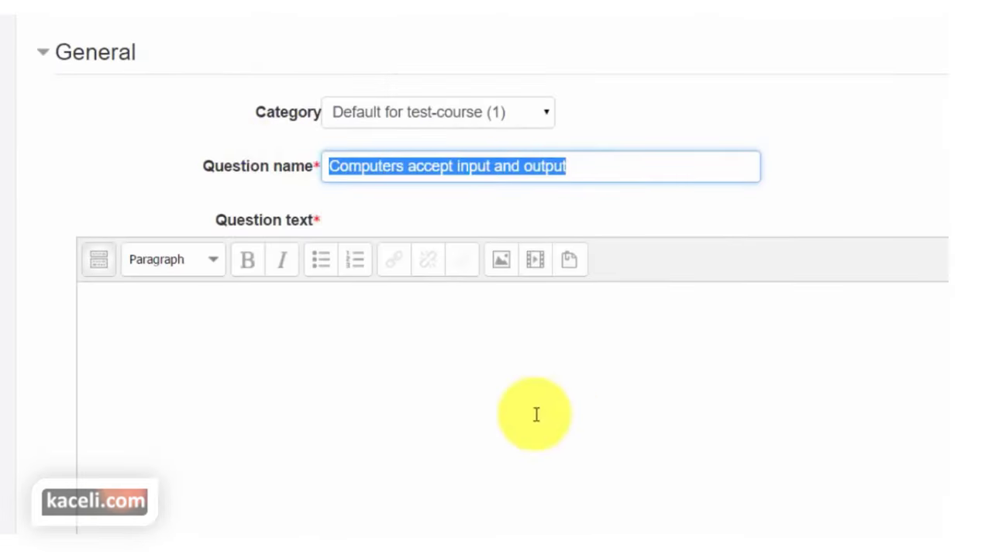
click(463, 389)
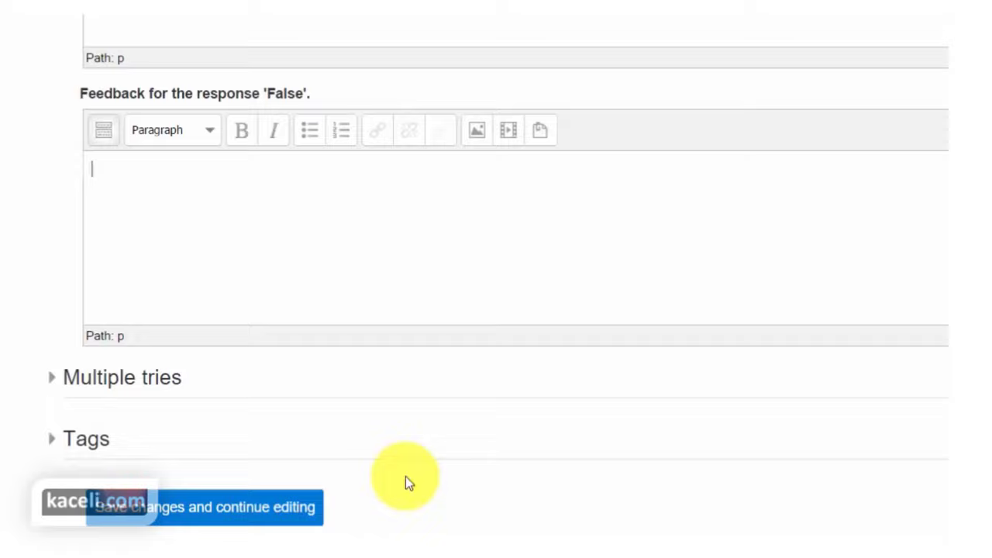
Set the correct answer of the True/False question to True and save the question to the quiz
scroll(406, 476, up, 3)
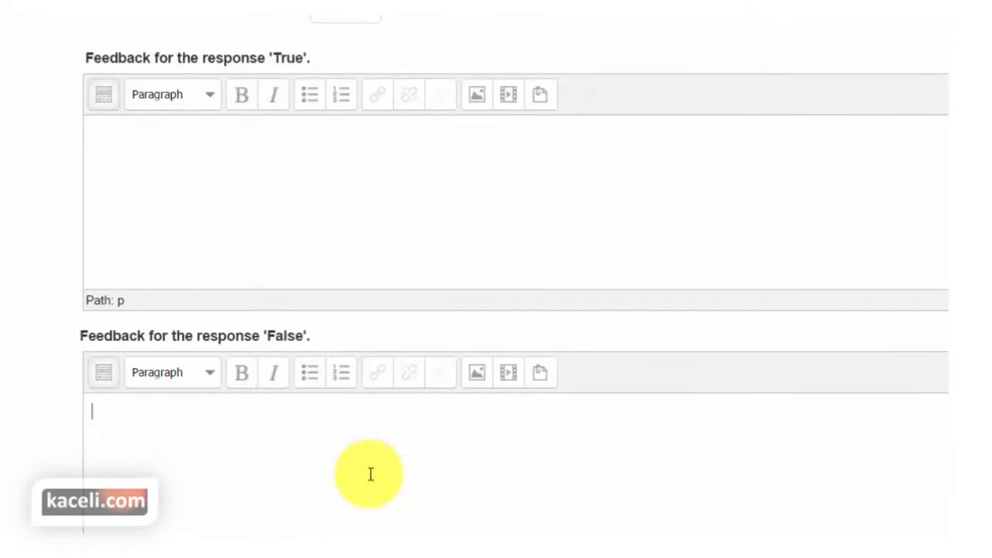
scroll(370, 474, up, 3)
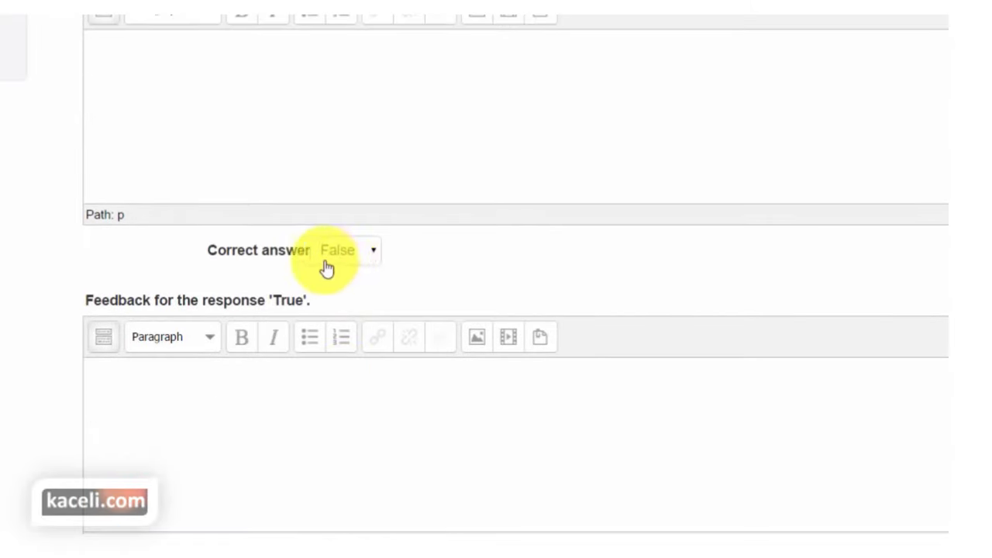
scroll(389, 318, up, 4)
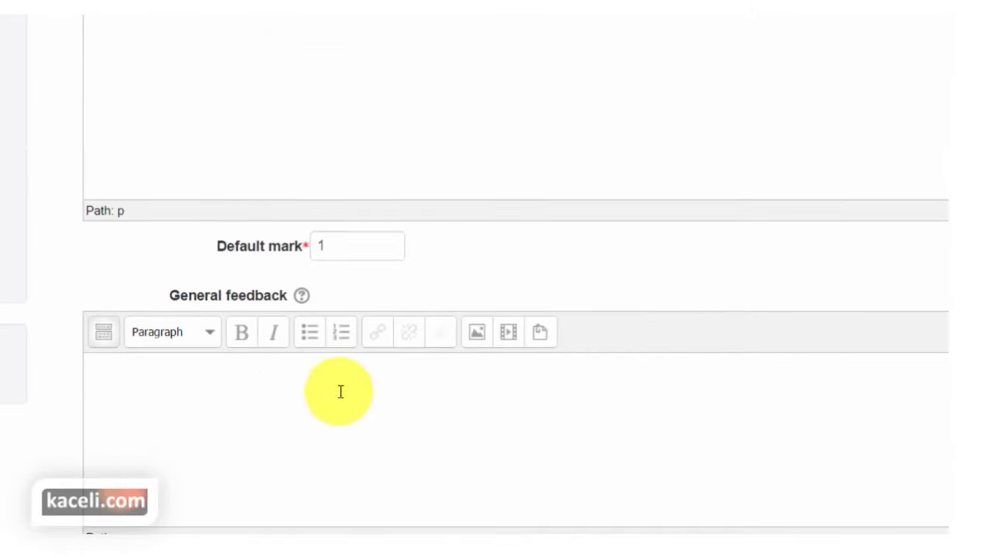
scroll(340, 391, up, 4)
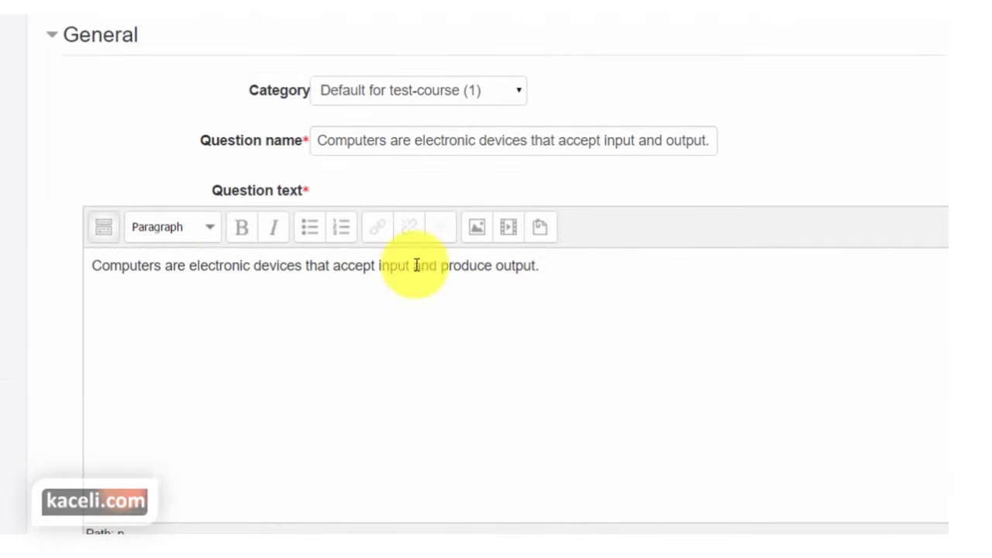
drag(540, 265, 33, 248)
scroll(365, 414, down, 3)
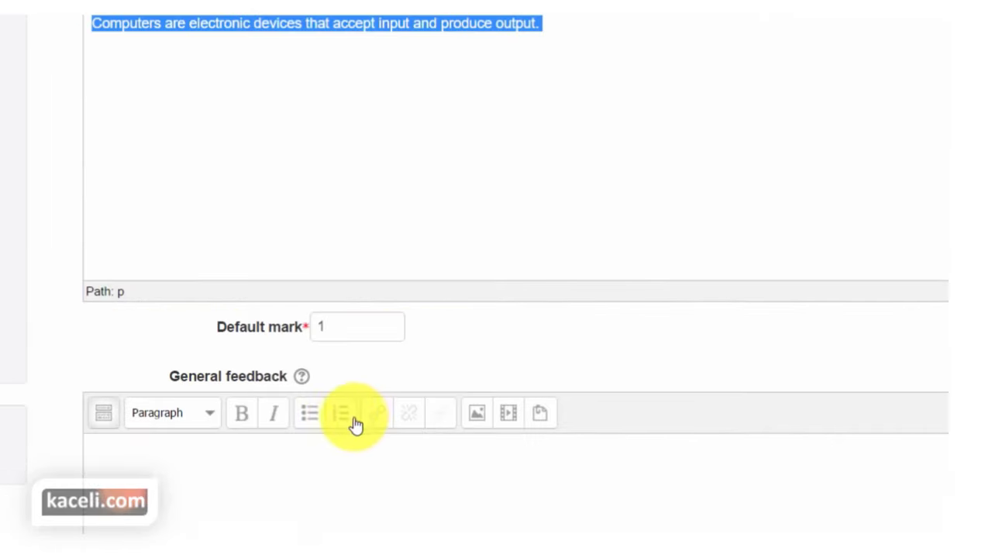
scroll(359, 451, down, 3)
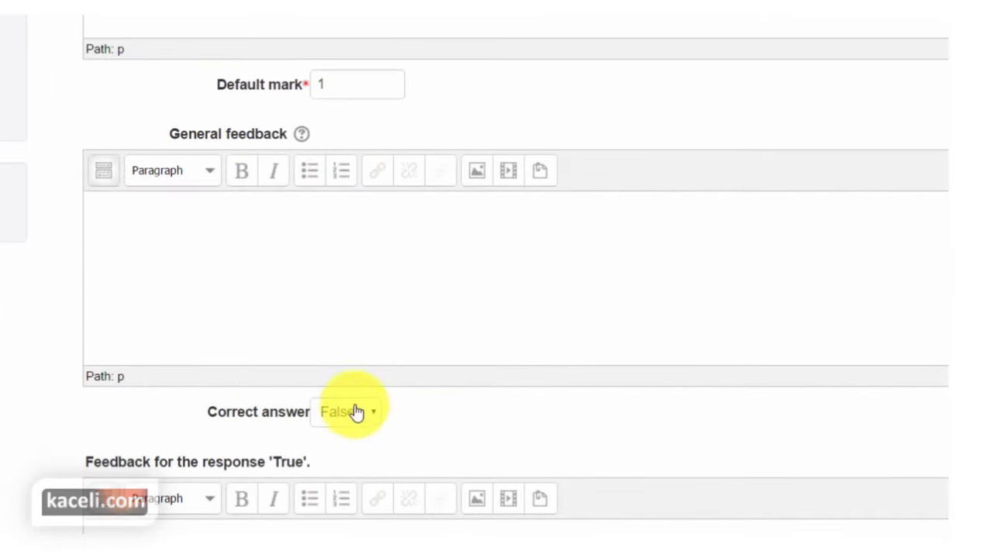
click(356, 412)
click(358, 458)
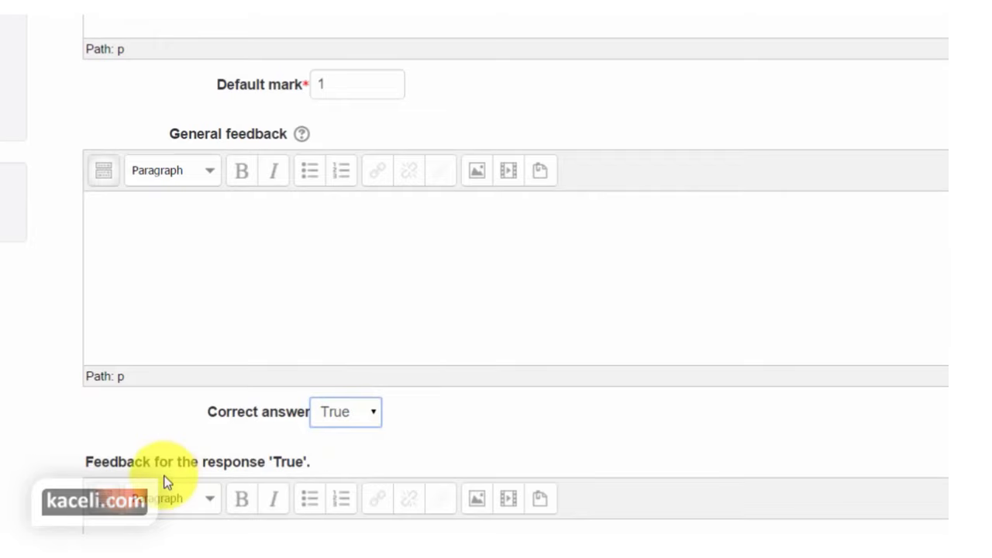
scroll(164, 482, down, 9)
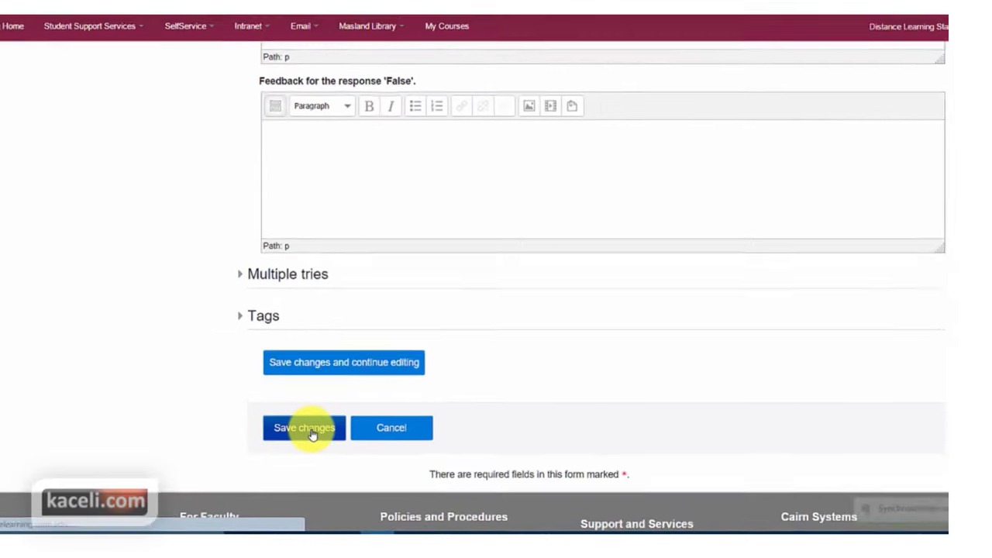
click(155, 523)
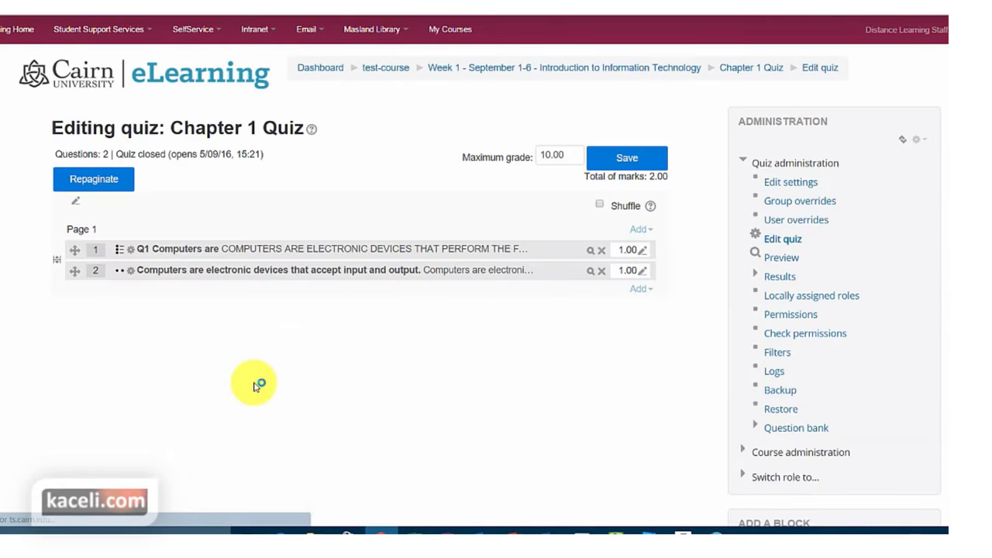
Add a new Essay question after the True/False question in the Chapter 1 Quiz
click(641, 290)
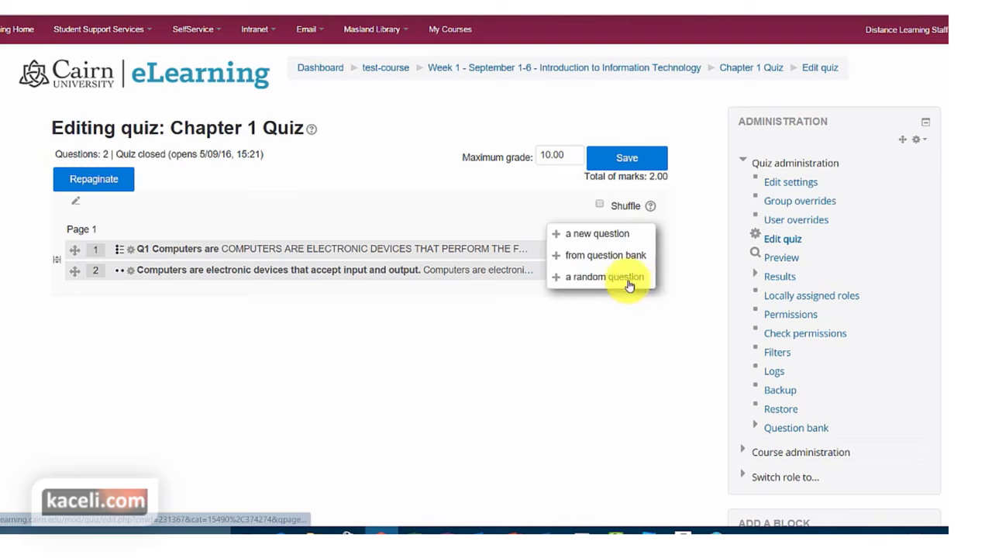
click(606, 241)
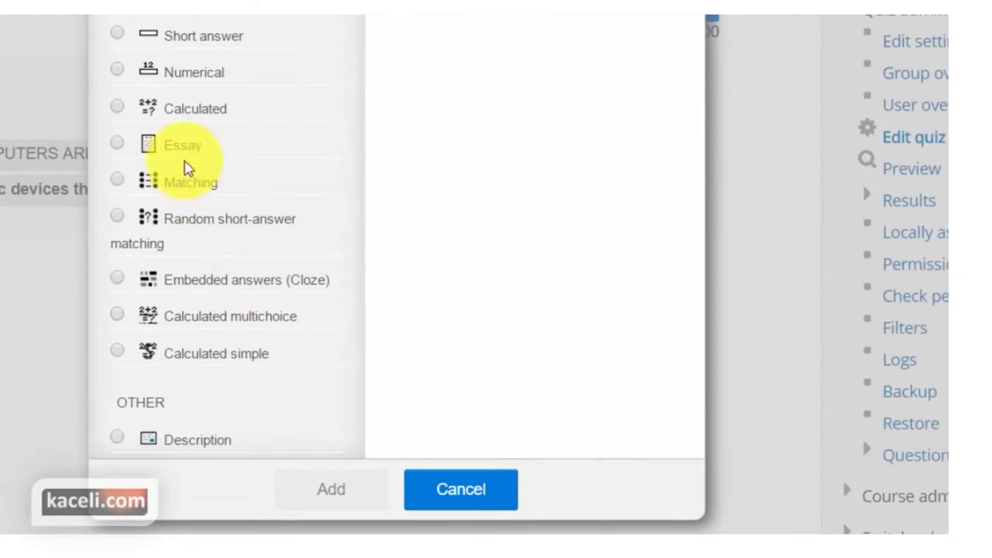
click(184, 151)
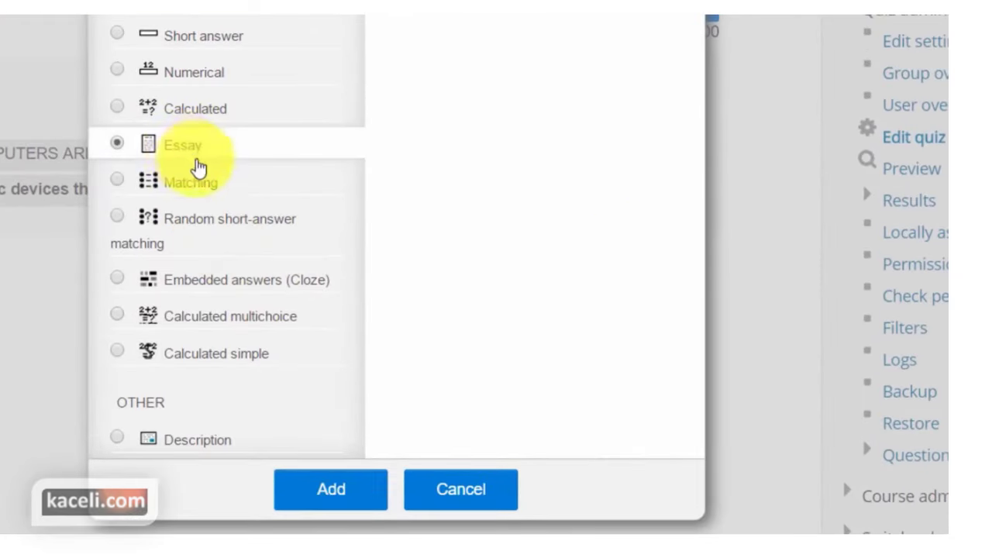
click(304, 489)
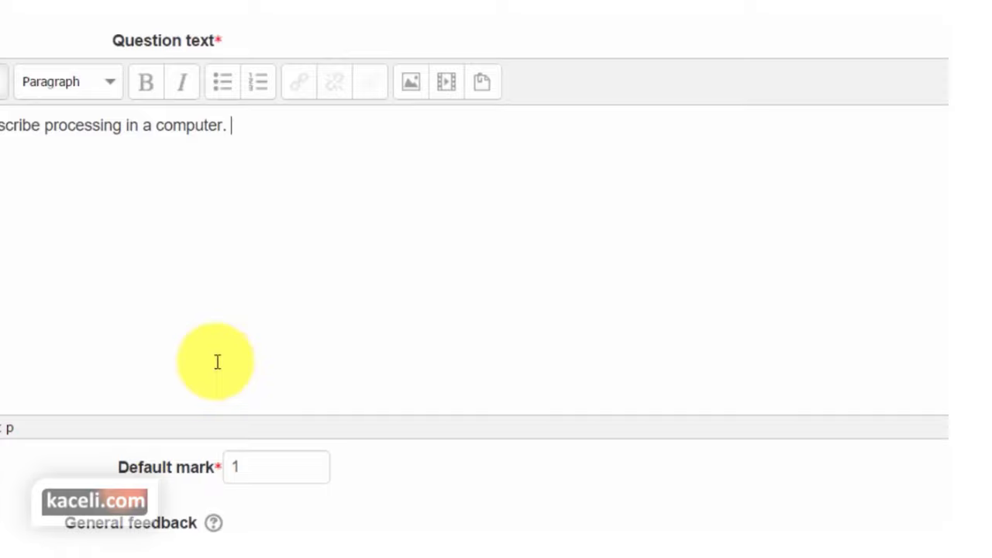
Enter "Describe processing in a computer." as the essay question's name and text, keep the default mark of 1, and save it
scroll(217, 362, down, 3)
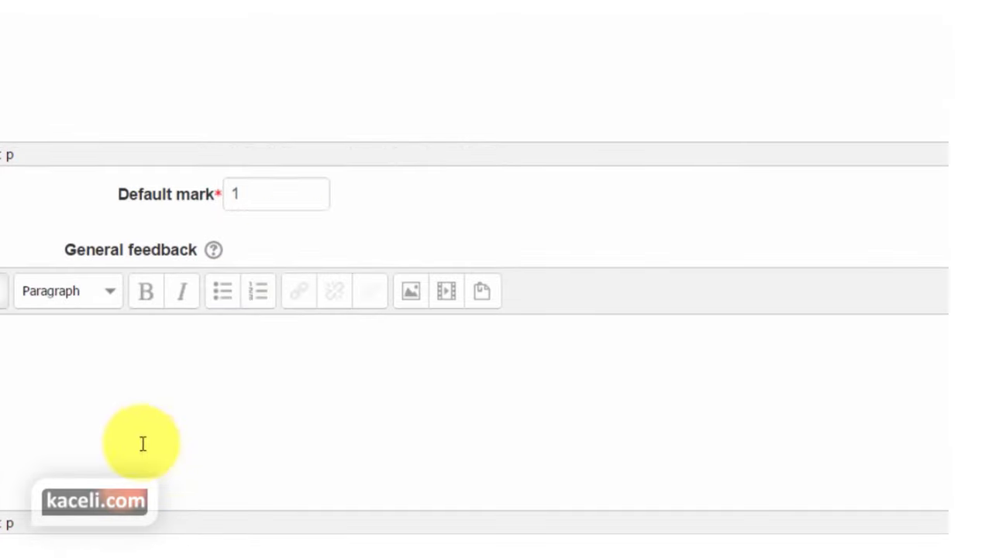
click(285, 203)
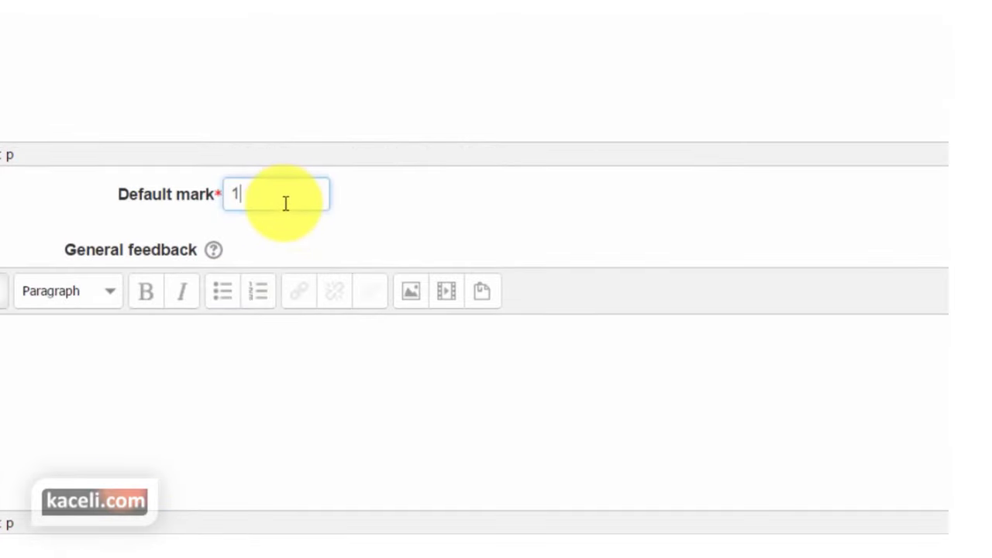
scroll(290, 218, down, 3)
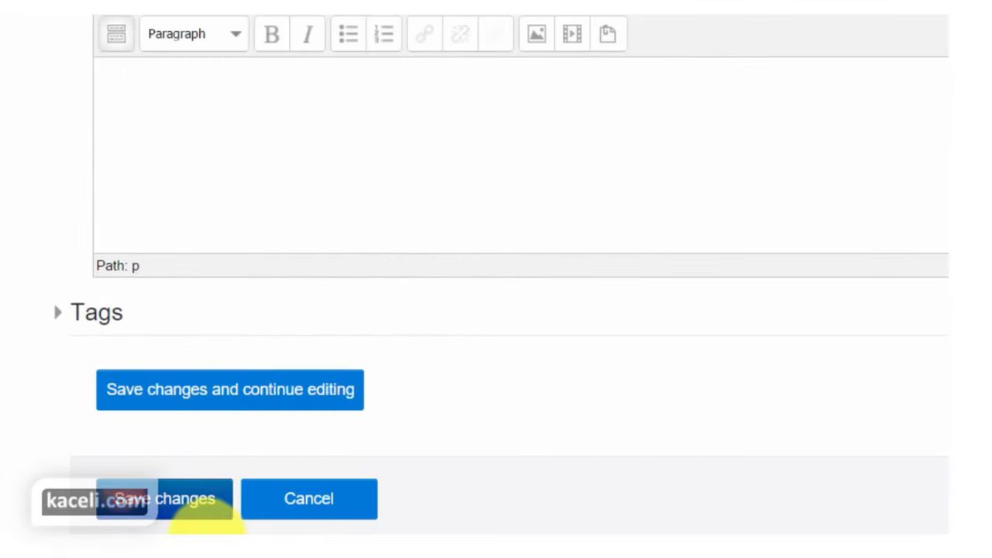
click(188, 512)
click(324, 524)
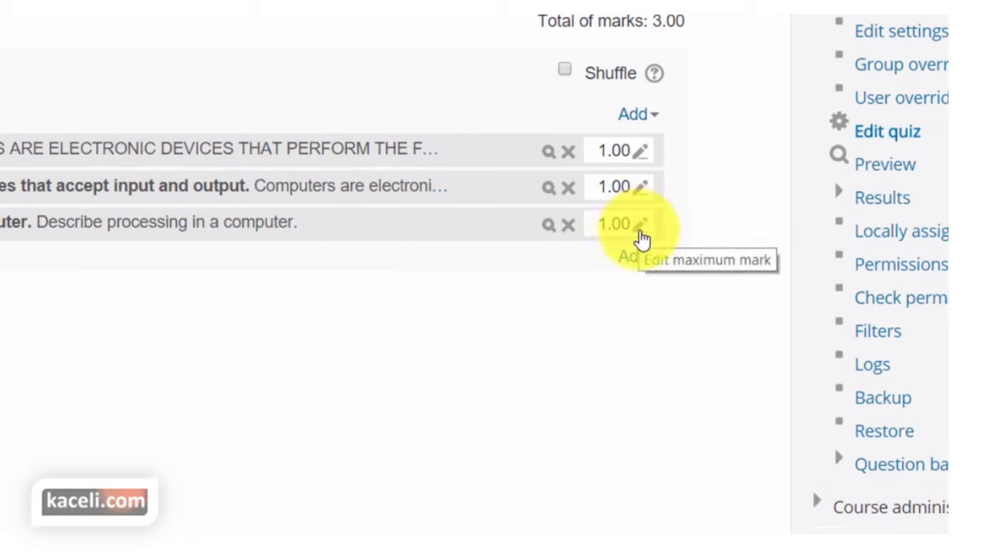
Set the essay question's maximum mark to 8 in the quiz's question list
click(640, 233)
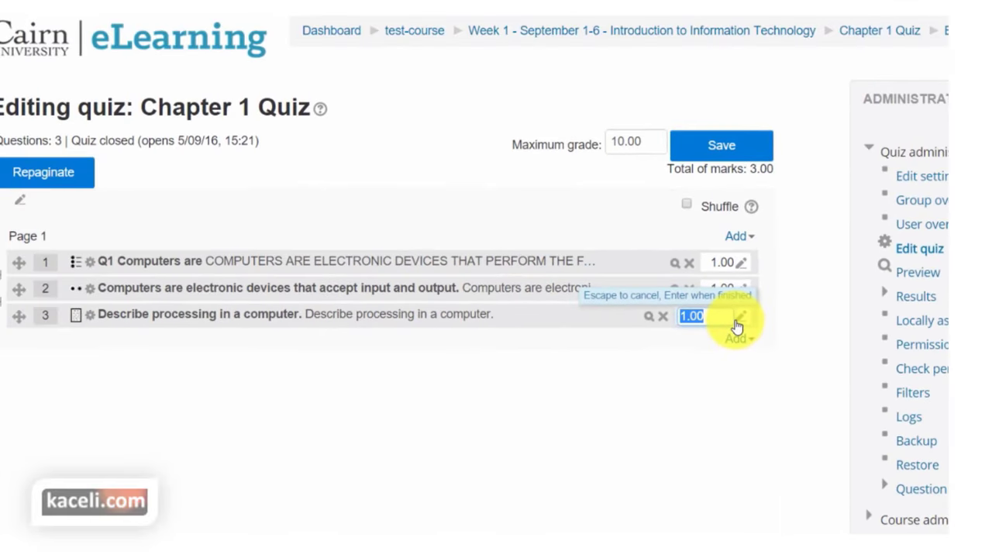
key(Return)
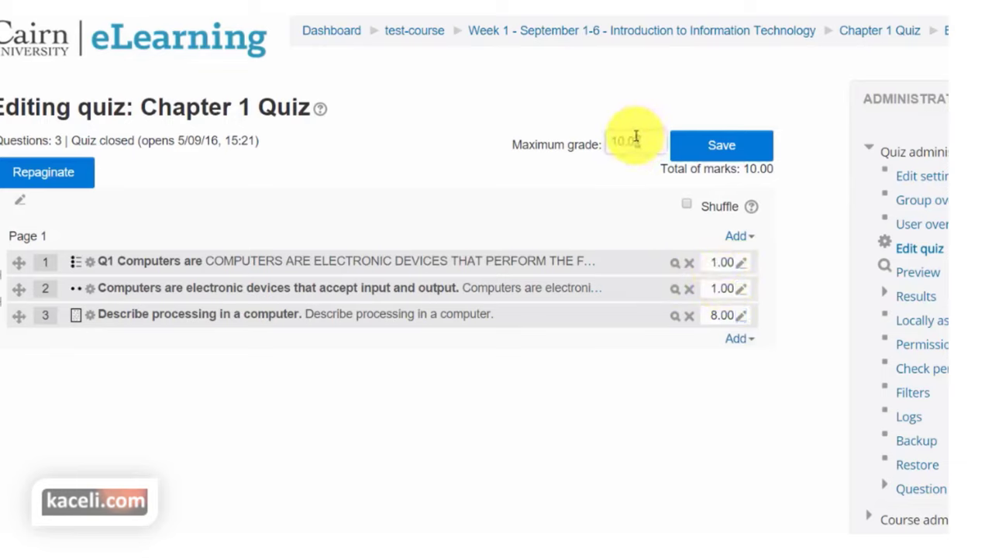
Try 100 and 9 as the quiz's maximum grade
drag(636, 137, 645, 142)
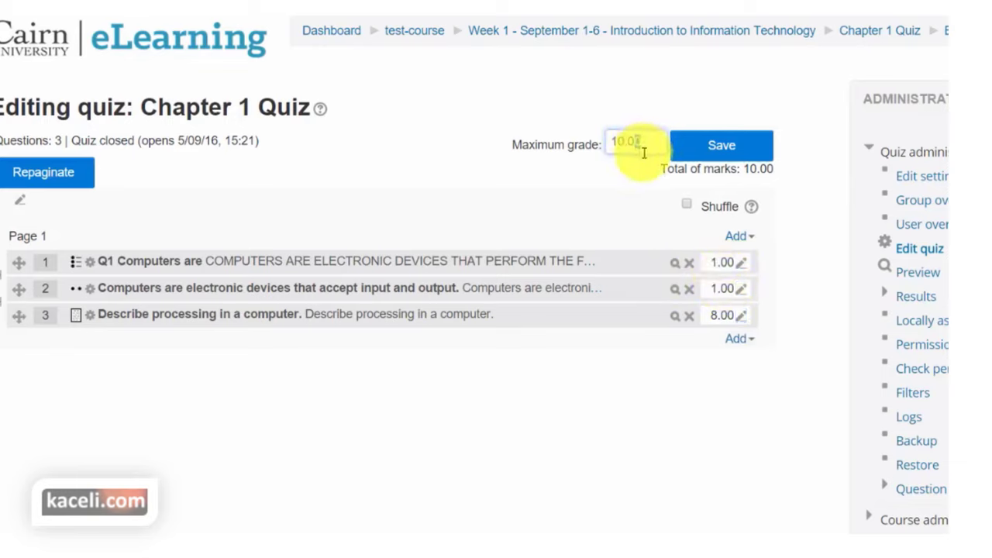
double_click(646, 147)
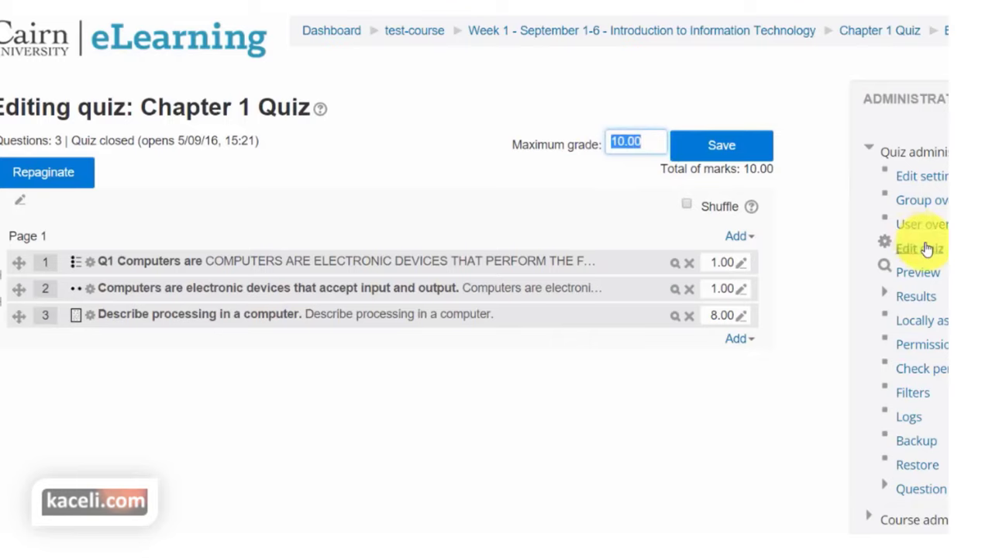
click(627, 144)
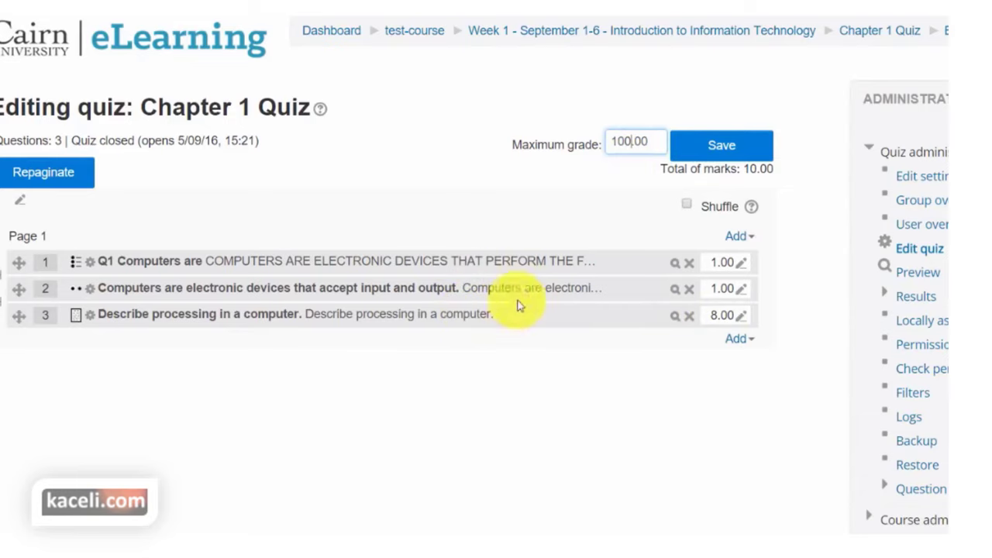
key(ctrl+a)
text(9)
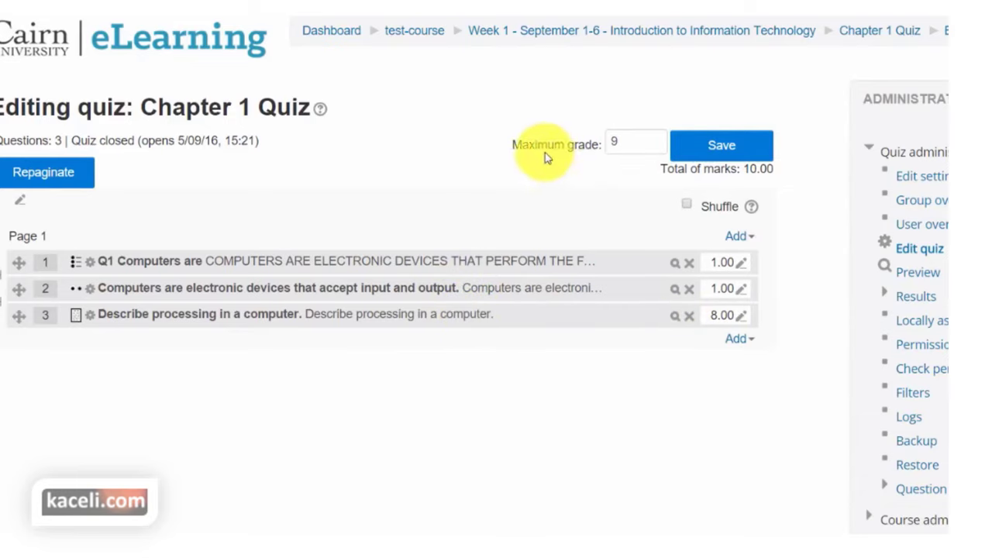
Set the quiz's maximum grade to 10 and save it
double_click(614, 141)
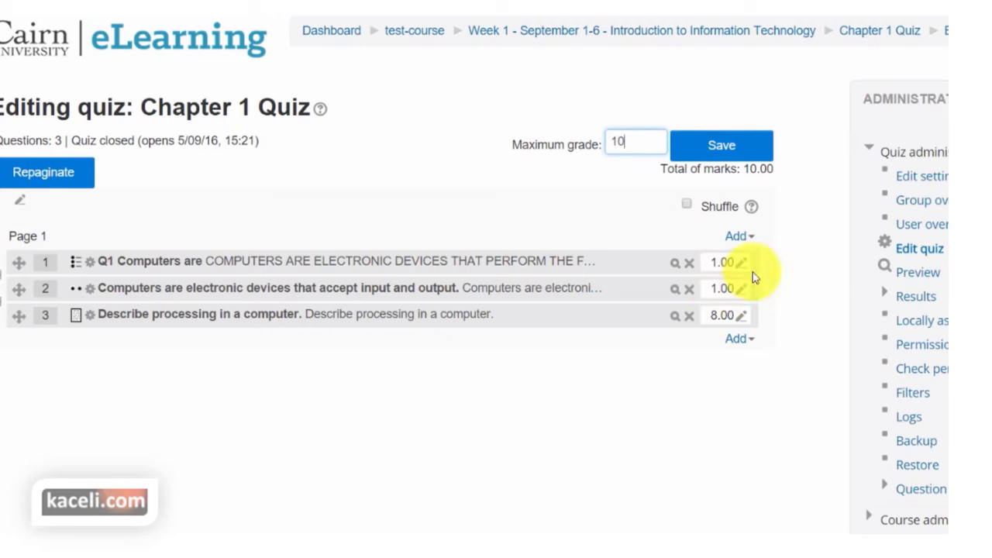
click(713, 147)
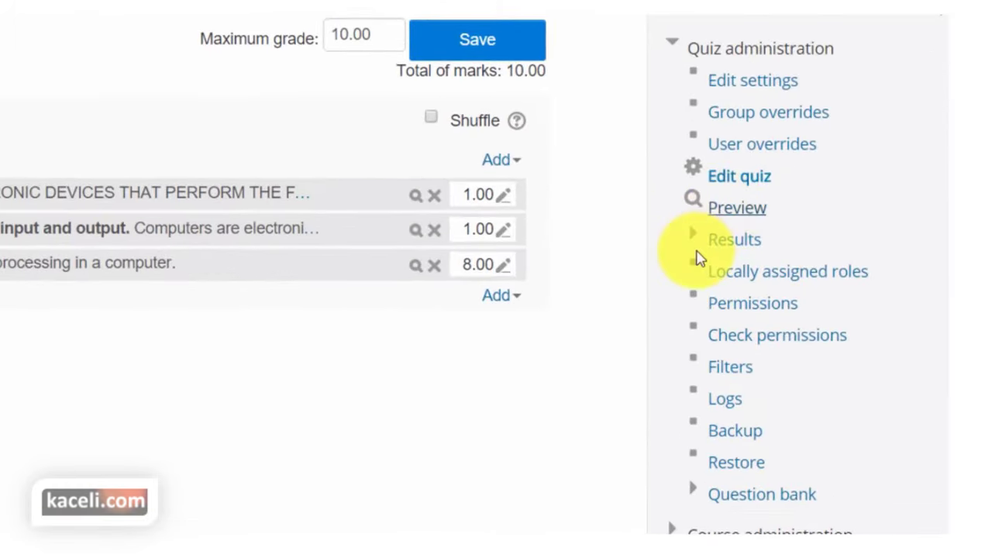
Preview the quiz and look through its multiple choice, True/False and essay questions
click(711, 209)
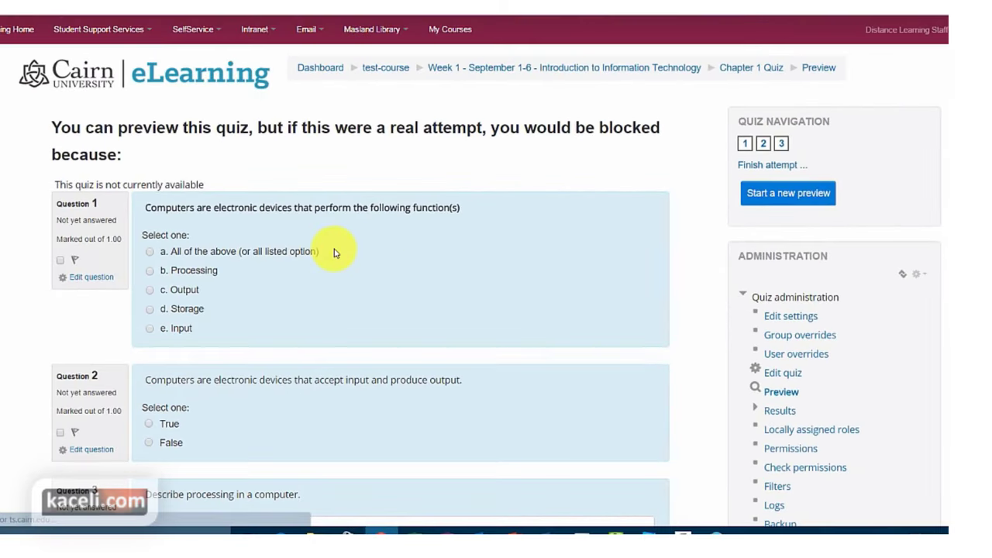
scroll(232, 316, down, 5)
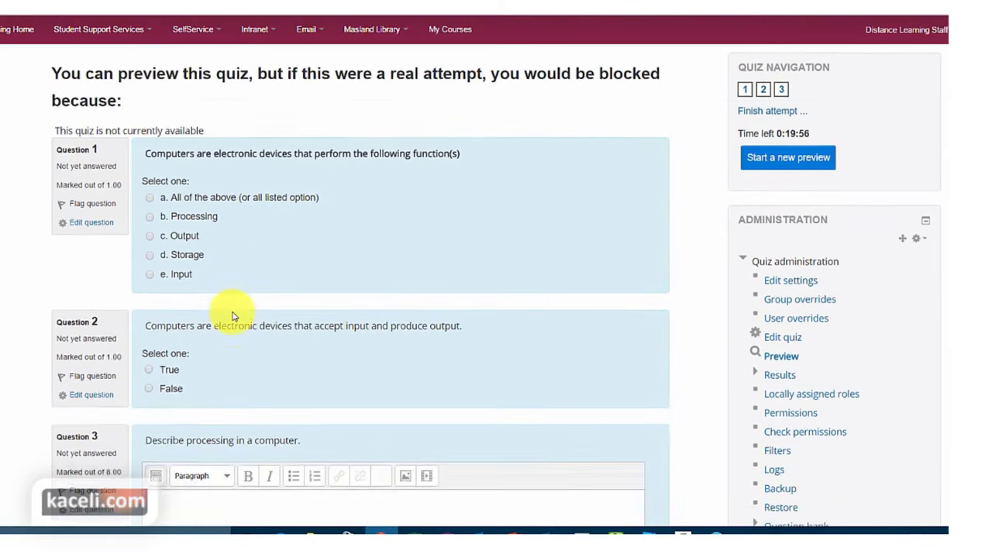
scroll(284, 271, up, 4)
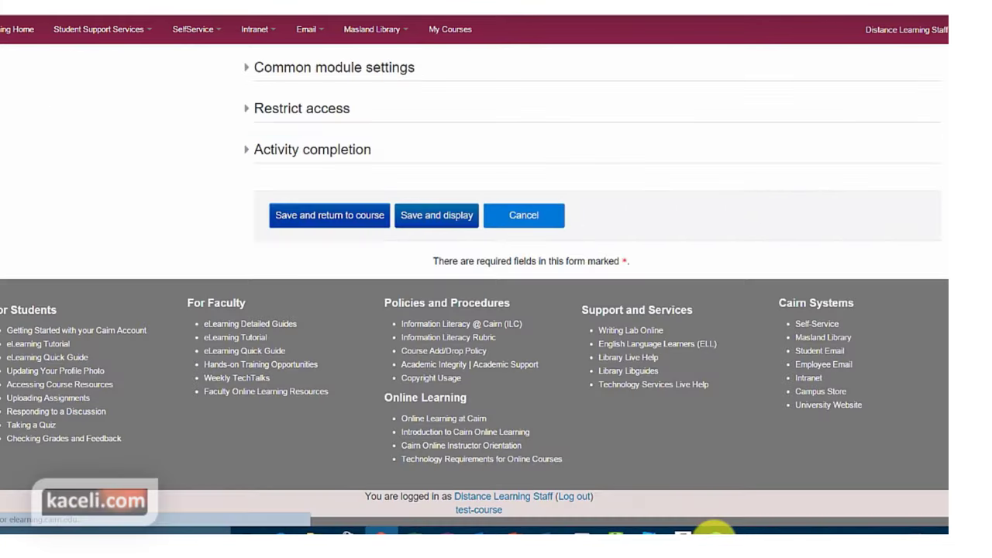
Switch to the Firefox window logged in as the student and open the Chapter 1 Quiz from the test course
mouse_move(716, 534)
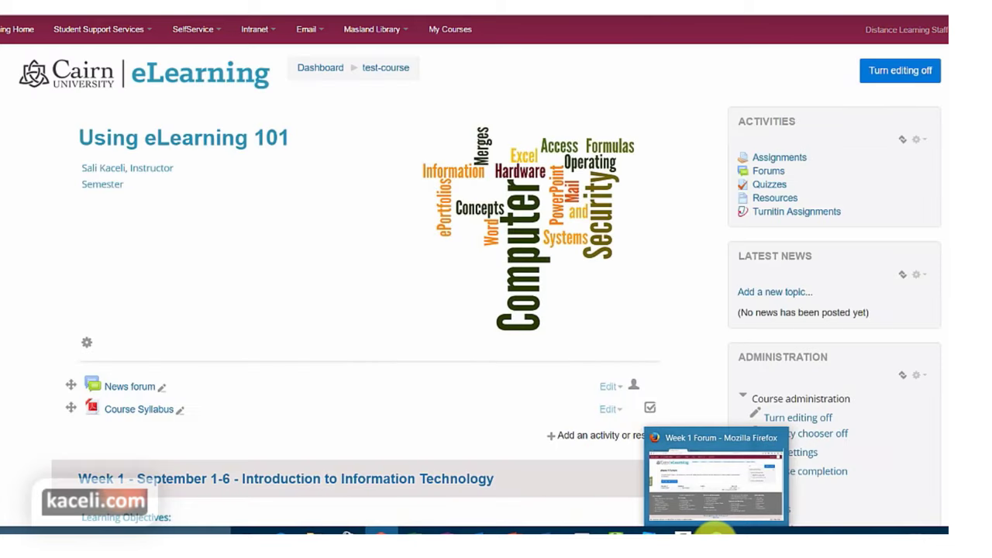
click(716, 477)
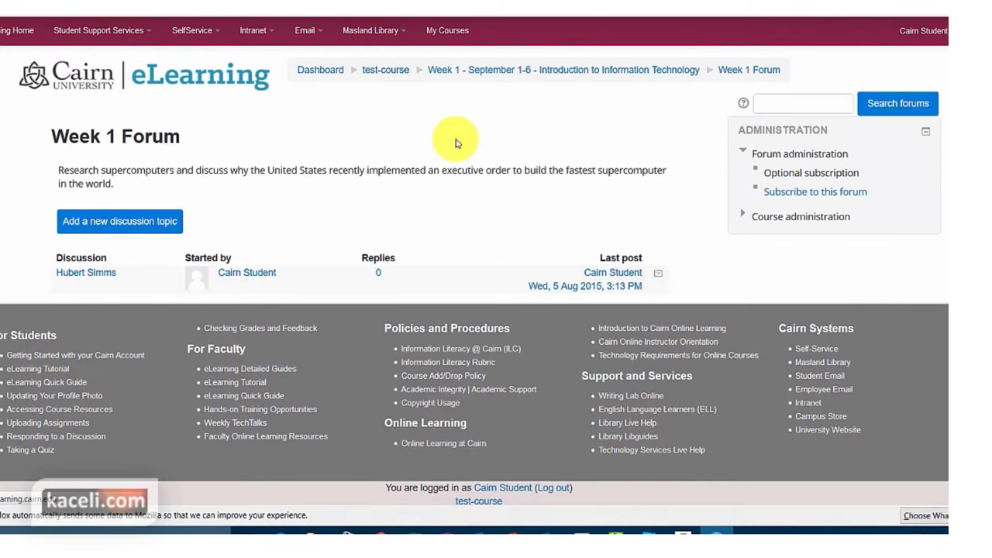
key(alt+Left)
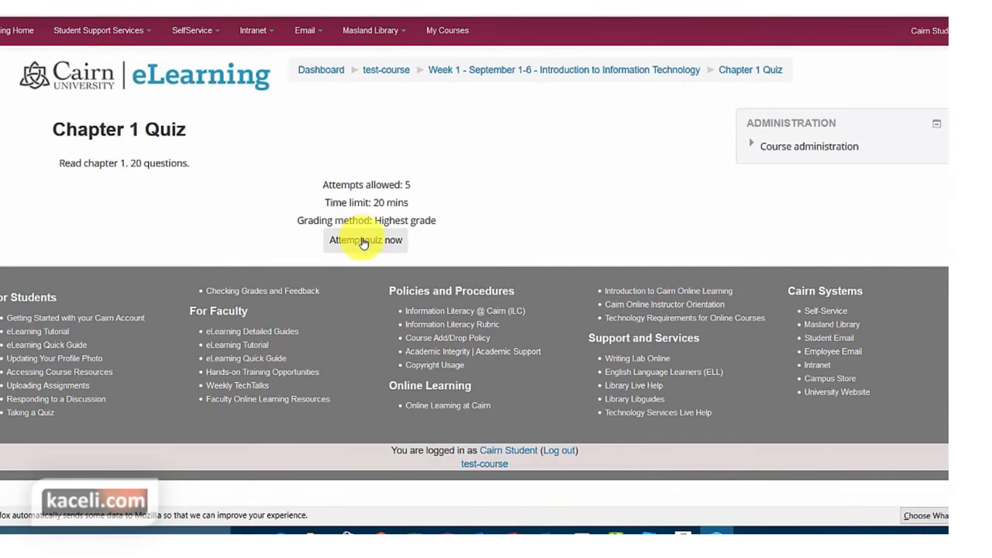
Check the quiz's description, allowed attempts, time limit and grading method, and start a new attempt
drag(342, 185, 361, 184)
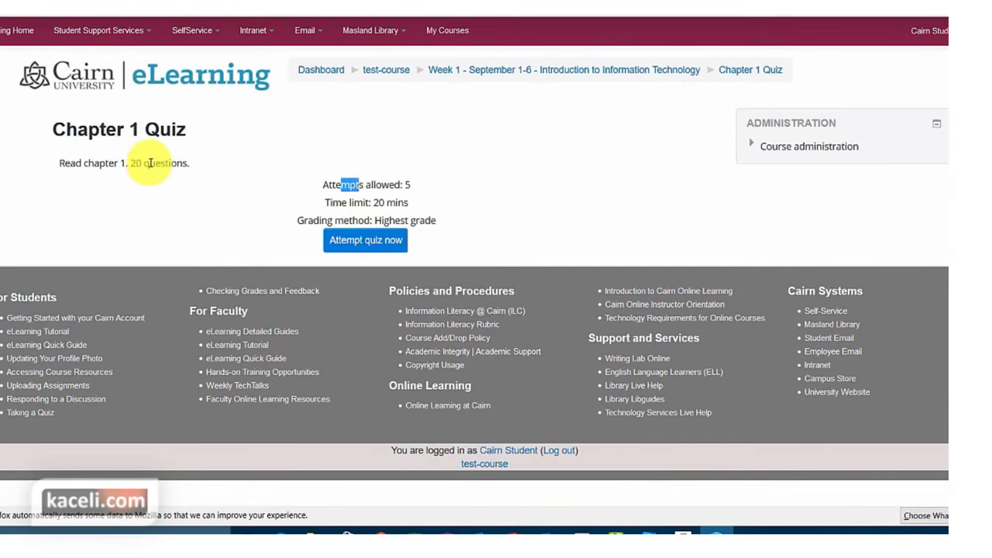
drag(151, 163, 31, 163)
drag(326, 184, 430, 196)
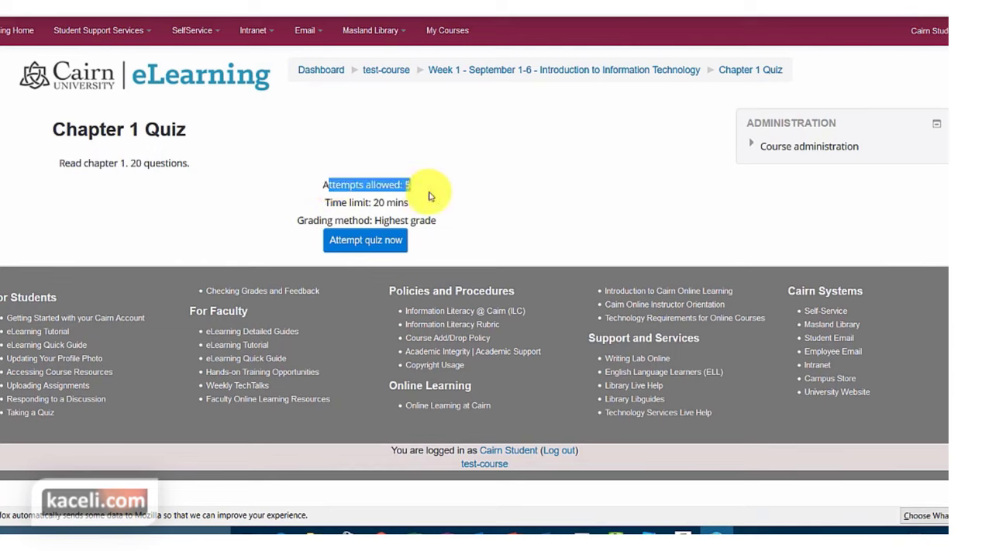
drag(340, 201, 430, 221)
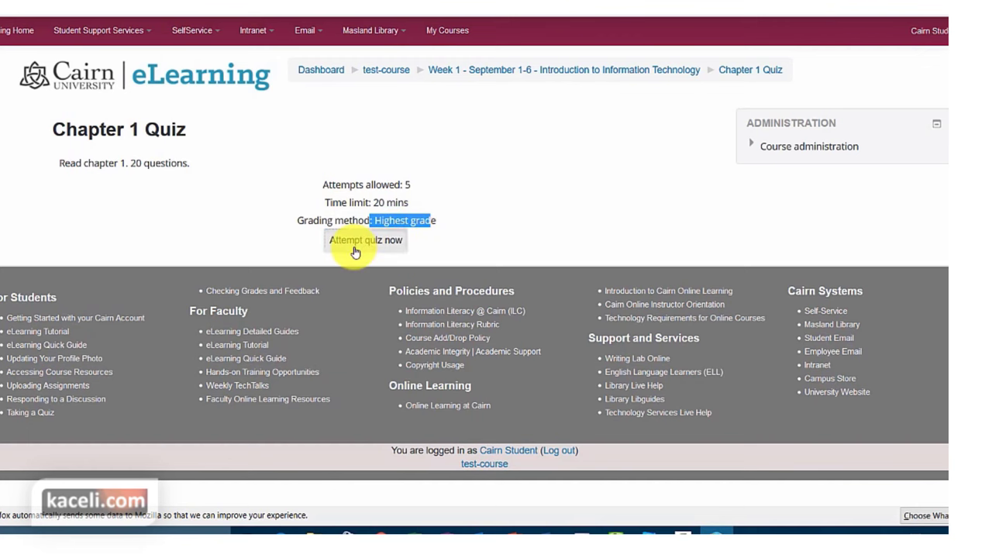
click(355, 252)
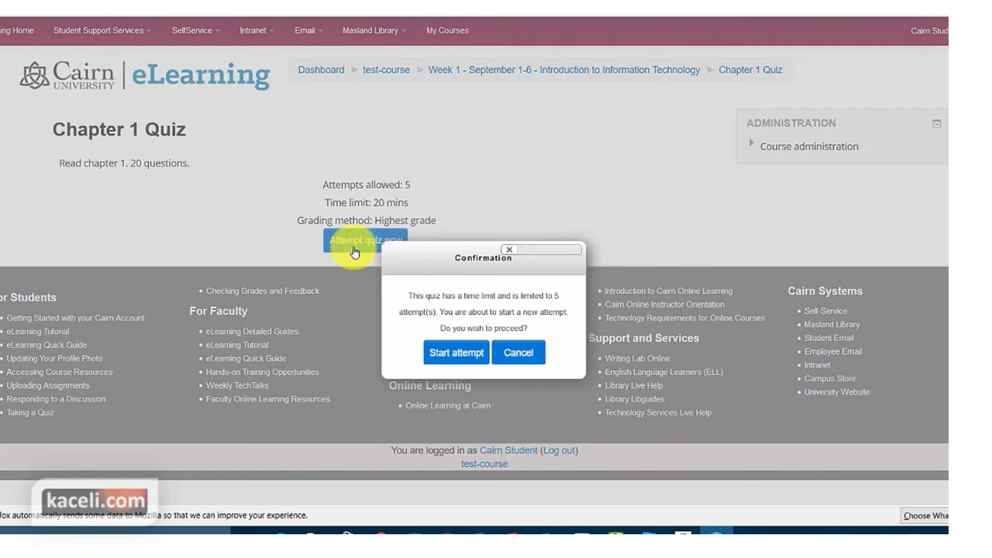
click(451, 355)
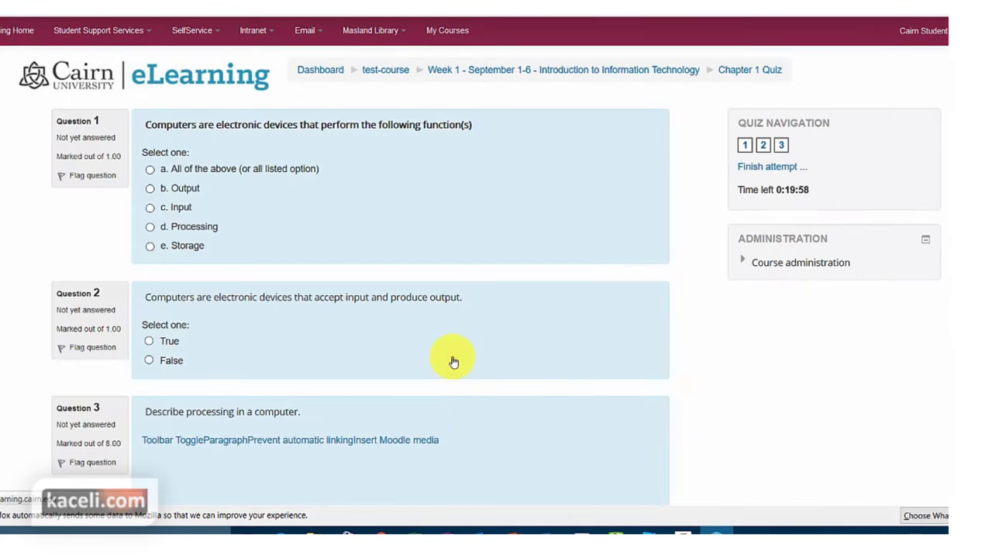
Answer question 1 with Storage and question 2 with False, and fill the essay with "sdfsfdsfsfsdfsf", "sf", "sd", "fsd", "fsd", "f", "s" on separate lines
scroll(186, 217, down, 2)
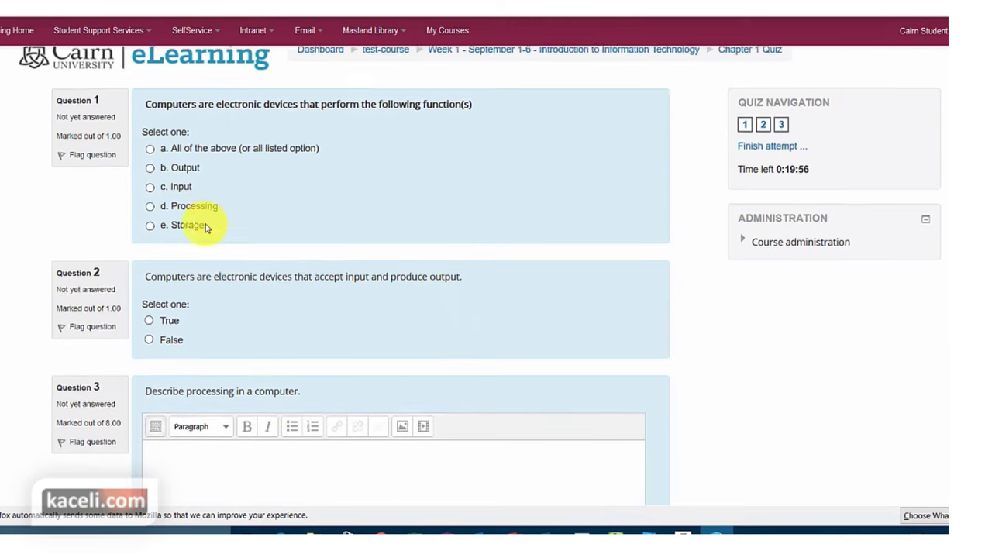
click(152, 172)
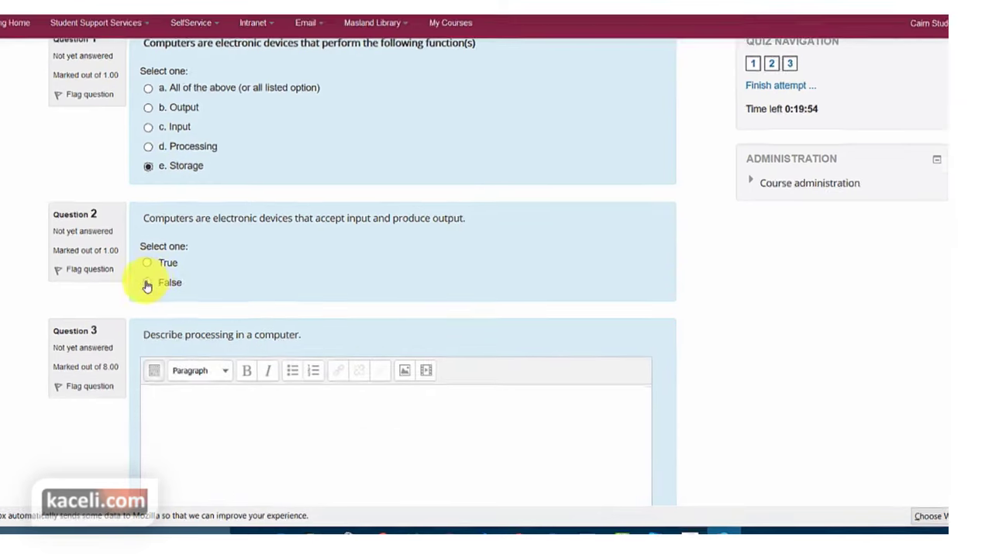
click(229, 488)
text(sdfsfdsfsfsdfsf sf sd fsd fsd f s)
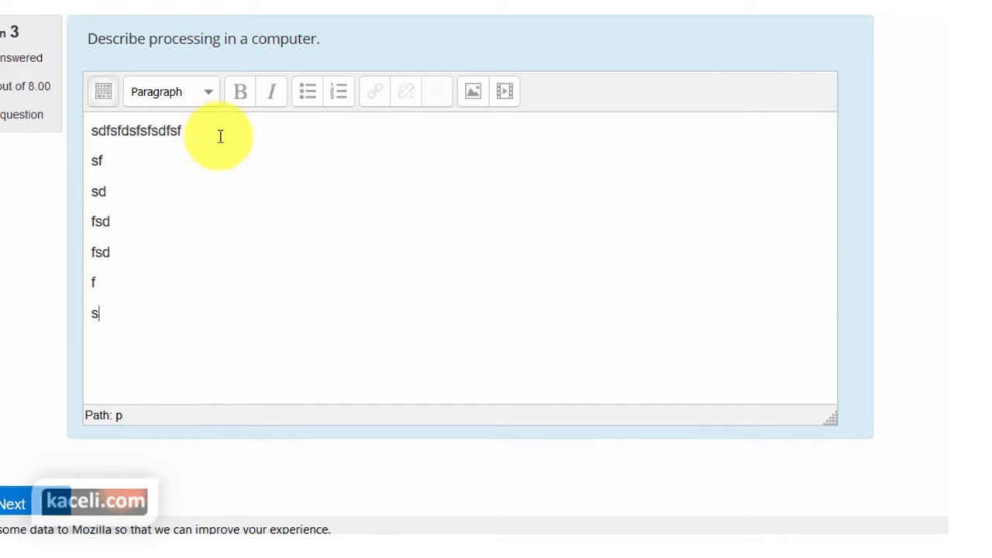
Submit all answers to finish the quiz attempt and review the feedback on each question
click(20, 498)
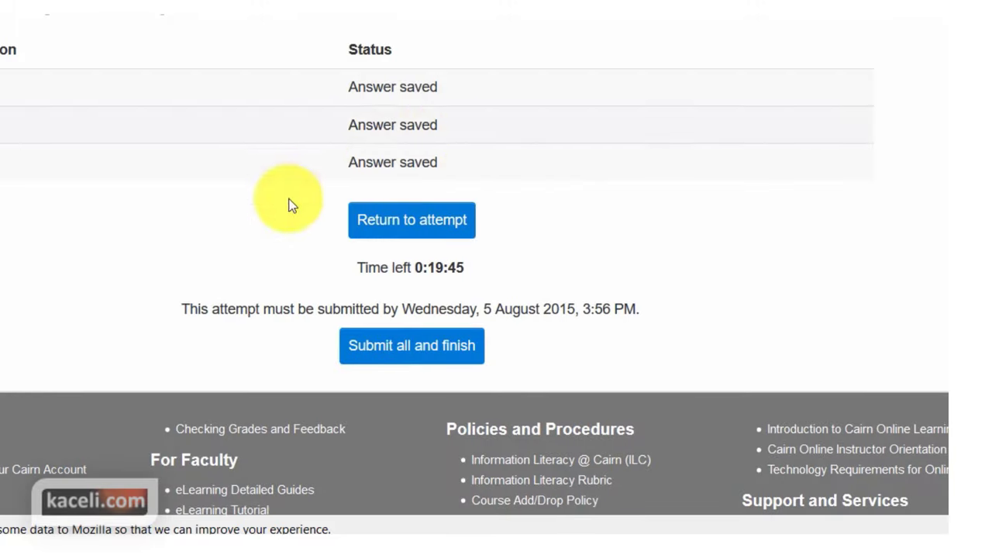
click(413, 360)
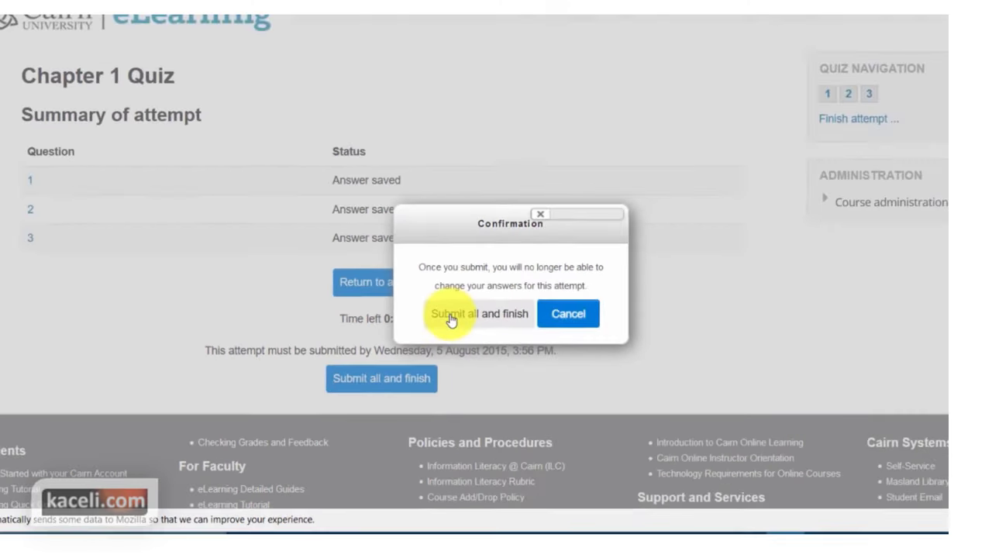
click(496, 264)
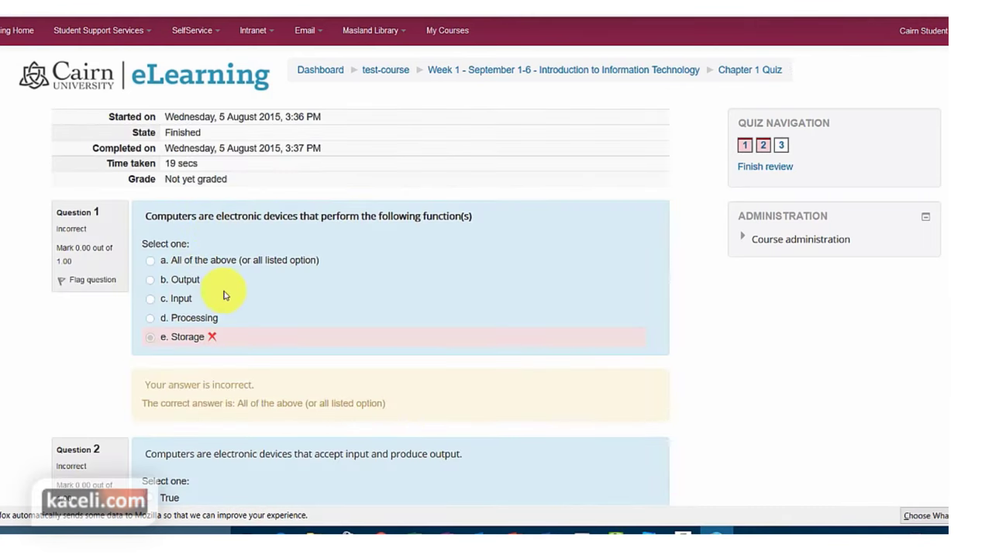
scroll(224, 294, down, 4)
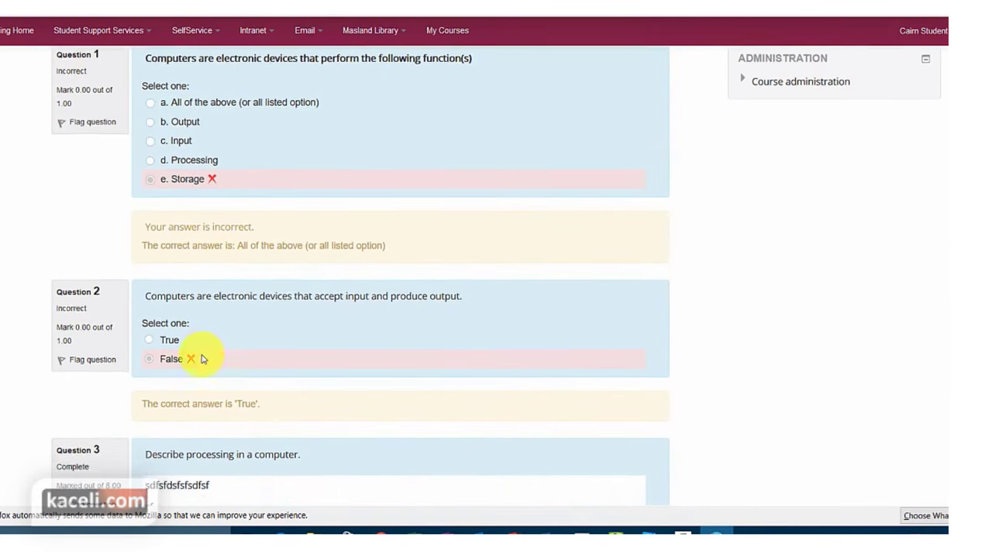
scroll(200, 358, down, 5)
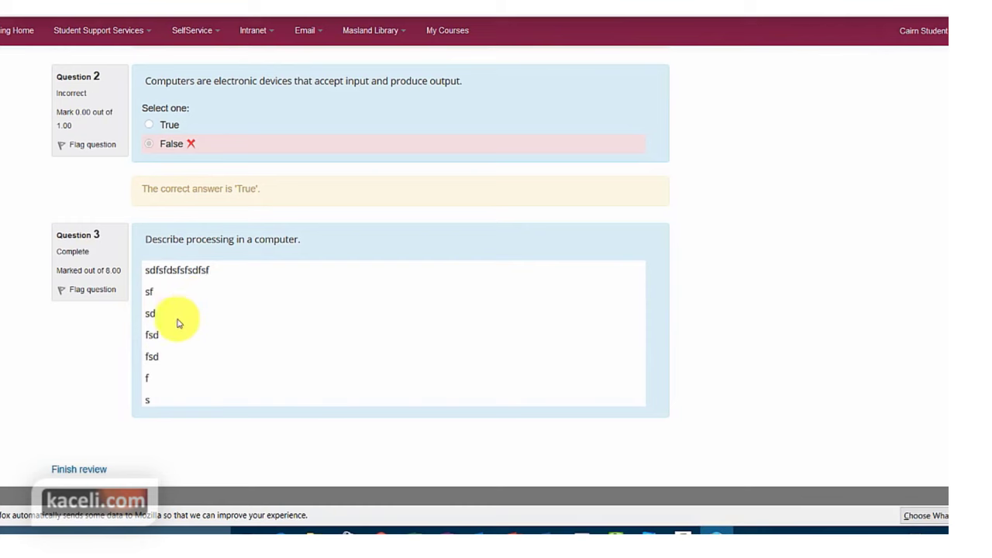
Finish the student's review, then open the Chapter 1 Quiz attempts report in the staff session and examine the marks for each question
click(85, 470)
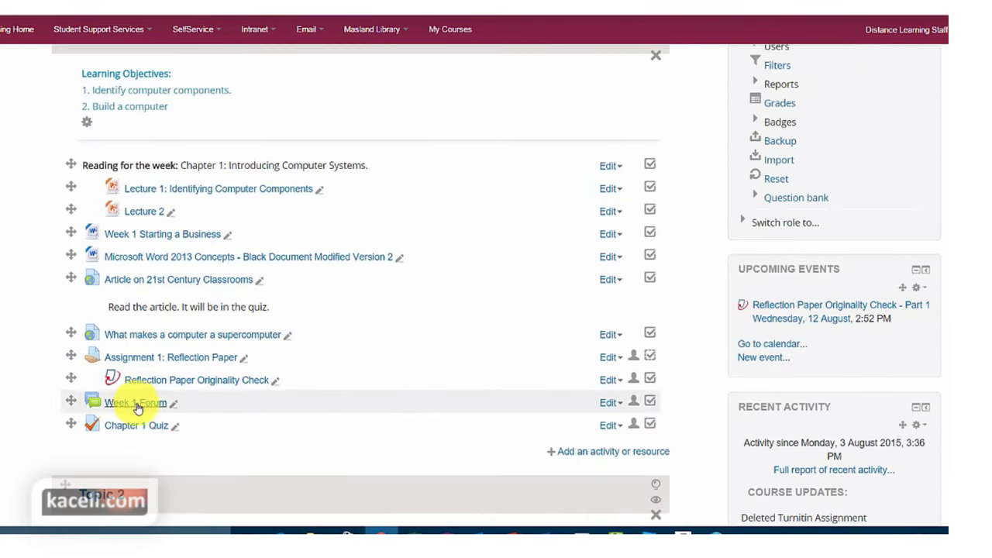
click(134, 431)
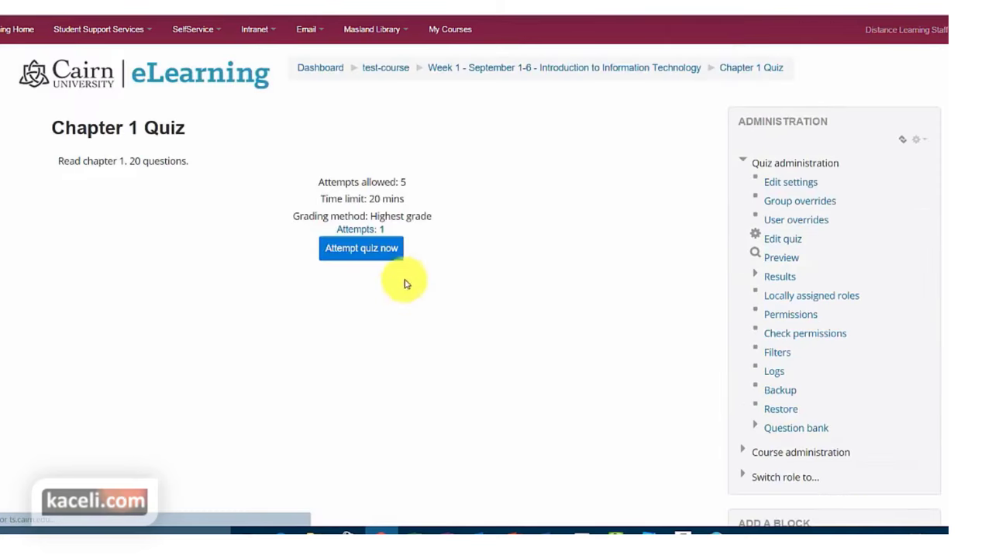
click(360, 230)
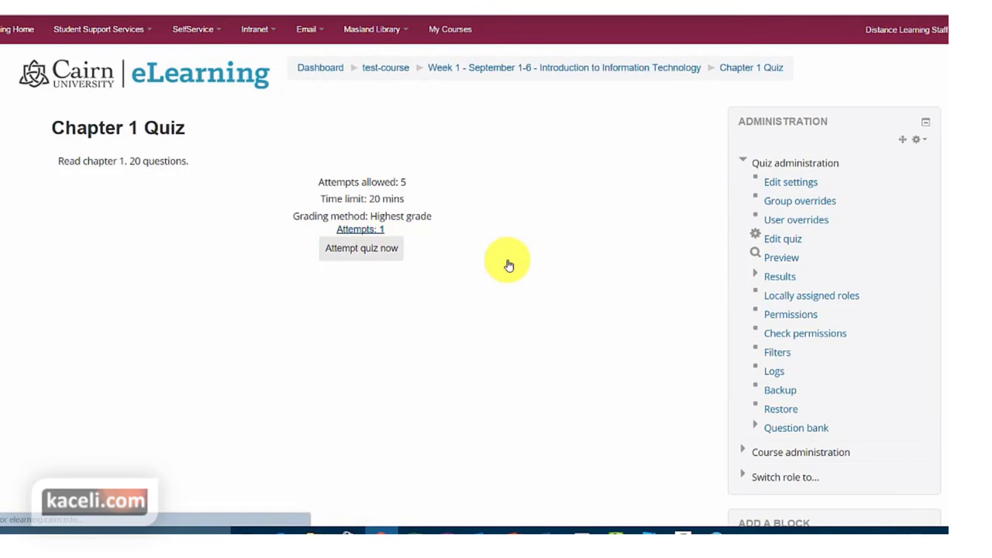
scroll(399, 352, down, 2)
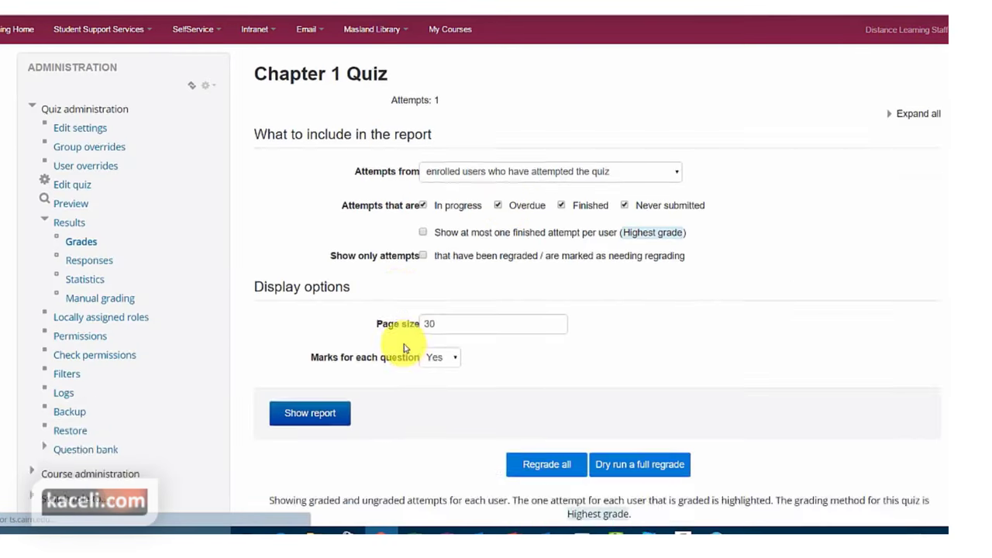
scroll(436, 329, down, 3)
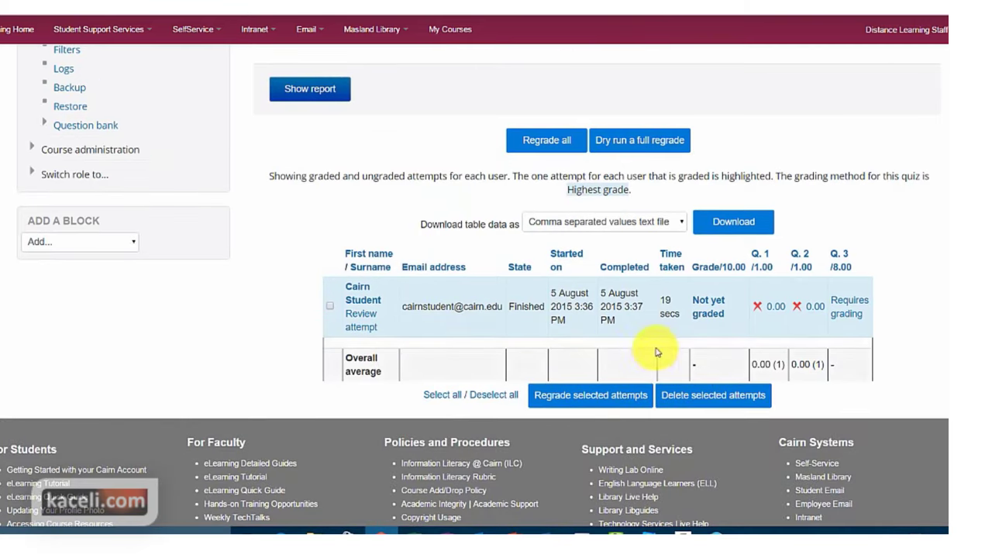
scroll(583, 325, down, 1)
scroll(480, 403, up, 2)
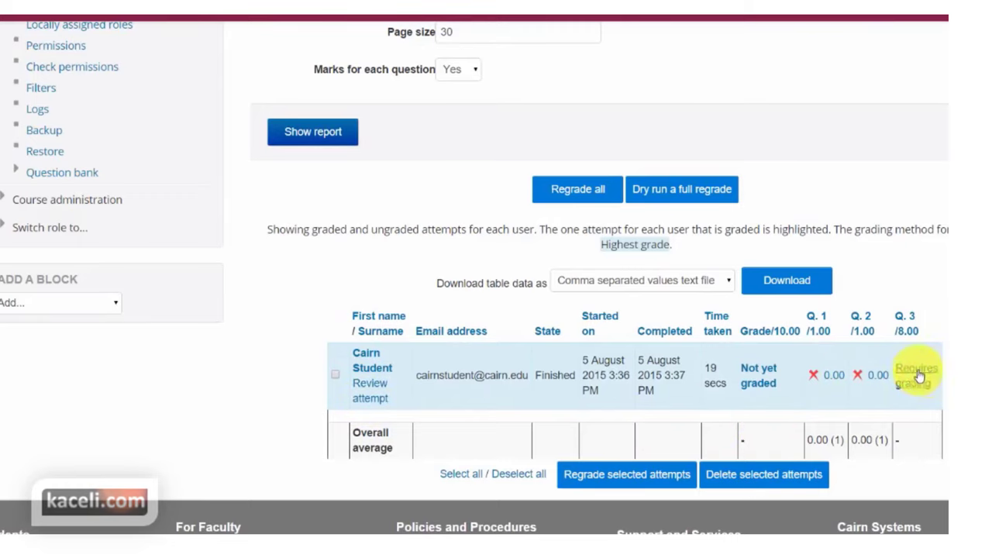
Open manual grading for the Chapter 1 Quiz and bring up all attempts at question 3, "Describe processing in a computer."
scroll(914, 377, up, 3)
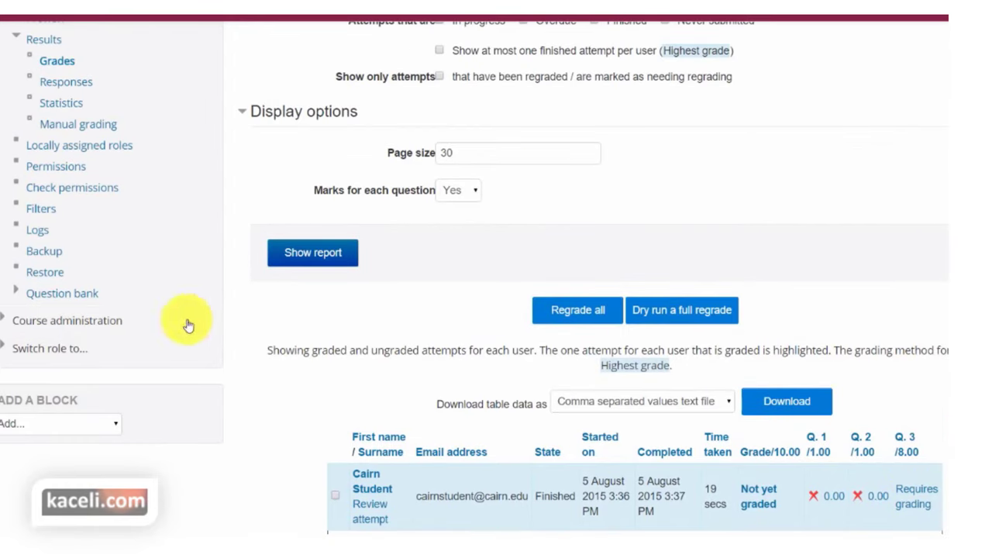
scroll(55, 310, up, 3)
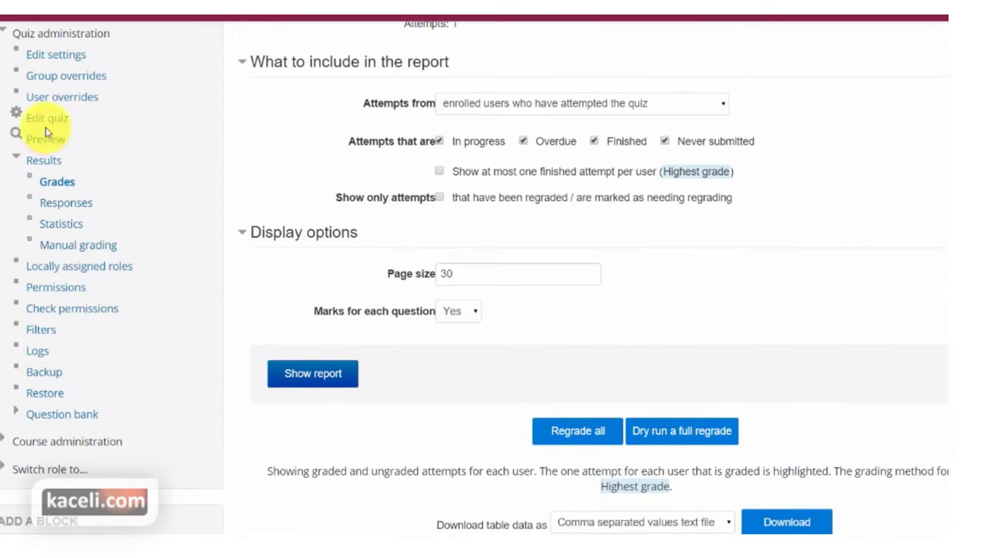
scroll(65, 148, up, 2)
scroll(76, 167, up, 2)
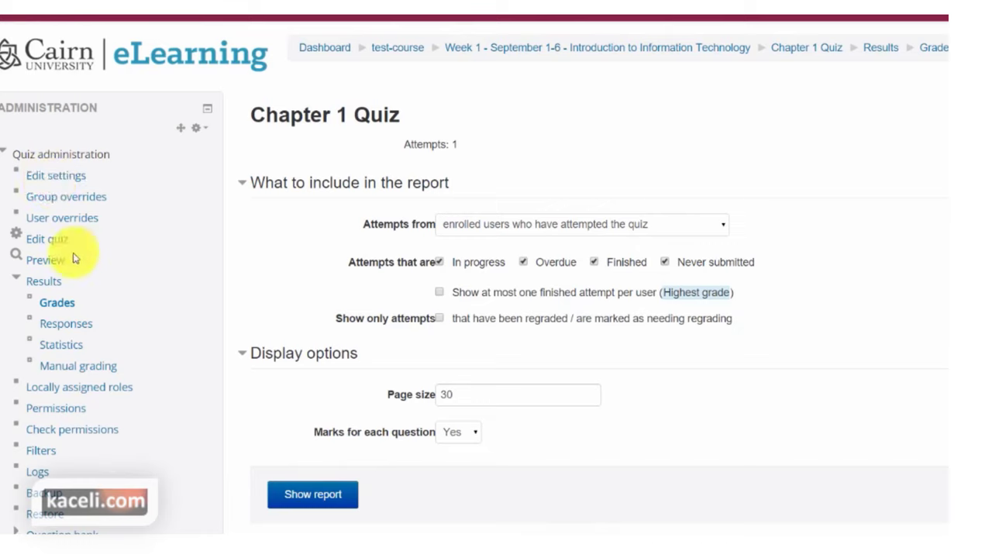
click(78, 376)
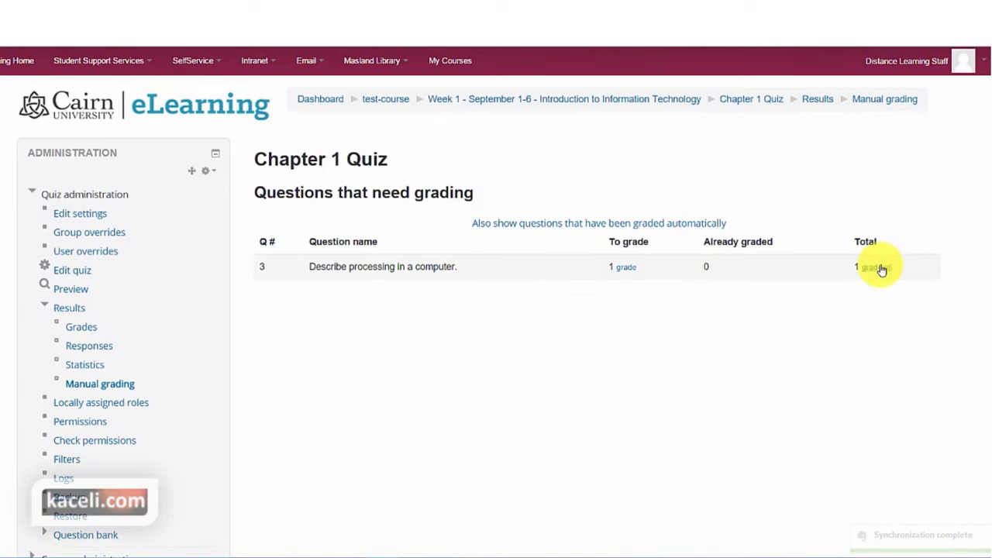
click(878, 268)
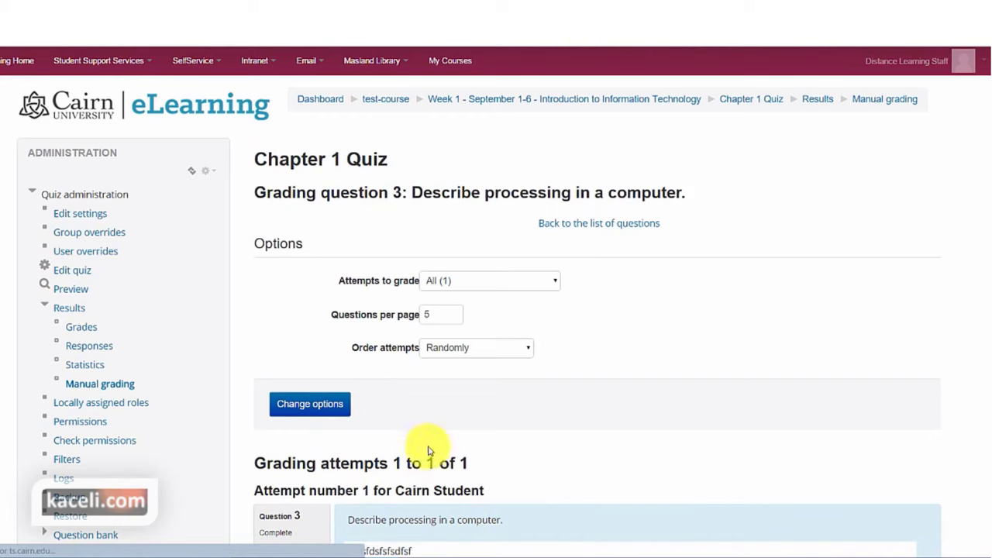
Grade the essay attempt with the comment "Nothing meaningful submitted." and a mark of 0, and save the grading
scroll(364, 456, down, 10)
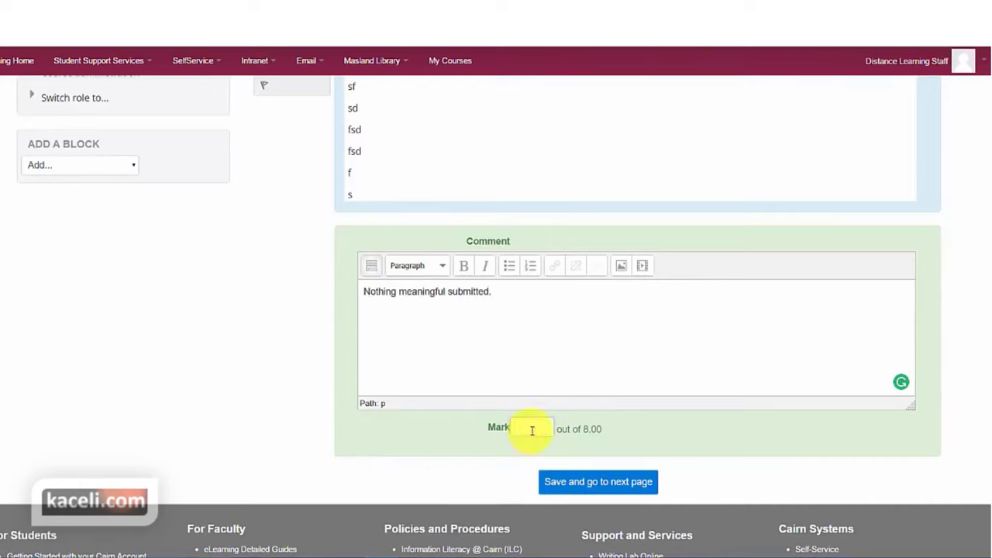
click(581, 485)
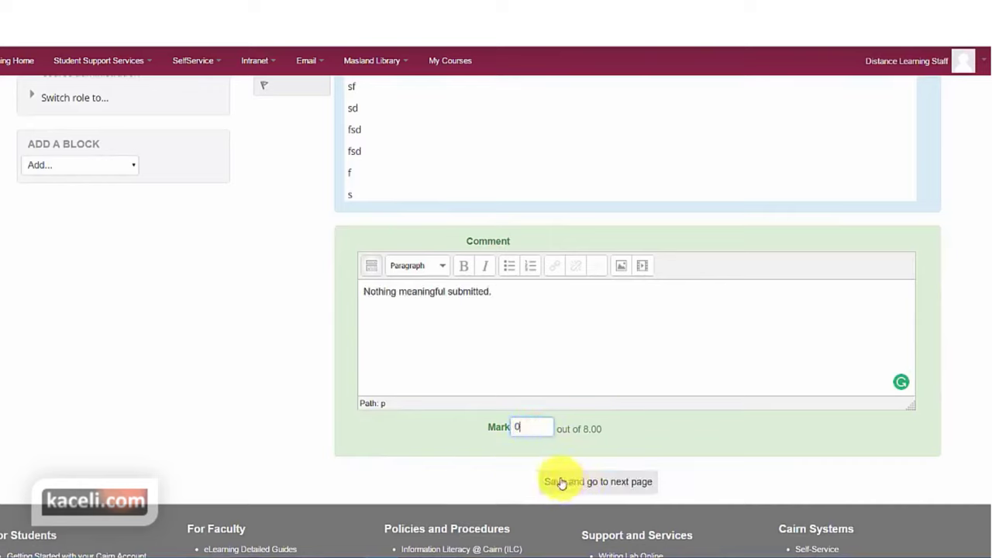
click(614, 488)
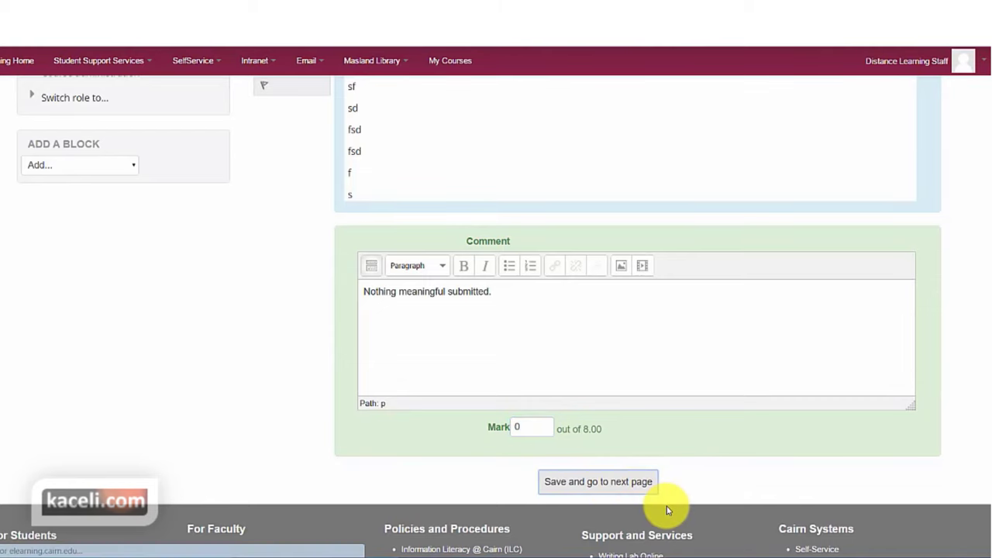
scroll(744, 379, down, 3)
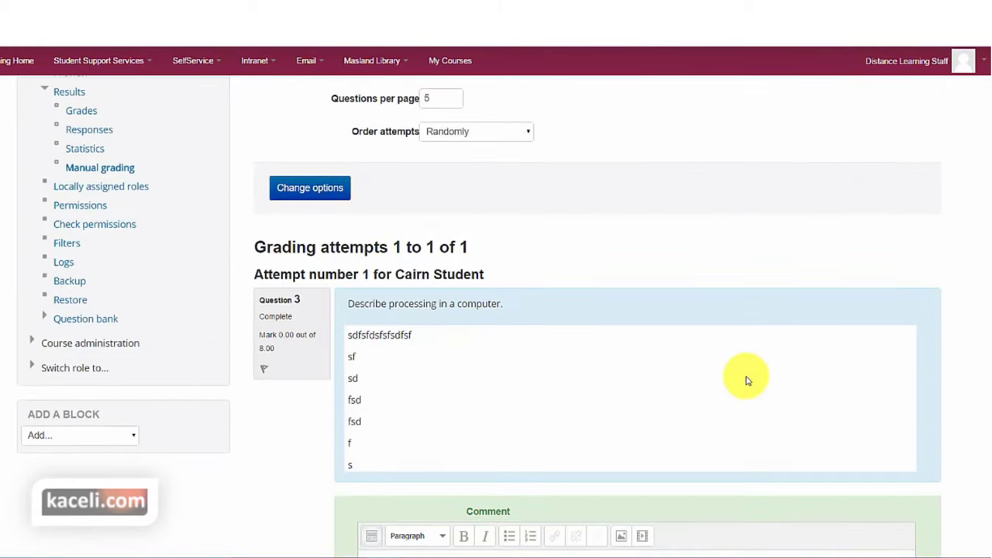
scroll(742, 386, down, 2)
click(589, 438)
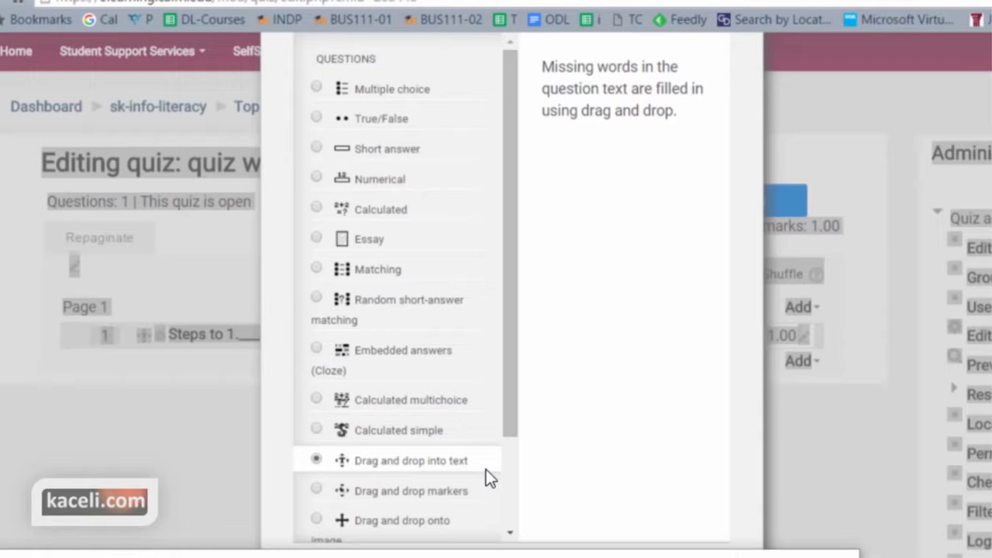
Cancel the question type selection in the drag and drop quiz and return to the sk-info-literacy course page
drag(716, 552, 354, 527)
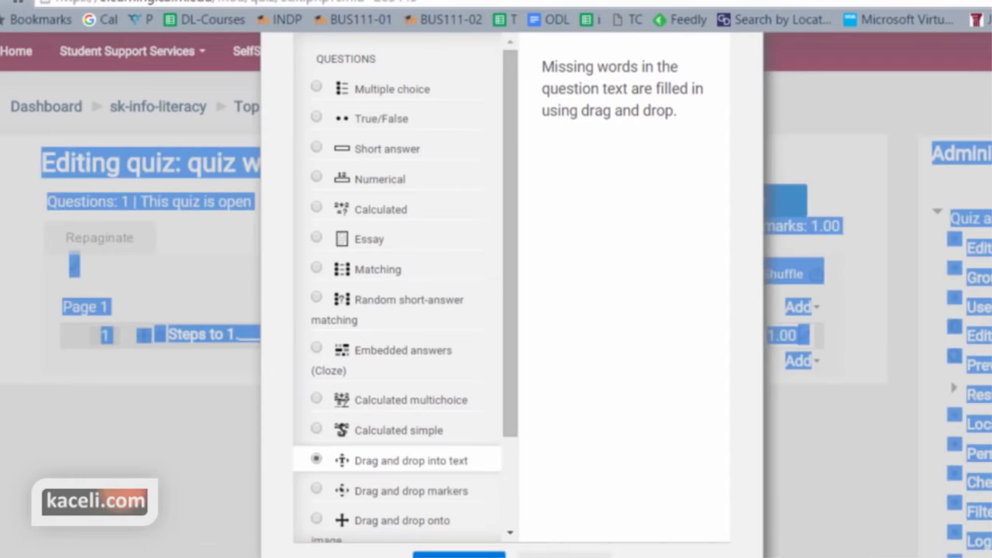
click(564, 555)
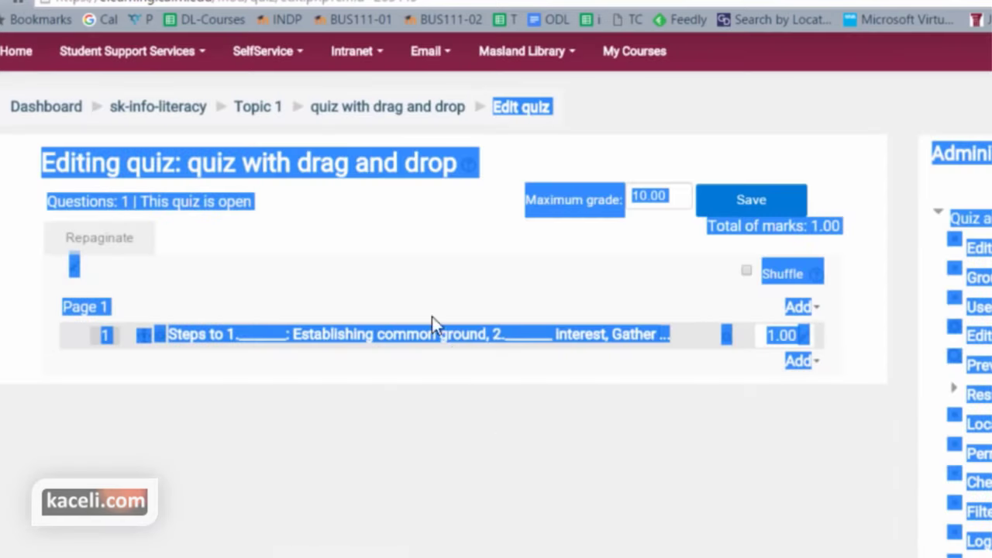
click(179, 110)
scroll(499, 419, down, 3)
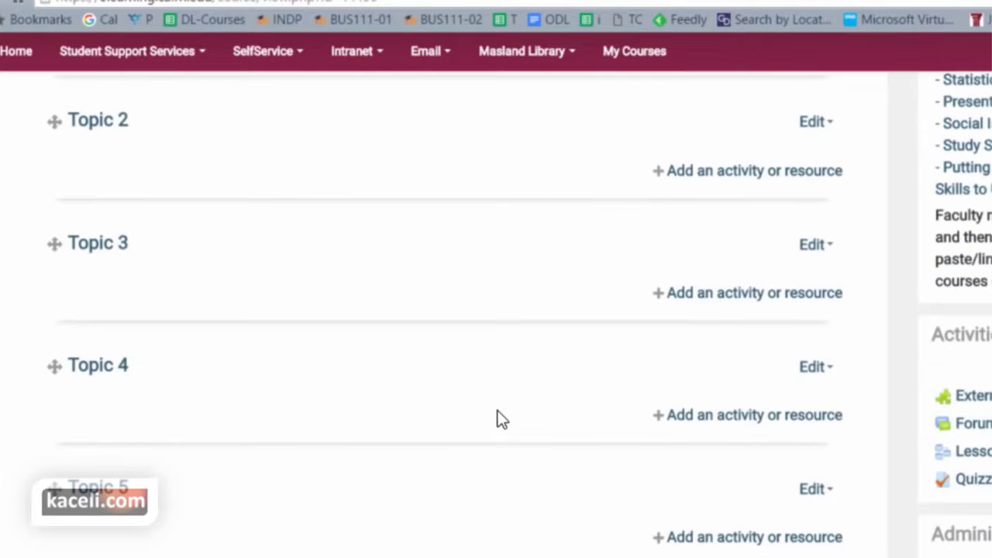
Add a new Quiz activity to Topic 3 of the course
click(720, 303)
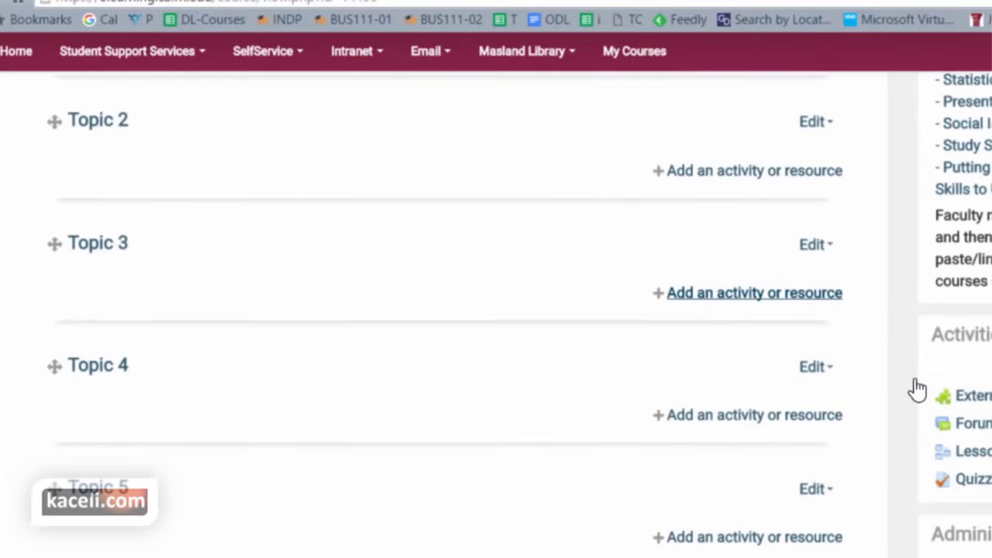
click(720, 305)
click(419, 266)
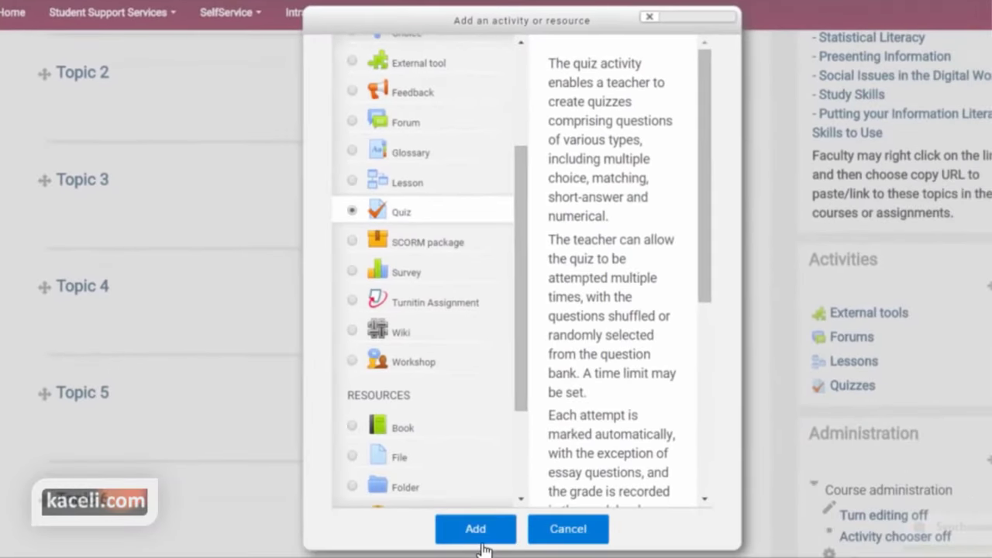
click(476, 535)
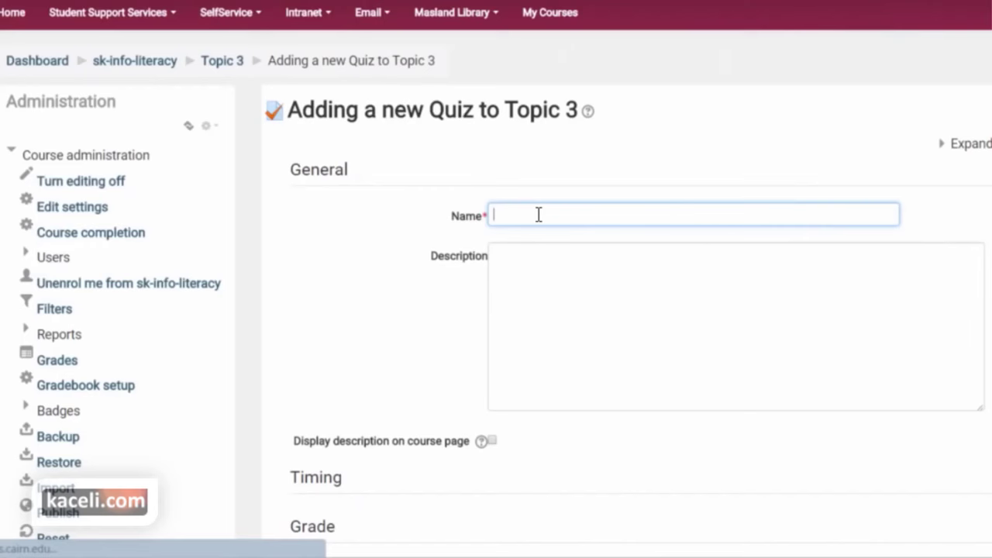
Name the new quiz "Quiz 2" and enter the description "Post the description and requirements here."
text(Quiz 2)
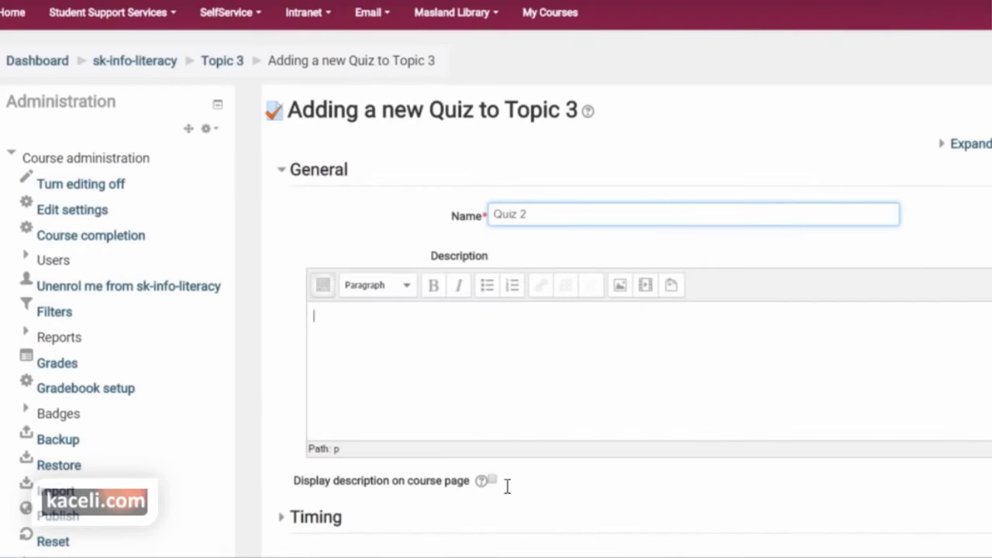
click(395, 377)
text(Post the description and requirements here.)
scroll(494, 365, down, 3)
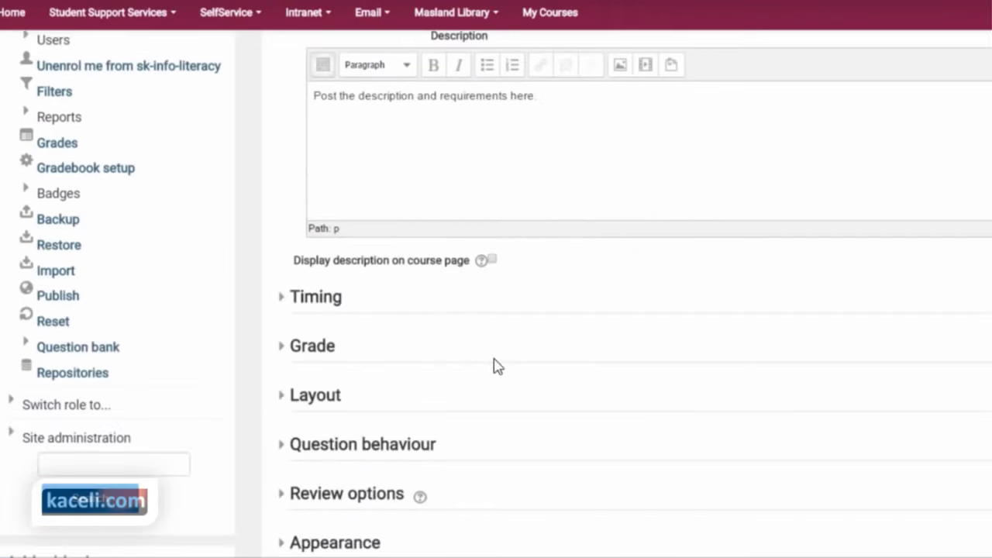
Expand all of the quiz's settings sections and examine the timing options and available grade categories
scroll(952, 101, up, 2)
click(961, 73)
scroll(585, 350, down, 2)
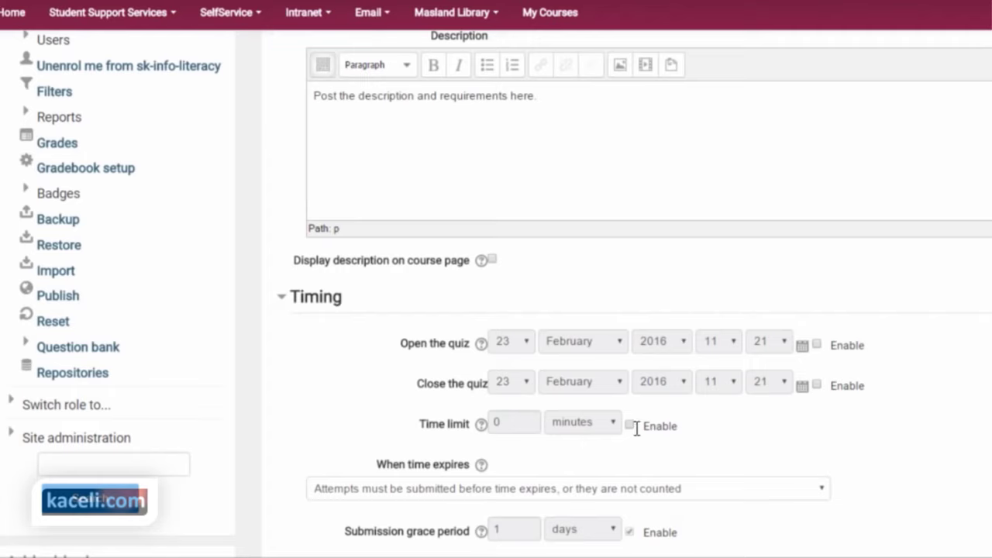
scroll(742, 423, down, 1)
scroll(742, 423, down, 1)
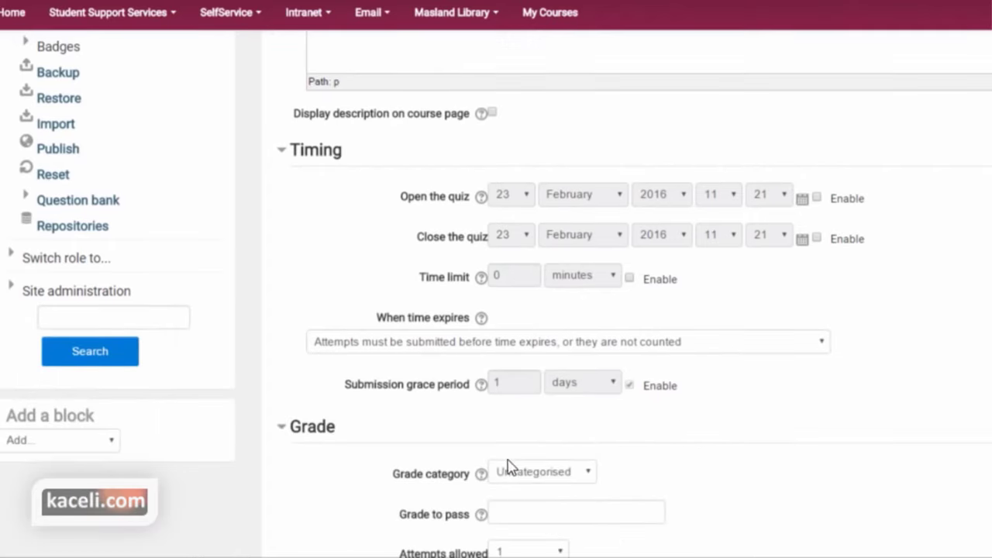
click(587, 472)
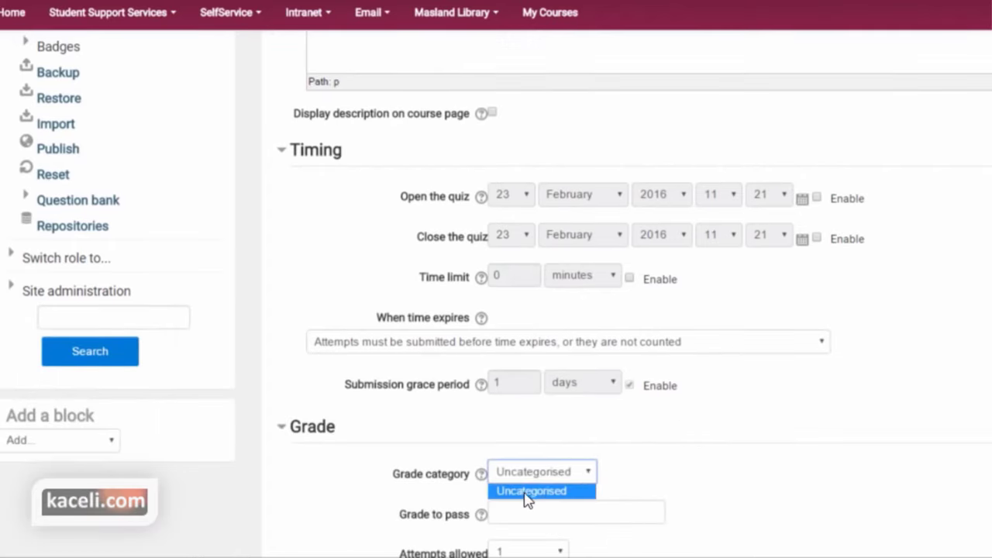
scroll(814, 482, down, 3)
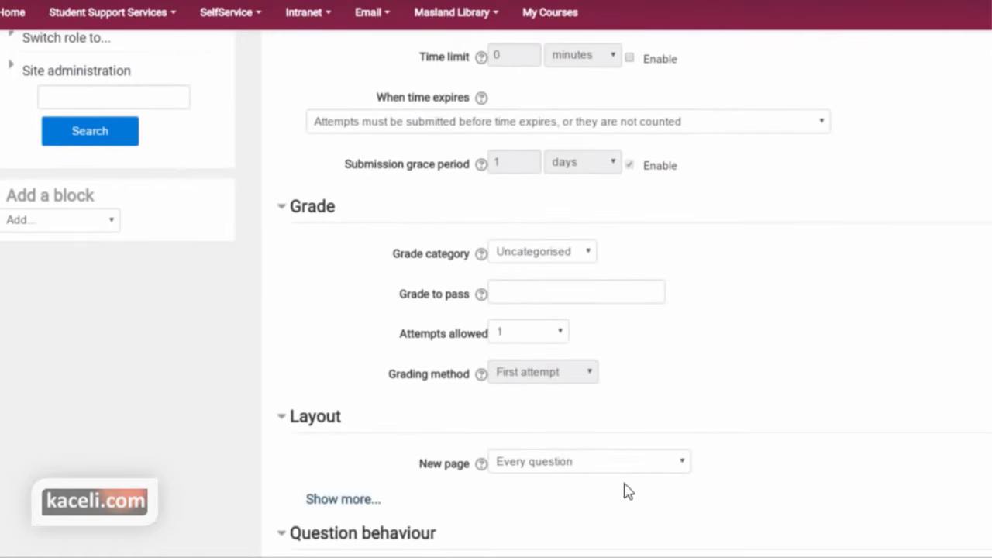
Examine the new page layout choices, question behaviour, review options, appearance settings and extra restrictions on attempts
click(659, 470)
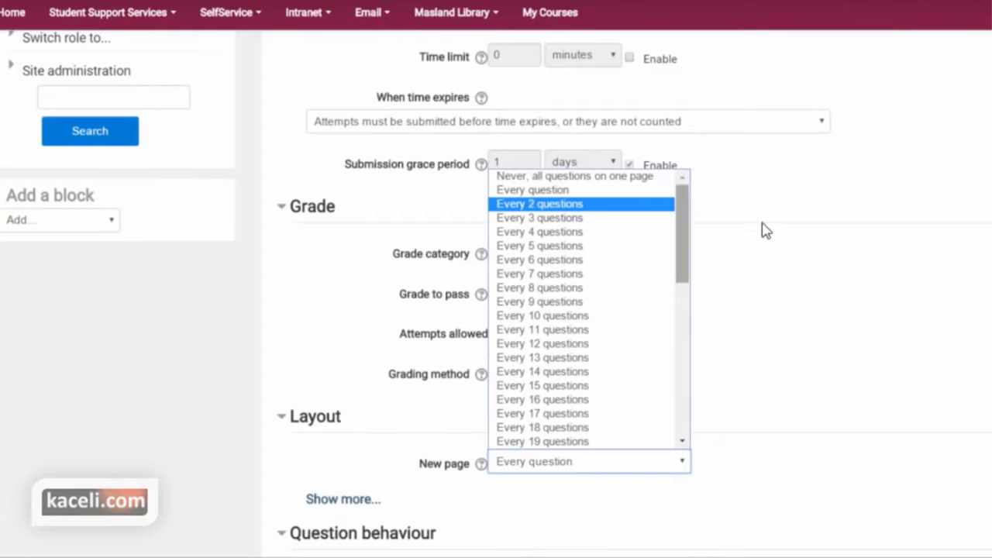
click(872, 349)
scroll(864, 353, down, 2)
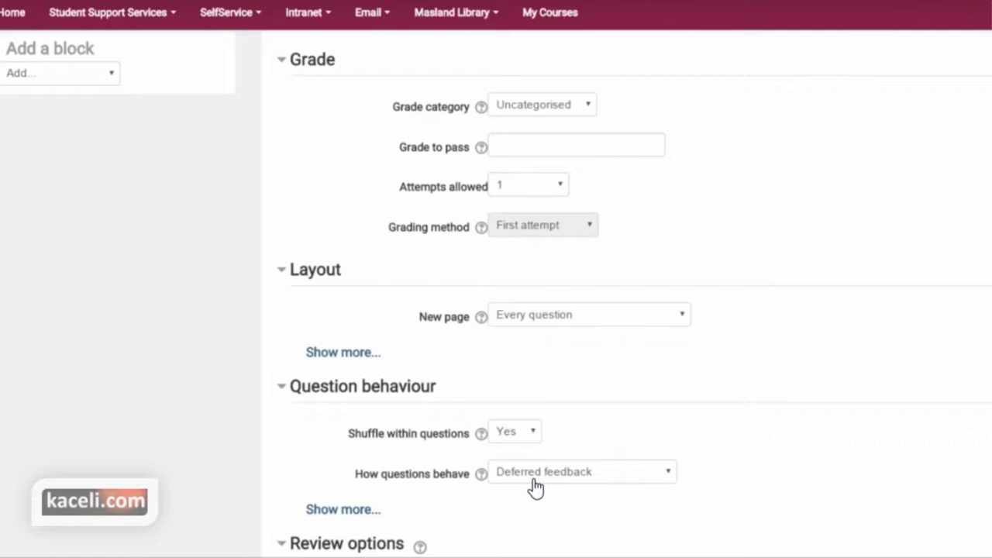
scroll(549, 483, down, 2)
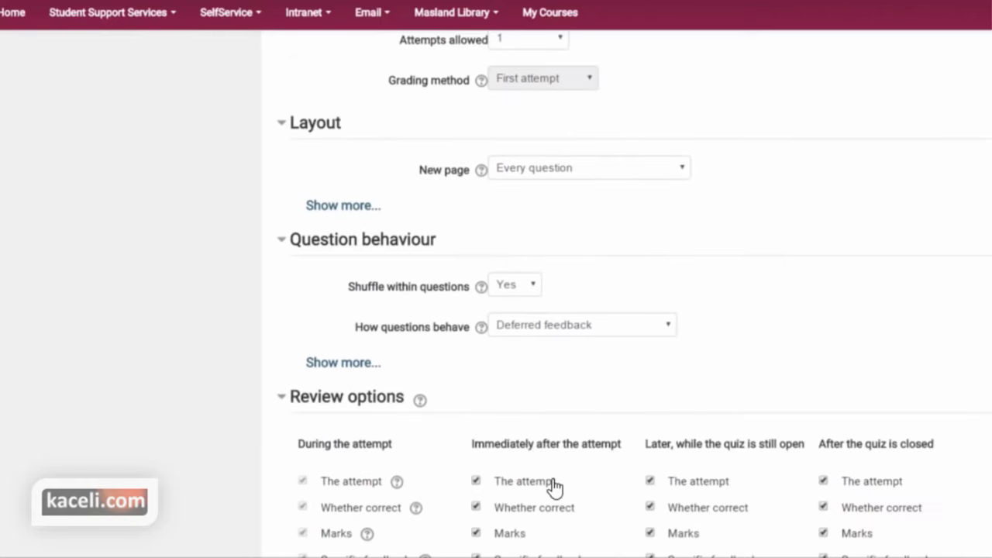
scroll(607, 492, down, 1)
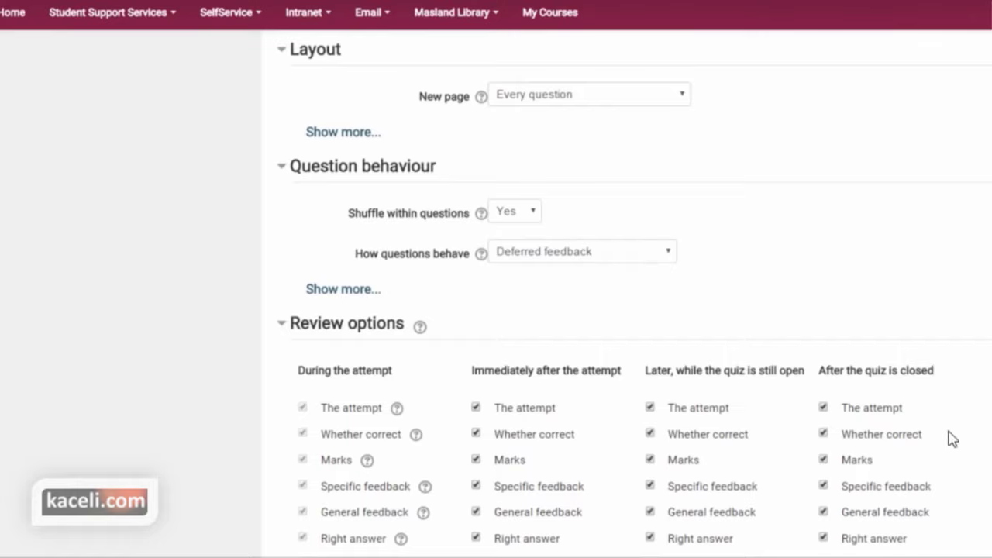
scroll(902, 454, down, 2)
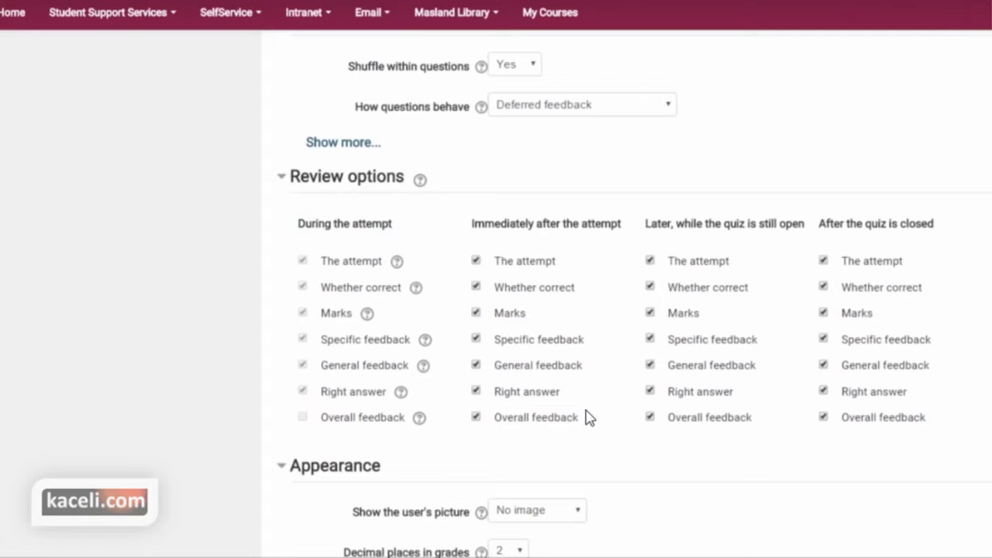
scroll(600, 421, down, 6)
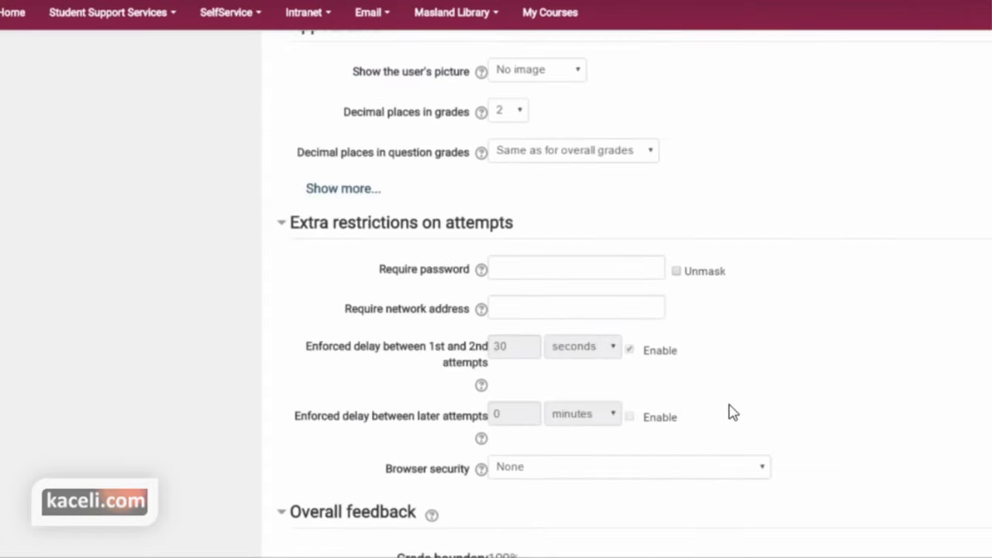
scroll(759, 376, down, 1)
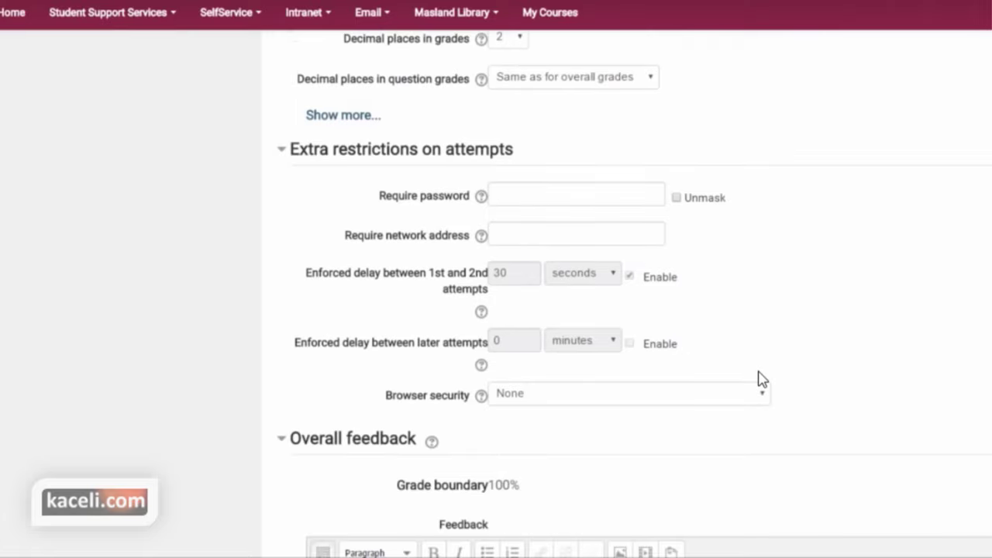
Save the new quiz with its remaining settings at their defaults and return to the course page
scroll(871, 325, down, 9)
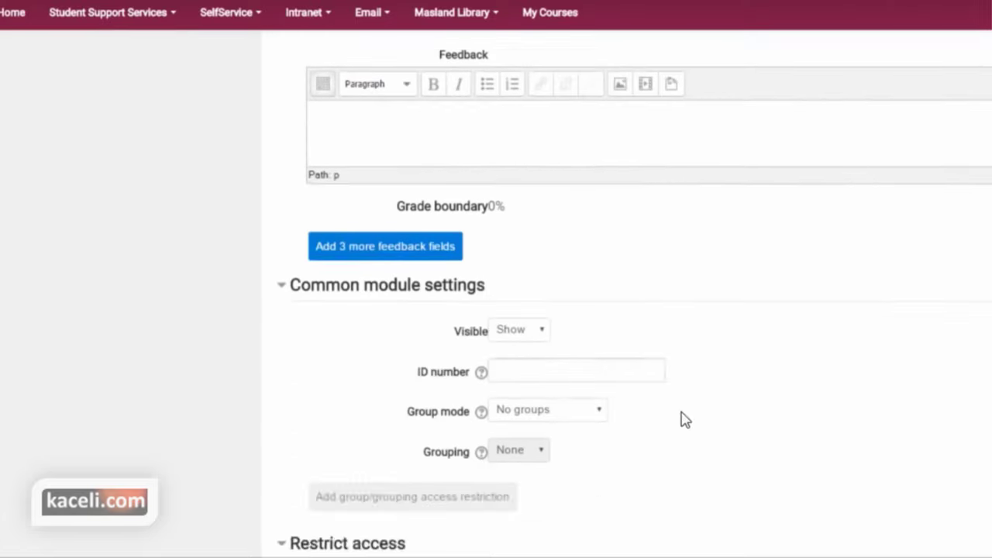
scroll(674, 417, down, 8)
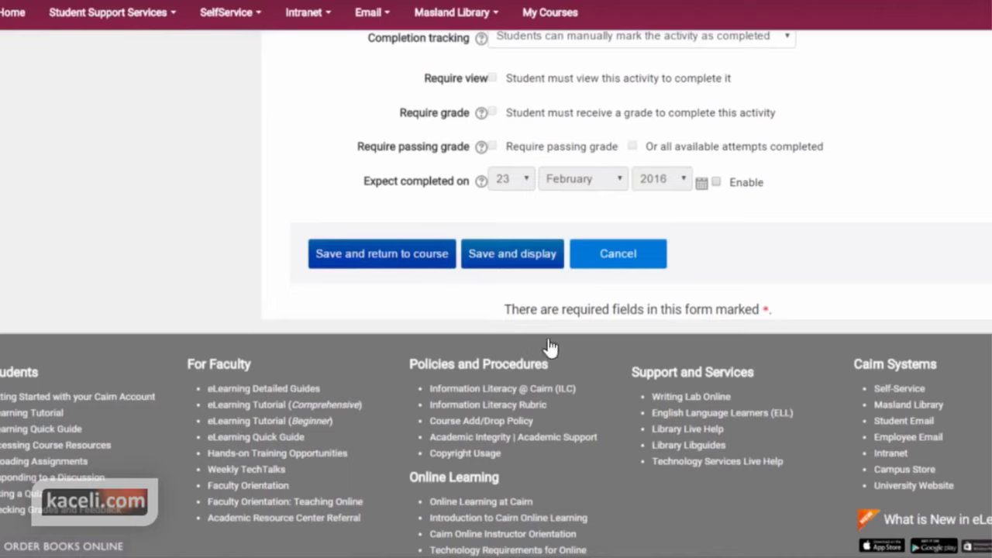
click(454, 258)
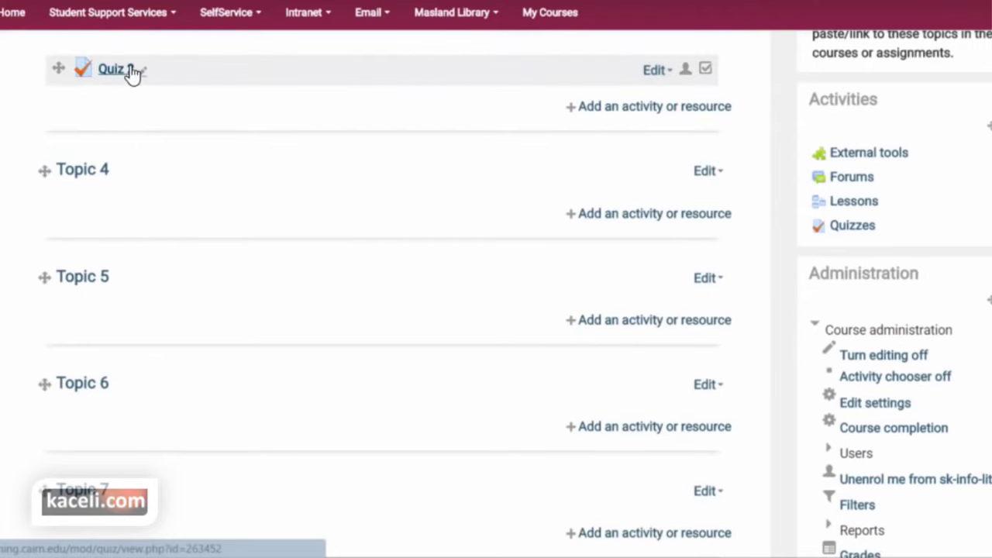
Open Quiz 2 from Topic 3 and go to its question editing page
click(127, 72)
click(883, 193)
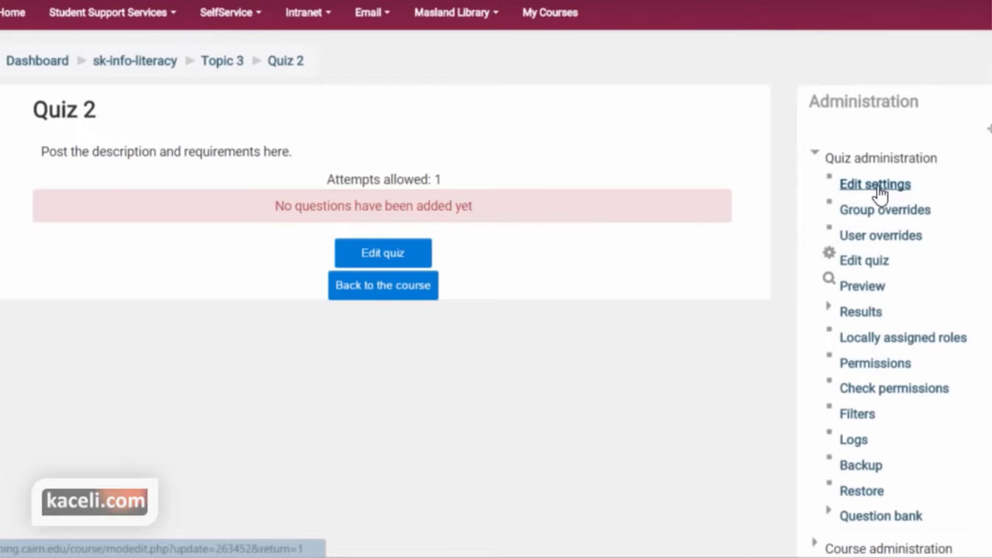
click(878, 264)
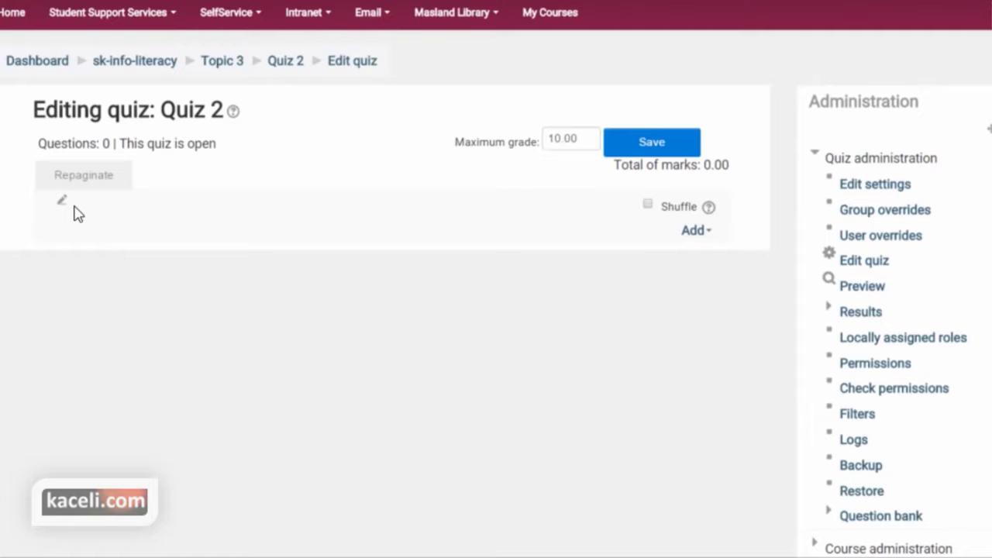
Add a new question of the type "Drag and drop into text" to Quiz 2
click(702, 237)
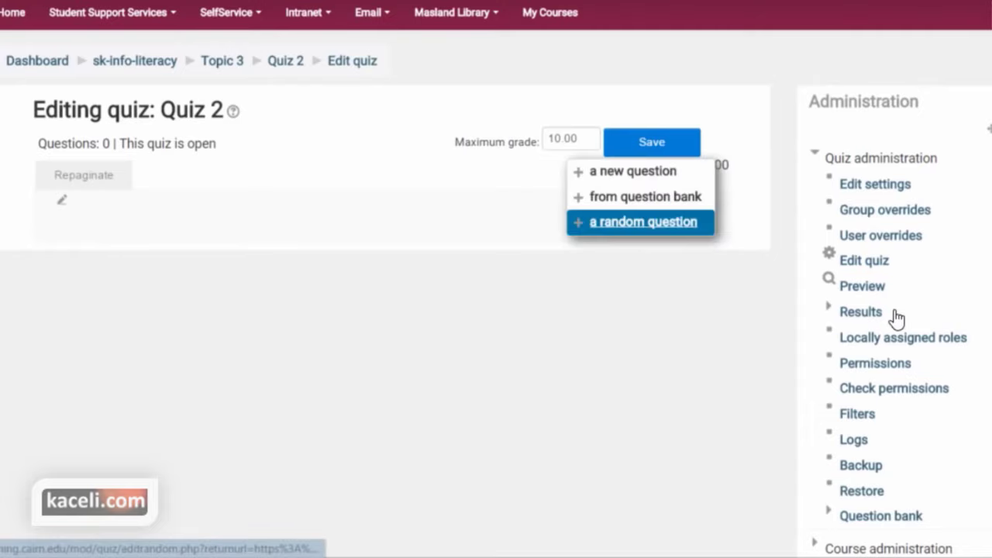
click(634, 173)
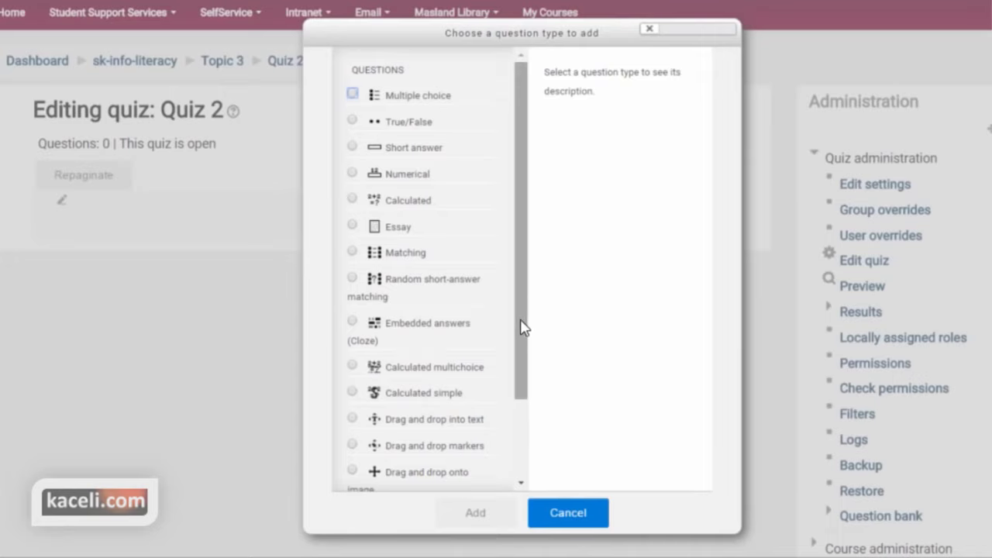
click(358, 419)
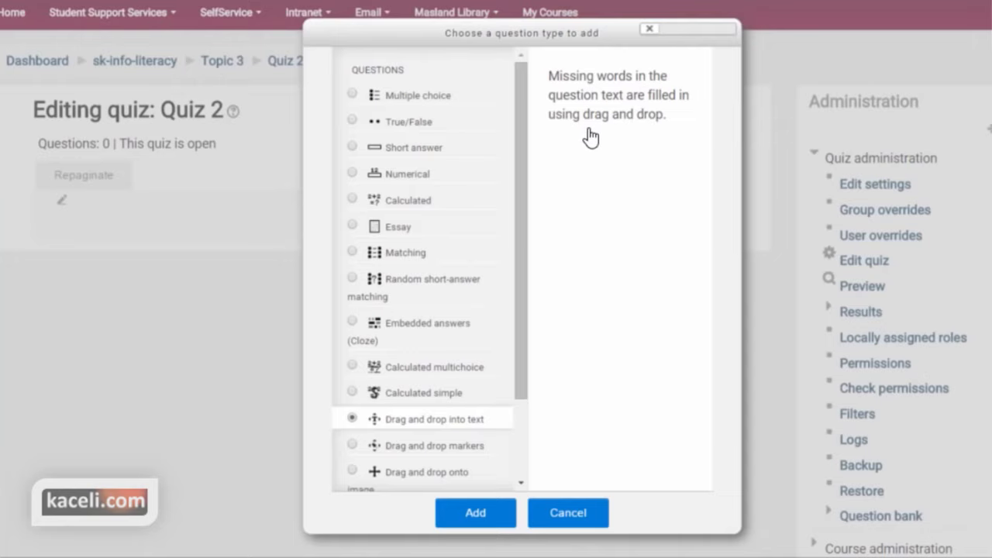
click(486, 517)
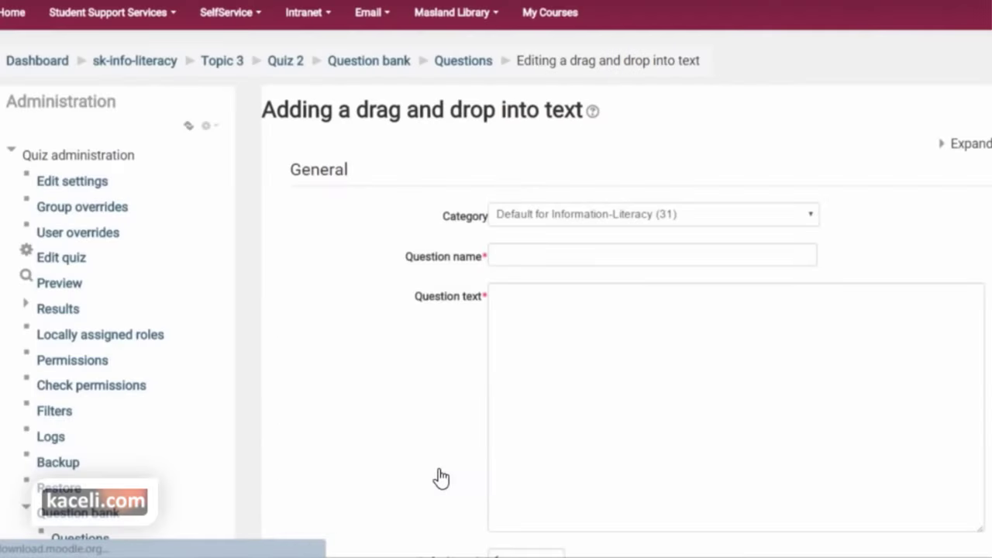
Name the question "Question 1: Computer Definition"
click(530, 259)
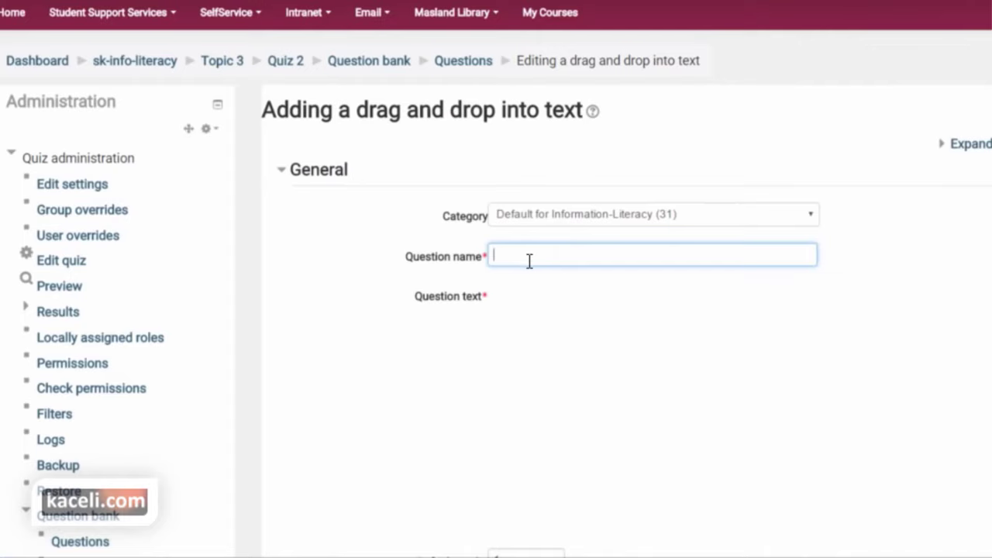
text(Qu)
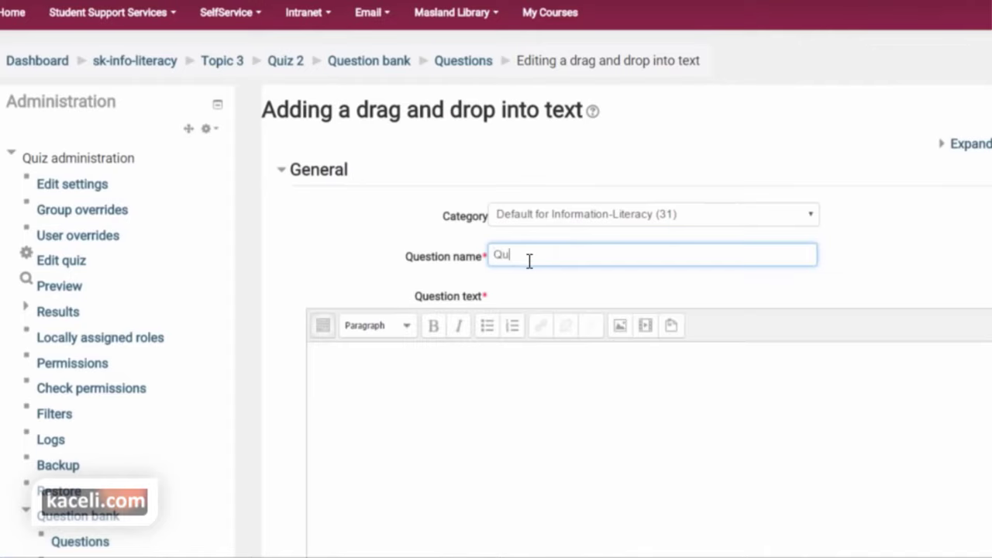
text(estion 1: Computer Definition)
Enter the question text "A computer is an [[1]] device, which accepts [[2]], [[3]]data, stores data and produces [[4]]"
click(412, 355)
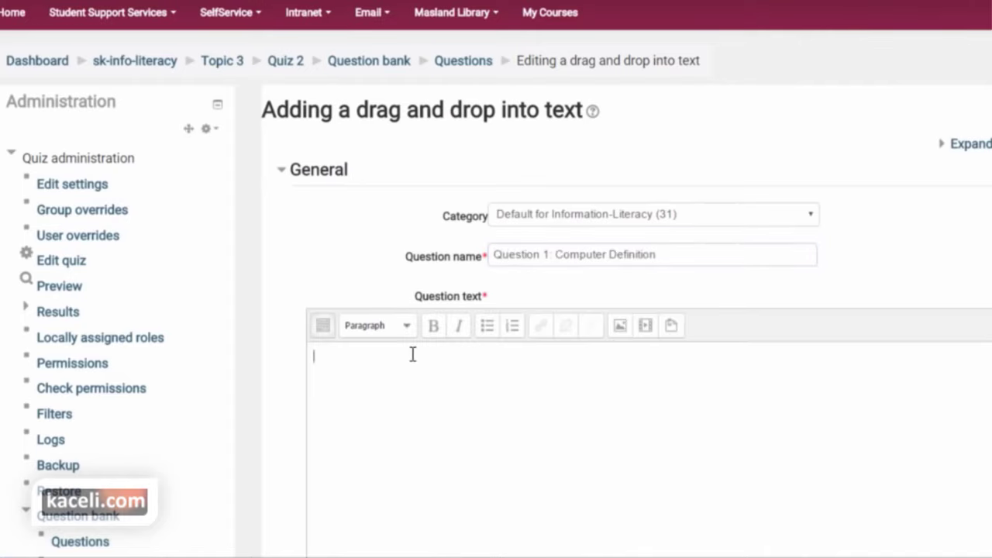
scroll(414, 354, down, 1)
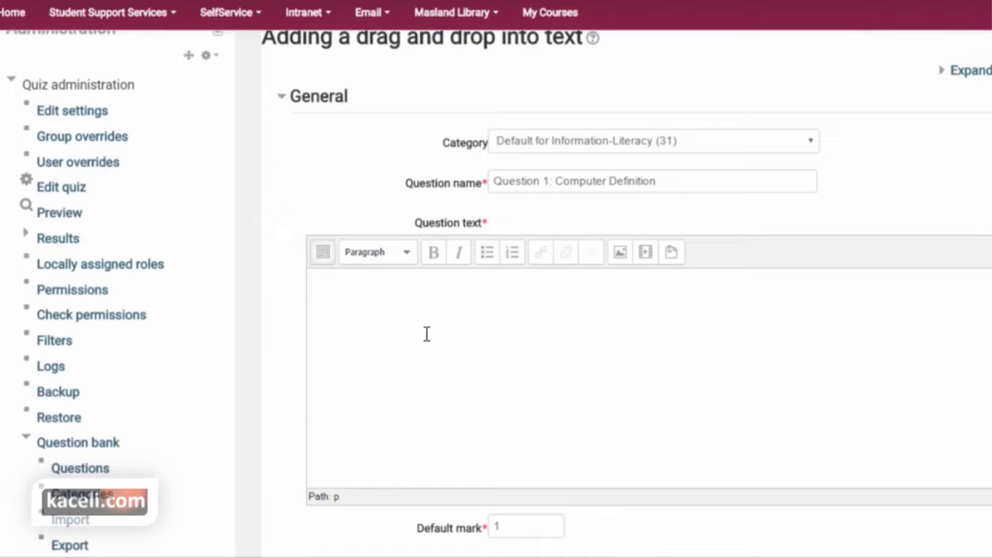
click(416, 326)
text(A computer is an)
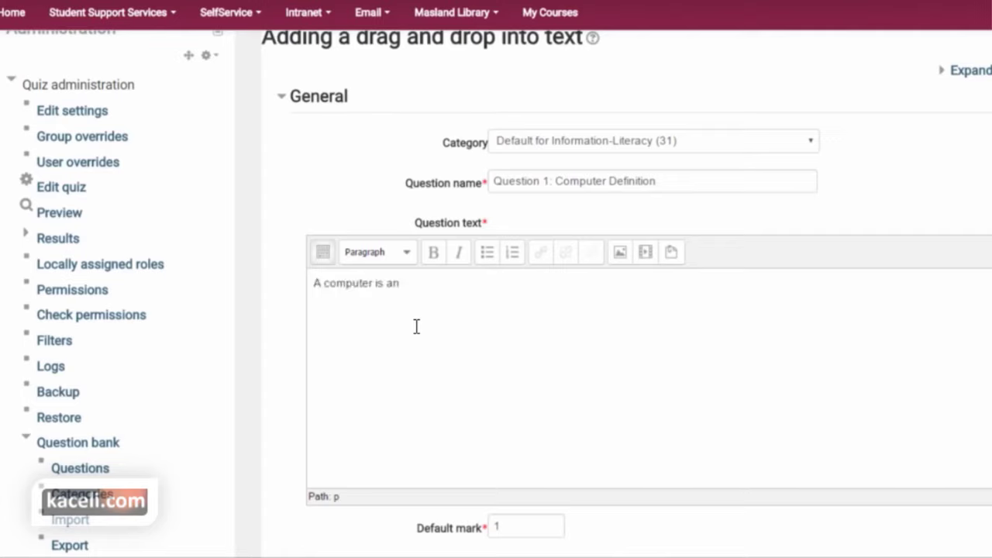
text( [[)
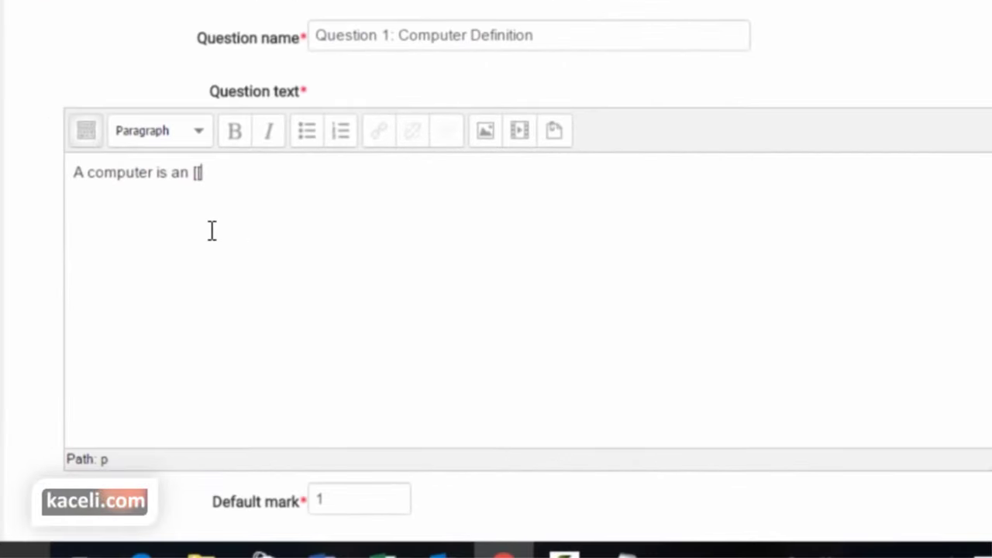
text(1]])
text(device, which accepts )
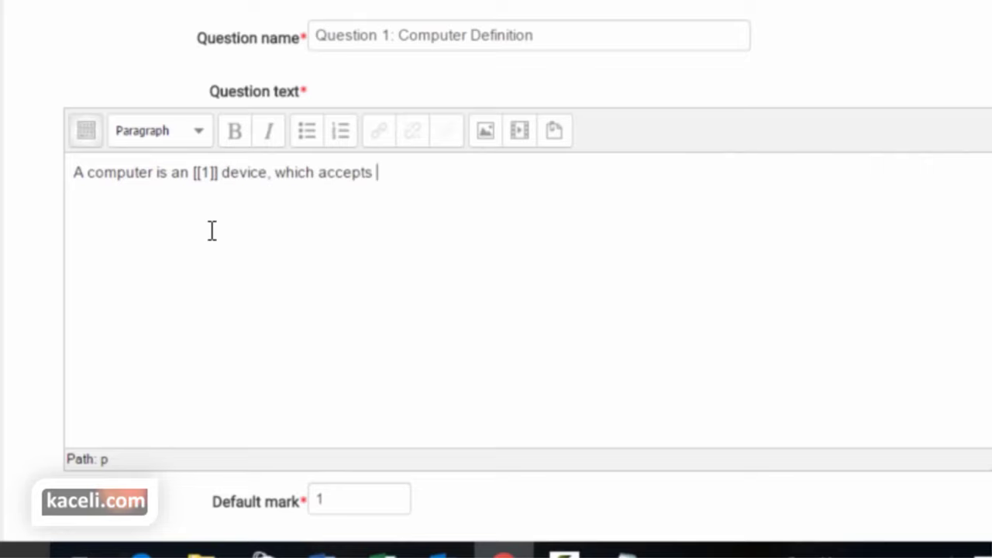
text([[)
text(2)
text(]])
text([[3]]data, stores data and produces [outpu)
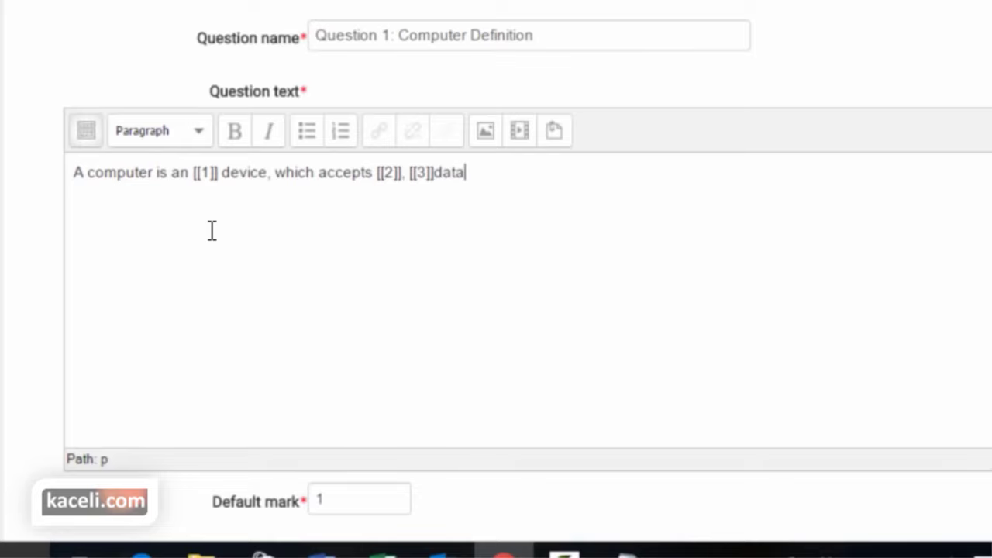
key(BackSpace)
key(BackSpace)
key(BackSpace)
key(BackSpace)
key(BackSpace)
text([4]])
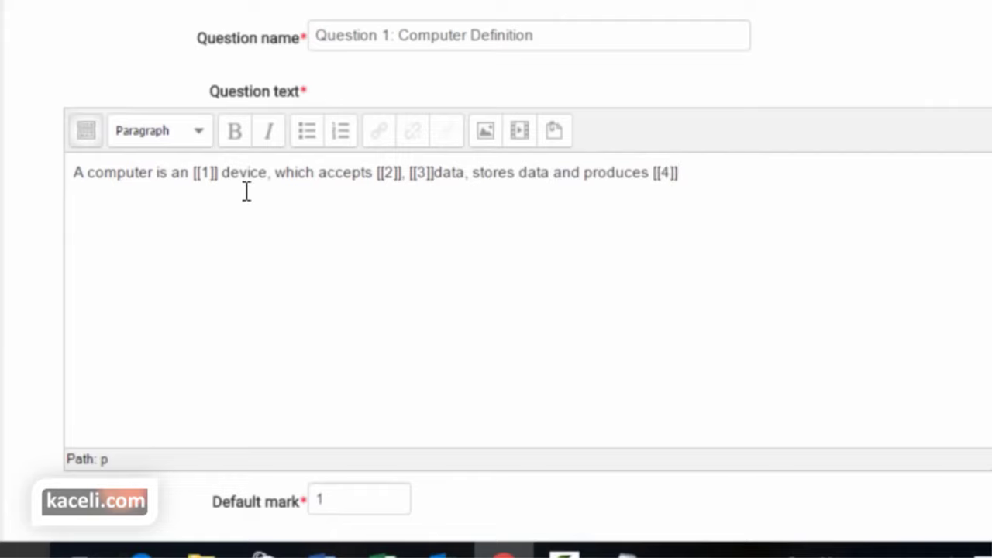
click(494, 177)
click(223, 173)
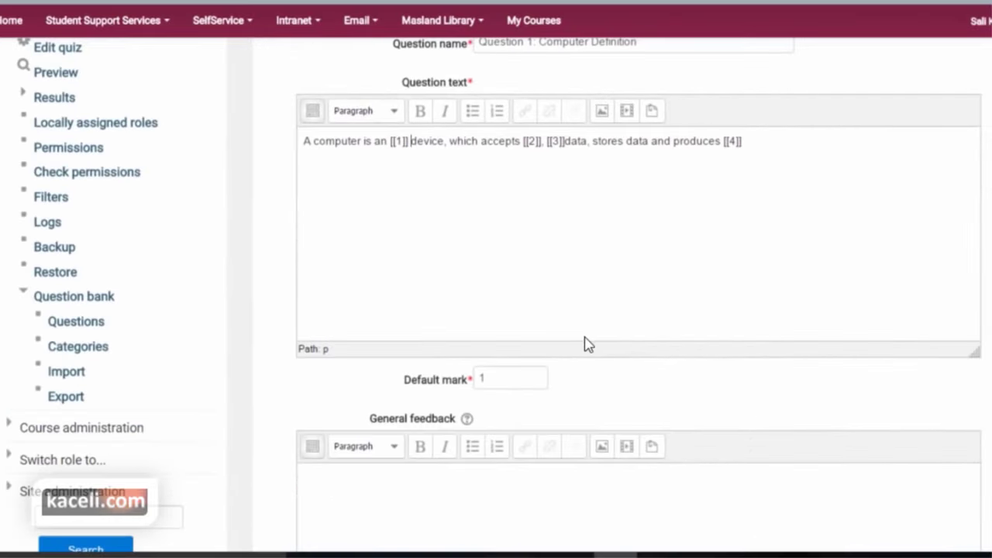
Set the question's default mark to 4 and leave the general feedback empty
scroll(565, 345, down, 2)
click(503, 308)
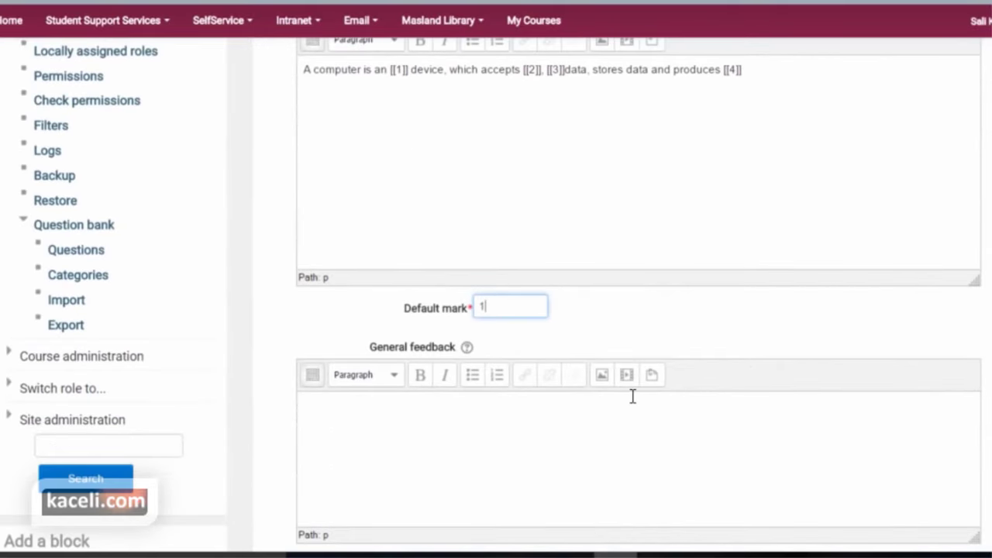
drag(502, 306, 454, 313)
text(4)
scroll(642, 346, down, 1)
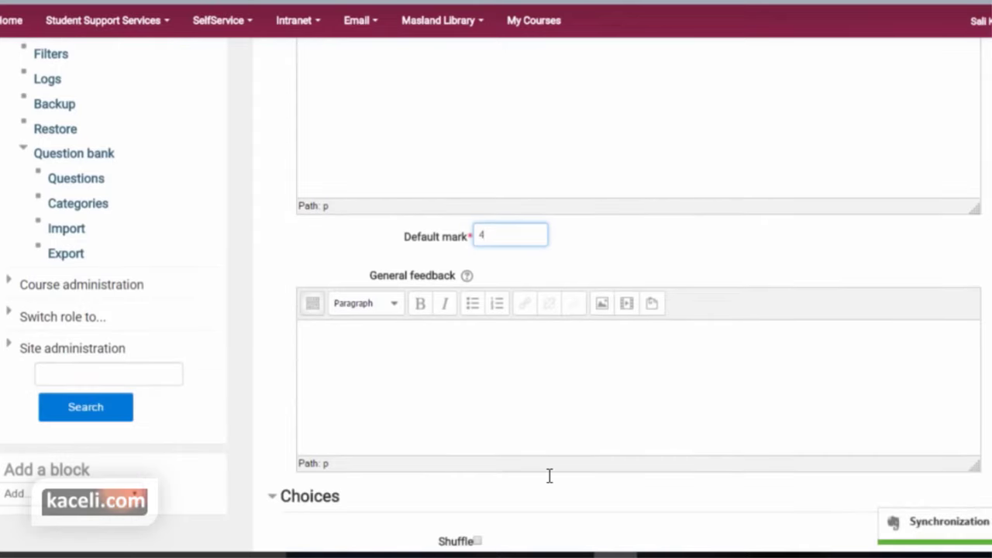
click(426, 368)
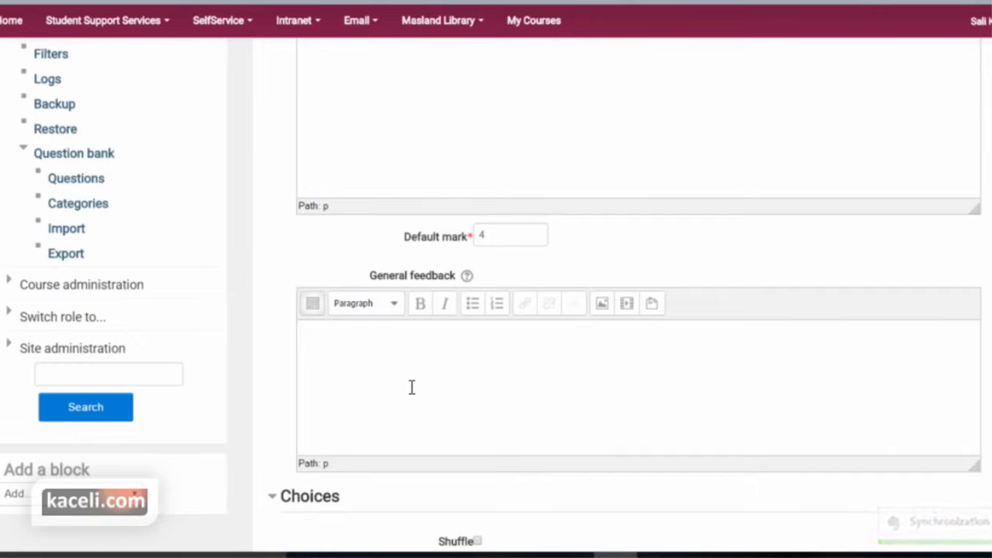
Enable shuffling of the question's answer choices
scroll(419, 391, down, 3)
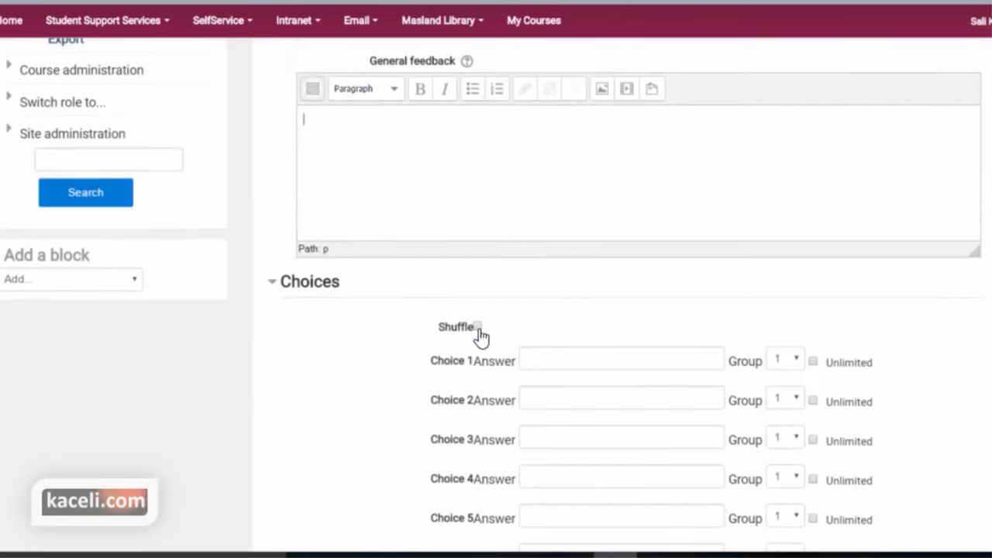
scroll(542, 372, up, 6)
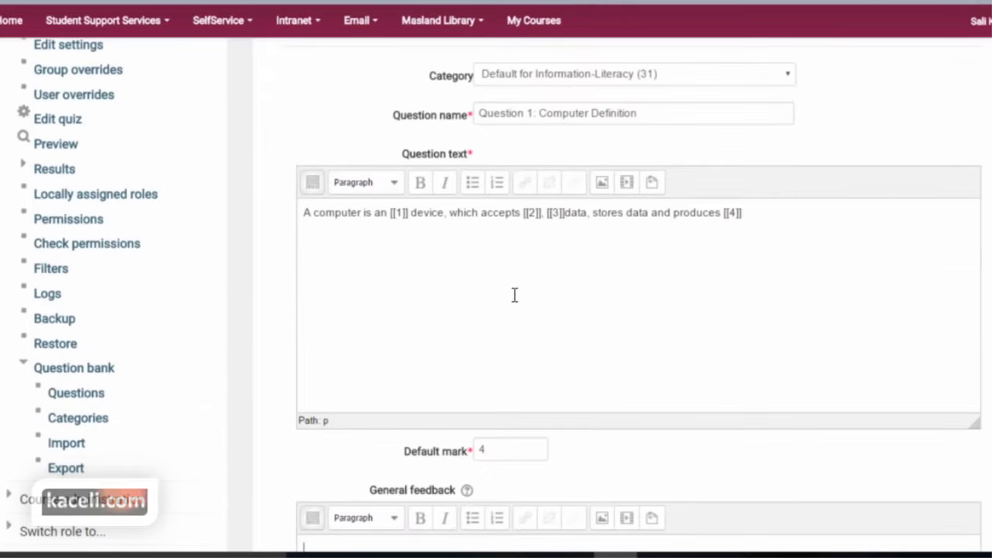
scroll(472, 320, down, 4)
click(477, 468)
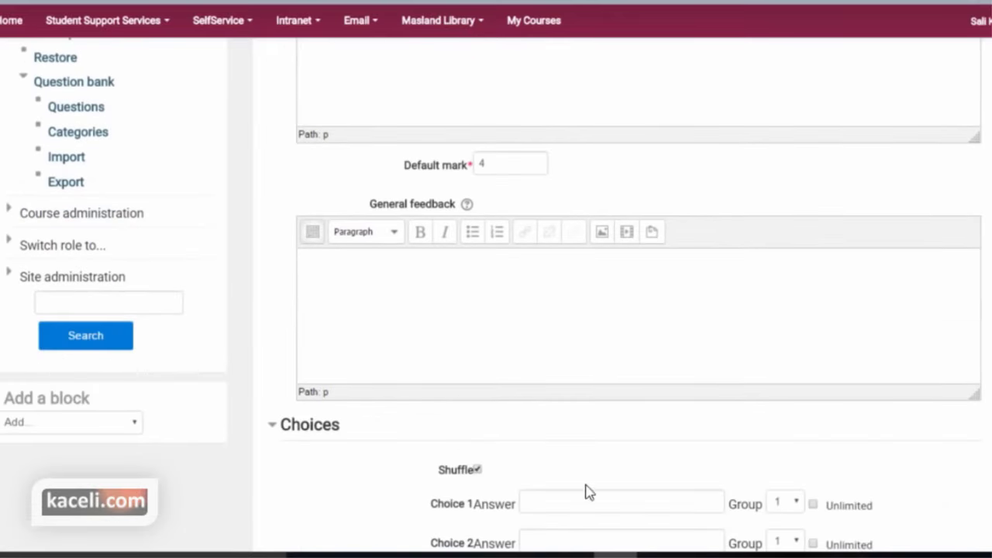
Enter "electronic" as the answer for Choice 1, matching the [[1]] gap in the question text
scroll(581, 488, down, 1)
click(548, 442)
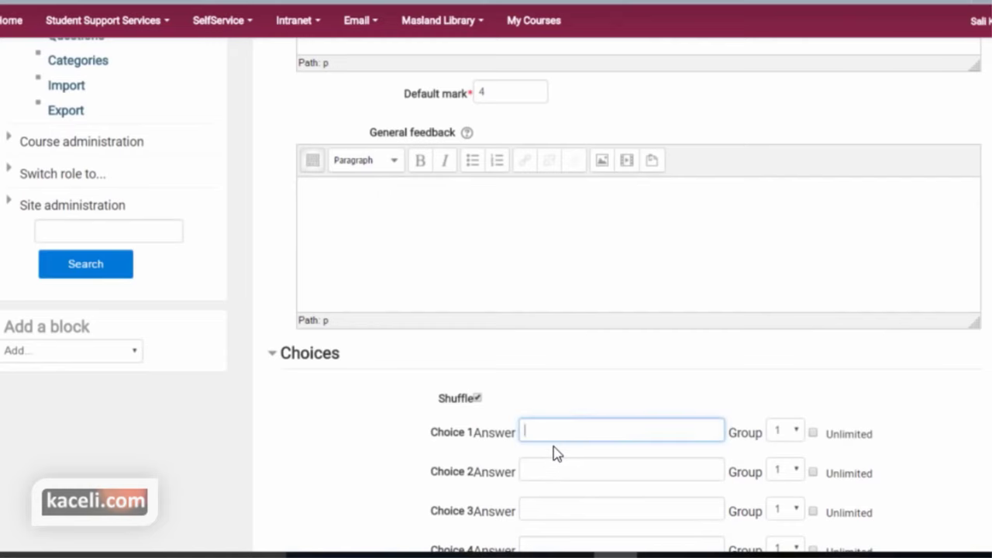
scroll(613, 453, up, 3)
scroll(597, 403, up, 1)
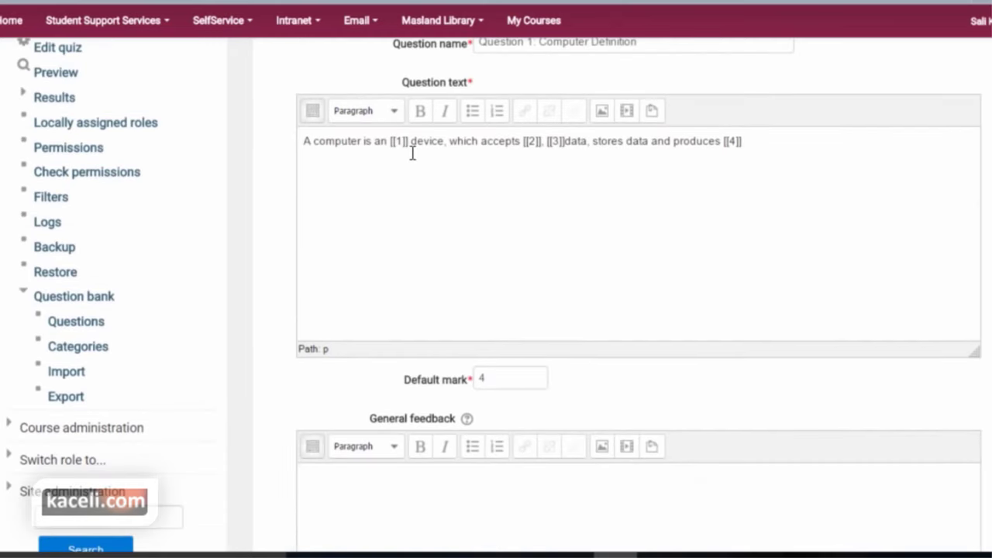
scroll(606, 306, down, 3)
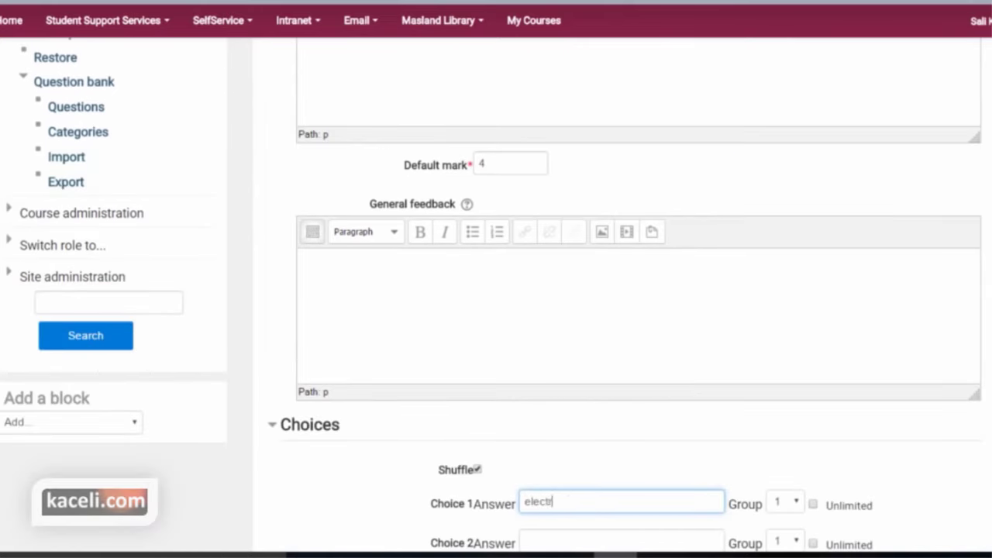
text(electronic)
Enter "input" as the answer for Choice 2 and "process" as the answer for Choice 3
scroll(561, 383, down, 2)
key(Tab)
scroll(560, 383, up, 4)
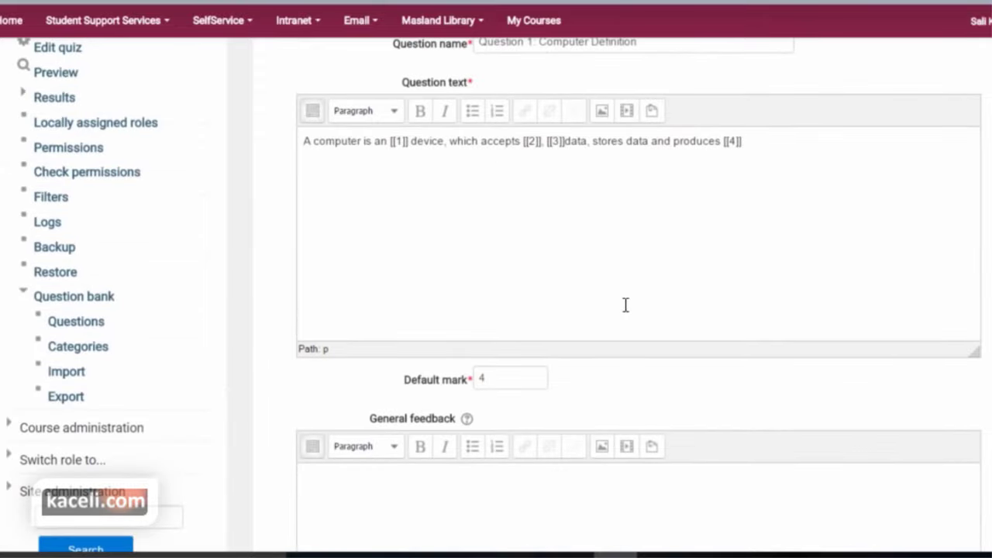
scroll(625, 305, down, 5)
scroll(612, 361, up, 3)
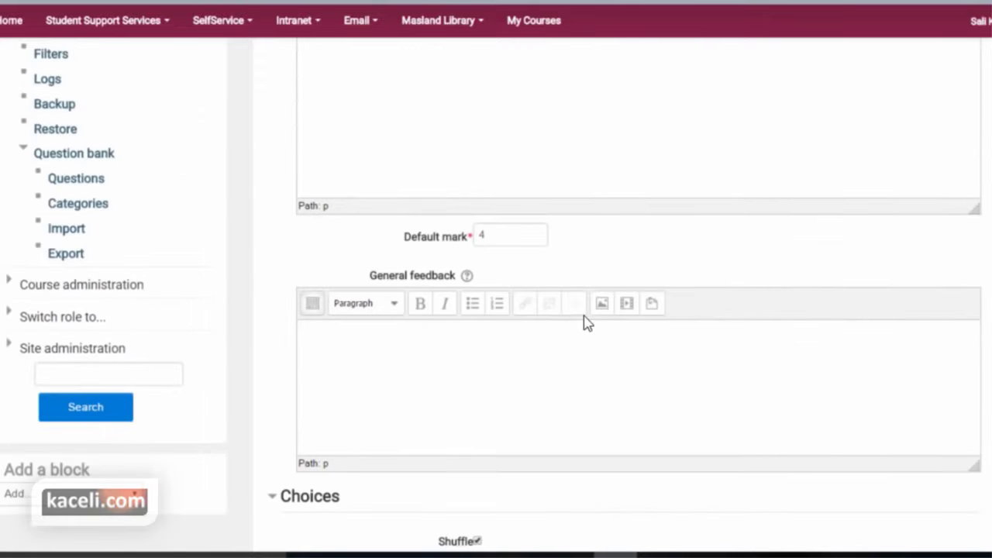
scroll(587, 323, up, 2)
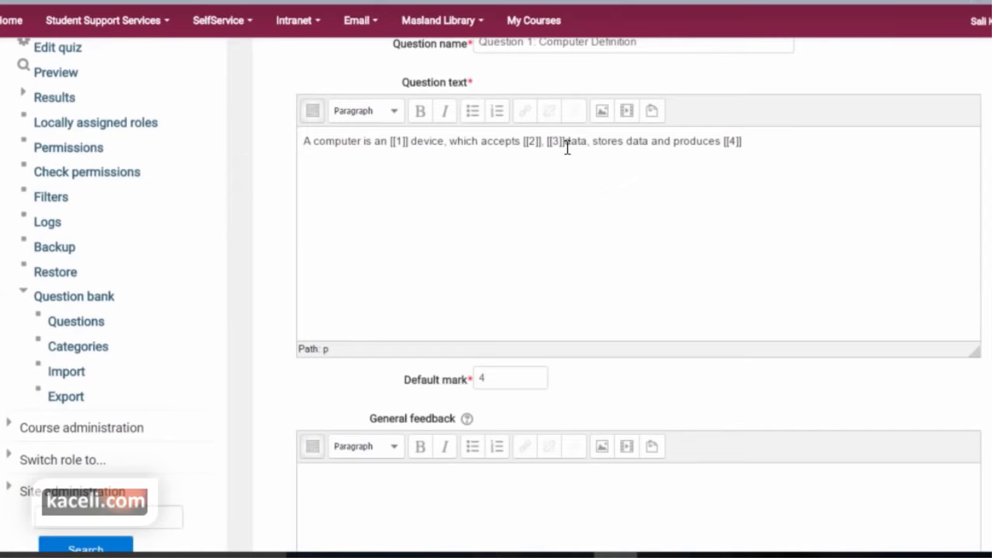
scroll(582, 310, down, 4)
click(570, 508)
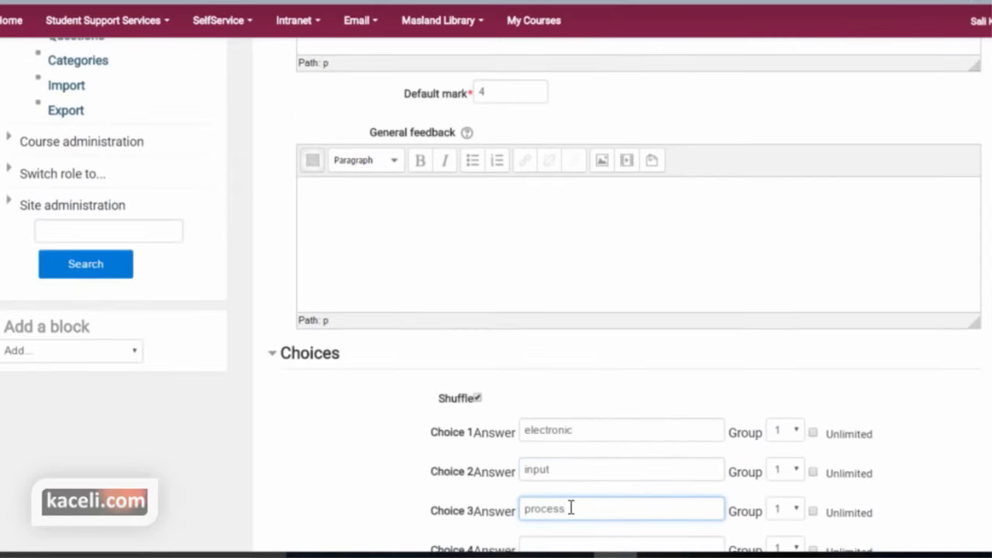
Enter "output" as the answer for Choice 4, matching the [[4]] gap in the question text
scroll(611, 294, up, 6)
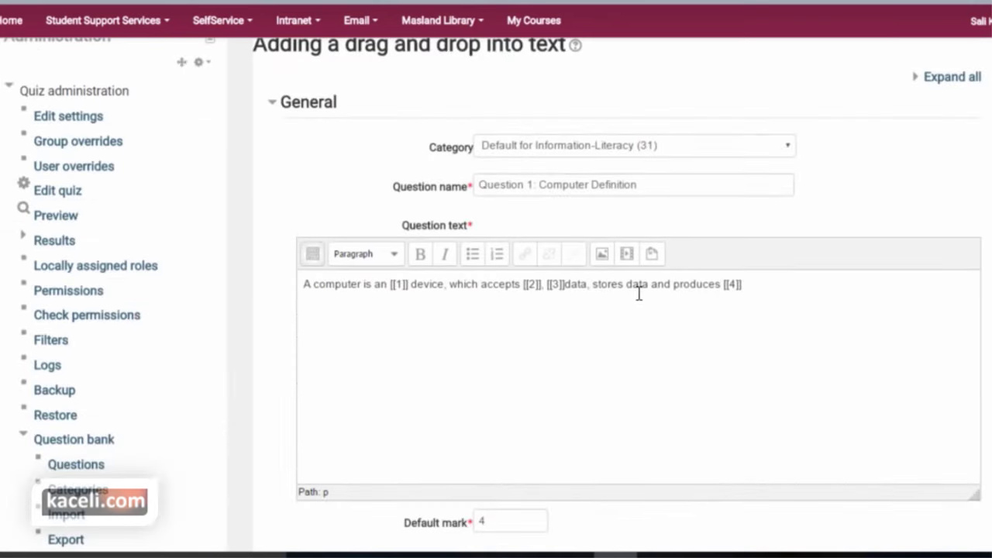
scroll(643, 372, down, 8)
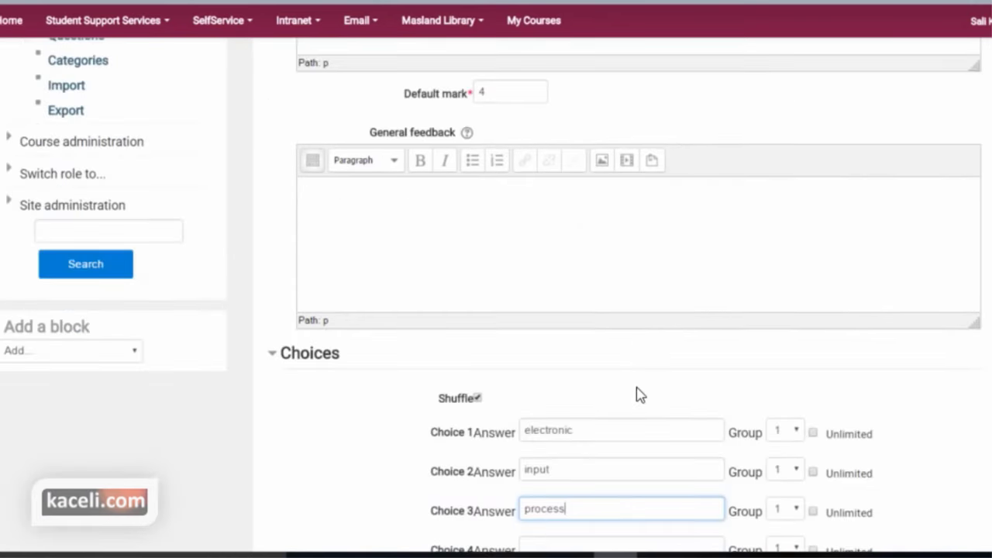
click(555, 410)
text(output)
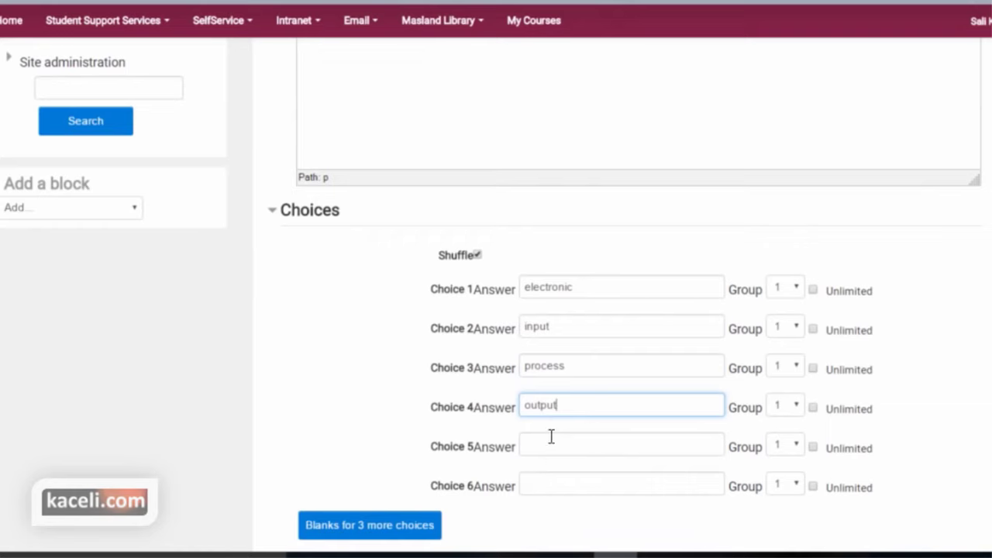
Check the answer choices and their group and Unlimited settings against the numbered gaps in the question text
scroll(449, 208, up, 7)
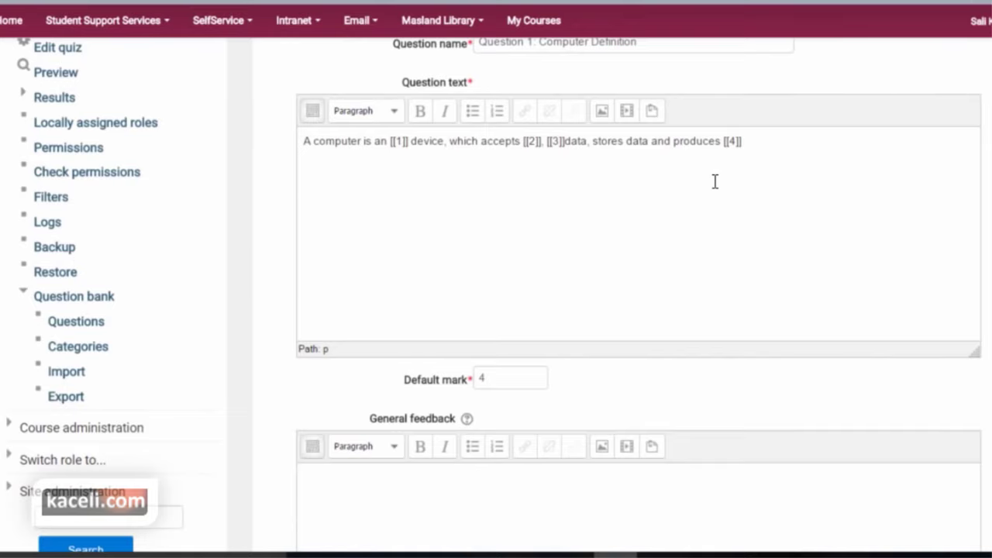
scroll(724, 173, down, 7)
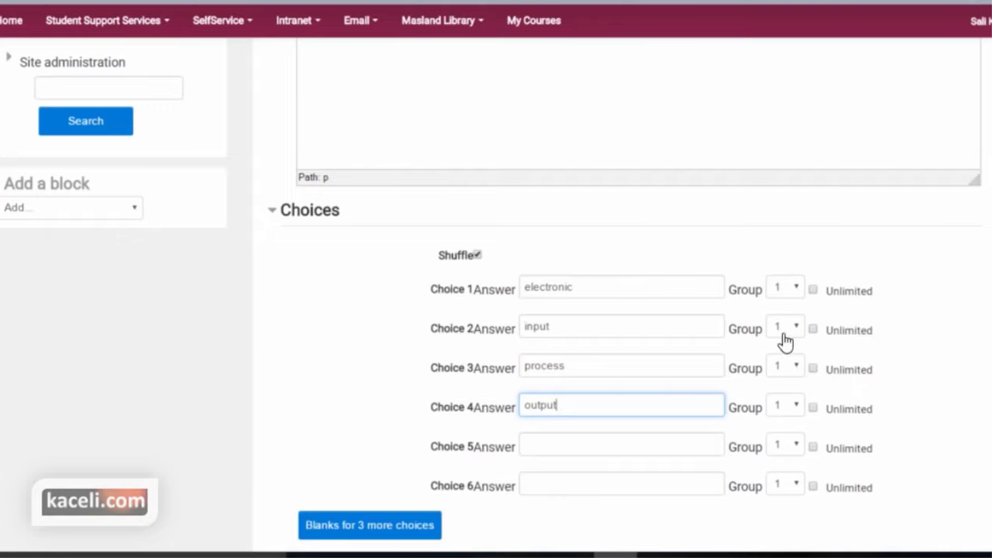
click(593, 289)
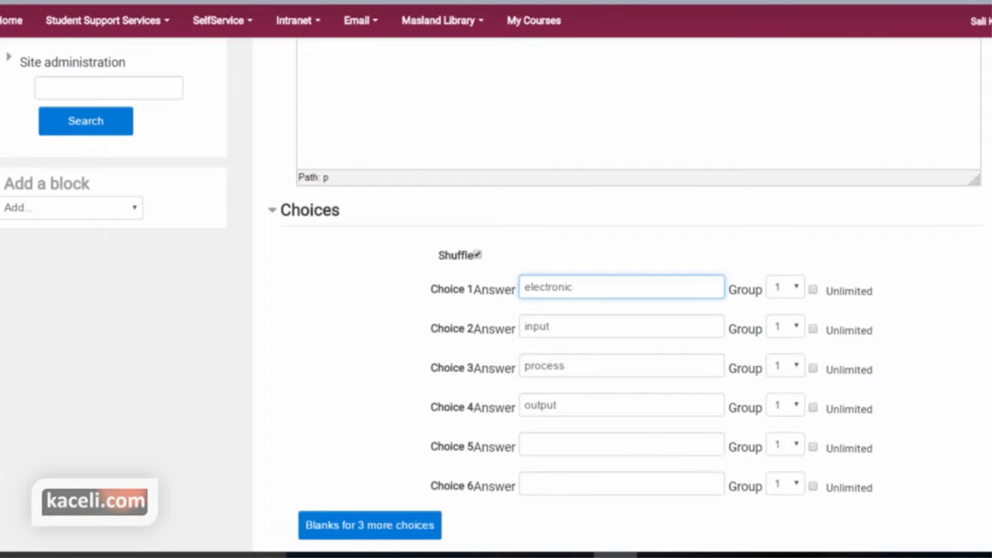
click(779, 329)
click(949, 327)
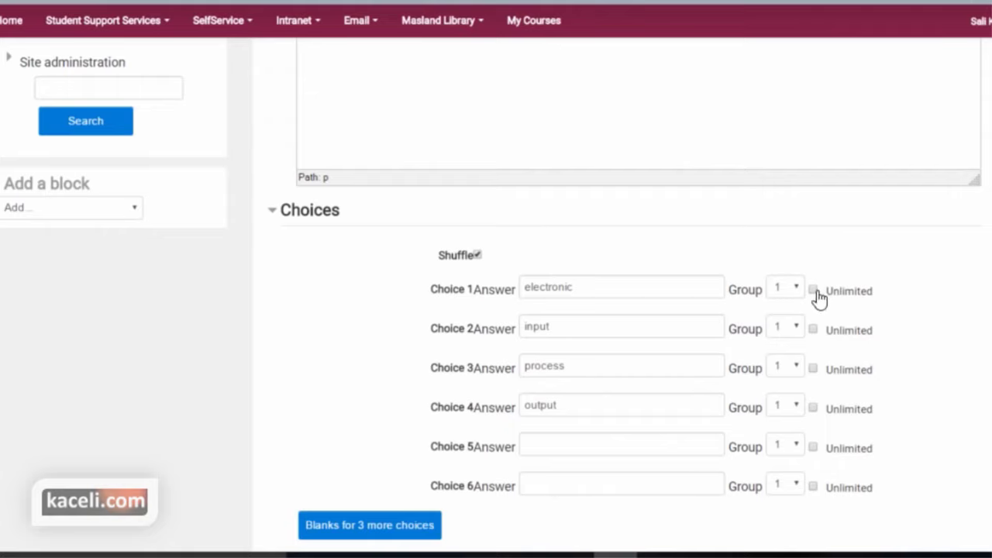
scroll(776, 345, up, 1)
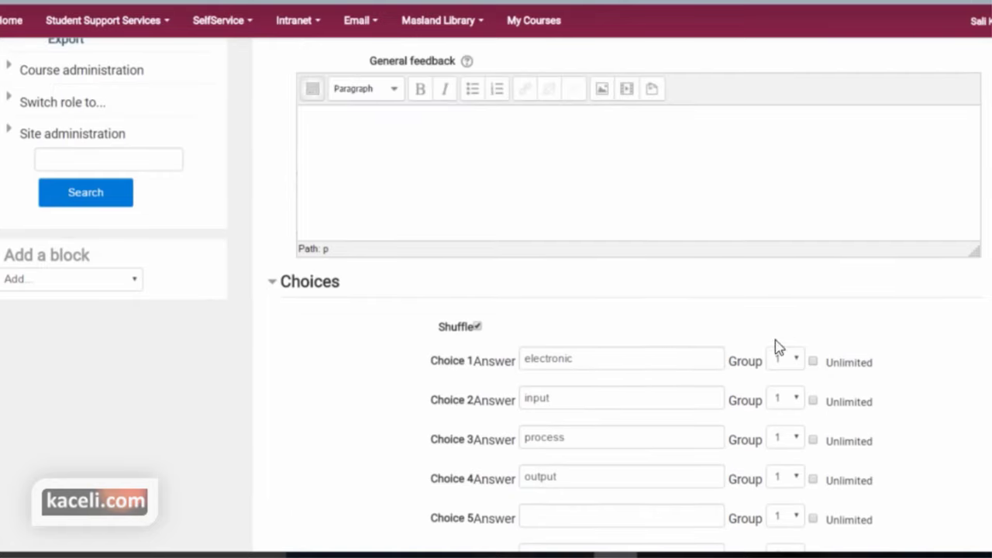
double_click(549, 398)
scroll(489, 365, up, 5)
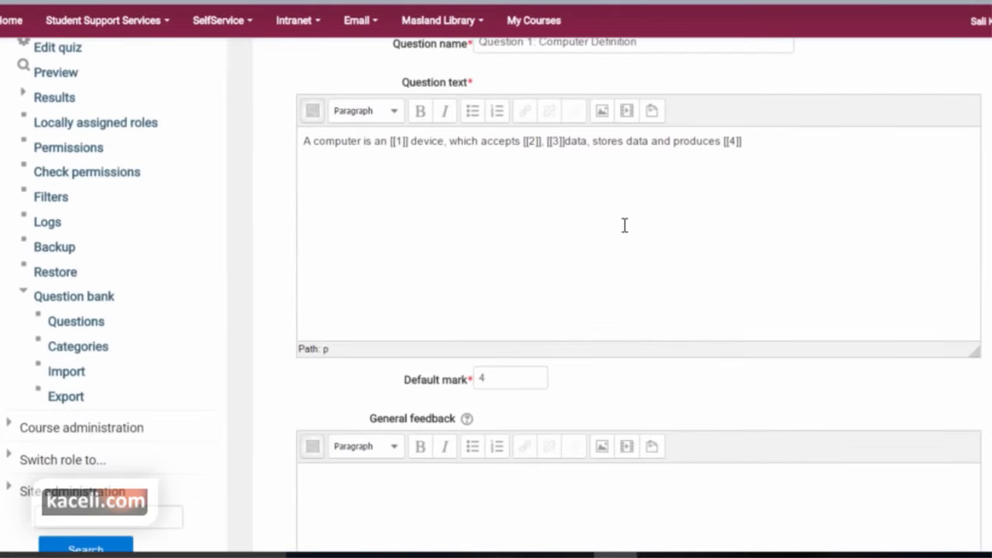
Review the question's Combined feedback and Multiple tries settings, and save the drag-and-drop question to the quiz
scroll(624, 224, down, 9)
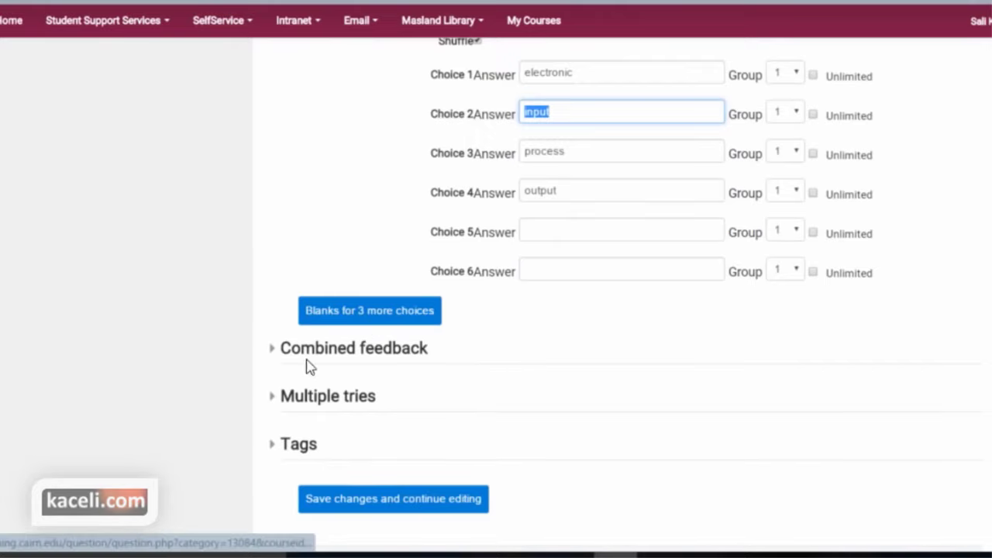
click(403, 349)
scroll(416, 450, down, 2)
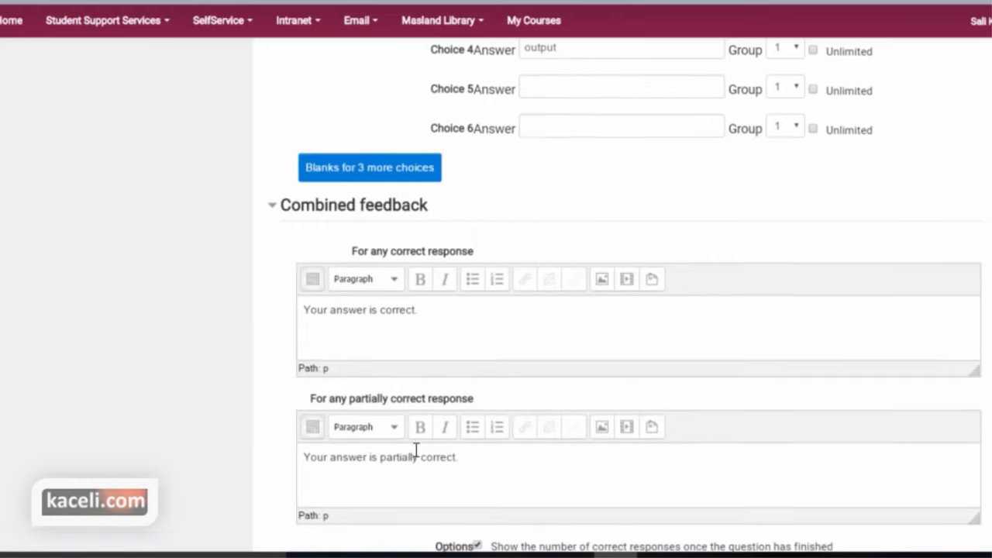
scroll(416, 451, down, 1)
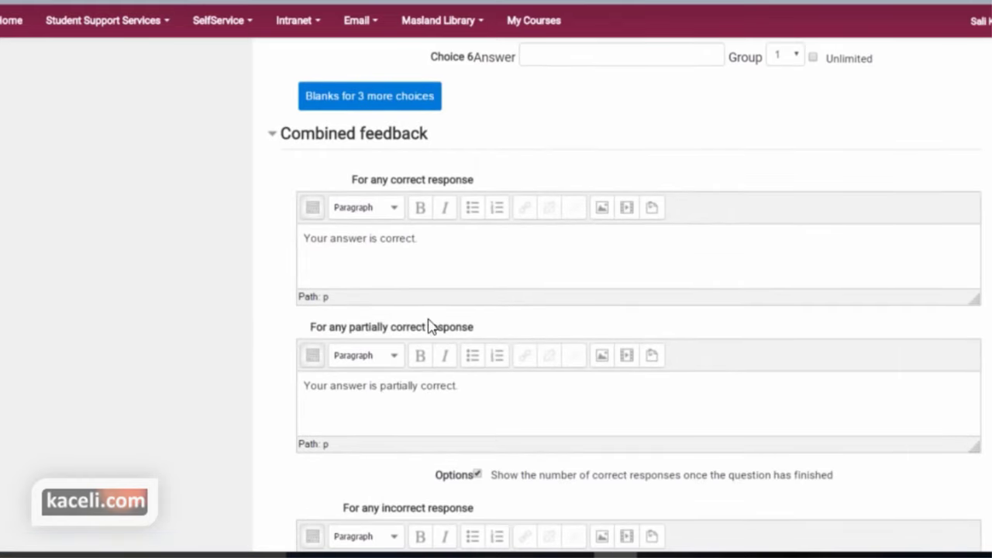
scroll(483, 379, down, 5)
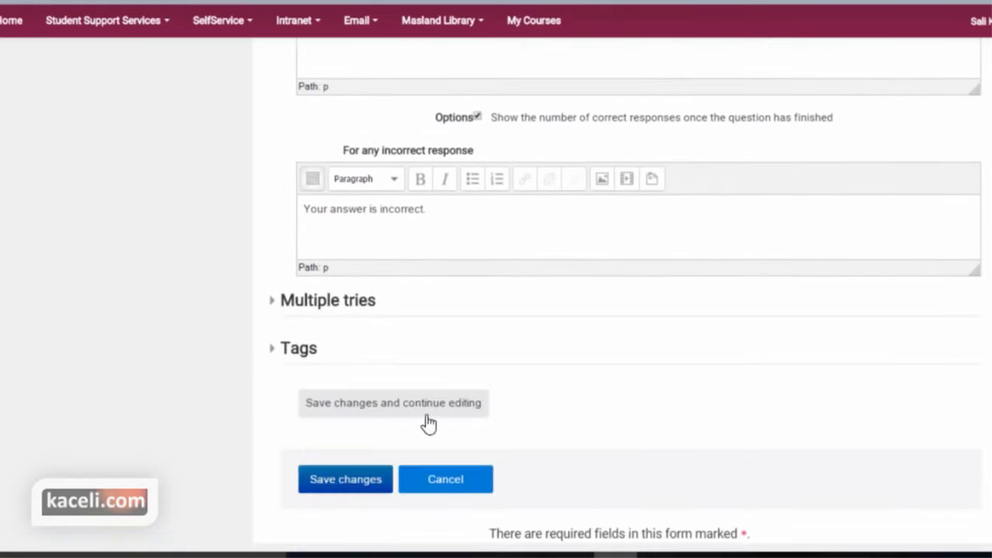
click(305, 306)
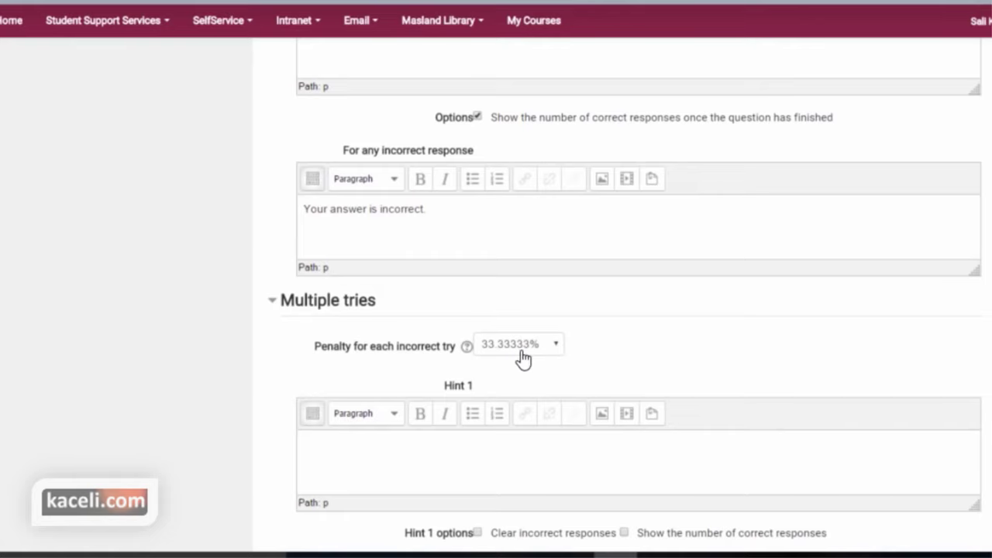
scroll(678, 355, down, 3)
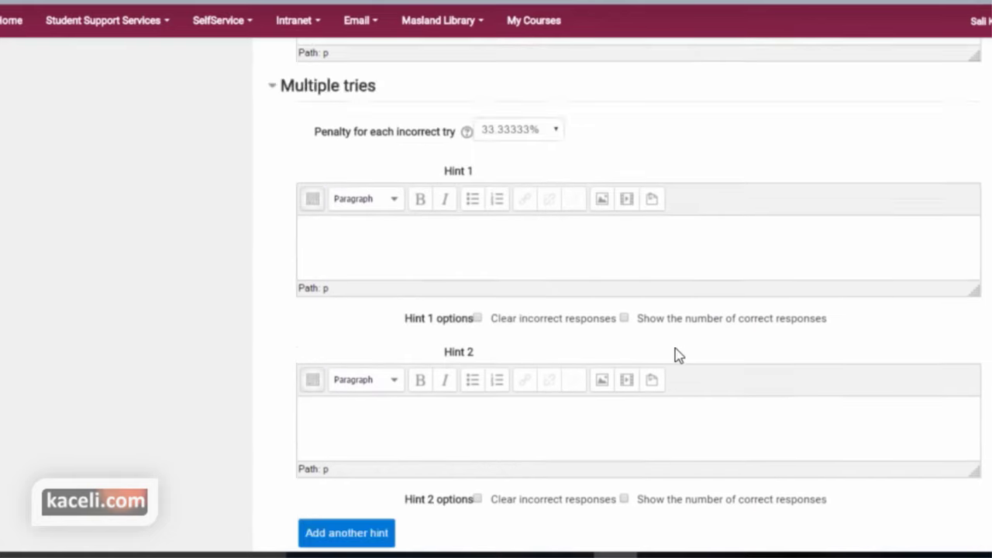
scroll(537, 361, down, 4)
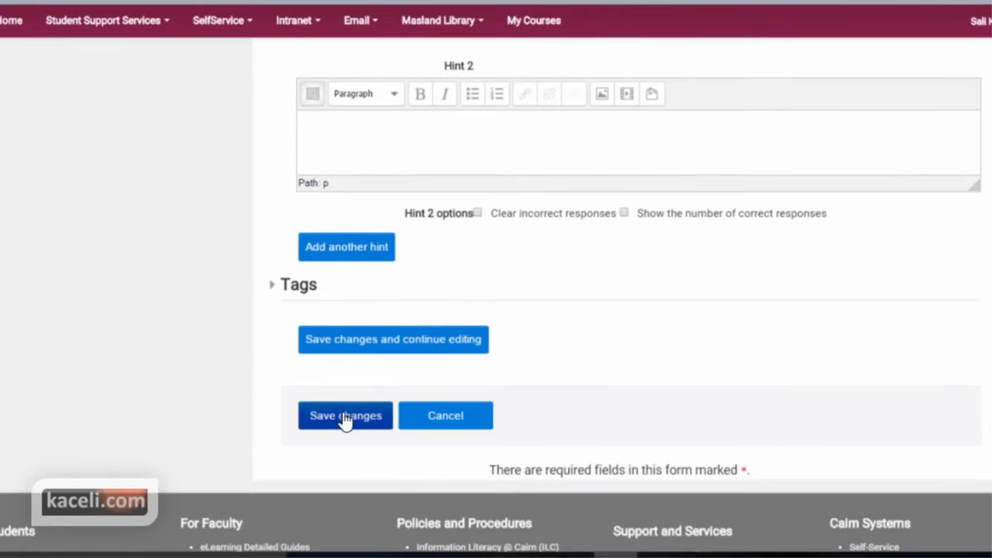
click(346, 417)
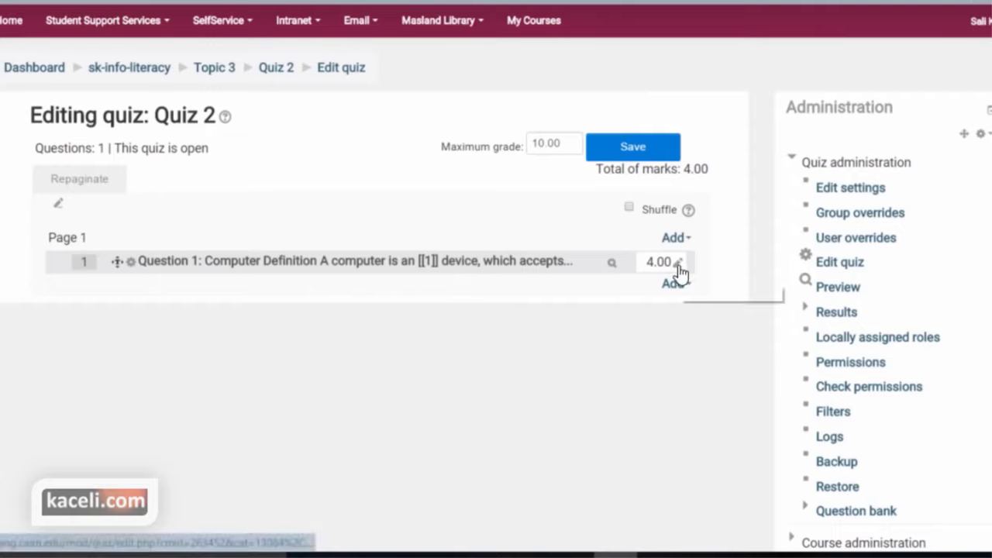
Set Quiz 2's maximum grade to 100
double_click(571, 146)
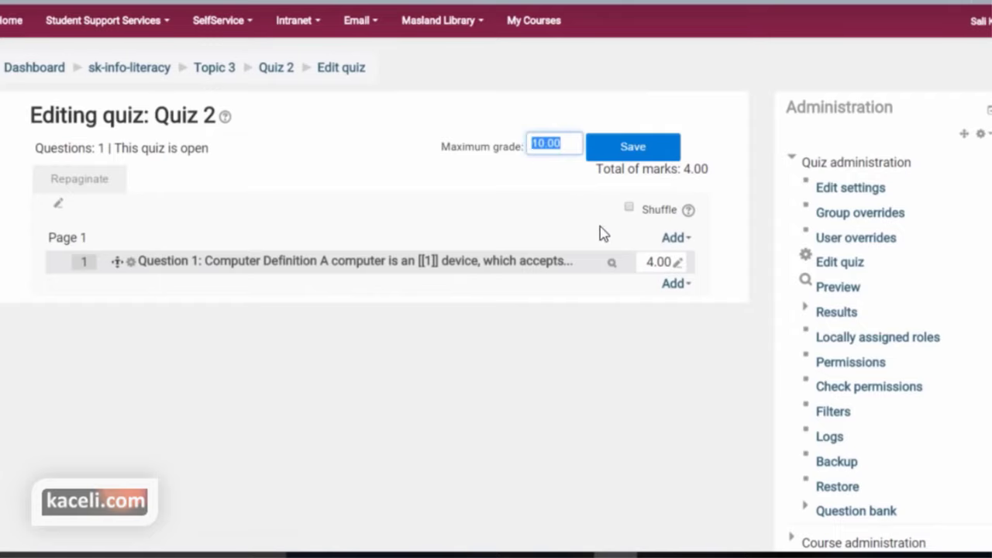
text(1)
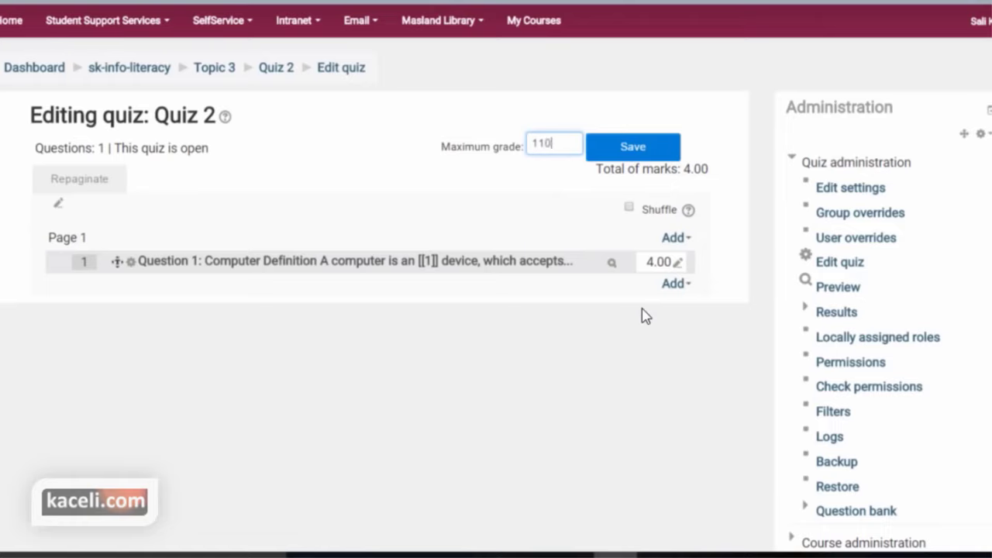
text(00)
click(643, 315)
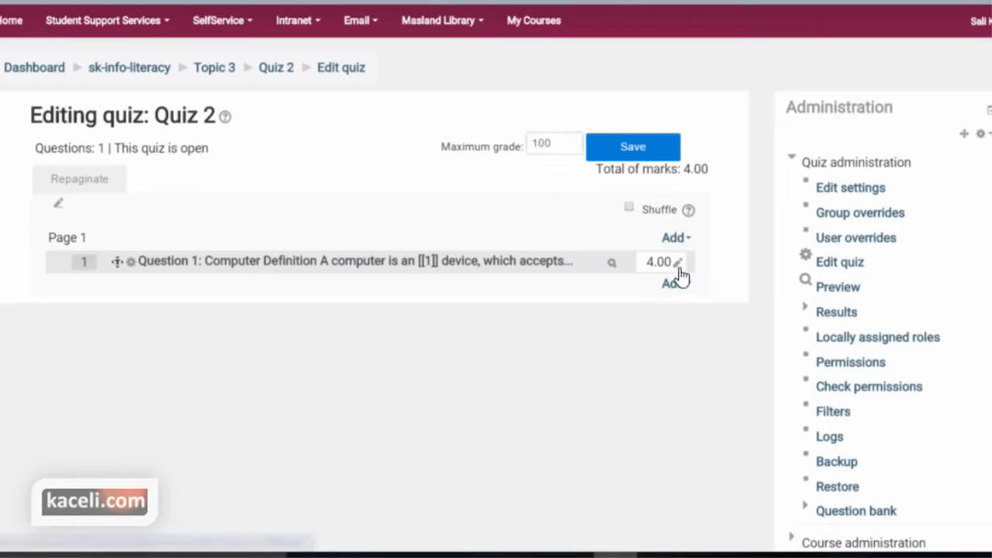
click(677, 263)
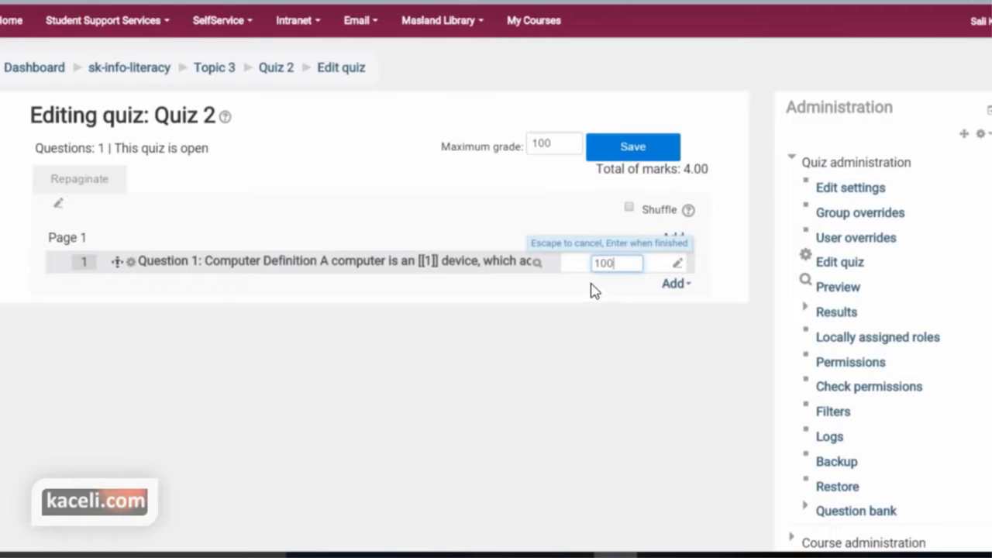
key(Escape)
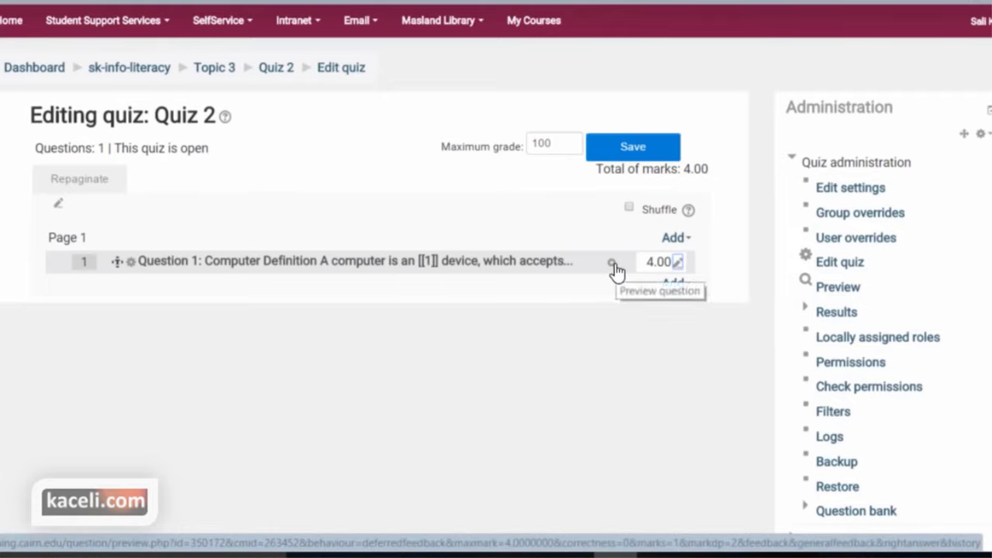
Preview the quiz and fill the gaps in order with "electronic", "input", "process" and "output"
click(839, 291)
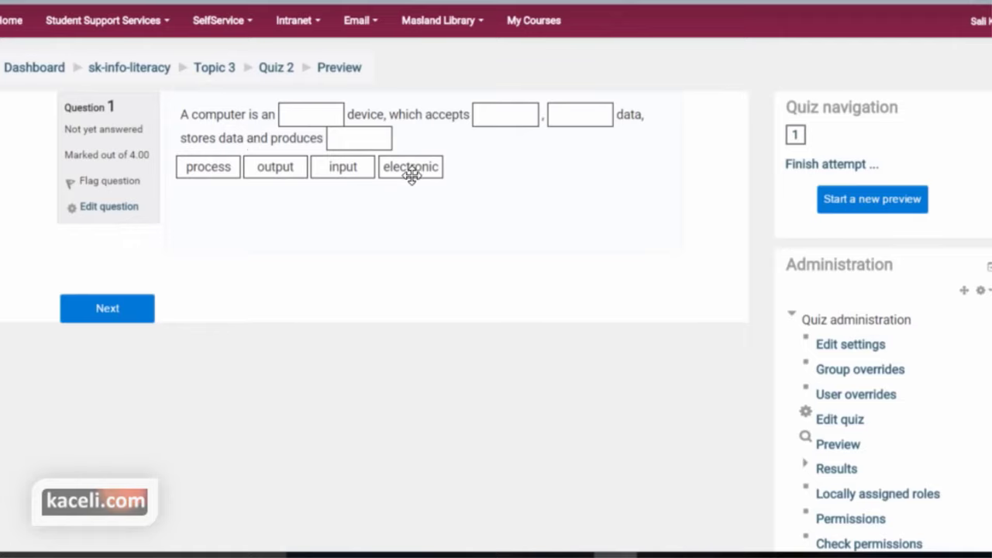
drag(410, 166, 317, 122)
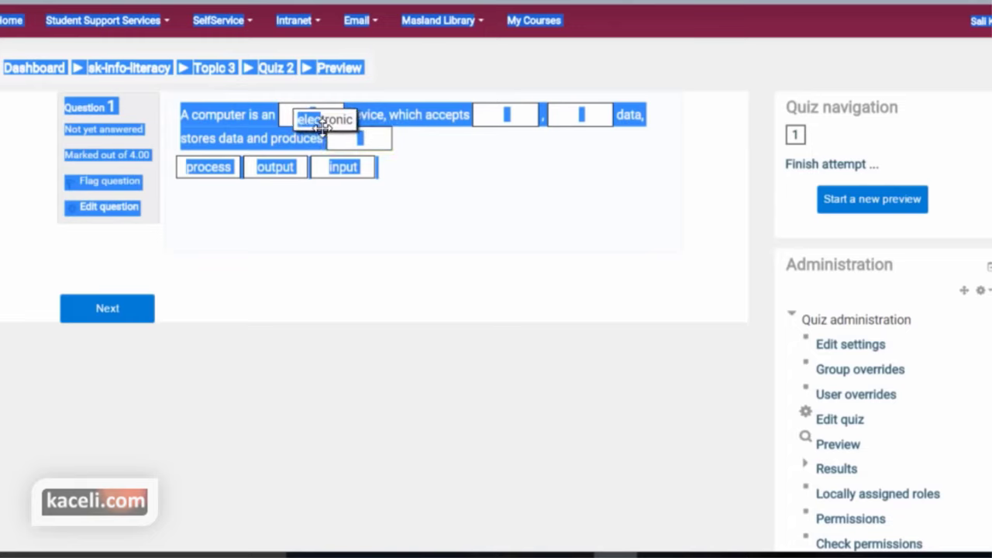
click(451, 212)
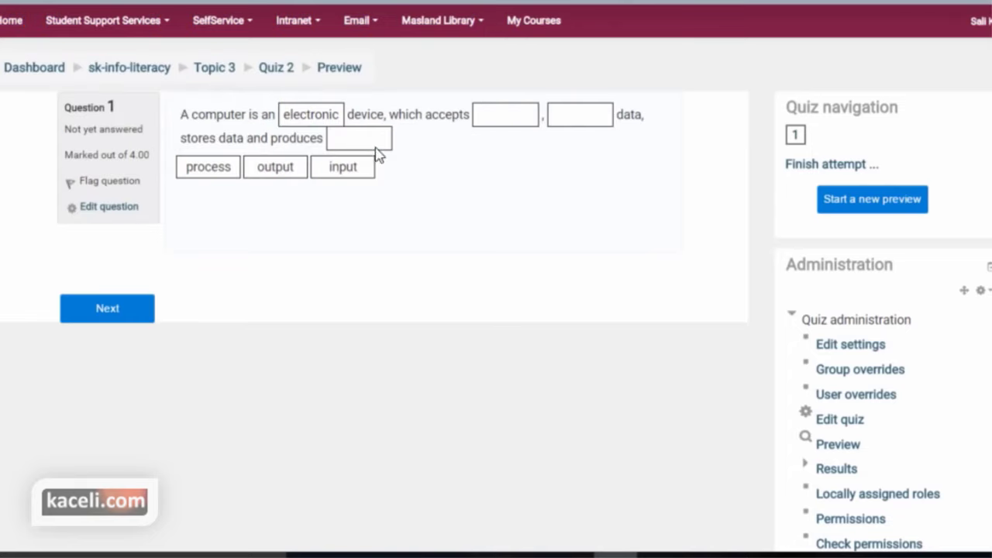
drag(341, 168, 500, 130)
drag(208, 166, 598, 127)
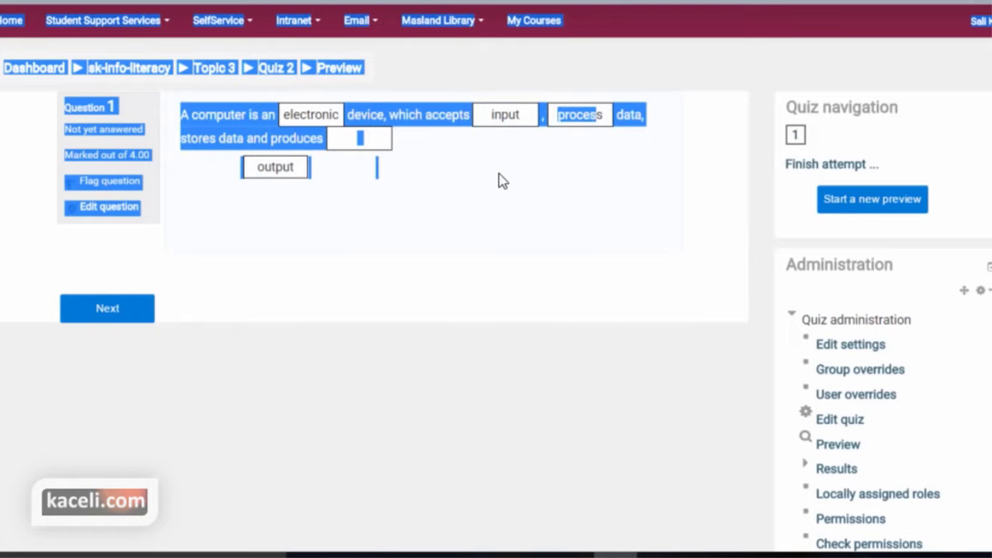
click(424, 119)
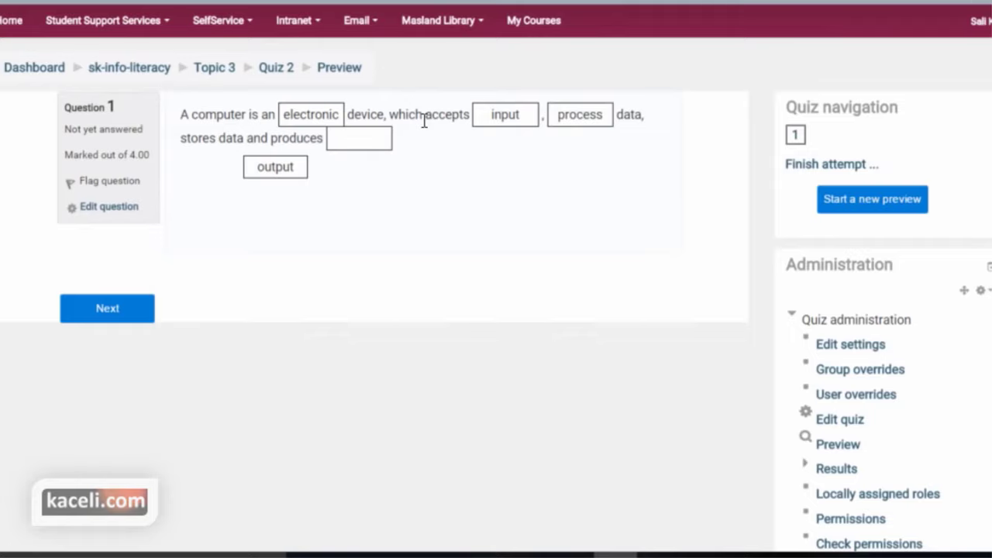
drag(277, 166, 359, 138)
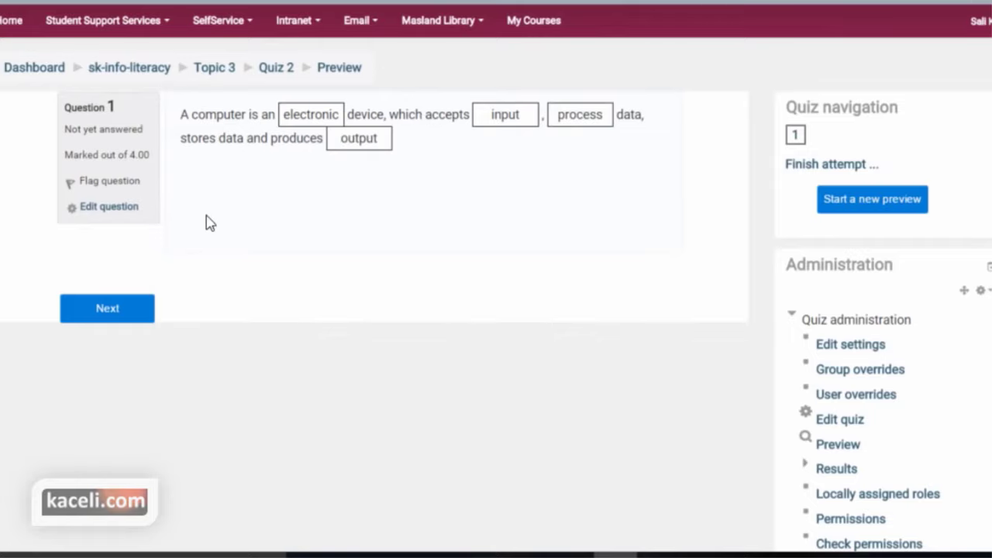
Submit the preview attempt and finish the review of its graded answers
click(114, 317)
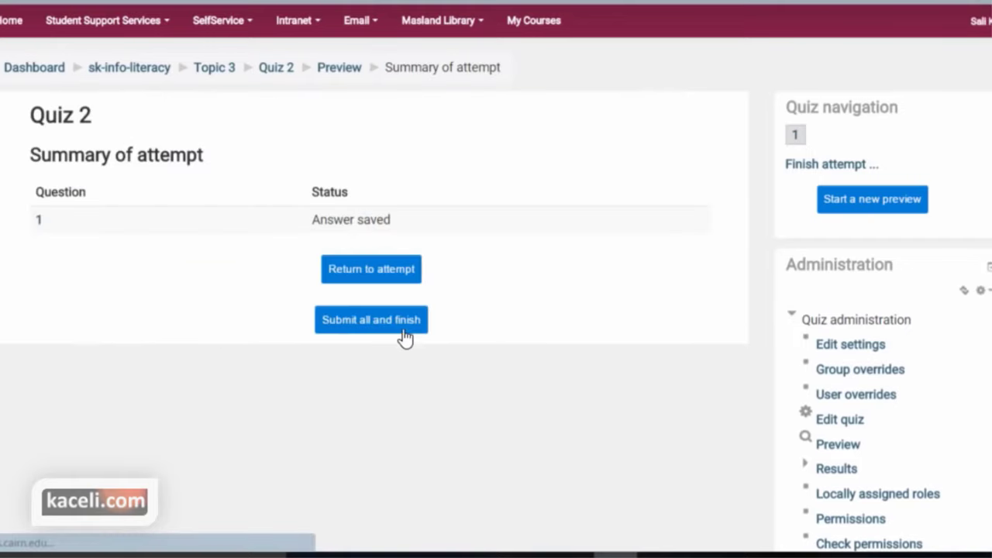
click(402, 335)
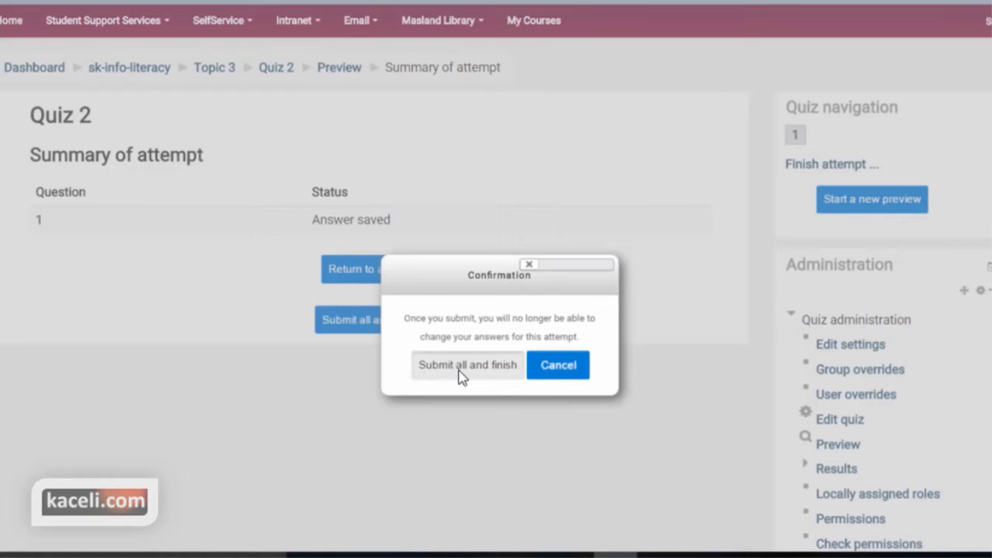
click(460, 371)
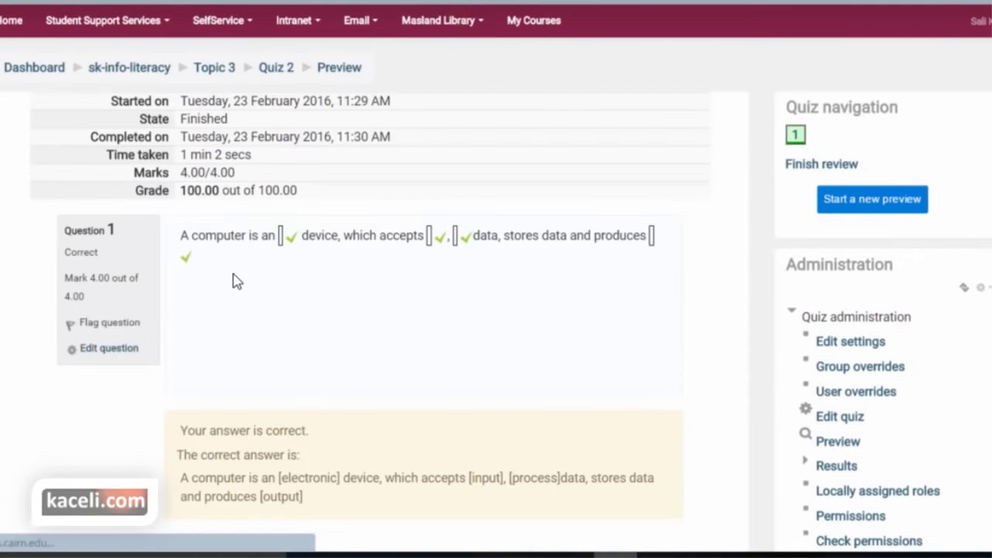
scroll(318, 264, down, 2)
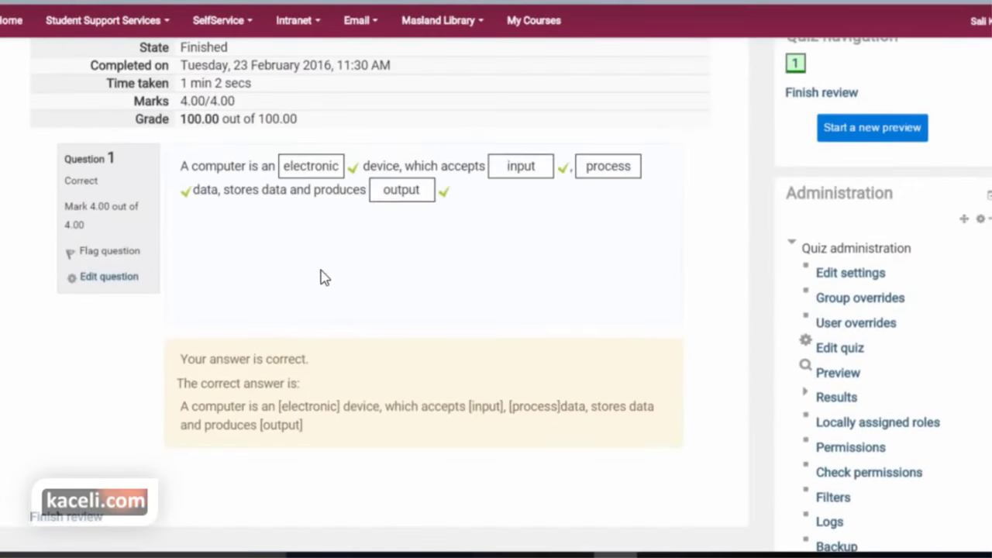
click(70, 517)
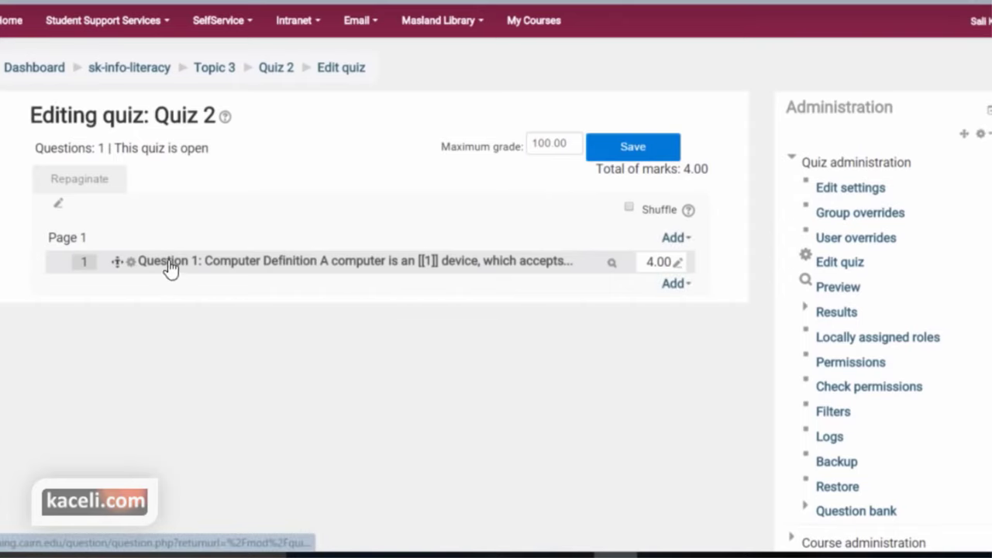
Edit the computer definition question to add "store" as Choice 5 and "print" as Choice 6
click(124, 266)
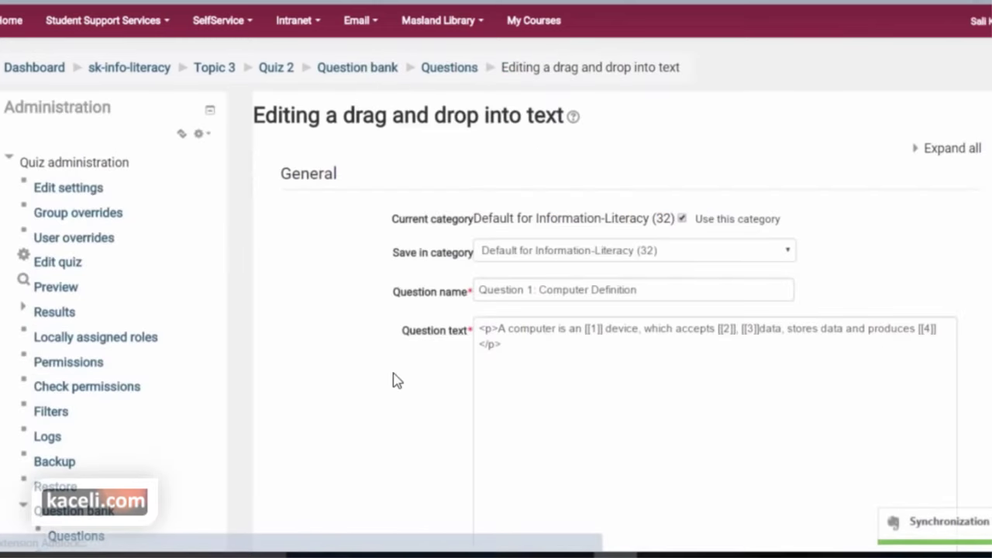
scroll(397, 379, down, 1)
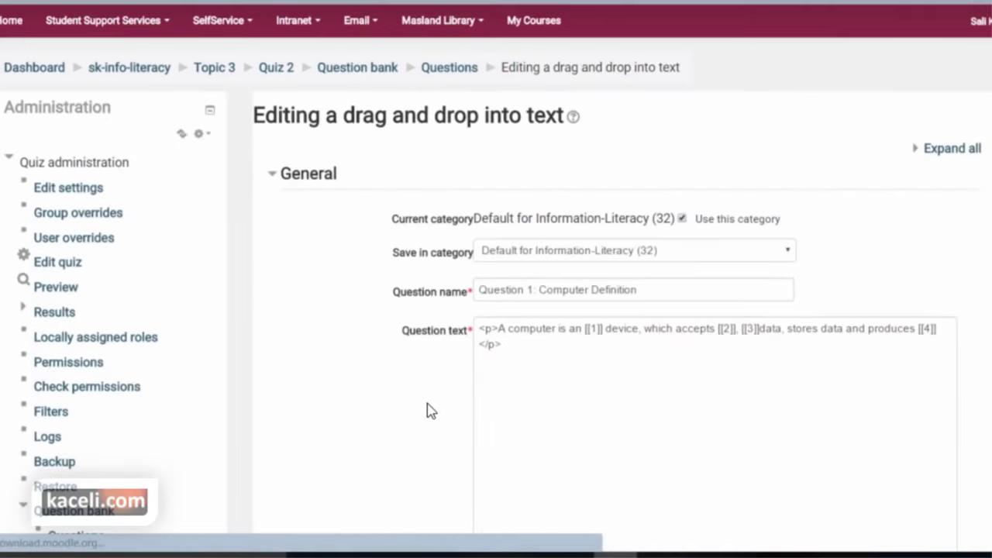
scroll(427, 410, down, 5)
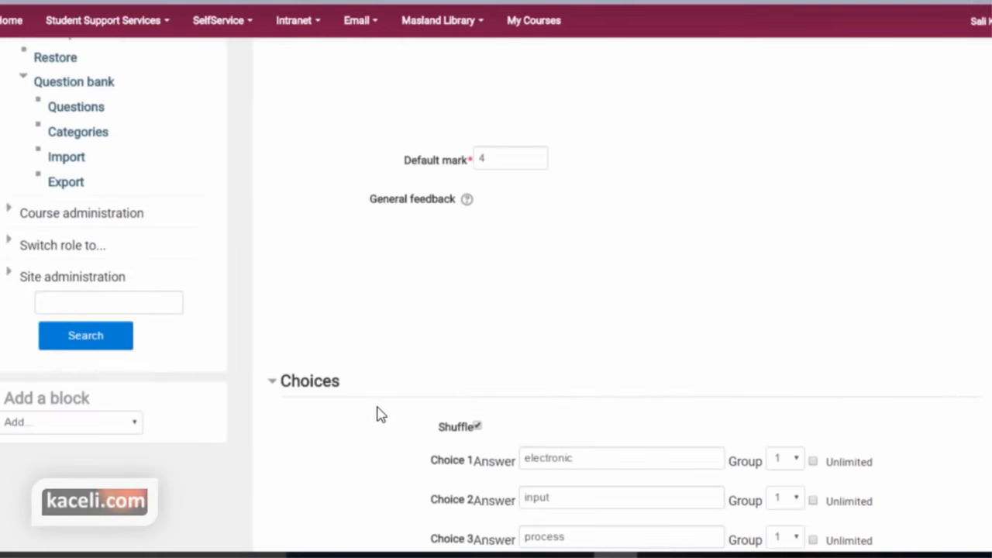
scroll(380, 413, down, 4)
click(576, 270)
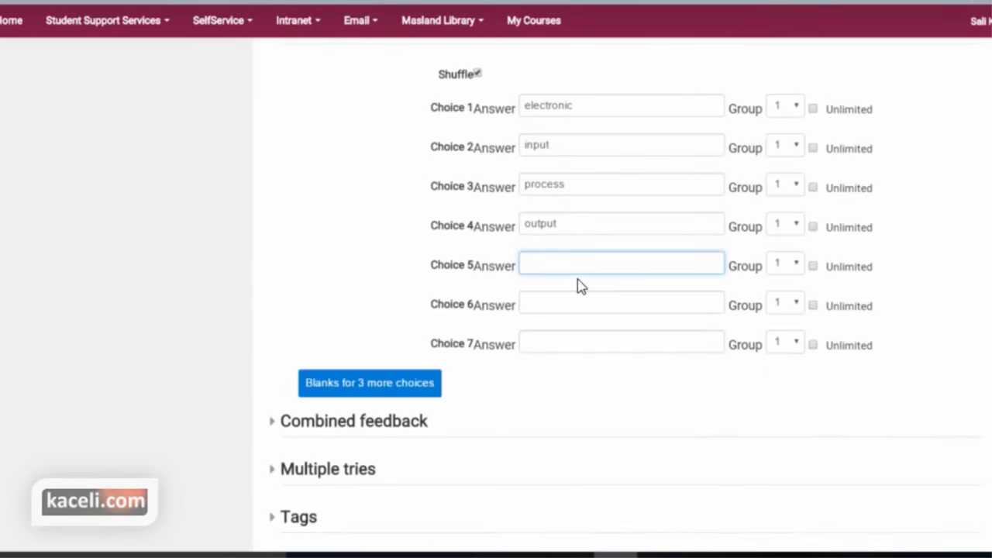
text(store)
click(550, 302)
text(print)
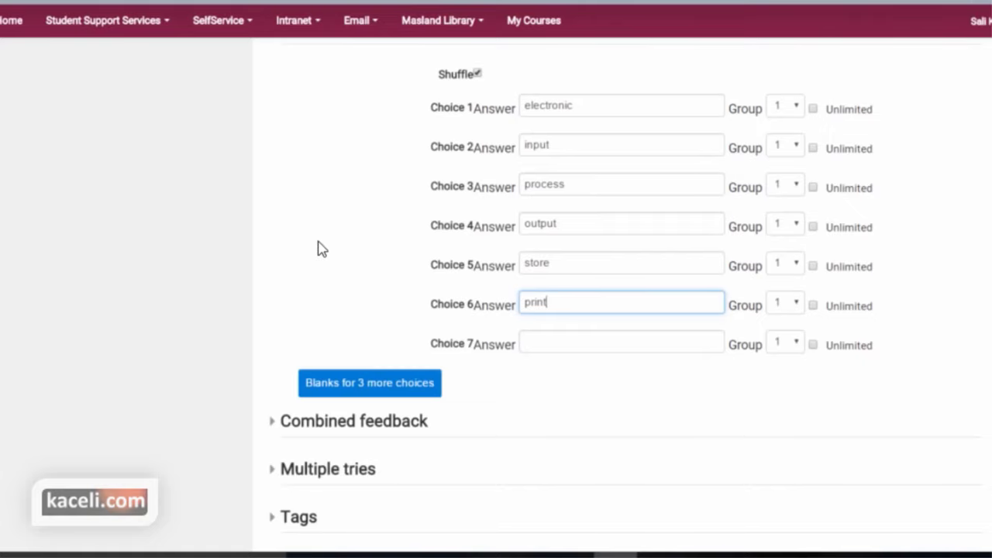
Save the changes to the computer definition question
scroll(542, 509, down, 4)
click(350, 425)
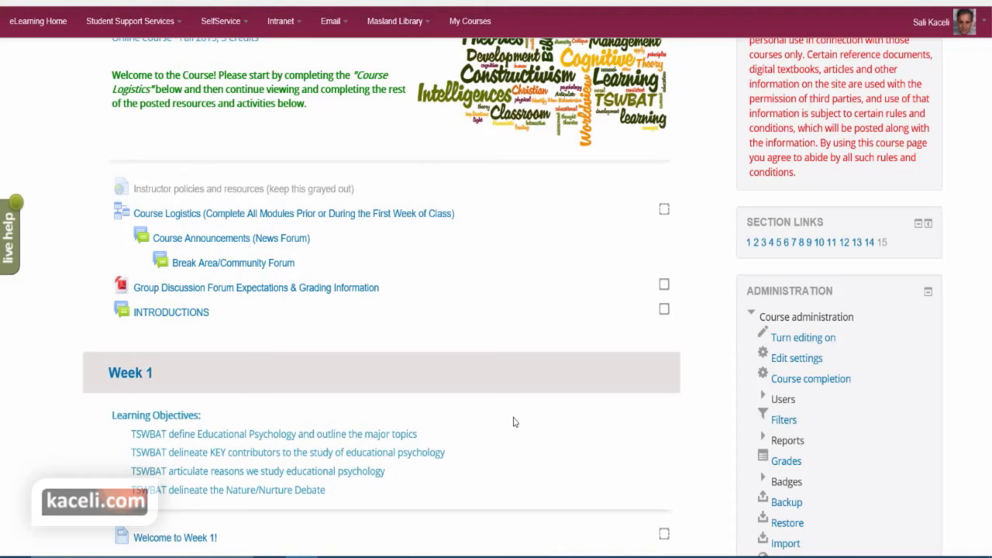
Open the Week 14 lesson "14.2 Multiple Intelligences and Learning Styles" in the educational psychology course
scroll(513, 421, down, 15)
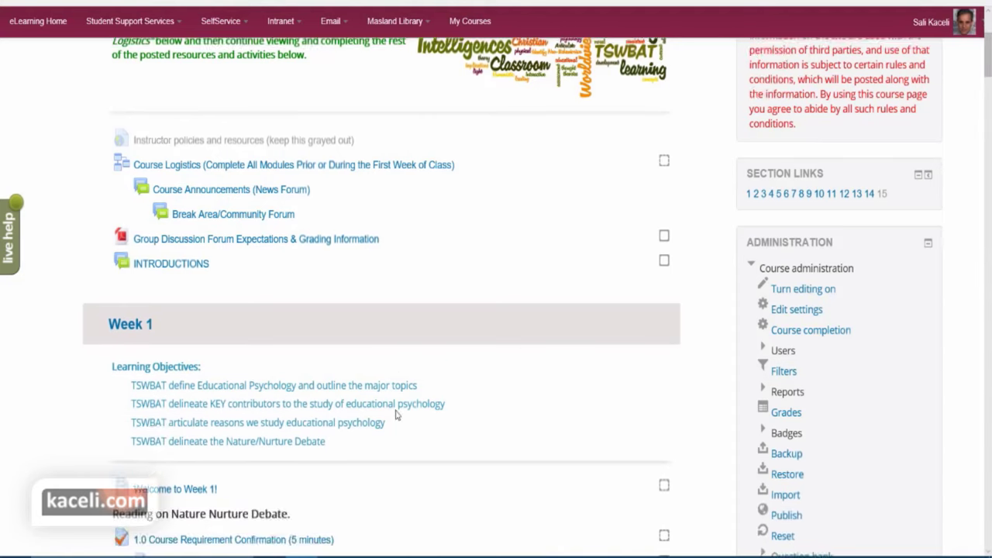
scroll(489, 420, down, 20)
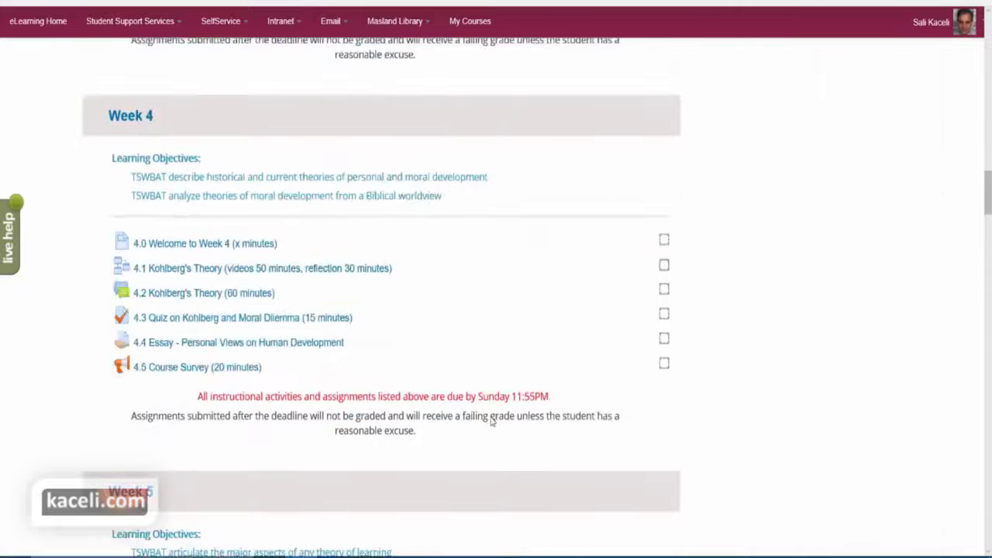
scroll(506, 420, down, 15)
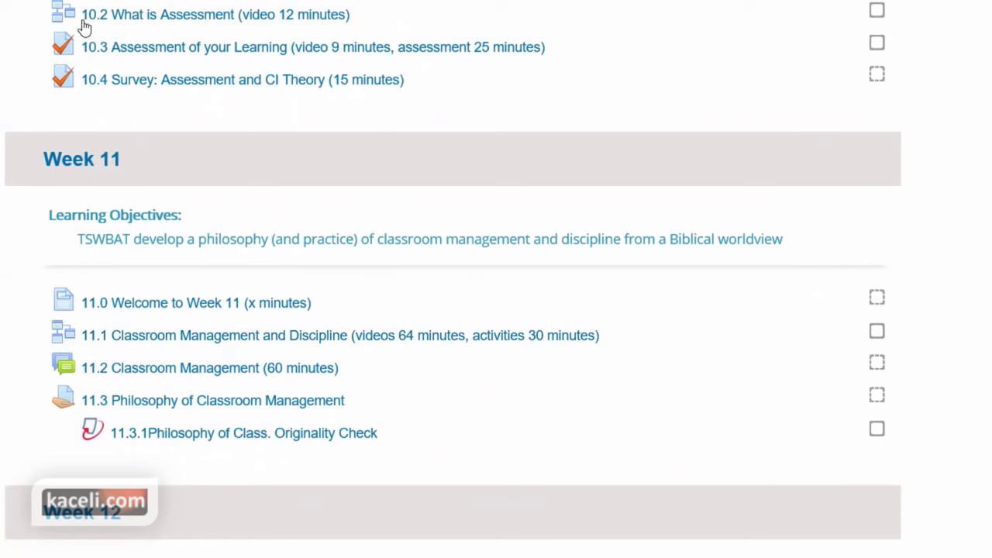
scroll(545, 277, down, 12)
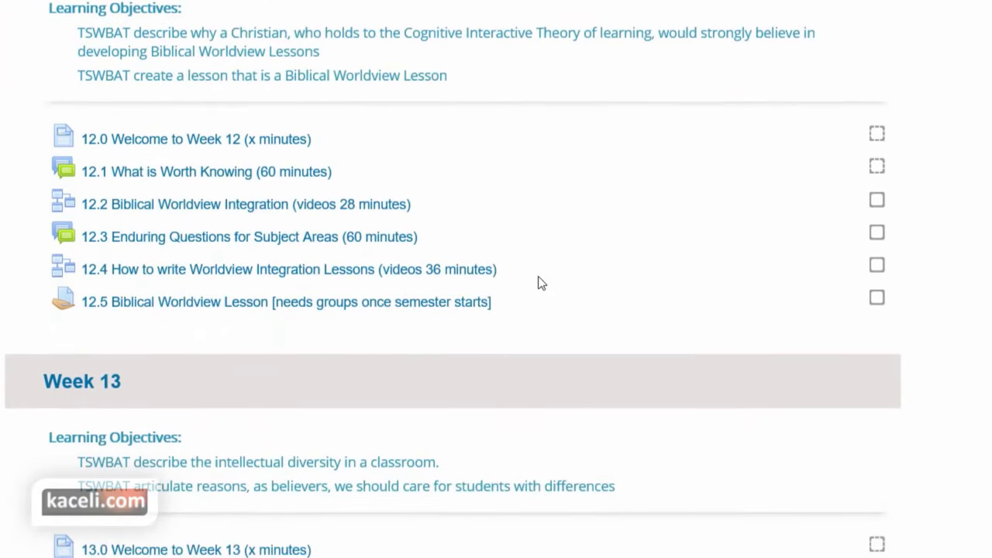
scroll(541, 279, down, 5)
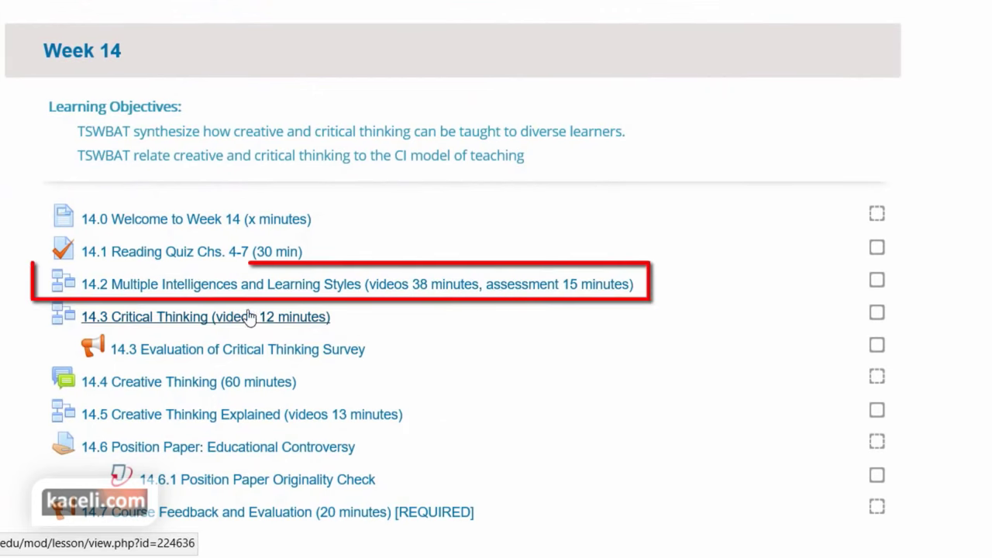
click(208, 285)
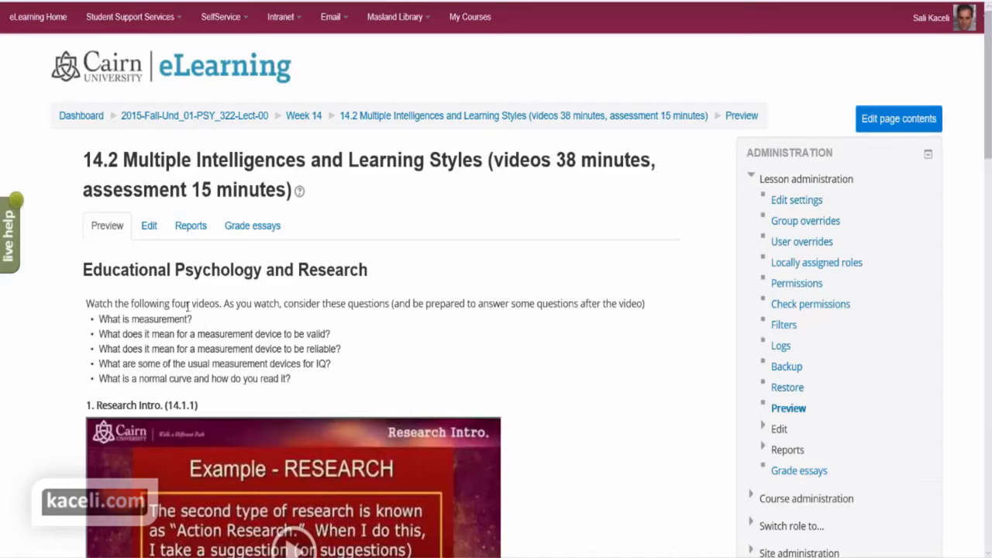
Review the lesson page's guiding questions and four videos, and continue to its matching question
scroll(287, 361, down, 2)
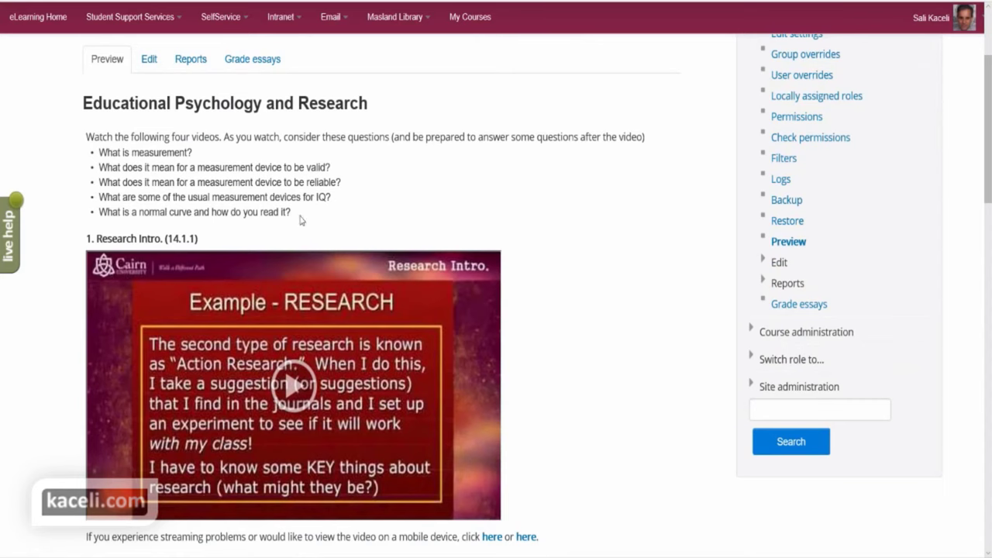
drag(296, 213, 91, 136)
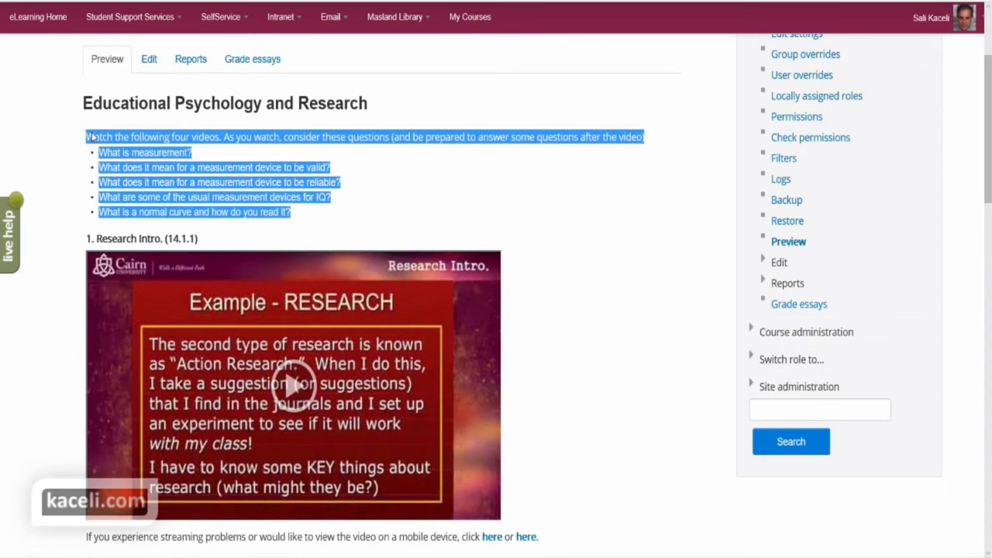
scroll(183, 231, down, 2)
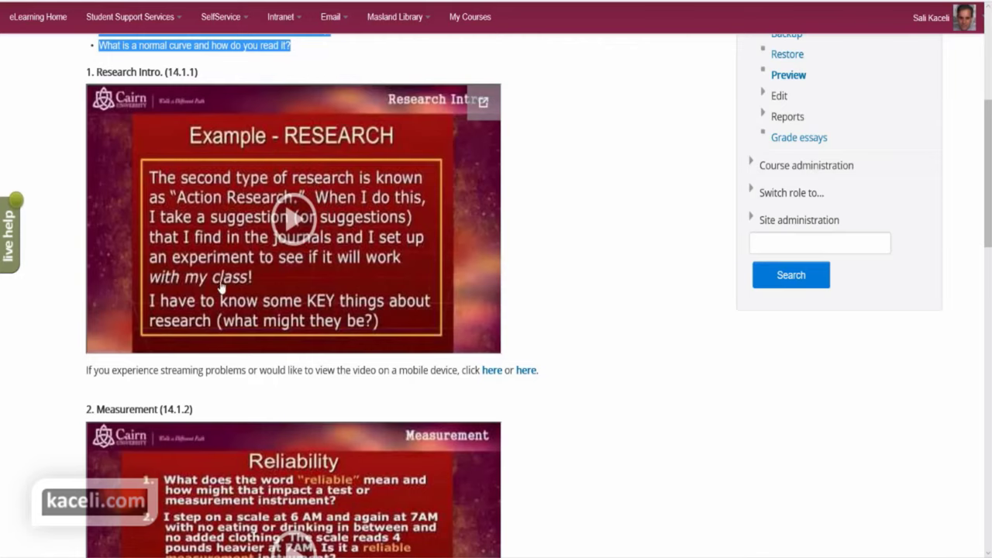
scroll(256, 273, down, 1)
scroll(254, 275, down, 5)
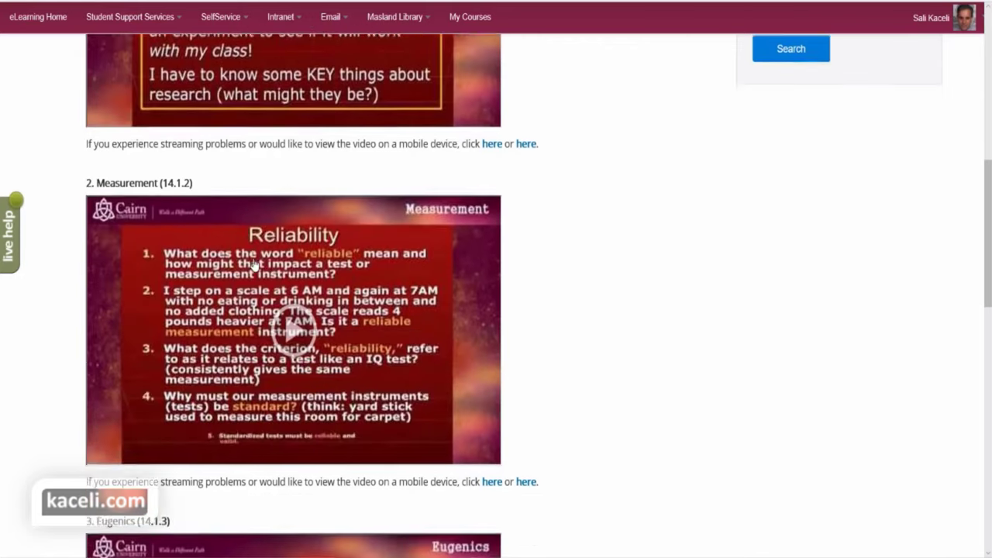
scroll(240, 267, down, 6)
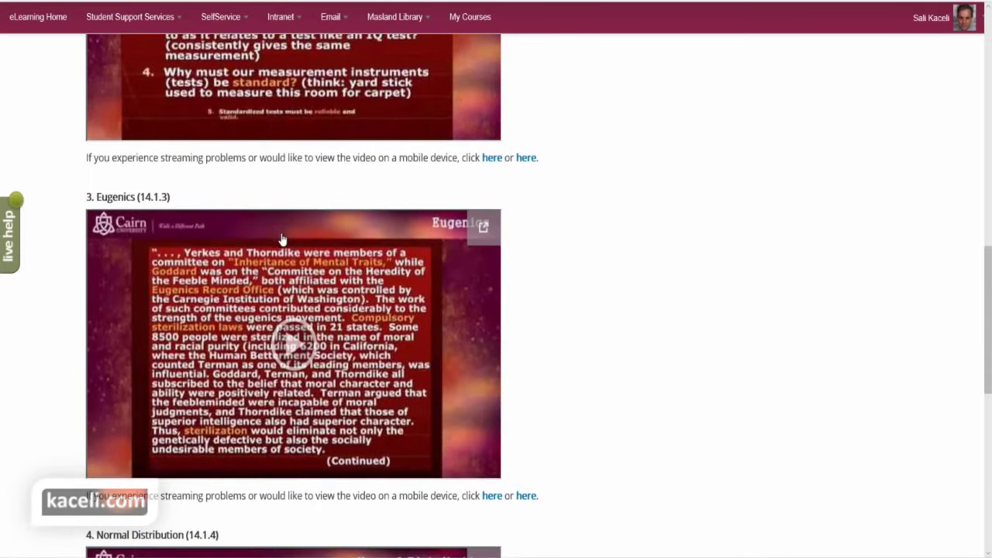
scroll(260, 244, down, 5)
scroll(259, 244, down, 1)
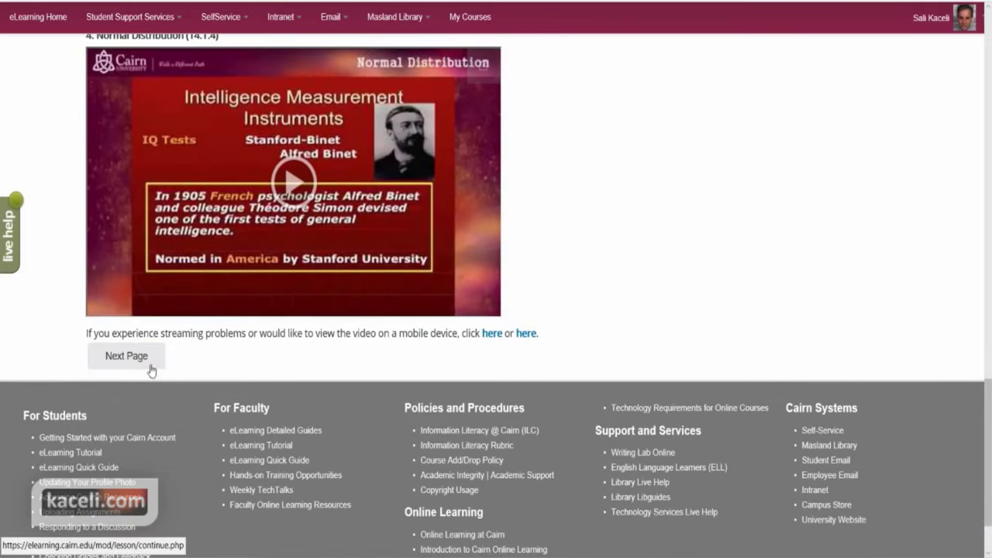
click(120, 363)
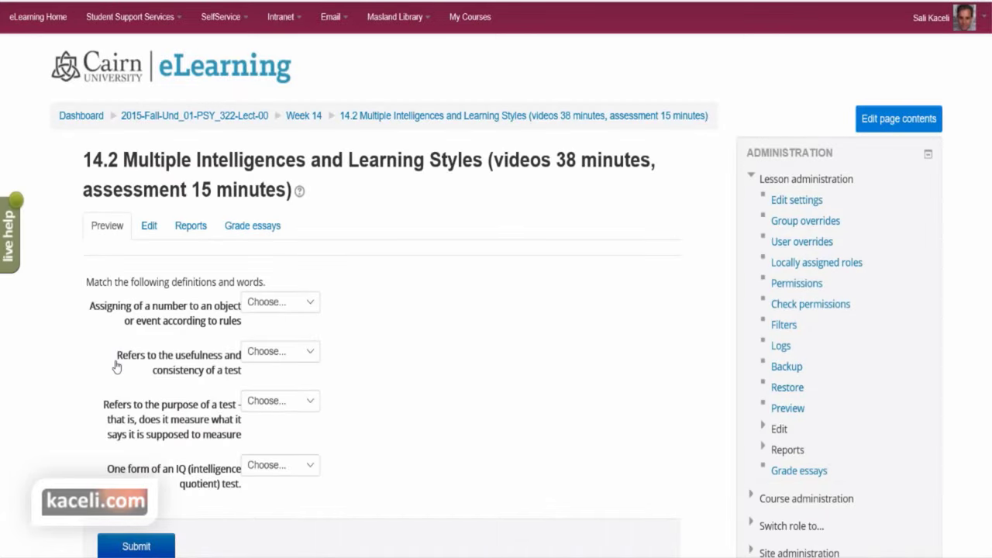
Answer the matching question in order with Validity, WISC-R, WISC-R and Measurement, and submit it
click(291, 312)
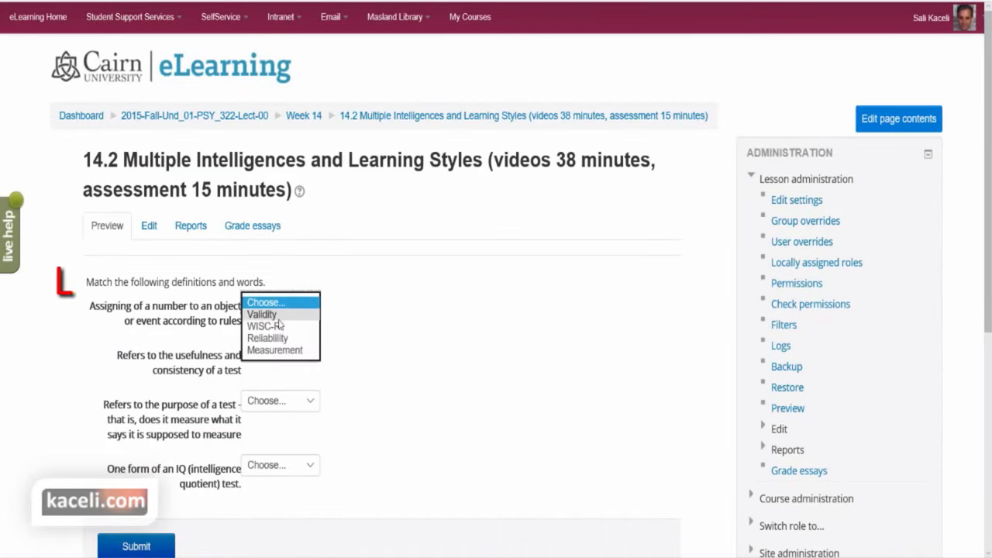
click(268, 317)
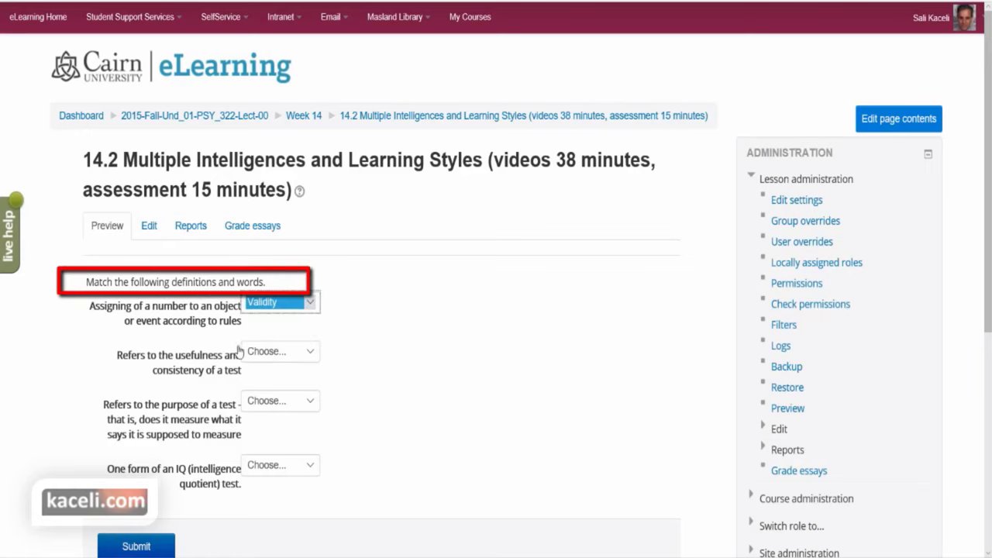
click(264, 351)
click(260, 369)
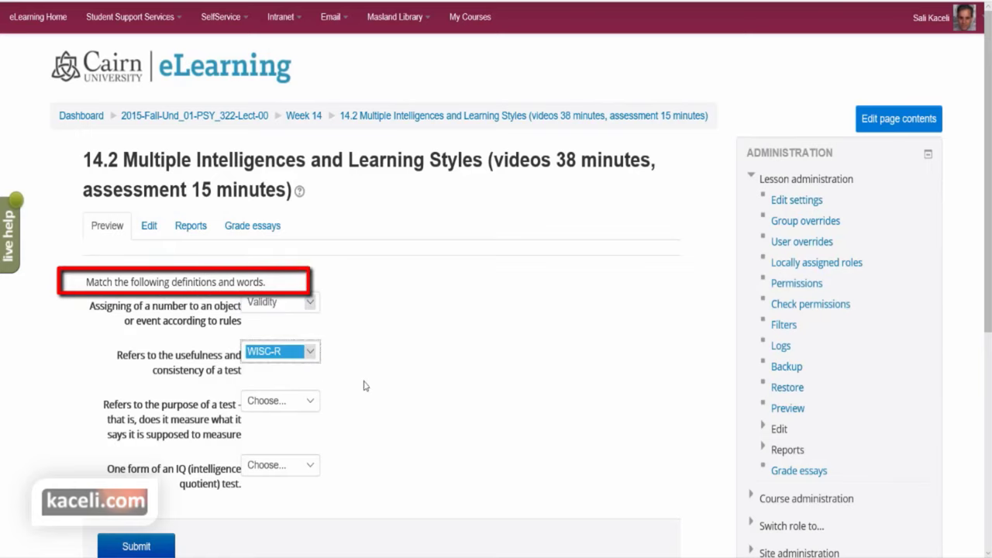
click(263, 403)
click(270, 460)
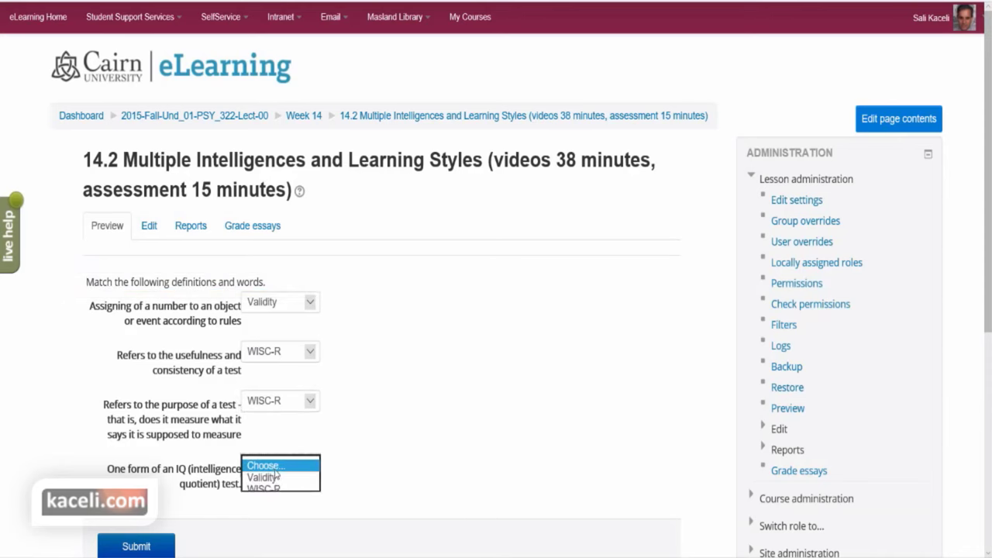
click(275, 513)
scroll(347, 417, down, 2)
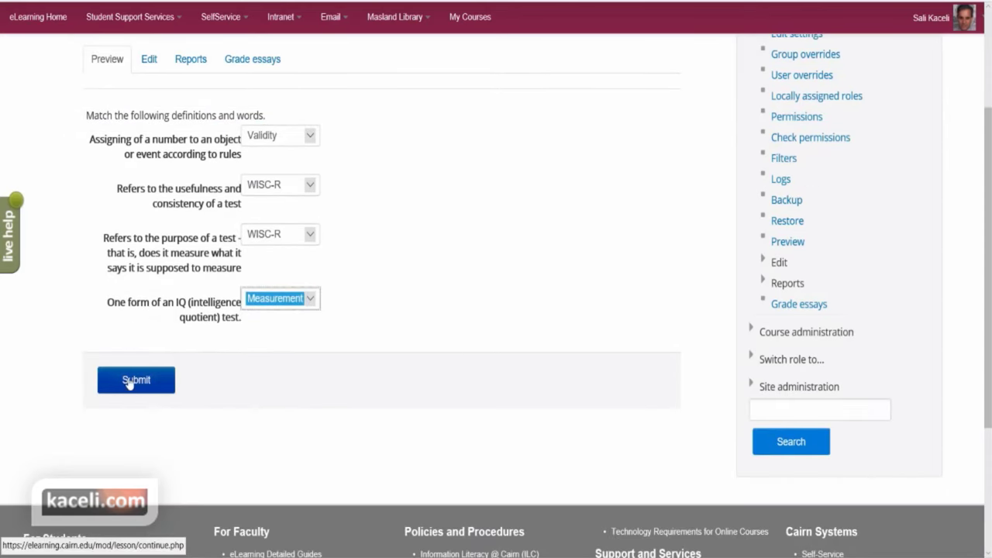
click(151, 380)
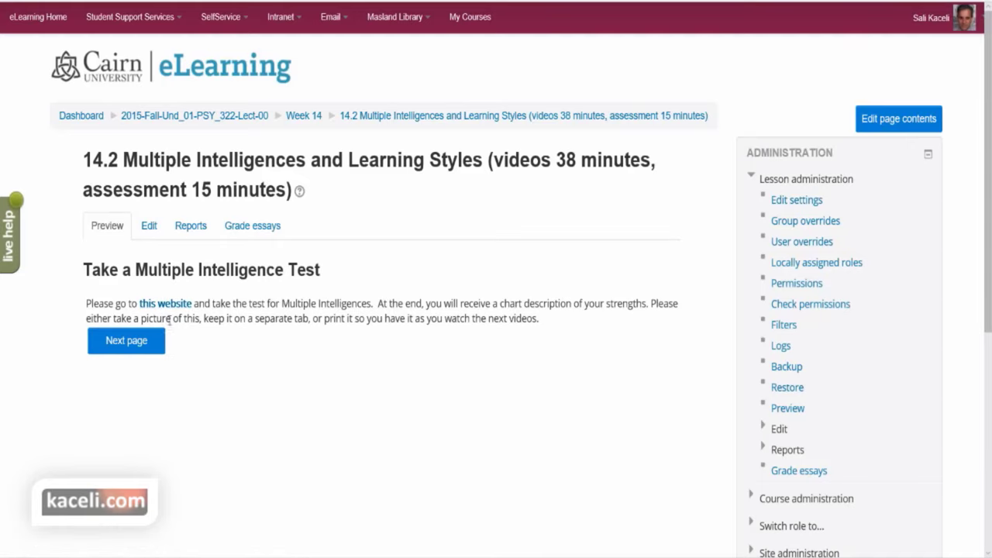
Review the Multiple Intelligence Test page and the videos on the "MI and Learning styles" page
mouse_move(133, 293)
mouse_down()
mouse_move(172, 315)
mouse_move(147, 291)
mouse_move(133, 296)
mouse_up()
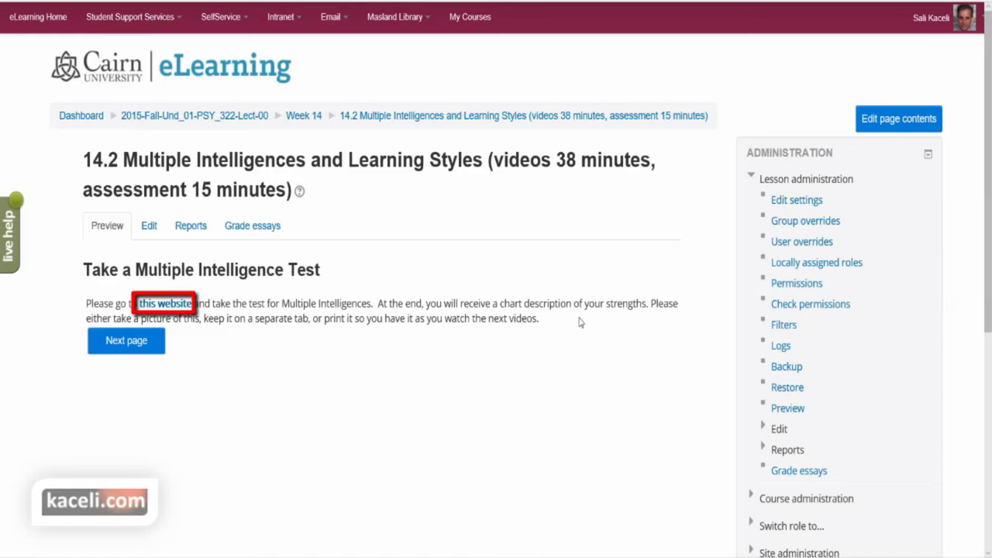
click(149, 354)
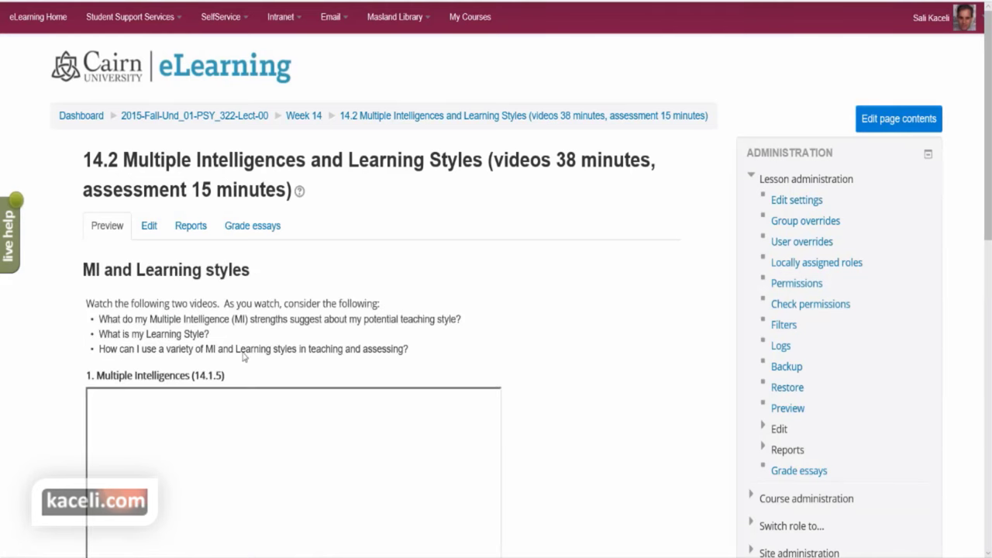
scroll(245, 343, down, 2)
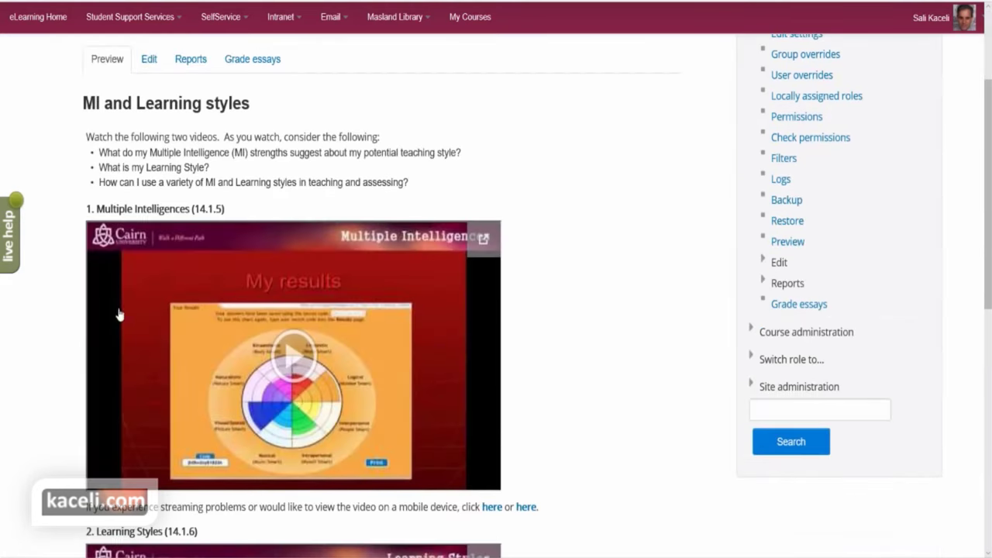
scroll(137, 339, down, 8)
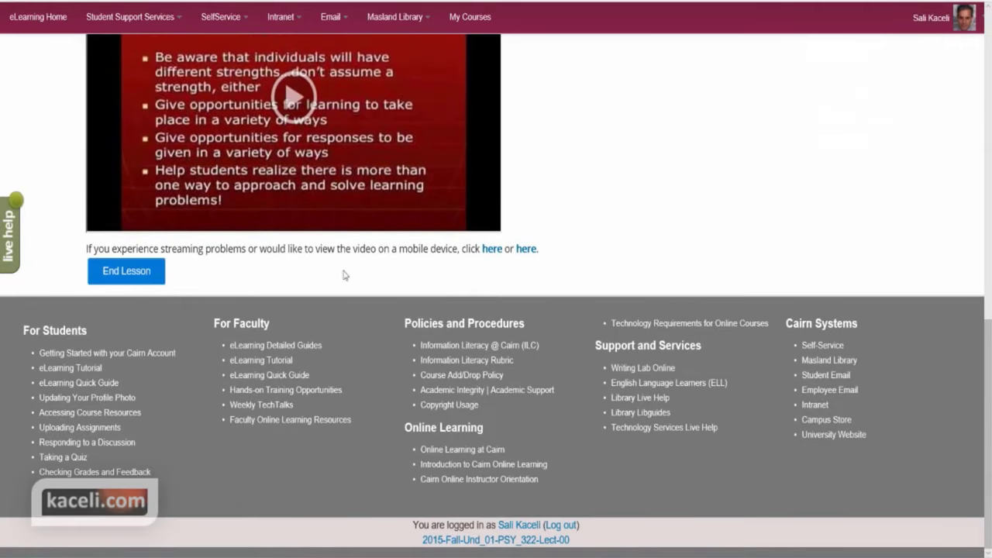
scroll(331, 313, up, 5)
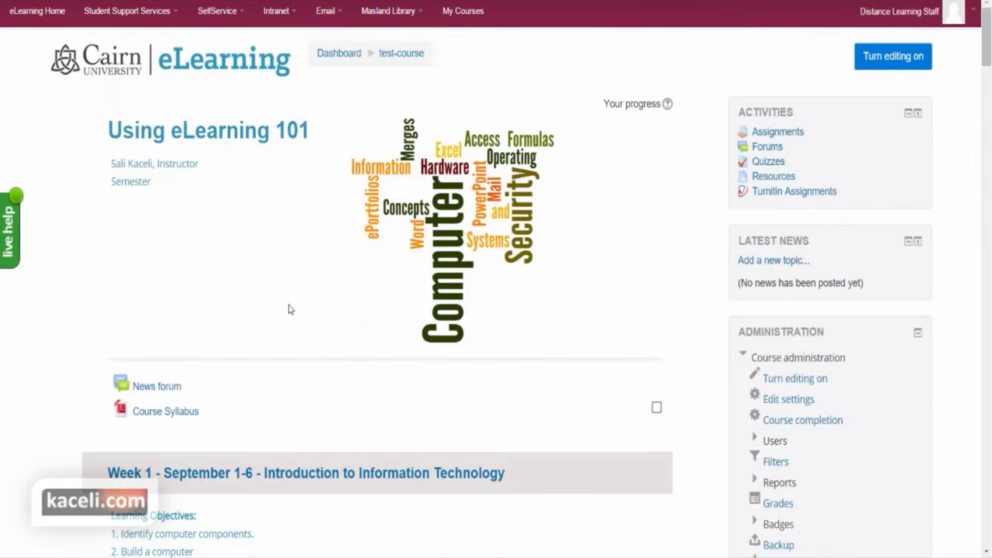
Look over the sections of the Using eLearning 101 course and turn its editing mode on
scroll(260, 326, down, 5)
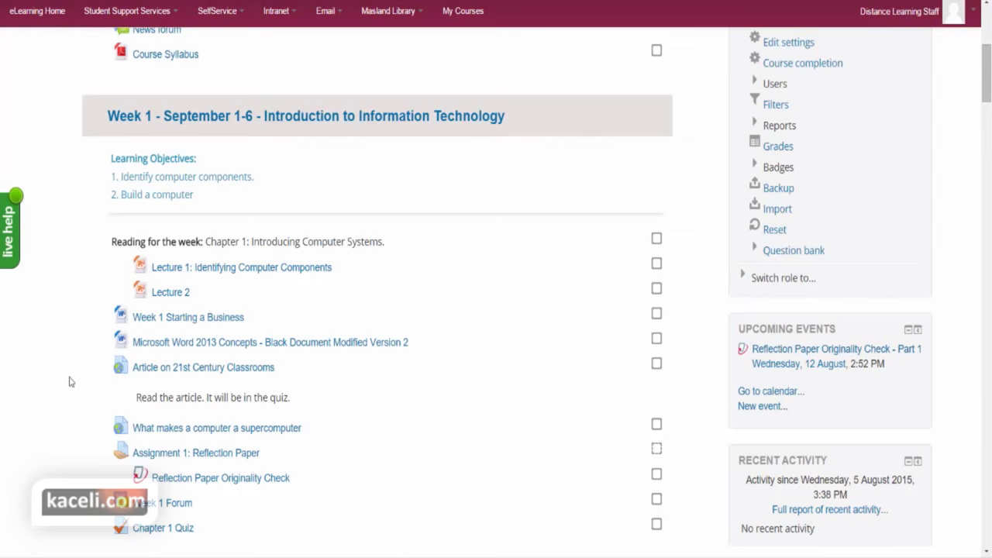
scroll(68, 382, down, 3)
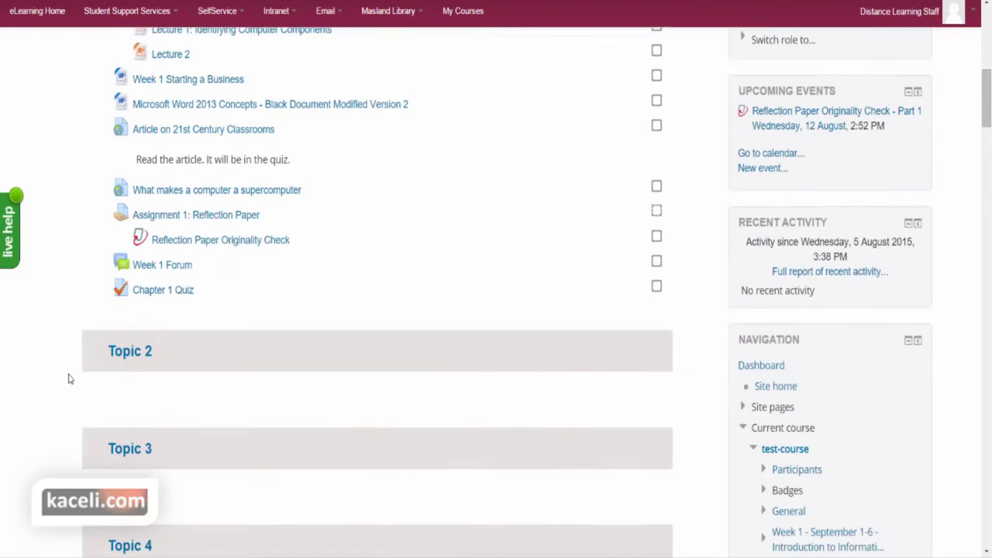
scroll(365, 353, up, 2)
scroll(531, 338, up, 5)
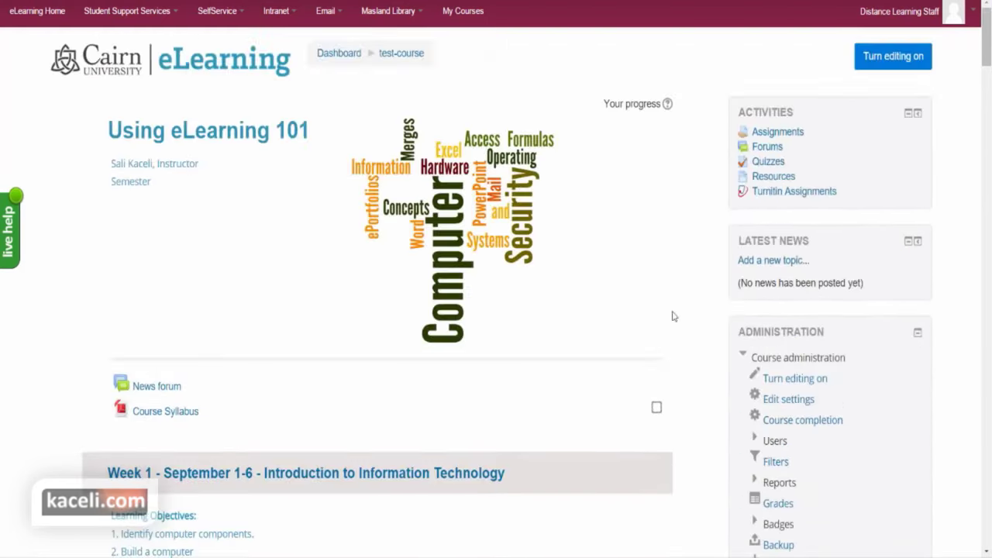
click(887, 71)
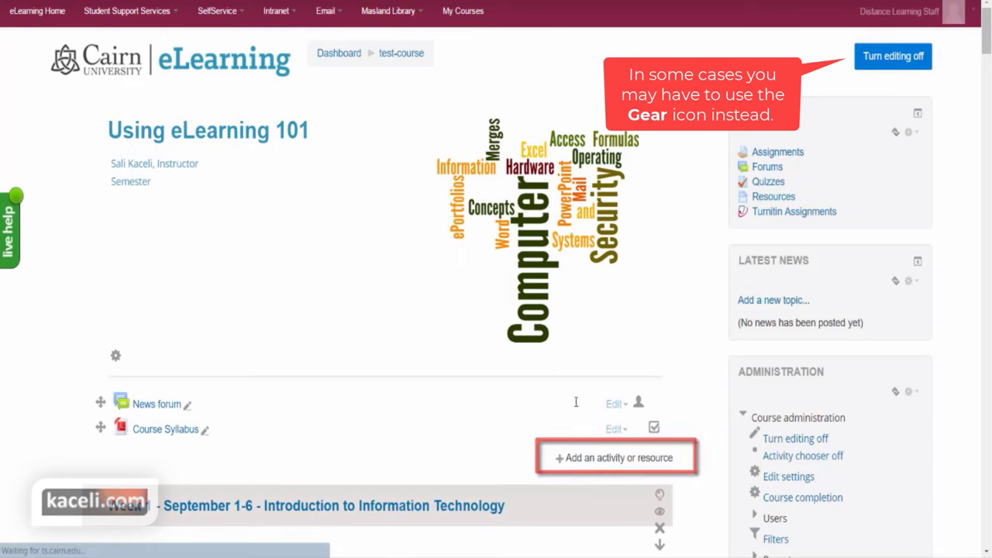
Add a Lesson activity to the Week 1 section, Introduction to Information Technology
scroll(580, 405, down, 1)
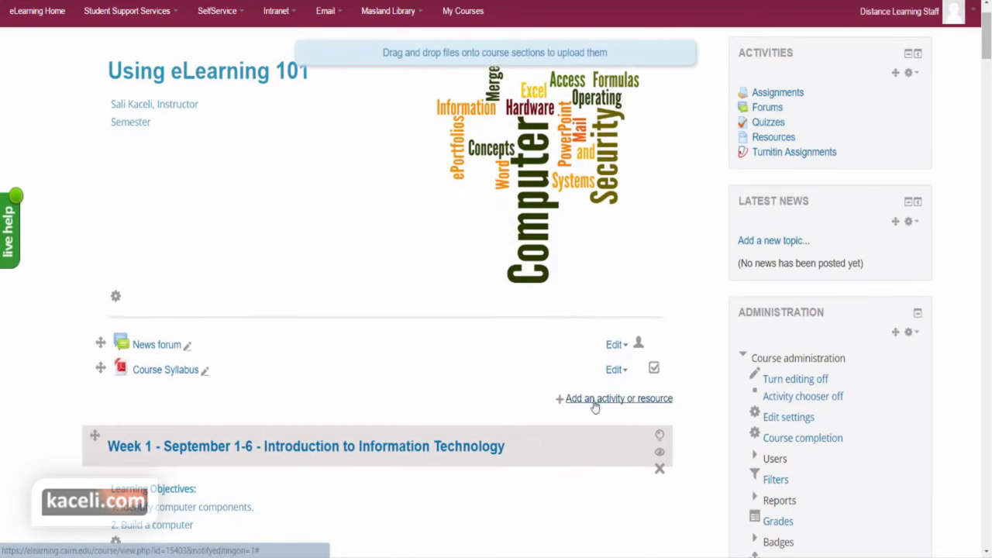
scroll(488, 392, down, 2)
scroll(439, 405, down, 6)
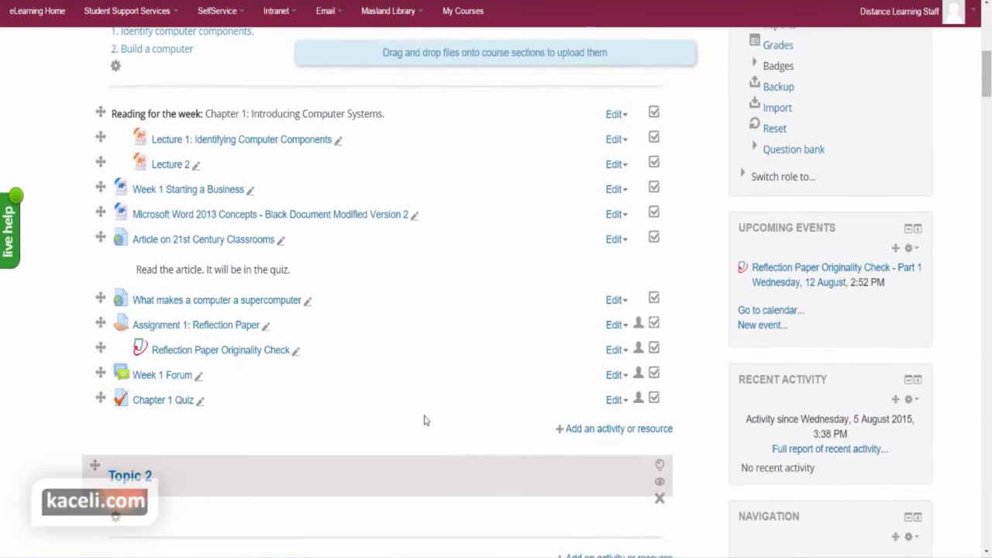
click(566, 431)
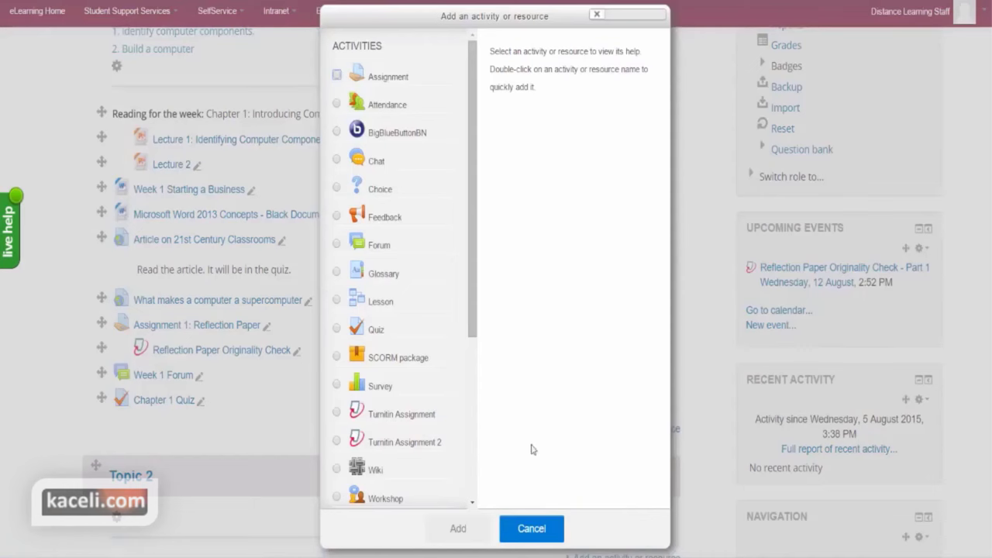
click(339, 303)
click(458, 528)
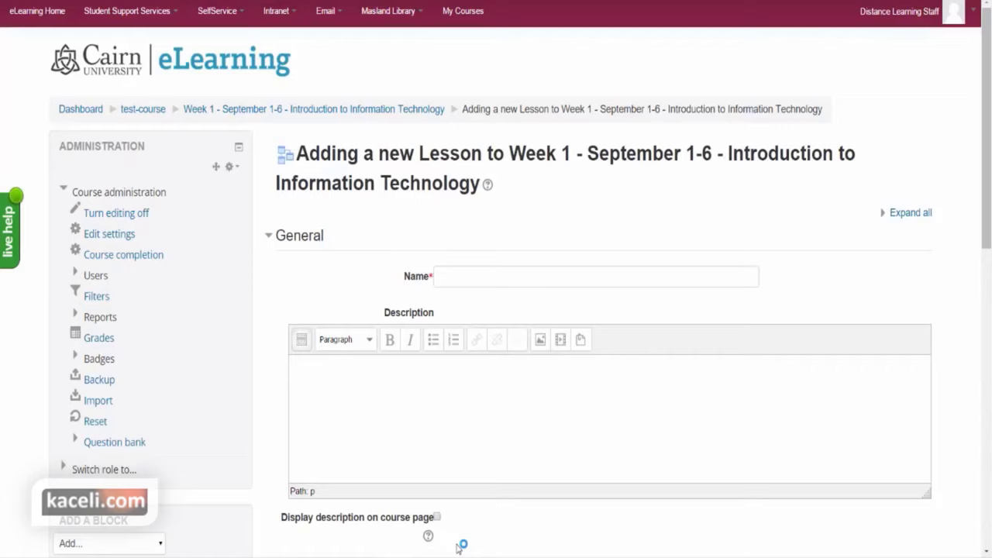
Name the lesson "Lesson 1: Computers in Education"
click(489, 277)
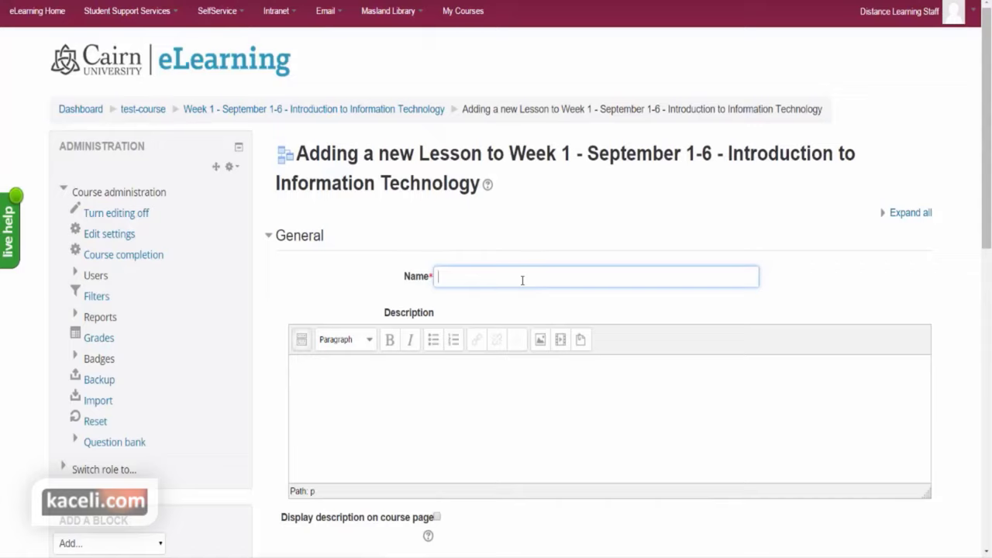
text(Lesson)
text(1: Computers in Education)
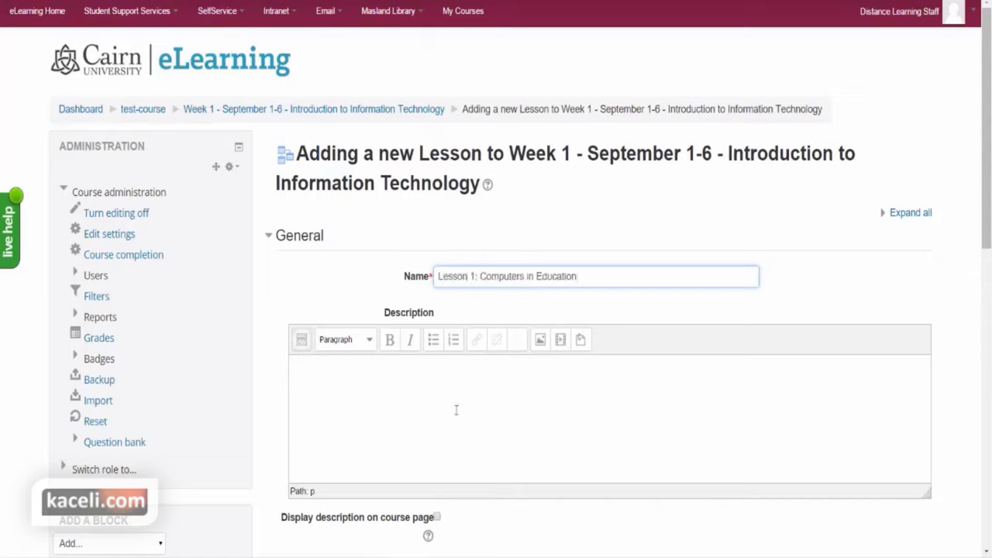
Look over the description area and the collapsed sections of the new lesson's settings form
click(422, 378)
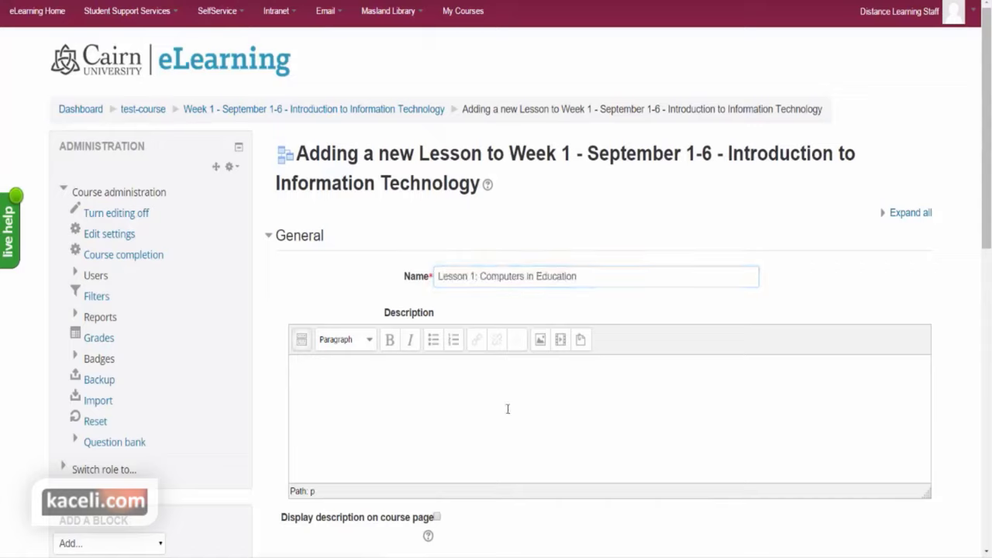
scroll(427, 404, down, 1)
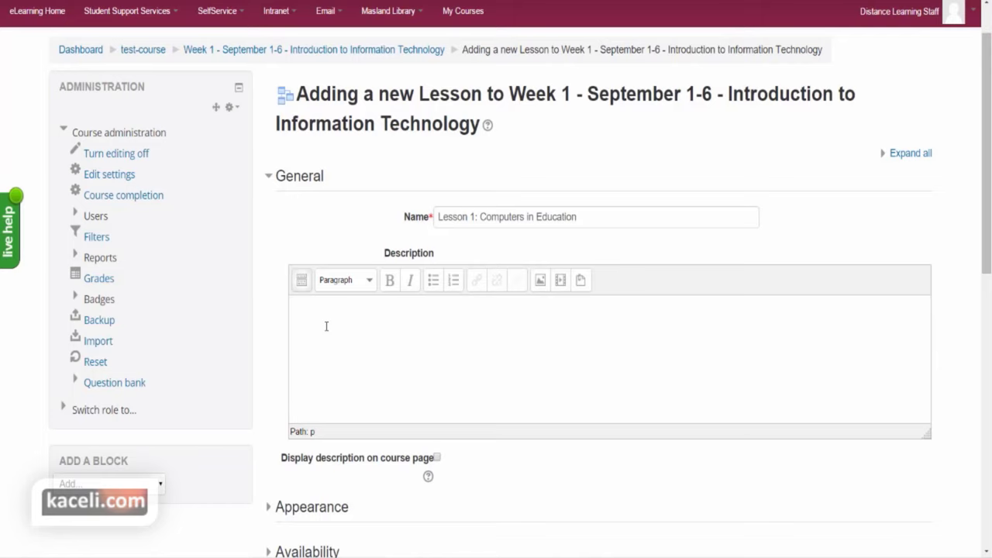
scroll(388, 345, down, 3)
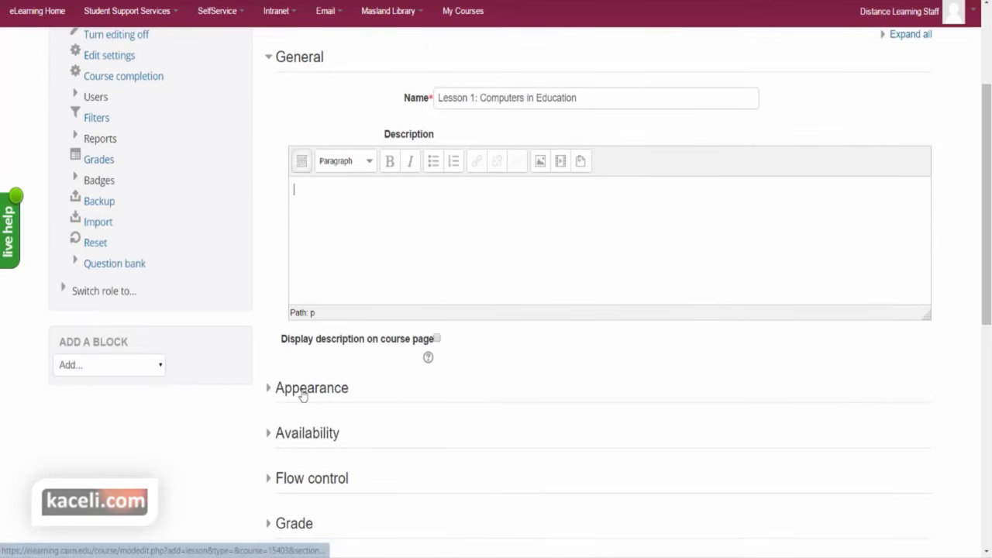
scroll(367, 425, up, 3)
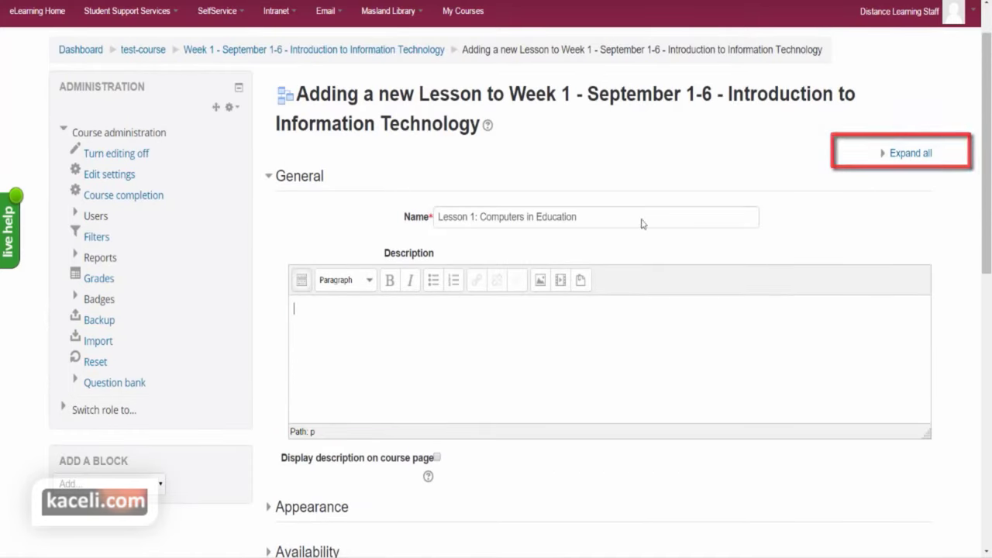
scroll(194, 492, down, 5)
scroll(934, 118, up, 5)
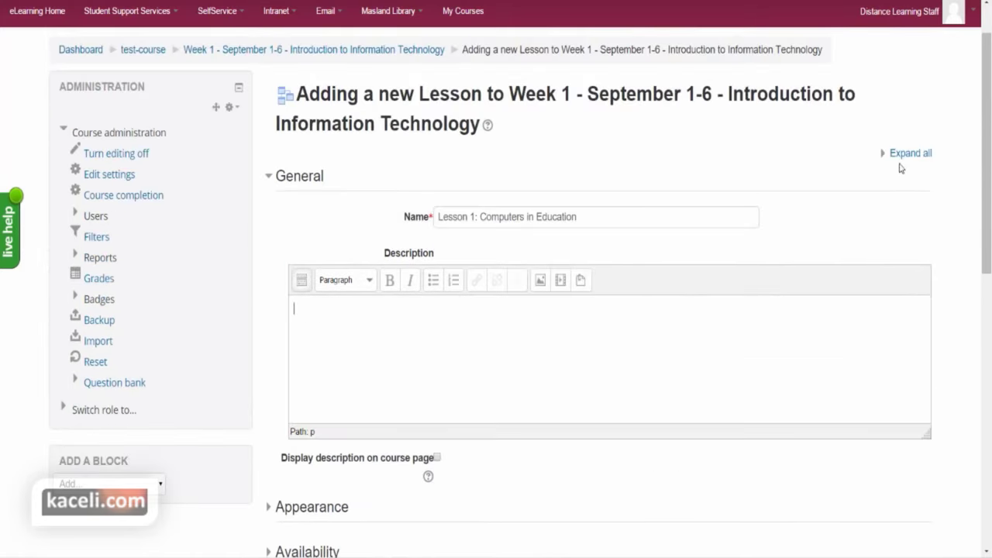
scroll(682, 290, down, 3)
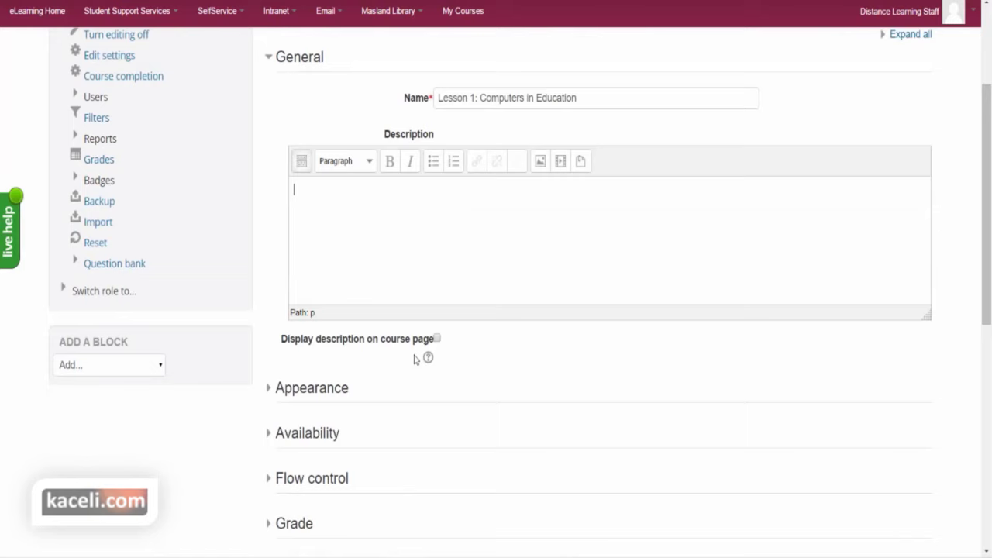
Expand the new lesson's Appearance settings and check the choices for Progress bar
click(307, 389)
scroll(446, 402, down, 3)
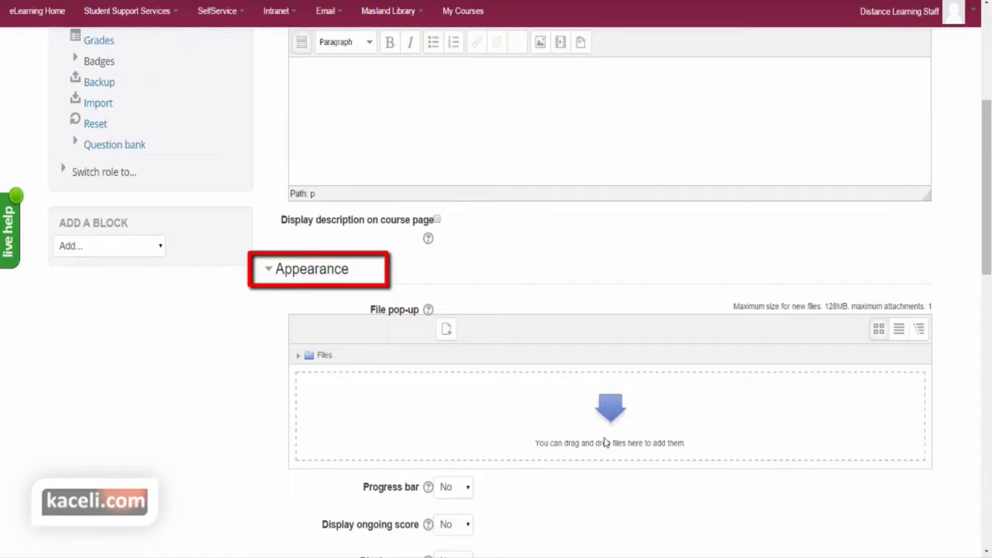
scroll(545, 498, down, 1)
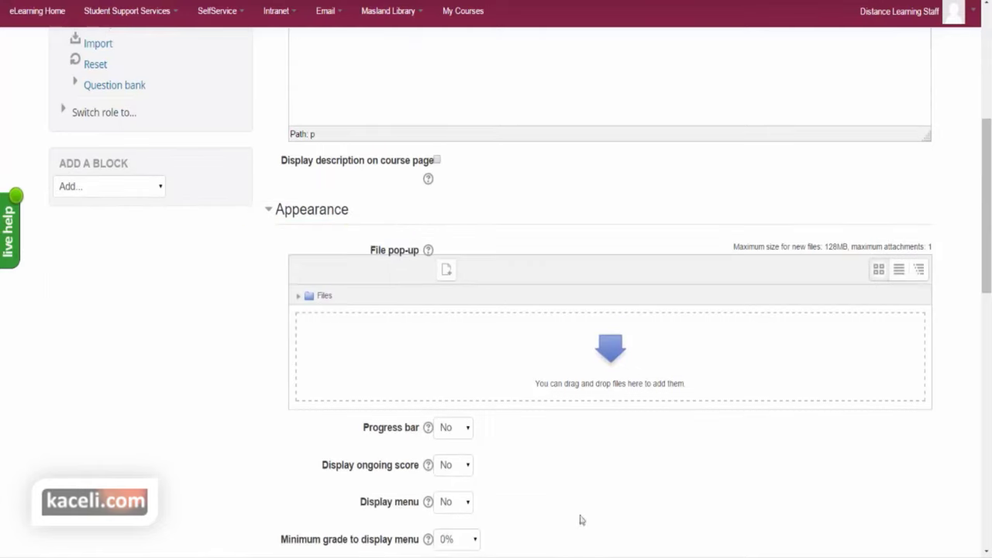
click(468, 434)
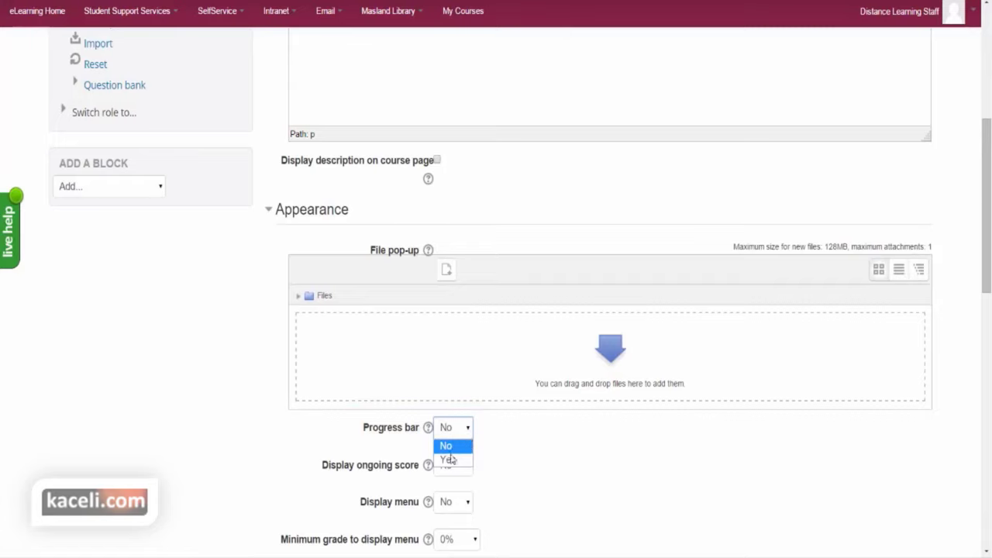
click(553, 465)
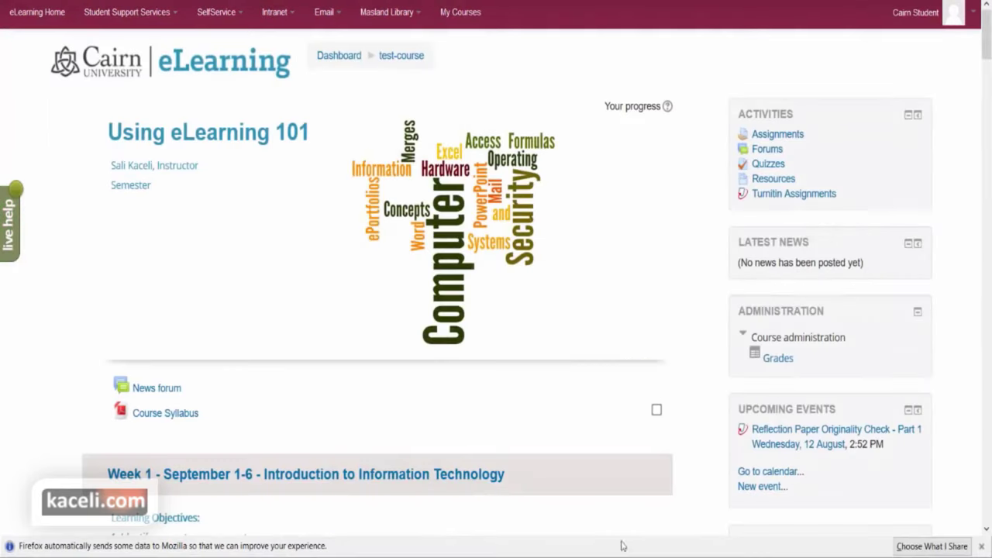
Switch to the example lesson "14.2 Multiple Intelligences and Learning Styles" and open its settings for editing
scroll(543, 363, down, 4)
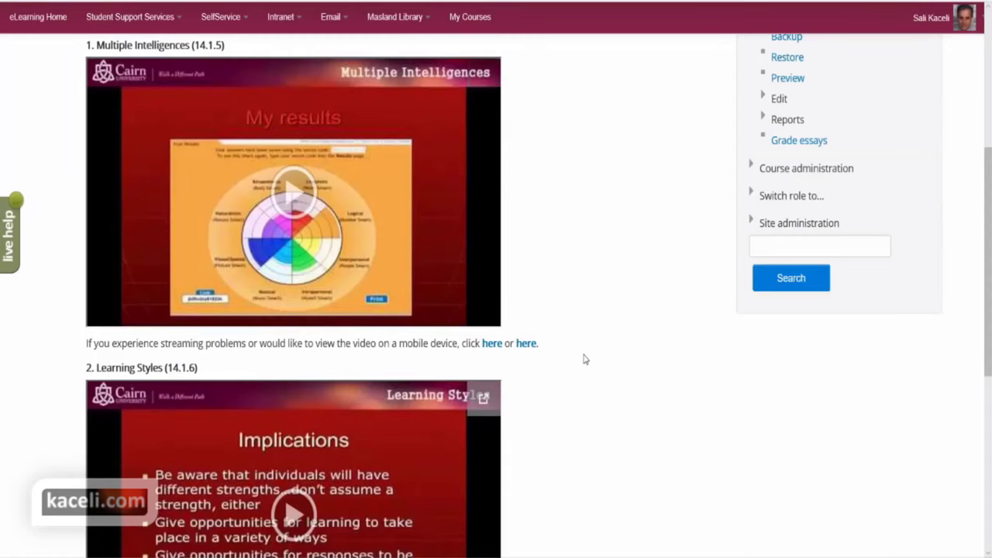
scroll(586, 359, up, 4)
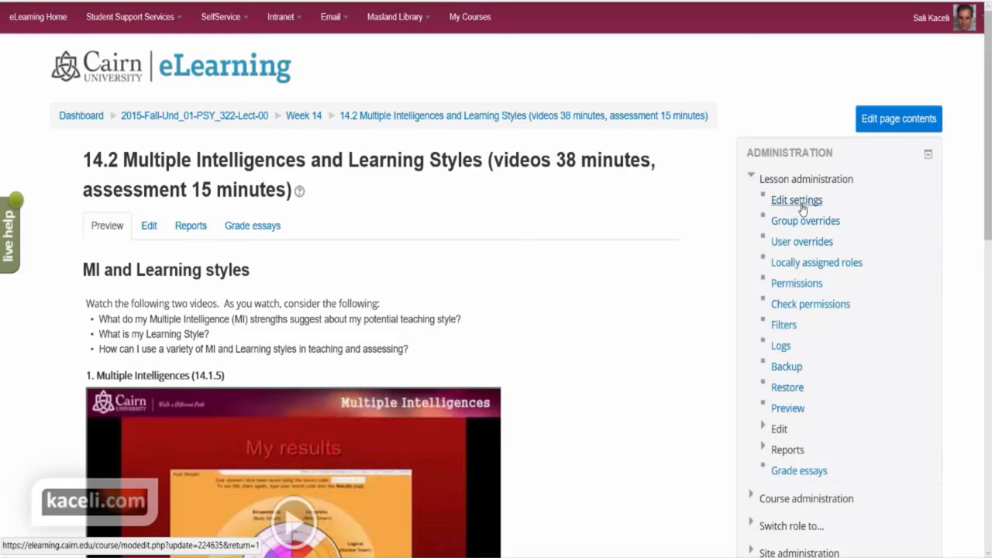
click(797, 201)
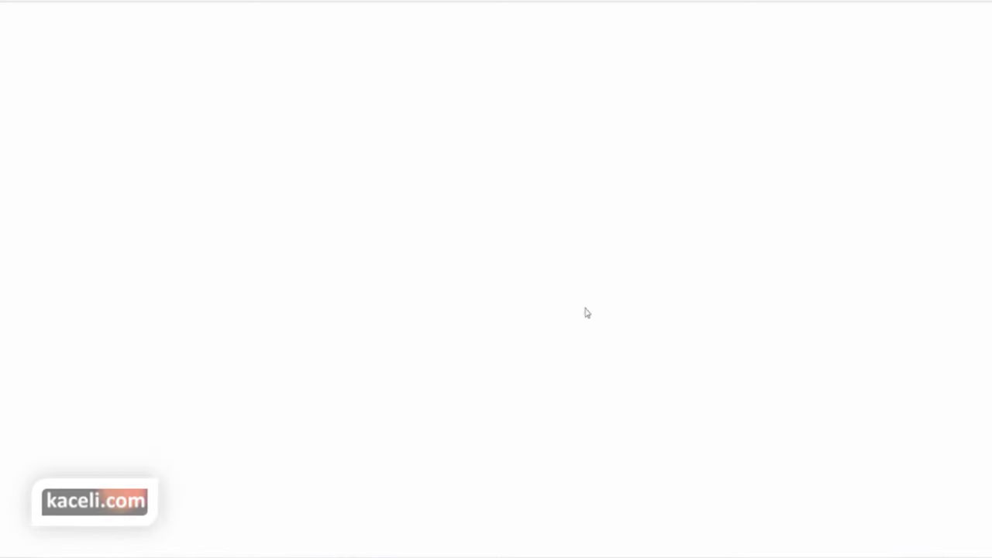
scroll(401, 364, down, 6)
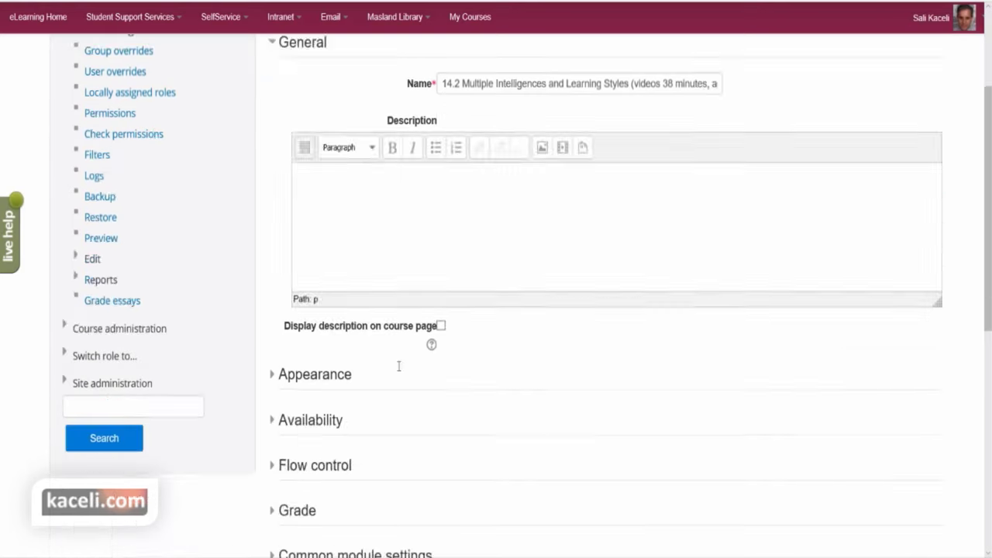
scroll(426, 355, up, 3)
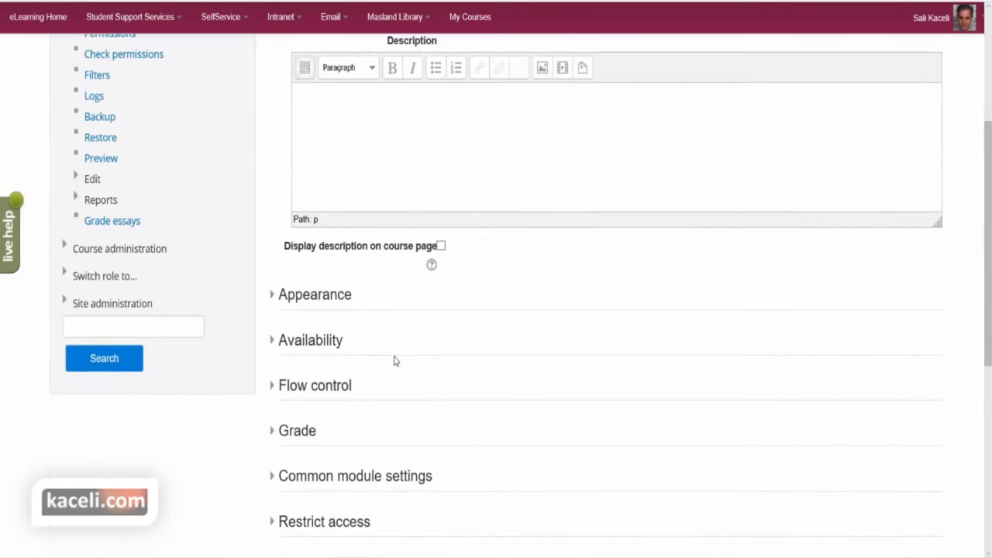
Set Display menu to Yes in the example lesson's Appearance settings
click(273, 297)
scroll(475, 378, down, 3)
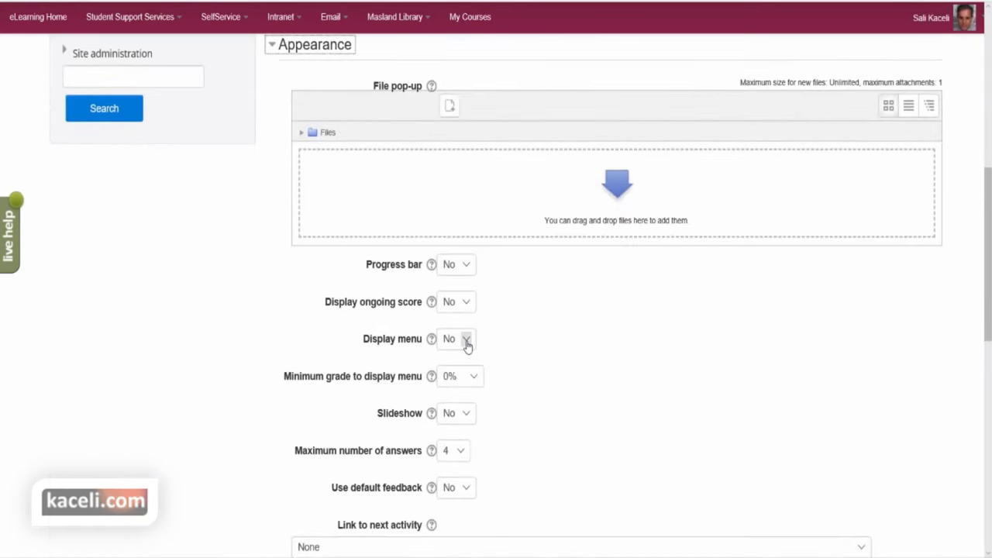
click(465, 345)
click(454, 353)
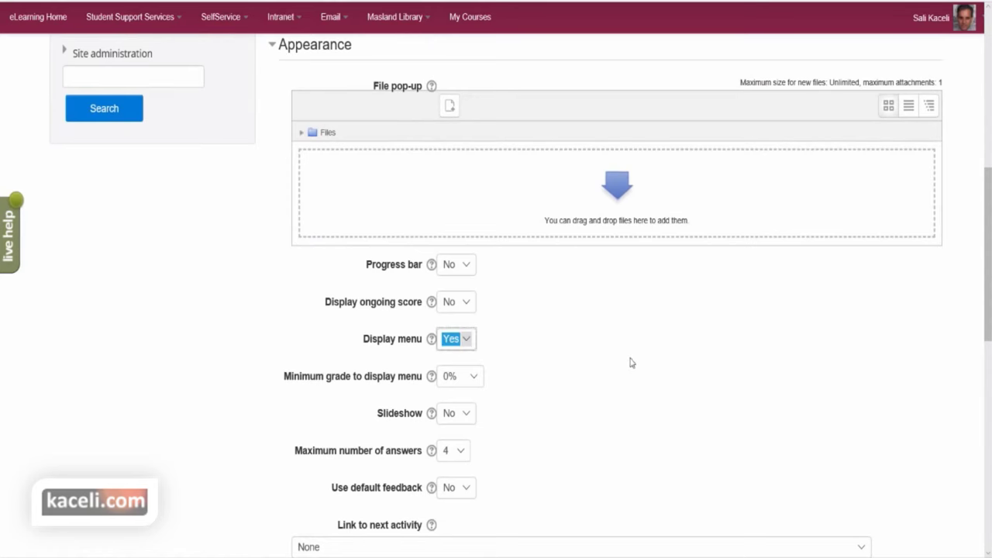
scroll(589, 361, down, 4)
scroll(589, 361, down, 4)
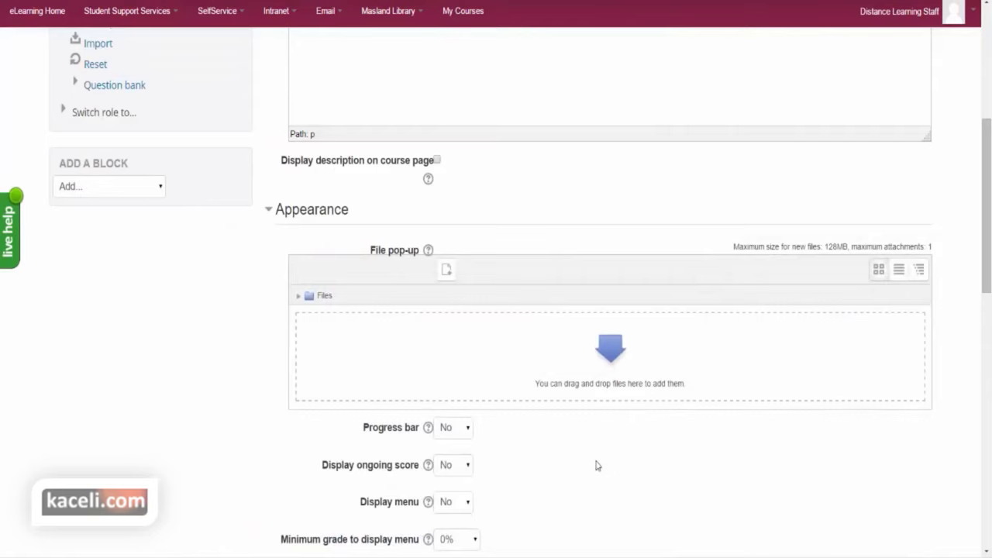
Back in the new lesson's form, review the Appearance settings and read the help for Maximum number of answers
scroll(595, 465, down, 2)
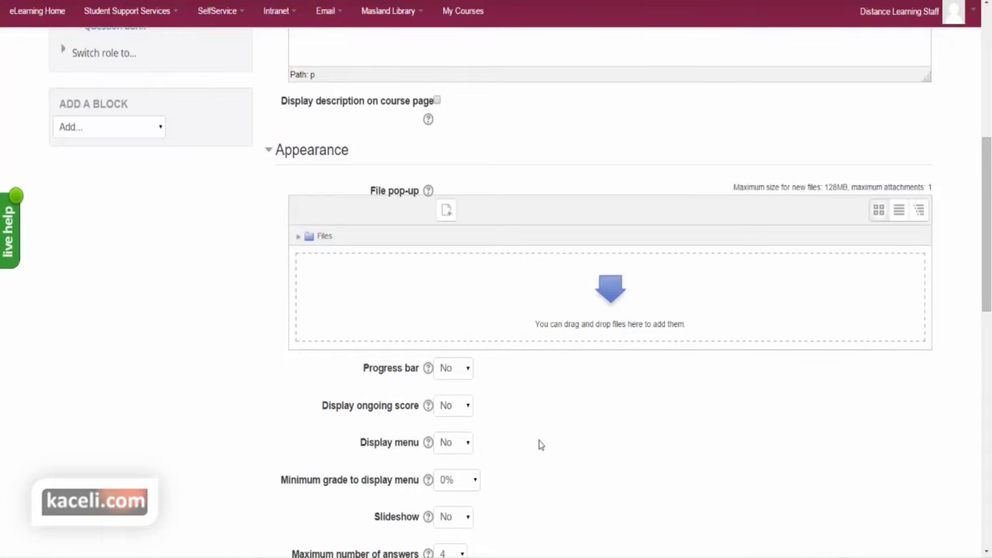
scroll(511, 454, down, 1)
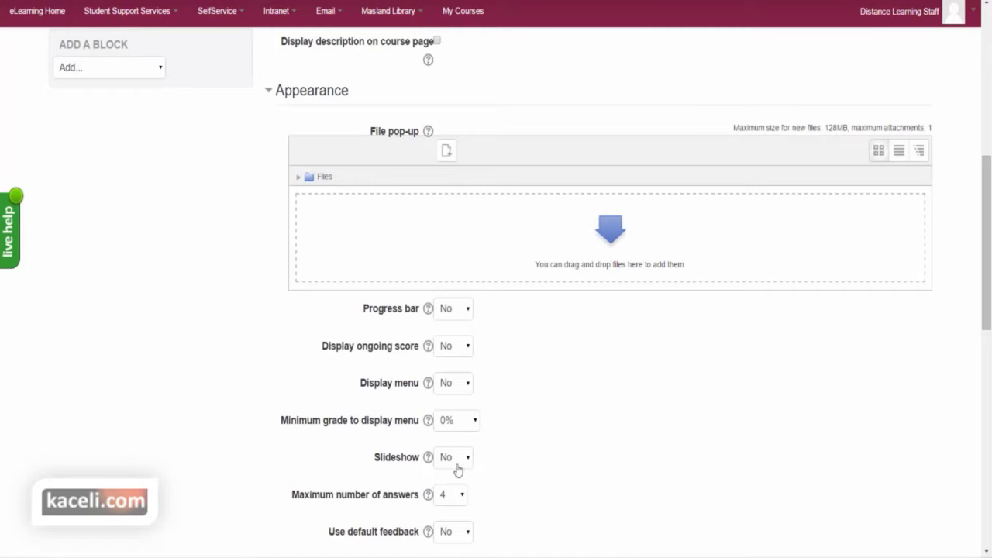
scroll(531, 466, down, 1)
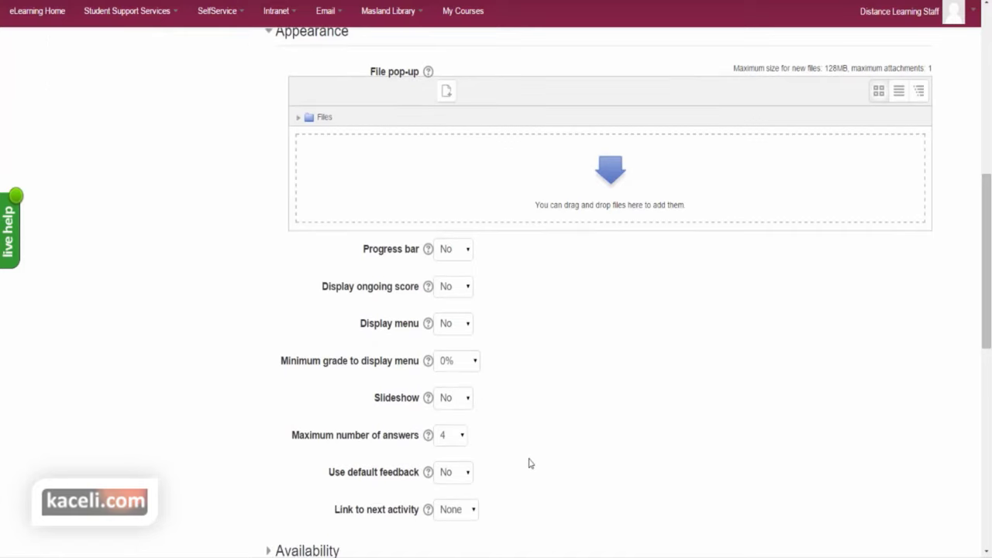
click(430, 440)
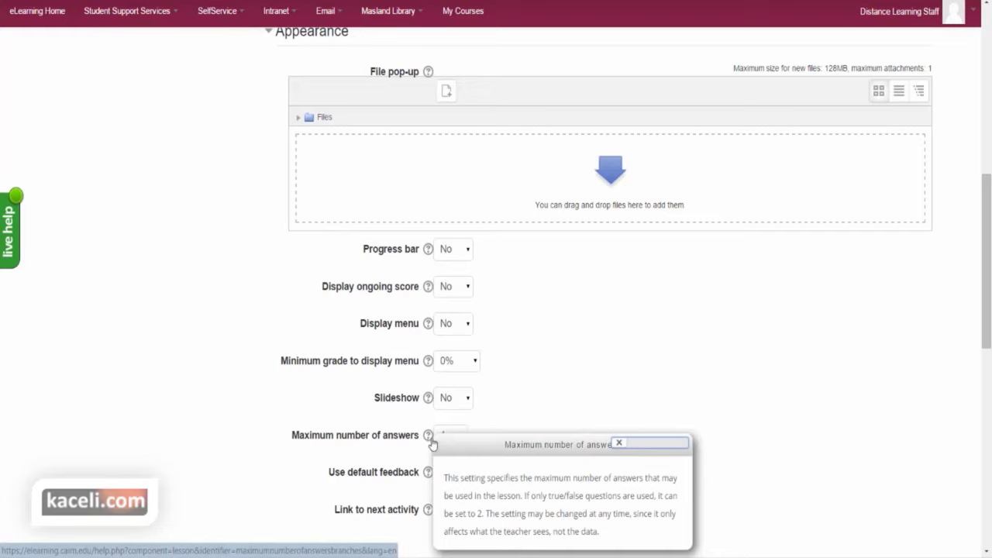
click(432, 444)
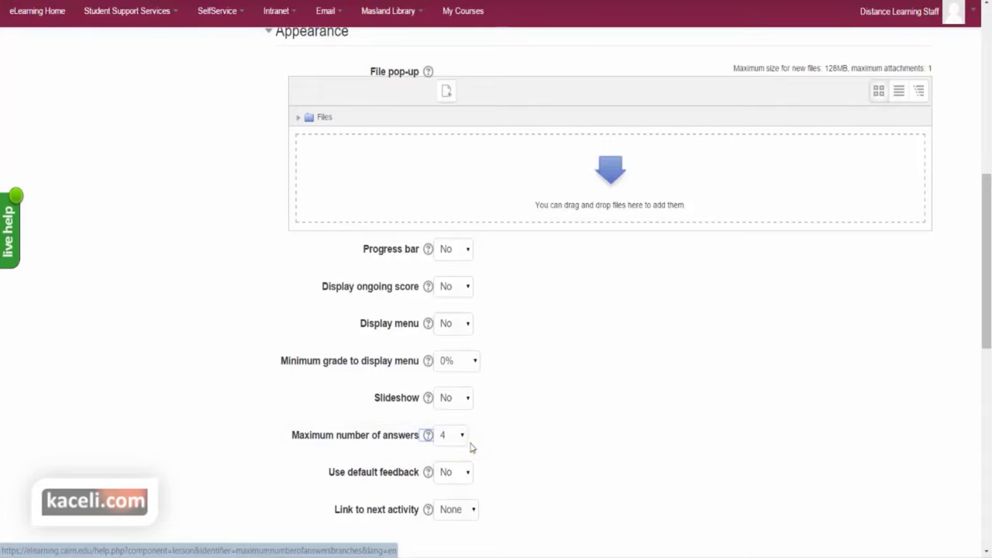
Check the choices for Link to next activity in the new lesson's Appearance settings
scroll(576, 441, down, 2)
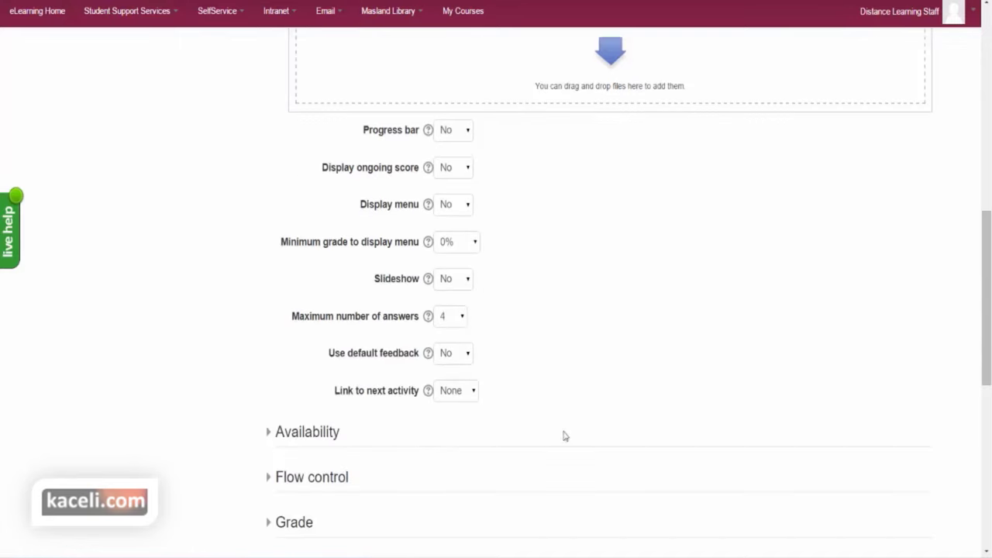
click(462, 397)
click(617, 385)
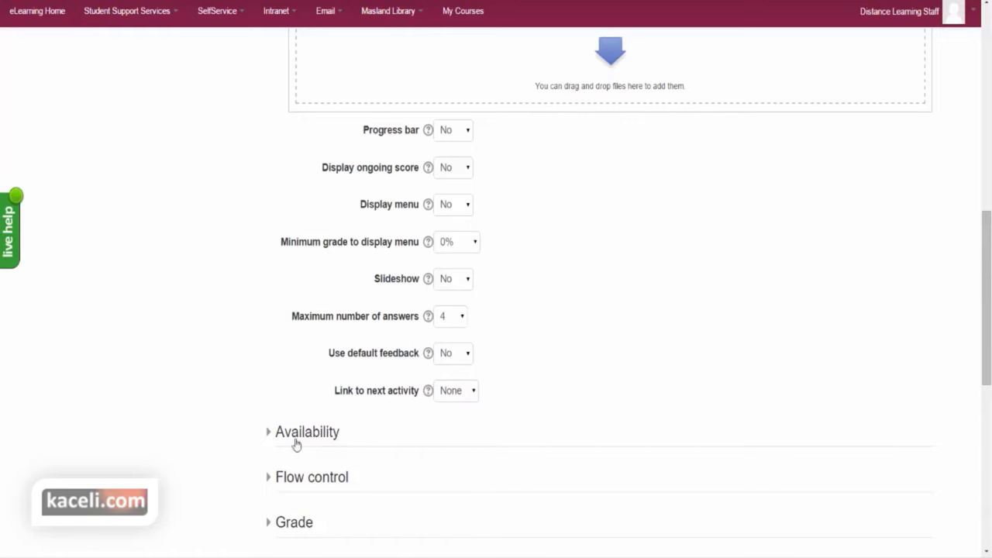
Expand the Availability section and review its date, deadline, time limit and password settings
click(268, 433)
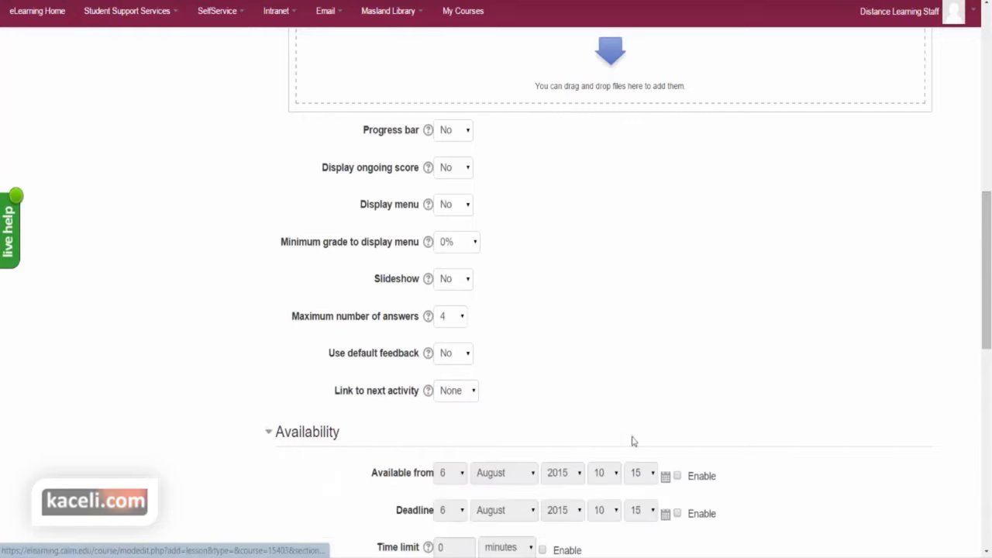
scroll(631, 440, down, 1)
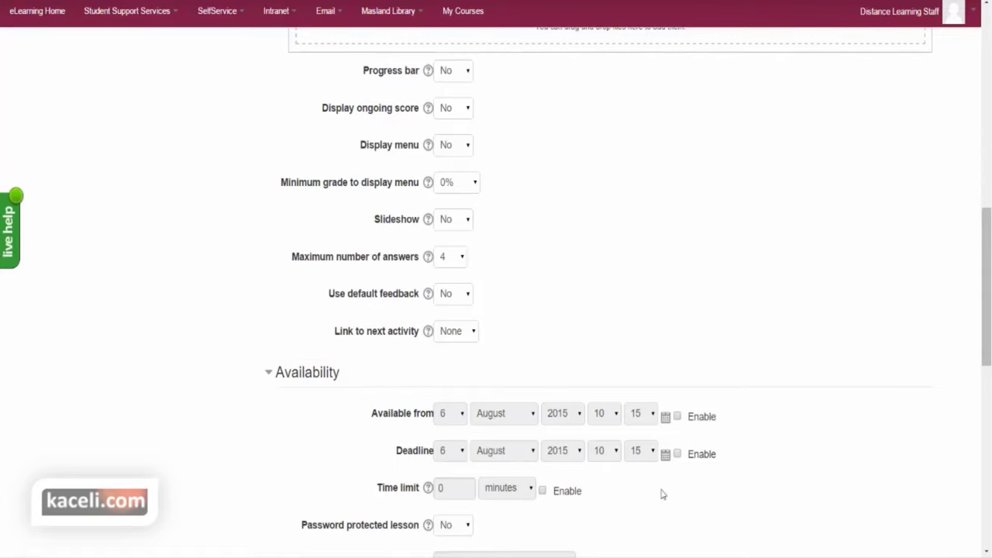
scroll(651, 499, down, 1)
scroll(628, 504, down, 1)
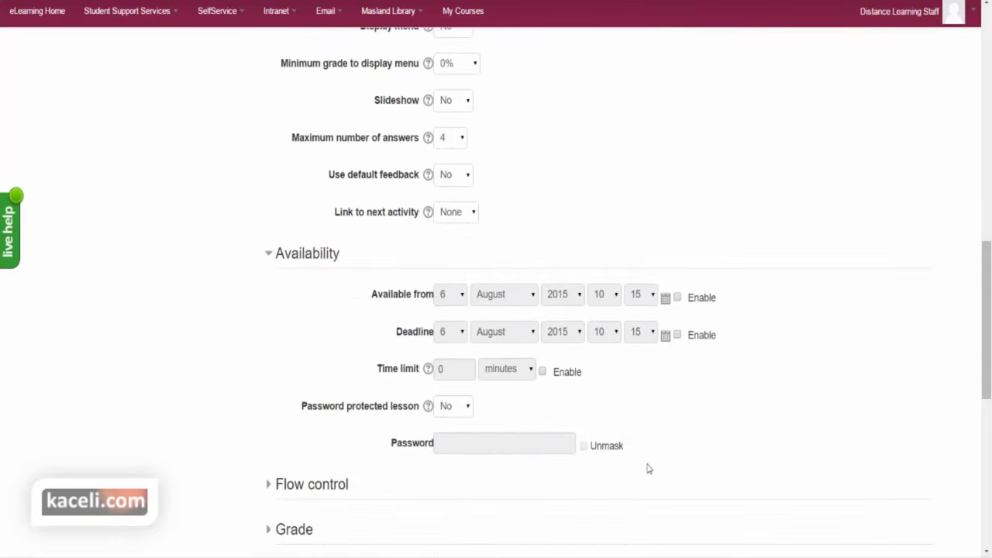
Expand the Flow control section and set Allow student review to Yes
scroll(643, 469, down, 1)
click(268, 426)
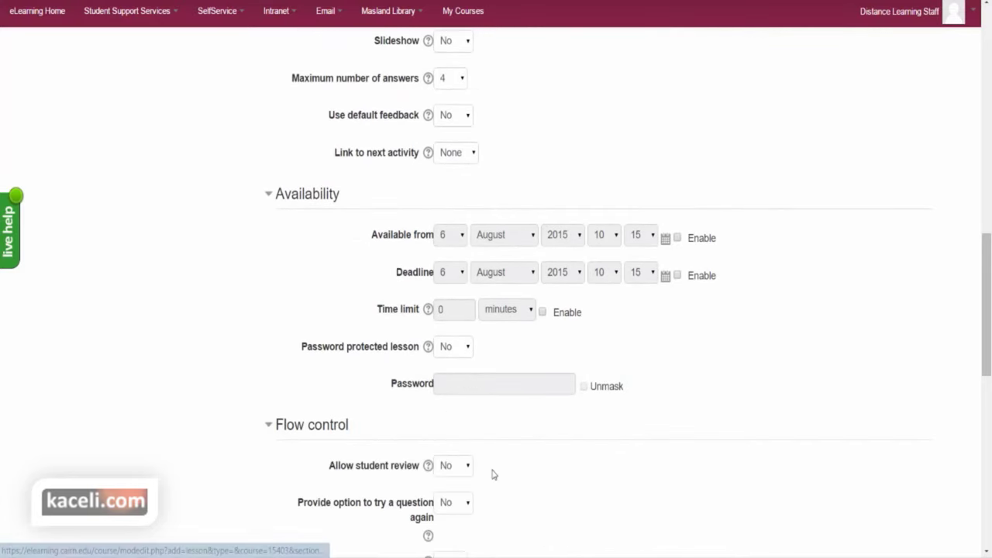
scroll(540, 467, down, 1)
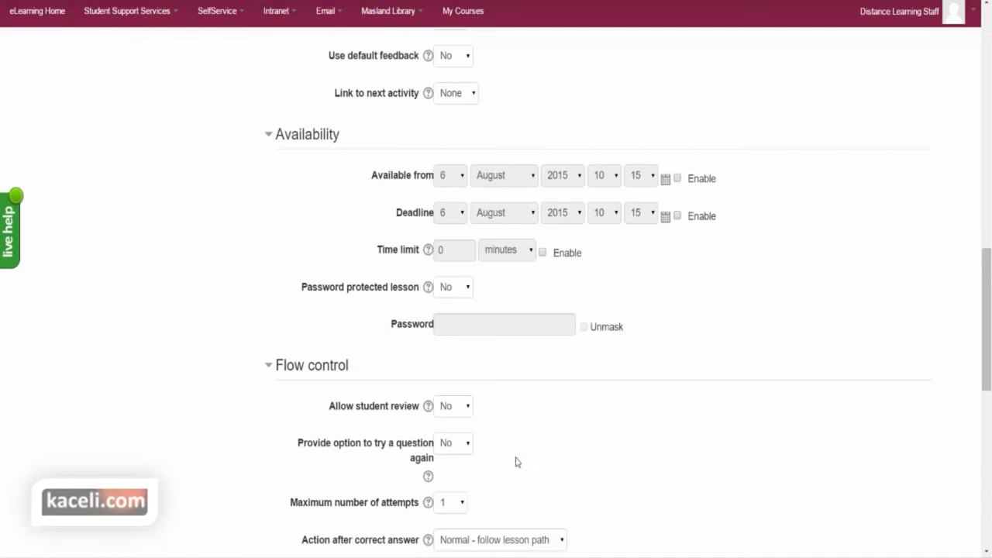
scroll(517, 462, down, 1)
click(465, 346)
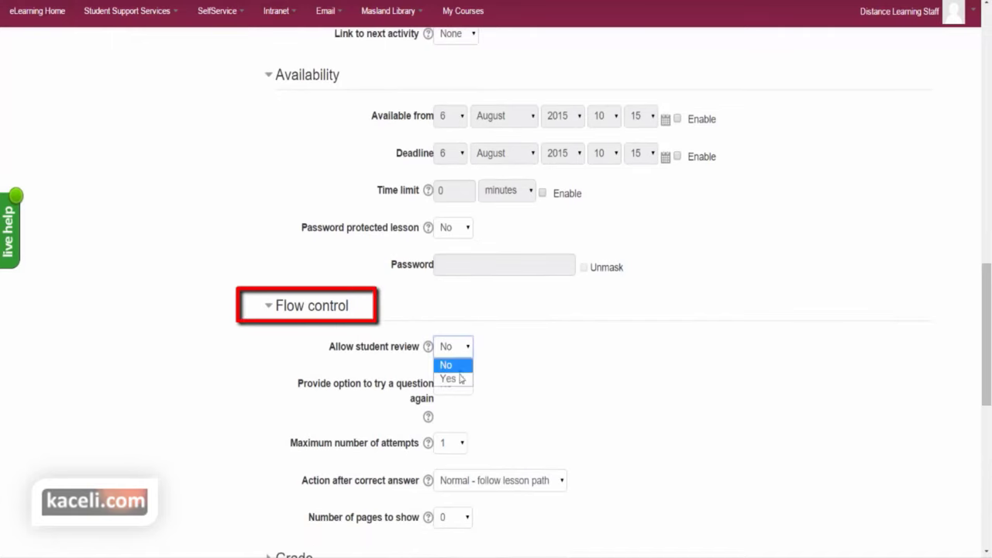
click(461, 378)
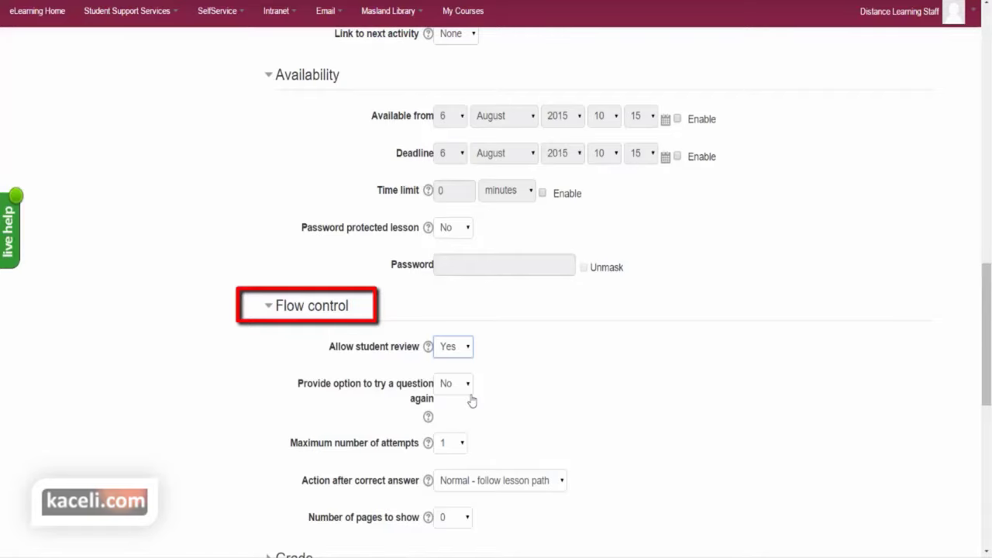
Check the choices for "Provide option to try a question again" and keep it at No
click(577, 396)
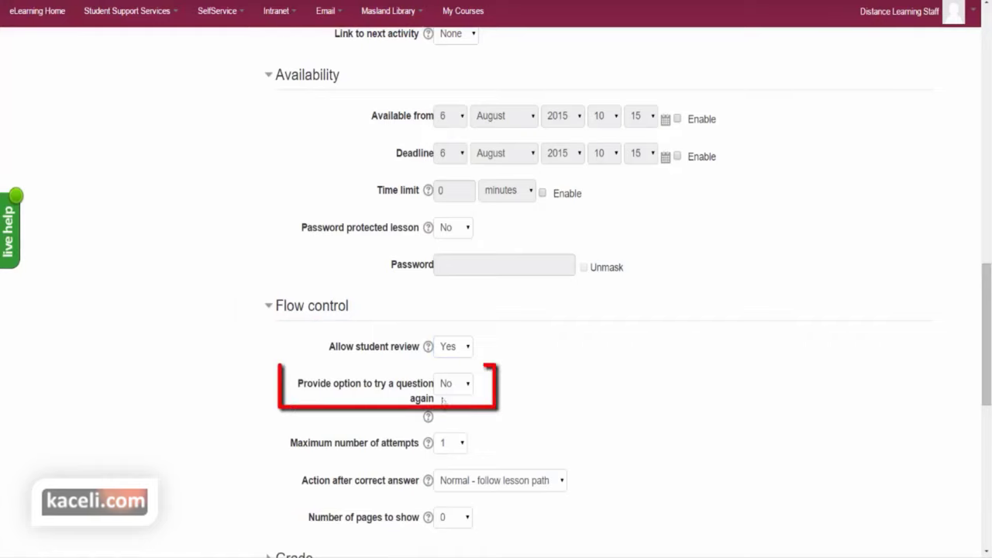
click(466, 387)
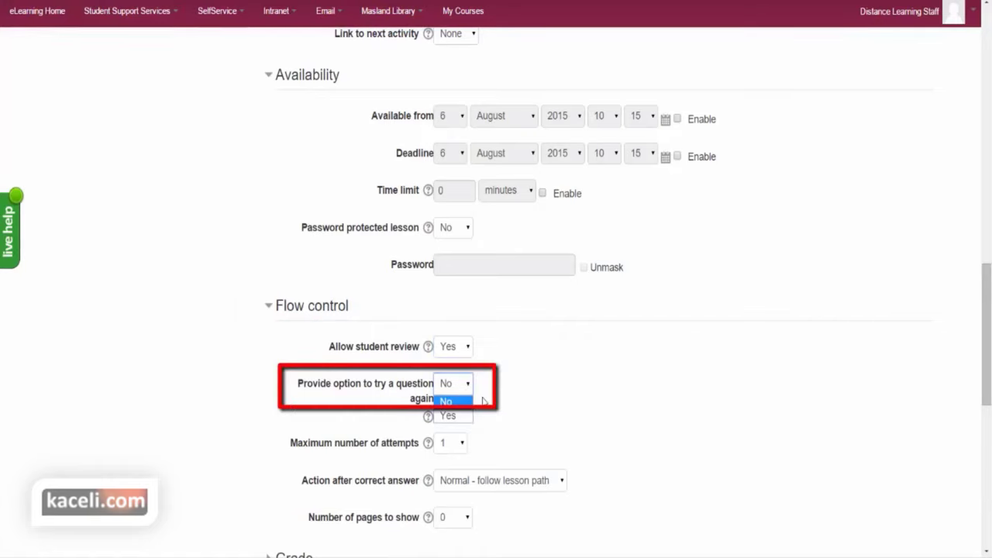
click(609, 413)
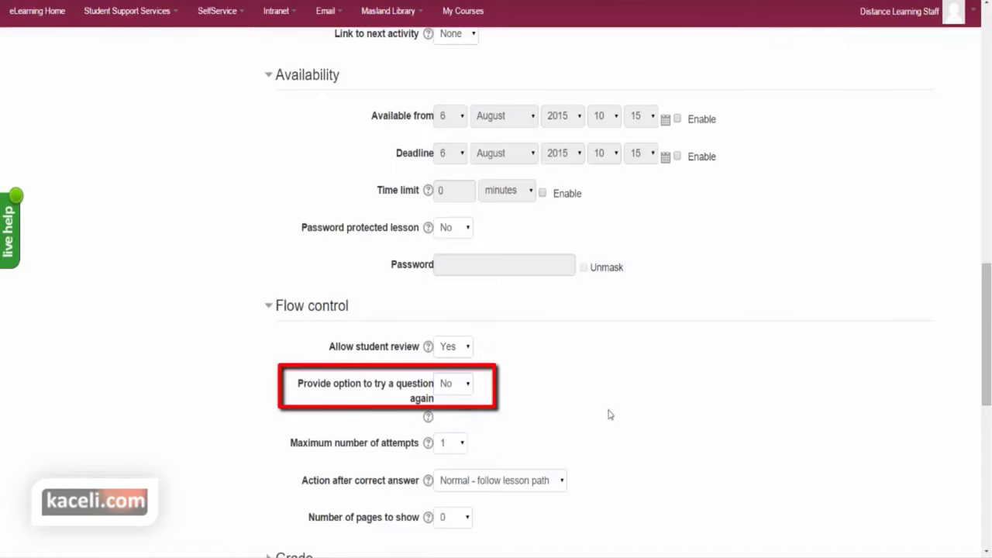
Set the lesson's Maximum number of attempts to 5 in the Flow control section
scroll(568, 425, down, 2)
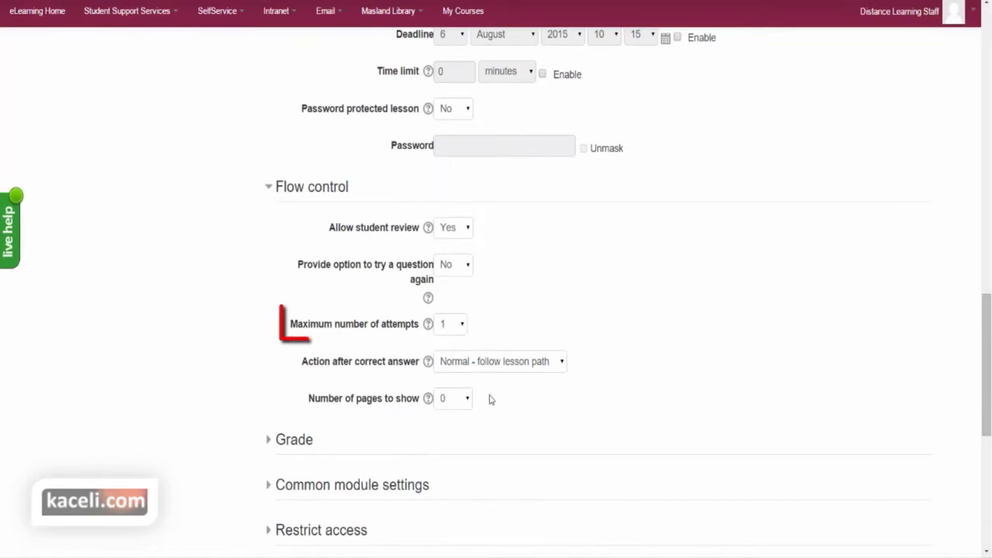
click(461, 327)
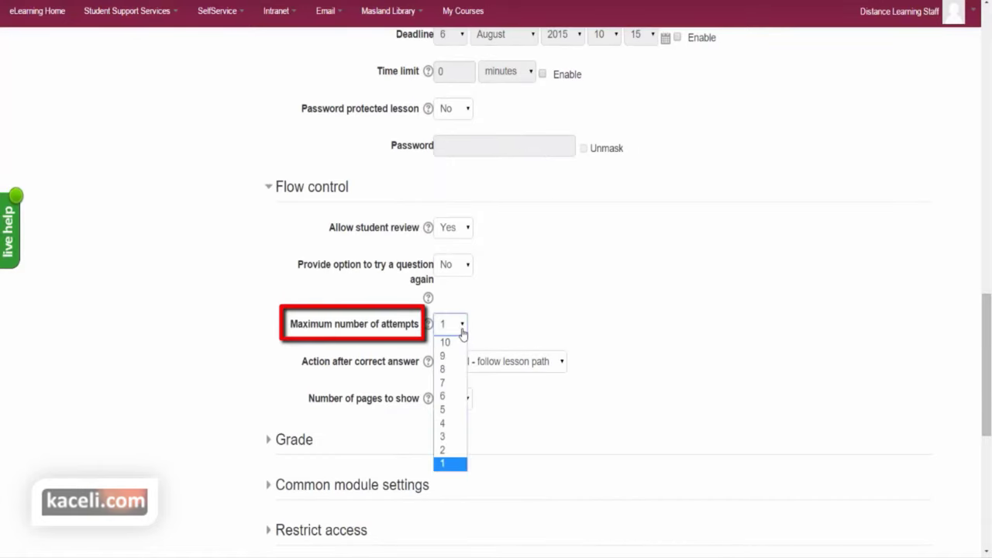
click(453, 410)
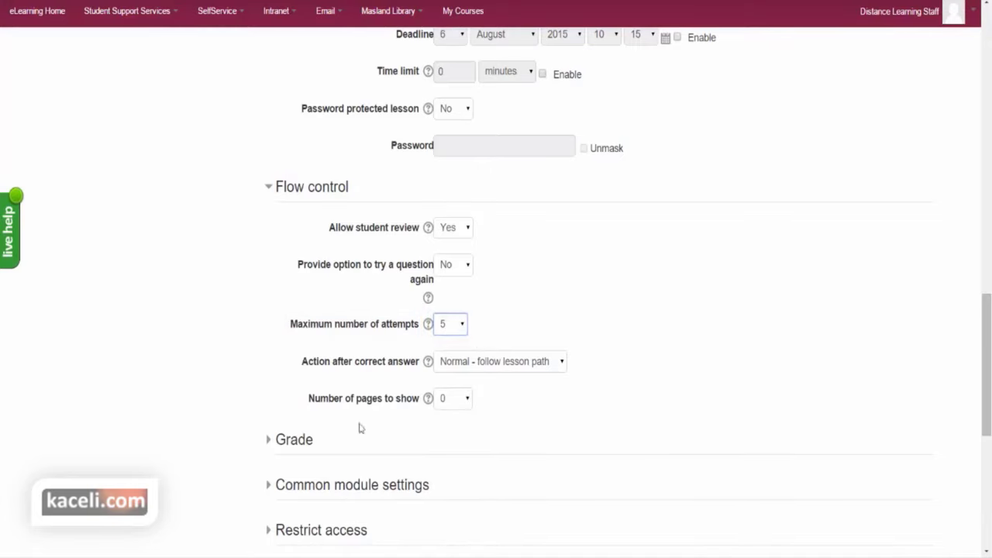
Expand the Grade section and assign the lesson to the Homework Assignments grade category
click(278, 444)
scroll(580, 444, down, 1)
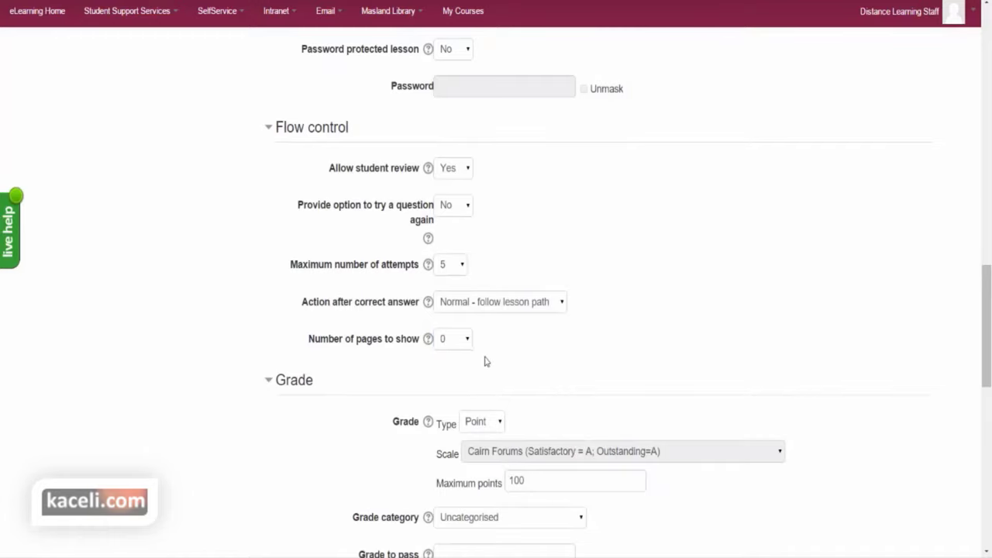
scroll(677, 331, down, 1)
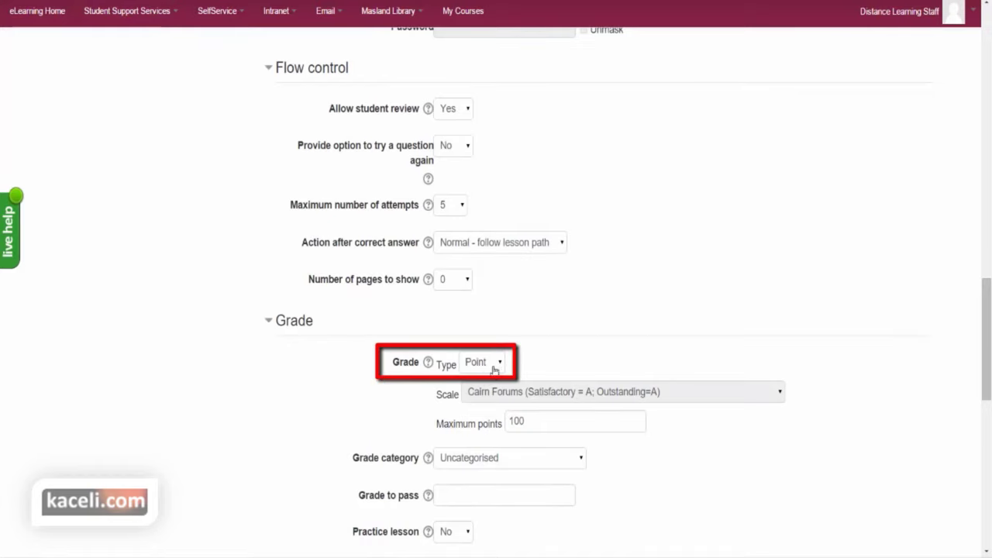
click(520, 424)
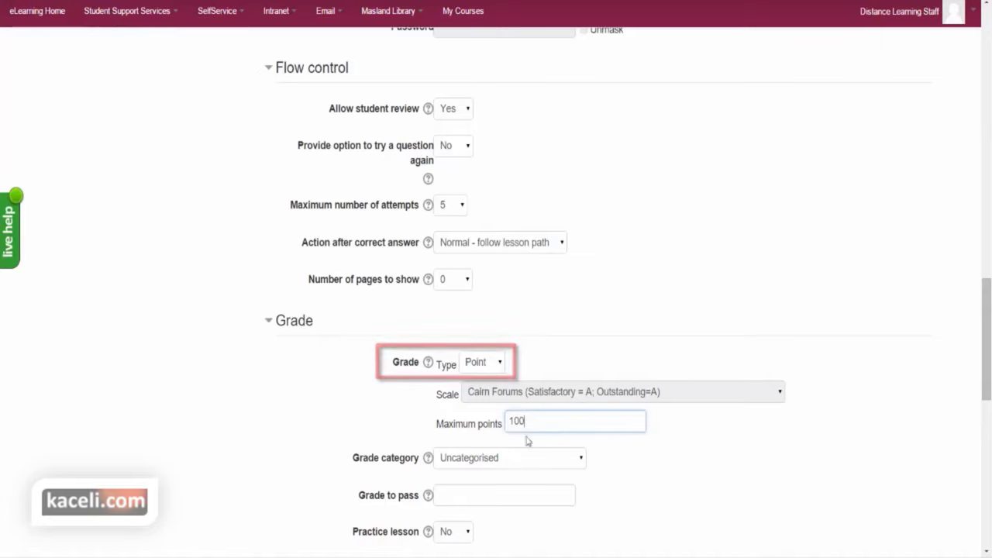
click(565, 465)
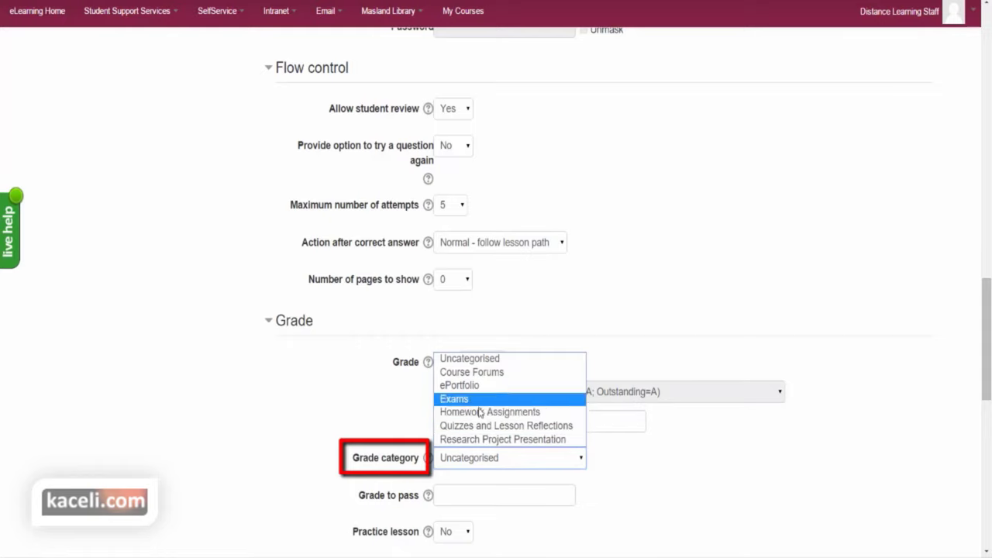
click(733, 480)
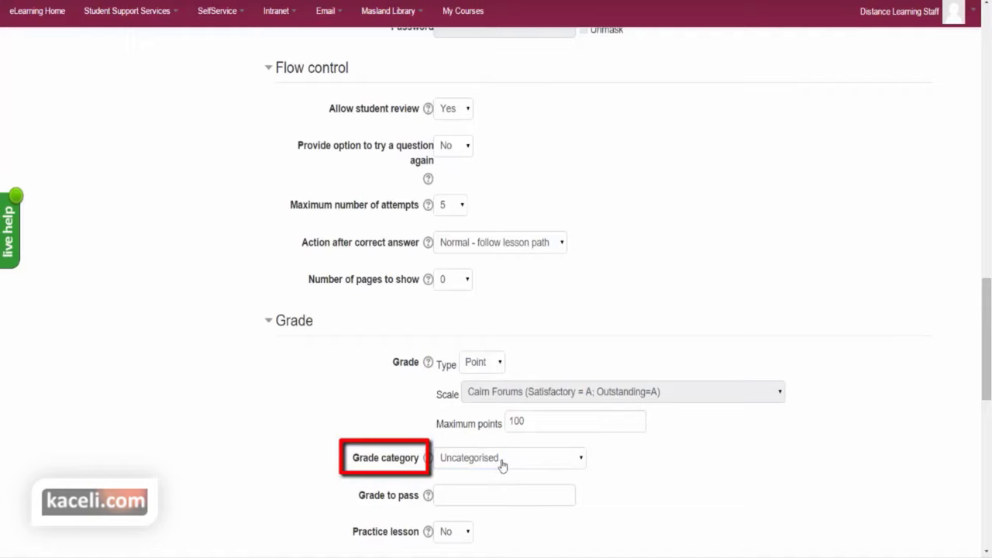
click(502, 464)
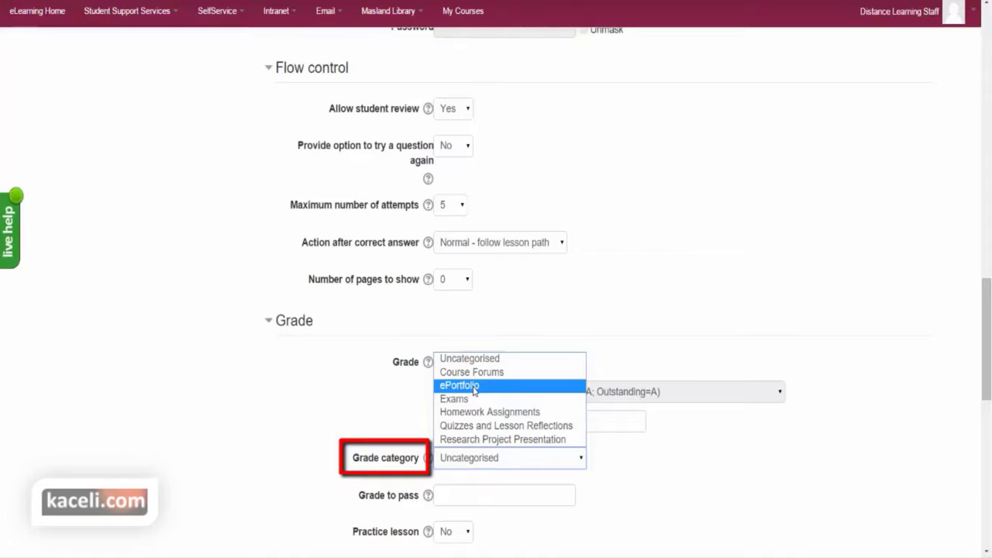
click(504, 412)
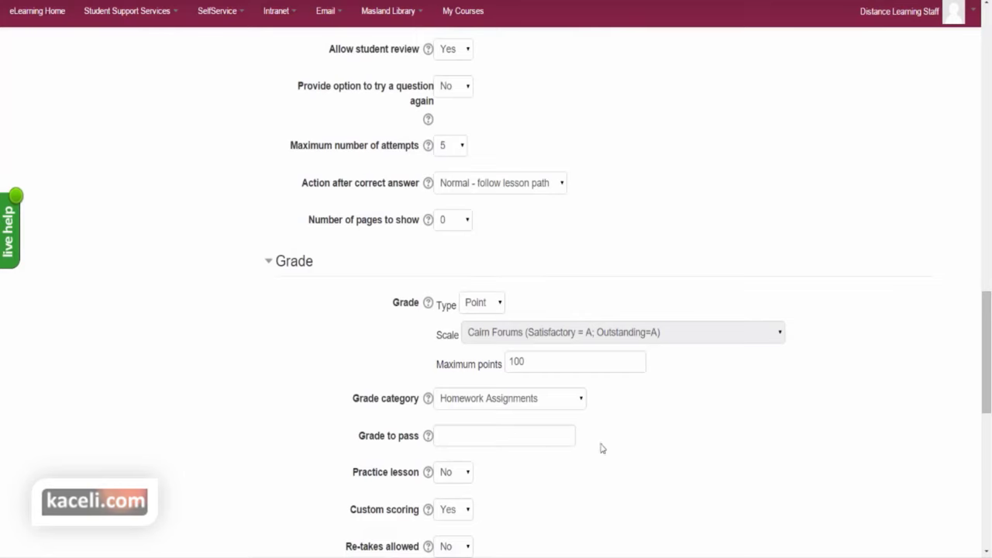
Set Re-takes allowed to Yes and Handling of re-takes to Use maximum
scroll(603, 448, down, 2)
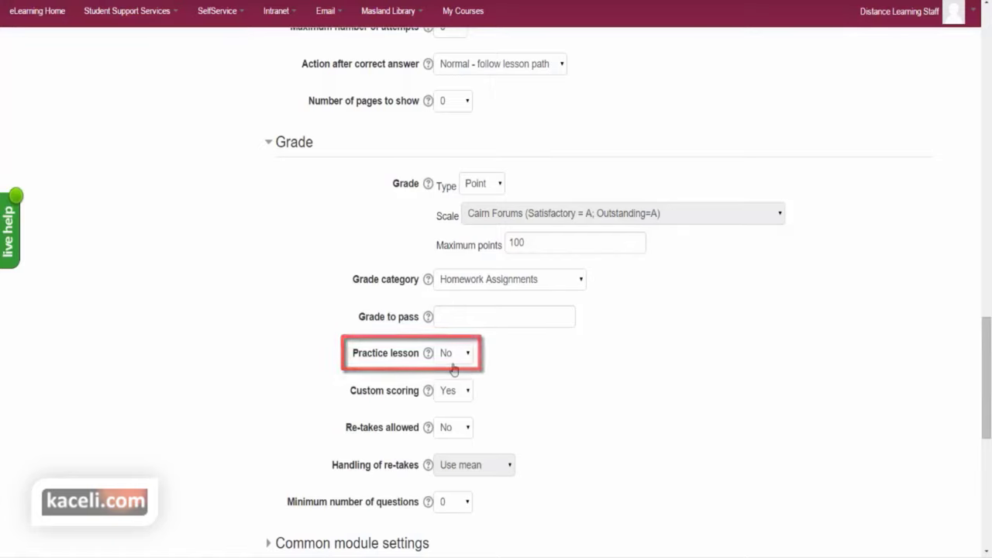
click(461, 428)
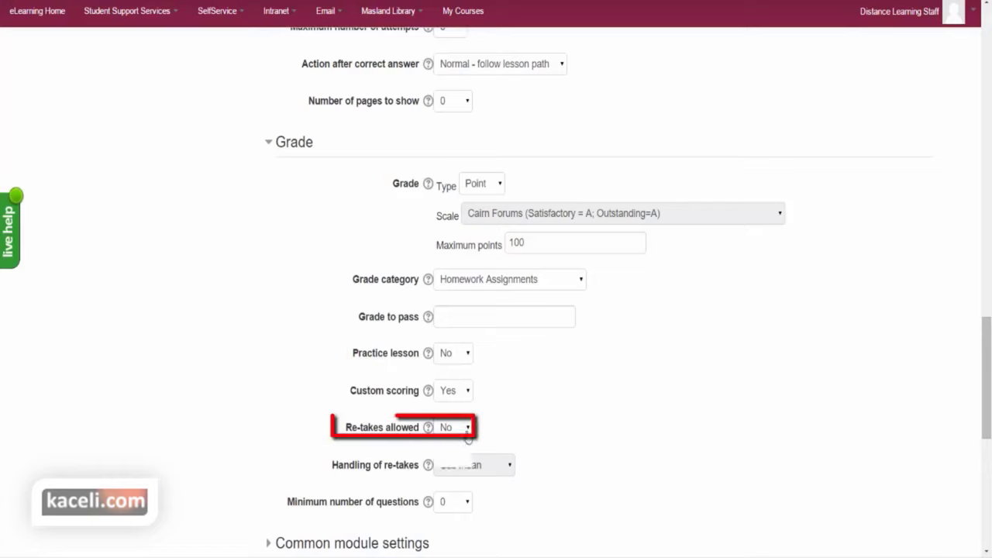
click(453, 457)
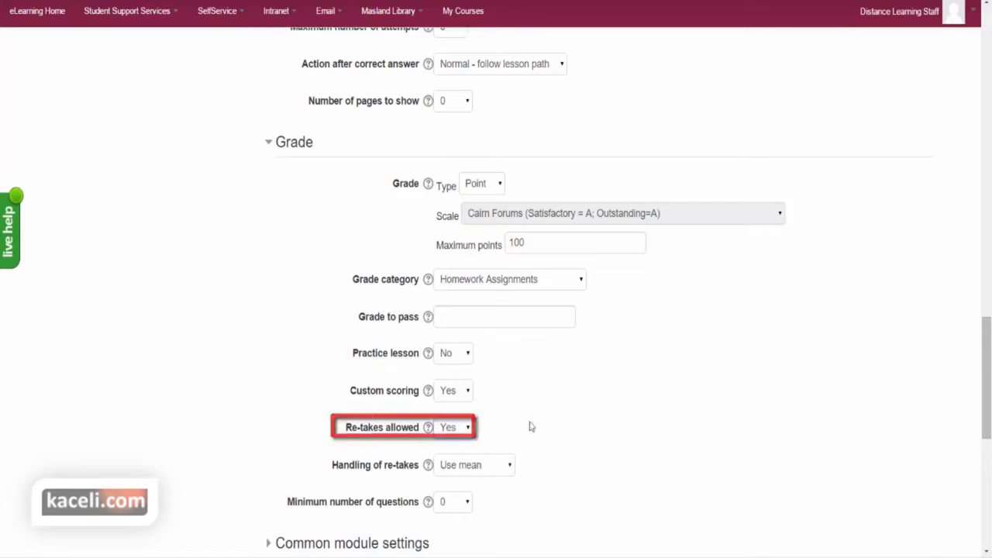
click(496, 468)
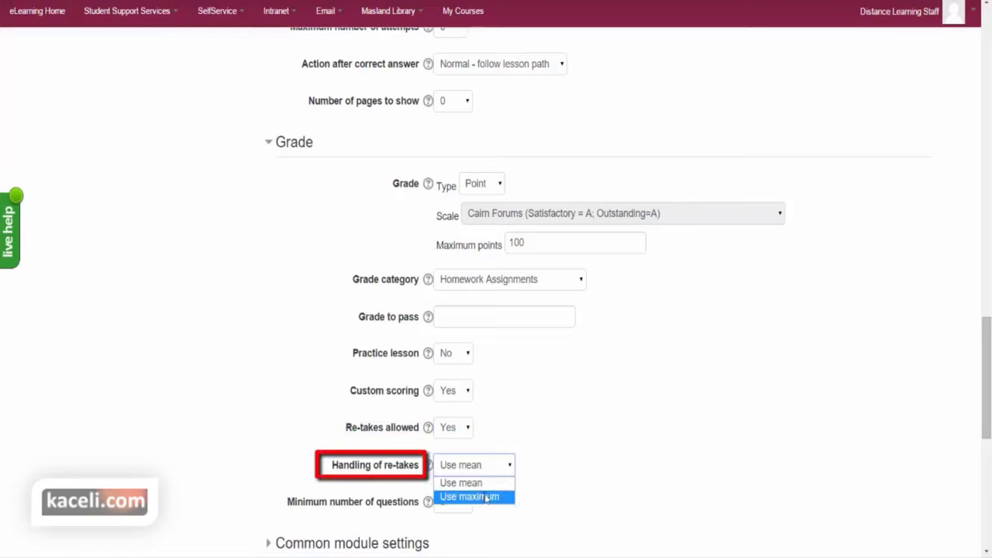
click(487, 497)
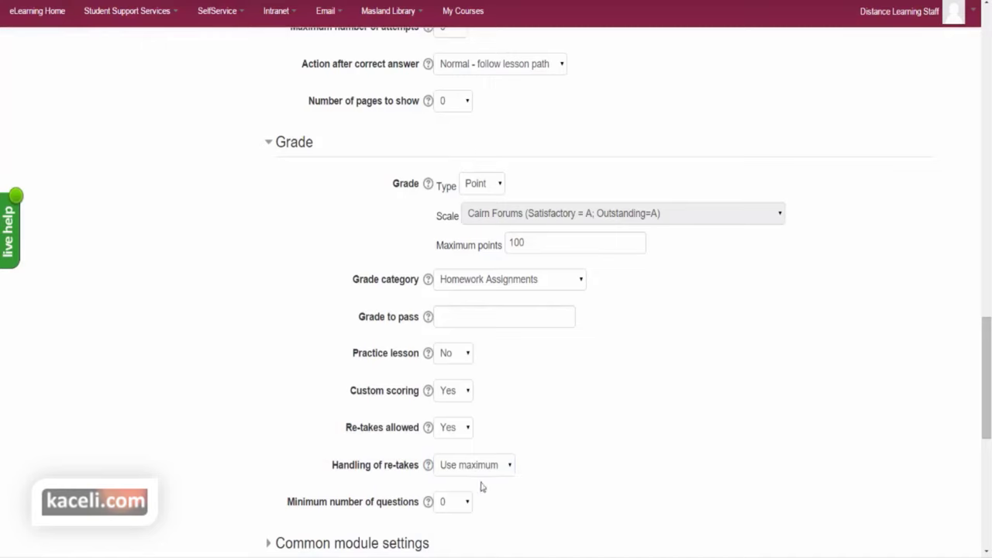
Expand Common module settings and review its visibility, ID number and group options
scroll(603, 520, down, 3)
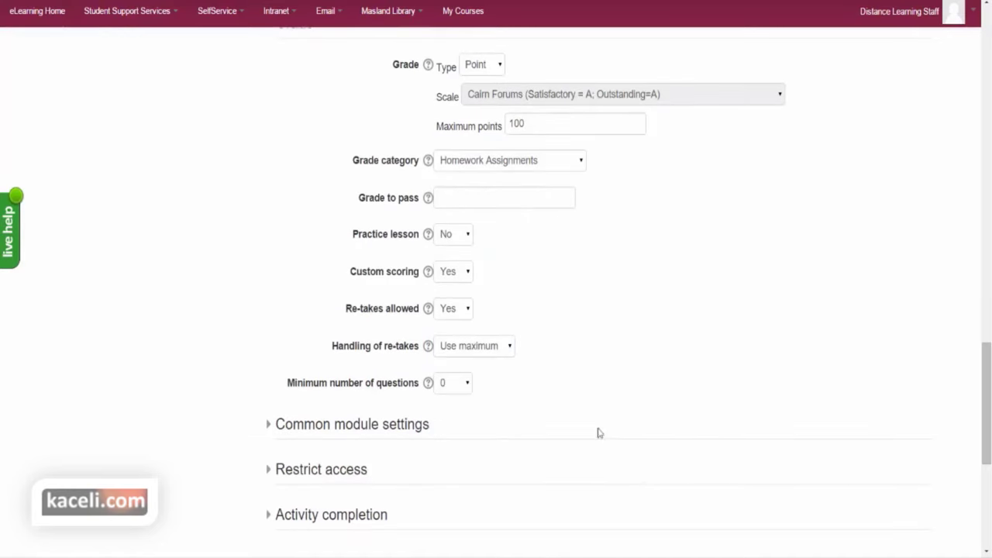
scroll(566, 411, down, 2)
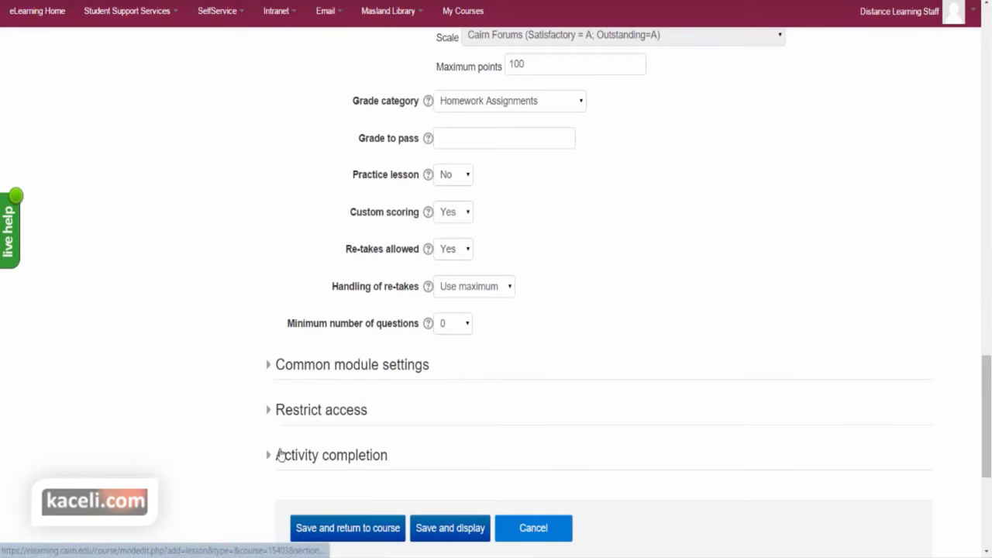
click(269, 364)
scroll(622, 376, down, 3)
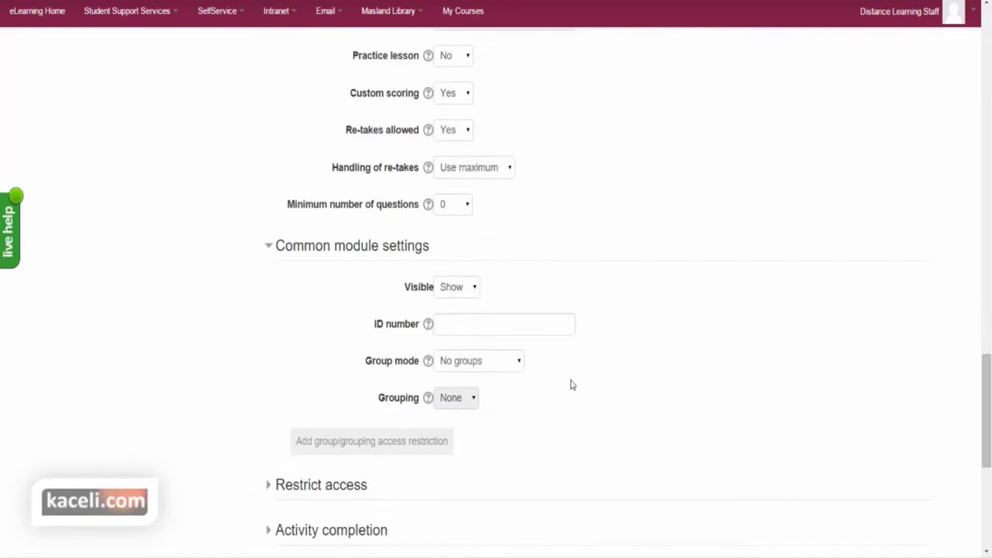
scroll(552, 426, down, 1)
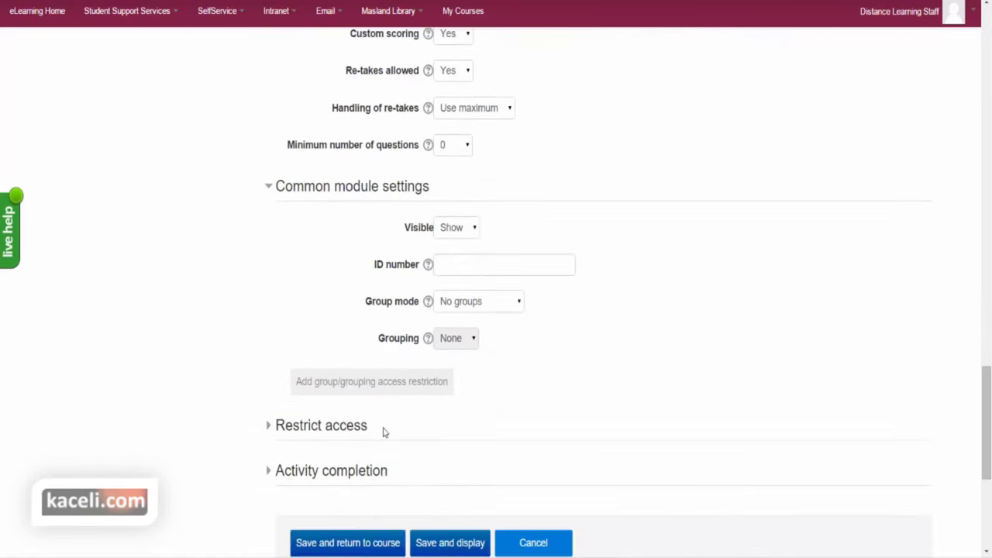
Expand Activity completion and set Completion tracking to "Show activity as complete when conditions are met"
click(273, 473)
scroll(630, 426, down, 4)
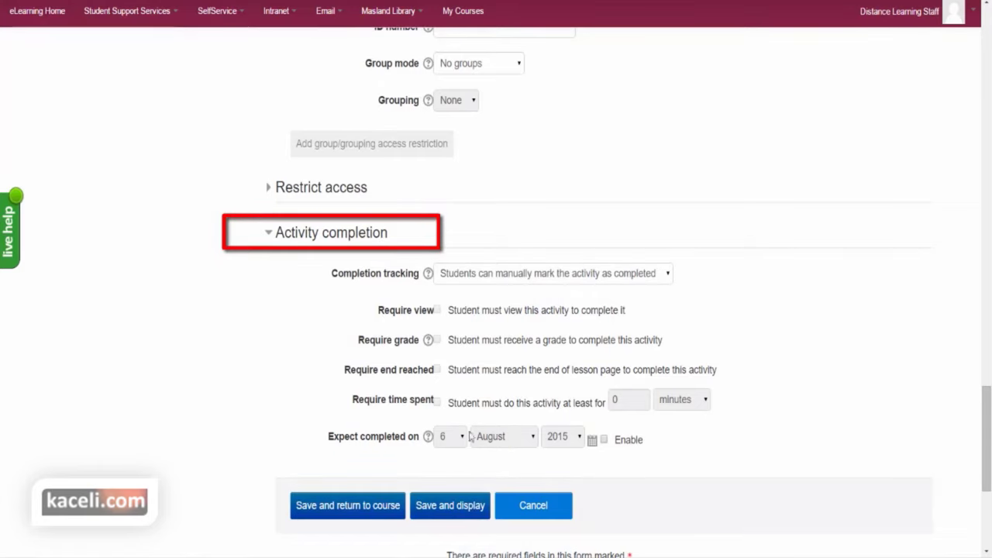
click(504, 273)
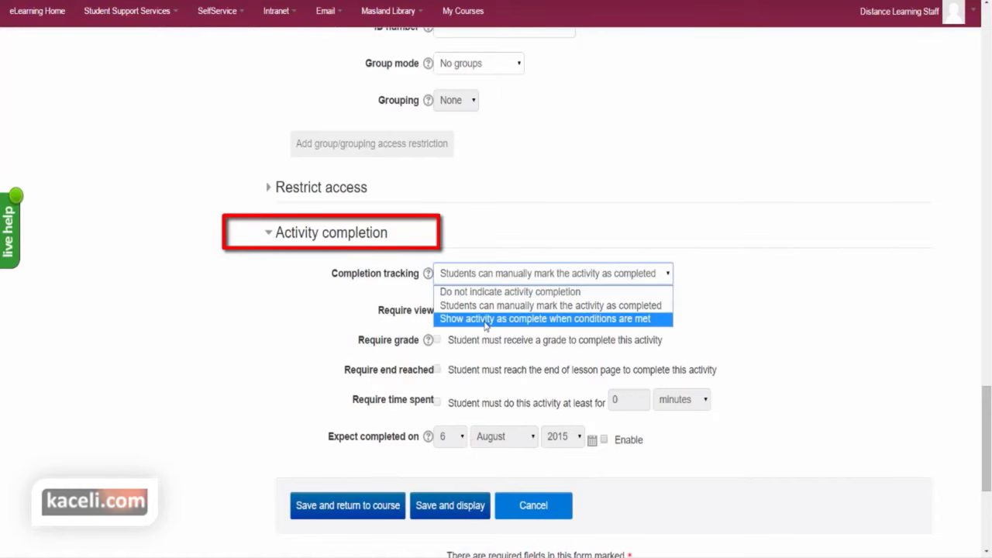
click(485, 319)
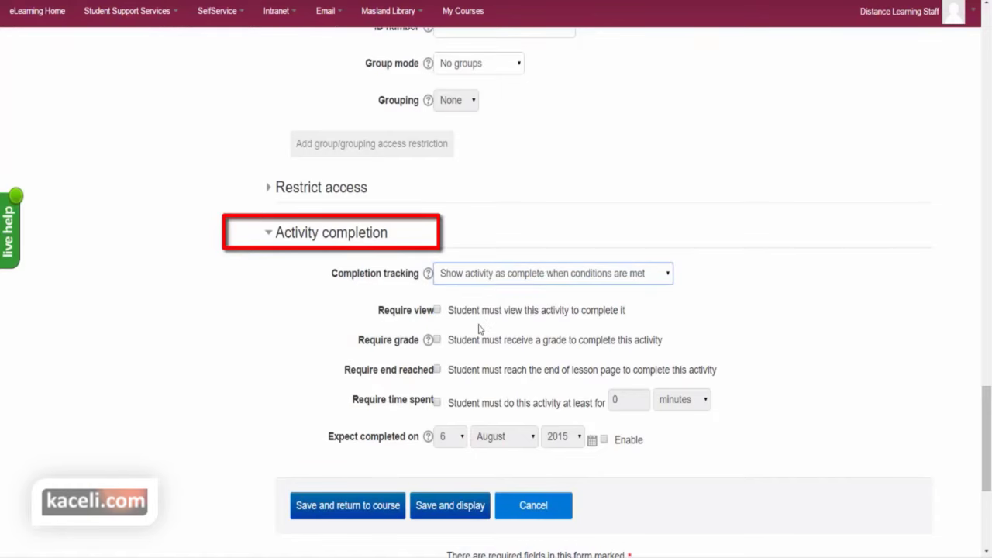
Enable the Require time spent condition for a minimum number of minutes, and save the lesson, returning to the course
click(435, 403)
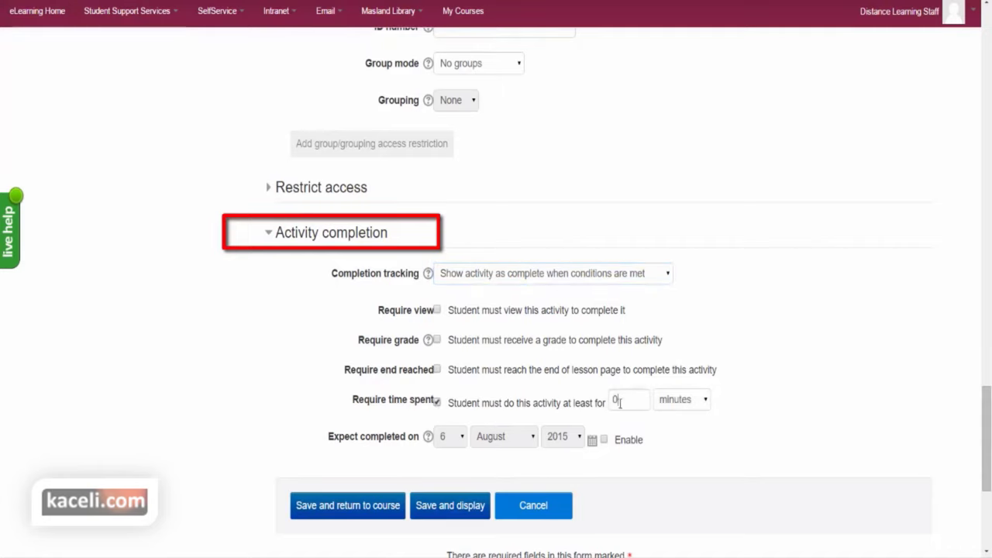
click(620, 401)
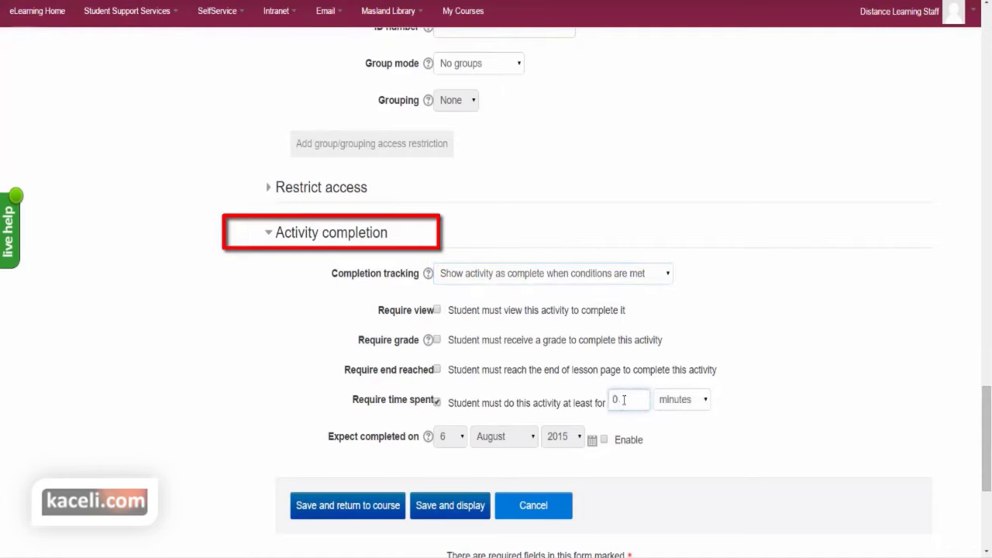
double_click(624, 400)
click(351, 511)
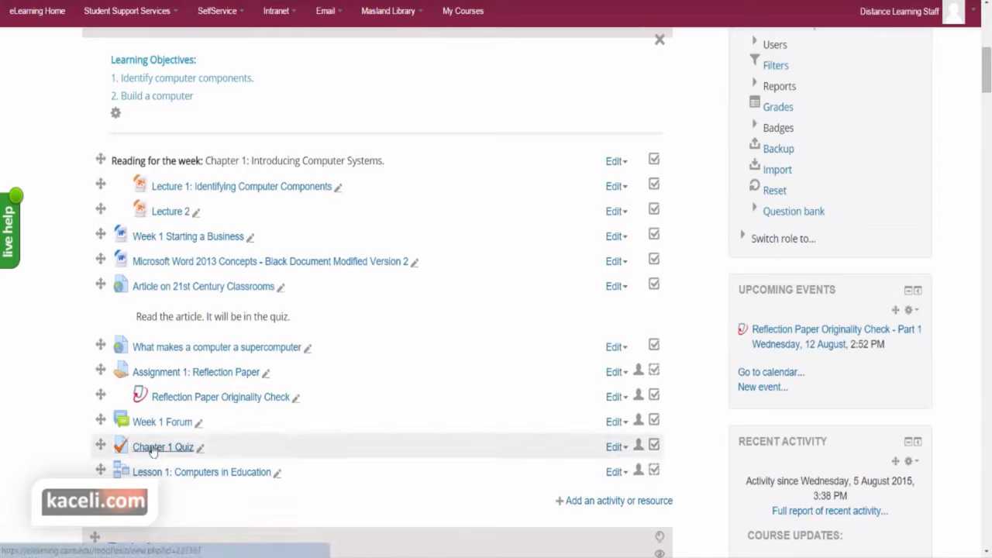
Open "Lesson 1: Computers in Education" and add a content page titled "Defining Computers"
click(208, 477)
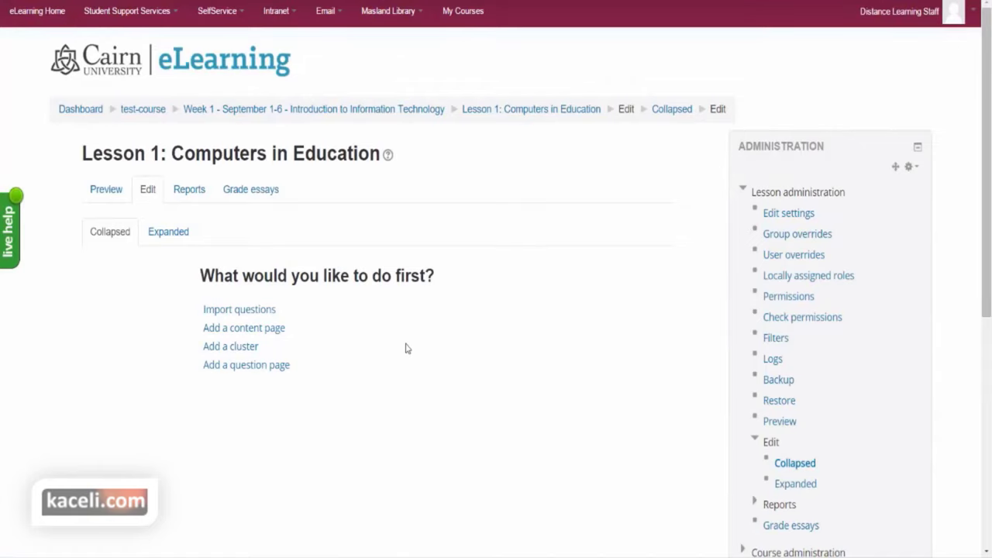
click(262, 332)
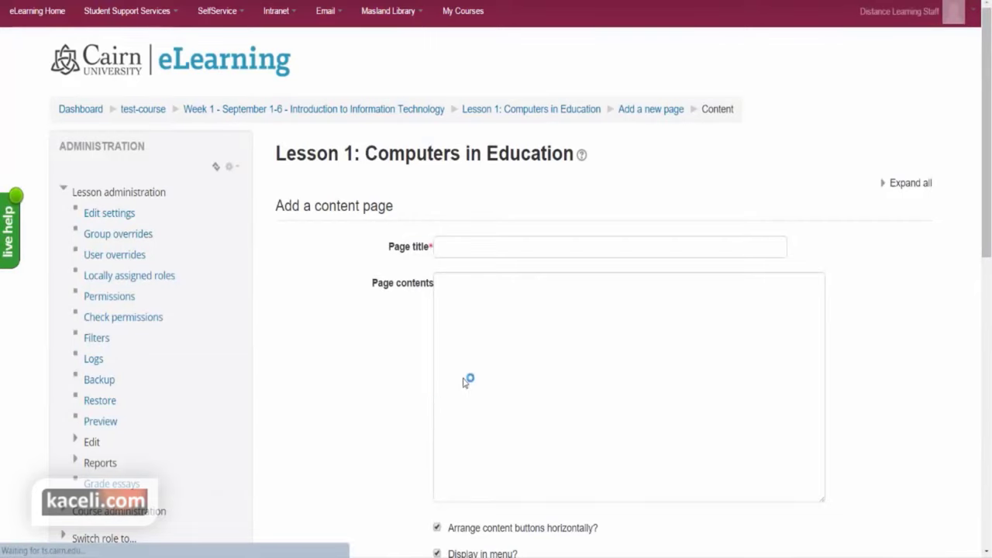
click(535, 247)
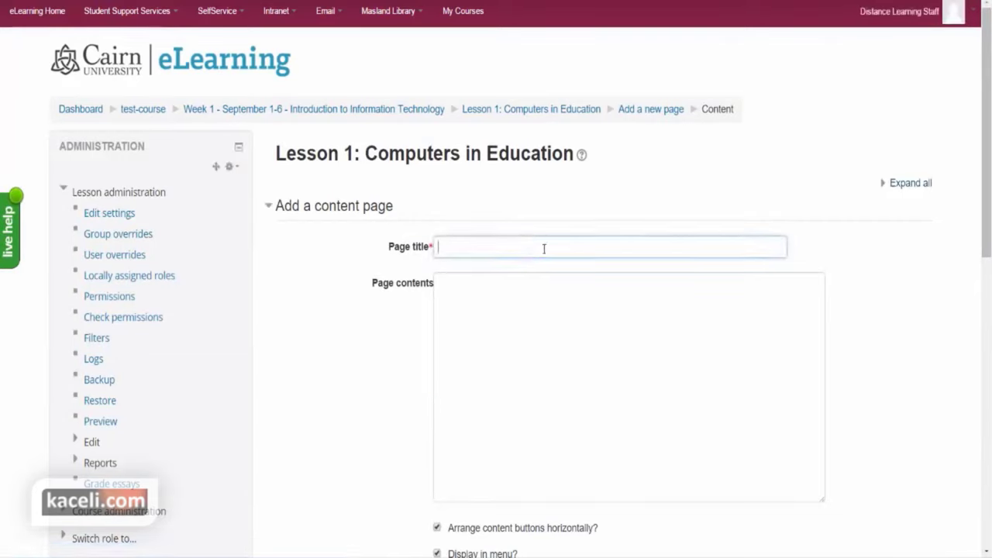
text(Defining Computers)
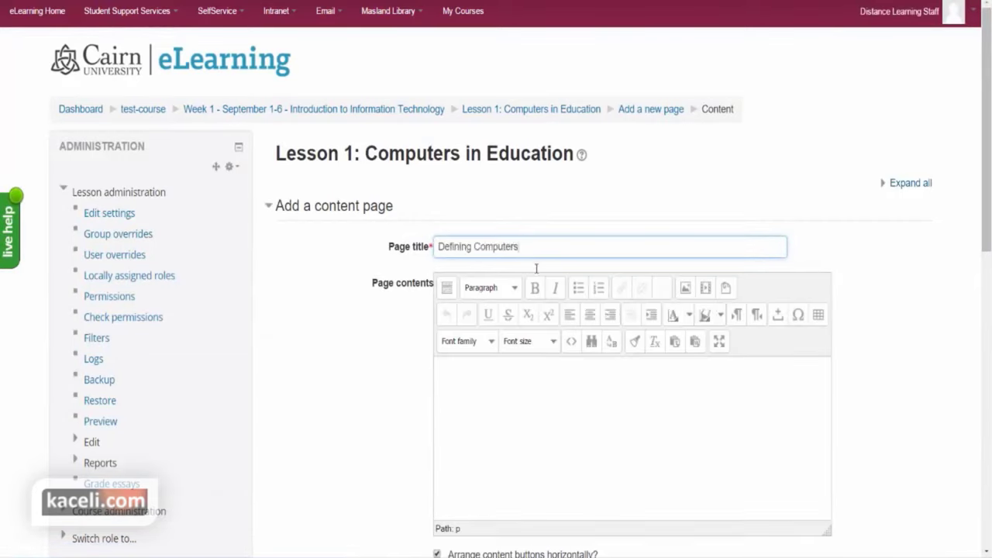
Enter the page contents "After reading chapter 1 in your textbook, review this lesson." followed by "Computers are ... sdfsdf" in a separate paragraph
click(514, 404)
text(After reading chapter 1 in your textbook, review this lesson.  Computers are ...)
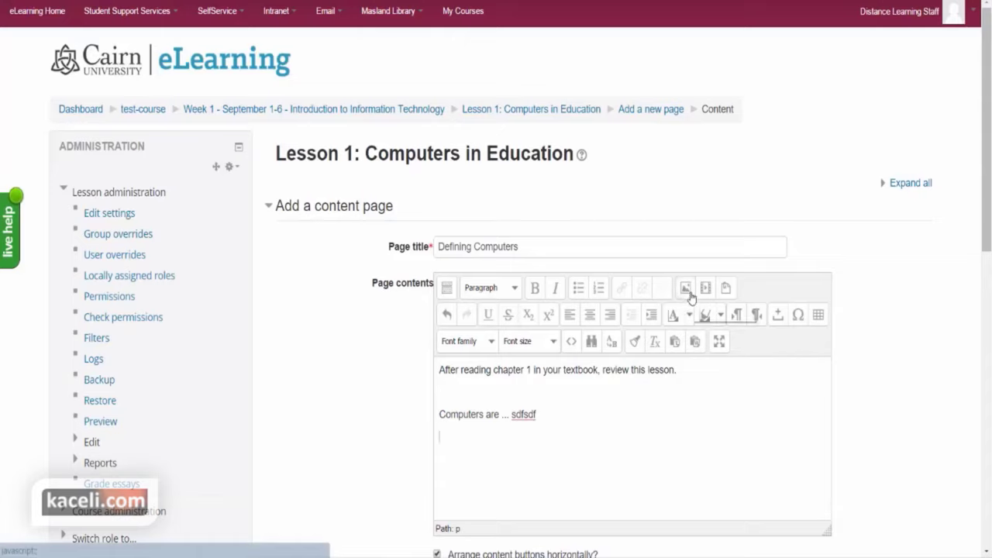
click(447, 290)
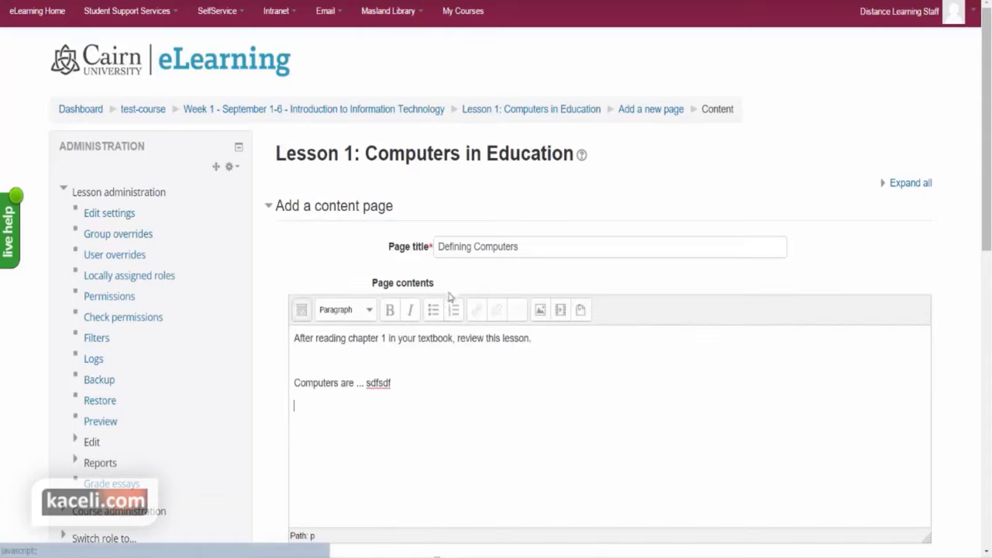
click(303, 310)
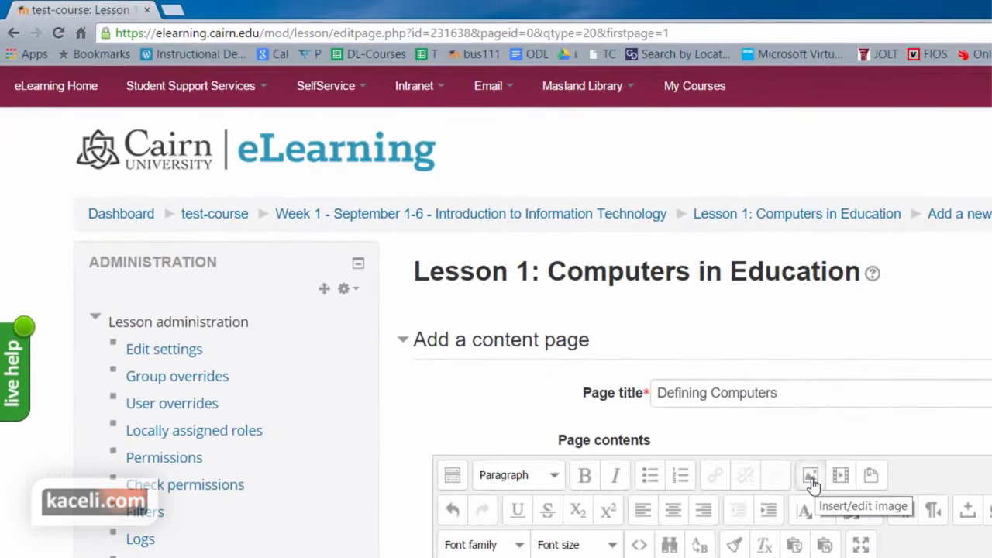
Upload the PNG "How computers work image" from the Presentations and Resources folder as the image for the page contents
click(641, 373)
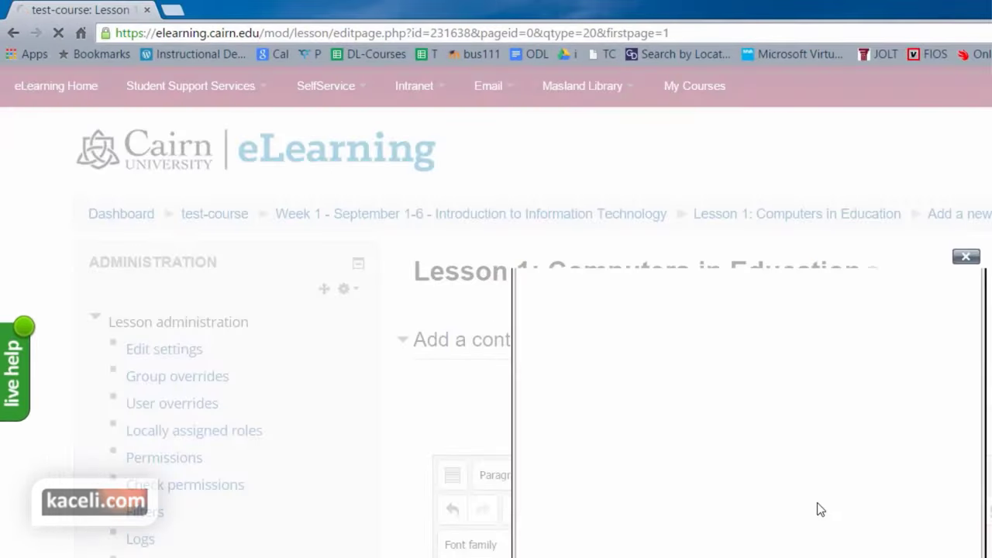
click(686, 333)
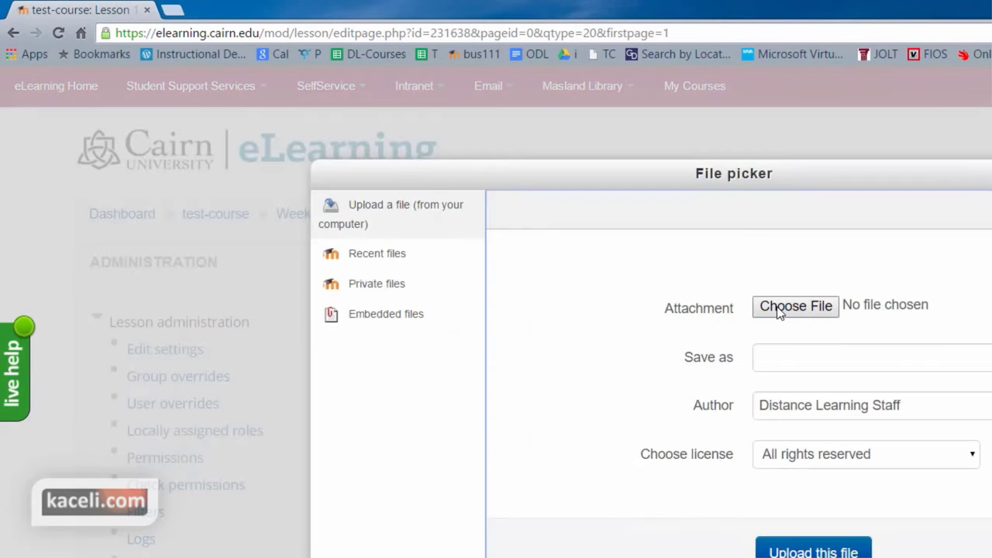
click(795, 306)
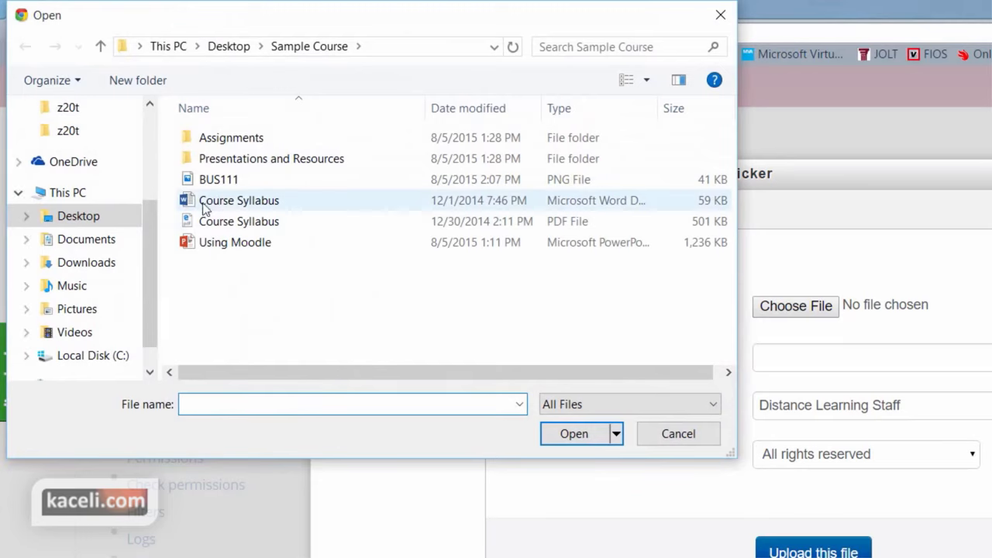
double_click(232, 161)
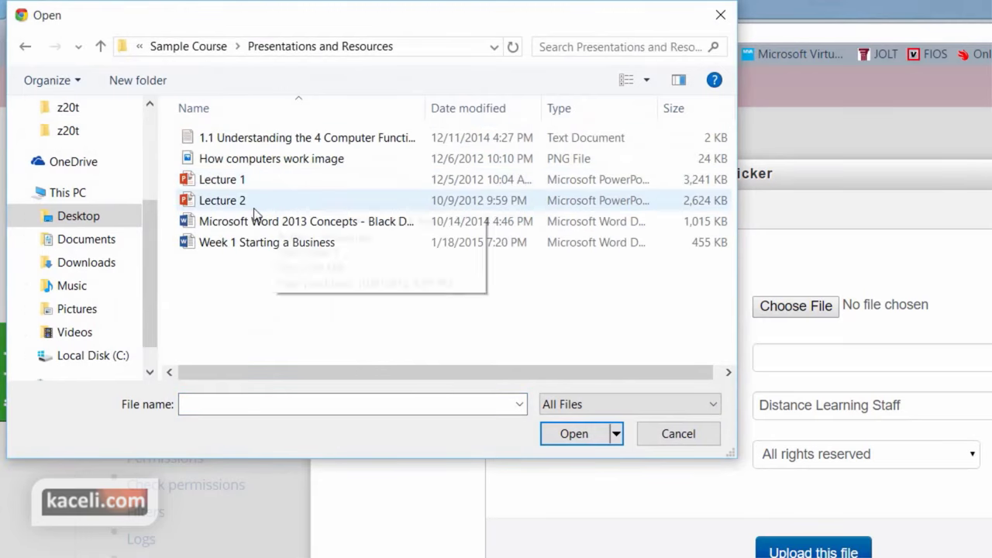
click(262, 160)
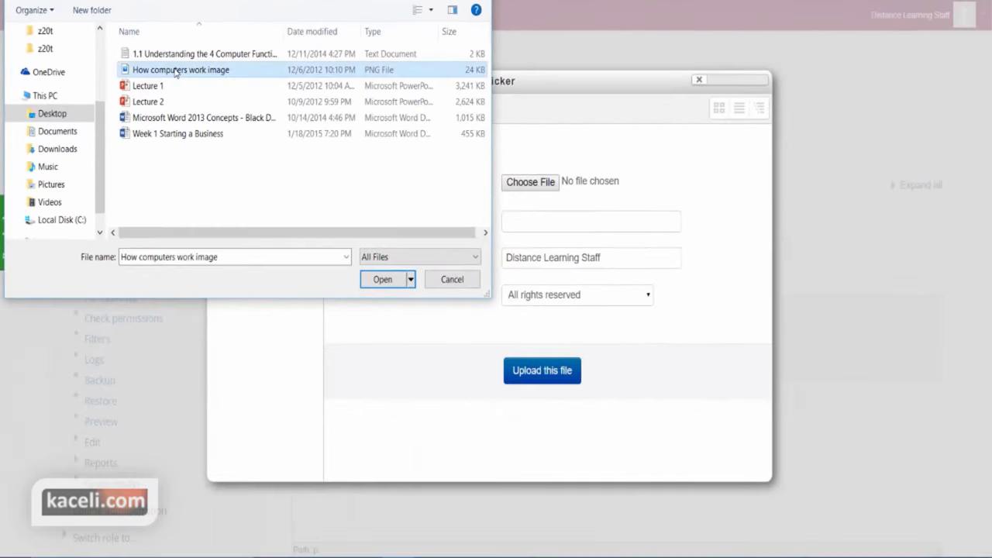
click(574, 433)
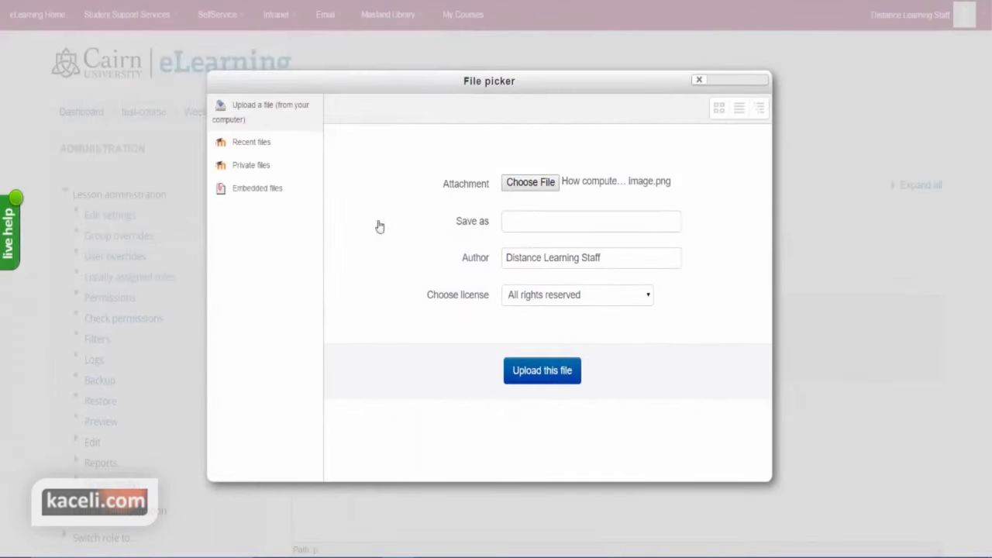
click(548, 380)
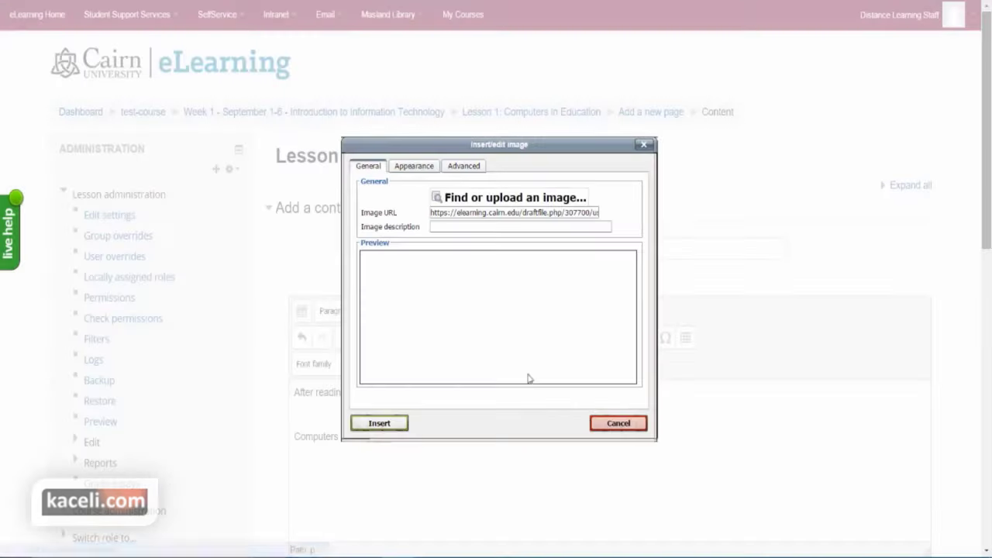
Set the image width to 350 px with constrained proportions and Right alignment, and insert it into the page contents
click(411, 171)
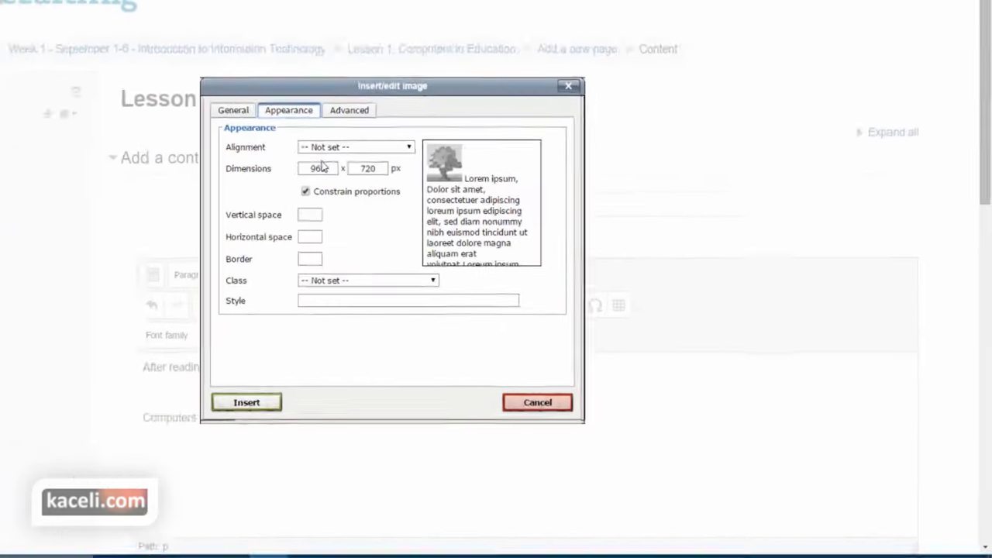
double_click(445, 218)
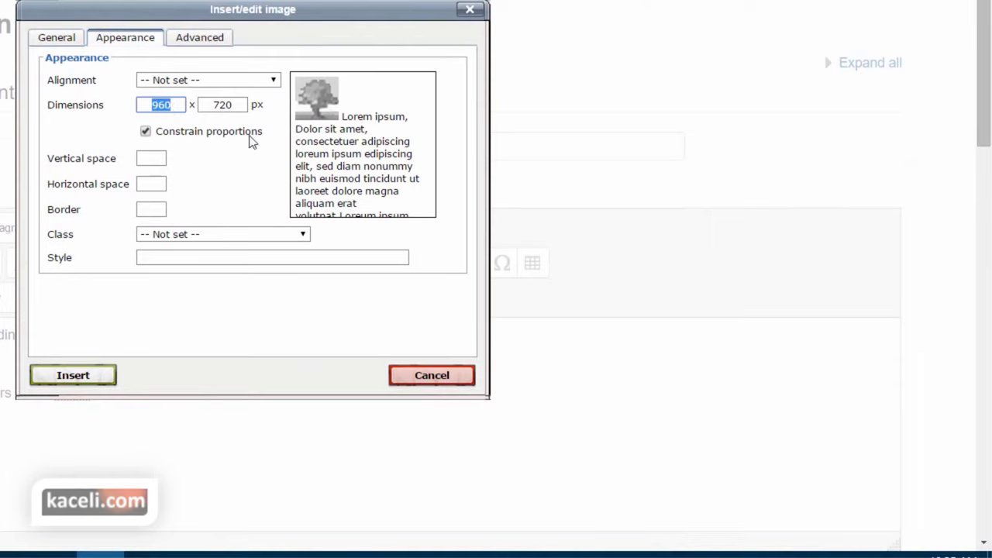
text(350)
click(242, 191)
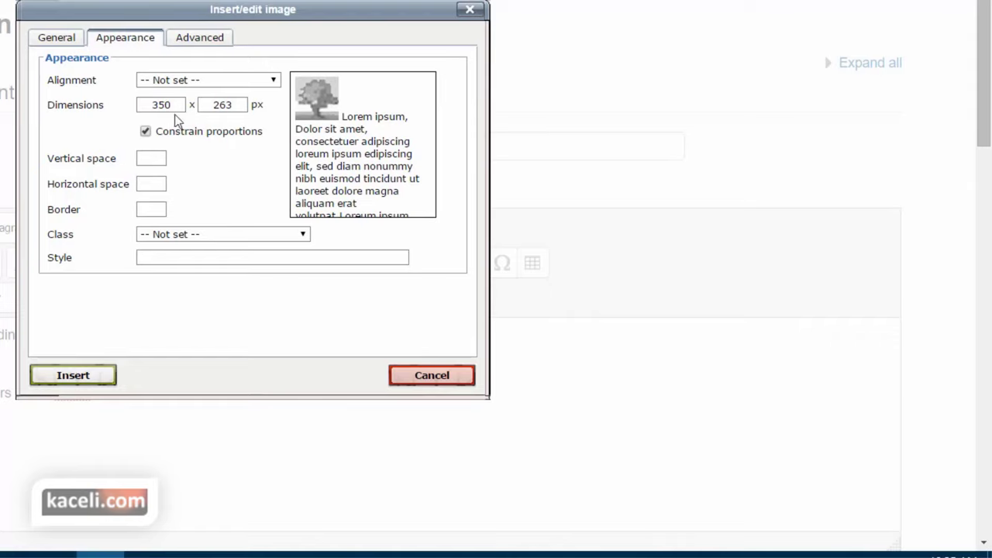
click(209, 82)
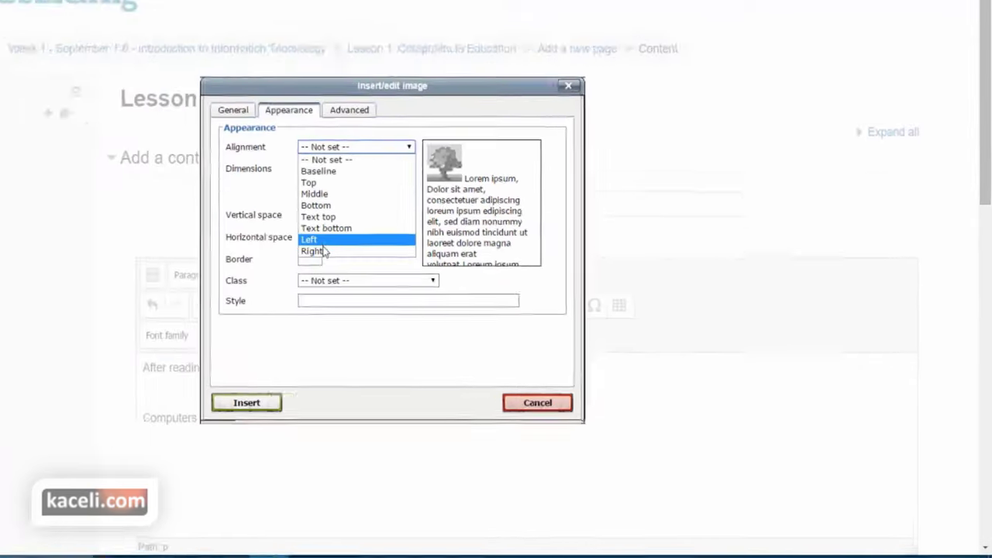
click(153, 200)
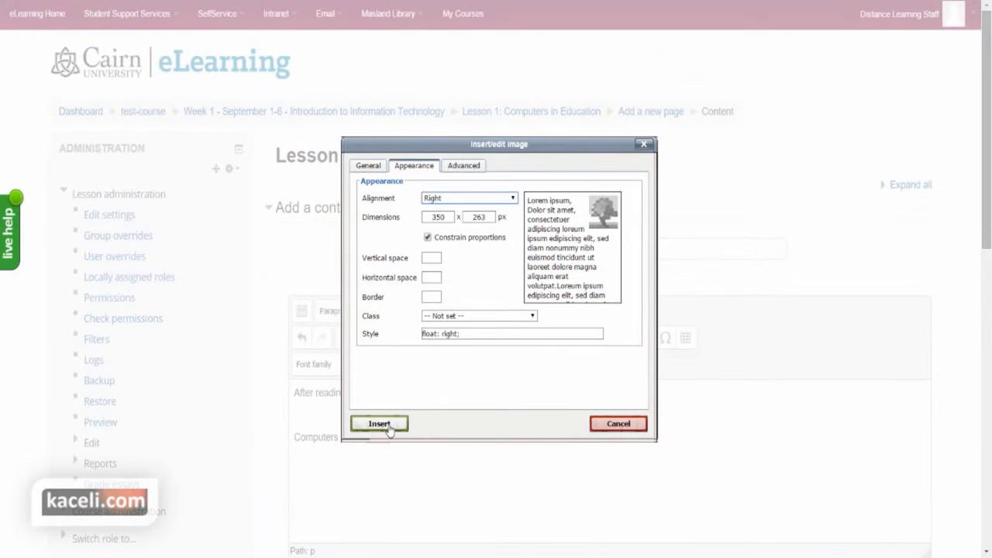
click(380, 423)
click(465, 310)
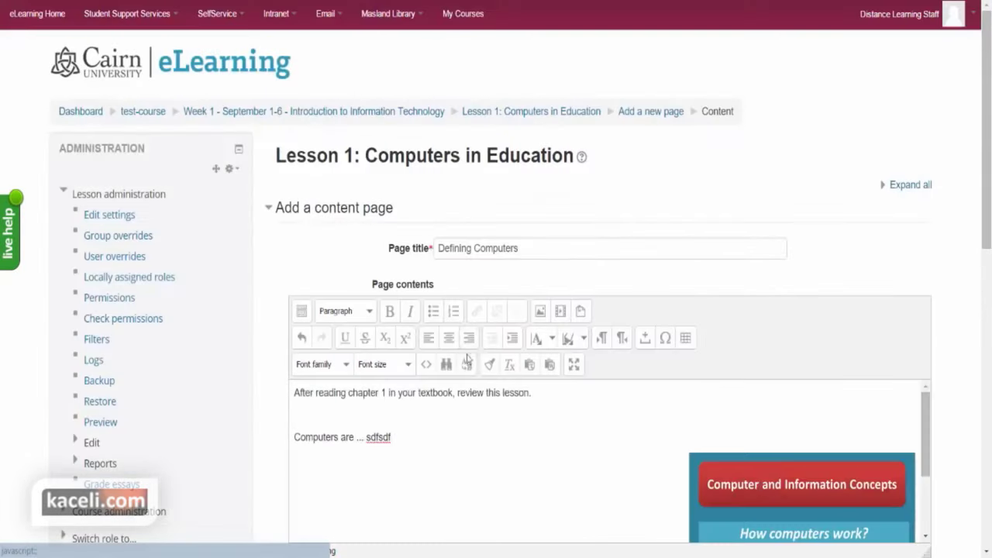
scroll(808, 474, down, 1)
scroll(750, 484, up, 1)
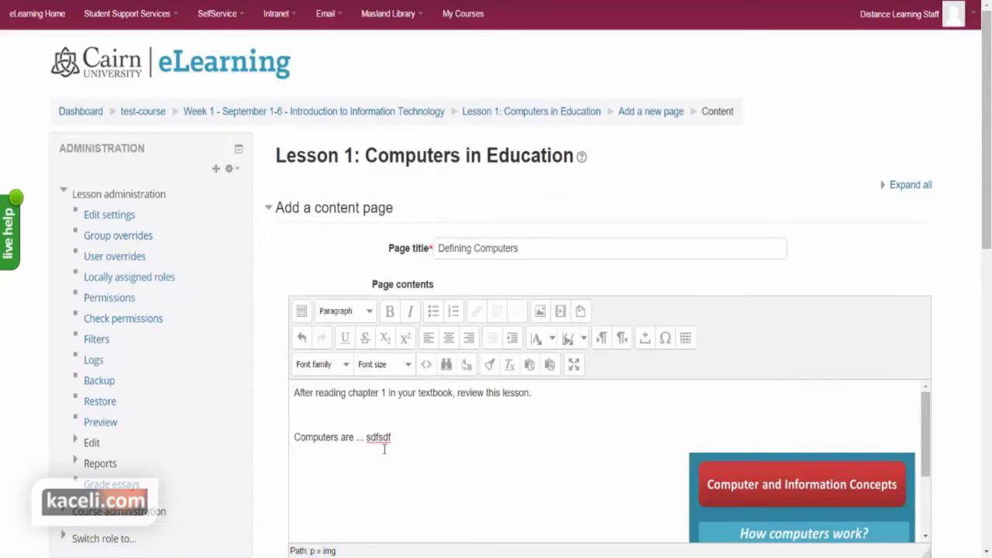
Add the line "Review also this PowerPoint:" below the "Computers are ..." paragraph
click(449, 447)
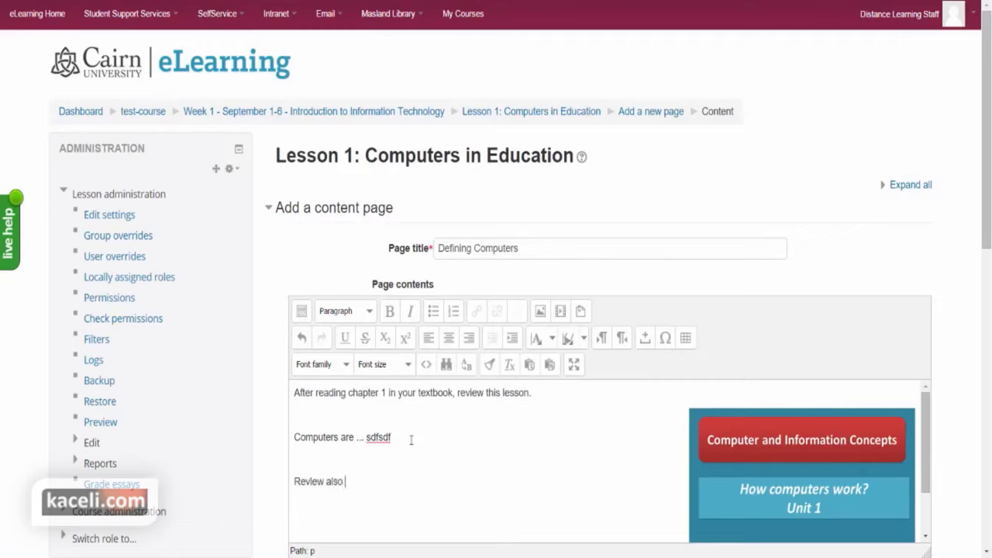
key(BackSpace)
key(BackSpace)
text(PowerPoint:)
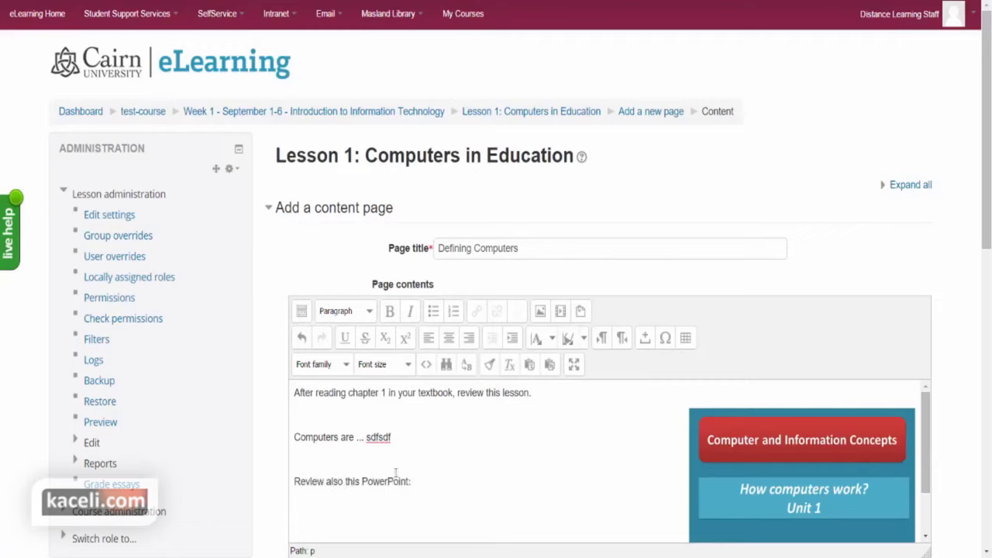
Link the words "this PowerPoint" to the uploaded file Lecture 1.pptx from the computer
drag(409, 481, 343, 481)
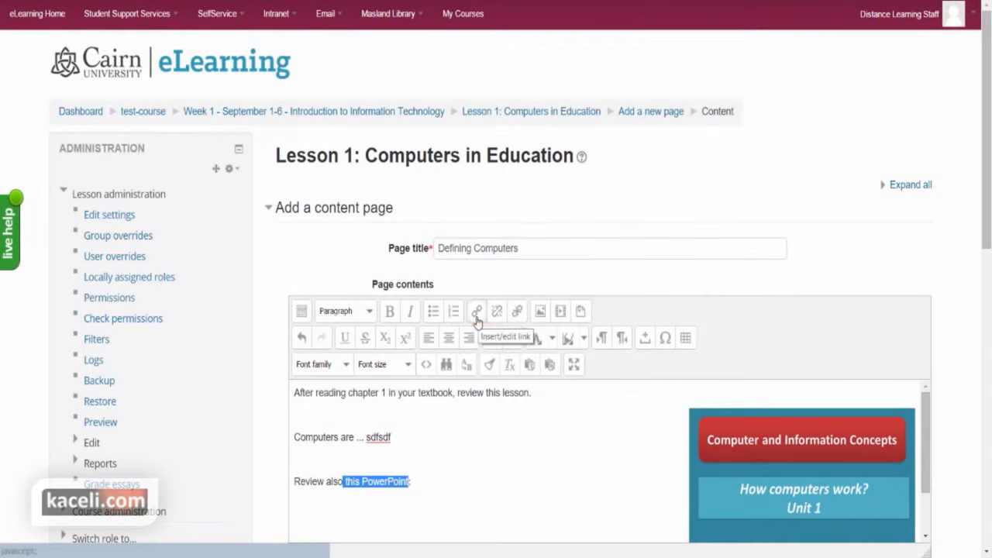
click(475, 312)
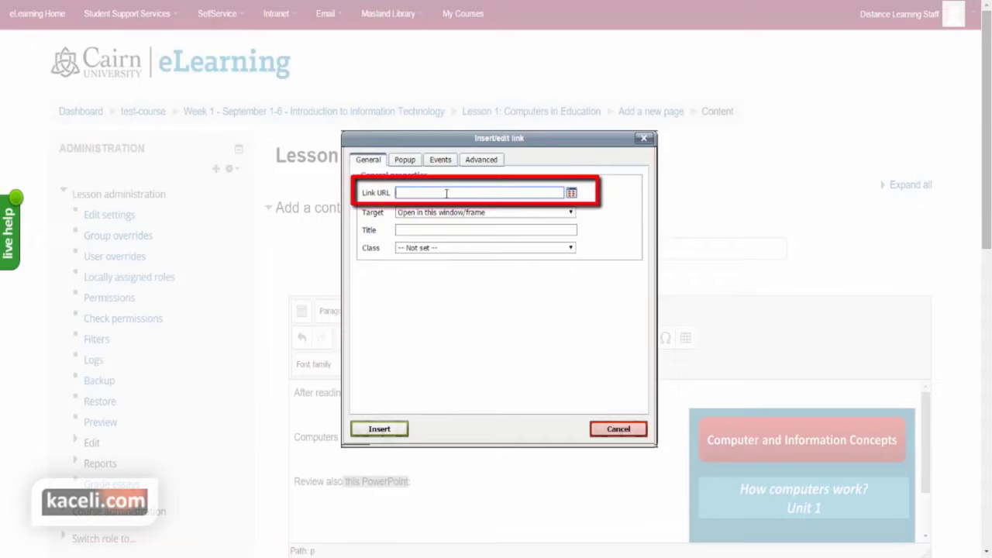
click(571, 193)
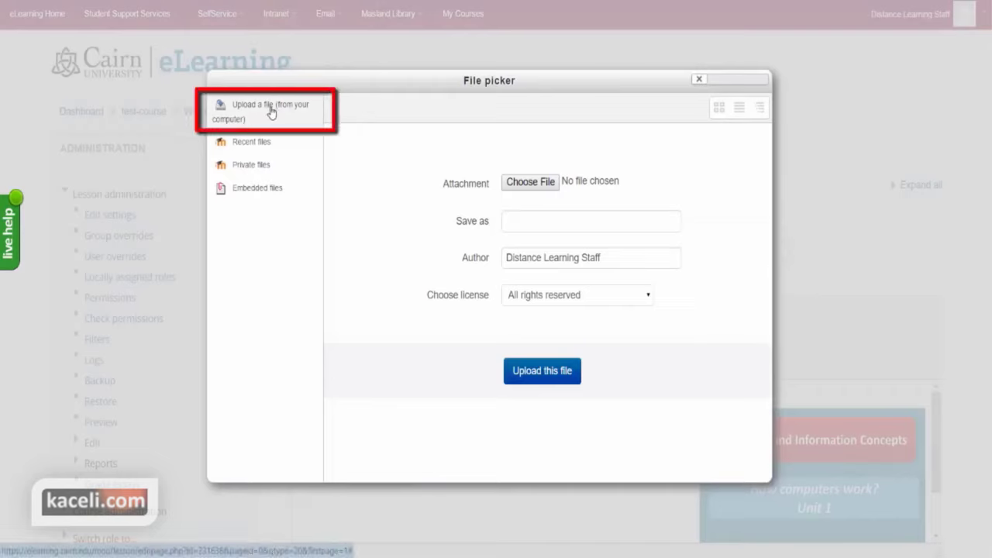
click(530, 186)
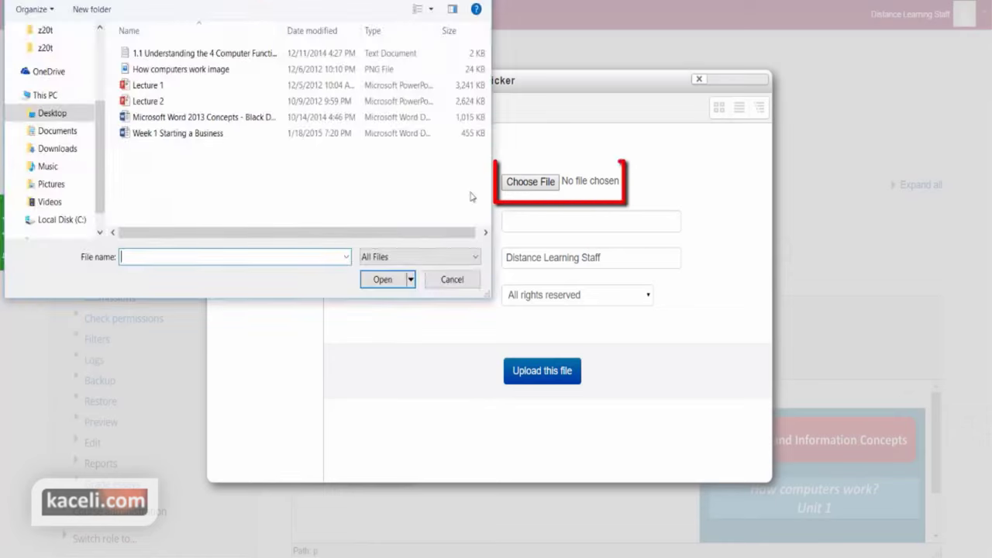
click(147, 86)
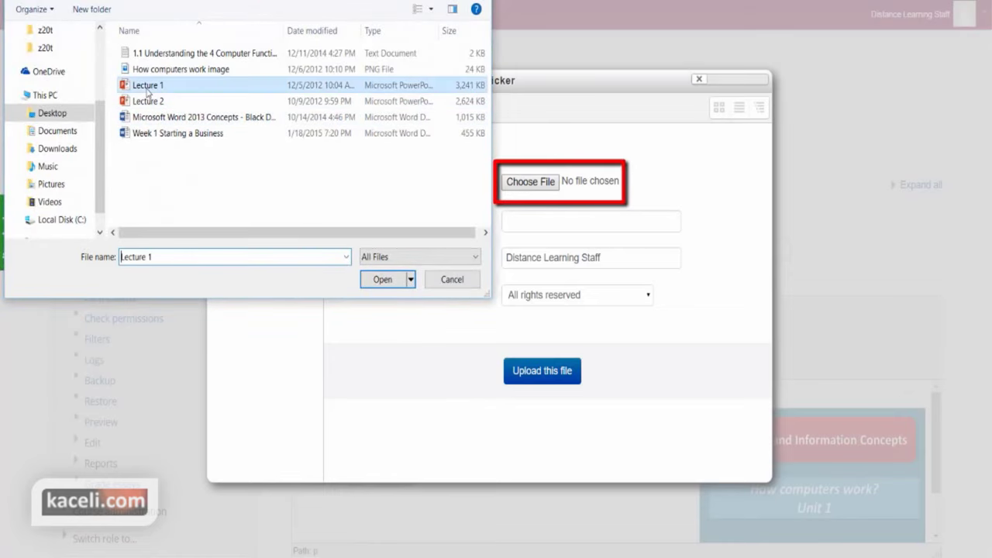
click(380, 280)
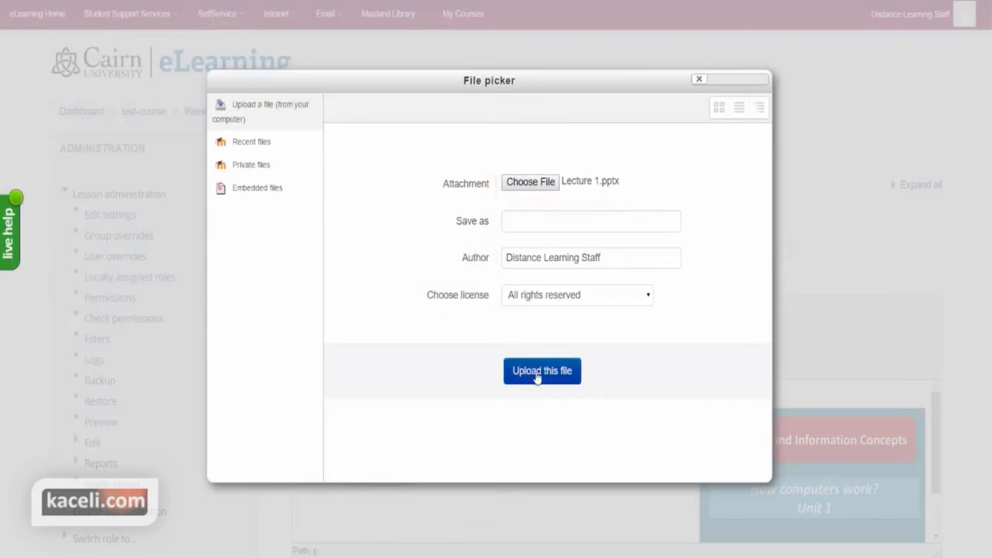
click(542, 372)
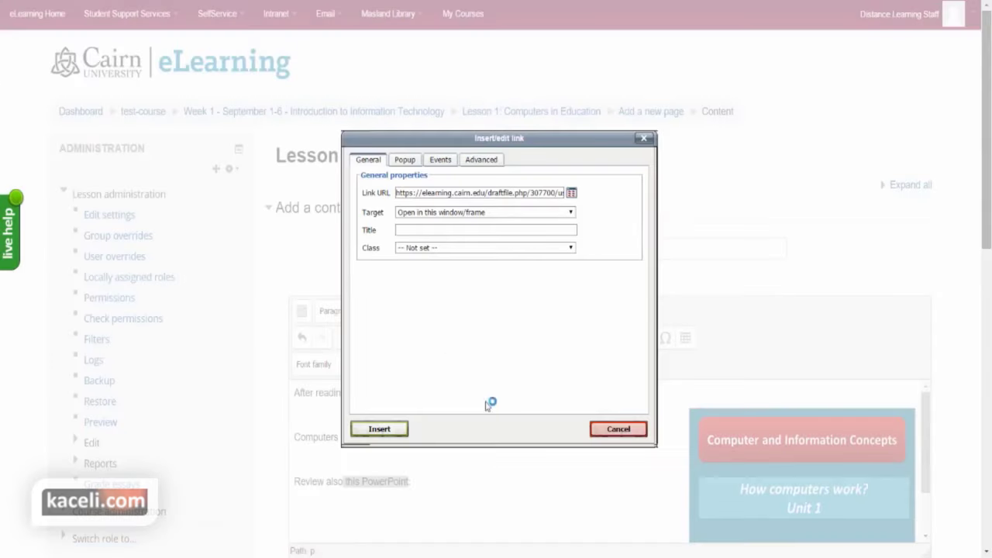
click(398, 435)
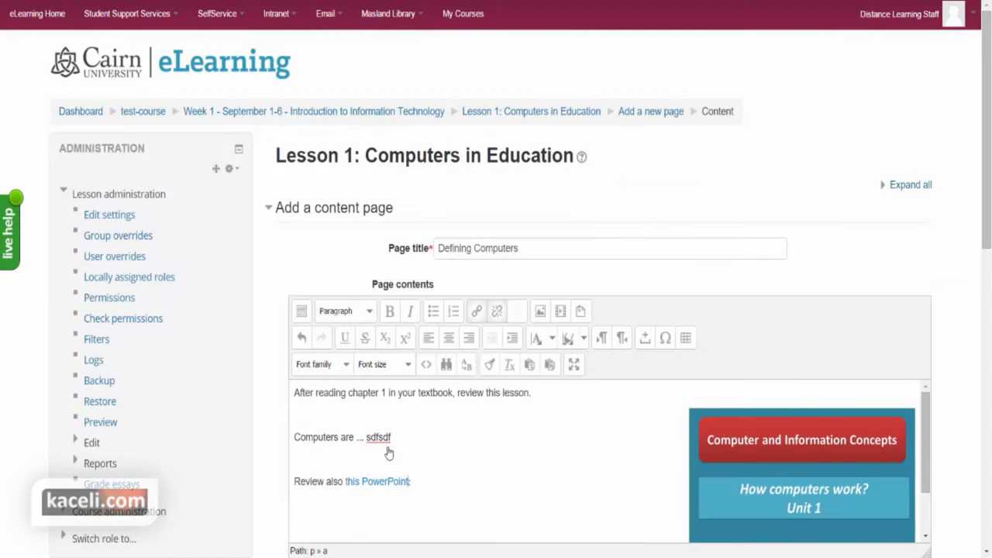
Make the "this PowerPoint" link bold, put a colon after it and start a new paragraph
drag(409, 481, 348, 479)
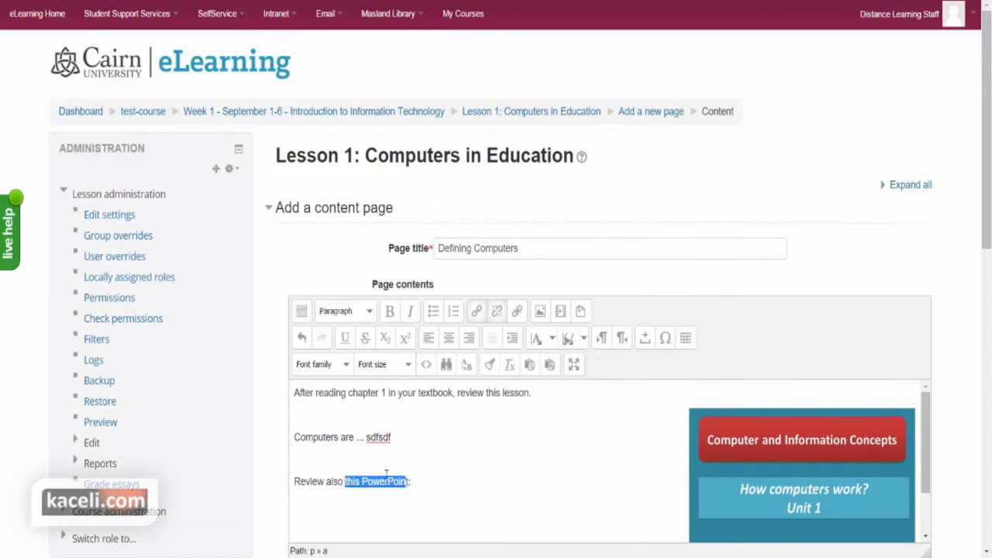
drag(409, 481, 345, 482)
click(390, 313)
click(430, 485)
text(:)
key(Return)
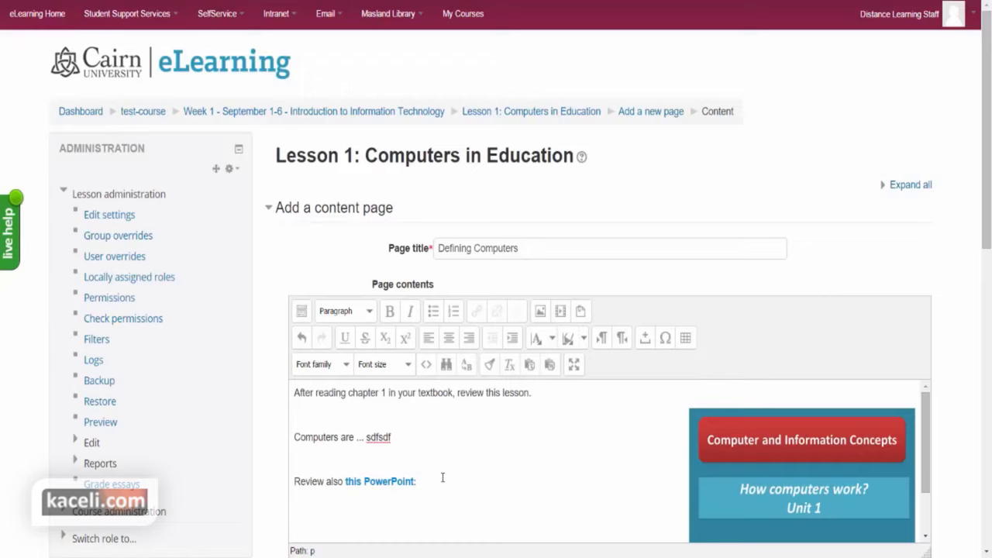
Enter "After you review all of these also watch the video below." as a new paragraph under the PowerPoint line
scroll(442, 477, down, 1)
scroll(416, 461, down, 1)
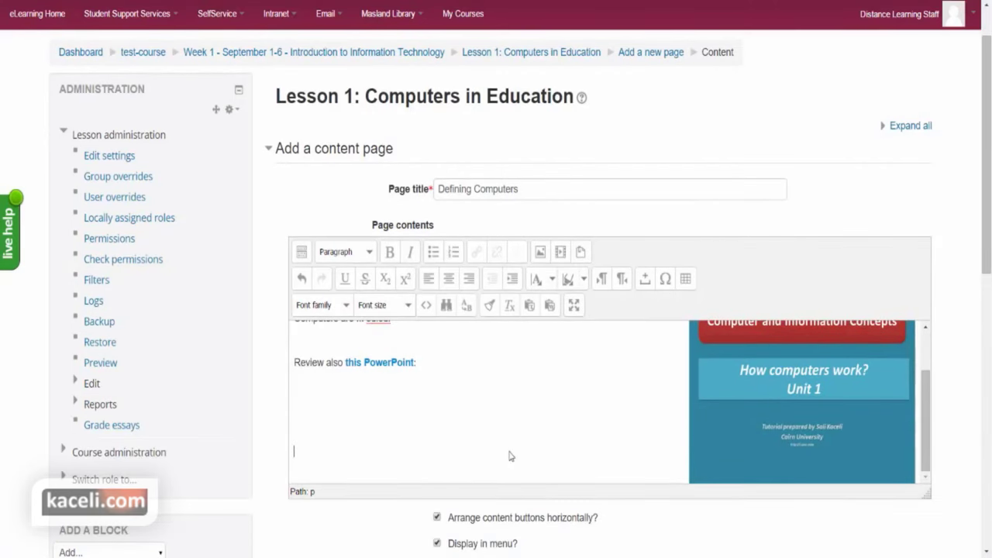
text(After you review all of these, aslso)
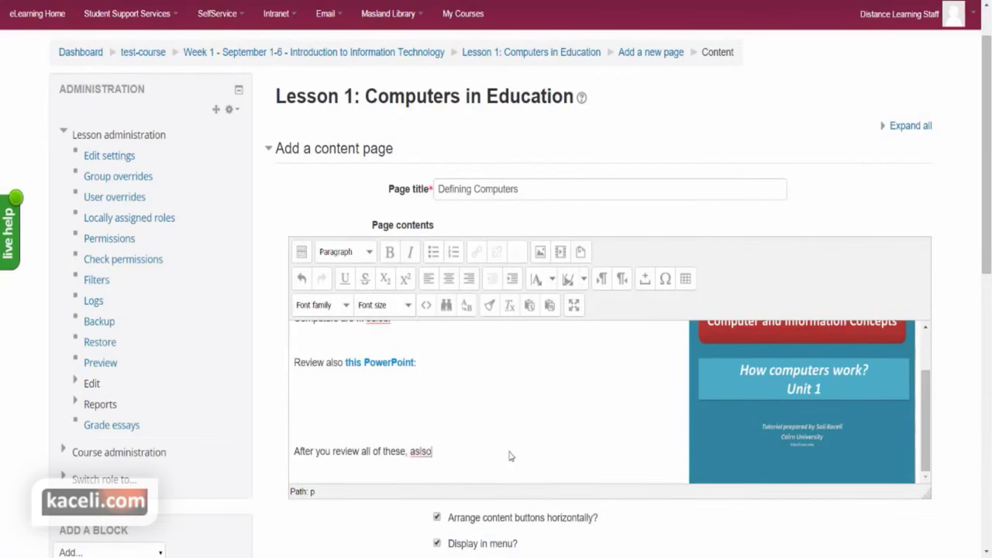
key(BackSpace)
key(BackSpace)
key(BackSpace)
key(BackSpace)
key(BackSpace)
key(BackSpace)
key(BackSpace)
text(also watch this vid)
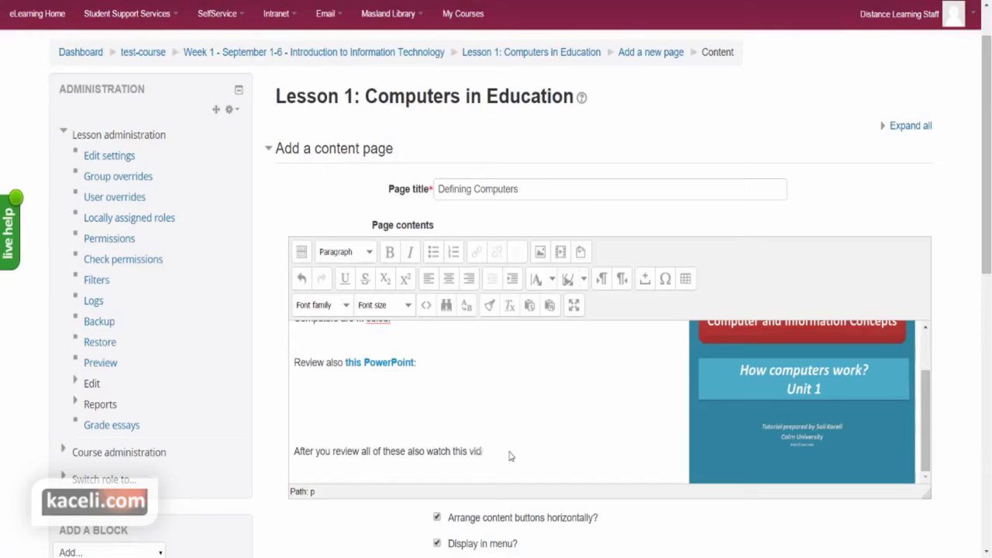
text(eo below.)
key(Return)
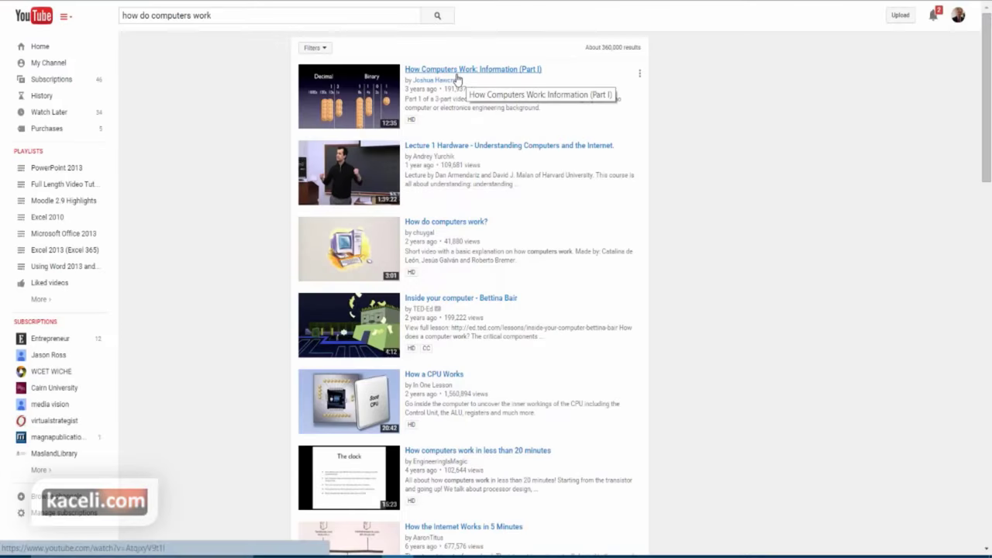
Open "How Computers Work: Information (Part I)" on YouTube, pause it, and paste its address below the video sentence in the lesson page
click(457, 73)
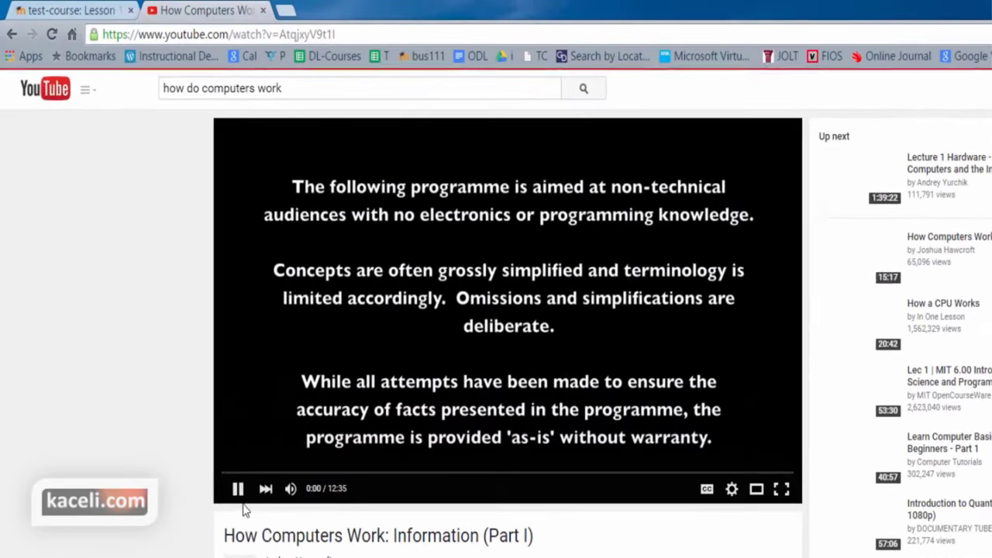
click(238, 489)
click(358, 38)
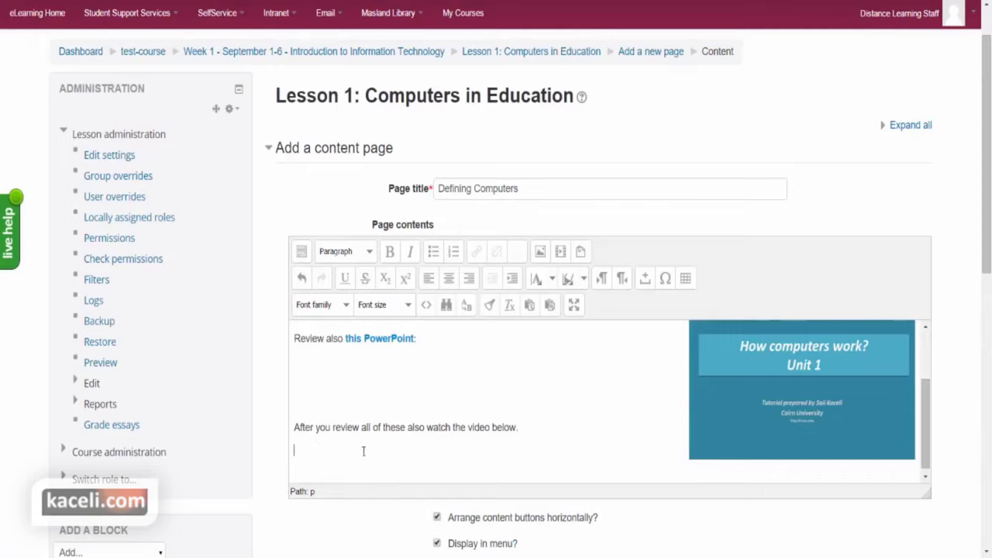
text(https://www.youtube.com/watch?v=AtqjxyV9t1I)
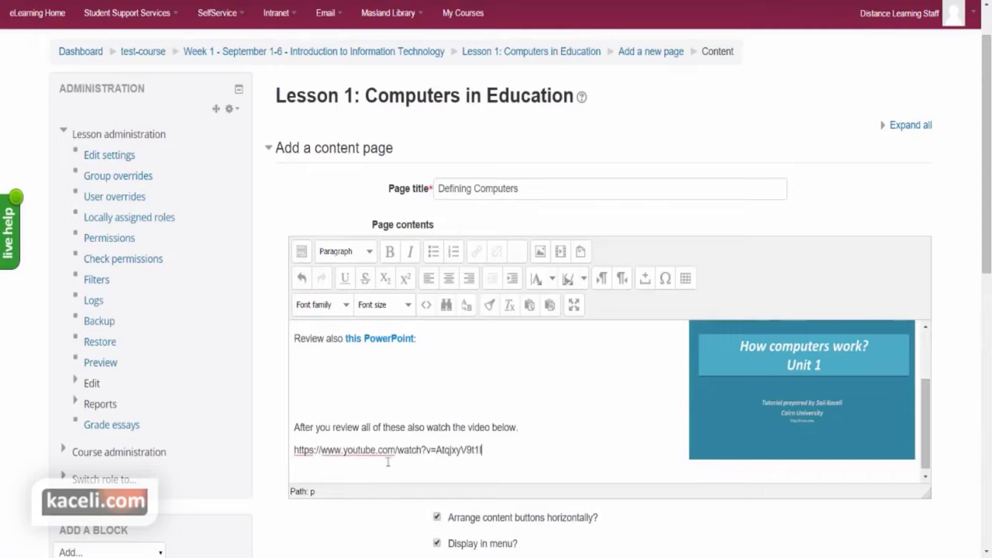
key(Return)
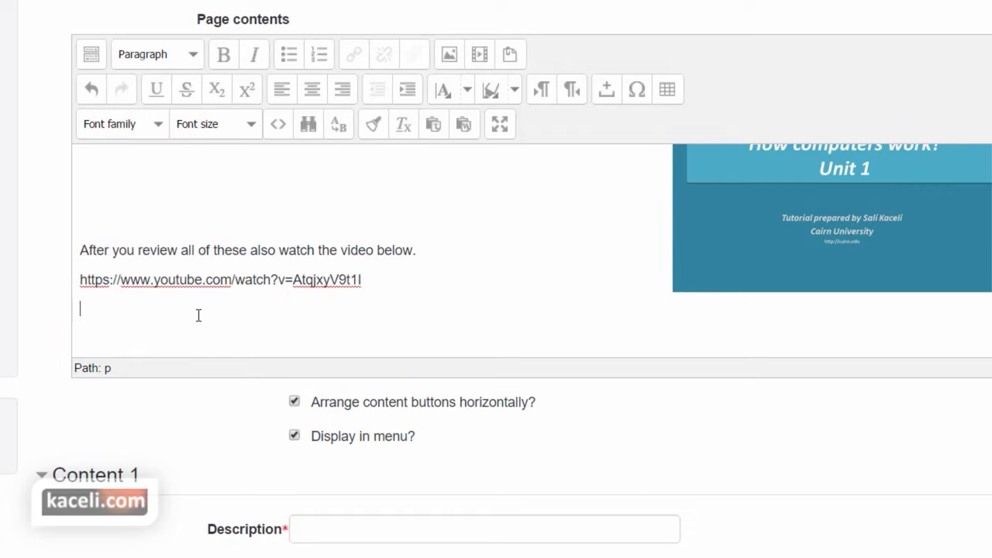
Turn the pasted YouTube address below the video sentence into a link to that same address and add blank lines beneath it
drag(362, 279, 80, 280)
key(ctrl+c)
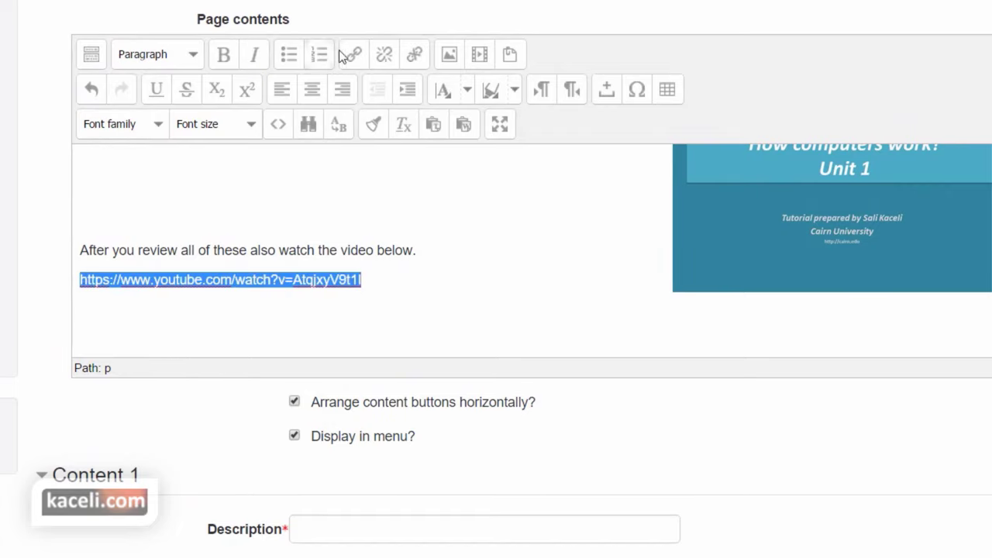
click(354, 55)
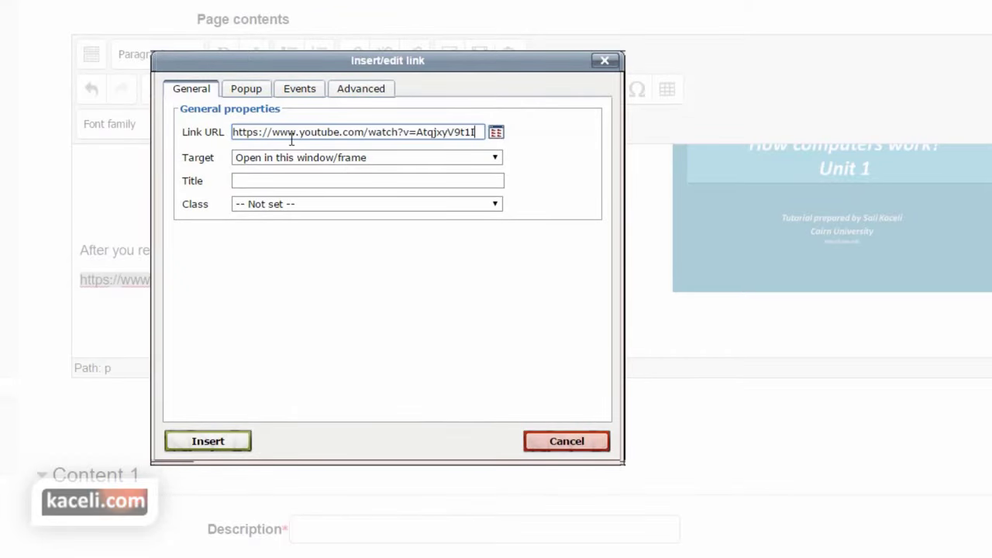
key(ctrl+v)
click(220, 448)
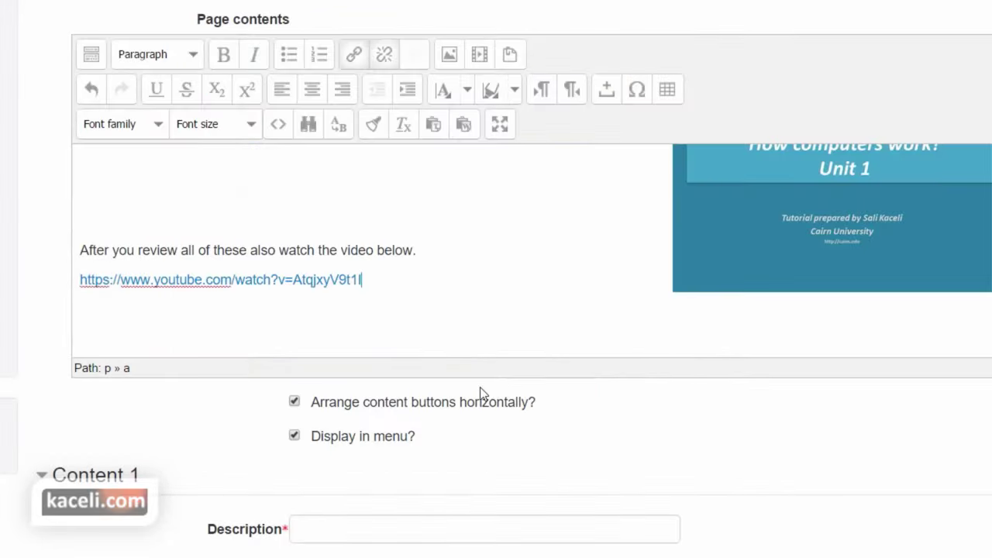
key(Return)
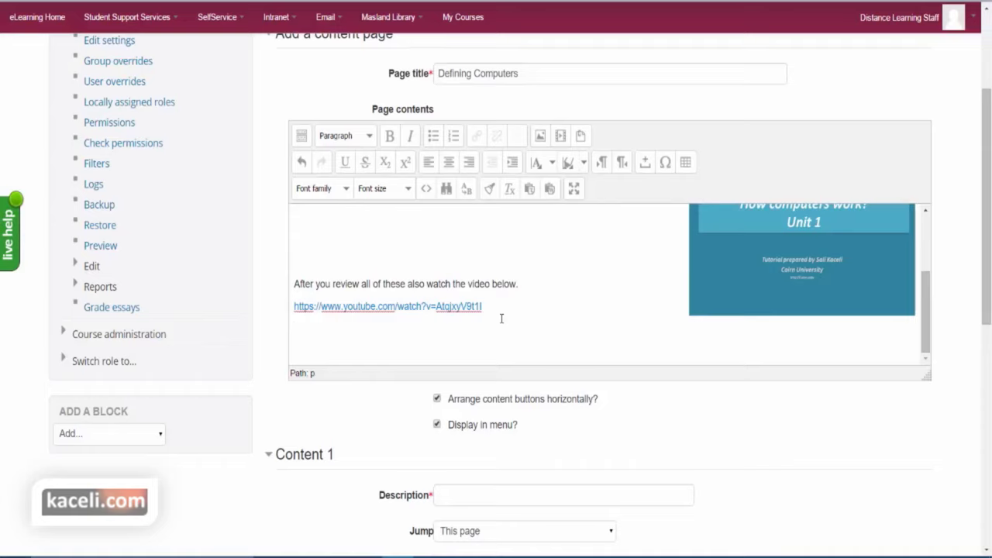
key(Return)
Enter "Continue to Next page" as the description of Content 1
scroll(417, 403, down, 1)
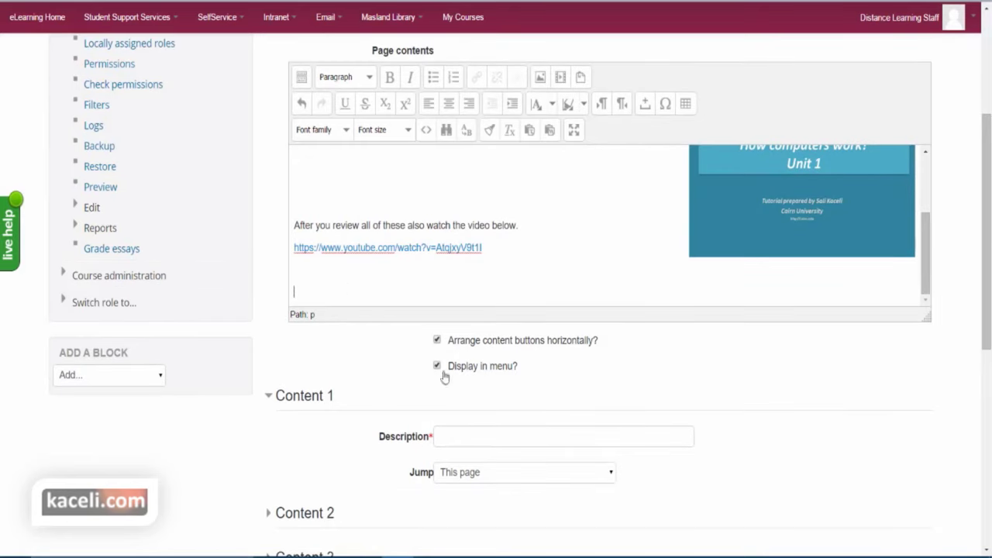
click(461, 441)
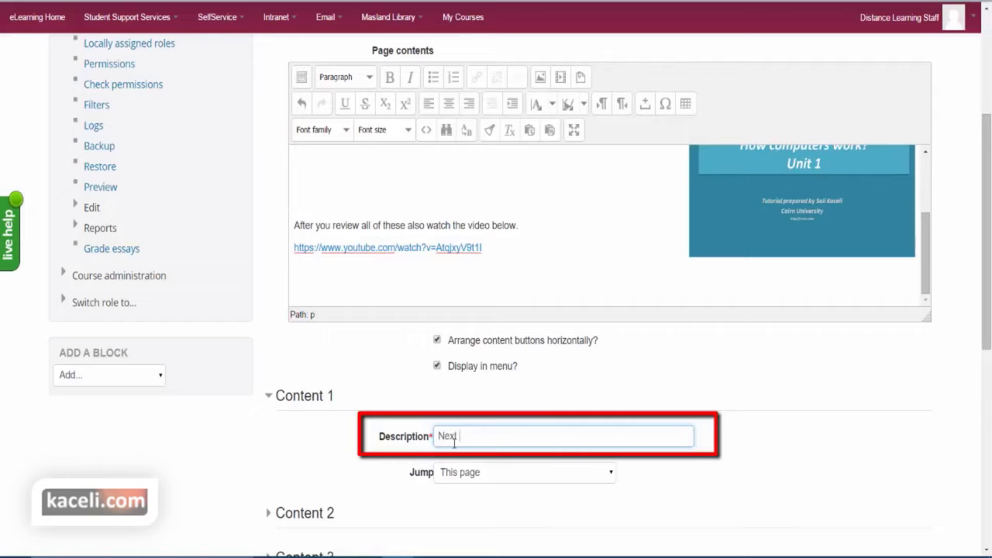
text(ge)
click(437, 437)
text(Continue to)
drag(539, 437, 434, 436)
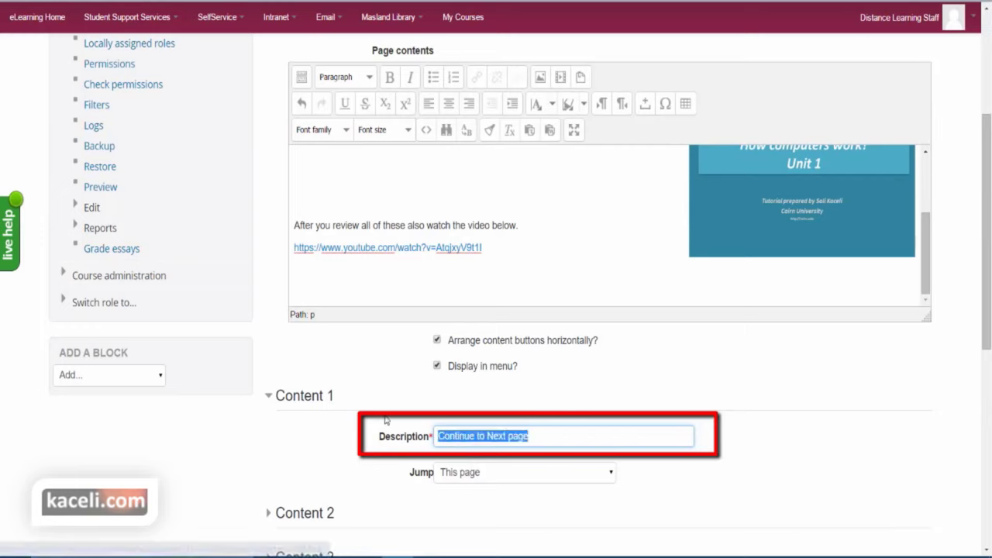
click(544, 439)
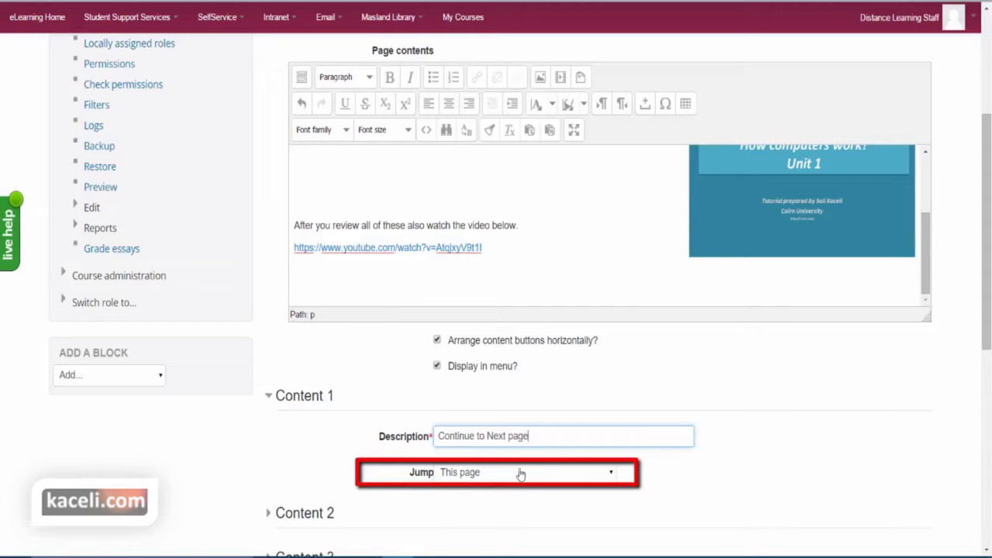
Set the jump of Content 1 to Next page
drag(537, 437, 434, 428)
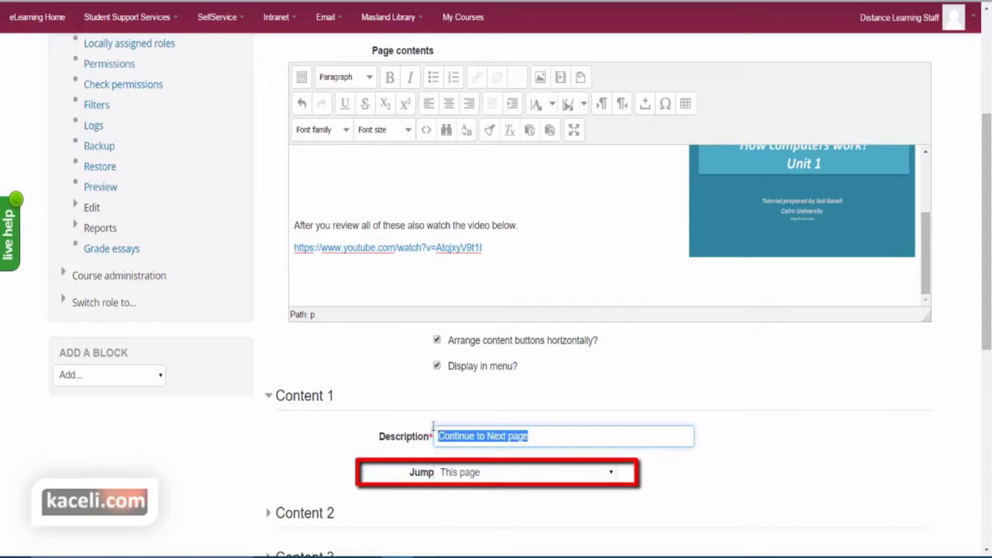
click(510, 474)
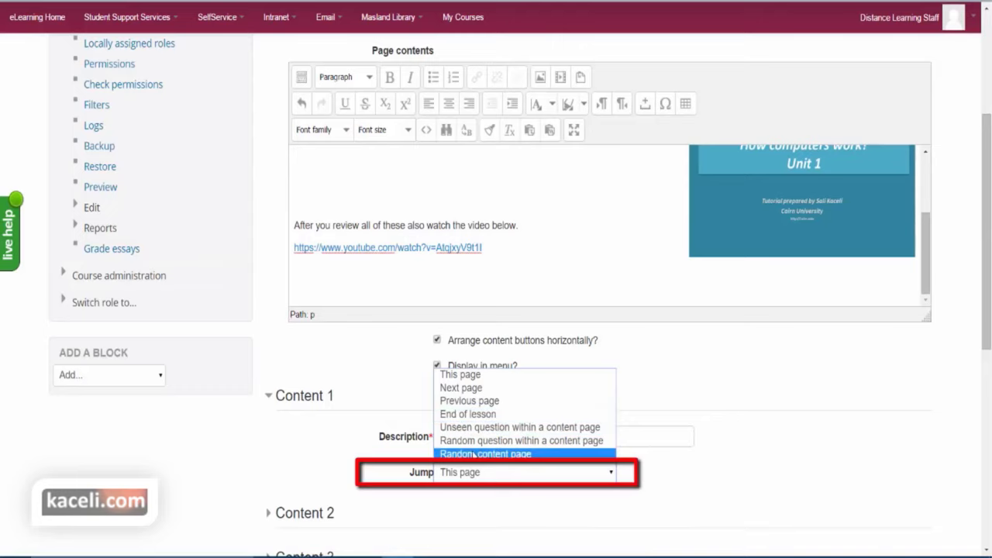
click(462, 389)
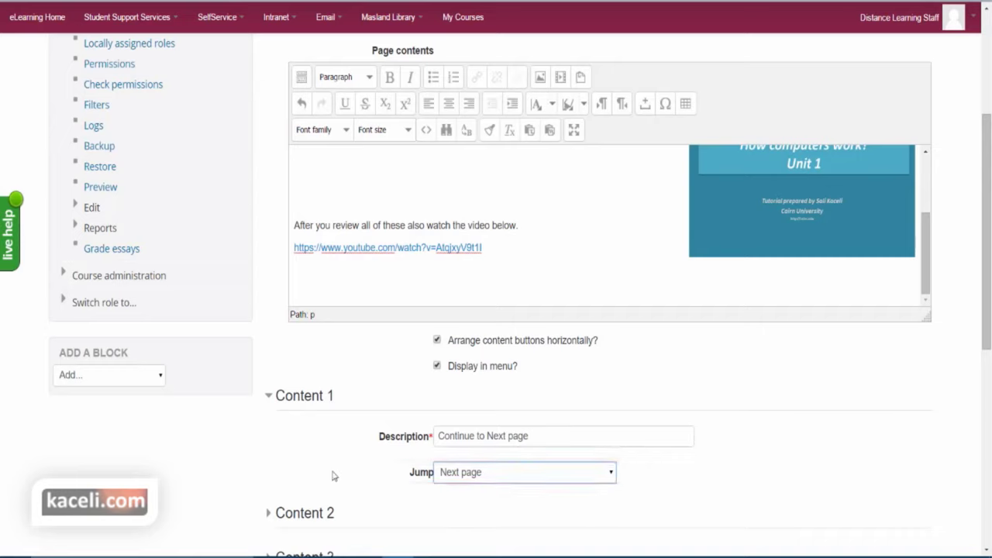
Save the "Defining Computers" content page and open the preview of the lesson
scroll(332, 473, down, 3)
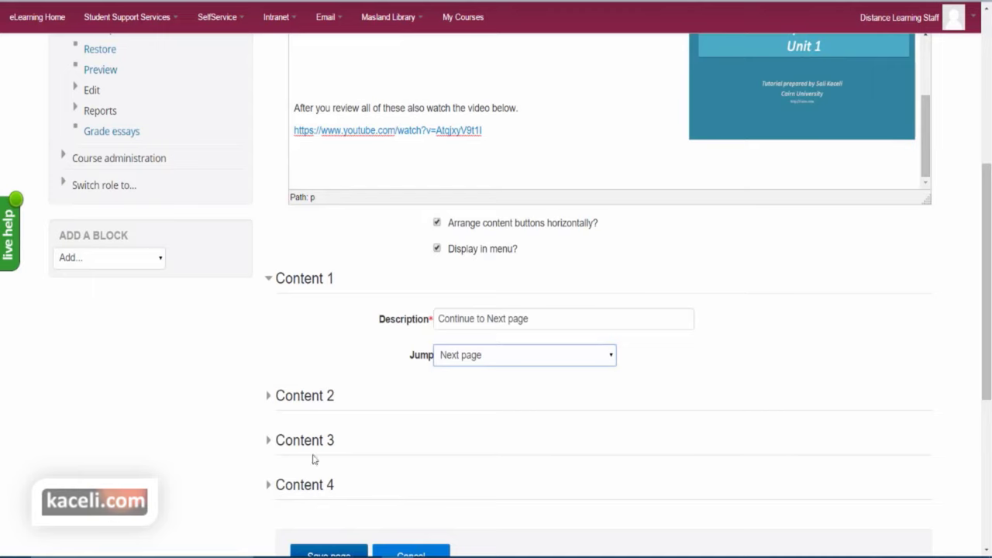
scroll(411, 480, down, 1)
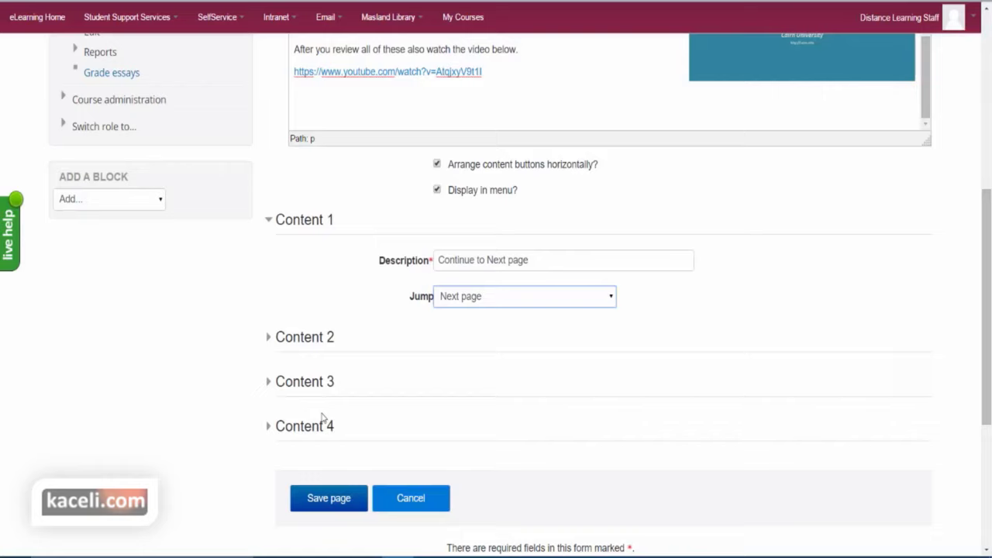
click(330, 500)
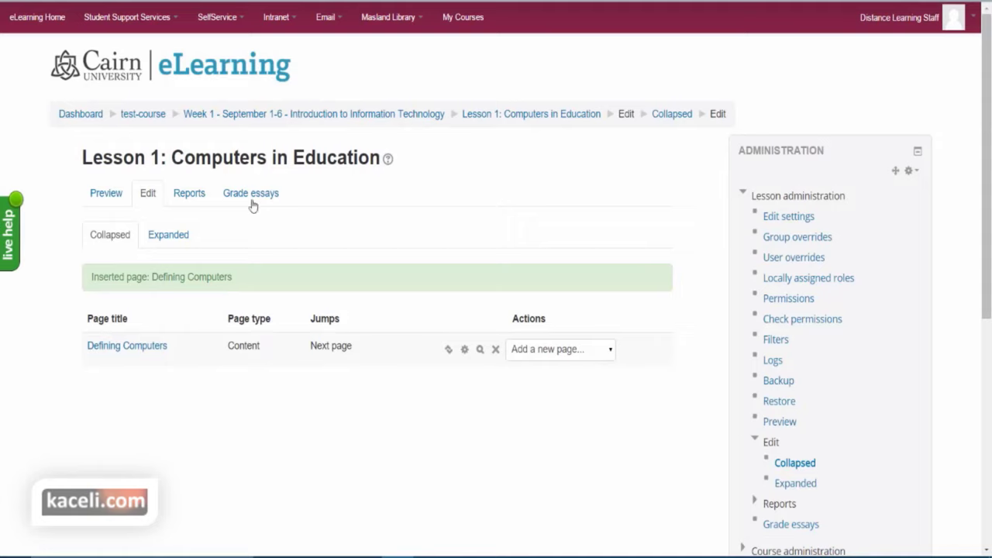
click(119, 203)
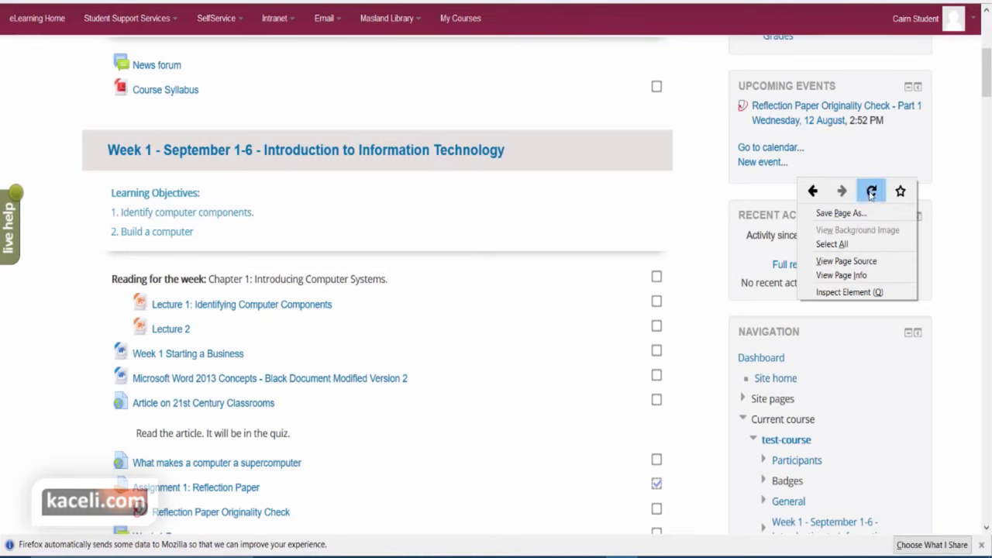
Reload the course page and open Lesson 1: Computers in Education from the Week 1 section
click(872, 193)
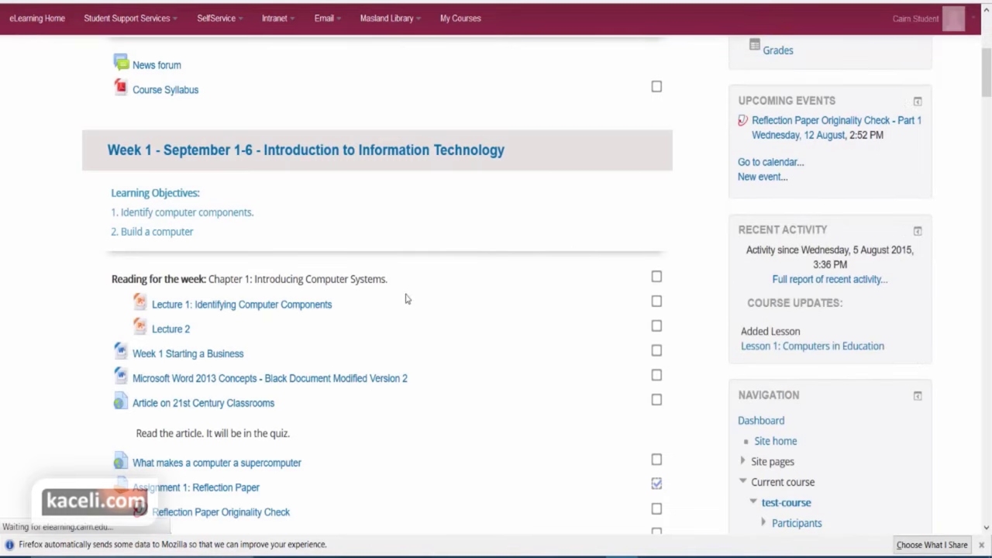
scroll(416, 321, down, 5)
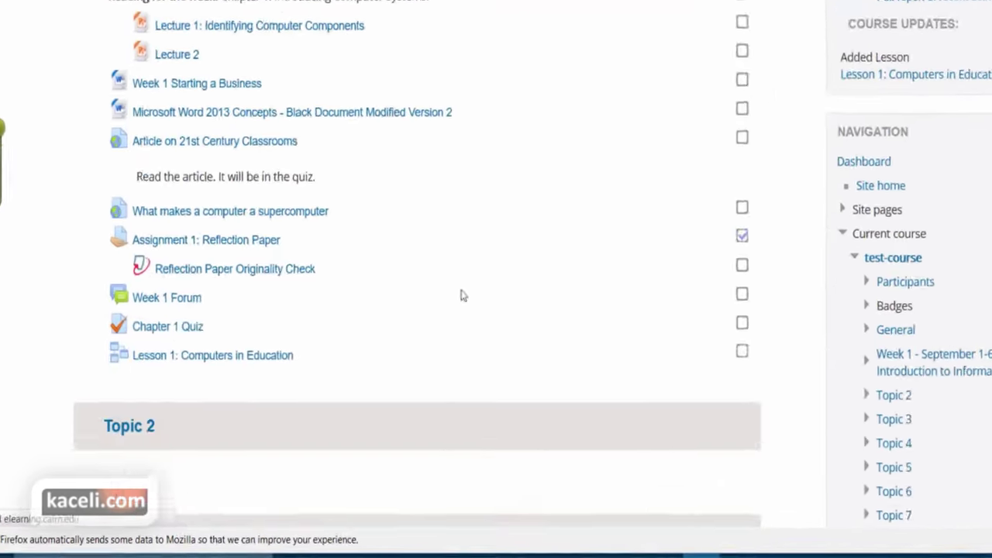
scroll(461, 295, down, 3)
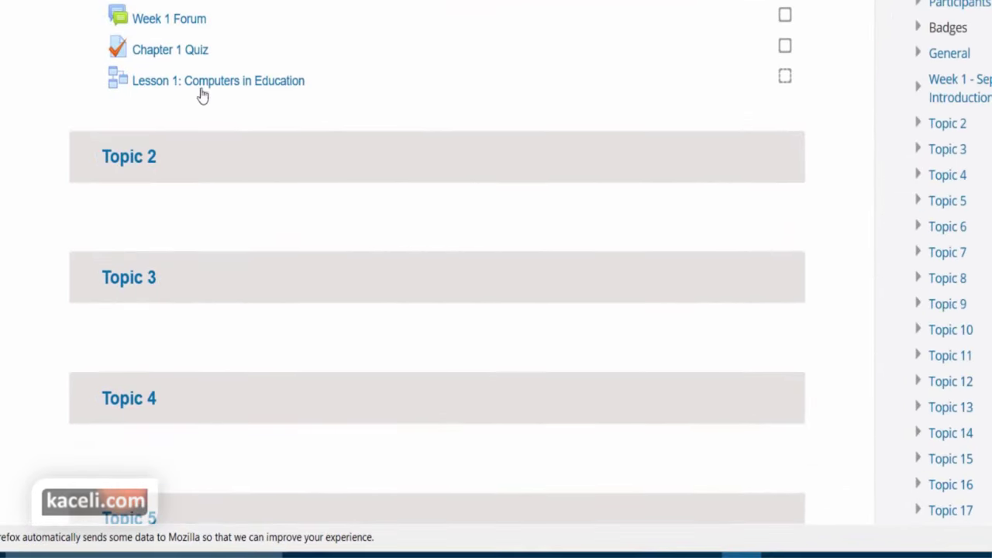
click(202, 92)
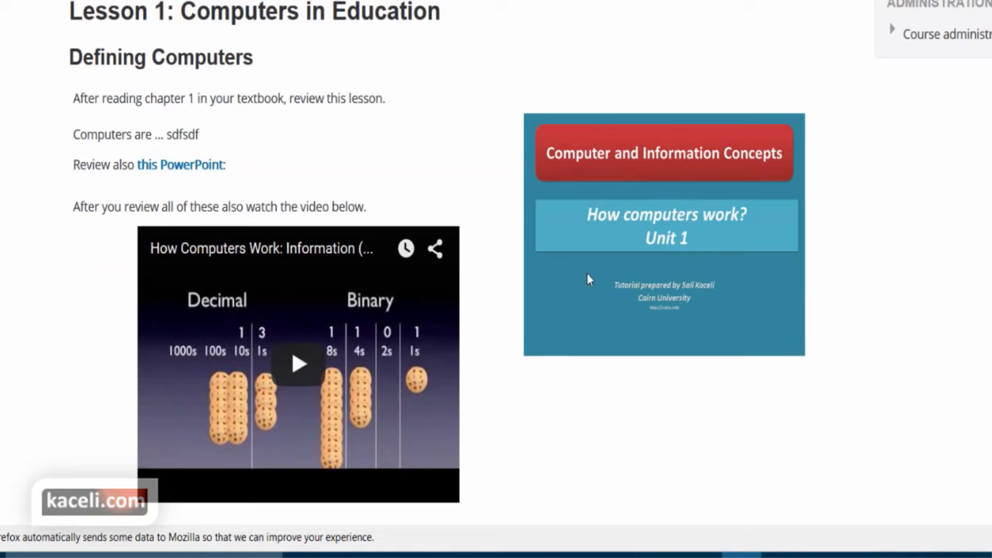
Test the lesson's "this PowerPoint" link and cancel opening Lecture 1.pptx
click(156, 166)
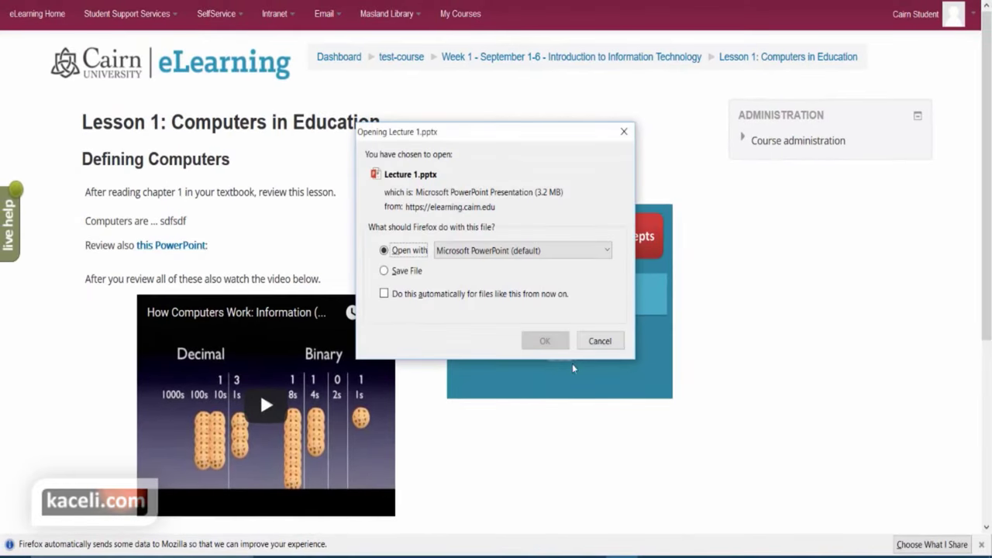
click(600, 341)
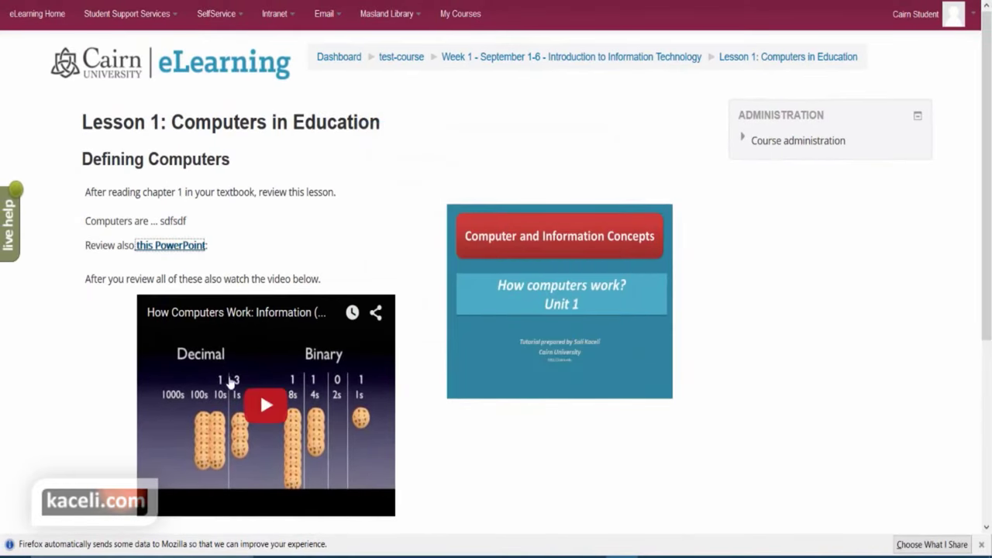
scroll(260, 391, down, 2)
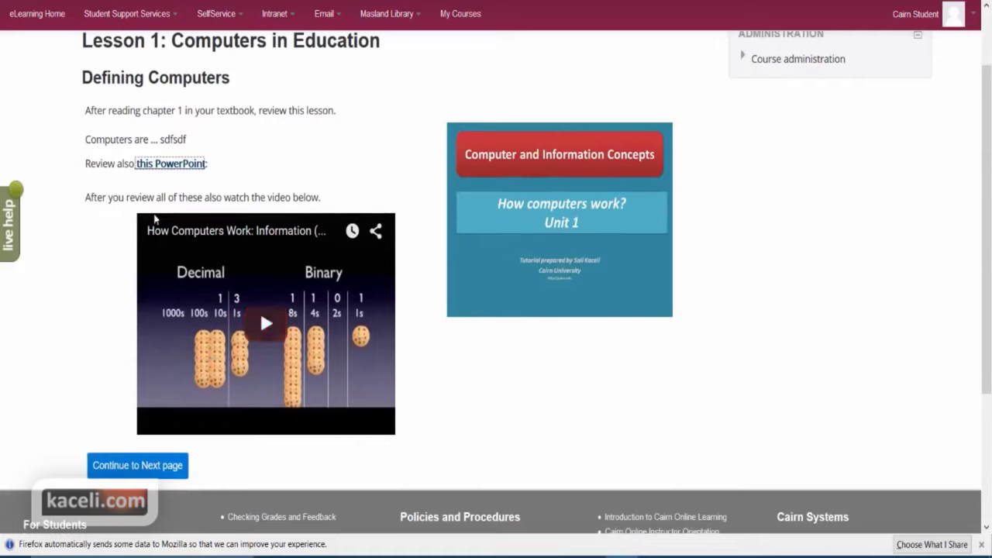
Play the embedded How Computers Work video, skip ahead to about 0:46 and pause it, and continue to the next lesson page
click(264, 326)
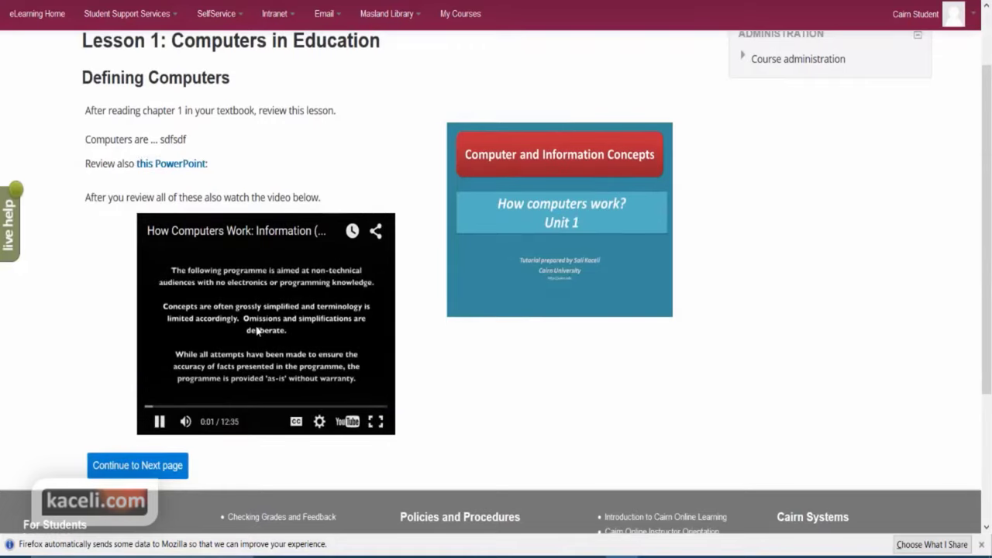
click(159, 406)
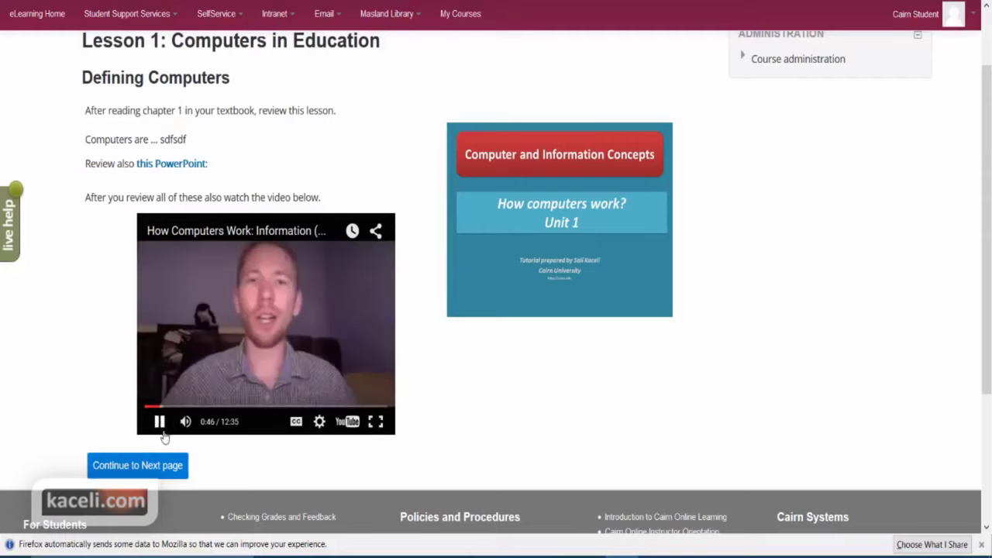
click(159, 421)
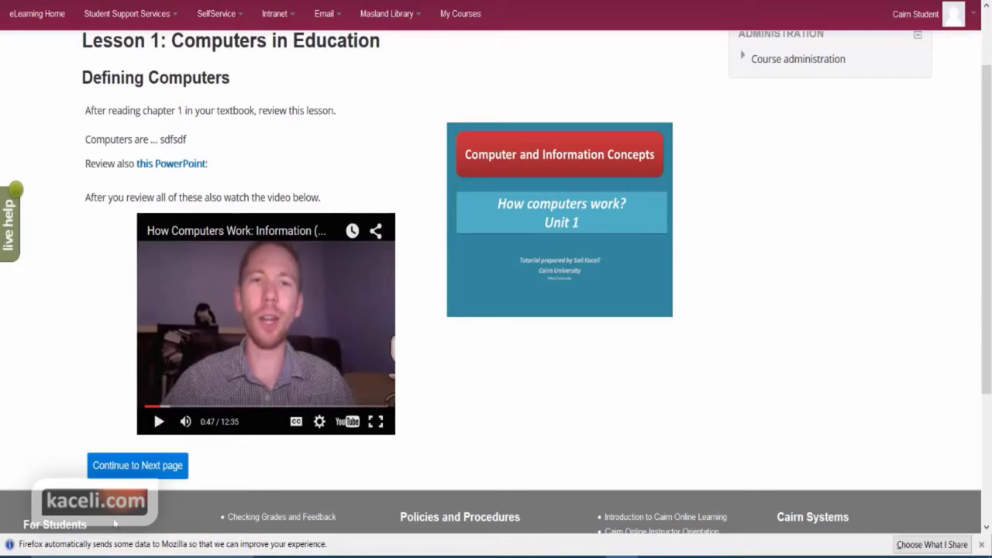
click(128, 471)
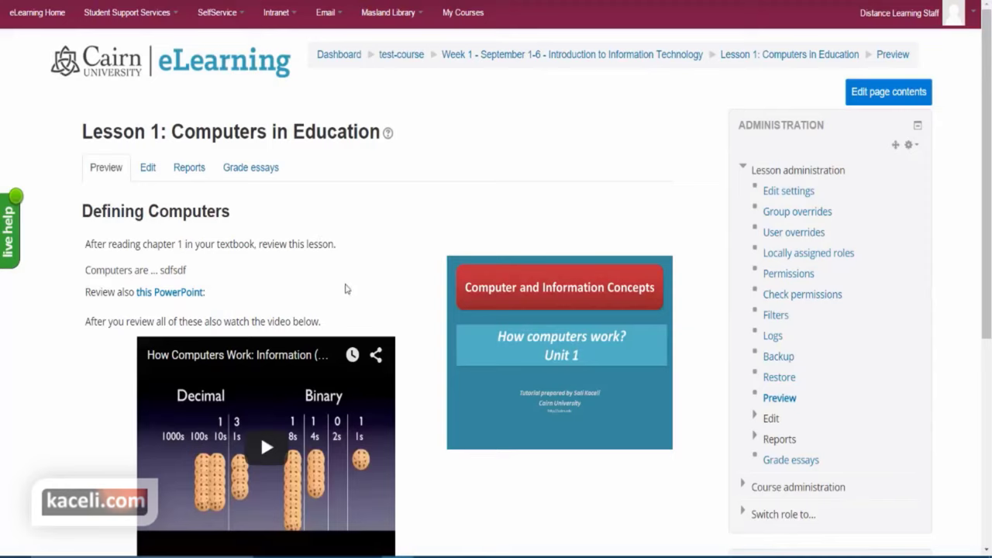
Open the Defining Computers page contents for editing in the staff view and delete the Computer and Information Concepts slide image
click(886, 98)
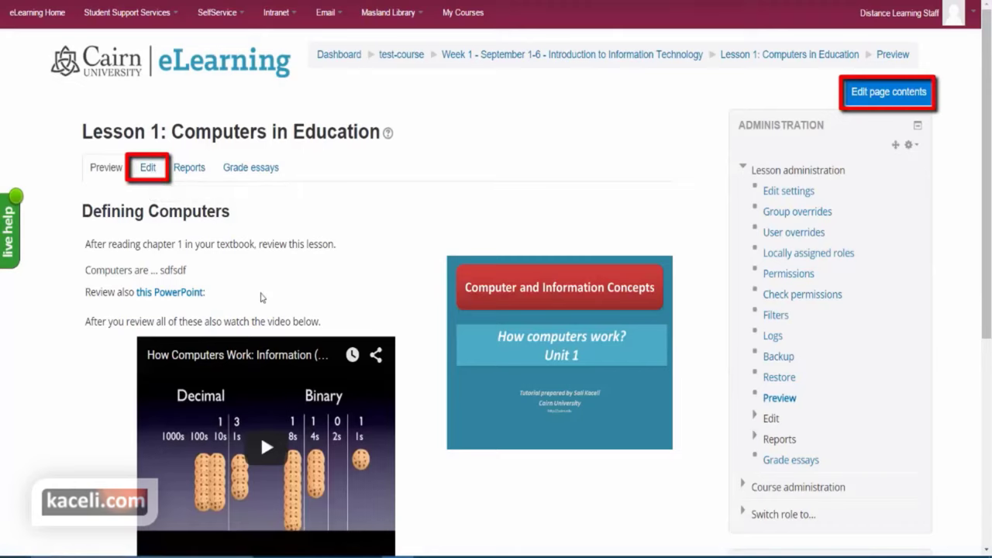
scroll(263, 302, down, 3)
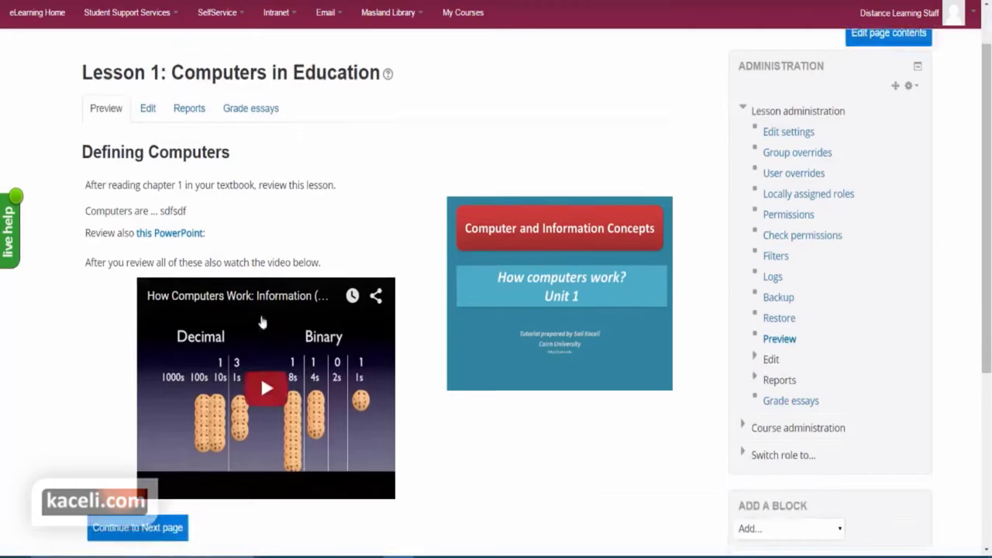
scroll(291, 317, up, 3)
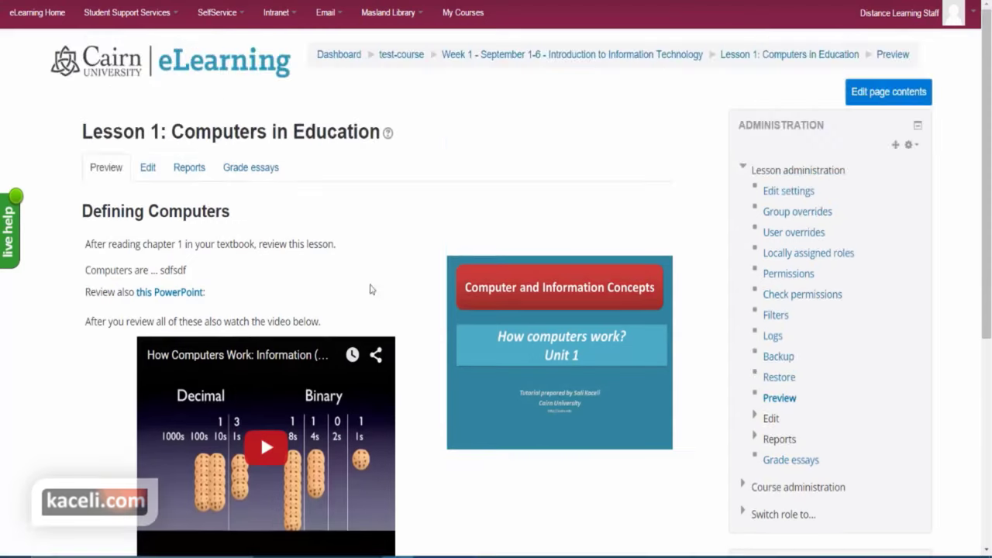
click(895, 96)
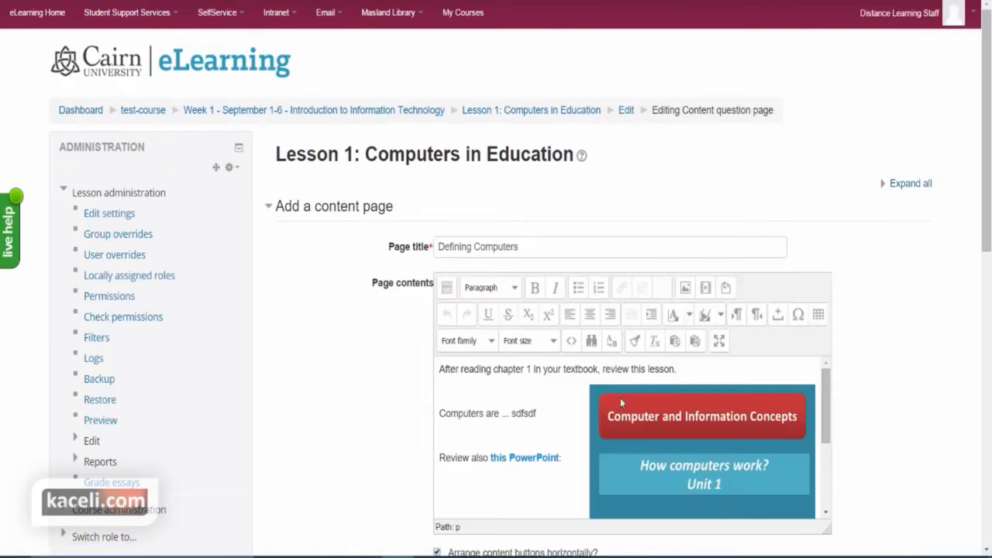
click(697, 455)
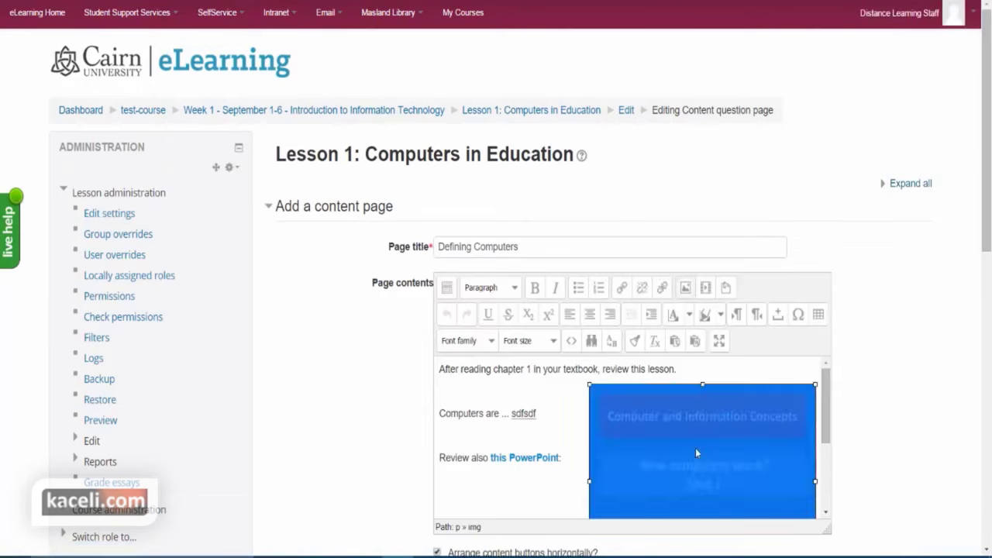
key(Delete)
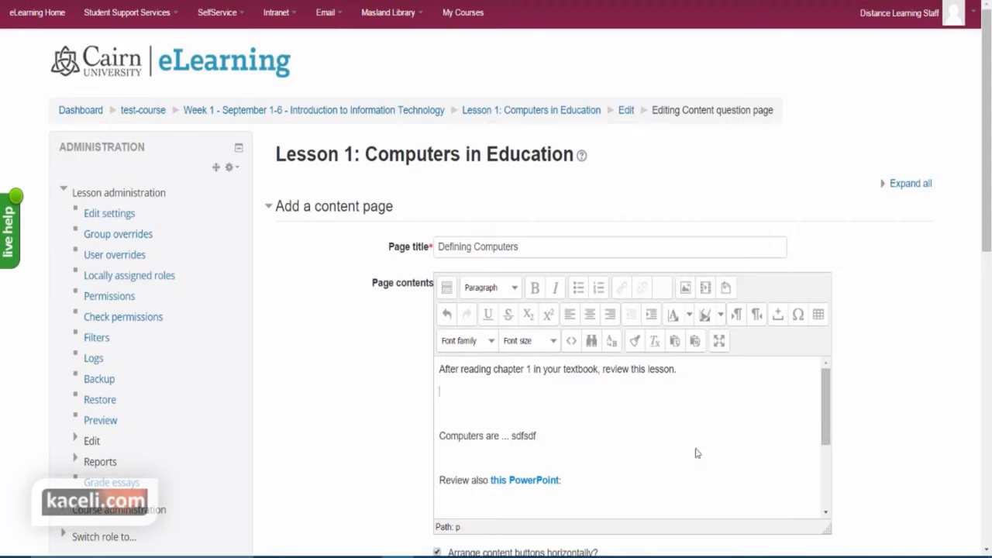
Save the edited Defining Computers page and review its text and video in the lesson preview
scroll(597, 461, down, 5)
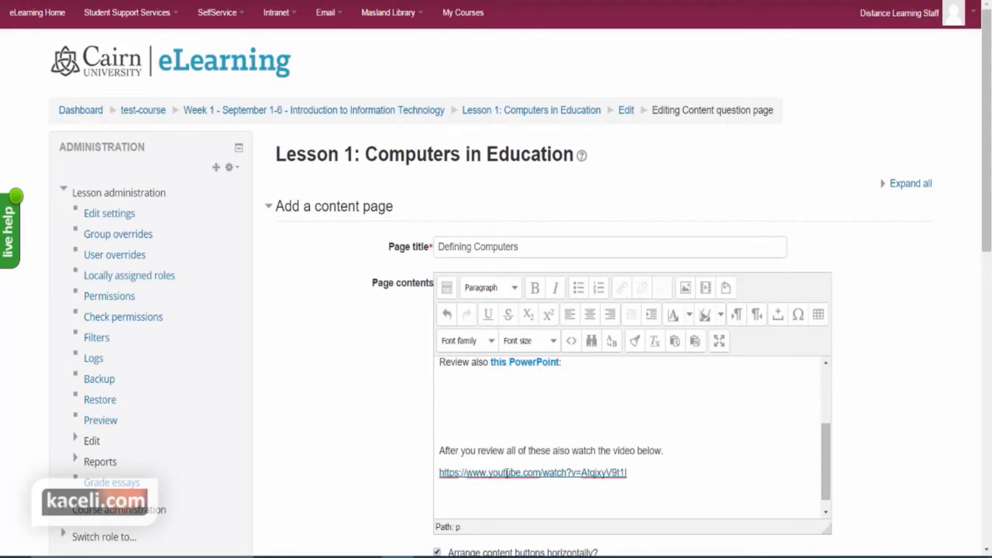
scroll(589, 492, down, 2)
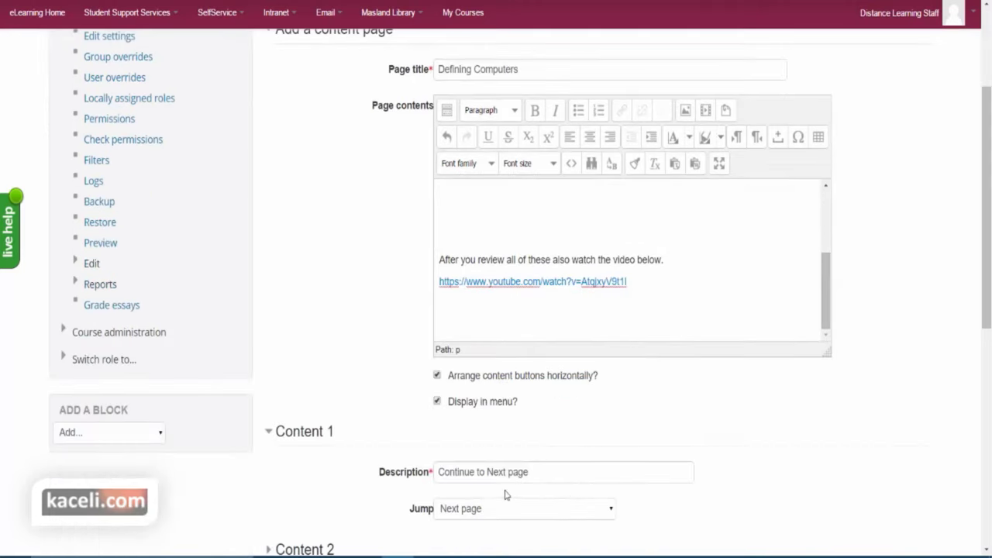
scroll(465, 496, down, 2)
click(329, 533)
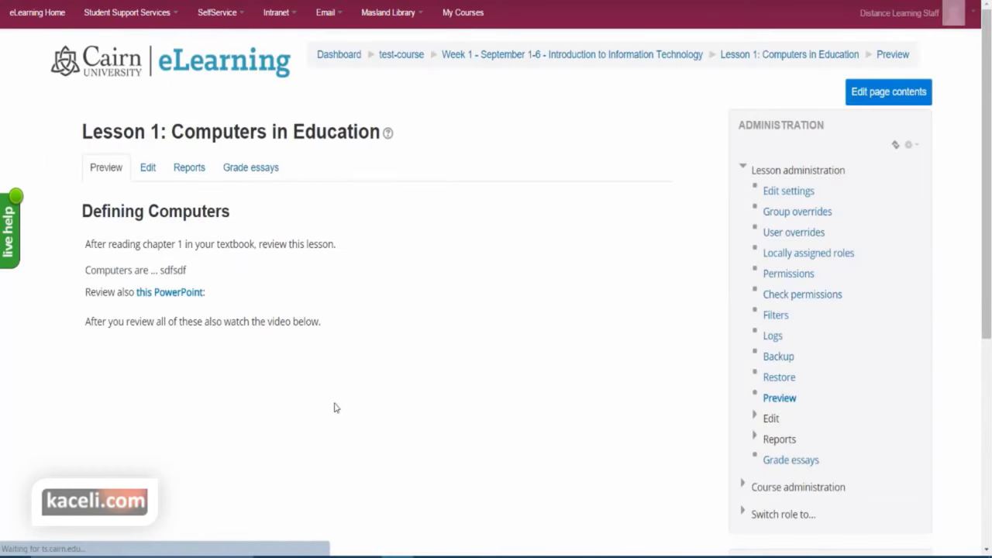
scroll(547, 355, down, 2)
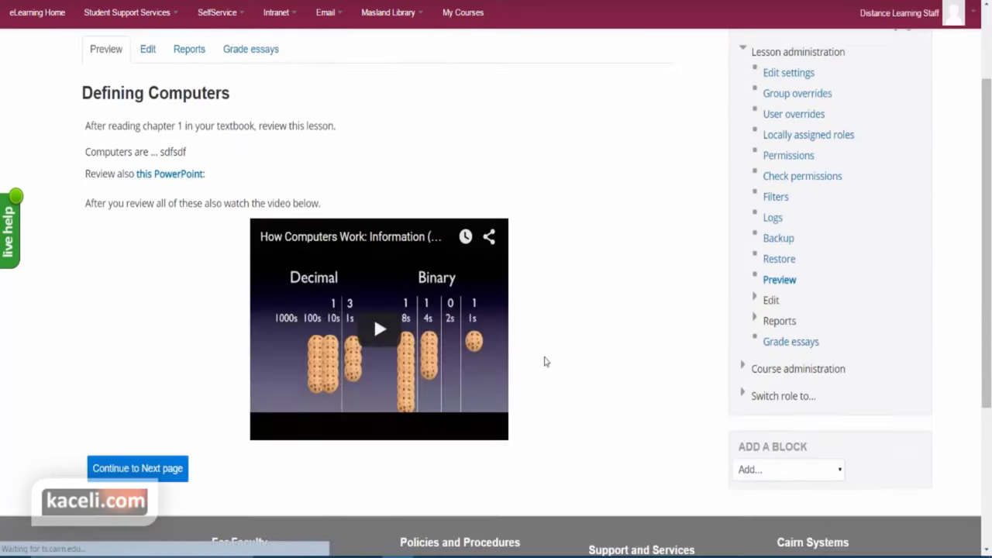
scroll(488, 375, up, 2)
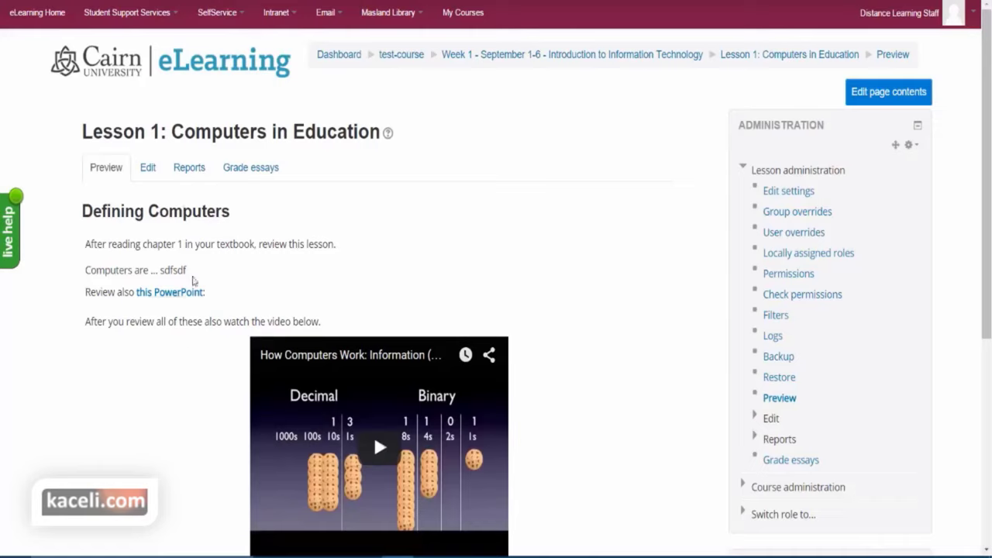
Add a new question page of type Multichoice after the Defining Computers page in the lesson
click(148, 169)
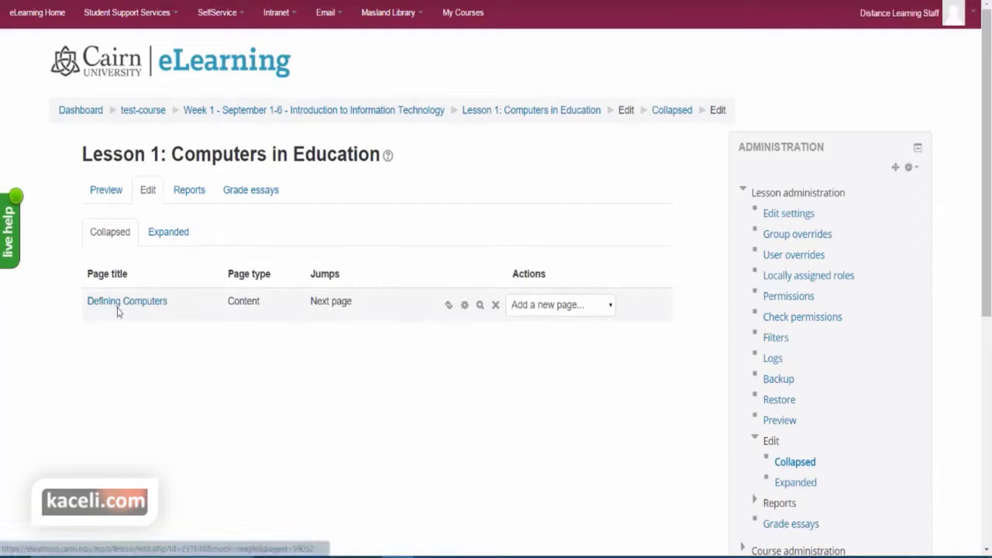
click(562, 306)
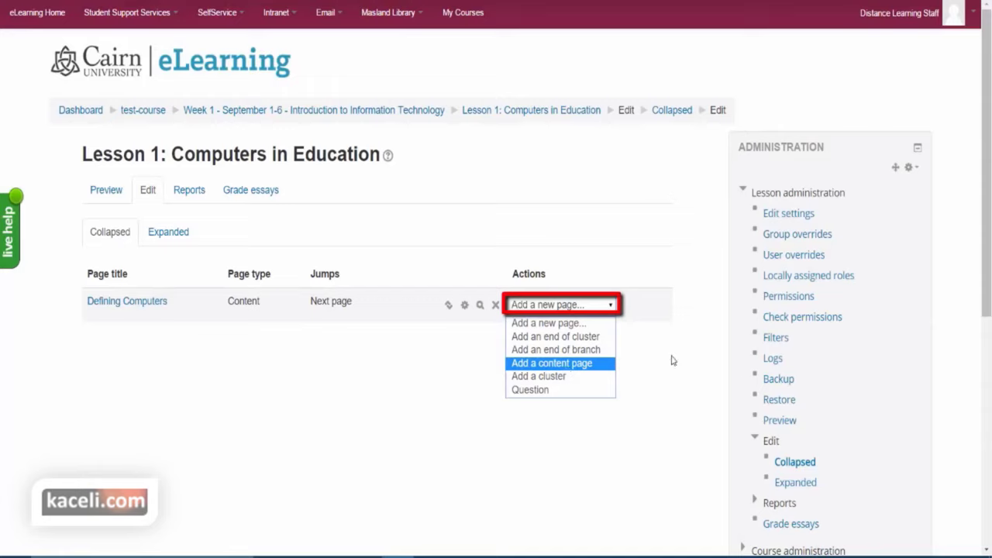
click(553, 391)
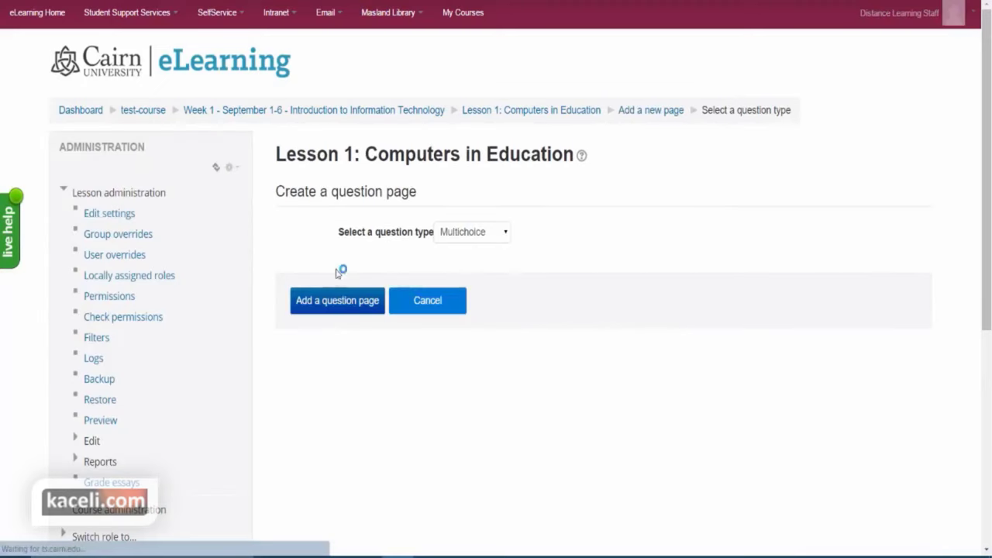
click(475, 235)
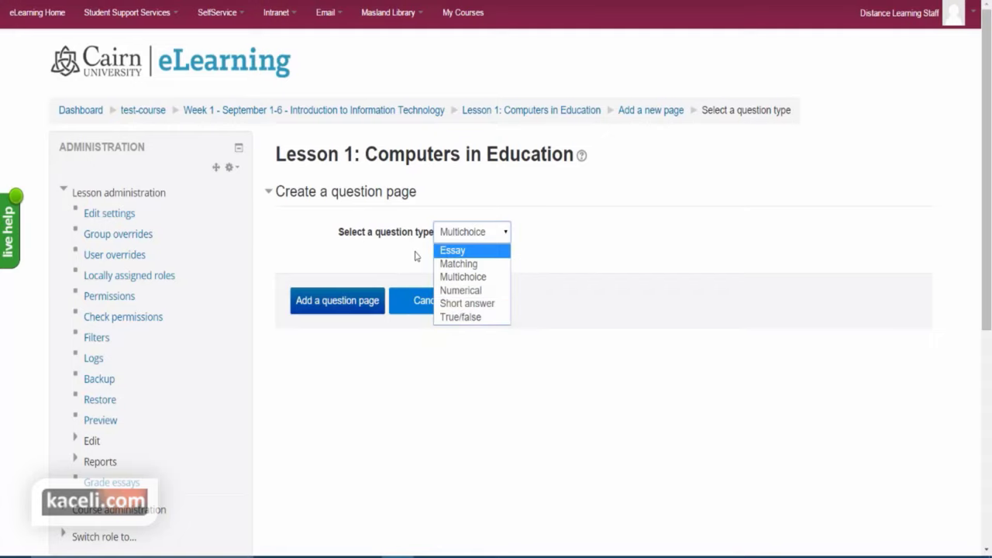
click(486, 284)
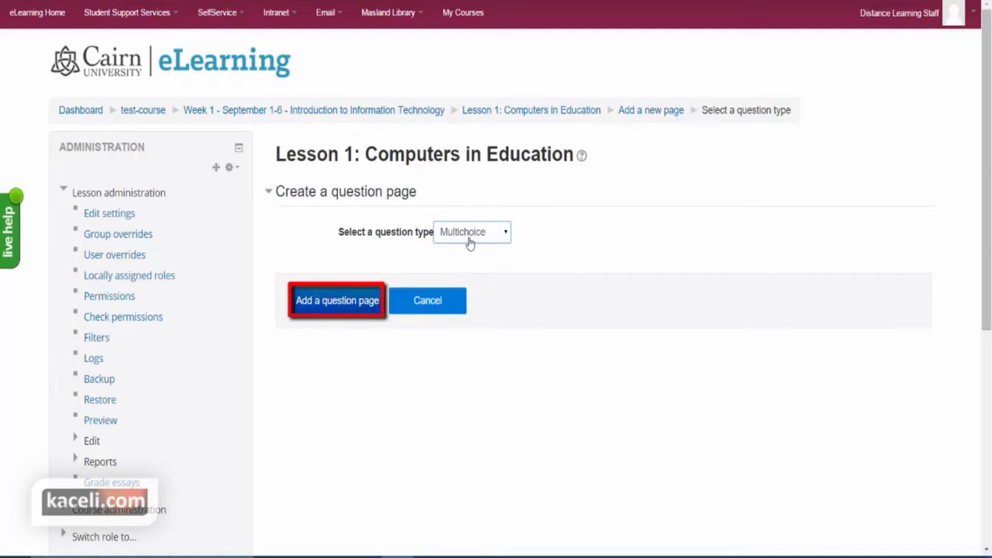
click(370, 313)
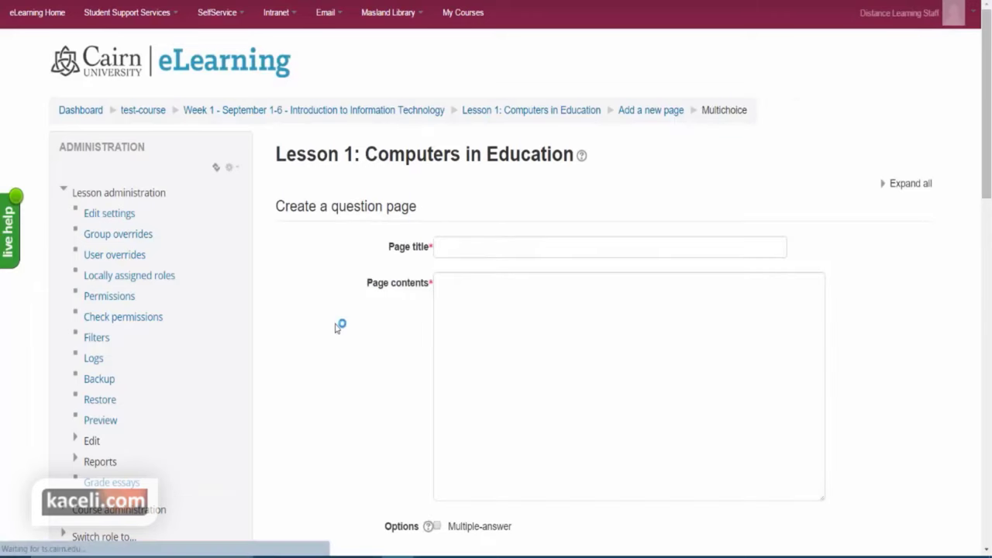
Enter "A computer is any device the performs the following function (s)" as both the page title and the page contents
click(504, 248)
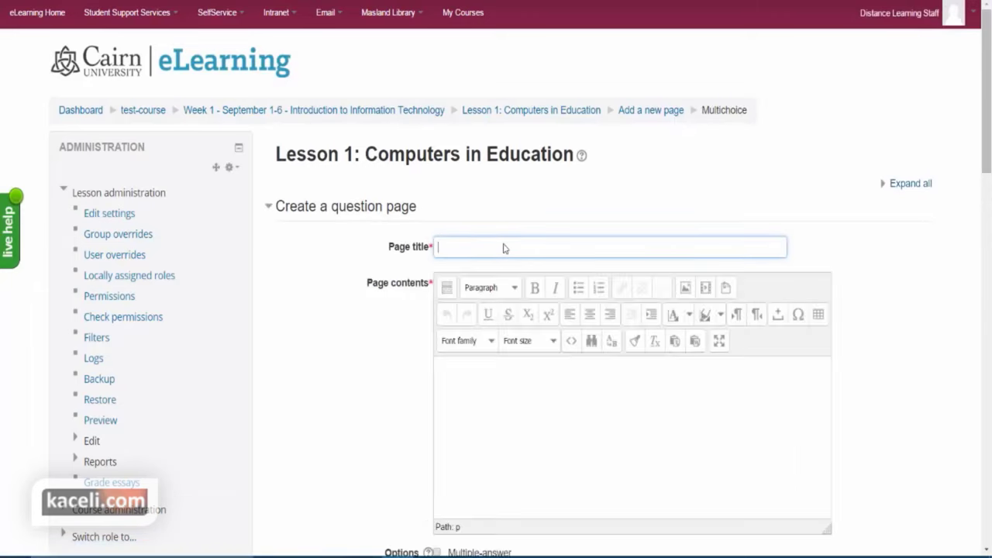
text(Comput)
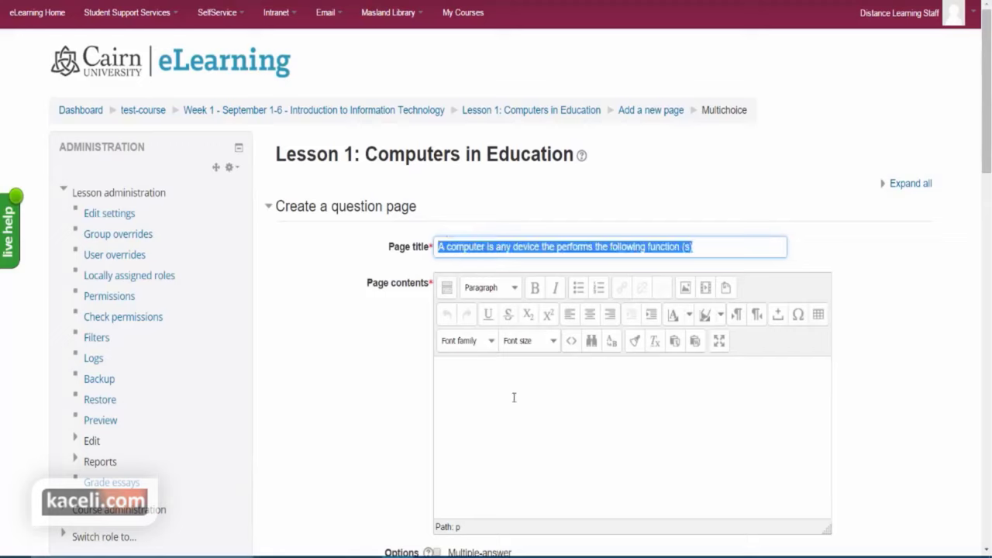
click(514, 403)
text(A computer is any device the performs the following function (s))
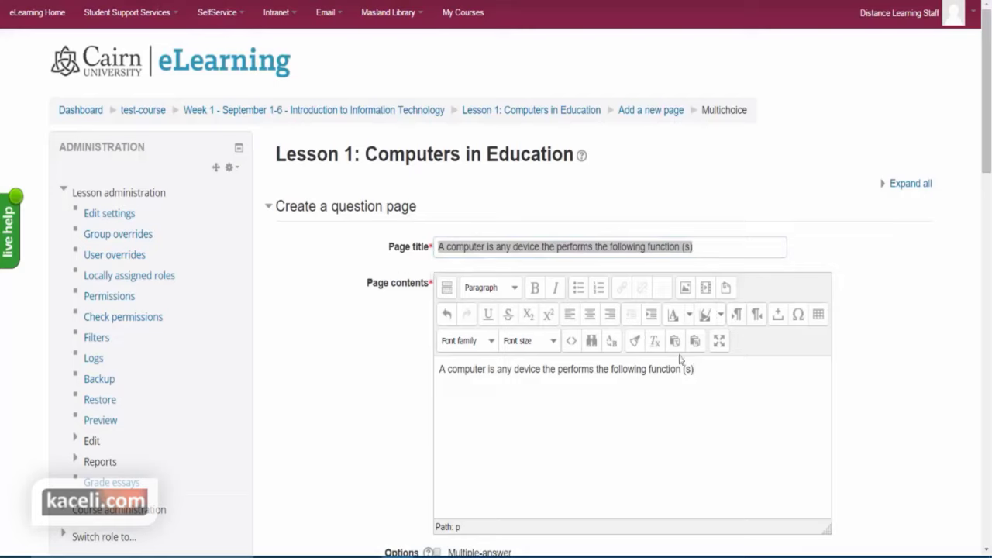
drag(708, 372, 373, 364)
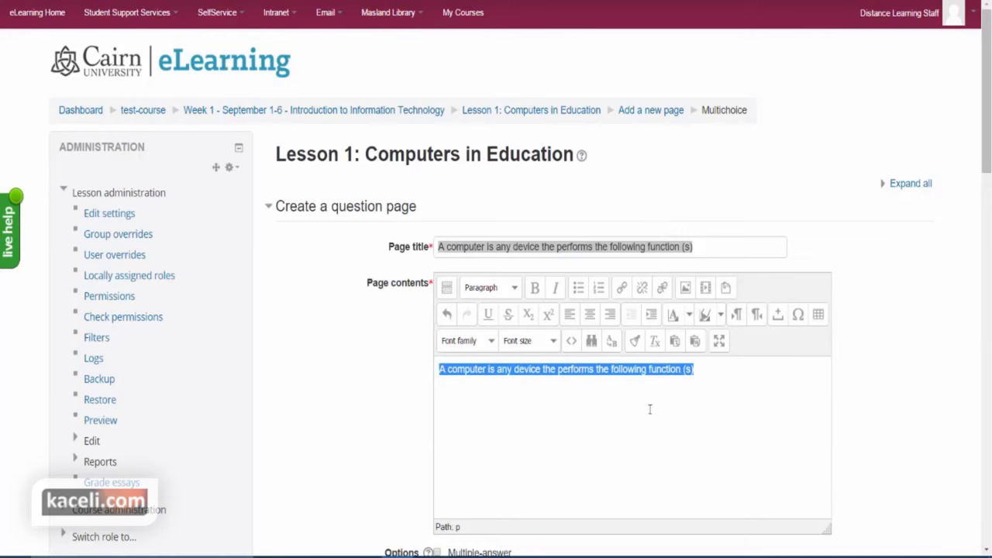
Enter "Accepts input." as the answer text of Answer 1 on the question page
scroll(649, 410, down, 3)
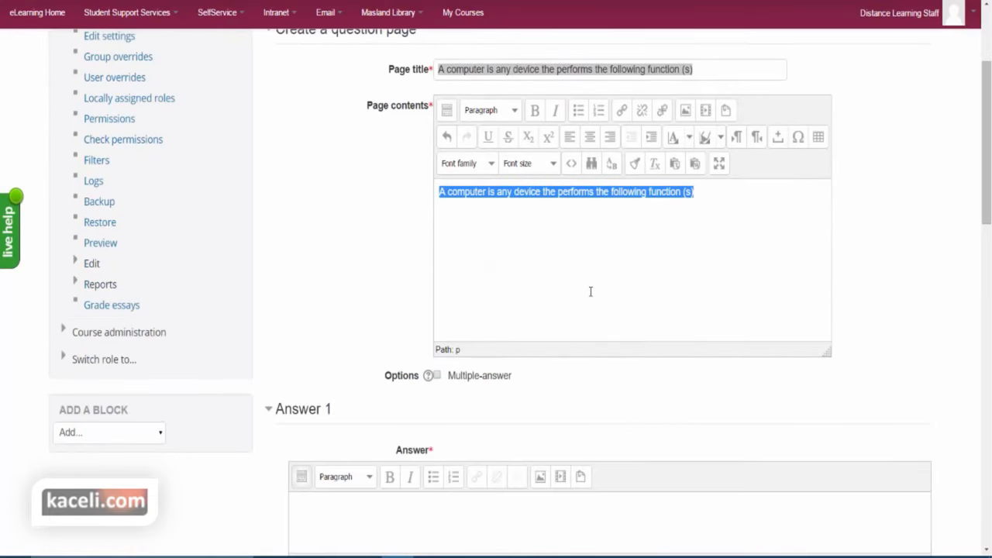
scroll(589, 293, down, 1)
click(323, 452)
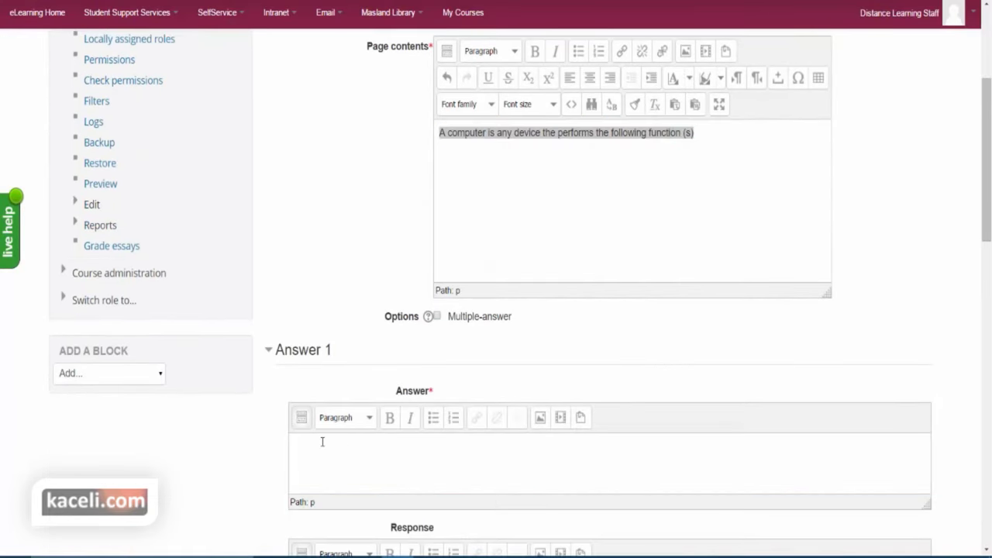
scroll(322, 442, down, 1)
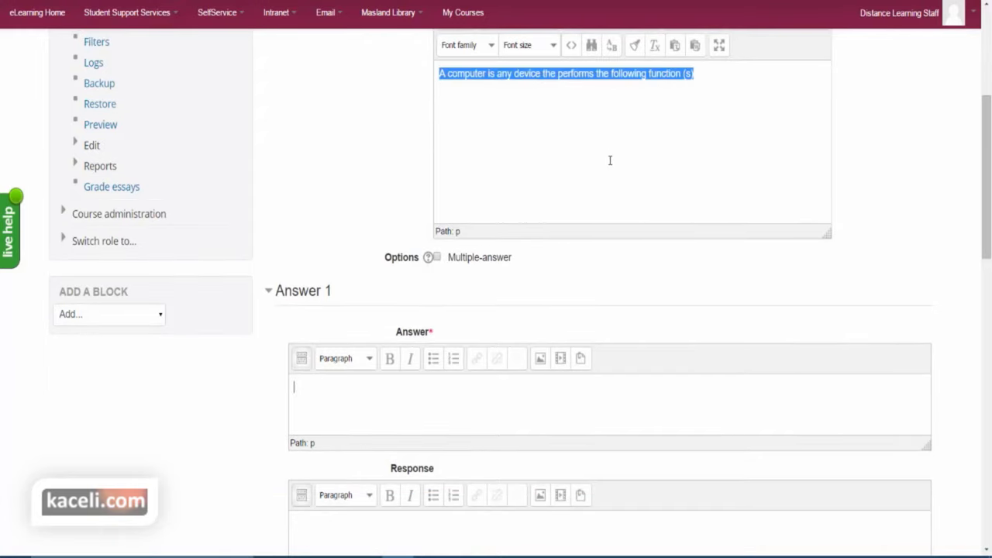
click(449, 377)
scroll(450, 376, down, 1)
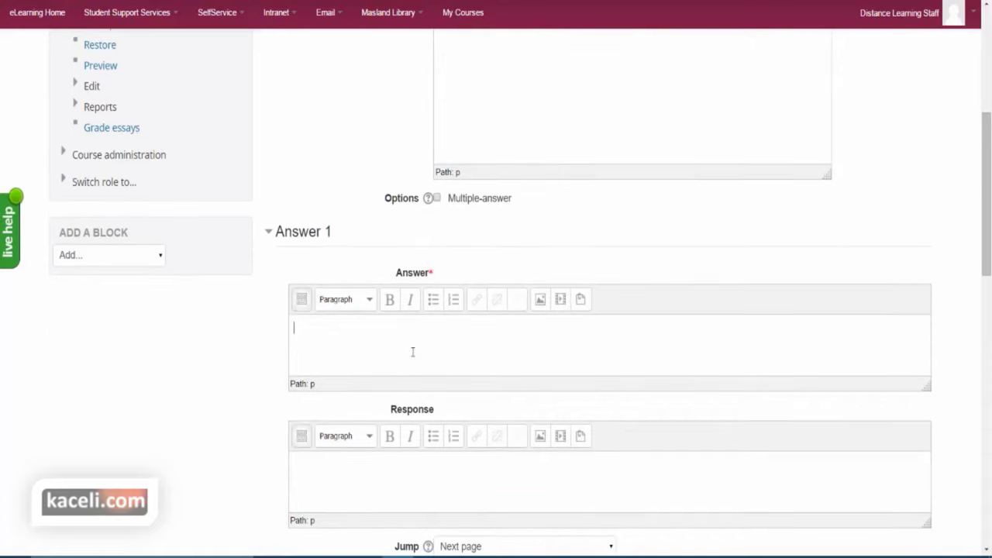
text(Accepts input.)
Enter and copy the Answer 1 response "That is correct. However, the device needs to perform other functions too in order to be considered a computer."
scroll(426, 349, down, 2)
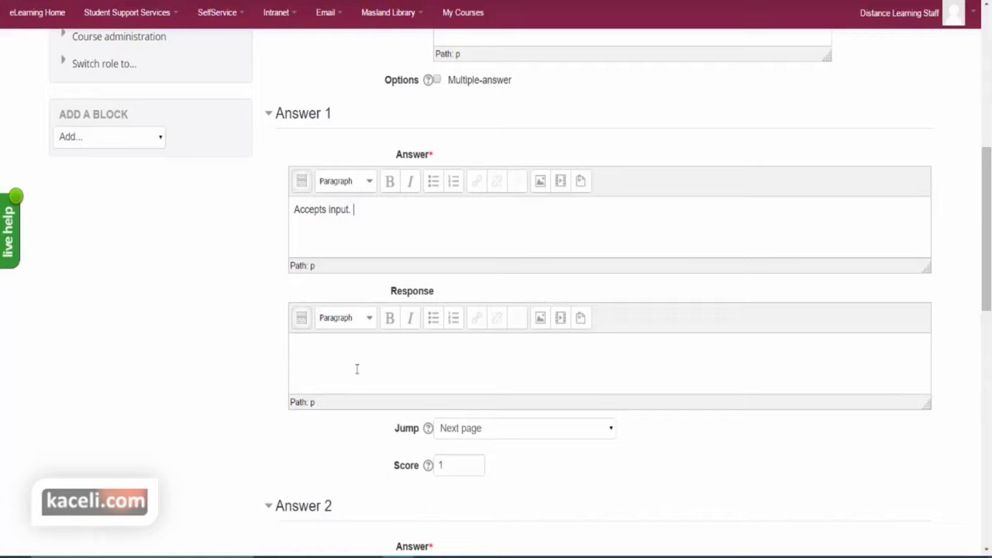
text(That is correct. Howe)
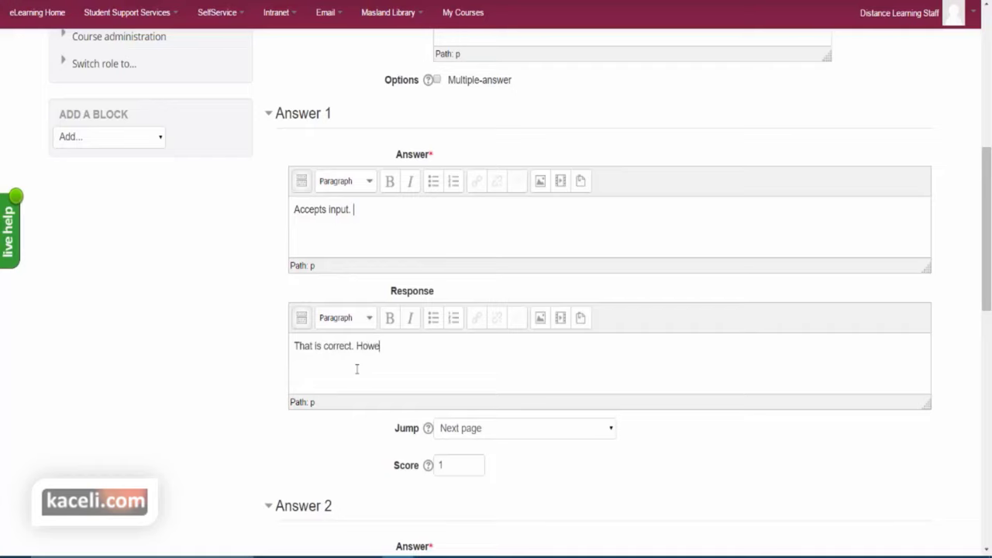
text(ver, the device needs to perform other functions too in order to be considered a computer.)
drag(742, 346, 150, 343)
key(ctrl+c)
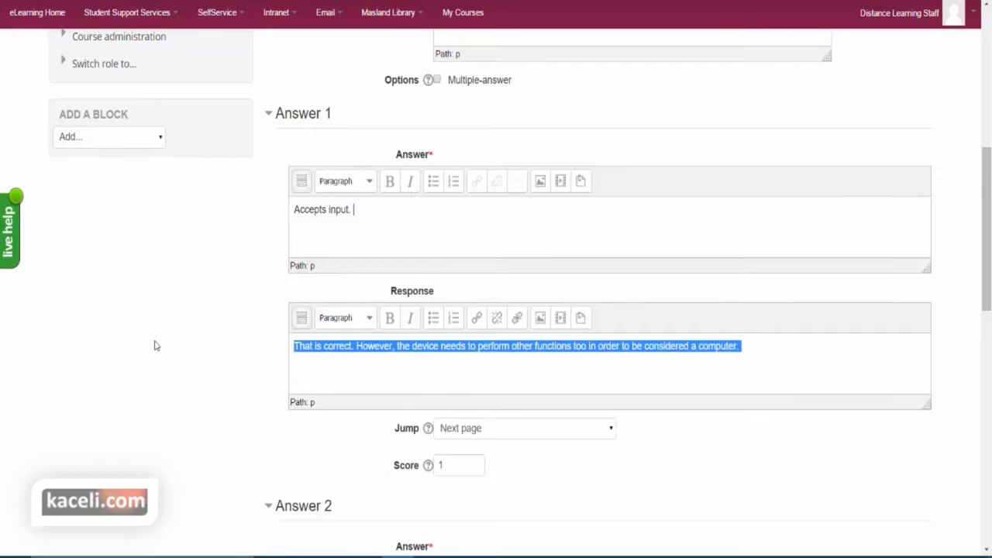
Set the score of Answer 1 to 0, keeping its jump on Next page
click(592, 480)
scroll(565, 434, down, 1)
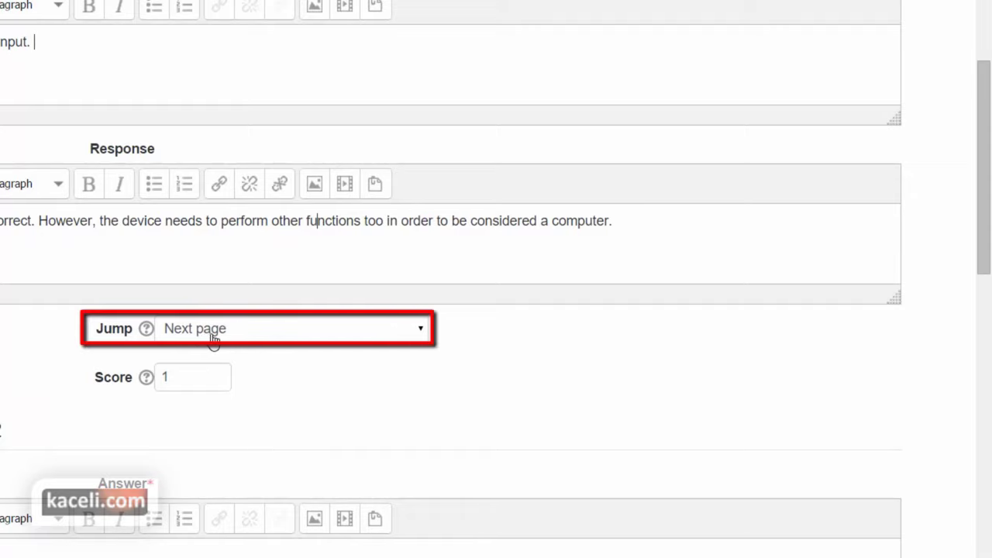
click(179, 373)
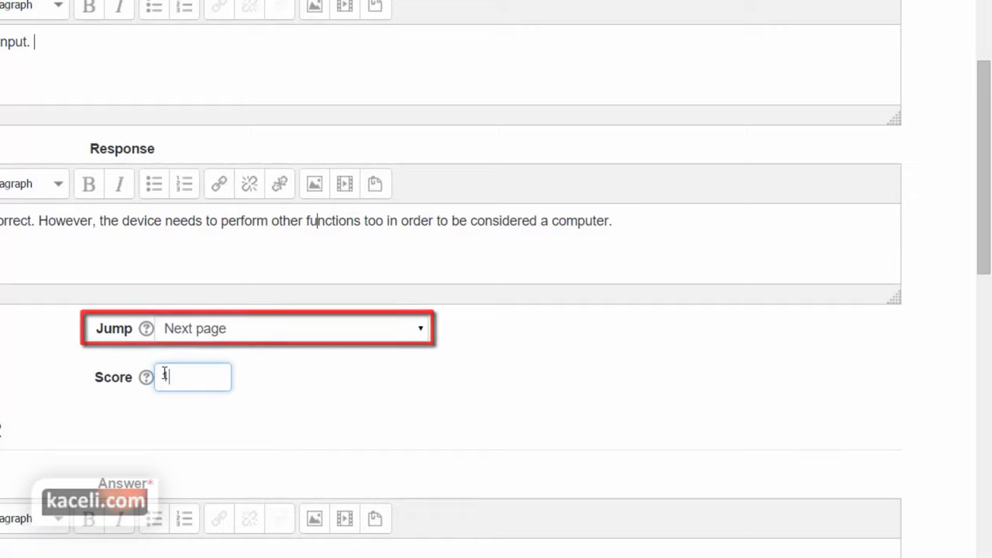
drag(161, 379, 224, 380)
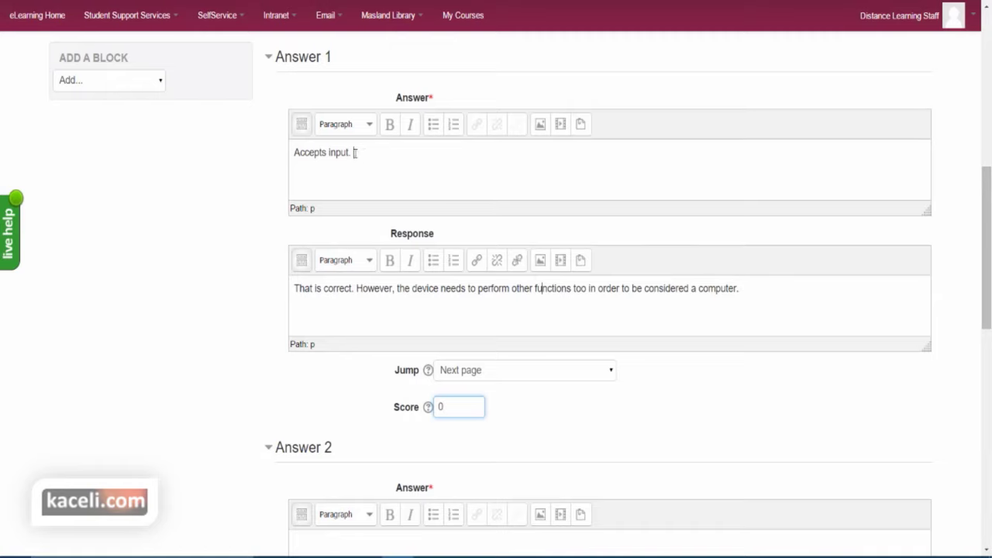
Enter "Processes data" as Answer 2 and paste the copied "That is correct" text as its response
scroll(742, 398, down, 3)
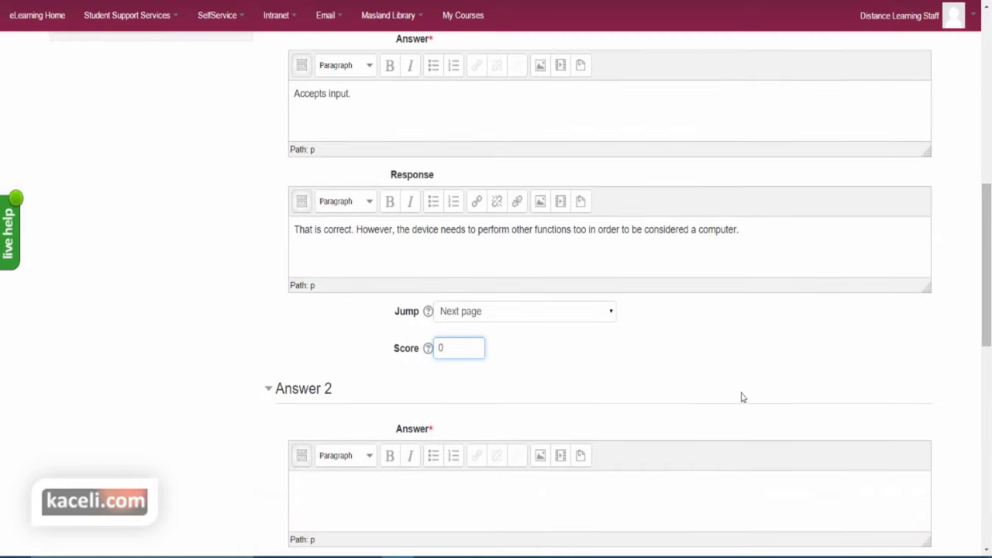
click(361, 366)
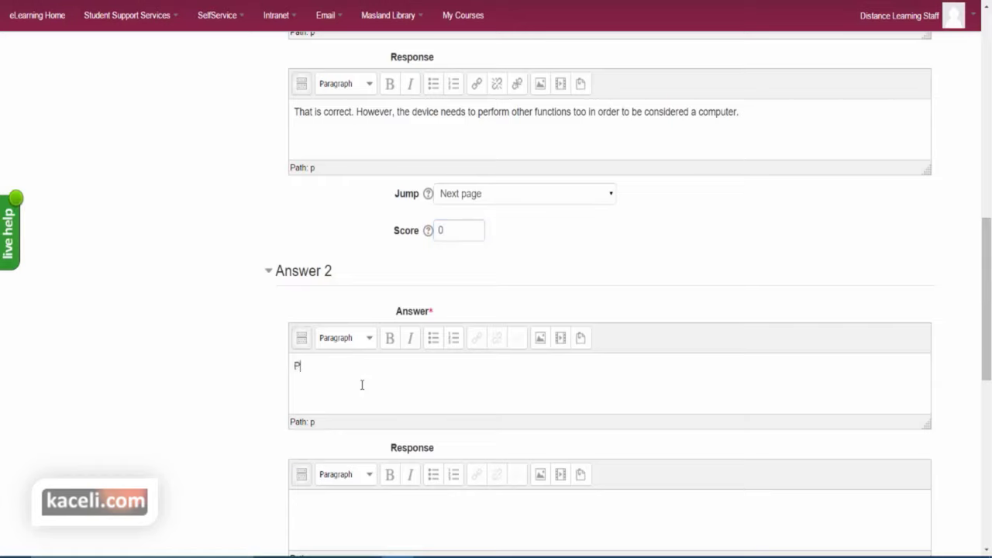
text(Processes data)
scroll(416, 385, down, 1)
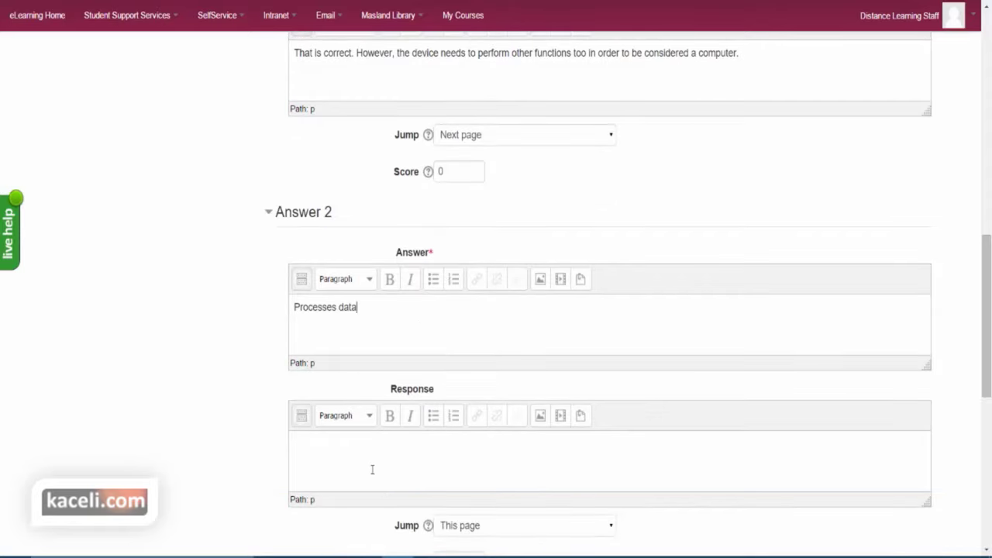
key(ctrl+v)
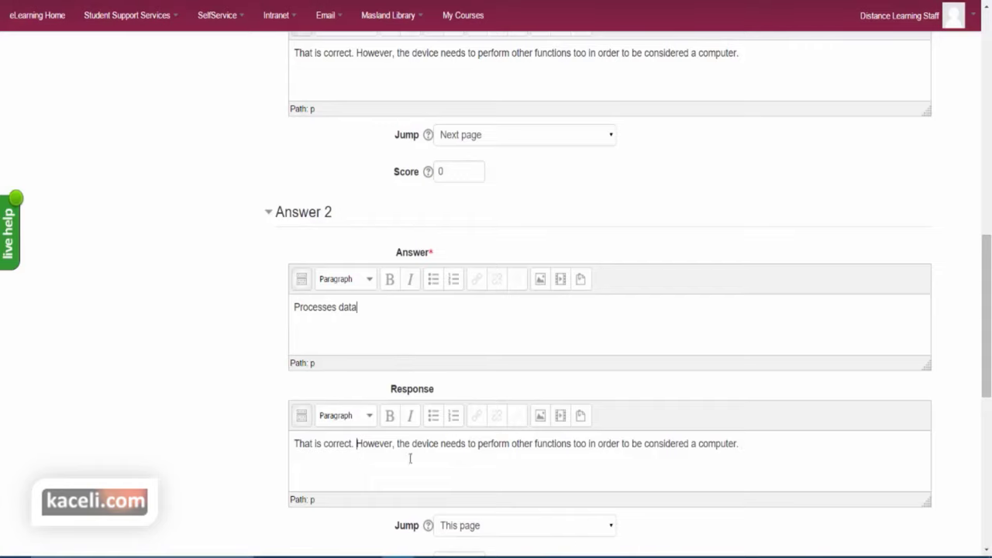
Set the jump of Answer 2 to Next page with a score of 0
scroll(503, 461, down, 1)
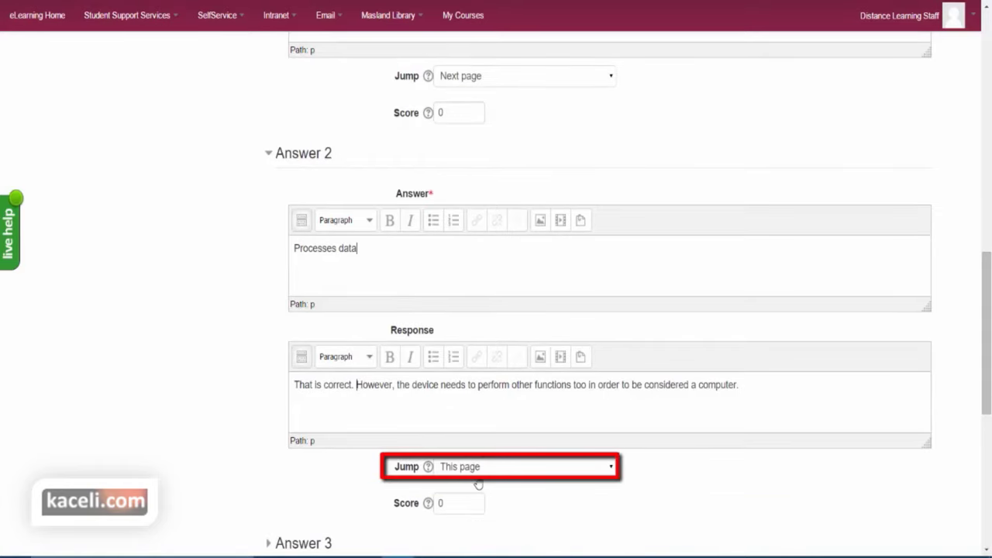
click(472, 481)
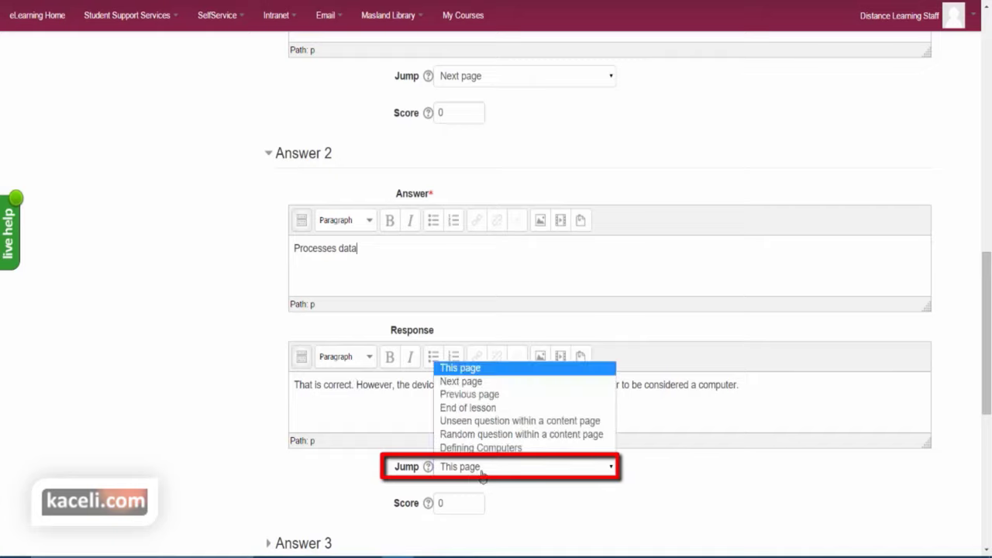
click(462, 382)
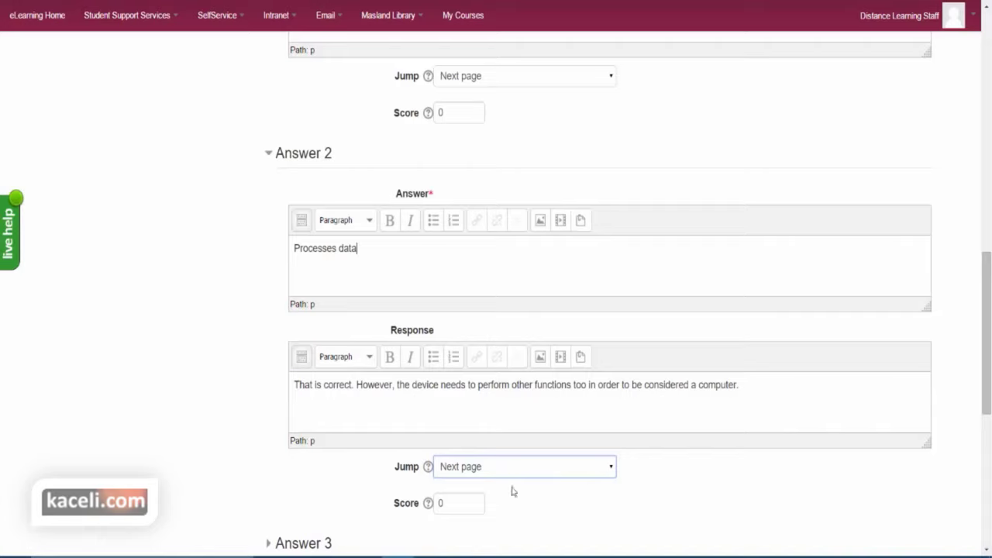
click(466, 508)
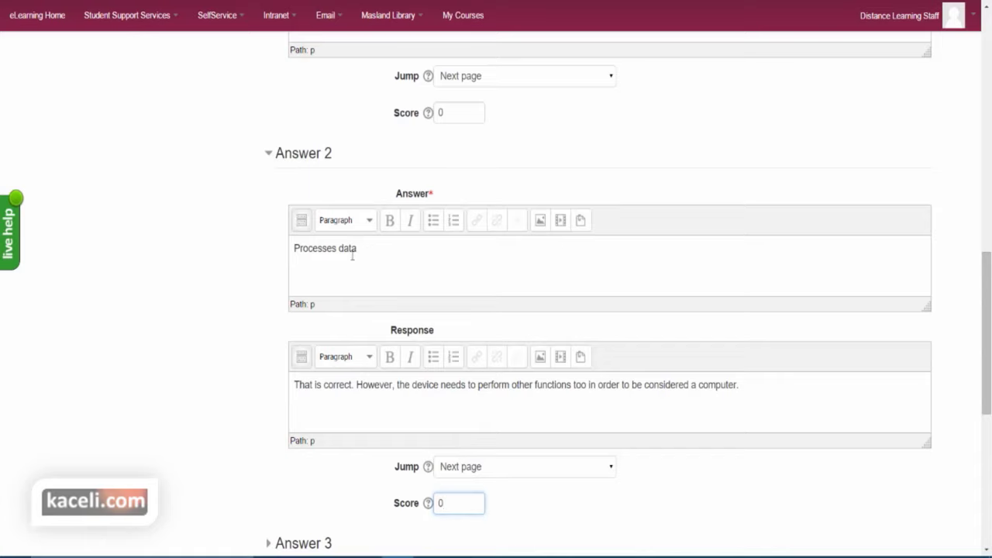
scroll(569, 531, down, 1)
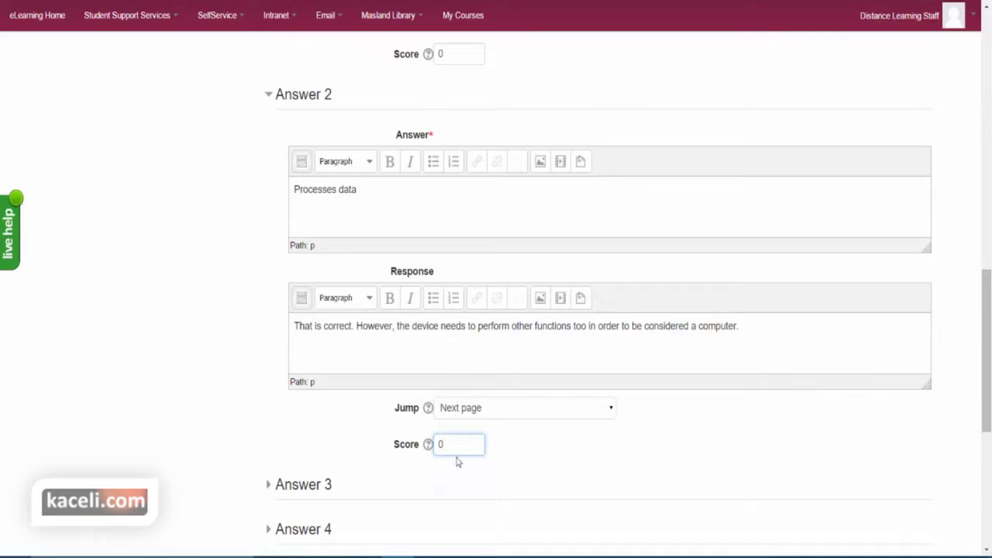
click(380, 195)
Expand Answer 3, enter "Stores data" as its answer and paste the same copied response
click(266, 486)
scroll(415, 527, down, 2)
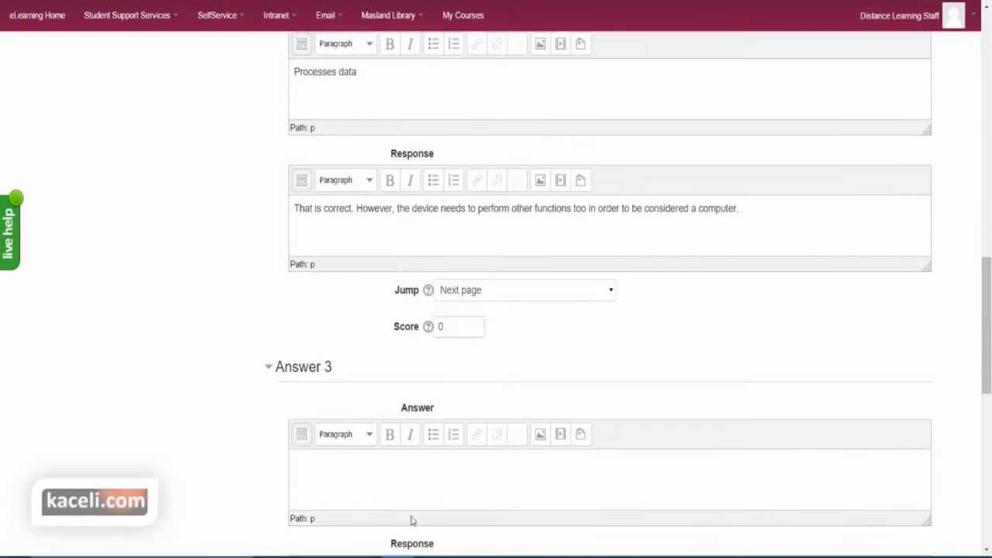
click(369, 464)
scroll(403, 496, down, 1)
scroll(381, 541, down, 2)
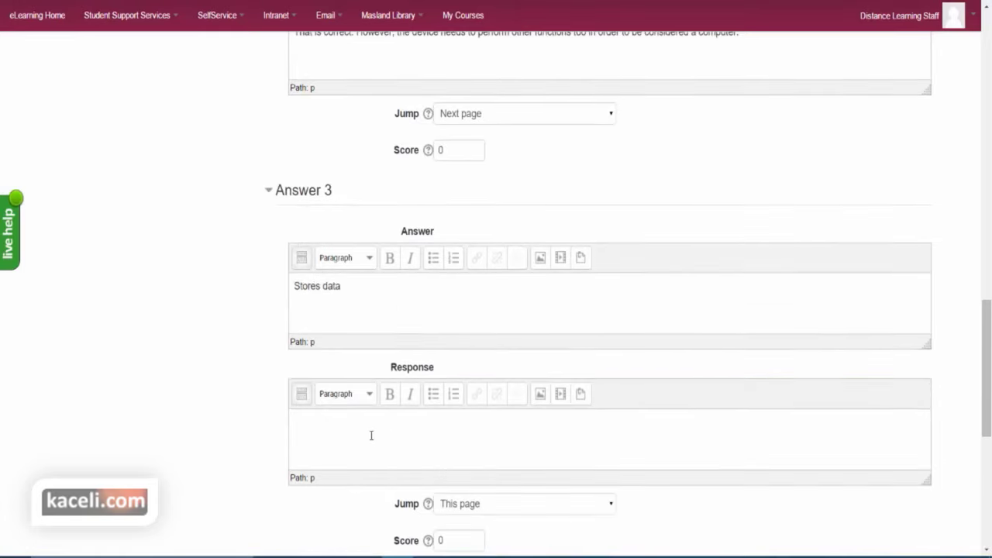
click(372, 435)
key(ctrl+v)
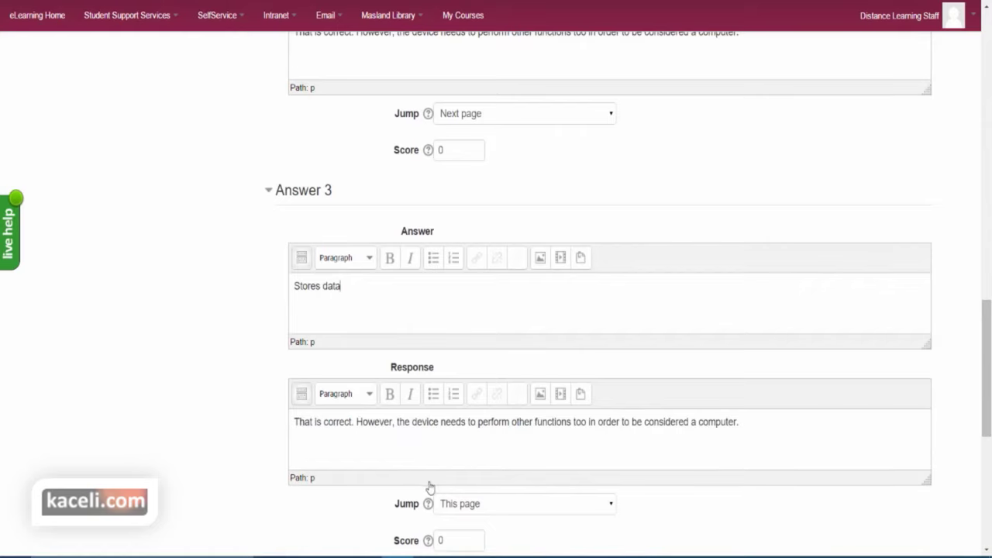
Set the jump of Answer 3 to Next page with a score of 0
scroll(427, 485, down, 1)
click(491, 445)
click(470, 476)
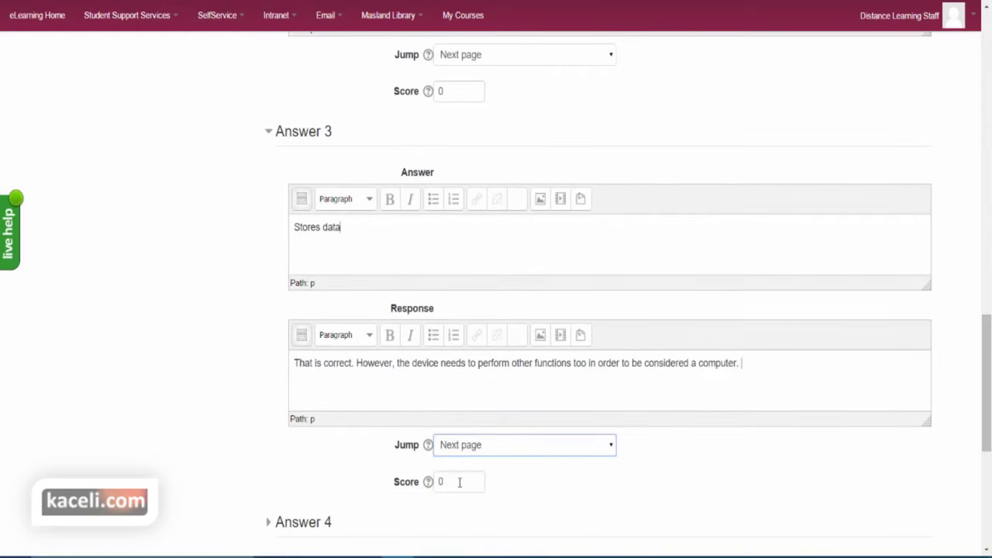
click(460, 480)
Expand Answer 4 and enter "Outputs data" as its answer text
scroll(593, 492, down, 1)
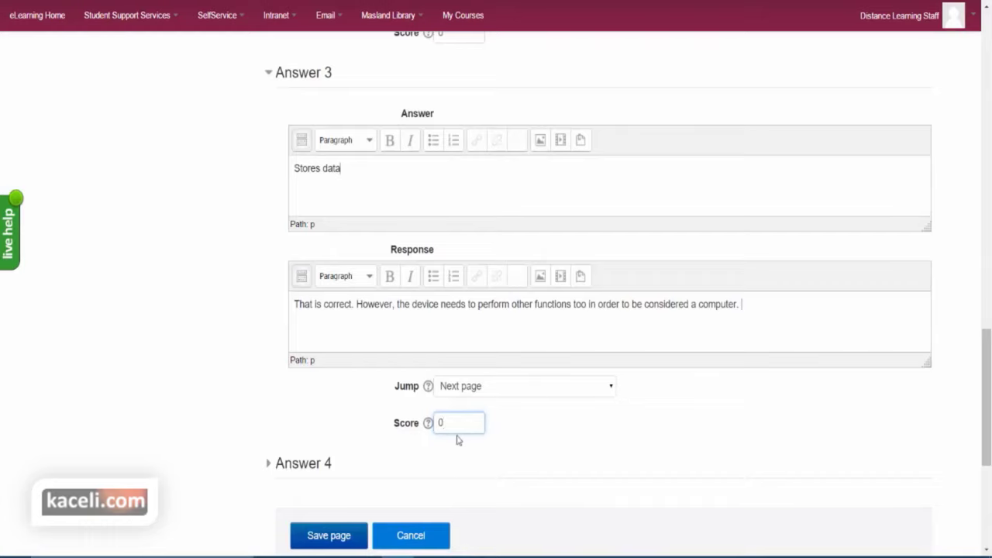
click(281, 466)
scroll(468, 471, down, 1)
click(367, 504)
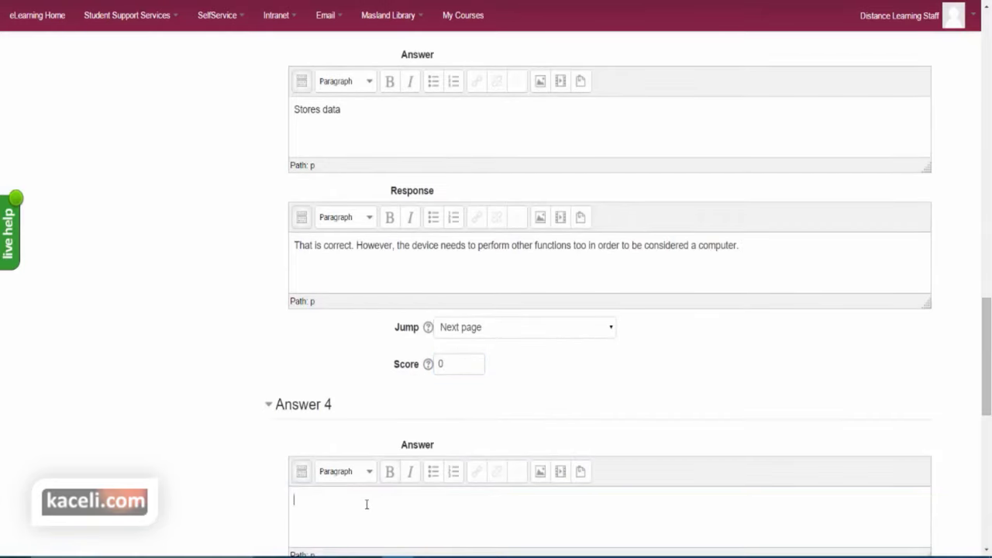
text(Outpusts)
key(BackSpace)
key(BackSpace)
text(ts)
Paste the copied response into Answer 4 and set its jump to Next page
scroll(366, 502, down, 3)
click(342, 483)
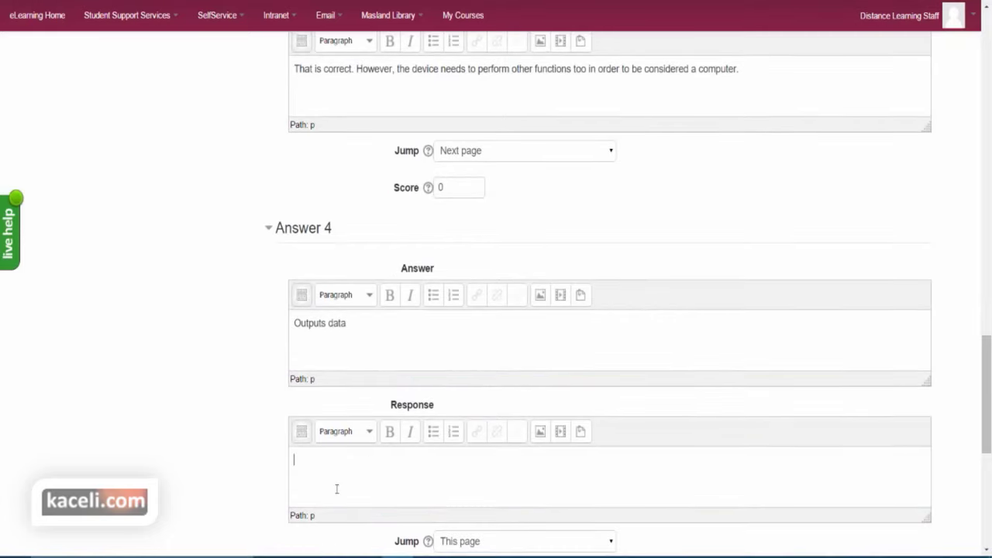
key(ctrl+v)
scroll(335, 494, down, 1)
click(469, 486)
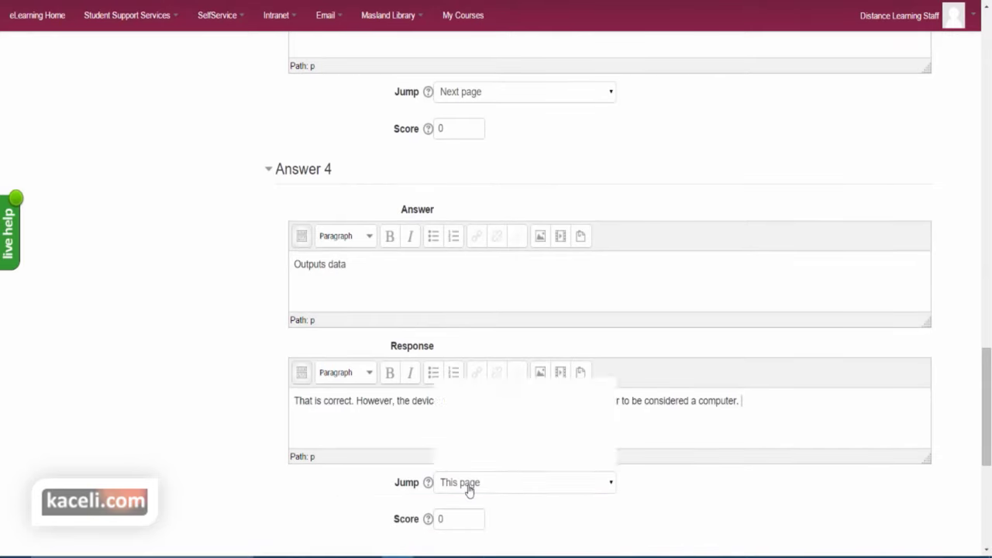
click(465, 397)
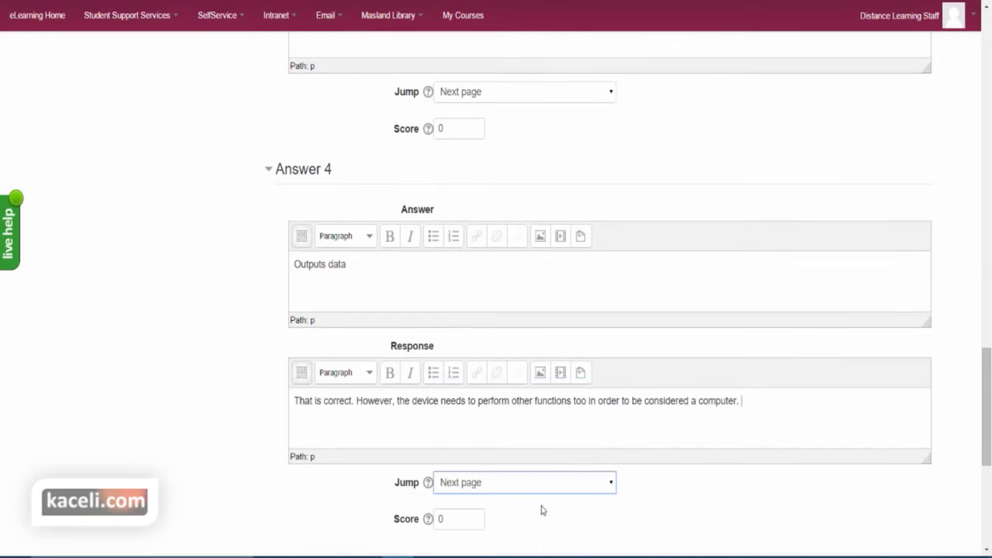
scroll(540, 510, down, 2)
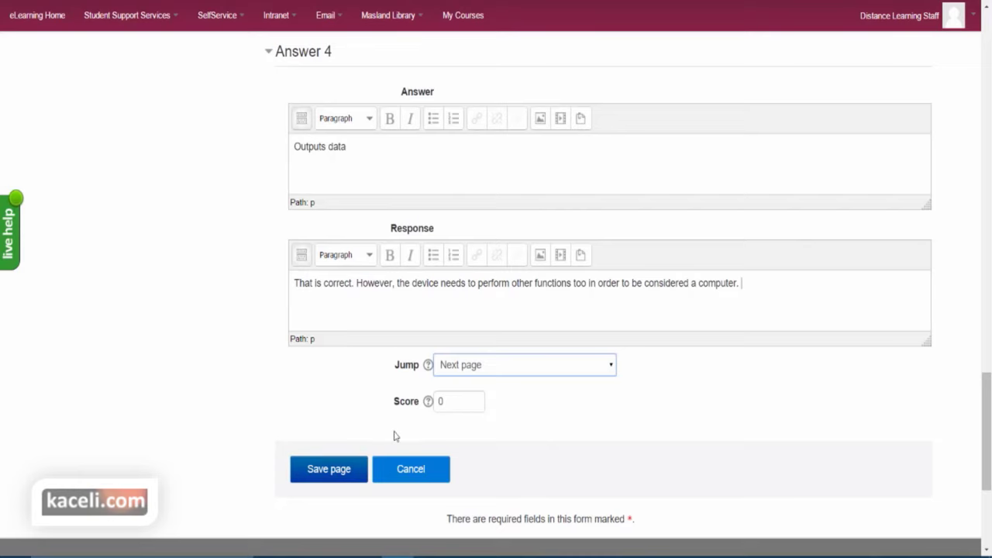
Check the entries of the four answers and save the multichoice question page to the lesson
scroll(393, 435, up, 10)
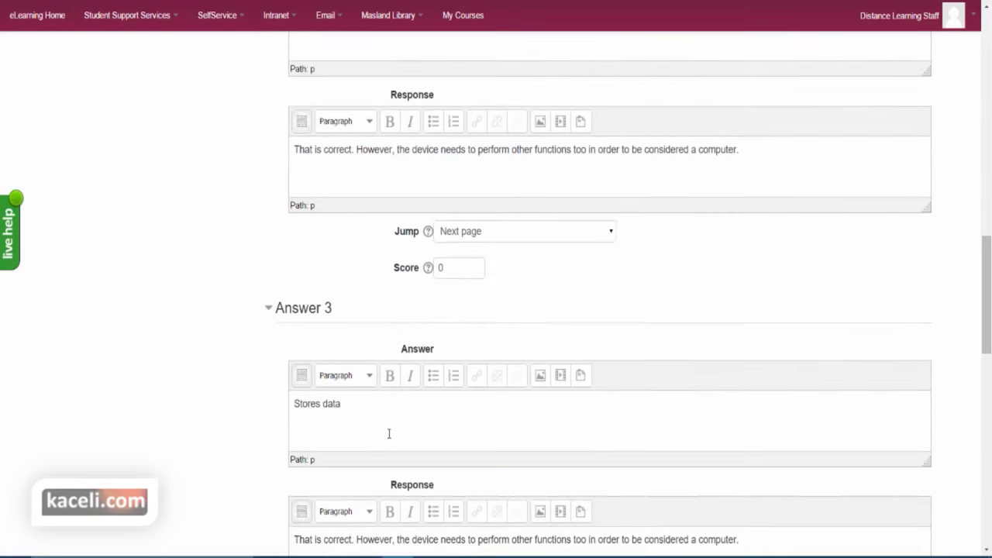
scroll(380, 435, up, 6)
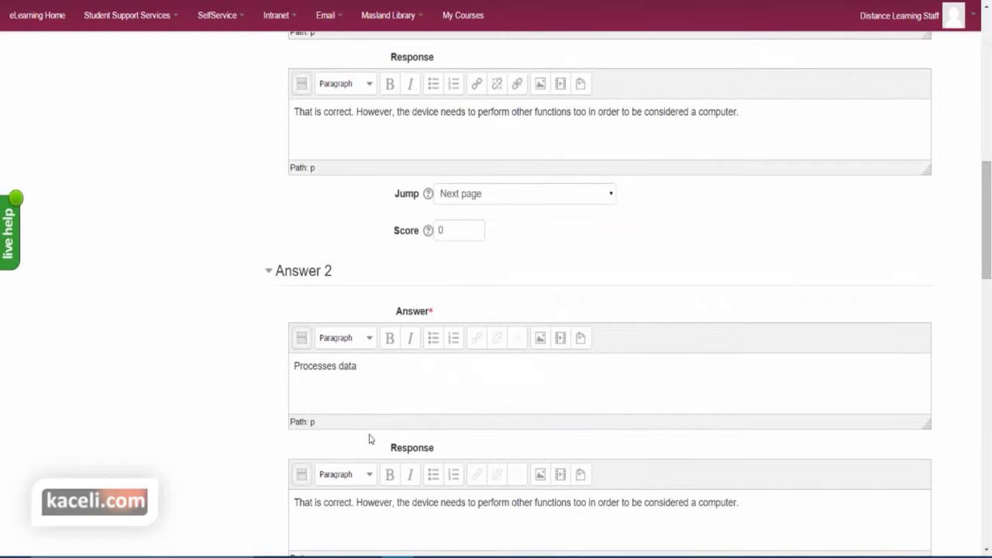
scroll(369, 439, down, 10)
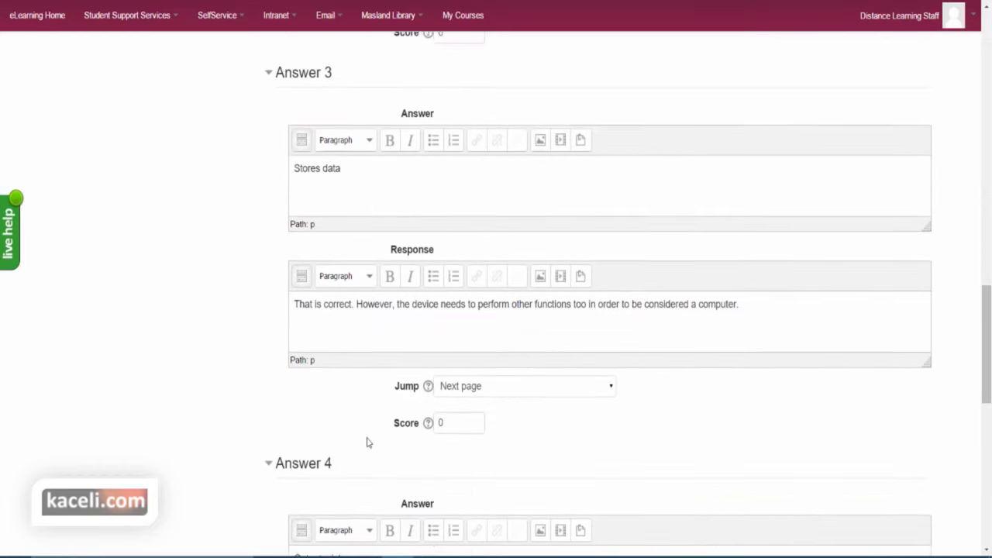
scroll(368, 441, down, 6)
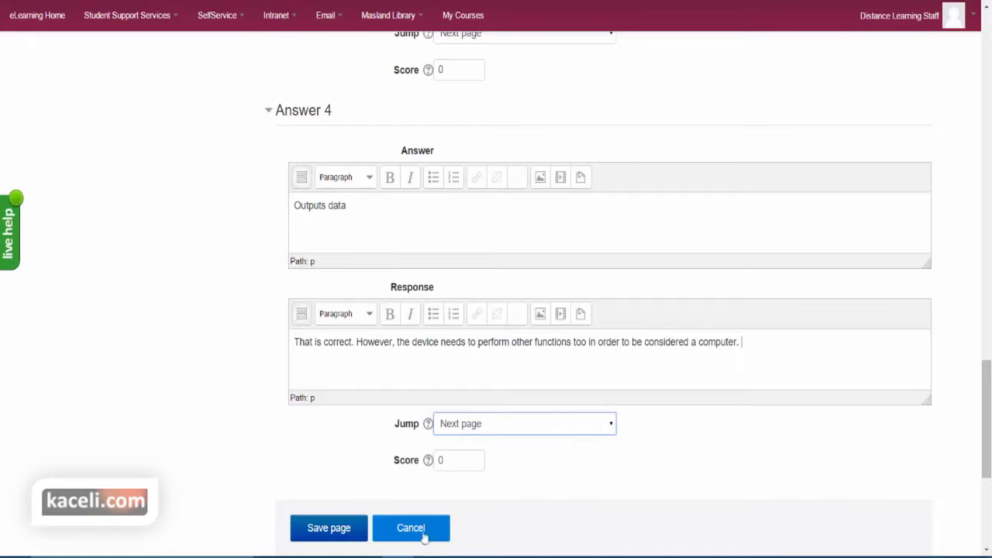
click(338, 534)
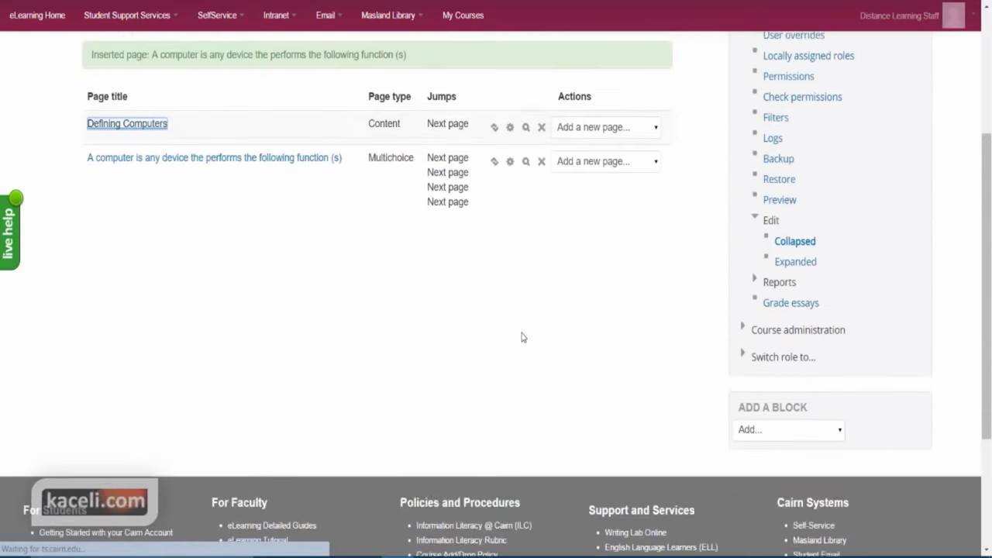
scroll(522, 337, up, 5)
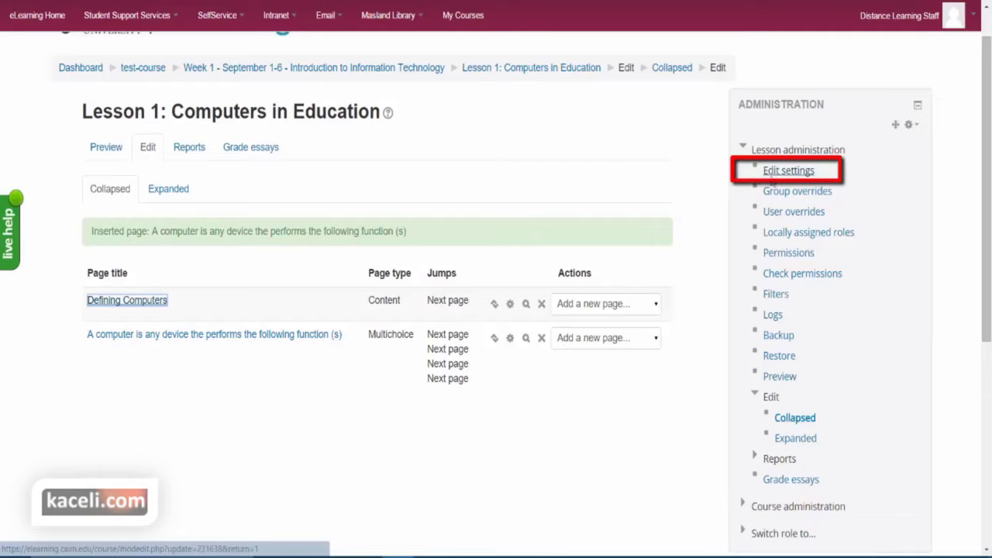
Set the lesson's maximum number of answers to 5 in its appearance settings
click(774, 184)
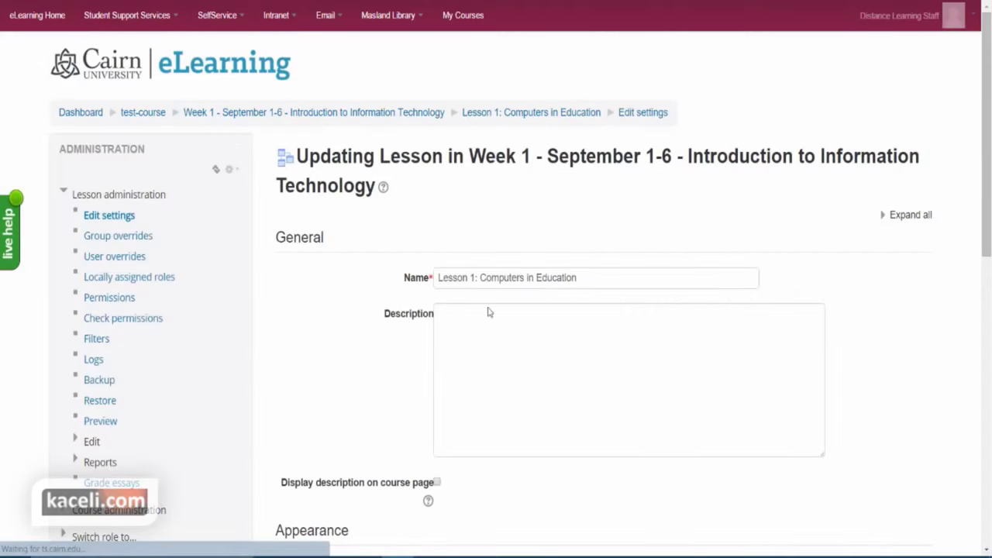
scroll(337, 361, down, 4)
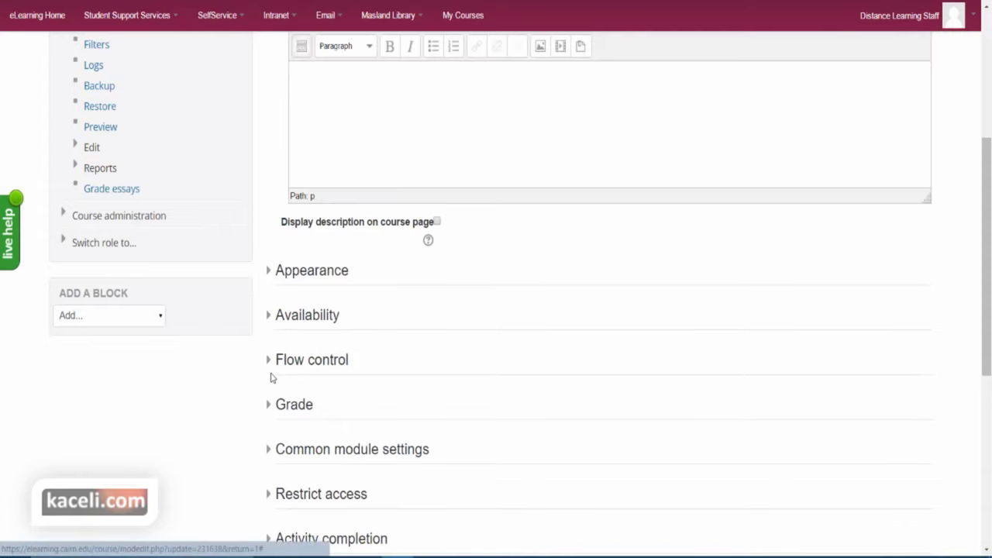
click(297, 309)
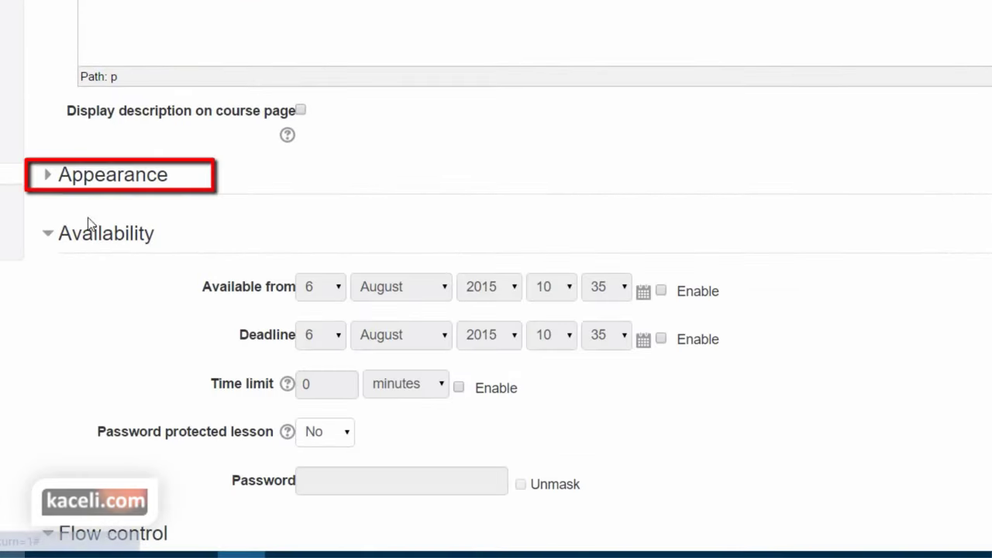
click(49, 174)
scroll(593, 259, down, 1)
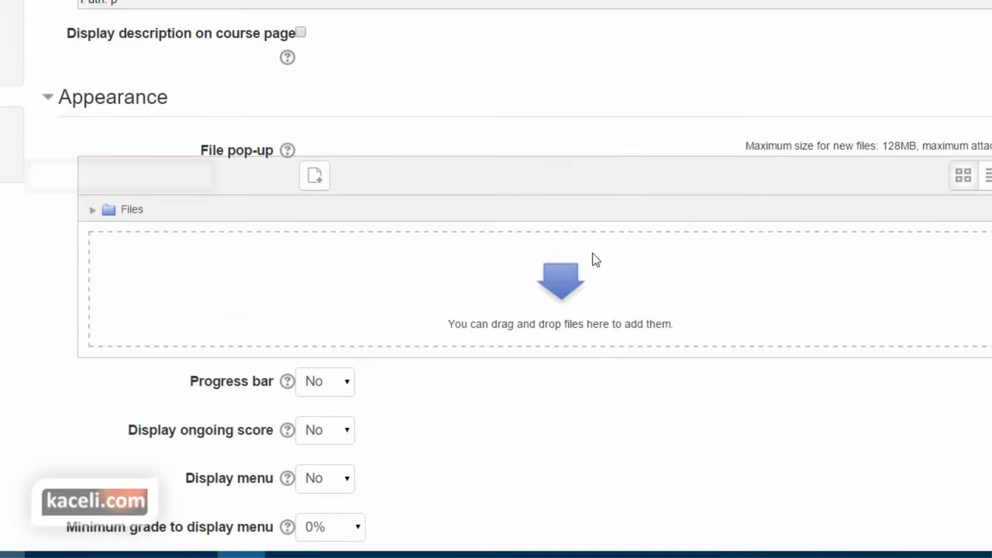
scroll(593, 260, down, 3)
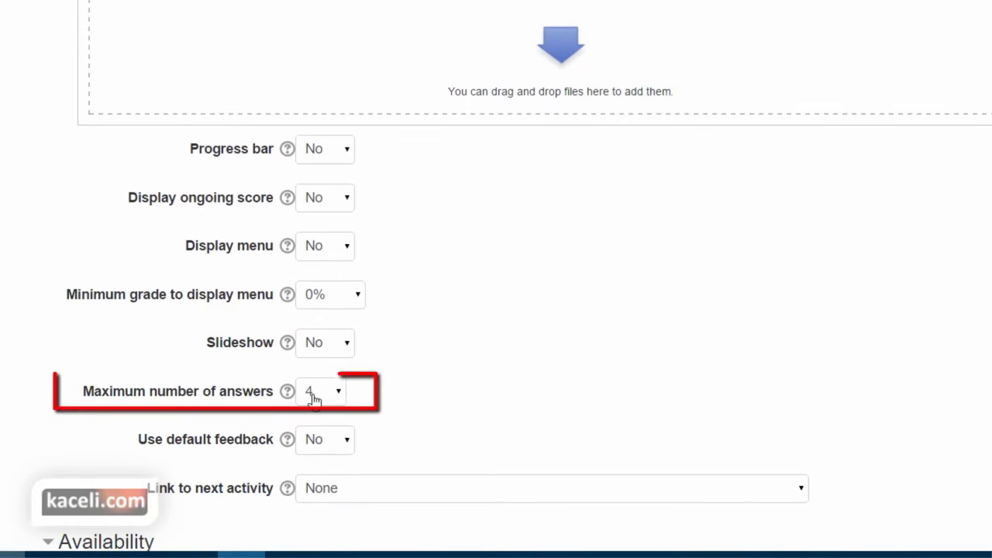
click(335, 392)
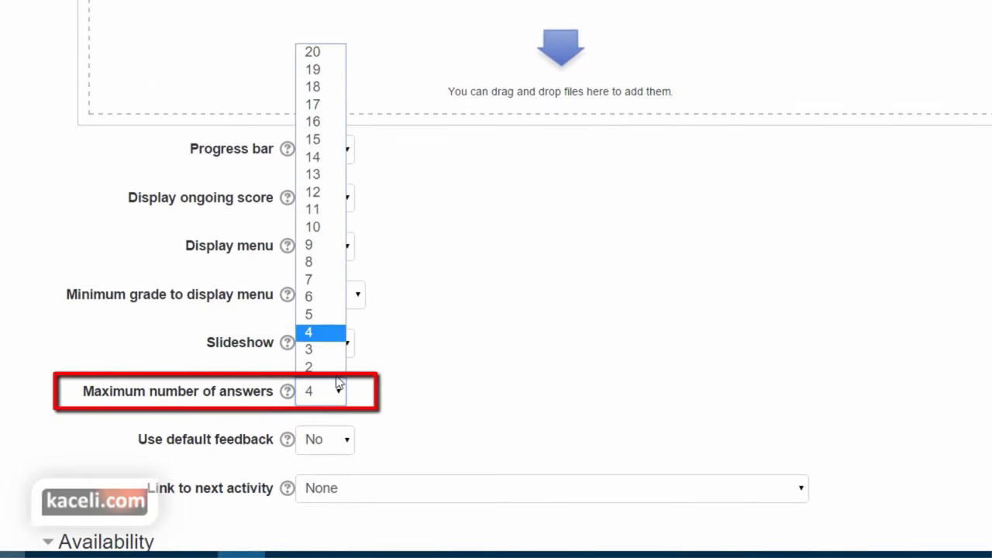
click(325, 315)
Save the updated lesson settings and display the lesson
scroll(550, 361, down, 9)
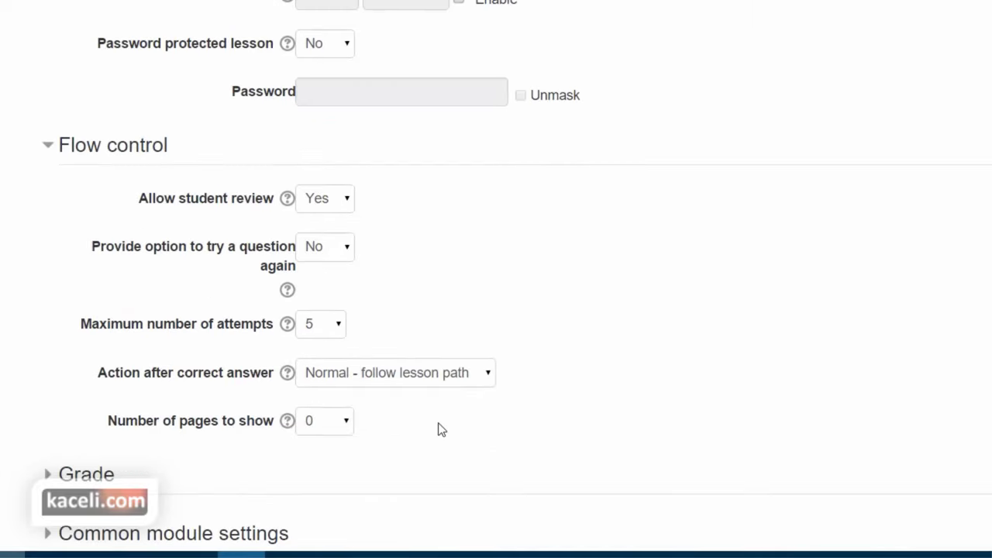
scroll(440, 428, down, 3)
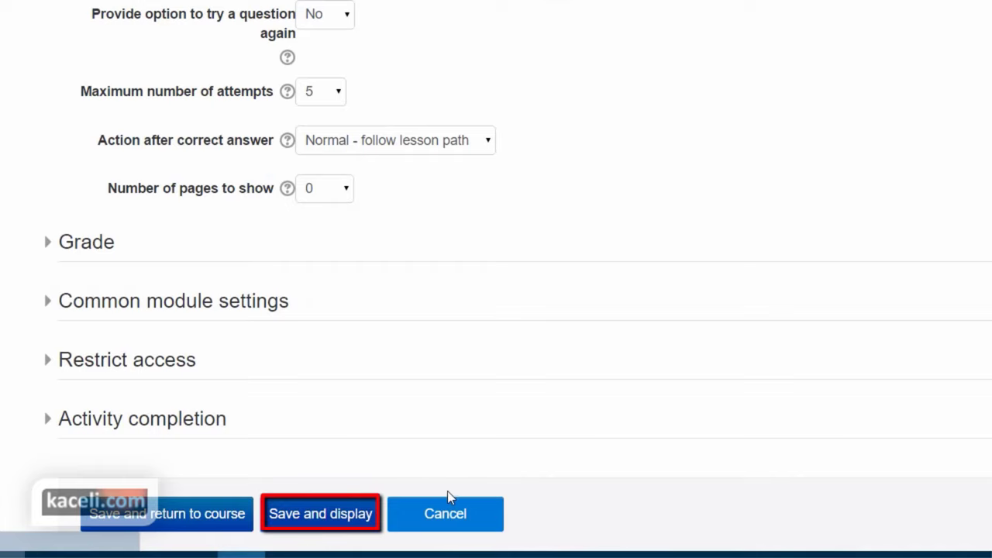
click(375, 500)
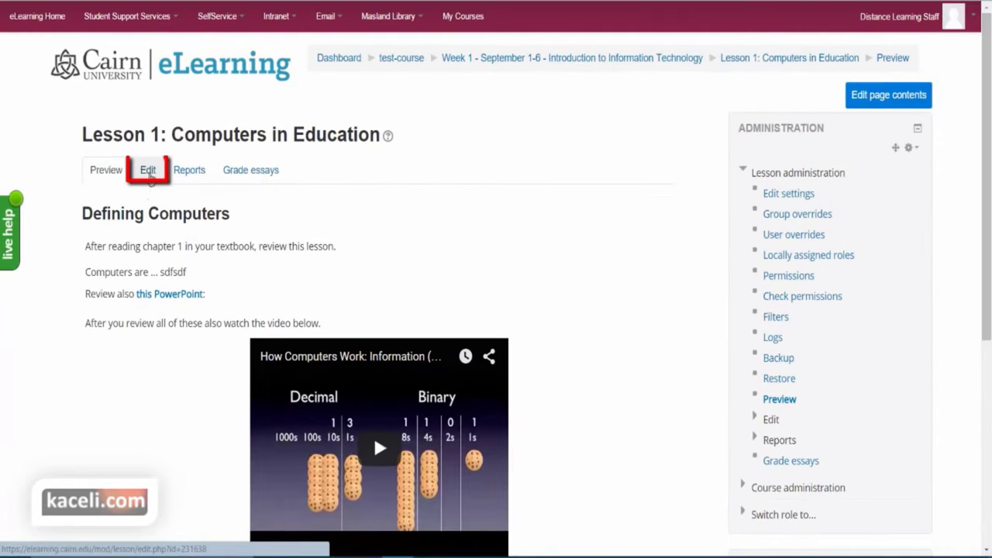
Open the existing multichoice question page for editing and check the entries of Answers 1 to 4
click(148, 172)
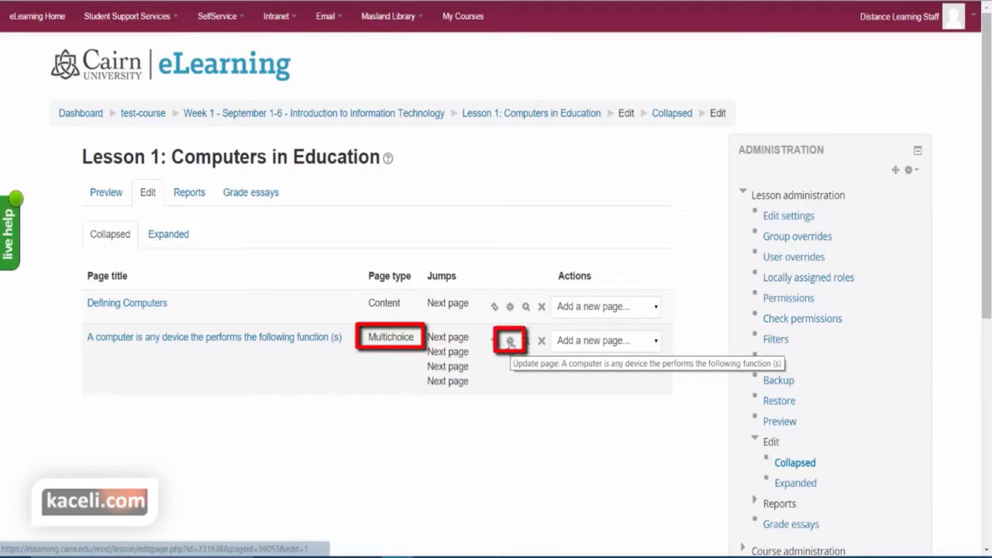
click(510, 341)
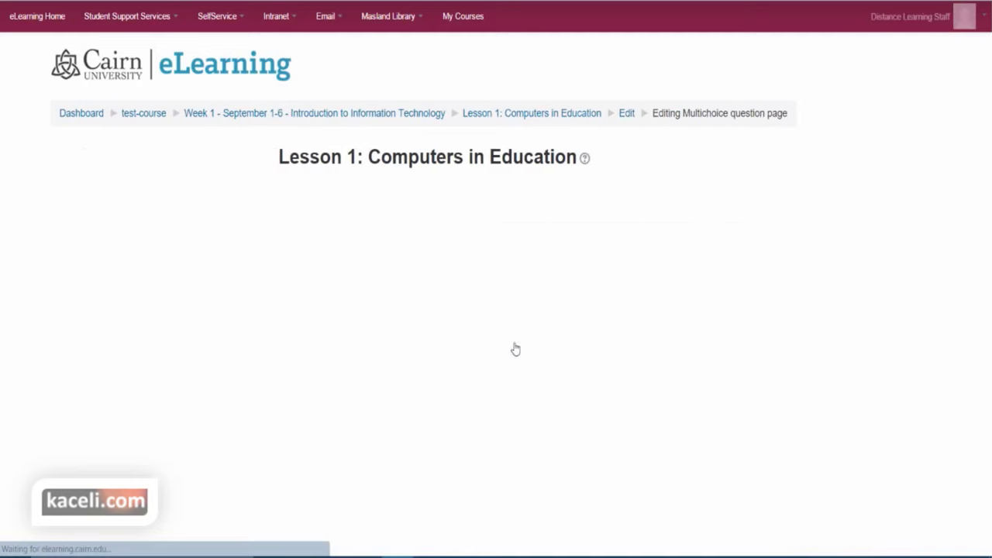
scroll(408, 364, down, 7)
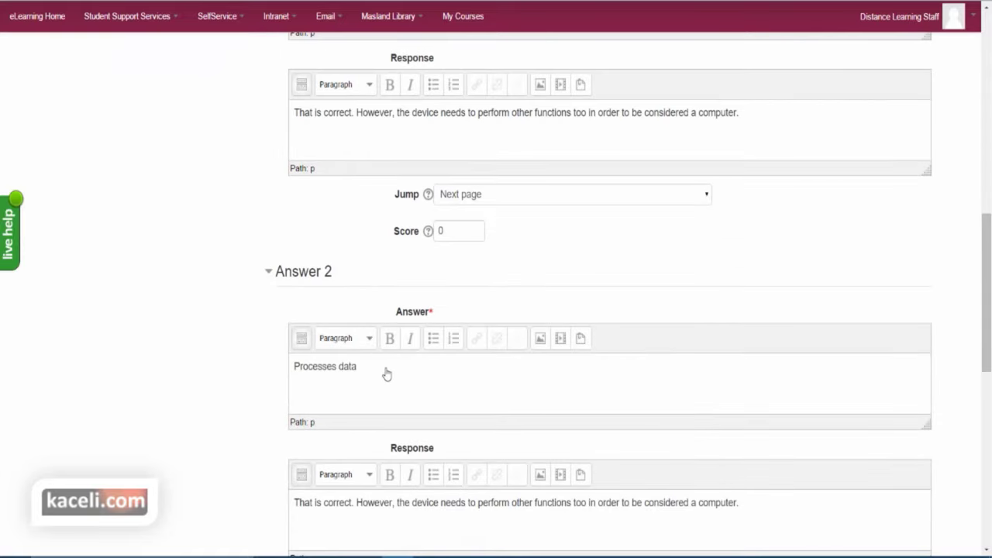
scroll(393, 364, down, 5)
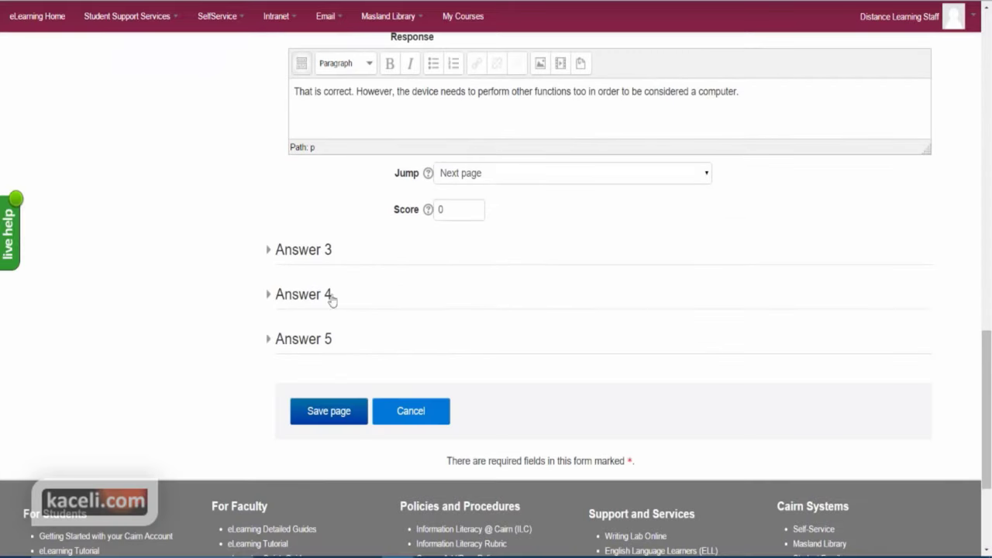
click(269, 251)
scroll(409, 354, down, 4)
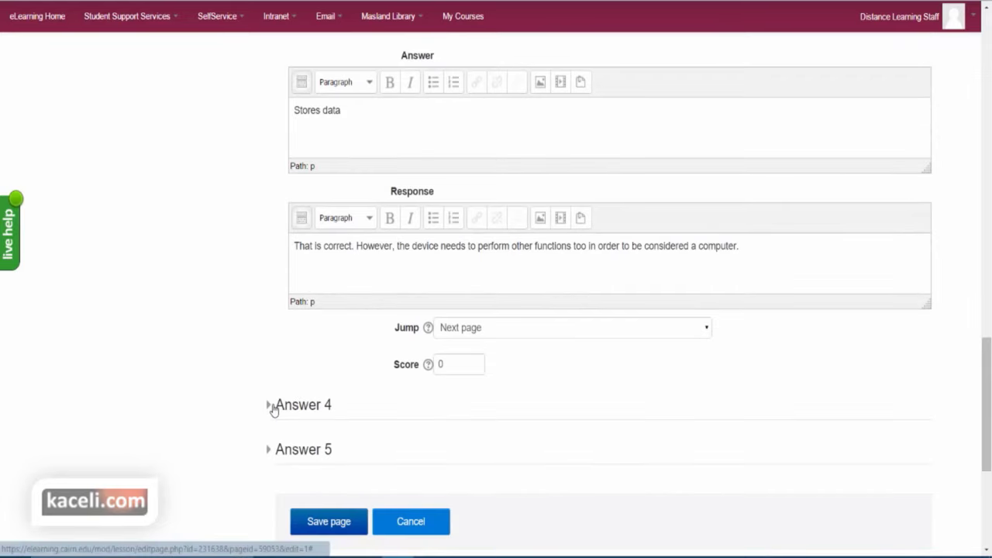
click(273, 408)
scroll(446, 427, down, 4)
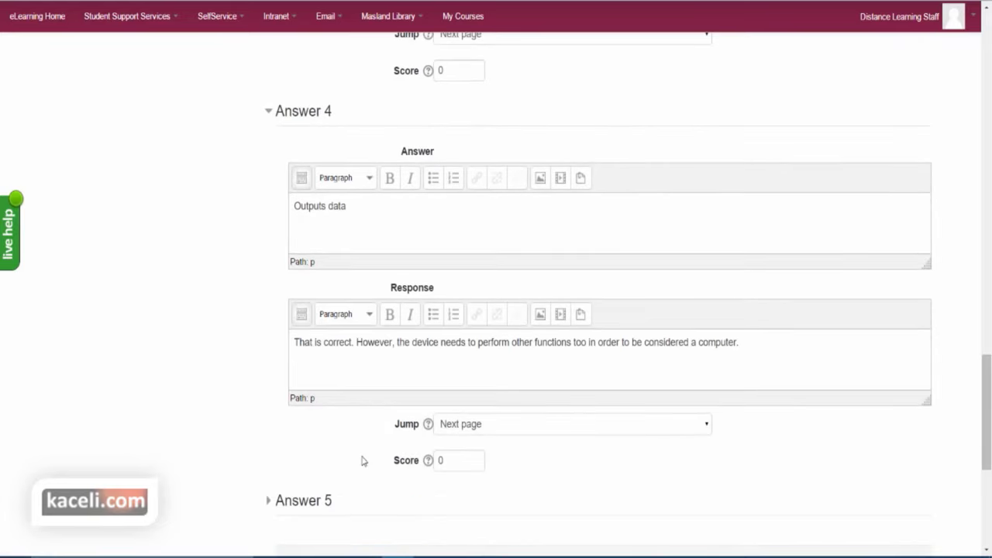
Expand Answer 5 and enter "All 4 presented options." as its answer text
click(271, 445)
scroll(444, 450, down, 3)
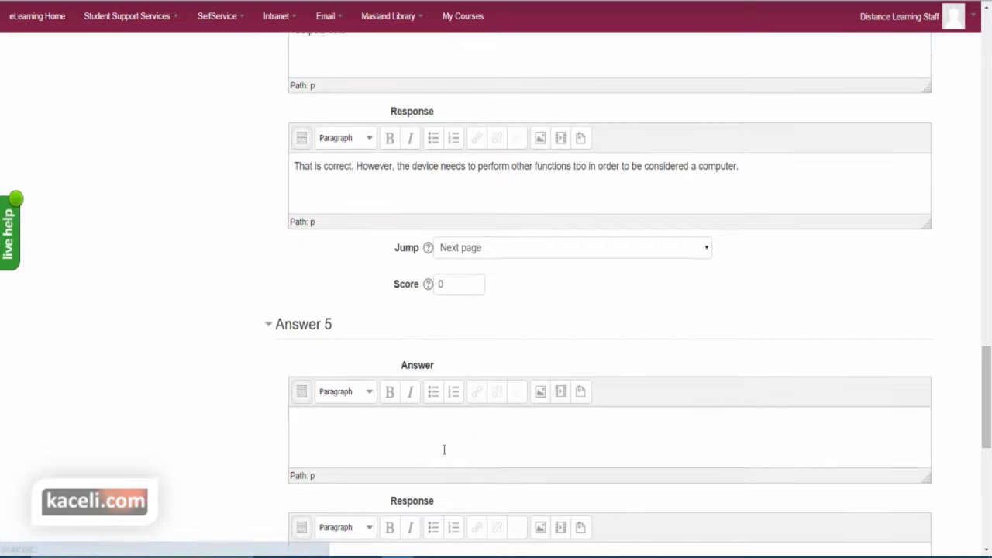
click(377, 442)
text(All 4 presented options.)
Give Answer 5 the response "That is correct. A device needs to perform at least these four basic functions in order to be considered a computer."
scroll(372, 446, down, 2)
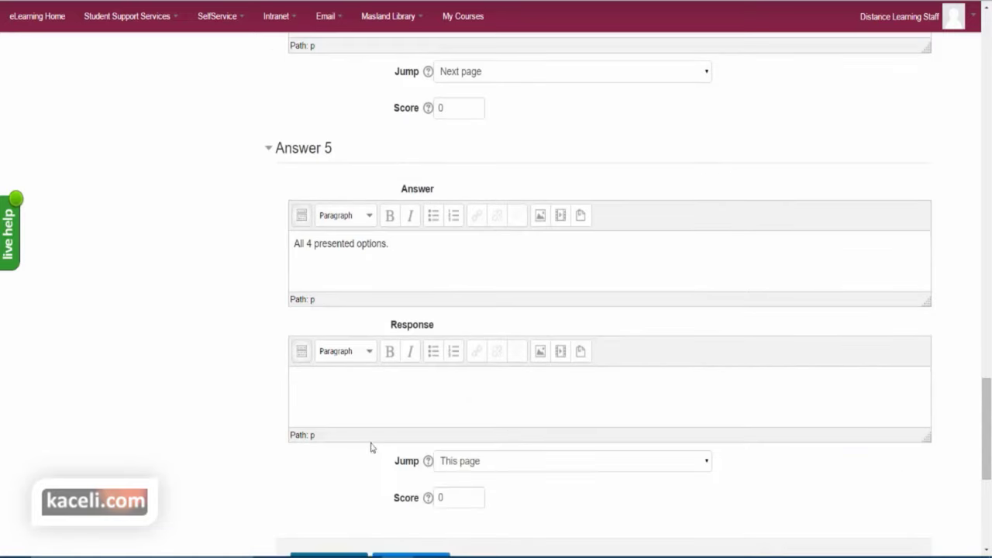
click(365, 391)
text(That is correct. A device needs to perform at least these four basic functions in order to be considered a computer.)
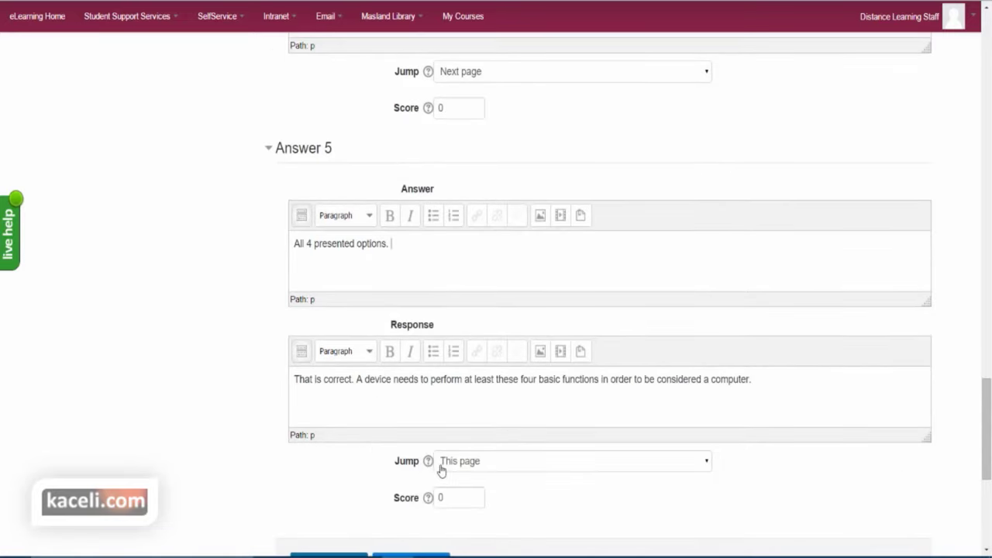
Set the jump of Answer 5 to Next page and its score to 10
click(467, 469)
click(462, 363)
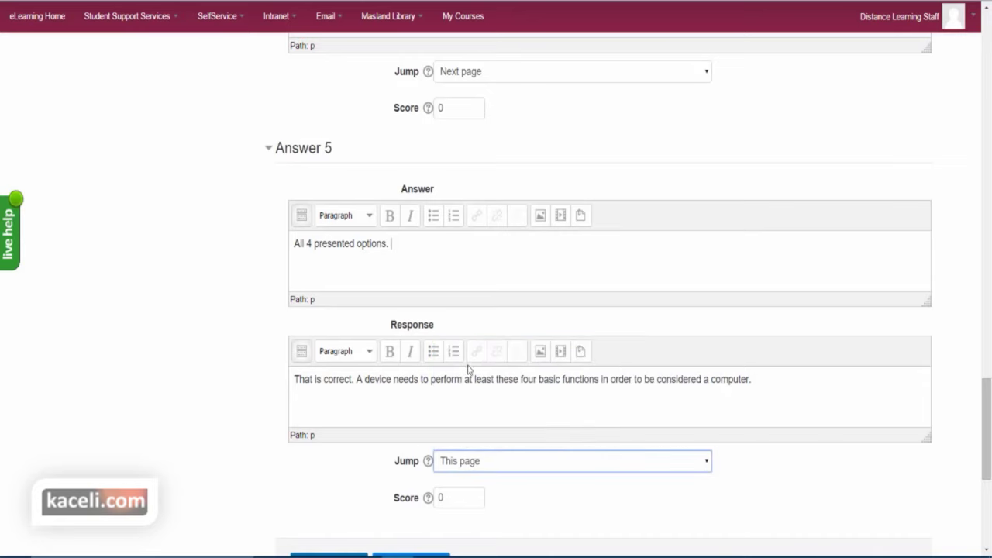
double_click(460, 496)
text(1)
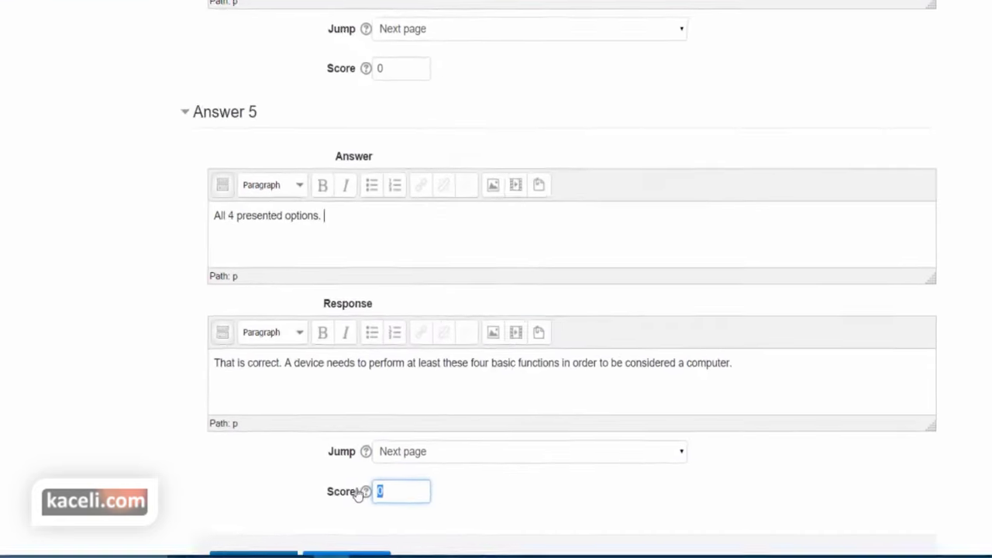
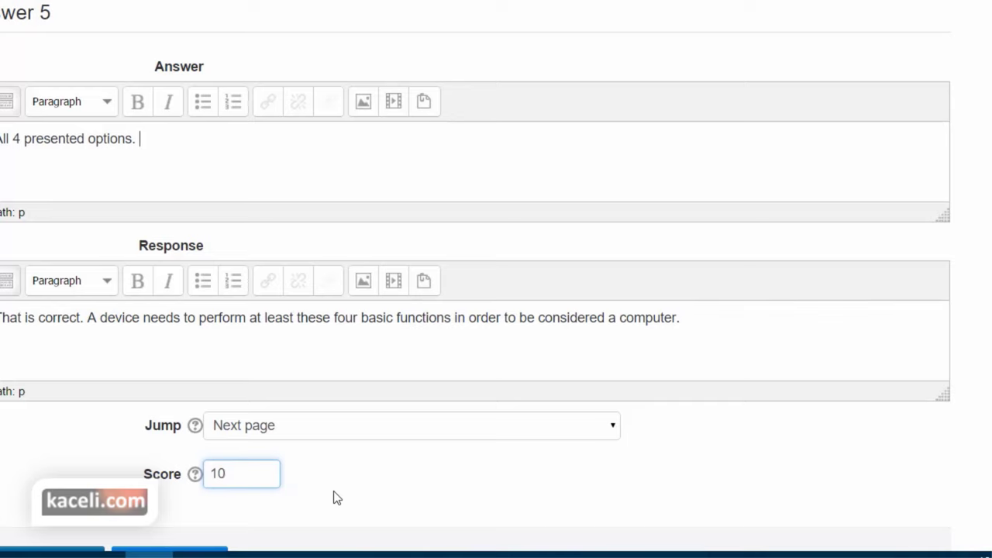
Save the edited multichoice question page
scroll(411, 501, down, 2)
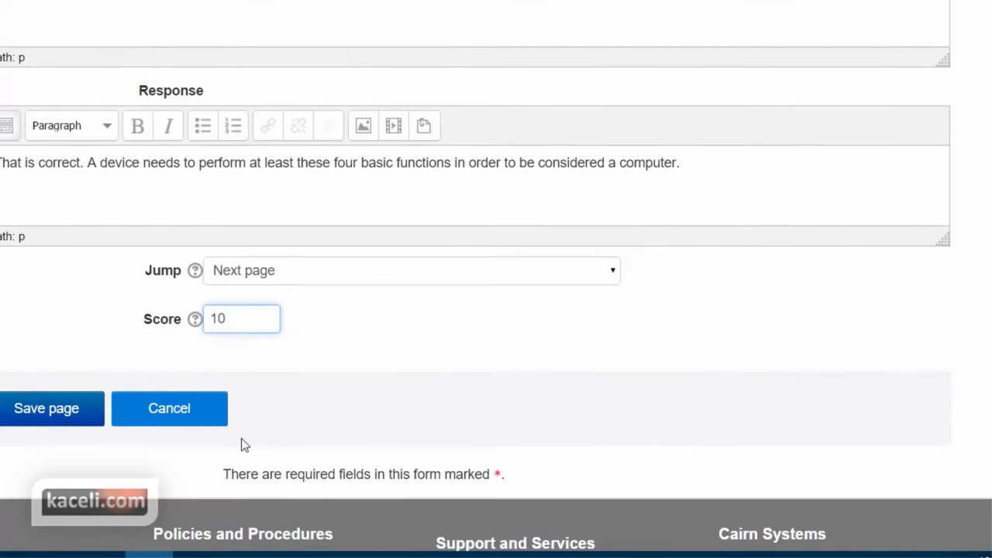
click(62, 430)
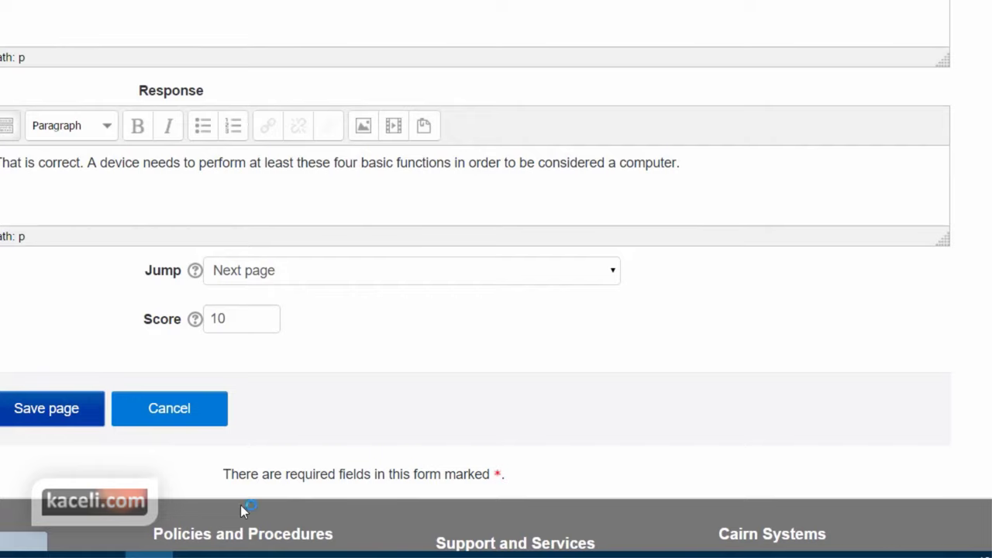
scroll(62, 443, down, 4)
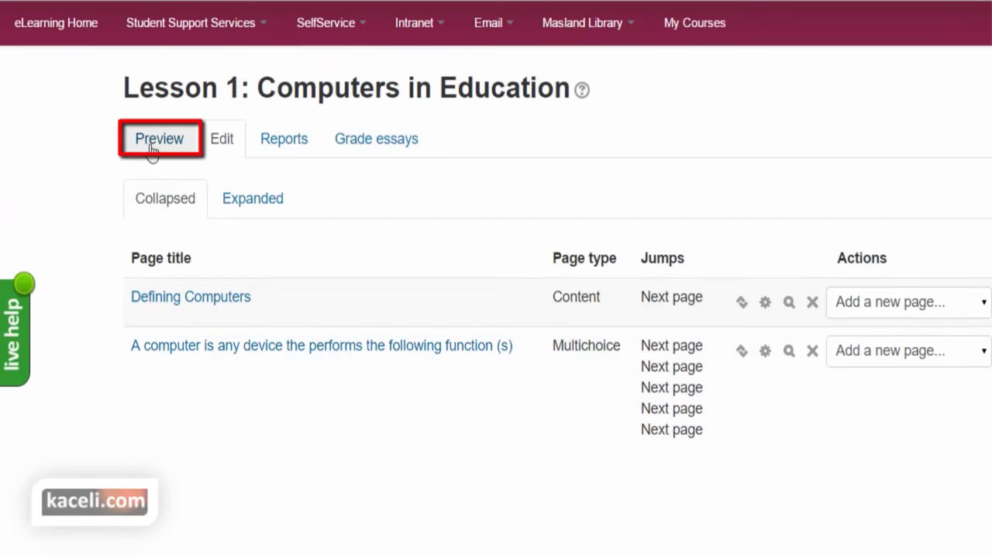
Preview the lesson and continue from the Defining Computers page to the question page
click(152, 147)
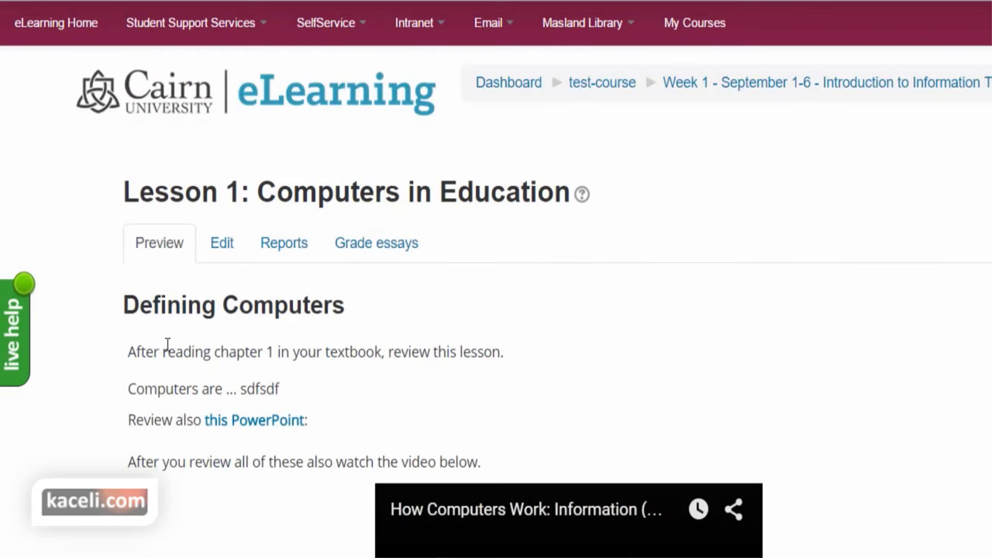
scroll(167, 345, down, 1)
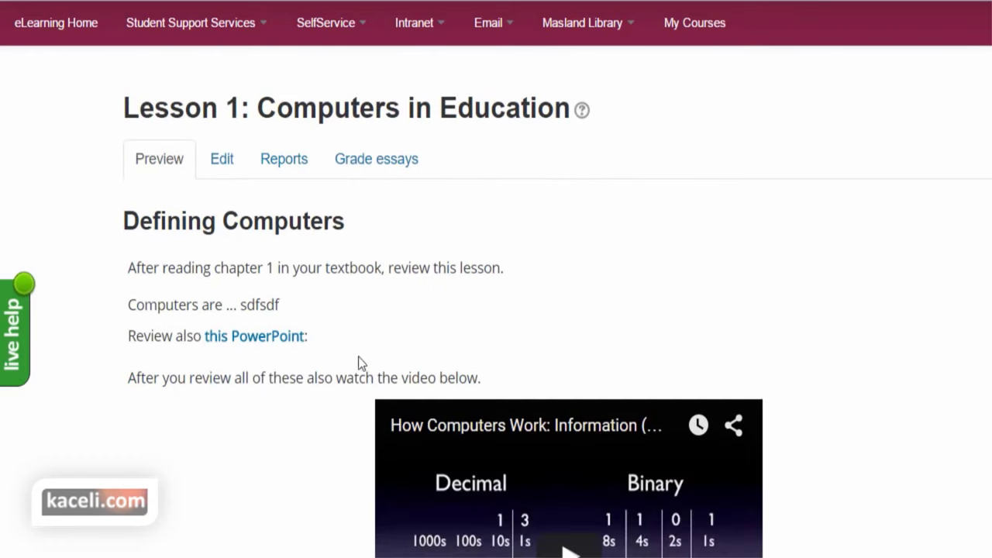
scroll(338, 486, down, 1)
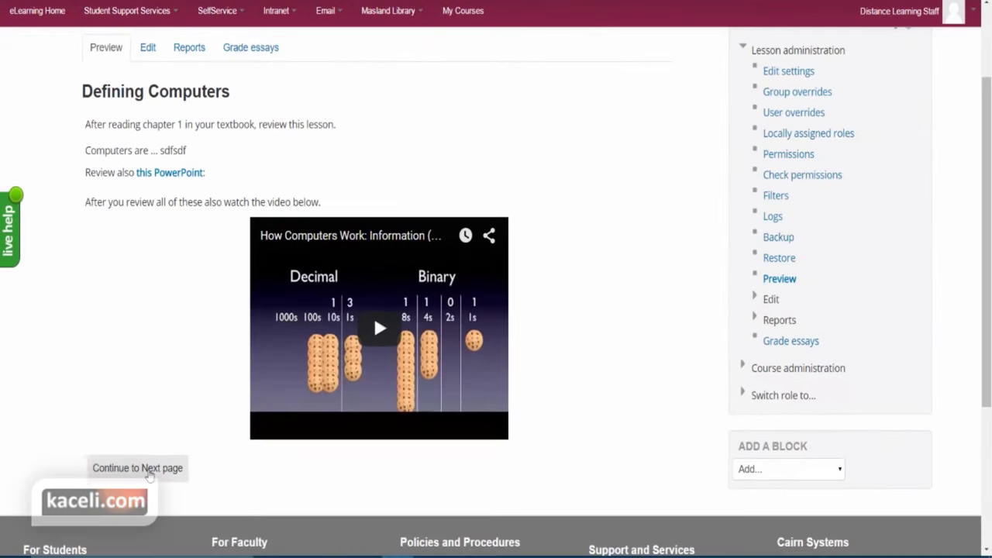
click(149, 470)
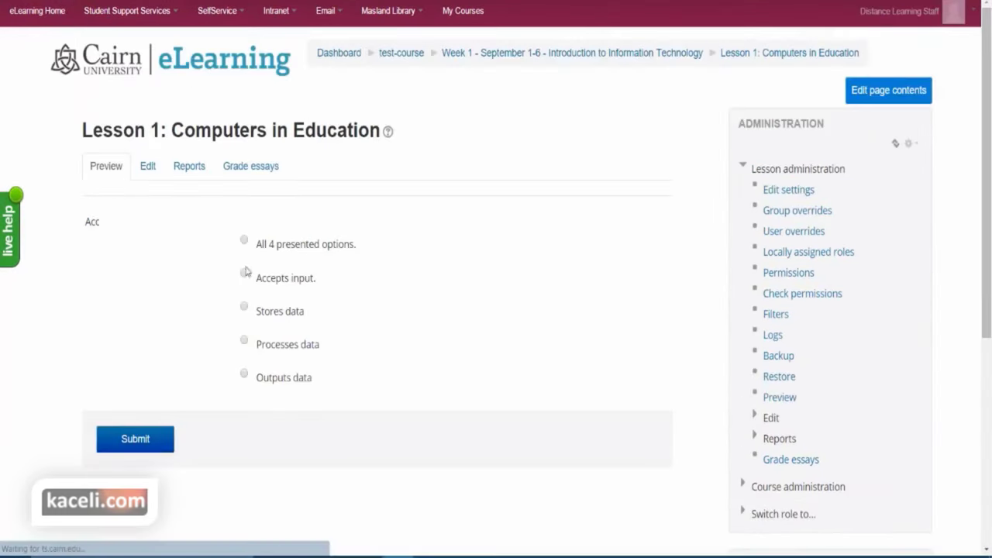
Submit "All 4 presented options." as the answer in the preview, review the feedback response and continue
click(244, 241)
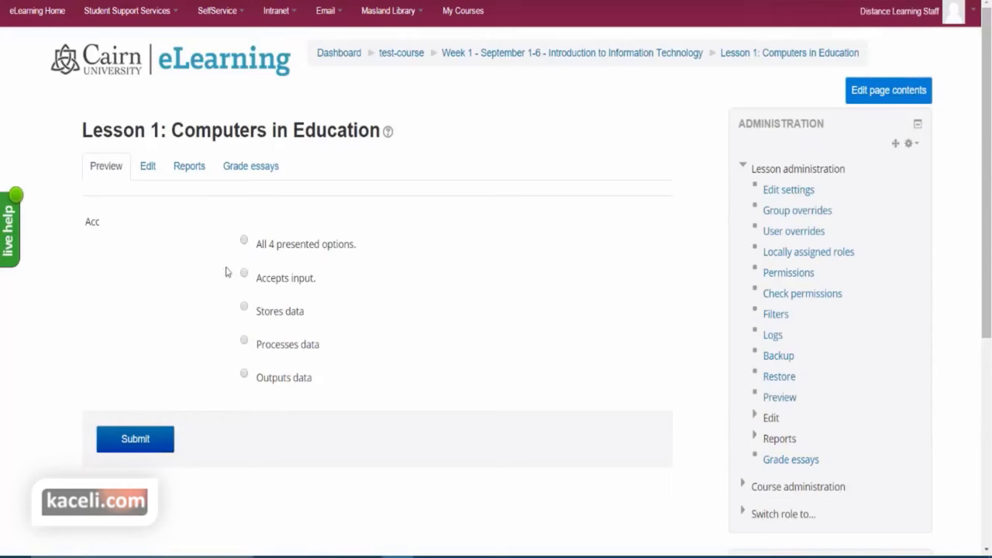
scroll(152, 388, down, 1)
click(153, 388)
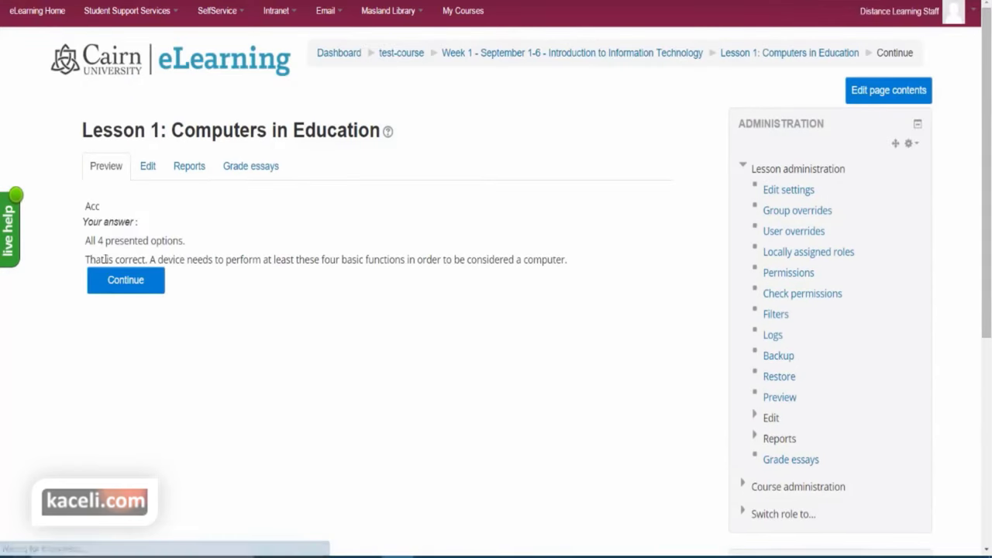
drag(95, 260, 573, 261)
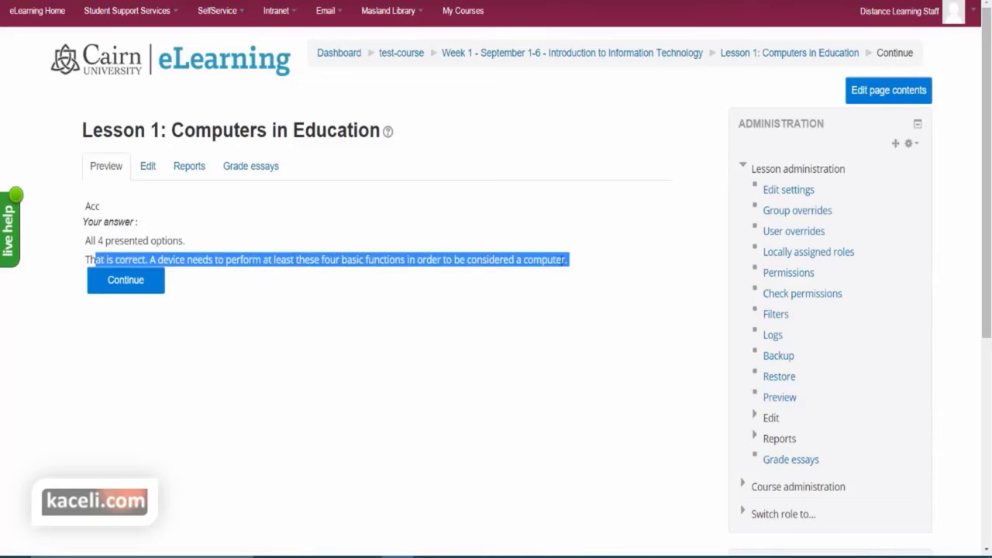
click(131, 289)
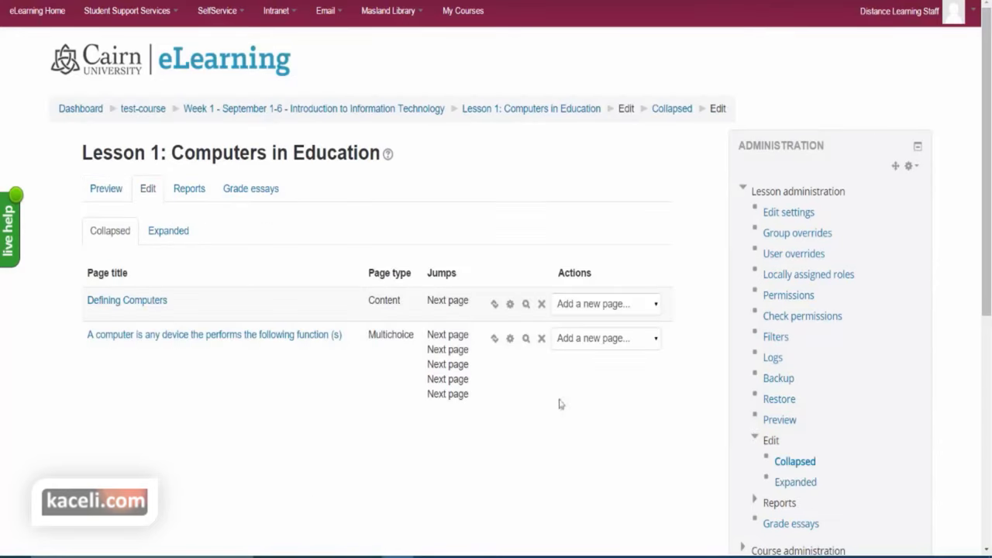
Add a True/false question page after the multichoice question, with "Computers perform at least 4 basic functions" as title and contents
click(644, 341)
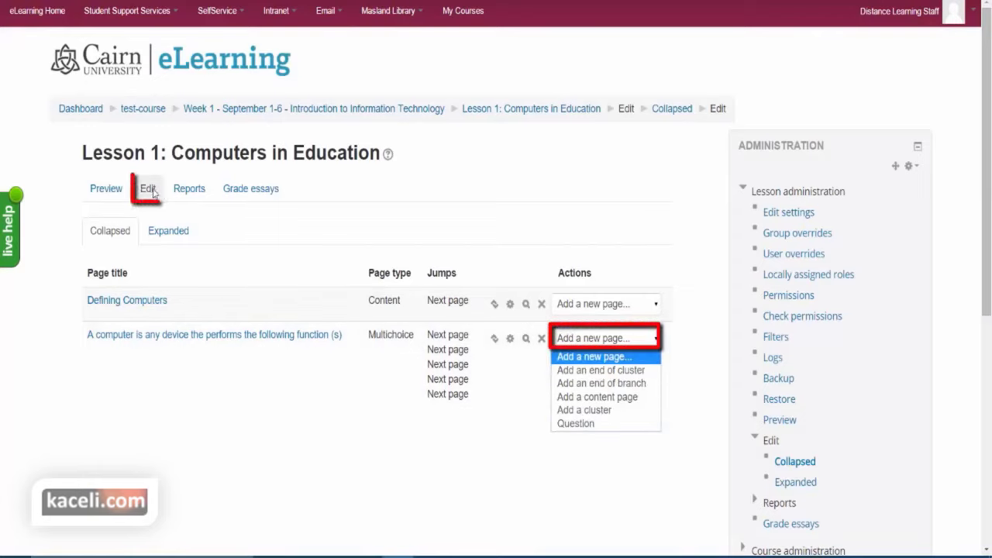
click(570, 425)
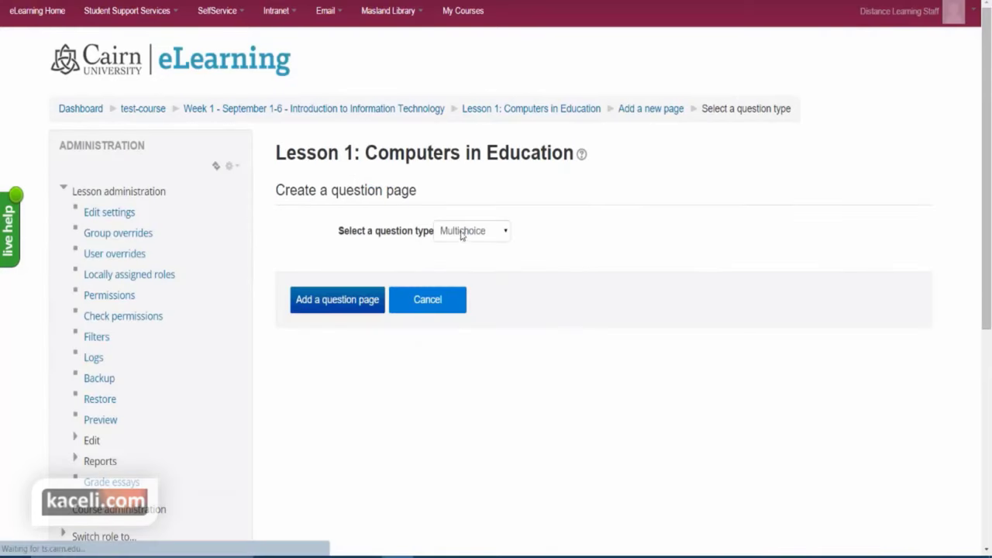
click(463, 235)
click(467, 323)
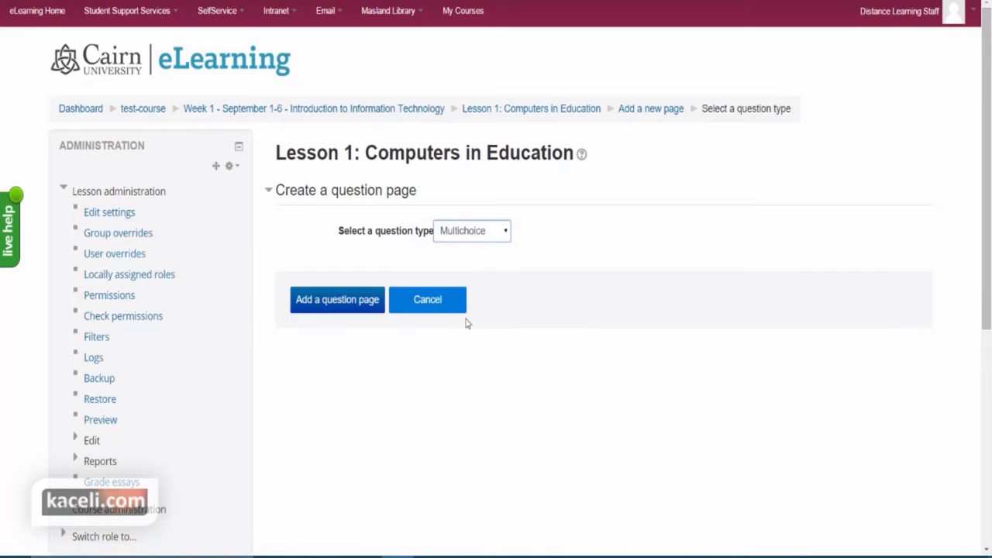
click(340, 307)
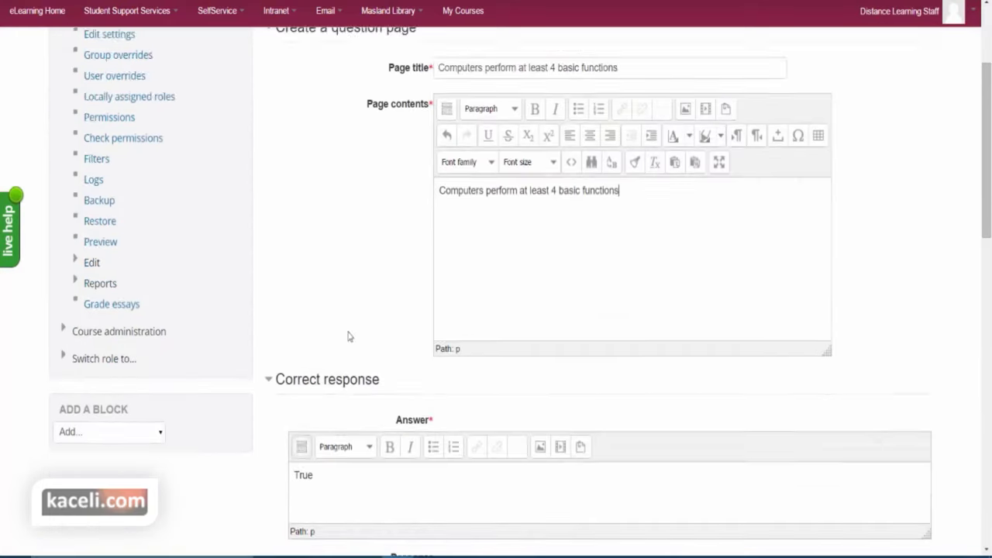
Complete the correct response with the answer True, an empty response text and a score of 5
scroll(409, 326, down, 5)
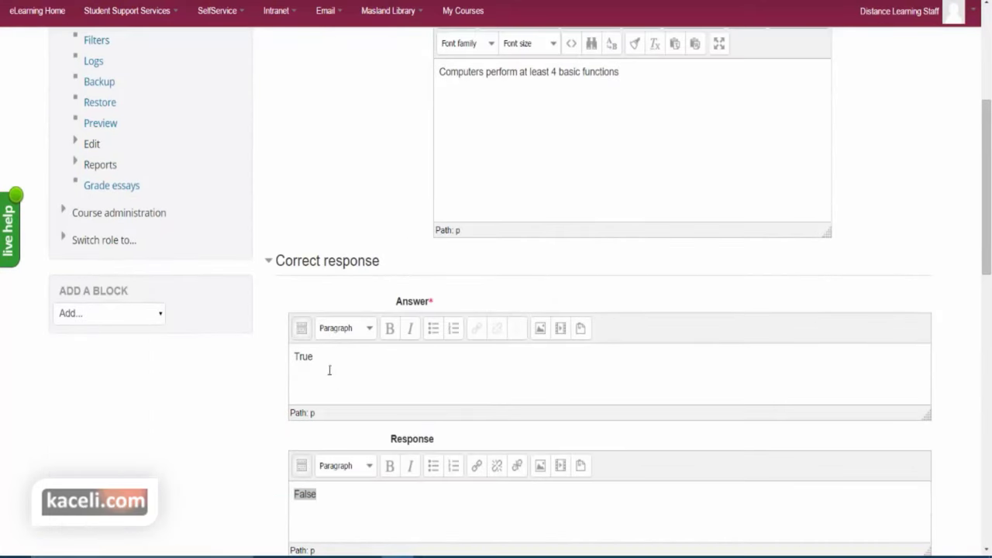
key(BackSpace)
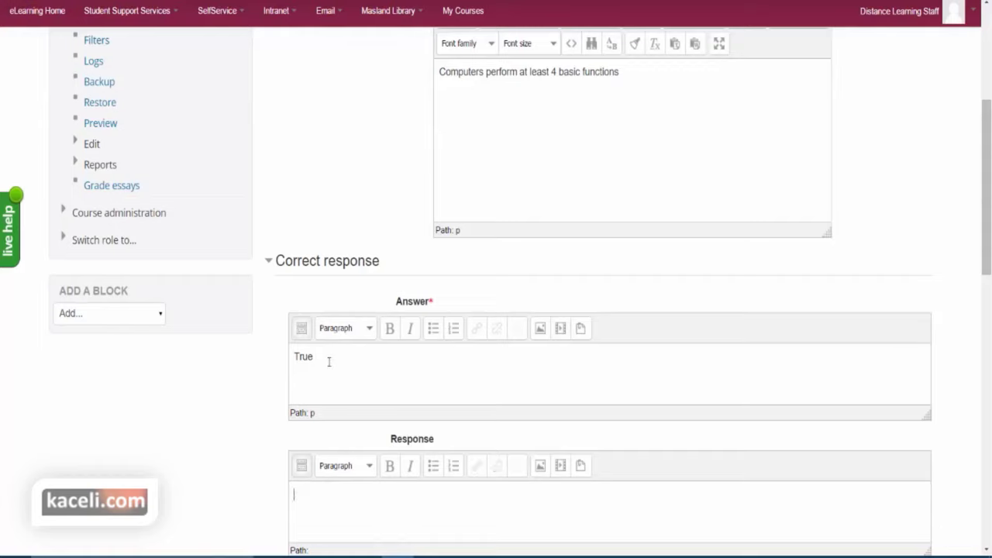
drag(328, 361, 293, 356)
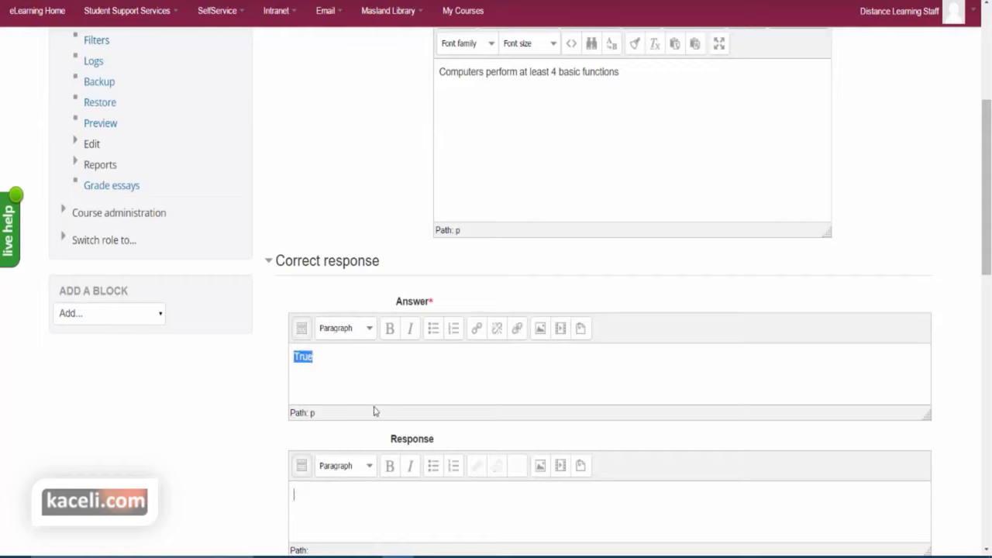
click(377, 507)
scroll(380, 497, down, 2)
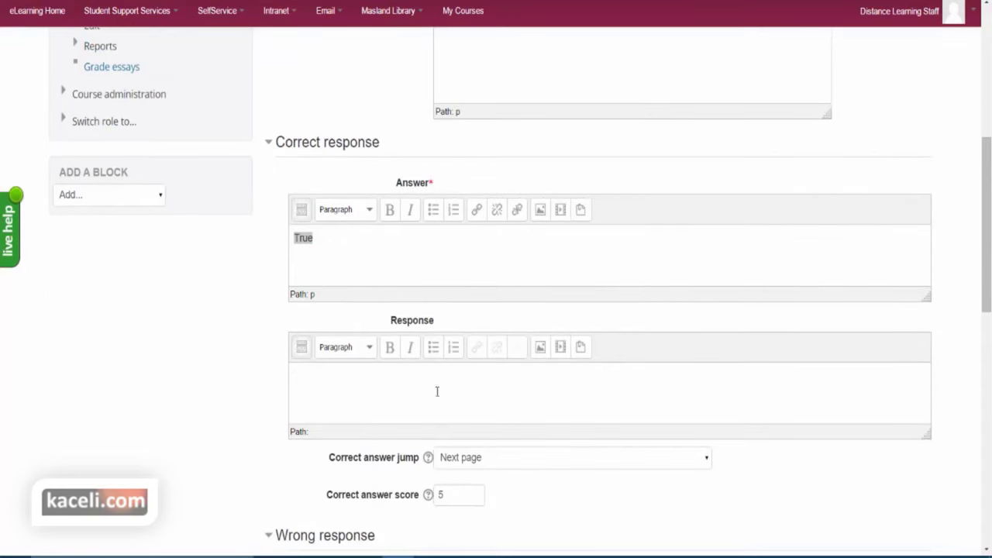
double_click(439, 494)
scroll(485, 473, down, 3)
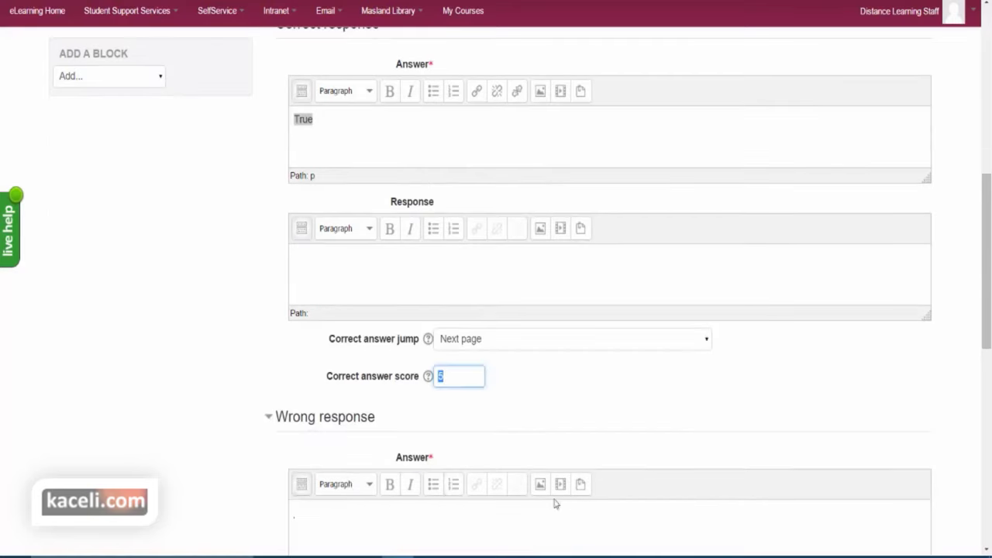
Enter False as the wrong answer, with its jump set to Next page and a score of 0
scroll(364, 454, down, 2)
click(328, 459)
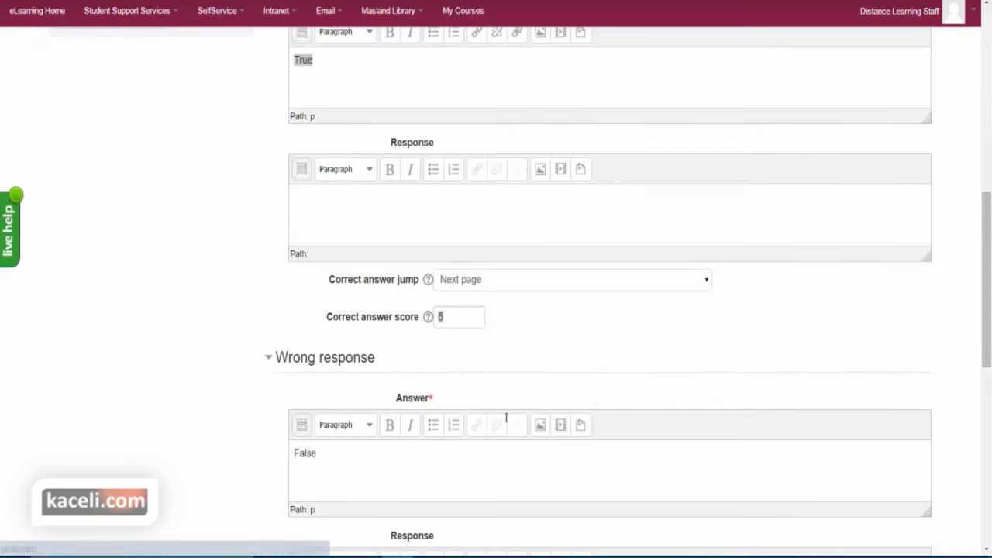
scroll(520, 427, down, 3)
scroll(397, 470, down, 3)
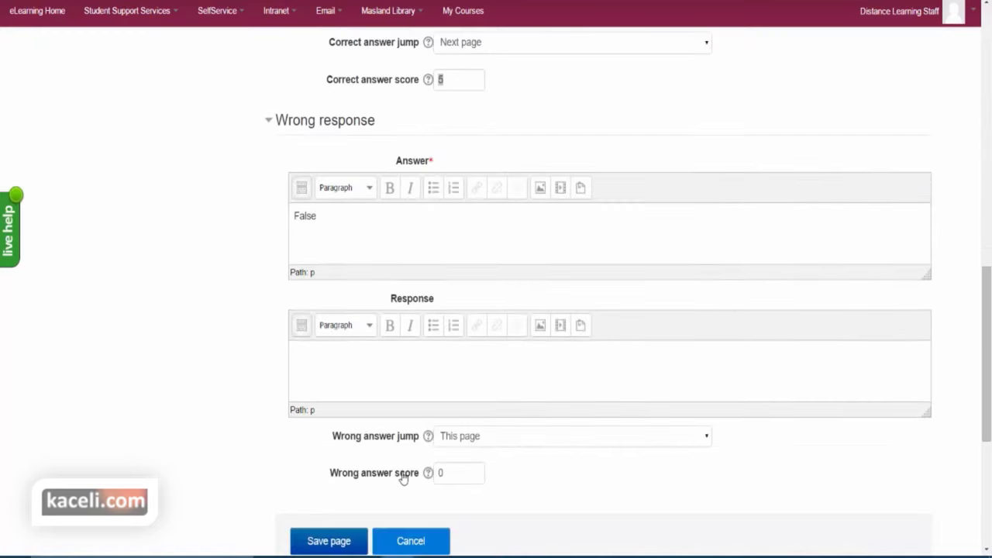
click(479, 444)
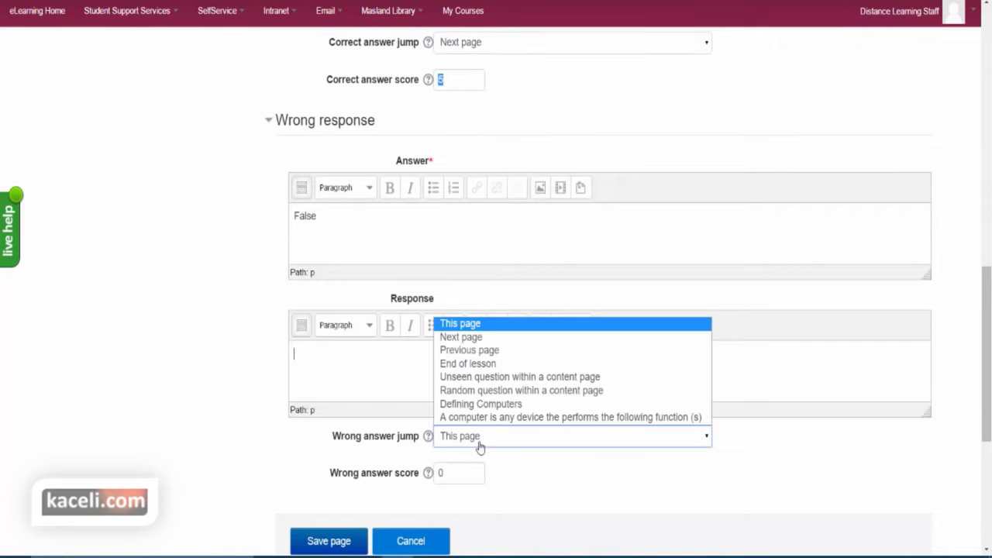
click(471, 337)
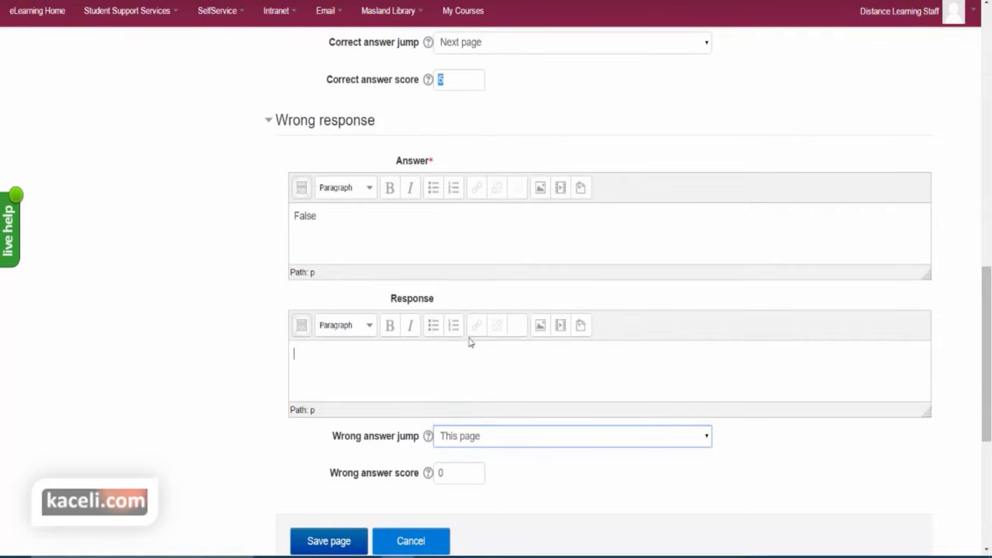
click(454, 472)
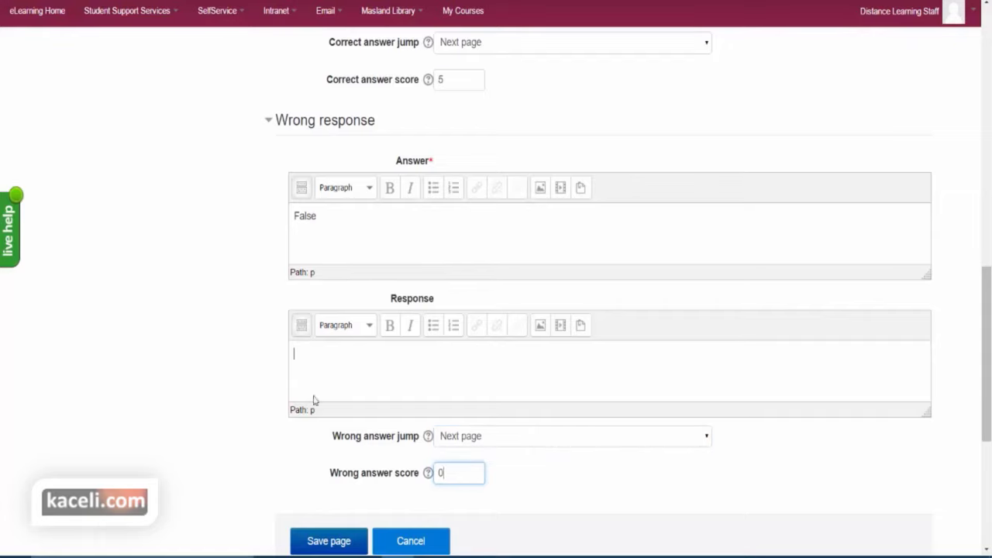
Save the true/false question page and return to the lesson's page list
scroll(244, 420, down, 2)
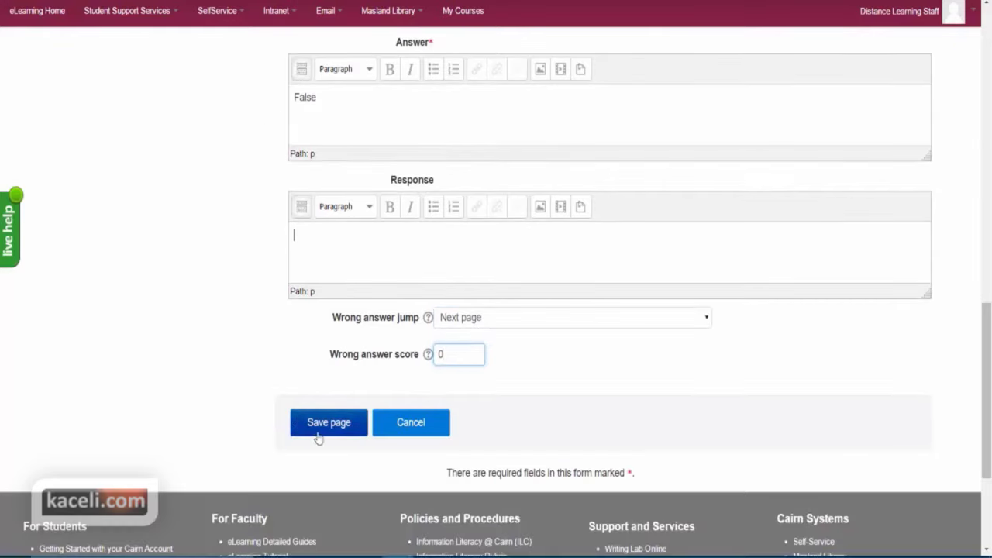
click(322, 422)
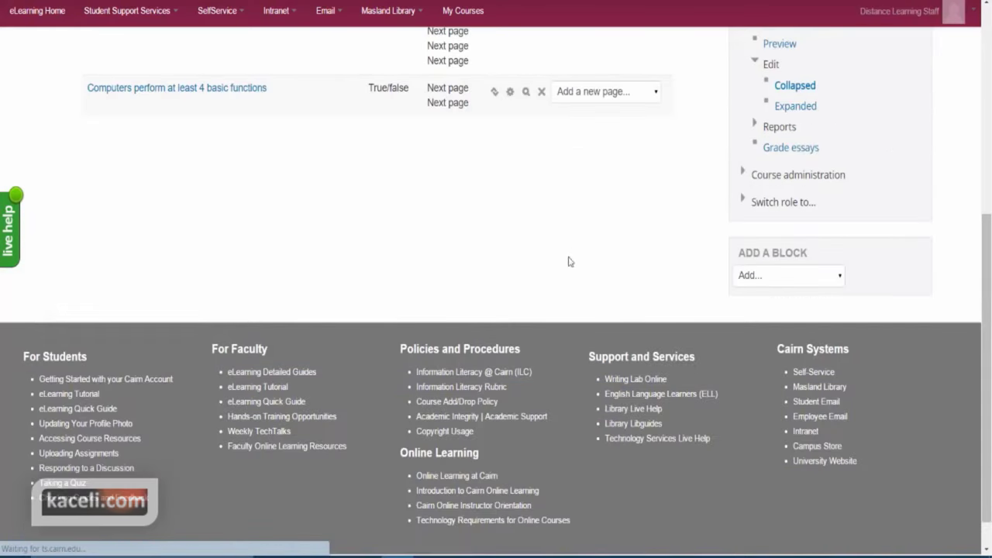
scroll(567, 261, up, 3)
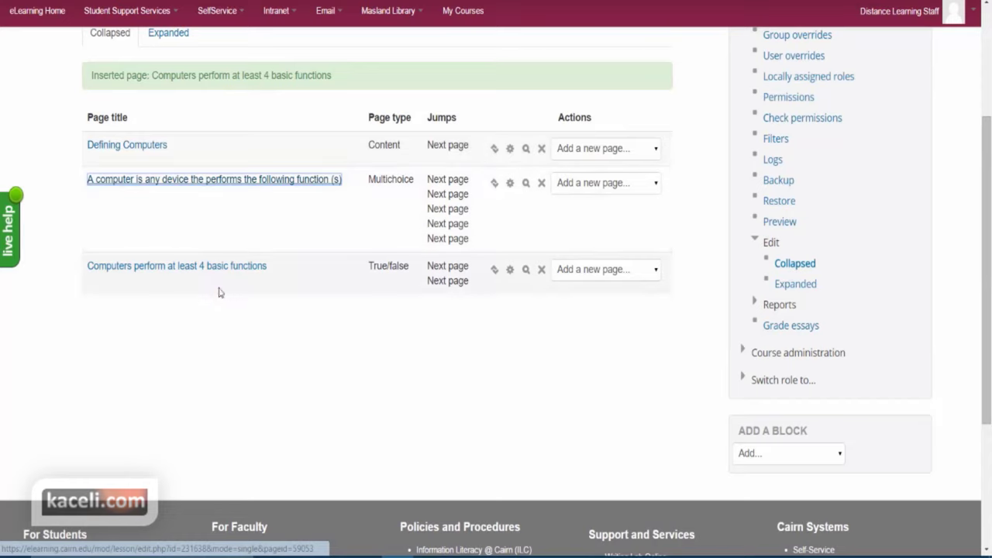
click(249, 338)
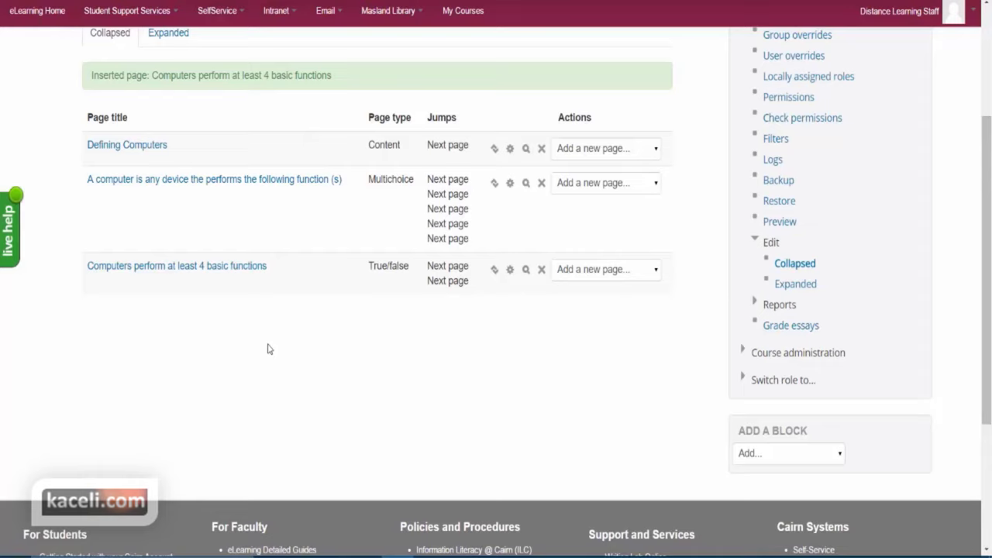
Add an Essay question page after the true/false question
click(656, 277)
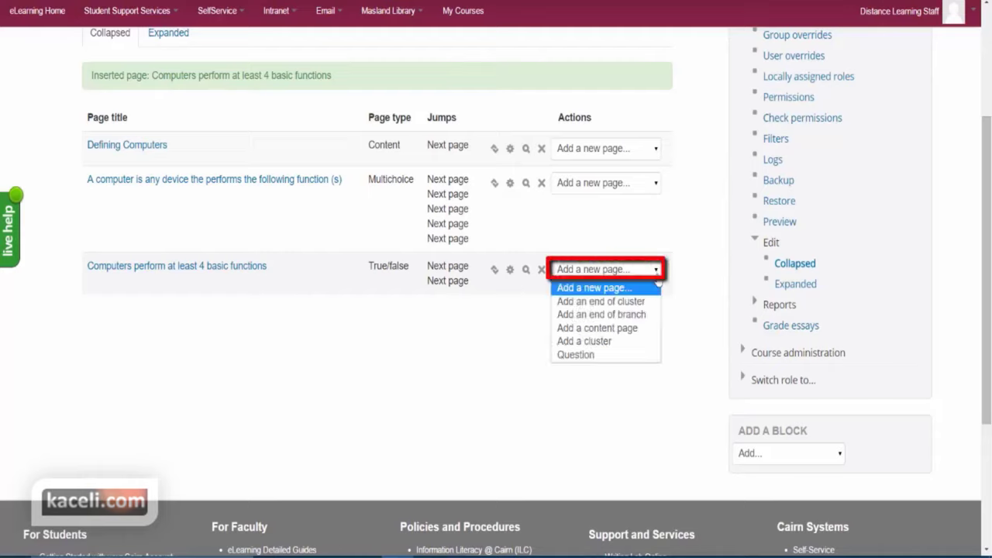
click(587, 356)
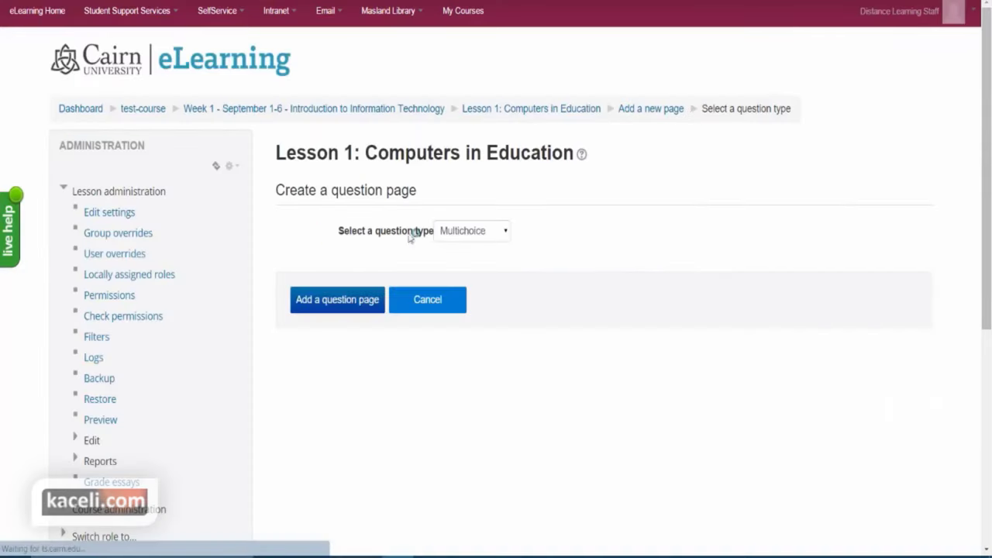
click(455, 231)
click(455, 249)
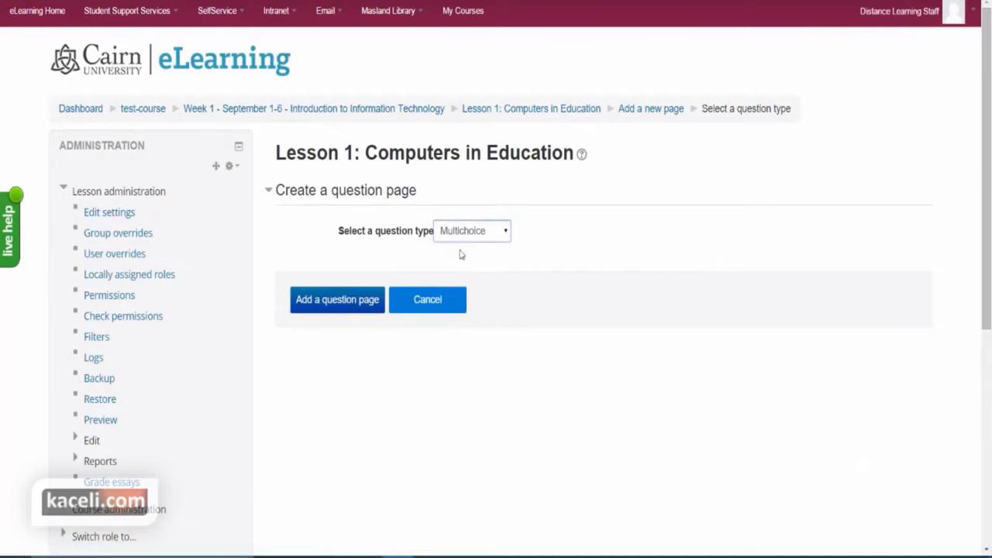
click(335, 308)
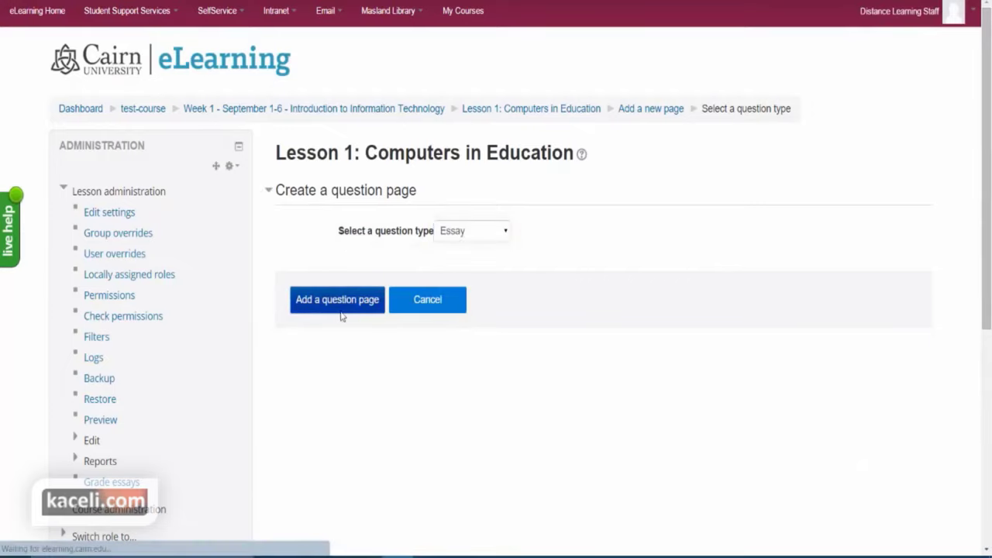
click(474, 234)
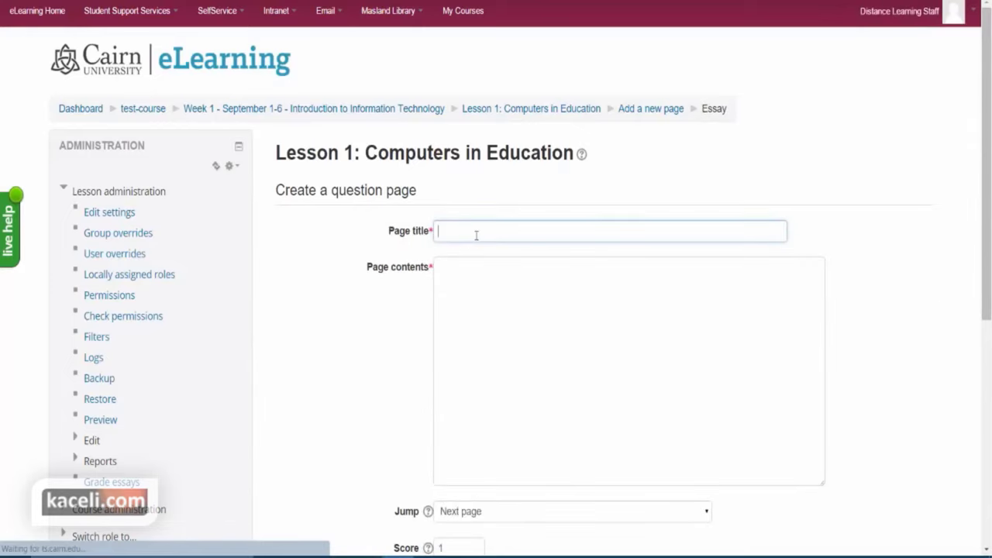
text(How do computers work)
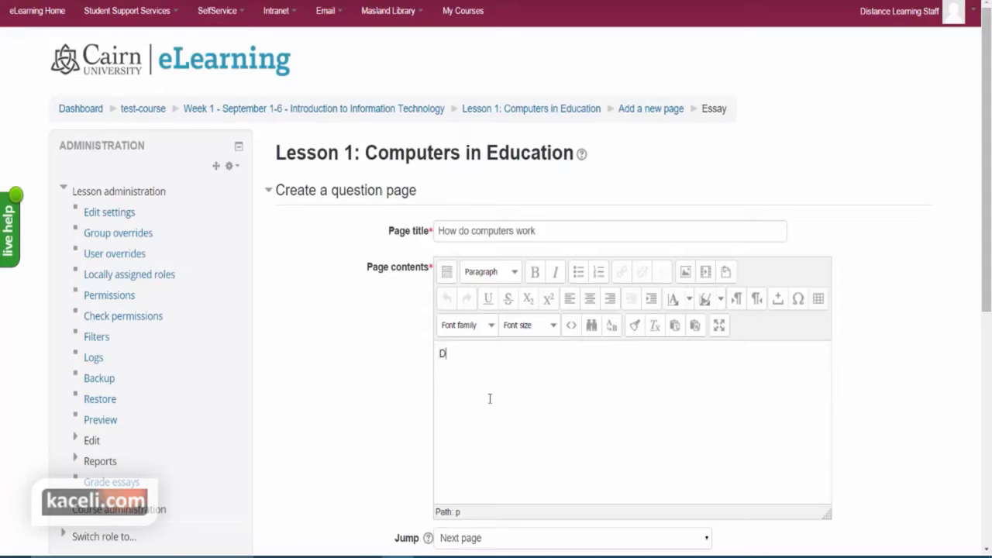
text(rections.)
text(Video:)
text(https://www.youtube.com/watch?v=AtqjxyV9t1I)
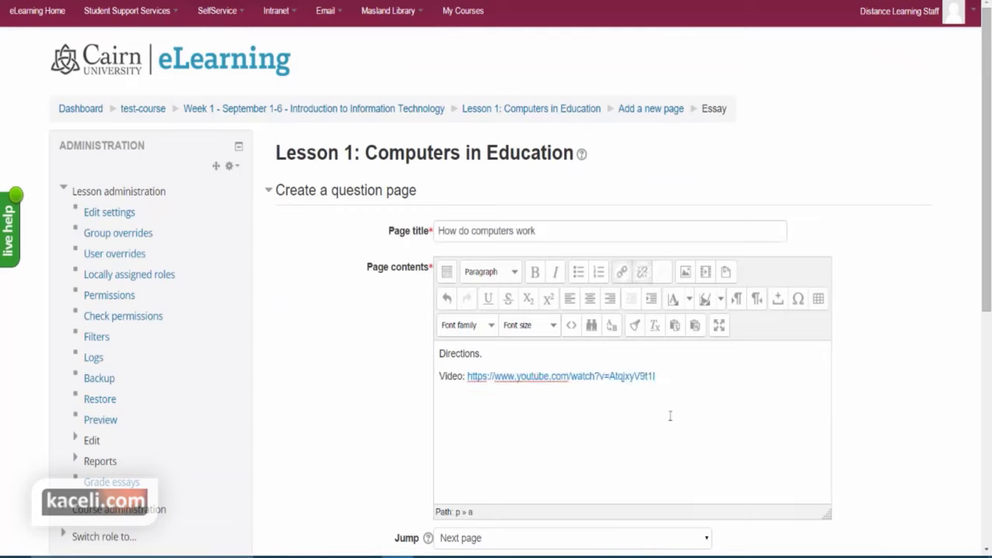
Add a post-video answering instruction and the bold question "What are the 4 basic functions a device needs to perform in order to be considered a computer?"
key(Return)
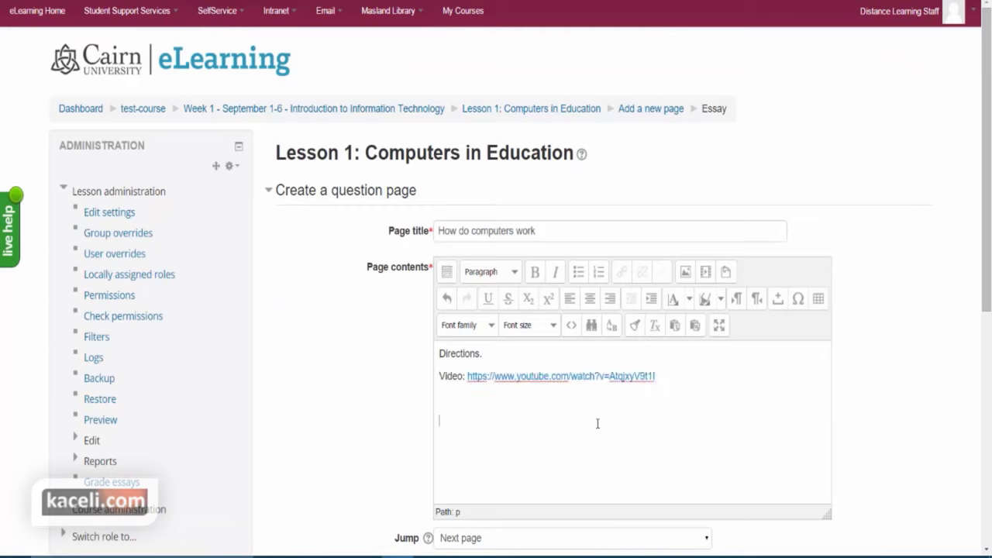
text(After you watch the video, answer the following question in the box below: What are the 4 basic functions a device needs to perform in order to be considered a computer?)
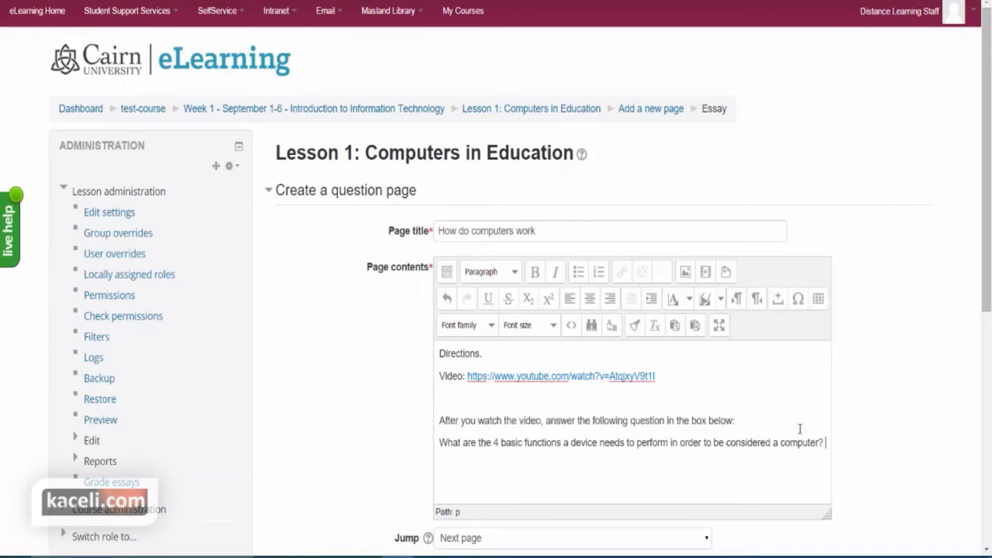
drag(828, 445, 412, 434)
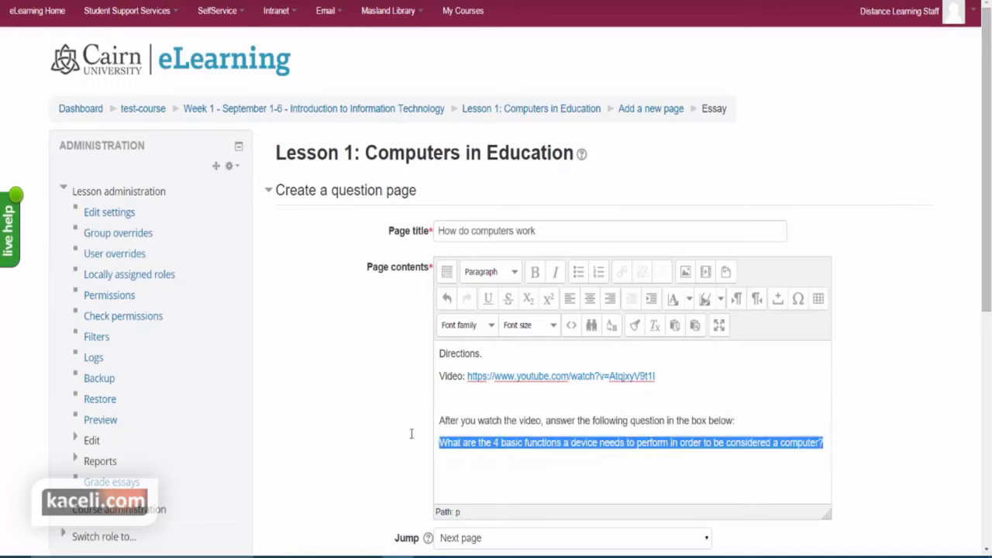
click(537, 274)
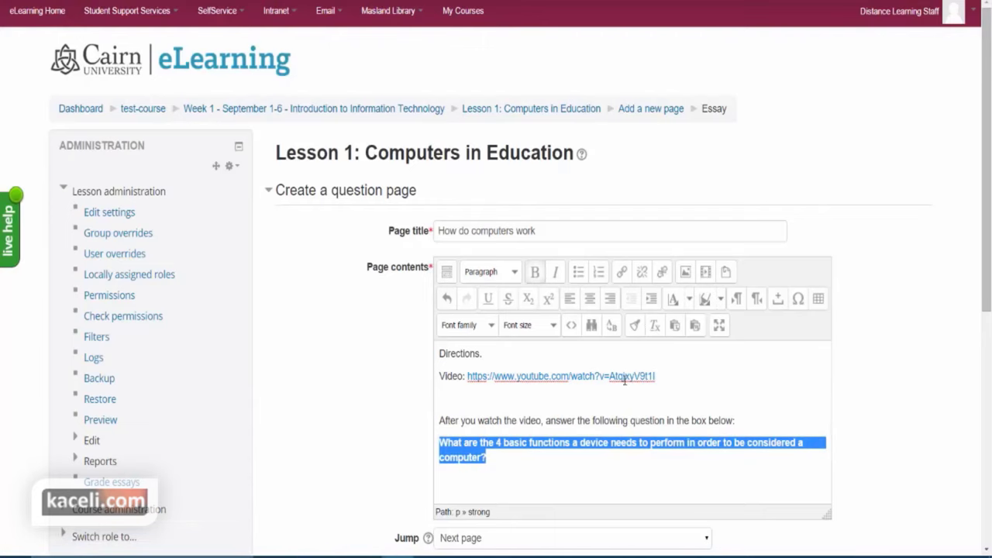
click(612, 475)
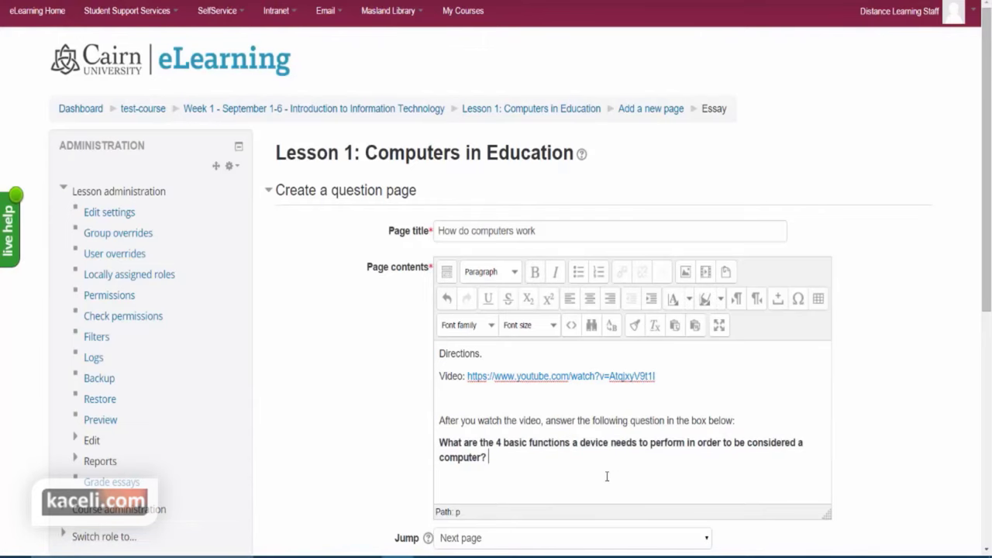
Set the essay question's score to 15 and save the page
scroll(600, 476, down, 2)
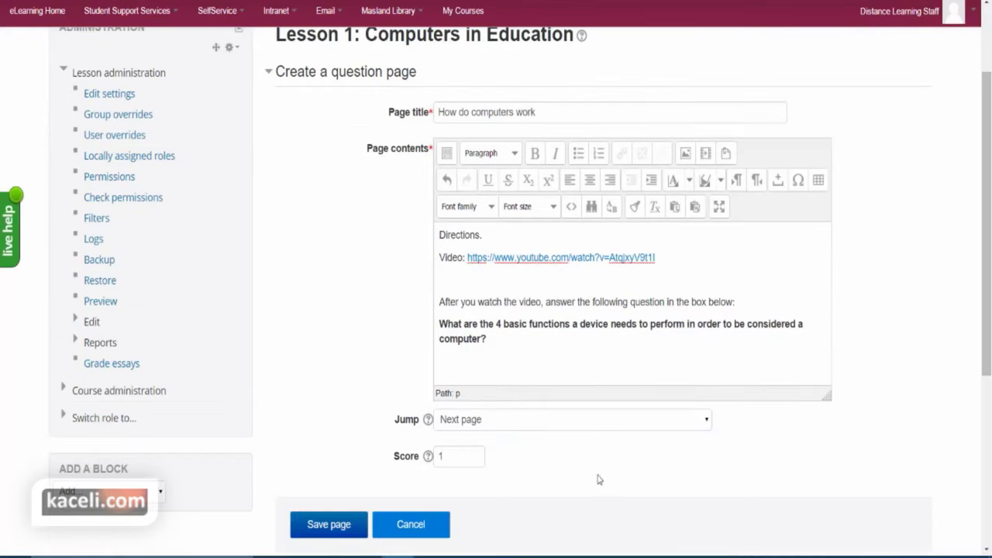
click(455, 458)
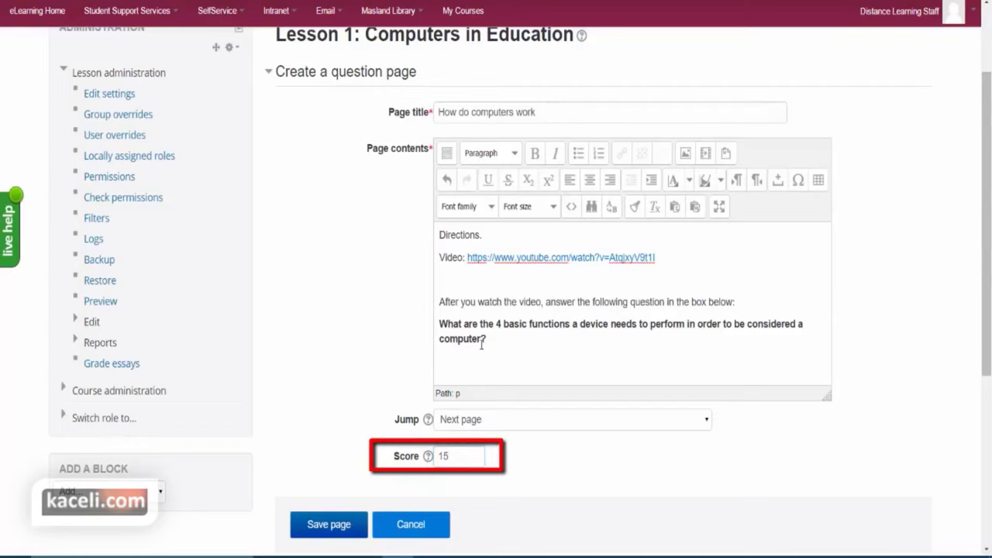
click(329, 530)
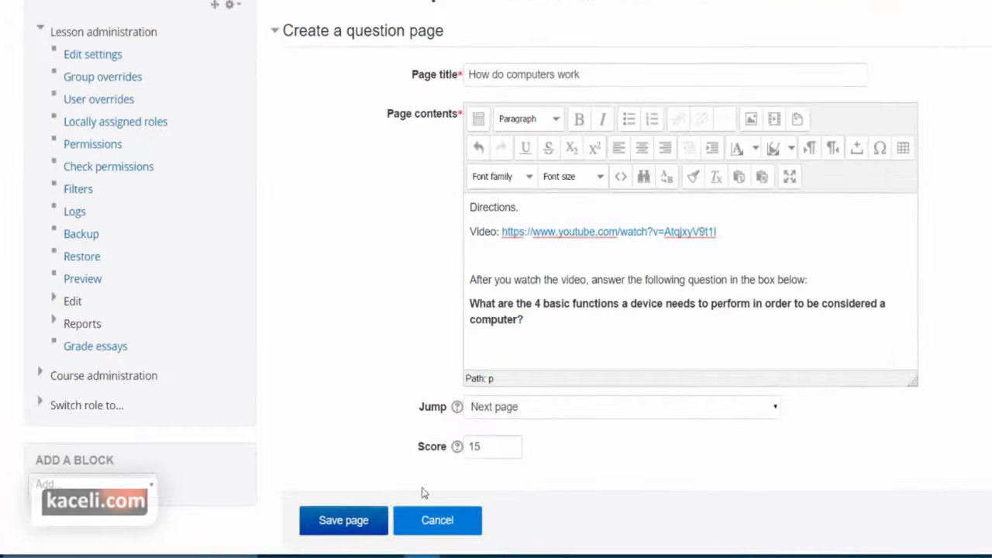
click(368, 519)
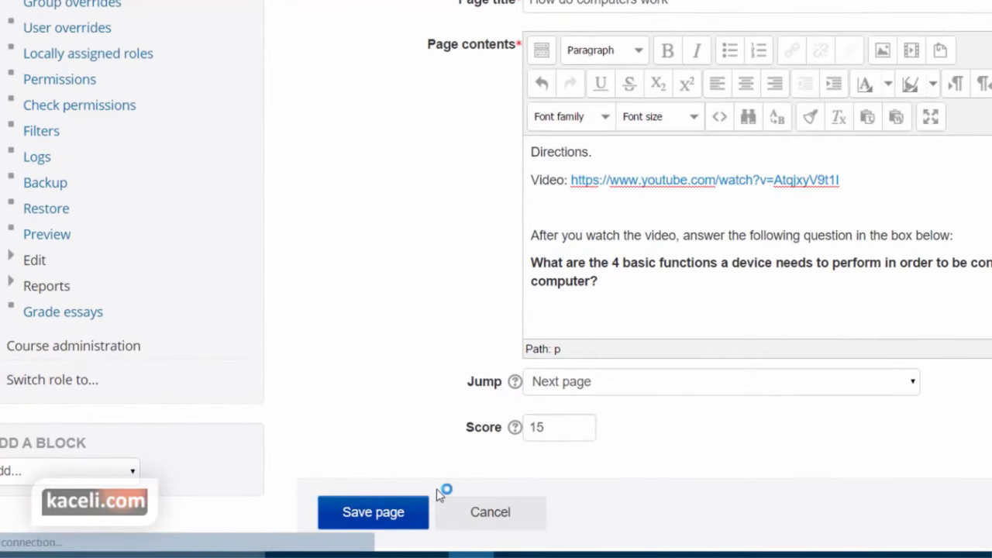
scroll(251, 383, down, 6)
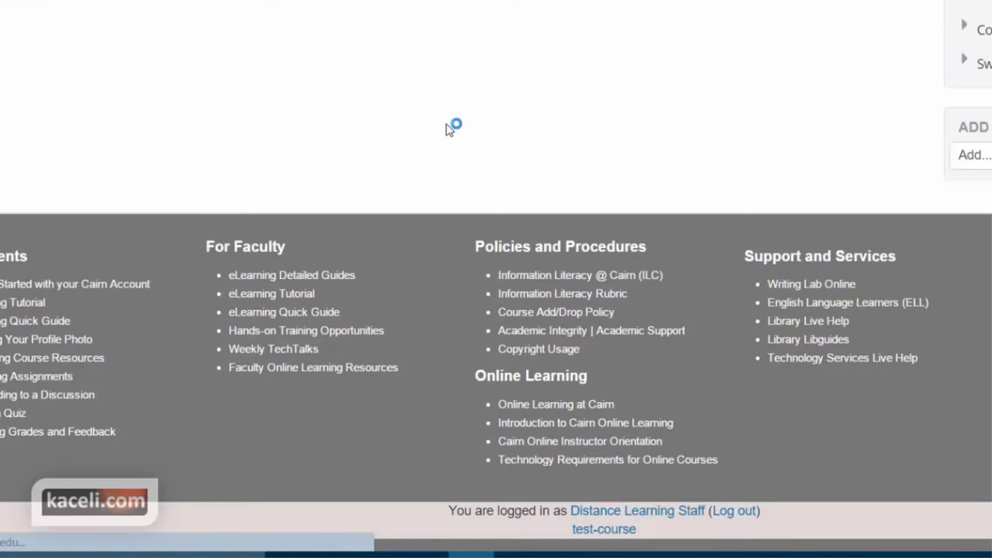
Open the "How do computers work" essay page and check its directions, video and question
scroll(261, 205, up, 3)
scroll(133, 80, up, 1)
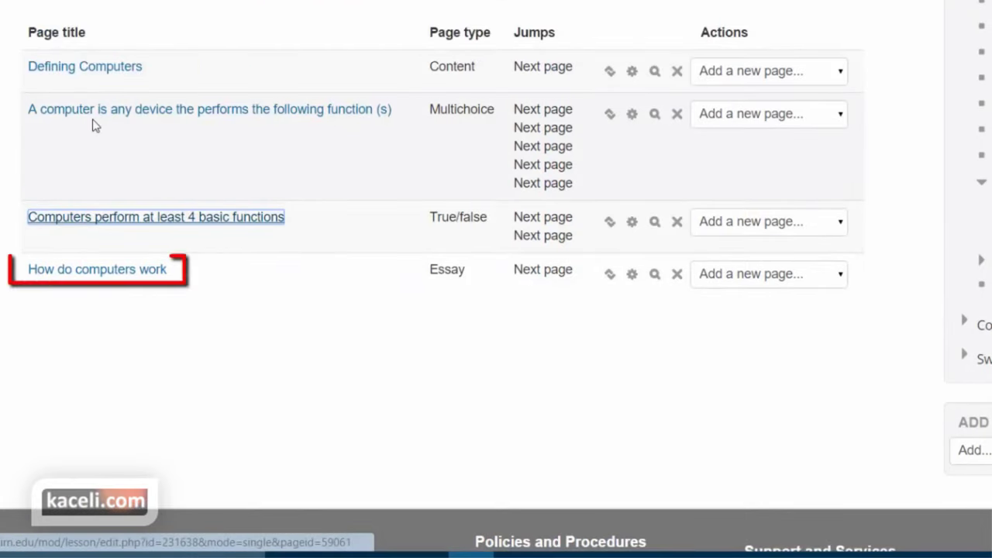
click(115, 277)
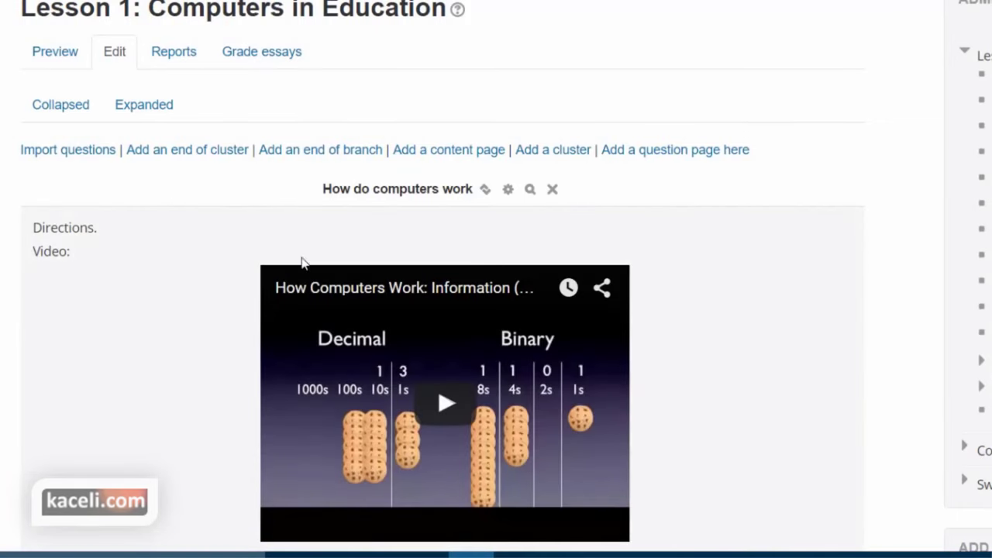
scroll(240, 284, down, 3)
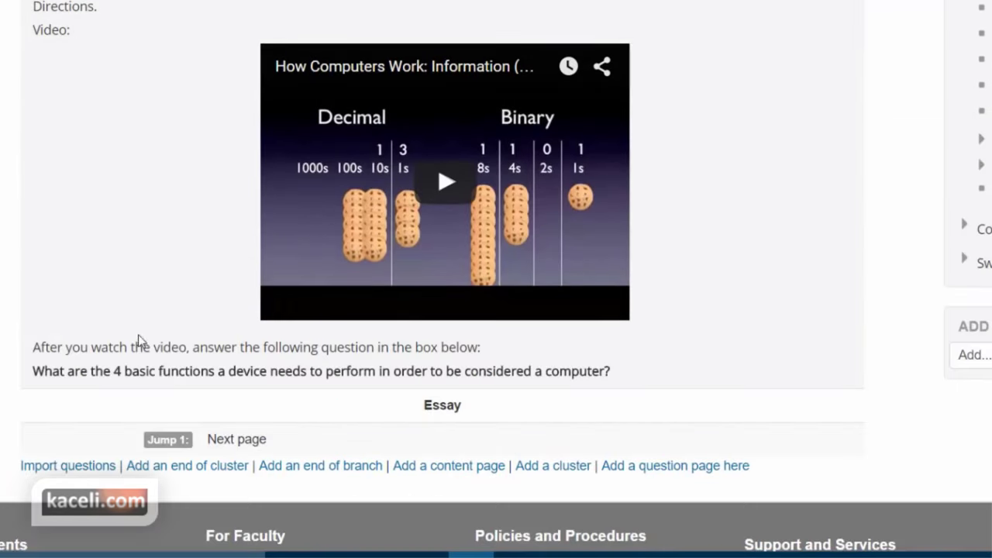
scroll(293, 294, up, 3)
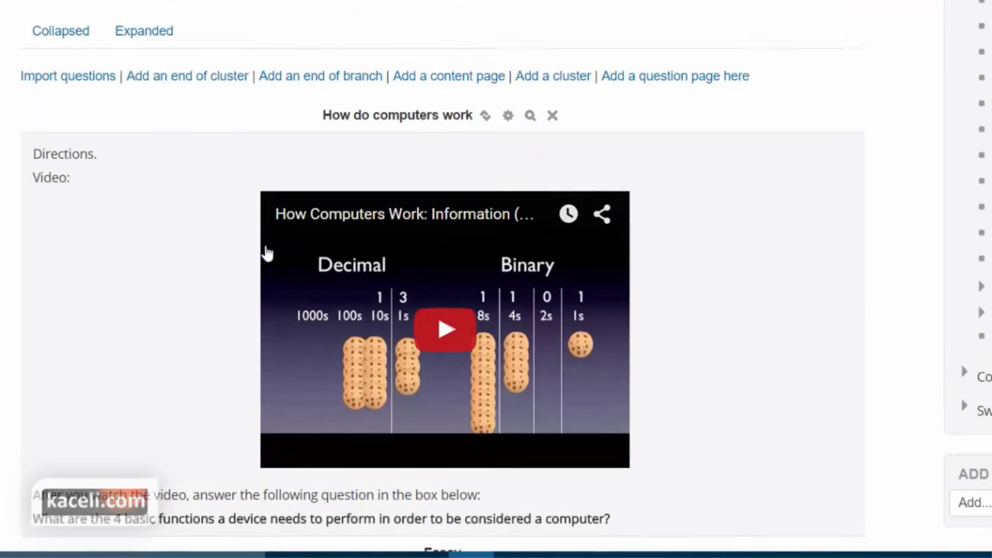
Preview the lesson from its first page and review the Defining Computers content
click(49, 58)
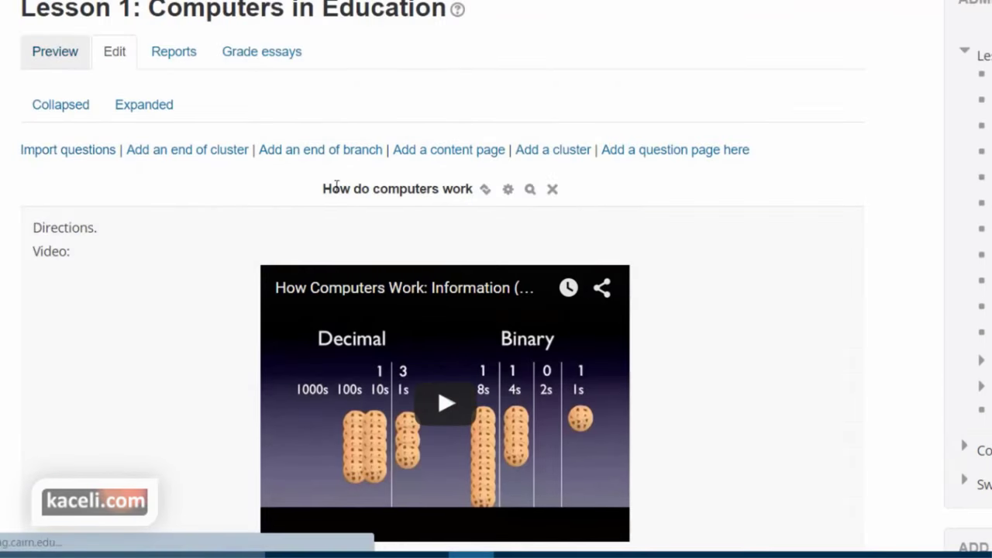
click(55, 51)
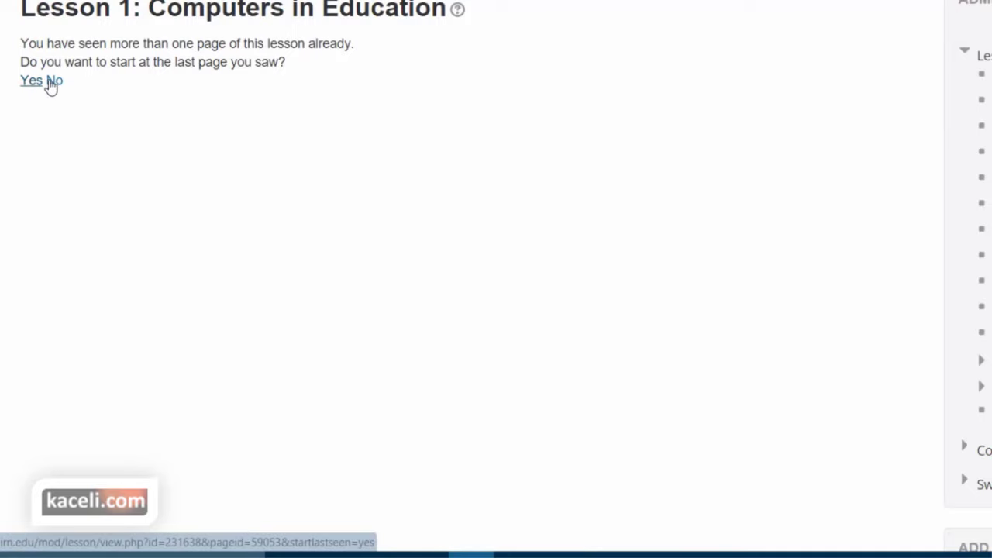
click(52, 82)
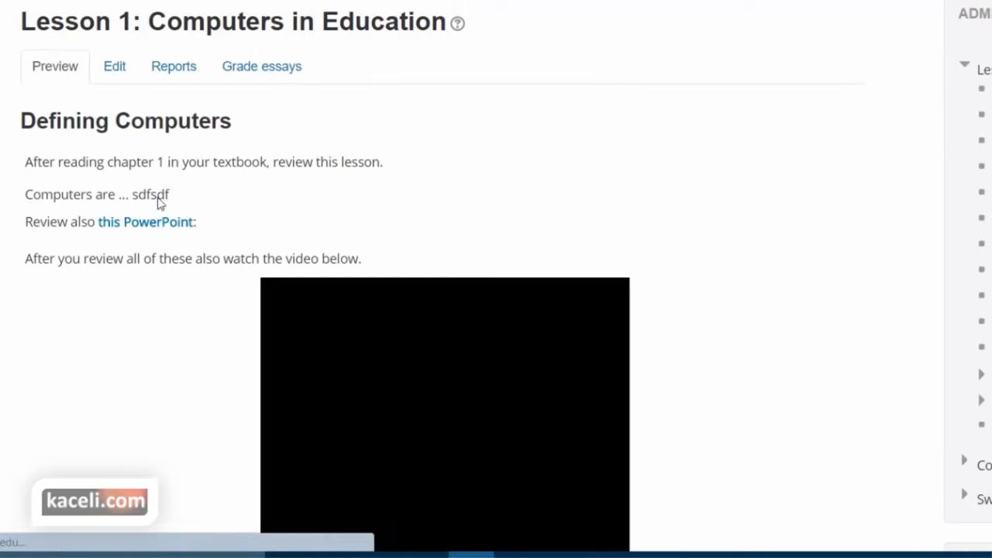
scroll(110, 245, down, 3)
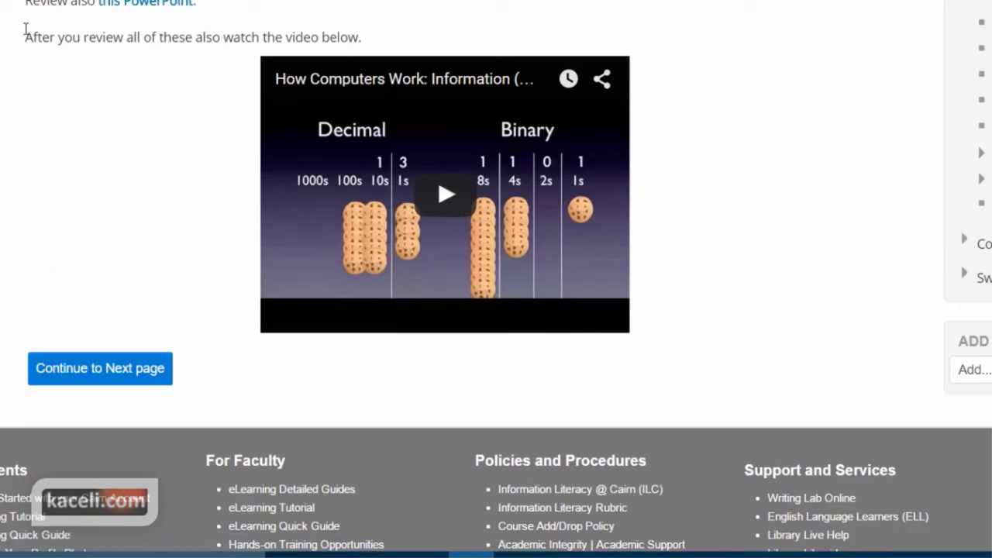
scroll(99, 118, up, 2)
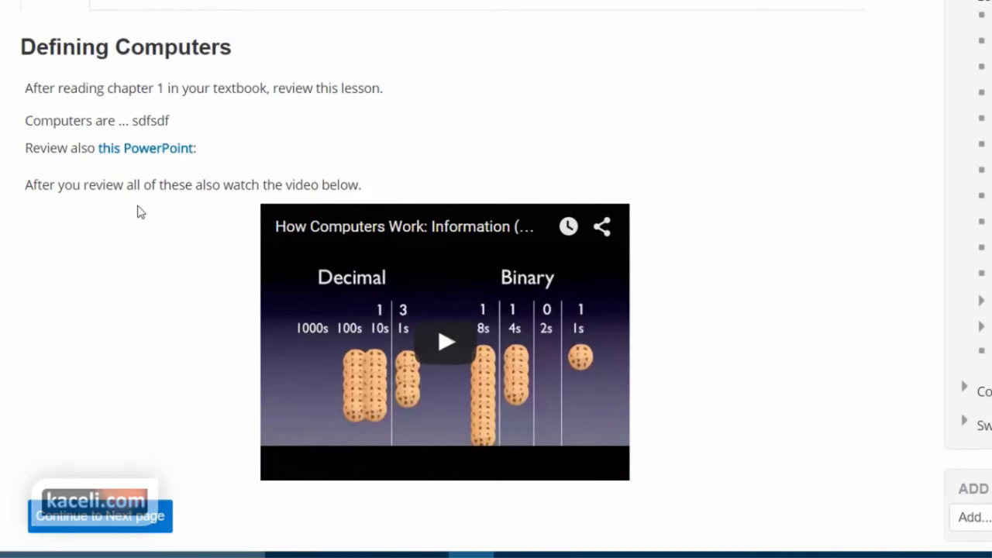
Answer the previewed multichoice question with "All 4 presented options." and the true/false question with True
click(124, 525)
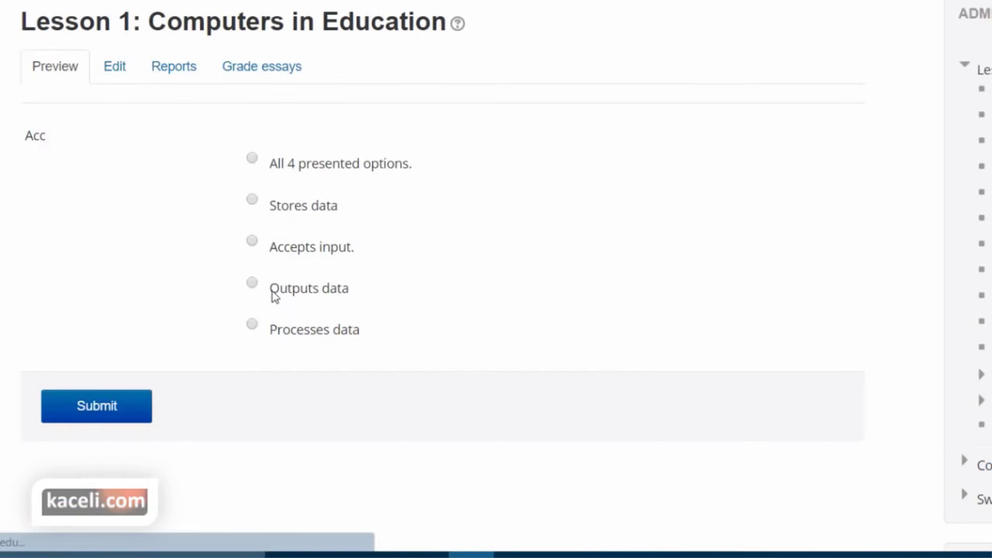
click(252, 159)
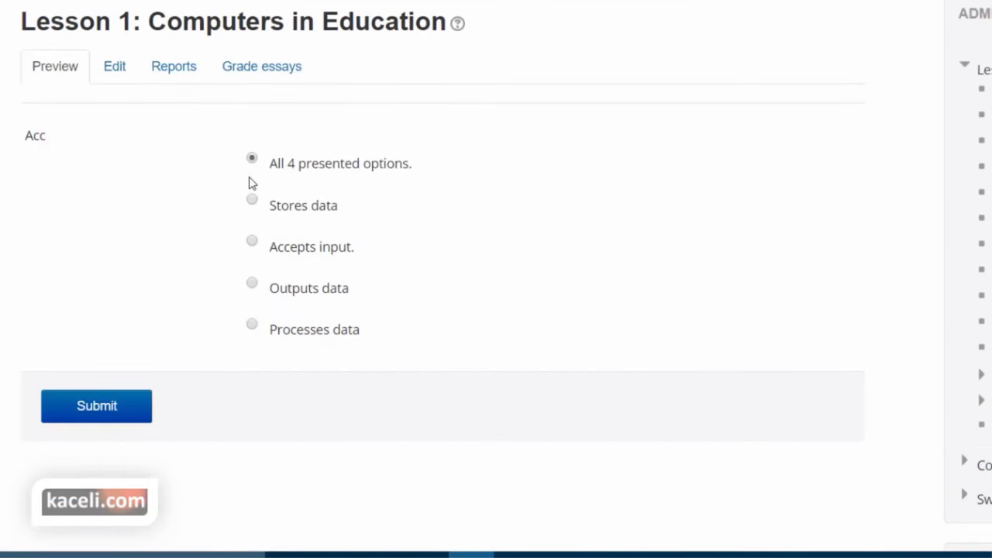
click(128, 421)
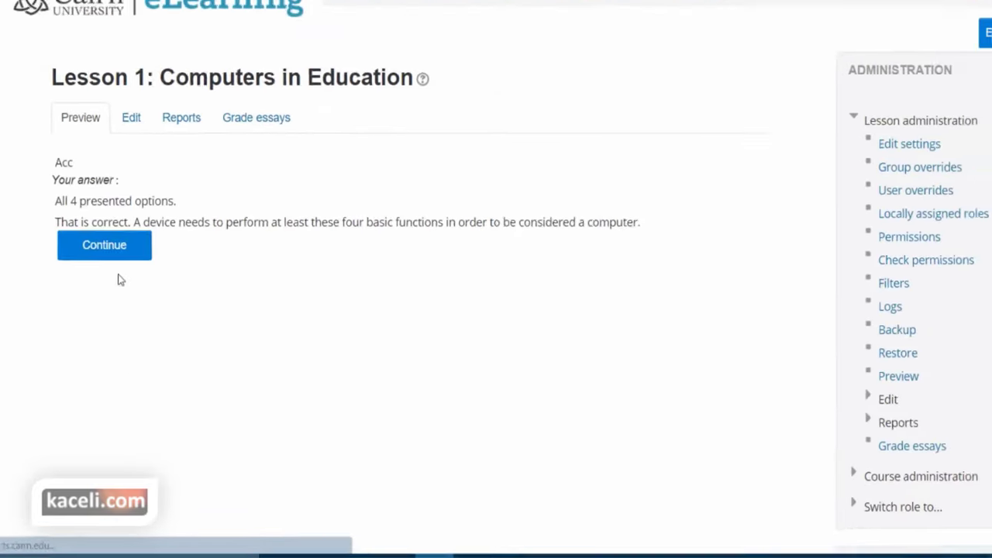
click(99, 211)
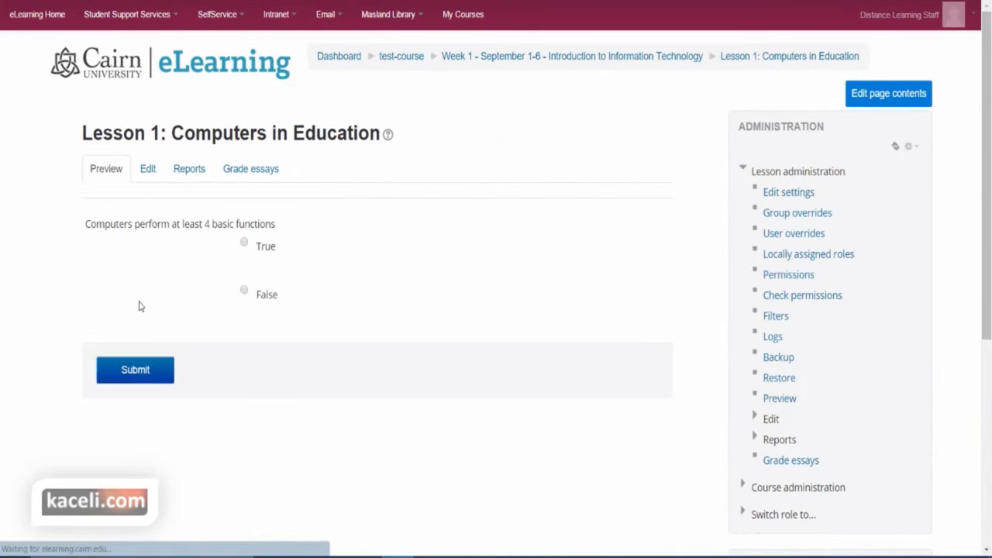
click(244, 249)
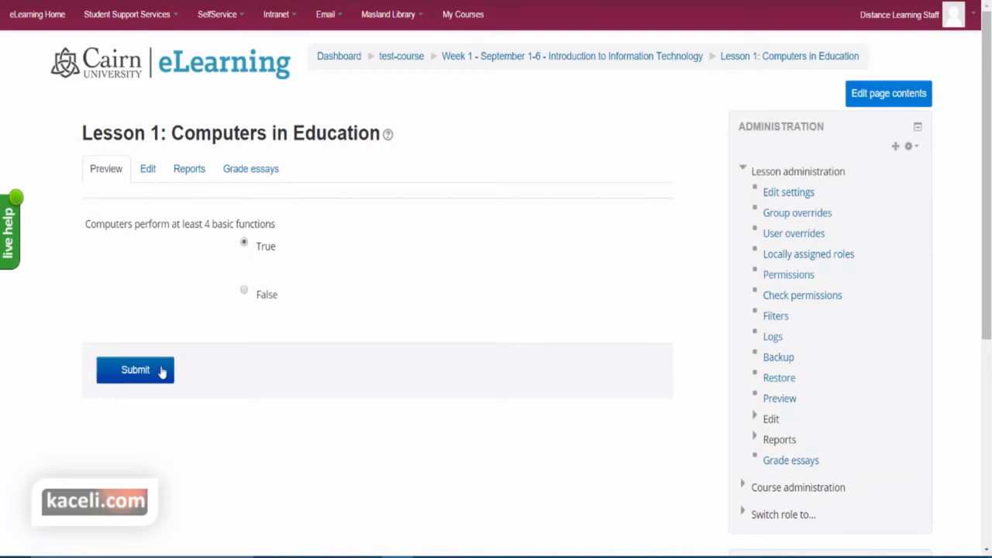
click(158, 370)
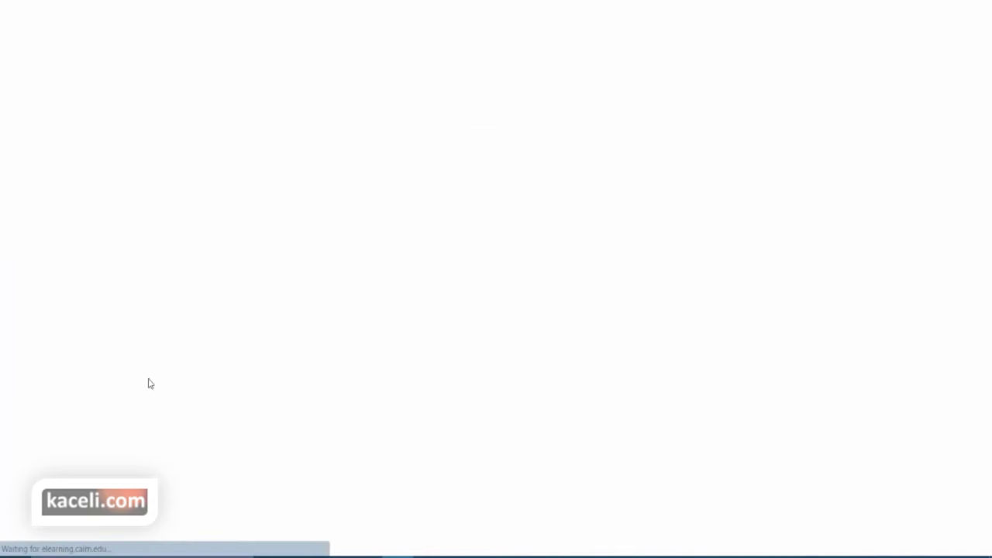
Answer the previewed essay question with the sample text "sdfsfdsfs" and submit it
scroll(180, 325, down, 2)
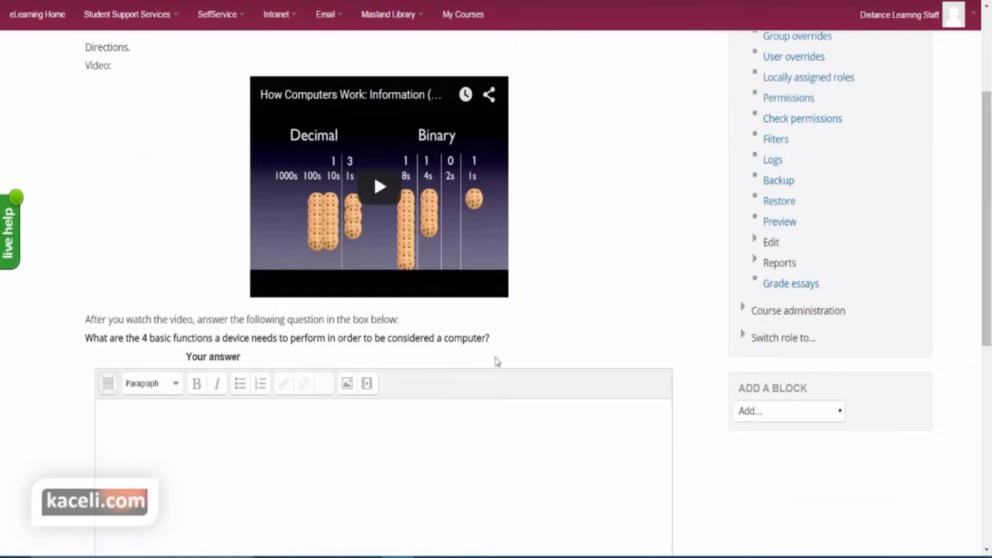
drag(491, 338, 227, 197)
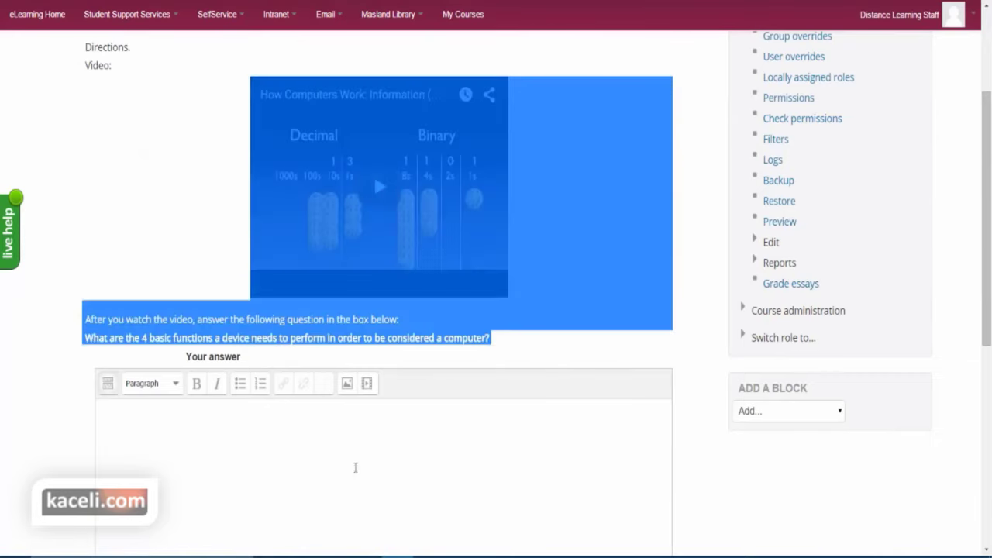
scroll(355, 468, down, 2)
click(251, 383)
text(s)
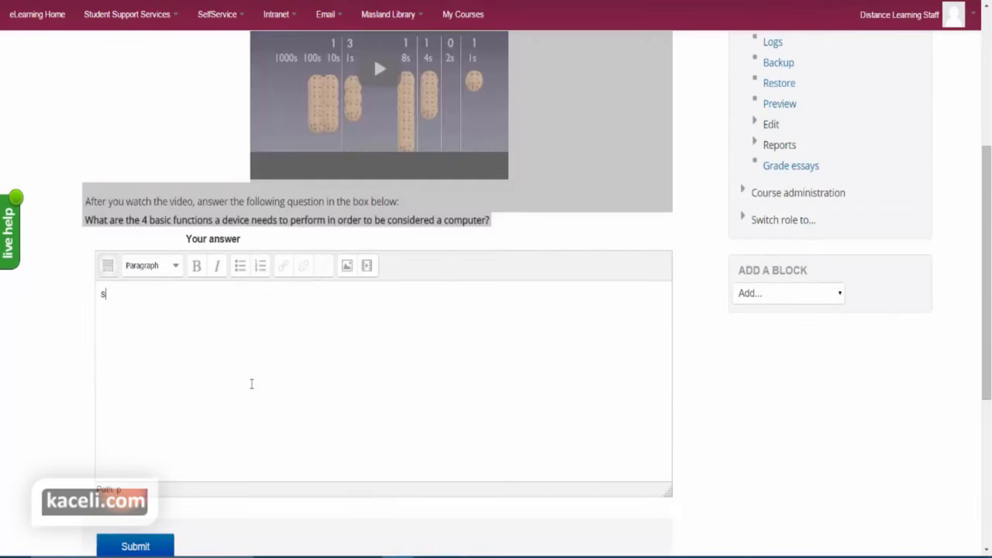
text(dfsfdsfs)
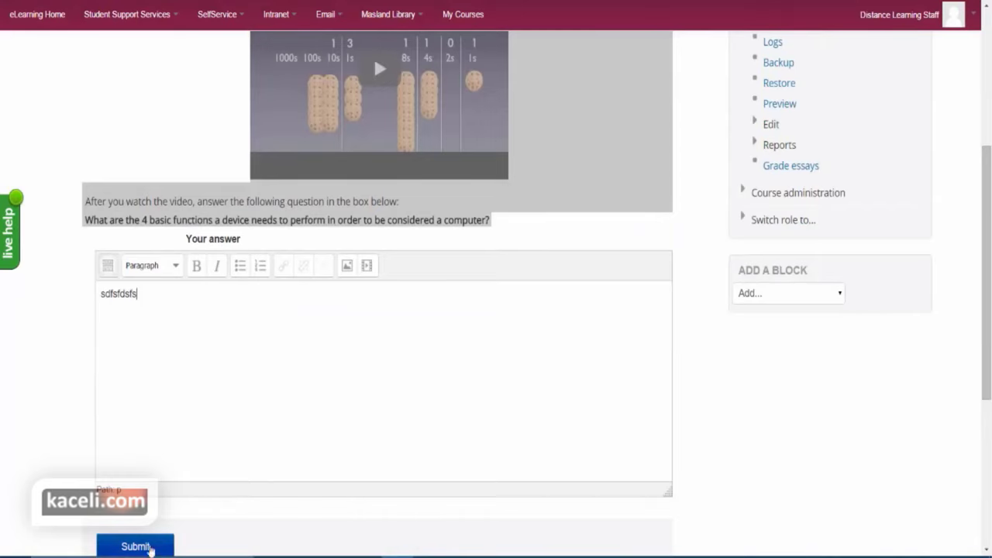
click(149, 547)
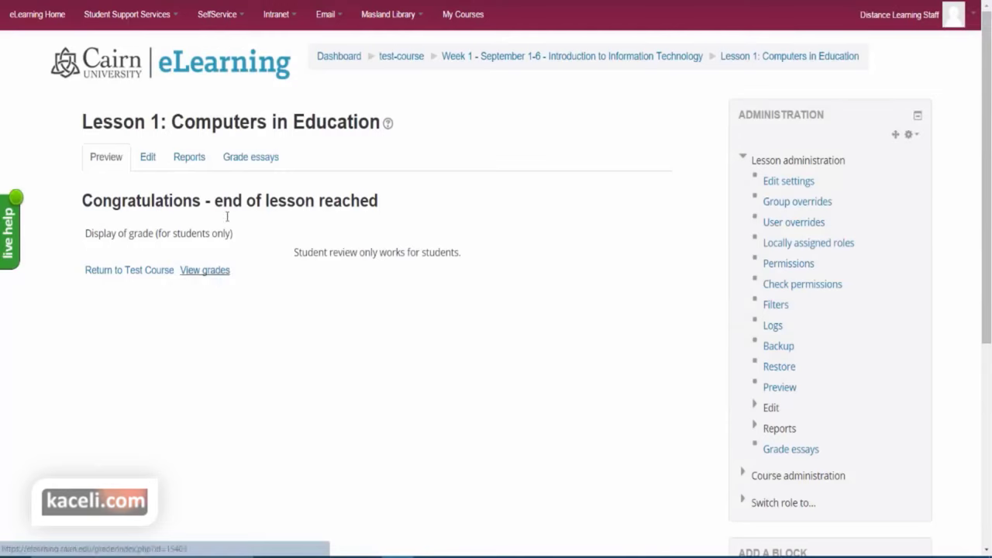
Return to the test-course page and reopen Lesson 1: Computers in Education from its first page
click(114, 160)
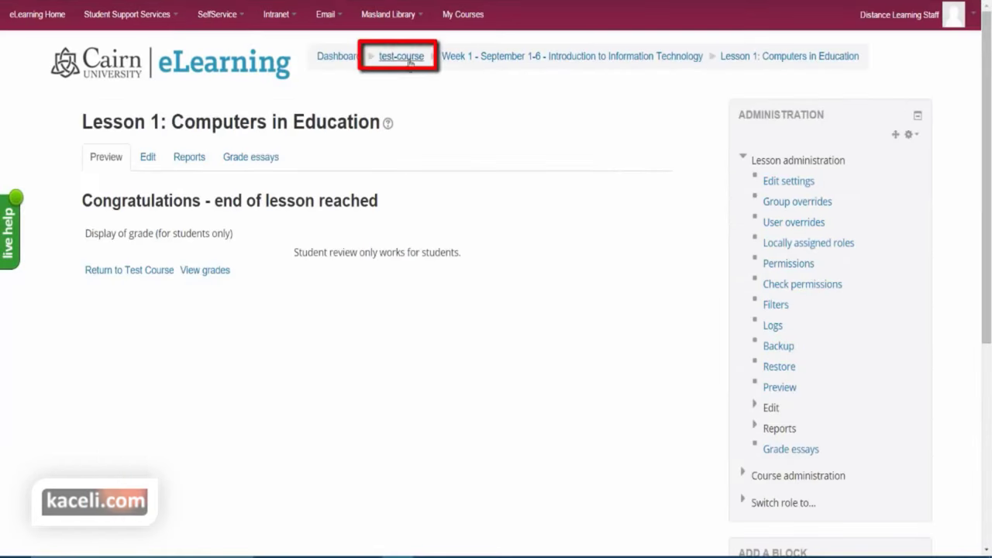
click(401, 56)
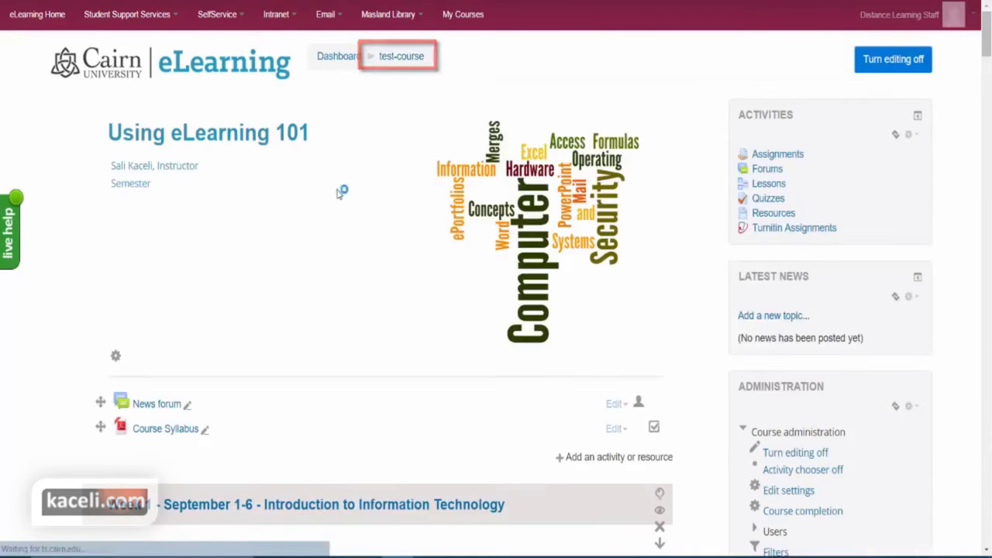
scroll(317, 247, down, 2)
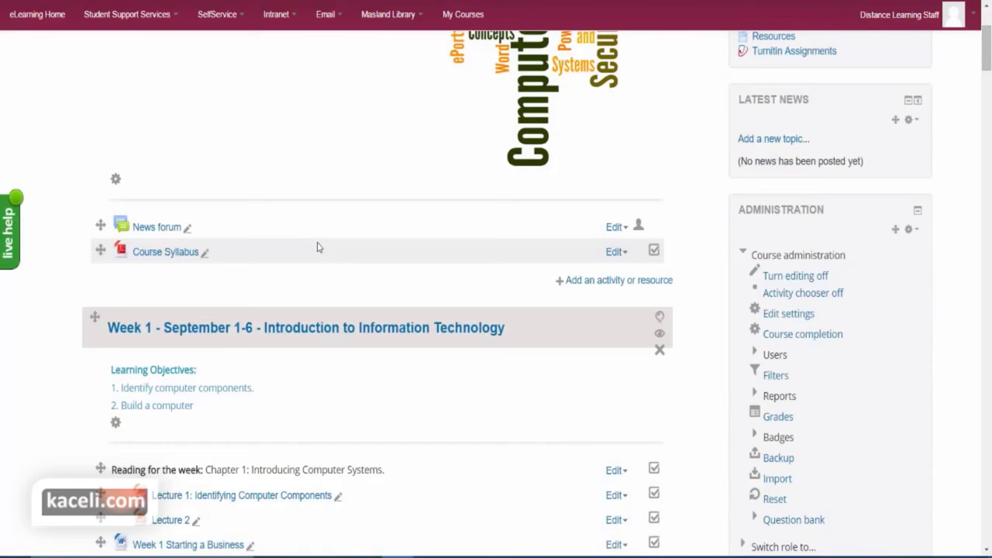
scroll(403, 210, down, 5)
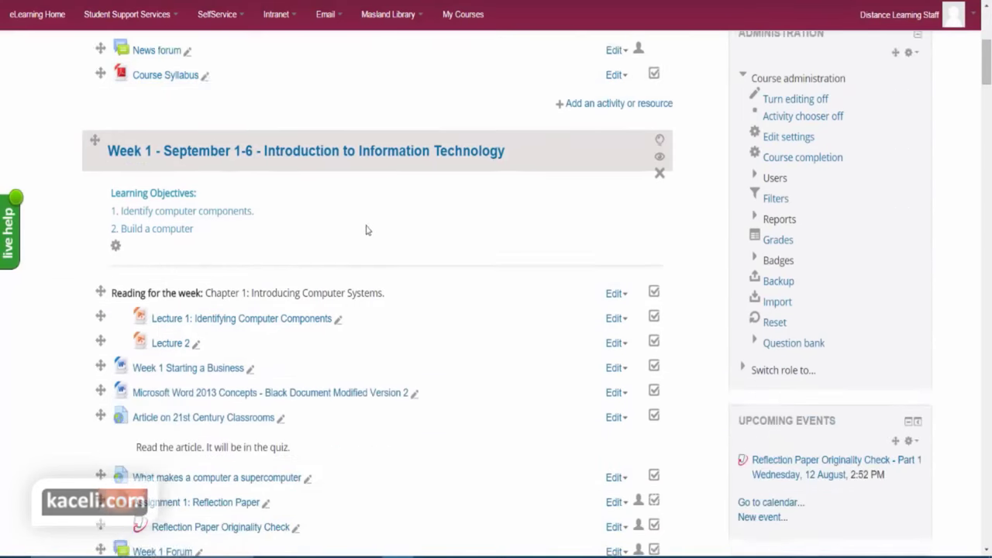
click(185, 369)
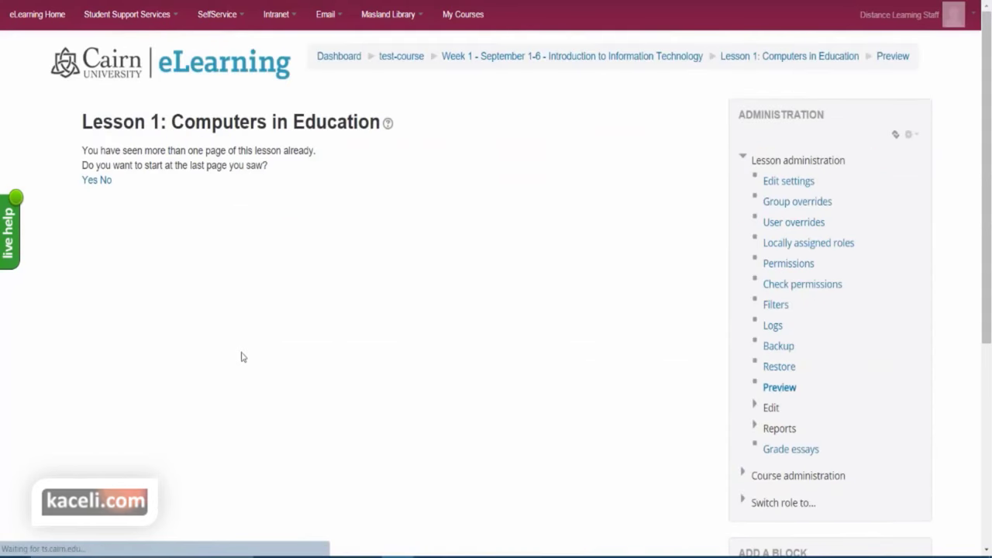
click(107, 180)
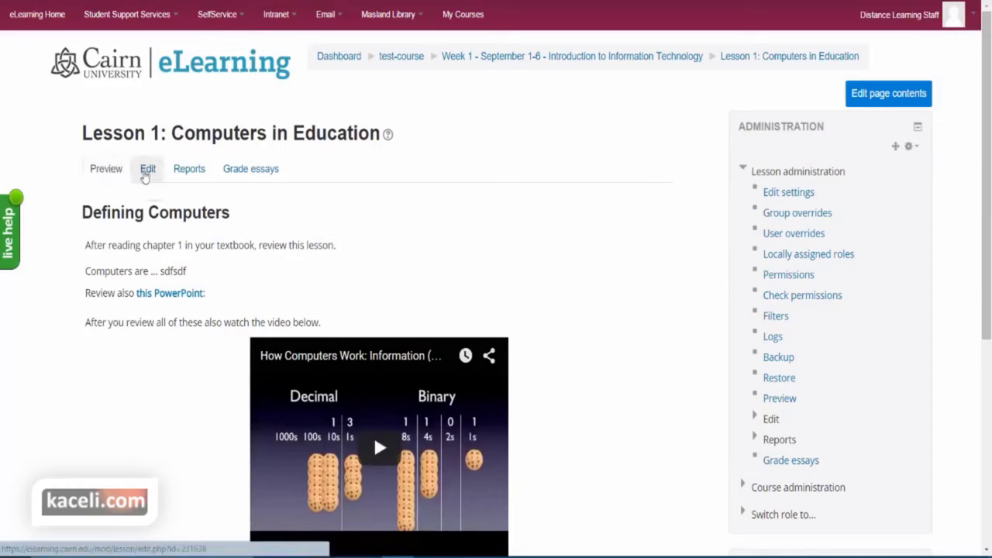
View the lesson's report overview and open the student's "How do computers work" essay for grading in a new tab
click(187, 172)
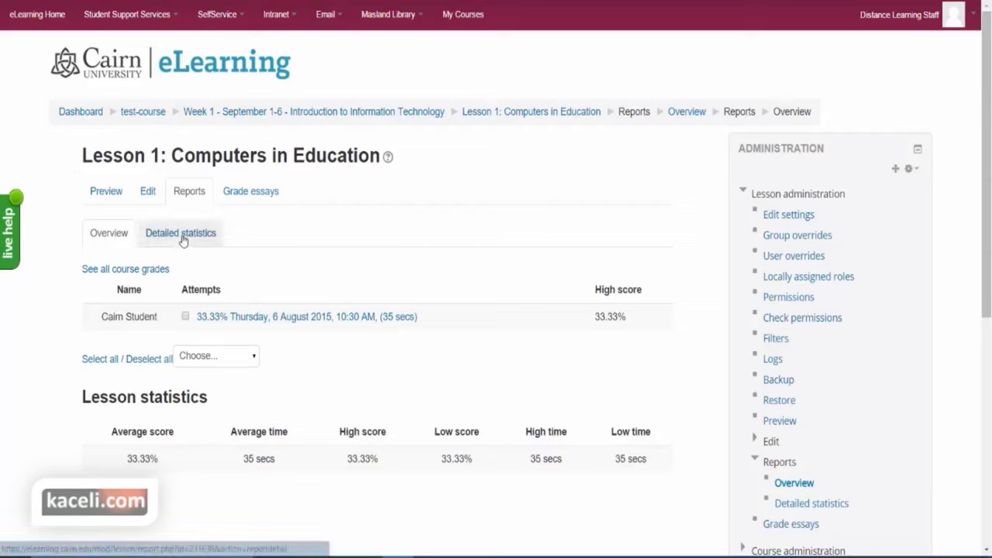
click(241, 198)
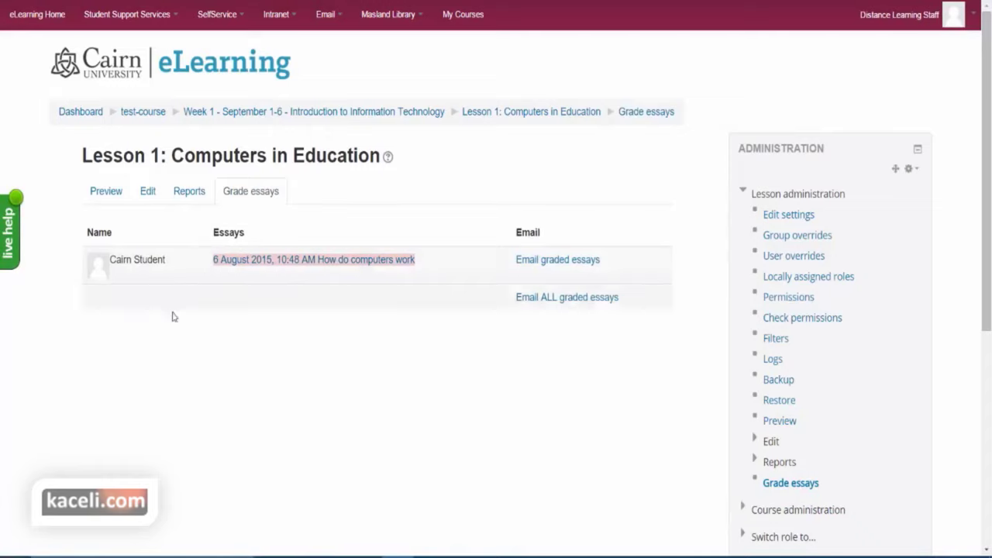
right_click(272, 272)
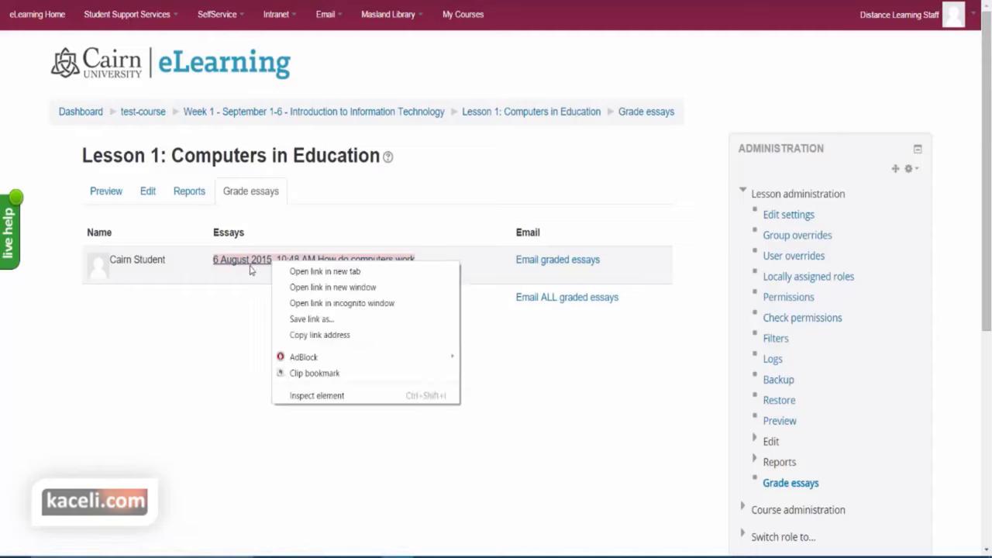
click(310, 272)
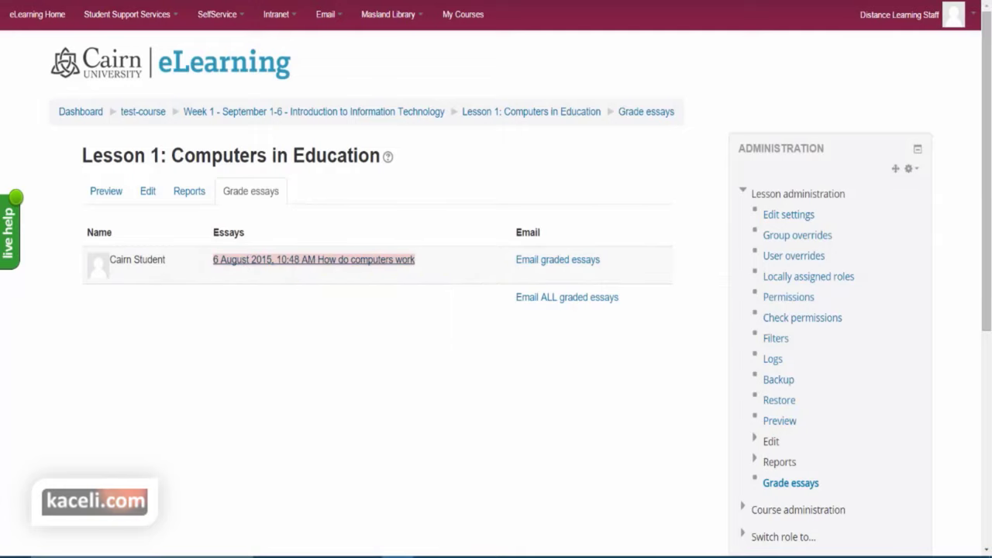
key(ctrl+Tab)
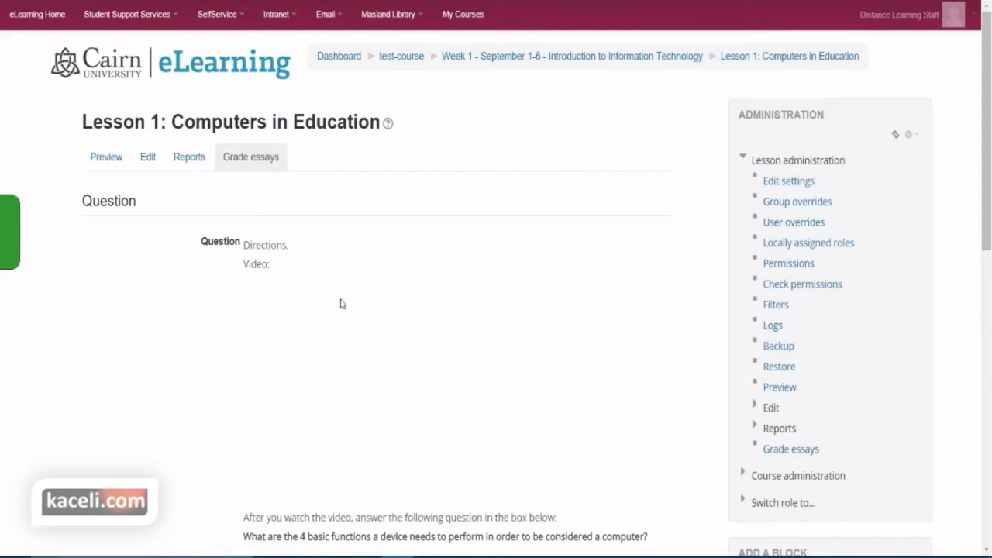
Review the student's essay response and enter "sdfdsfdsfds" as the grading comment
scroll(339, 310, down, 2)
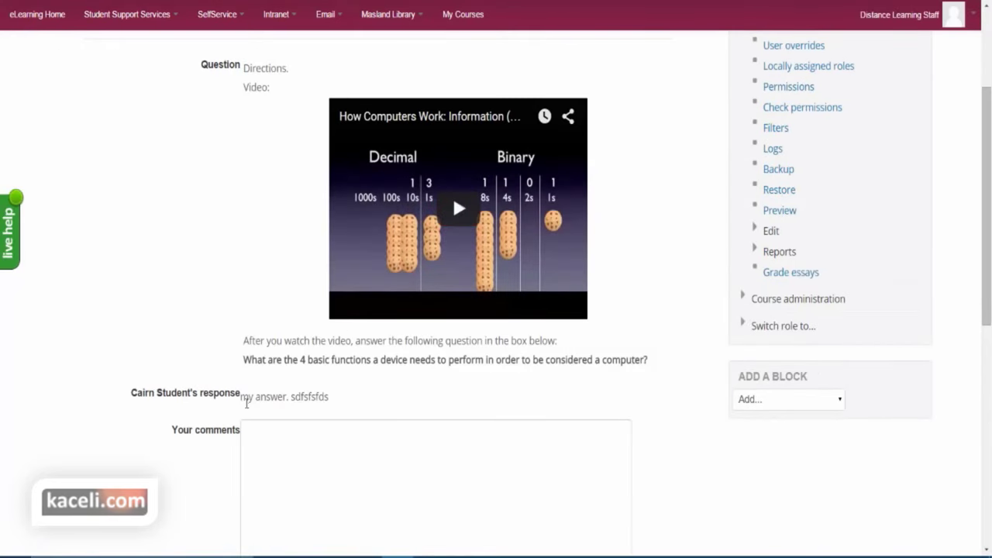
drag(329, 397, 255, 397)
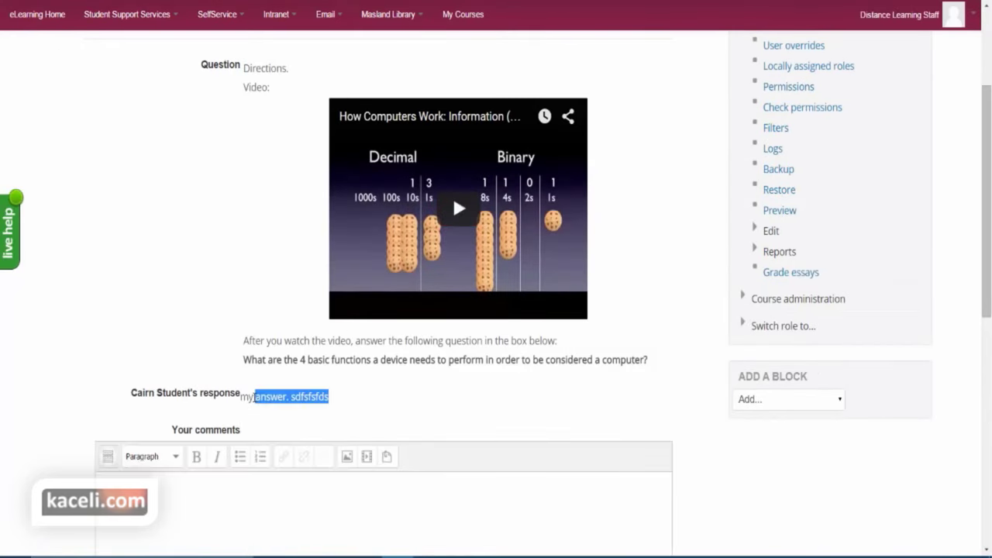
scroll(251, 413, down, 2)
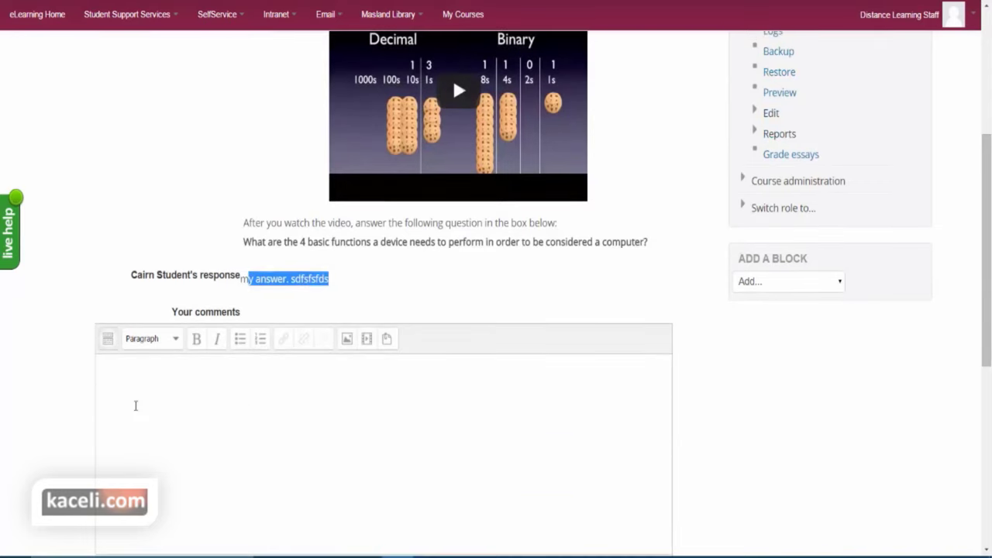
click(135, 405)
scroll(132, 411, down, 3)
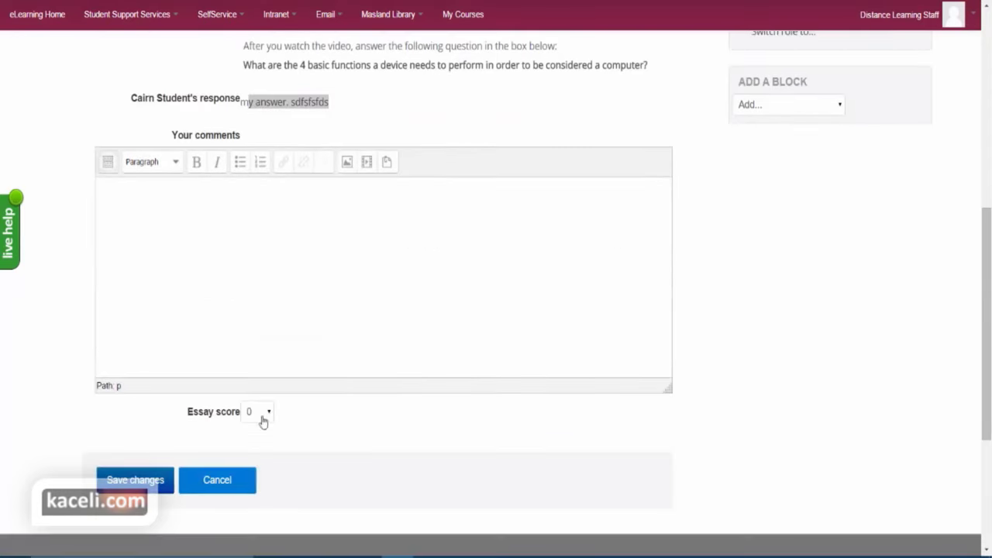
text(sdfdsfdsfds)
Set the essay score to 5 and save the grading changes
click(256, 413)
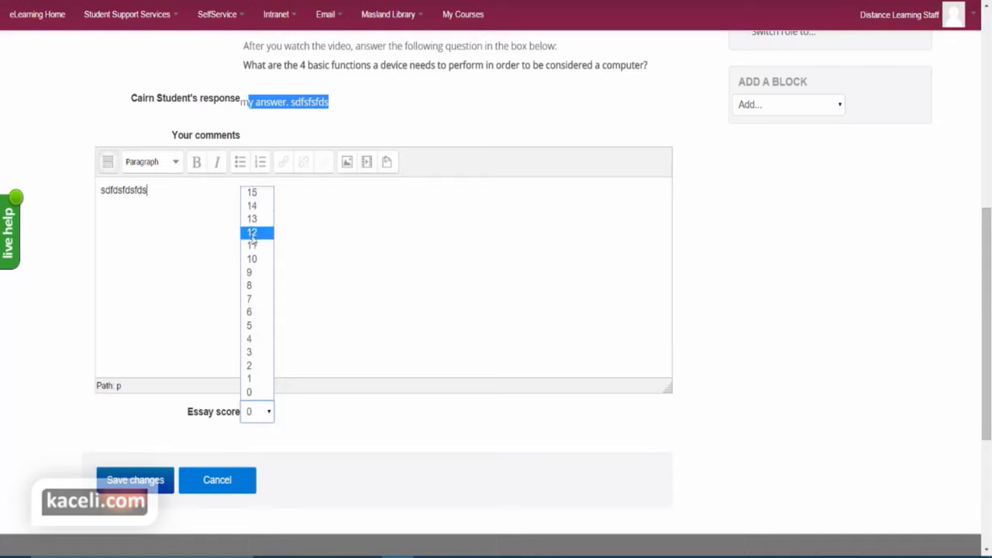
click(259, 326)
click(253, 306)
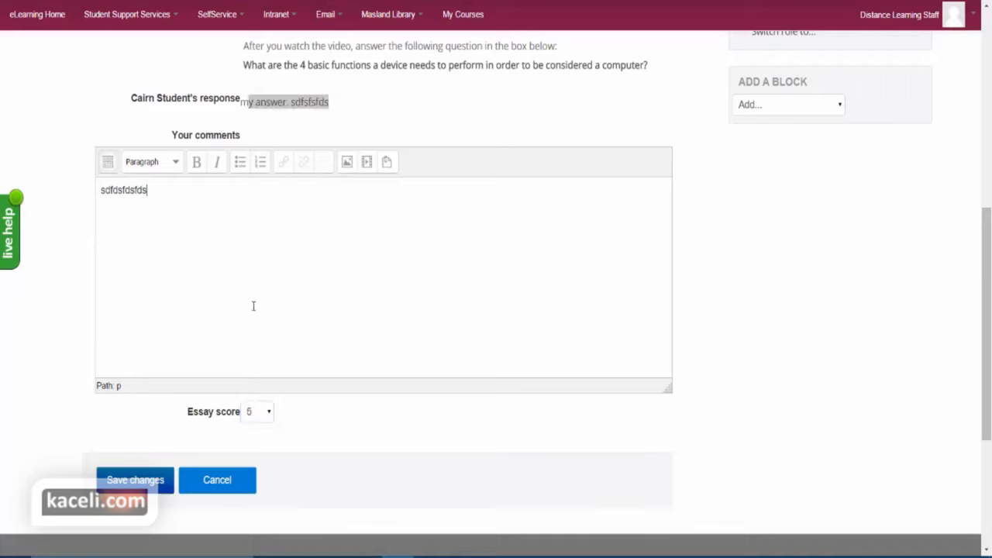
click(147, 484)
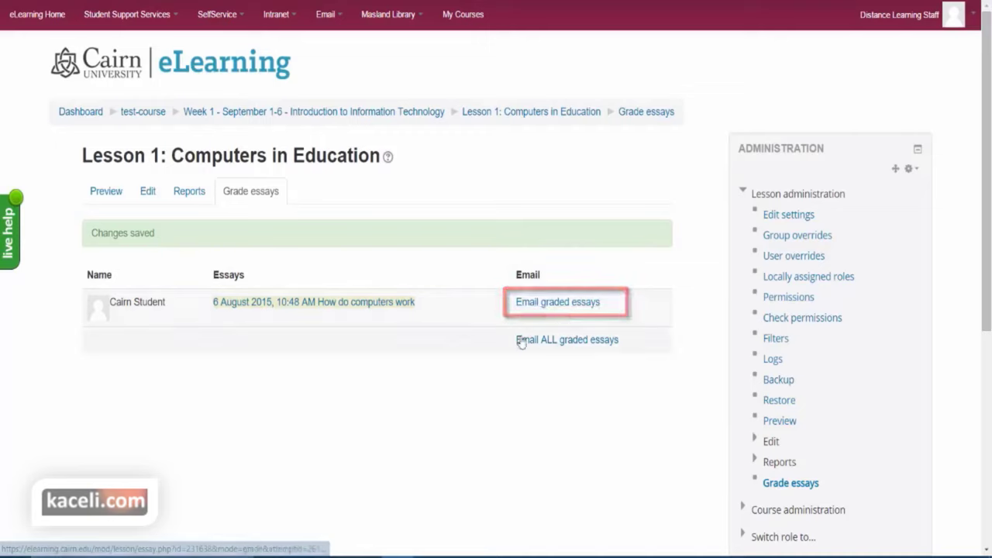
Check the student's high score in the lesson's report overview and return to the test-course page
click(186, 197)
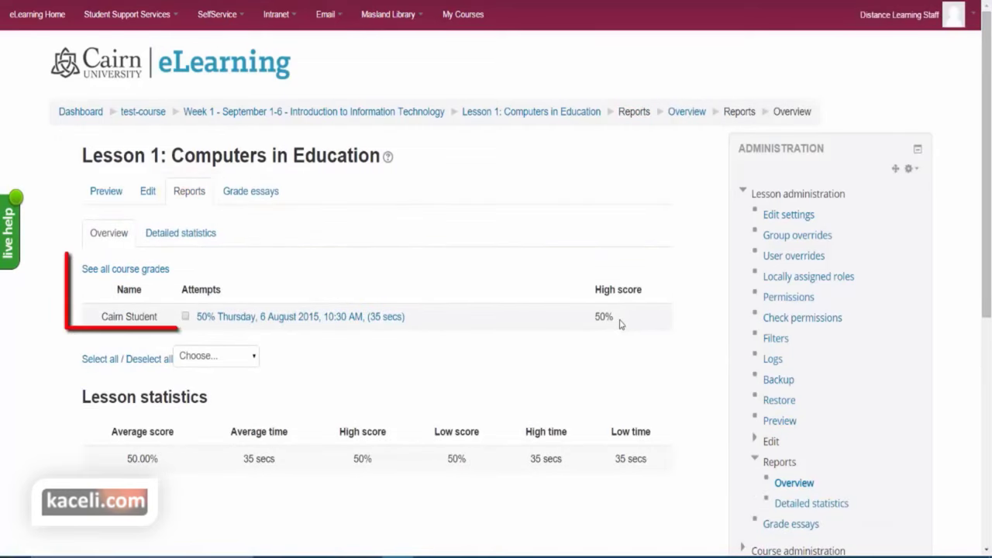
drag(615, 316, 594, 316)
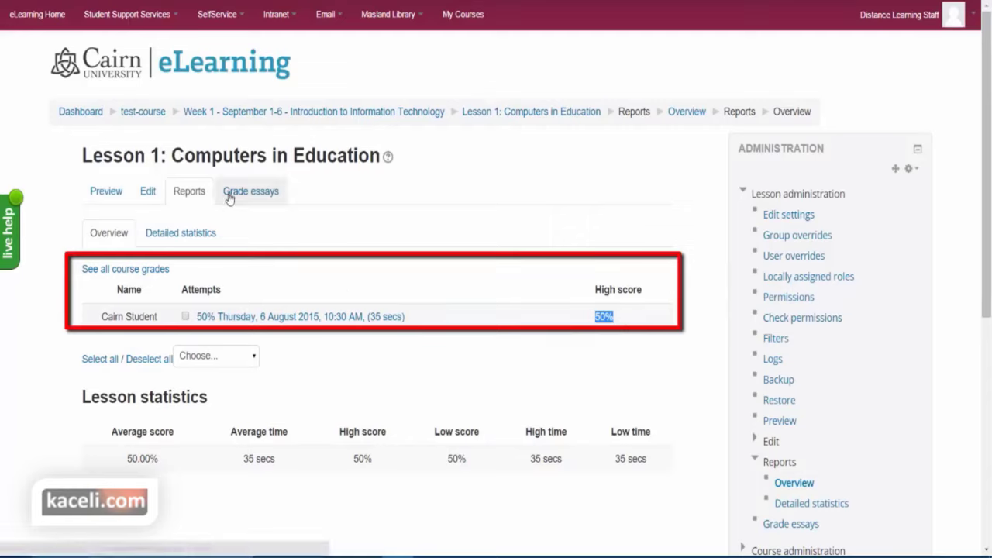
click(280, 117)
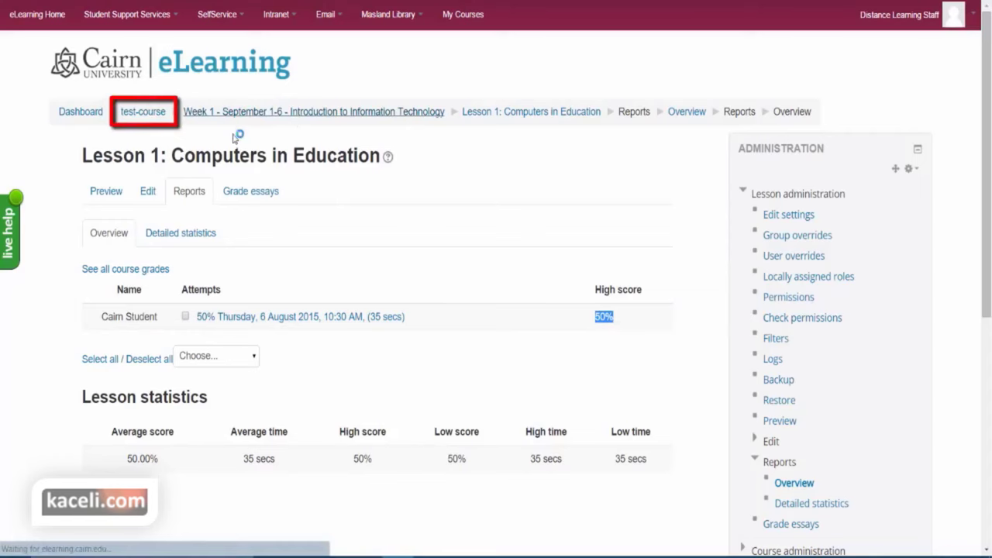
click(142, 113)
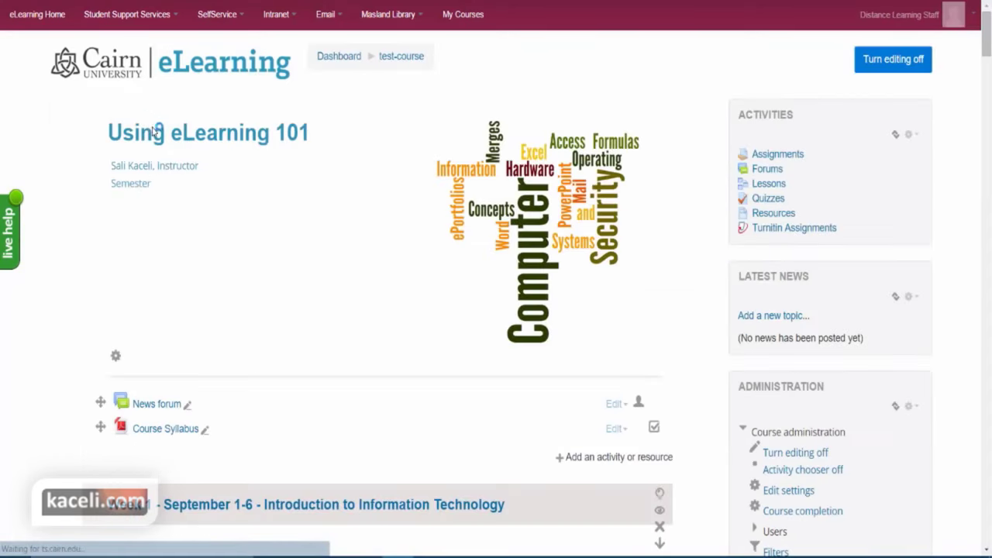
Open the course's grader report and look through its grade columns for all participants
scroll(625, 277, down, 5)
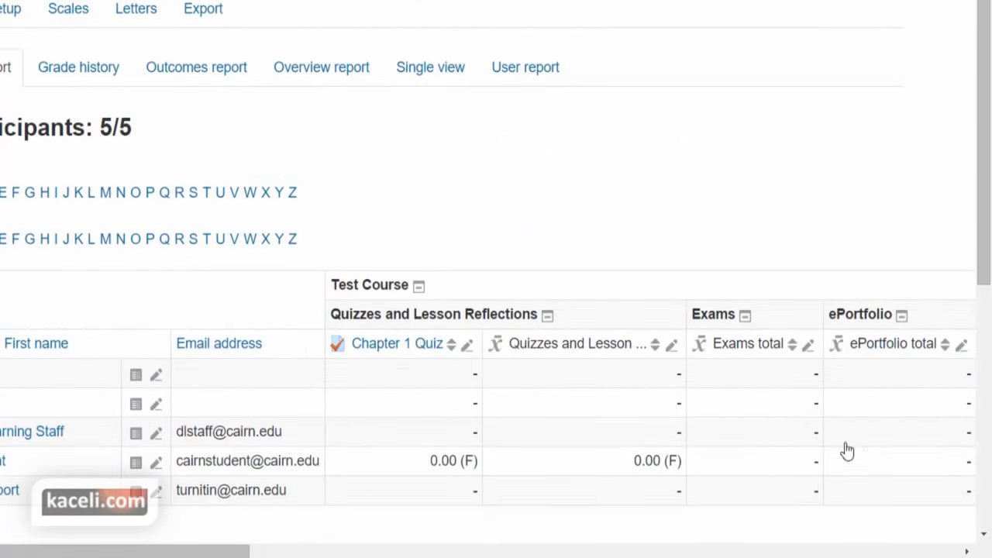
drag(986, 320, 988, 407)
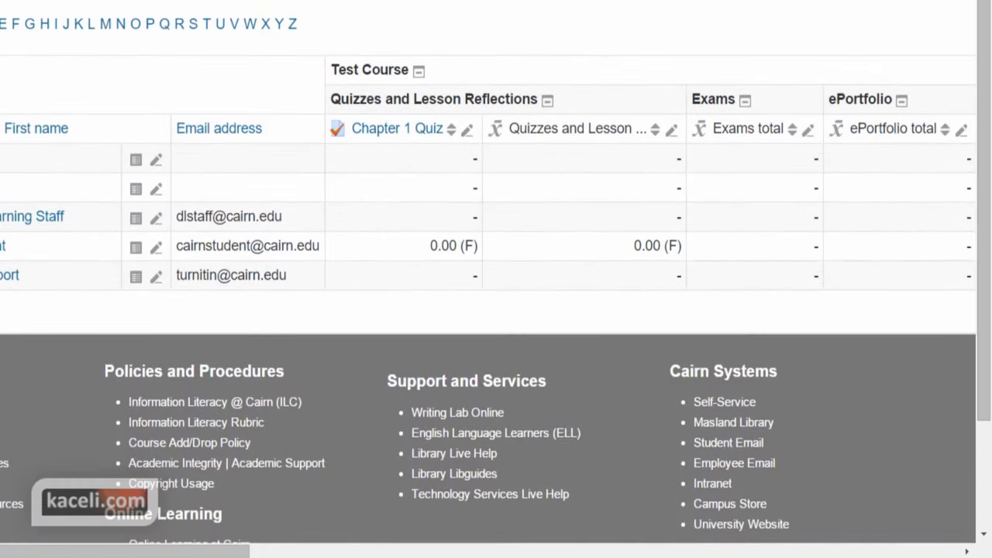
drag(203, 552, 671, 550)
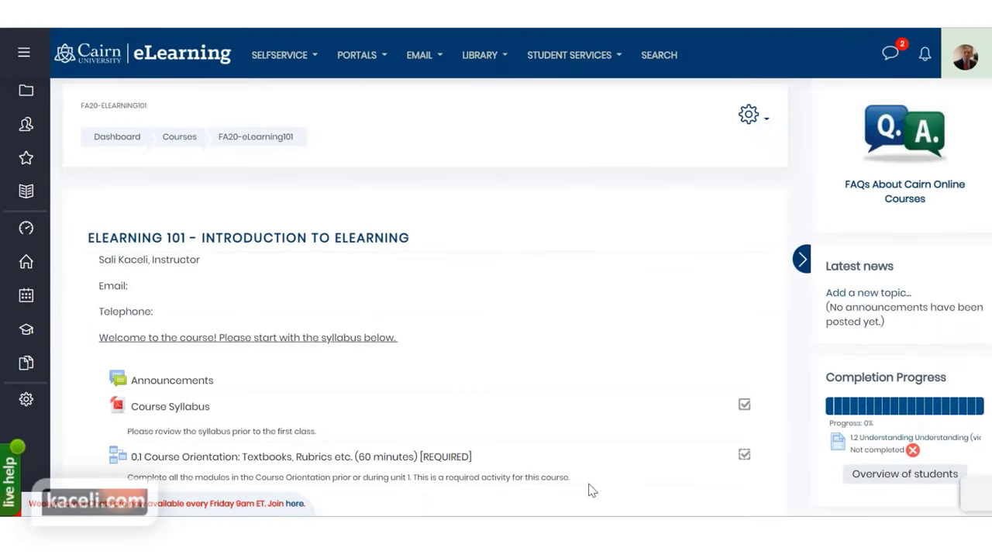
Collapse the side blocks on the FA20-eLearning101 course page and turn editing on
scroll(589, 490, down, 2)
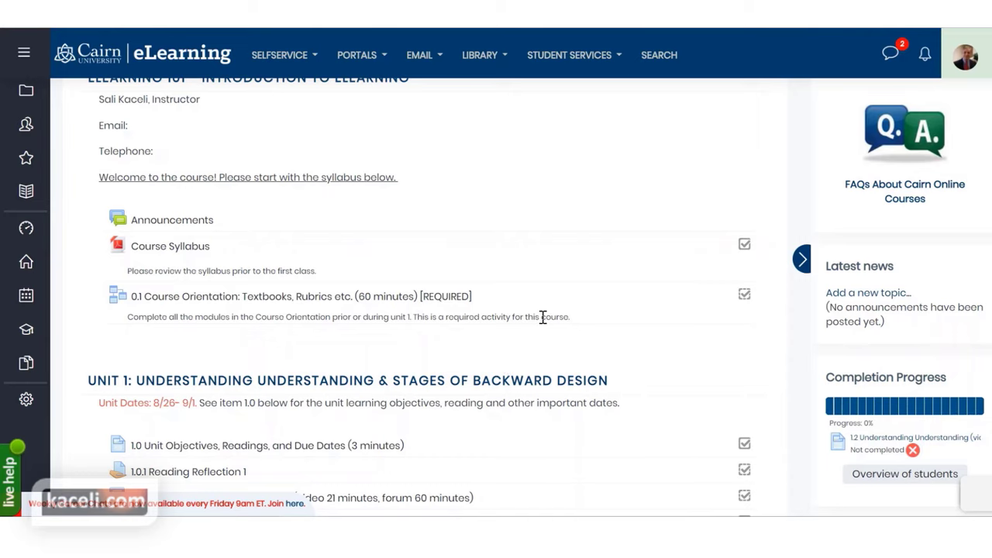
scroll(542, 317, up, 2)
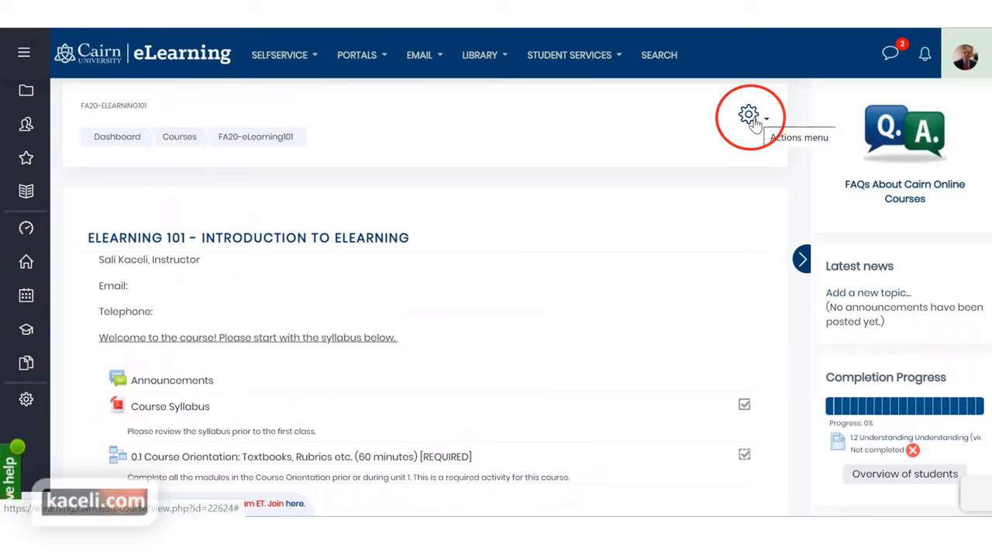
click(802, 258)
click(953, 118)
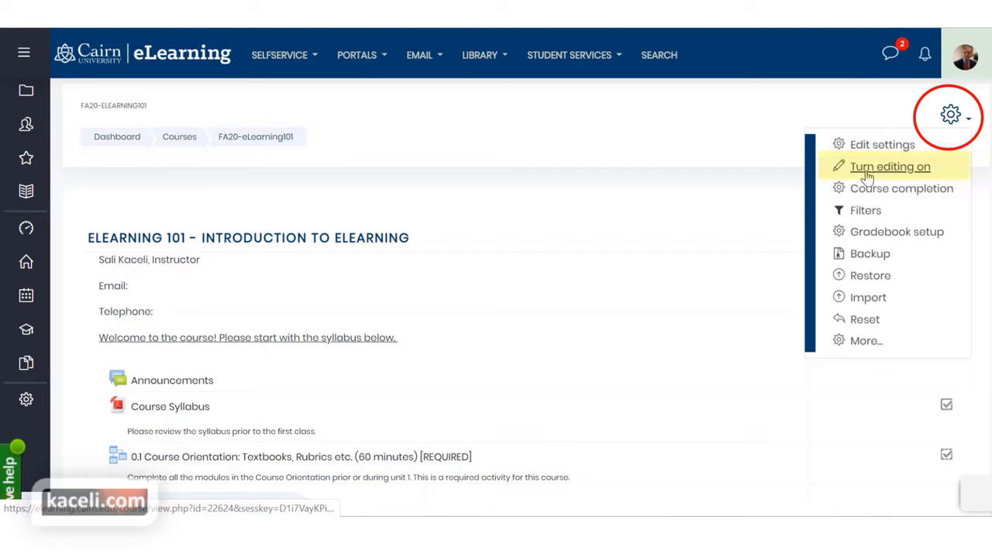
click(867, 172)
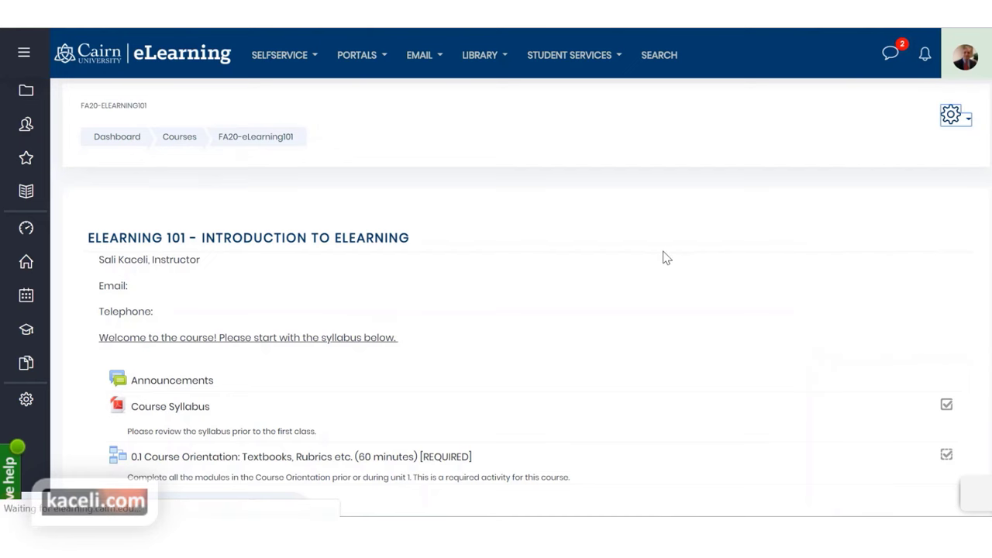
Add a new Attendance activity to the course's introductory section, above Unit 1
scroll(589, 295, down, 2)
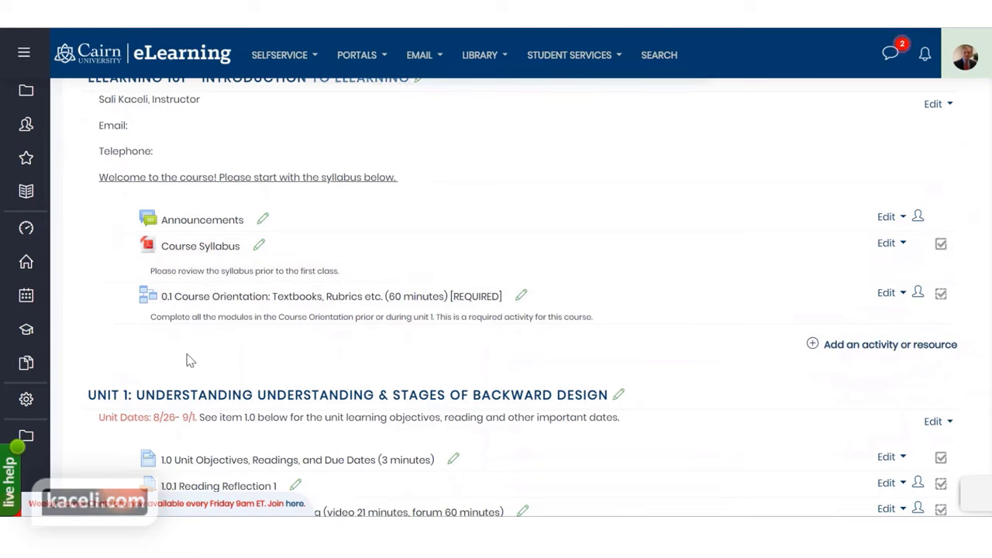
click(870, 350)
click(404, 178)
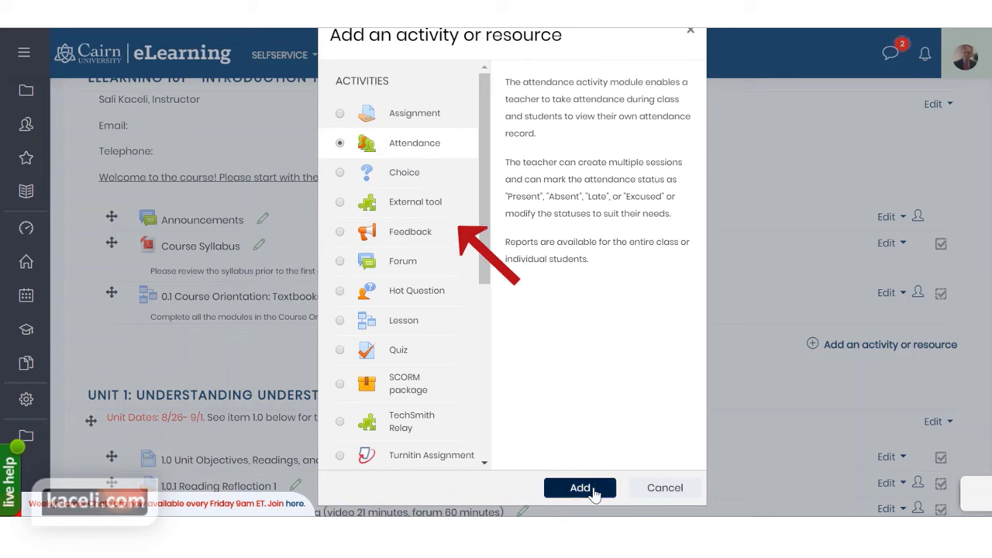
click(590, 487)
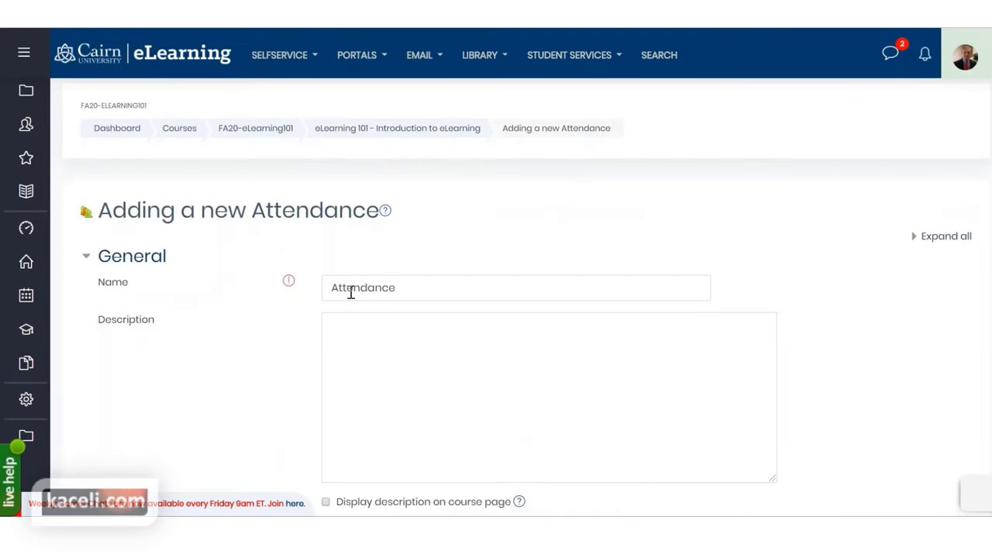
Keep "Attendance" as the new activity's name and leave its description empty
scroll(407, 294, down, 1)
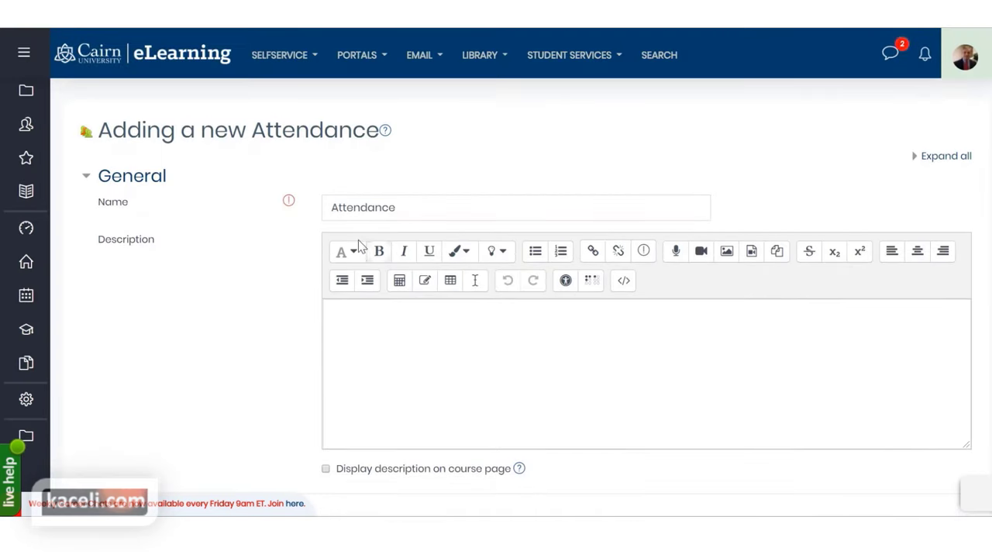
click(415, 207)
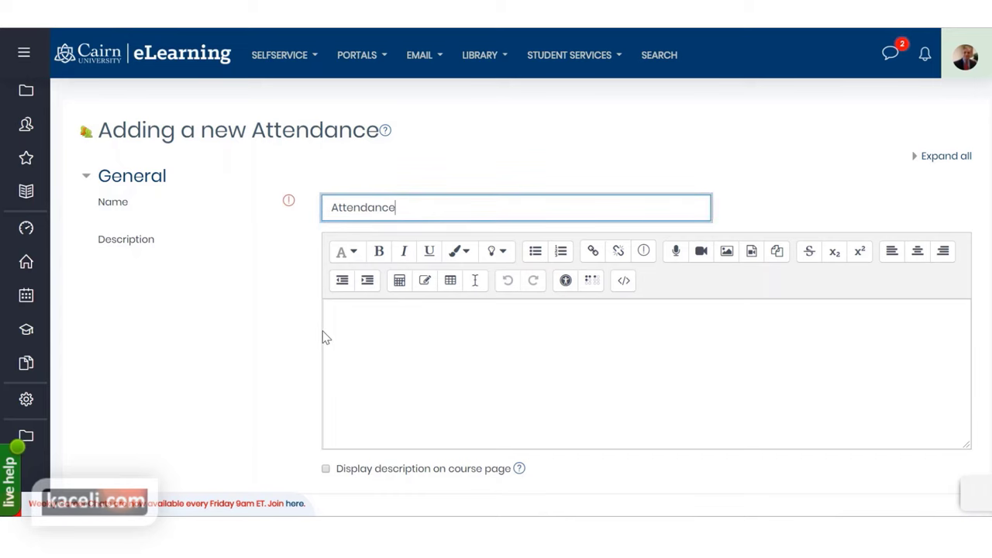
scroll(332, 337, down, 2)
click(358, 189)
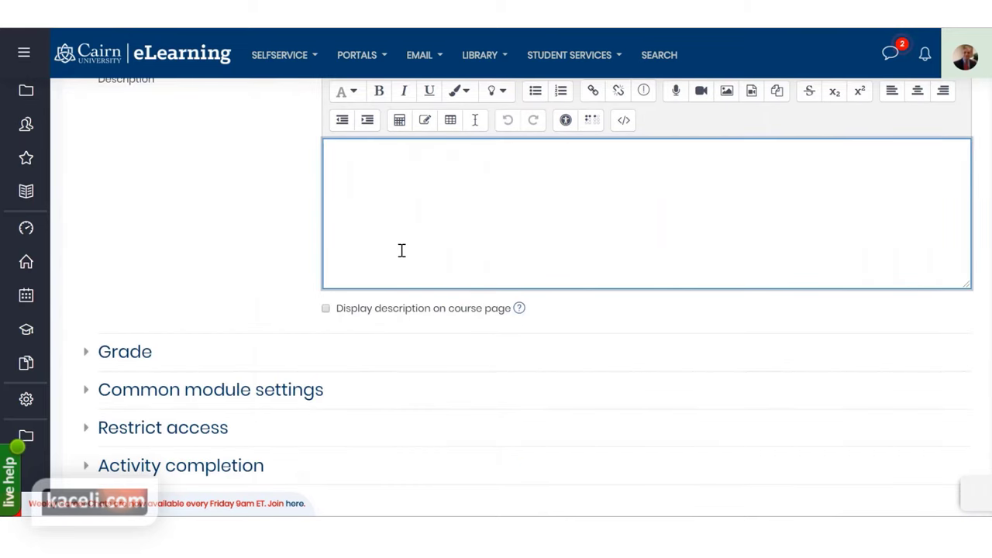
Expand the attendance grade settings, keeping the Point type and a maximum grade of 100
click(125, 354)
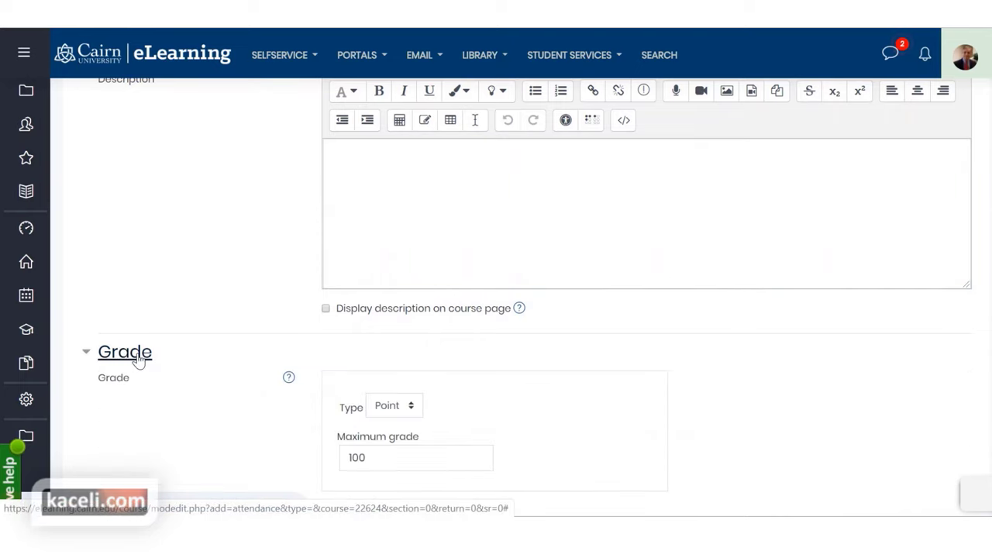
scroll(293, 347, down, 1)
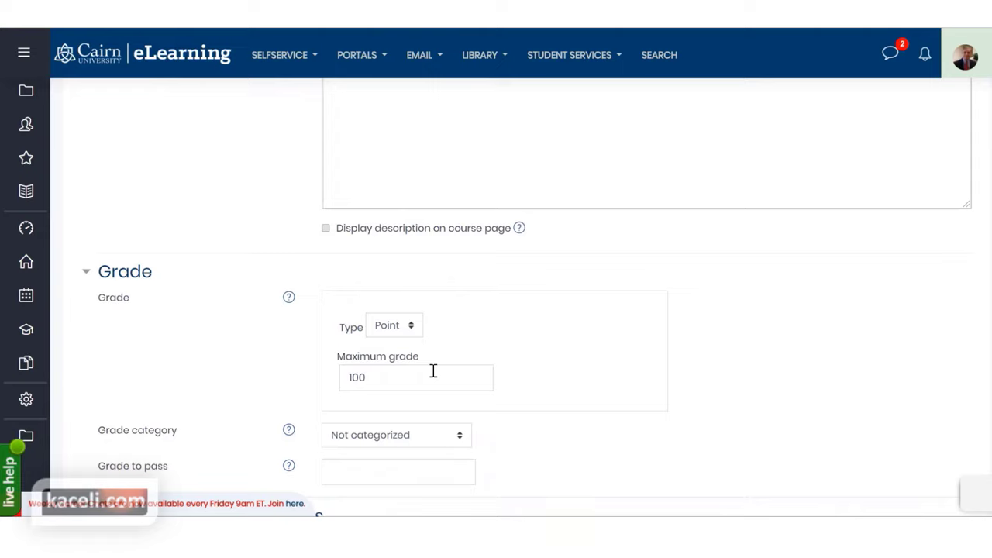
click(392, 329)
click(381, 336)
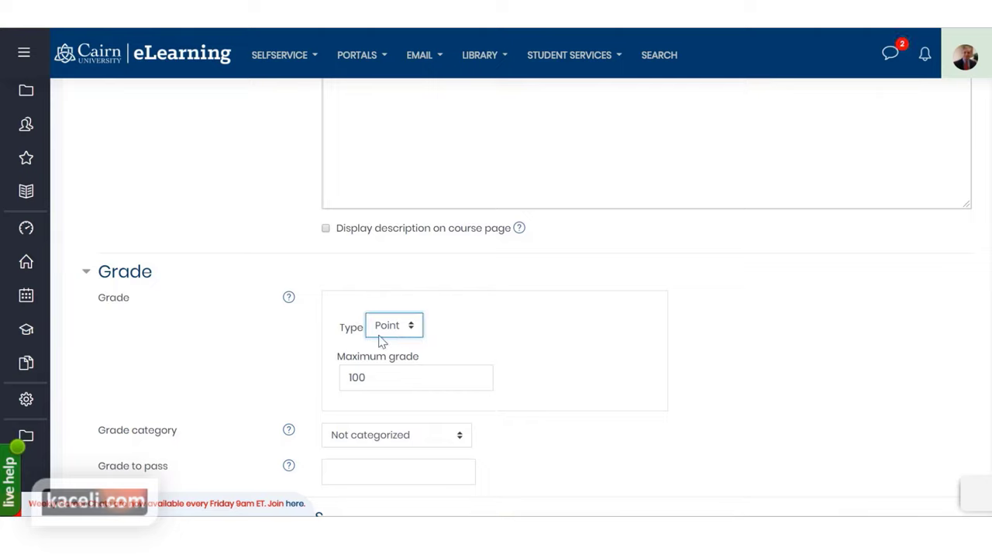
click(391, 381)
scroll(564, 393, down, 1)
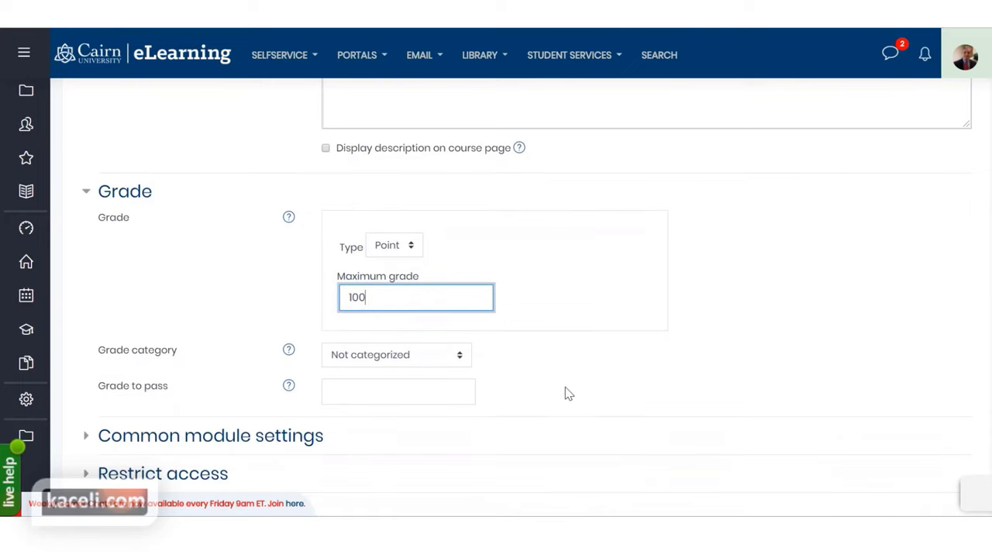
Check the grade category choices, leave the activity as Not categorized, and save it, returning to the course
click(385, 363)
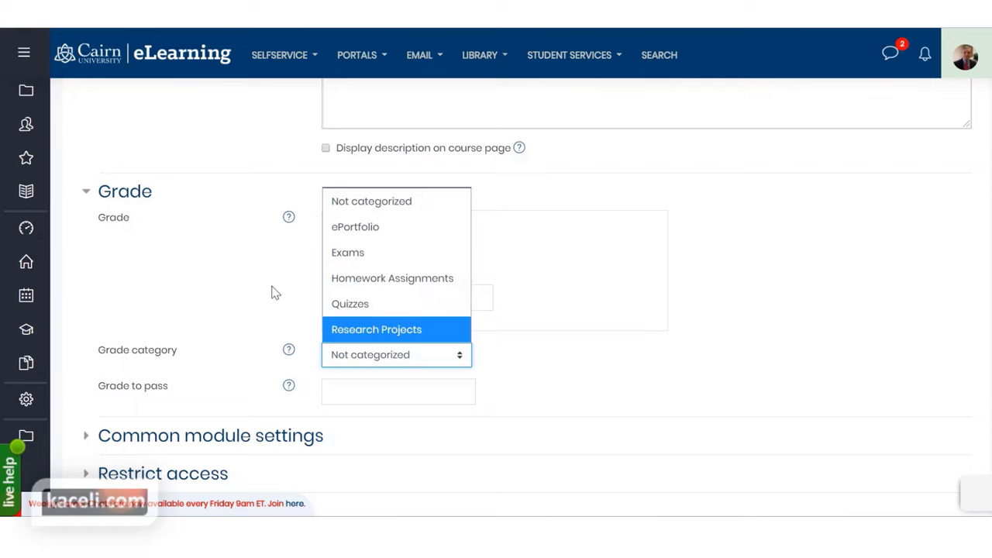
scroll(241, 279, down, 1)
click(245, 263)
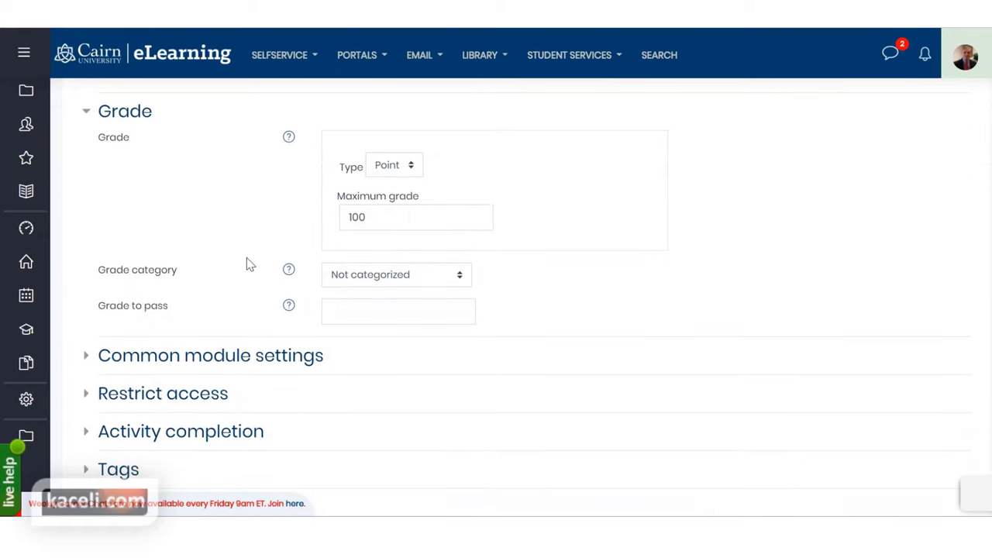
scroll(288, 331, down, 2)
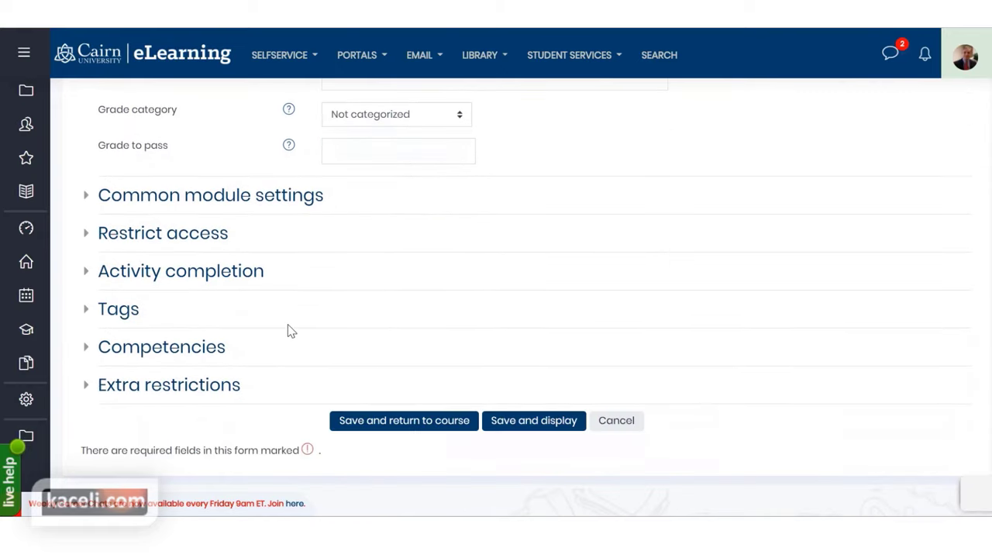
click(400, 431)
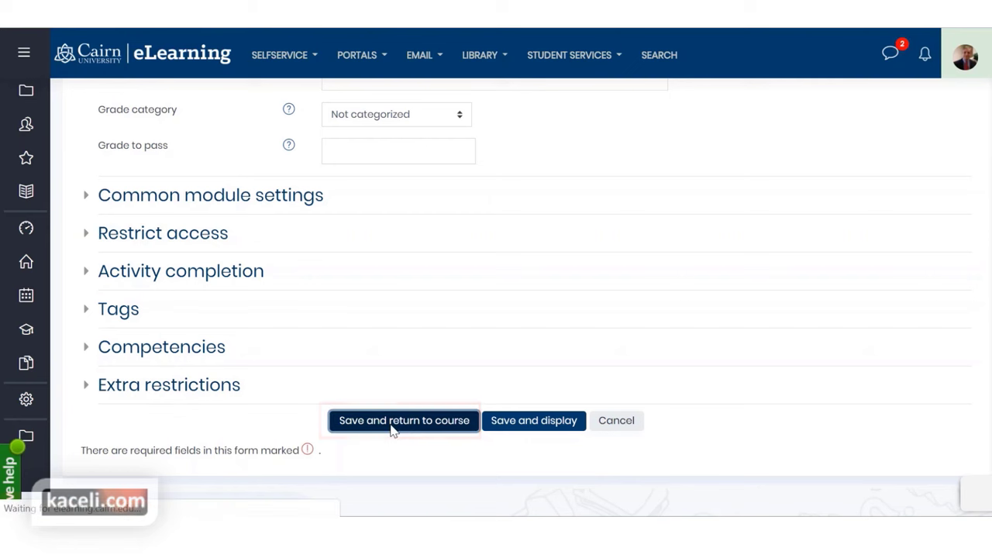
Find the new Attendance activity in the course's introductory section and open it
scroll(390, 431, down, 4)
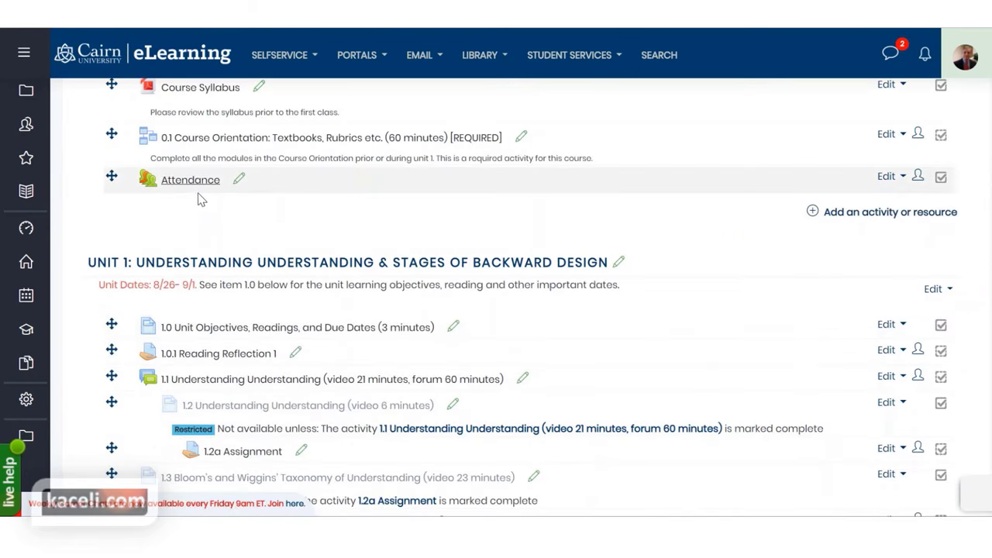
scroll(194, 192, up, 2)
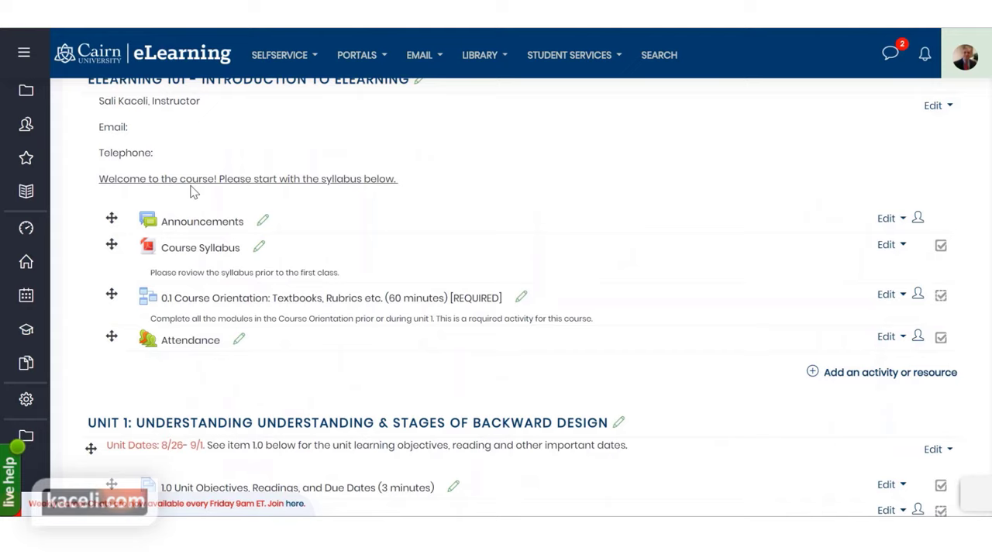
click(191, 341)
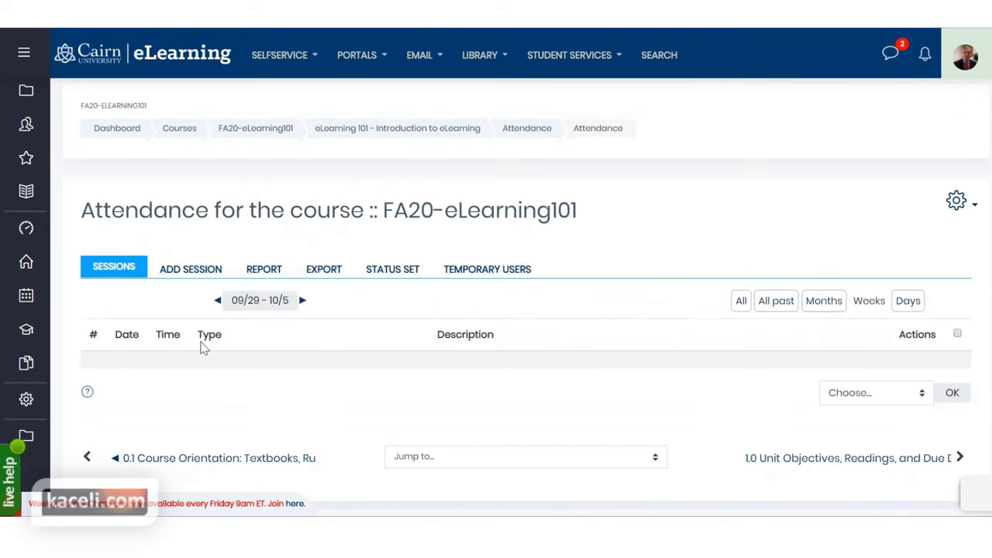
Start a new attendance session for all students and set its date to 1 September 2019
click(189, 271)
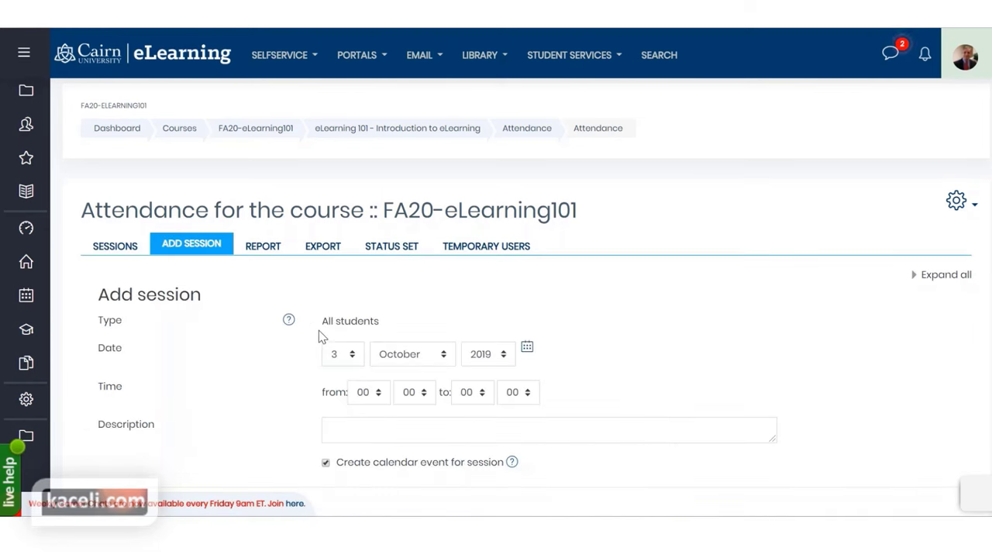
scroll(287, 275, down, 1)
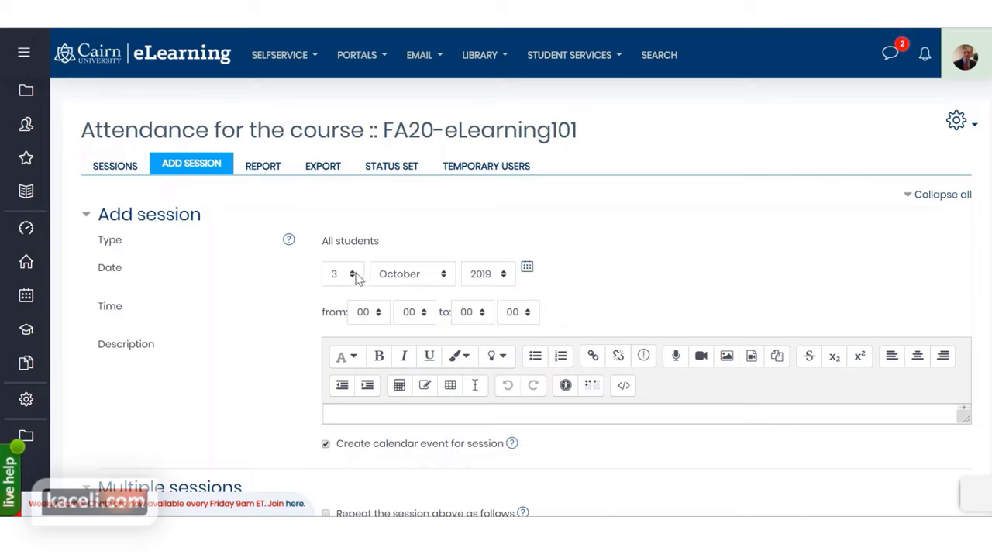
click(356, 277)
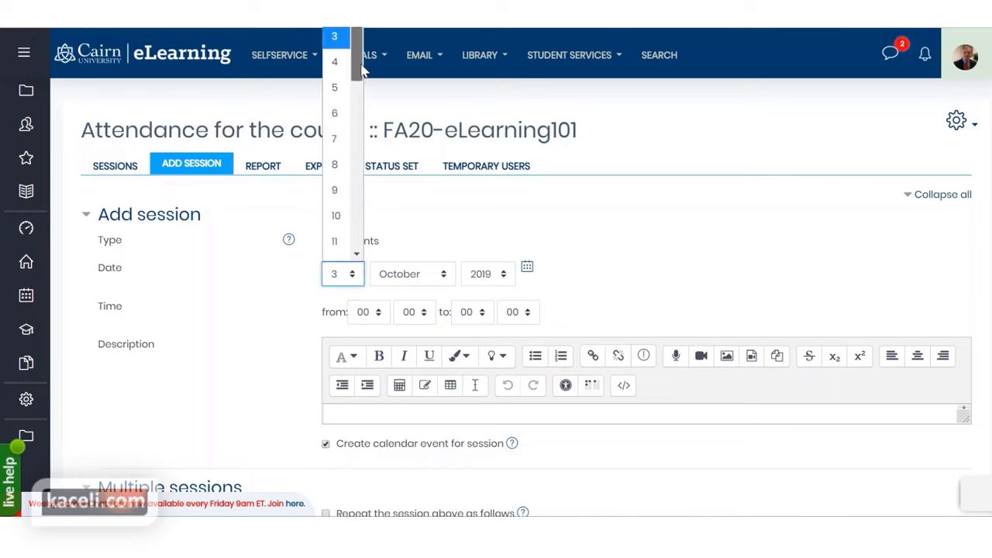
drag(362, 70, 361, 51)
click(335, 35)
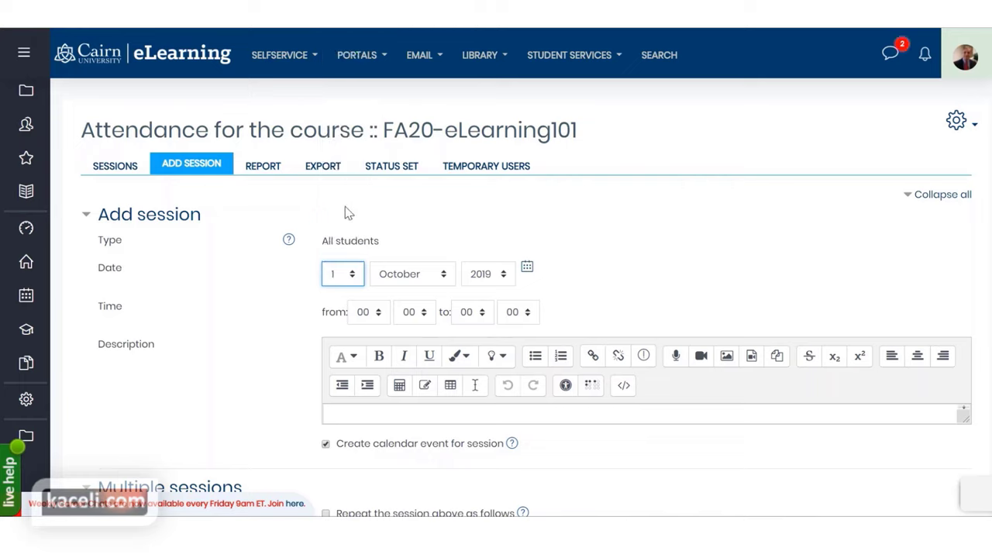
click(445, 276)
scroll(426, 222, down, 1)
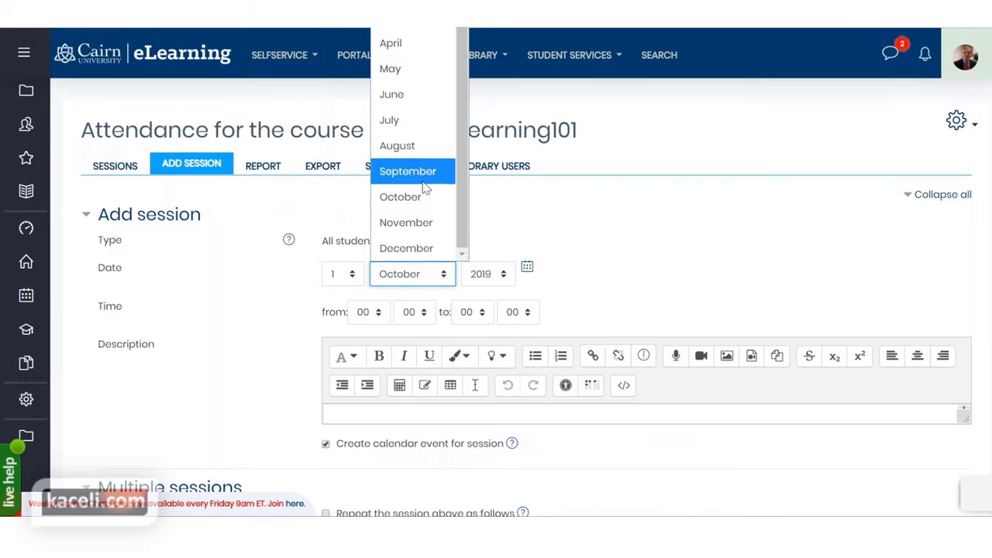
click(423, 183)
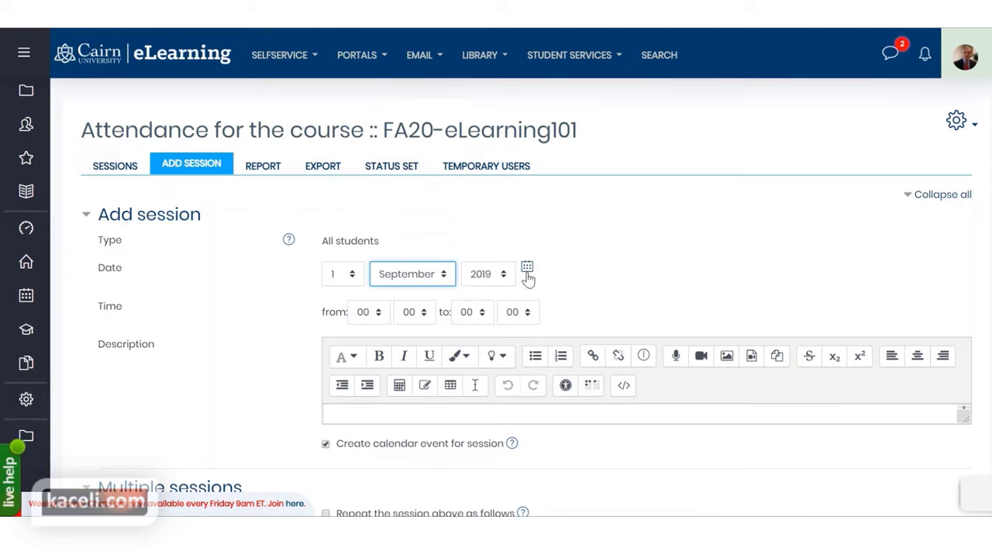
Set the session's time to run from 09:00 to 10:00
click(378, 318)
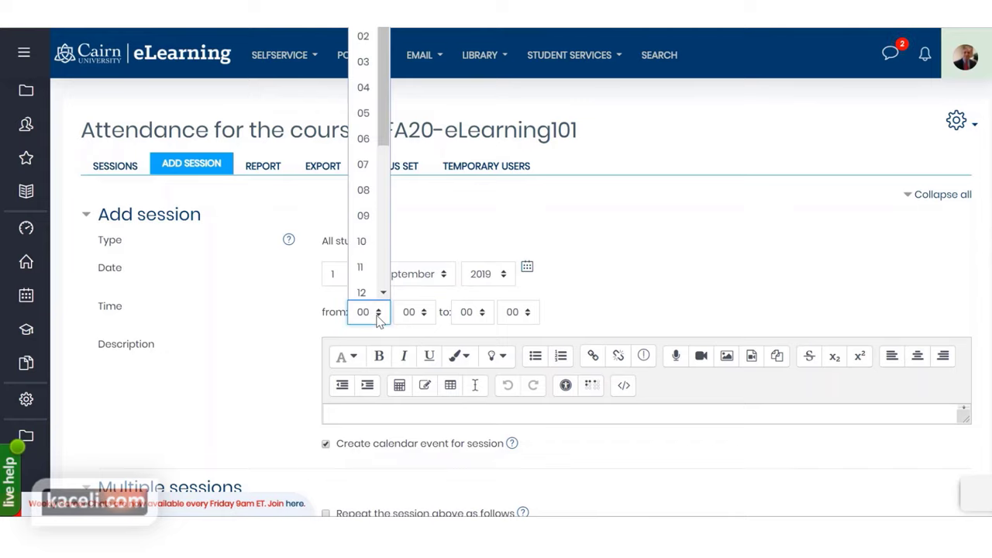
click(371, 217)
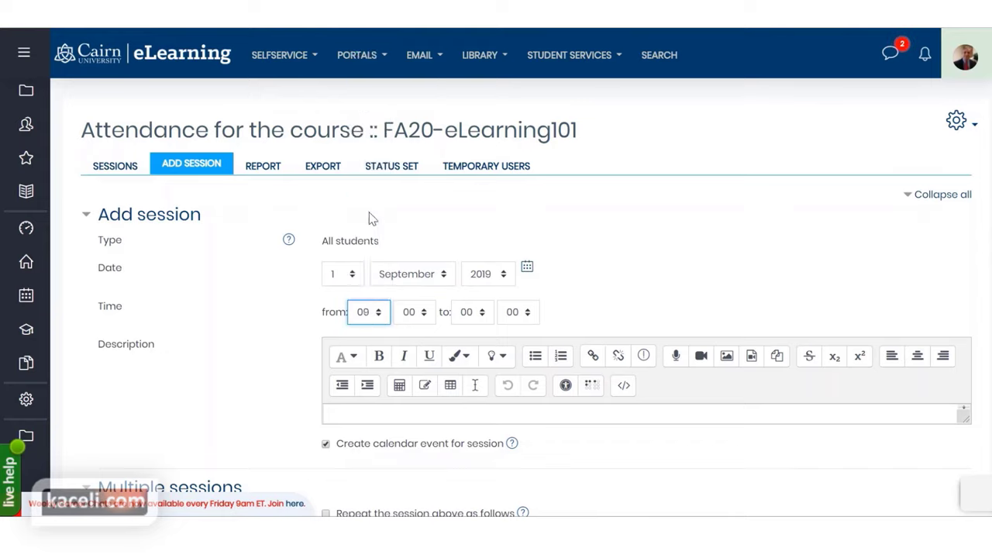
click(384, 317)
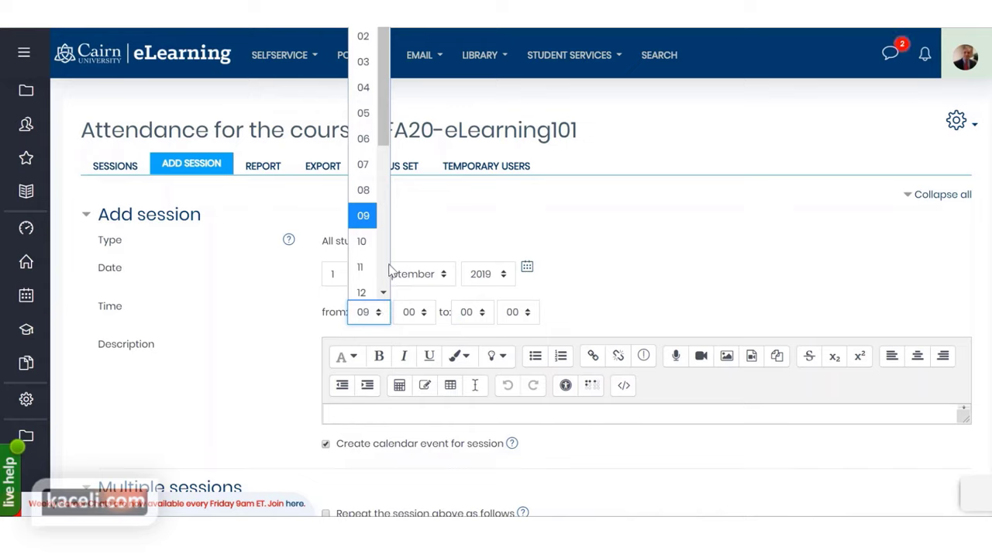
scroll(390, 166, down, 1)
scroll(390, 166, down, 4)
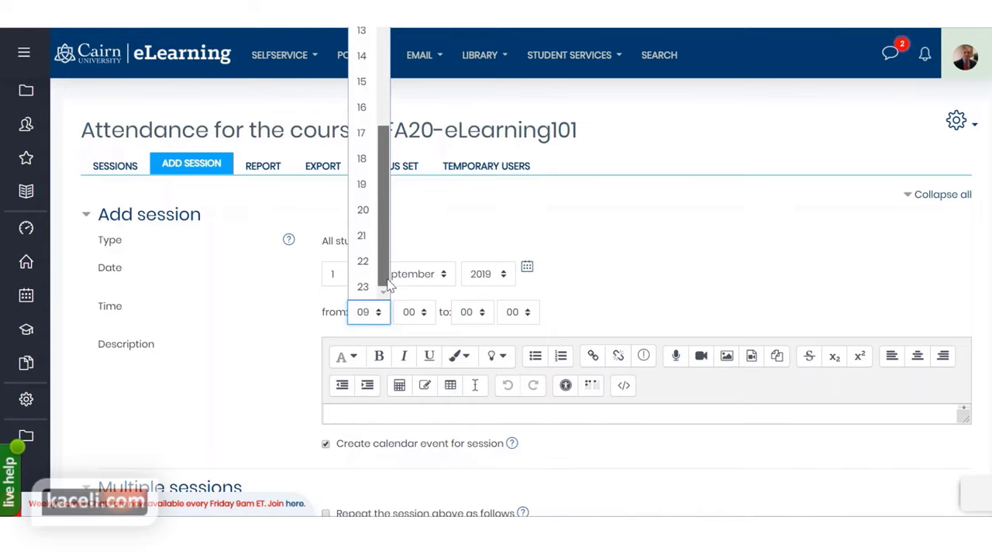
scroll(392, 169, up, 4)
click(446, 256)
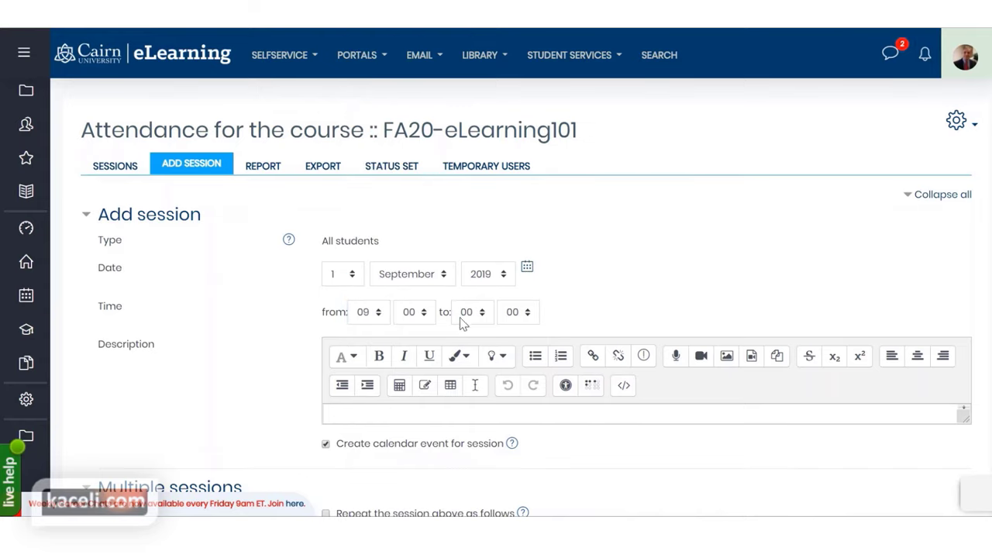
click(472, 312)
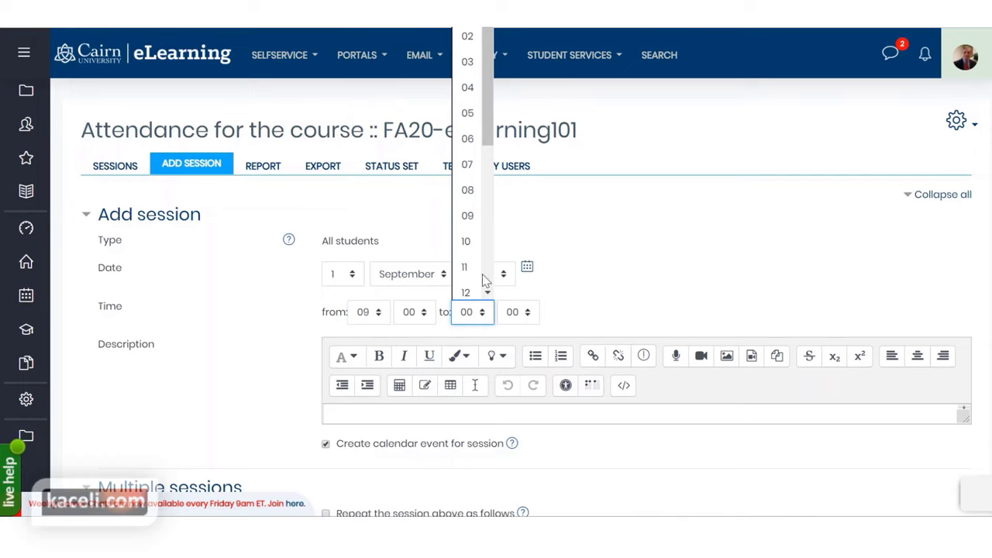
click(466, 242)
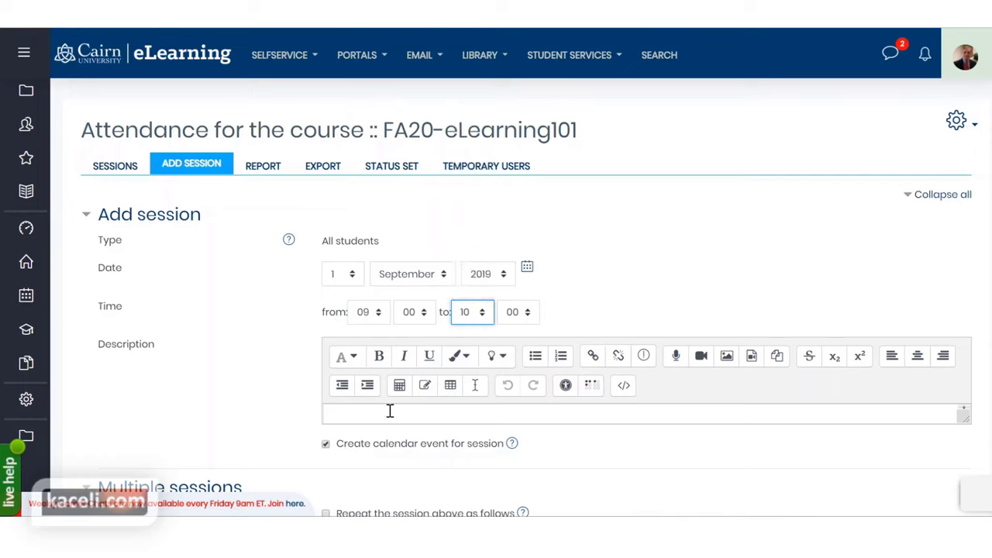
Enter "Regular Class" as the session description, keeping the calendar event option enabled, and look over the remaining session settings
click(359, 418)
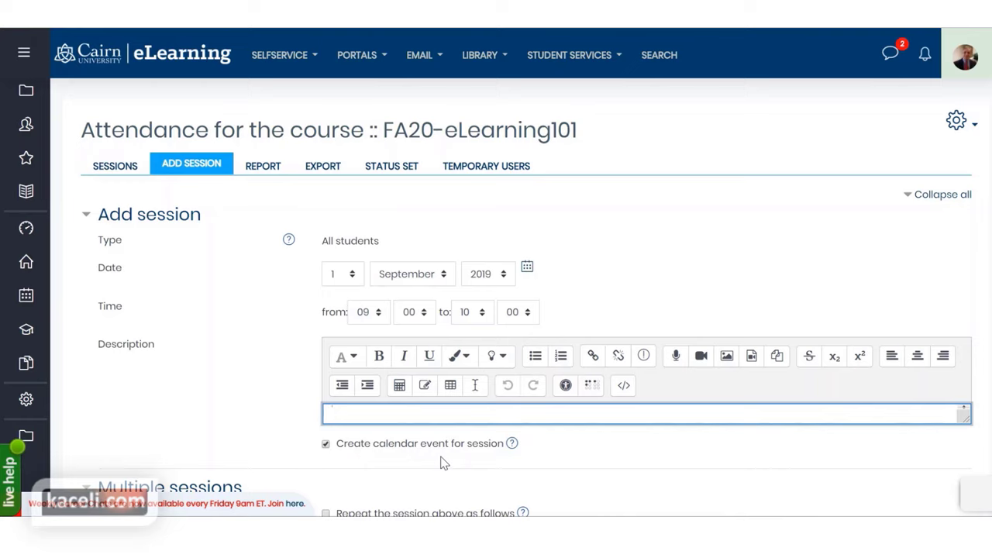
text(Regular Class)
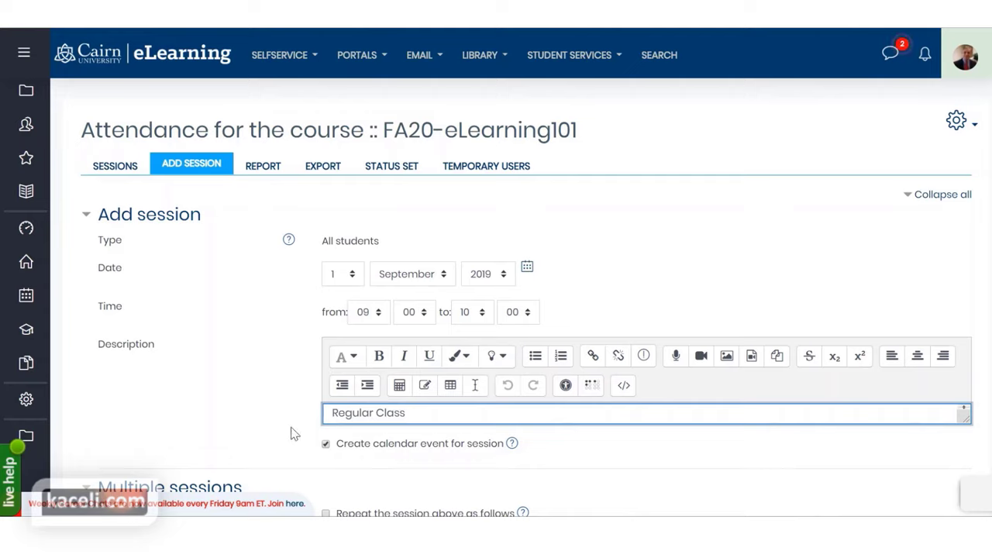
scroll(273, 434, down, 3)
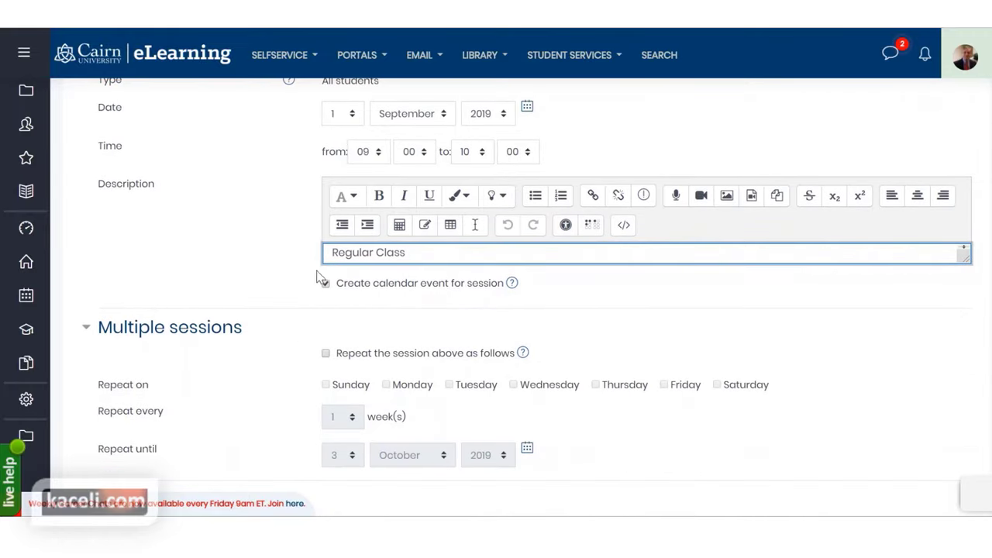
scroll(338, 244, down, 7)
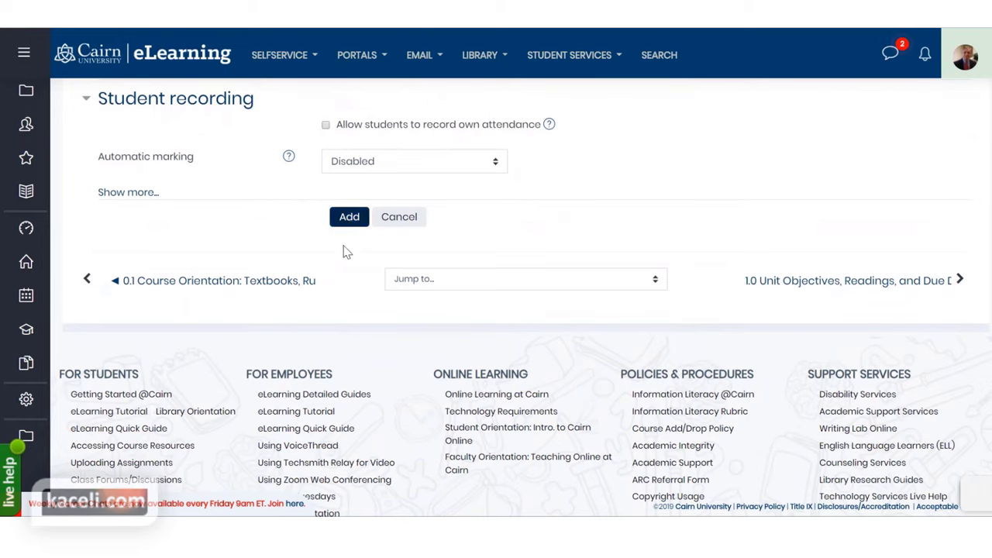
scroll(344, 252, up, 7)
scroll(311, 282, up, 2)
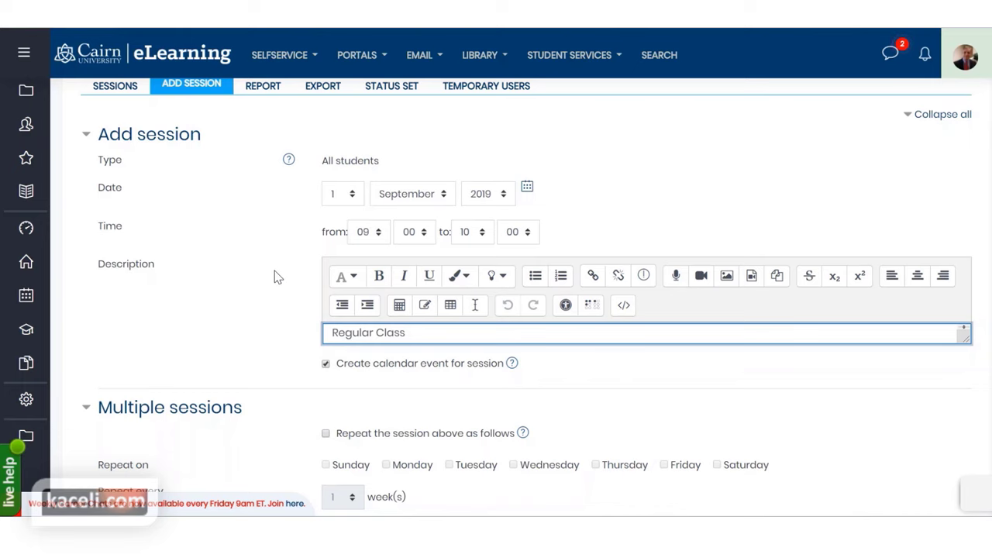
scroll(276, 277, down, 4)
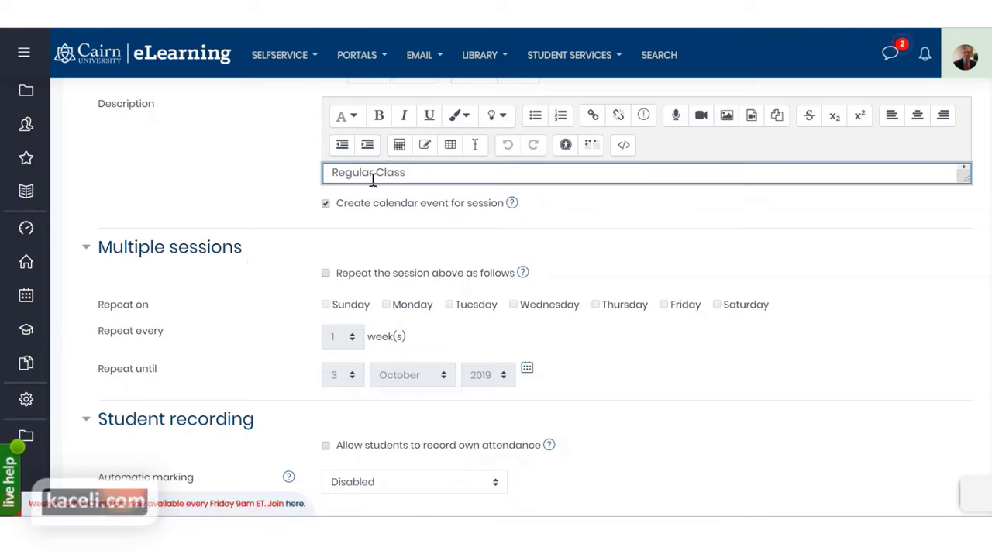
click(268, 184)
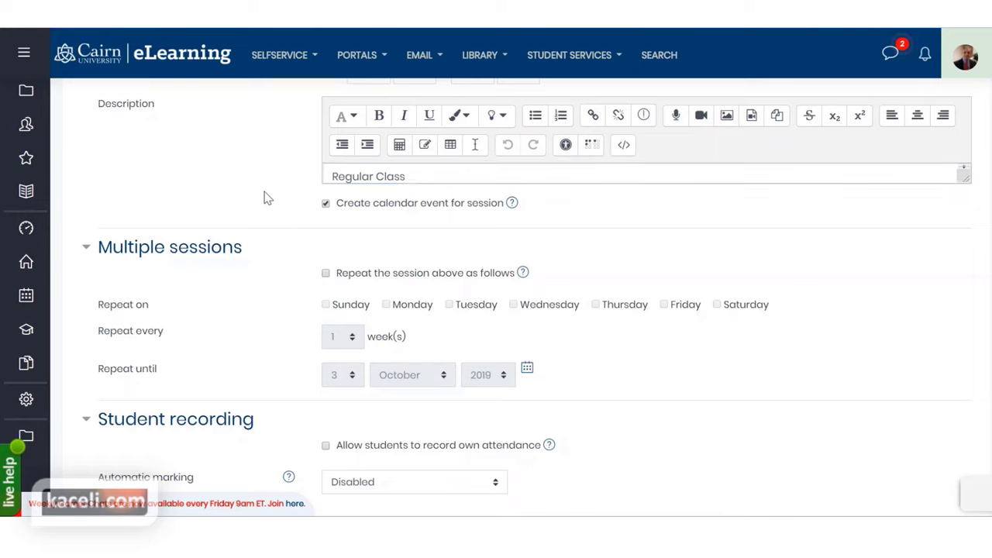
Enable repeating of the session and have it recur on Monday, Wednesday and Friday
scroll(268, 190, up, 2)
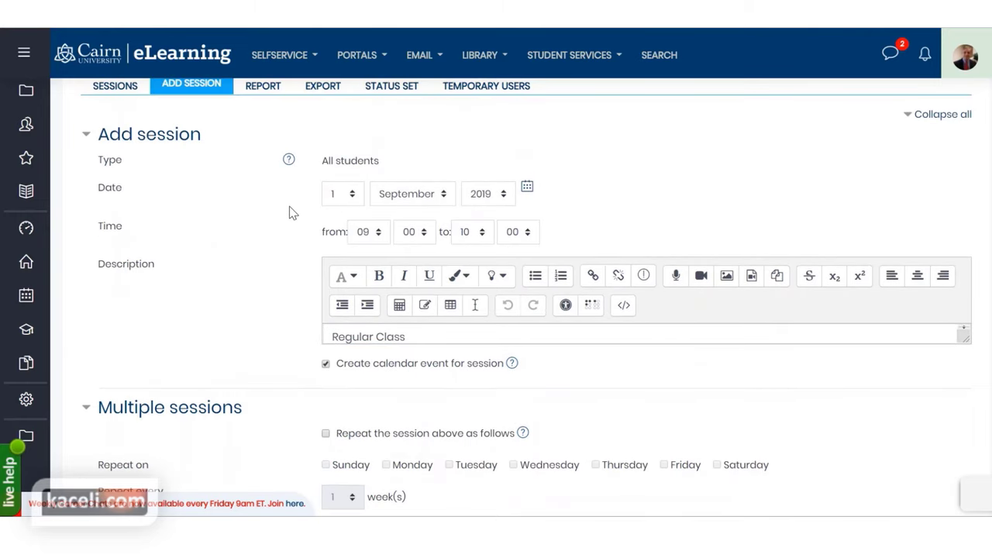
scroll(321, 230, down, 2)
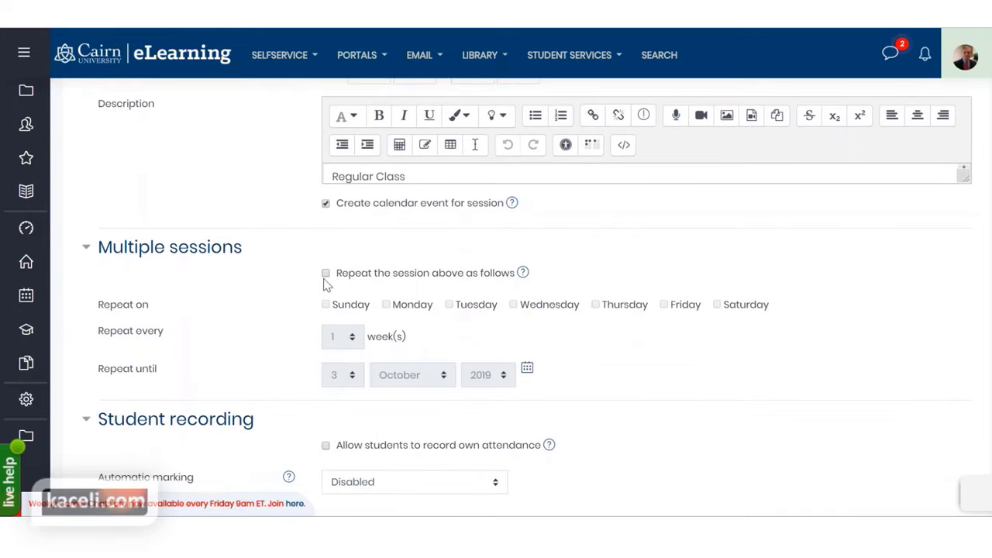
click(326, 274)
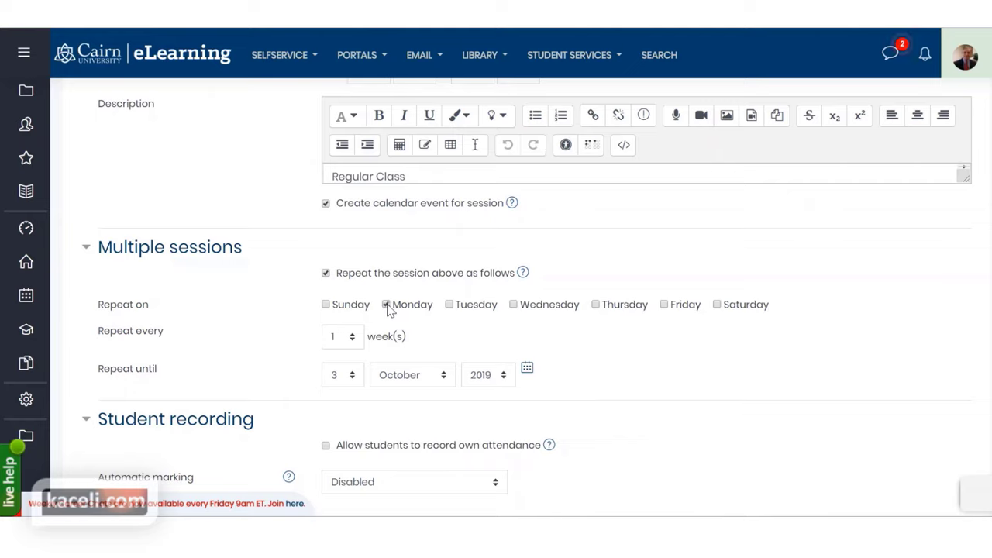
click(513, 305)
click(664, 305)
Set the weekly repetition to run until 12 December 2019 and add the sessions
click(352, 377)
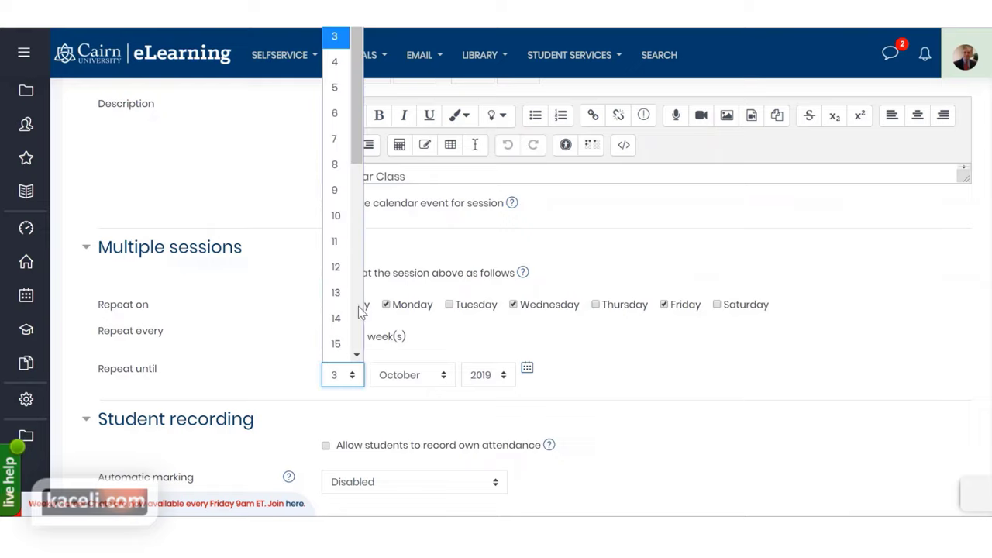
click(336, 267)
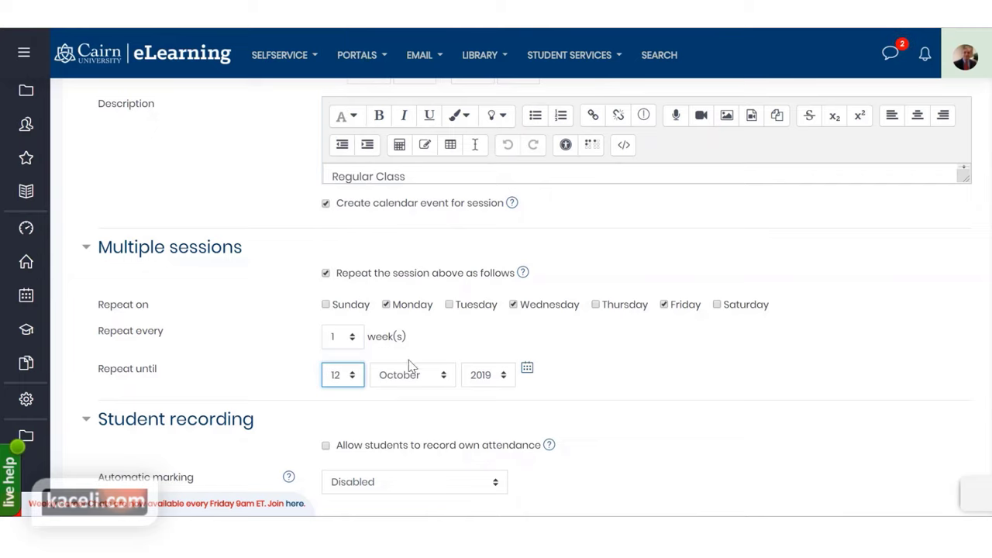
click(444, 380)
click(427, 348)
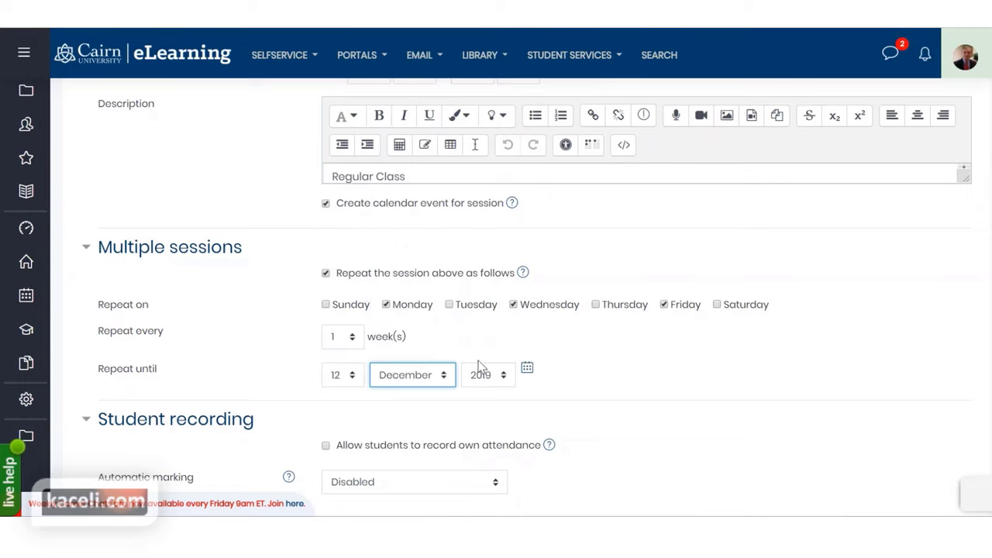
click(618, 381)
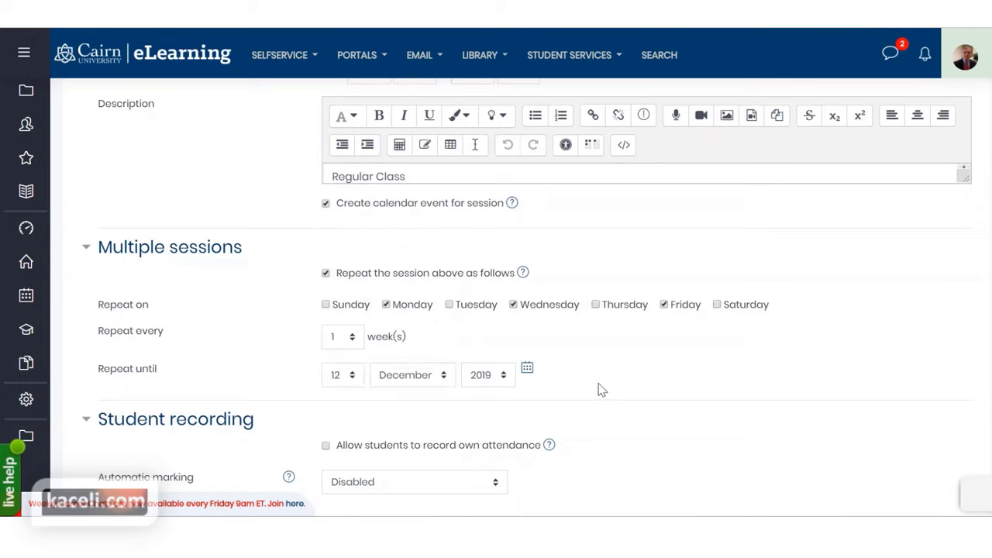
scroll(581, 401, down, 1)
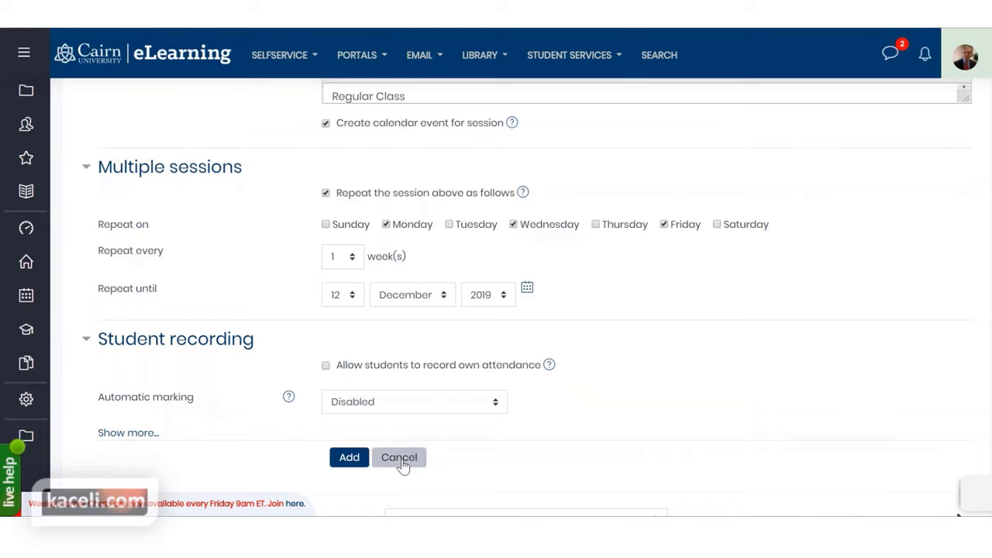
click(350, 464)
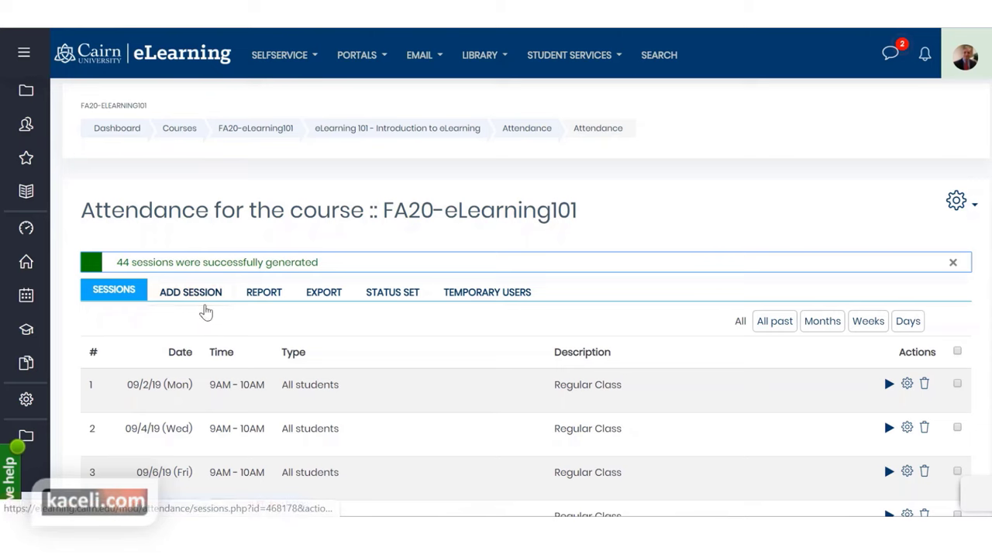
Review the dates, times and descriptions of the generated class sessions throughout the session list
scroll(204, 256, down, 1)
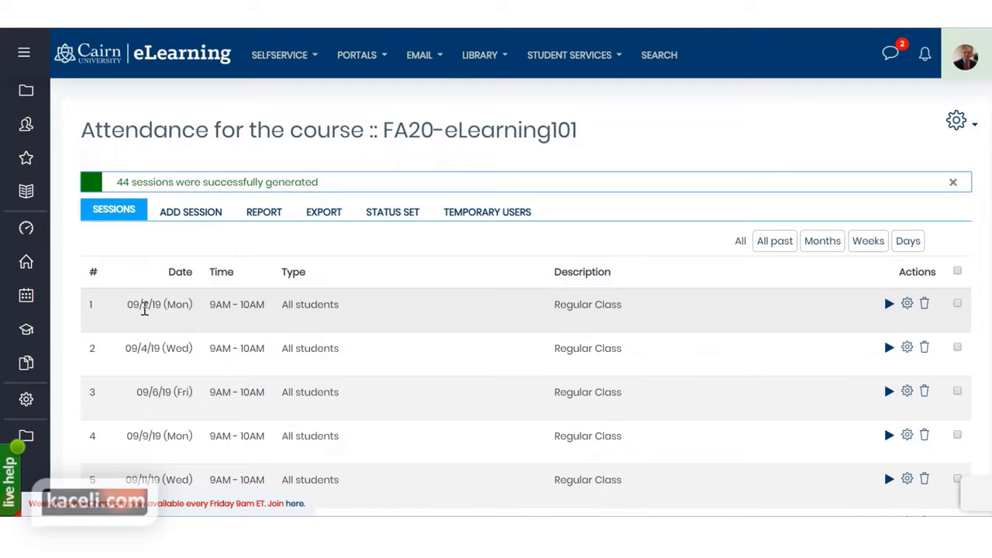
scroll(144, 309, down, 1)
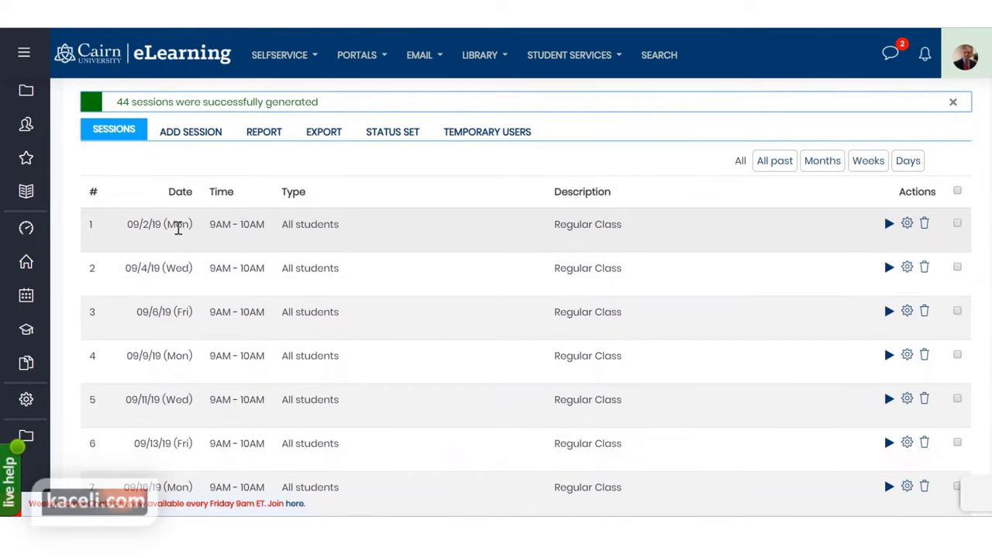
scroll(177, 316, down, 2)
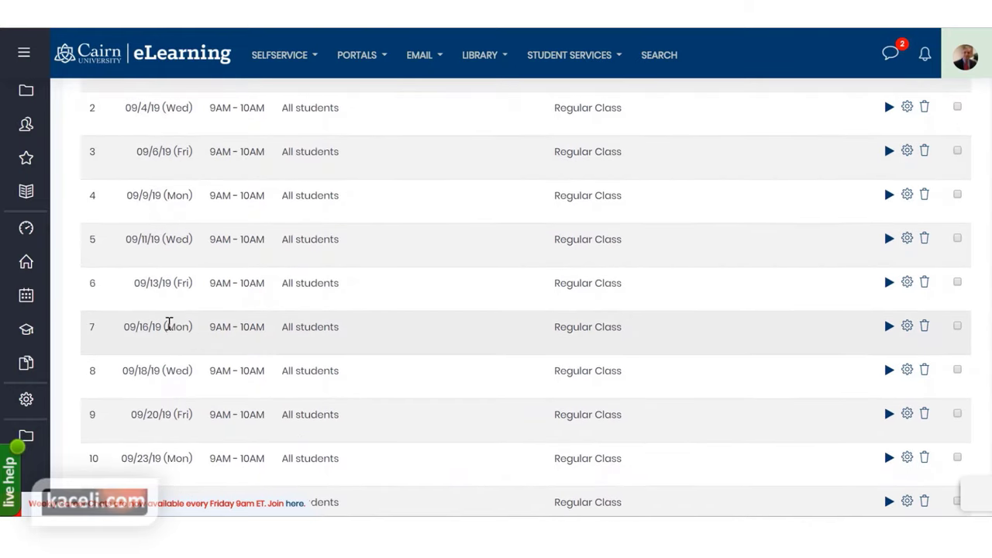
scroll(169, 325, down, 4)
scroll(165, 341, down, 2)
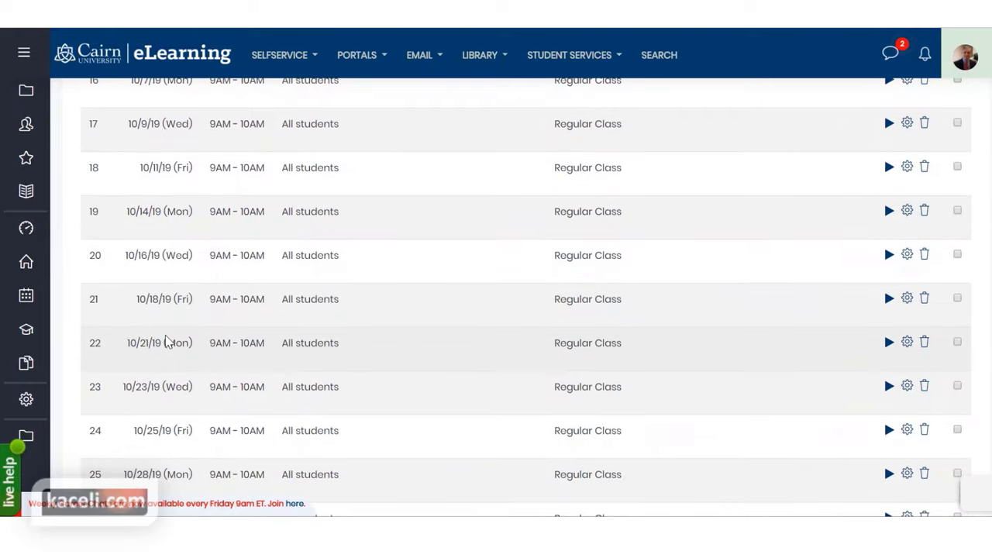
scroll(165, 341, up, 5)
scroll(165, 341, up, 3)
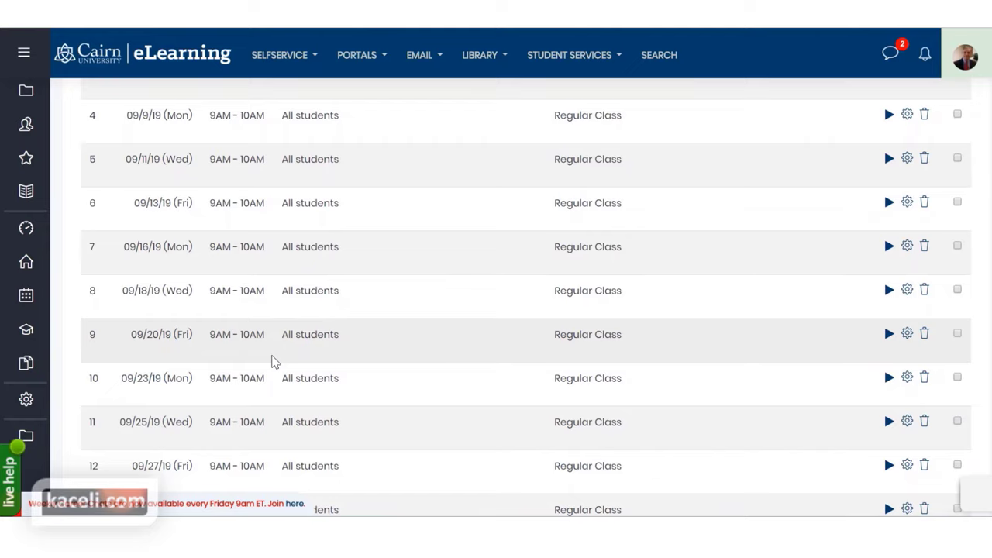
scroll(436, 427, down, 1)
scroll(434, 427, down, 7)
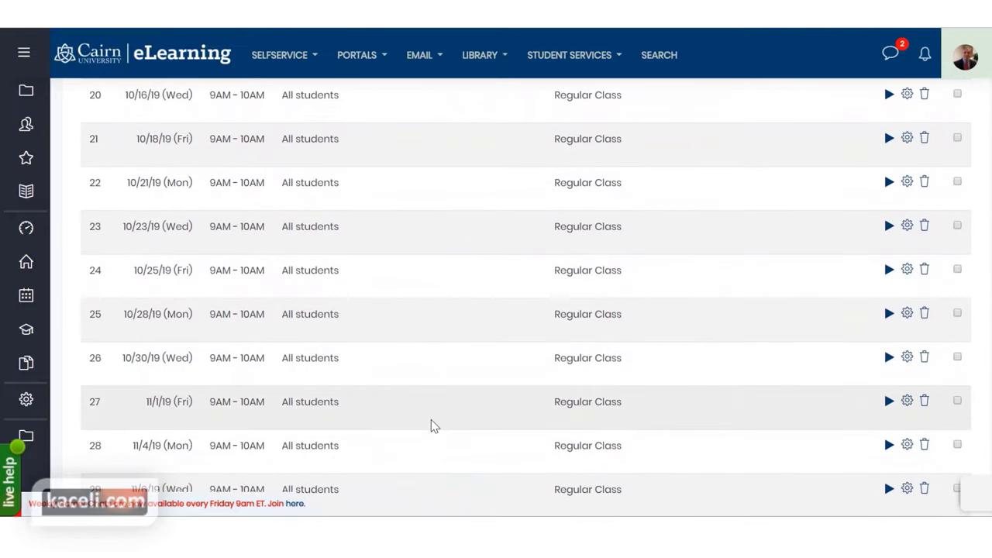
Delete the 11/25/19 Monday session from the attendance session list and confirm the deletion
scroll(432, 426, down, 2)
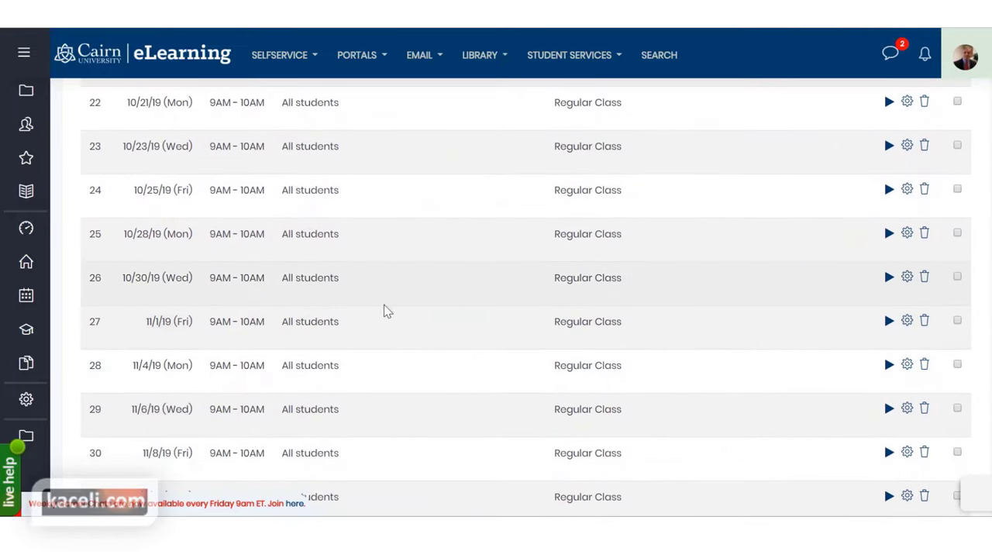
scroll(414, 389, down, 2)
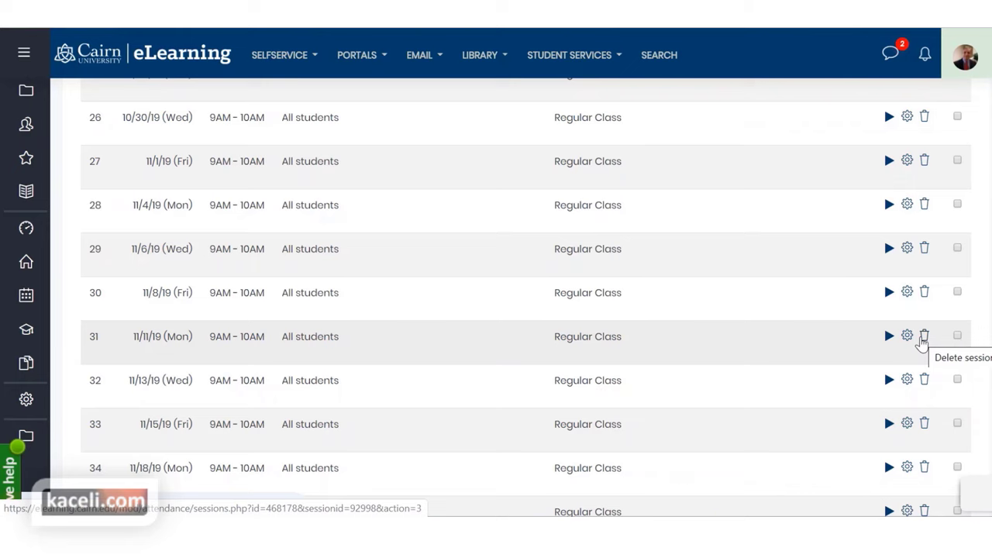
scroll(284, 427, down, 2)
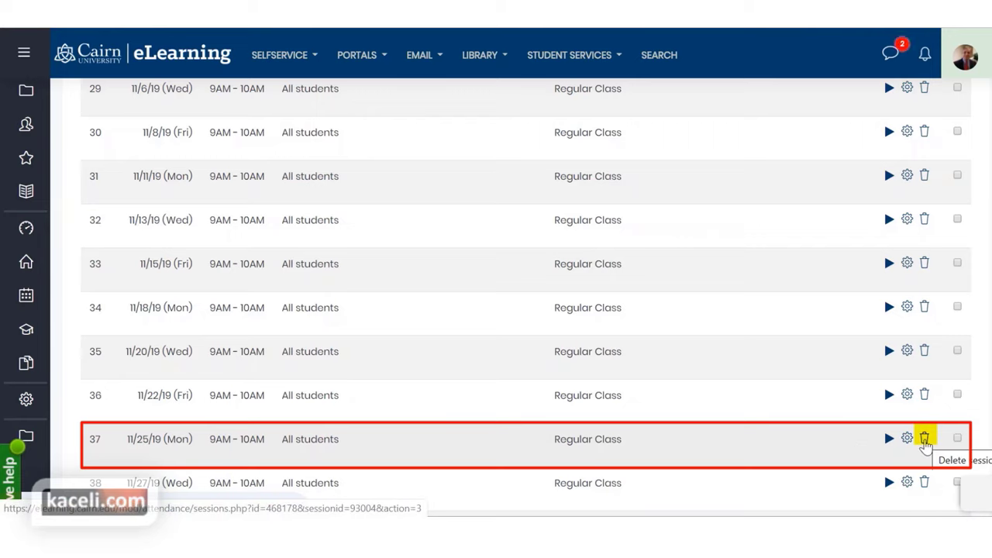
click(892, 438)
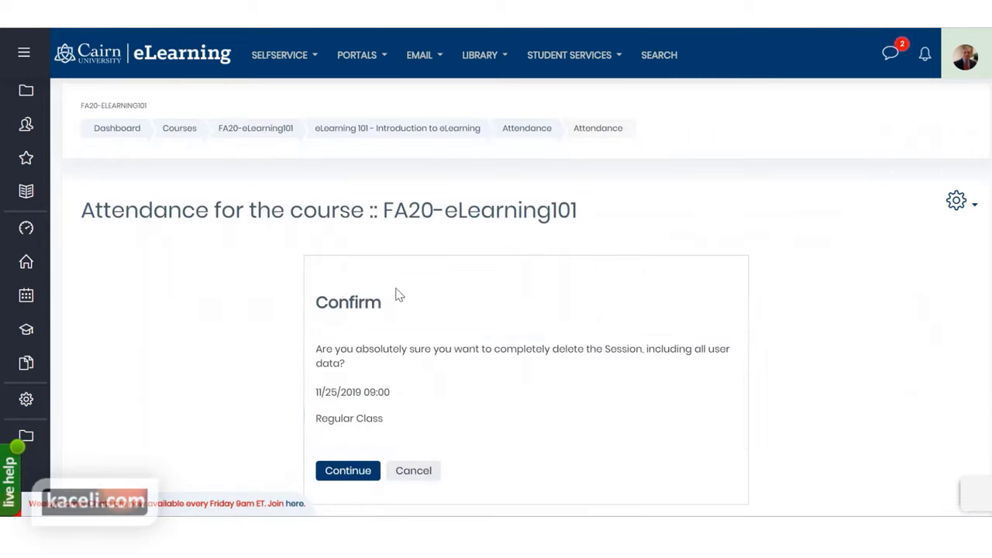
key(Return)
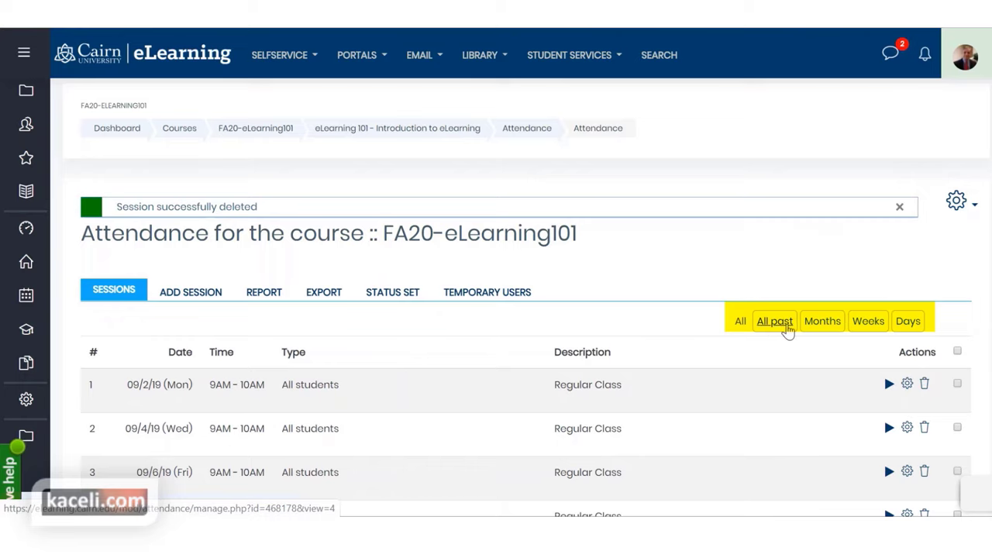
View the attendance sessions by month, and return to the list of all sessions
click(828, 325)
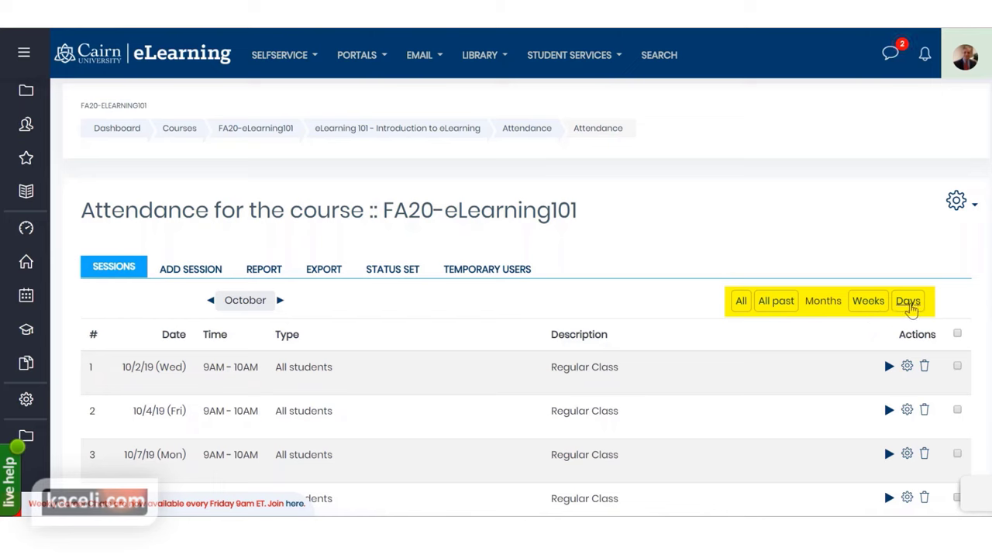
click(867, 311)
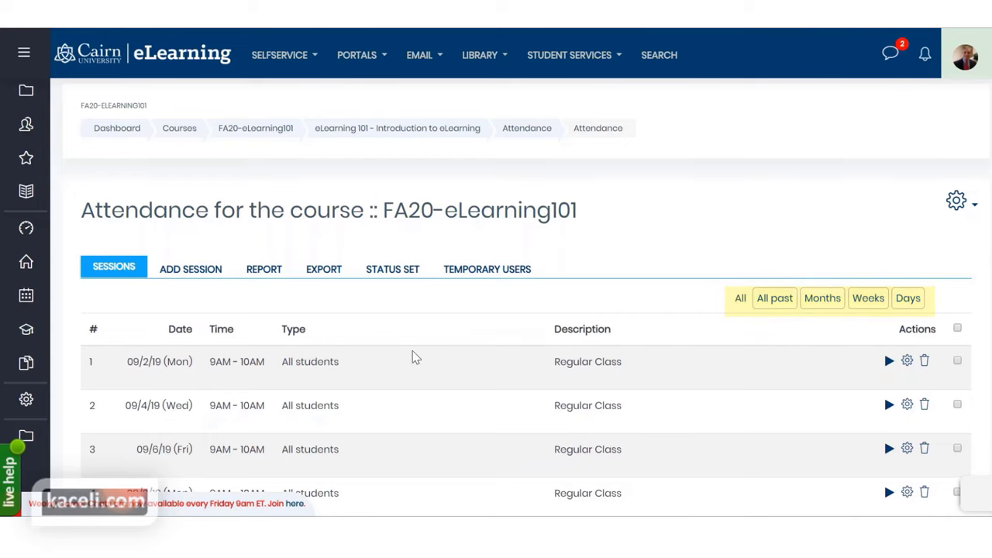
Examine the attendance status set, checking the available sets and each status's acronym, description and points
click(392, 268)
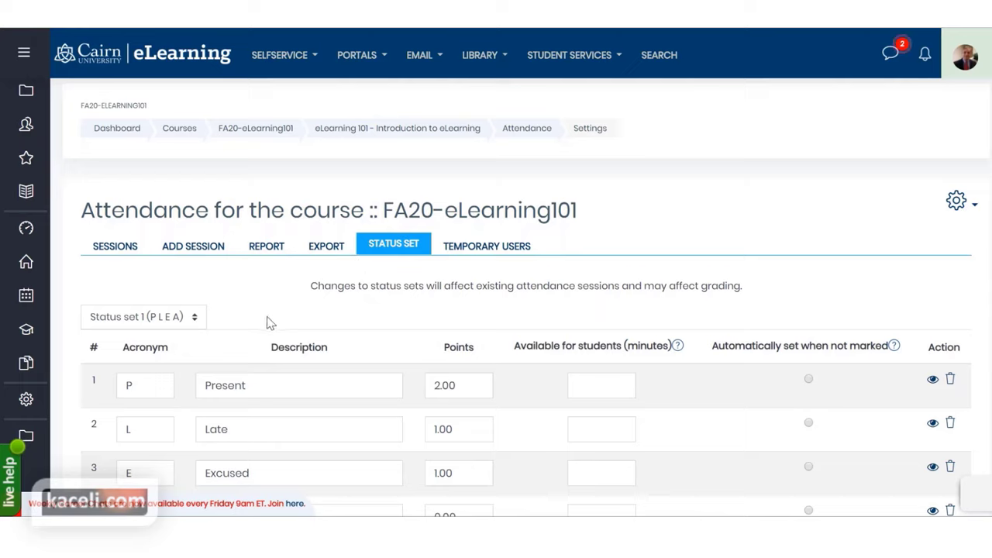
click(192, 324)
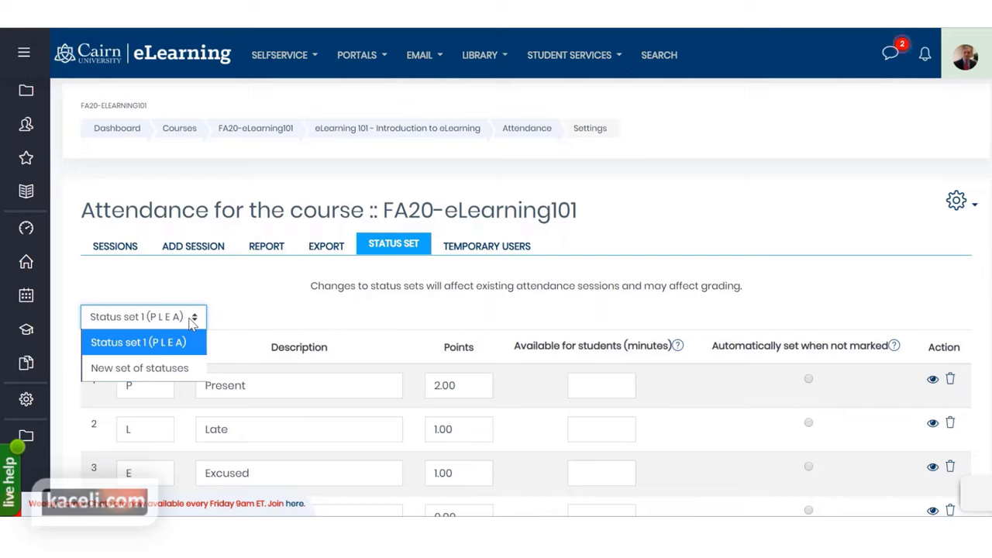
click(274, 310)
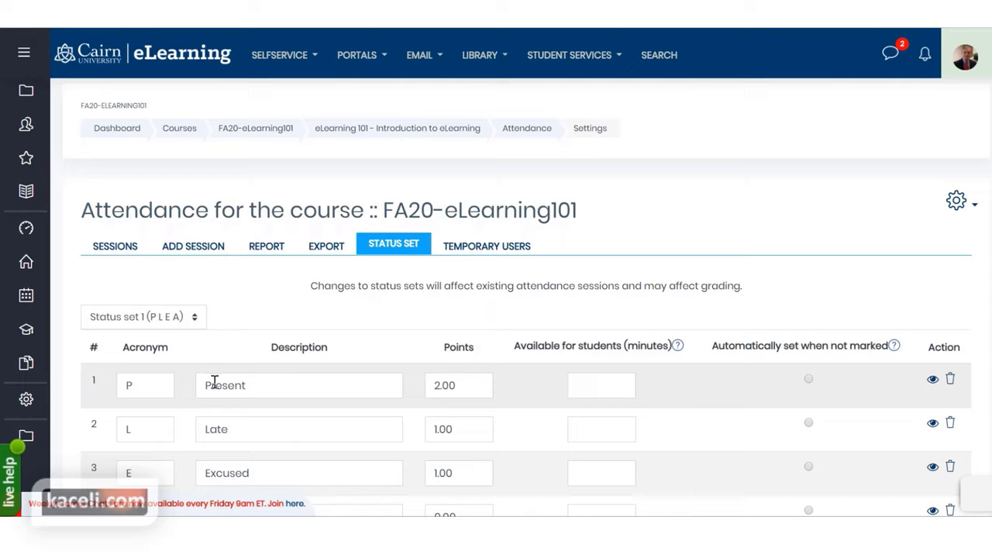
click(137, 386)
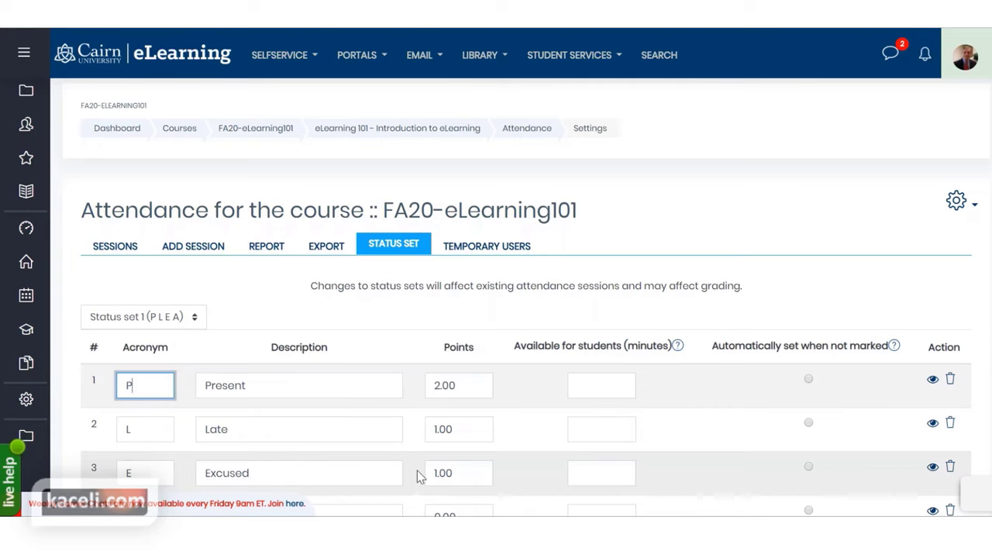
scroll(430, 457, down, 1)
scroll(279, 442, down, 1)
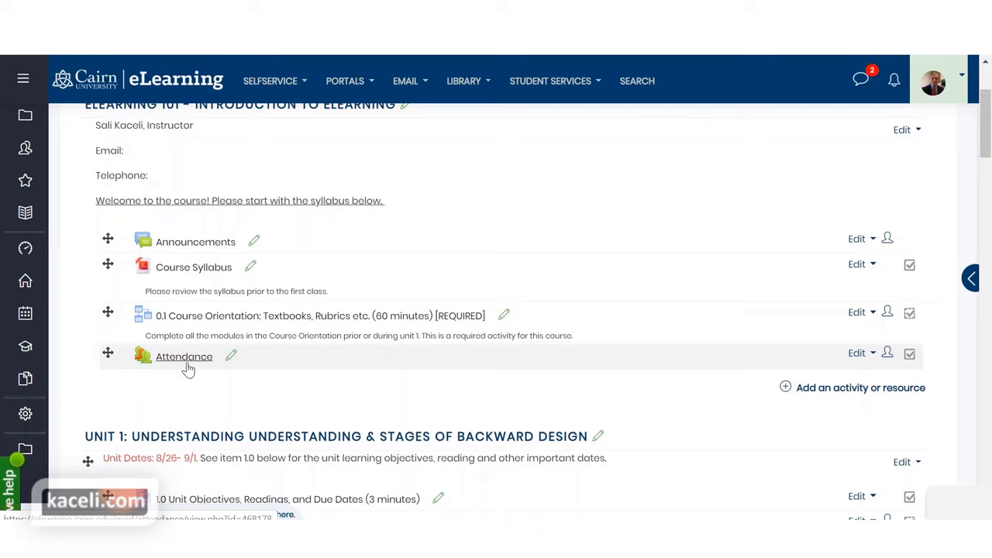
Open the Attendance activity from the course page and start taking attendance for the 10/4/19 Friday session
scroll(229, 248, up, 2)
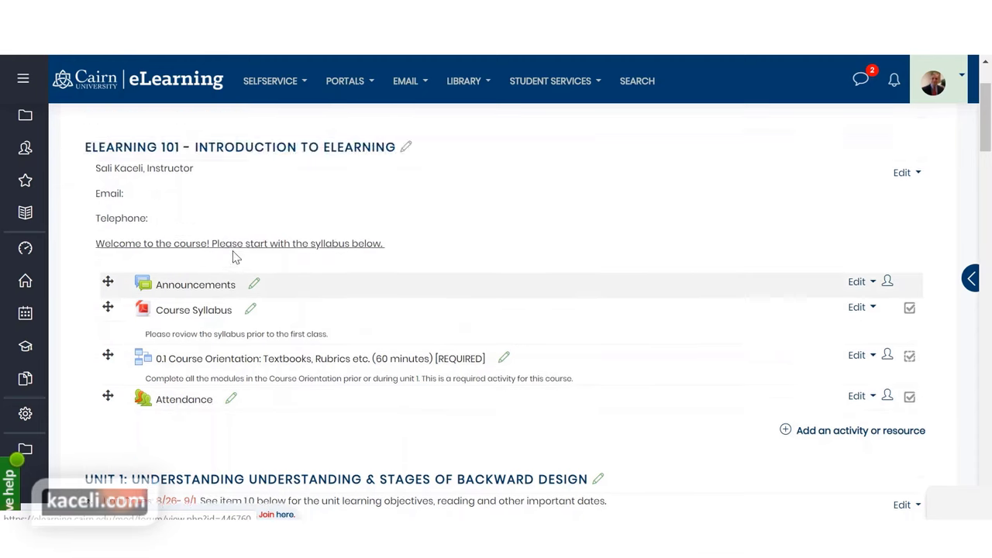
scroll(251, 338, down, 2)
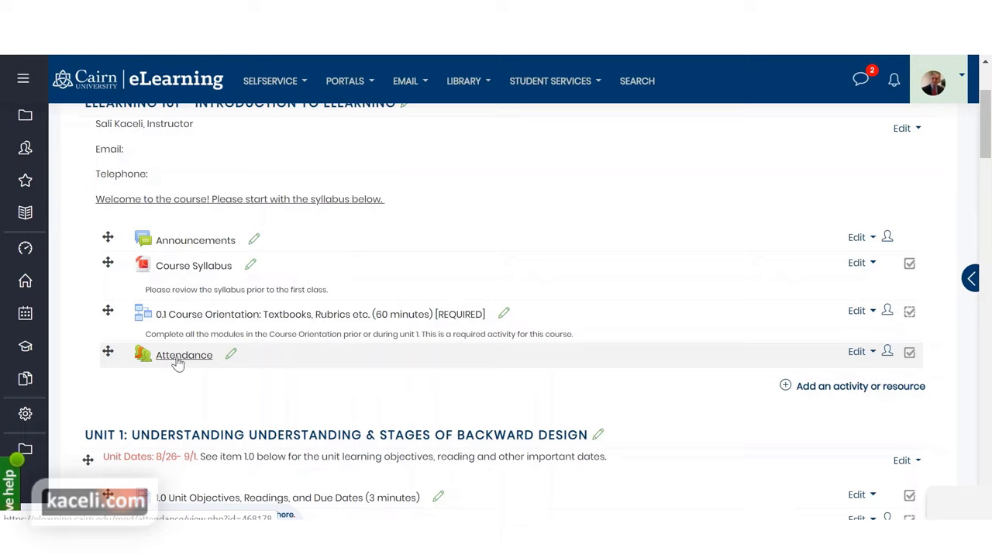
click(178, 358)
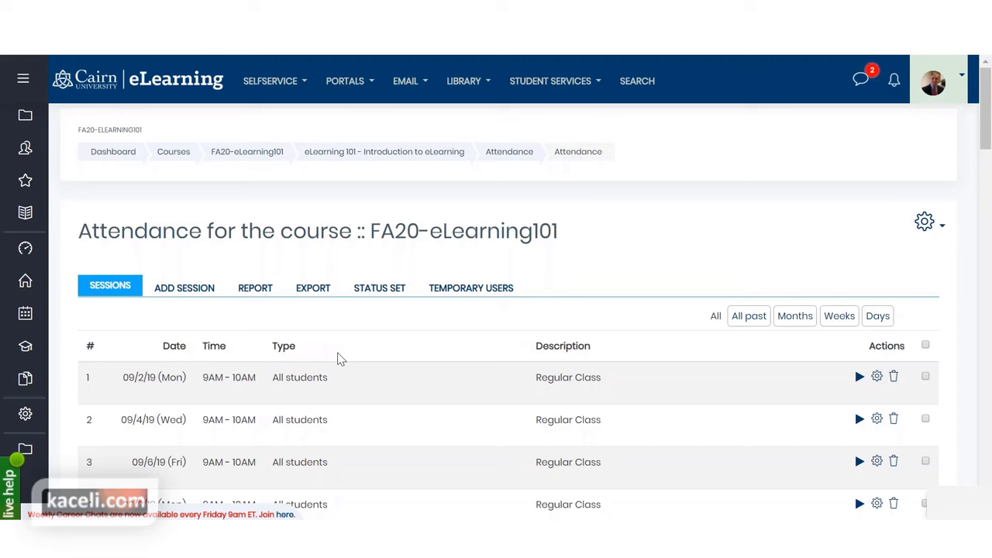
scroll(365, 361, down, 3)
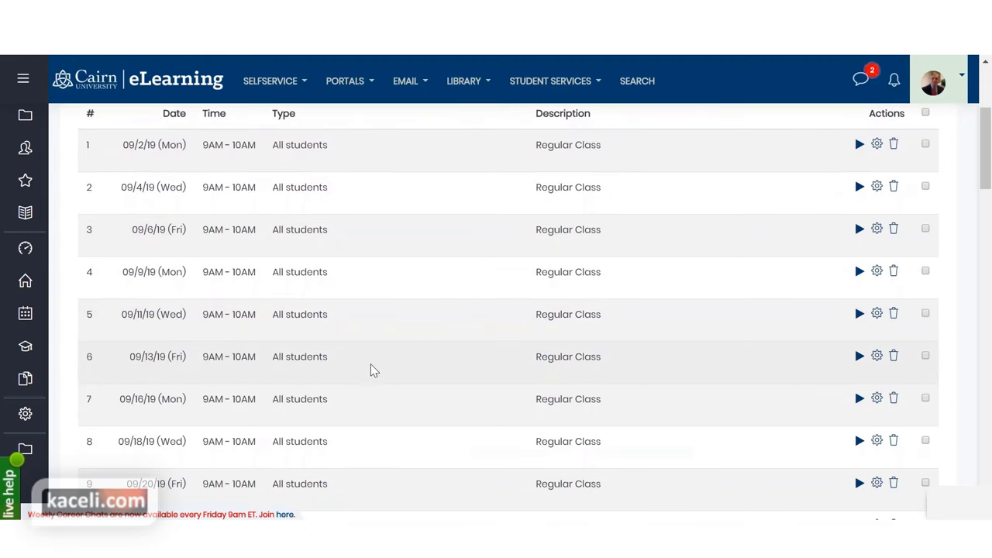
scroll(370, 370, down, 3)
scroll(153, 332, down, 2)
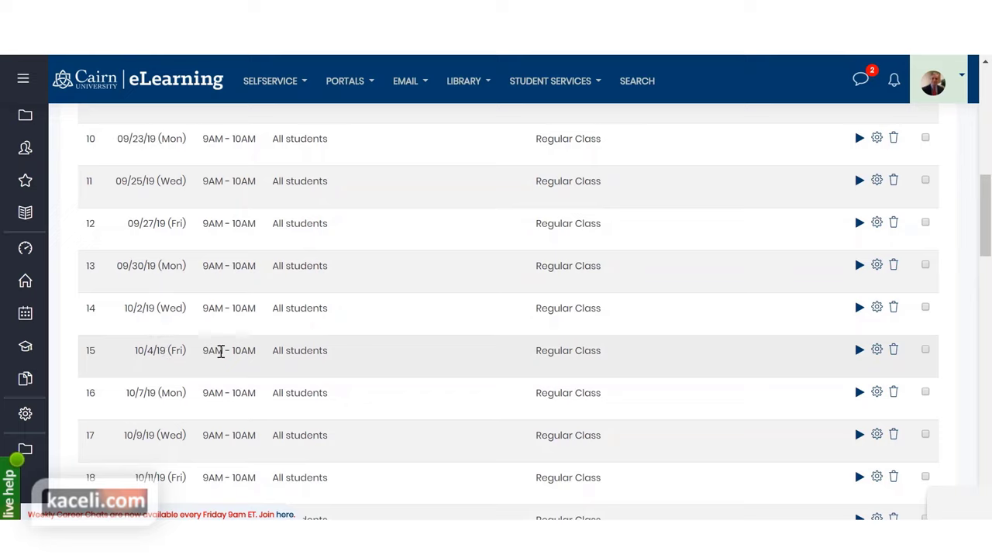
click(859, 351)
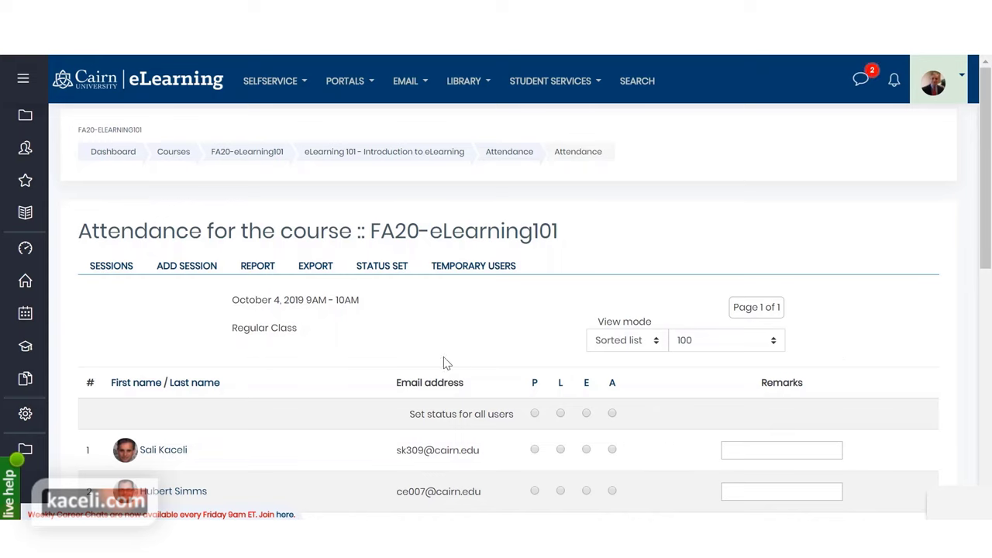
Mark all listed users as present (P) for the October 4 session
scroll(395, 365, down, 1)
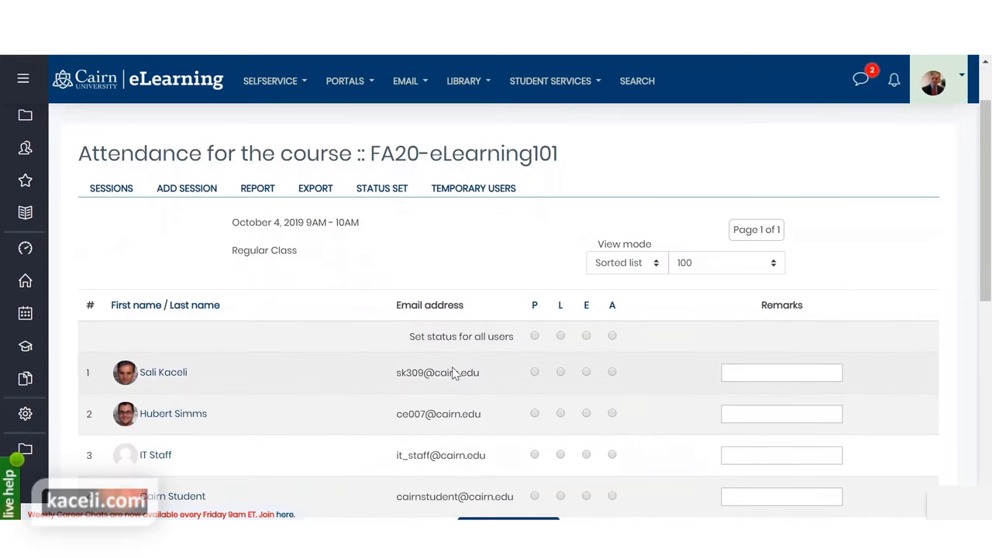
scroll(464, 360, down, 1)
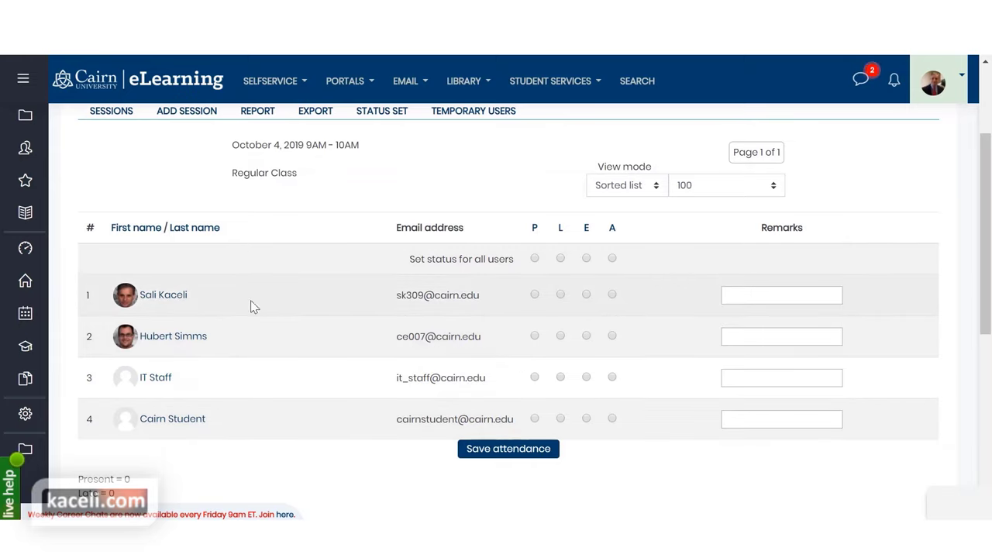
click(534, 228)
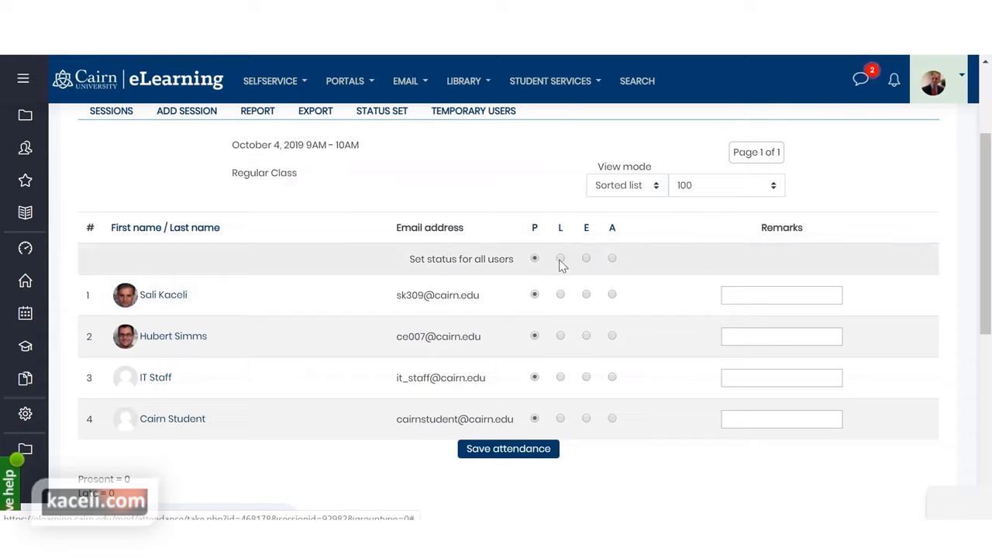
Mark the second student as excused (E) with the remark "See email from 10/1" and save the attendance
click(560, 337)
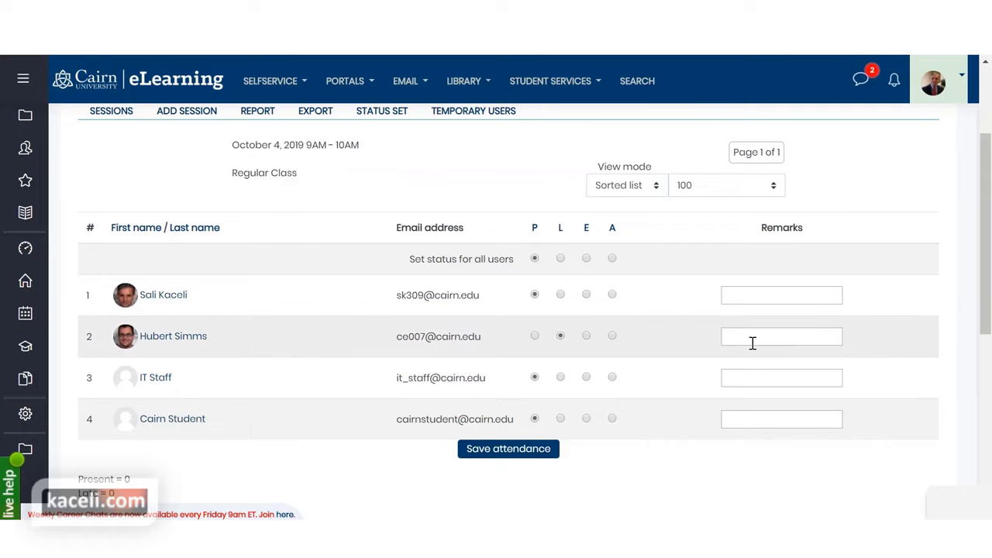
click(752, 342)
click(586, 338)
click(742, 339)
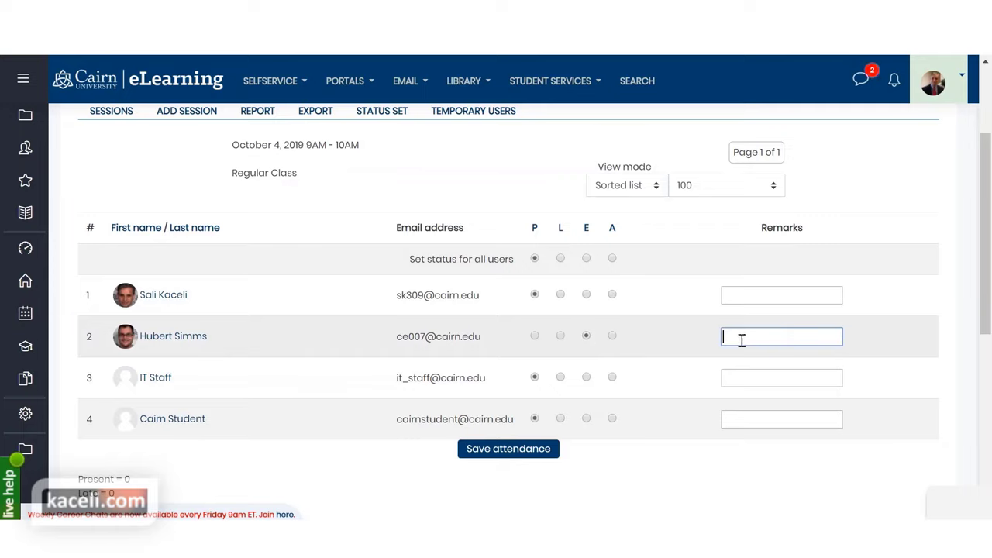
text(See email from 10/1)
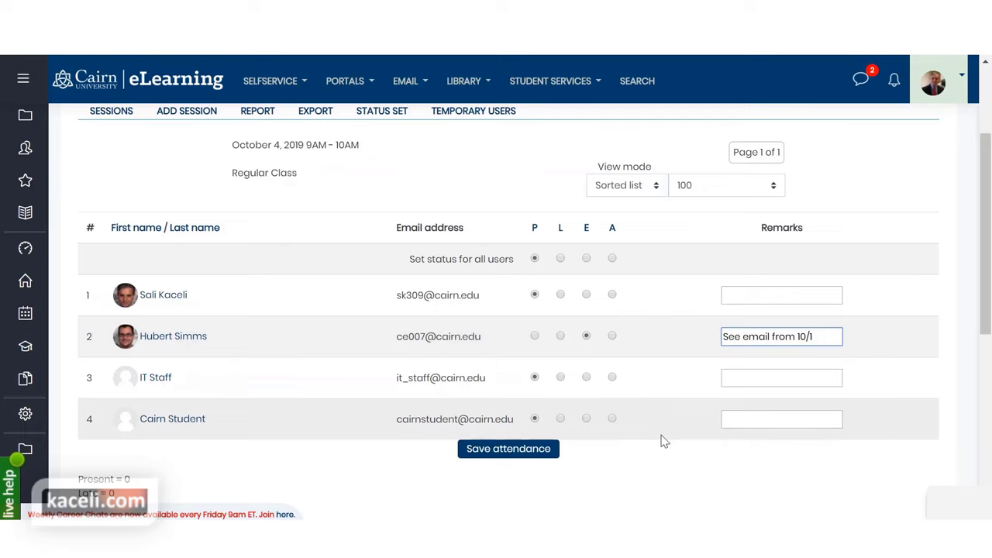
scroll(422, 431, down, 1)
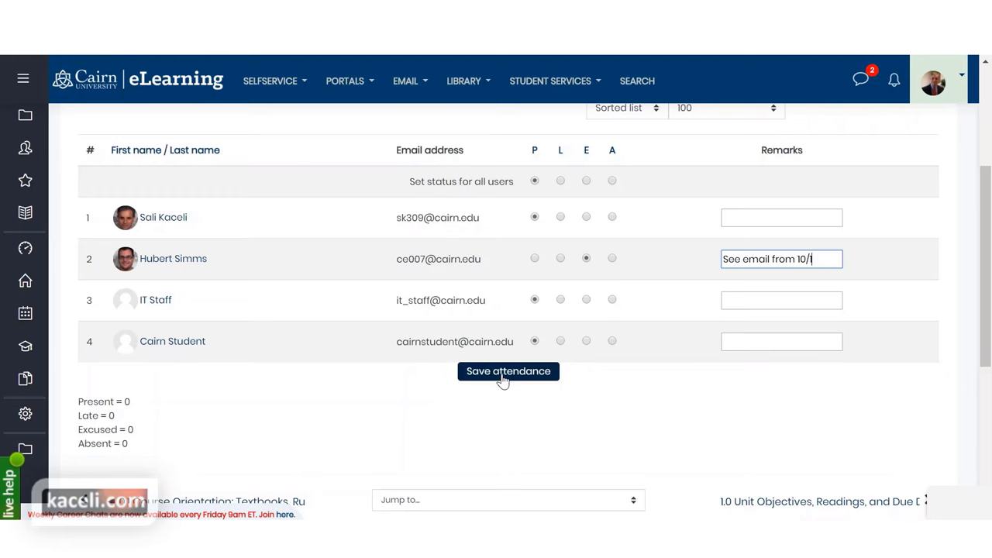
click(502, 372)
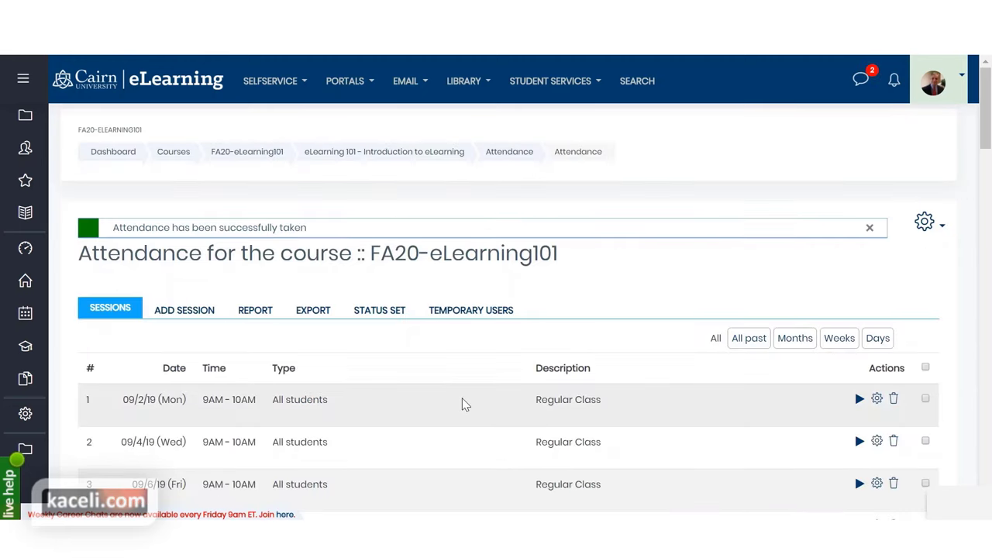
Locate the 10/4/19 session in the session list and reopen its attendance for changes
scroll(464, 403, down, 4)
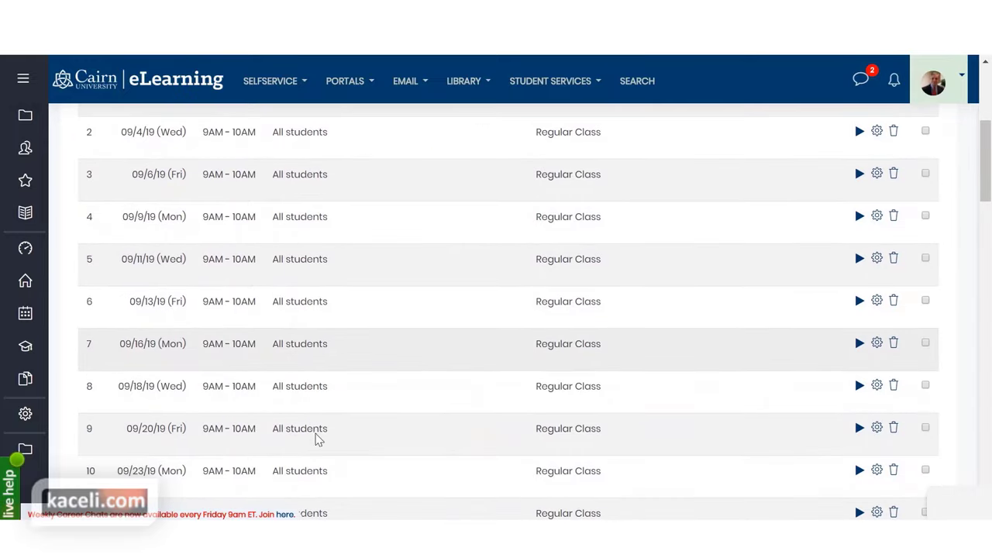
scroll(316, 438, down, 3)
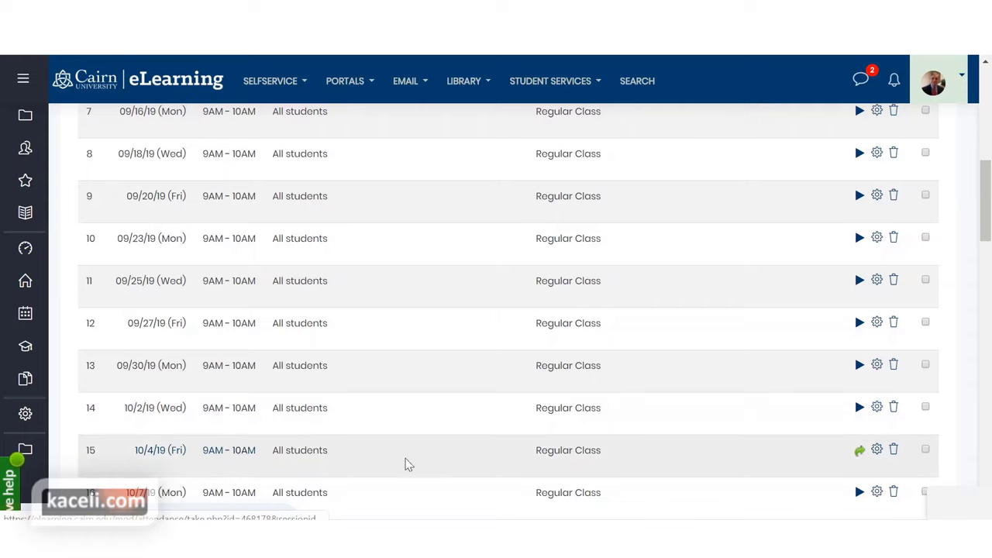
click(146, 457)
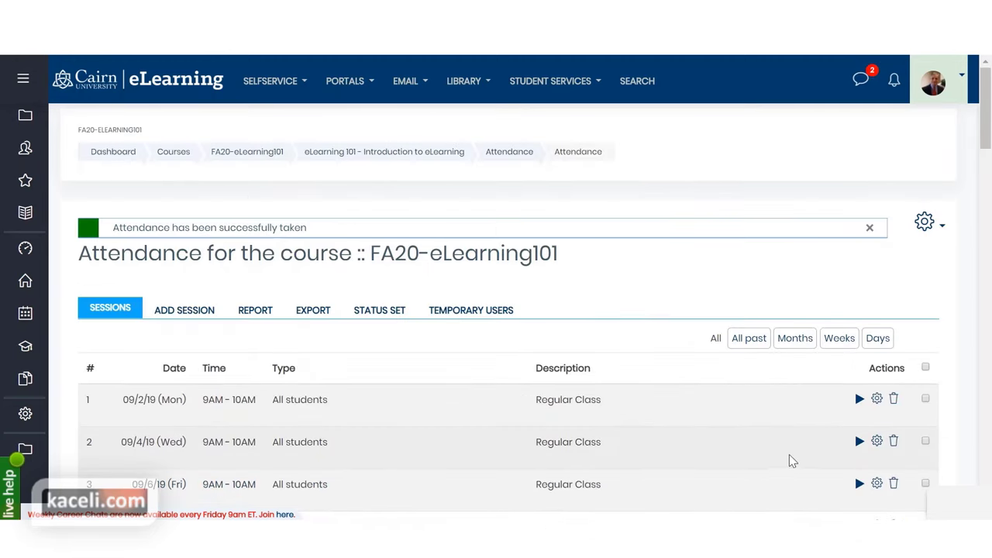
scroll(792, 461, down, 9)
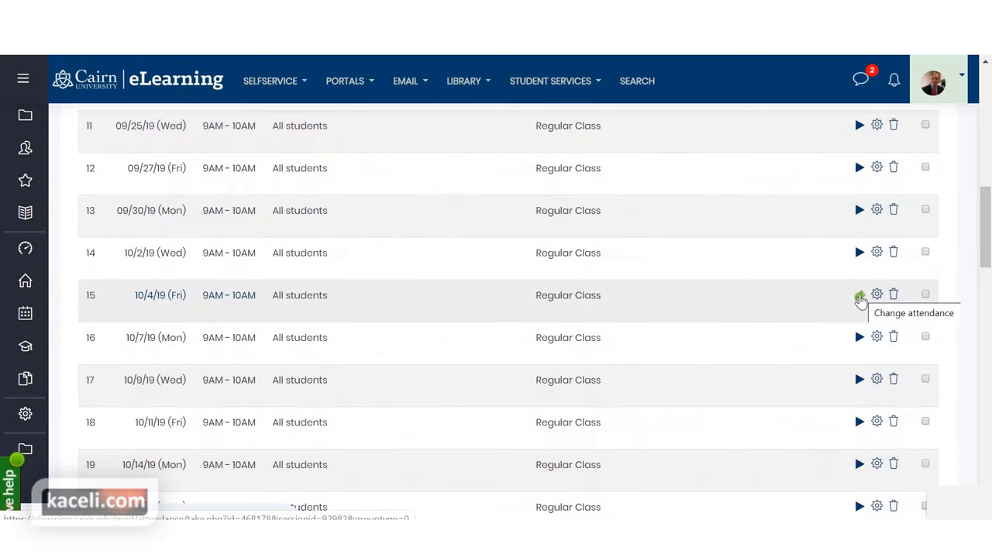
click(860, 297)
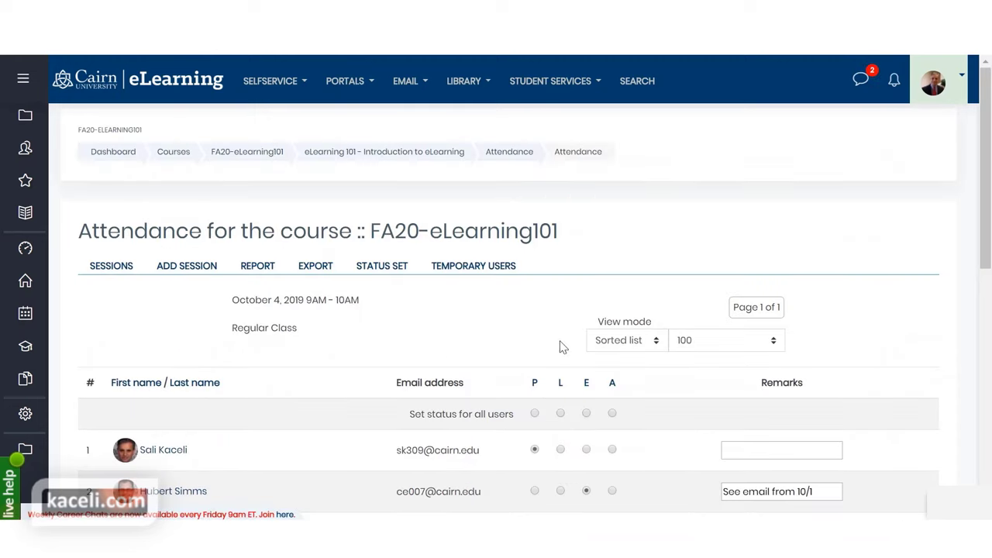
Set the second student's status to present (P) and save the October 4 attendance again
scroll(391, 414, down, 3)
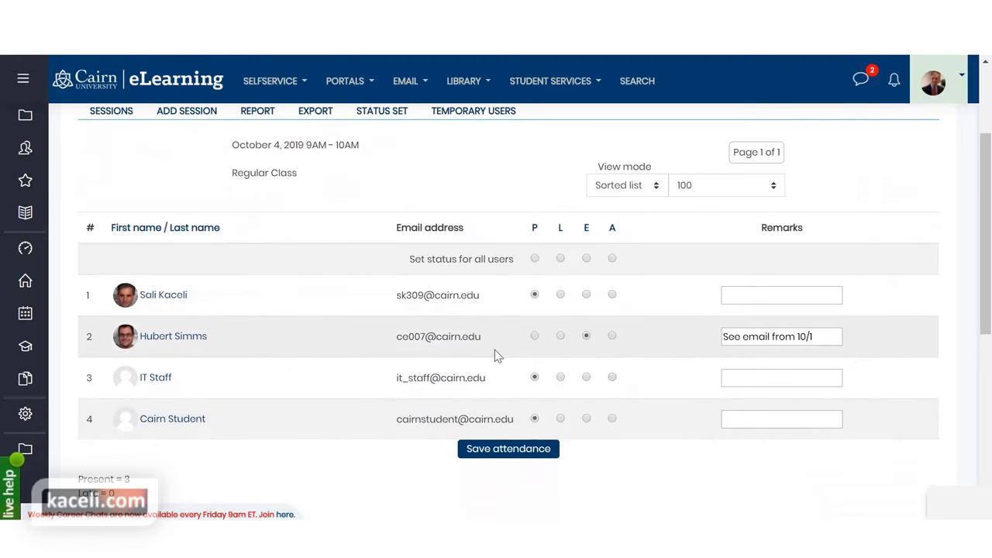
click(534, 377)
click(534, 336)
click(521, 461)
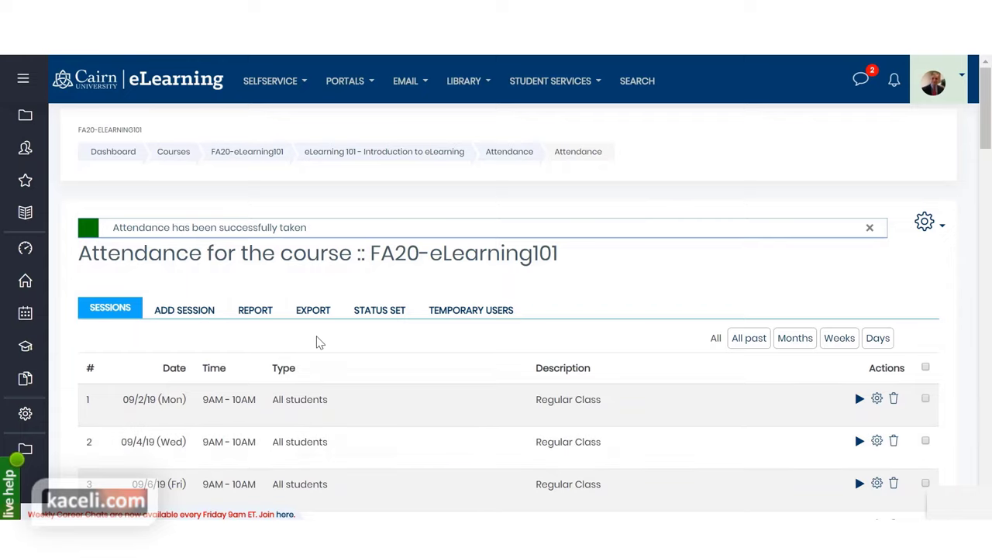
Open the attendance report and examine each user's status for the 10/4 session and the overall points and percentages
click(275, 314)
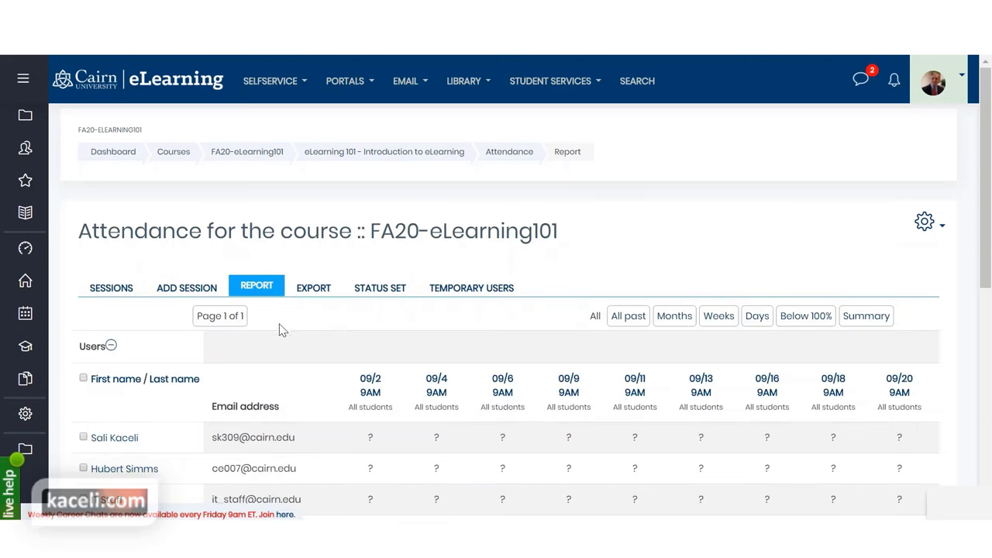
scroll(343, 416, down, 1)
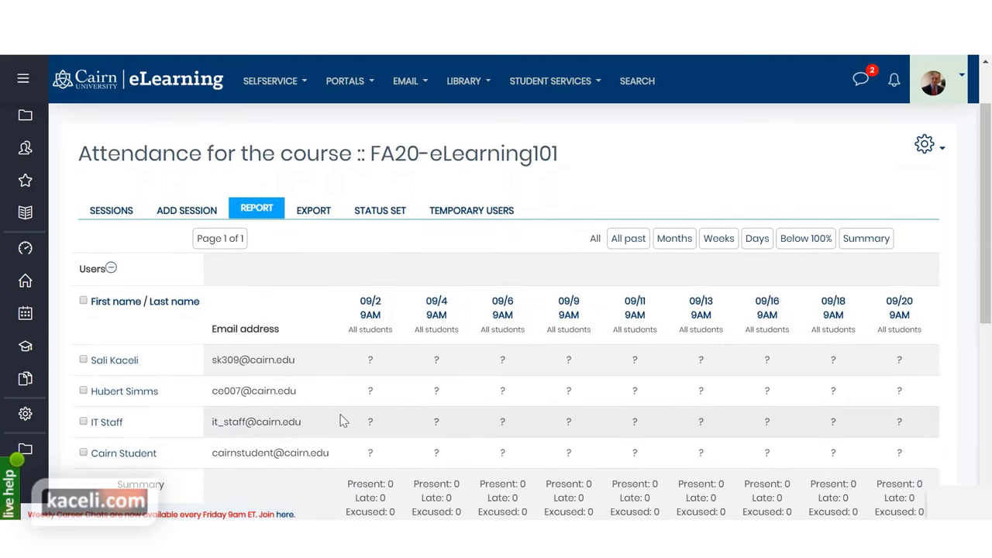
scroll(274, 398, down, 1)
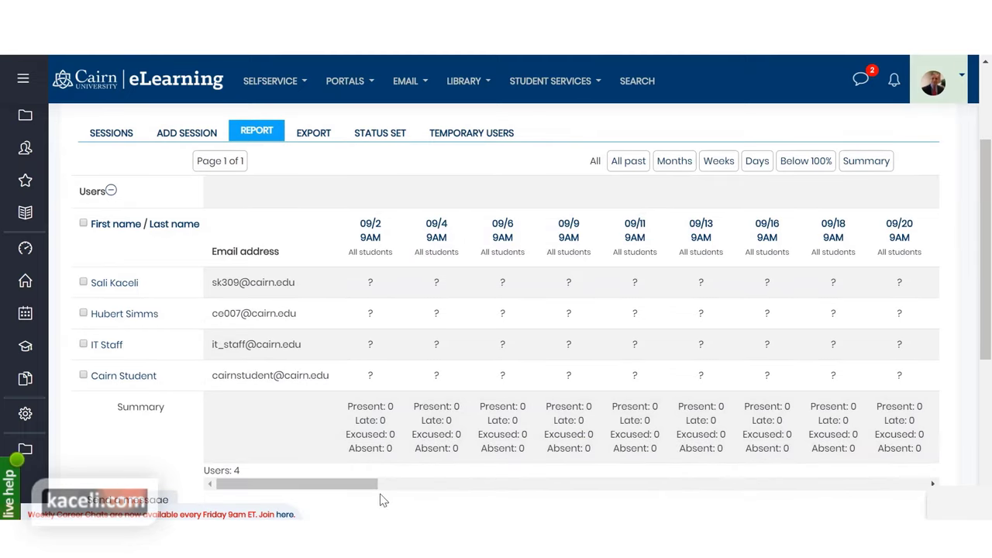
drag(375, 485, 526, 488)
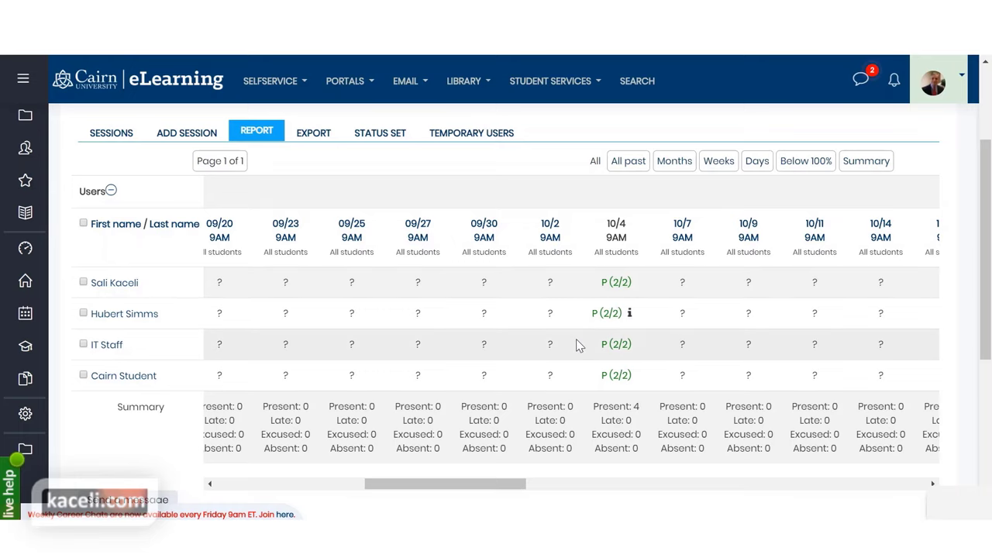
scroll(575, 339, right, 10)
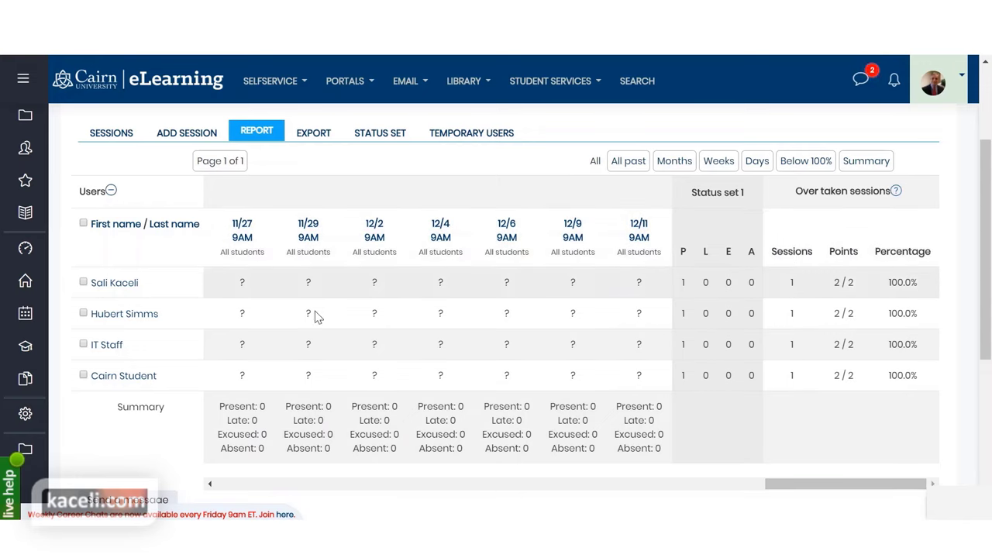
scroll(315, 315, up, 2)
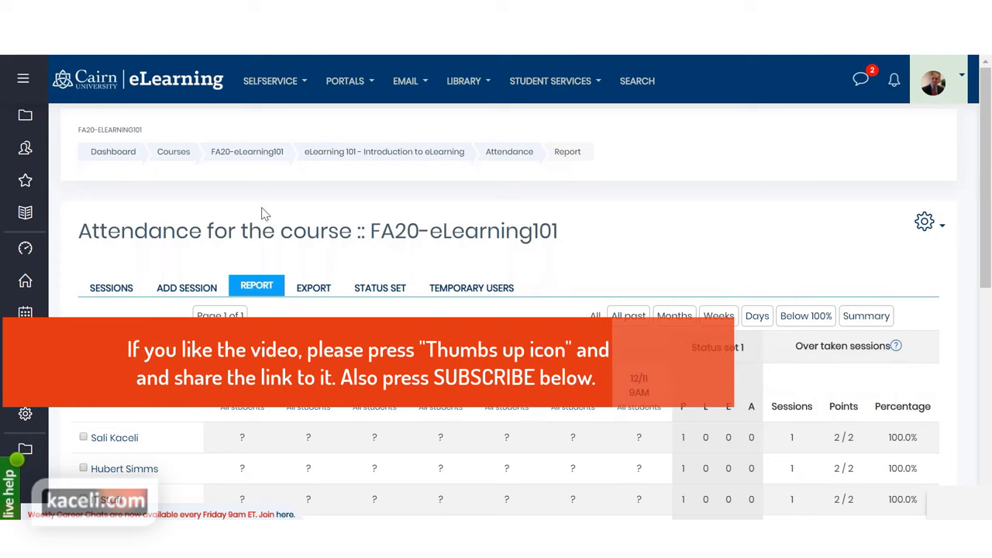
Return to the course page and add a new Zoom meeting activity to Unit 1
click(354, 153)
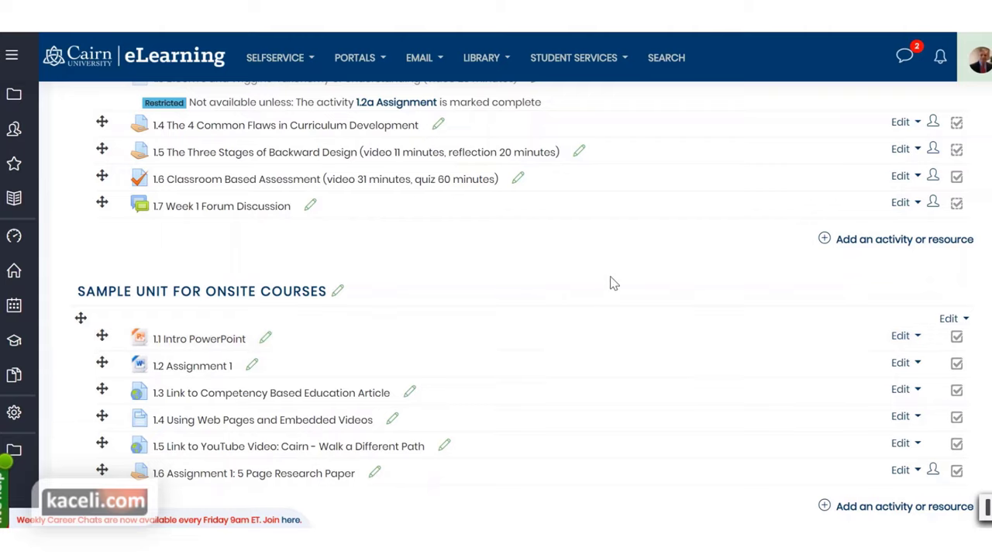
scroll(481, 281, up, 1)
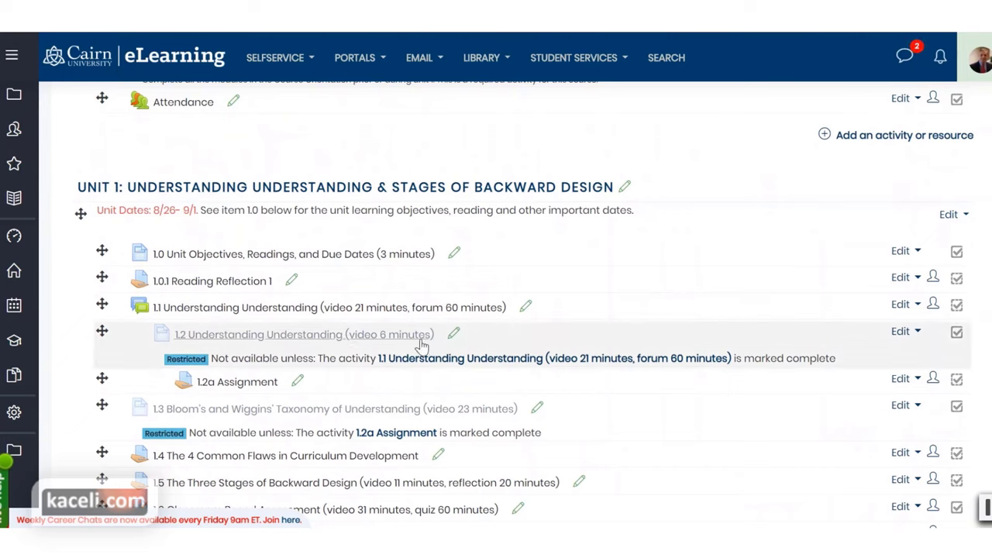
scroll(505, 336, down, 3)
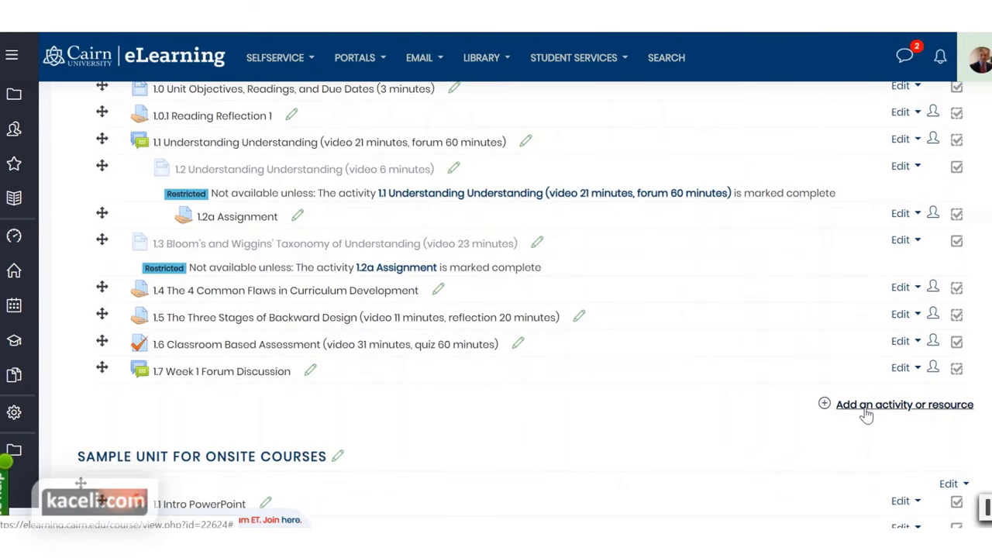
click(864, 414)
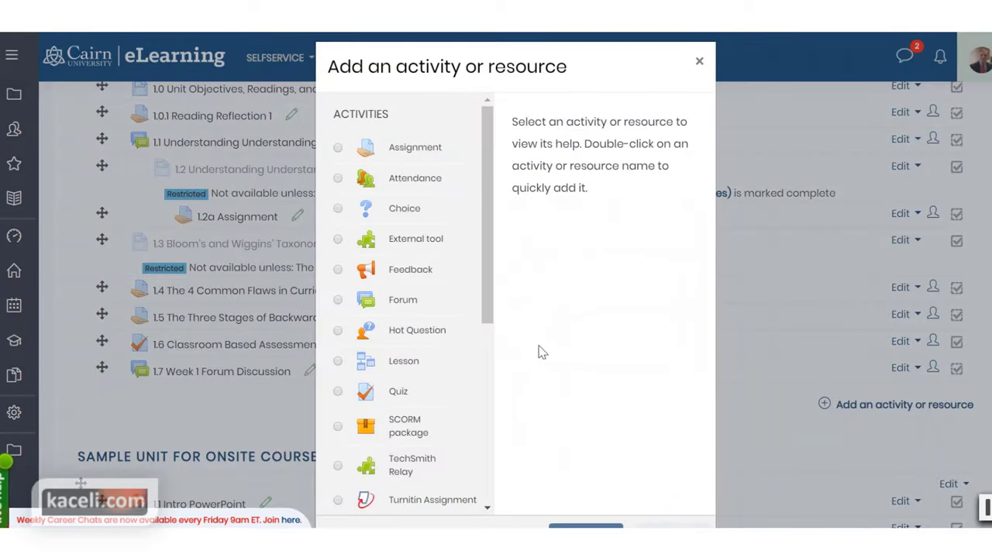
drag(488, 318, 487, 427)
click(426, 397)
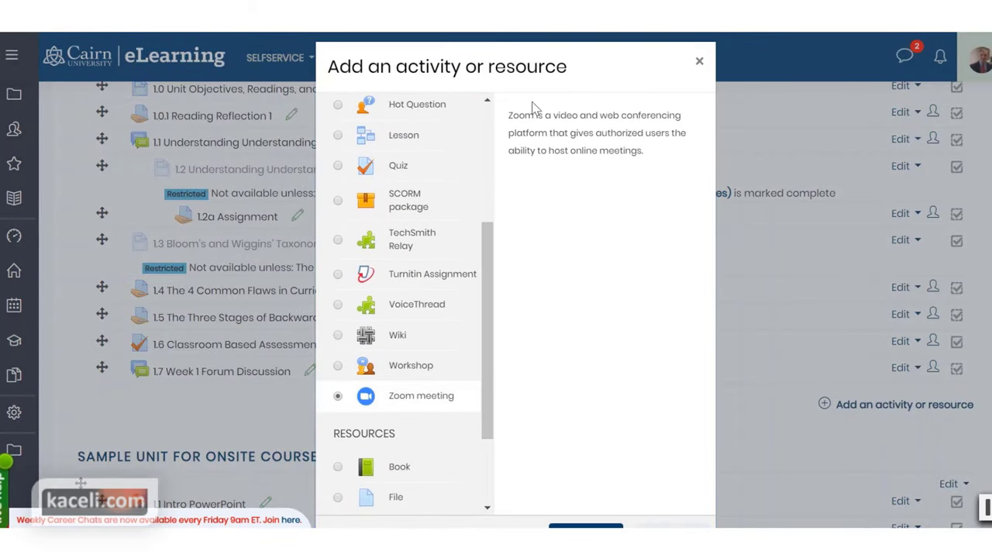
scroll(582, 71, down, 1)
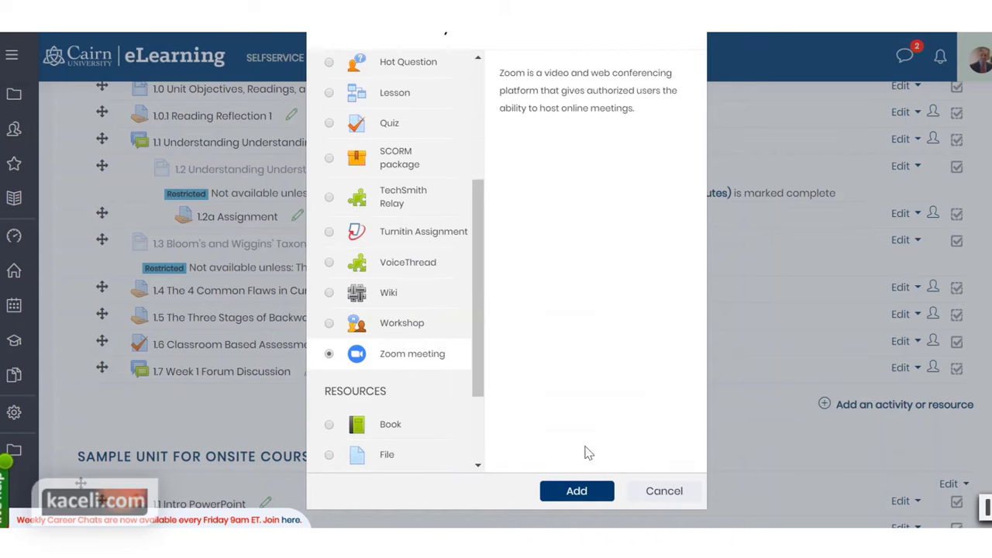
click(586, 491)
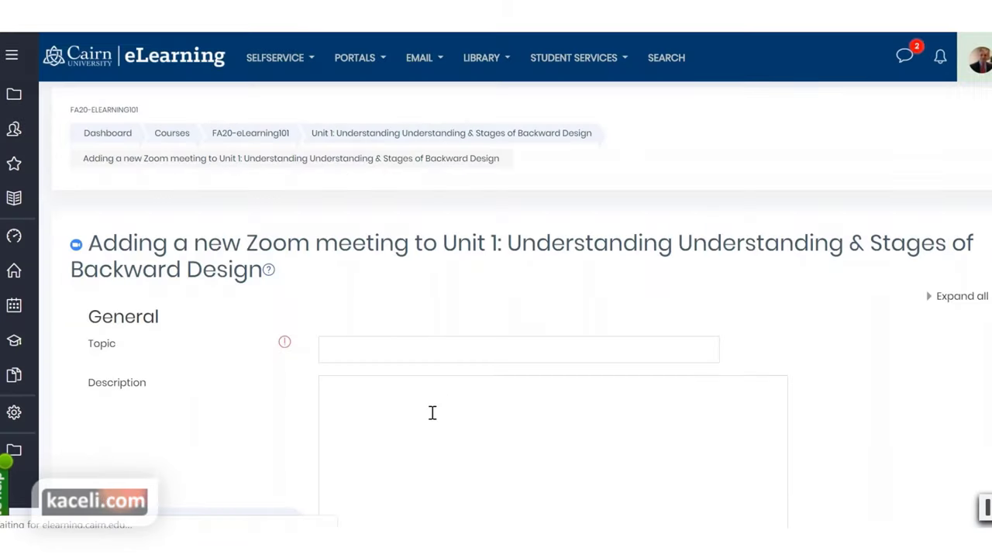
click(354, 345)
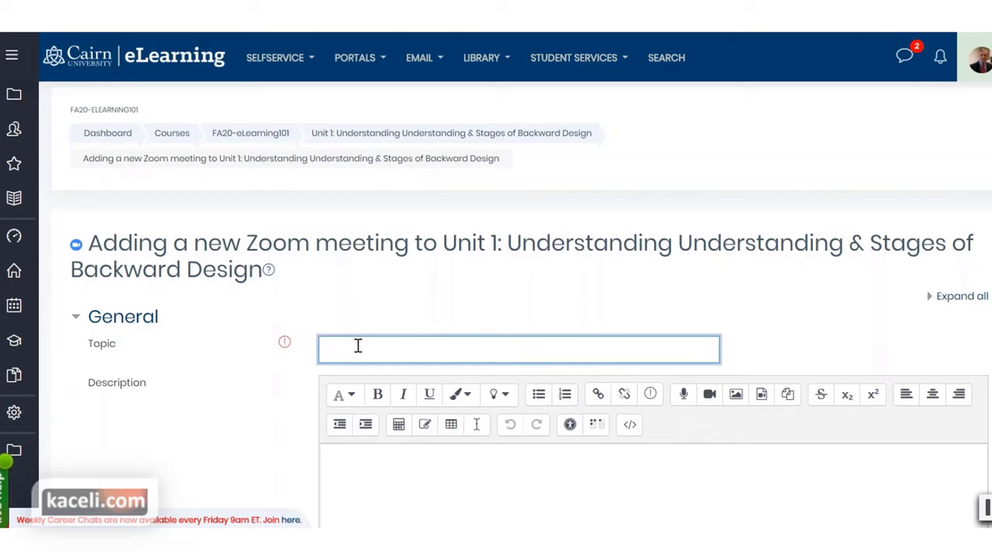
text(1.8 Live Web Conference 10/5/2019 8:00pm ET)
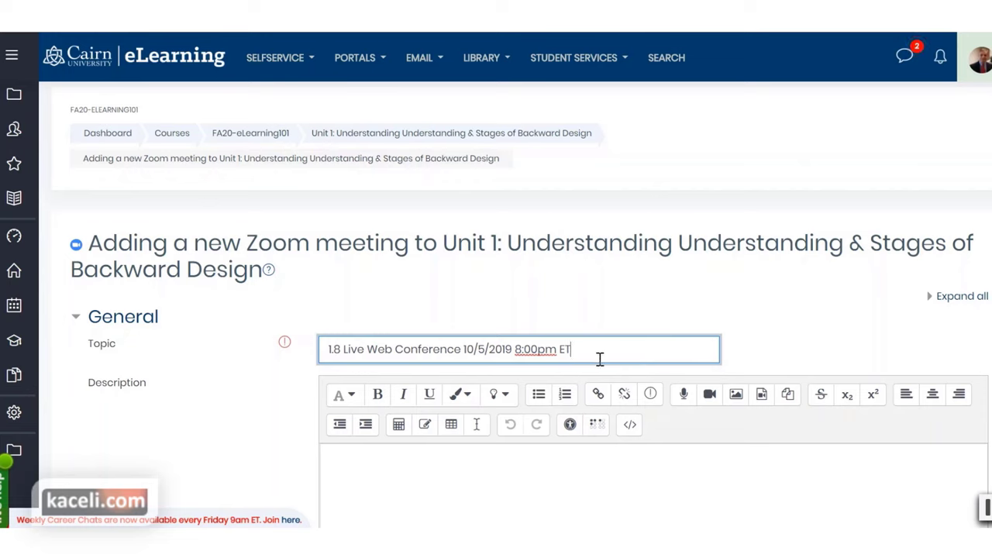
scroll(620, 441, down, 2)
scroll(552, 441, down, 1)
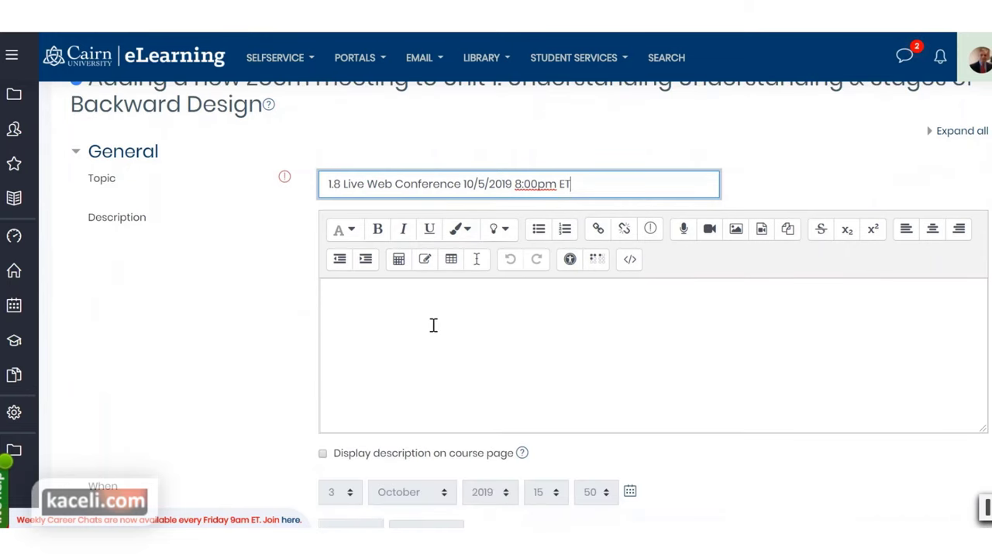
click(433, 325)
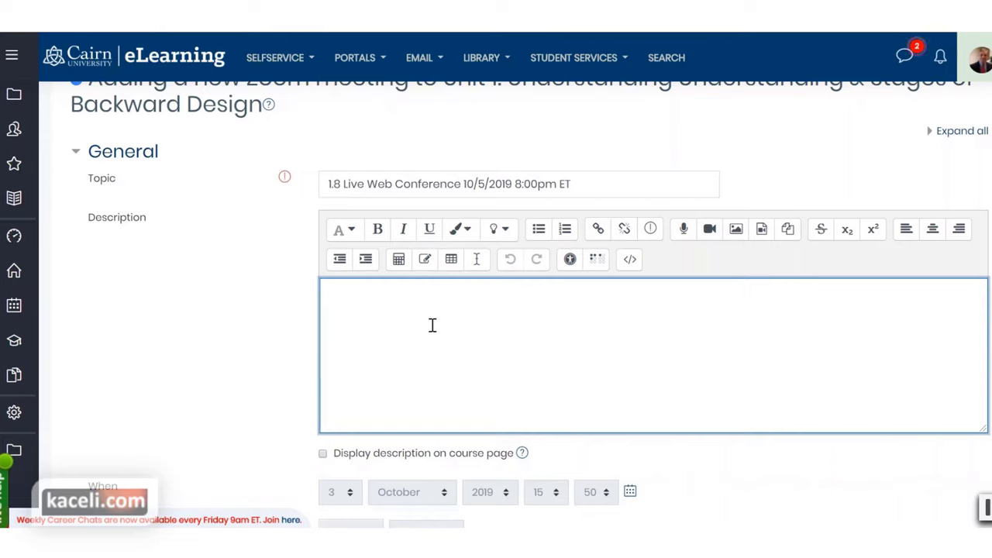
text(A webcam is required. Test the system from https://zoom.us/test)
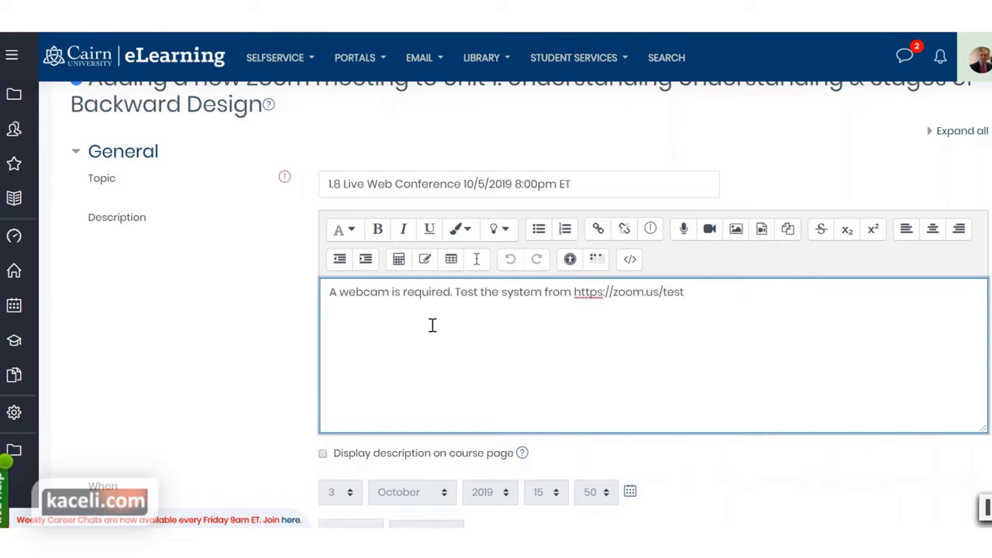
drag(688, 290, 571, 290)
key(ctrl+c)
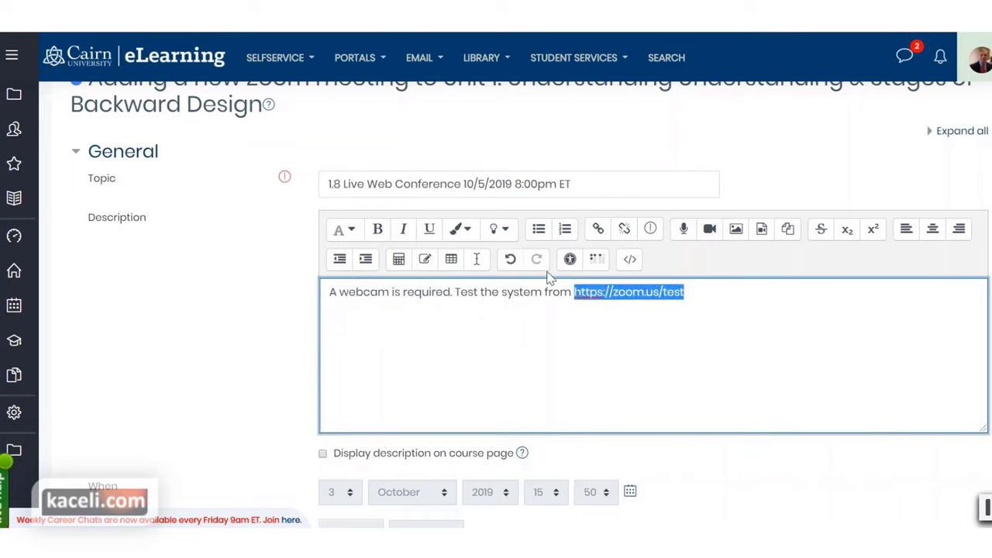
click(599, 231)
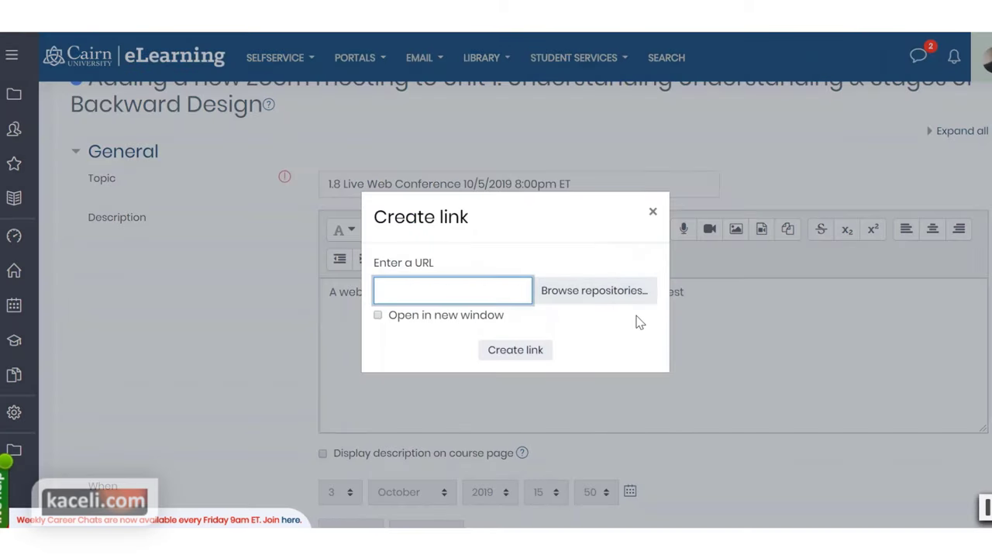
key(ctrl+v)
key(Tab)
key(Tab)
key(space)
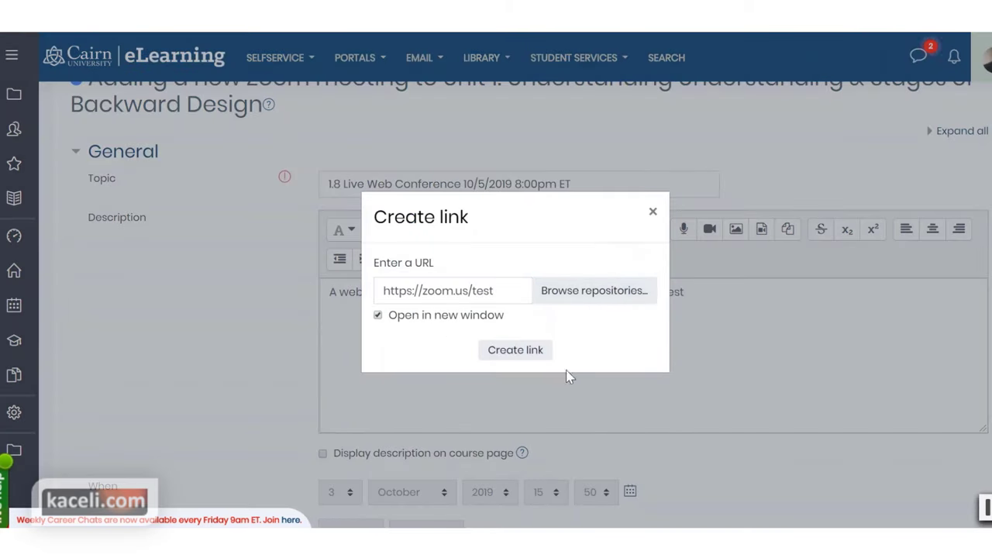
click(532, 350)
Append ". Join the meeting at least 5 minutes prior to the scheduled time." to the description and display it on the course page
click(697, 295)
text(. Join the meeting at least 5 minutes prior to the scheduled time.)
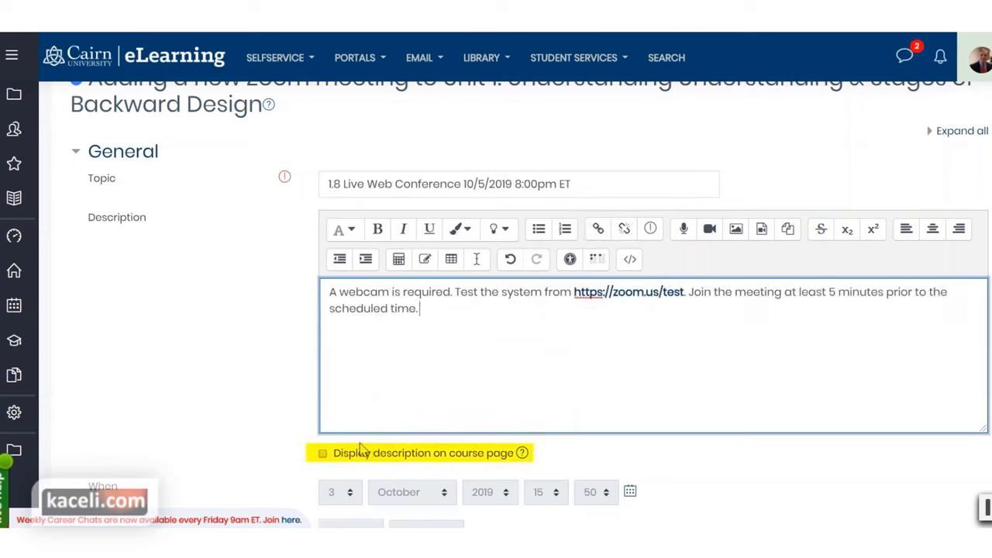
click(323, 454)
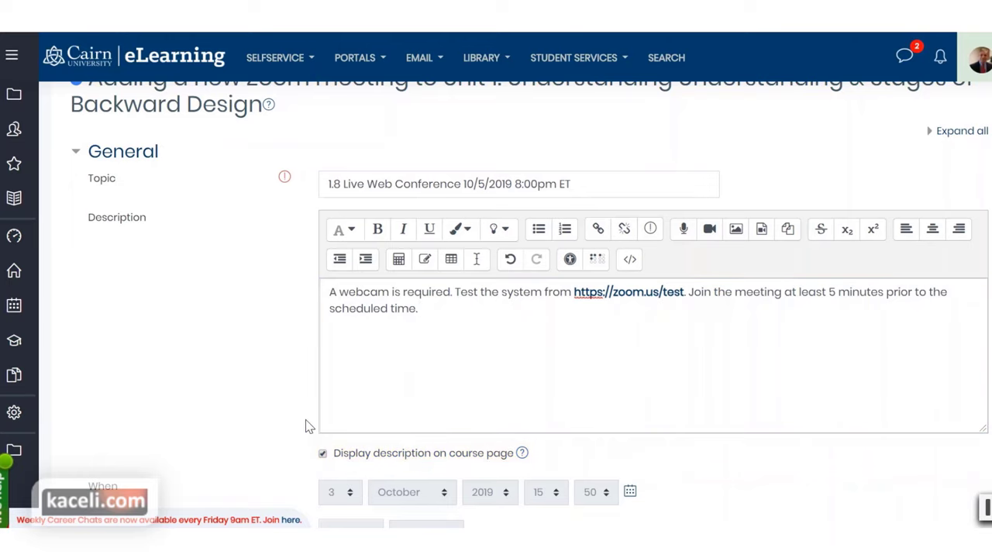
Review the meeting's schedule, video, audio and remaining settings, and check the date and time in the topic
scroll(307, 427, down, 2)
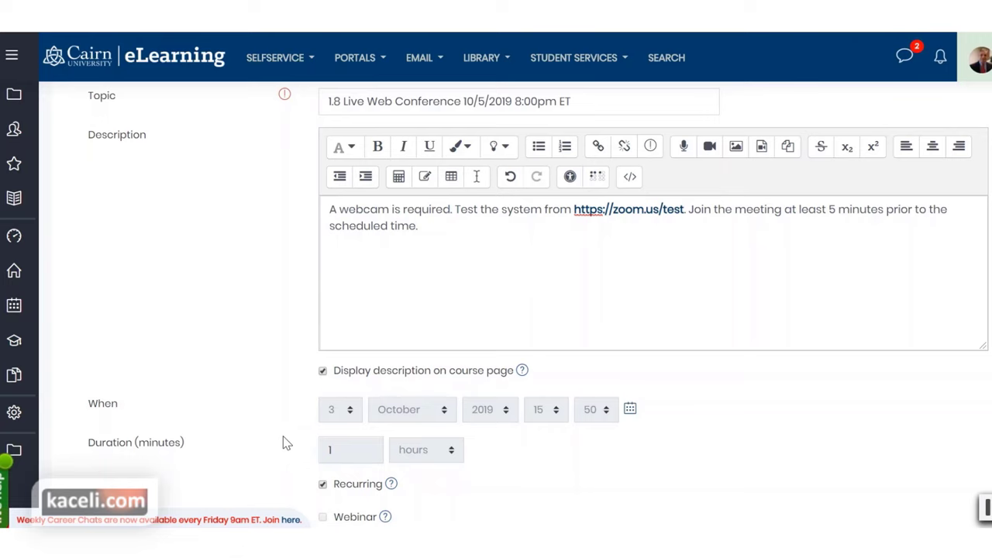
scroll(271, 431, down, 3)
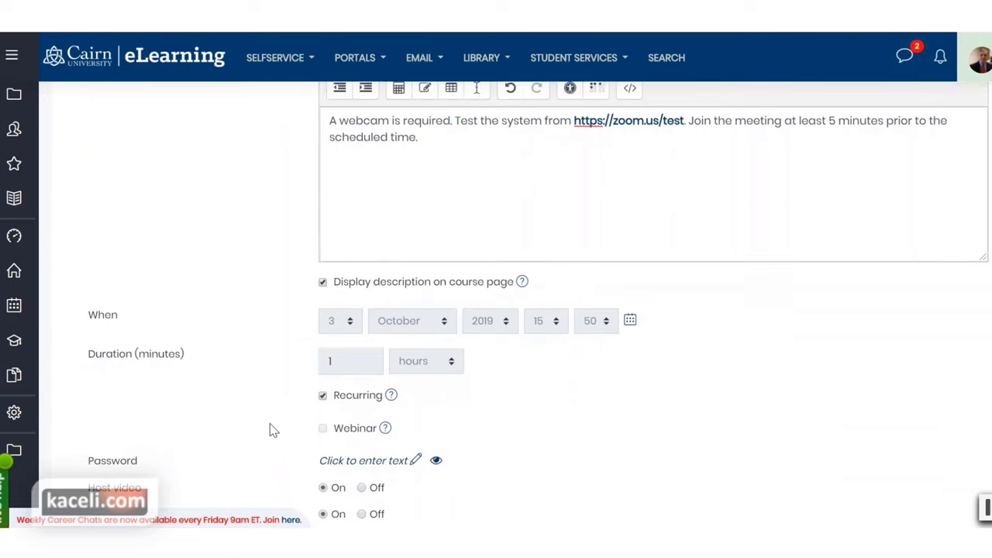
scroll(293, 464, down, 3)
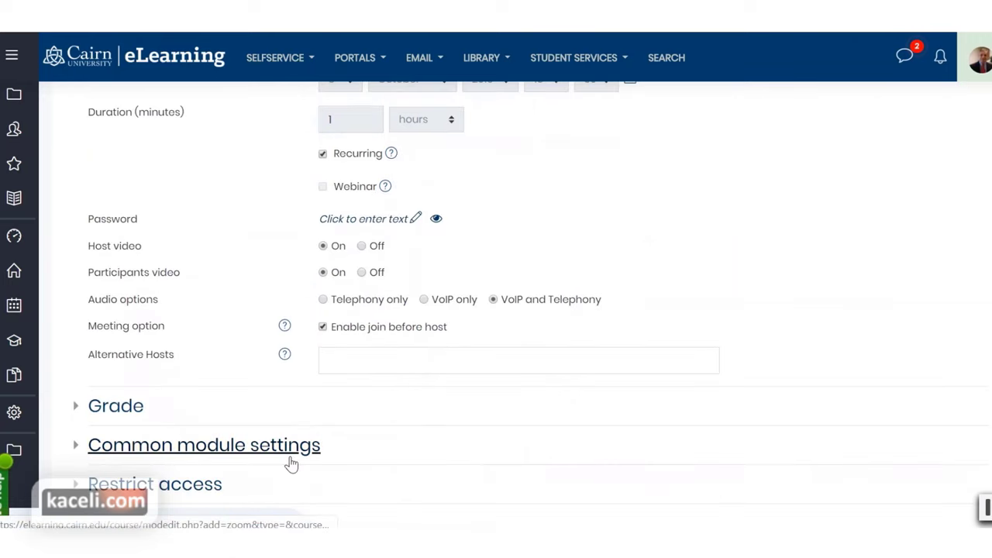
scroll(359, 454, down, 3)
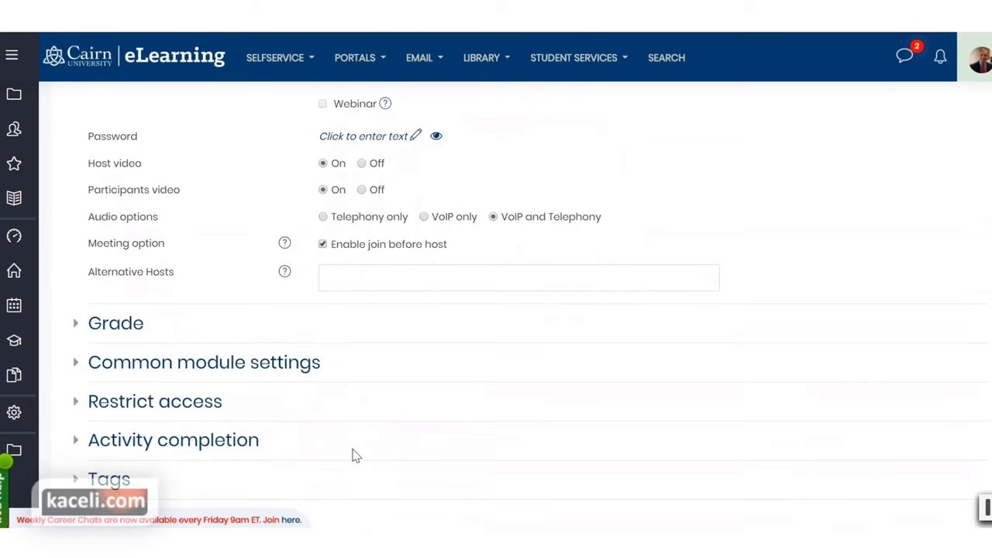
scroll(351, 455, down, 3)
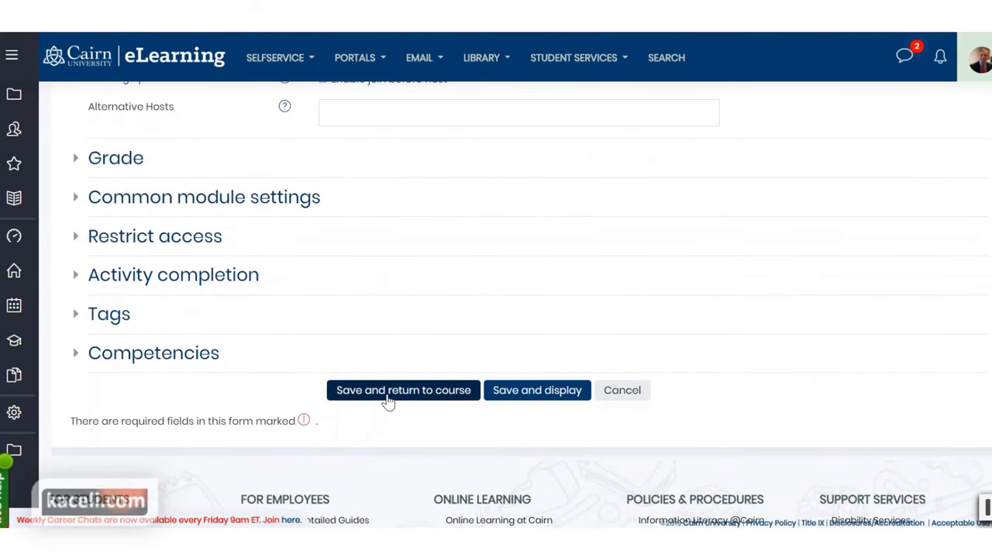
scroll(398, 406, up, 7)
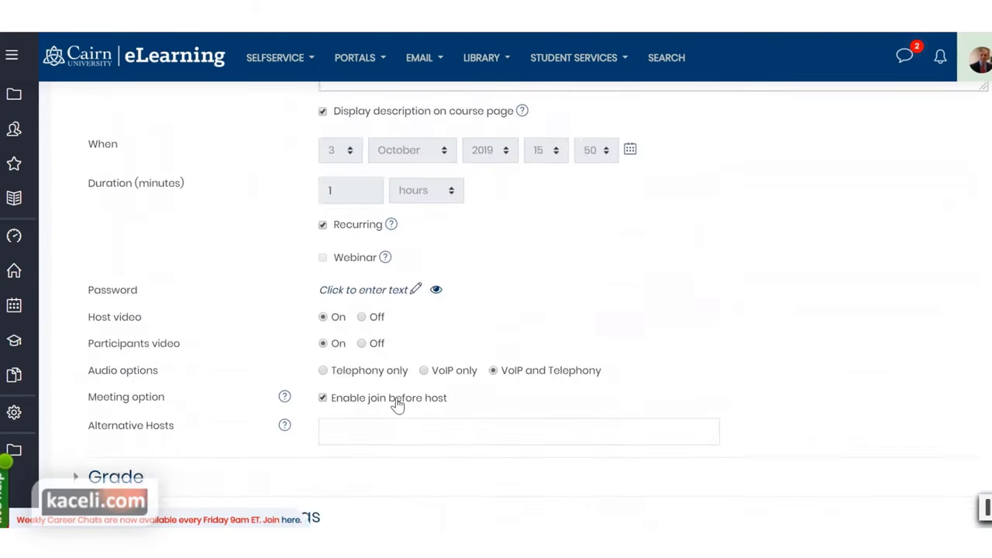
scroll(409, 416, up, 7)
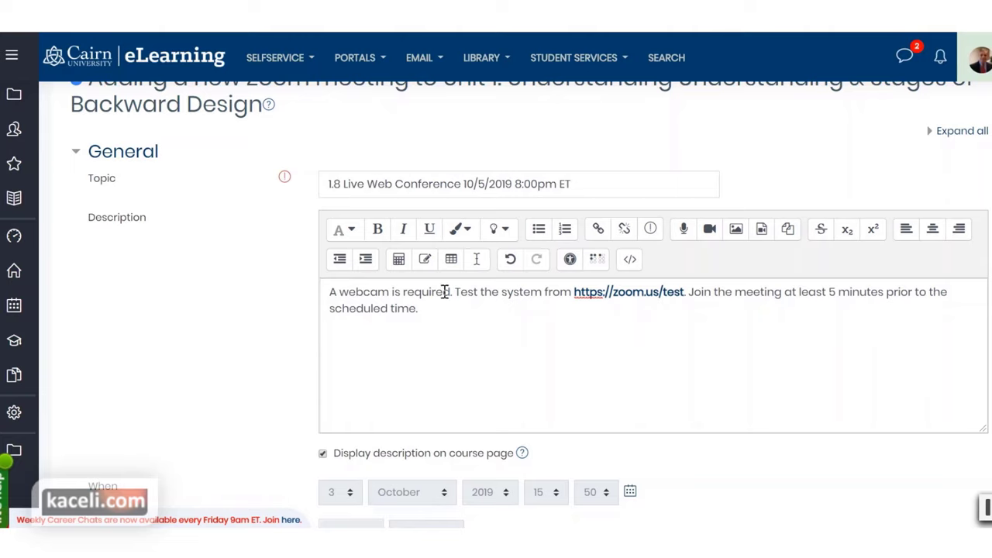
double_click(581, 181)
drag(545, 181, 464, 181)
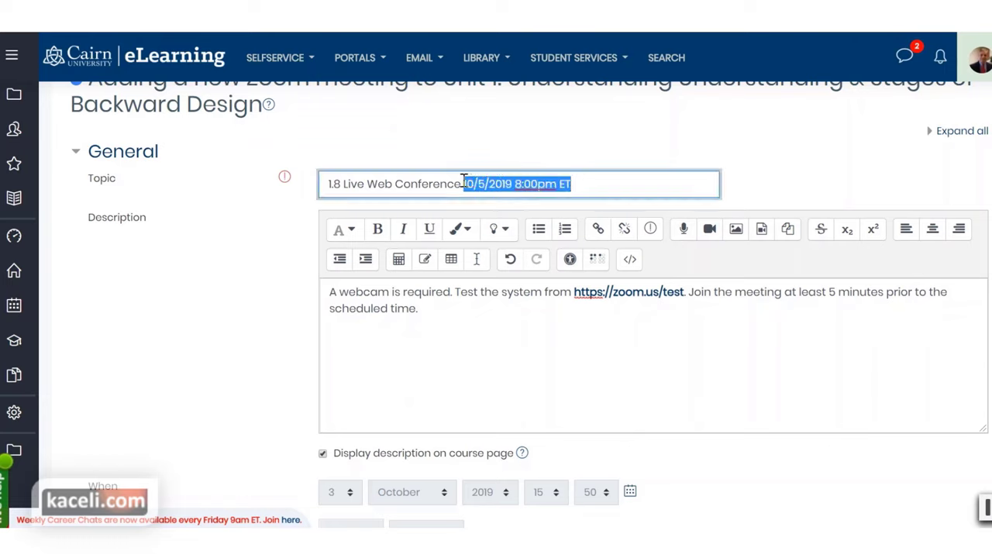
Turn off the Recurring option for the Zoom meeting and check its video, audio and join-before-host options
scroll(296, 352, down, 3)
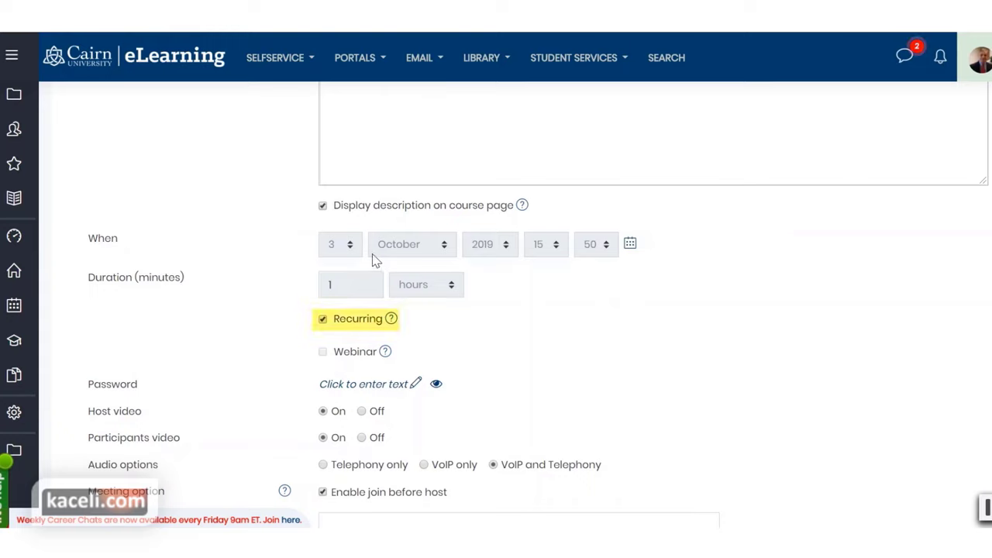
click(323, 320)
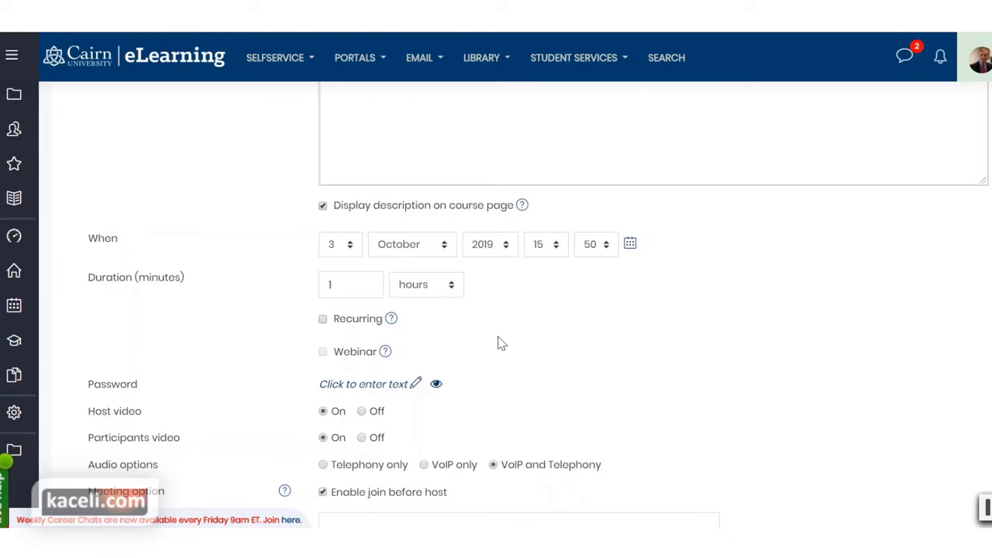
scroll(466, 378, down, 1)
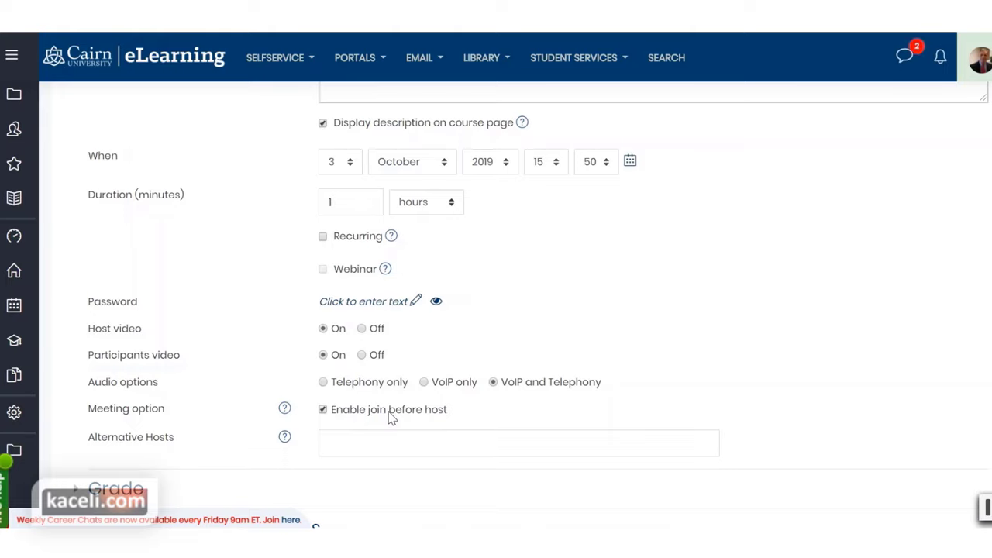
scroll(519, 331, down, 1)
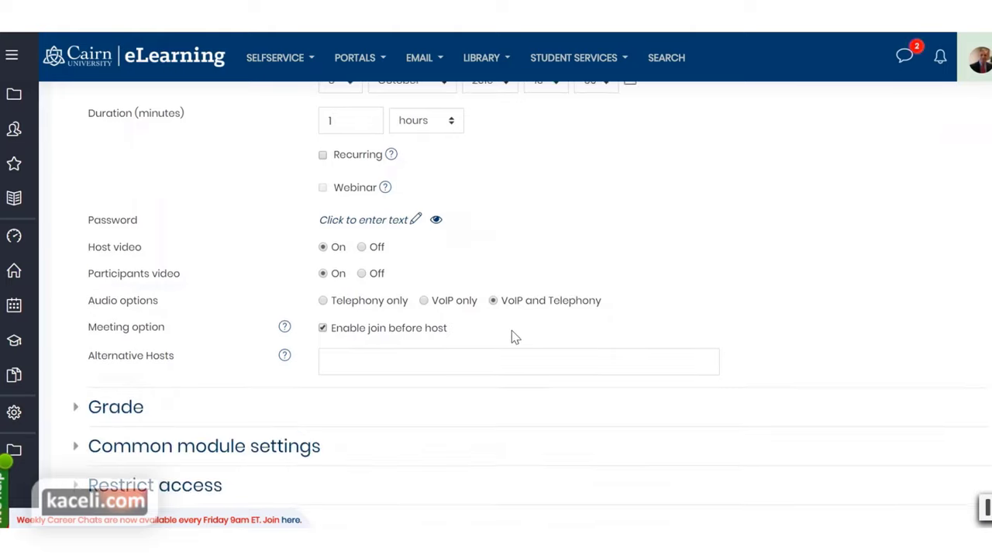
Turn the Recurring option back on and save the Zoom meeting, returning to the course
scroll(398, 277, up, 2)
scroll(327, 336, down, 4)
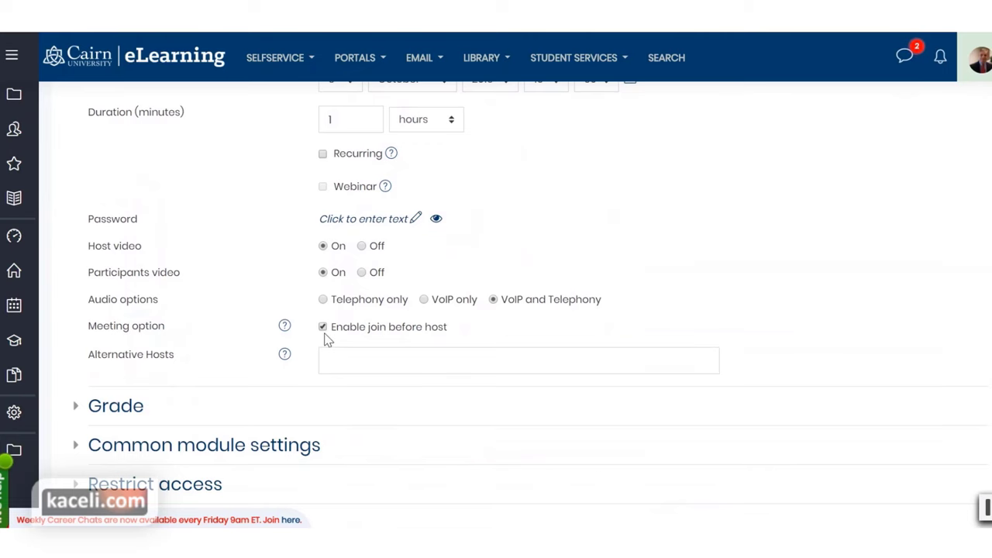
scroll(328, 463, up, 3)
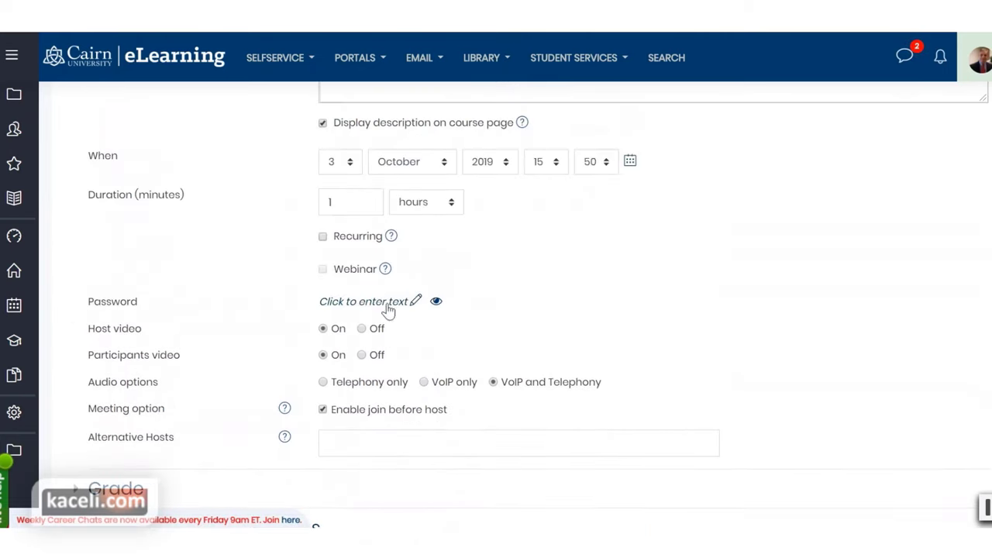
click(322, 239)
scroll(505, 282, down, 5)
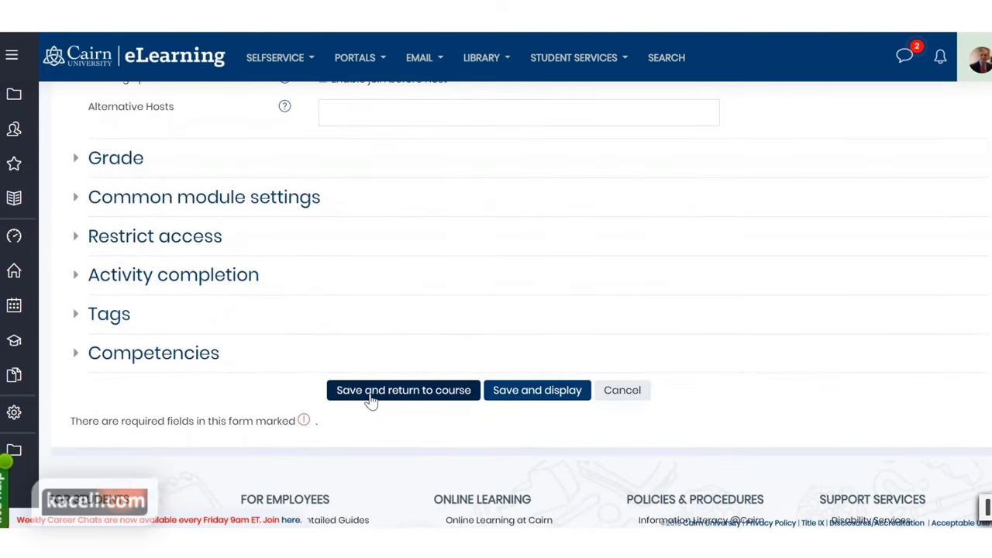
click(372, 397)
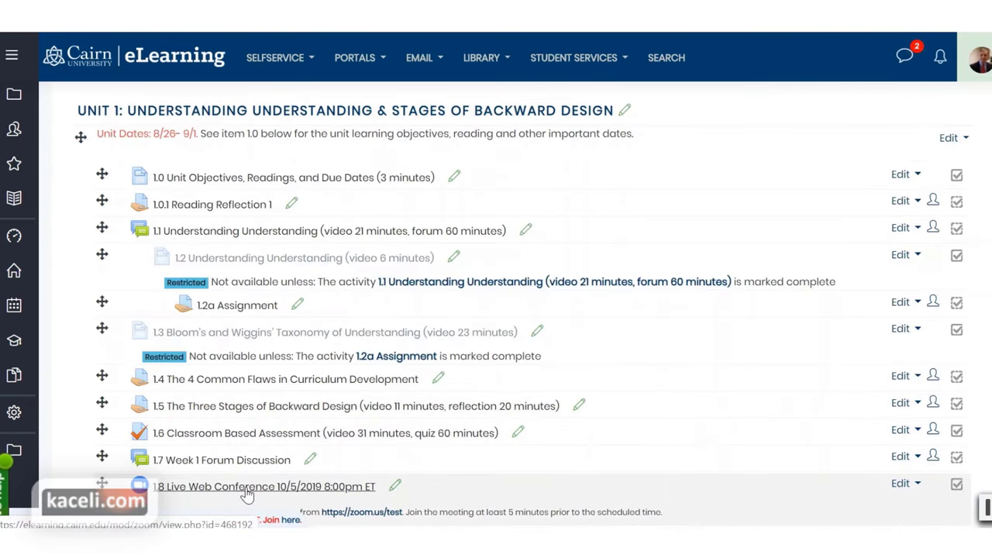
Open the 1.8 Live Web Conference activity in Unit 1 and review its description and Zoom test link
scroll(240, 496, down, 2)
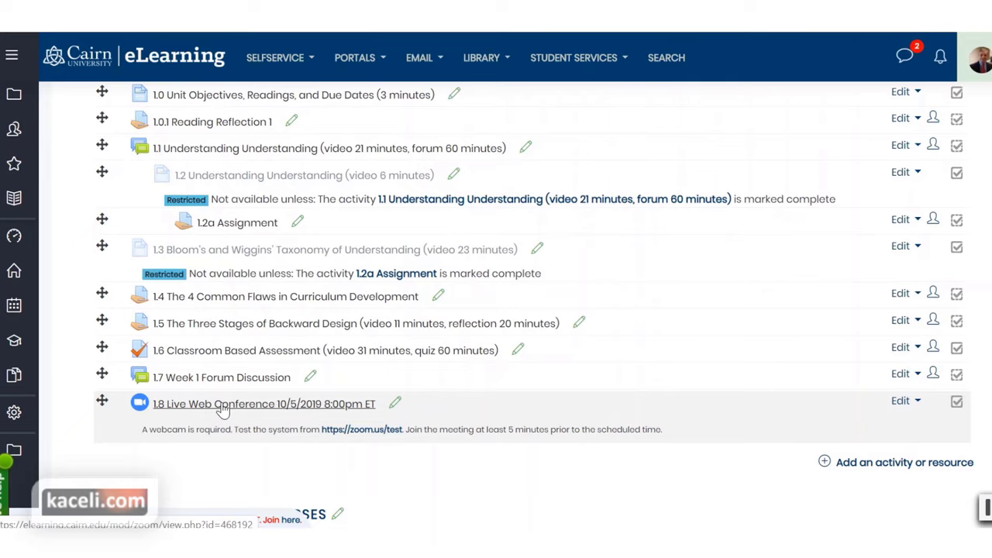
click(229, 414)
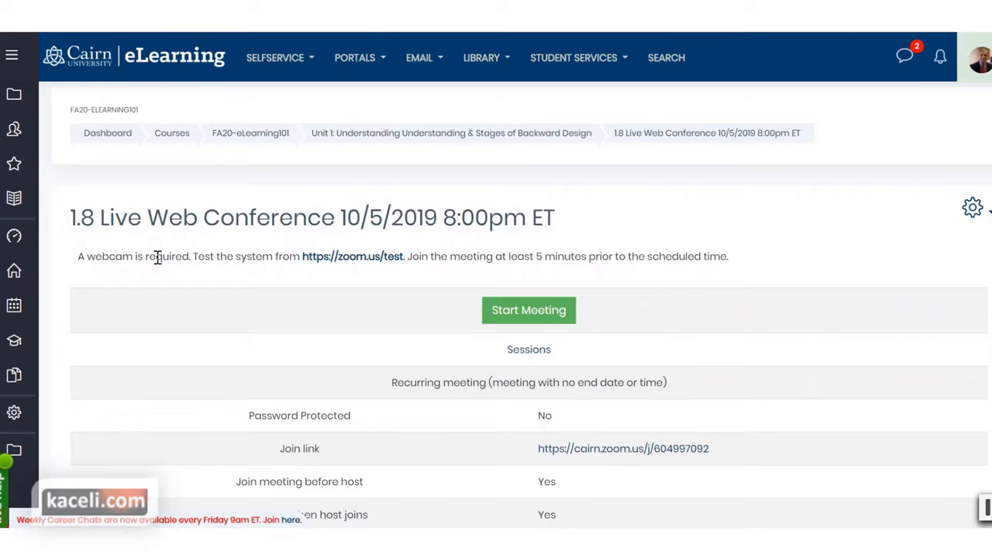
drag(156, 257, 329, 264)
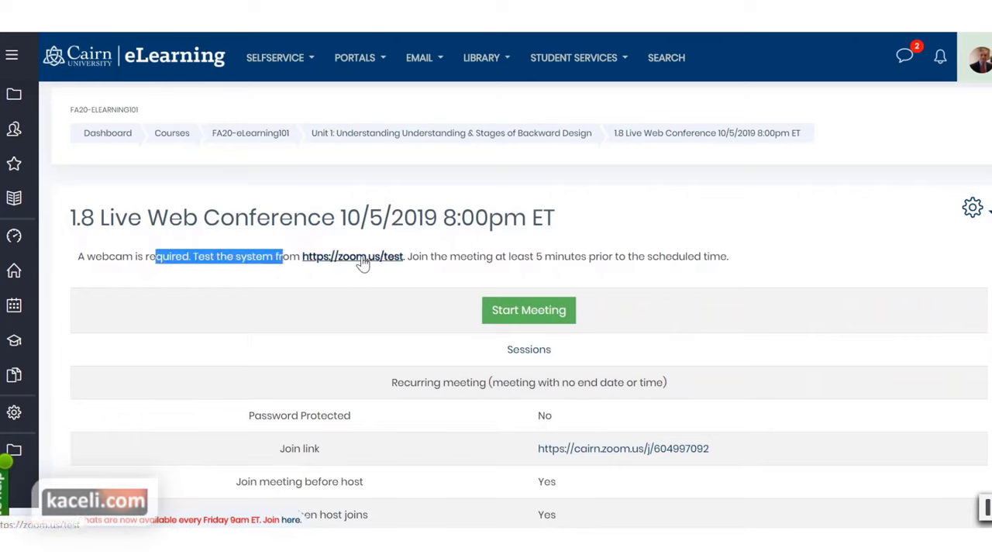
click(565, 281)
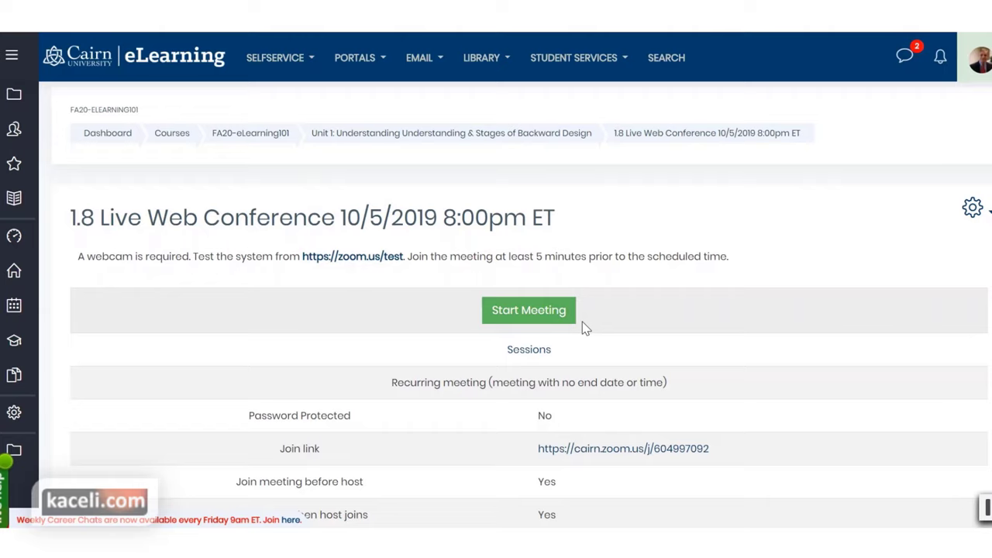
Start the live web conference in Zoom Meetings and view the phone call dial-in details and meeting ID
click(525, 314)
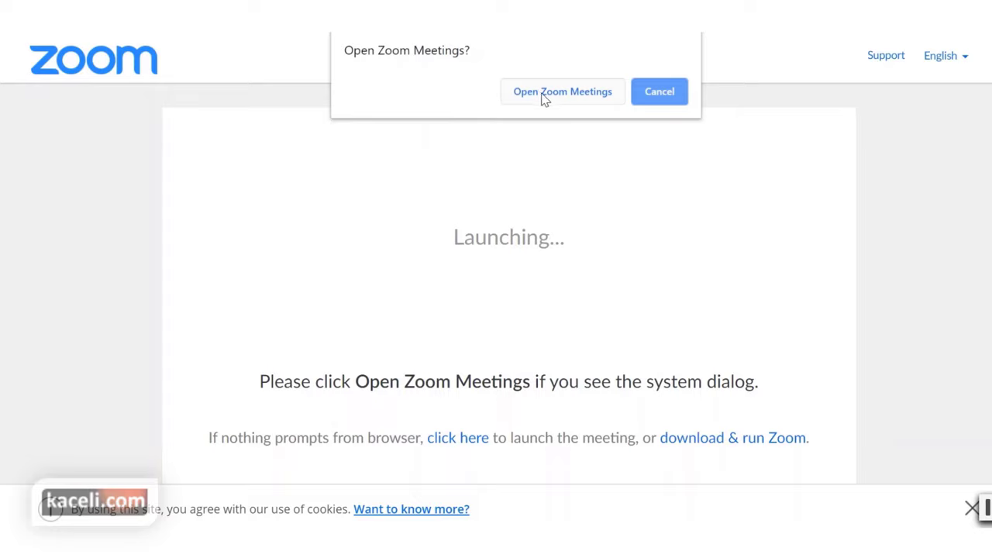
click(533, 94)
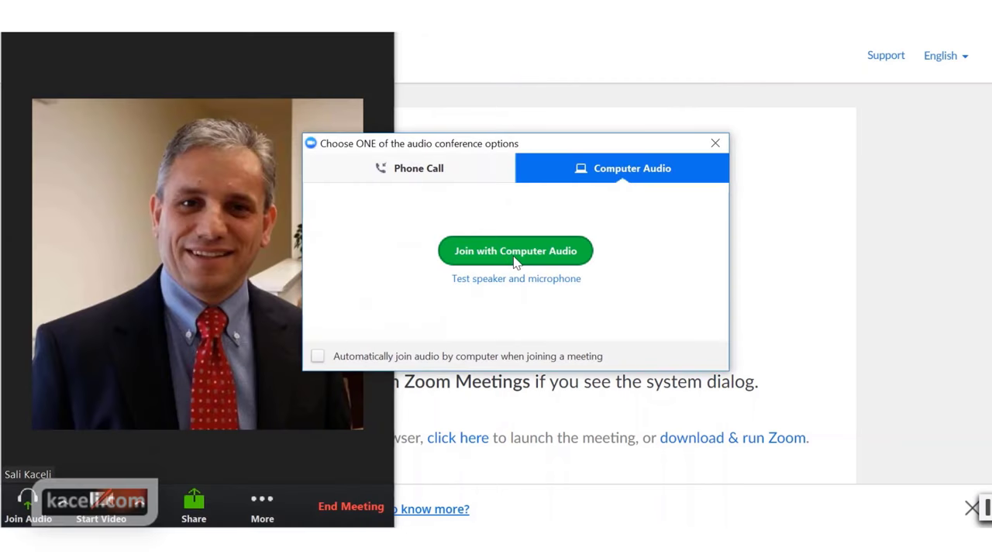
click(416, 172)
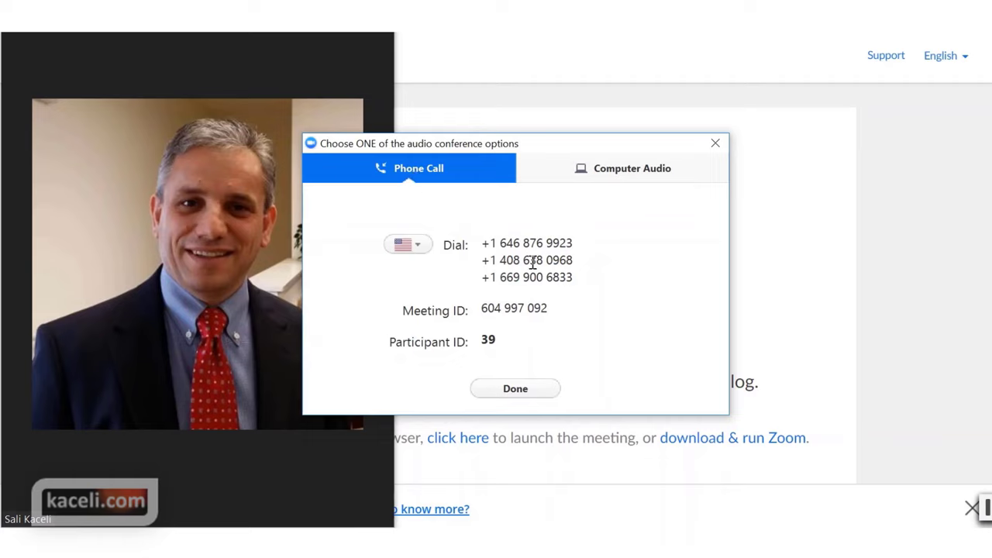
drag(549, 307, 482, 308)
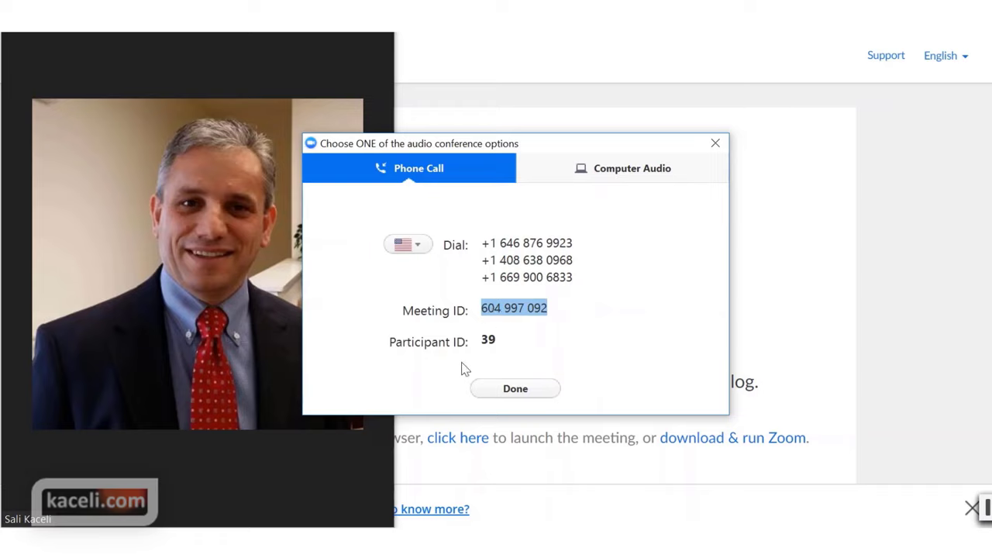
Join the meeting with computer audio and maximize the meeting window
click(617, 177)
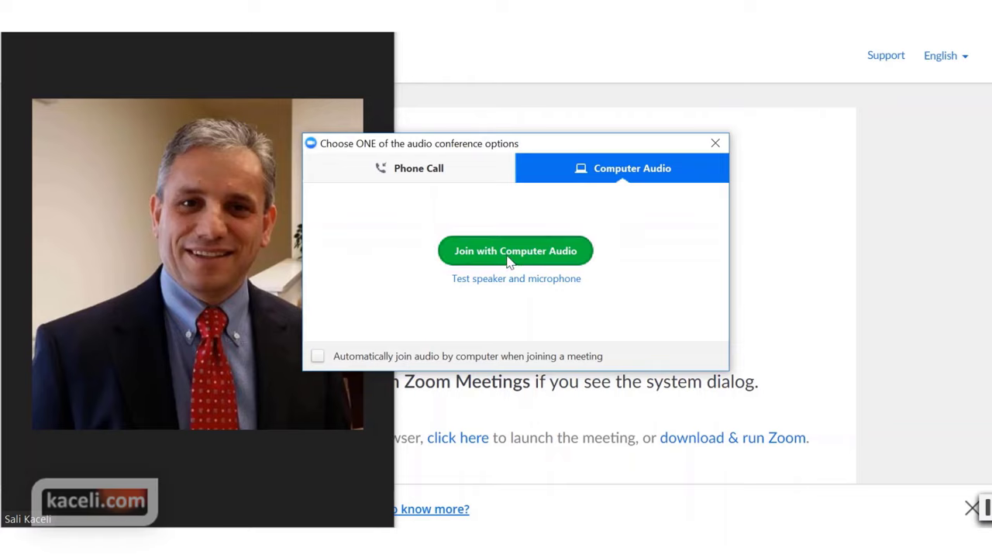
click(545, 261)
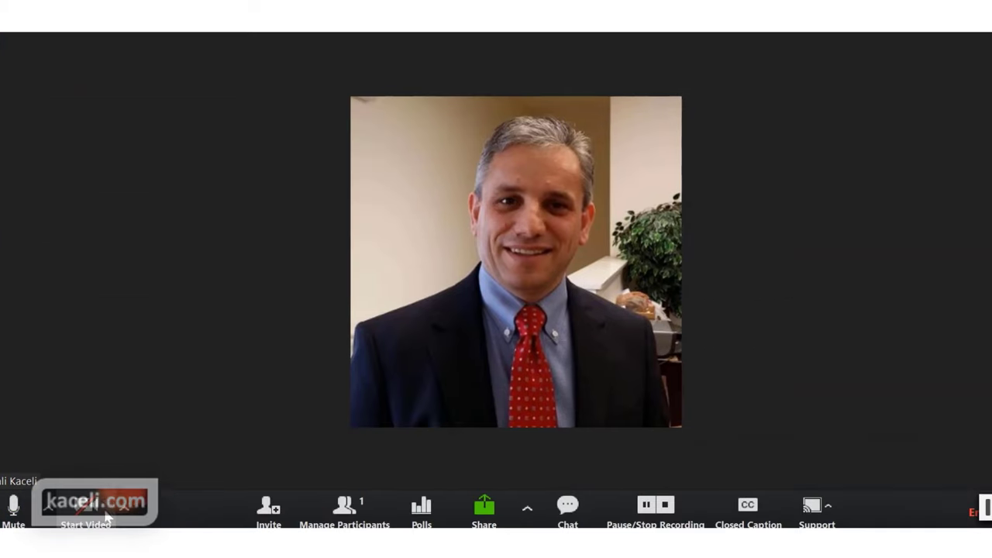
double_click(271, 86)
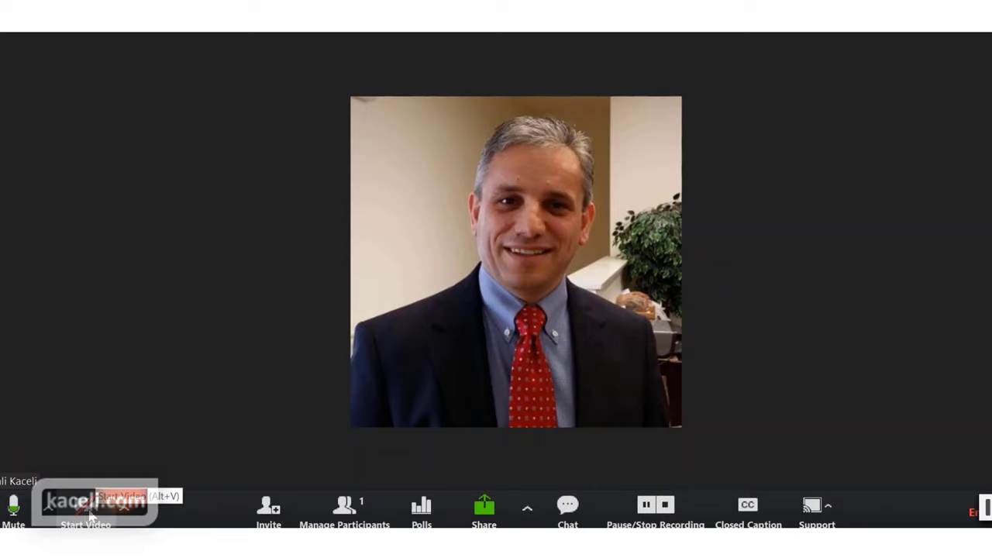
Look over the meeting's participant list and its mute and feedback controls, and hide the list again
click(352, 521)
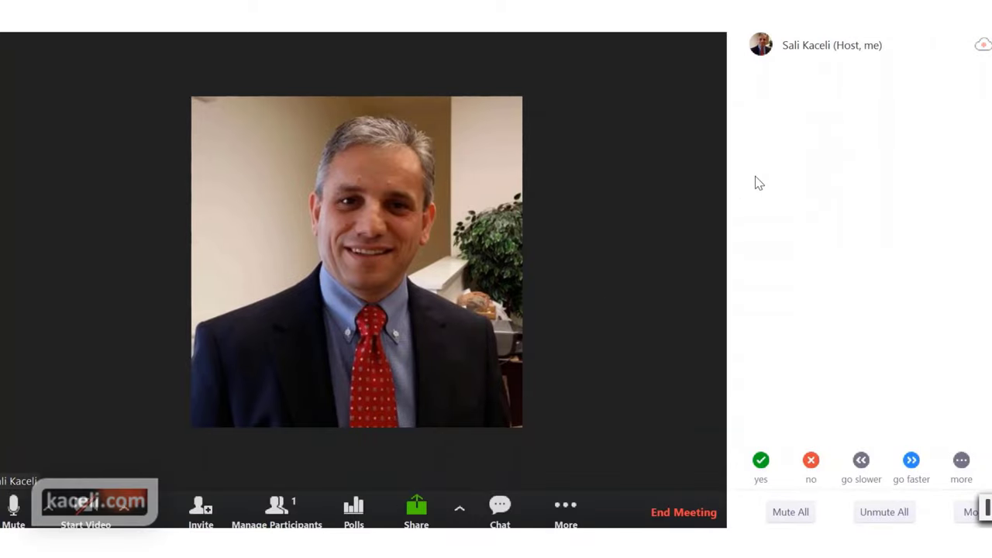
click(275, 508)
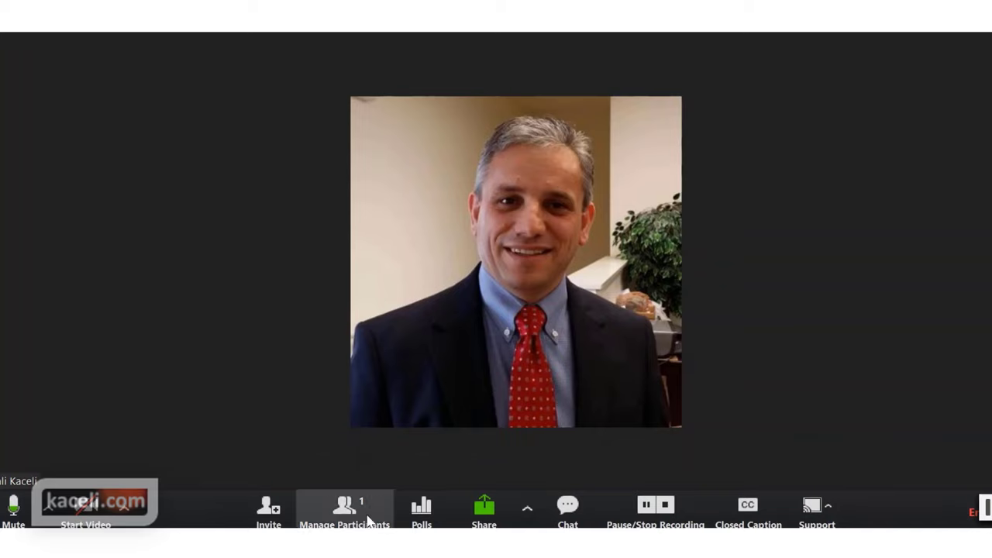
Share the entire screen in the meeting and bring up Unit 1 on the FA20-eLearning101 course page
click(485, 519)
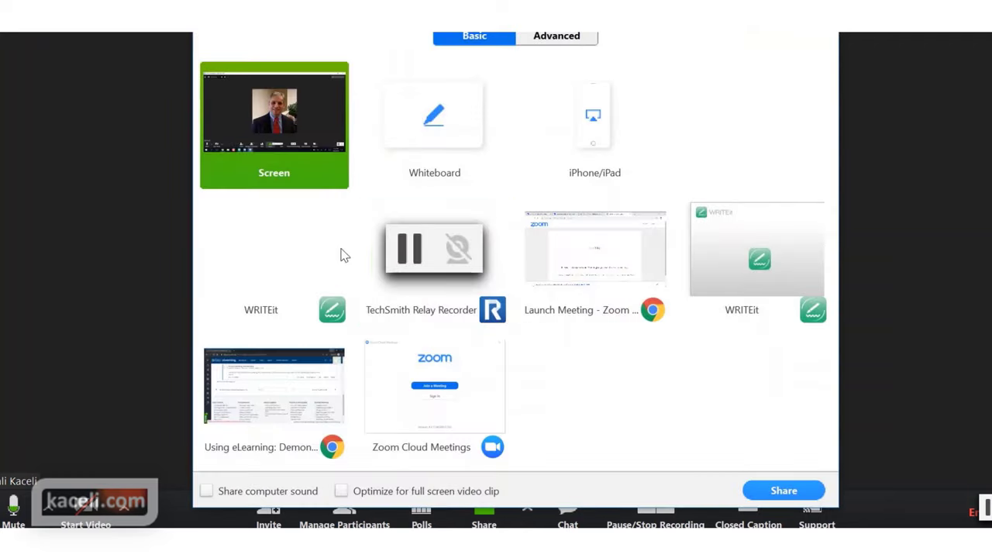
click(778, 496)
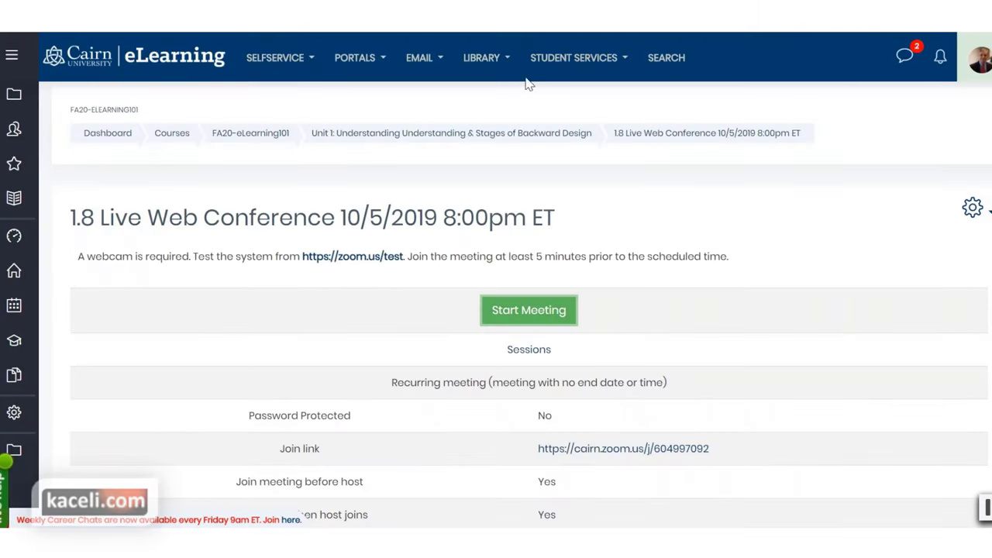
click(248, 138)
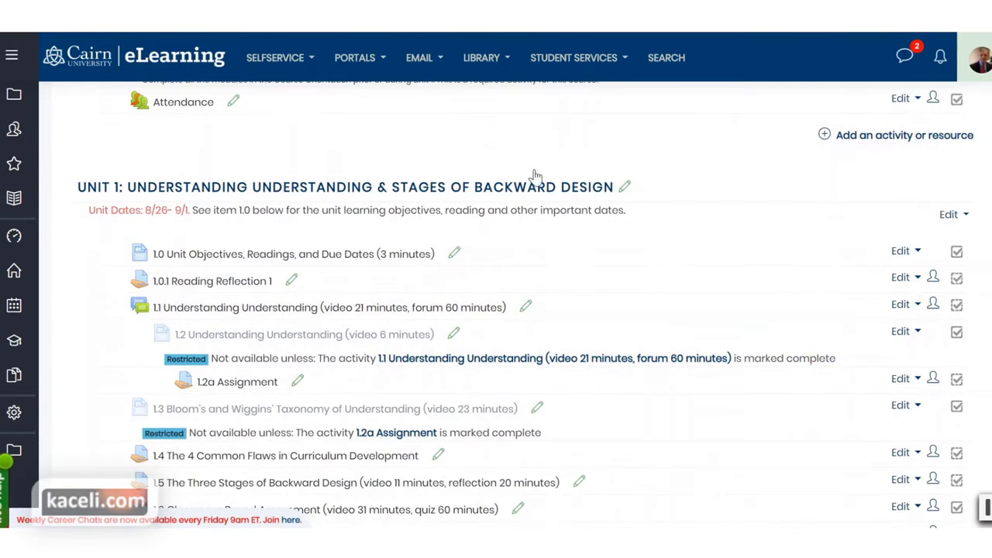
scroll(85, 210, down, 1)
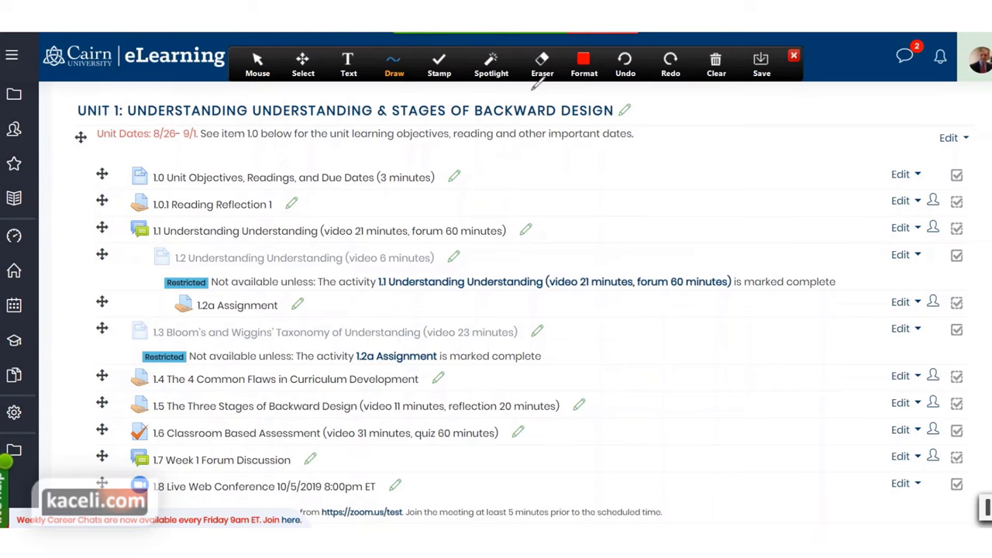
Draw a red freehand circle around item 1.0 Unit Objectives, Readings, and Due Dates and stop sharing the screen
mouse_move(186, 161)
mouse_down()
mouse_move(128, 164)
mouse_move(158, 186)
mouse_move(464, 184)
mouse_move(356, 166)
mouse_move(188, 165)
mouse_up()
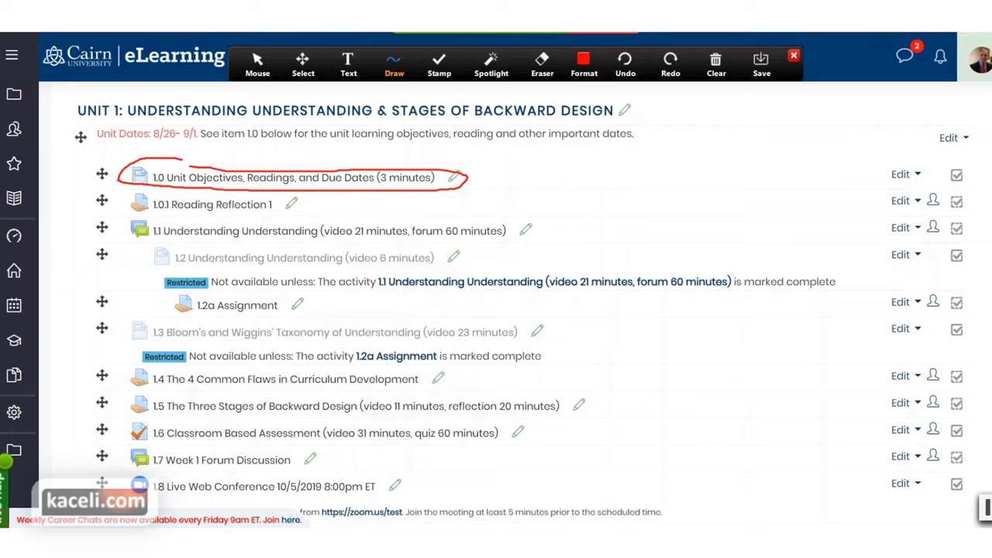
click(615, 35)
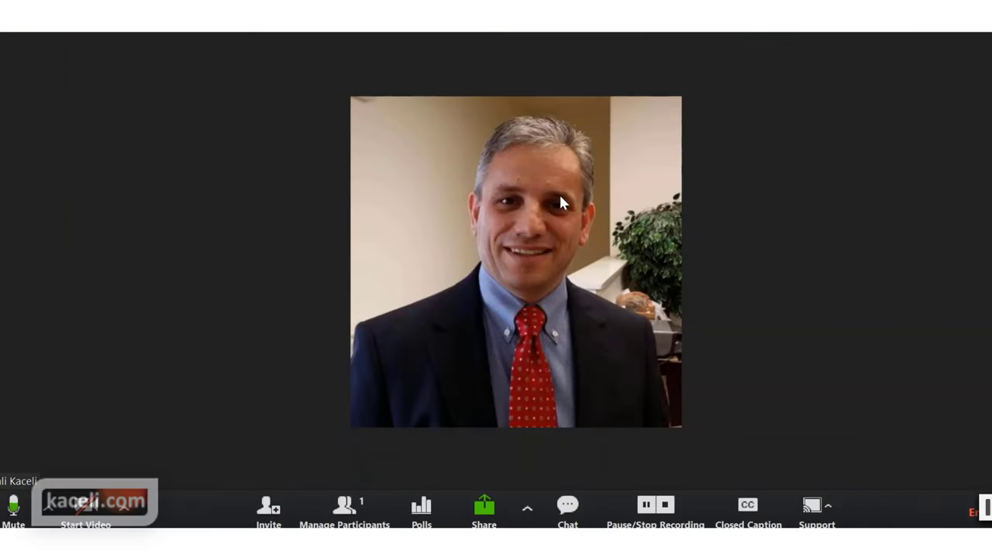